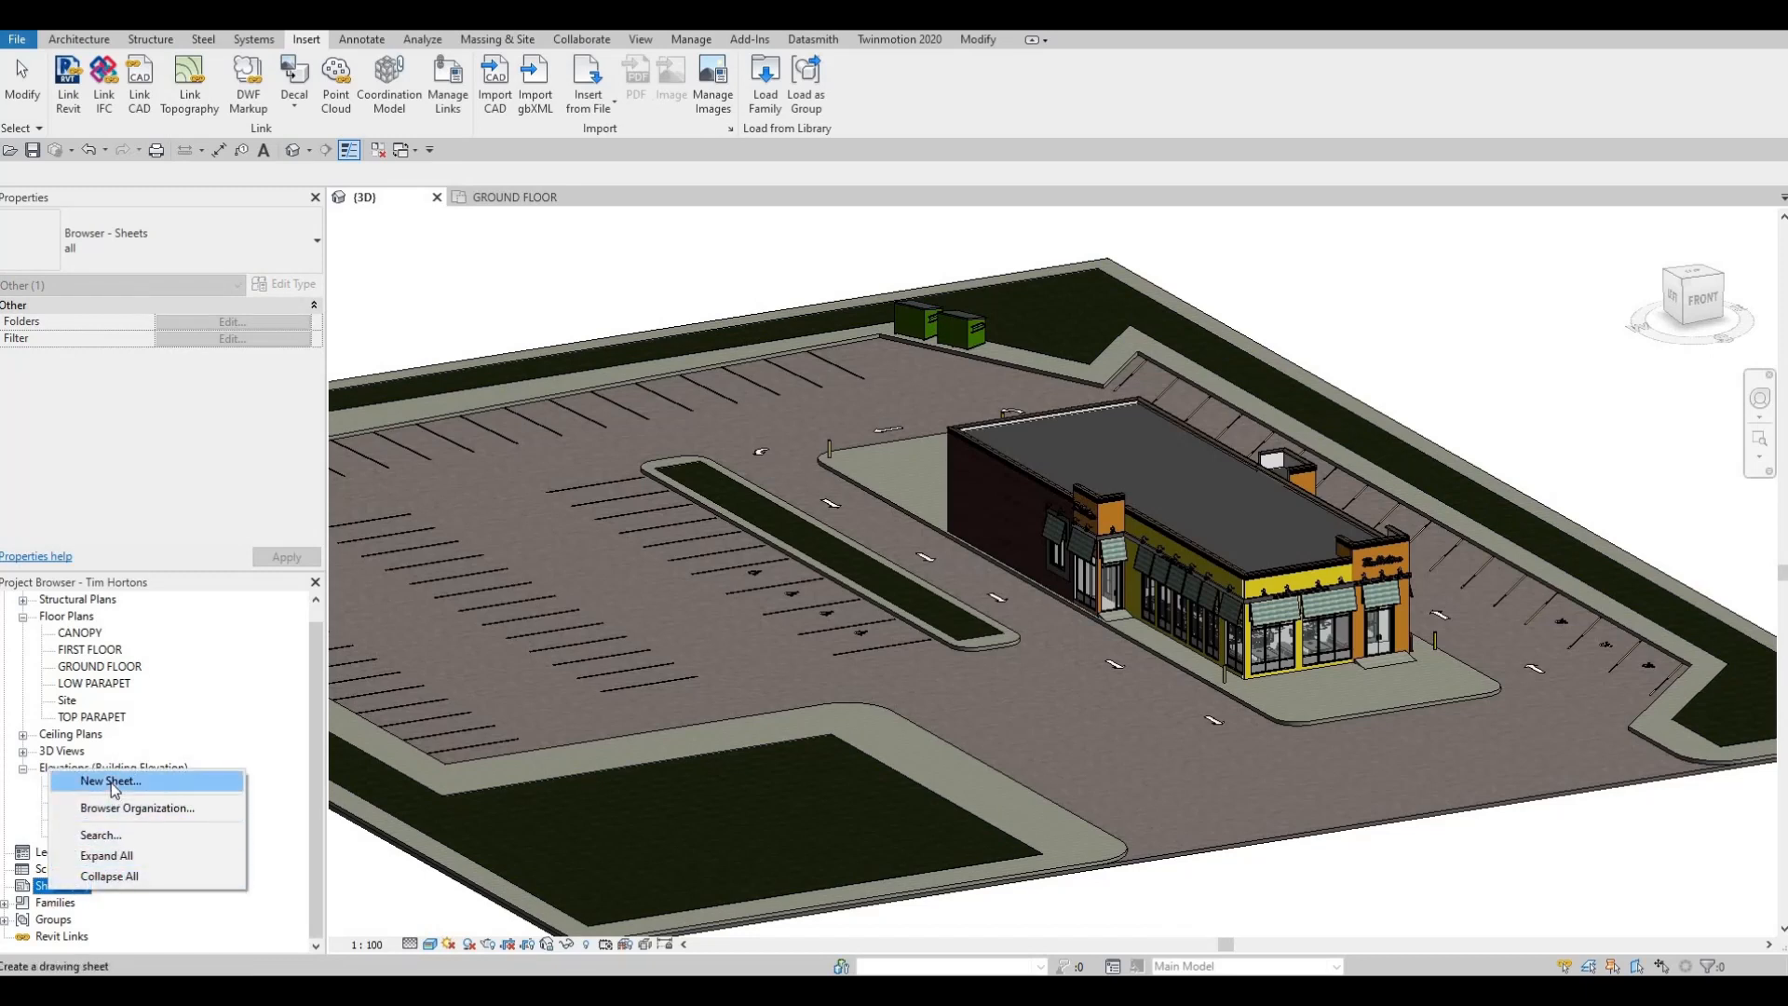
Start a new sheet and preview the A1 metric title block in the library's Titleblocks folder without loading it
left_click(111, 782)
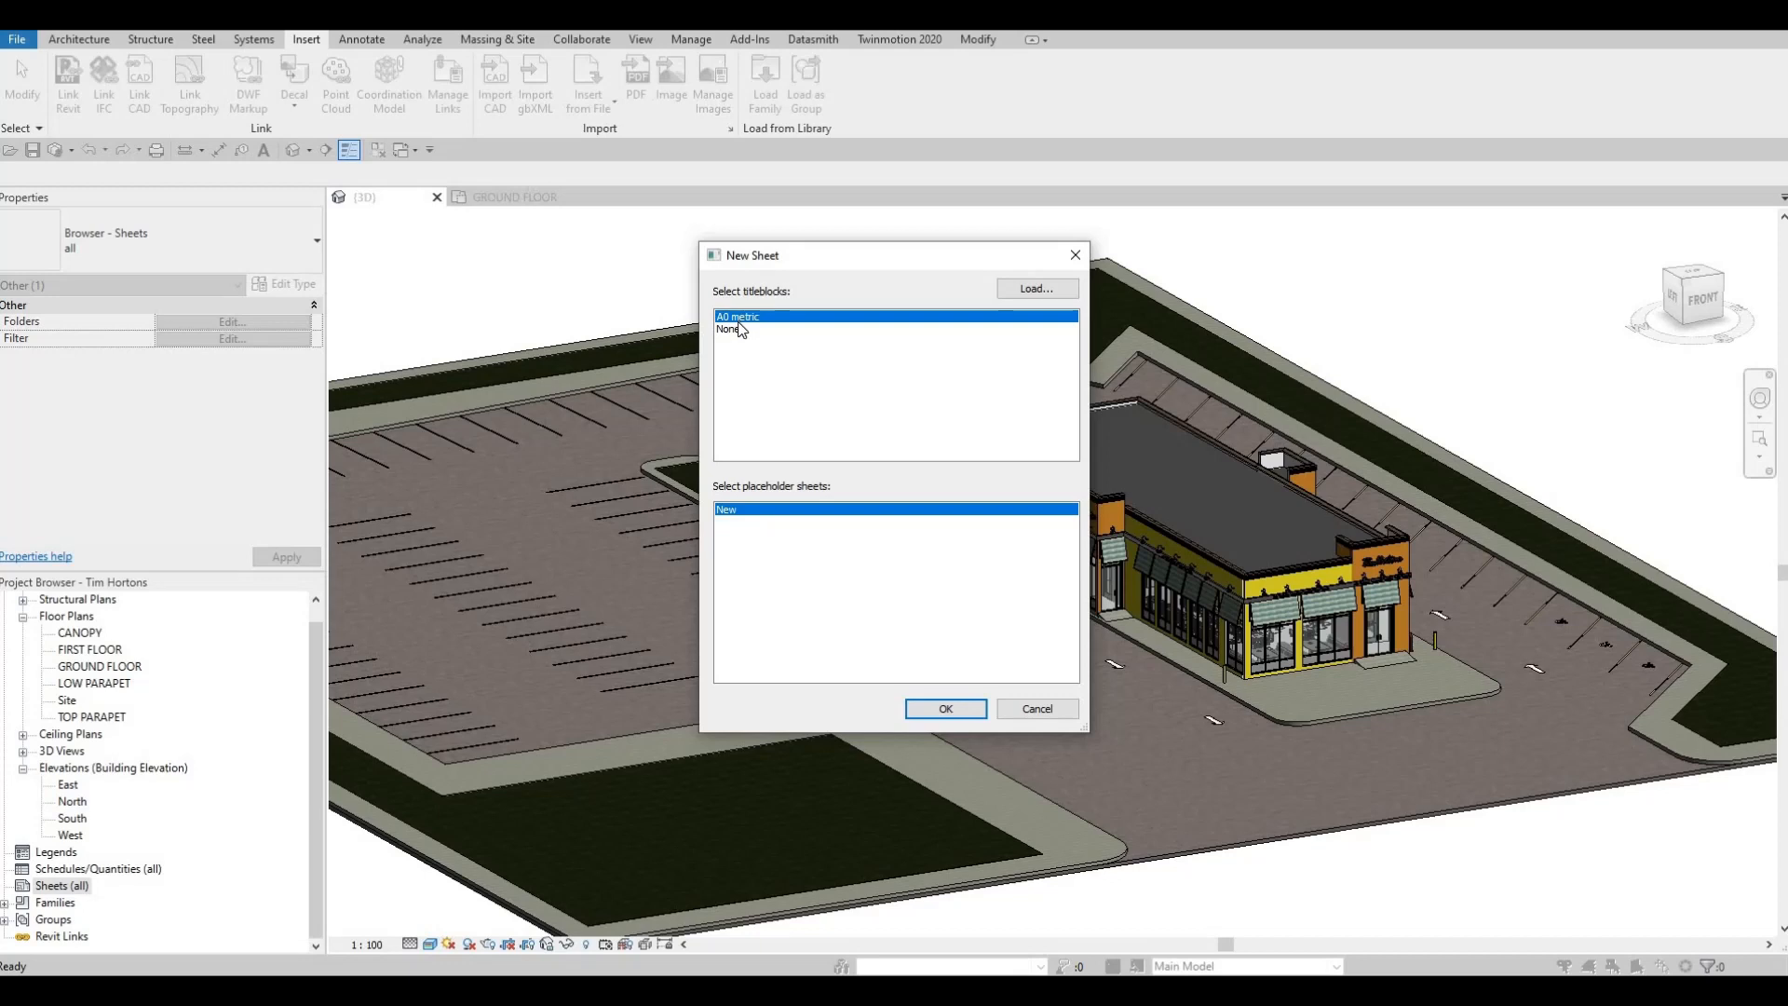
left_click(1029, 289)
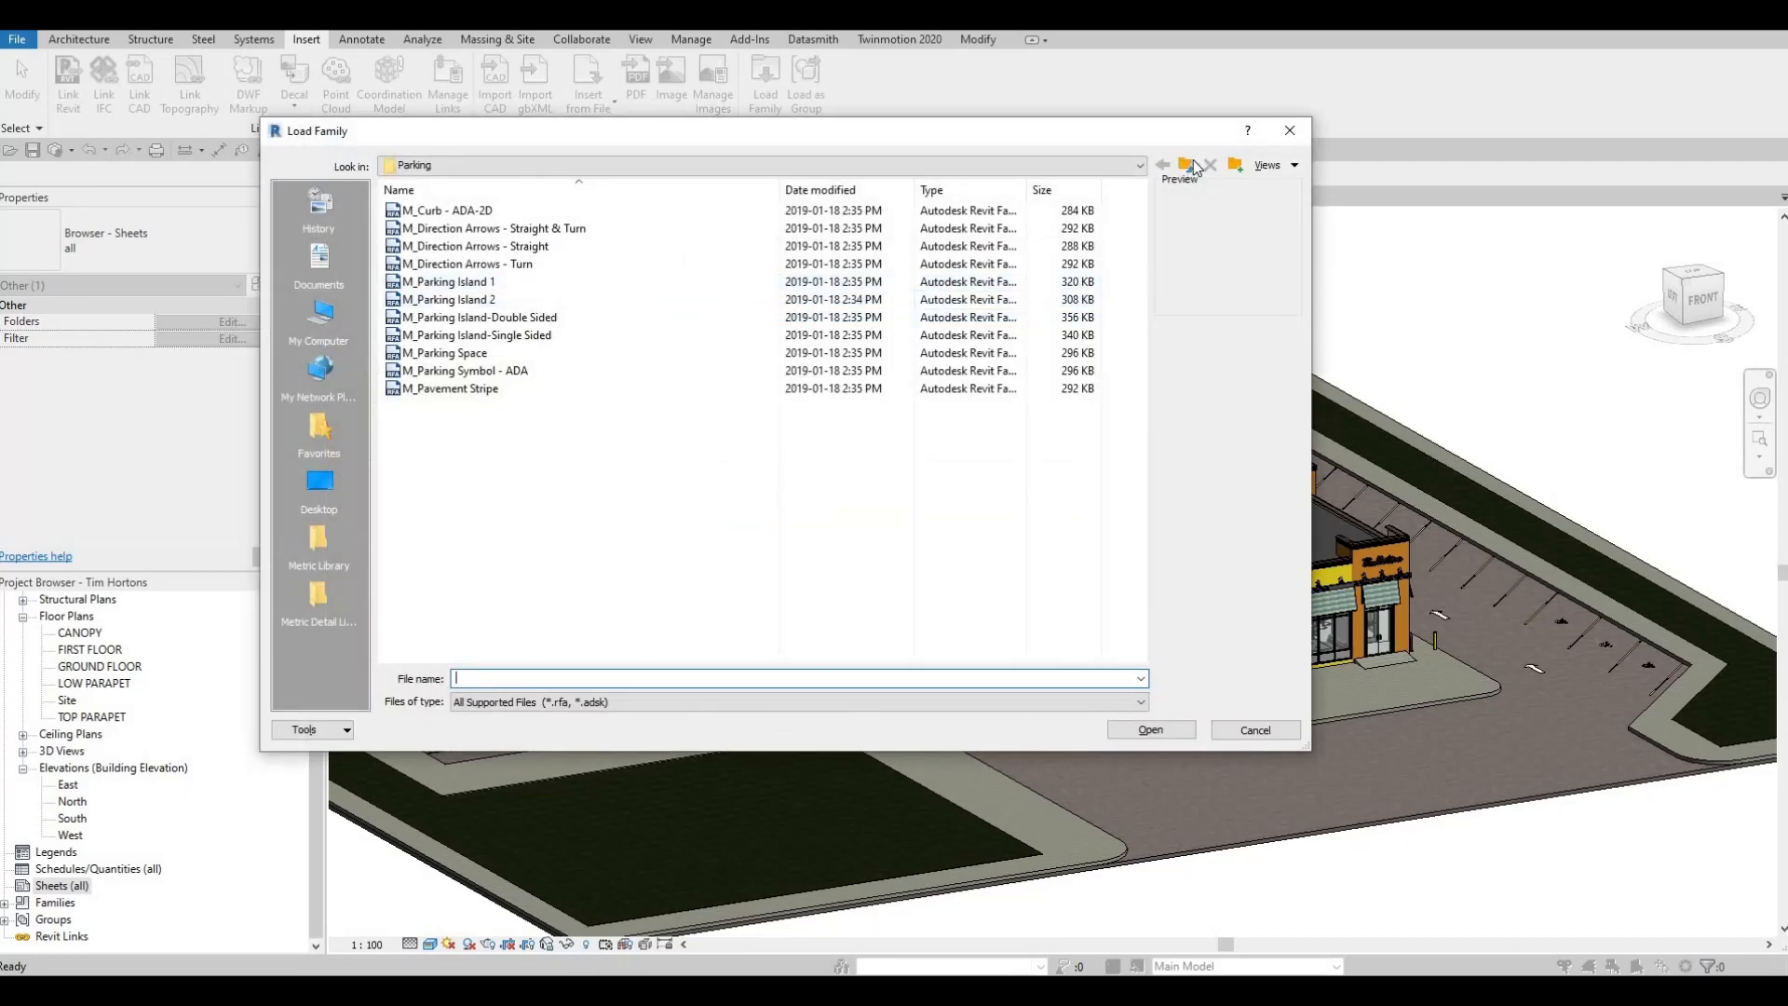
left_click(1186, 168)
key("BackSpace")
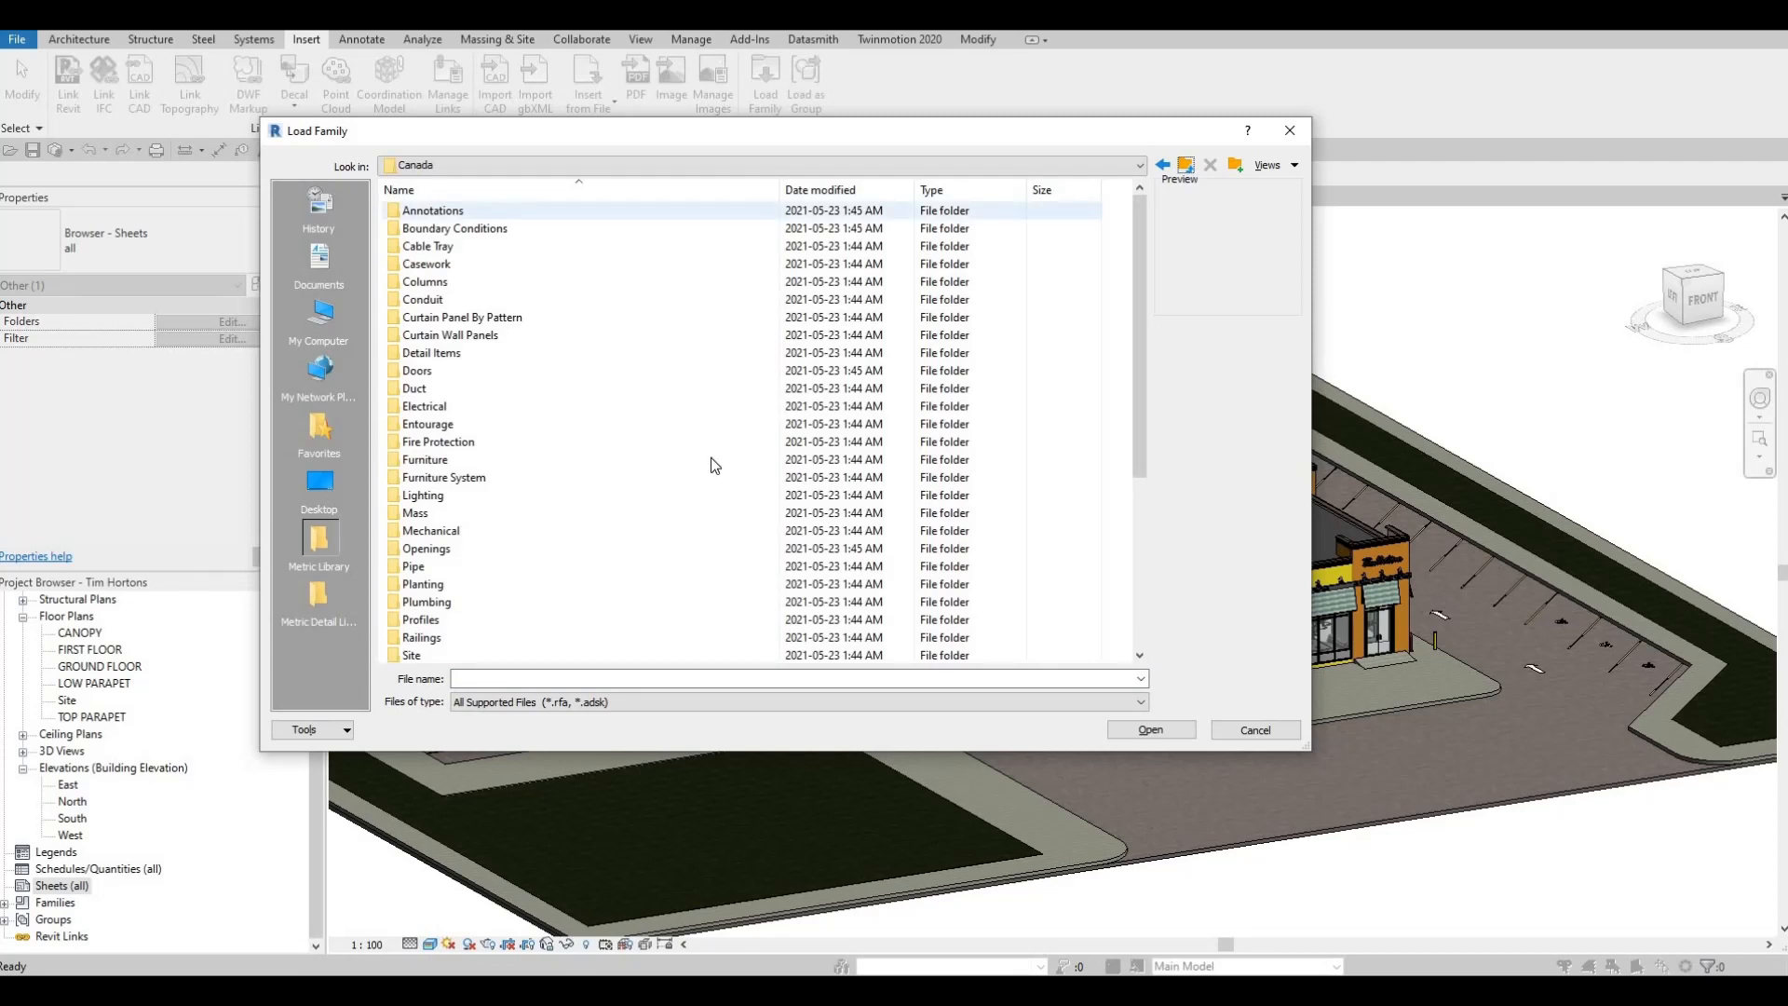
scroll(652, 447, "down", 6)
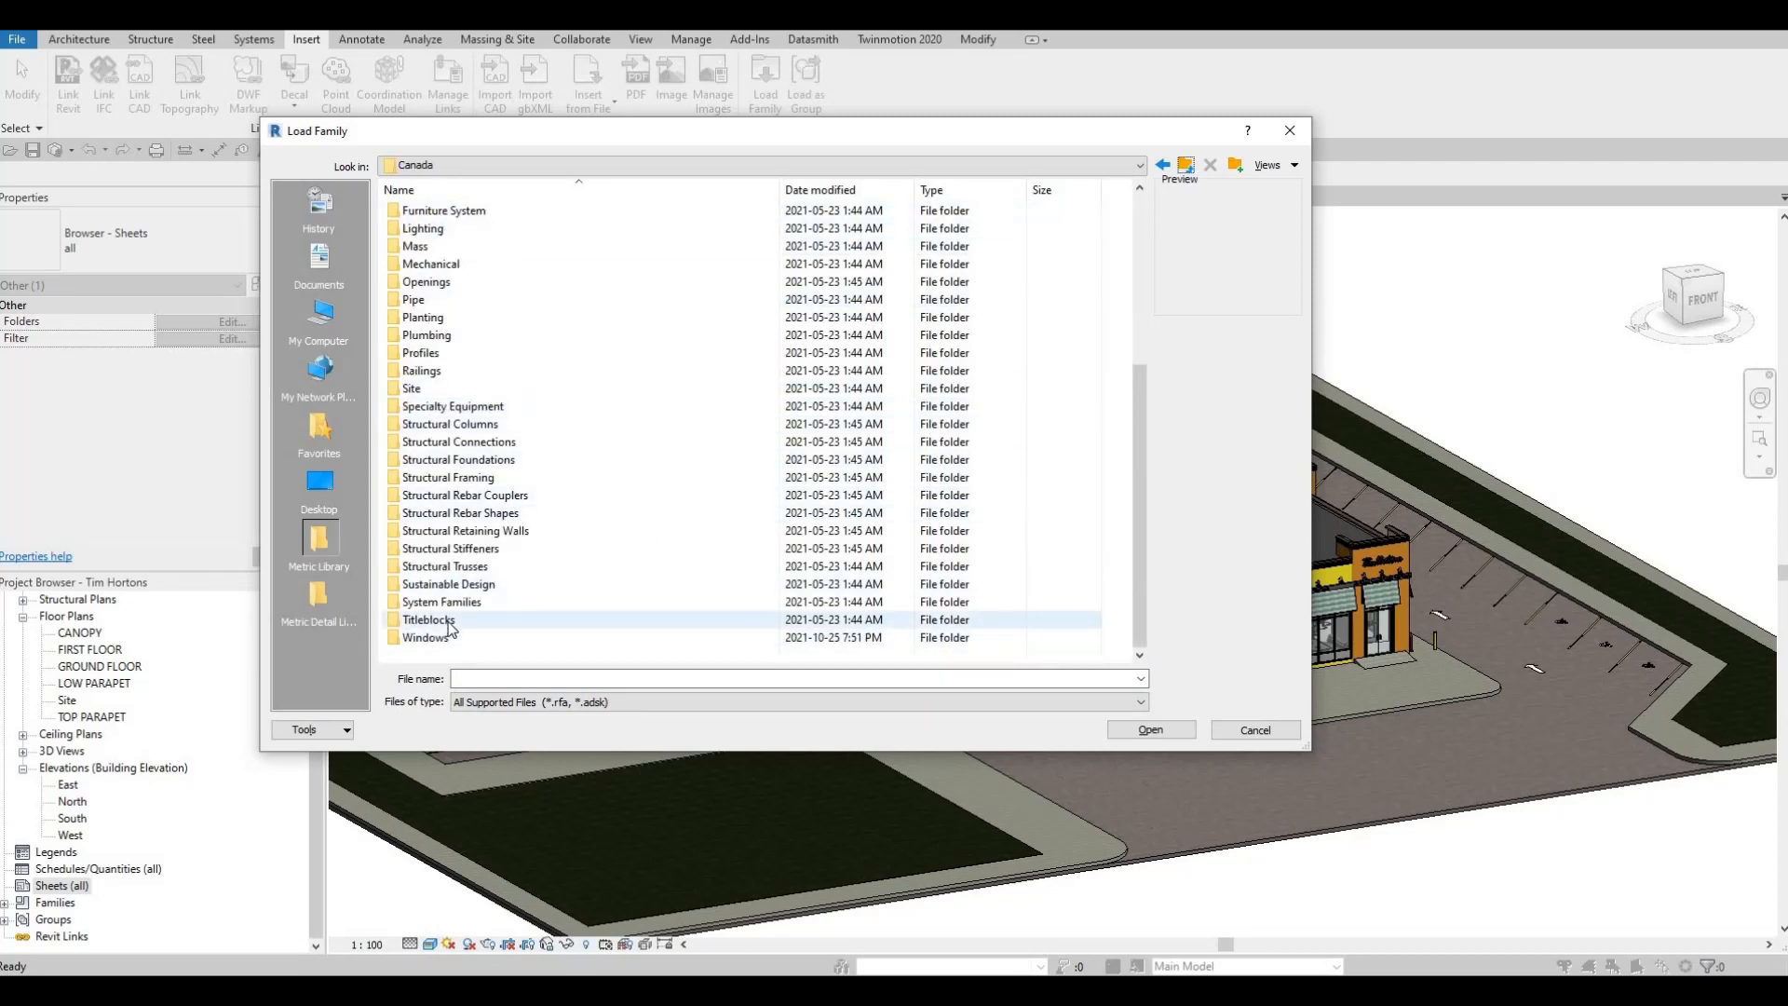
double_click(431, 620)
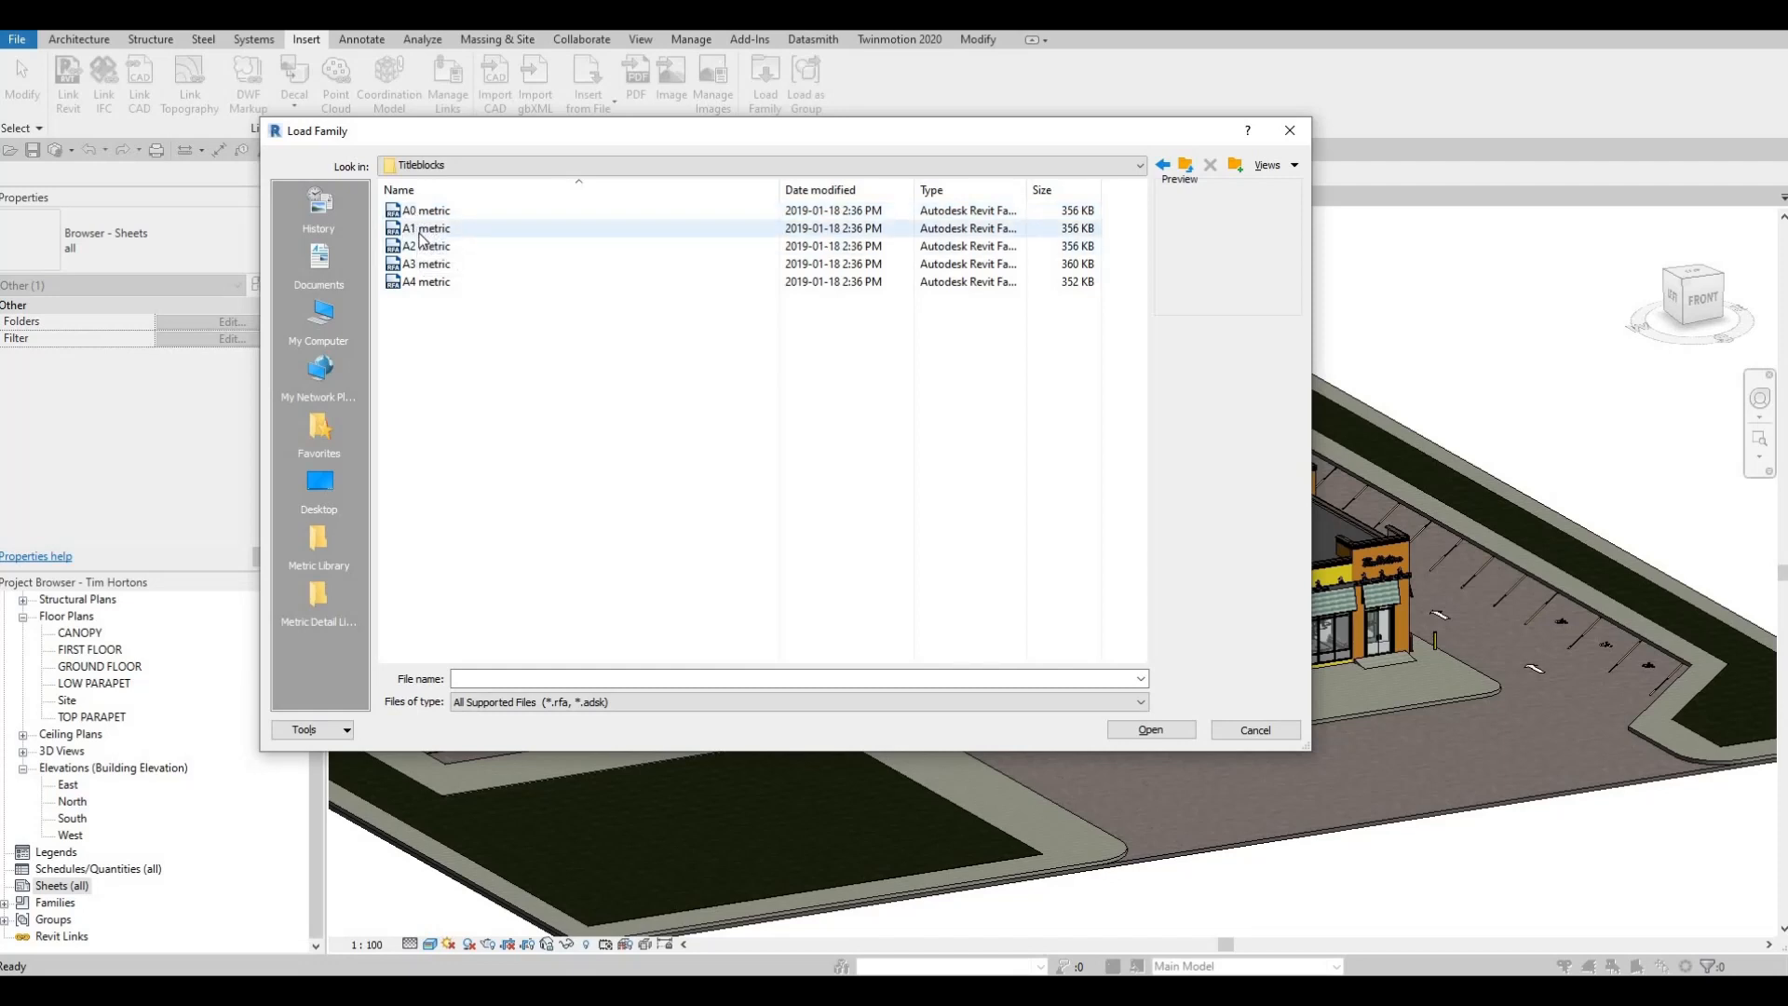
left_click(426, 228)
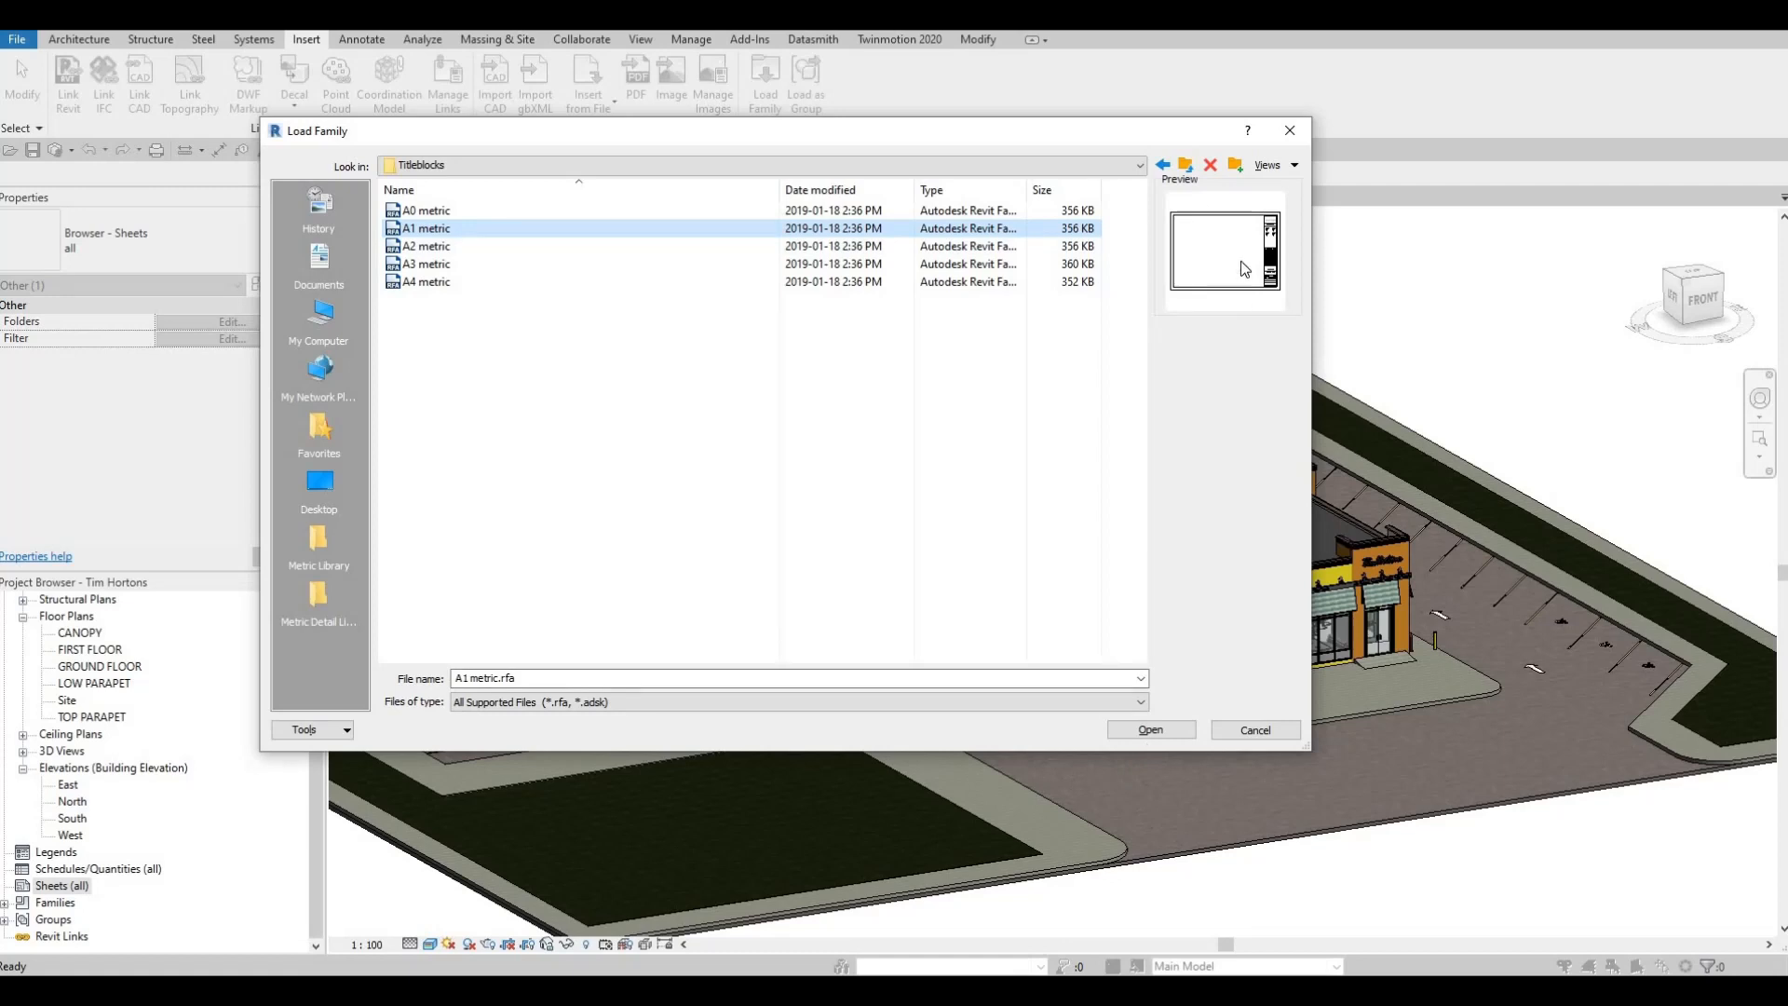
left_click(1290, 130)
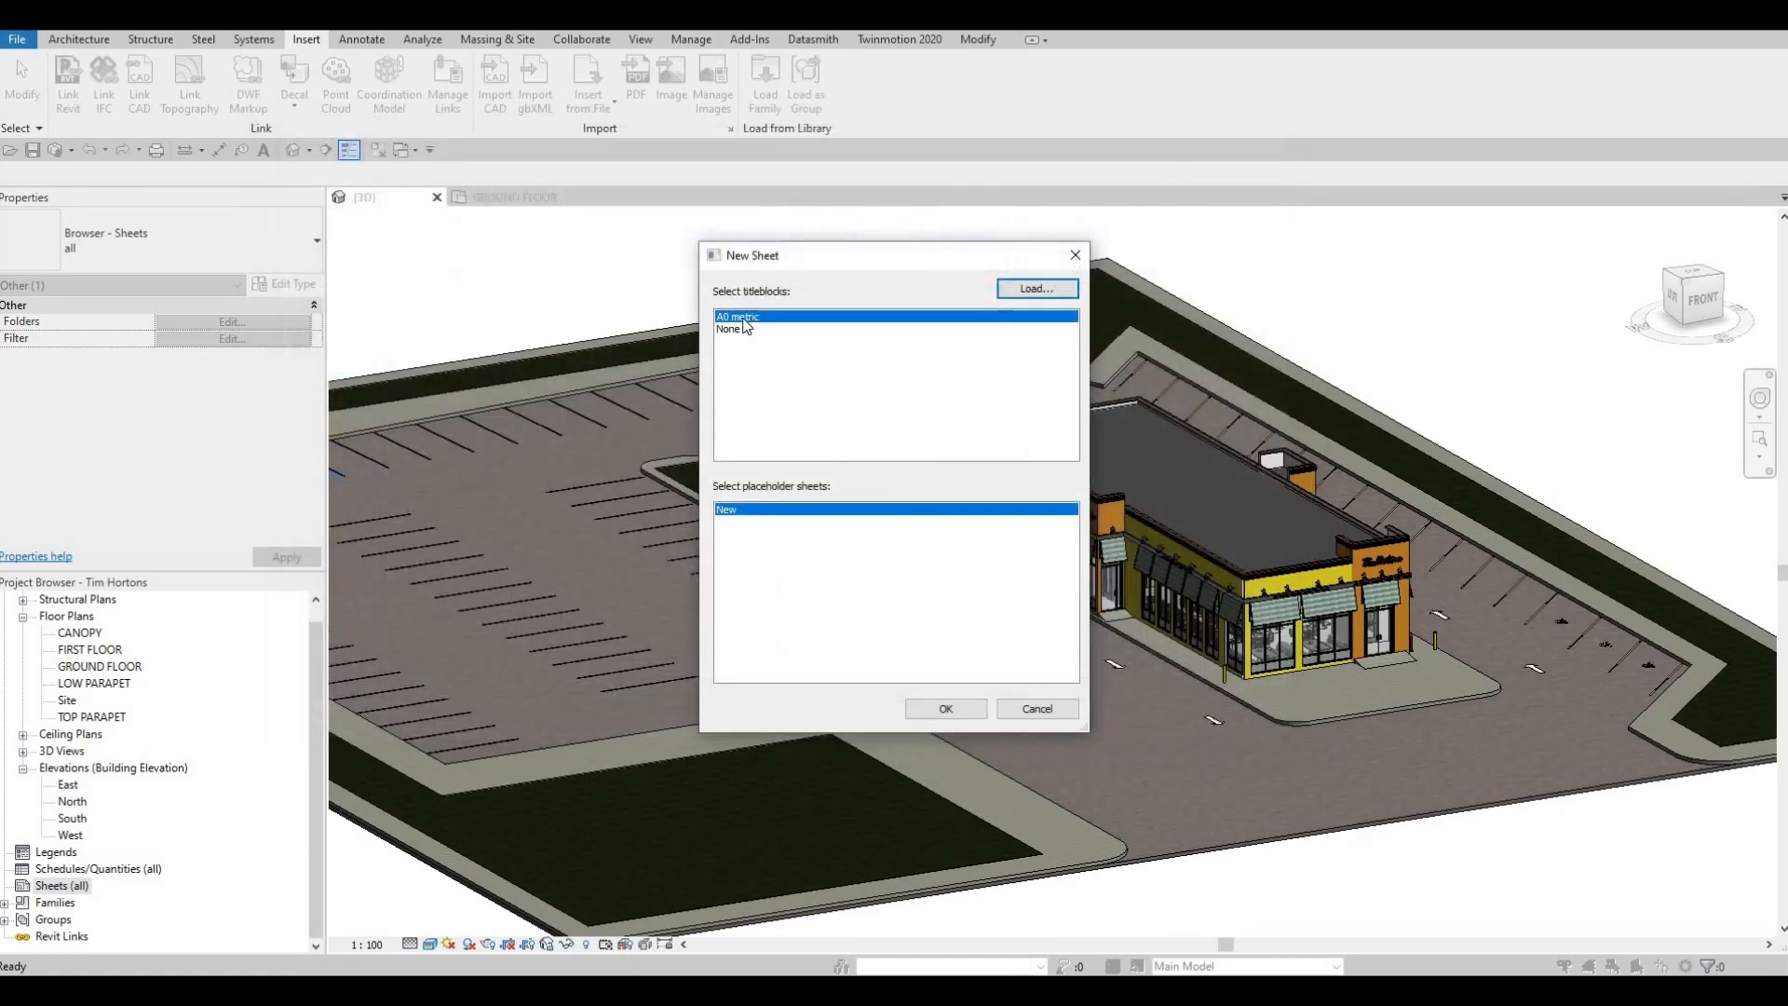
Create the first sheet with the A0 metric title block and expand the project's list of sheets
left_click(945, 710)
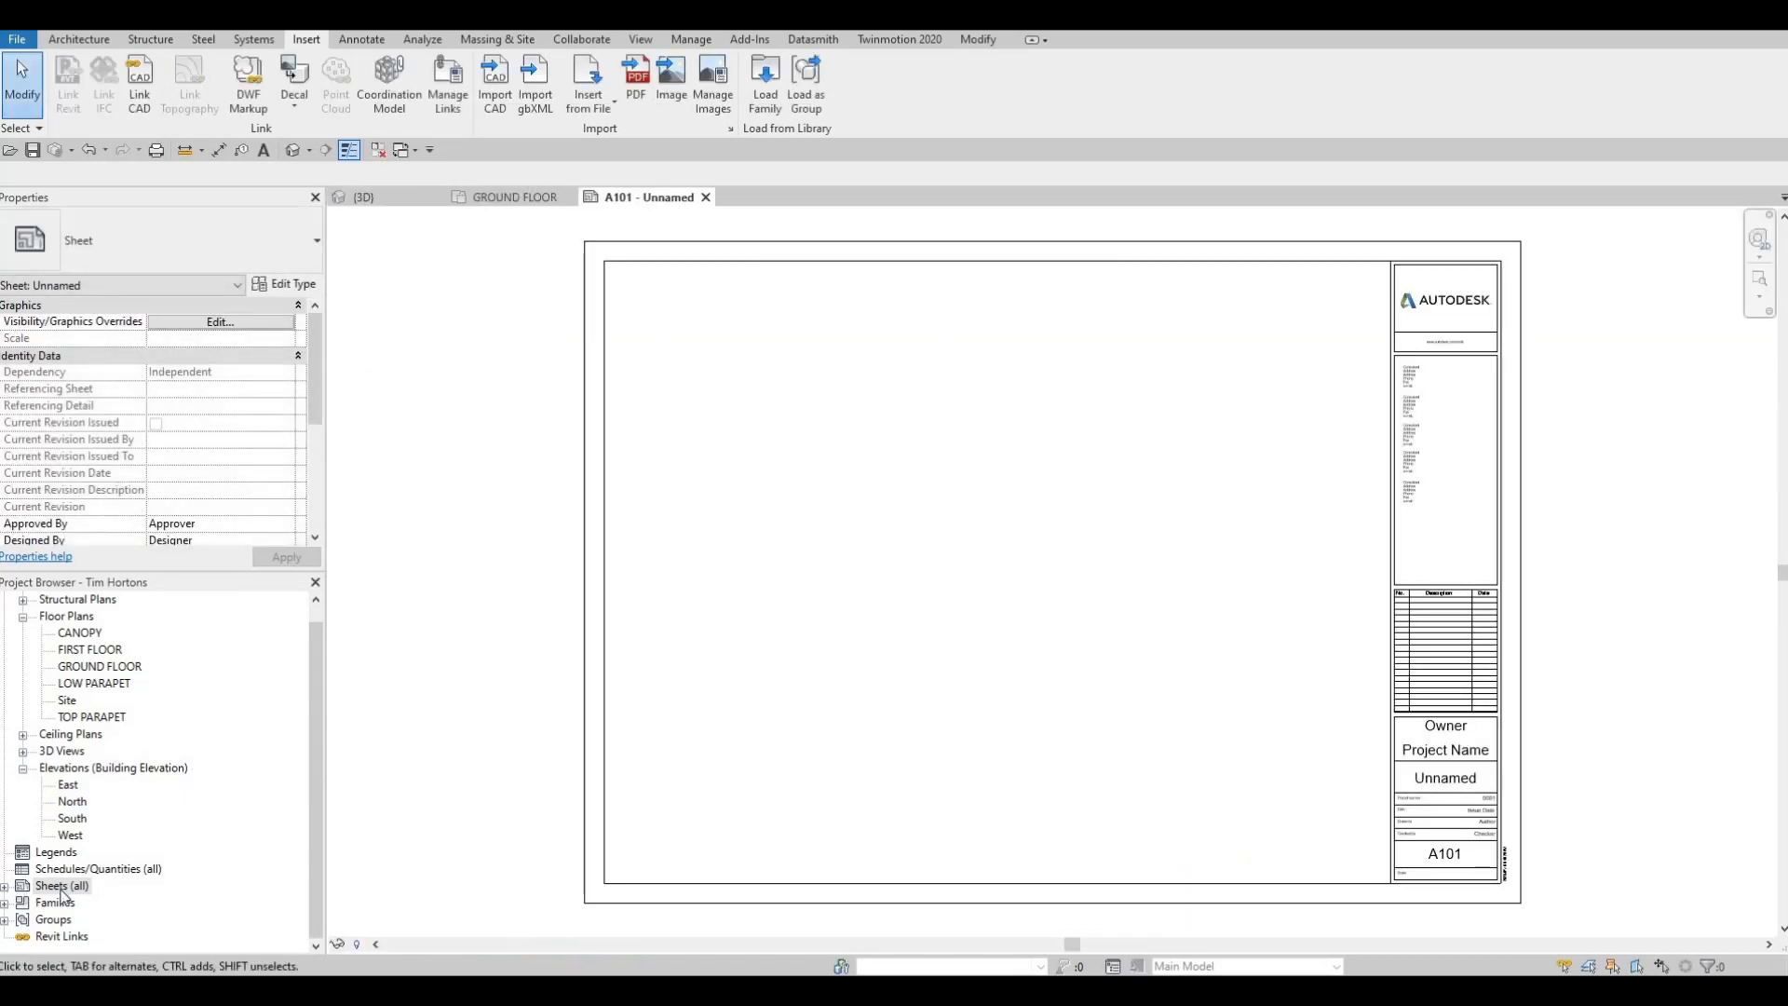
left_click(5, 887)
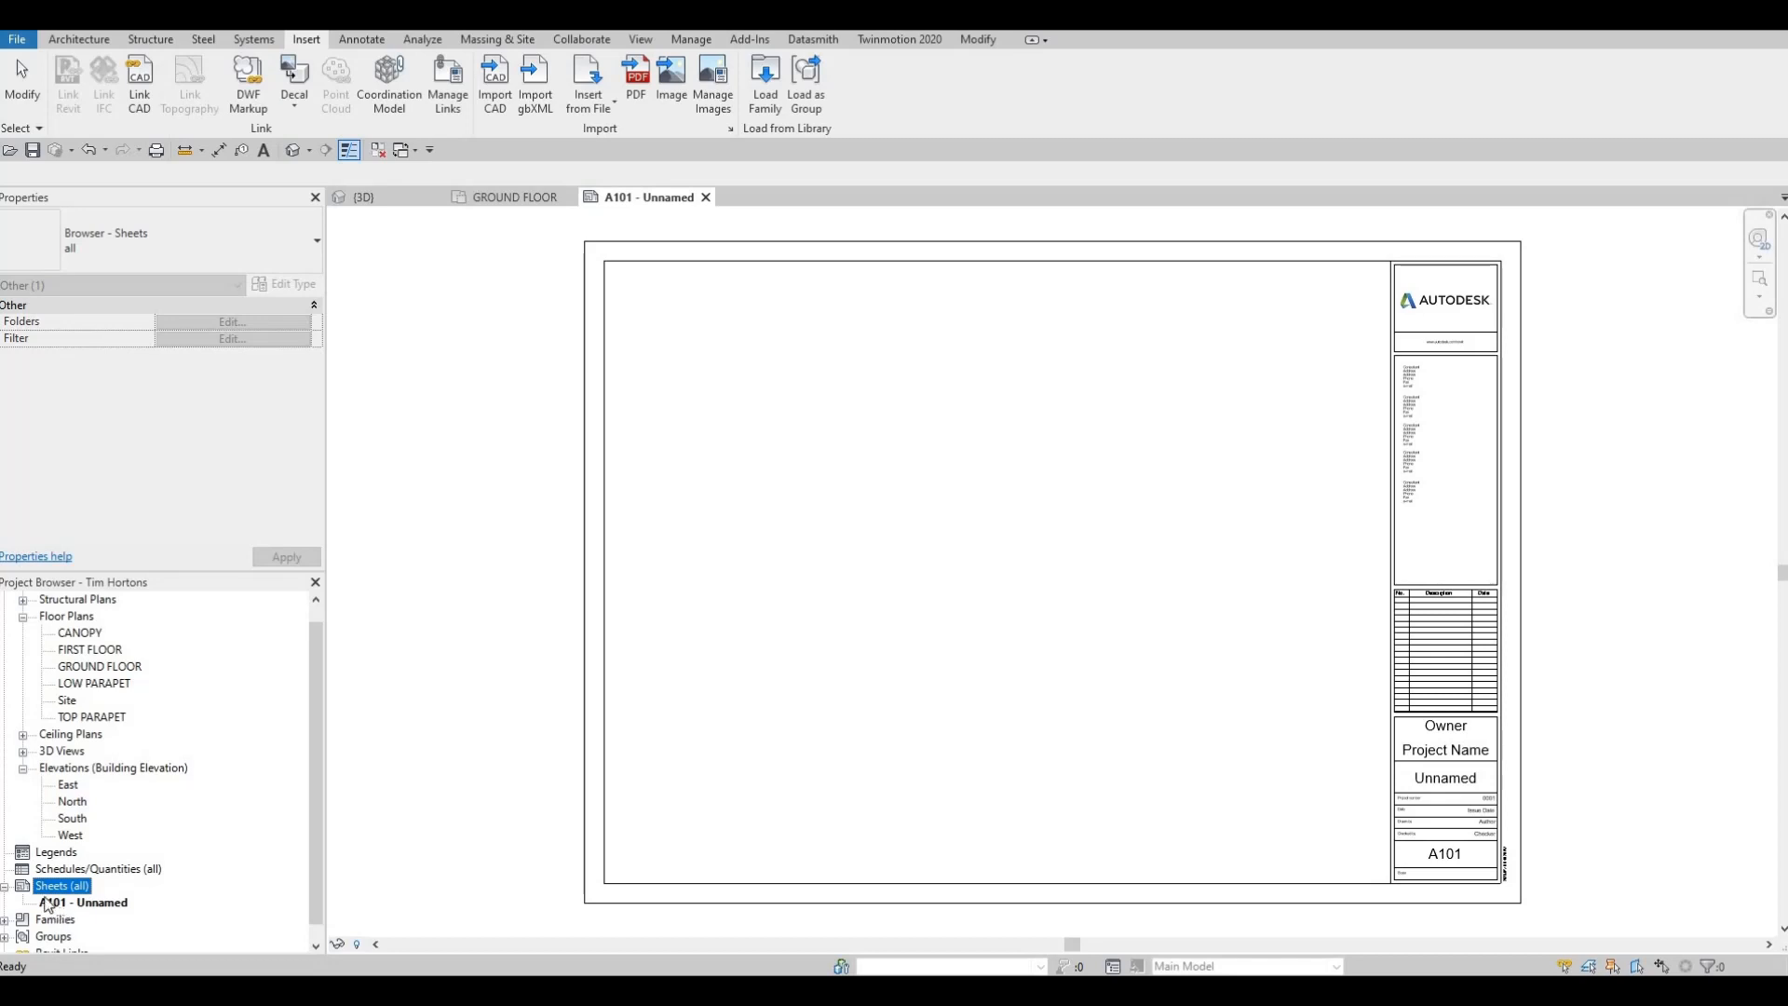
scroll(42, 887, "down", 1)
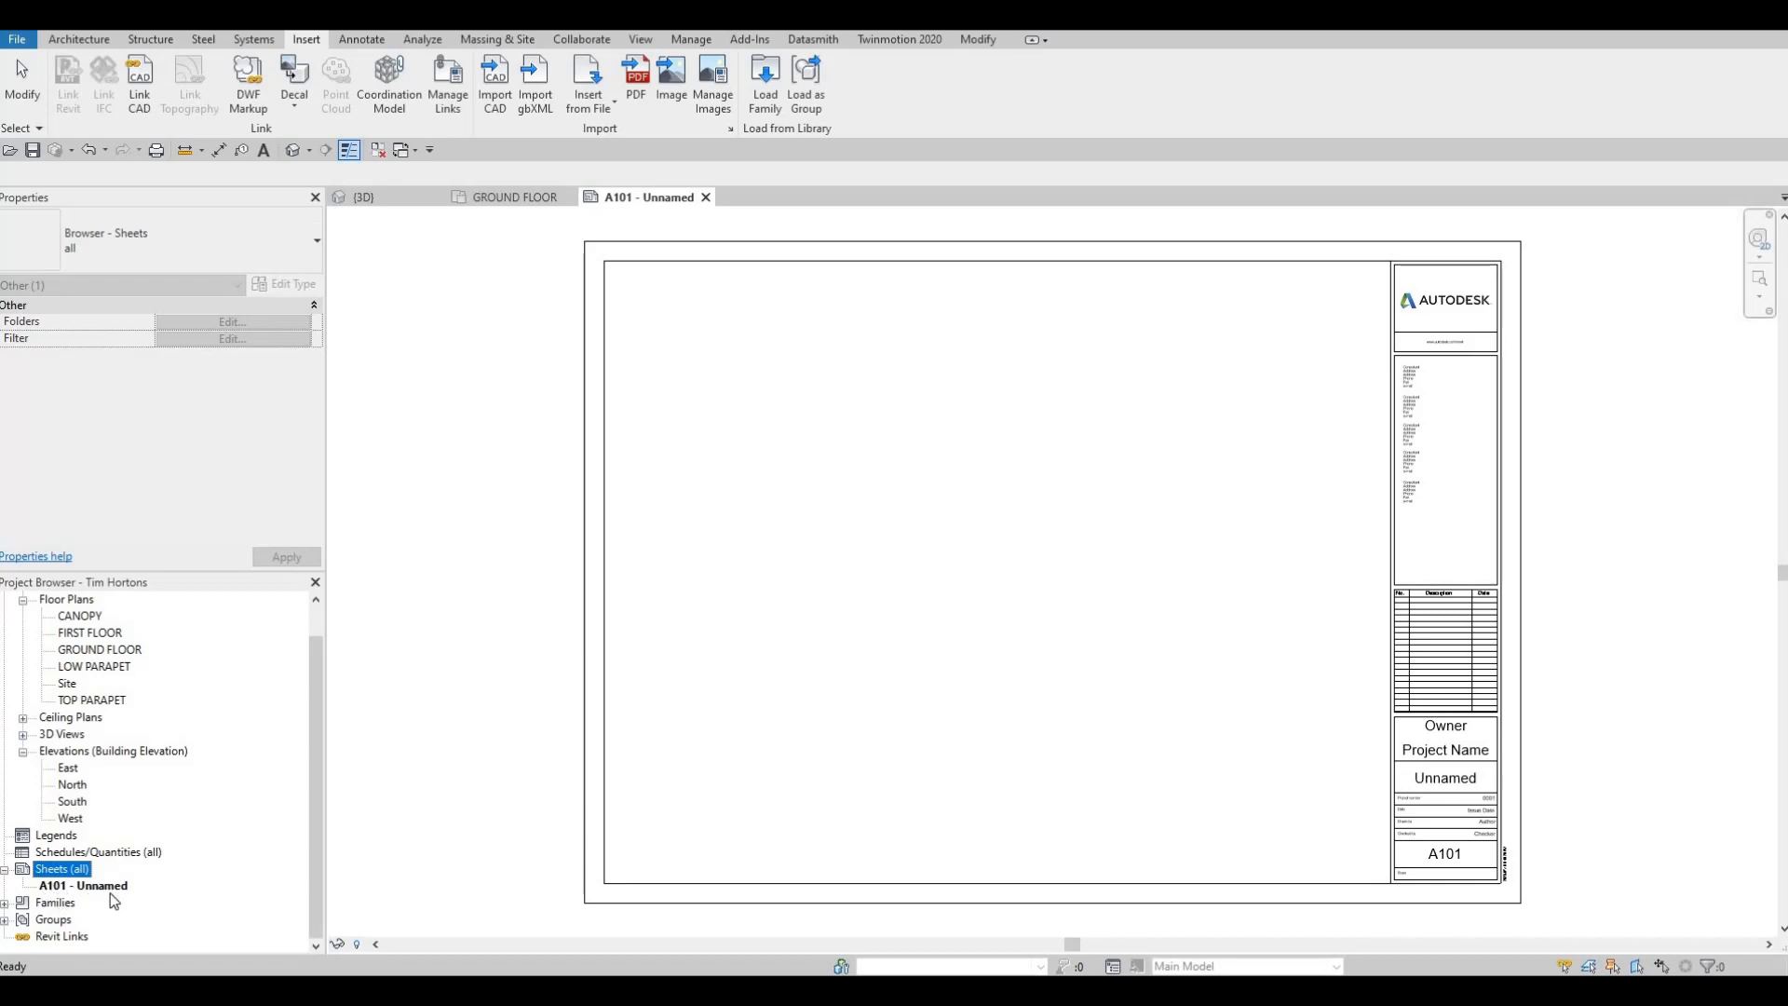
Add a second and a third sheet, both with the A0 metric title block
right_click(63, 873)
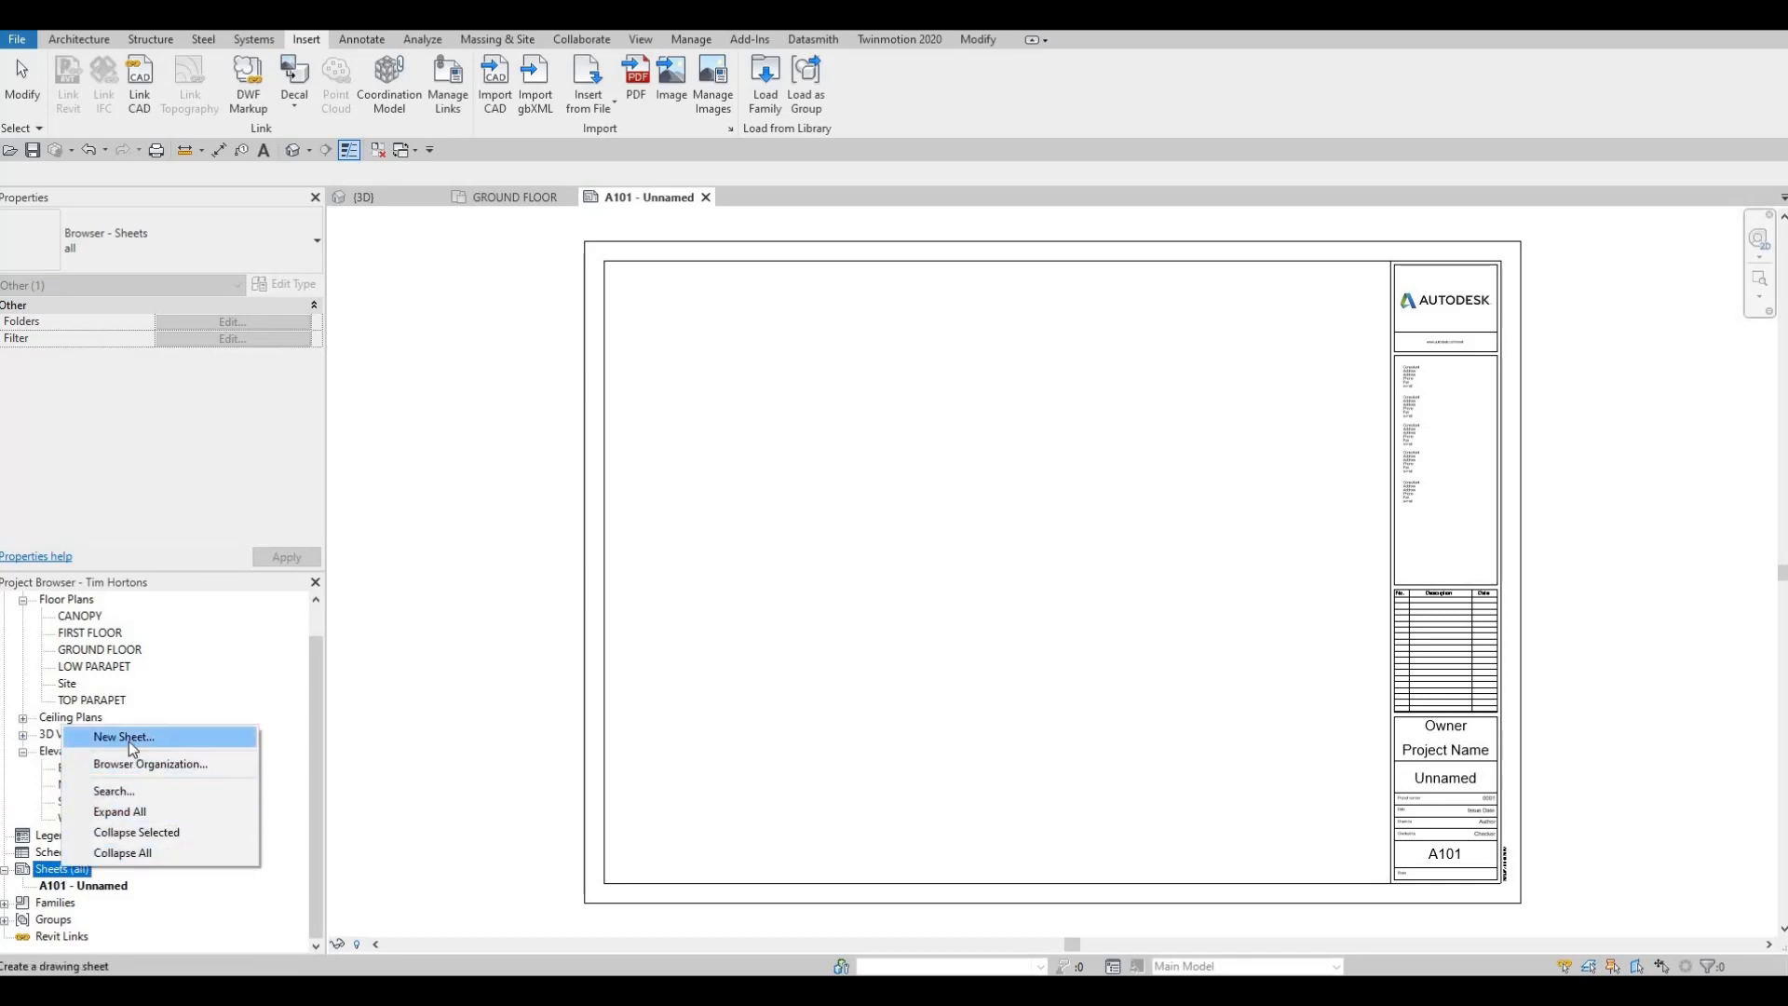
left_click(128, 738)
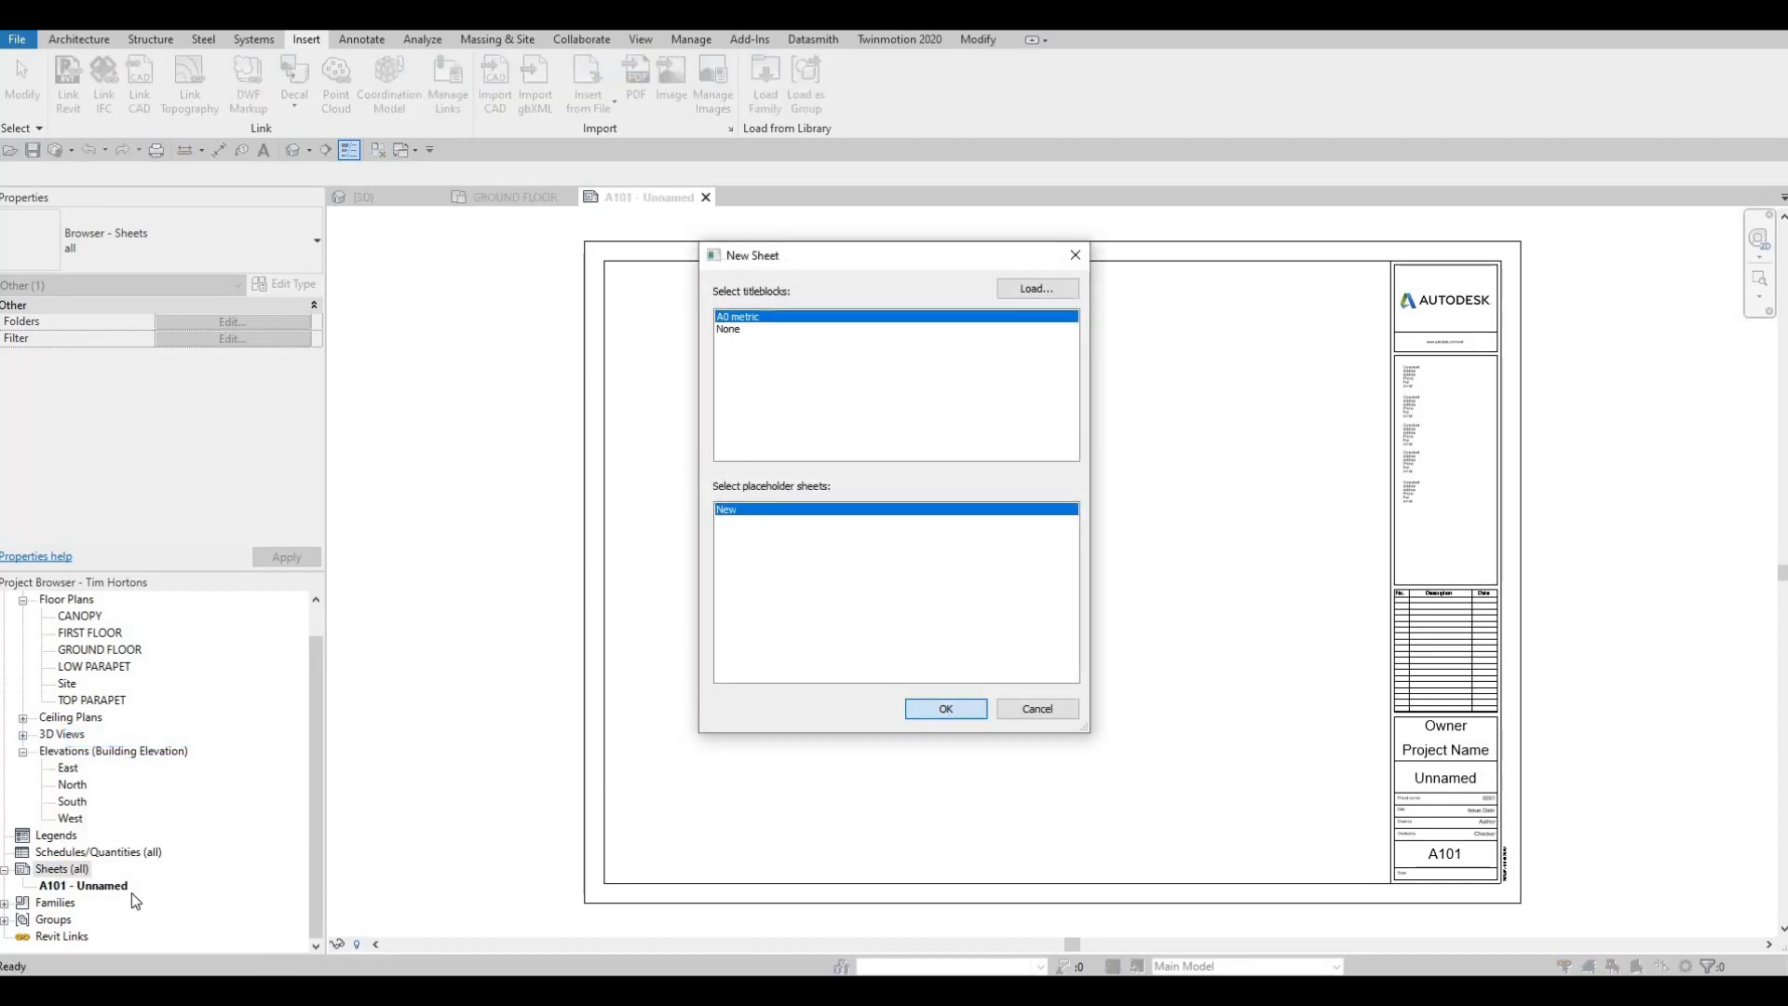
key("Return")
right_click(65, 871)
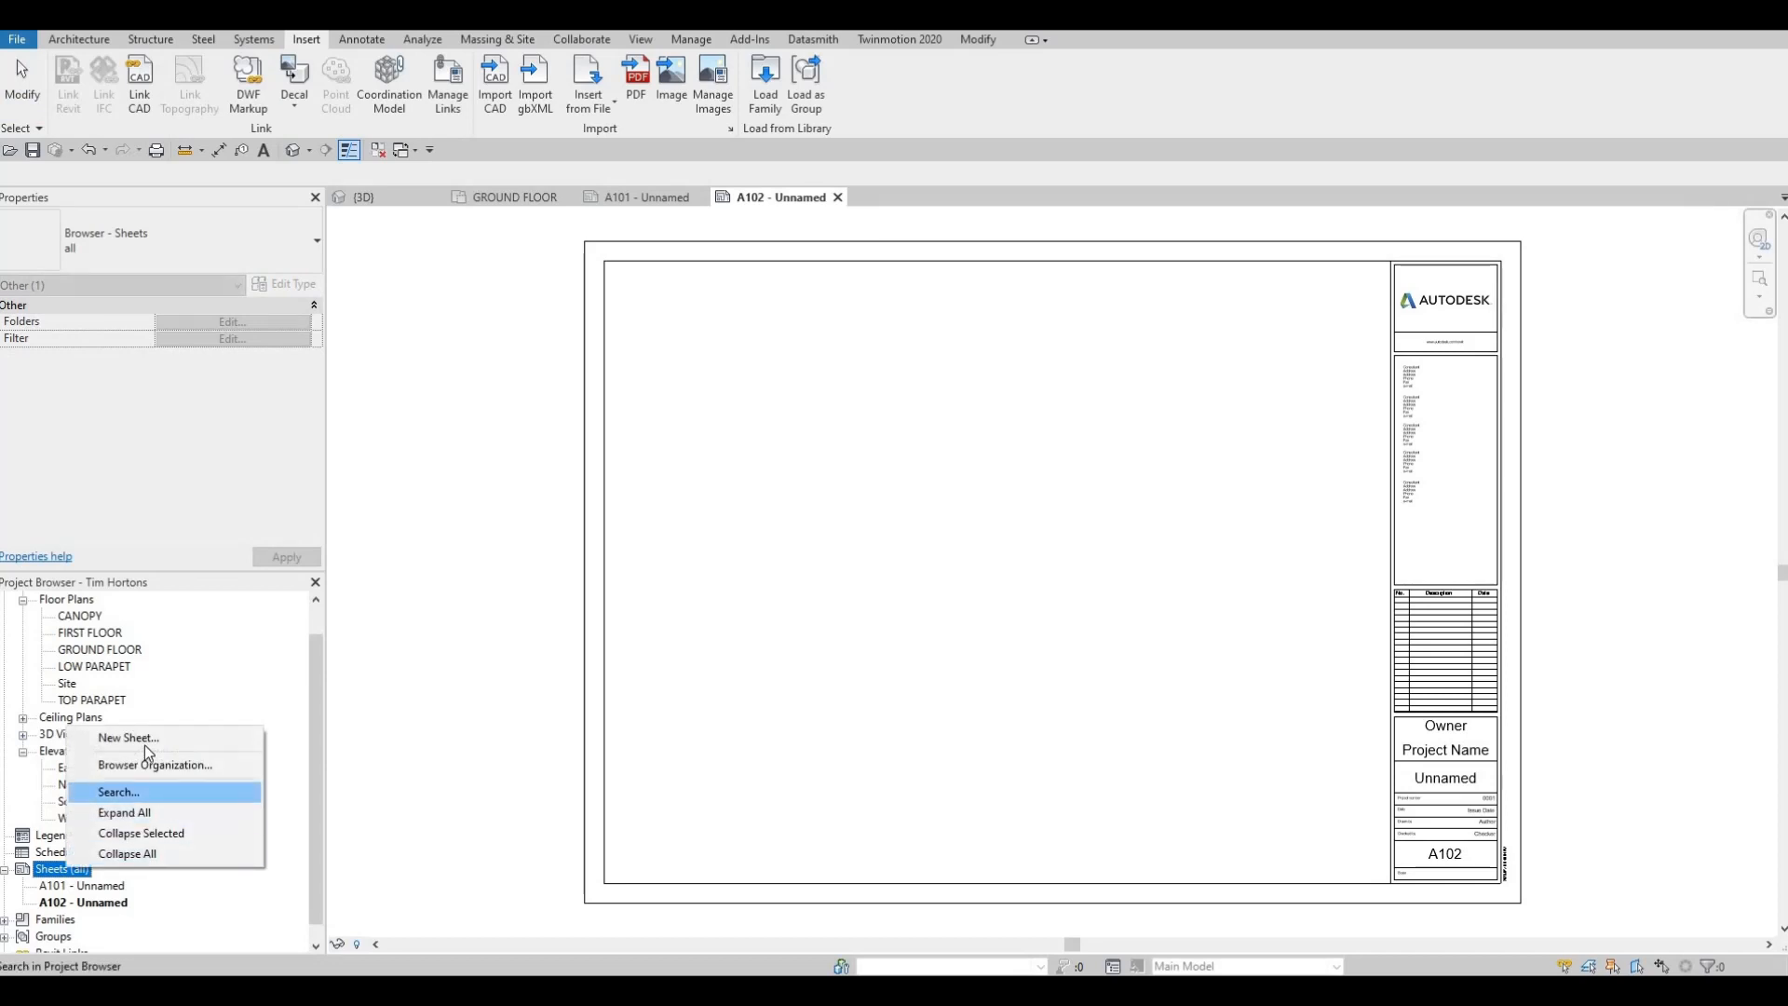
key("Return")
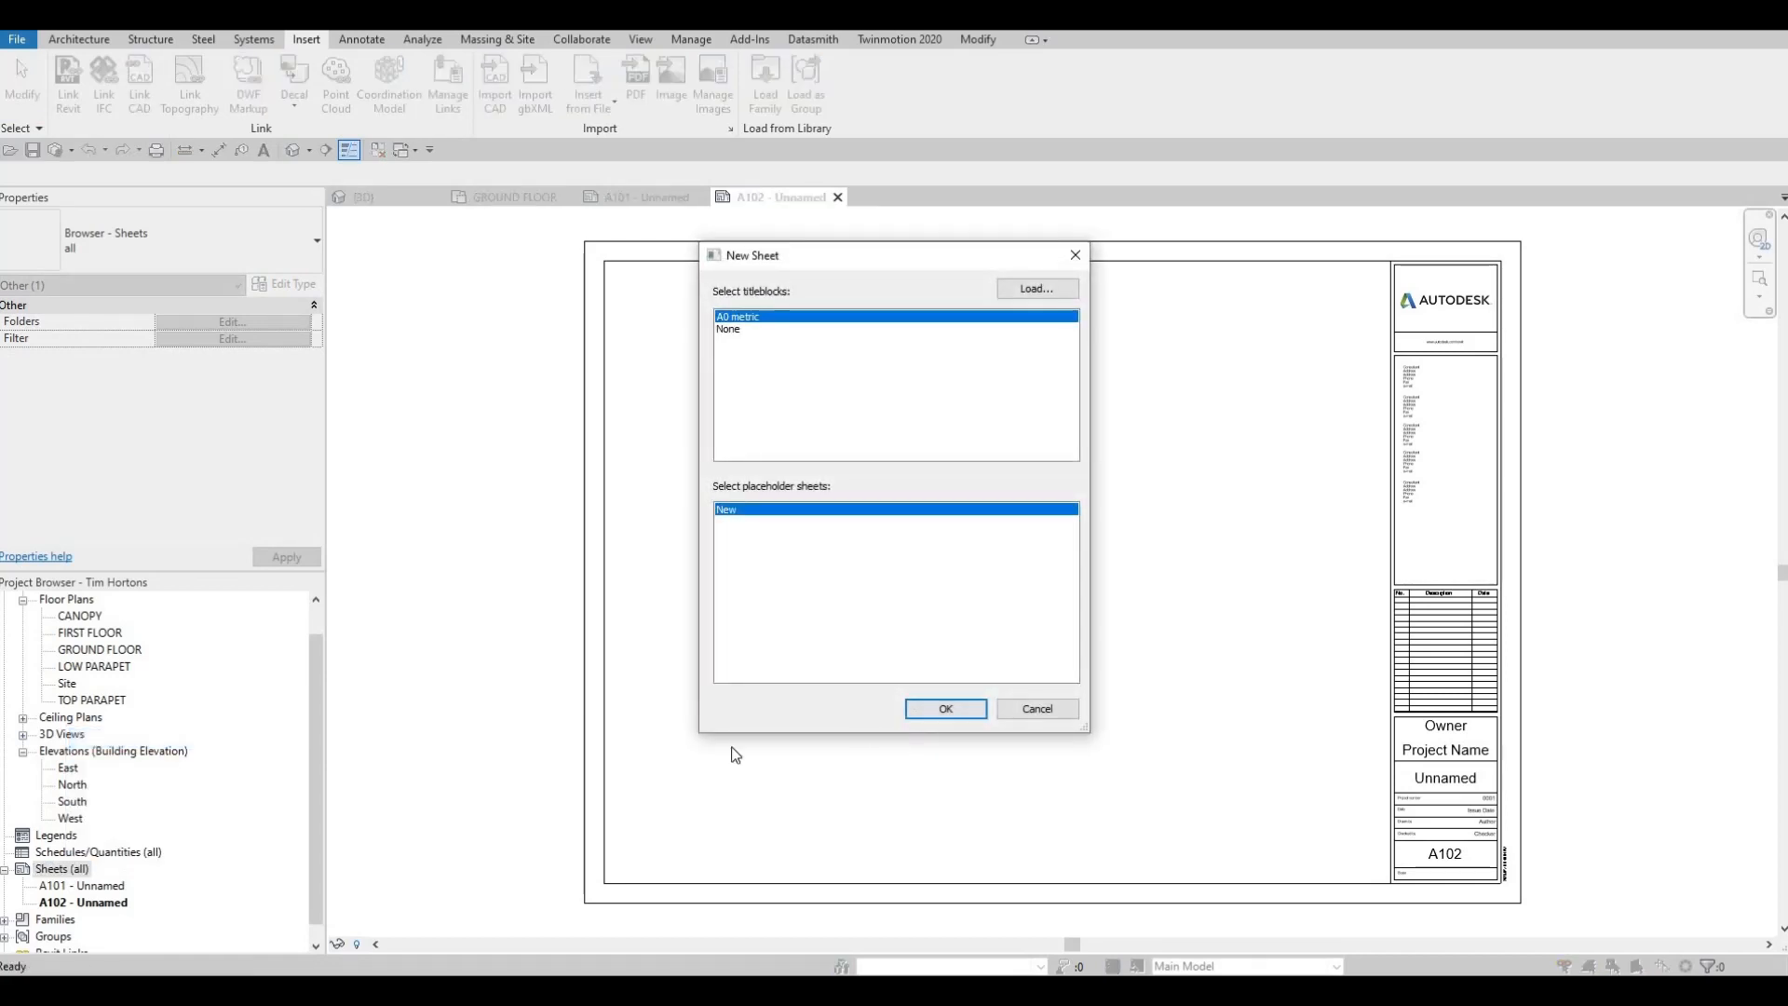
key("Return")
scroll(67, 842, "down", 1)
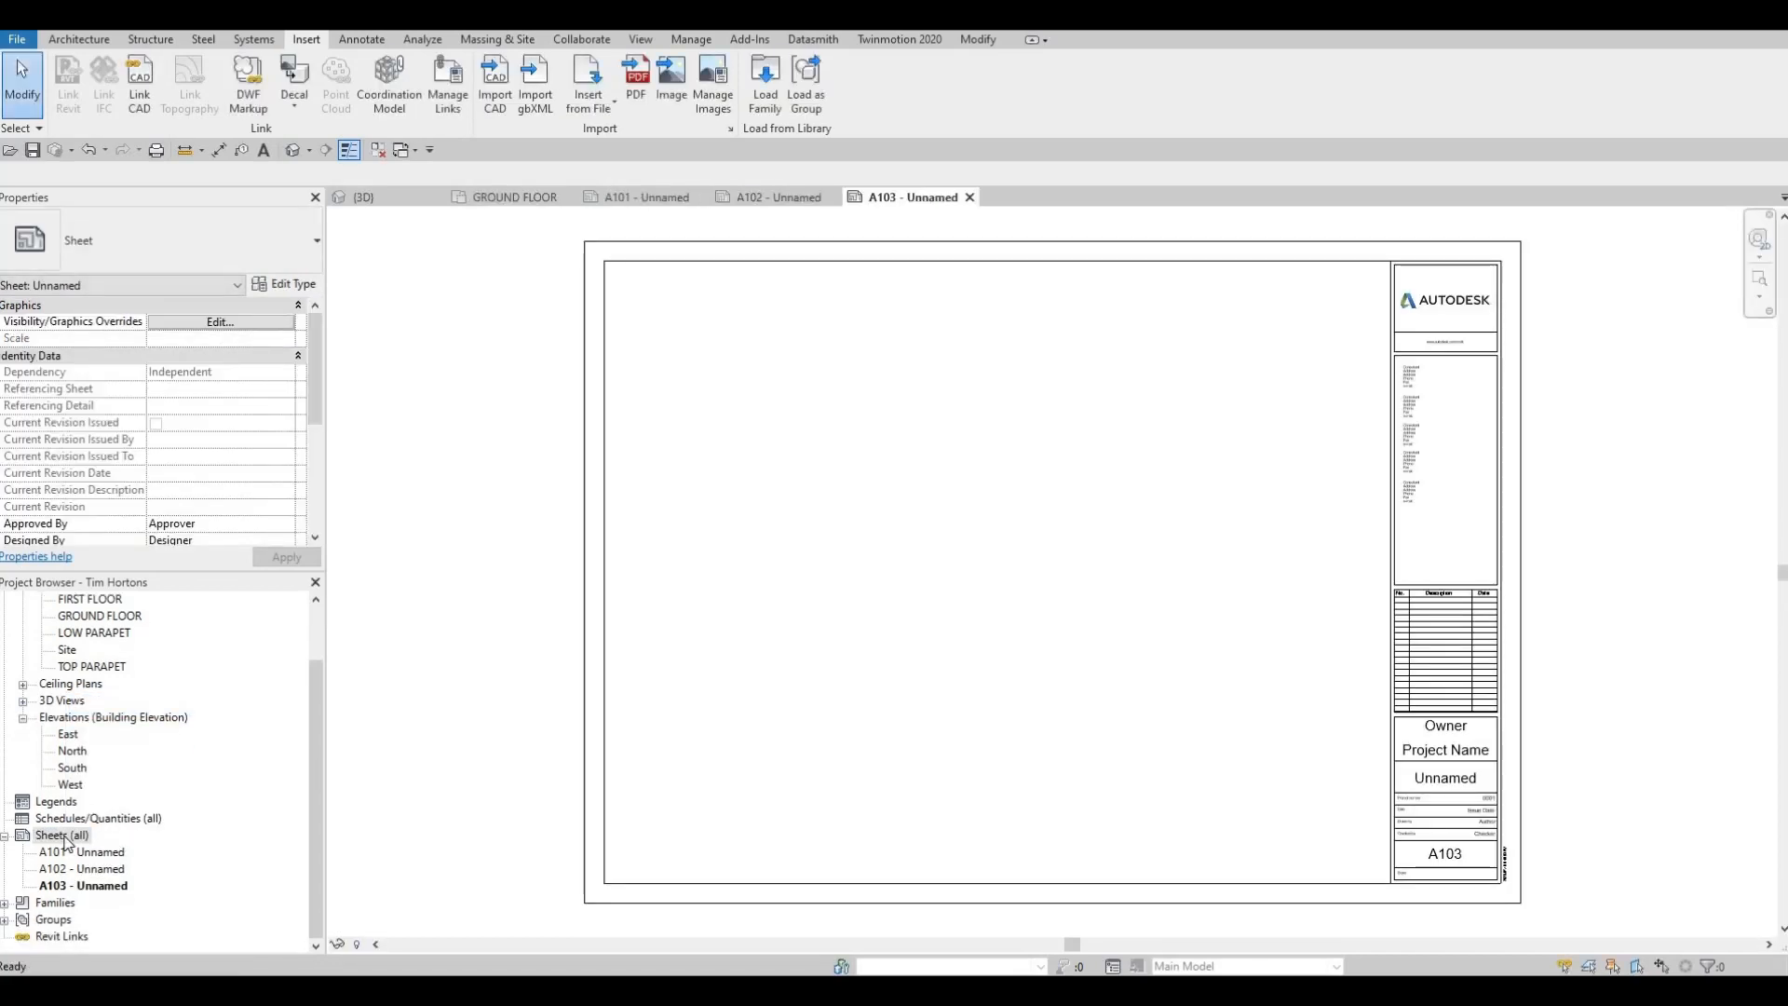
Open the LOW PARAPET floor plan and examine its layout
right_click(65, 836)
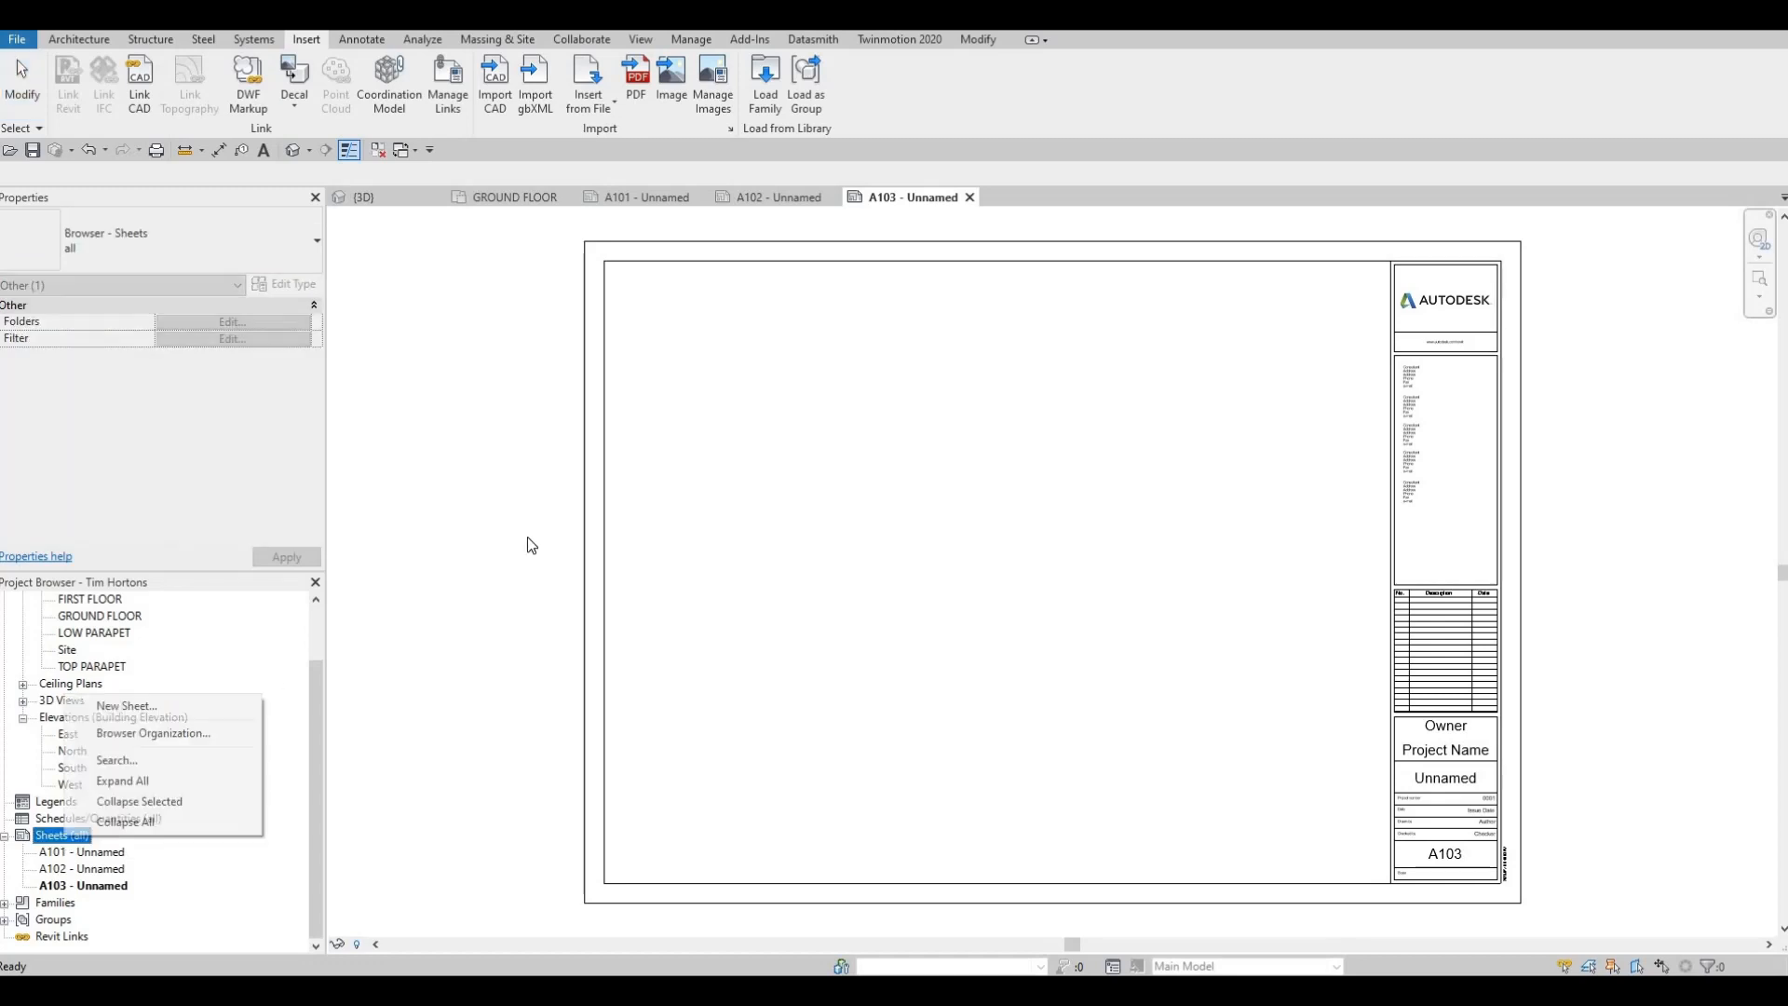
double_click(93, 633)
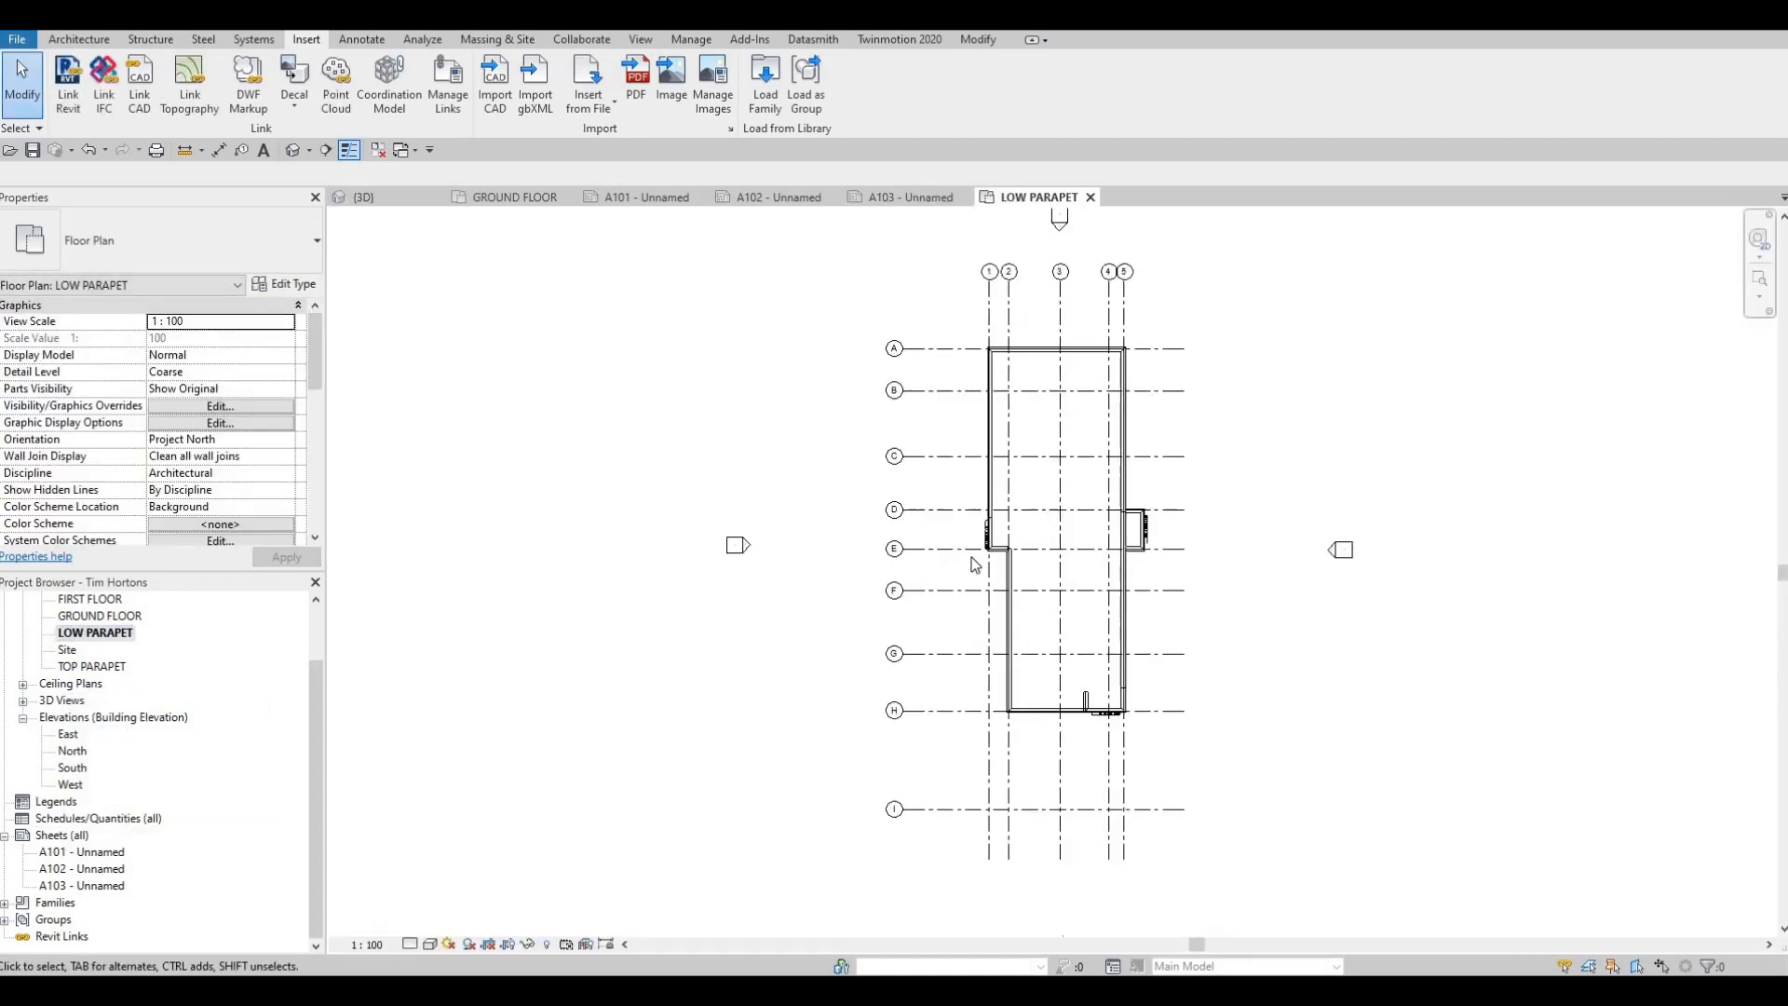
scroll(975, 565, "up", 2)
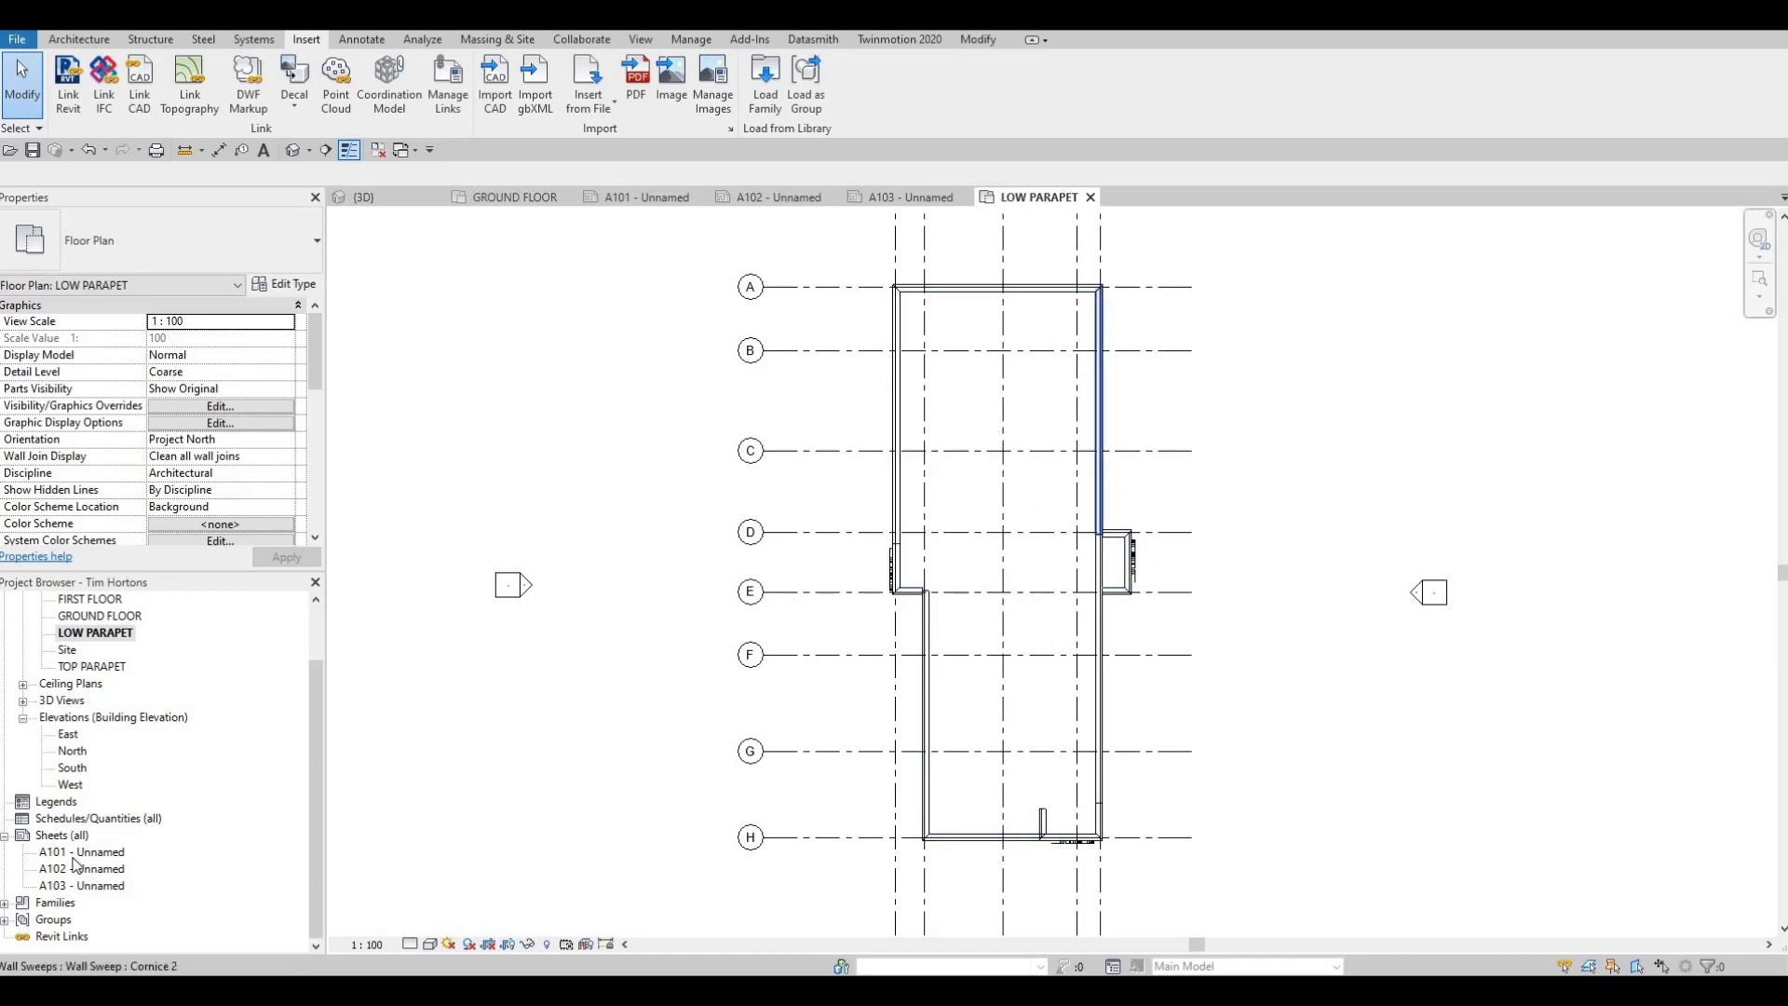
Create a fourth sheet using the A0 metric title block
left_click(47, 836)
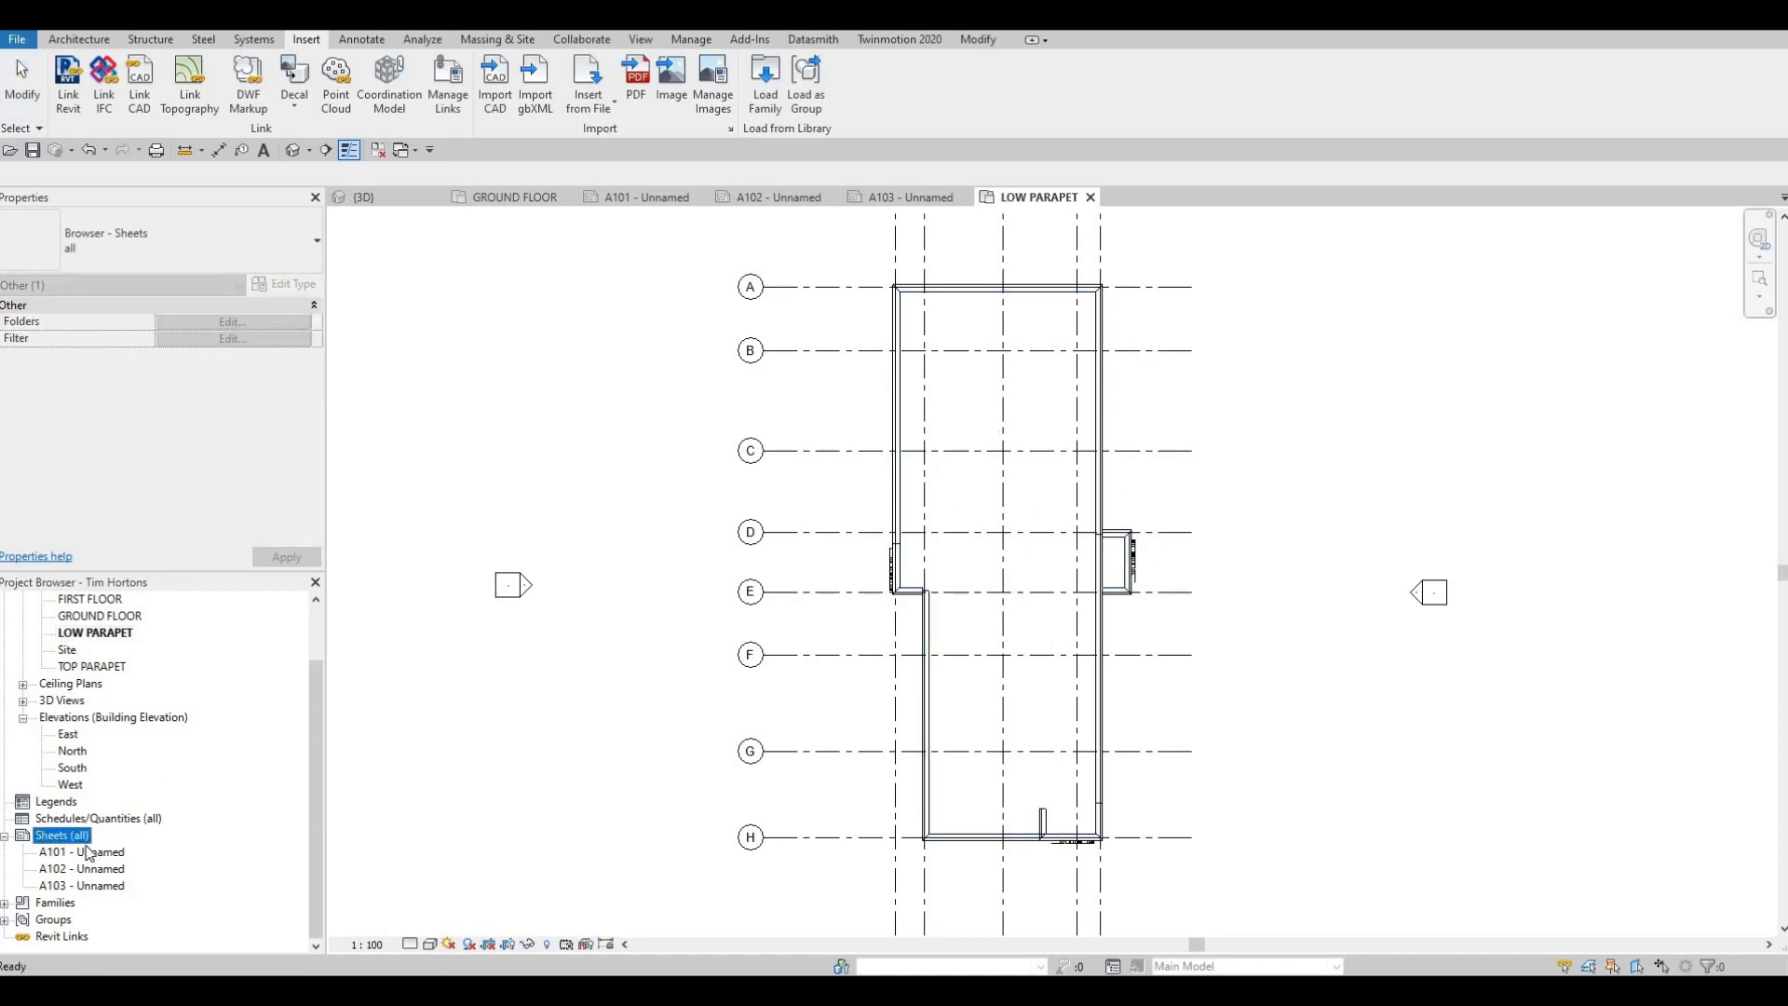
right_click(47, 837)
left_click(93, 841)
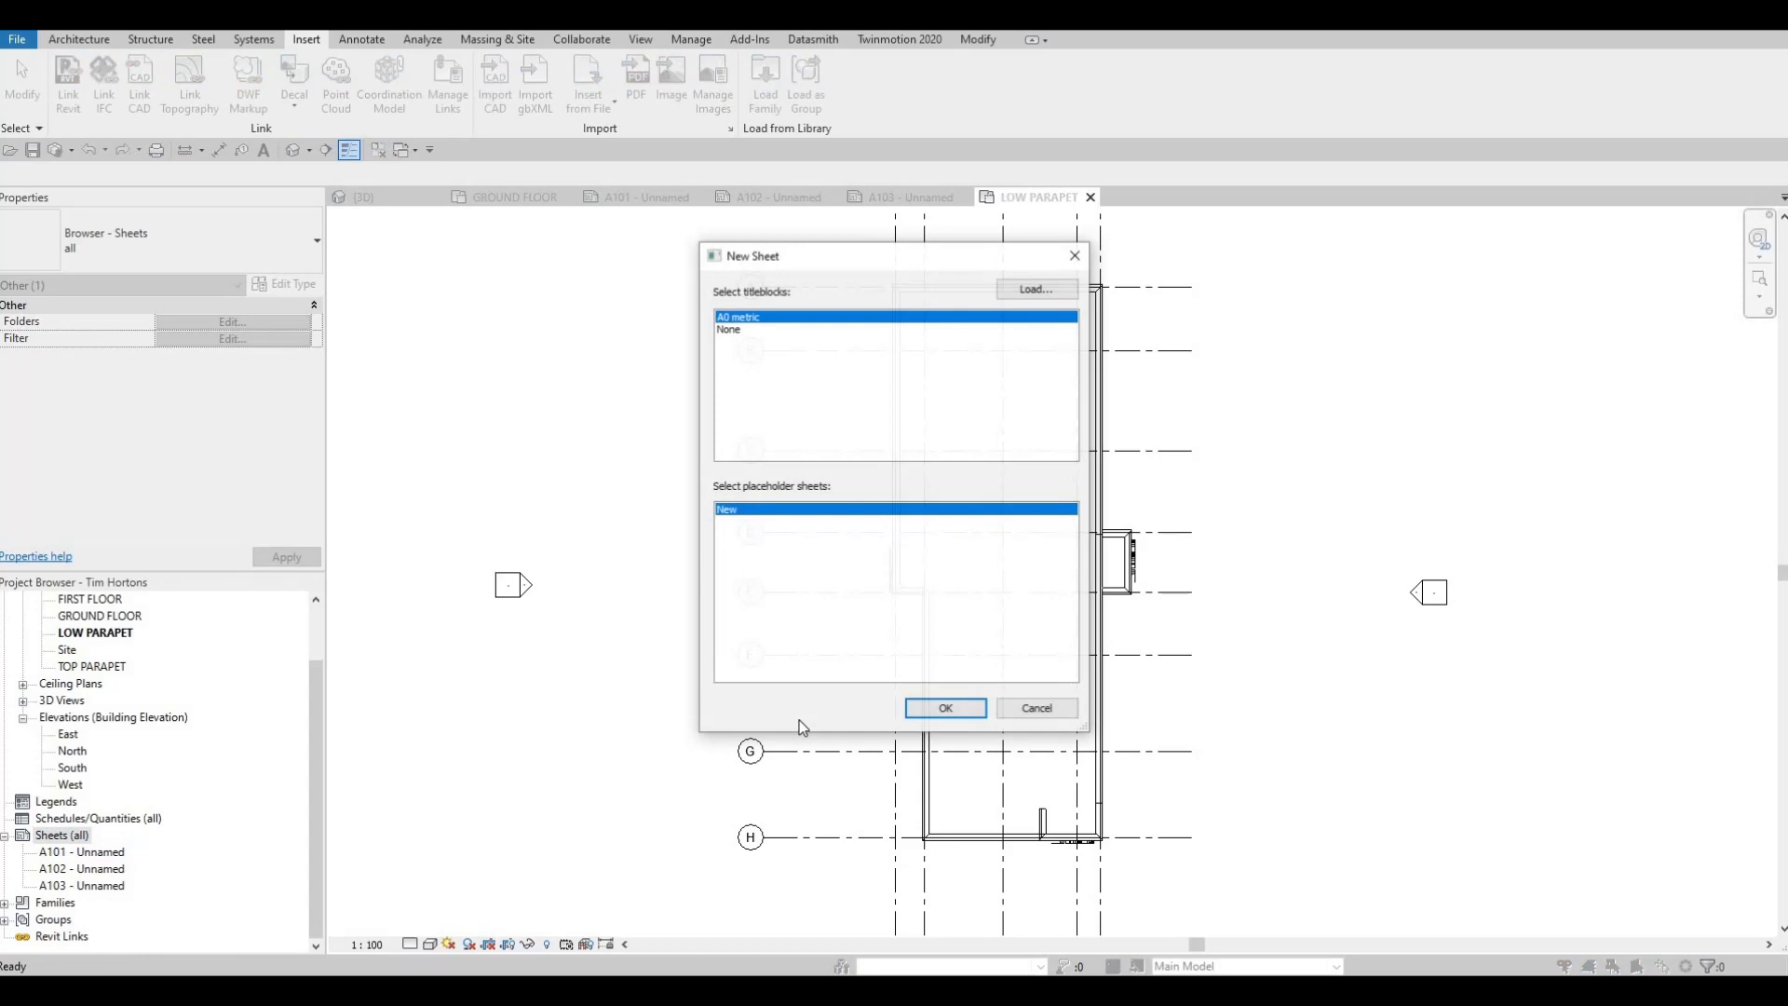
left_click(967, 720)
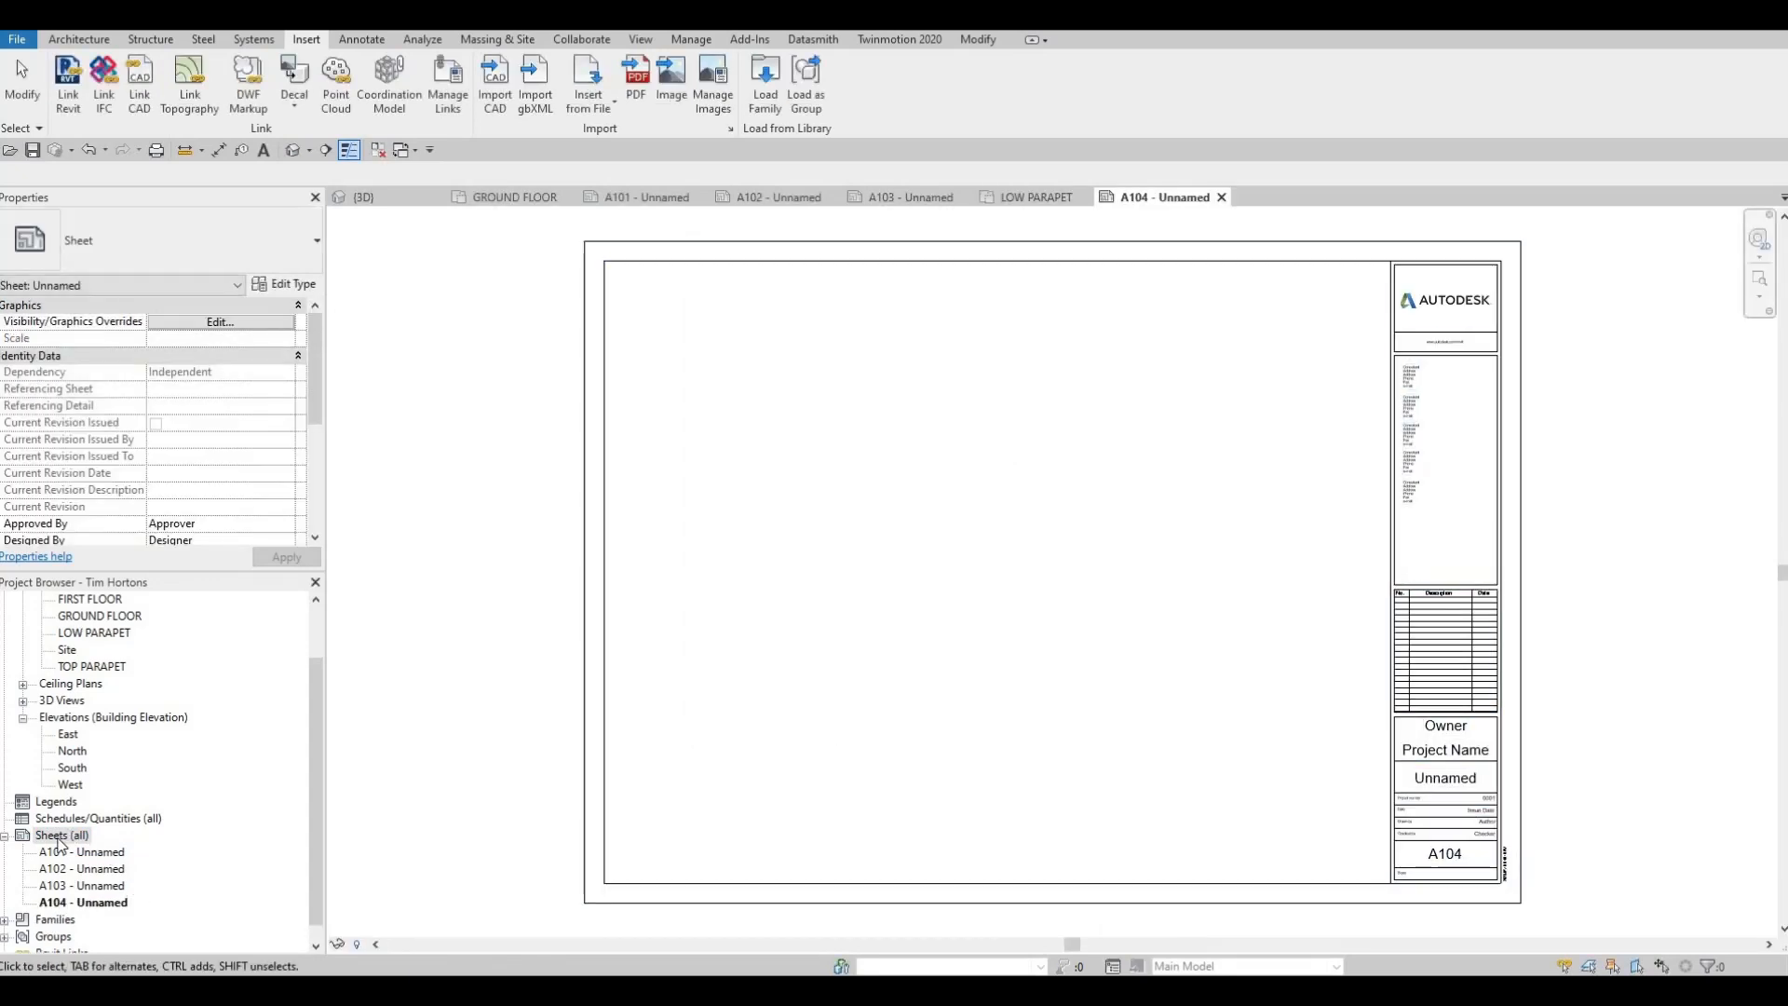
Add a fifth and a sixth sheet, both with the A0 metric title block
scroll(131, 741, "up", 2)
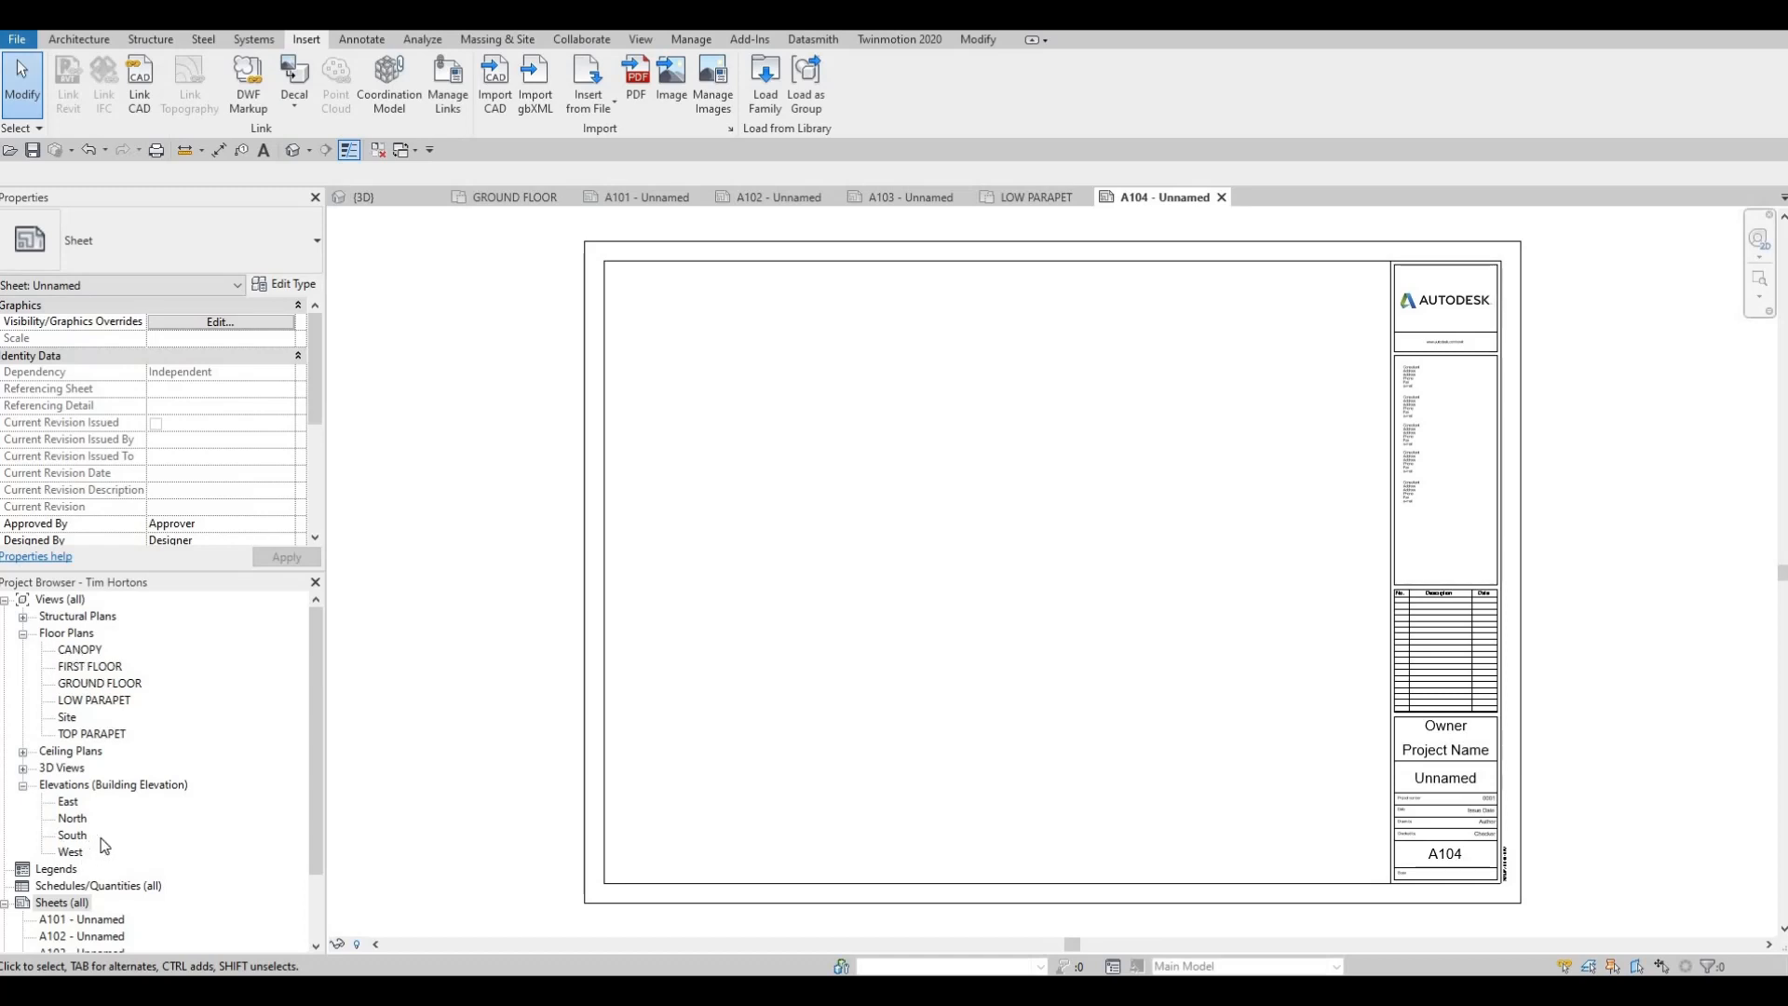
scroll(114, 820, "down", 1)
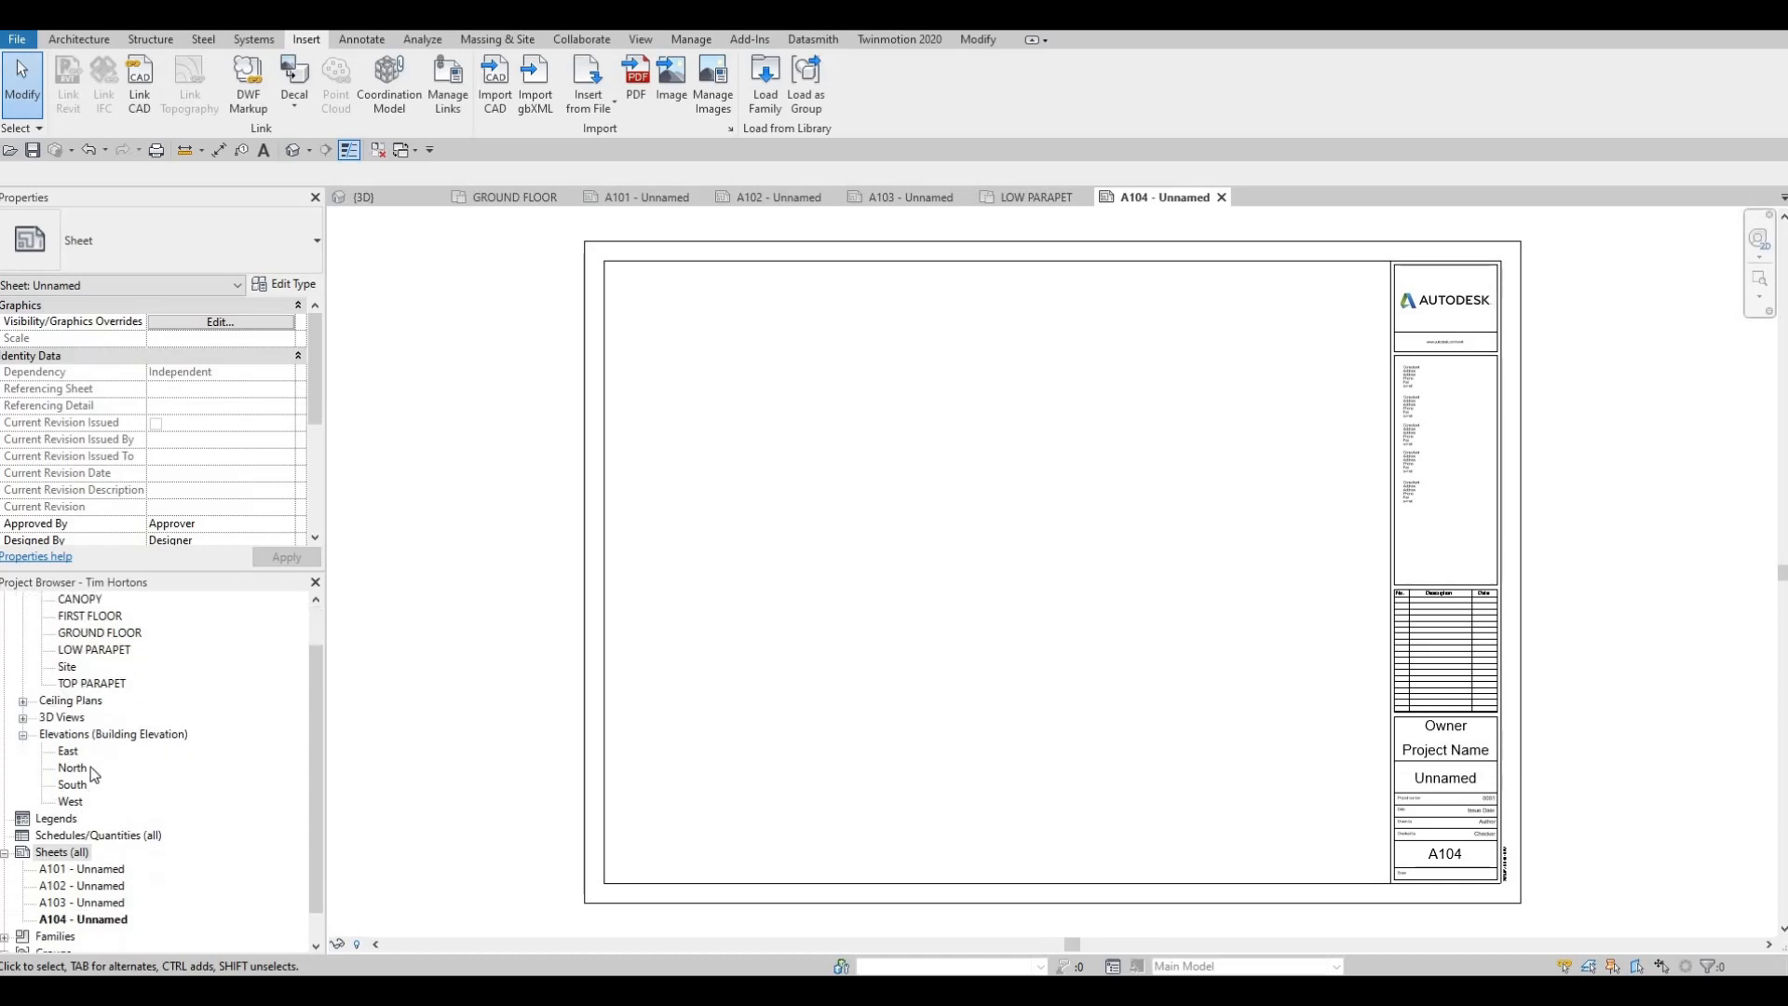
right_click(68, 855)
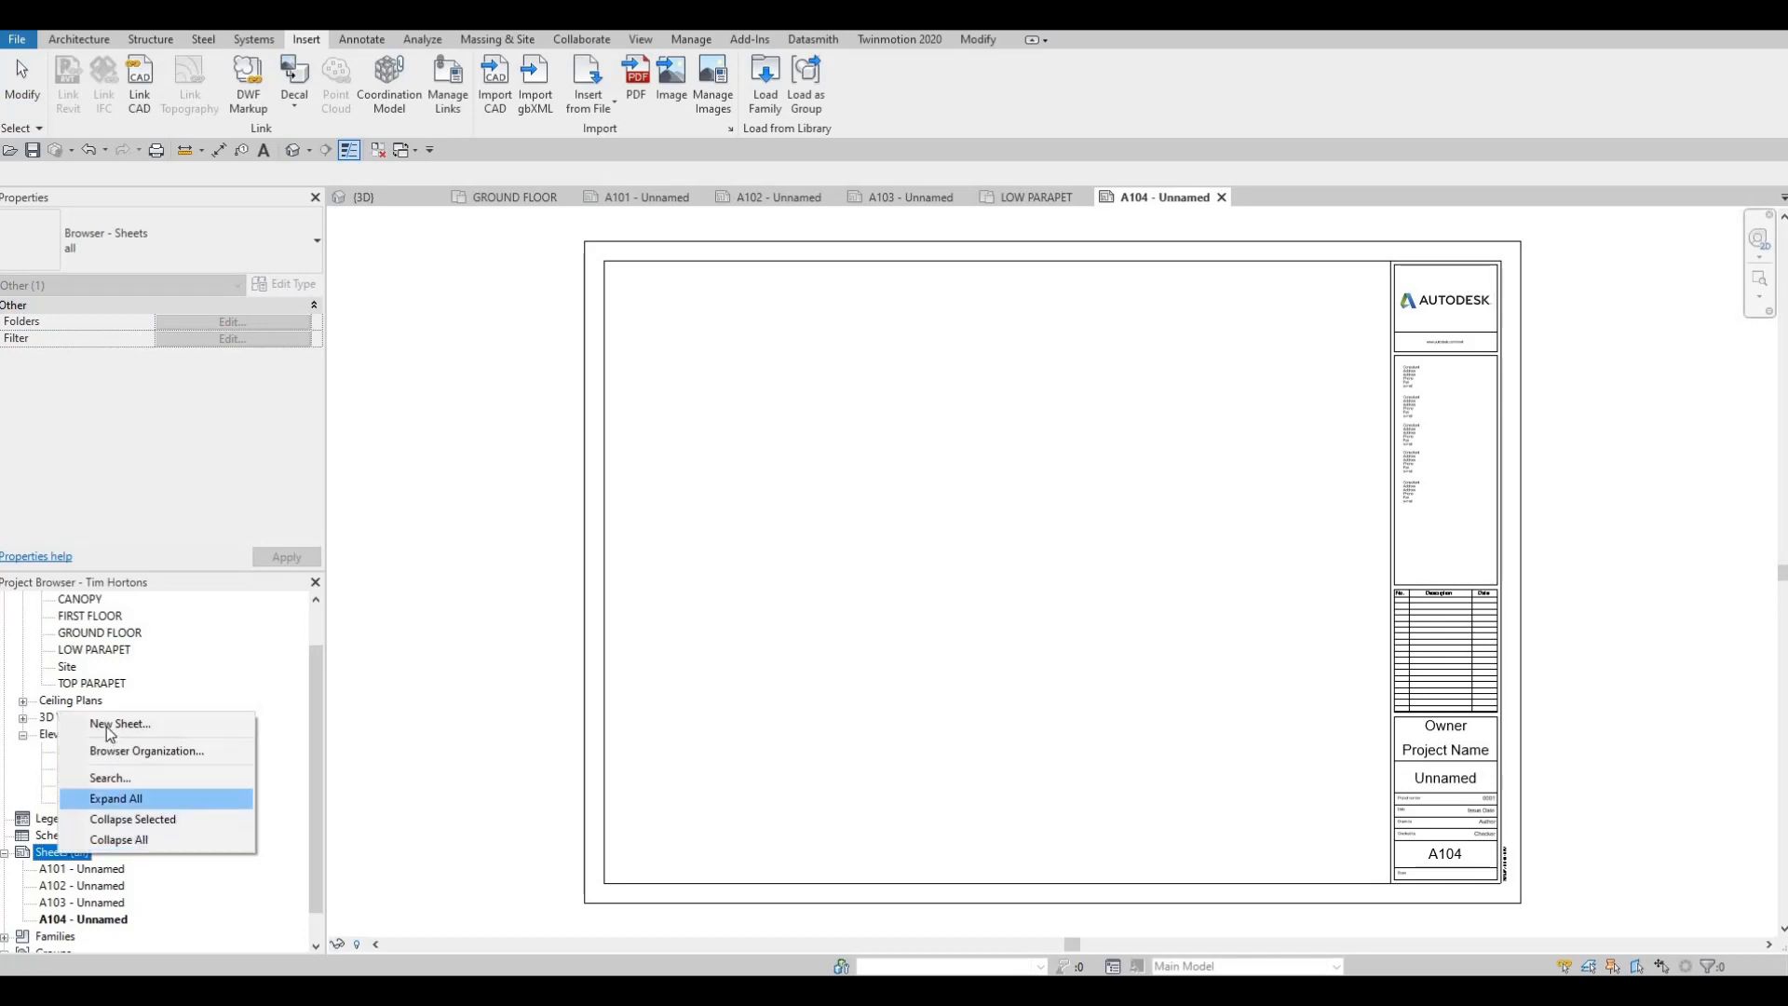
left_click(119, 723)
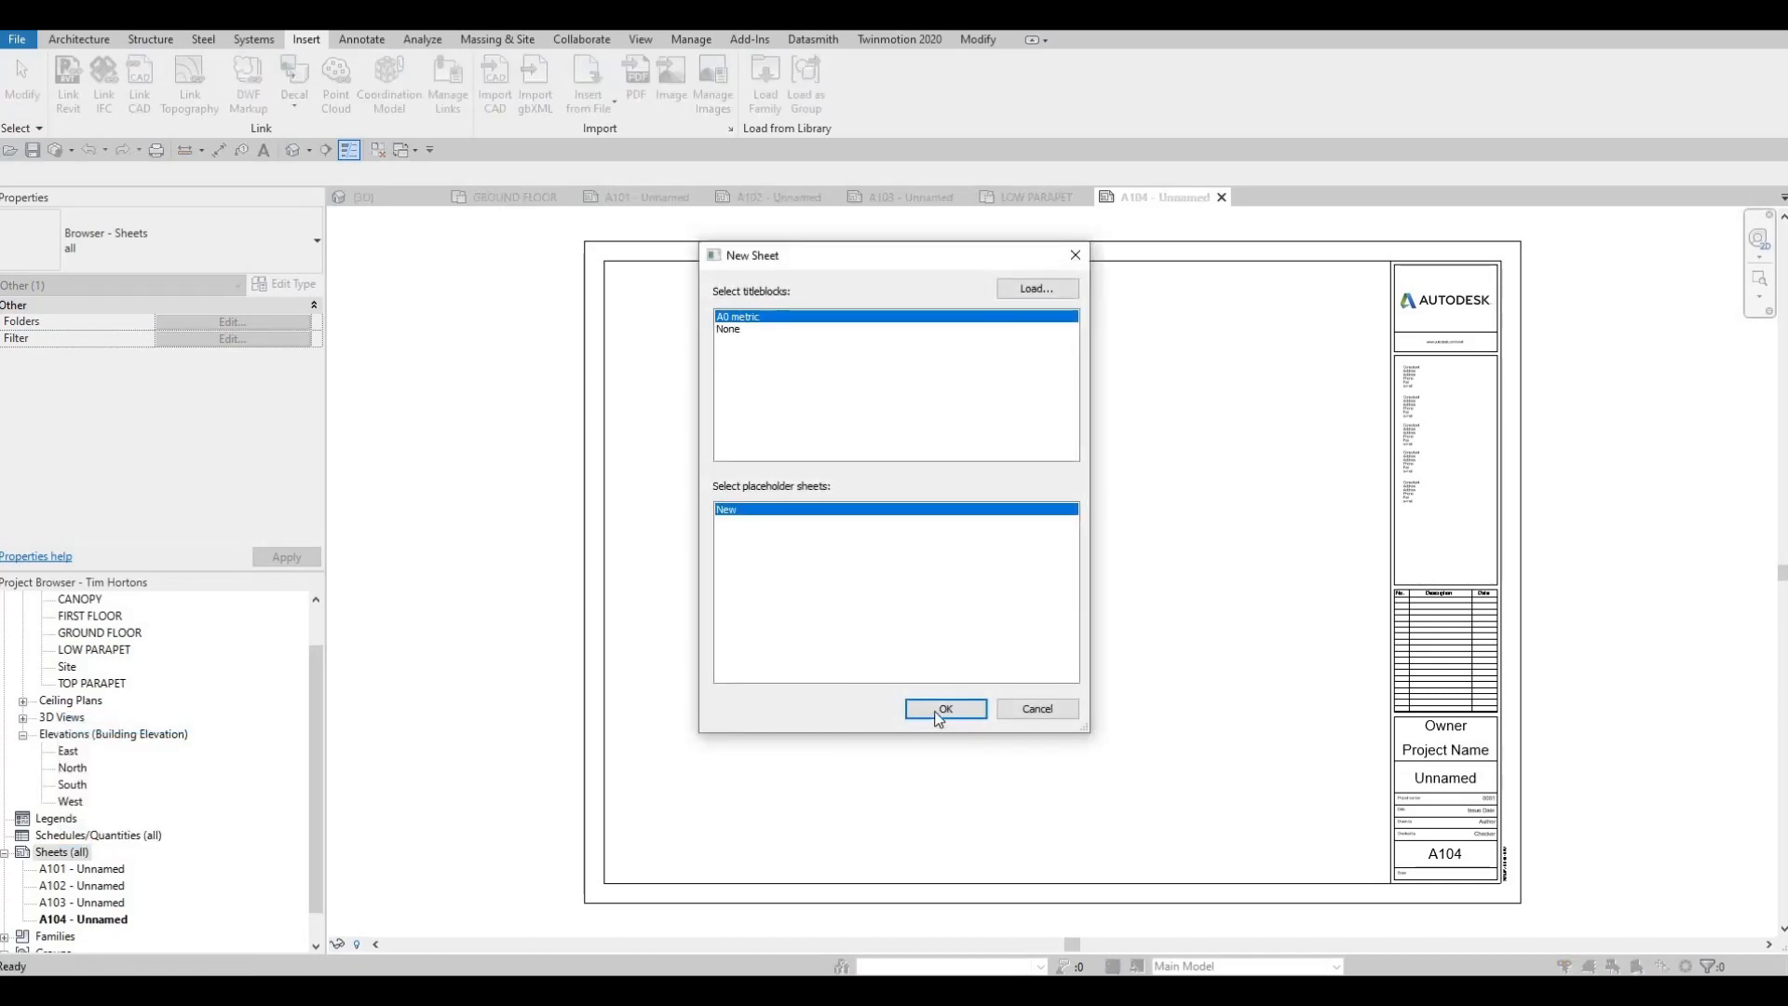
left_click(941, 711)
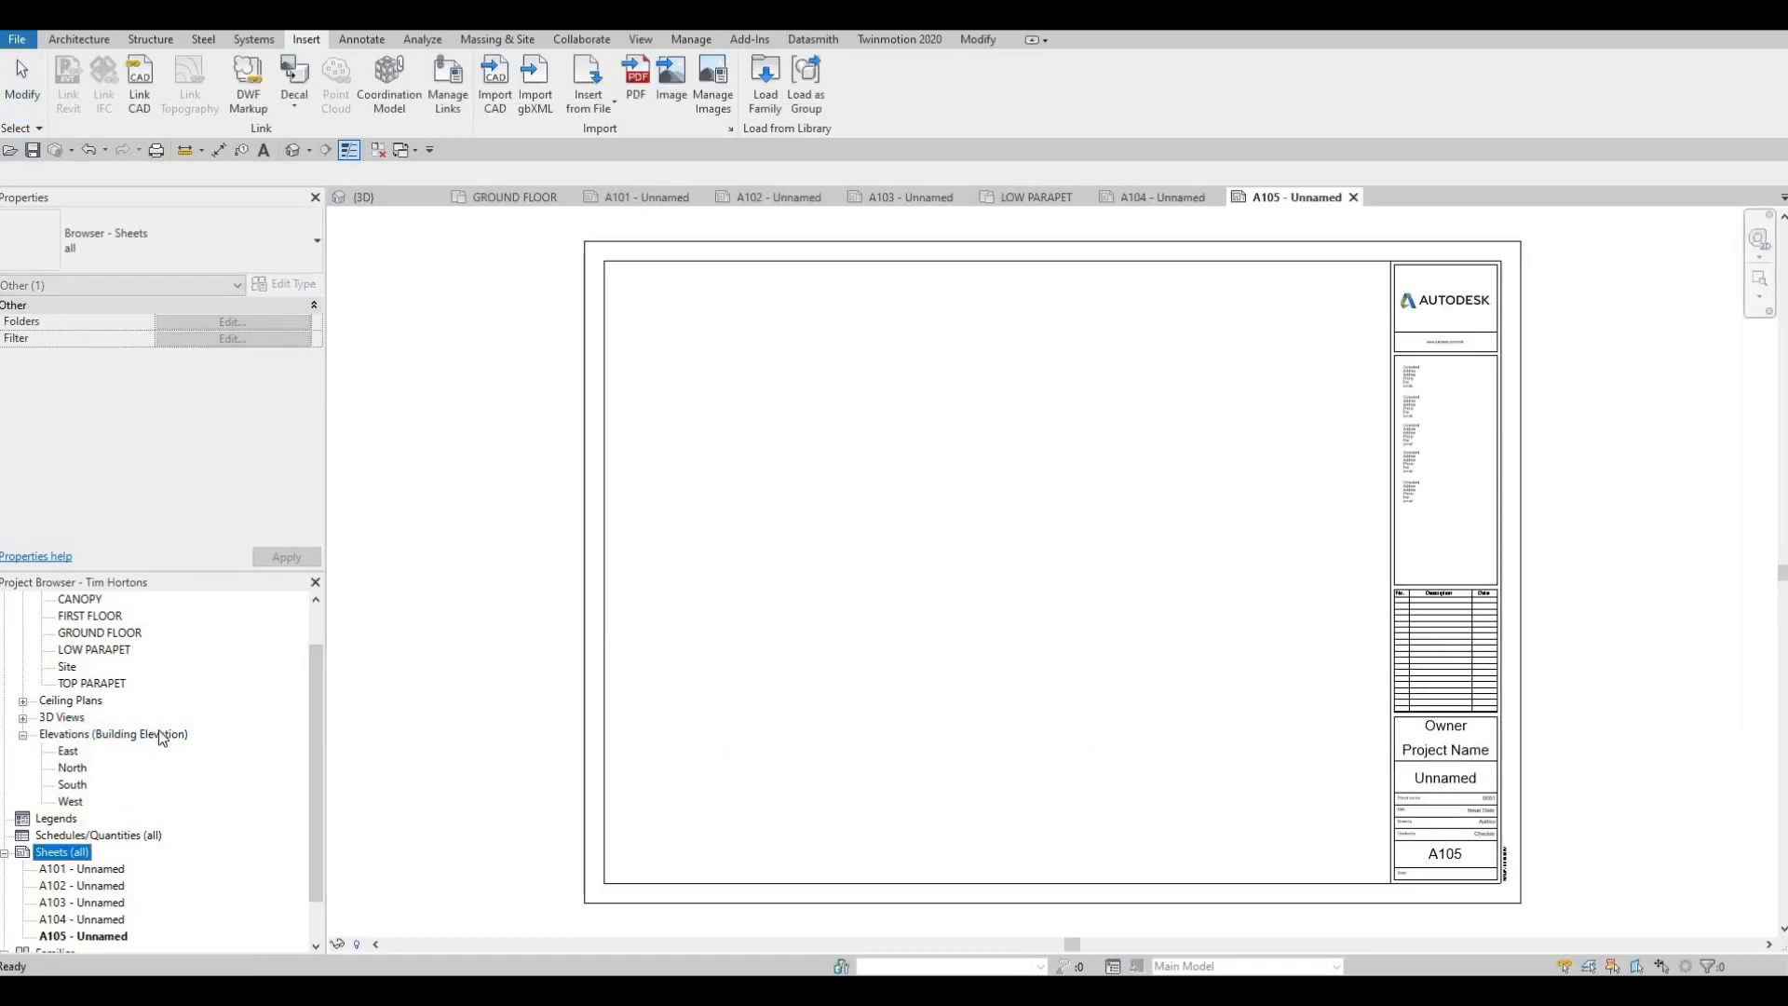
right_click(67, 855)
left_click(119, 727)
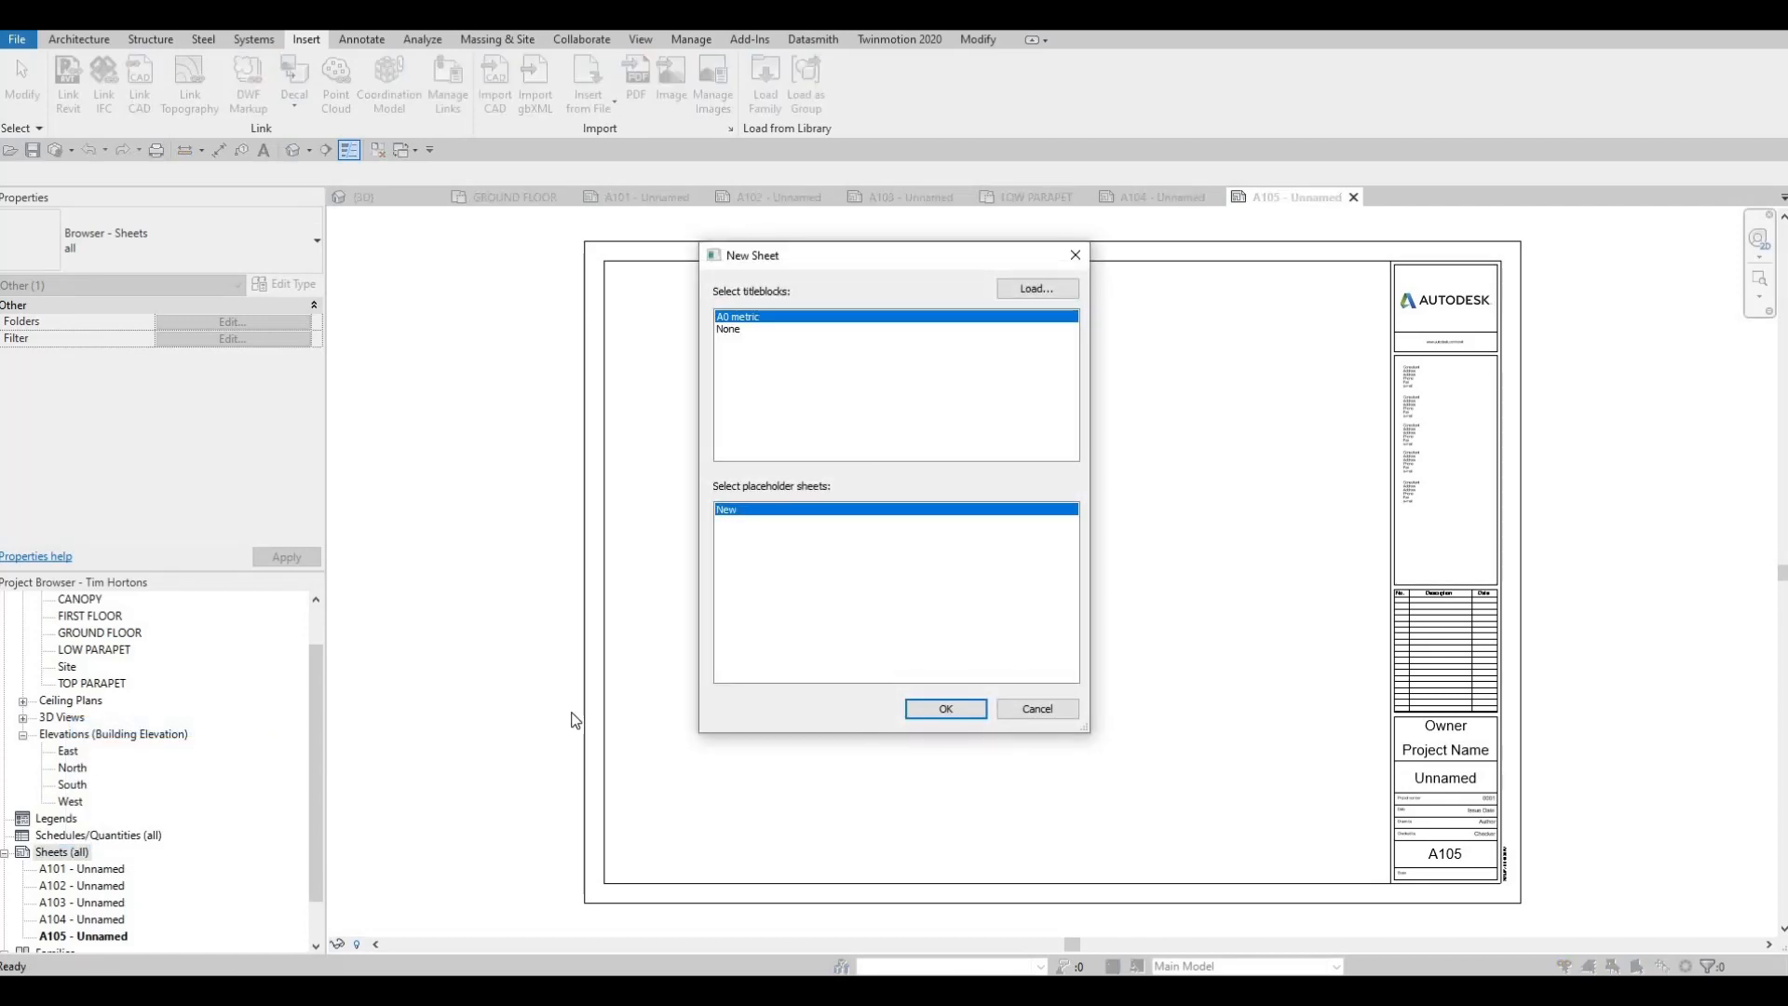
key("Return")
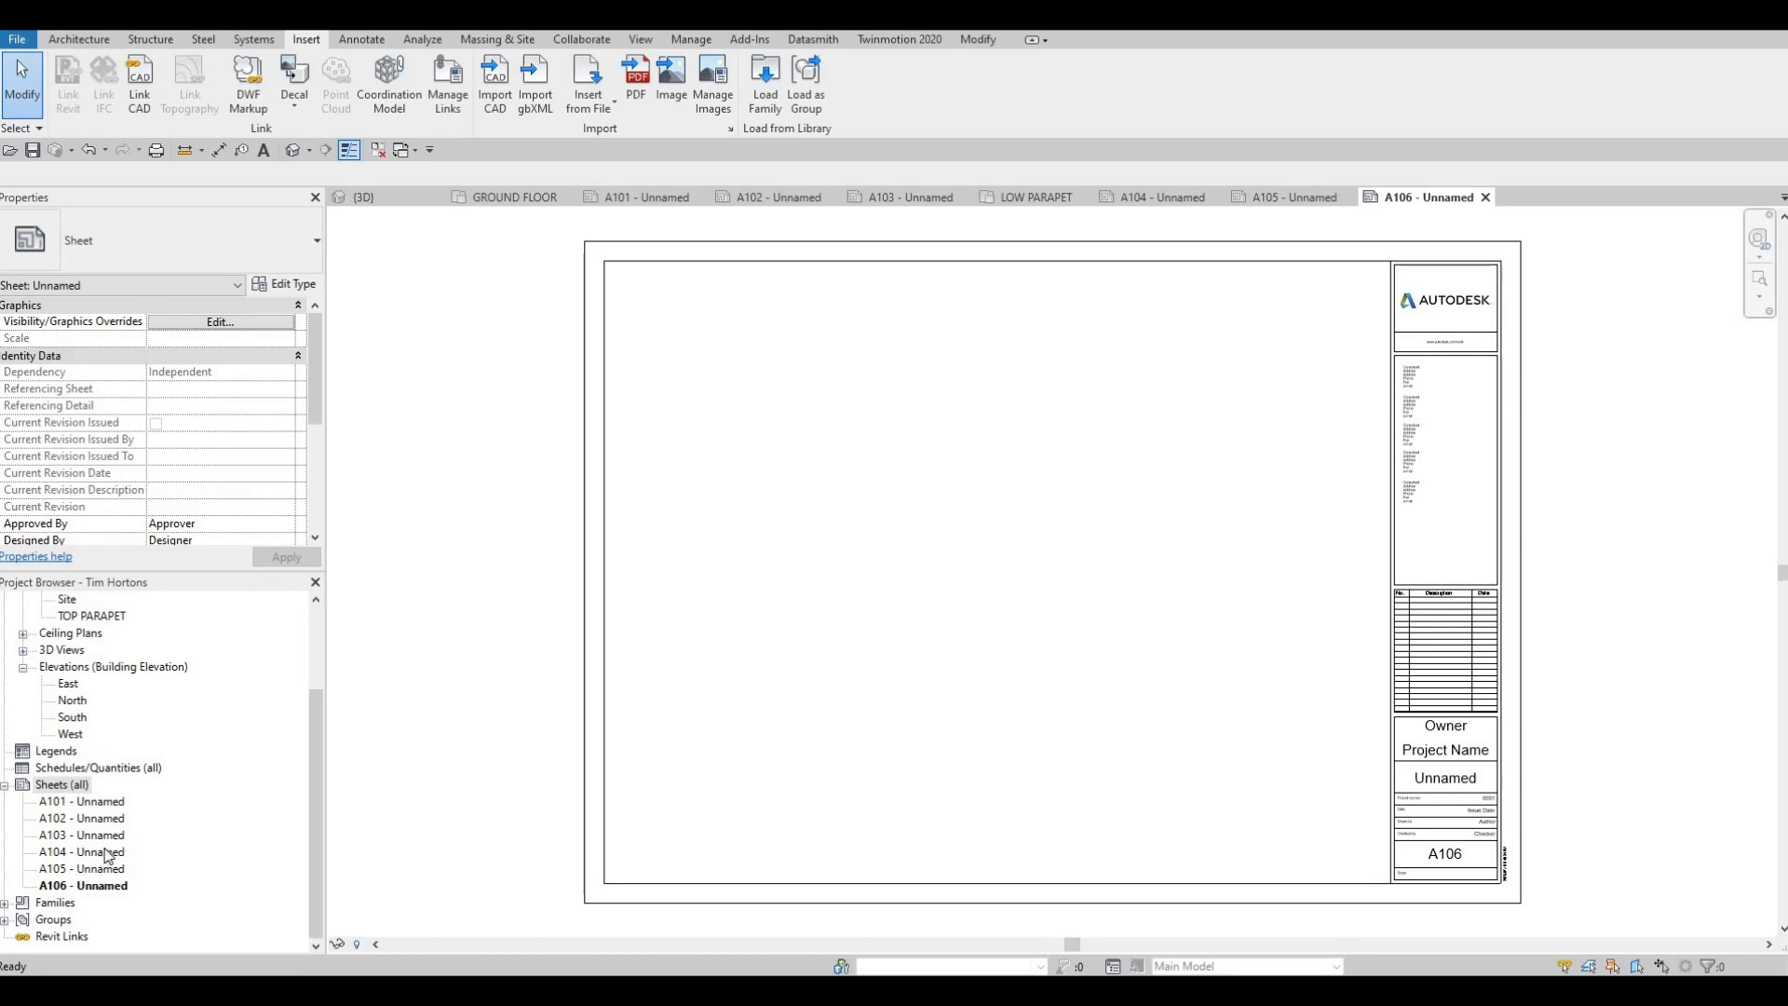
Rename sheet A101 as COVER SHEET, keeping its sheet number
left_click(103, 805)
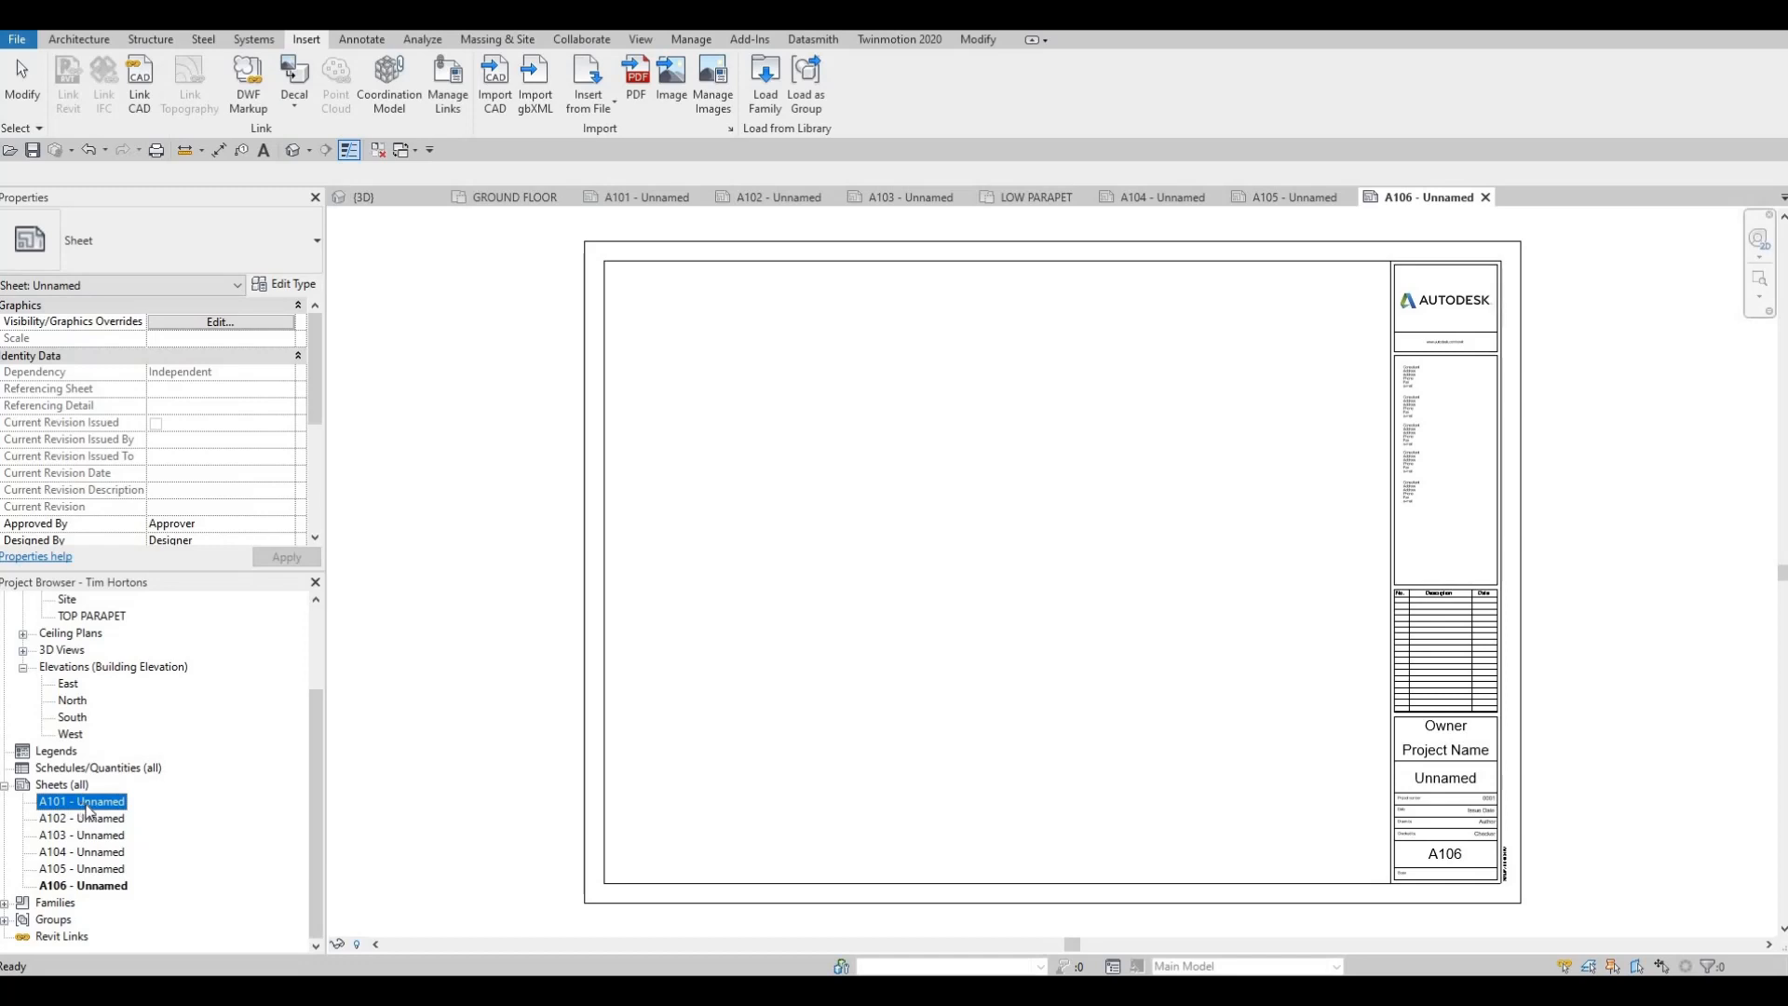
left_click(86, 804)
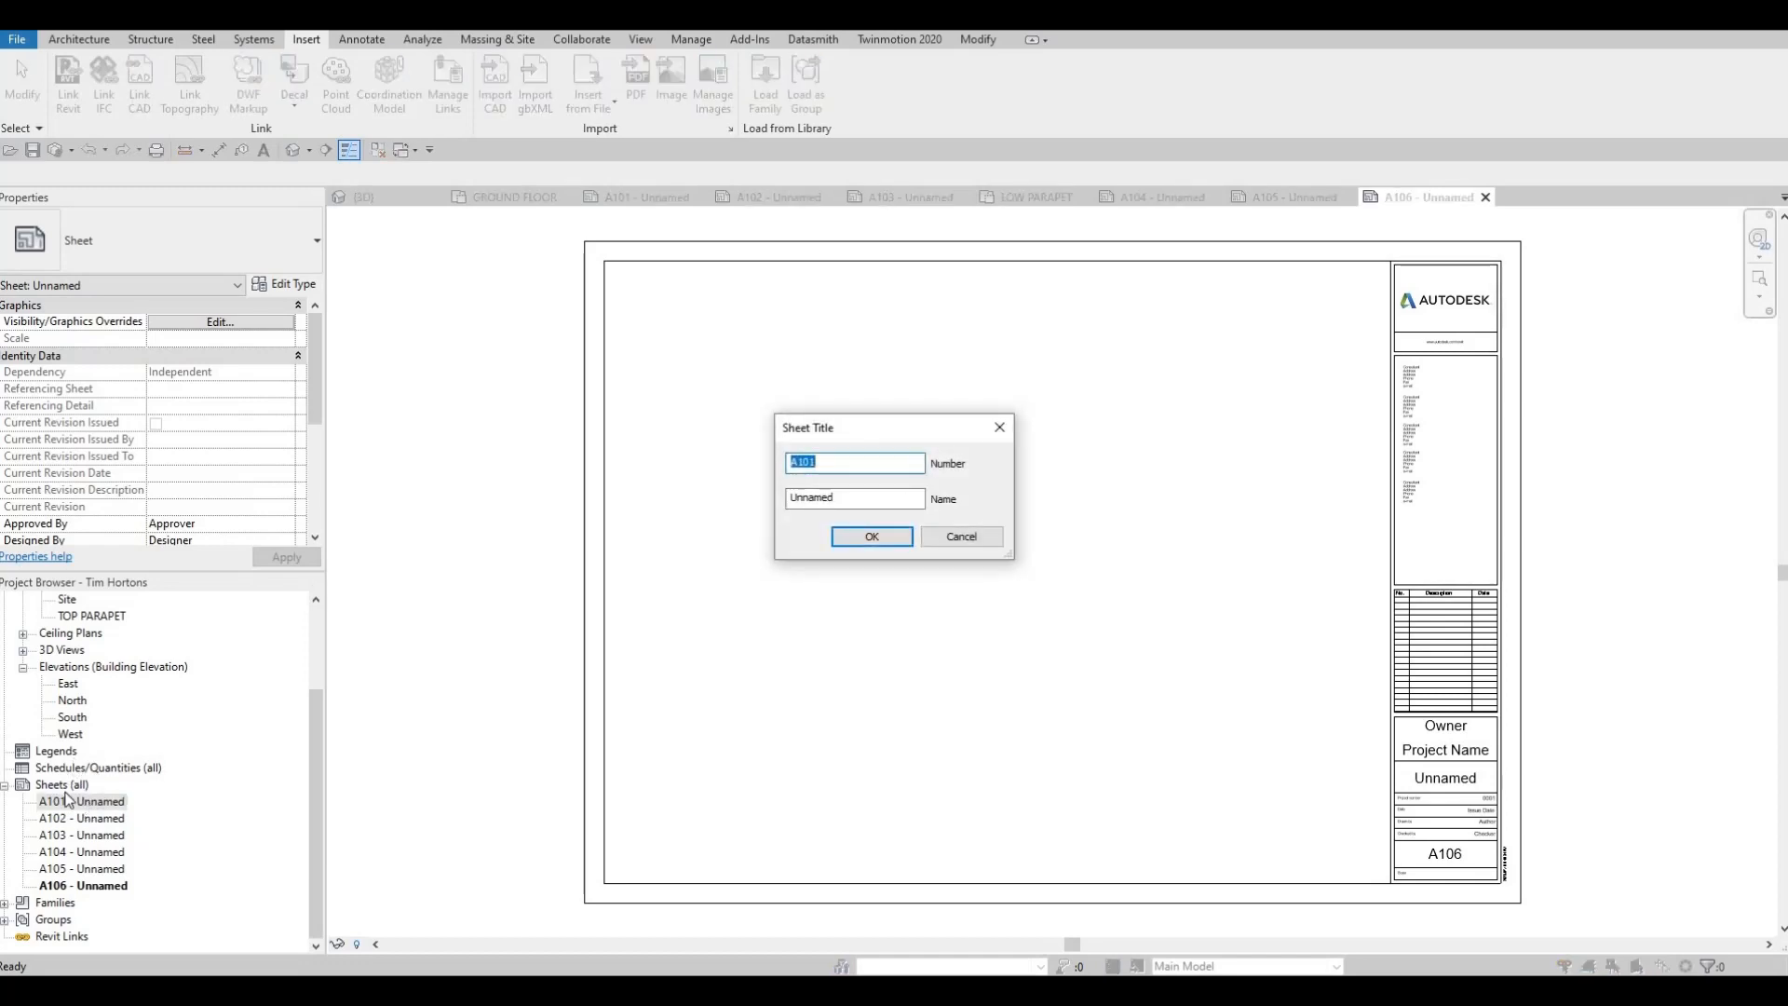
key("Tab")
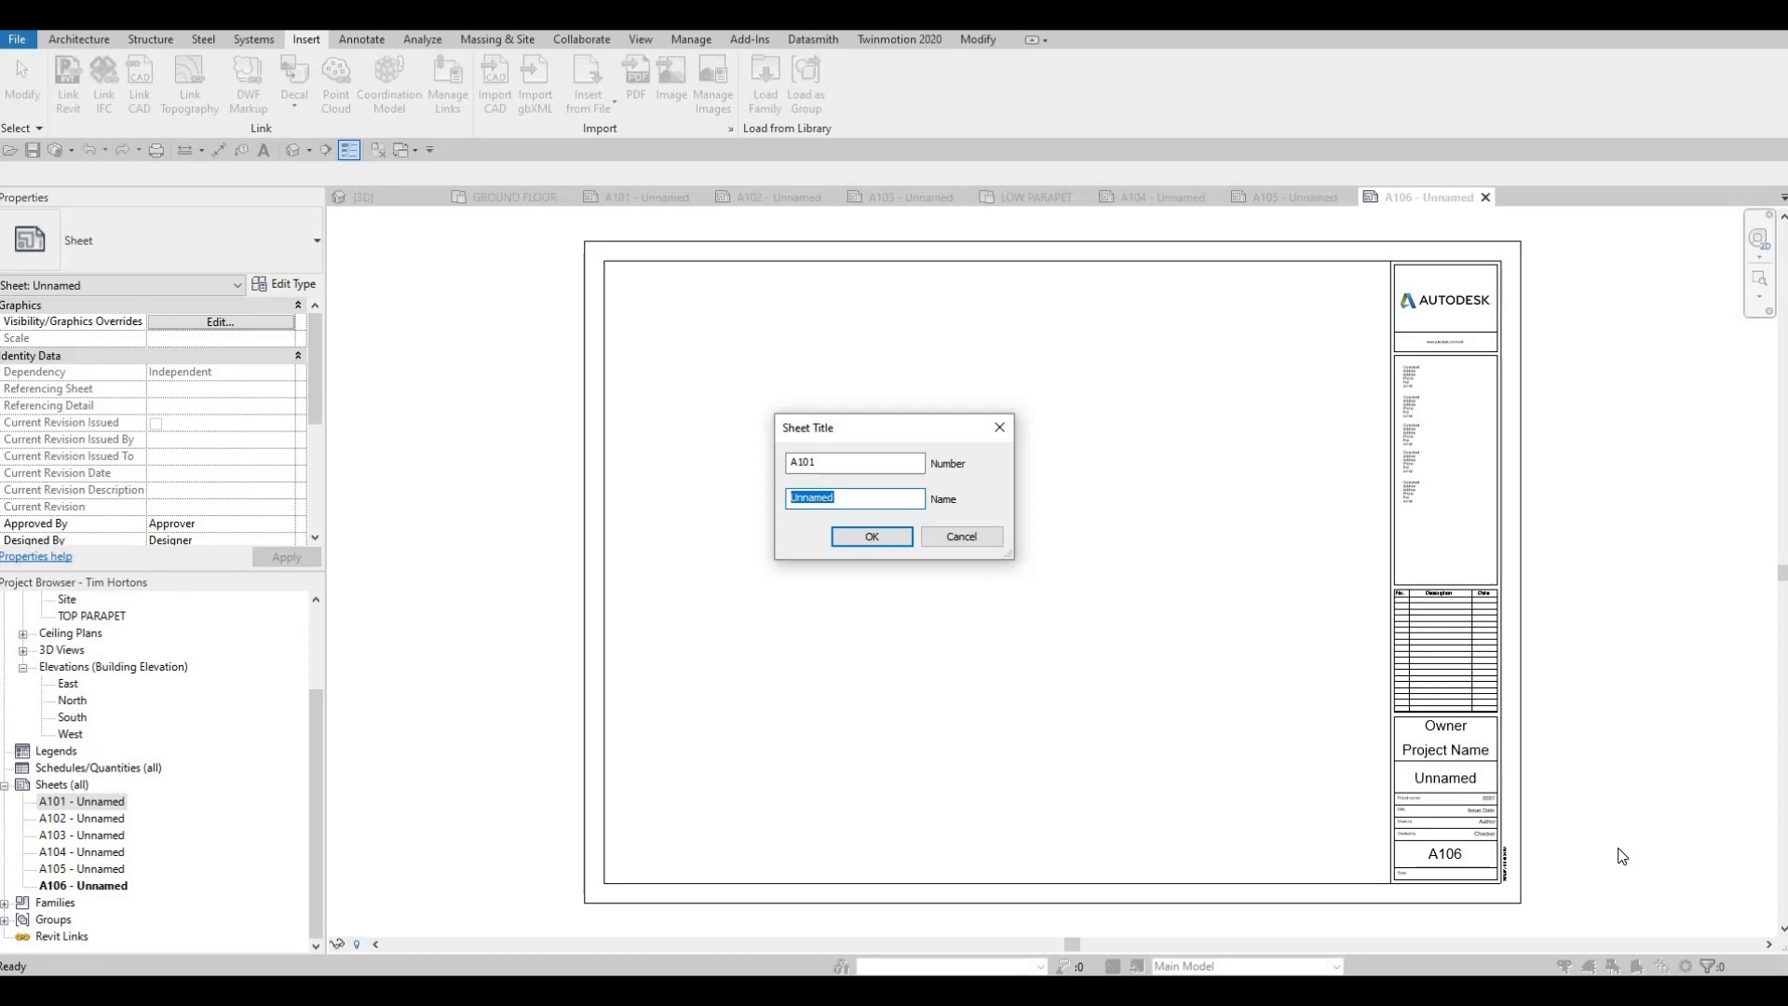
key("Caps_Lock")
type("COVER SHEET")
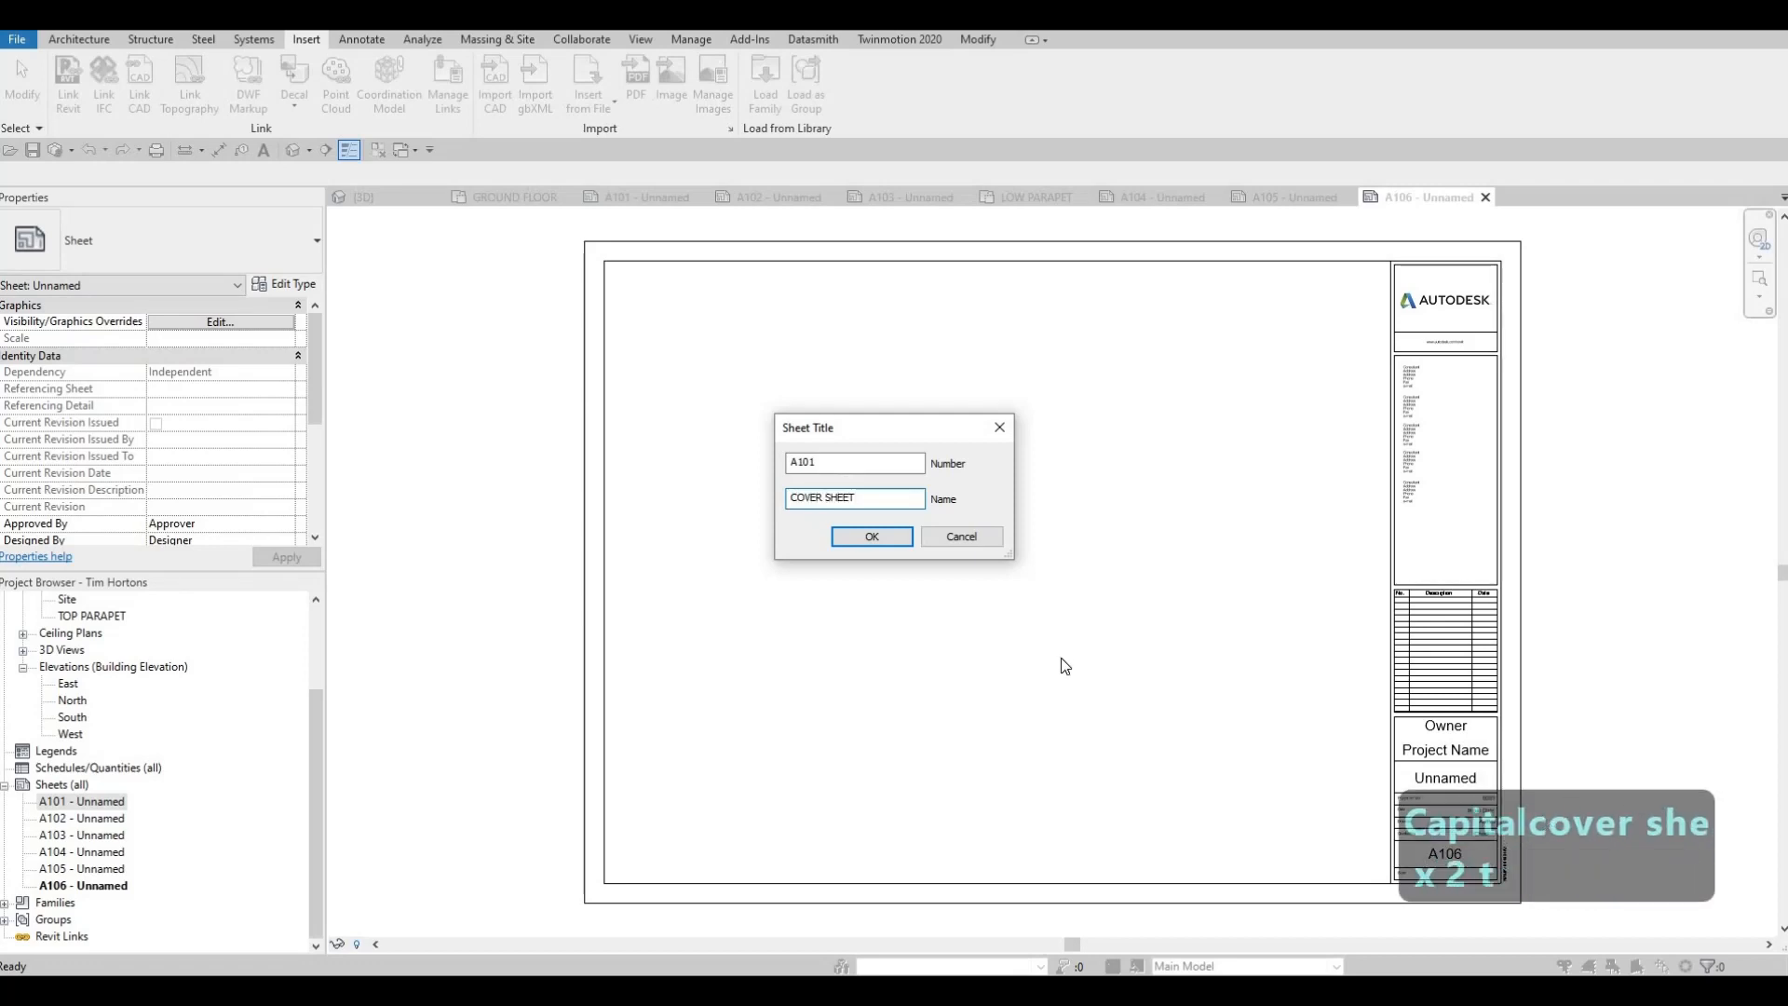
key("Return")
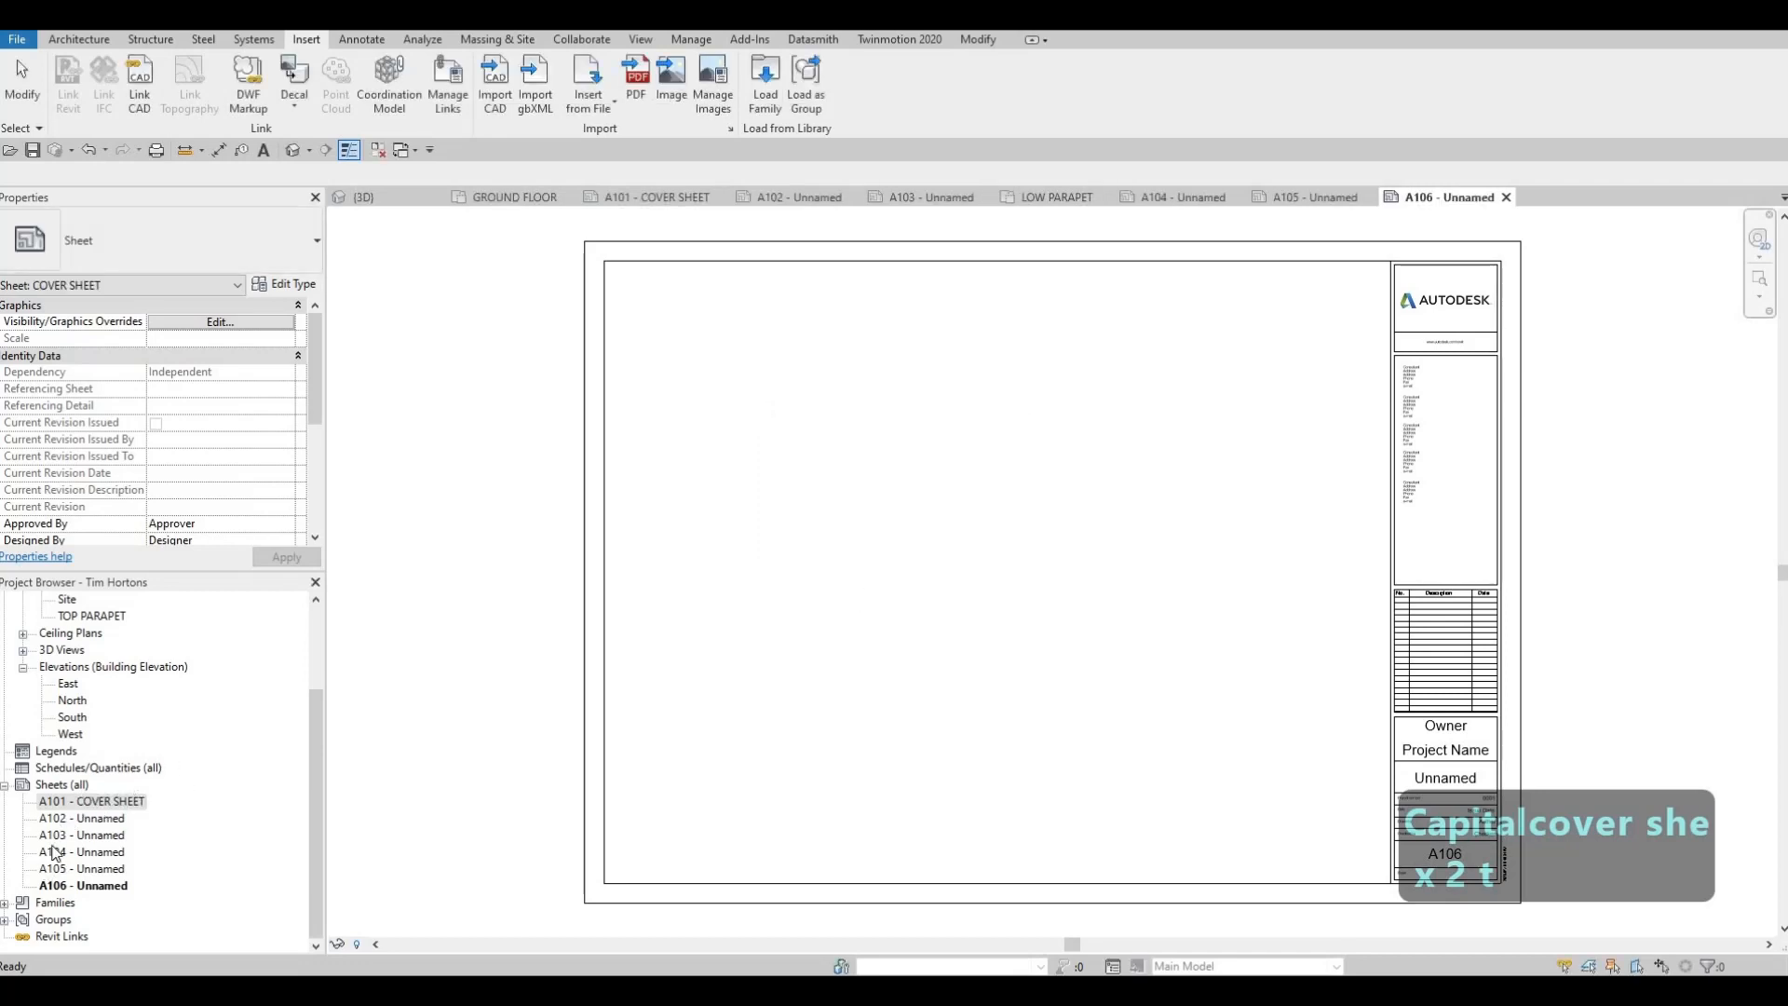
Open sheet A102 and change its sheet name in the title block to SITE PLAN
left_click(798, 199)
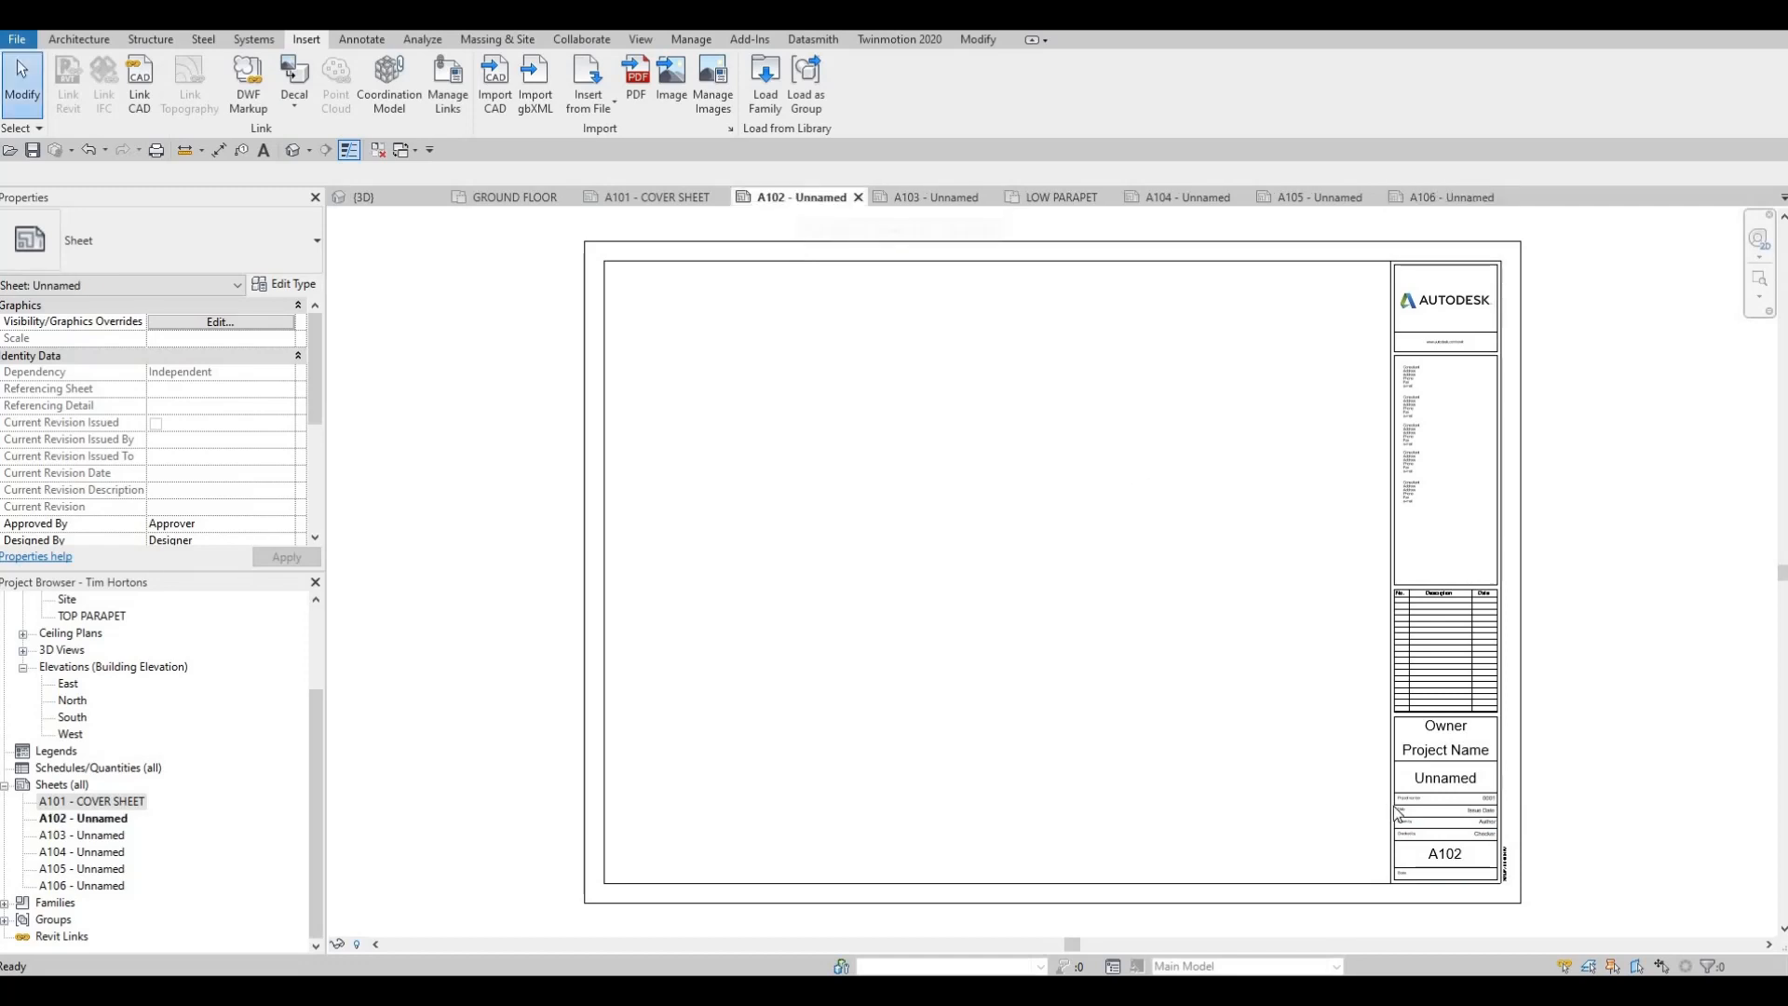
left_click(1470, 785)
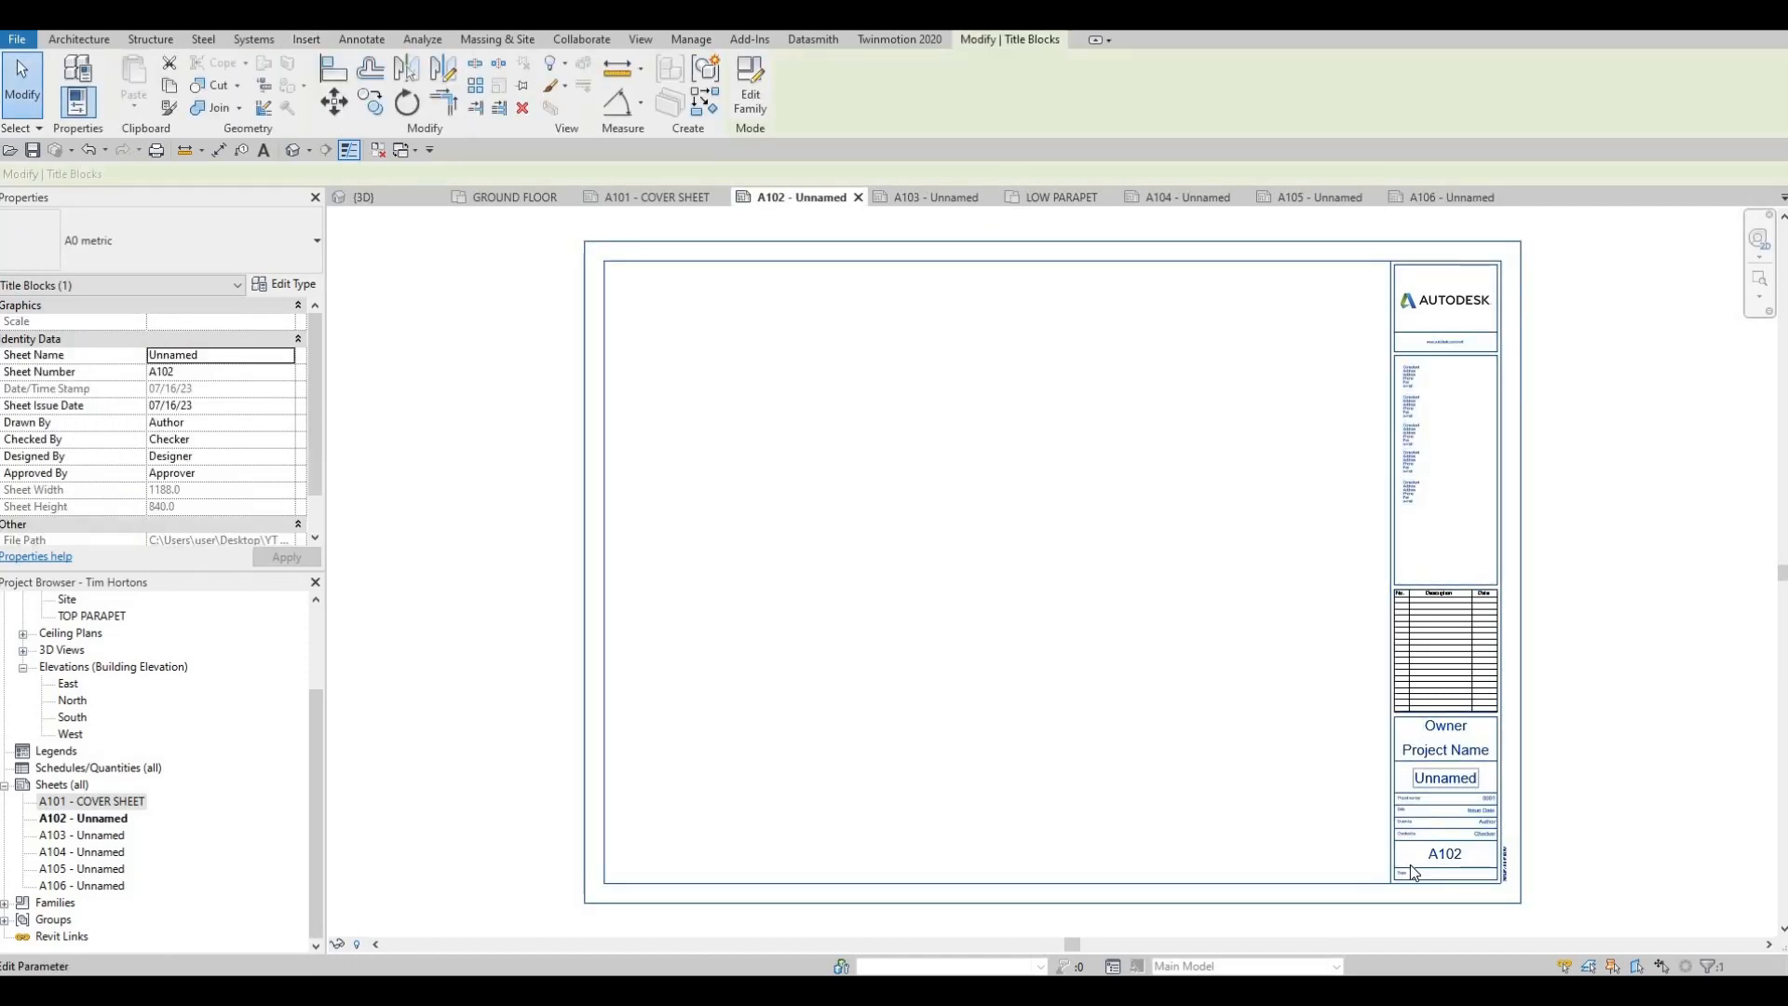
left_click(1463, 781)
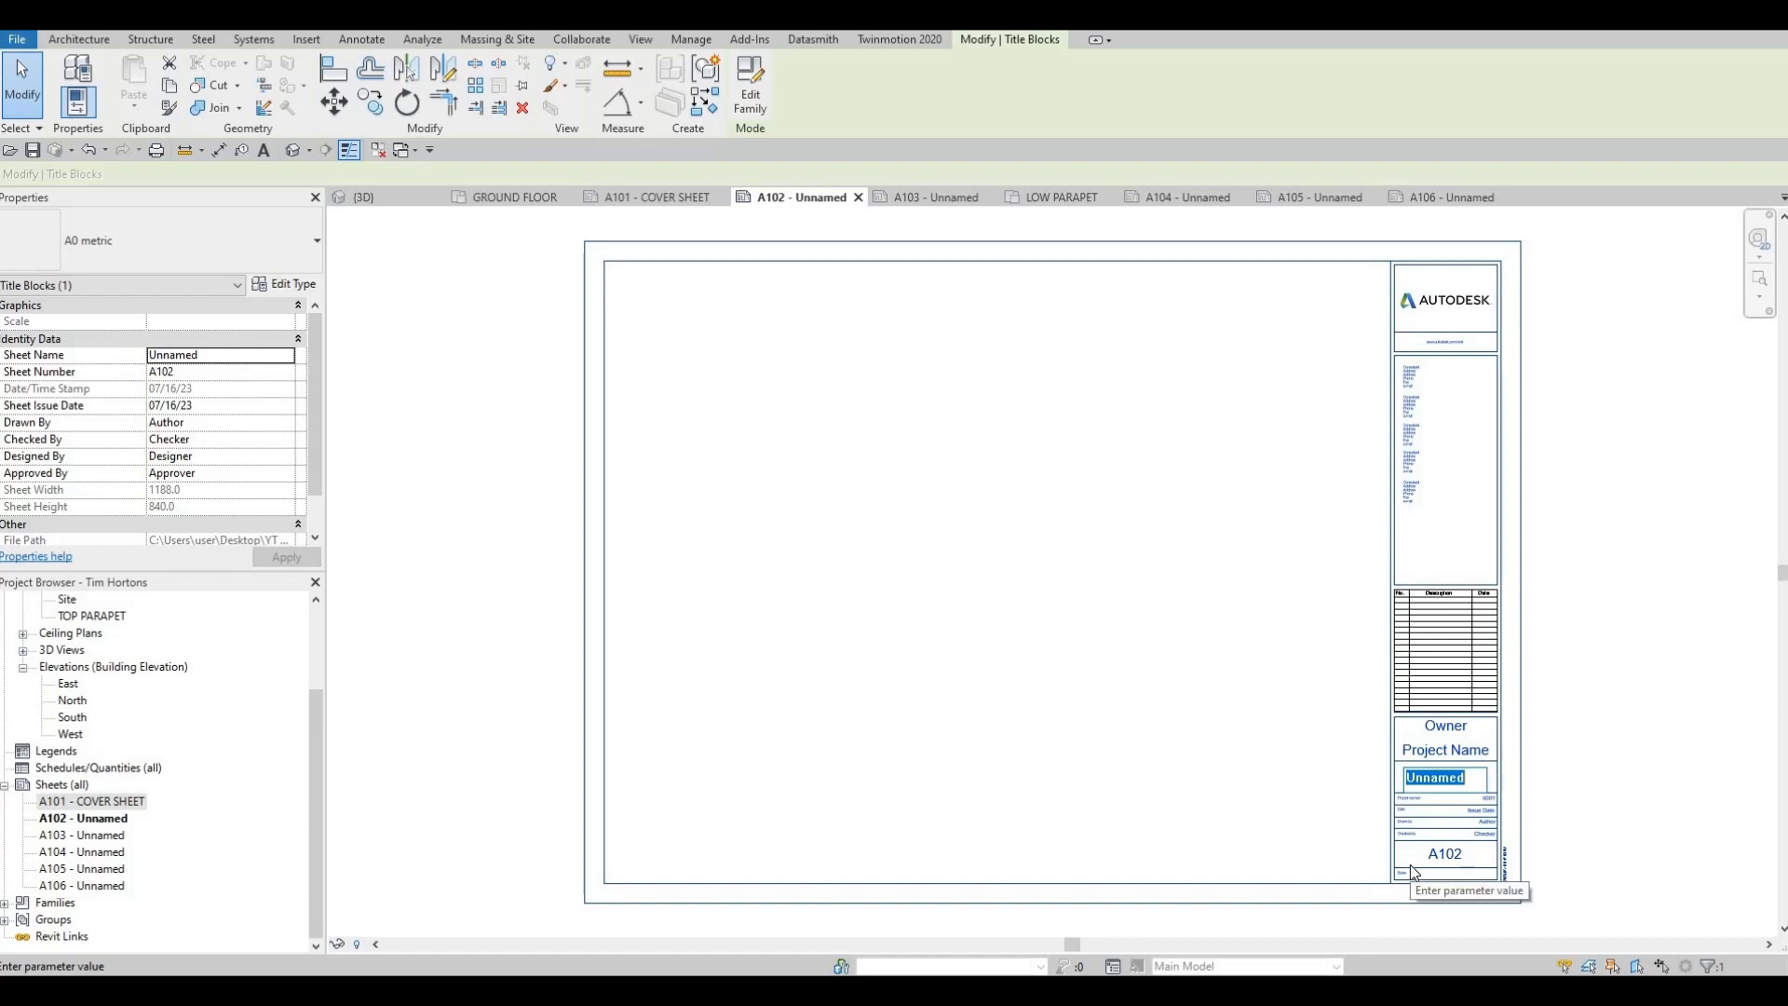
type("site p")
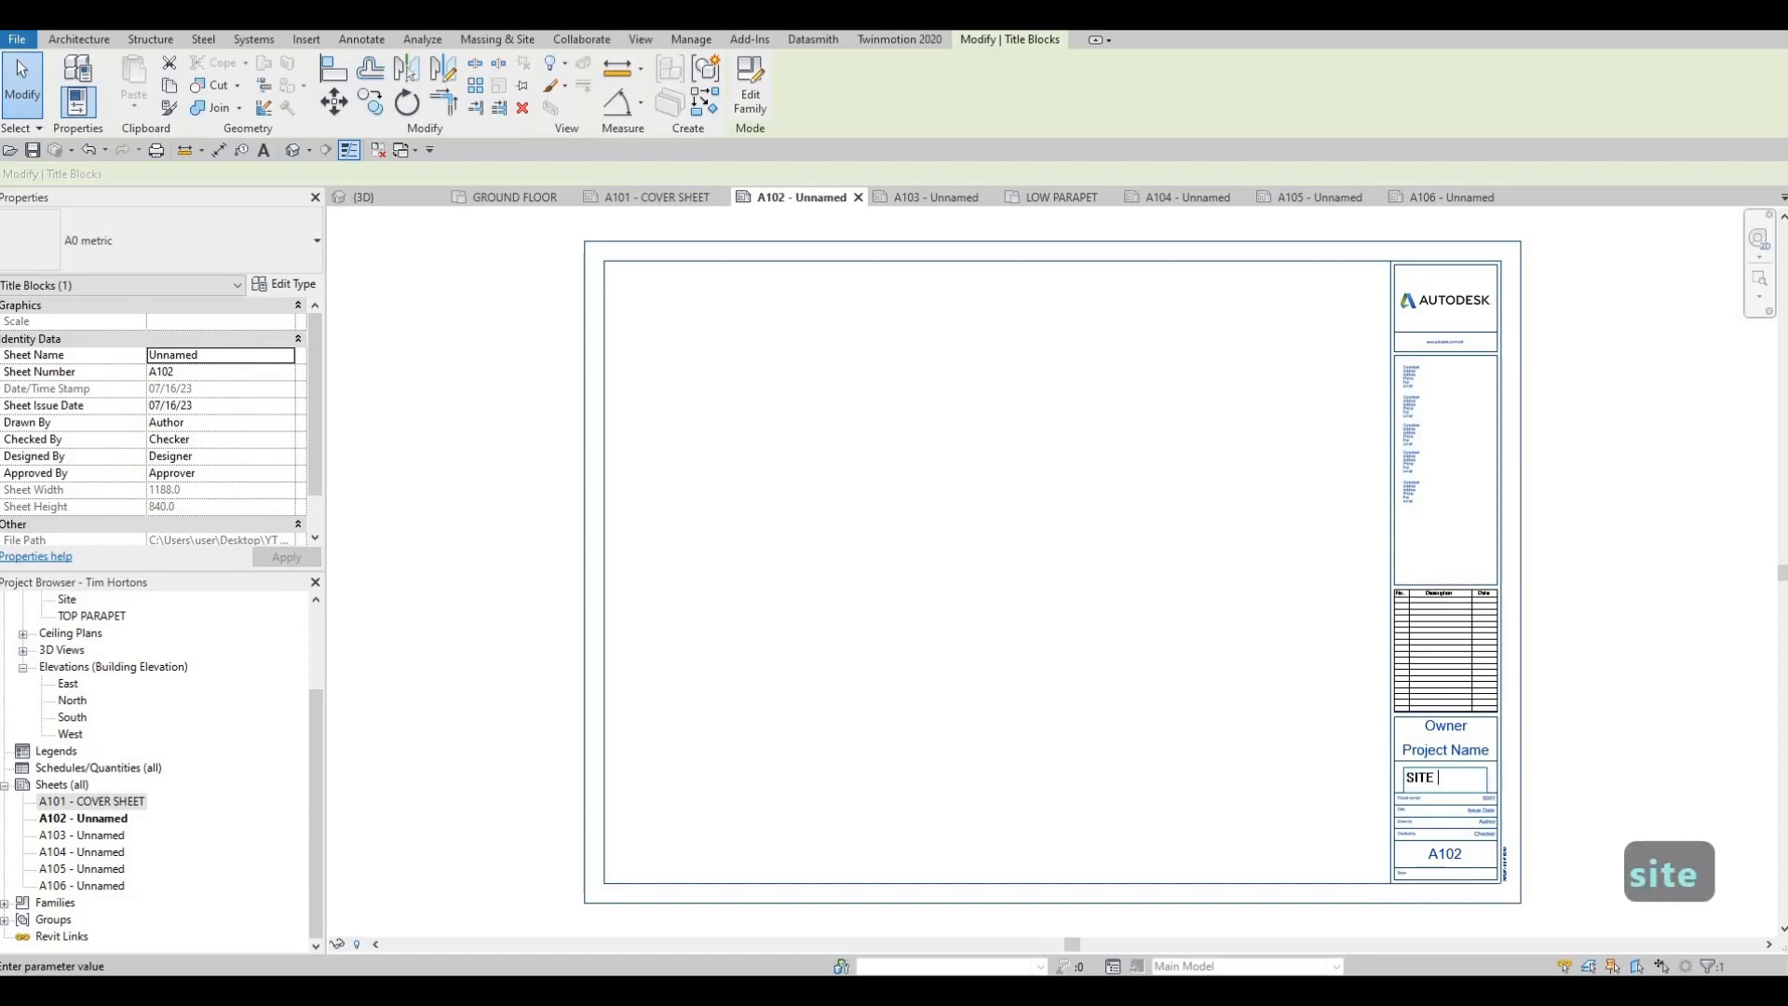
type("lan")
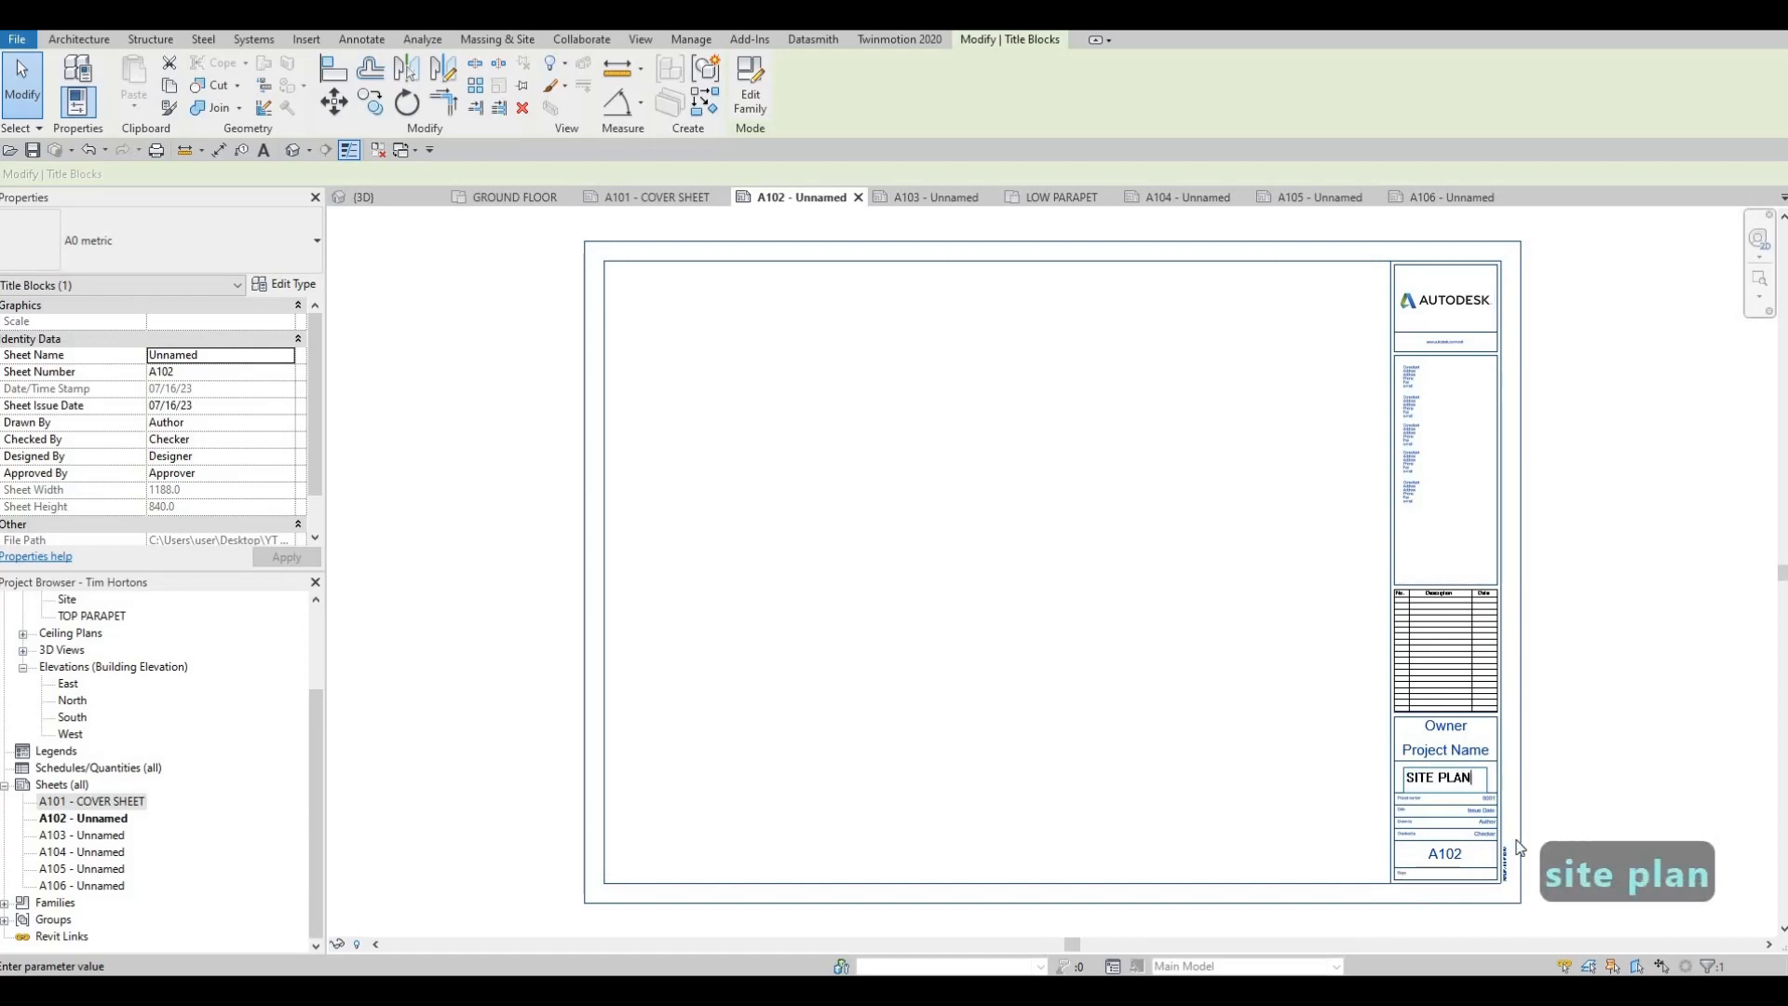
Set the owner to ACD and the project name to TIM HORTONS in the title block, and check them on the cover sheet
left_click(1458, 735)
left_click(1464, 731)
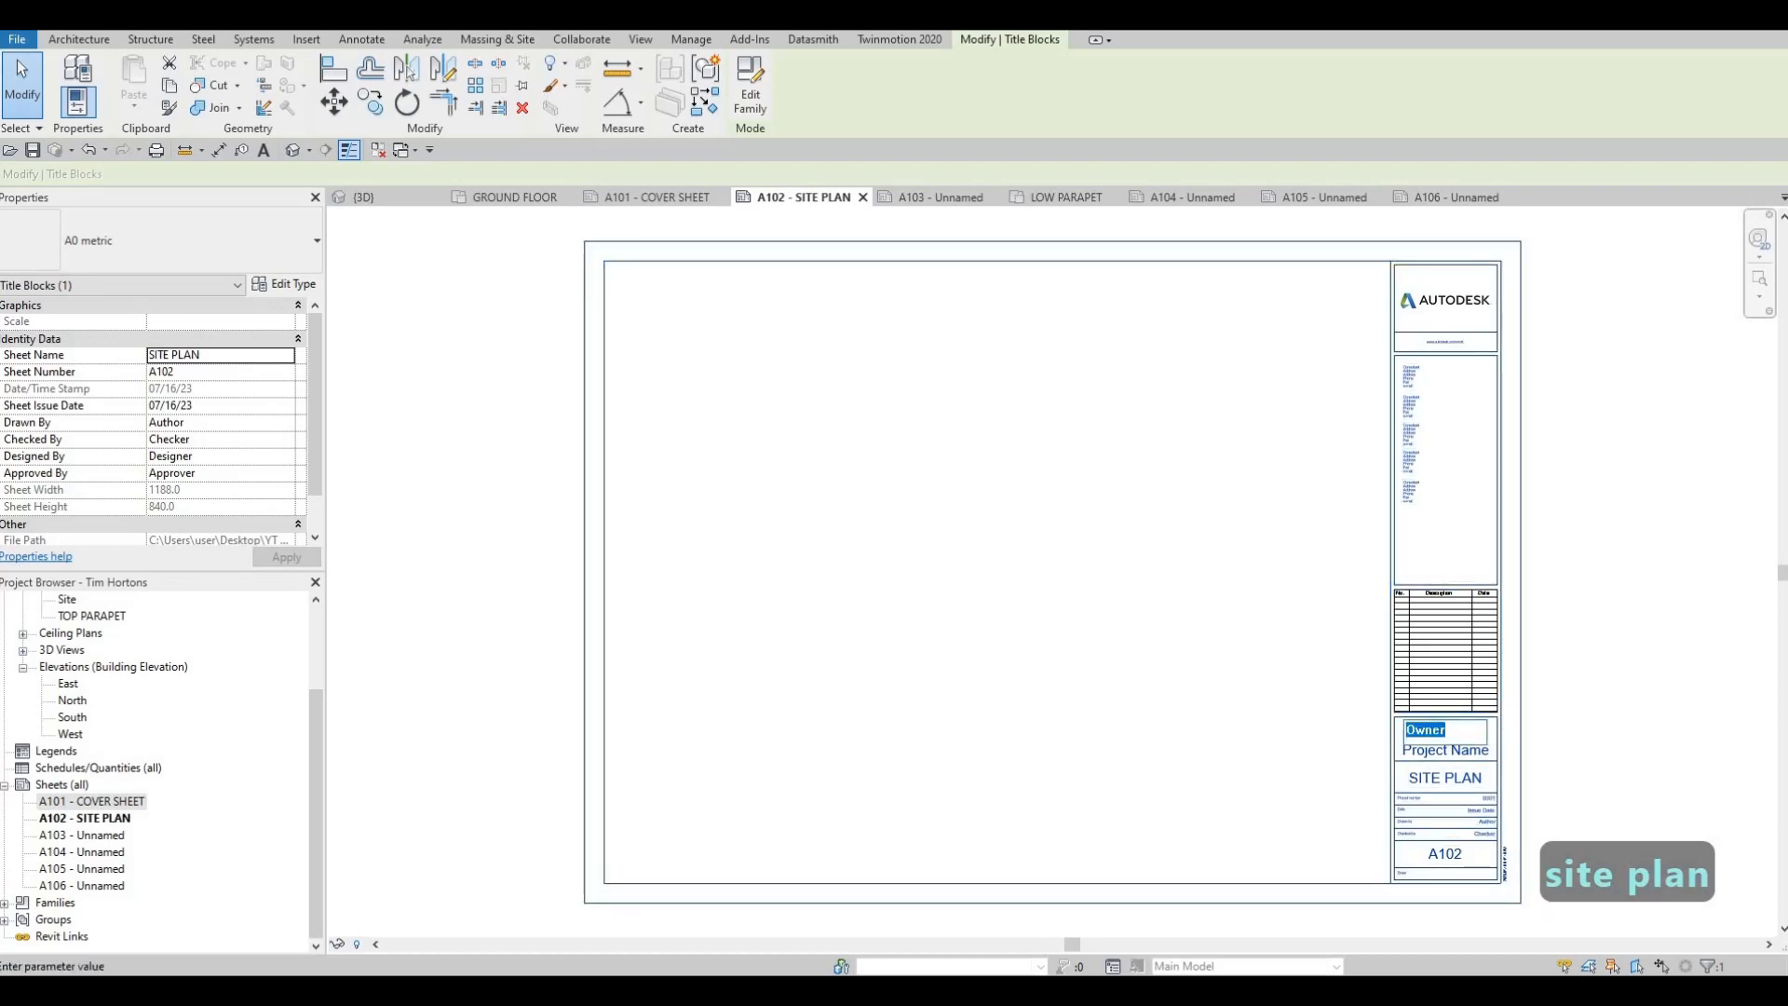
type("acd")
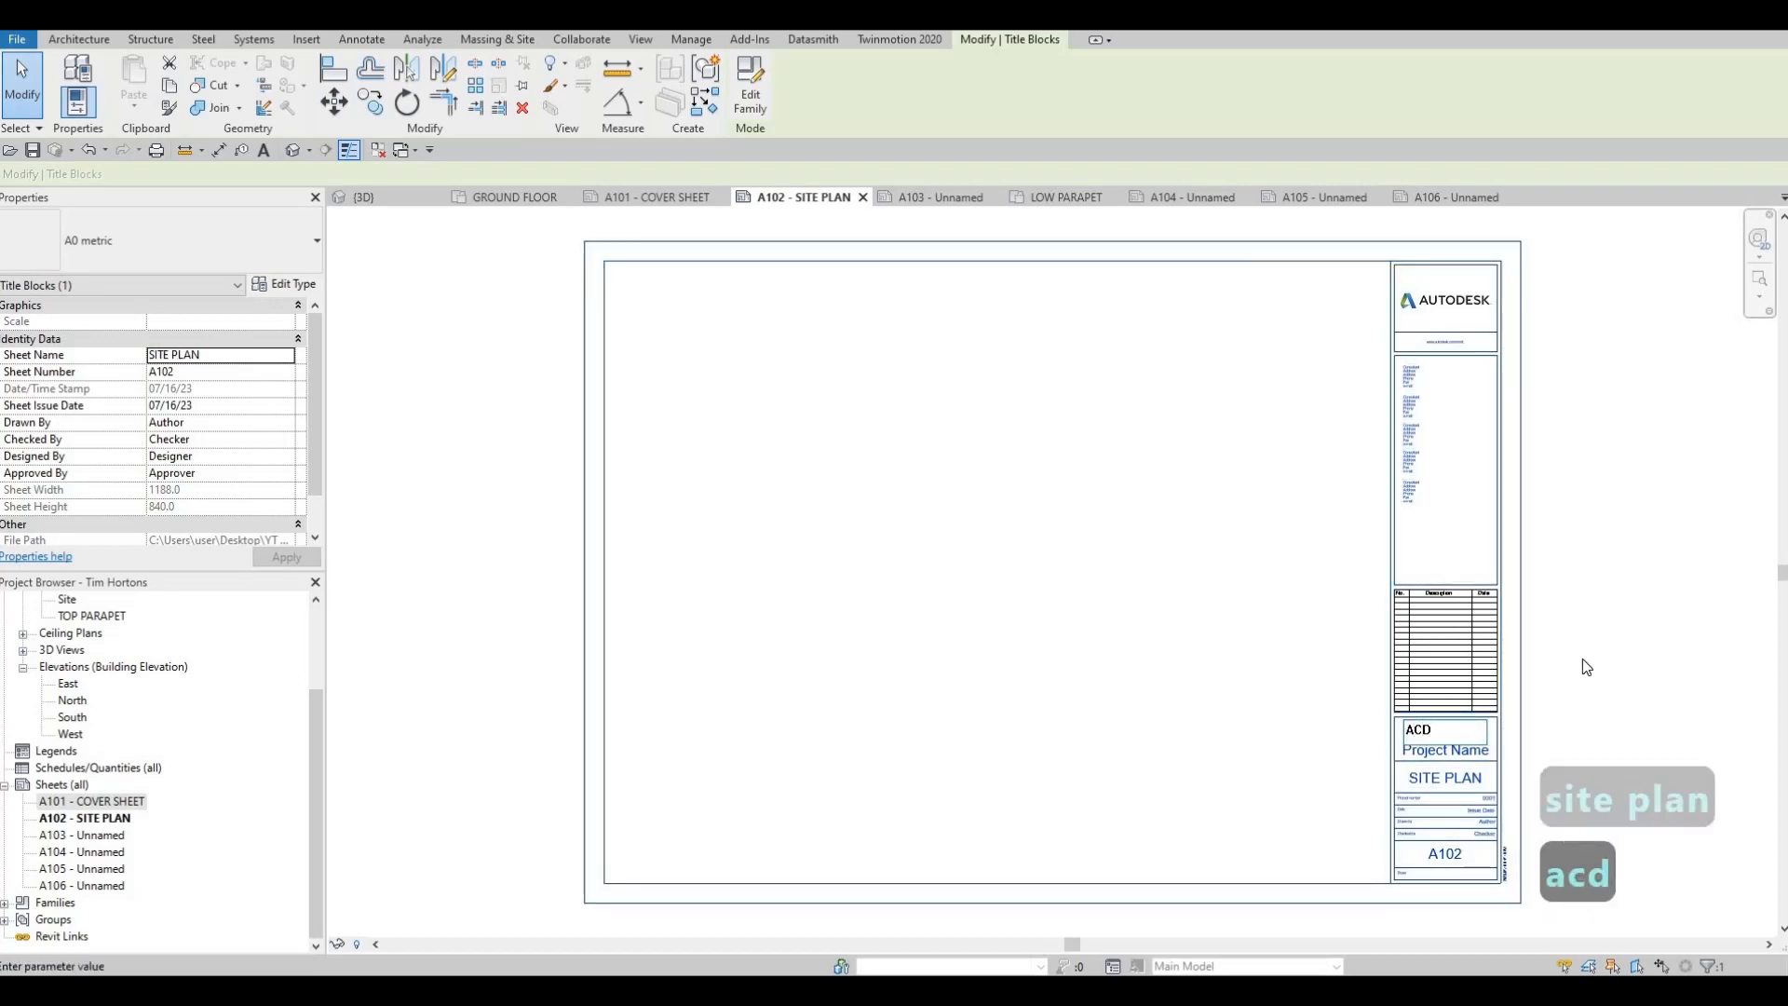
left_click(1468, 757)
left_click(1448, 751)
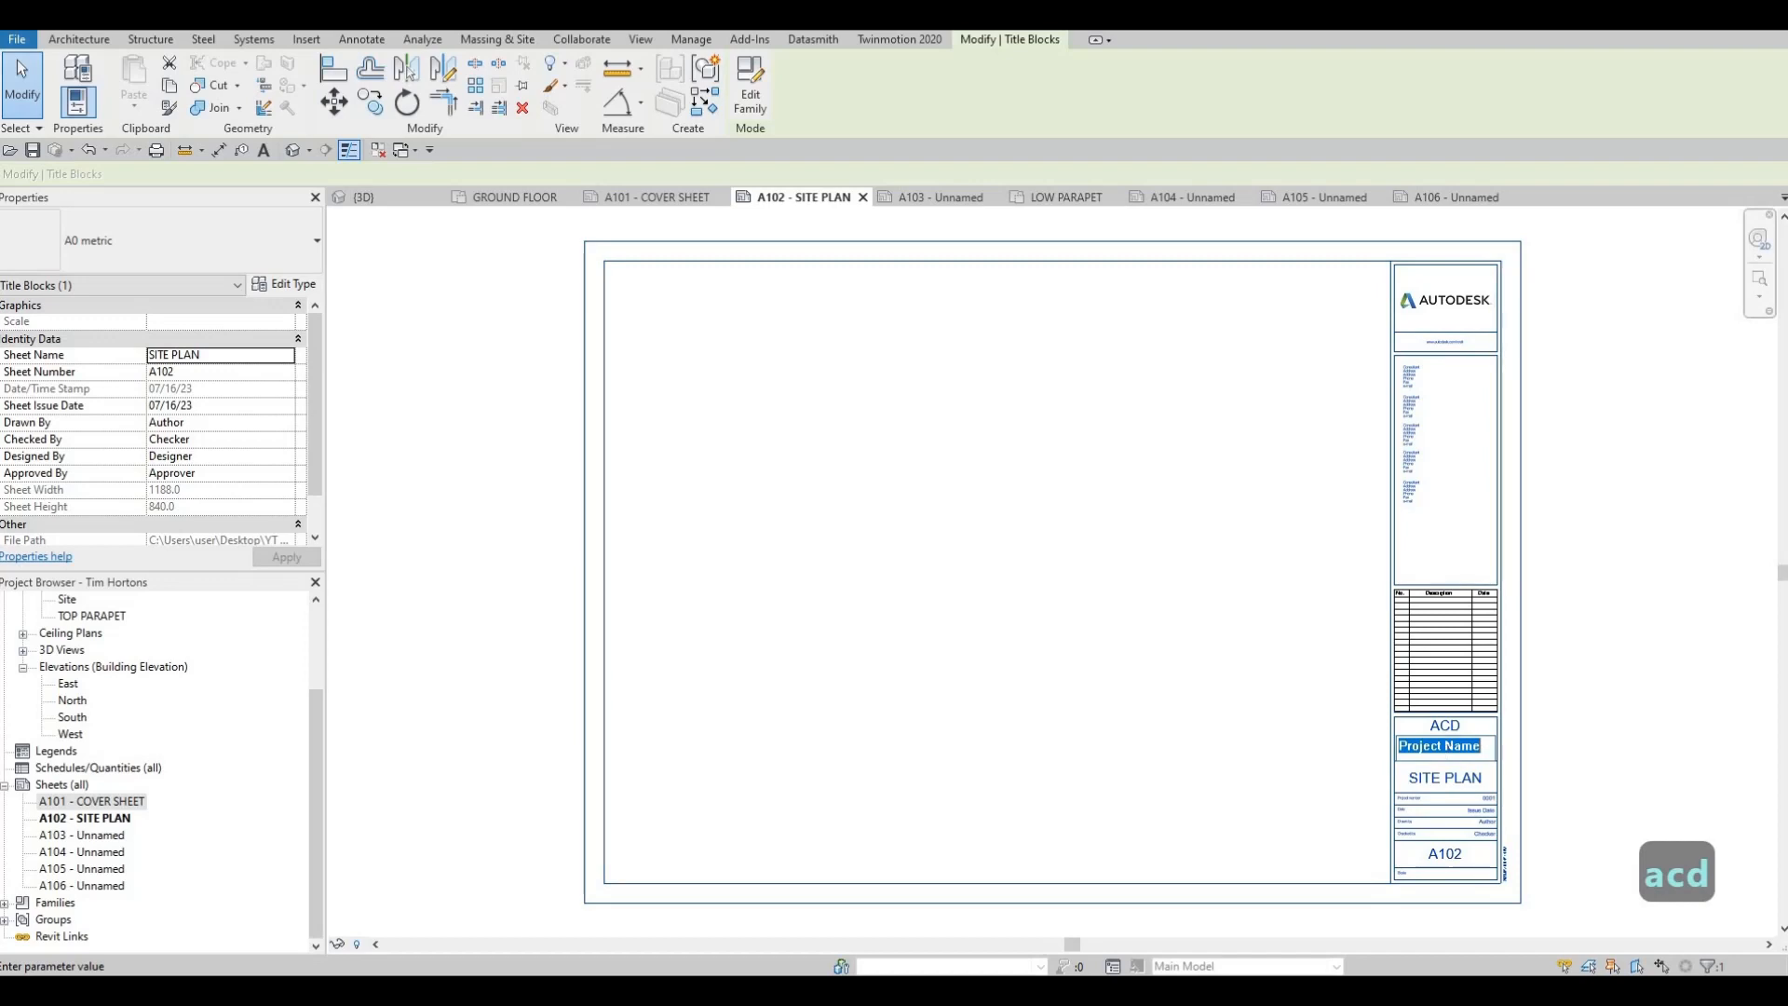
type("TIM ")
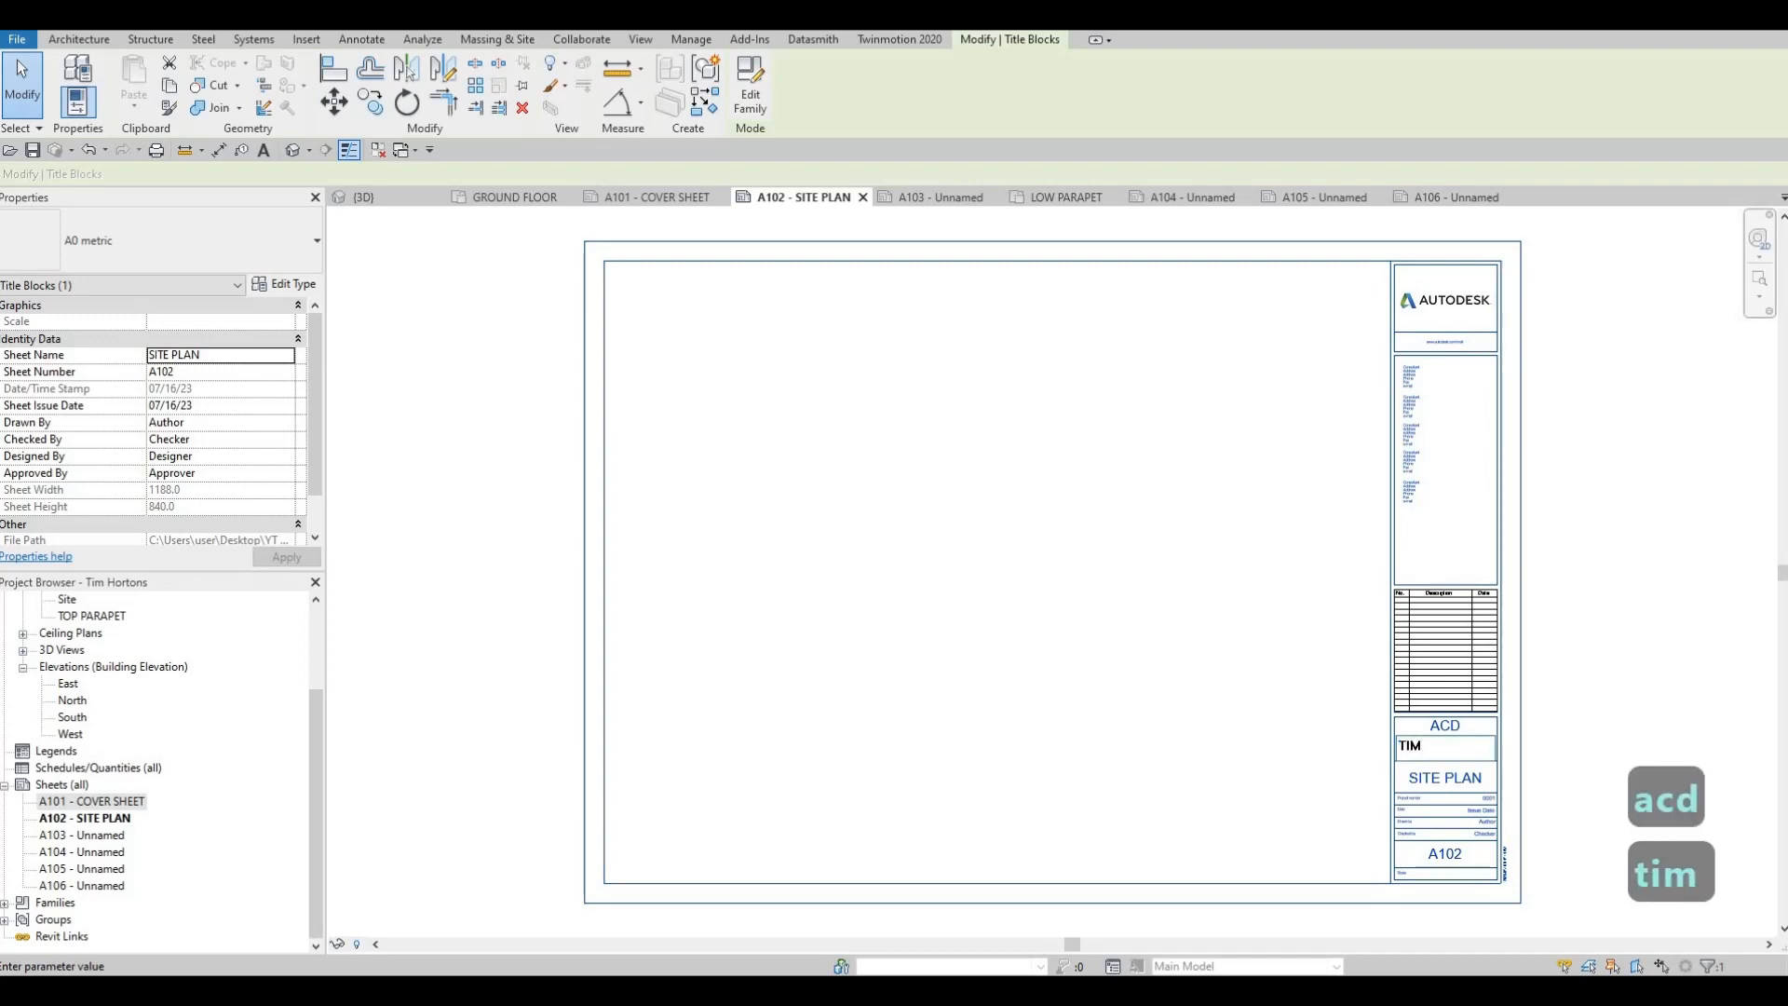
type("hortons")
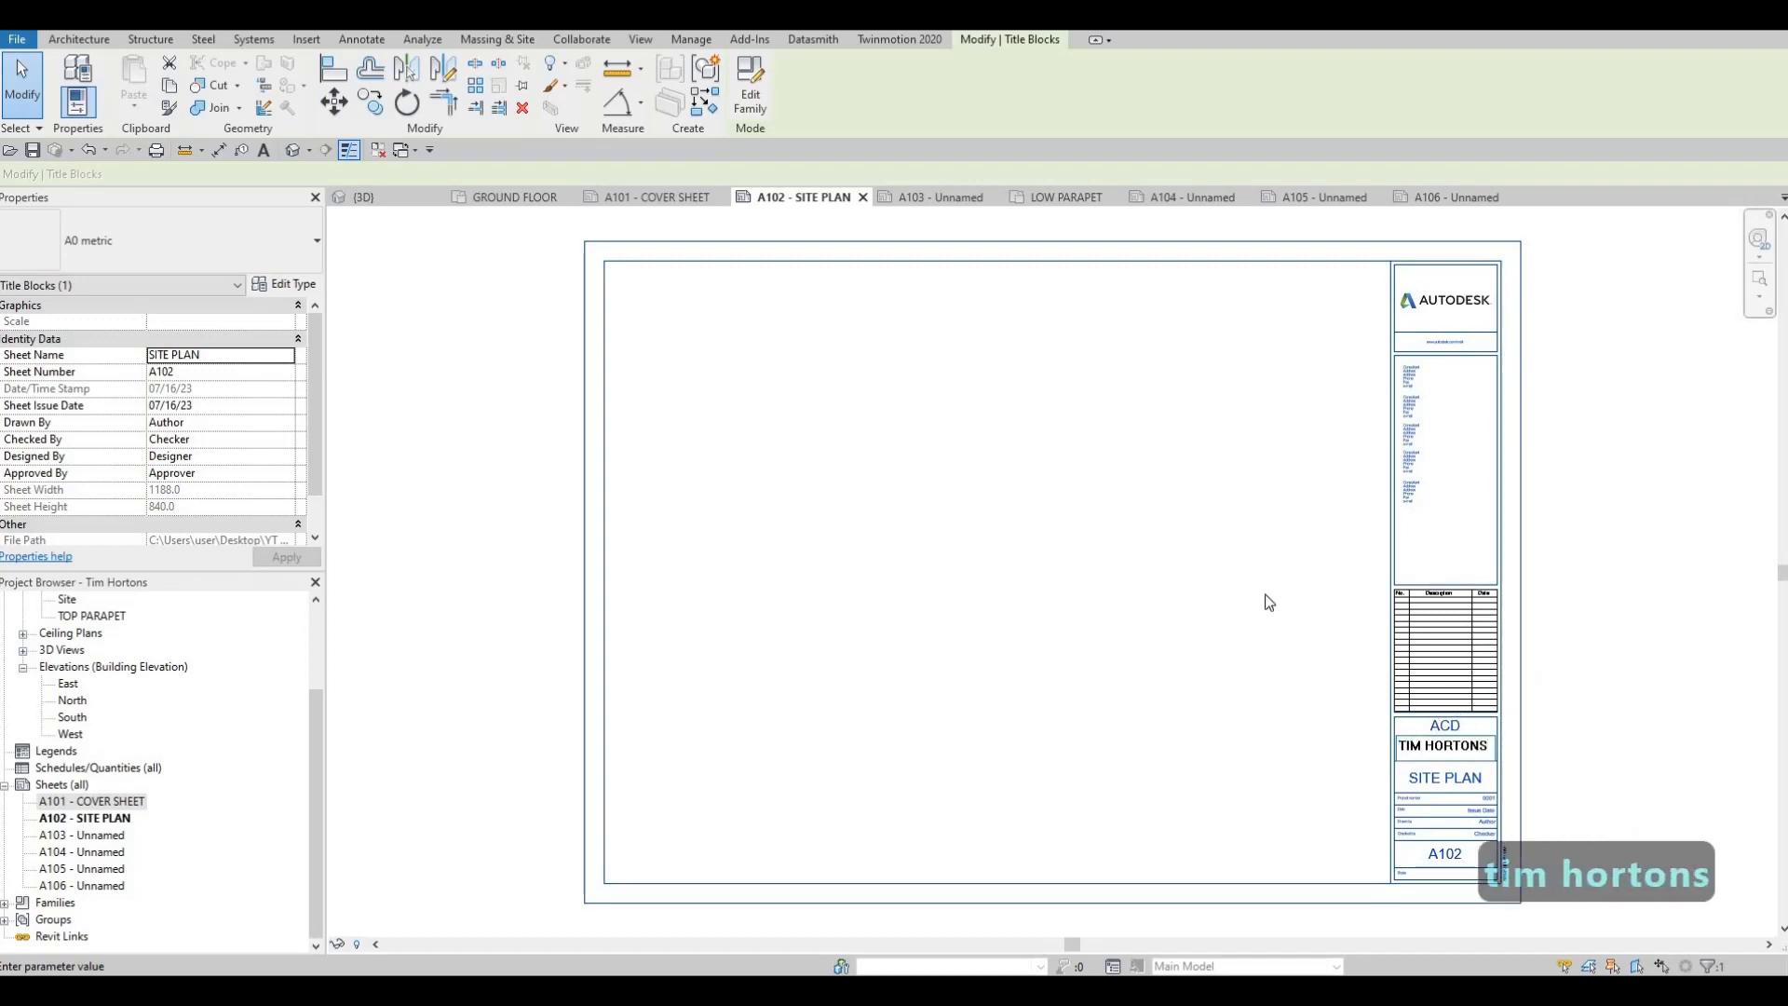
left_click(1269, 602)
left_click(680, 197)
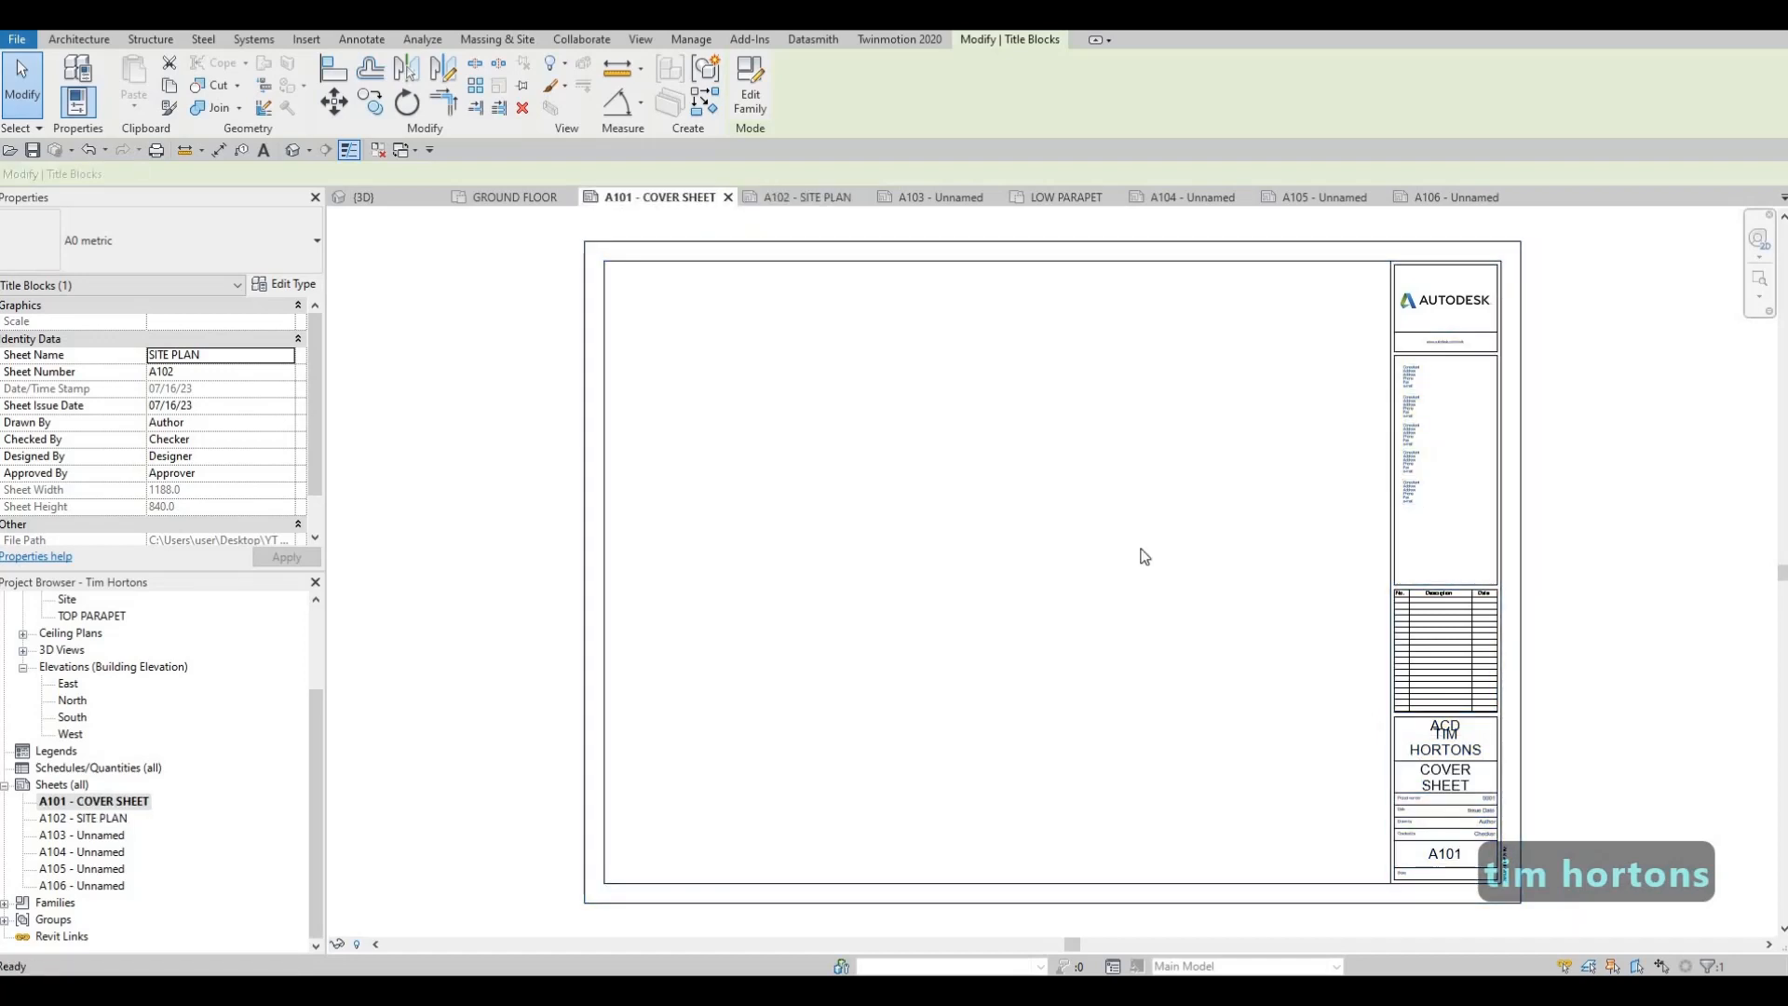
left_click(773, 197)
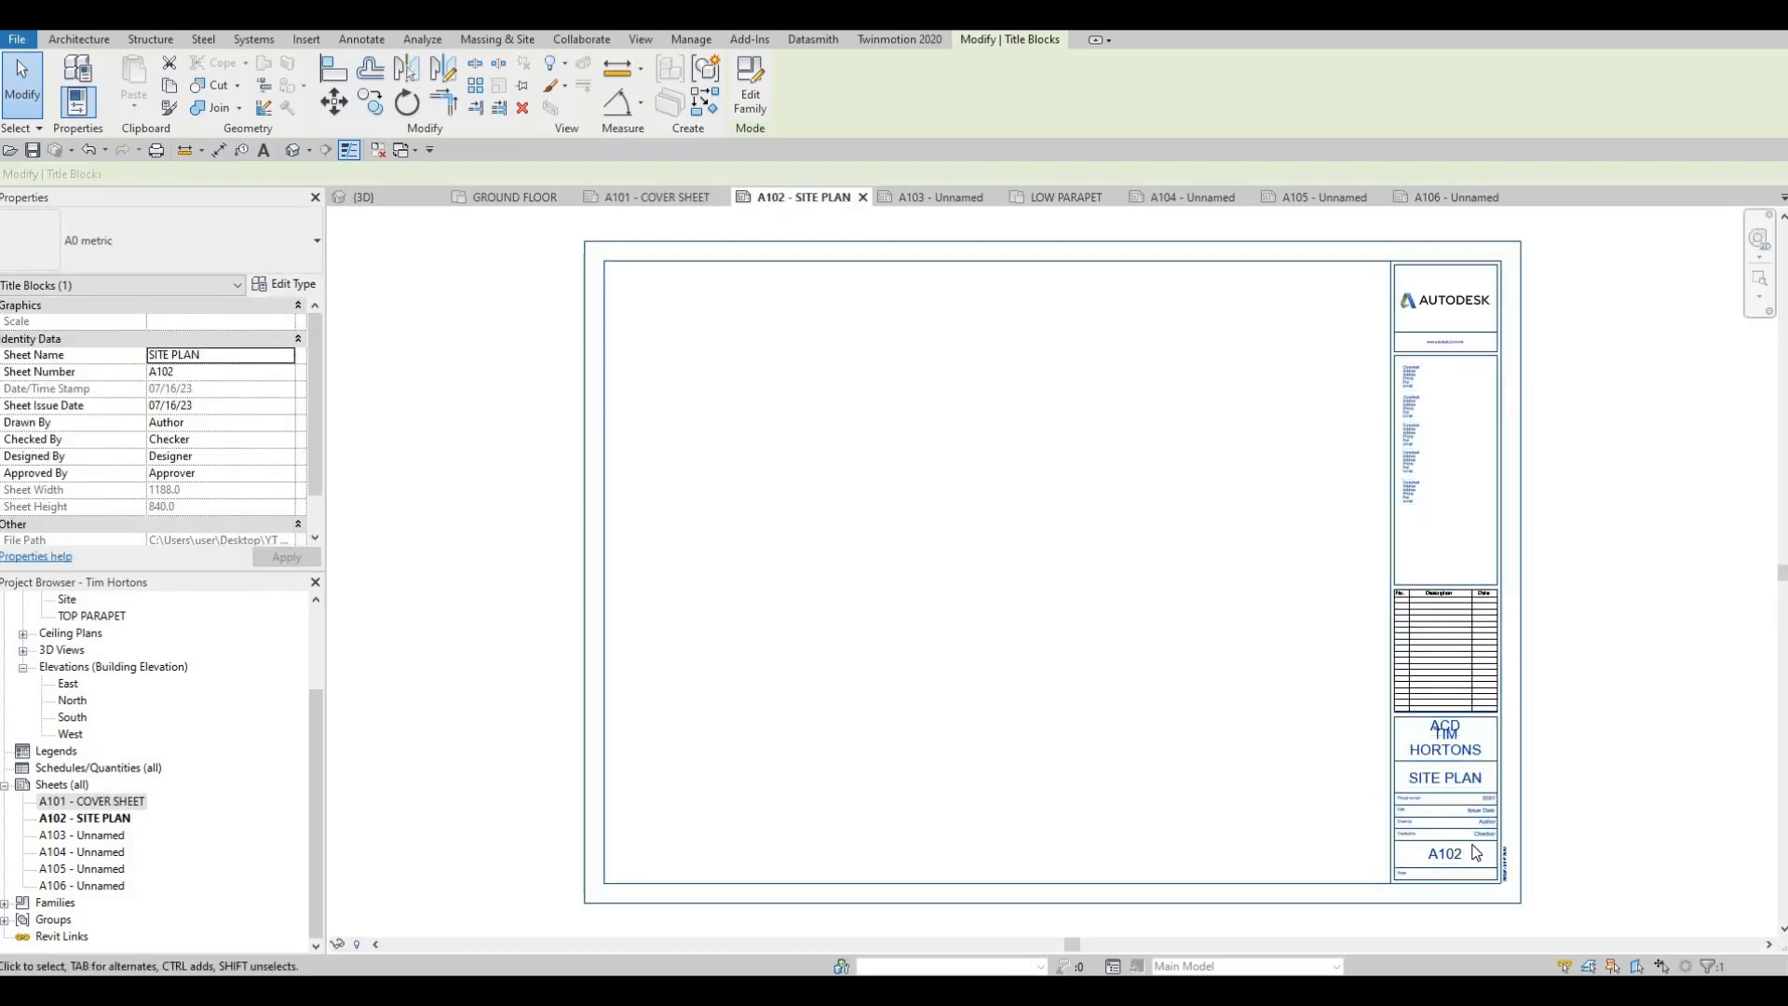
scroll(1475, 853, "up", 4)
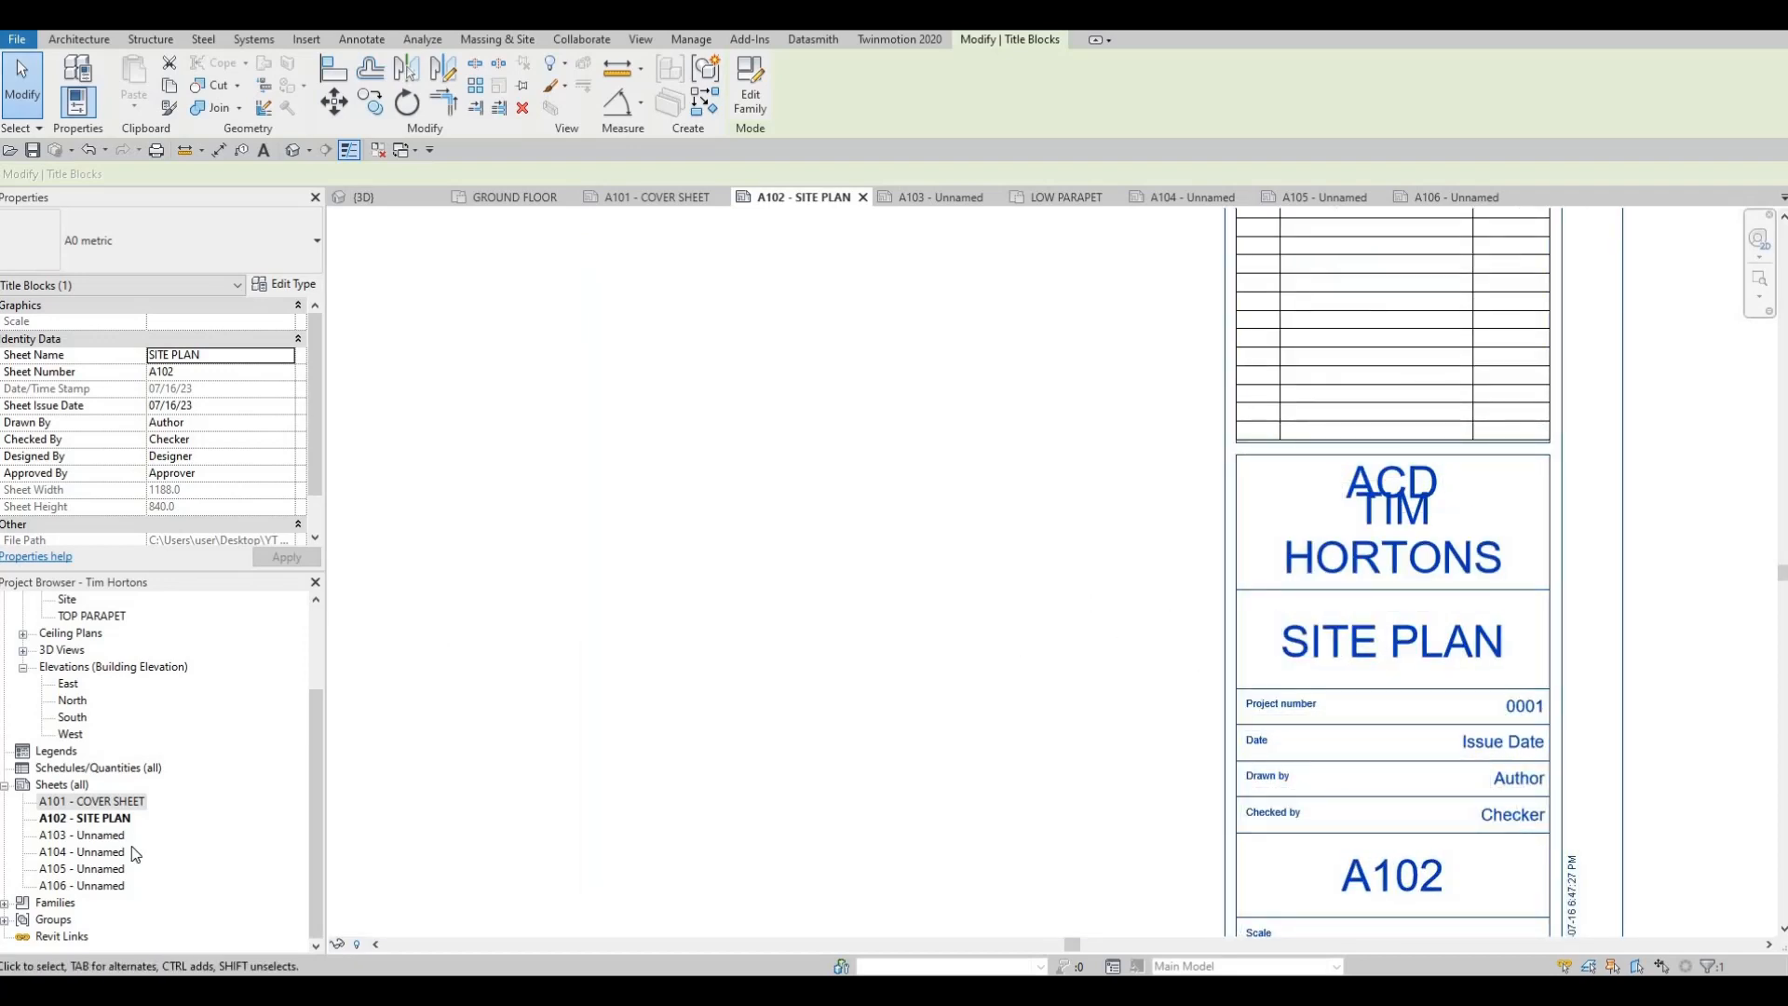
Rename sheet A103 as FIRST FLOOR PLAN, keeping its sheet number
left_click(103, 835)
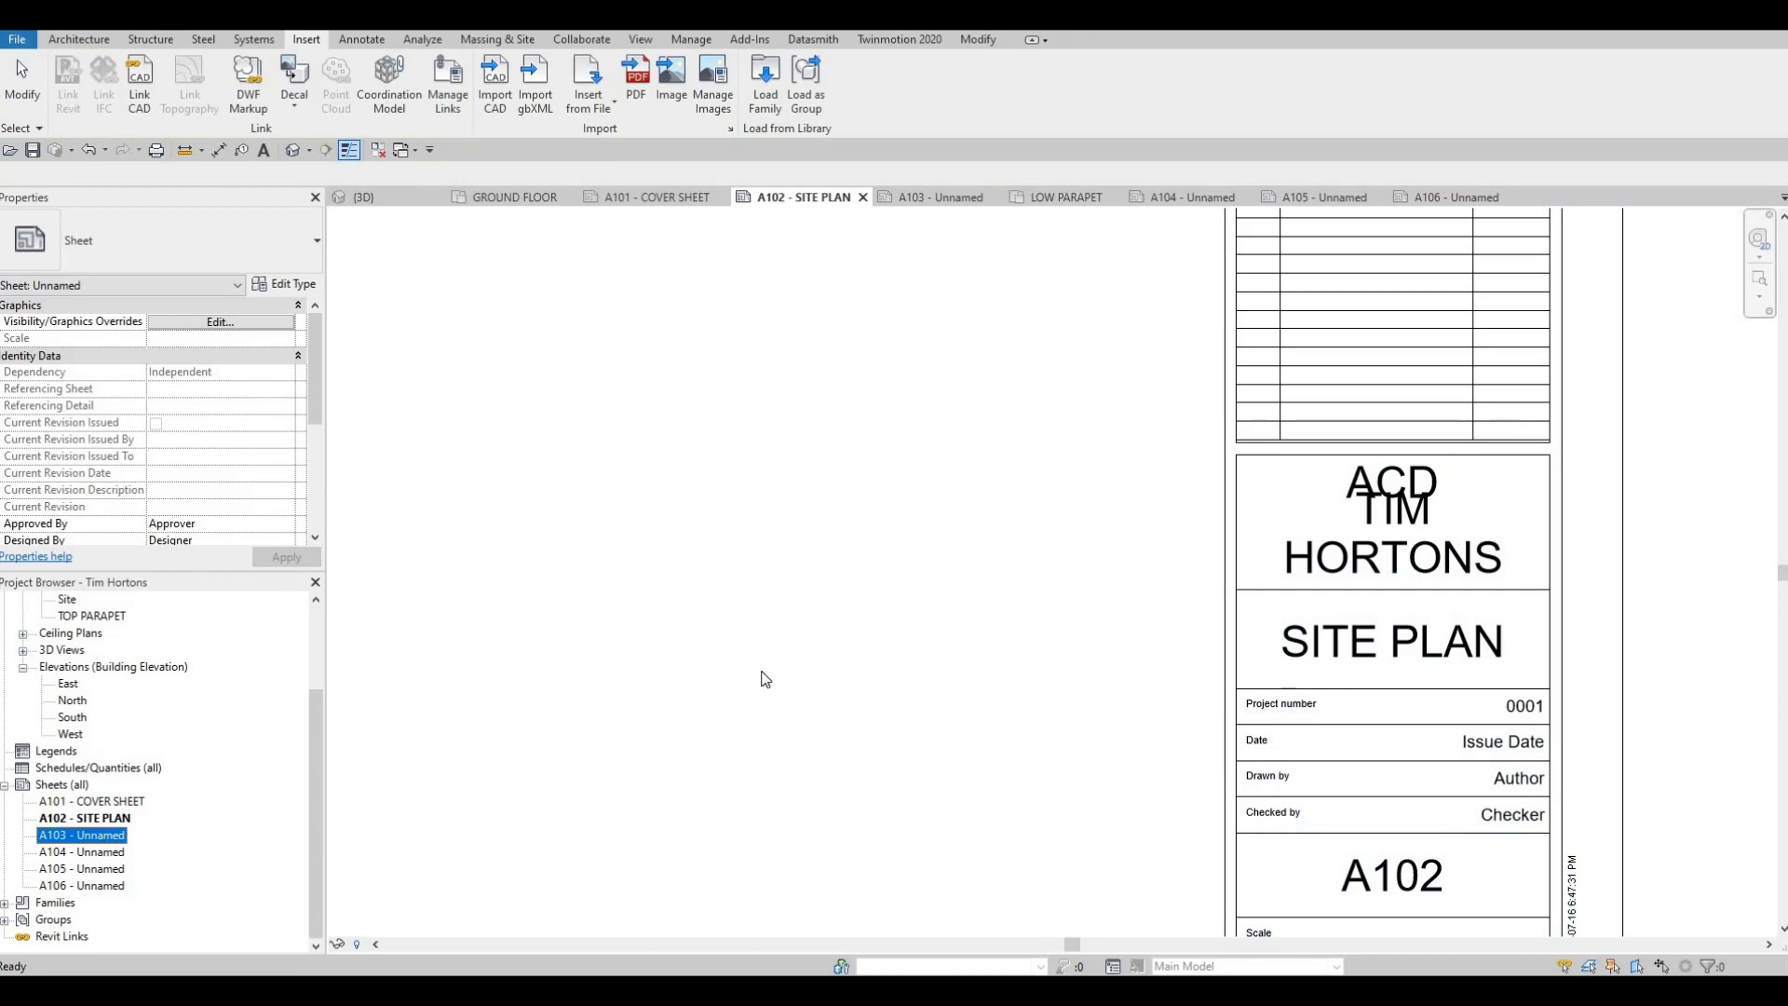
key("F2")
key("Tab")
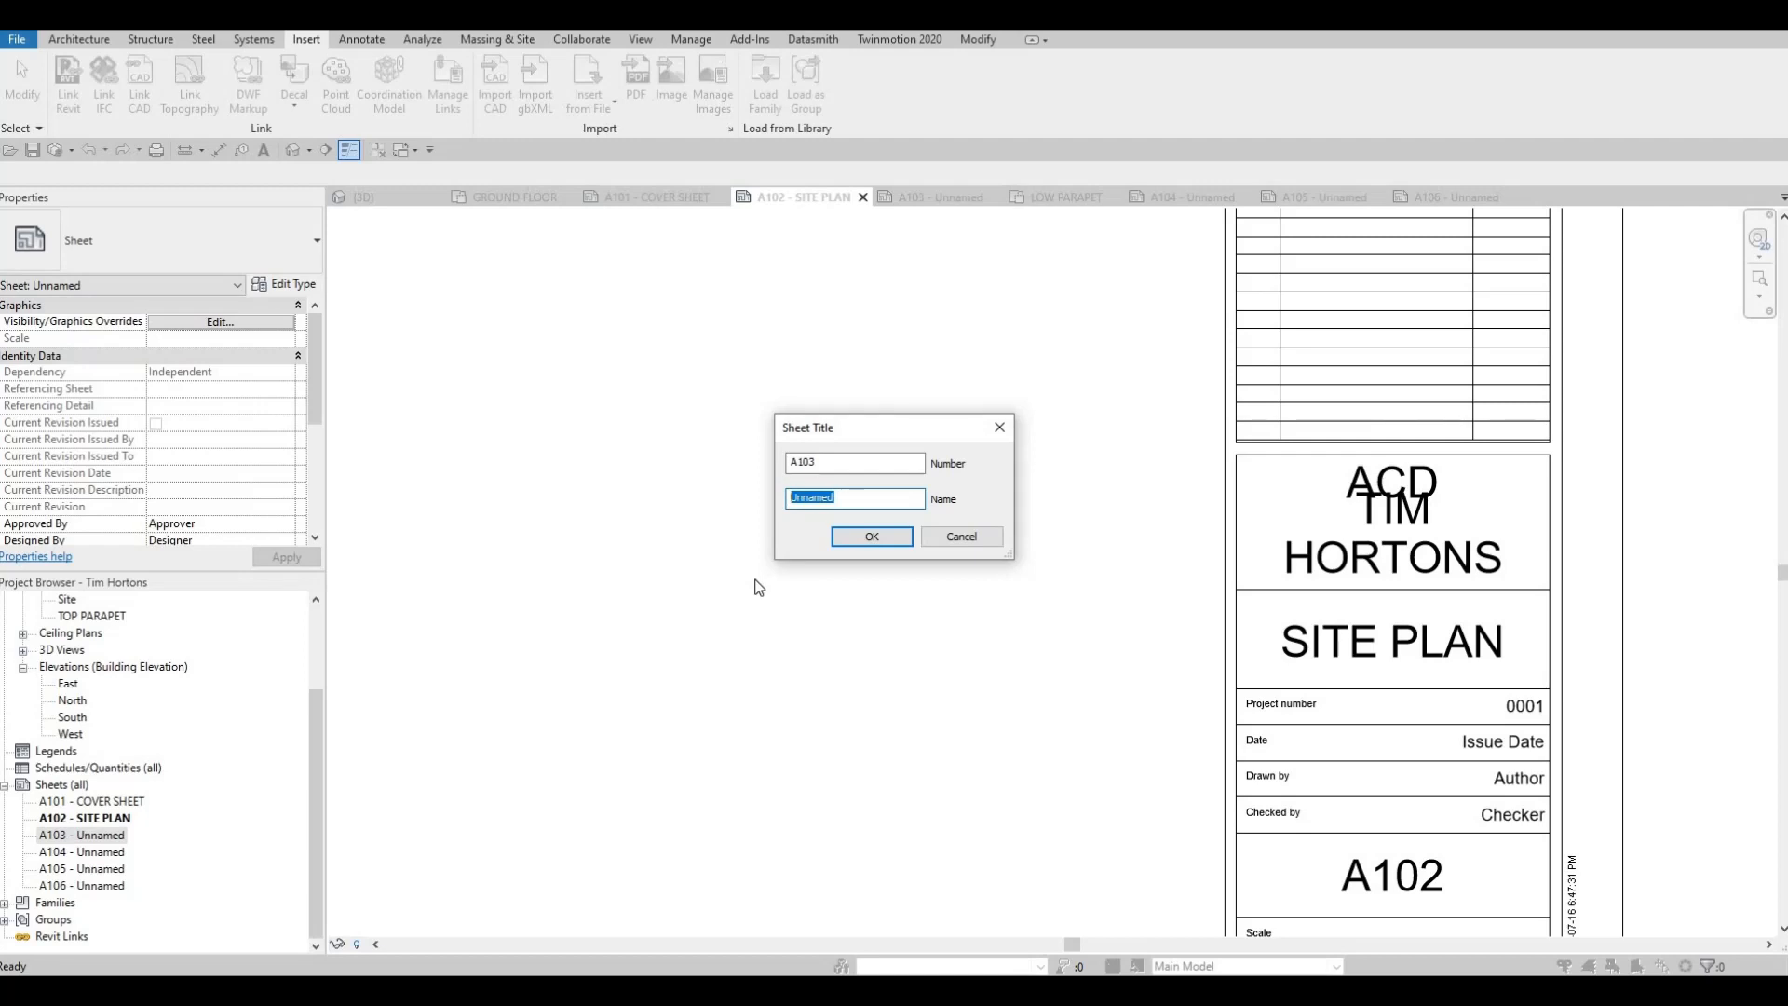
type("G")
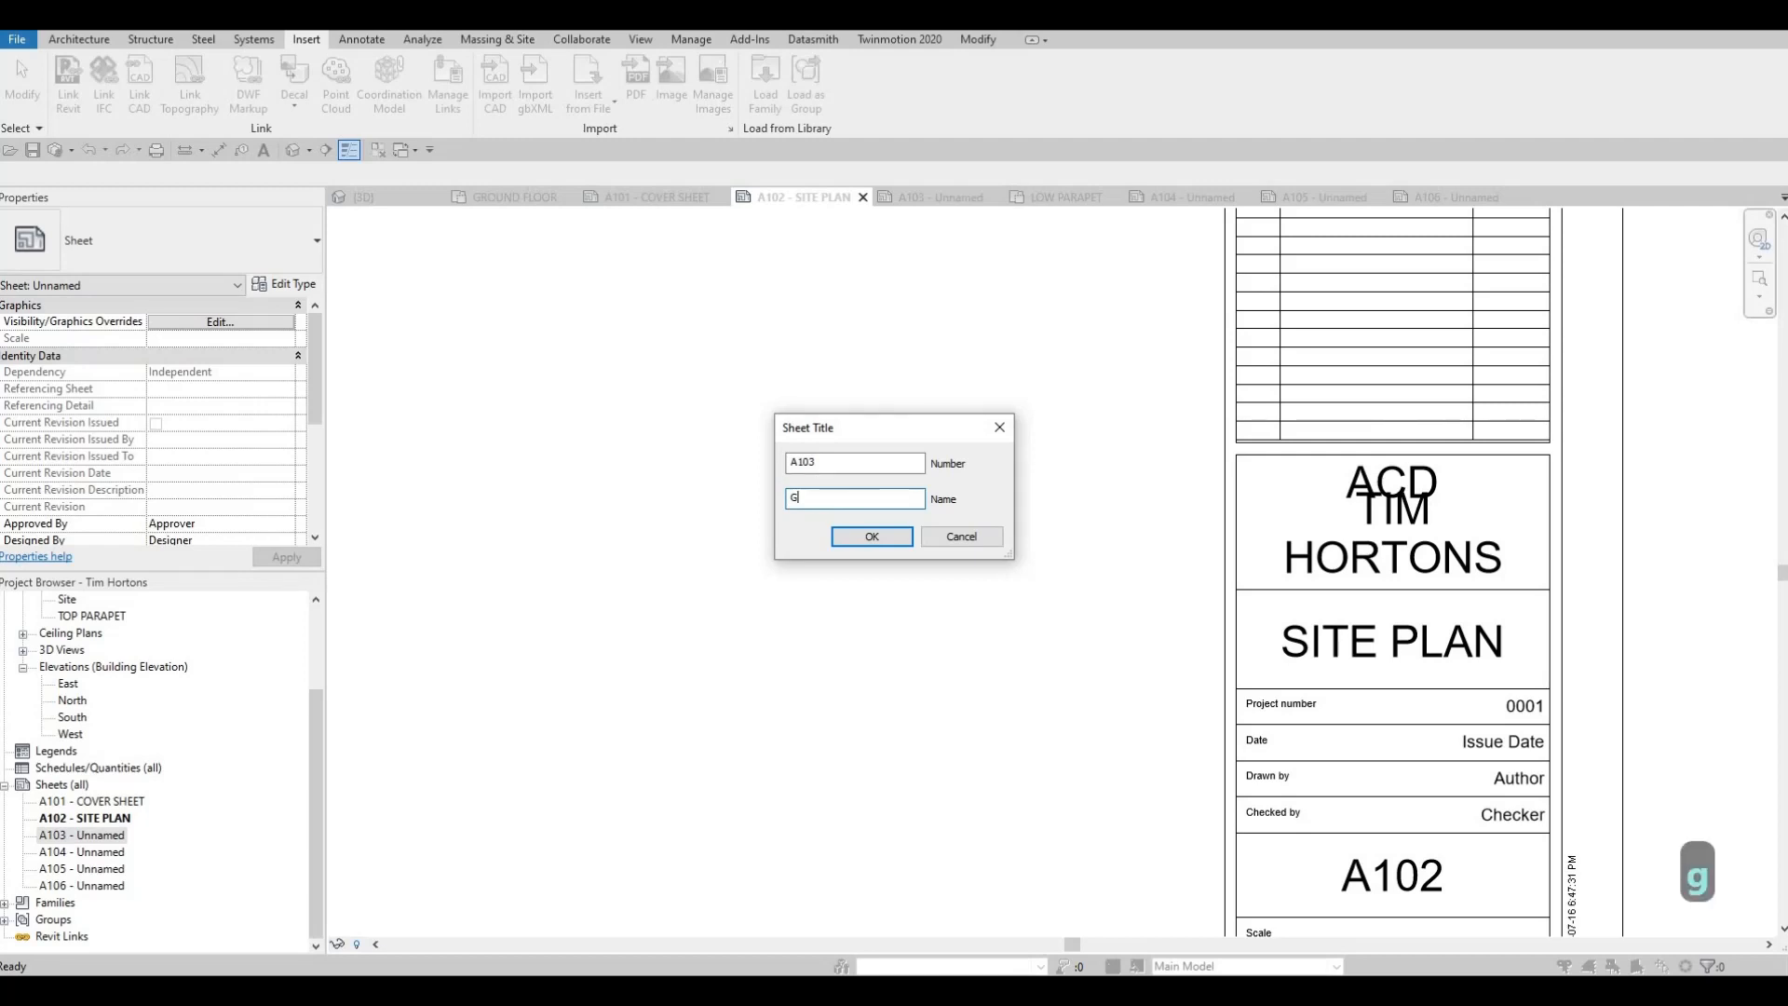
key("BackSpace")
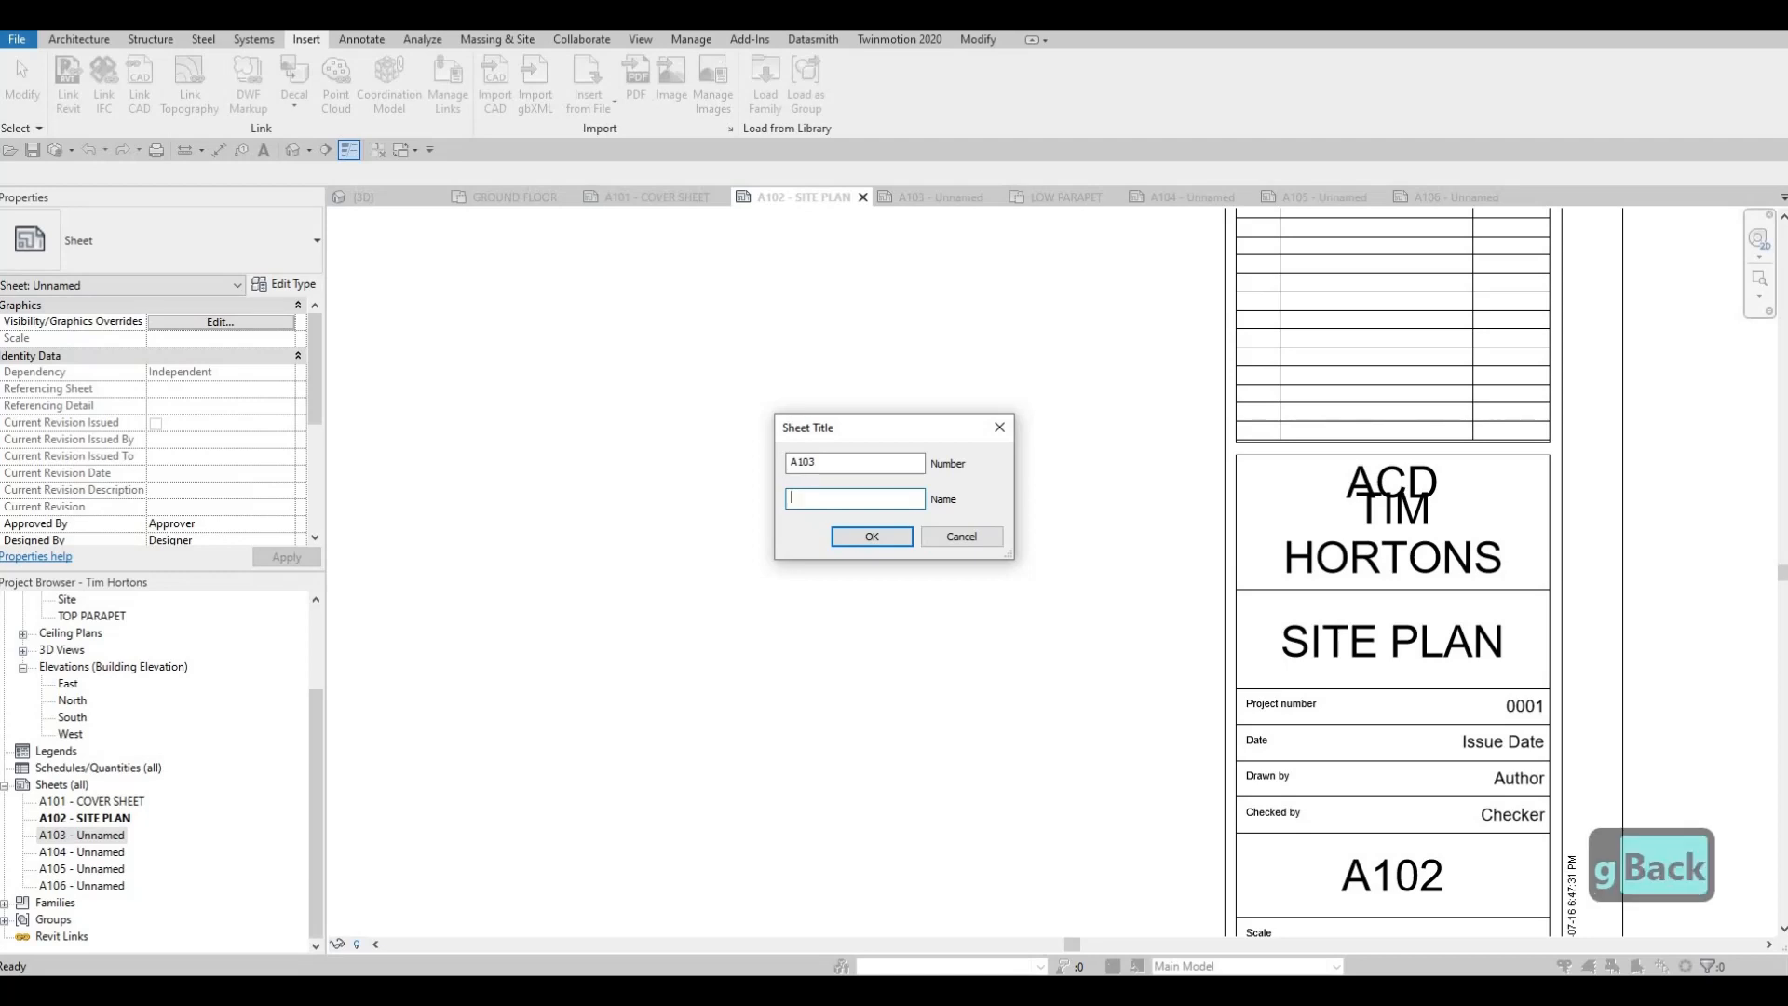
type("FIRST ")
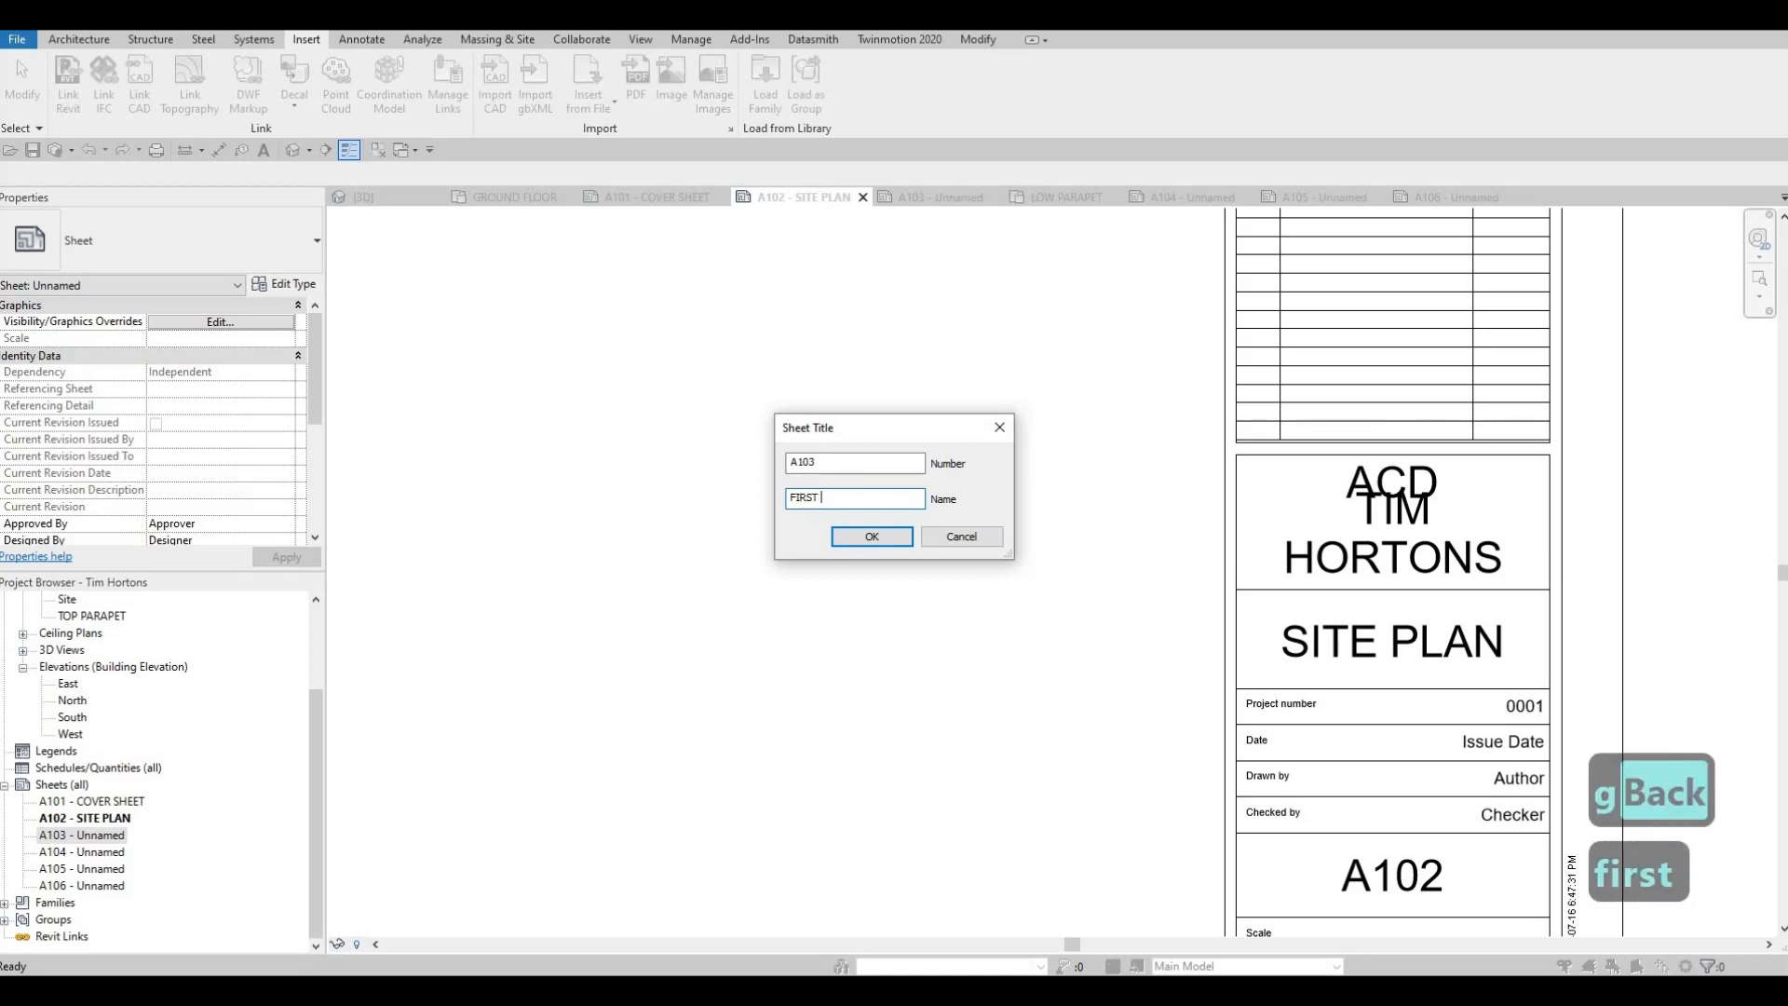
type("FLOOR PLAN")
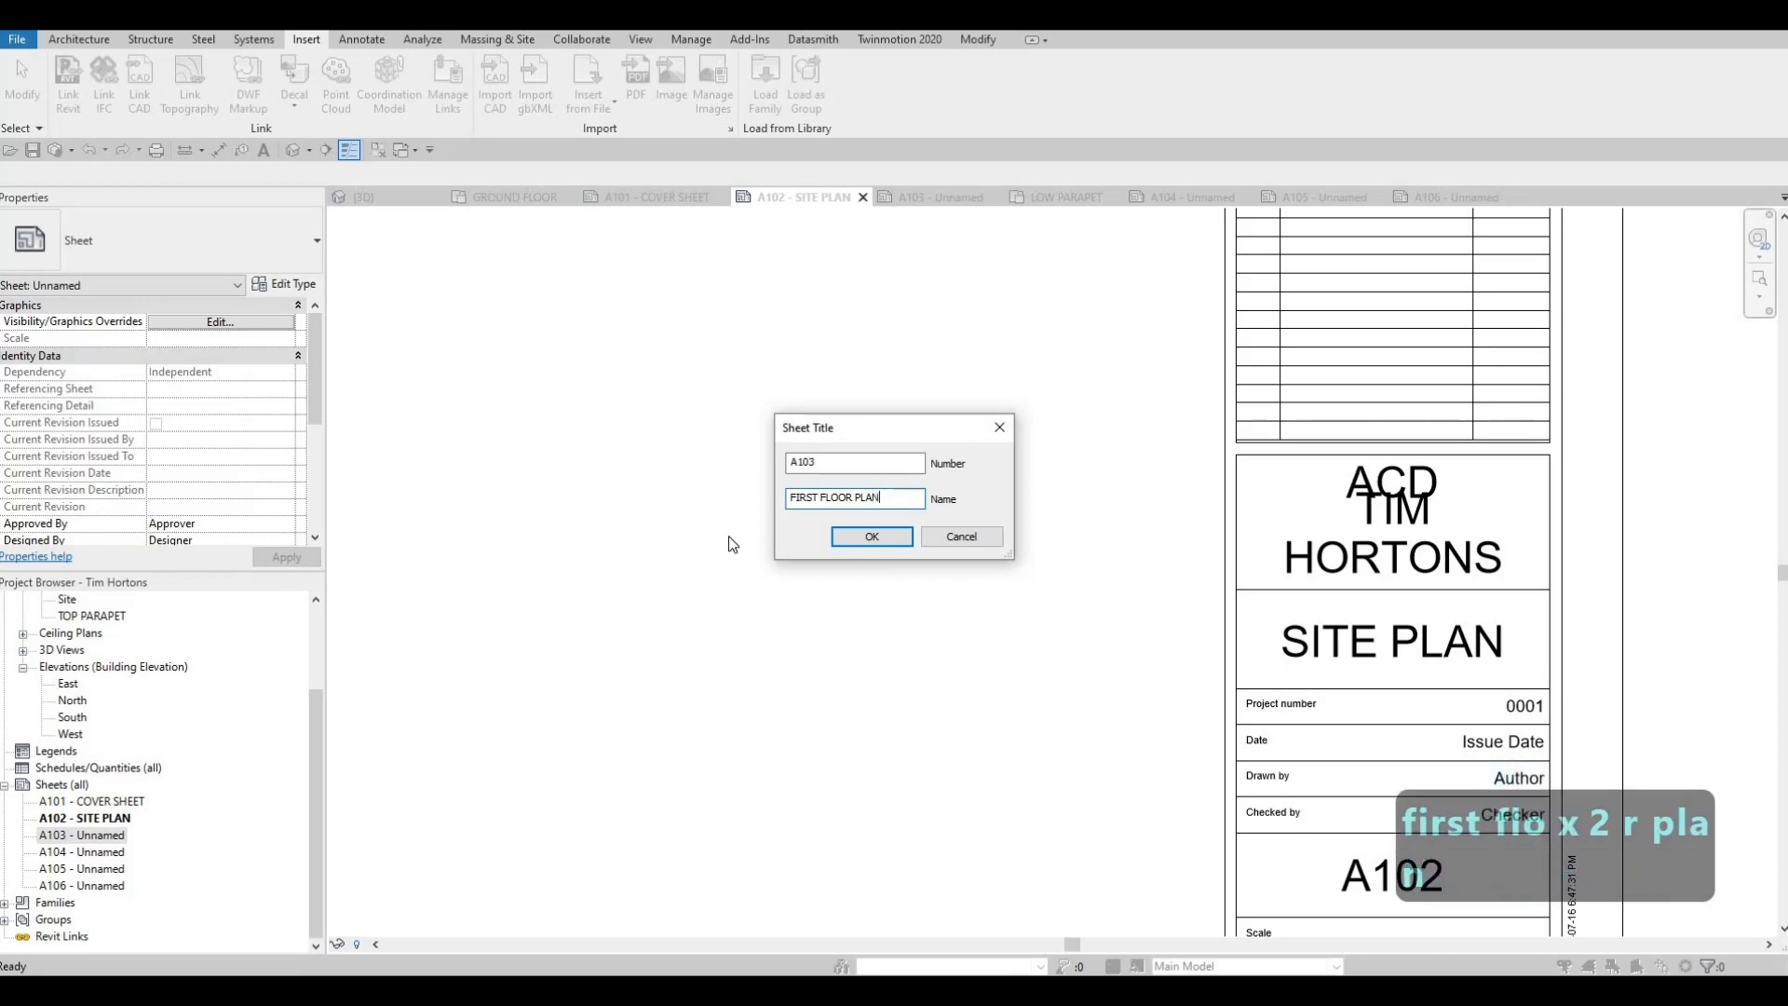
left_click(862, 537)
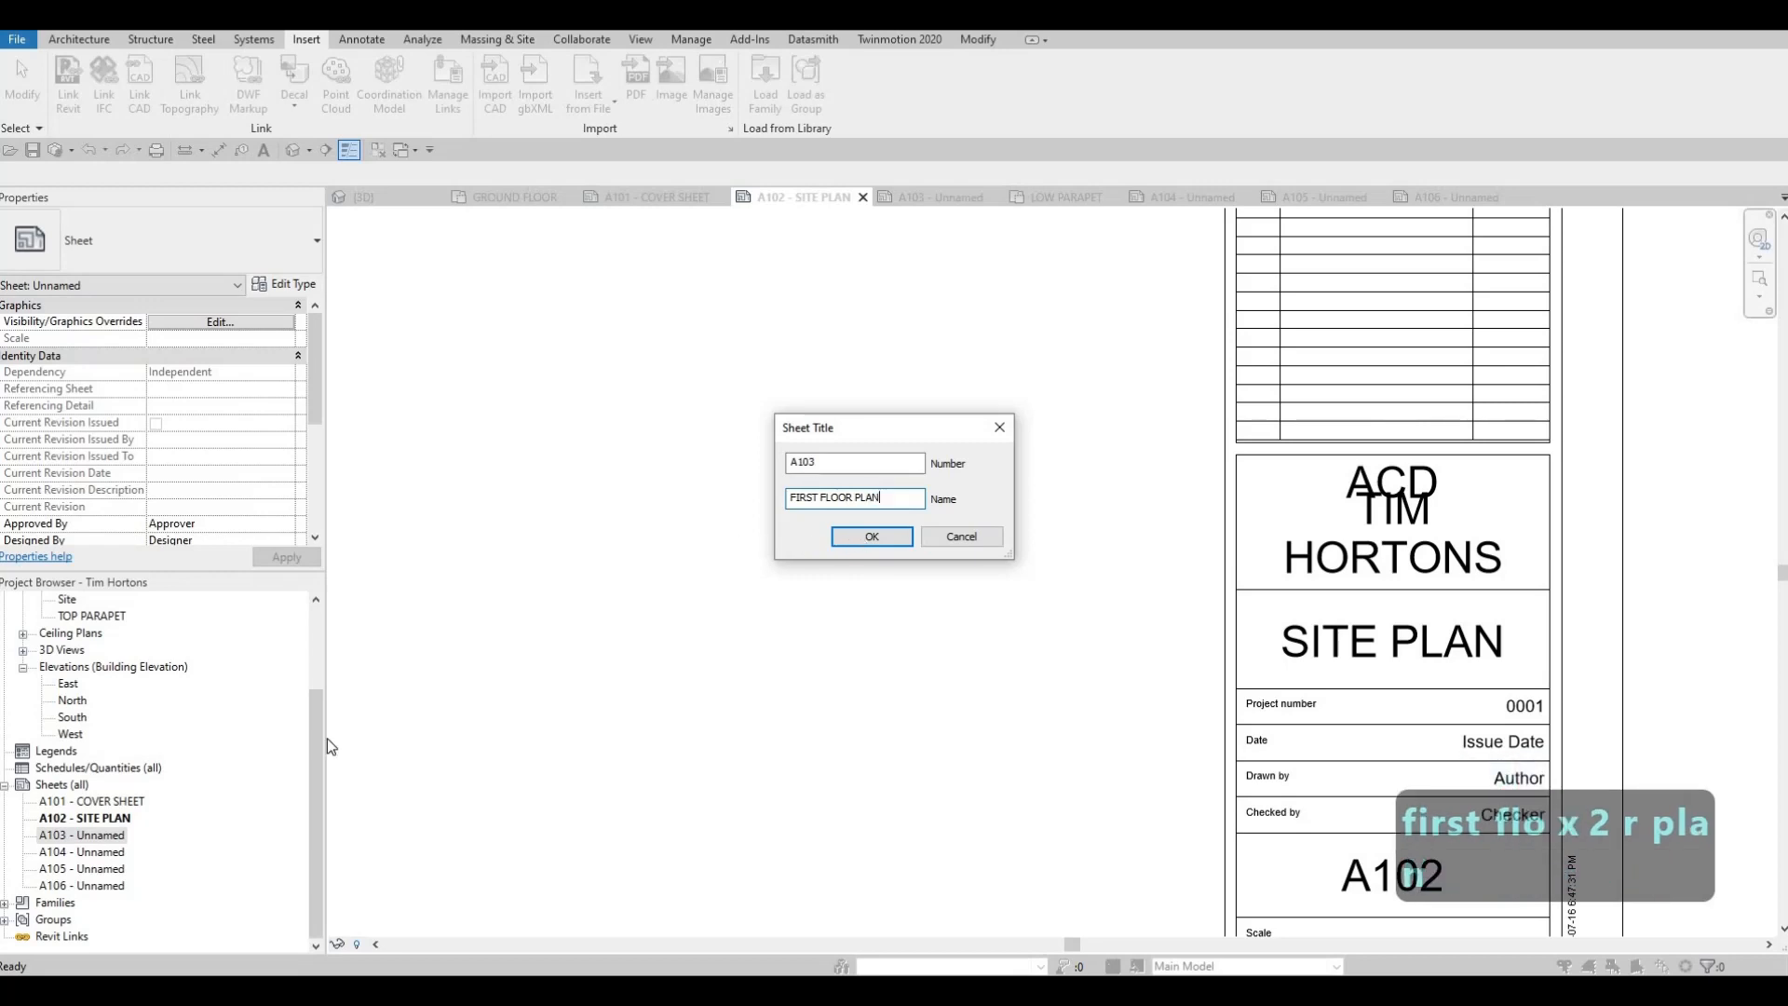
Rename sheet A104 as ROOF PLAN, keeping its sheet number
left_click(115, 854)
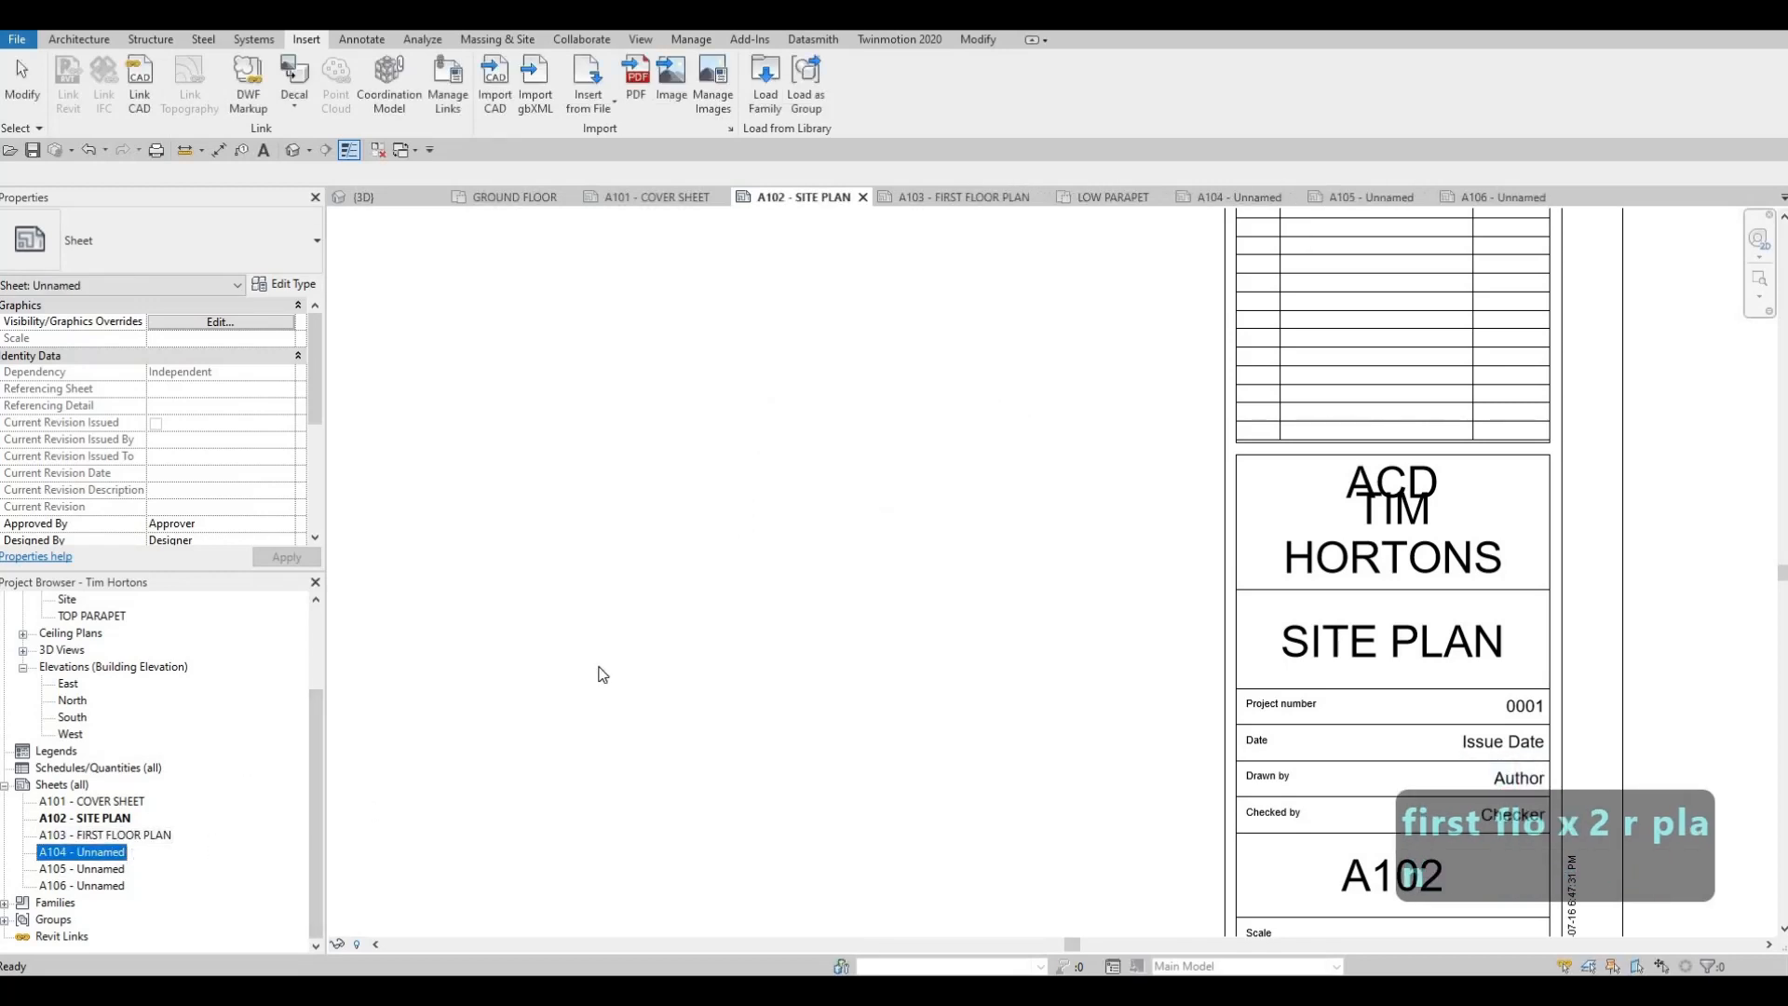
key("F2")
key("Tab")
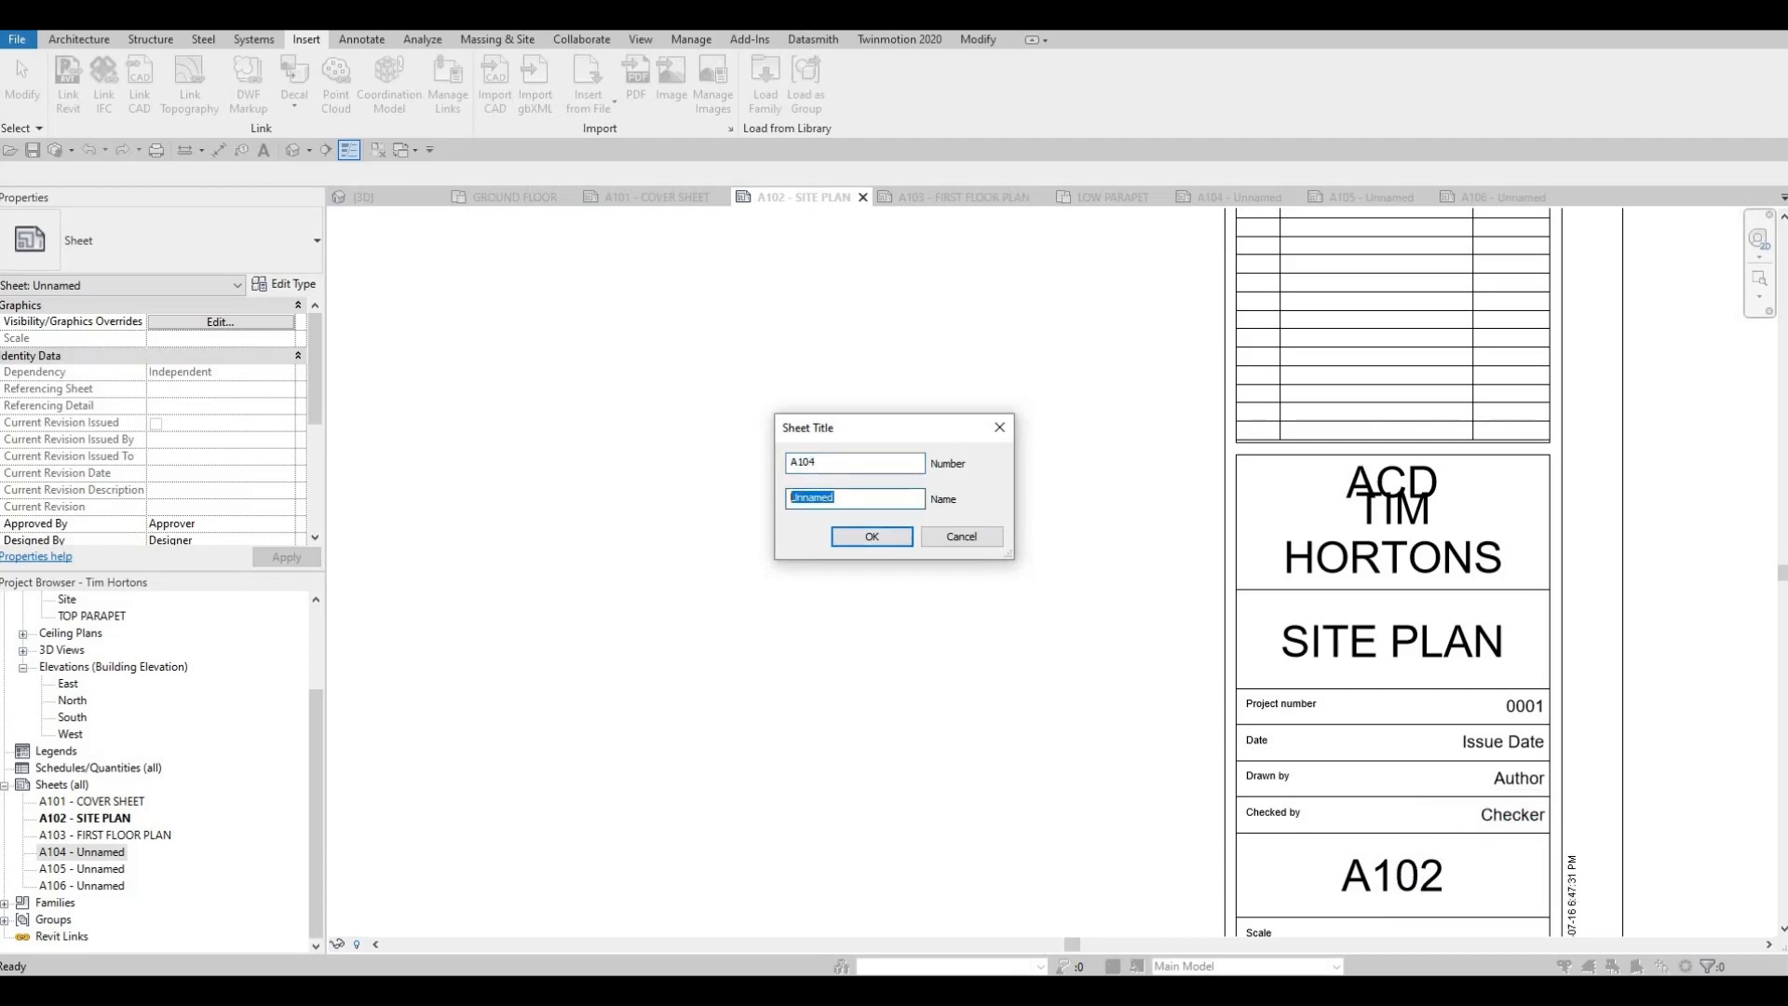
type("ROOF PLAN")
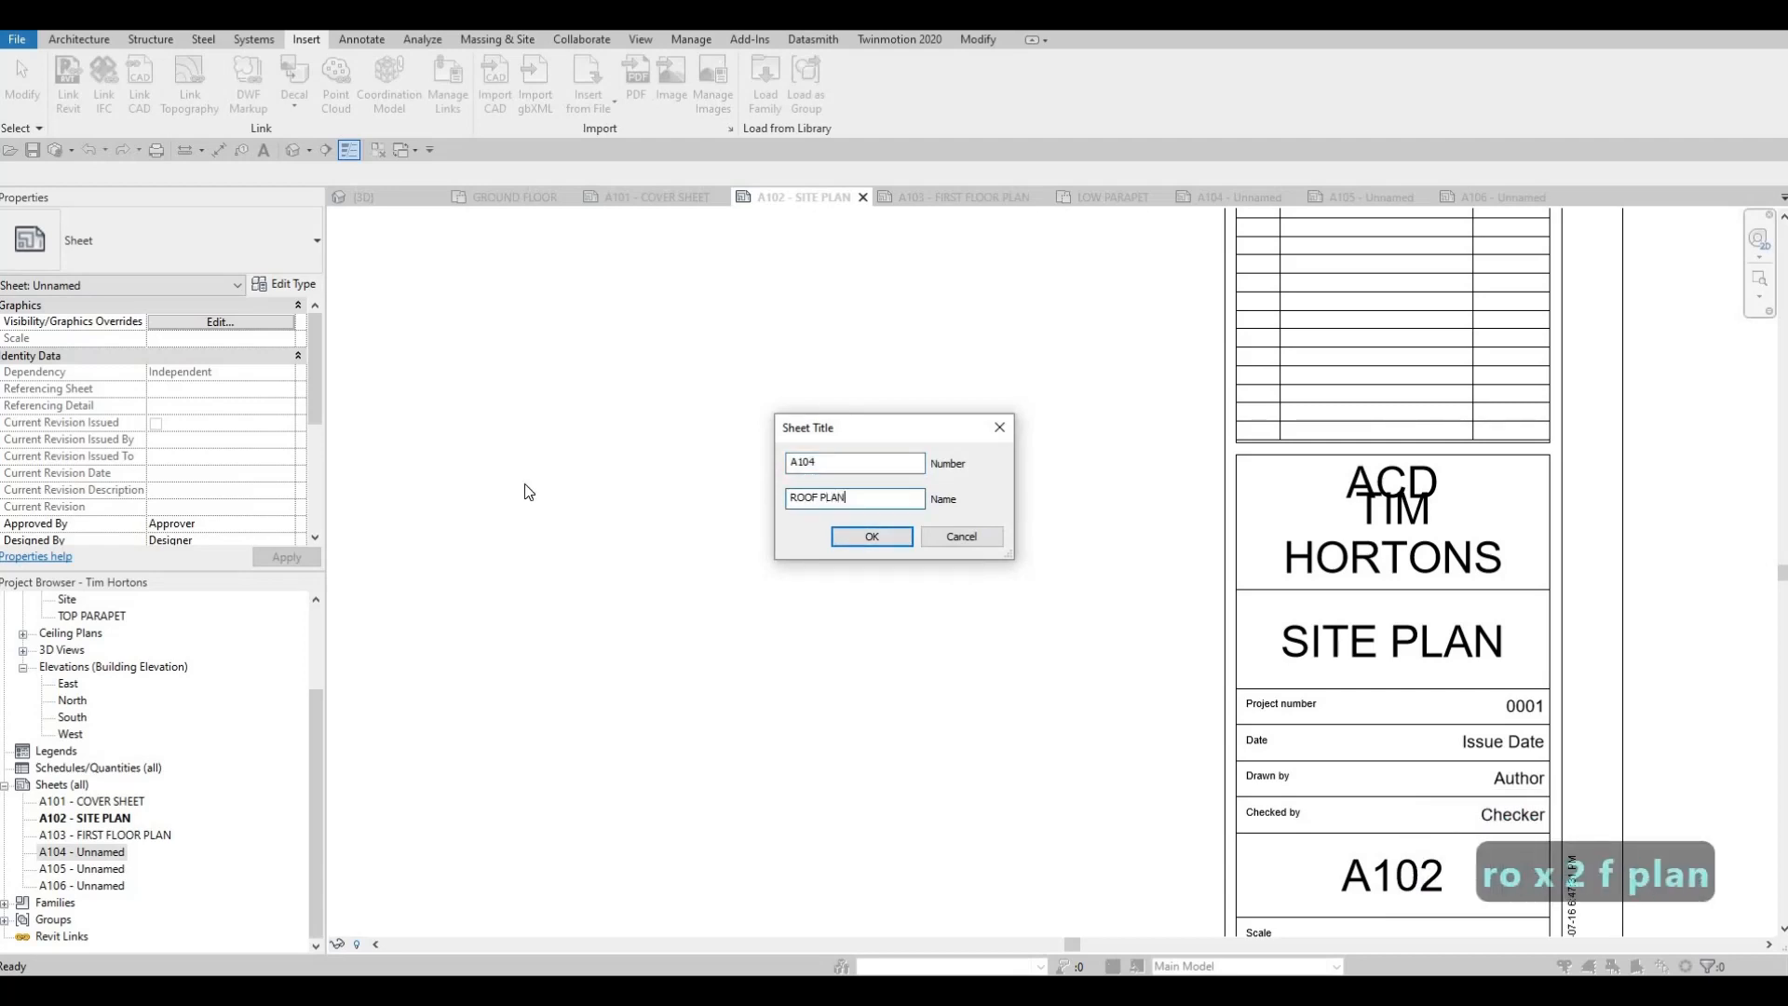
left_click(843, 540)
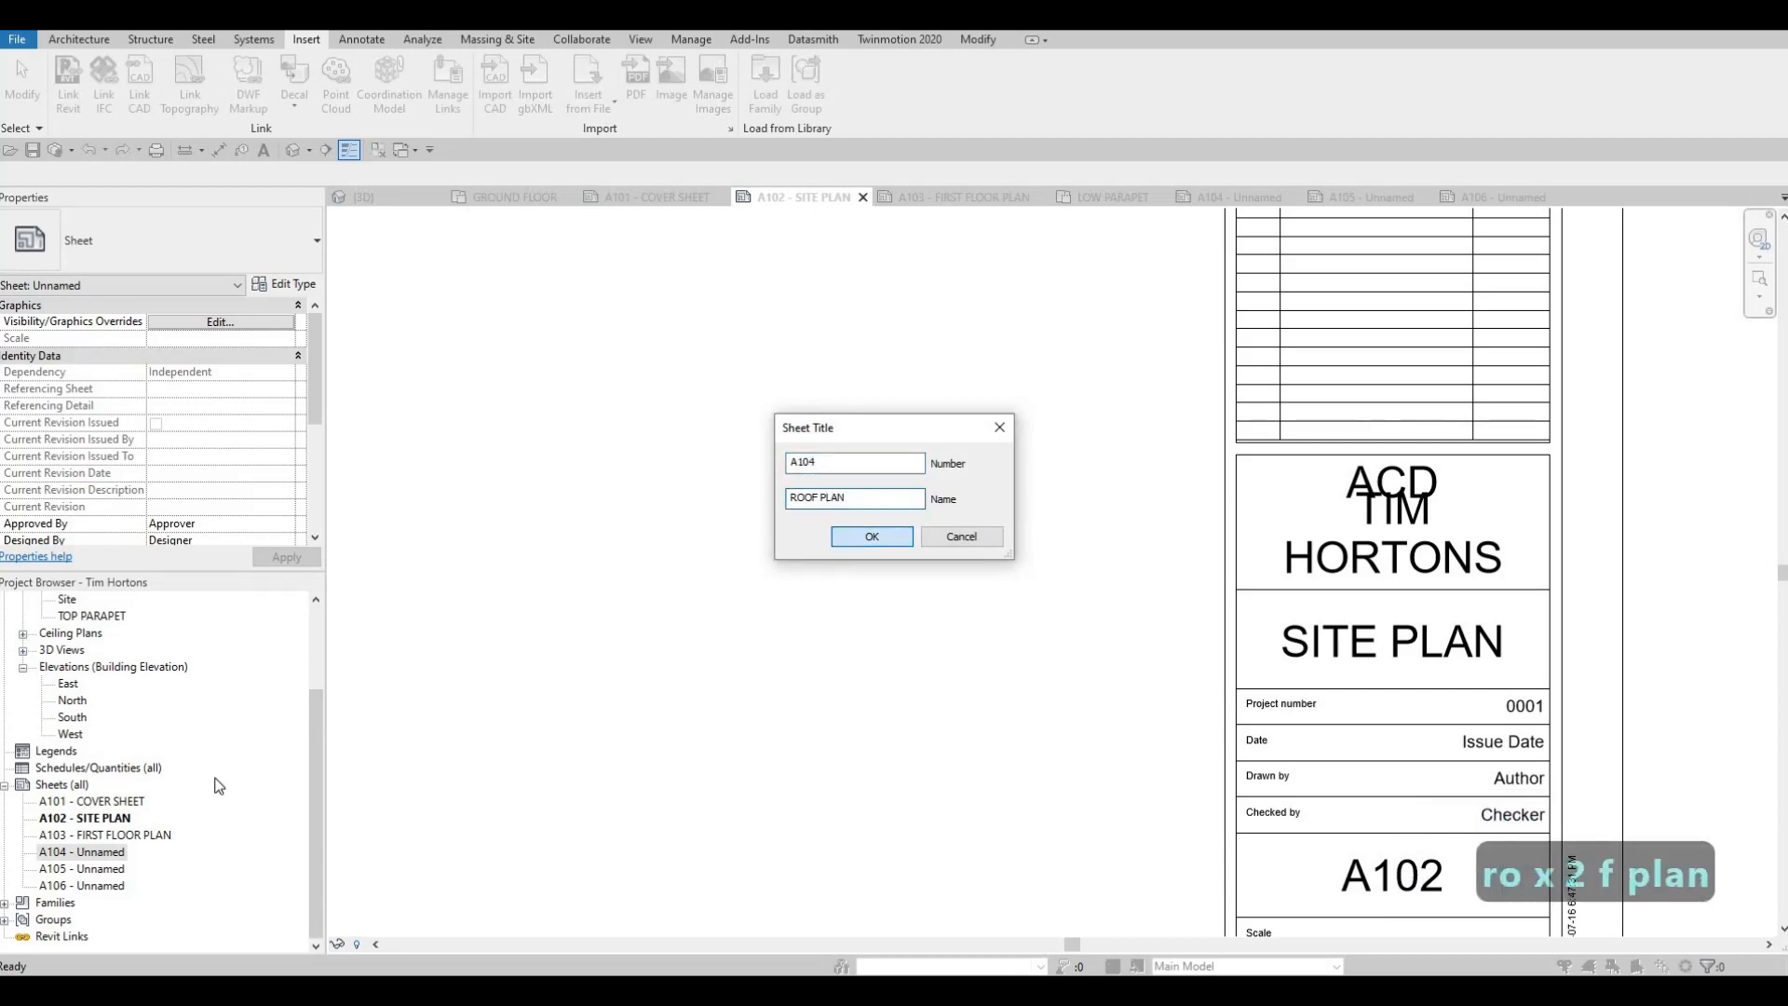
Rename sheet A105 as ELEVATION and copy that name for reuse
left_click(113, 869)
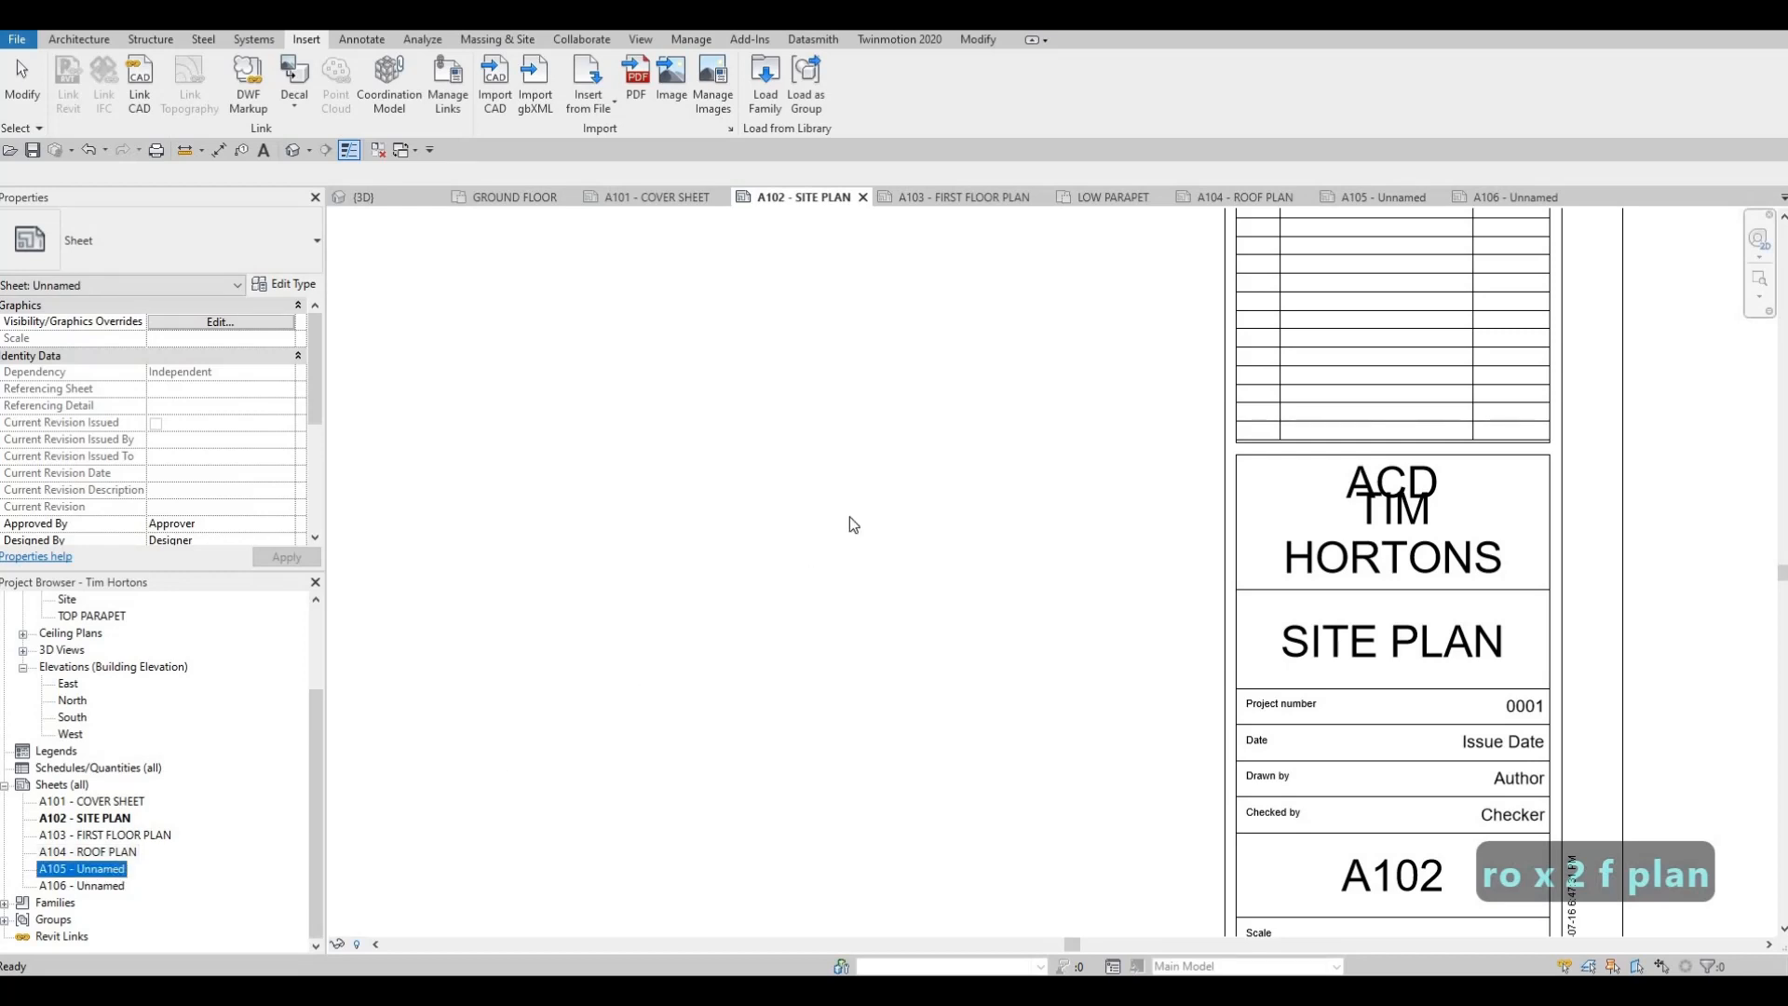
key("F2")
key("Tab")
type("E")
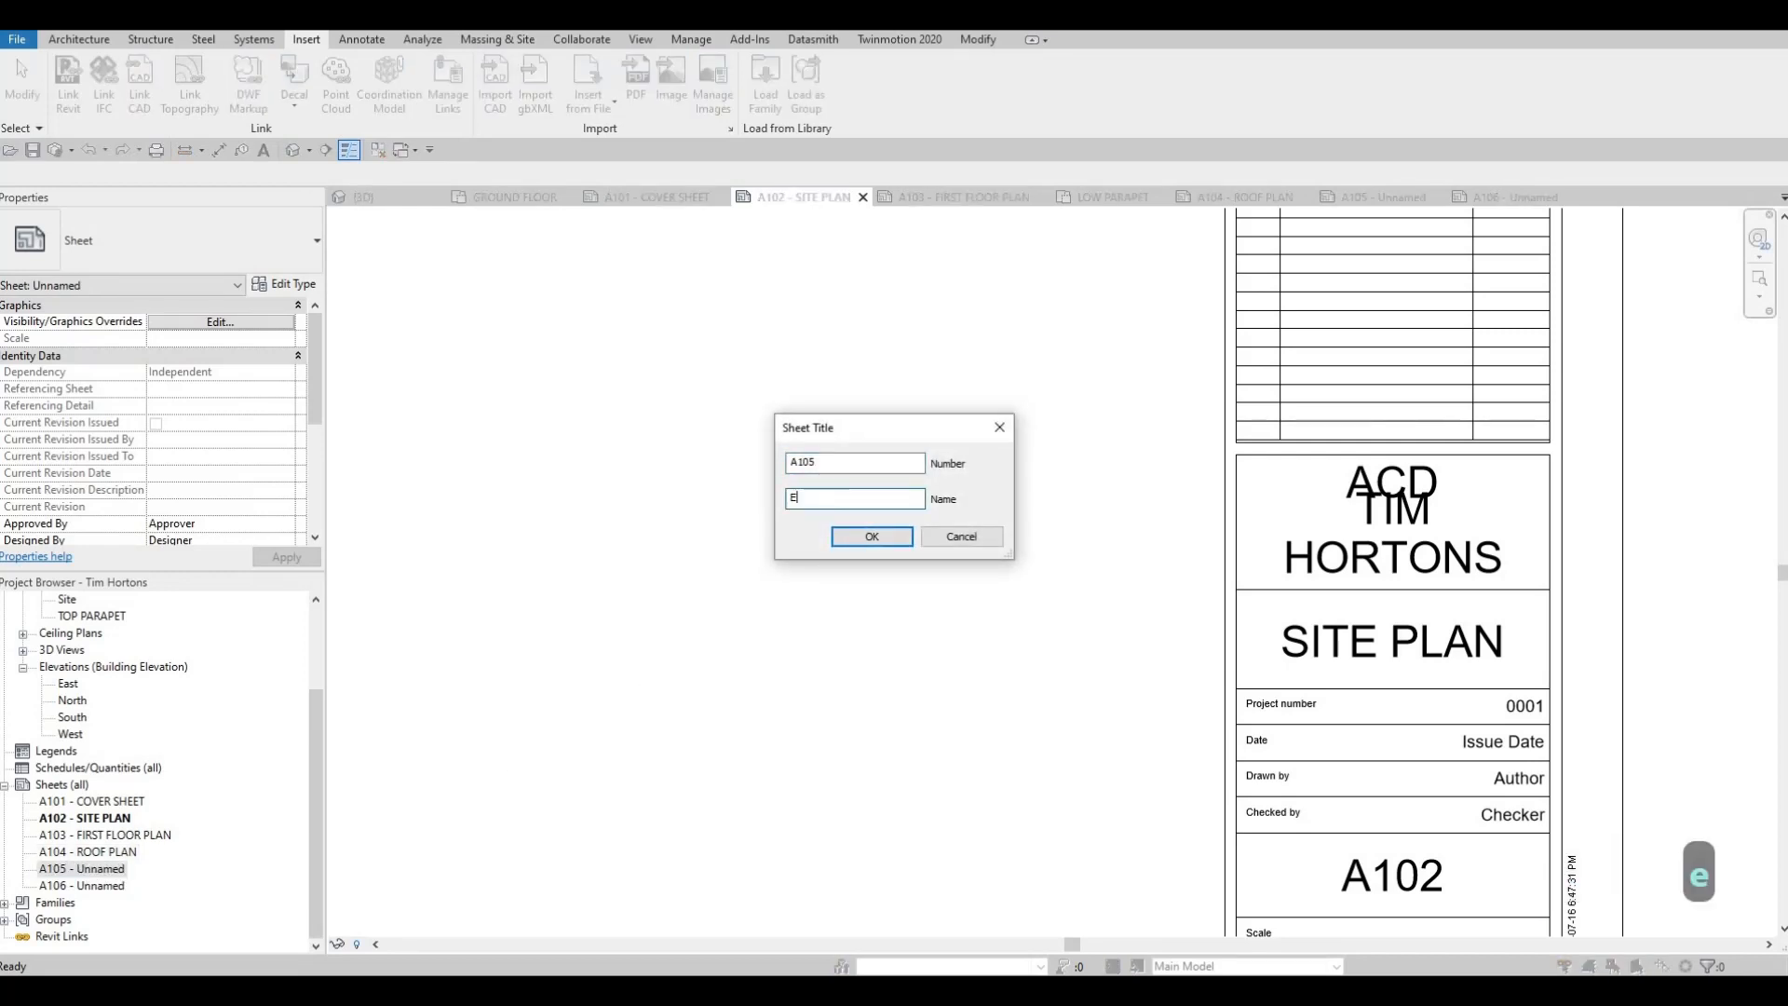
type("LEVATION")
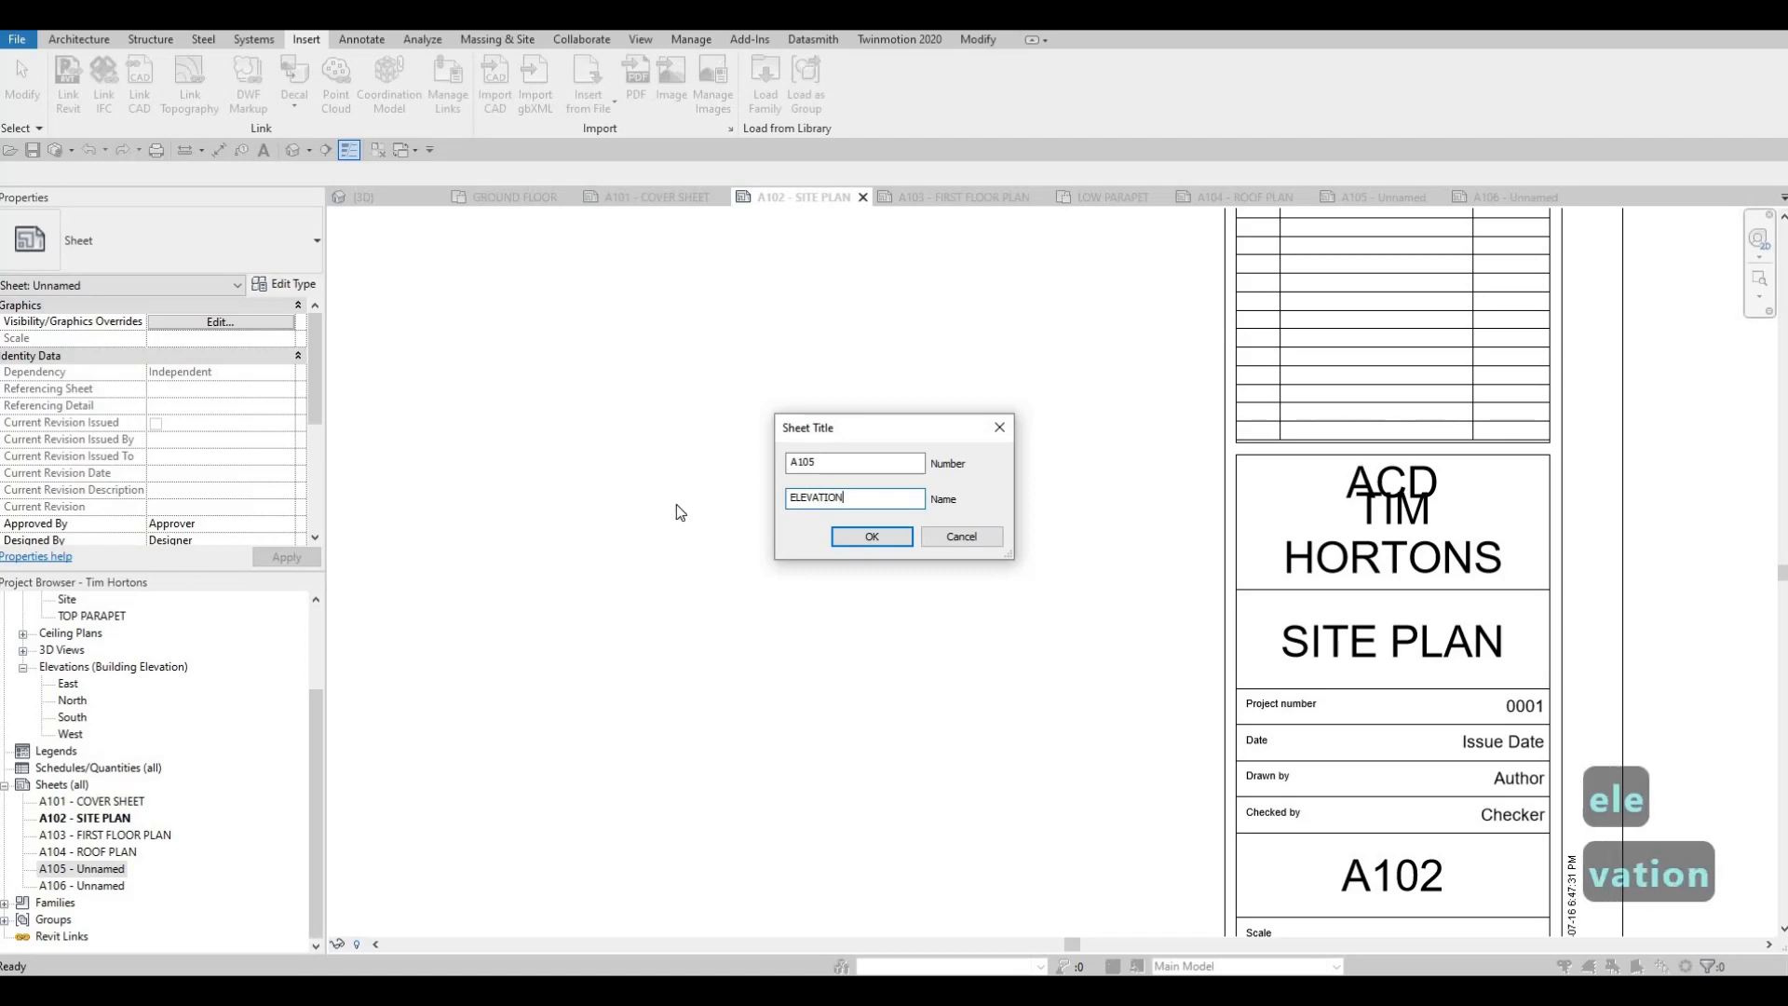
key("ctrl+a")
key("ctrl+c")
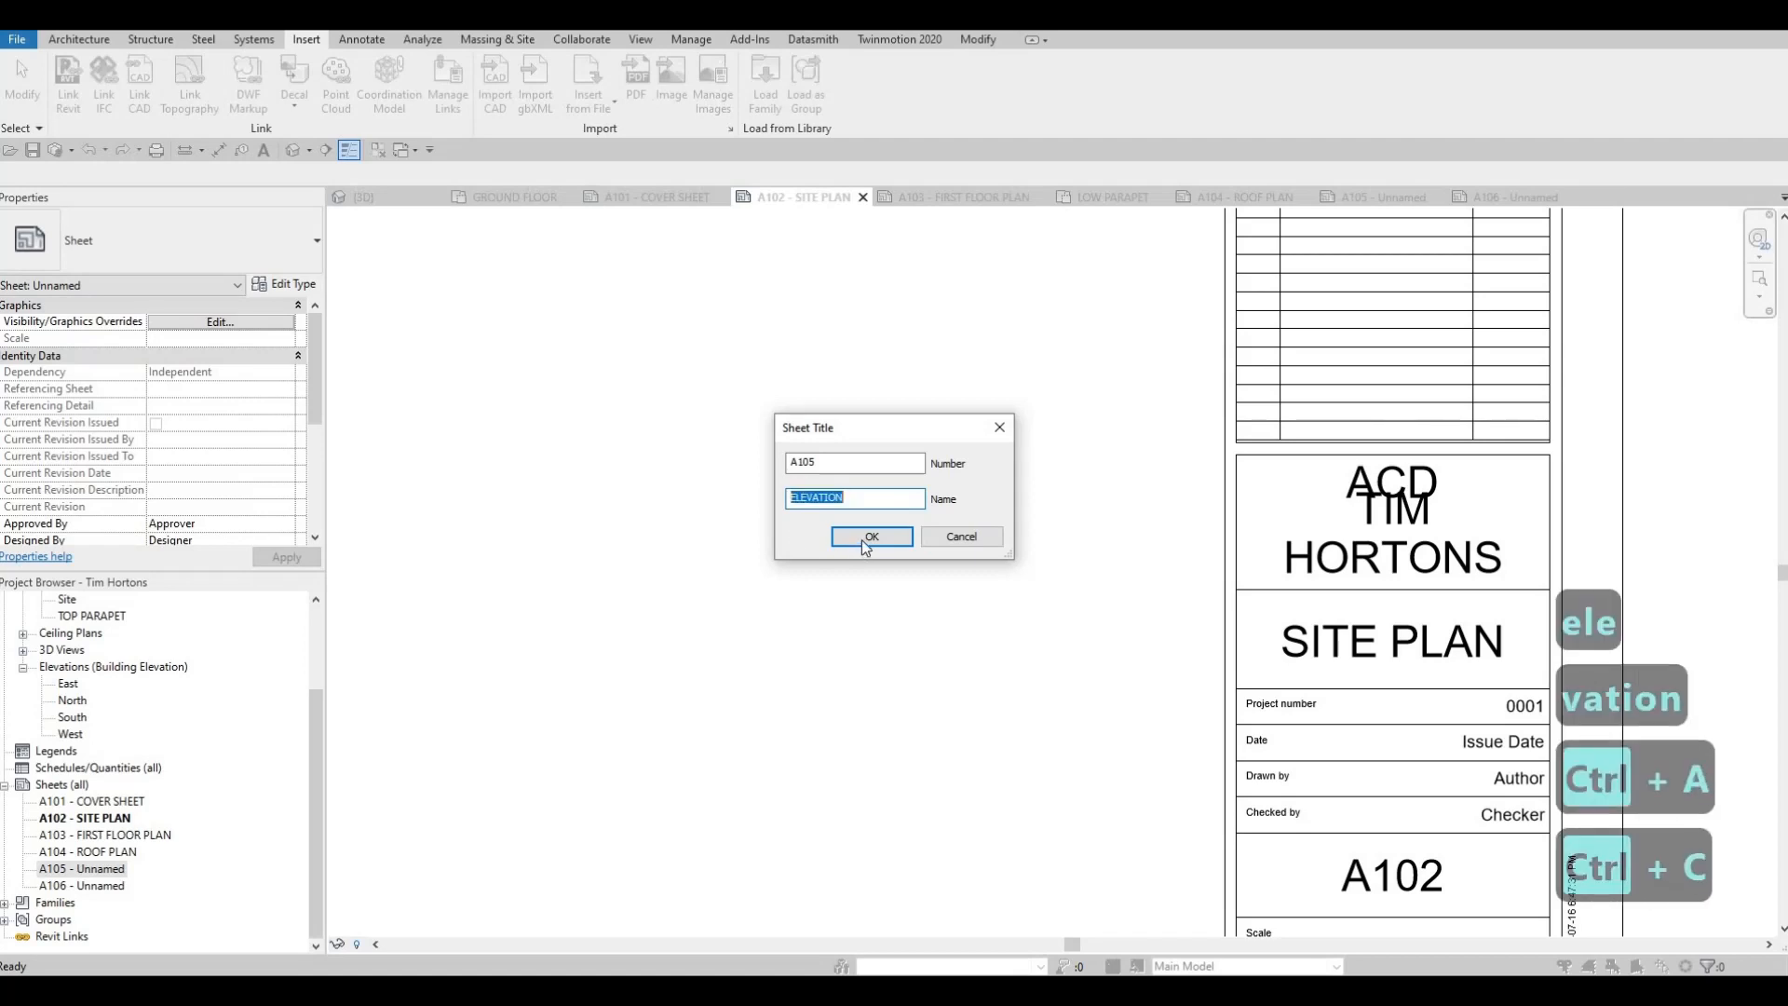
left_click(869, 537)
Rename sheet A106 as ELEVATION using the copied name, keeping its sheet number
left_click(95, 885)
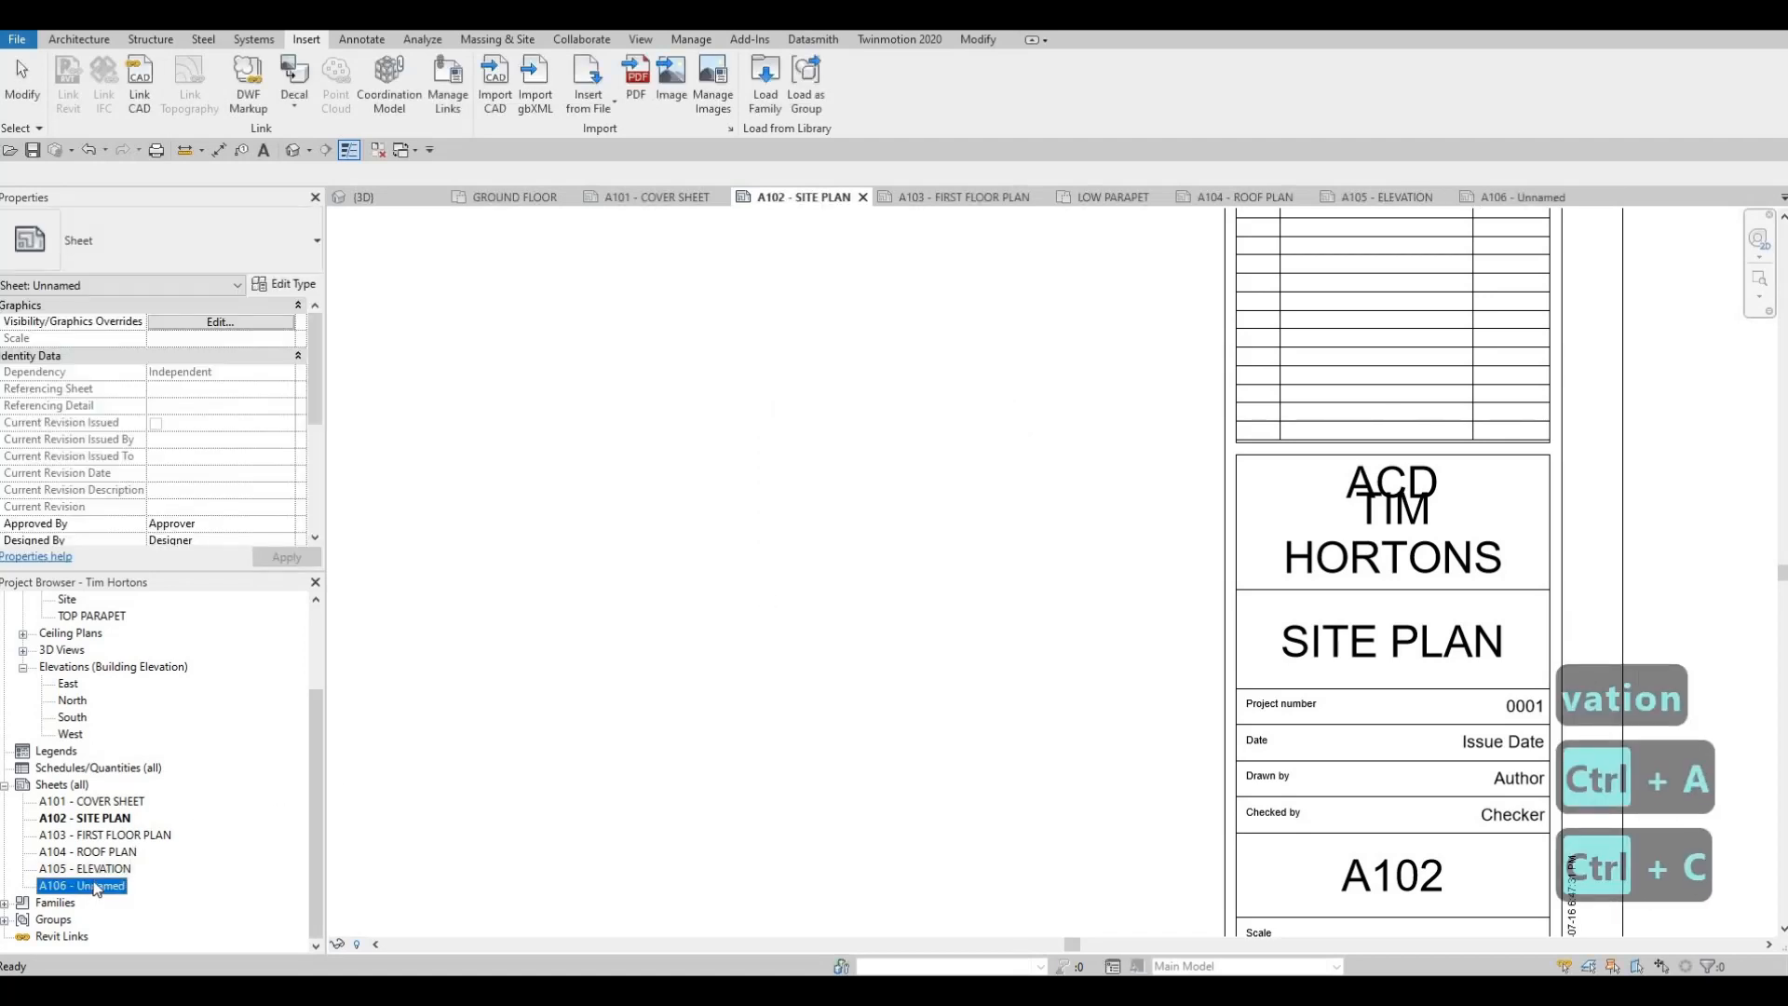
left_click_drag(856, 500, 735, 582)
key("ctrl+v")
scroll(820, 617, "down", 4)
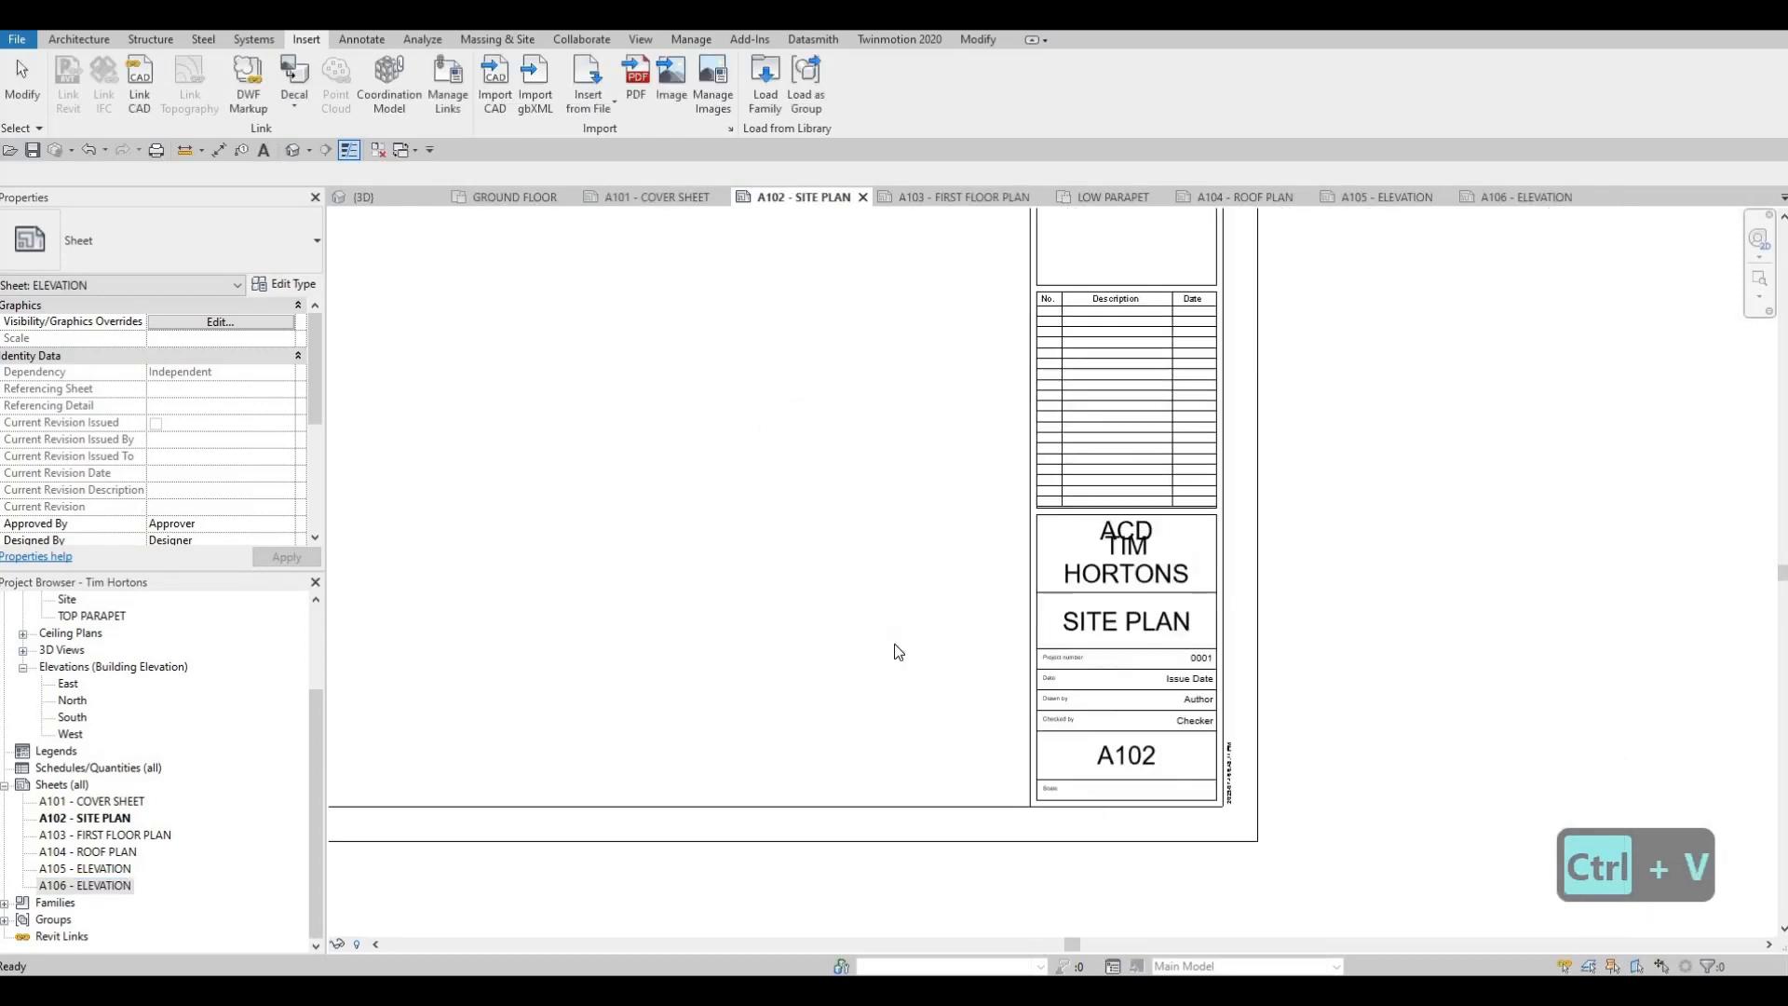
key("Escape")
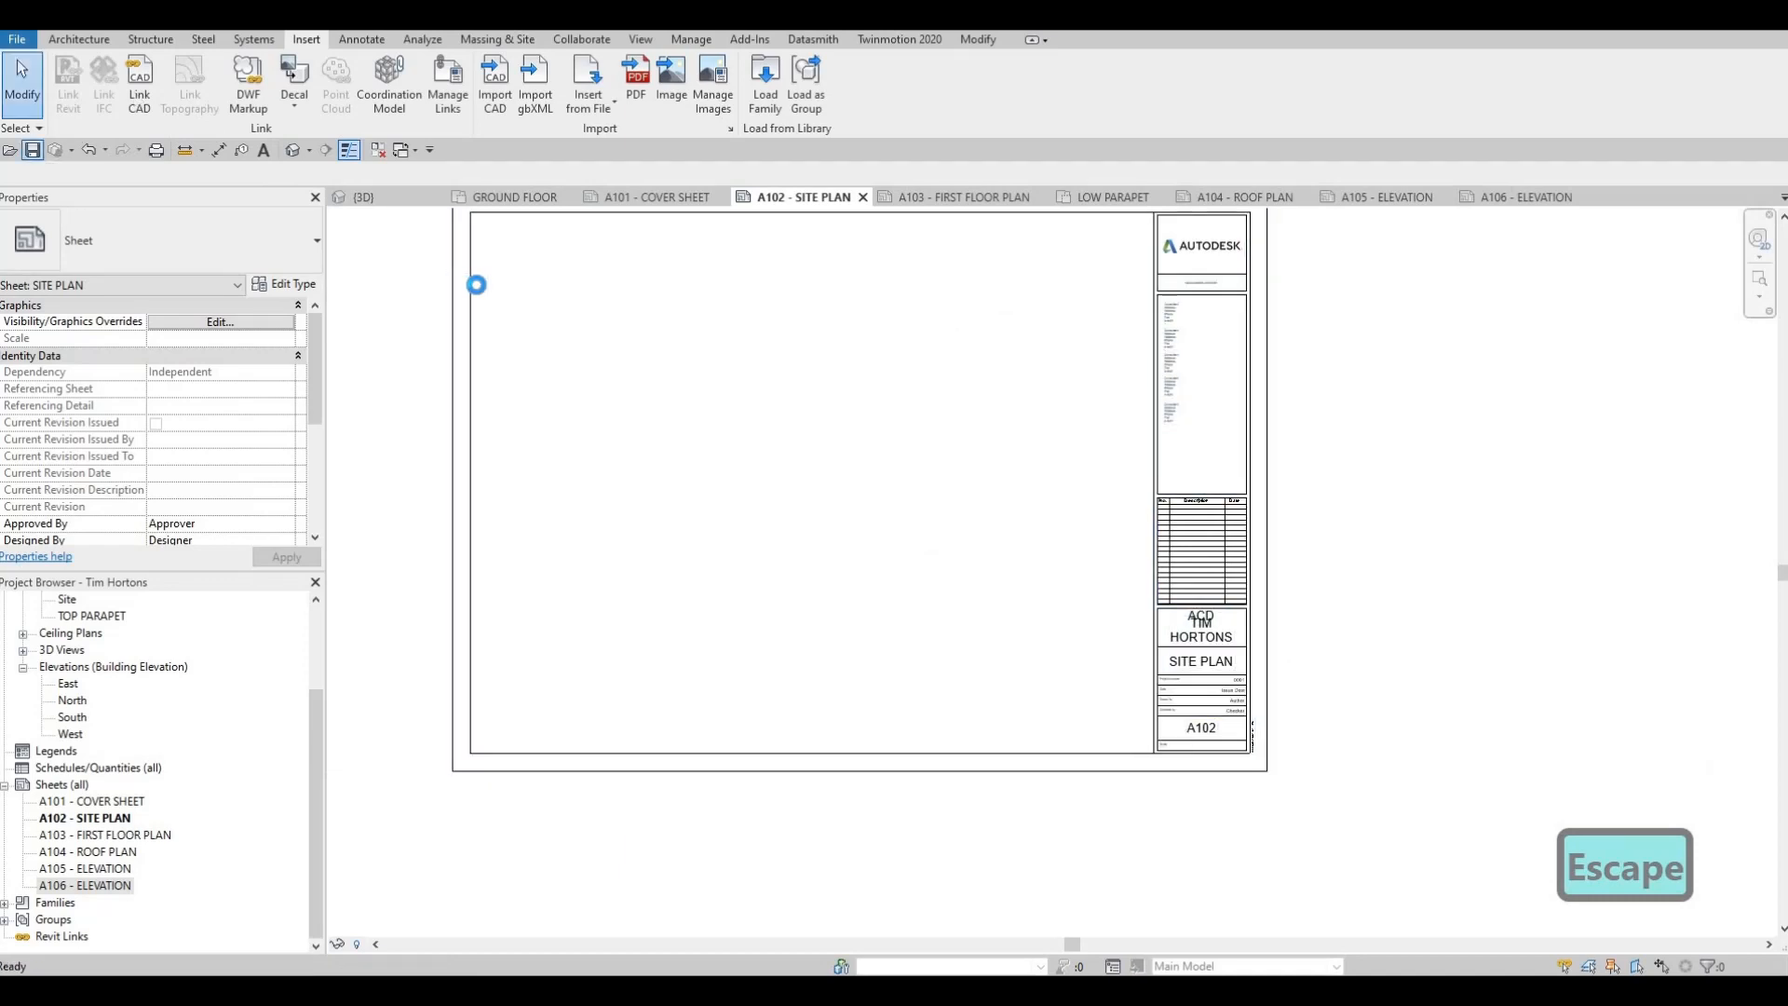
Place a perspective camera in the ground floor plan at the front site entrance, aiming diagonally across the building towards the rear parking
left_click(676, 198)
scroll(177, 768, "up", 1)
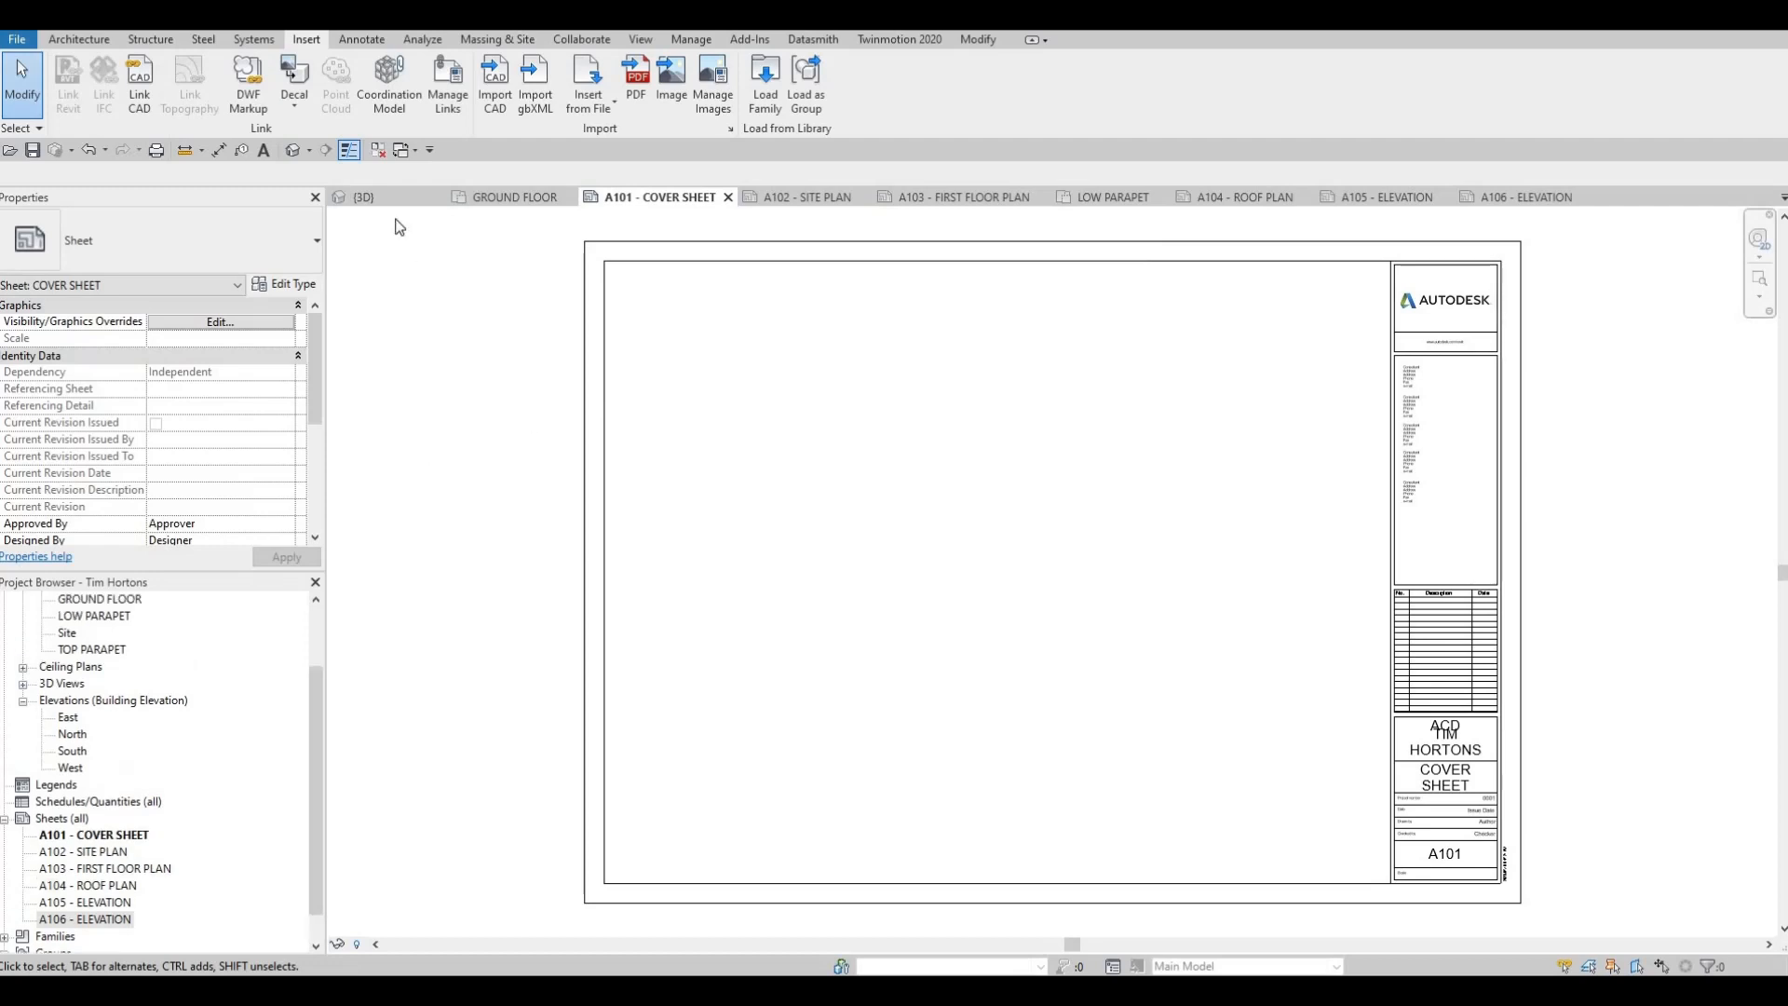
left_click(505, 195)
scroll(962, 450, "down", 5)
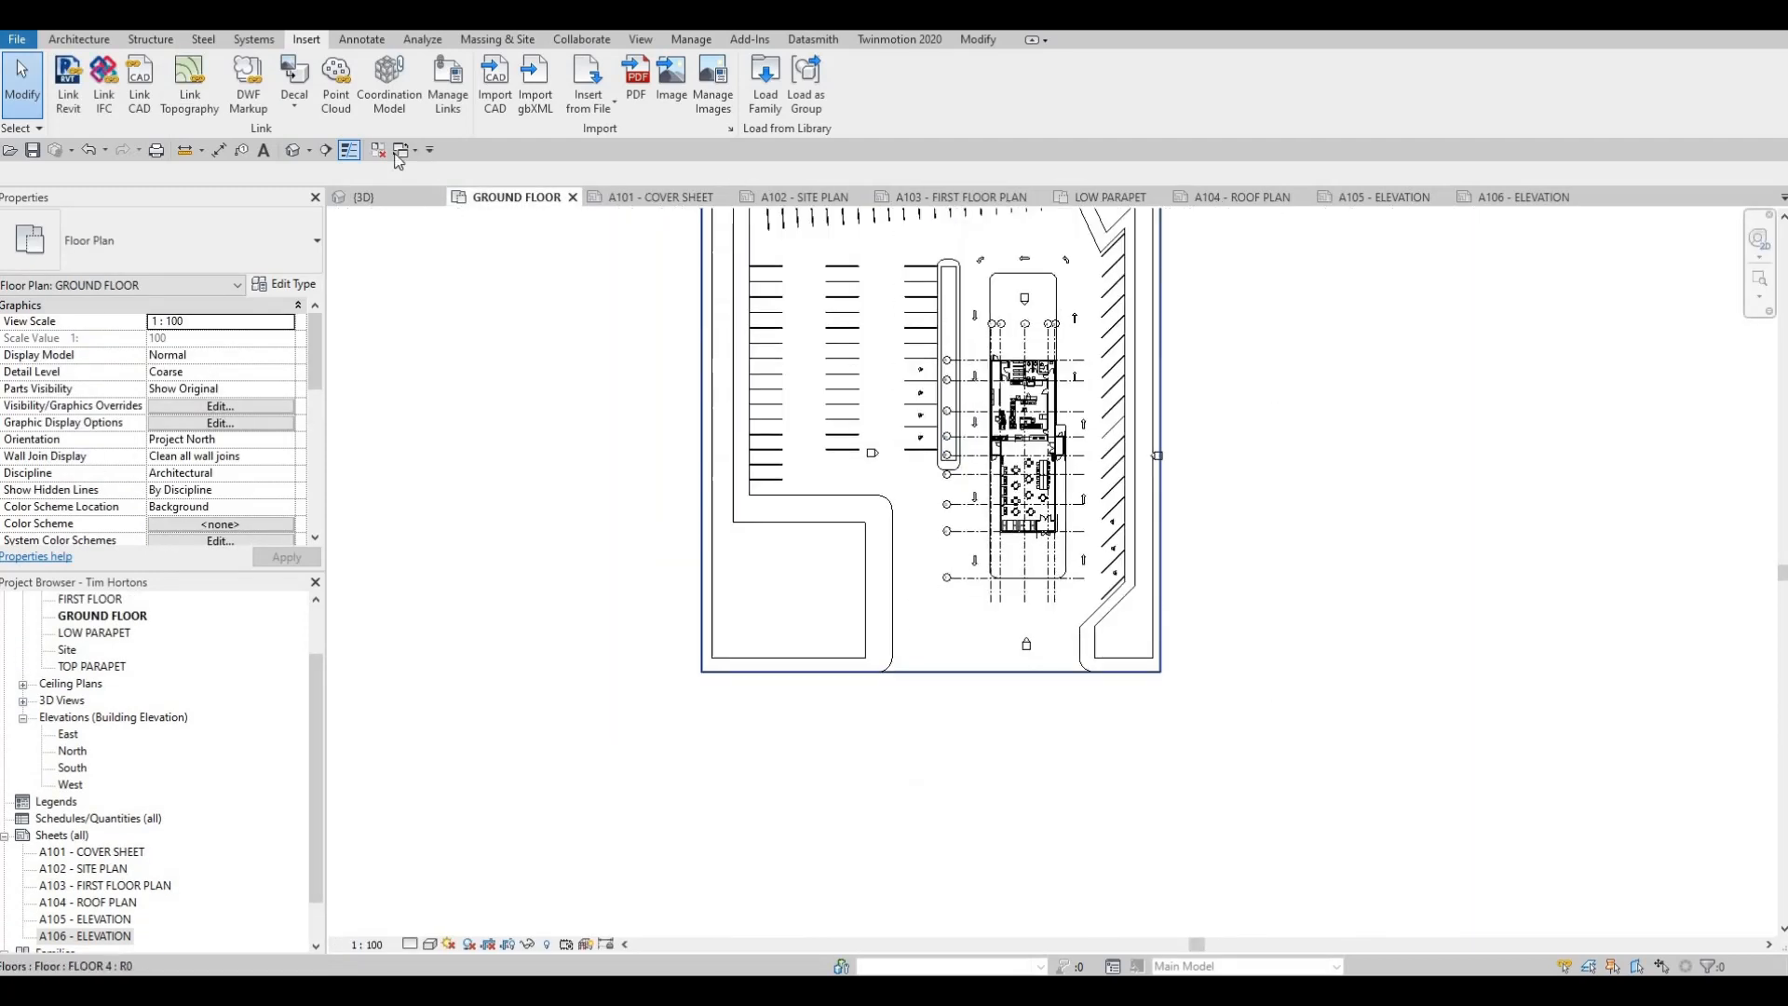
left_click(309, 150)
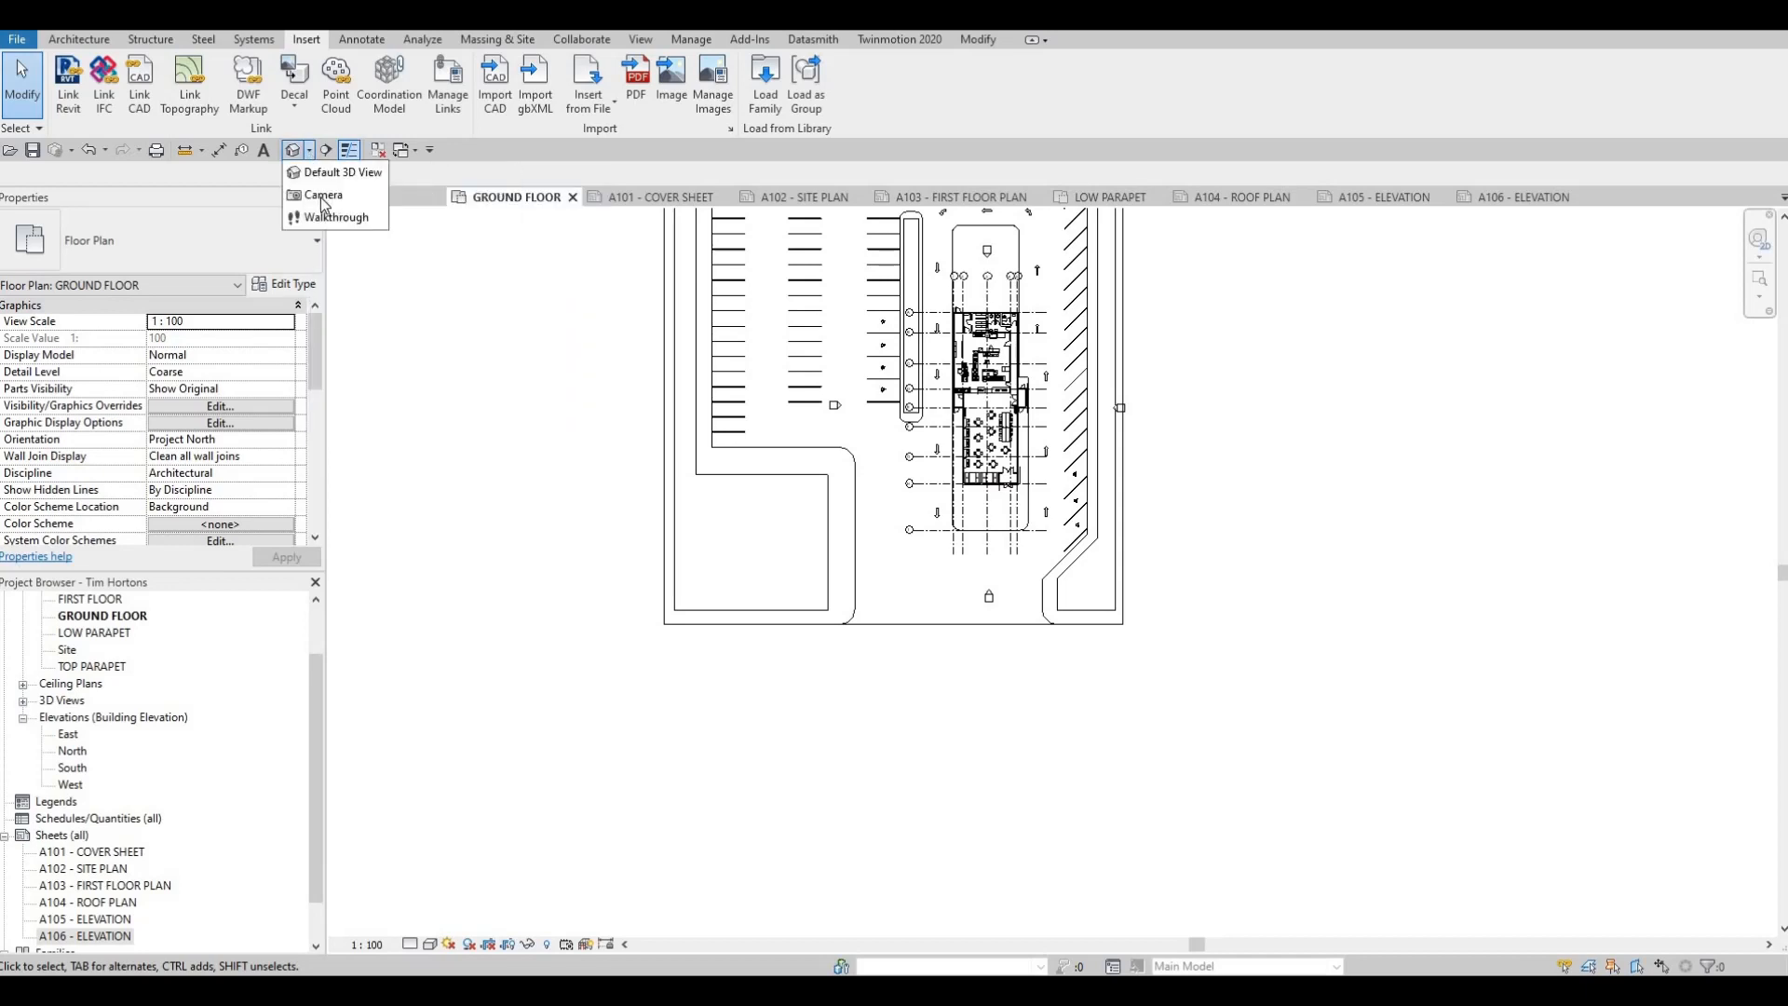
left_click(323, 195)
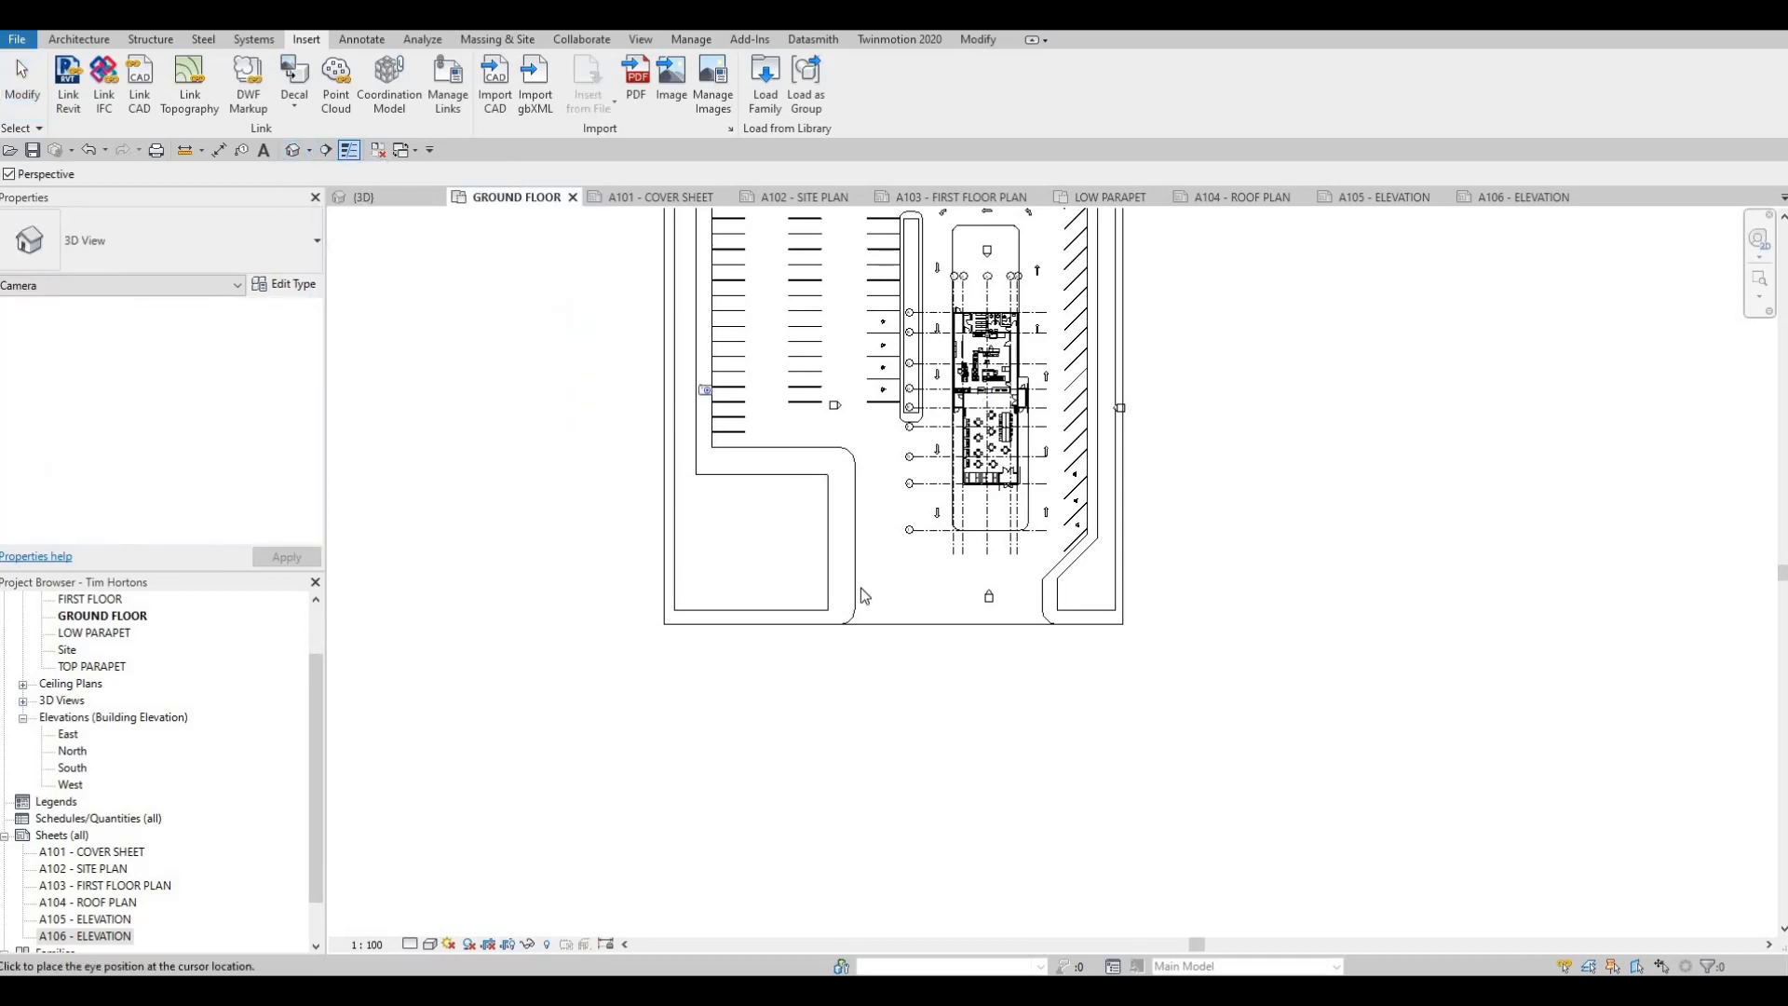
left_click(874, 584)
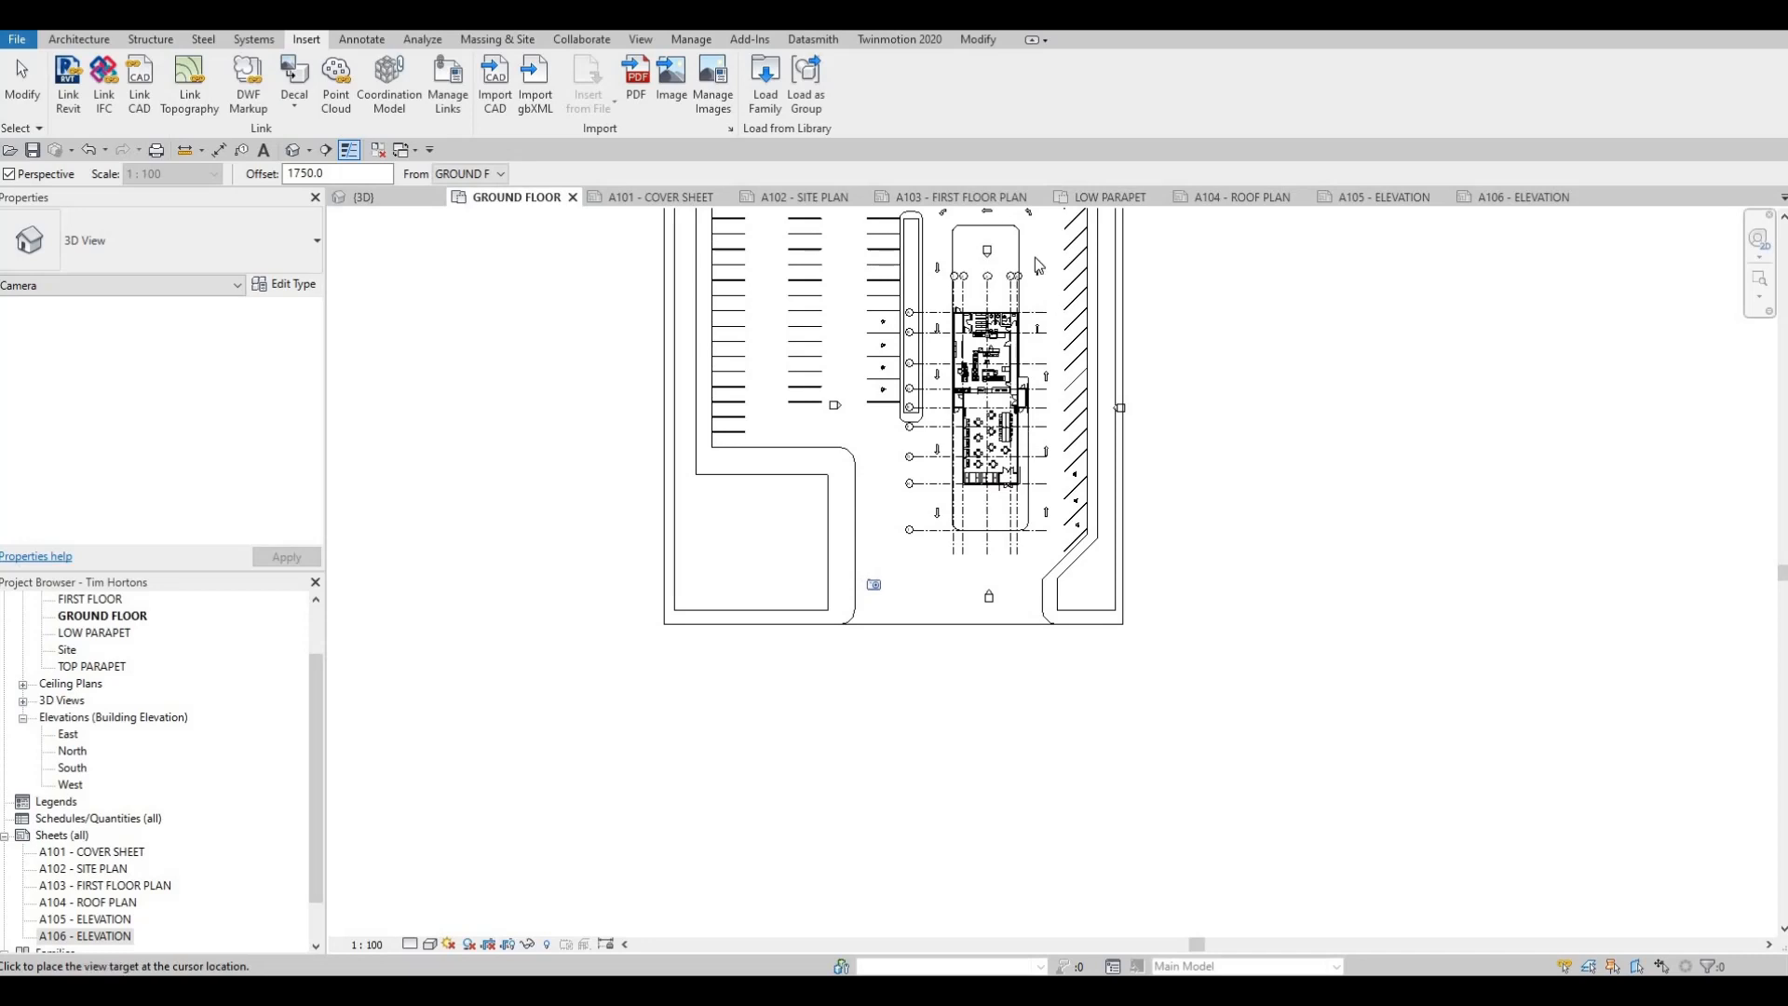
middle_click_drag(973, 405, 907, 535)
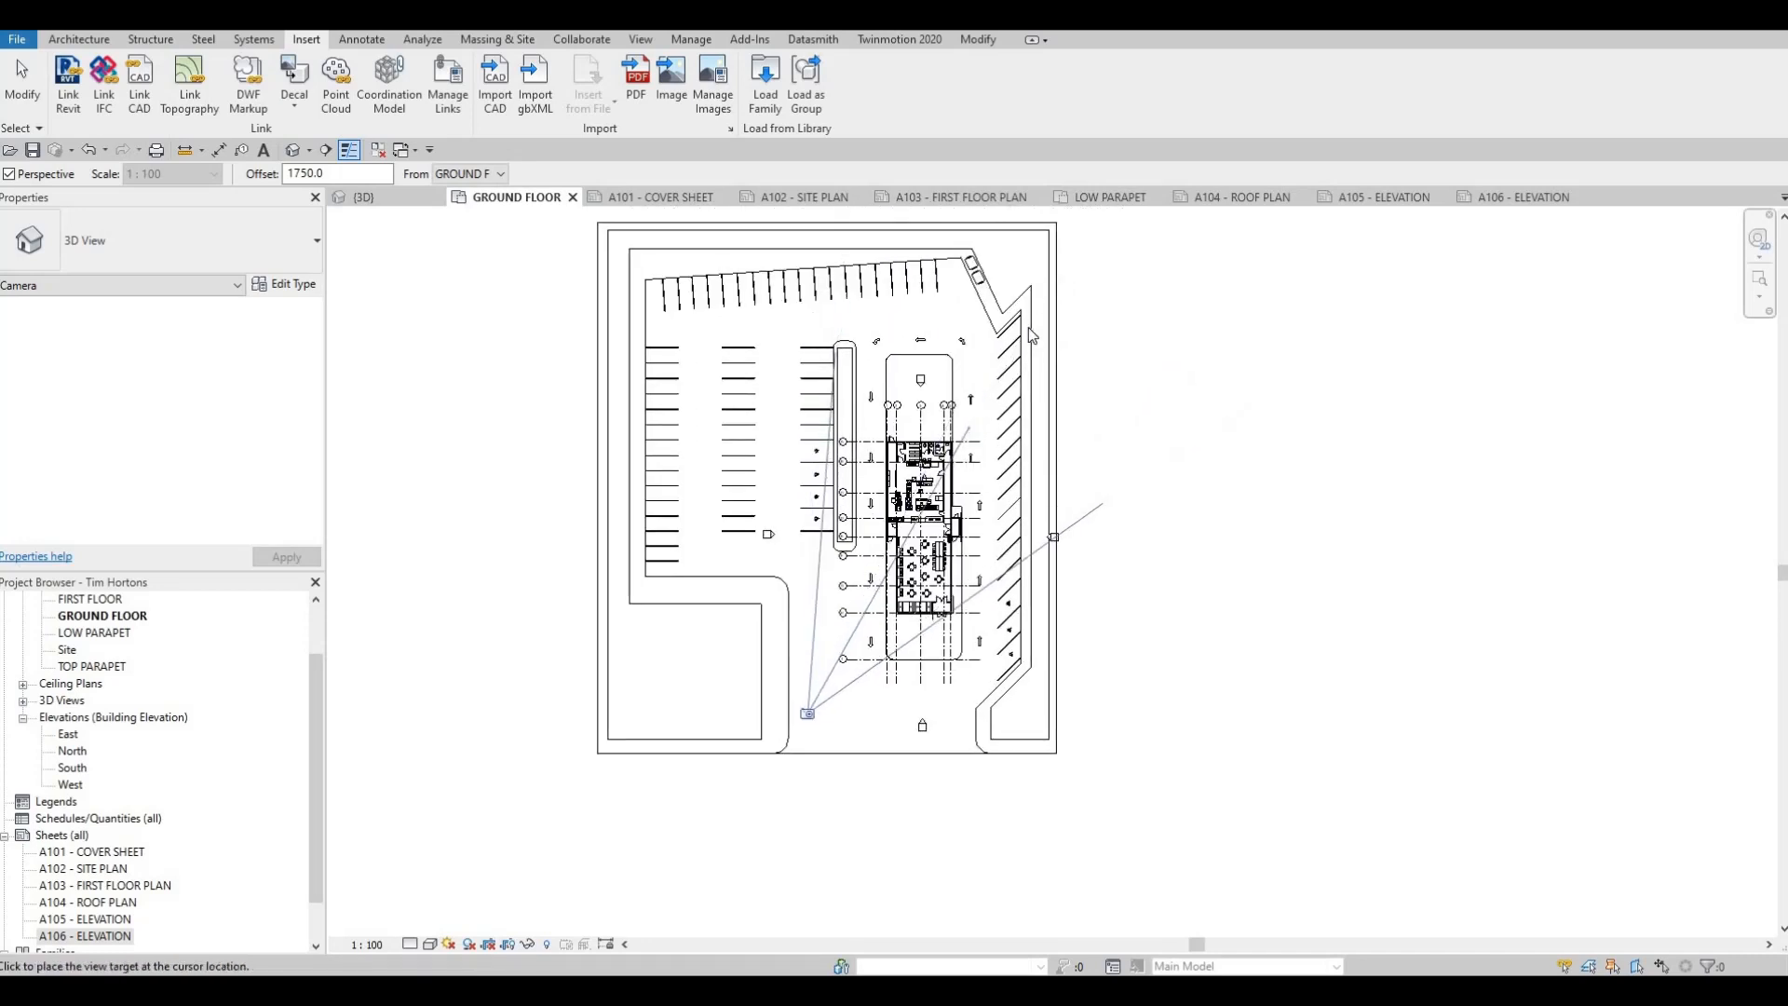
left_click(1030, 334)
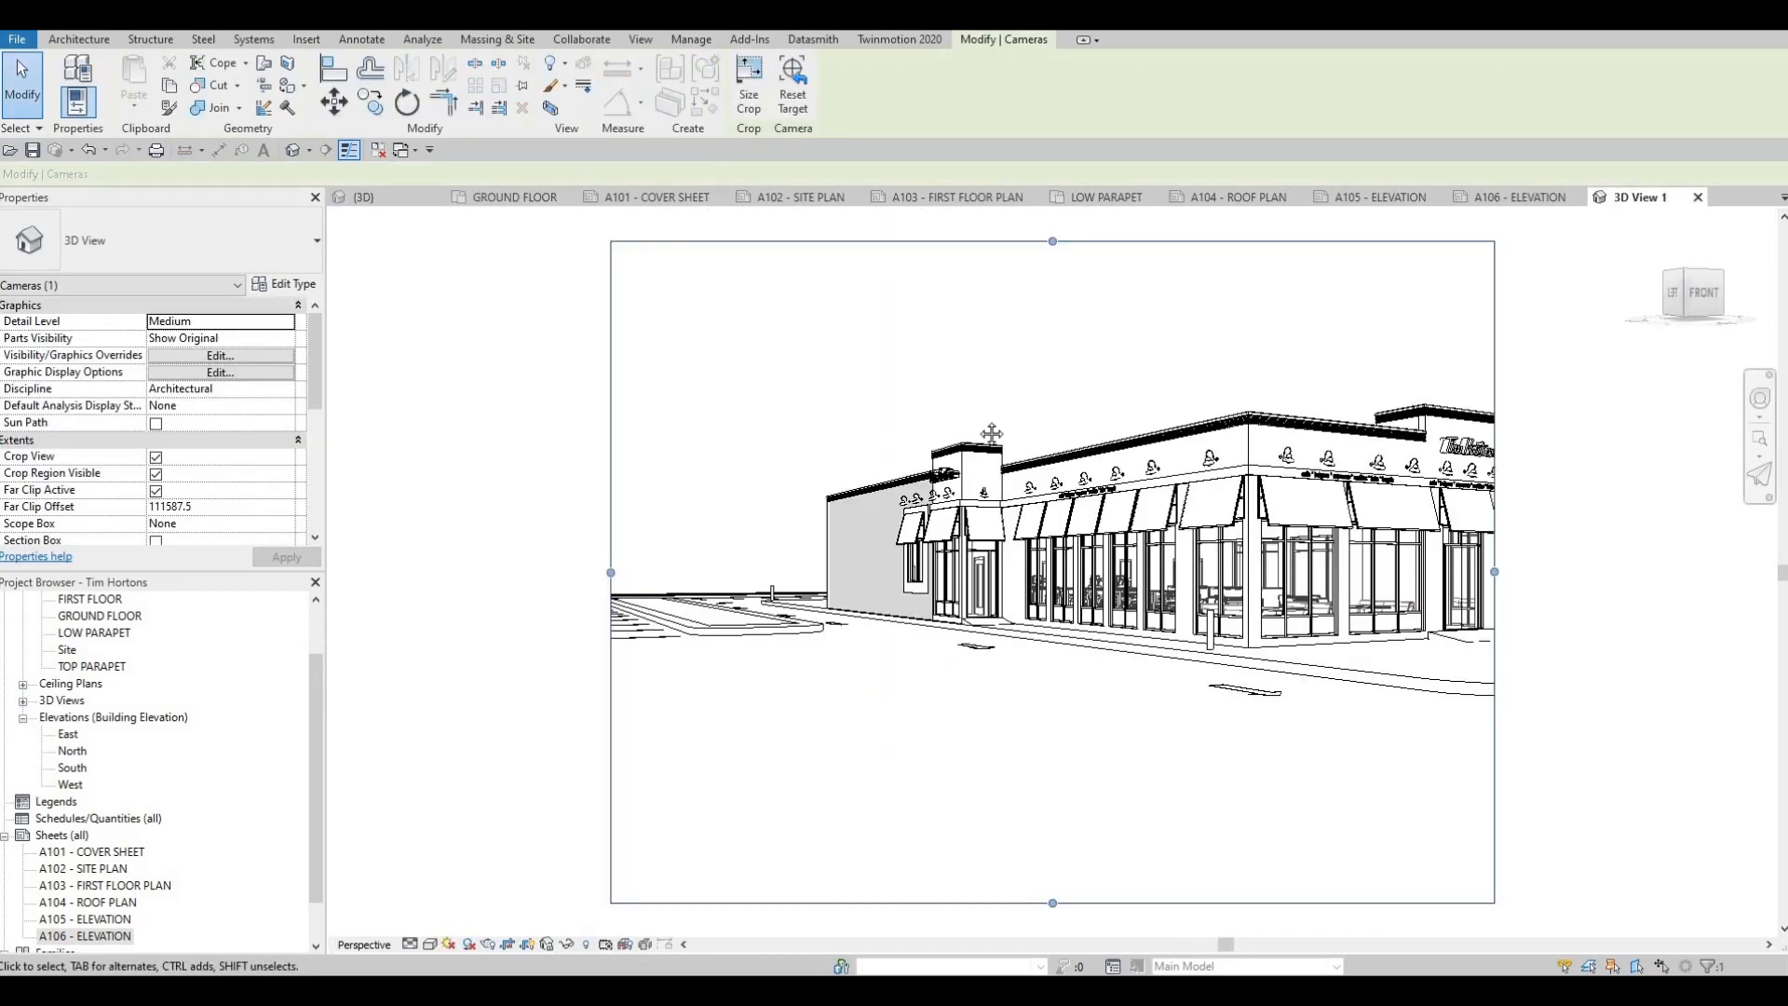
Widen the camera view's crop region beyond the building's right end and turn the view towards the front entrance facade
middle_click_drag(1088, 481, 864, 473)
scroll(864, 473, "down", 1)
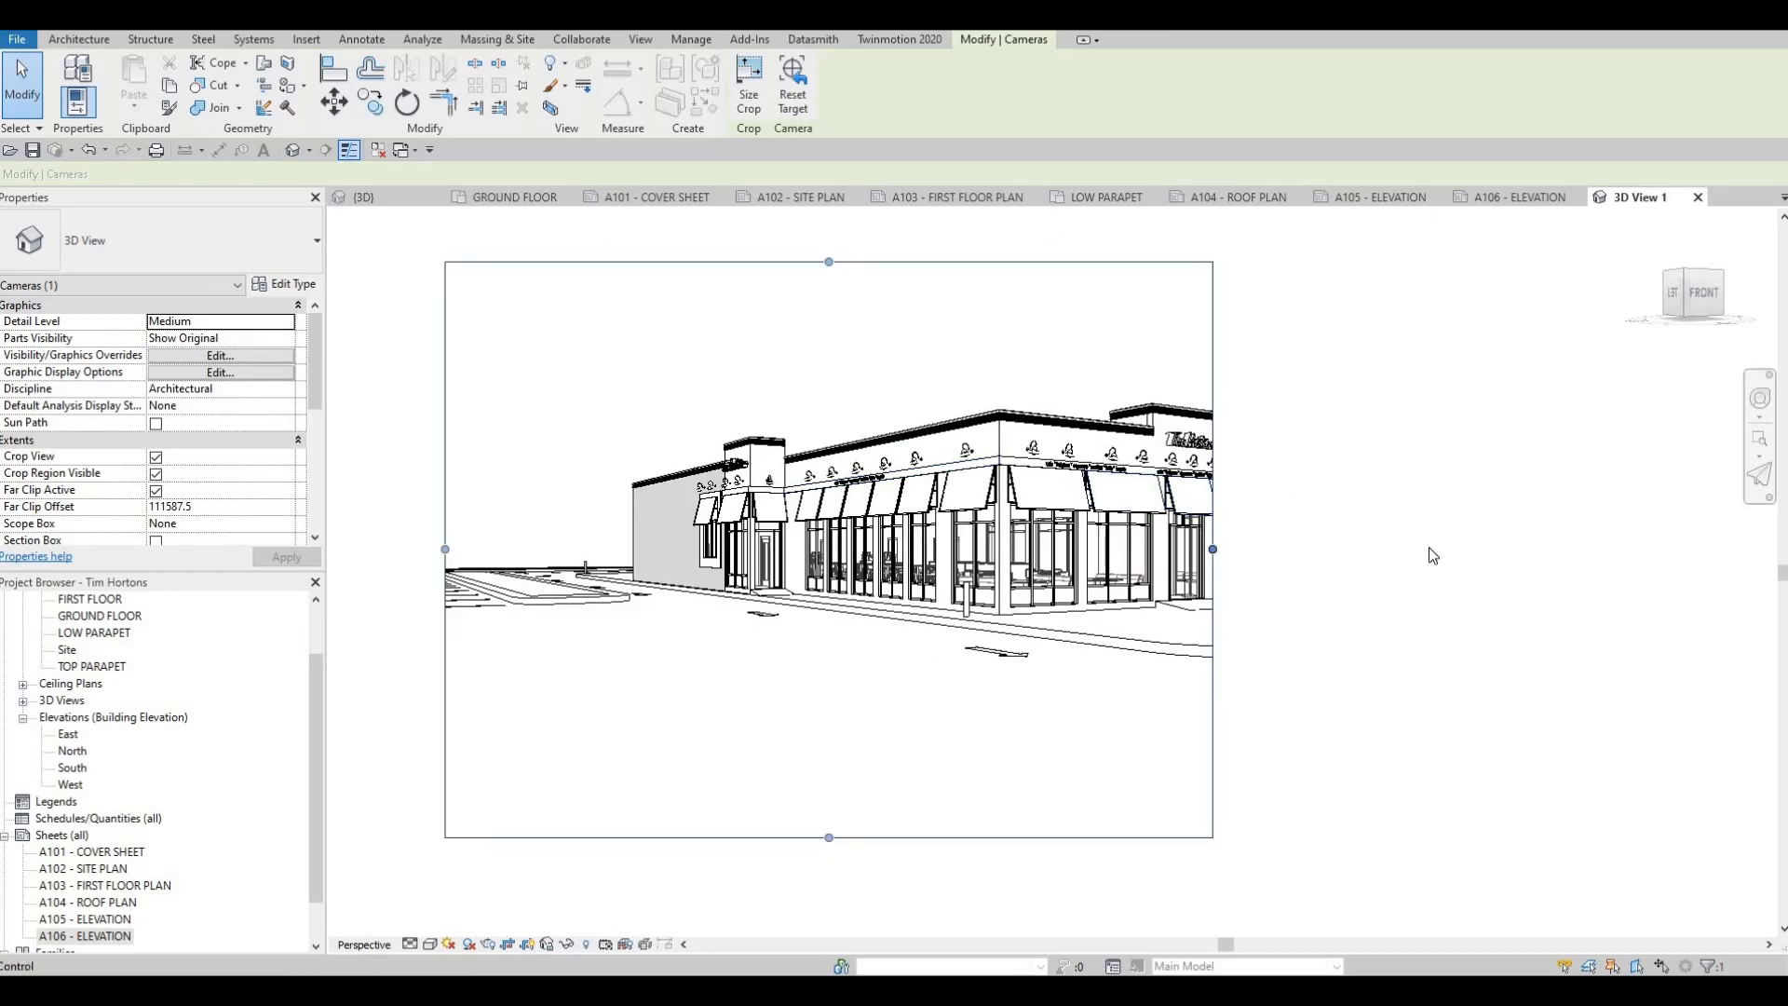
left_click_drag(1212, 550, 1284, 534)
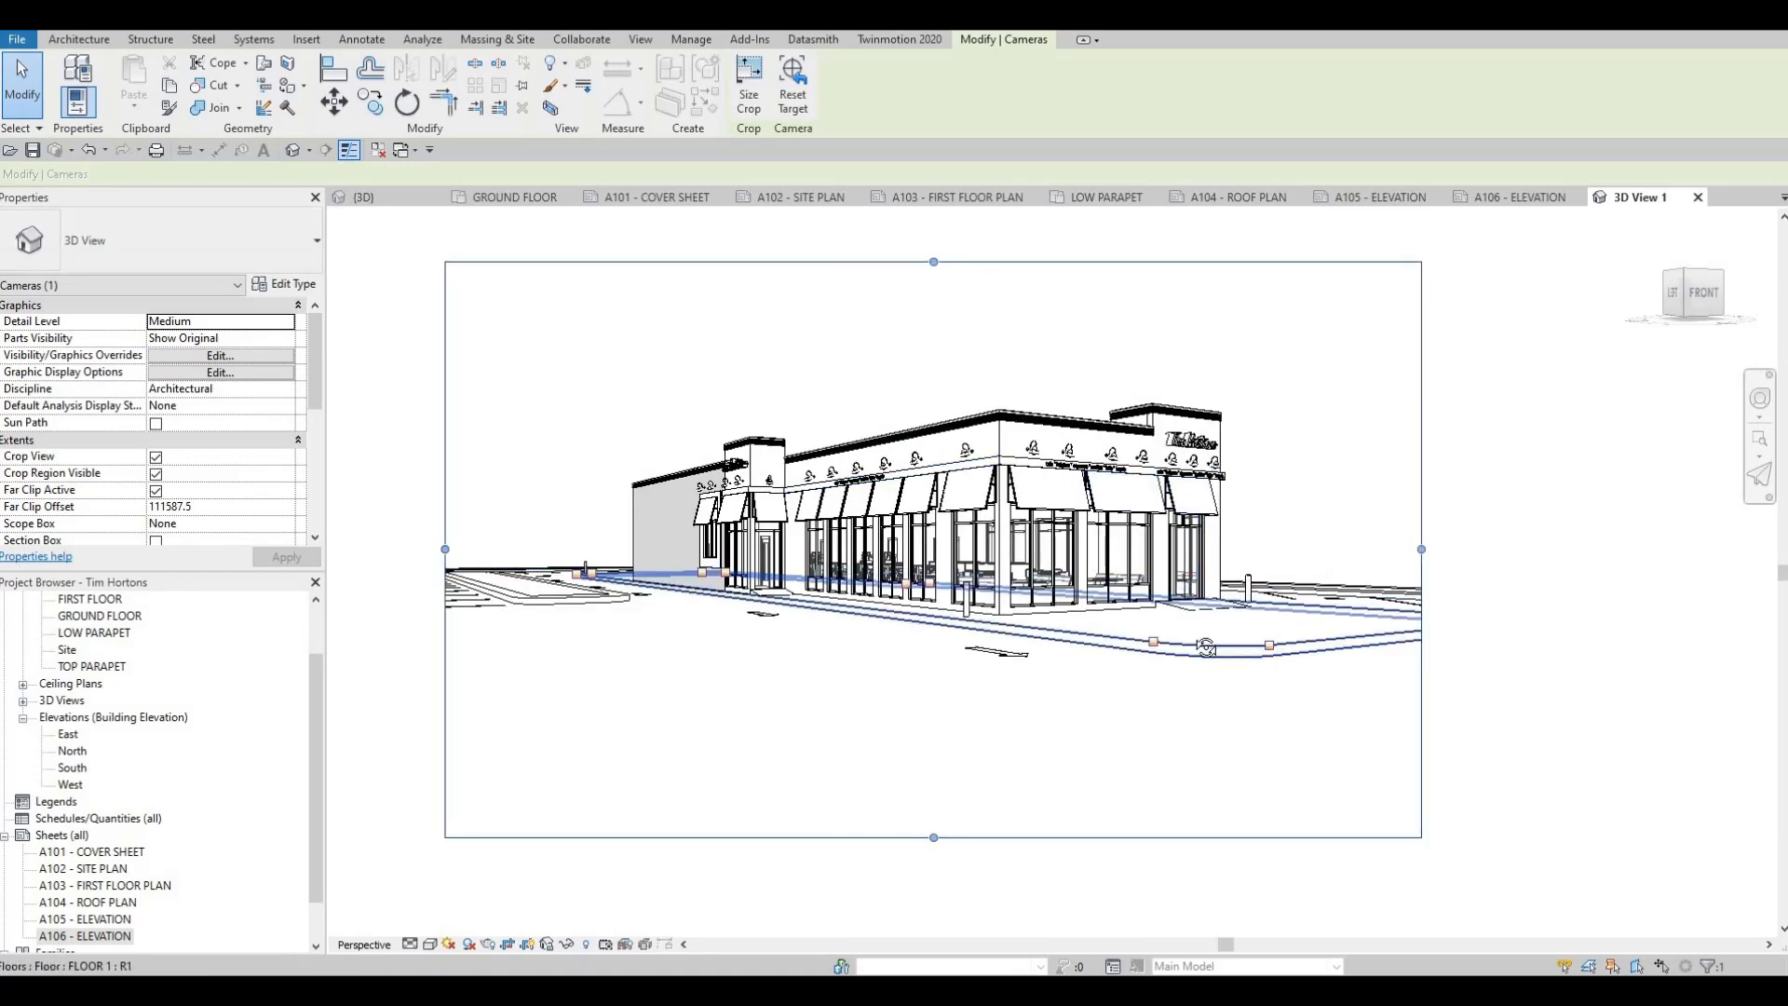
middle_click_drag(1206, 639, 1278, 620, "shift")
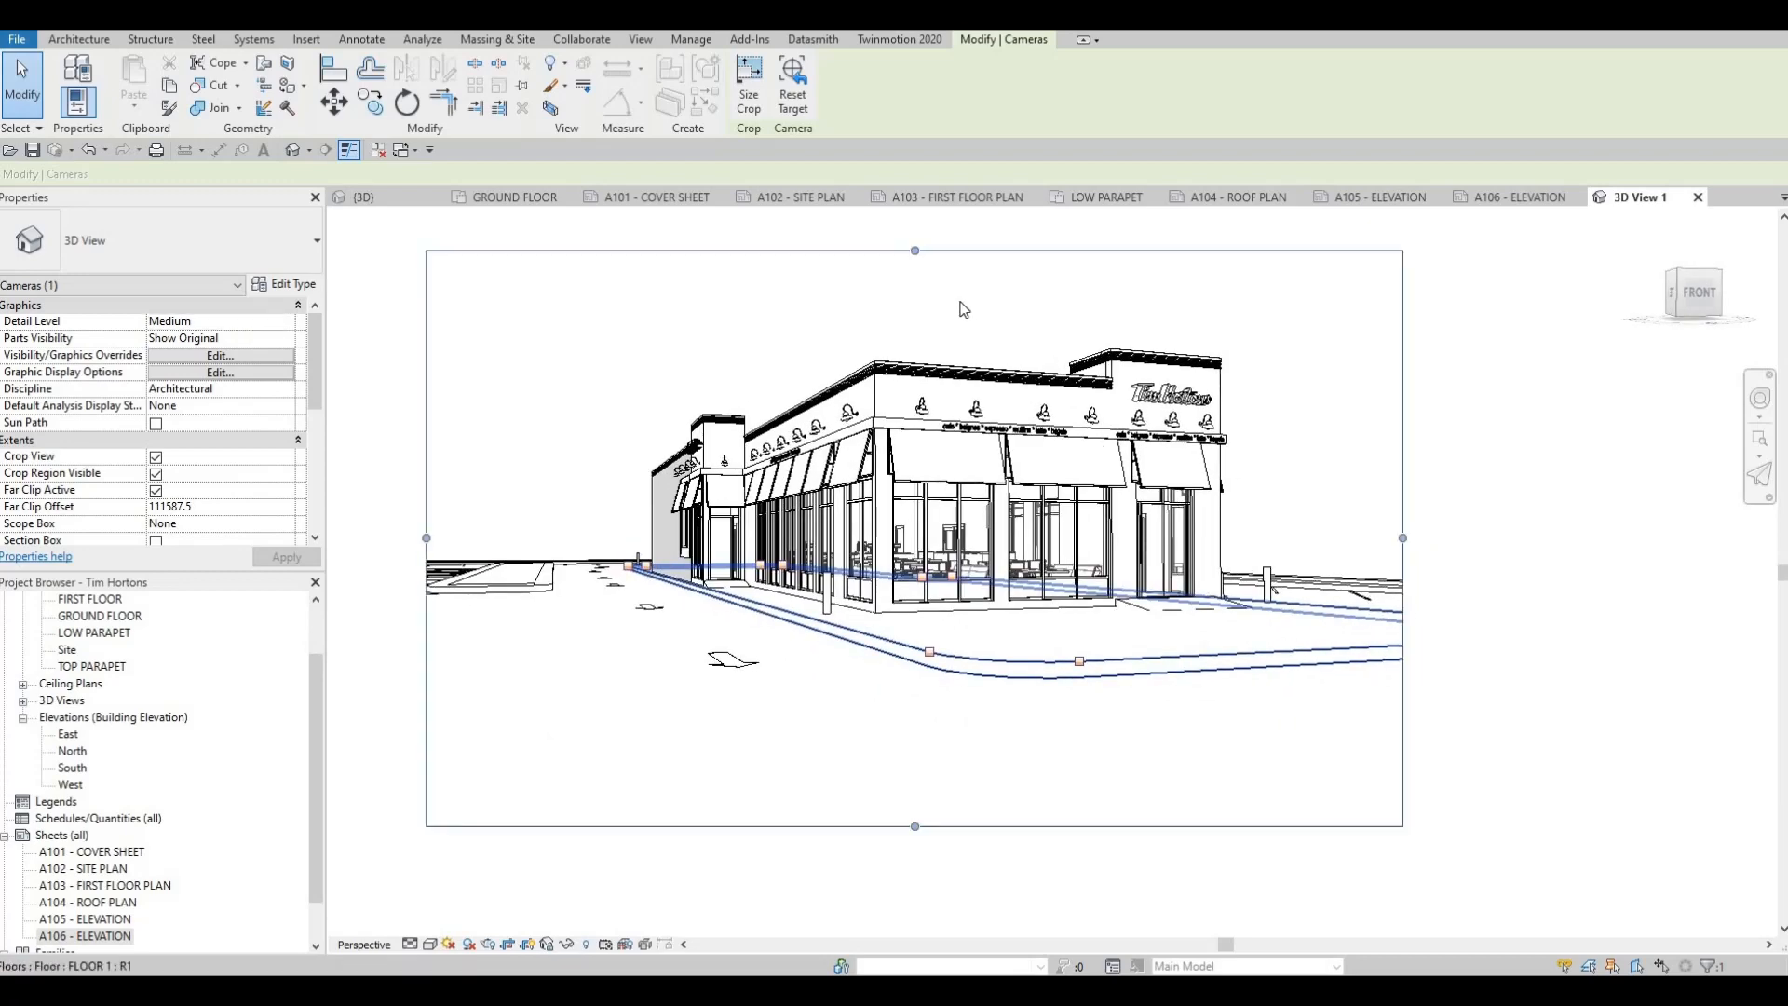
Adjust all four edges of the crop region, adding space above the building and trimming the foreground and right side
left_click_drag(917, 252, 918, 229)
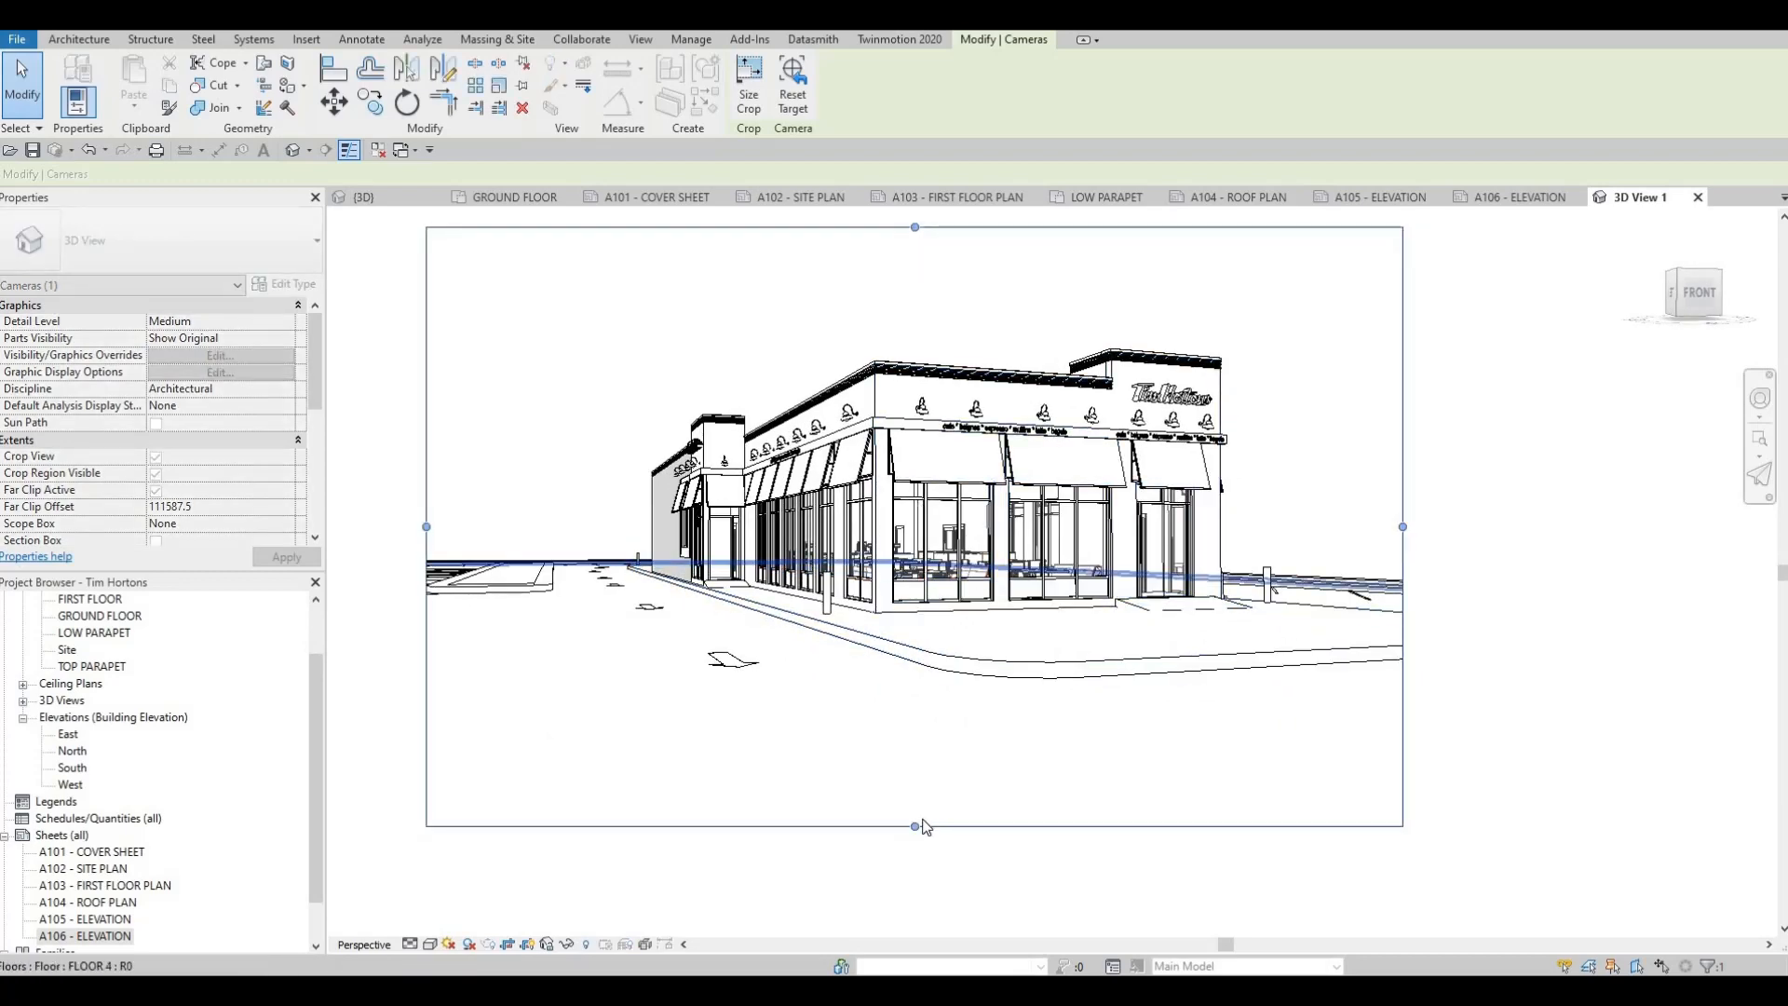
left_click_drag(916, 826, 922, 774)
middle_click_drag(421, 503, 381, 506)
left_click_drag(386, 502, 445, 502)
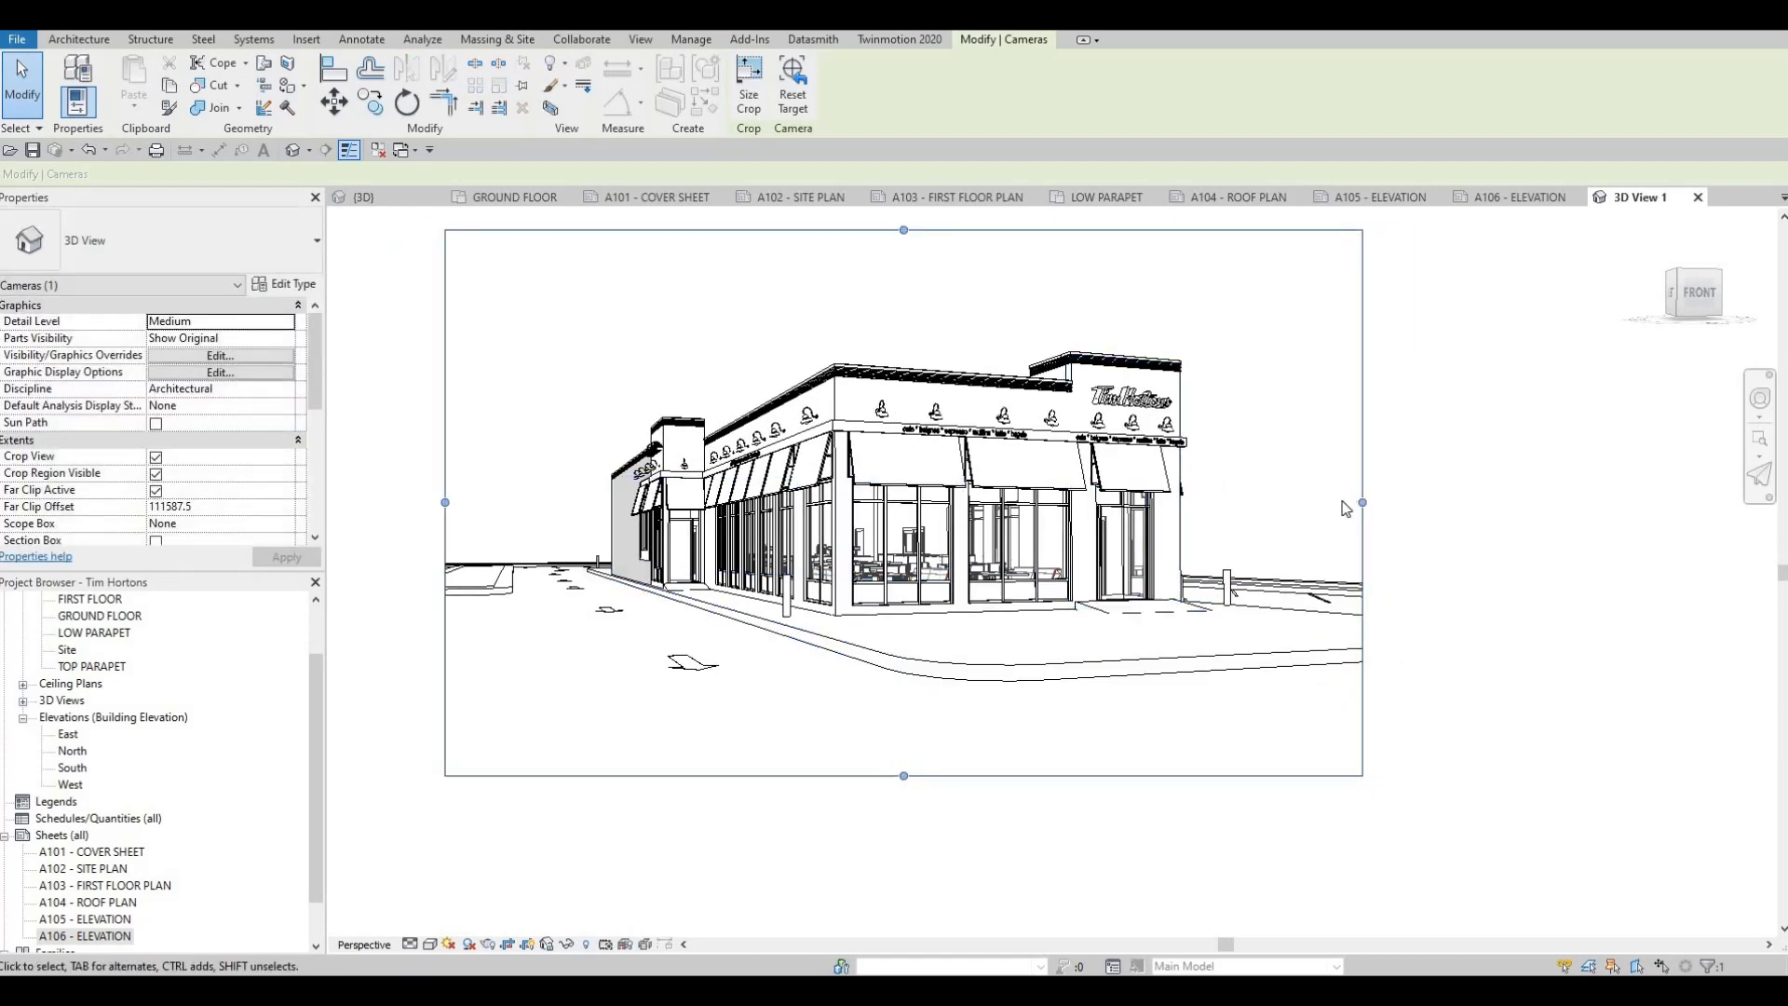
left_click_drag(1361, 502, 1336, 502)
middle_click_drag(1101, 484, 1090, 462)
Set the camera view's detail level to Fine
scroll(1089, 462, "down", 1)
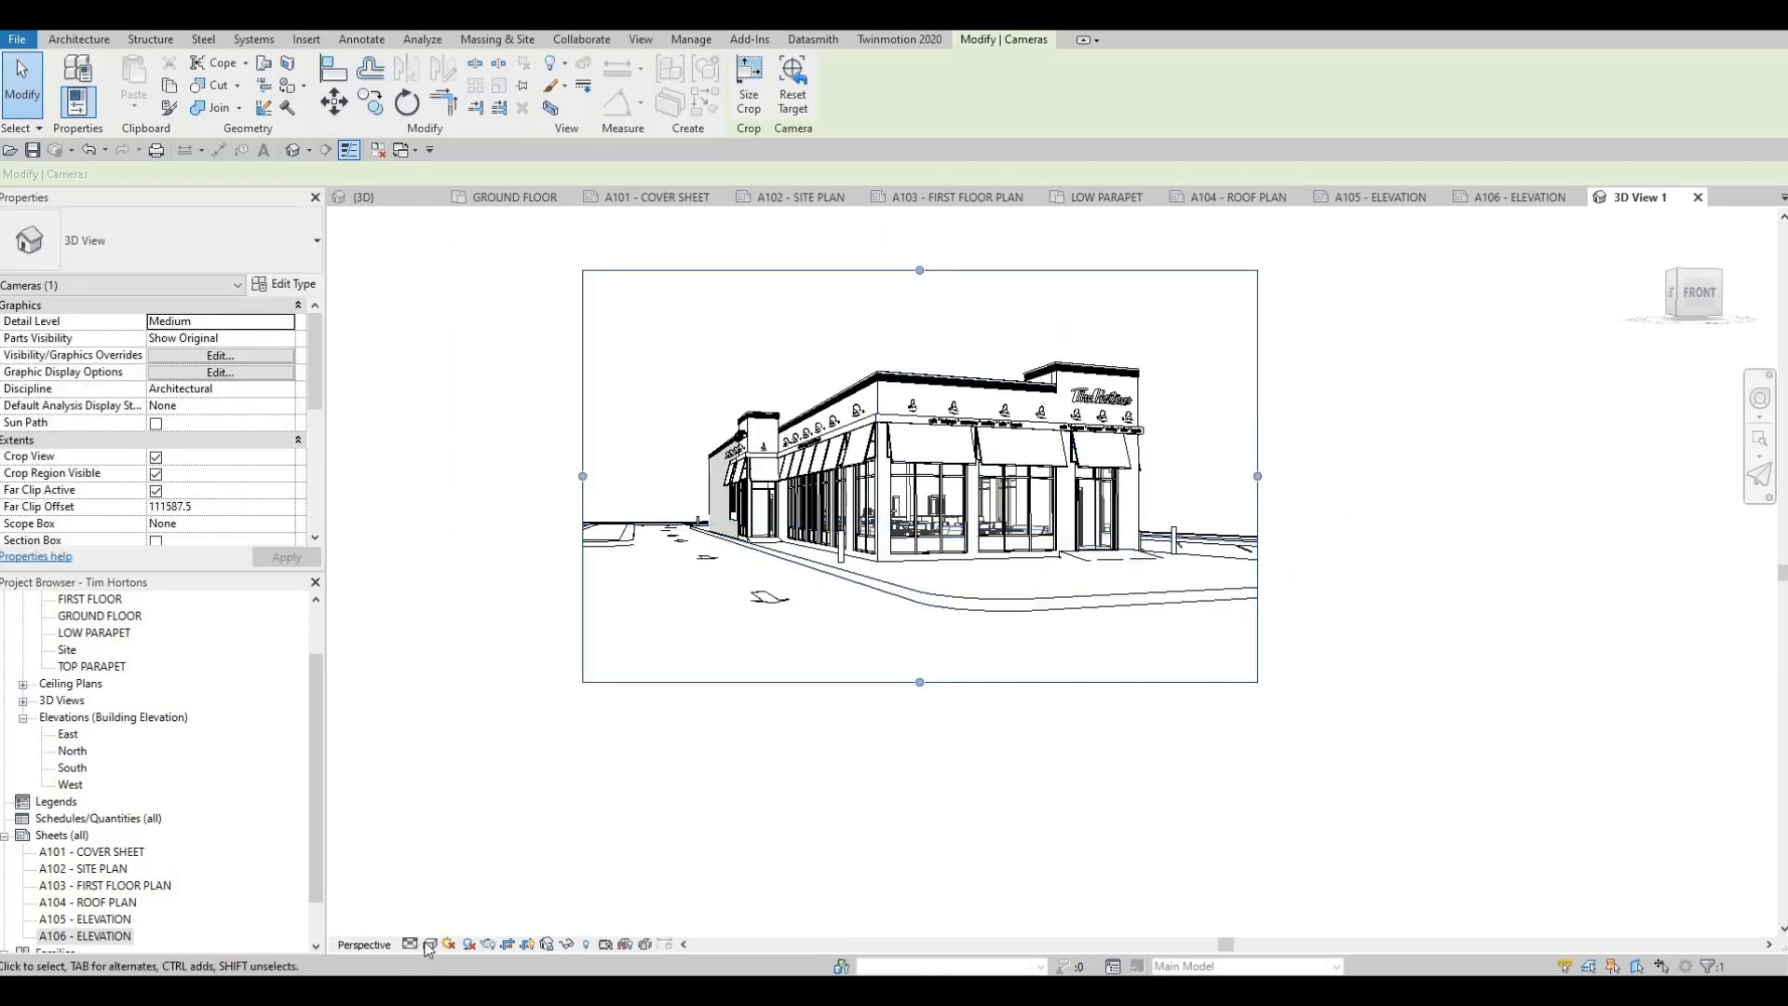
left_click(426, 945)
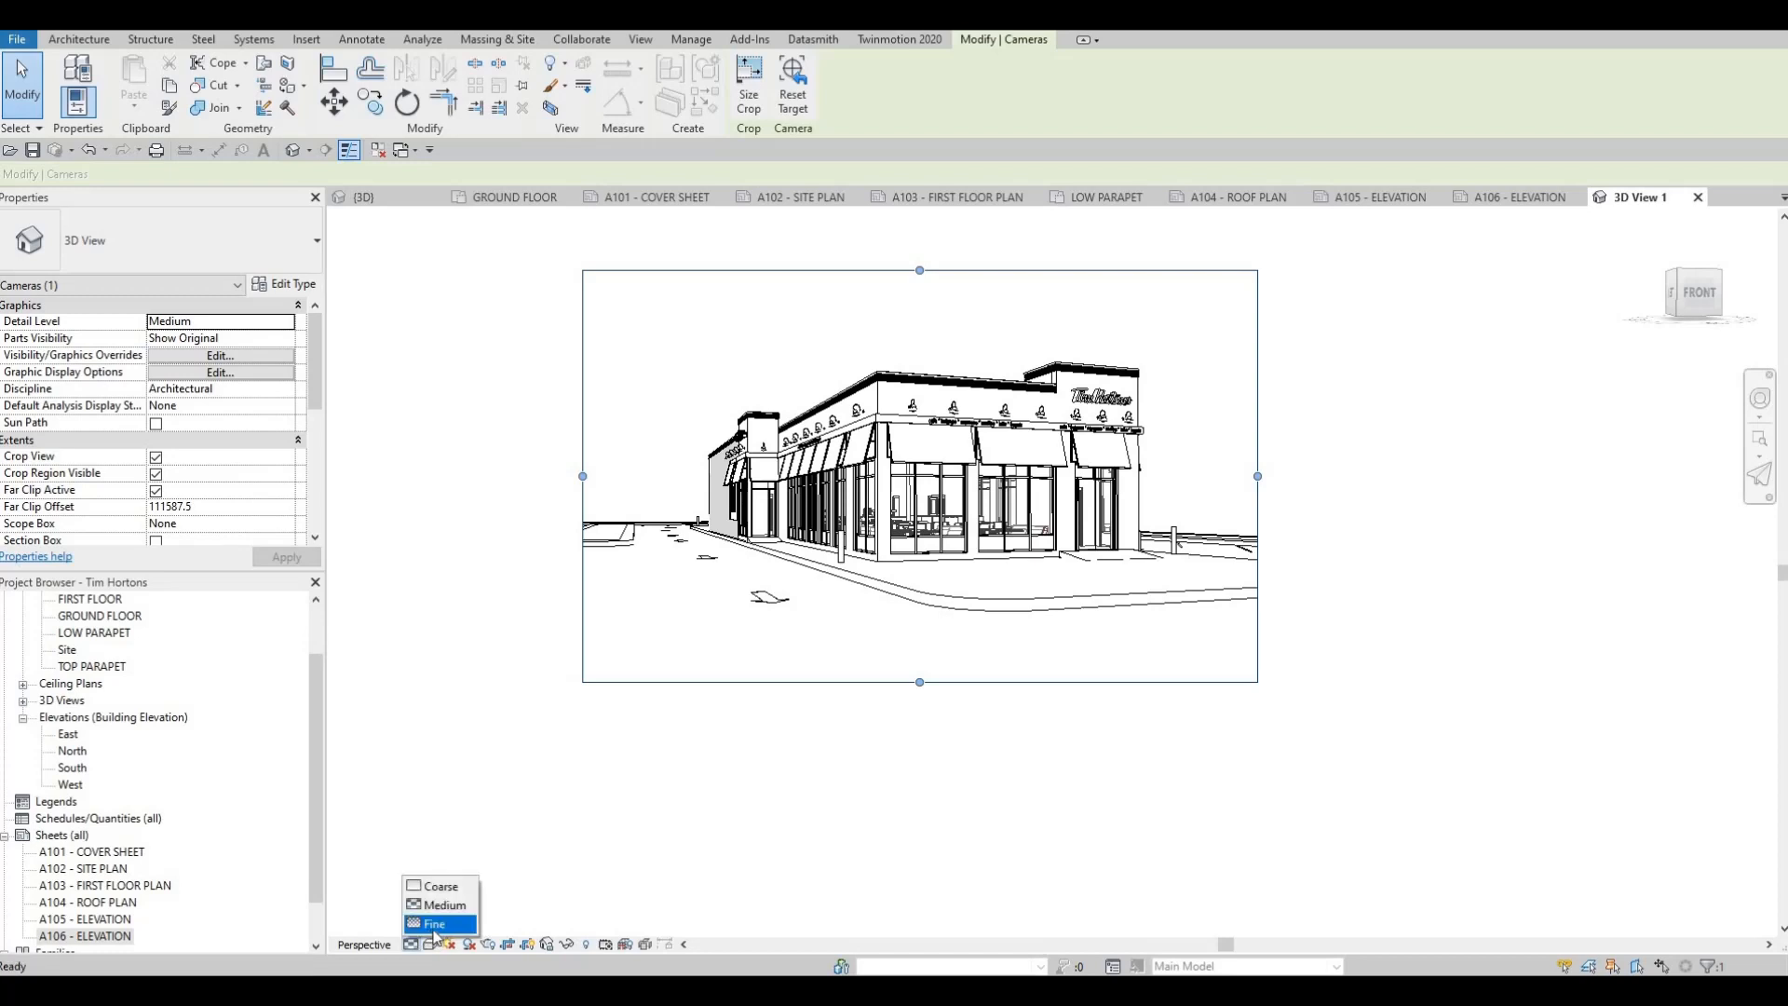
left_click(447, 922)
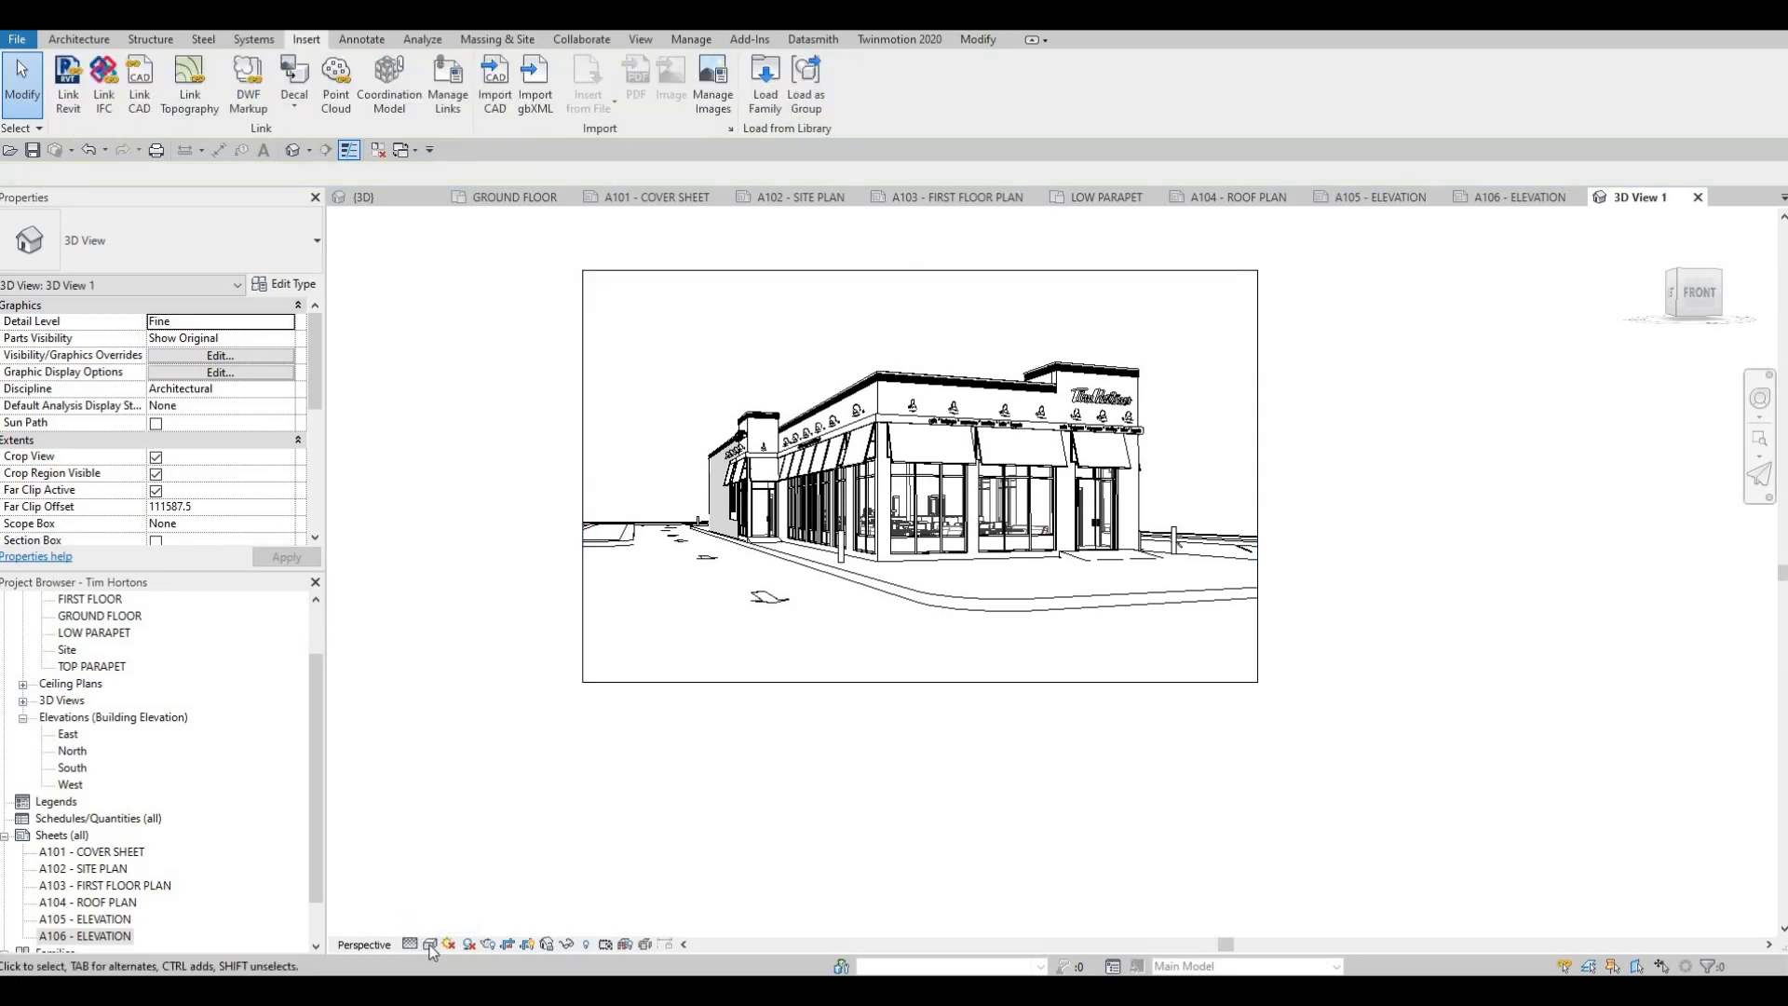
Preview the camera view in the Realistic visual style and return it to Hidden Line
left_click(430, 944)
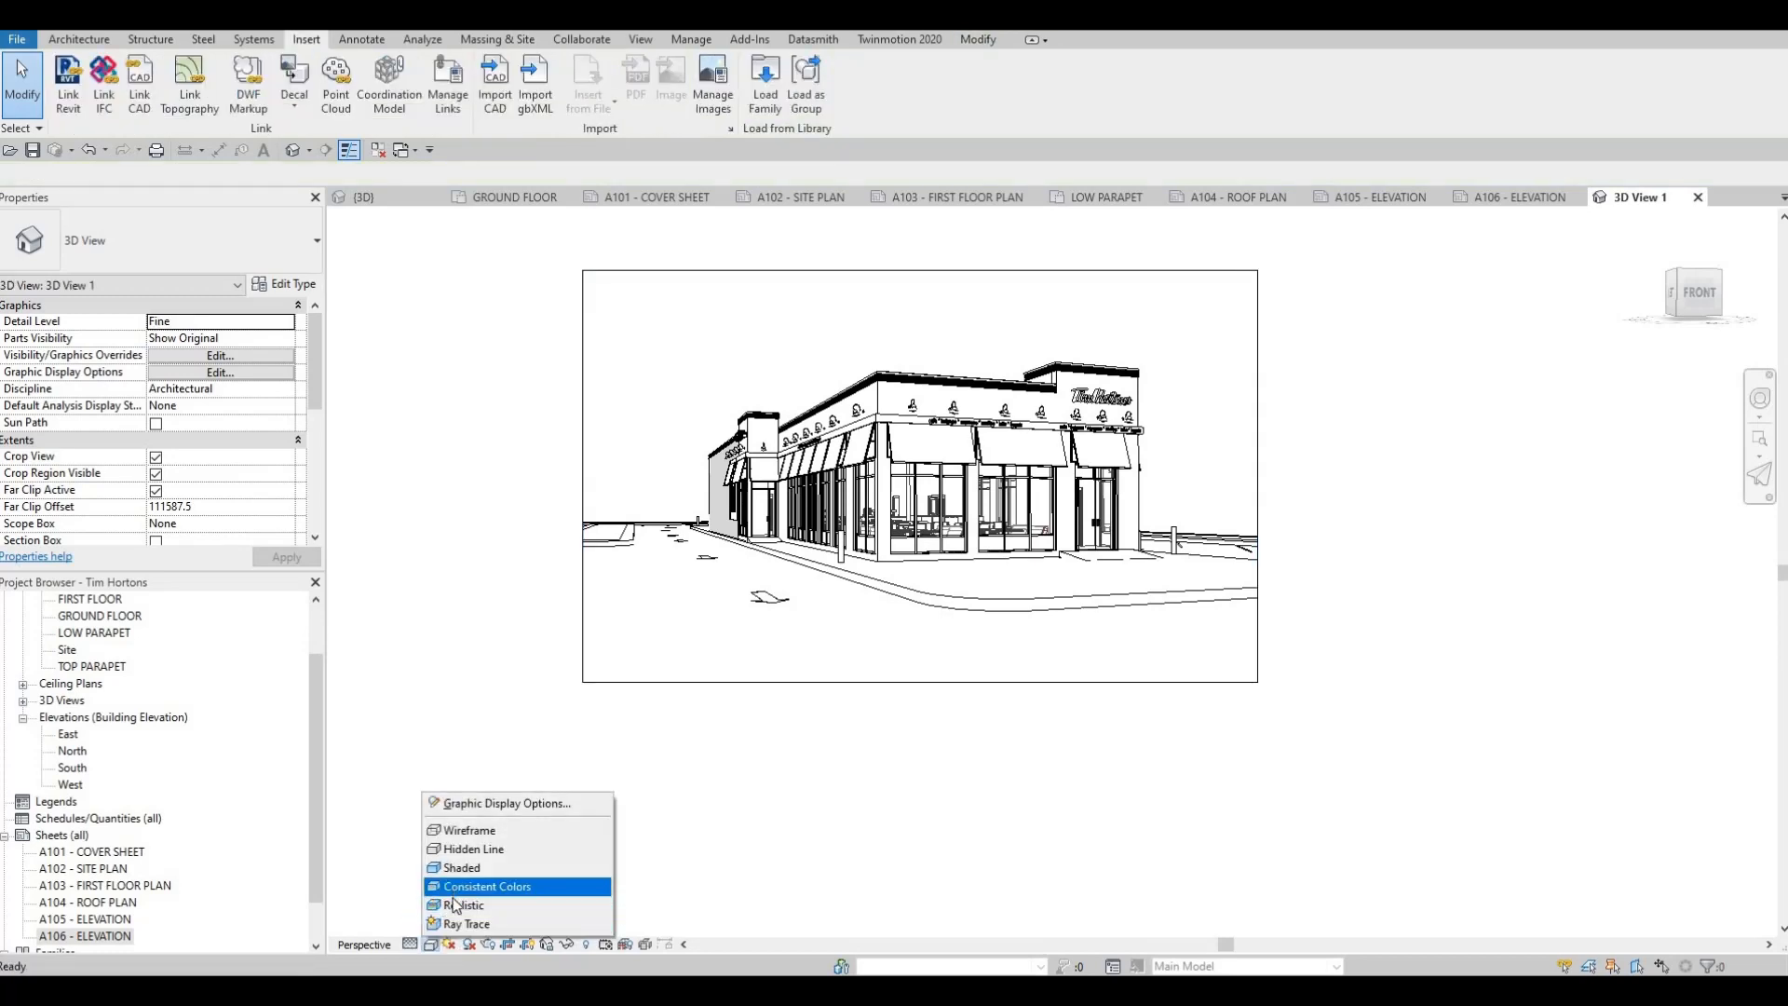
left_click(456, 903)
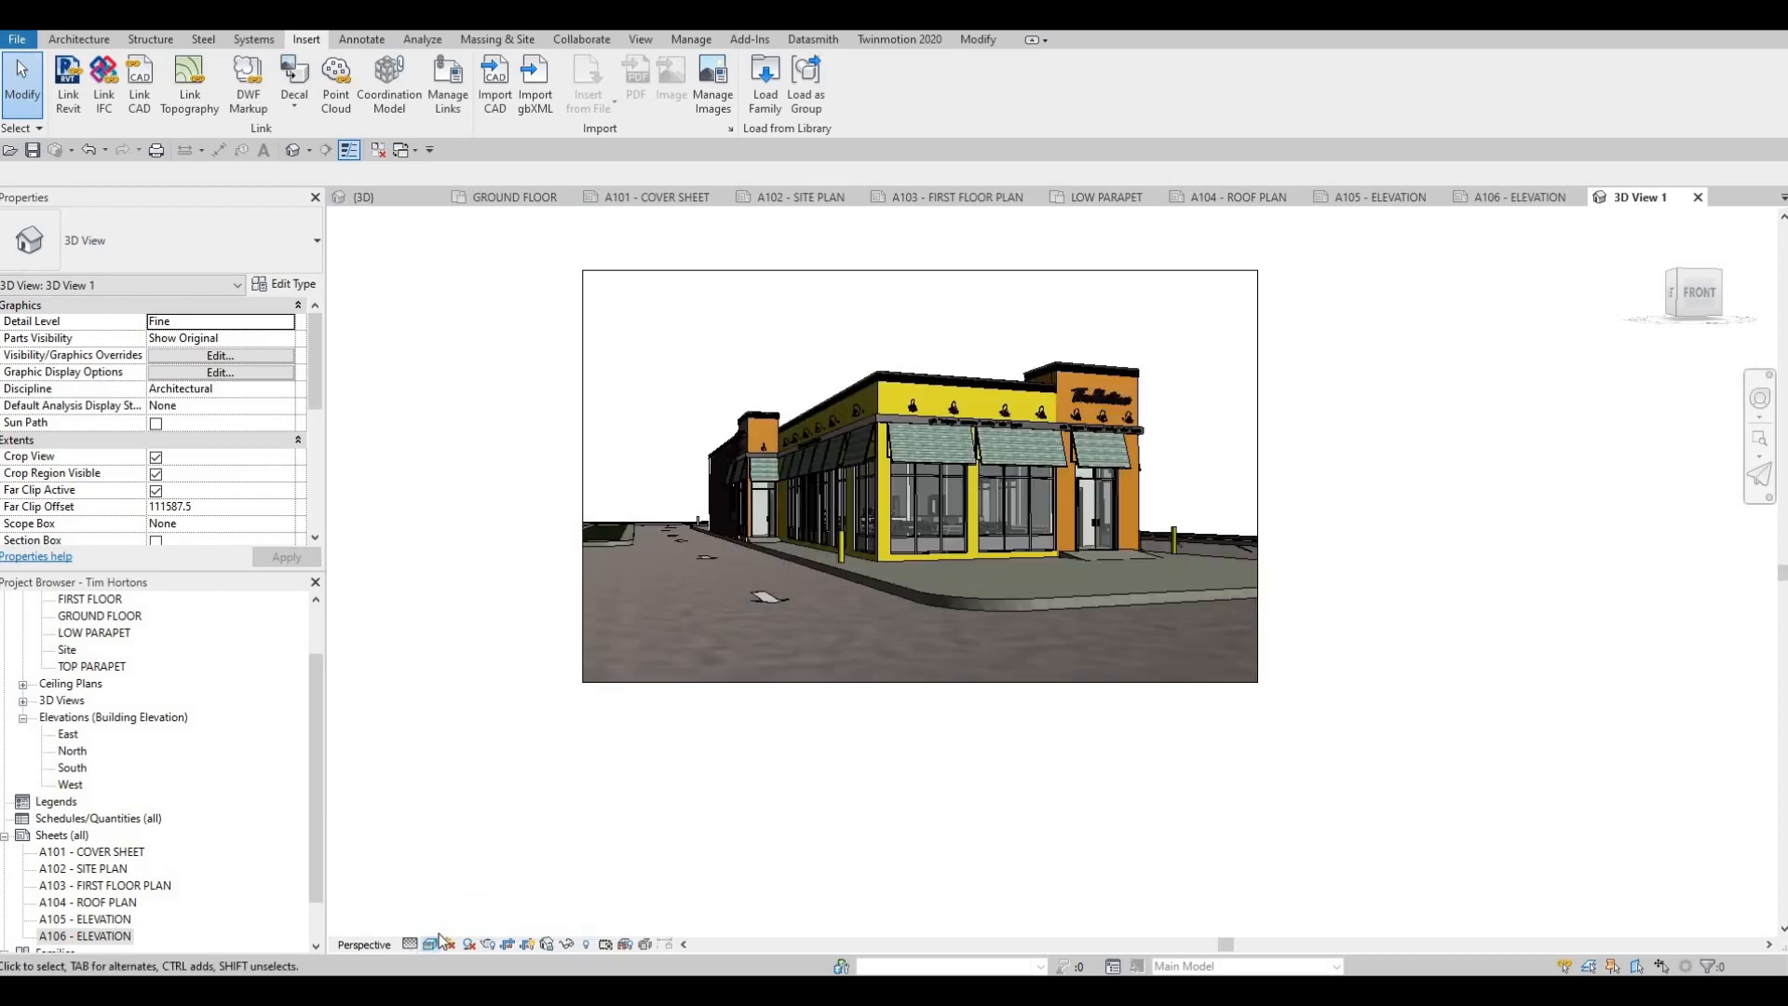
left_click(431, 945)
left_click(466, 847)
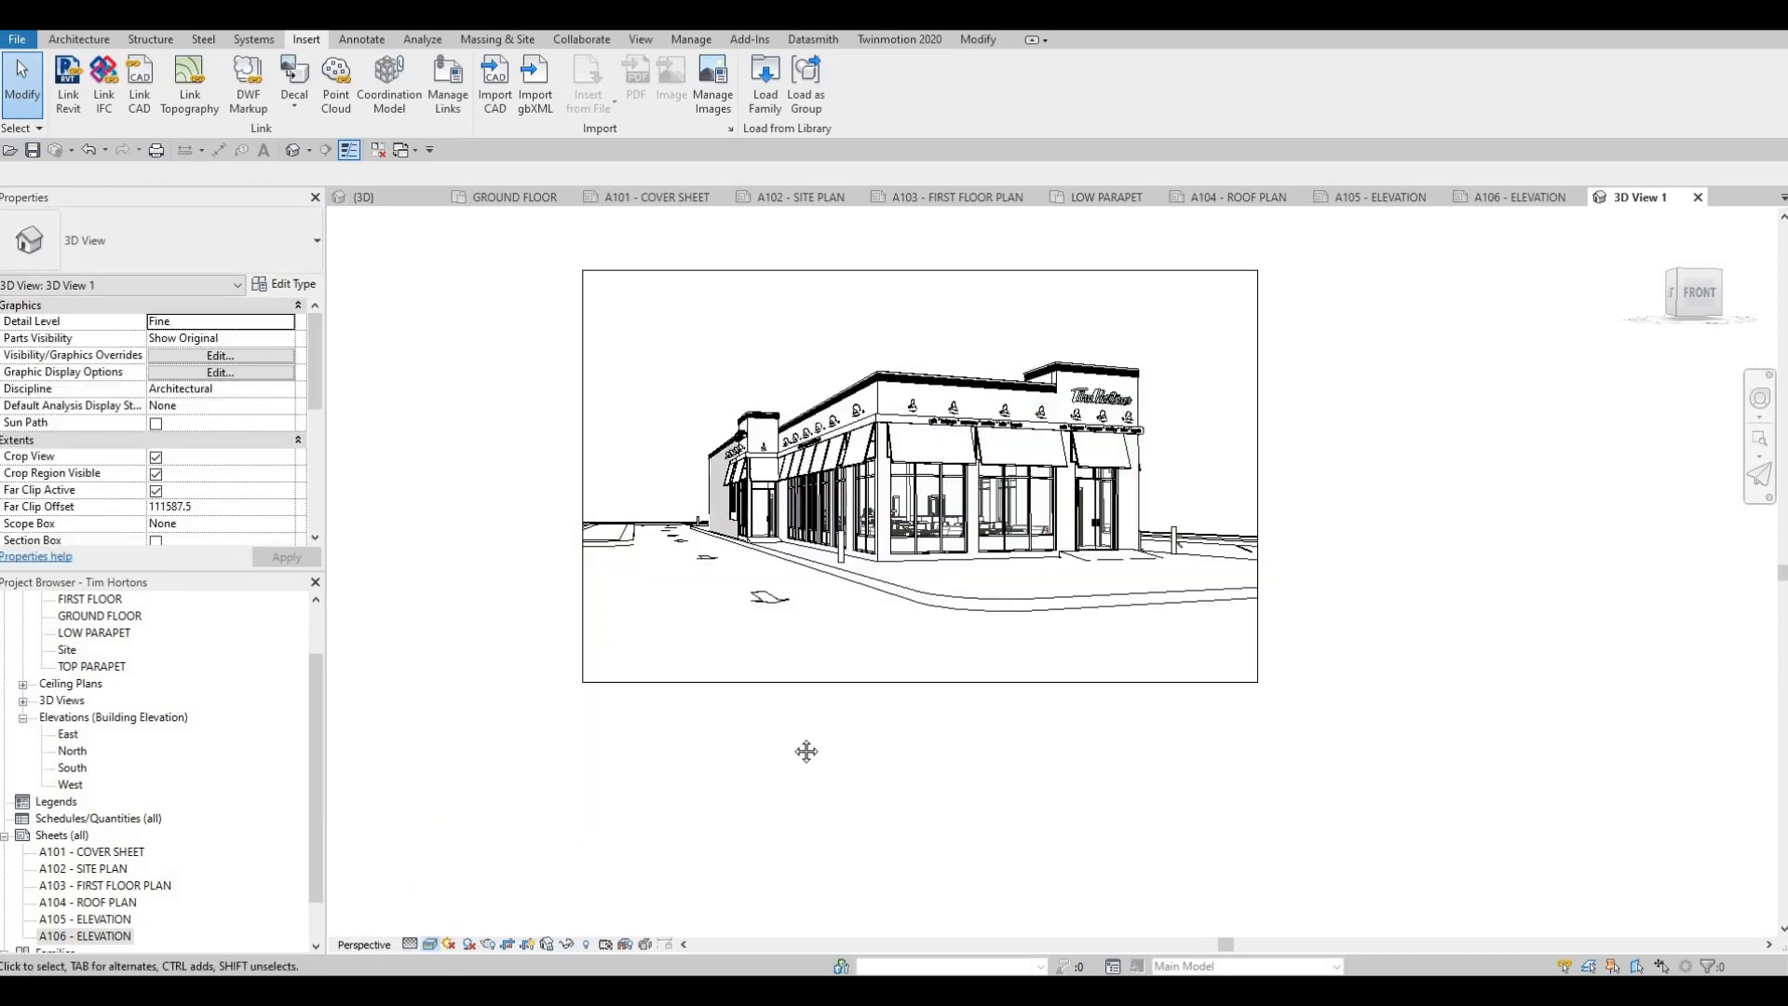
Raise the upper edge of the camera view's crop region to include more sky above the building
middle_click_drag(903, 286, 886, 374)
left_click(905, 360)
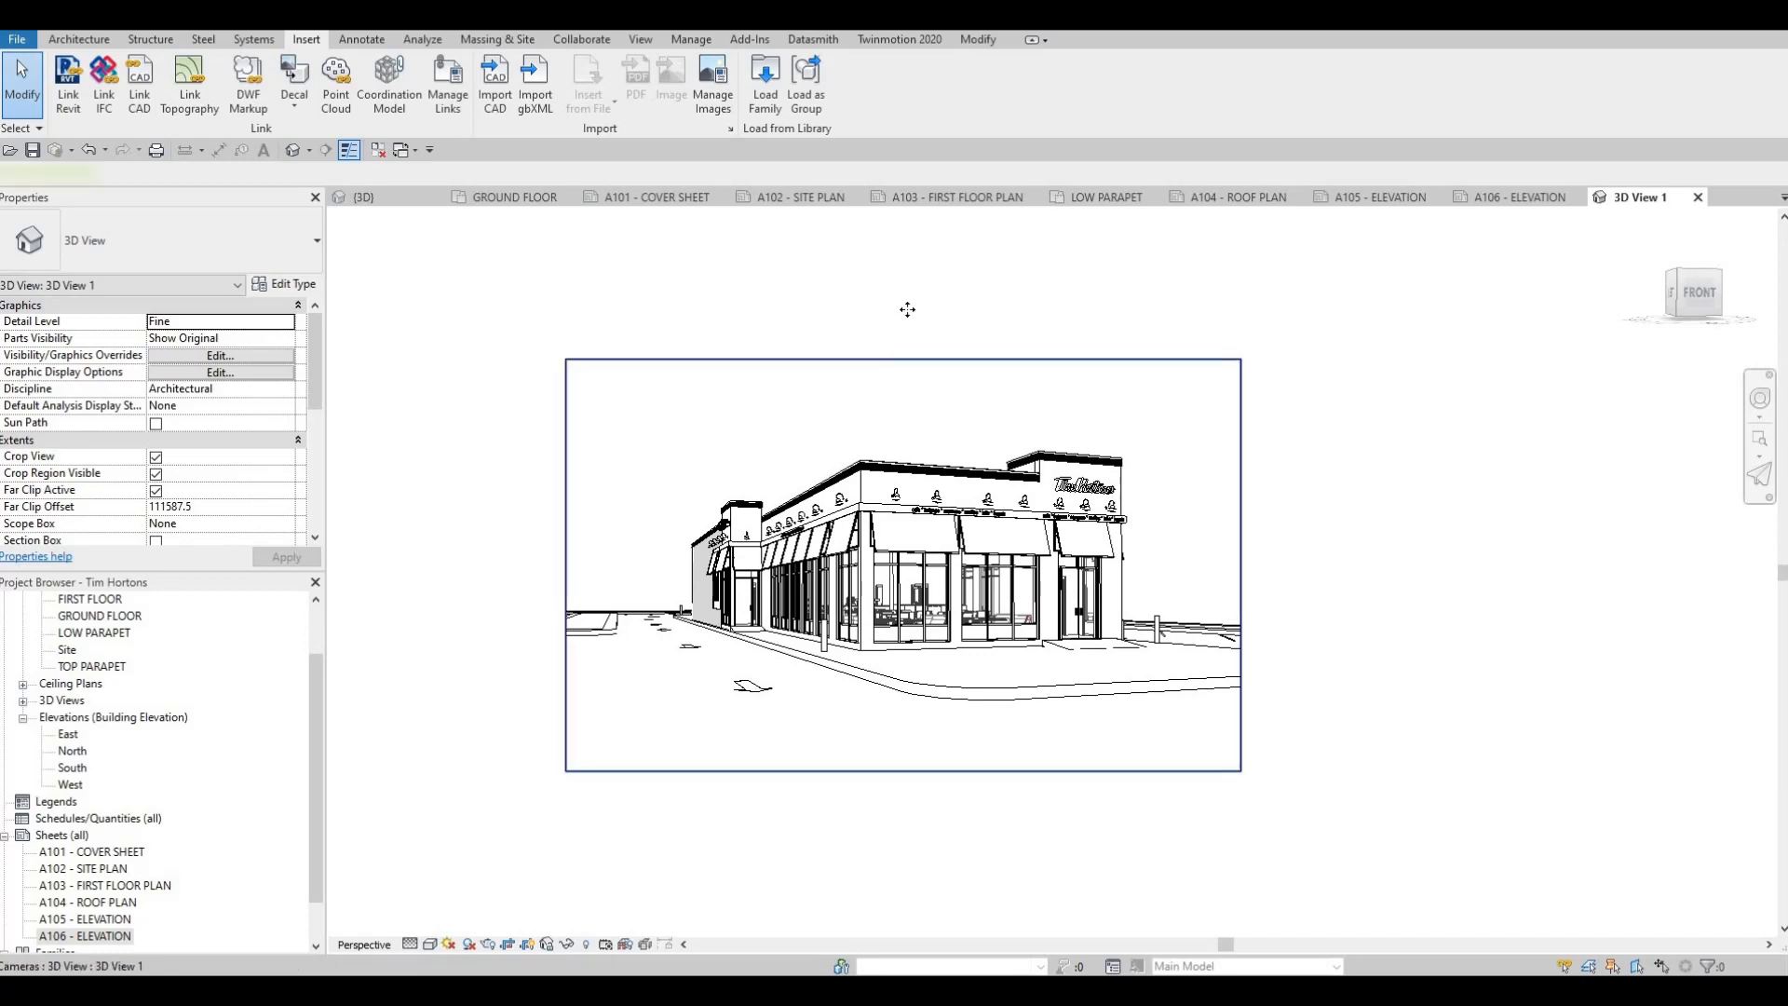
left_click_drag(903, 358, 902, 290)
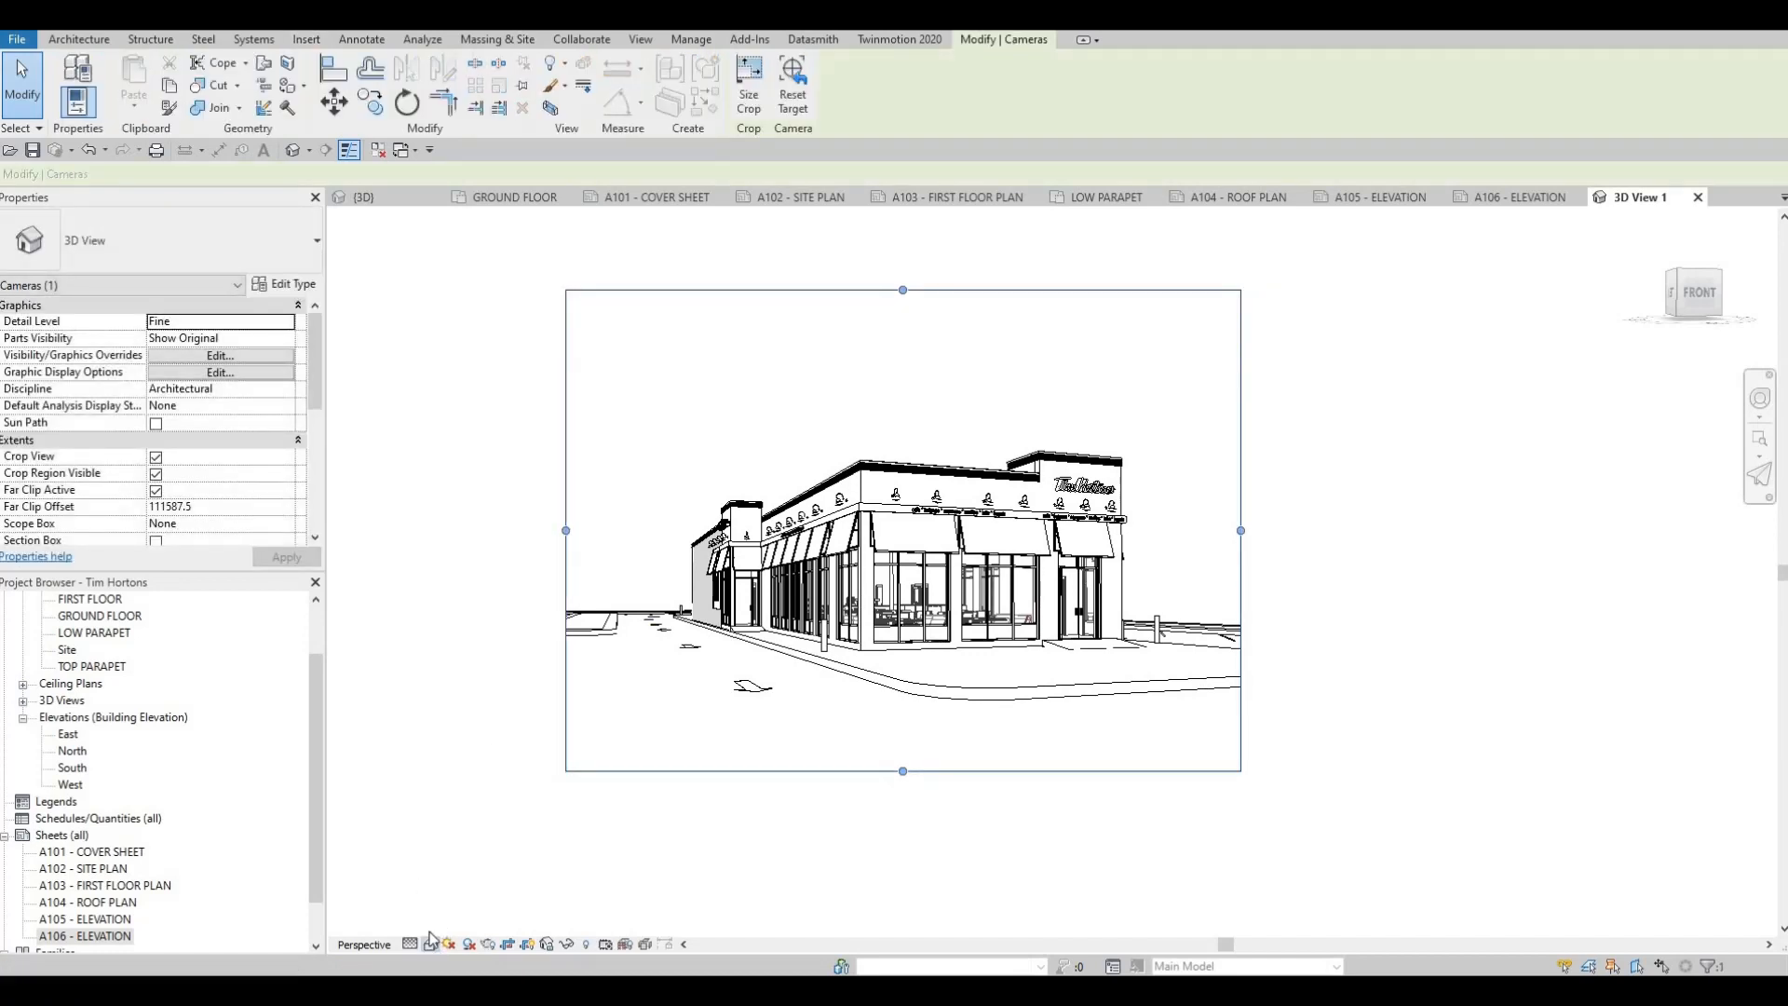
Set the camera view's background to Gradient in its graphic display options and apply the change
left_click(431, 945)
left_click(431, 945)
left_click(431, 944)
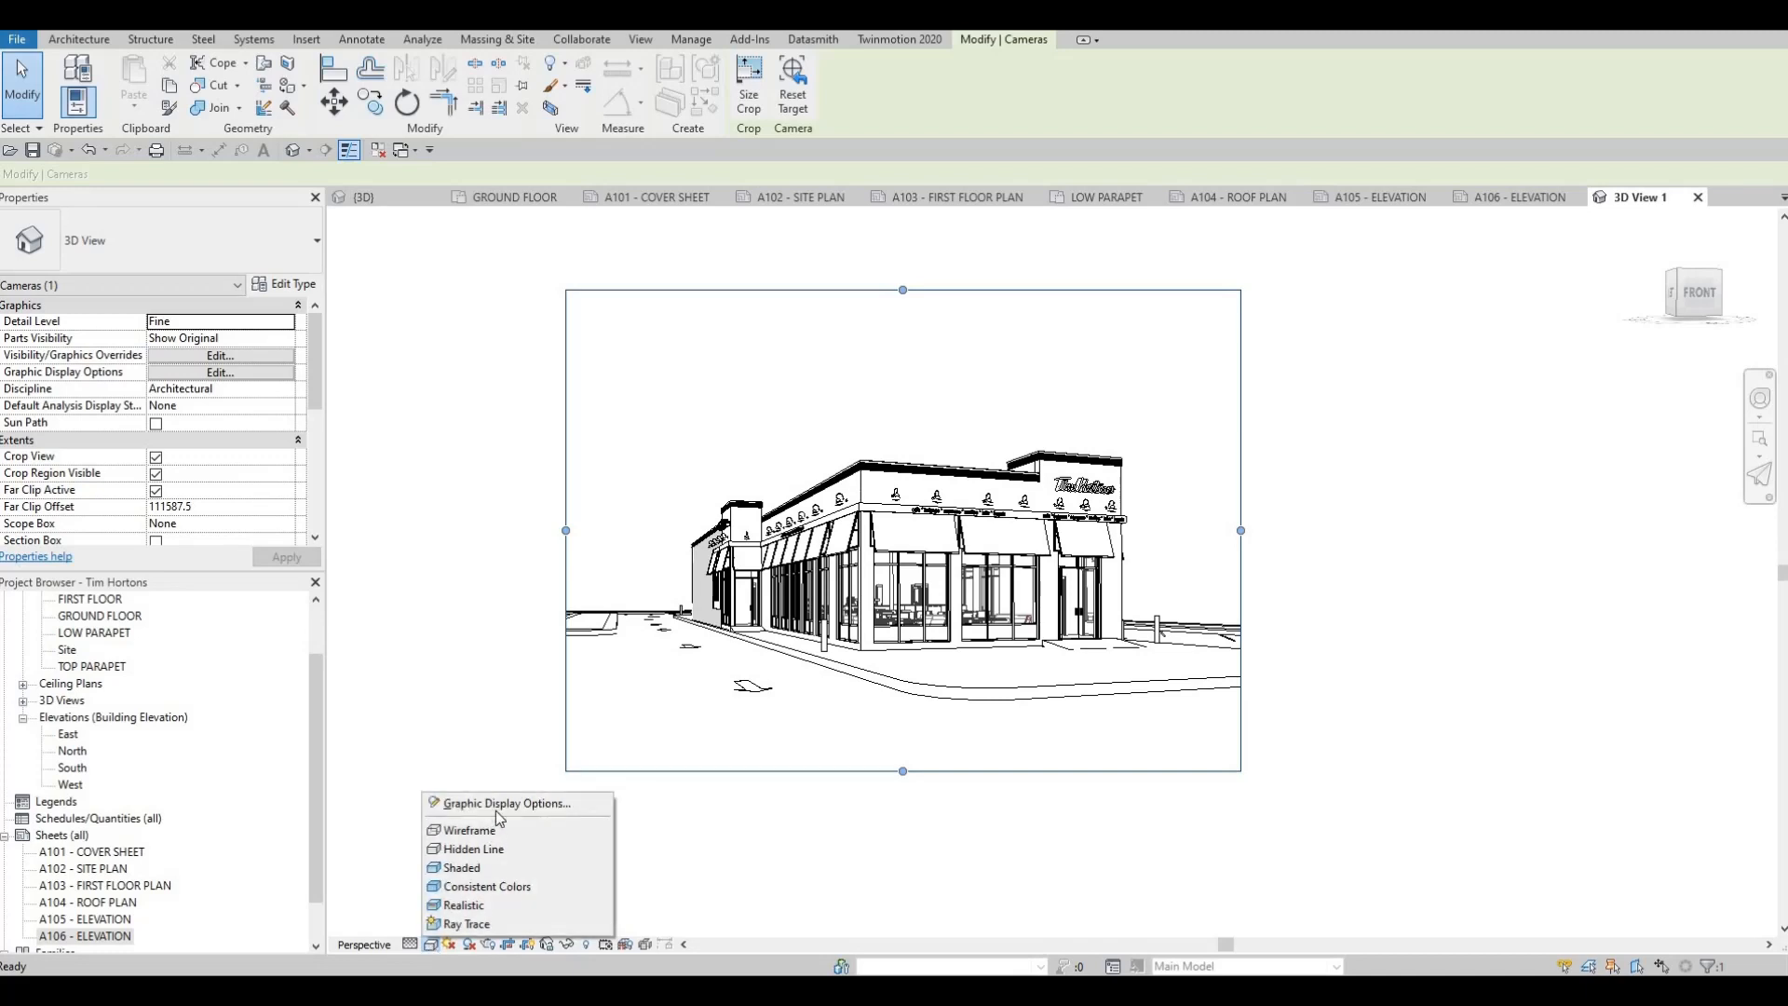
left_click(503, 807)
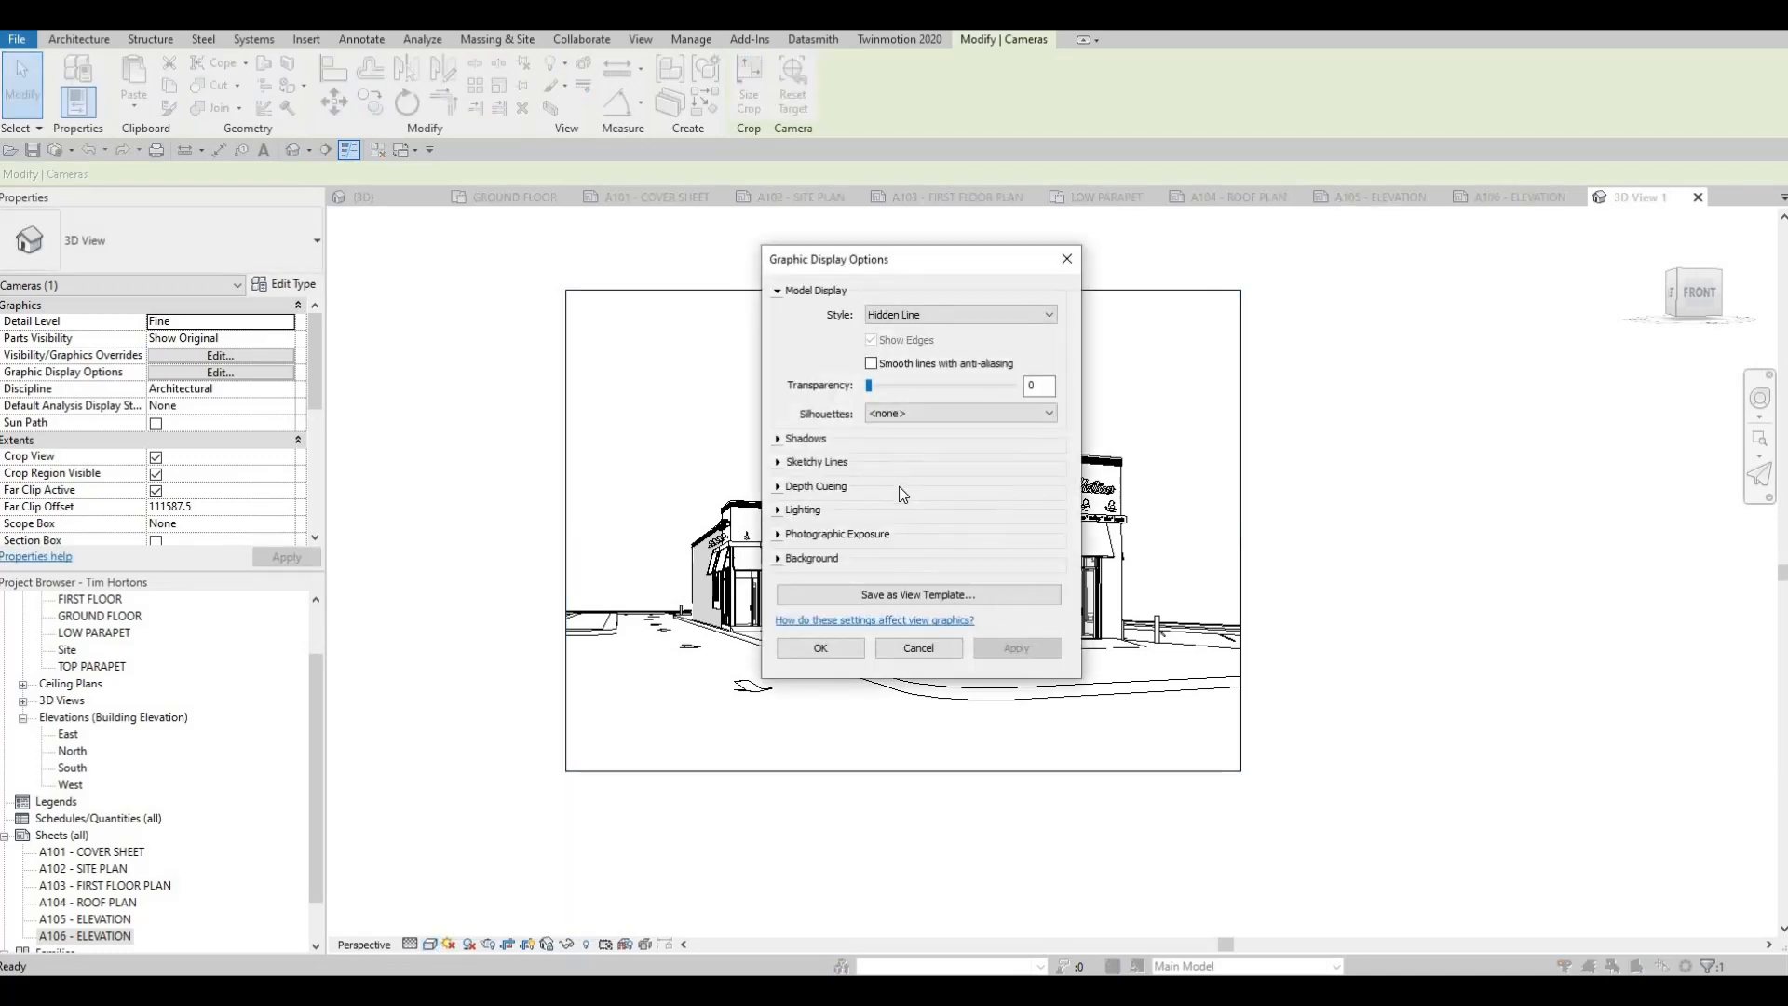
left_click(863, 564)
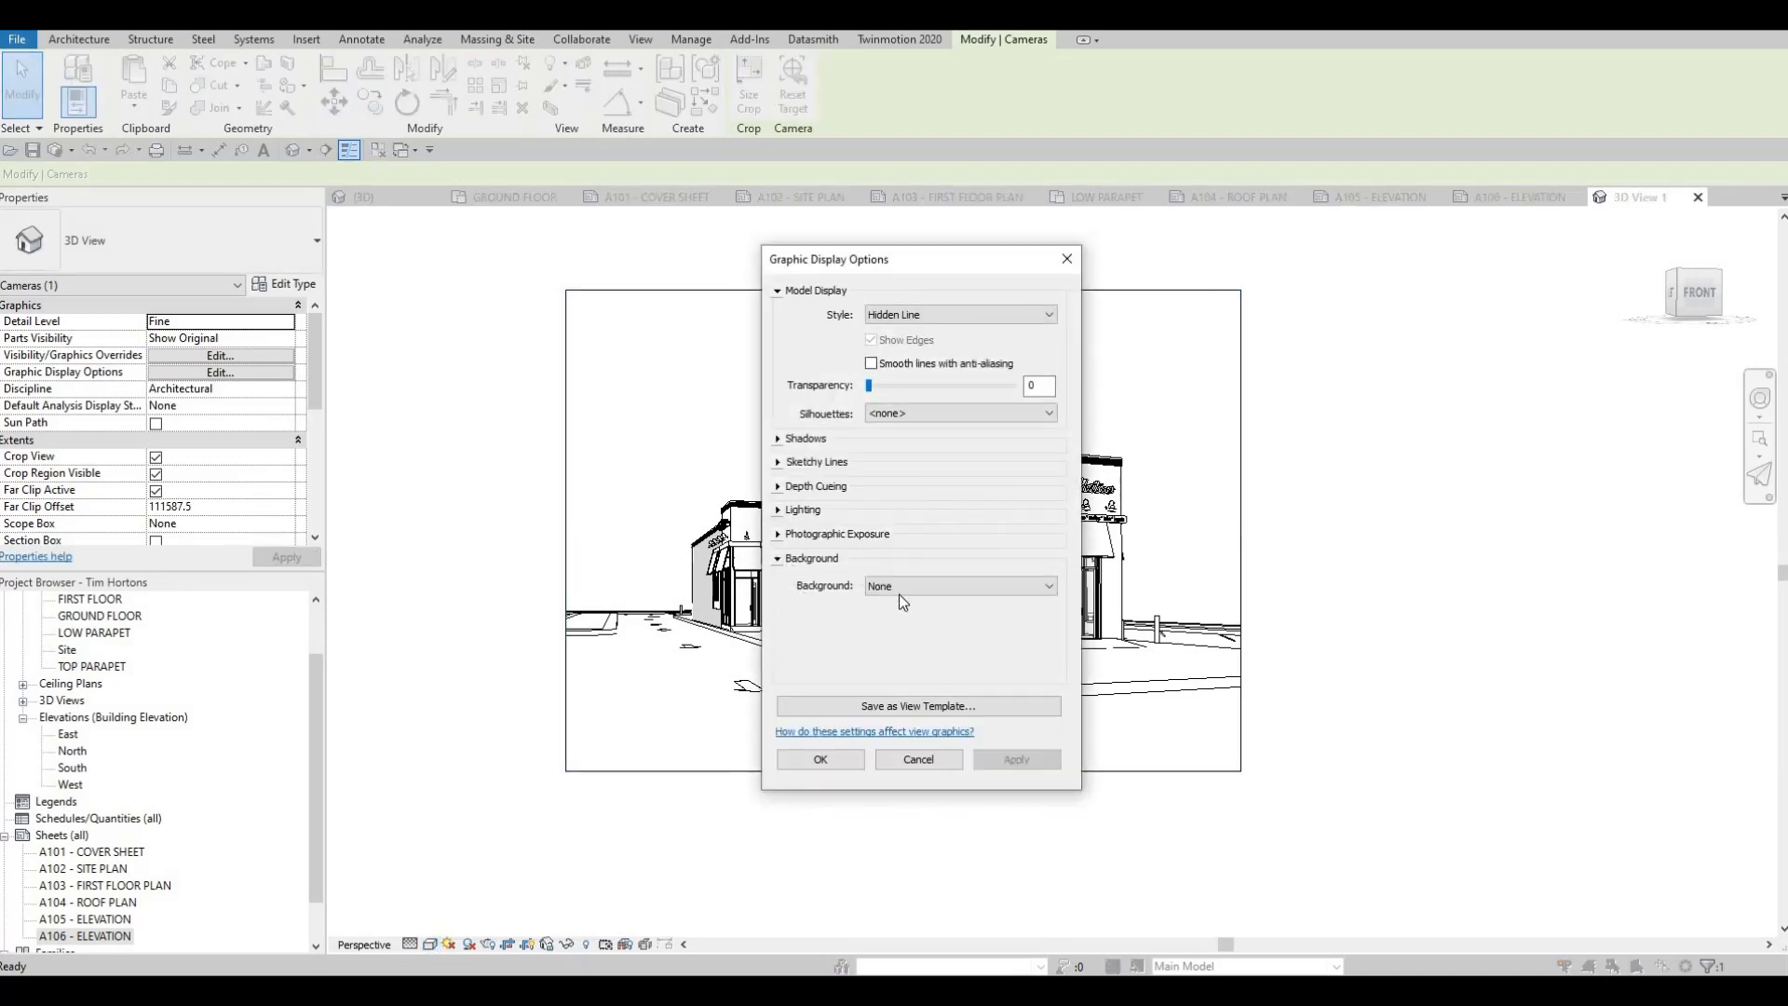
left_click(922, 585)
left_click(899, 619)
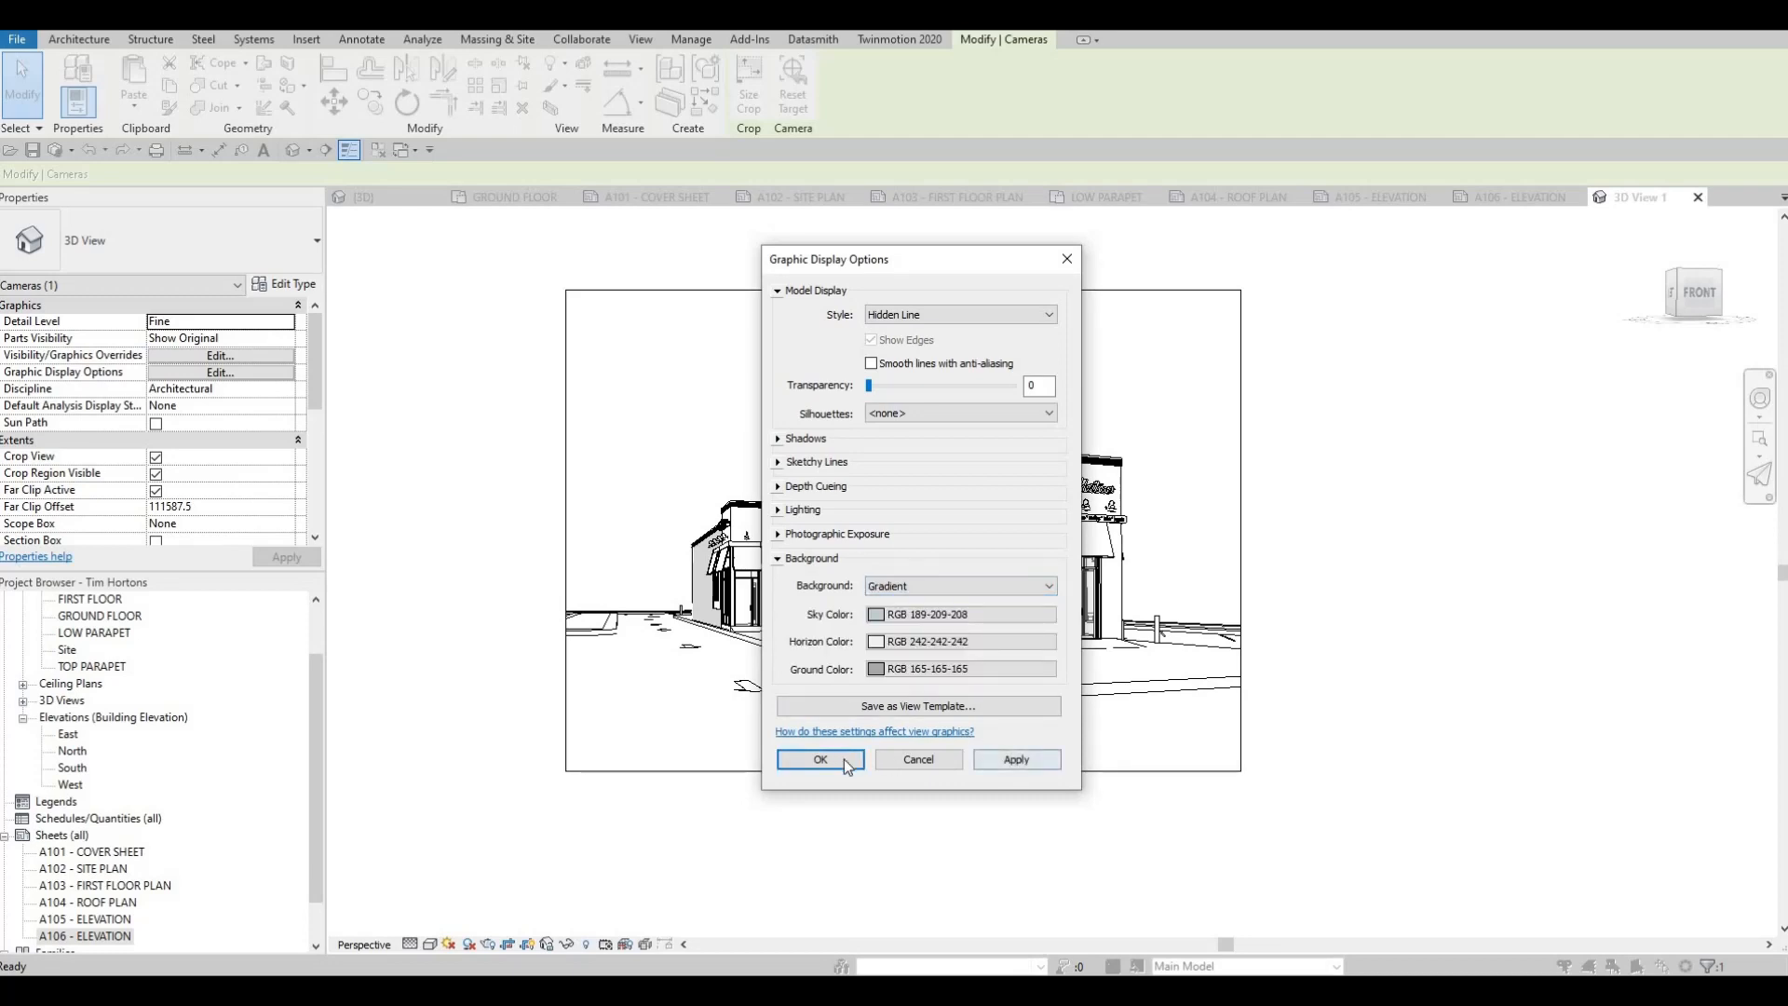
left_click(1015, 759)
left_click(821, 759)
Preview the camera view in the Shaded visual style and return it to Hidden Line
scroll(1040, 600, "up", 3)
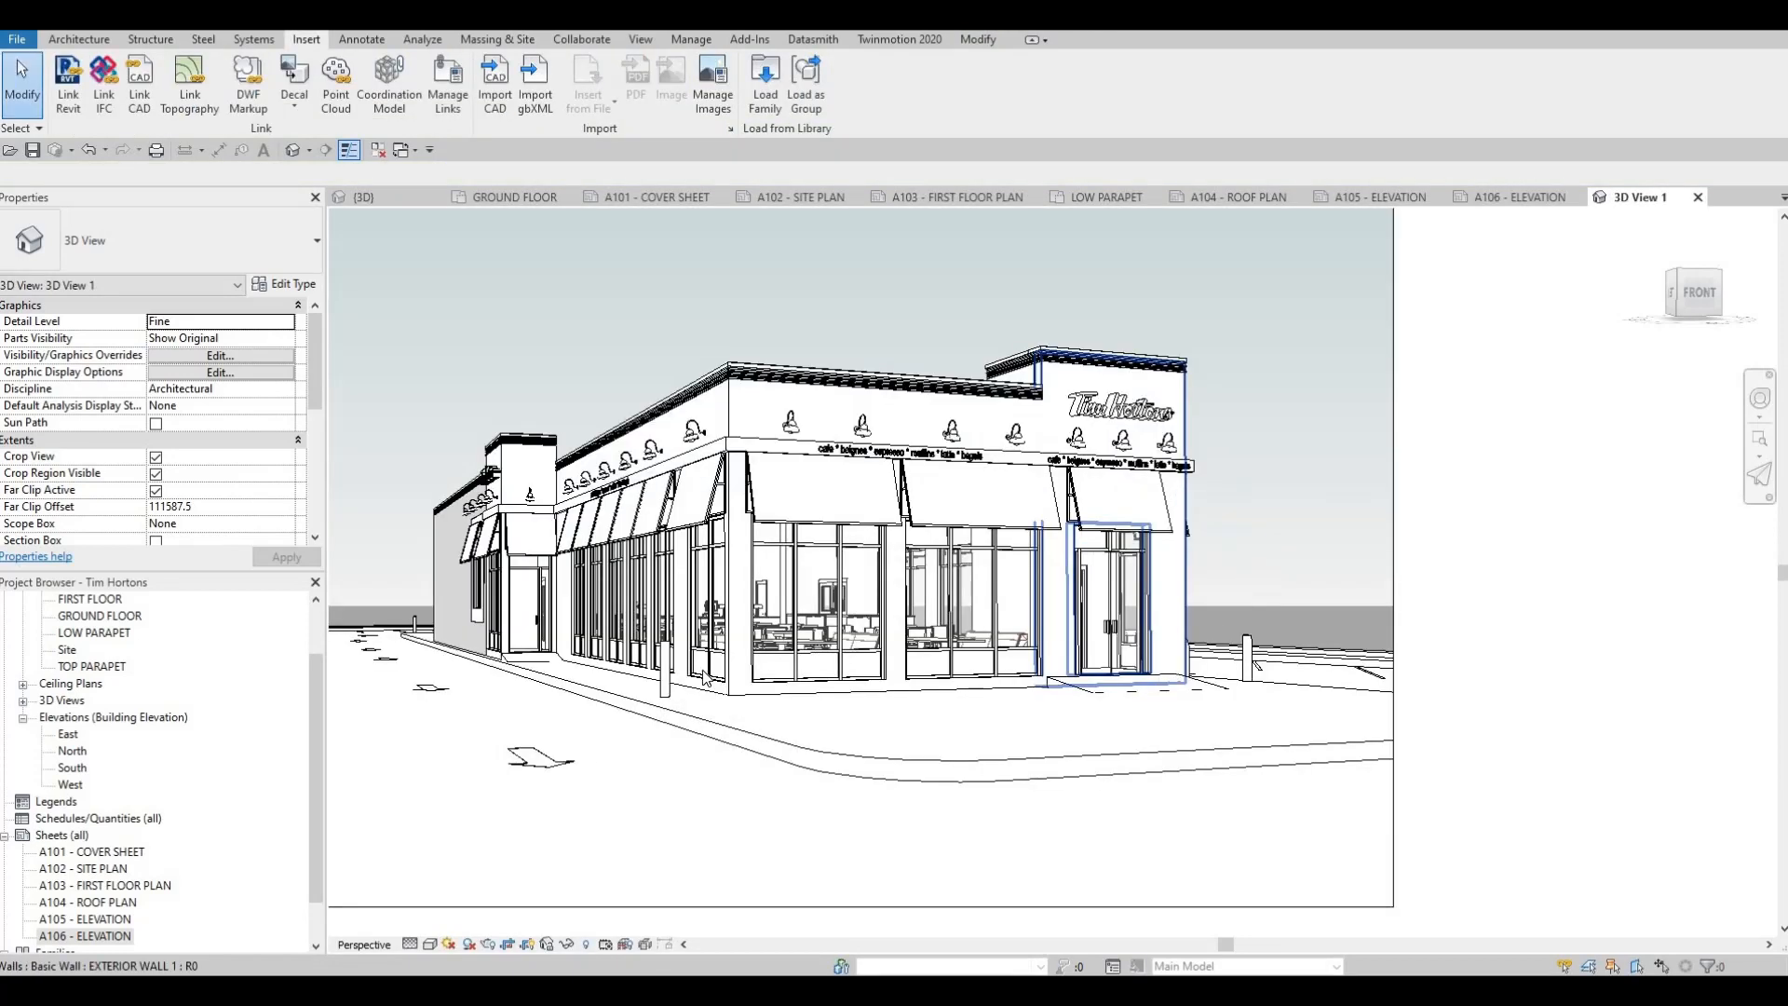
left_click(430, 943)
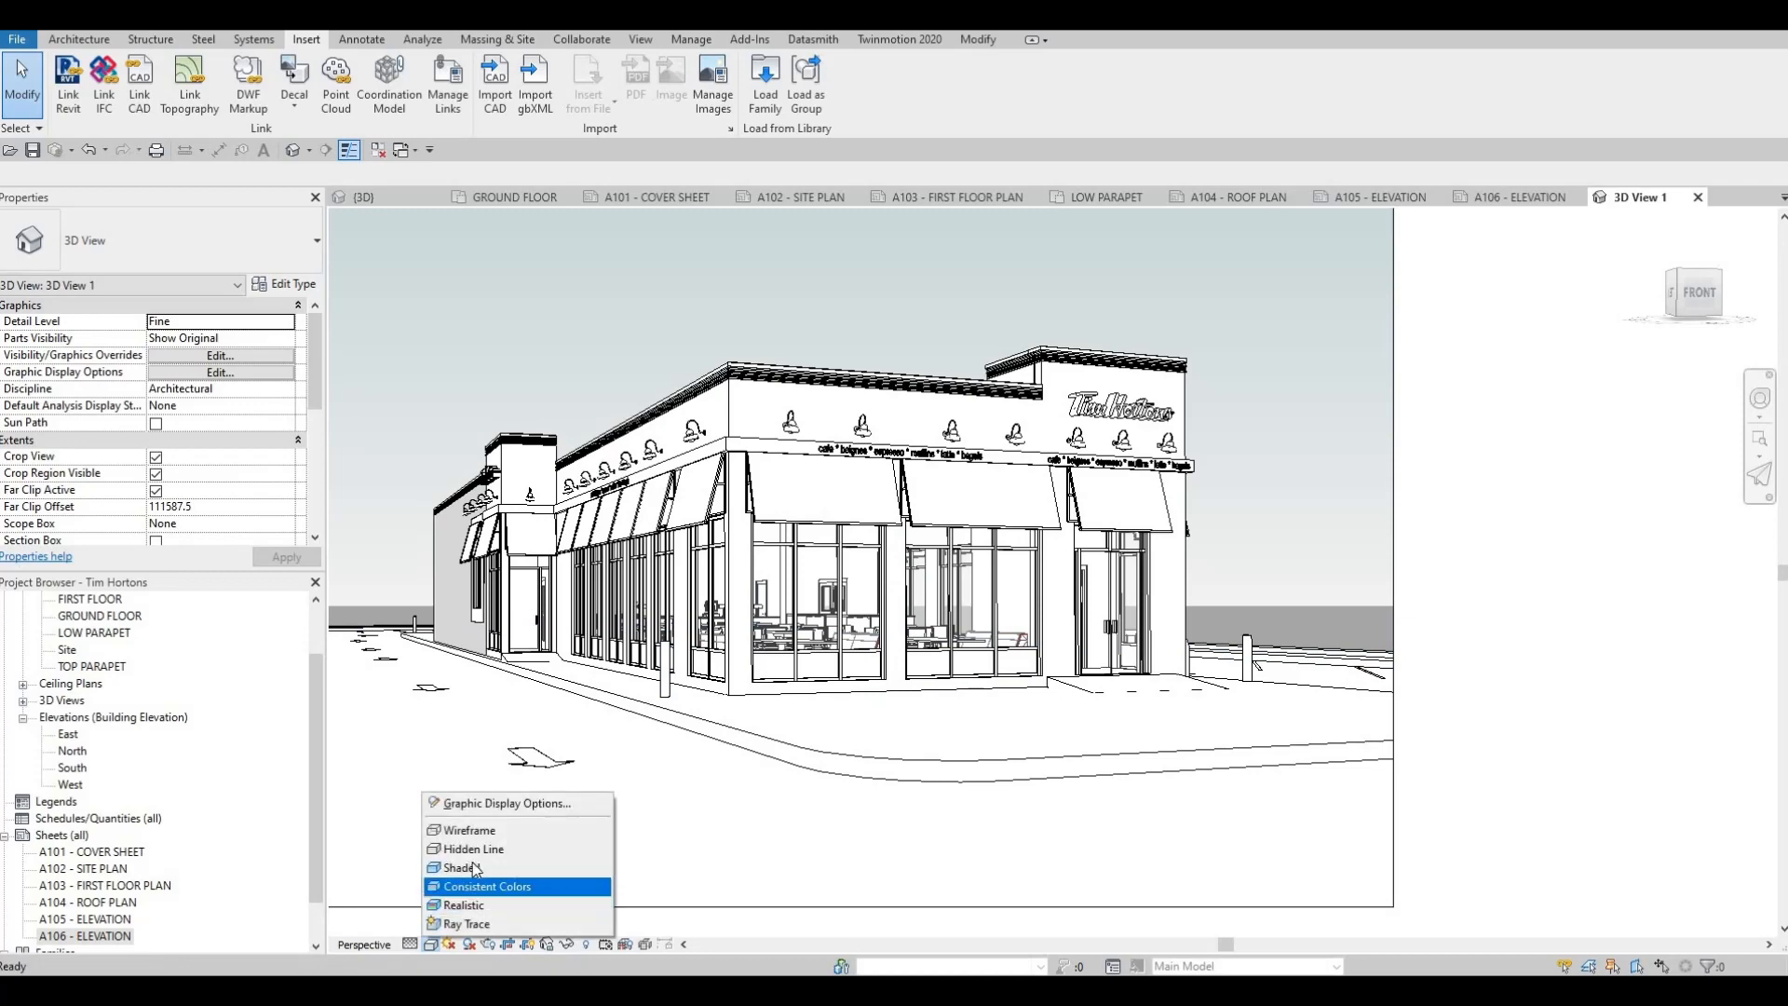
left_click(484, 867)
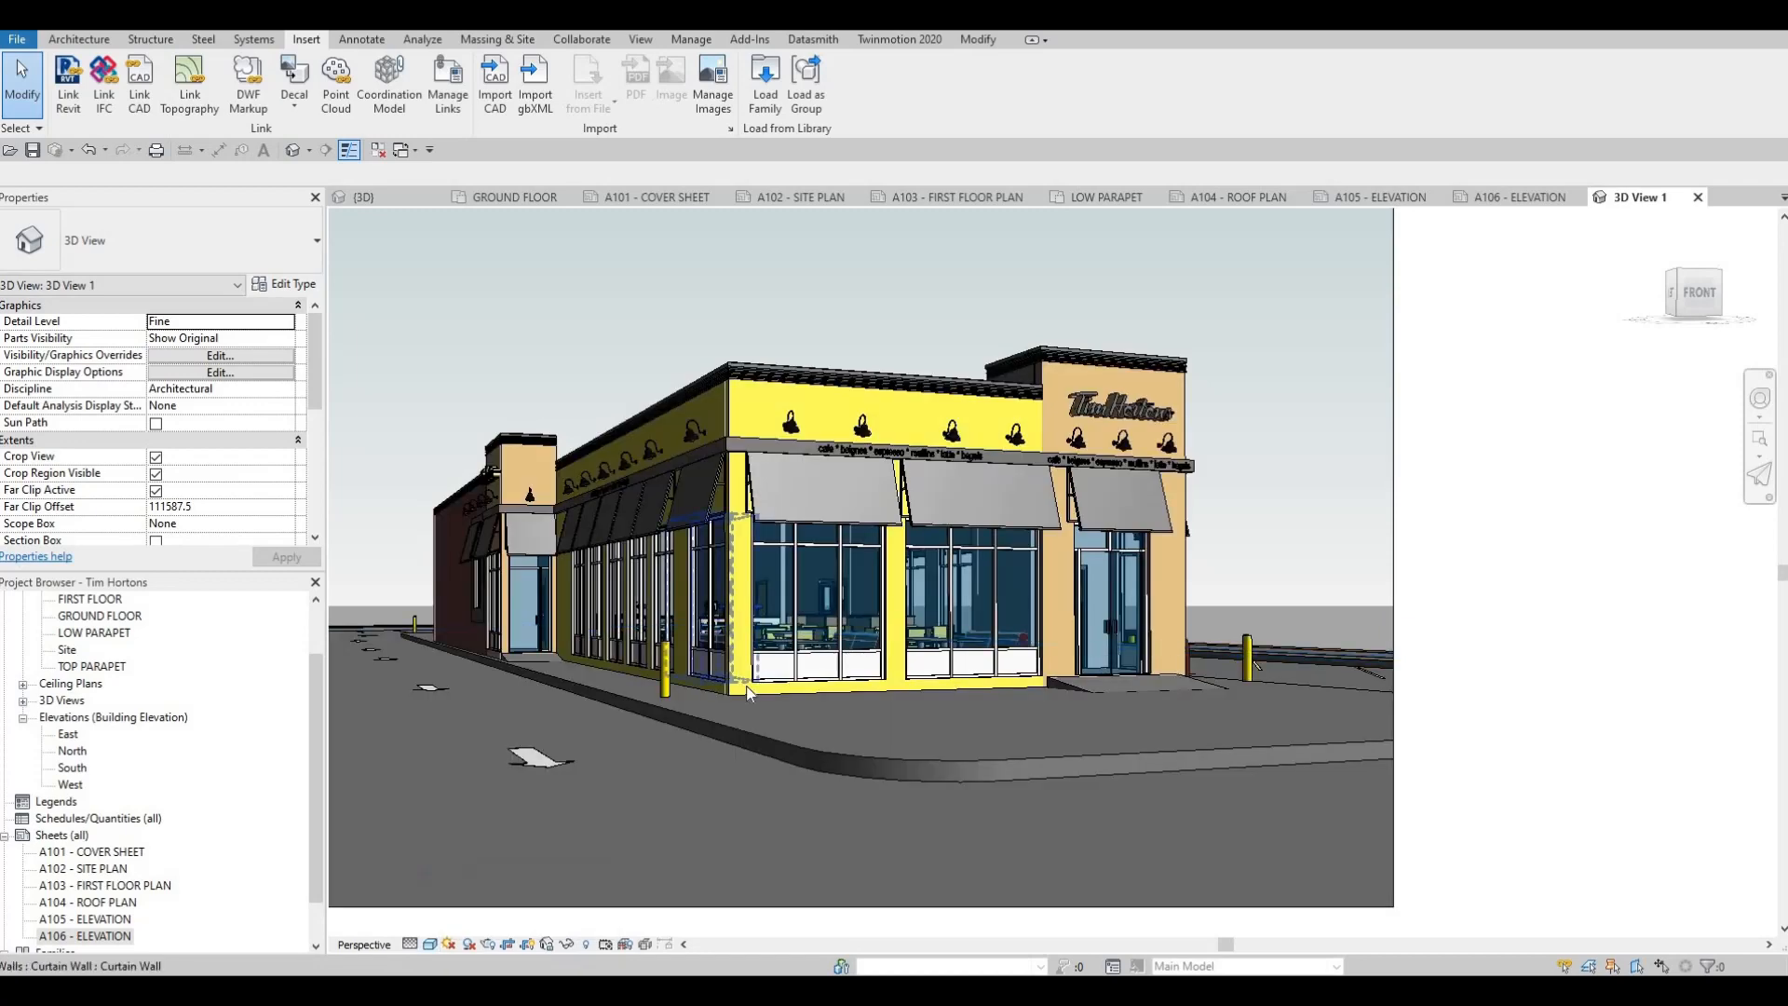
scroll(824, 692, "down", 4)
key("Escape")
middle_click_drag(825, 692, 879, 685)
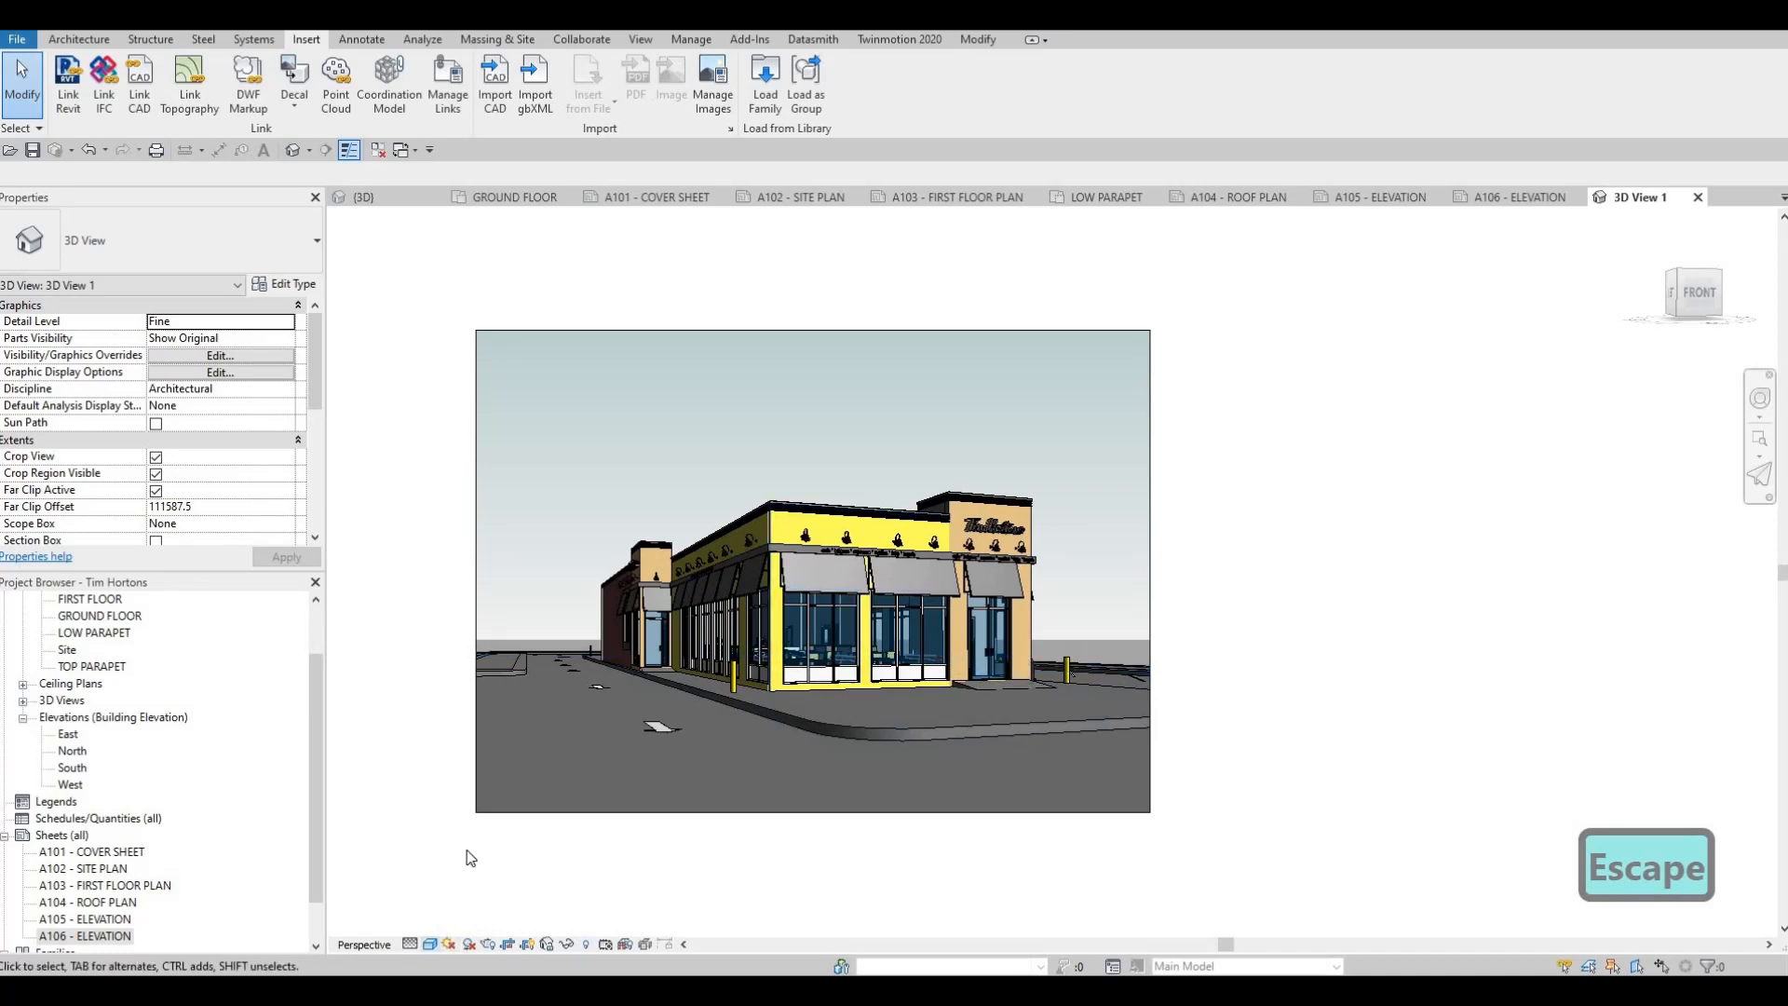
left_click(429, 943)
left_click(570, 850)
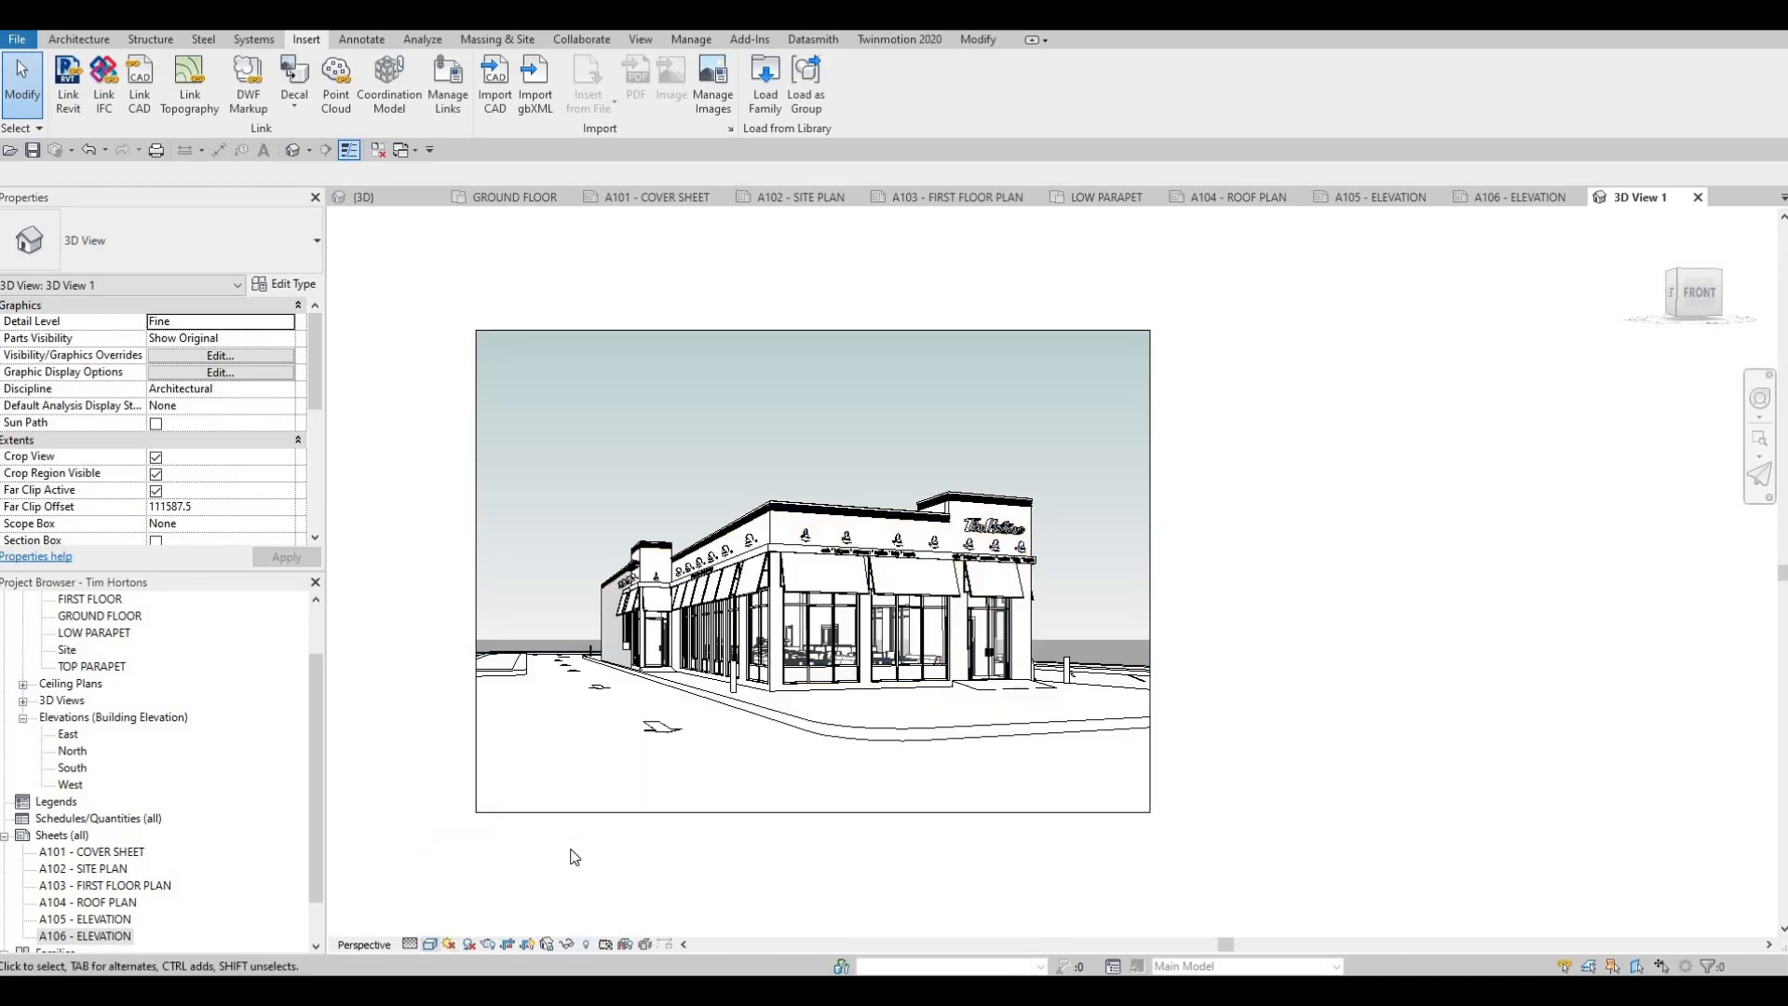
left_click(430, 945)
left_click(507, 802)
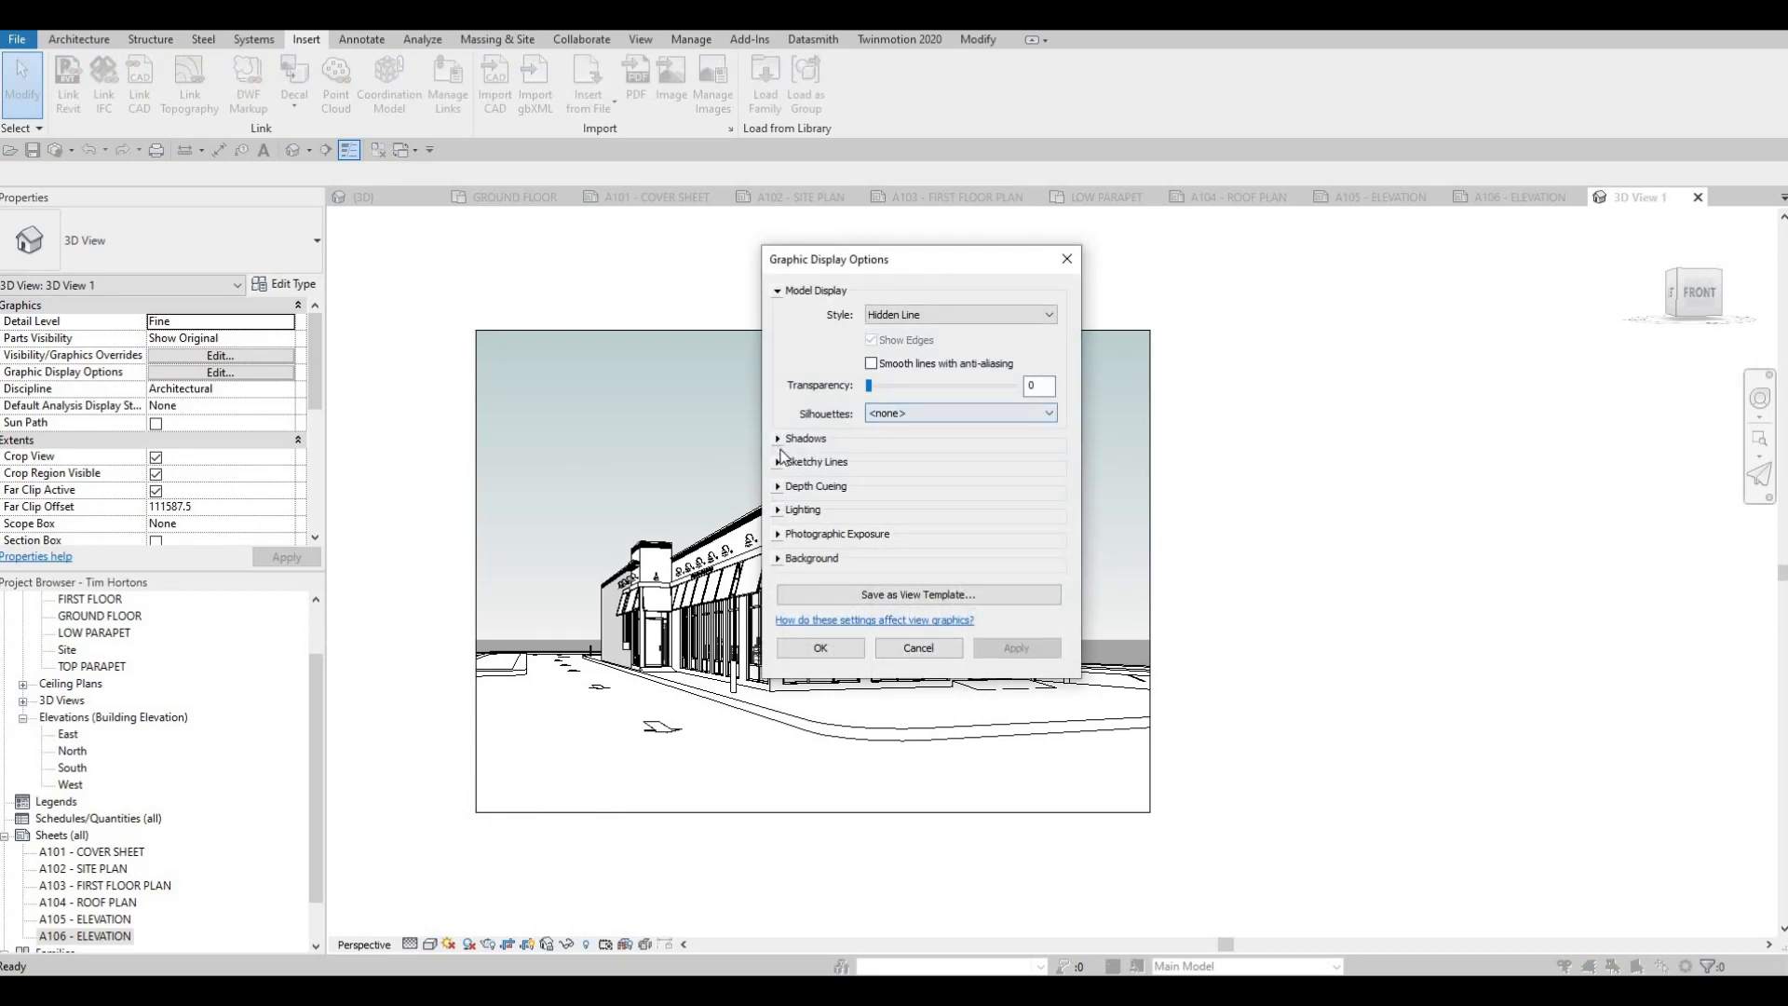
left_click(878, 439)
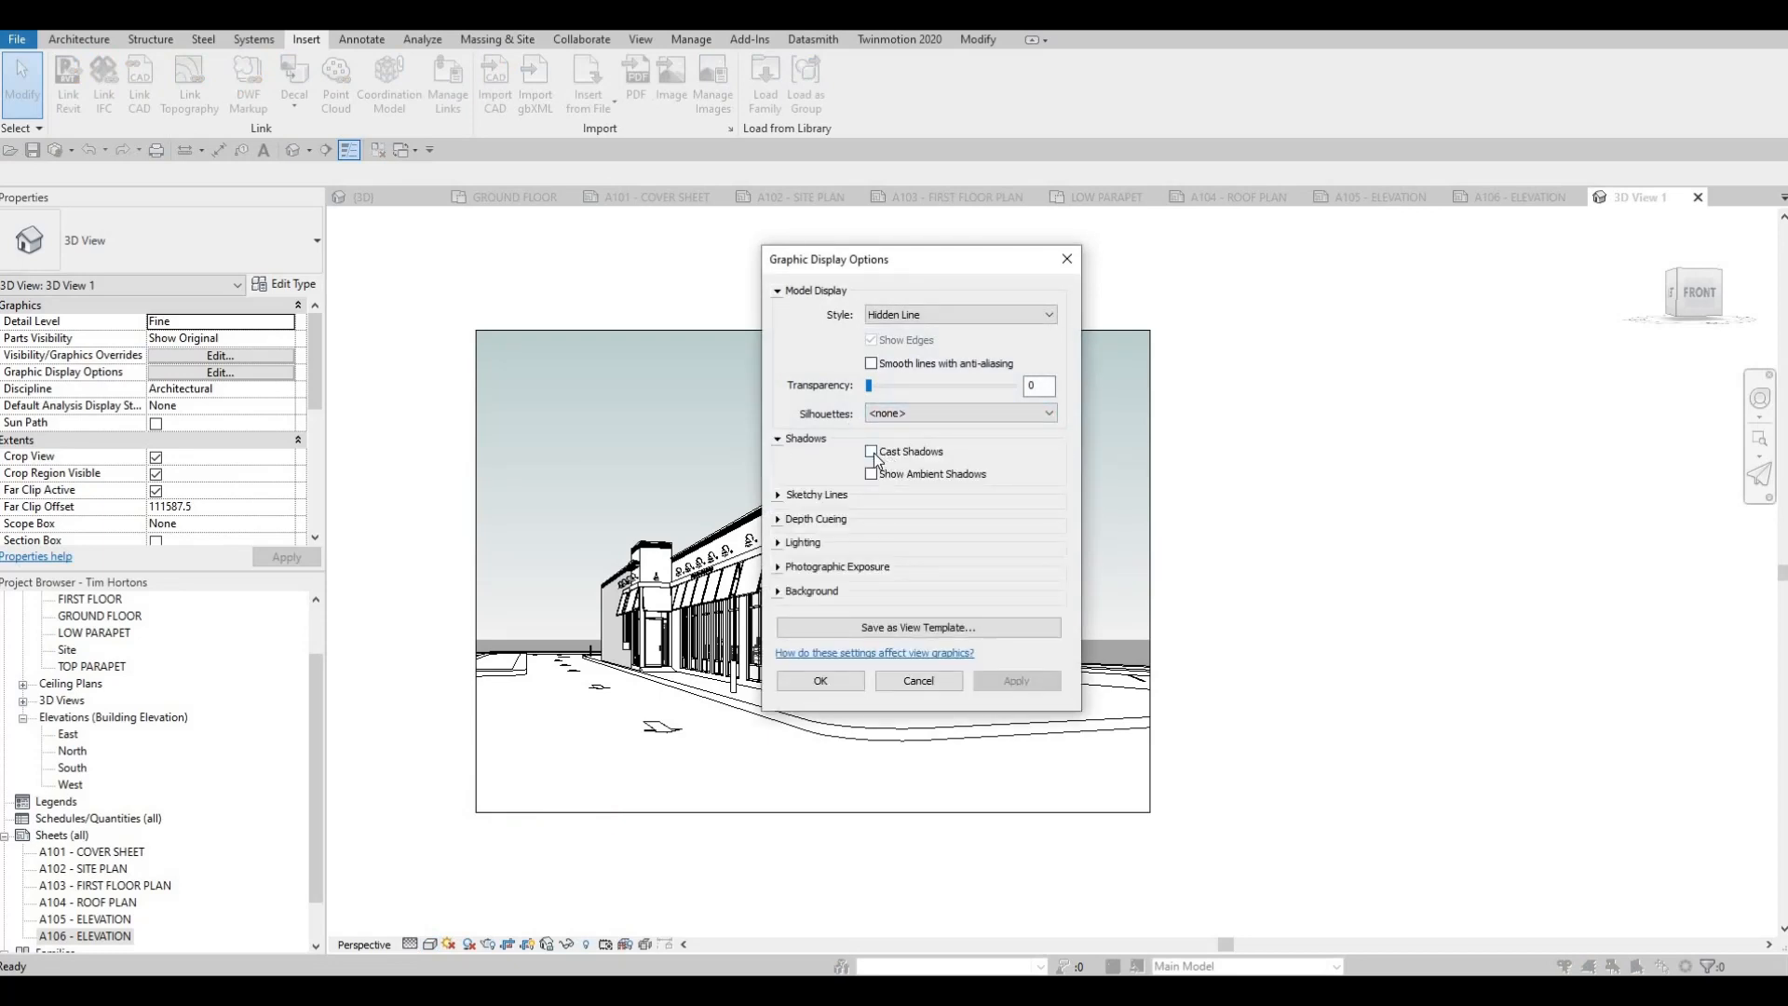
key("Escape")
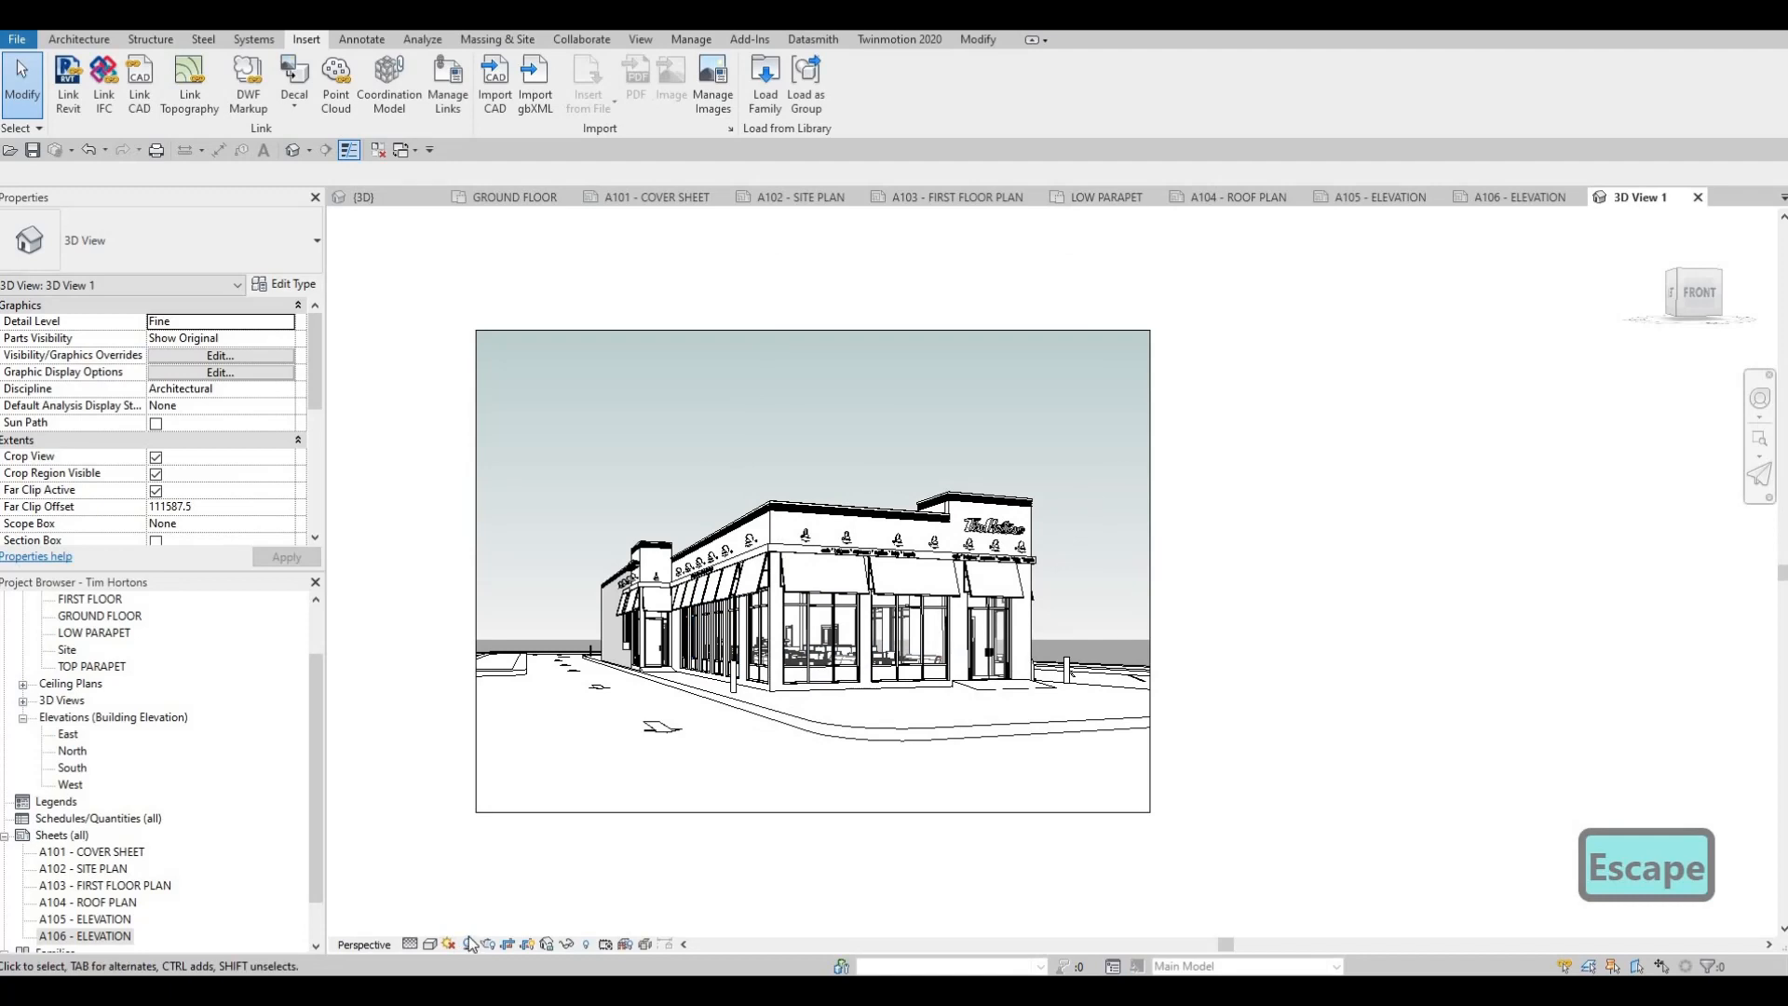
Turn on shadows in the camera view and enable sketchy lines with jitter 4 and extension 2
left_click(469, 944)
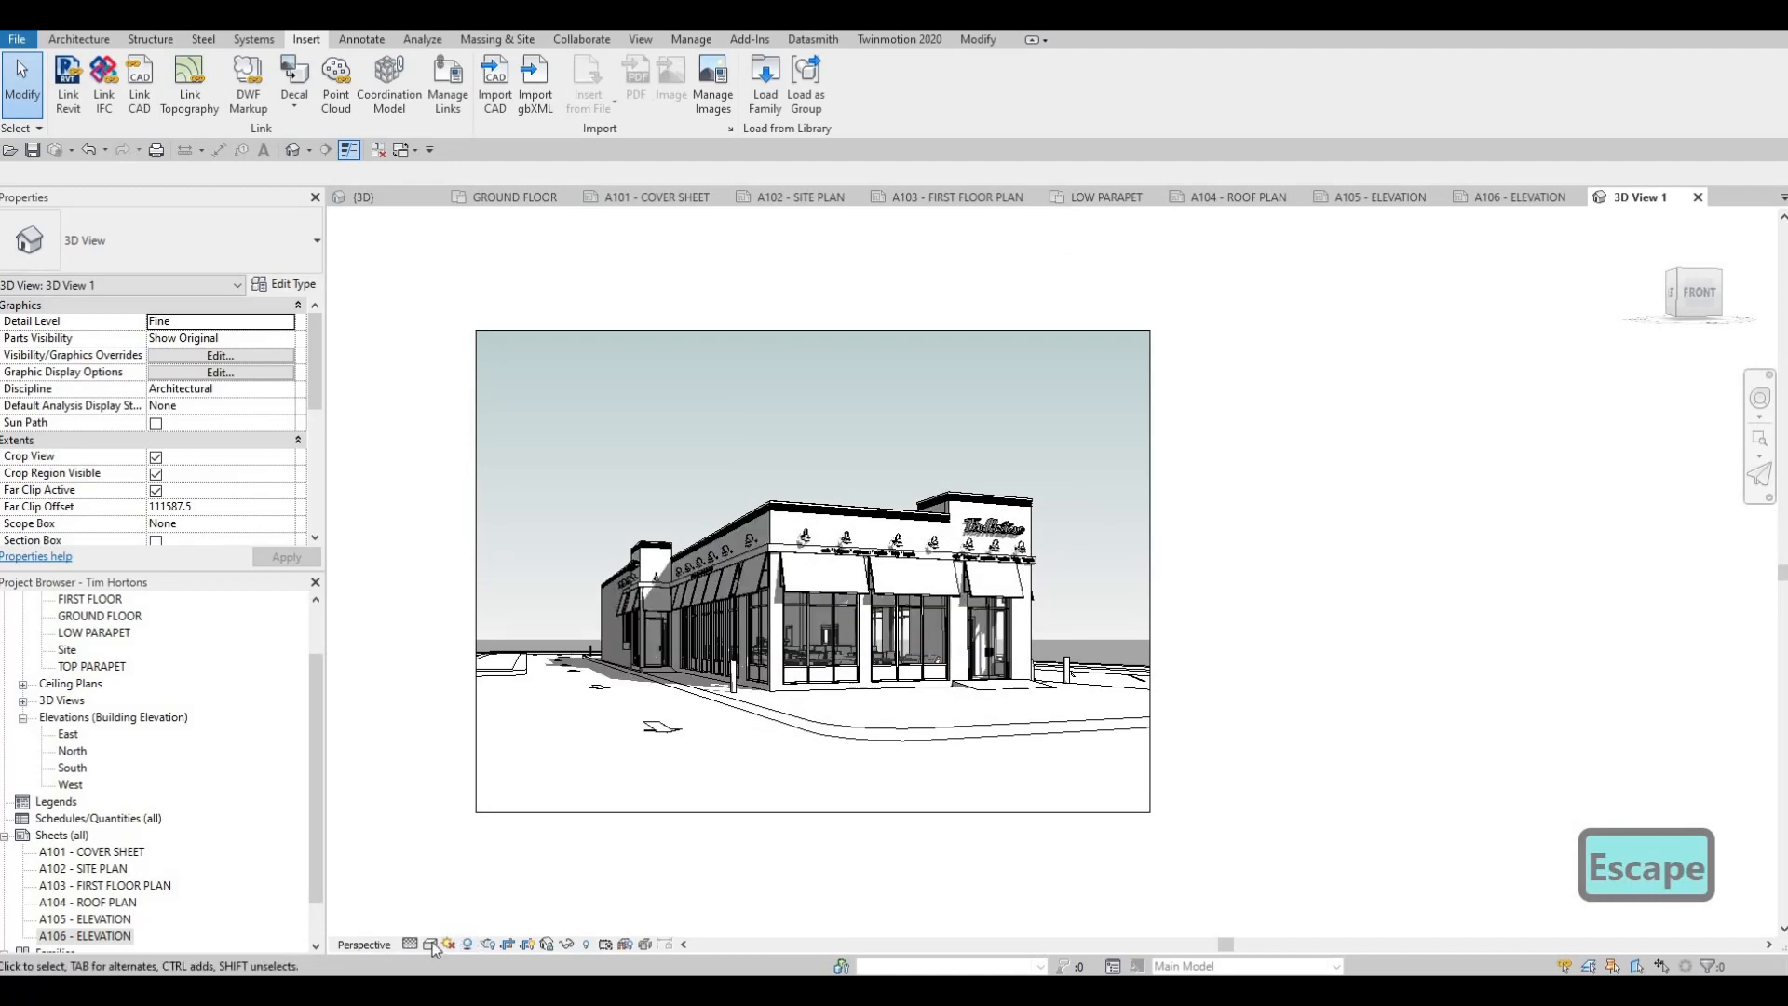
left_click(430, 943)
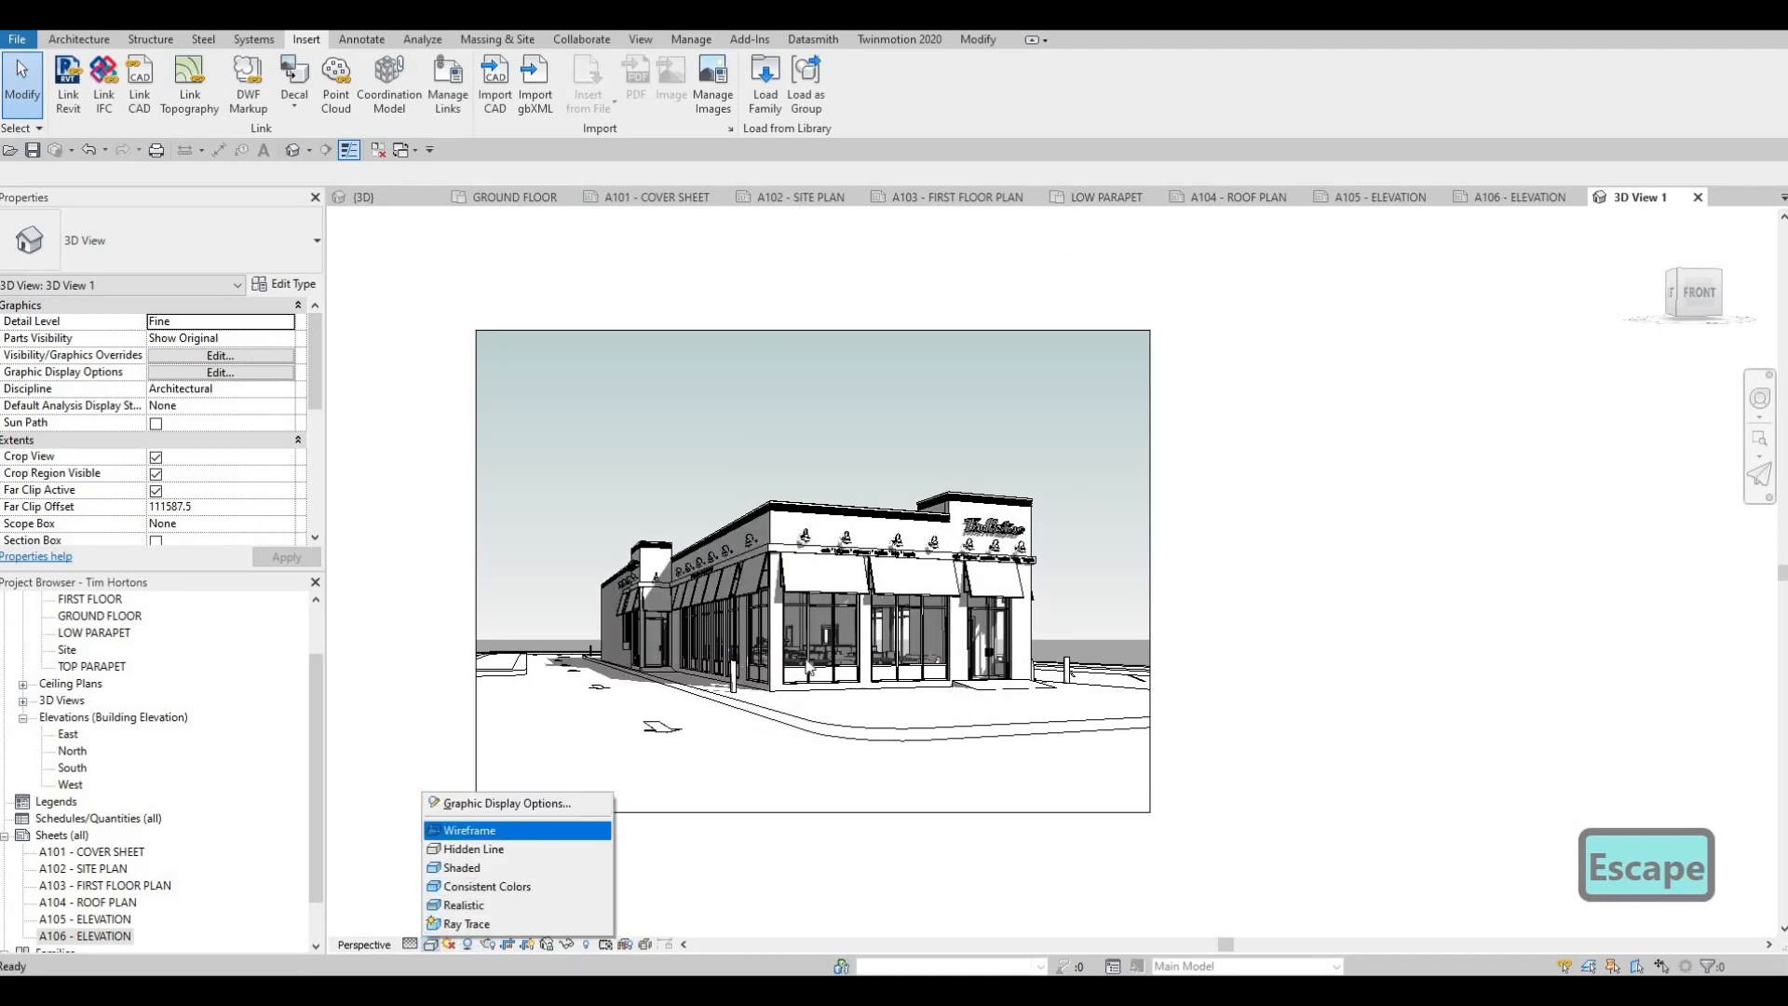
left_click(508, 803)
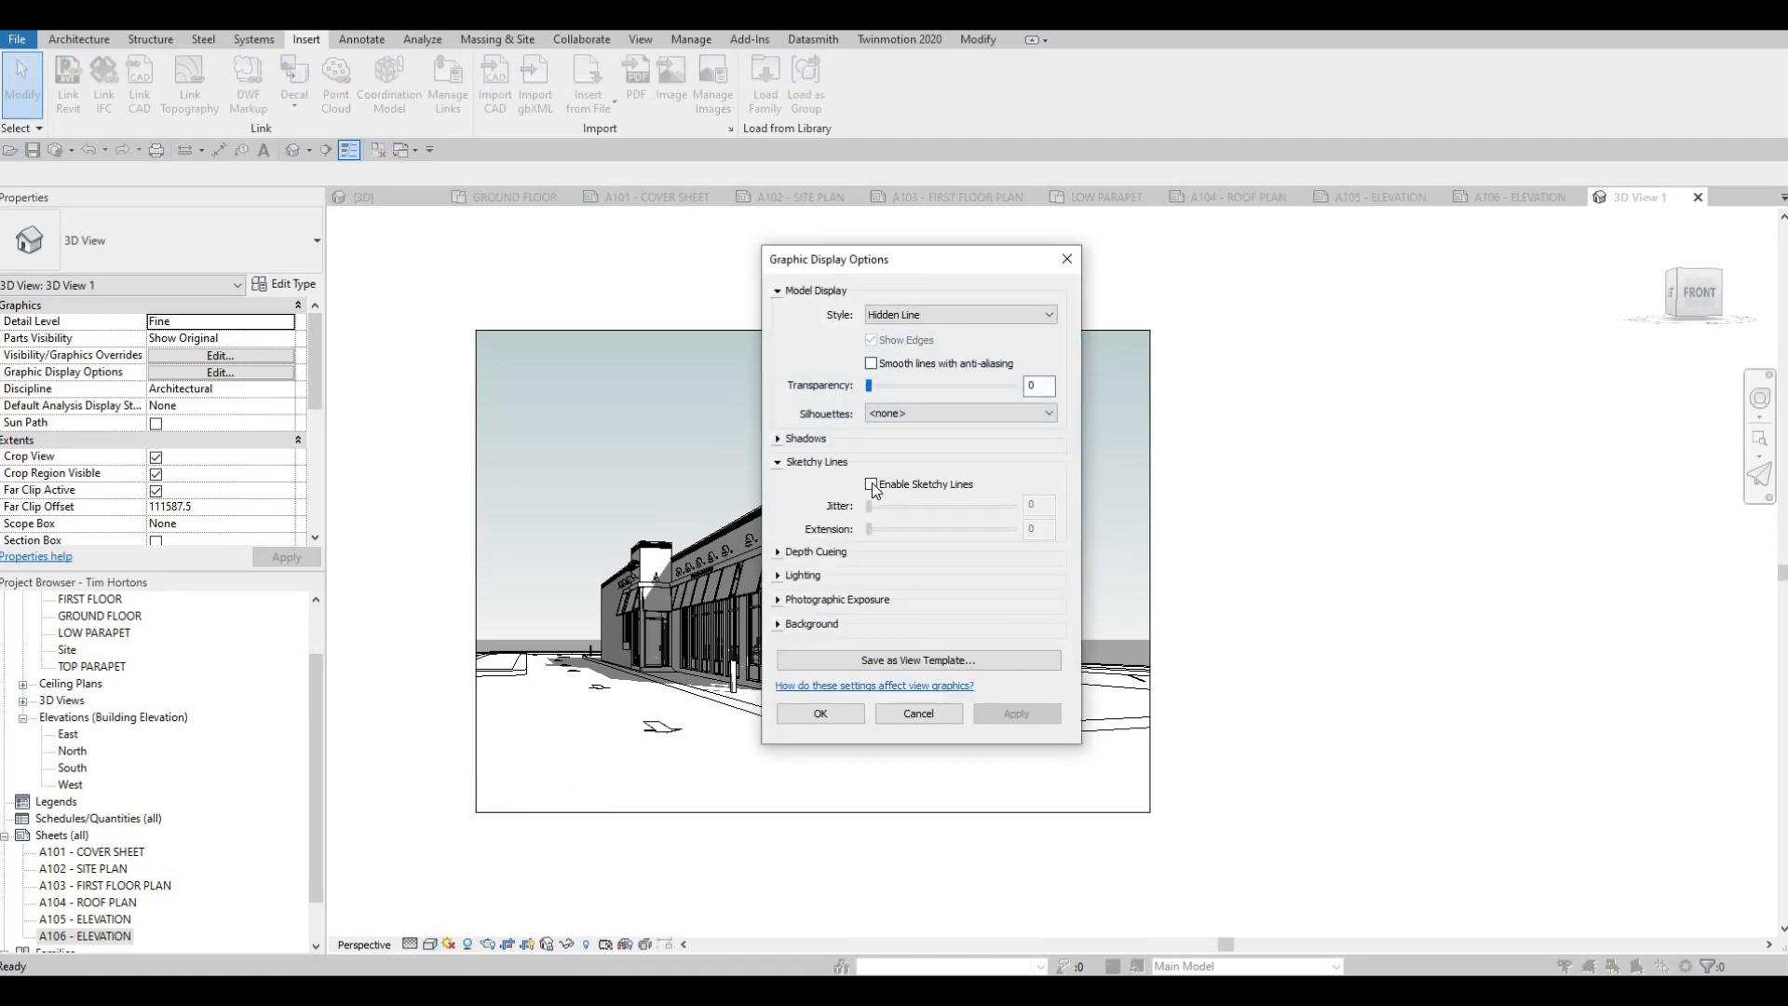
left_click(872, 485)
left_click_drag(869, 506, 927, 506)
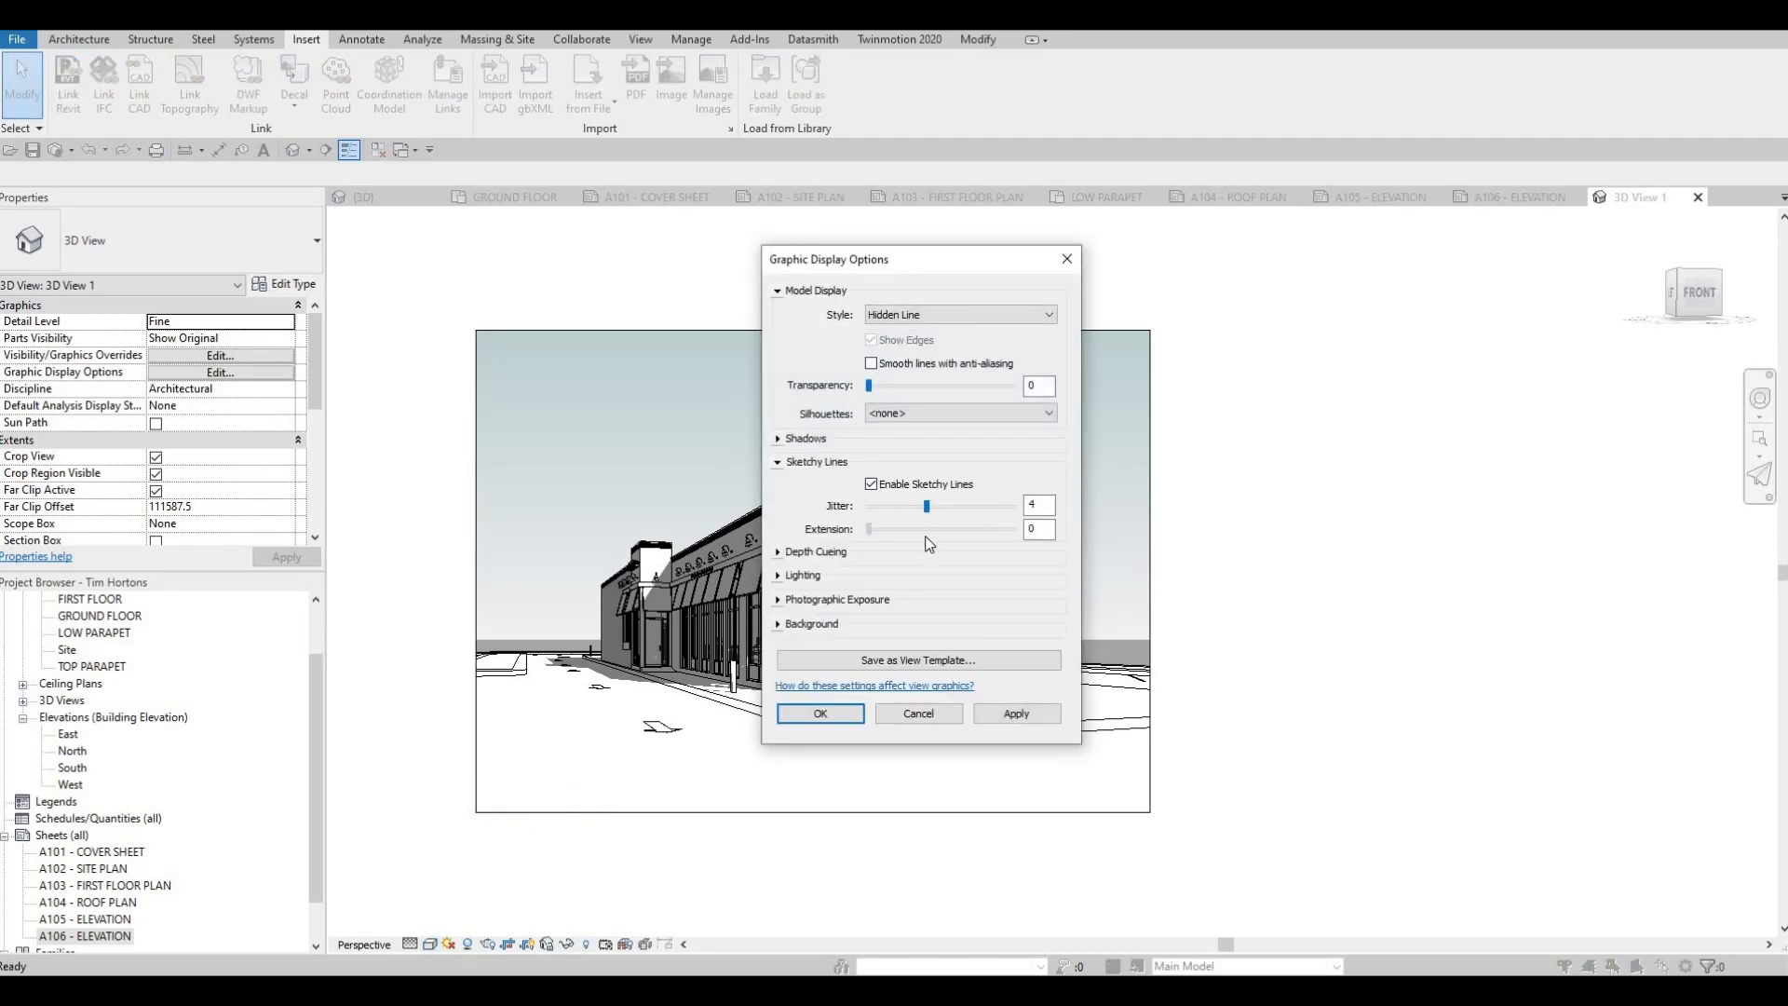
left_click(1008, 712)
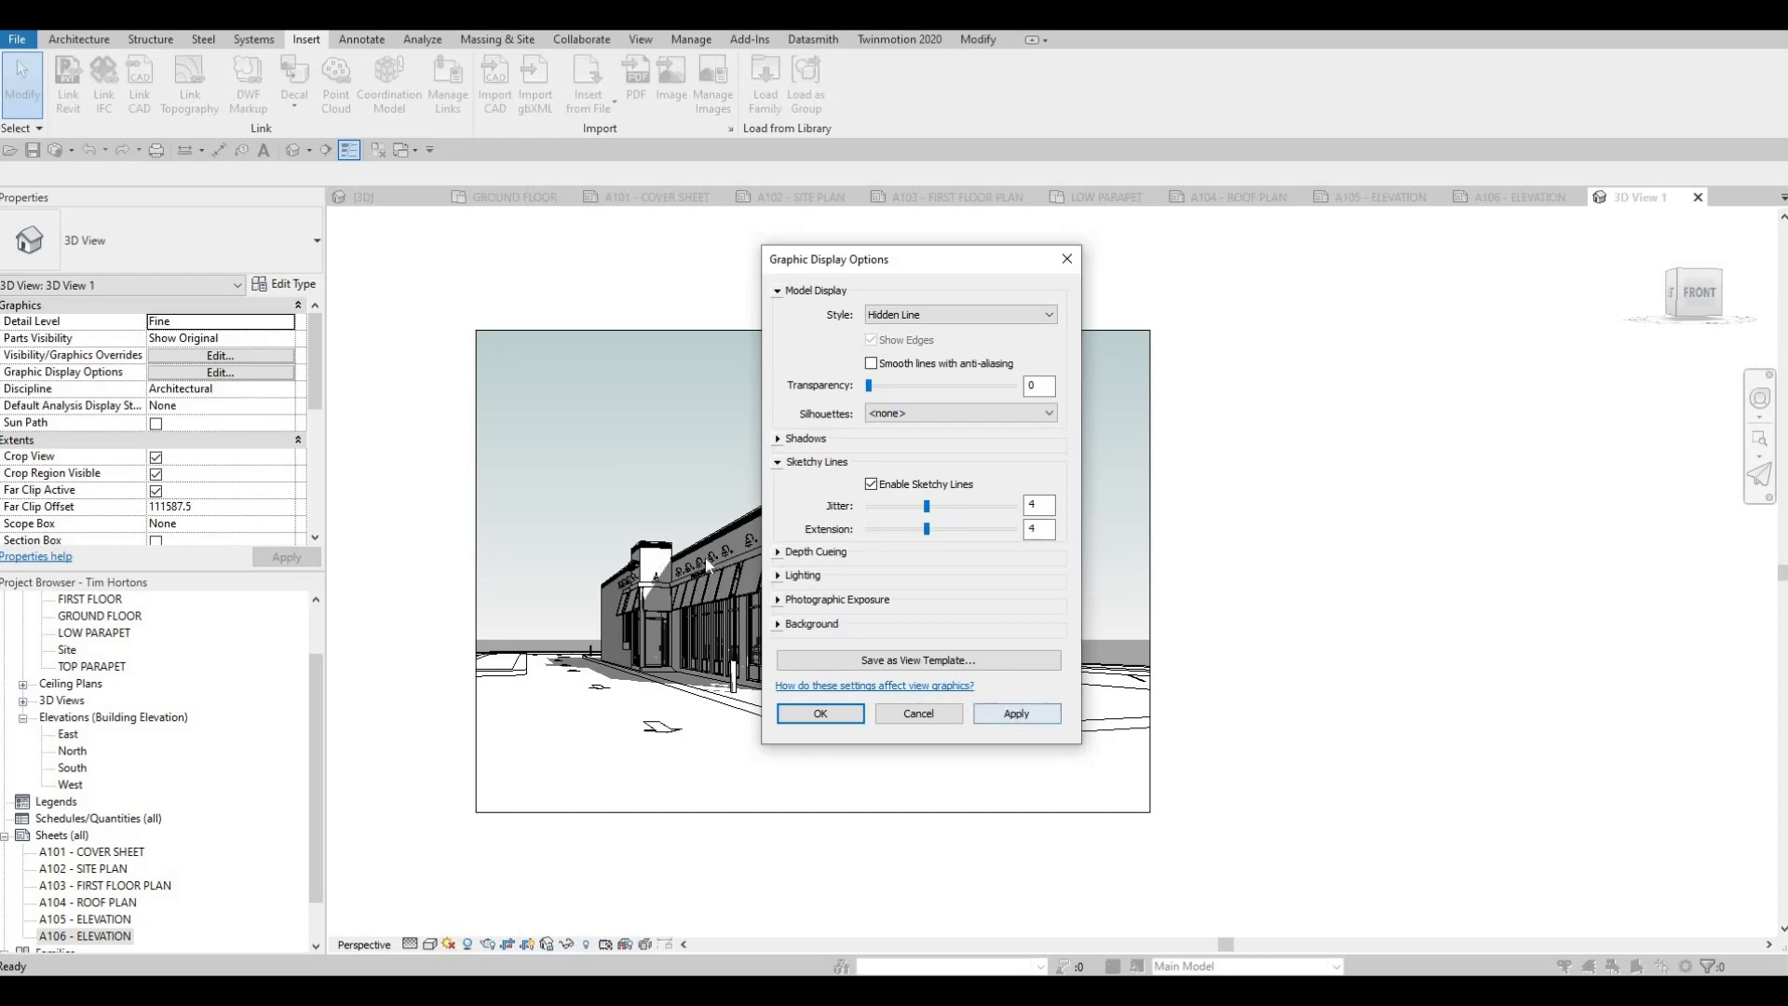
left_click(899, 529)
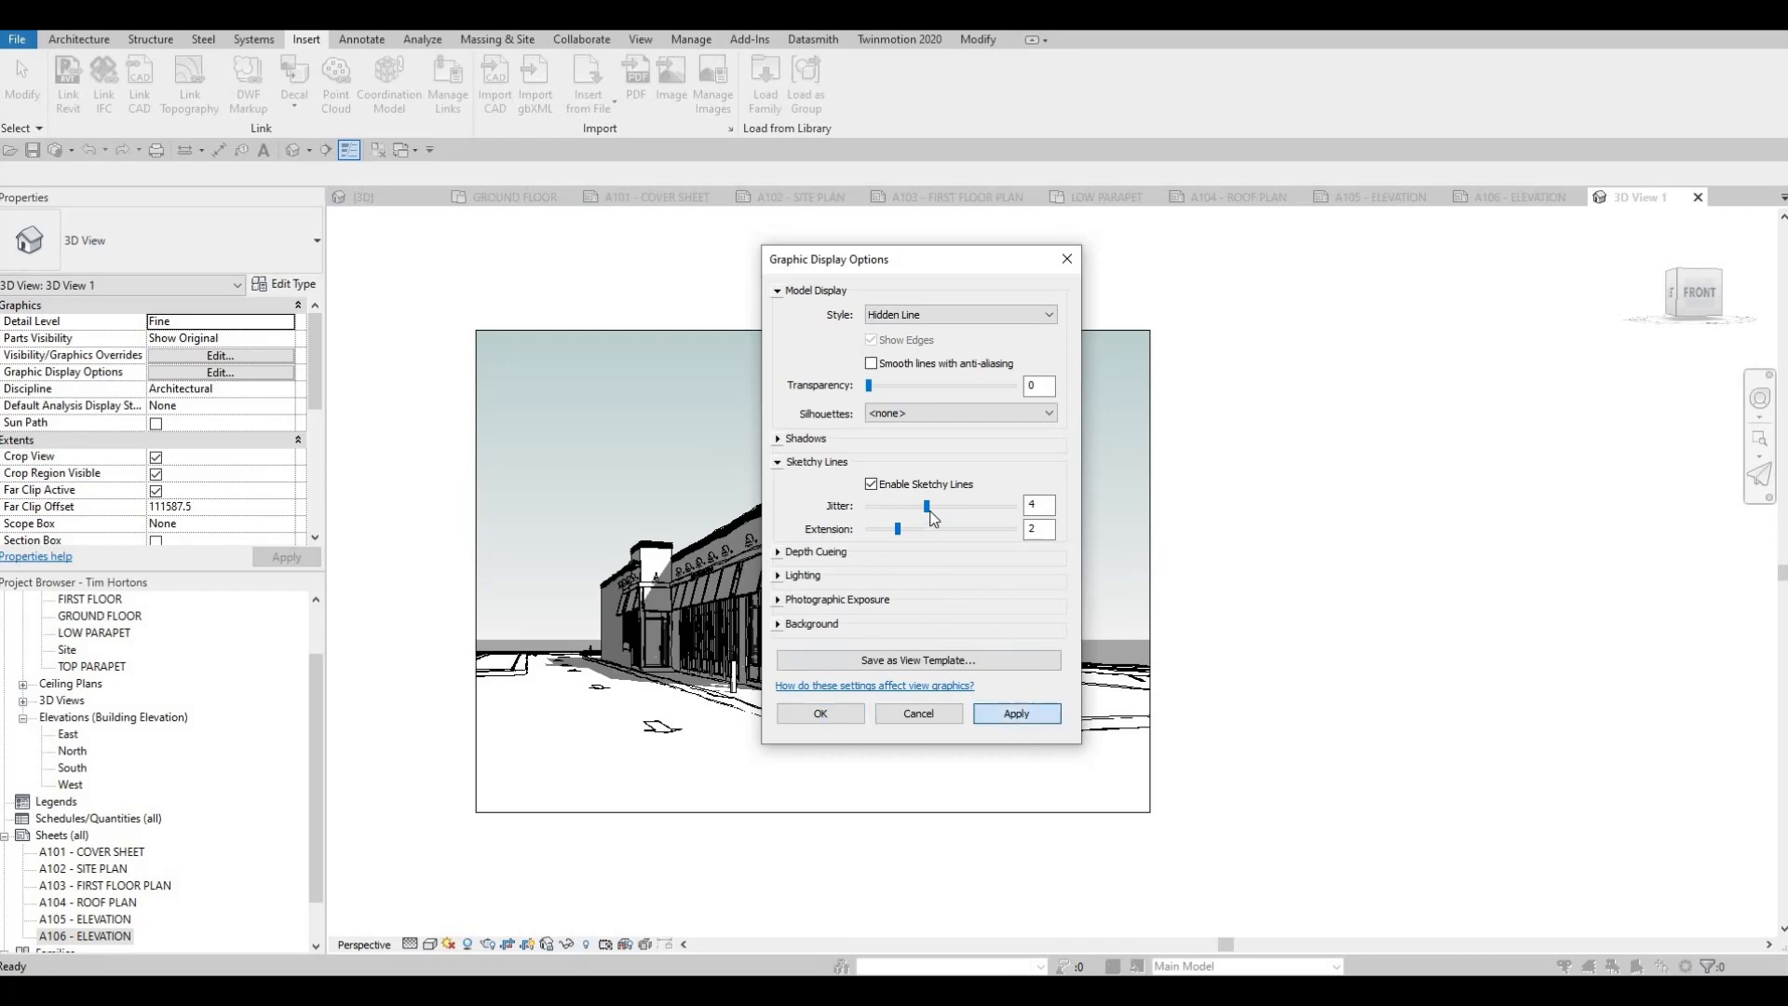
left_click(1016, 712)
left_click(821, 713)
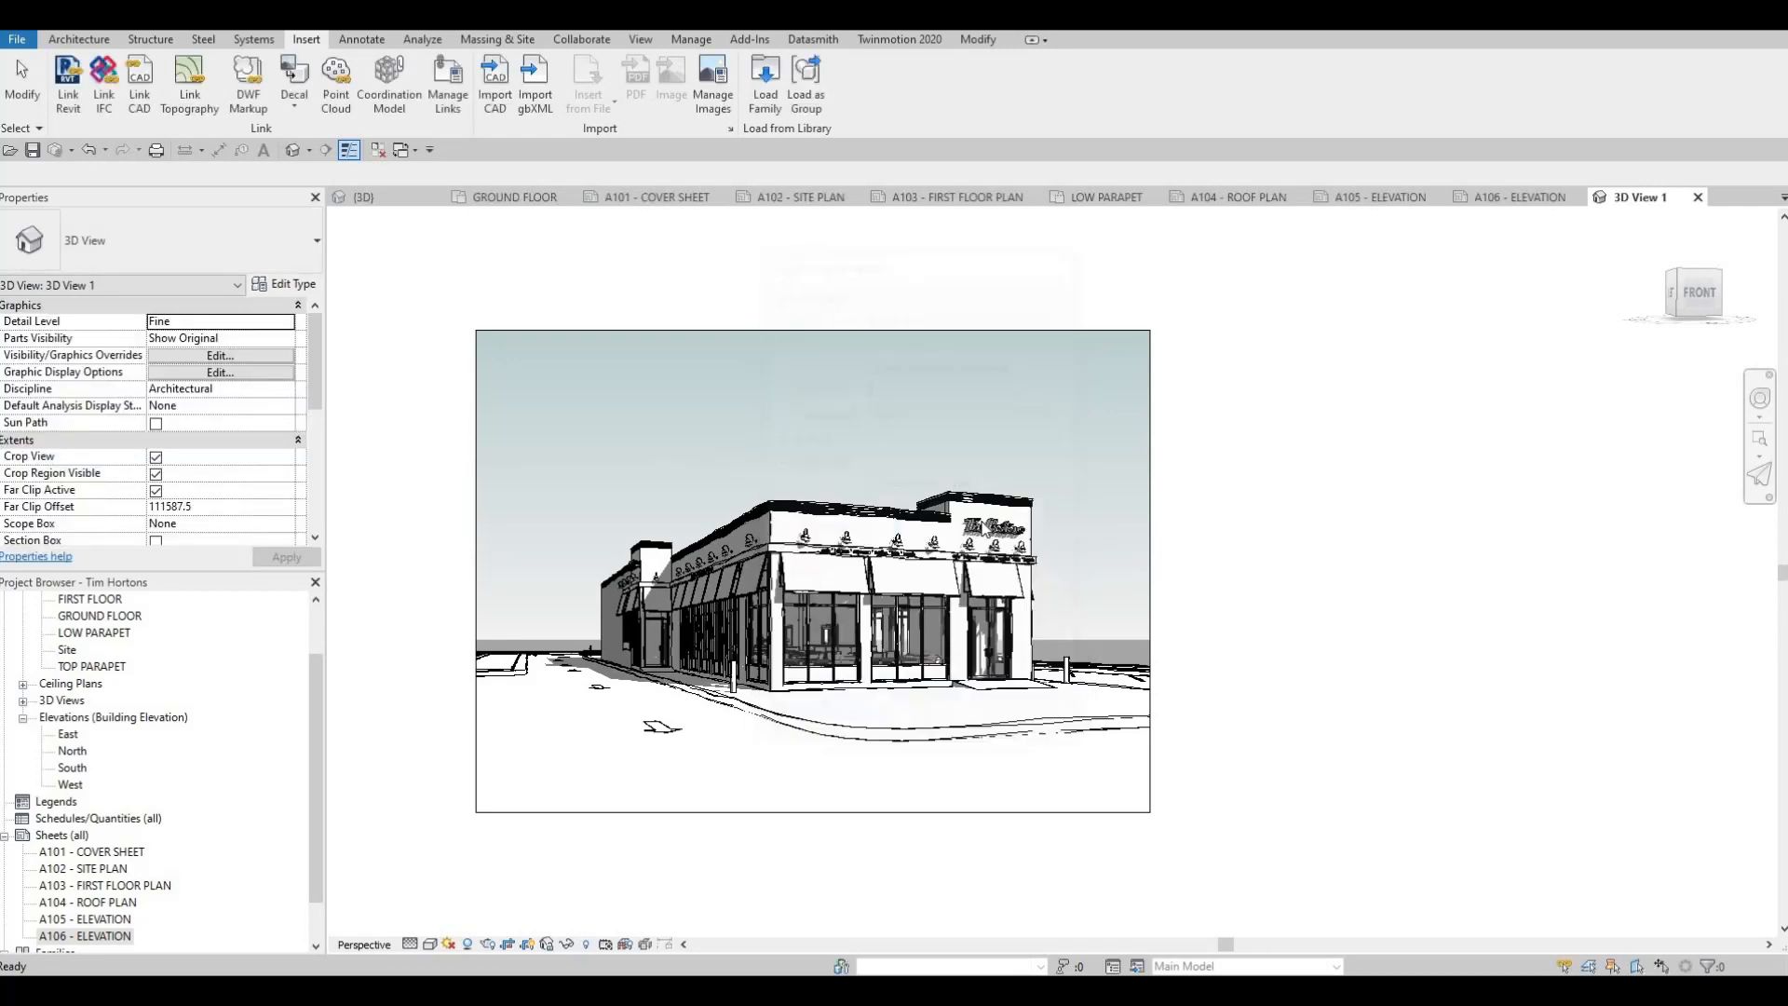
Reduce the sketchy lines' jitter to 2 in the camera view's graphic display options and apply the change
scroll(897, 461, "up", 6)
scroll(897, 461, "up", 5)
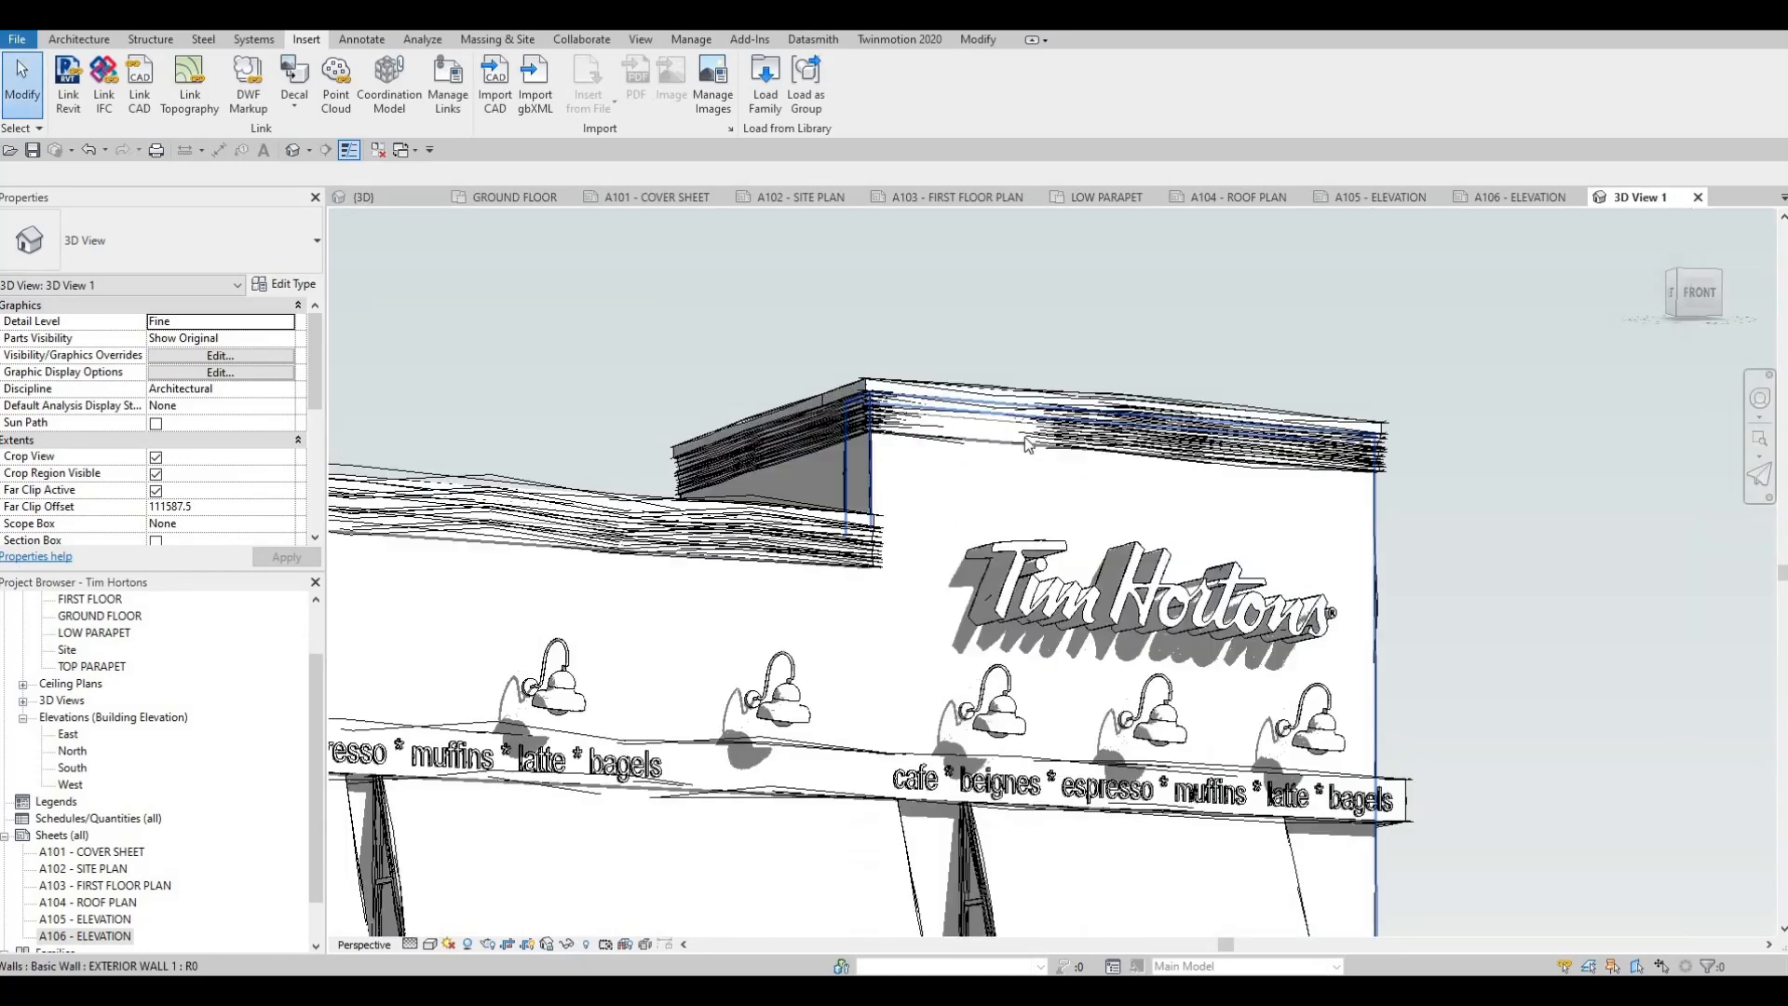
scroll(1080, 624, "down", 6)
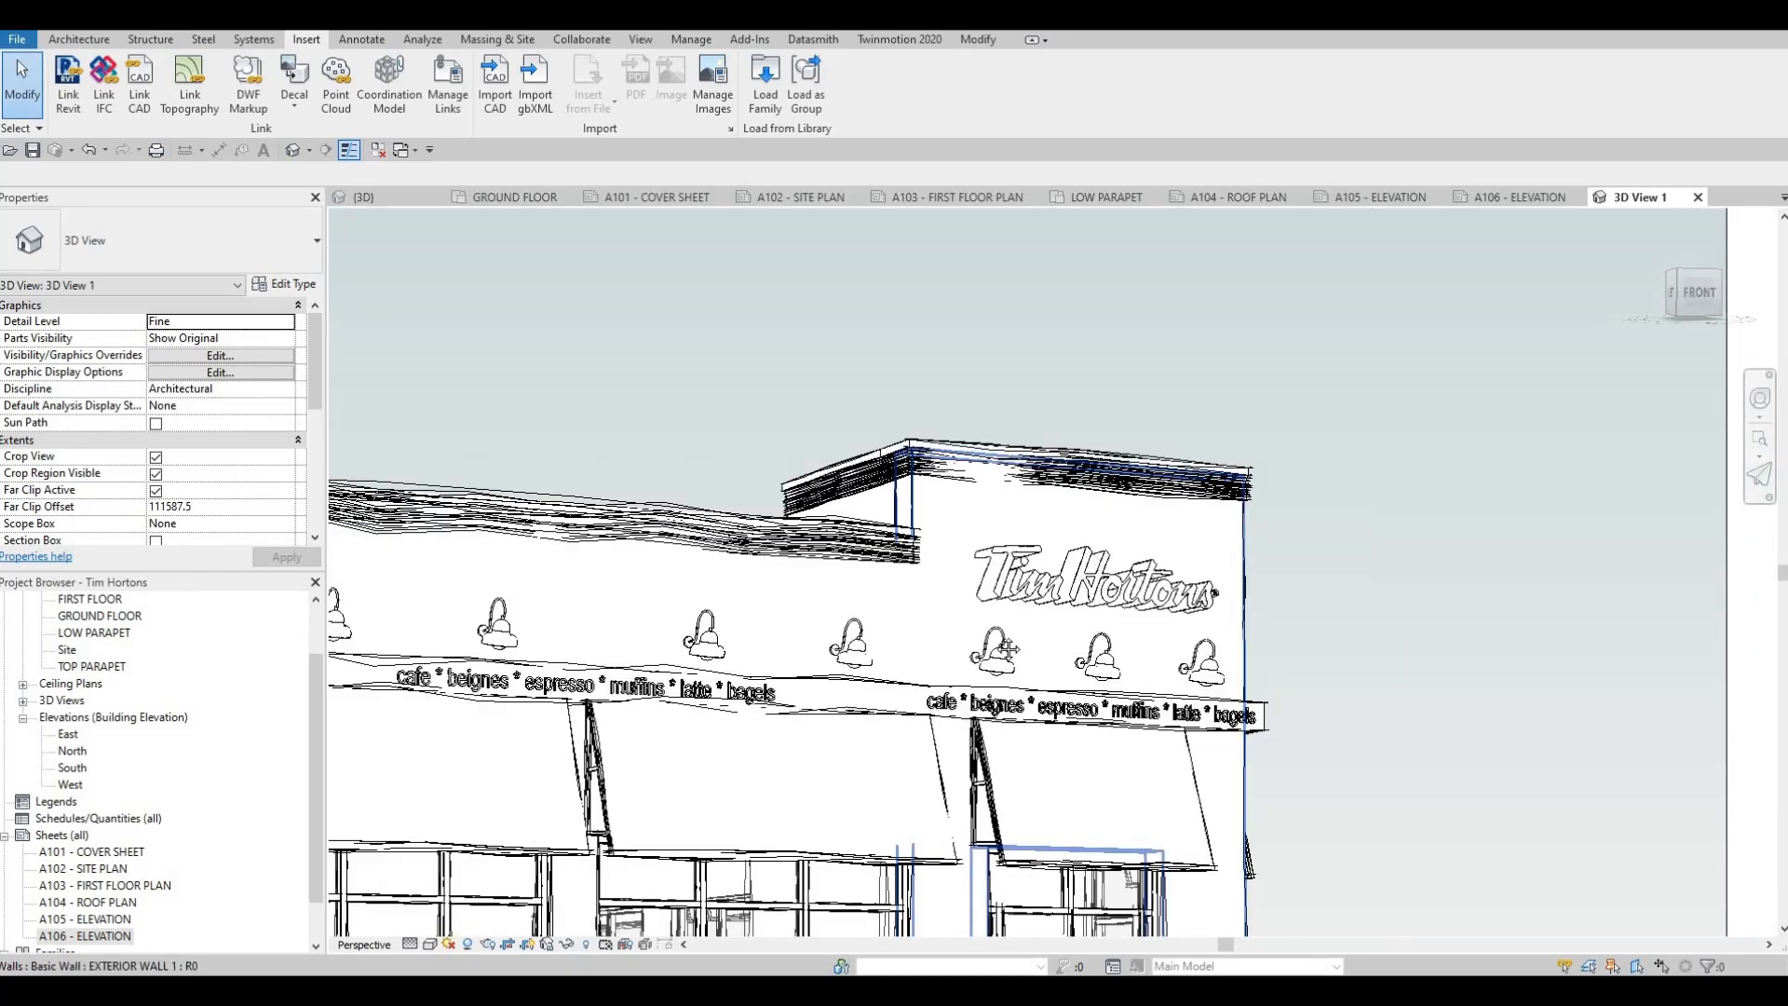
left_click(430, 943)
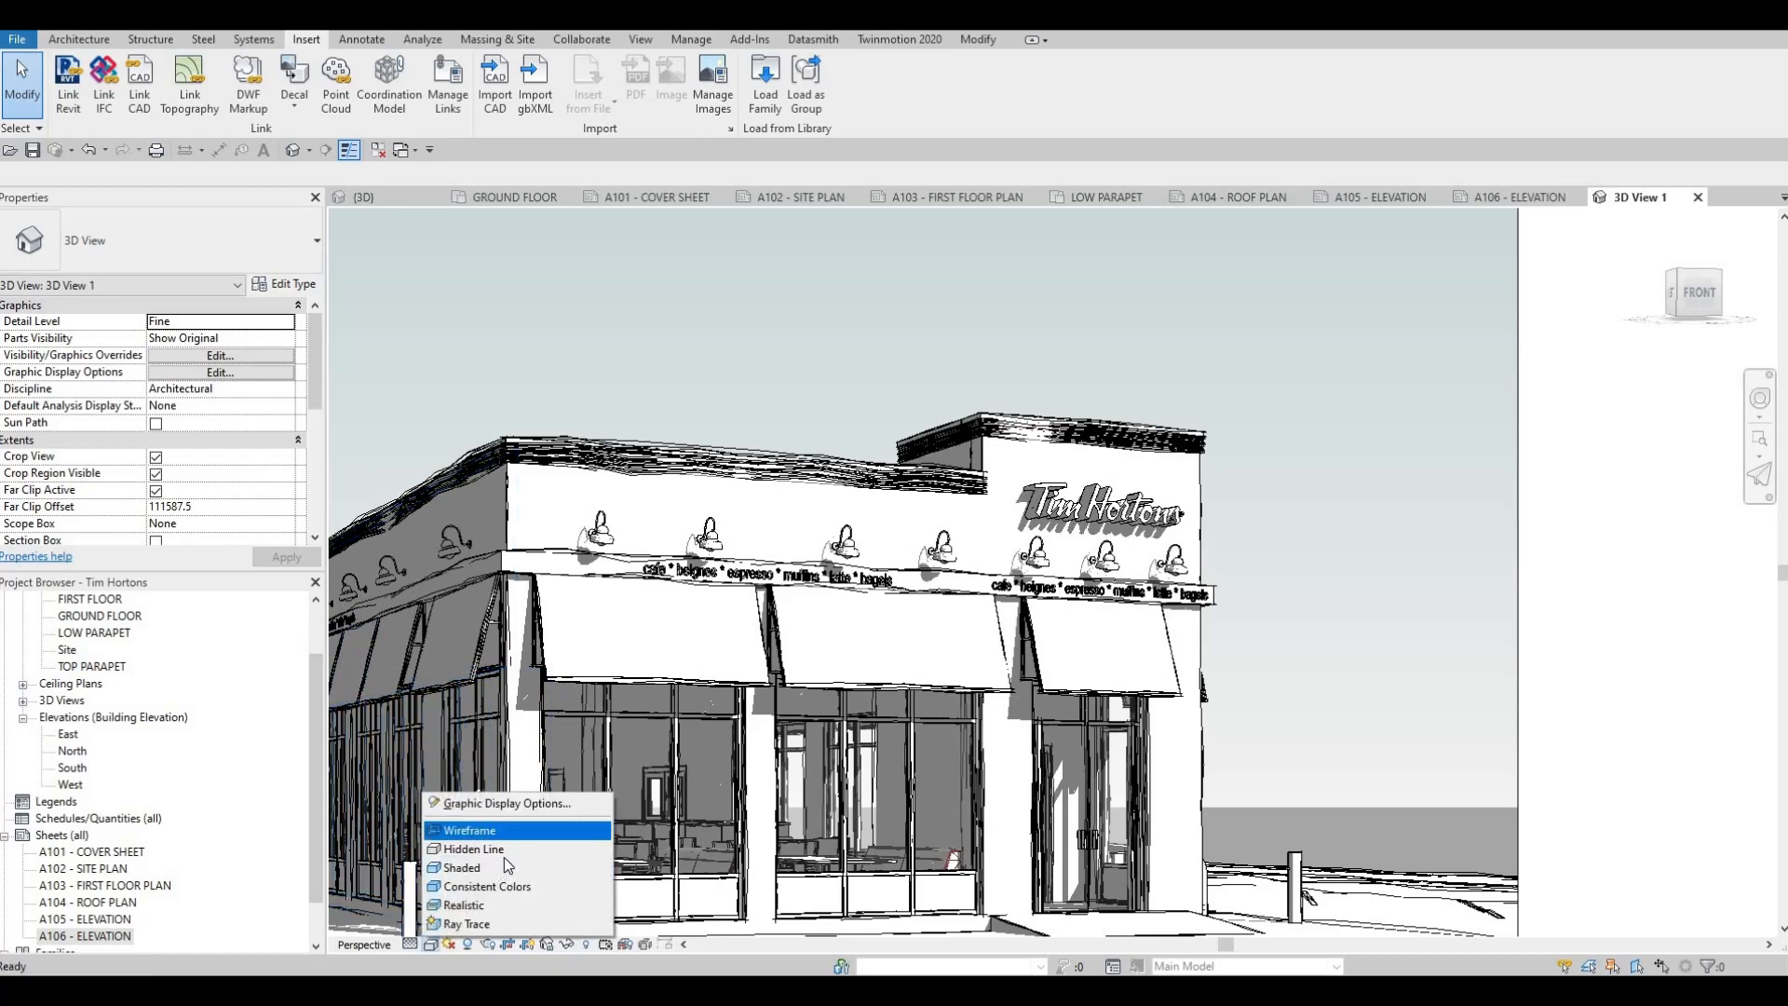
left_click(507, 803)
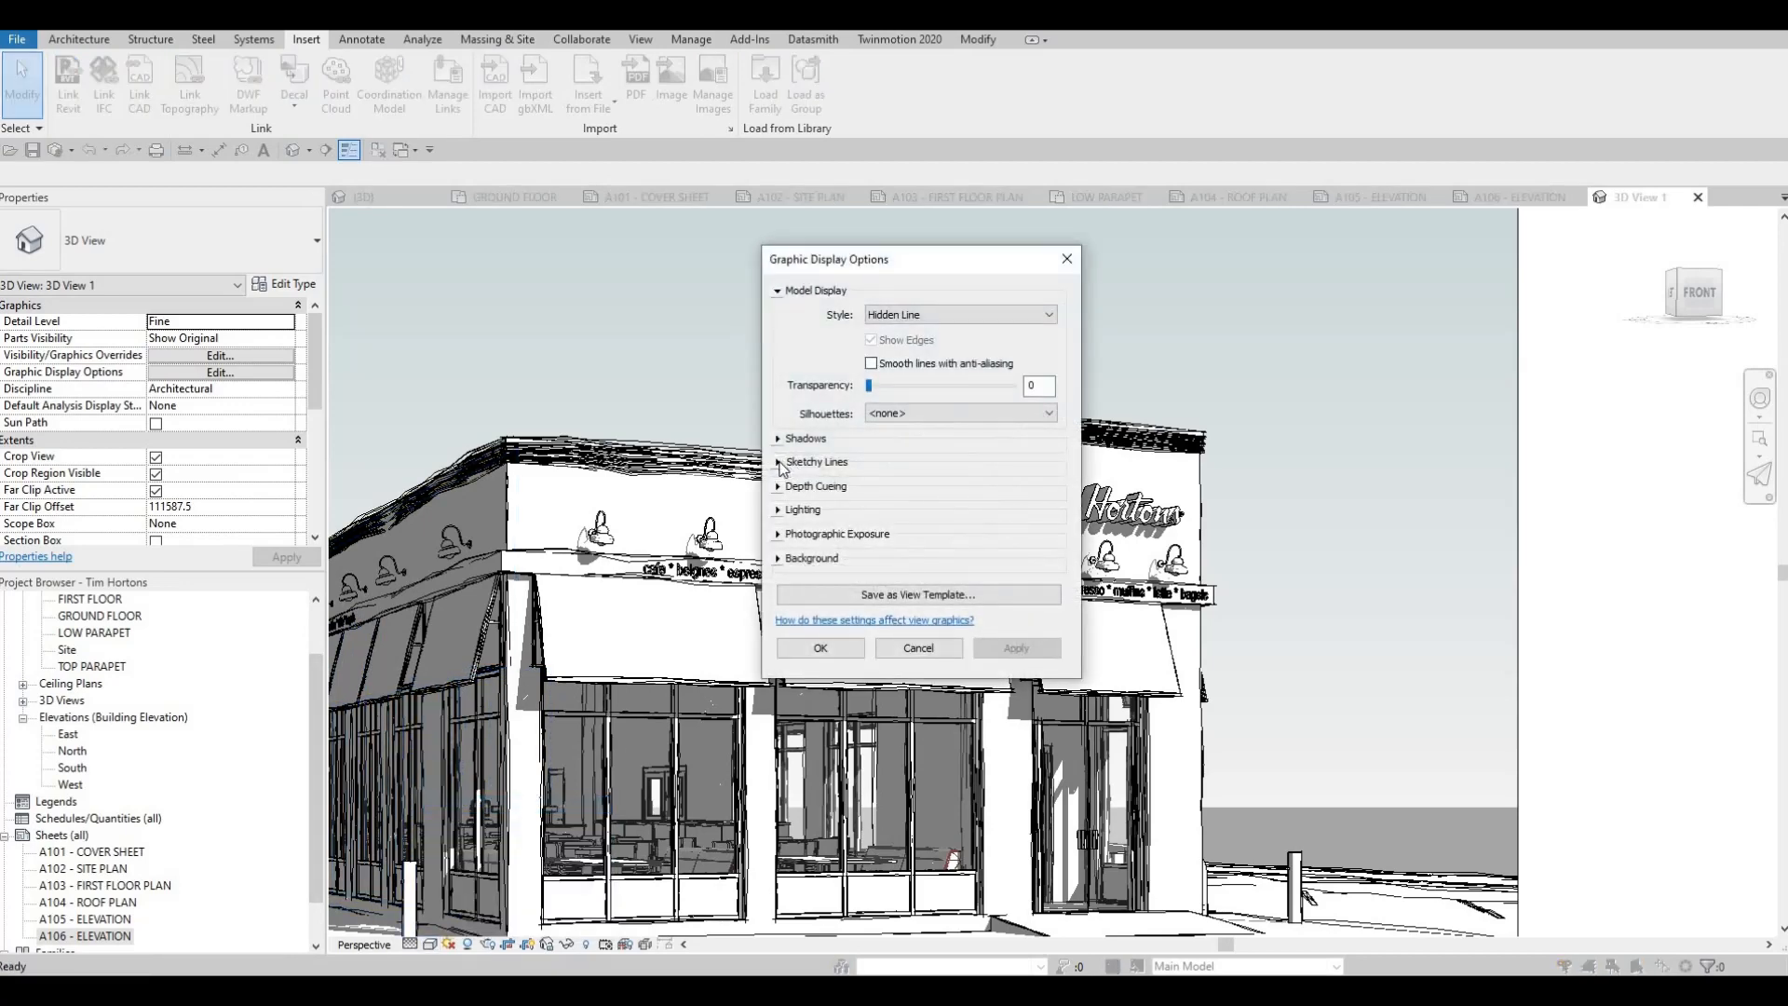
left_click(864, 475)
left_click_drag(925, 506, 898, 505)
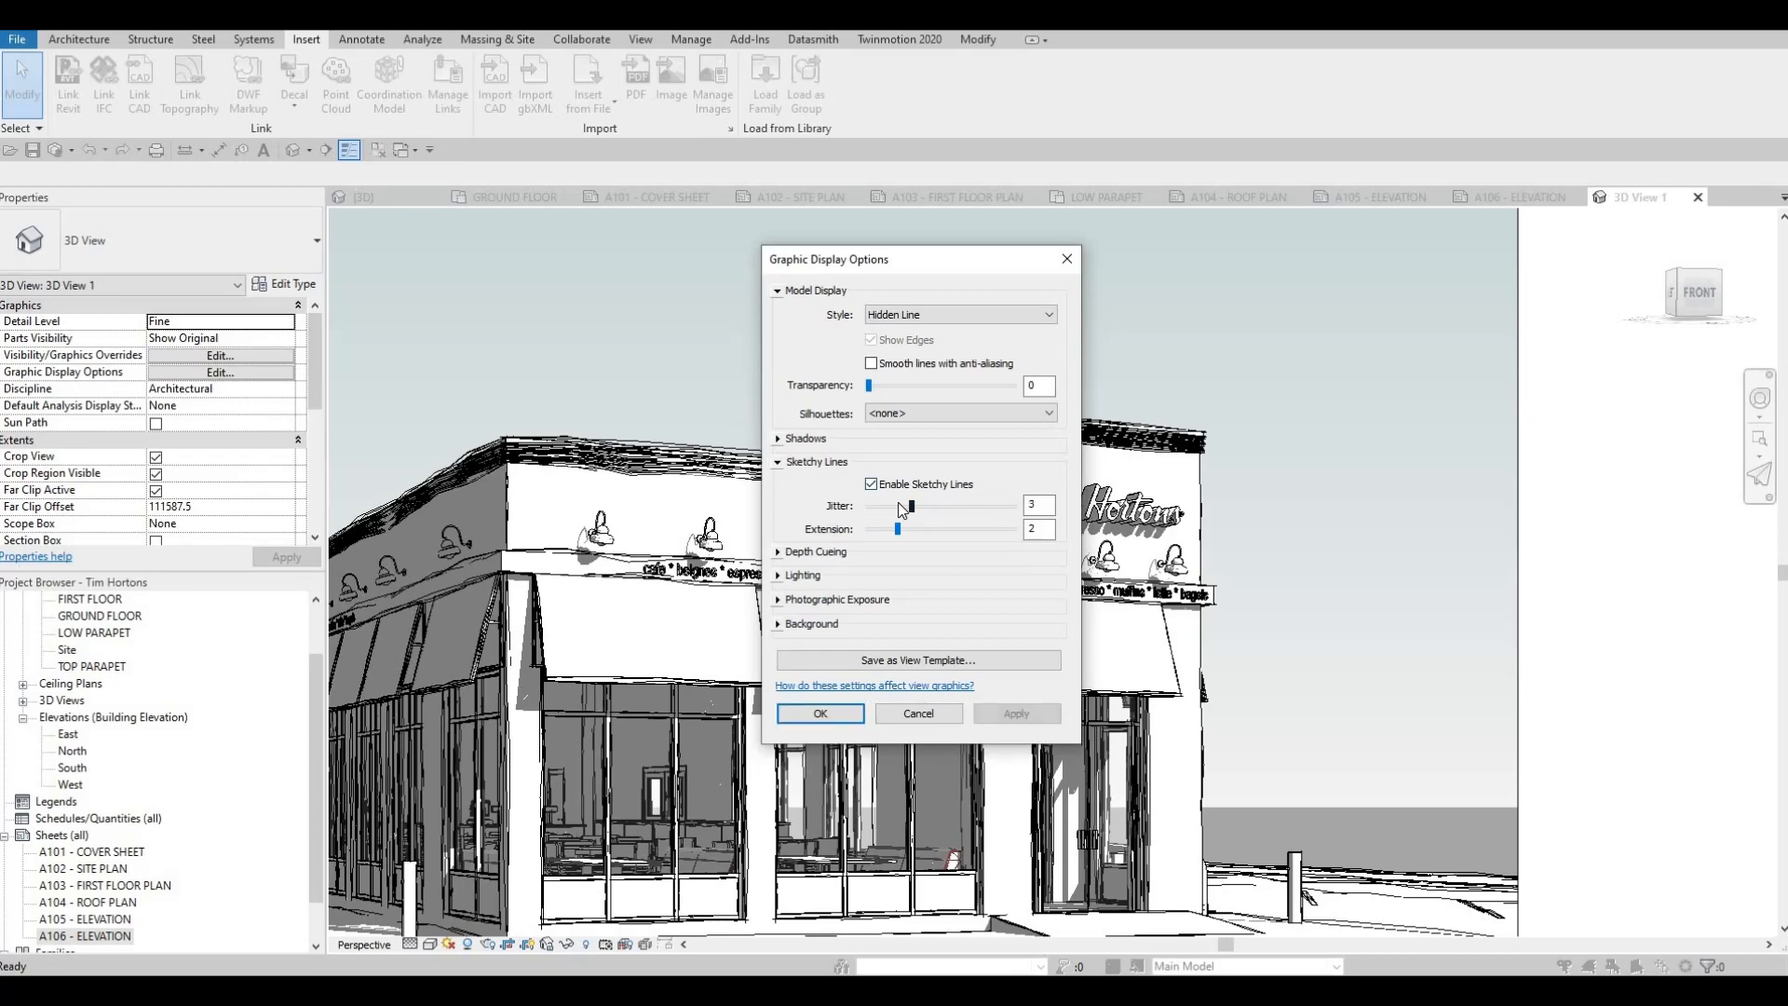
left_click(1014, 711)
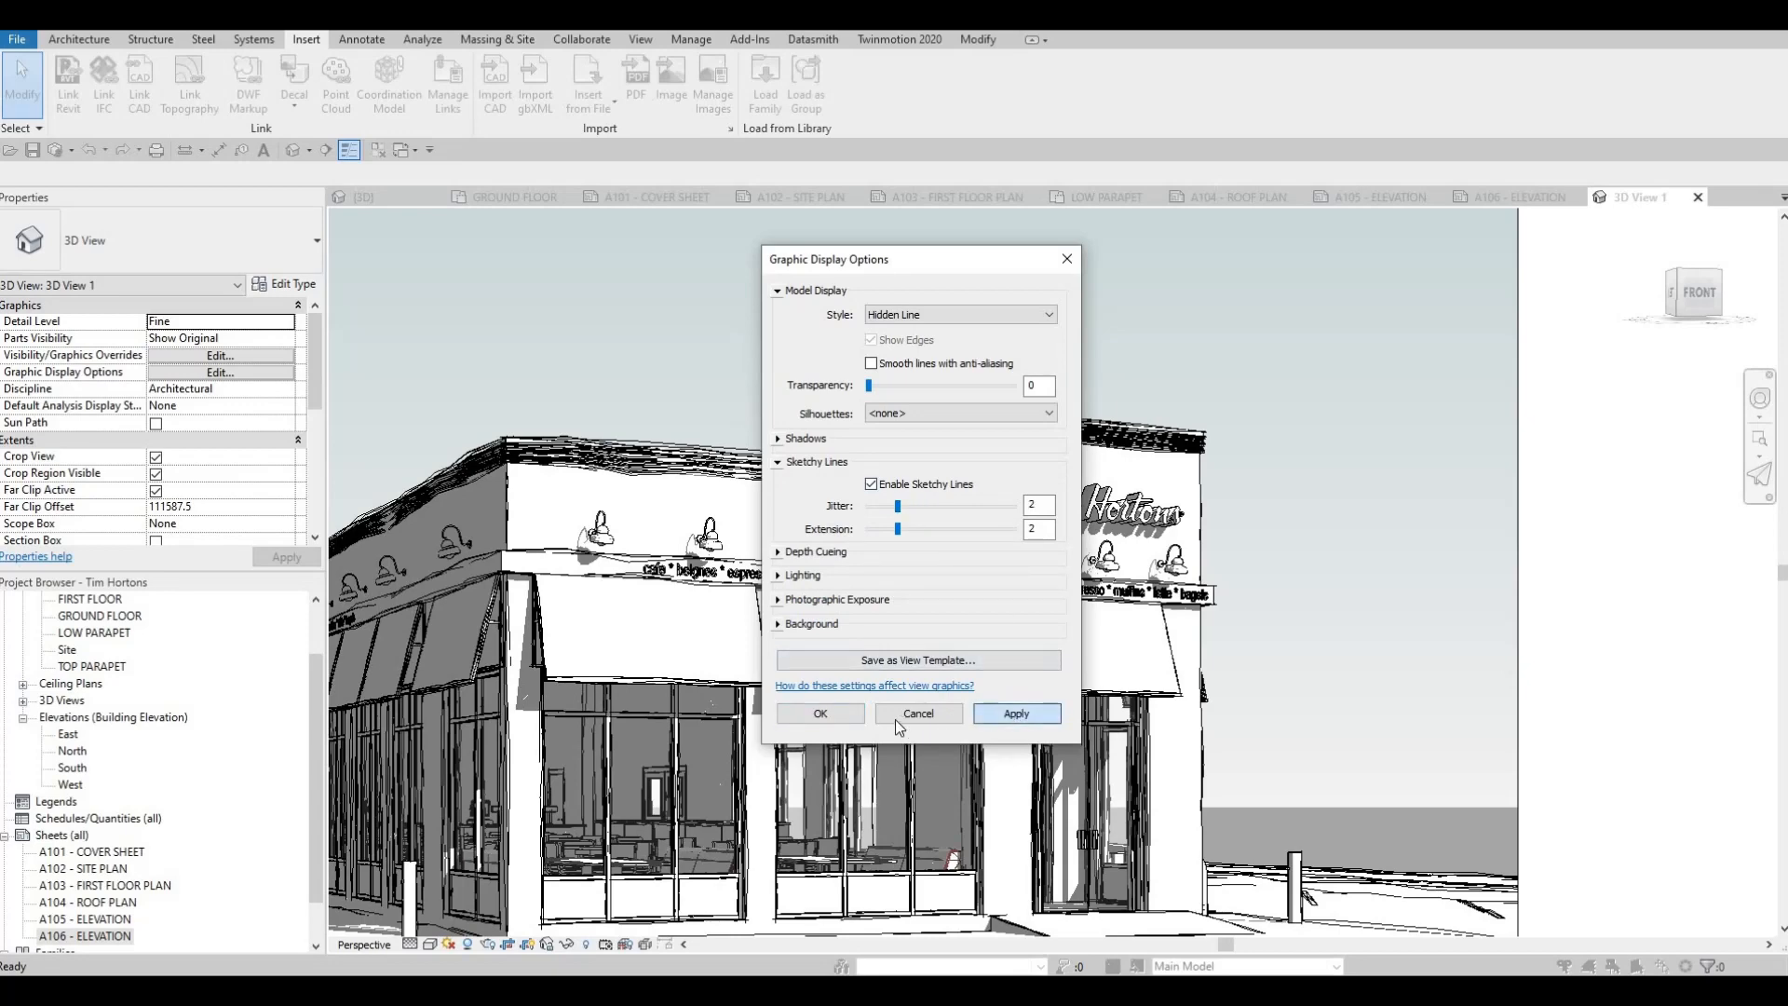
left_click(844, 713)
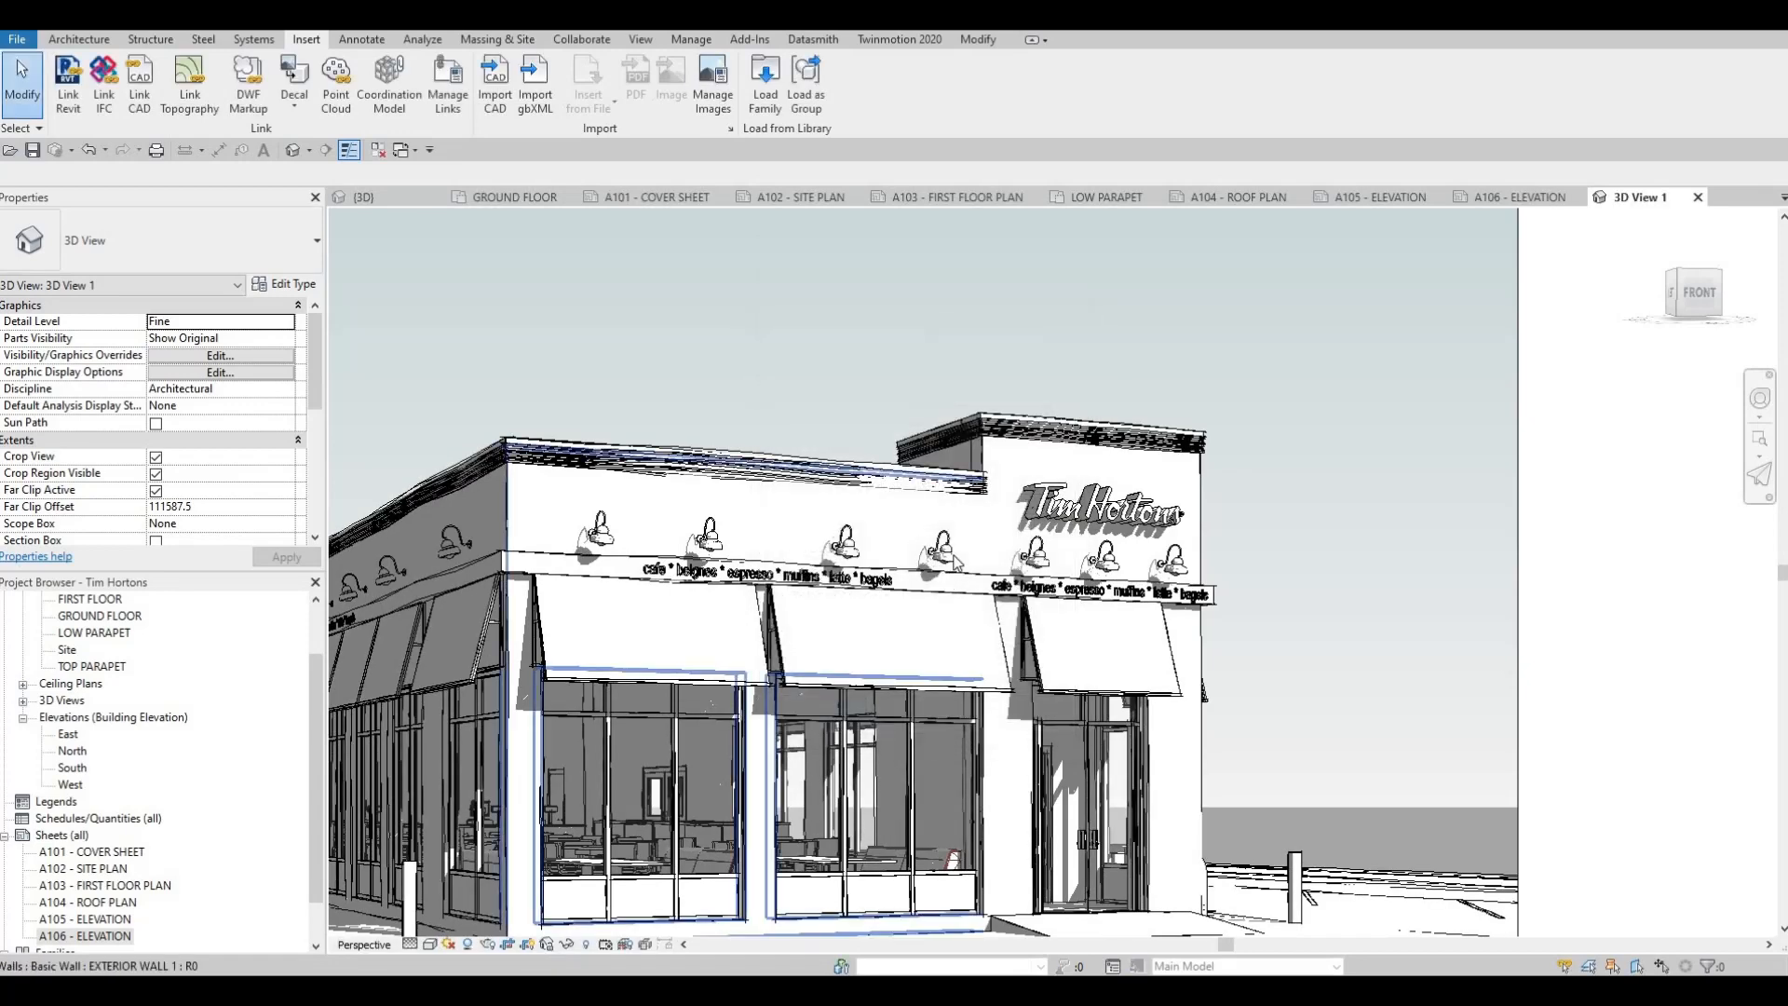
Examine the sketchy line effect on the building's facade, awnings and signage, both close up and in the full camera view
scroll(951, 562, "up", 6)
scroll(950, 559, "down", 4)
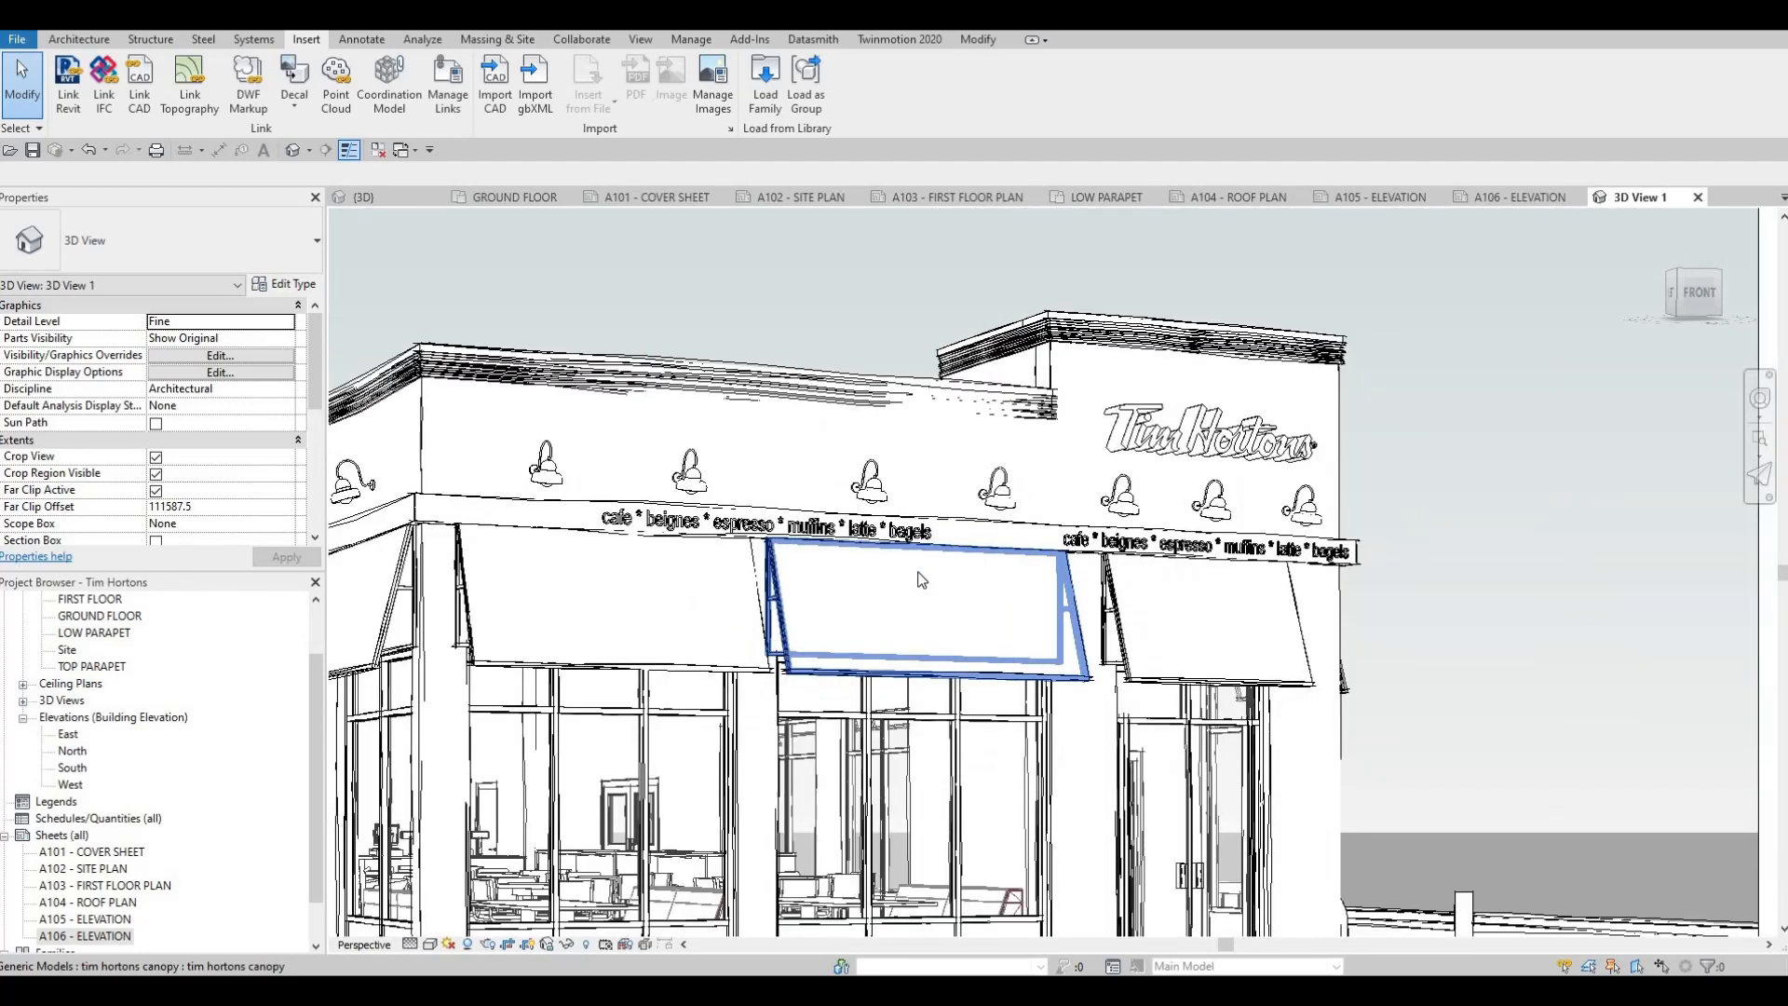
middle_click_drag(990, 581, 1051, 539)
scroll(1050, 539, "down", 2)
key("Escape")
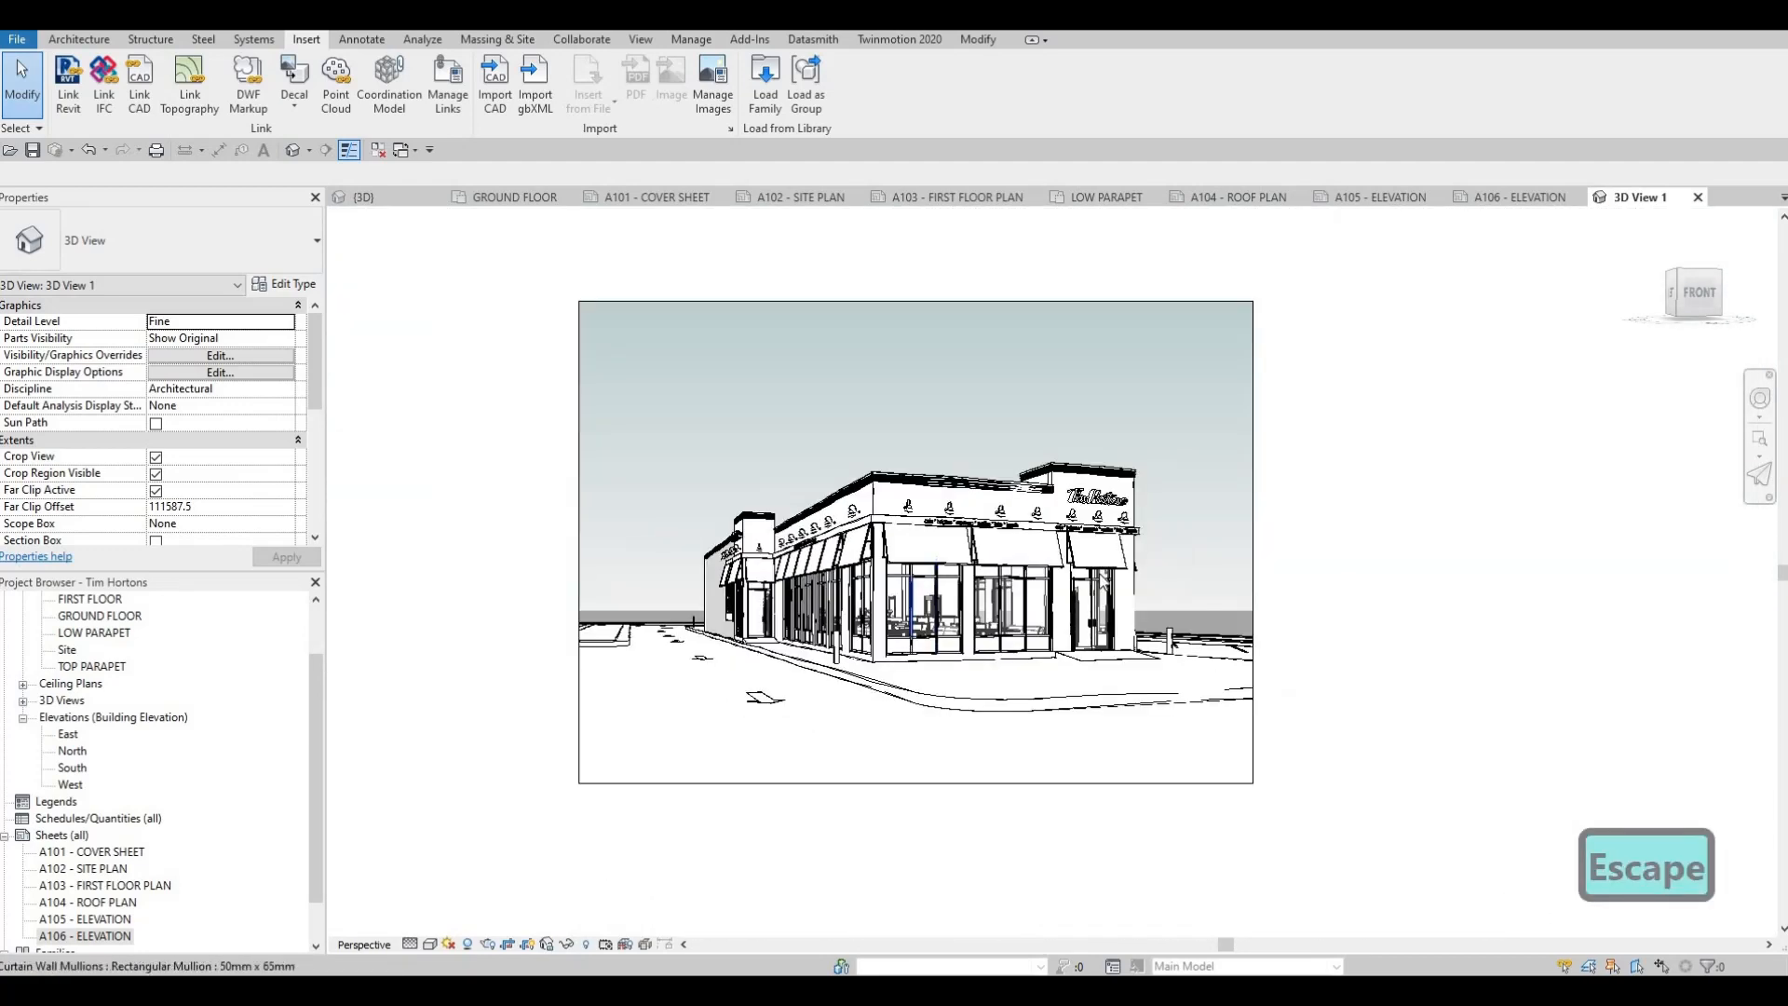
middle_click_drag(834, 653, 668, 653)
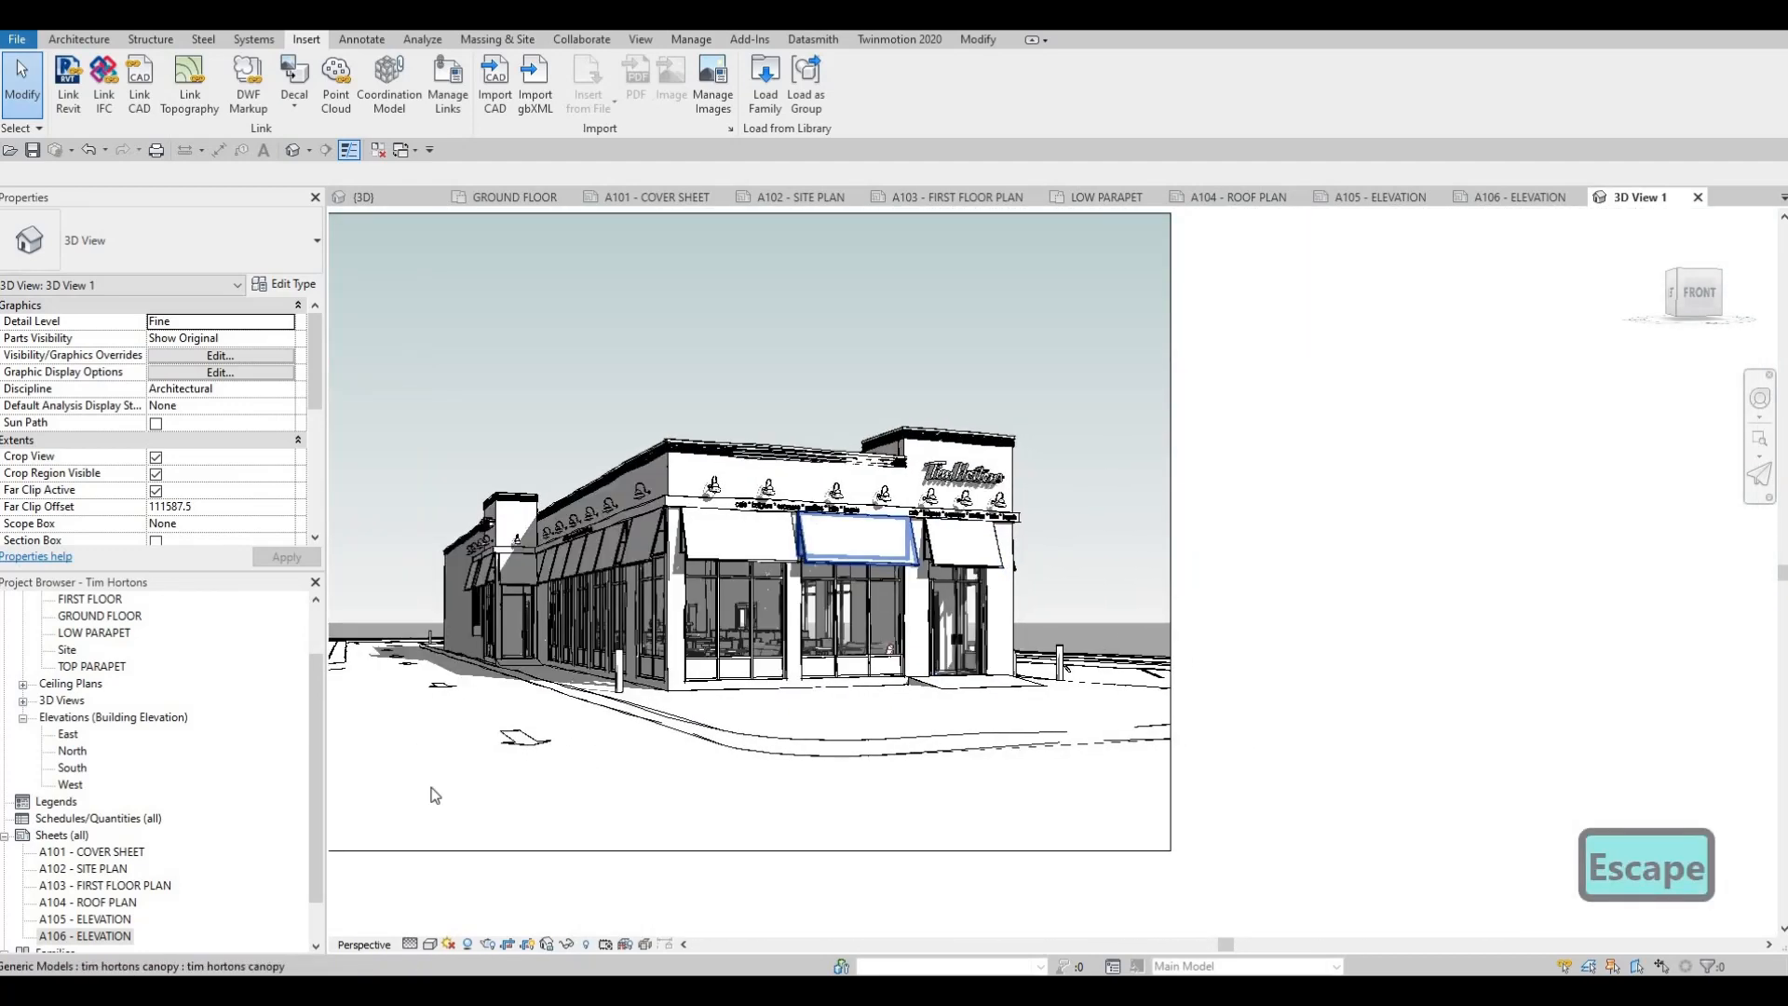
scroll(865, 587, "down", 1)
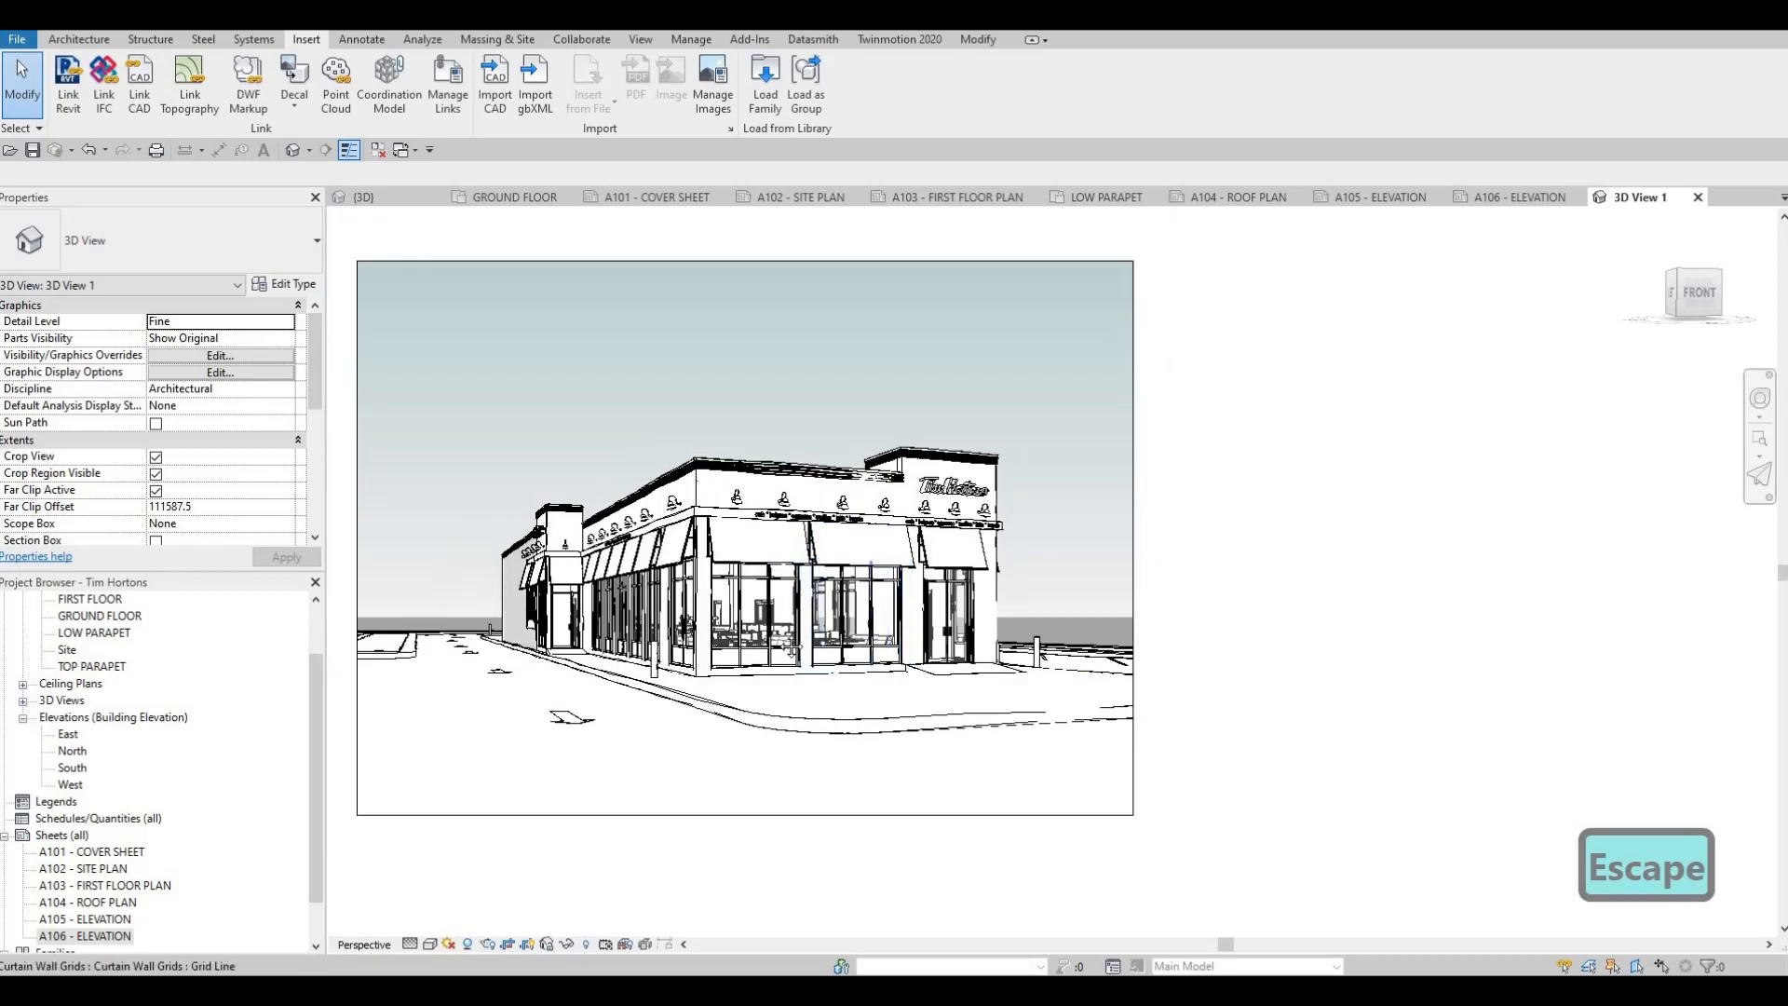
middle_click_drag(724, 638, 917, 649)
scroll(916, 648, "down", 1)
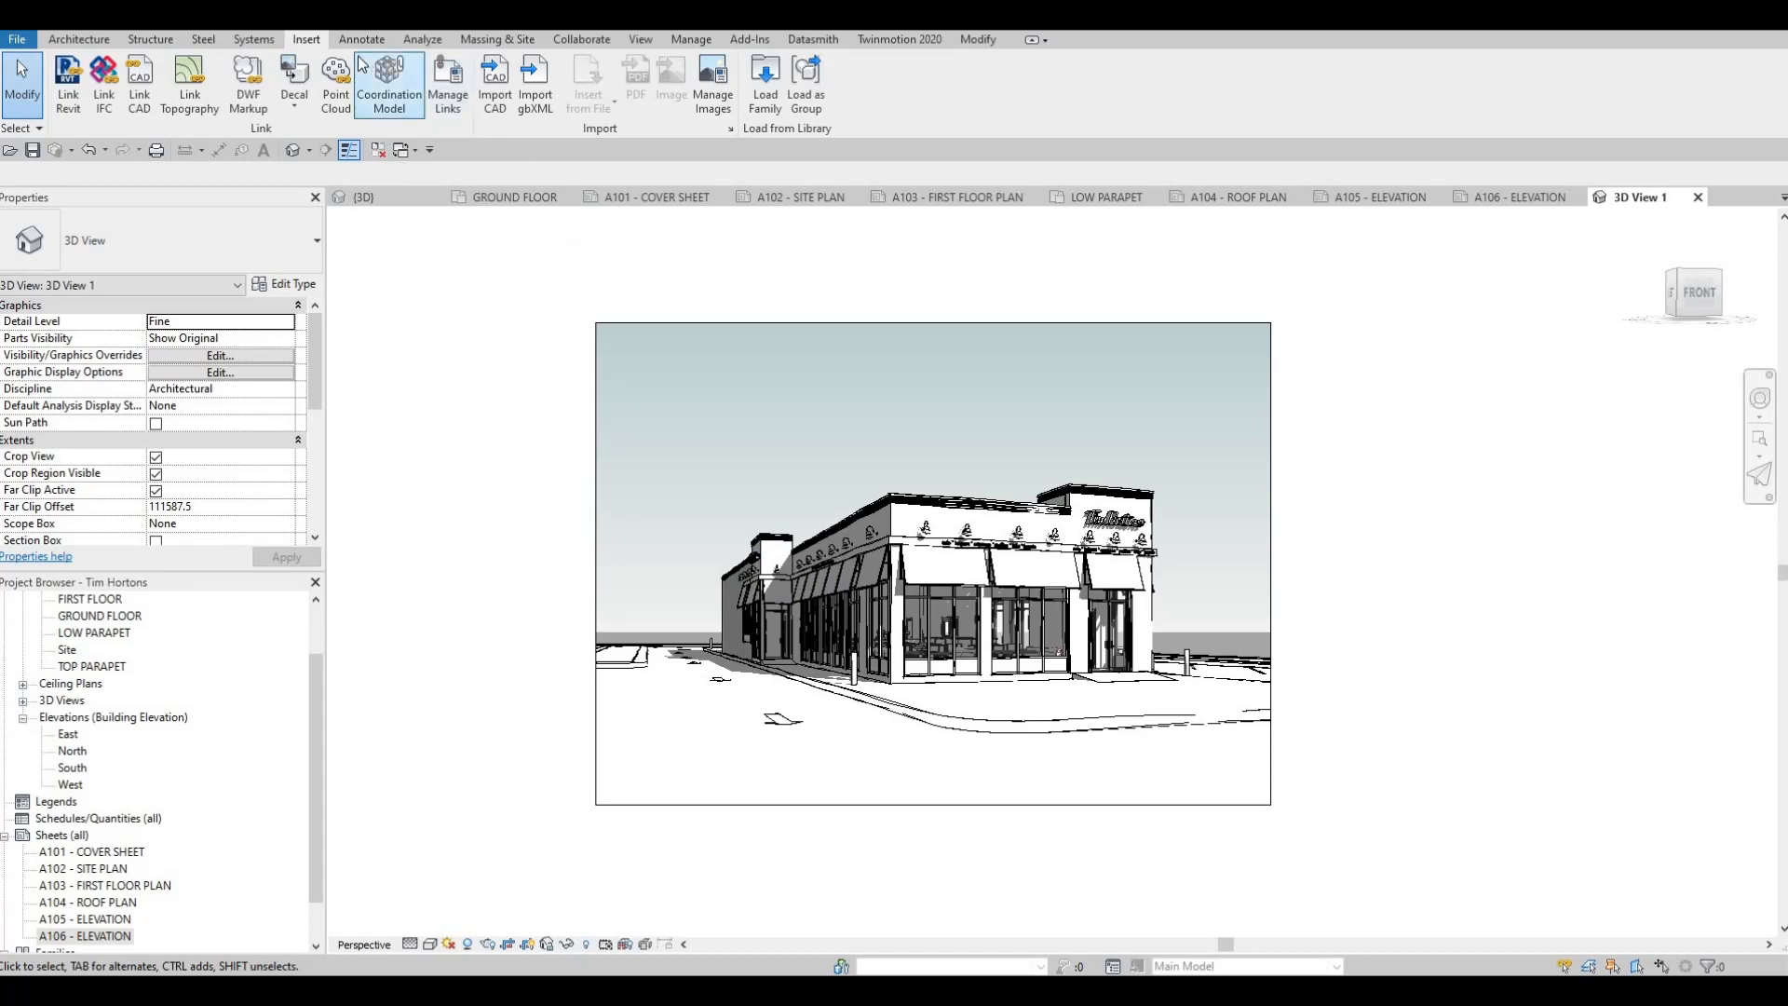
Render the camera view at Draft quality with screen resolution
left_click(641, 39)
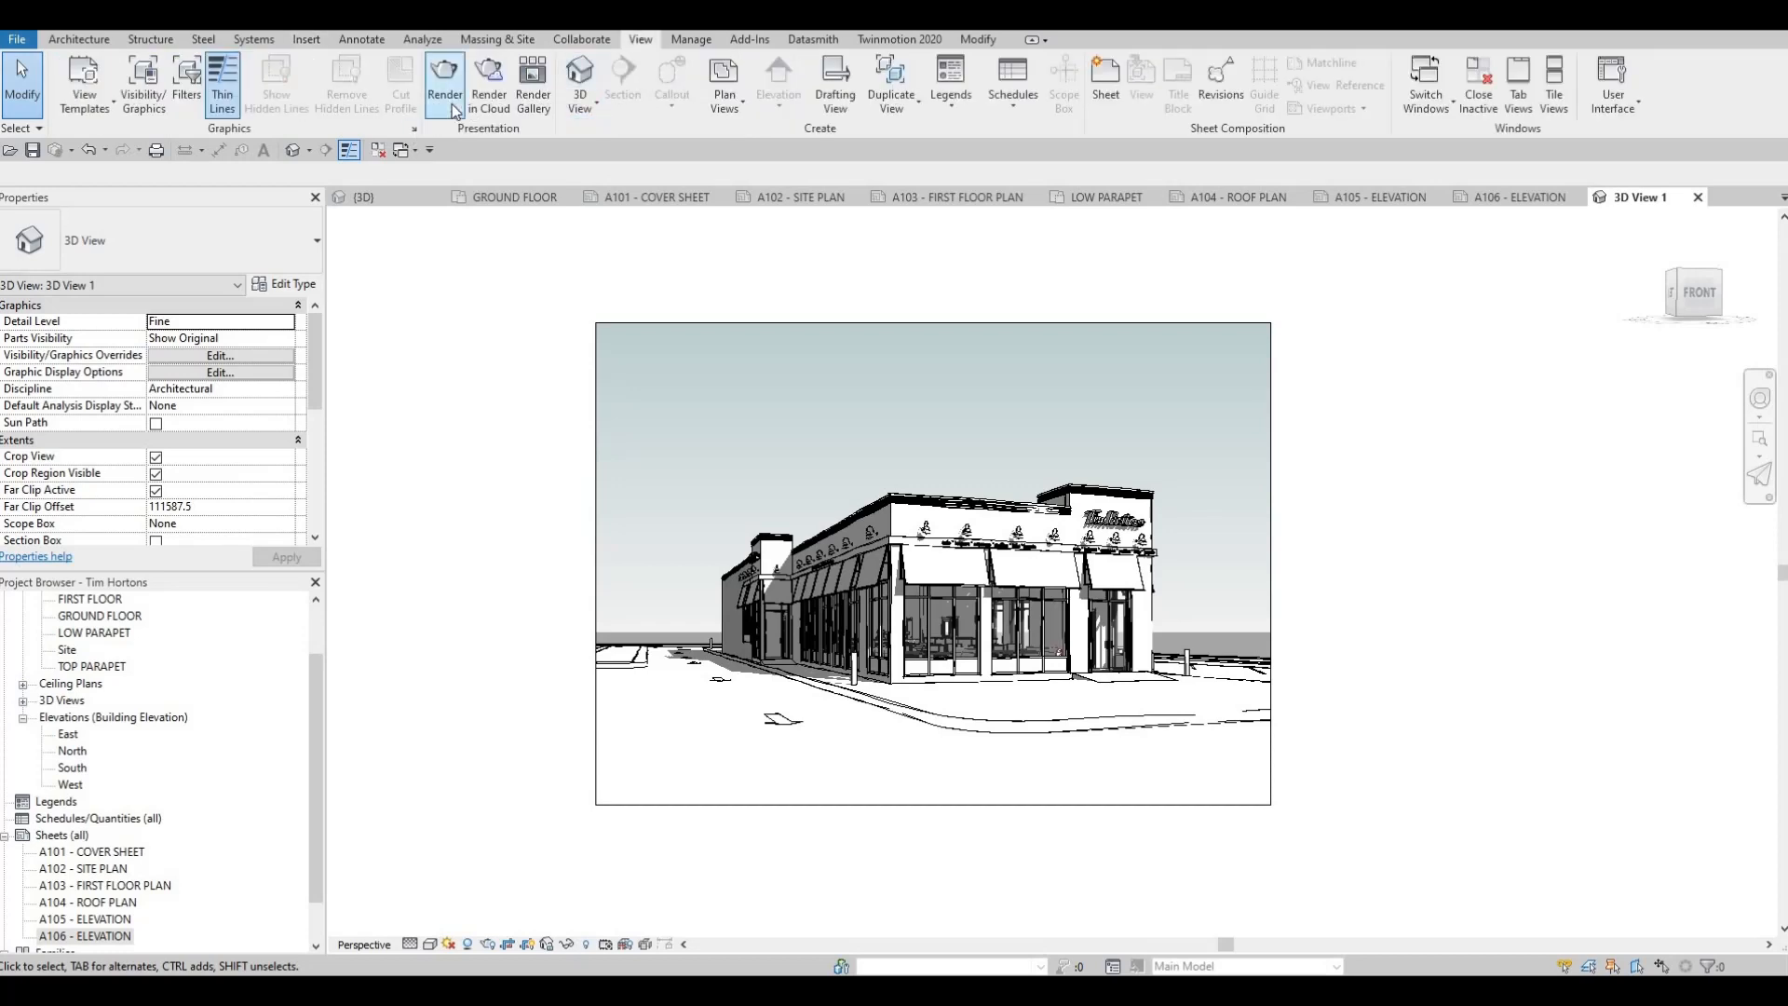
left_click(445, 85)
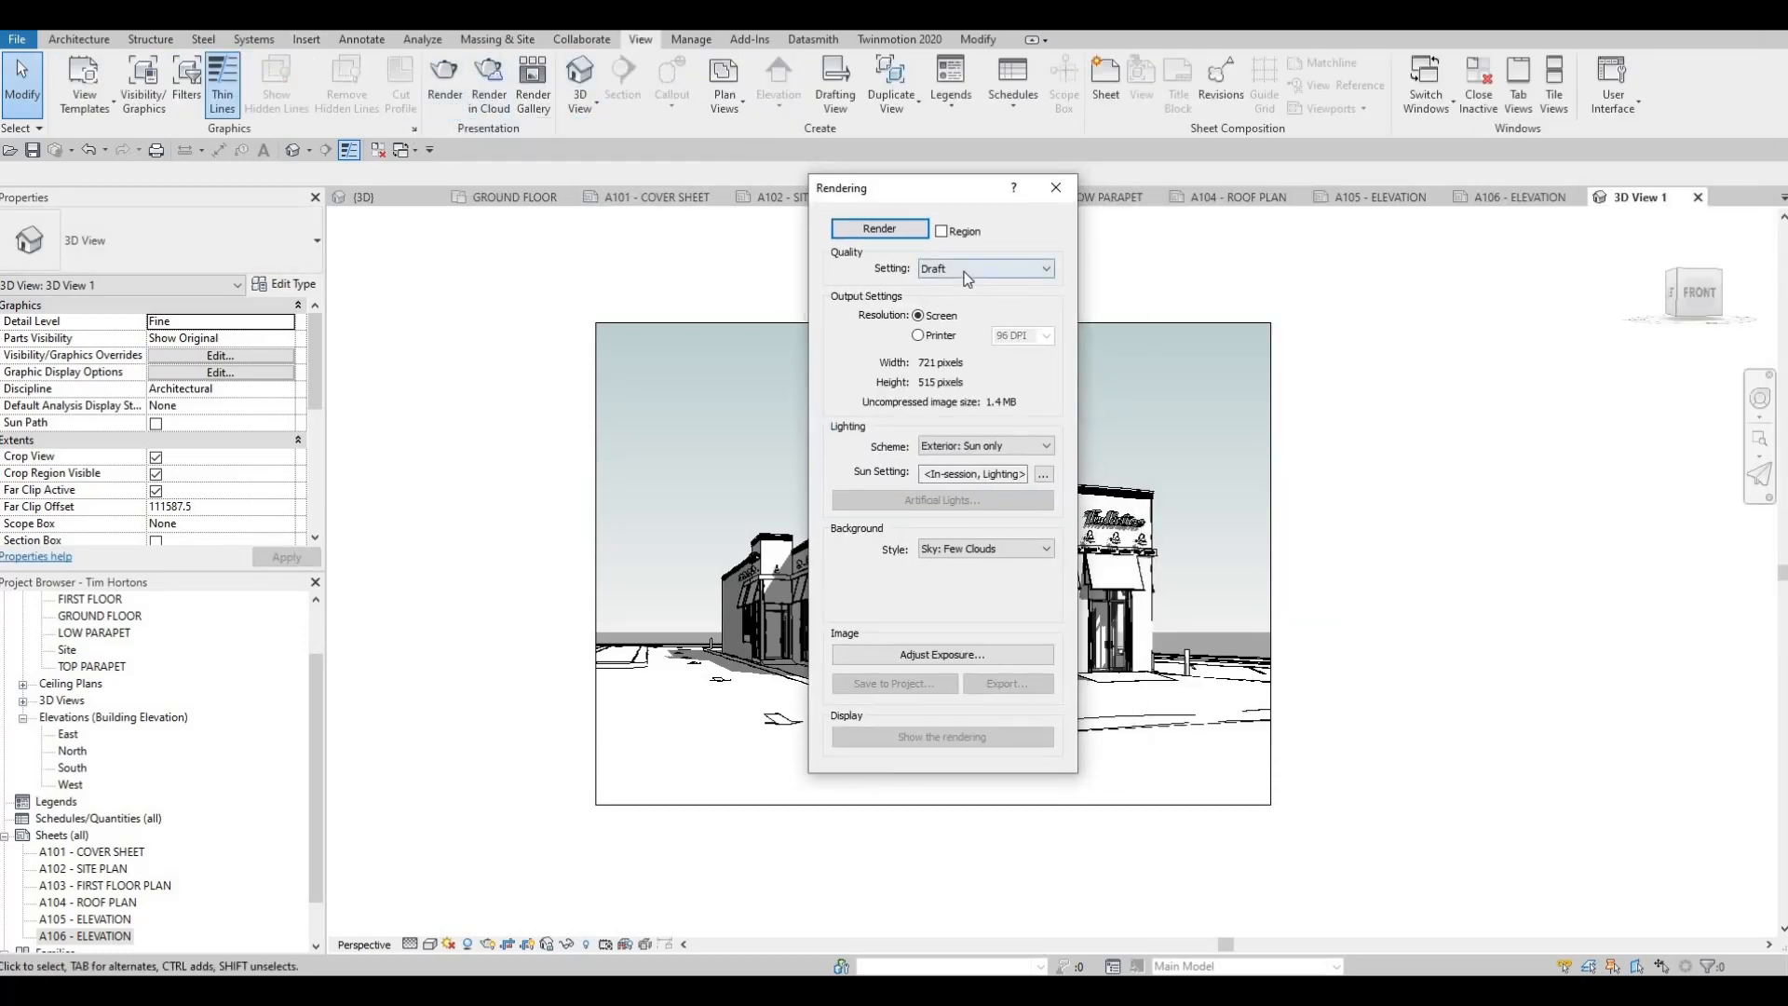
left_click(935, 269)
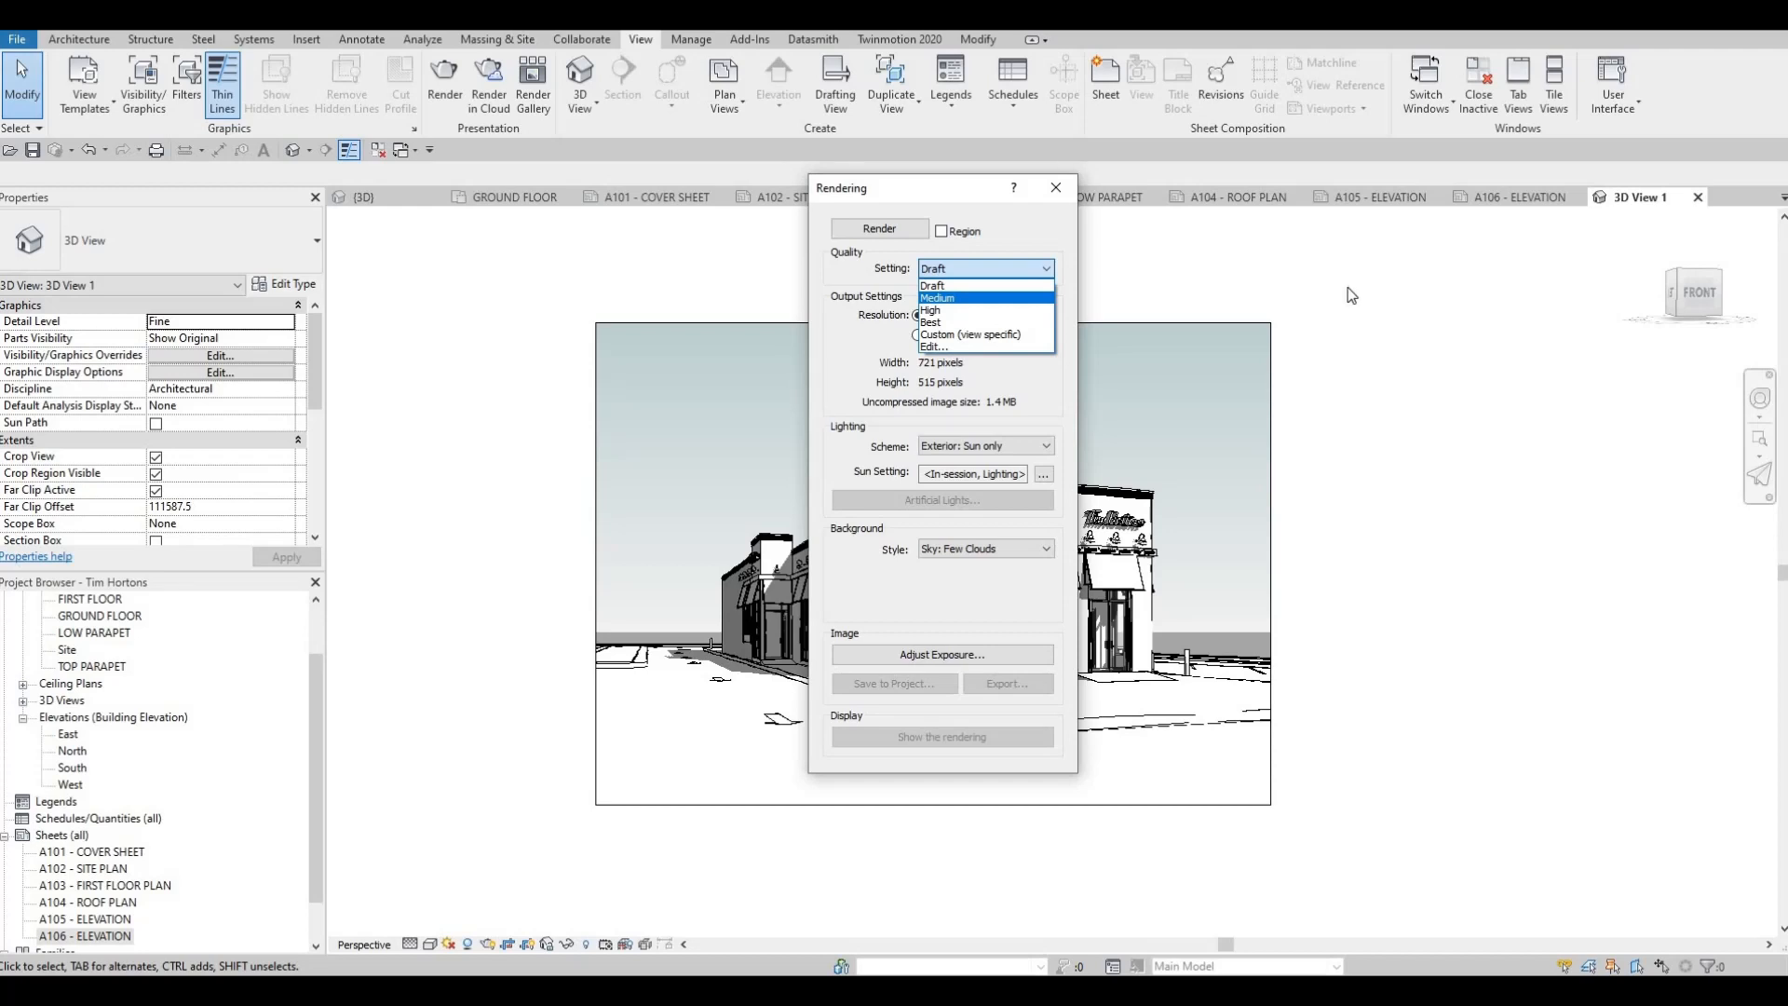
key("Escape")
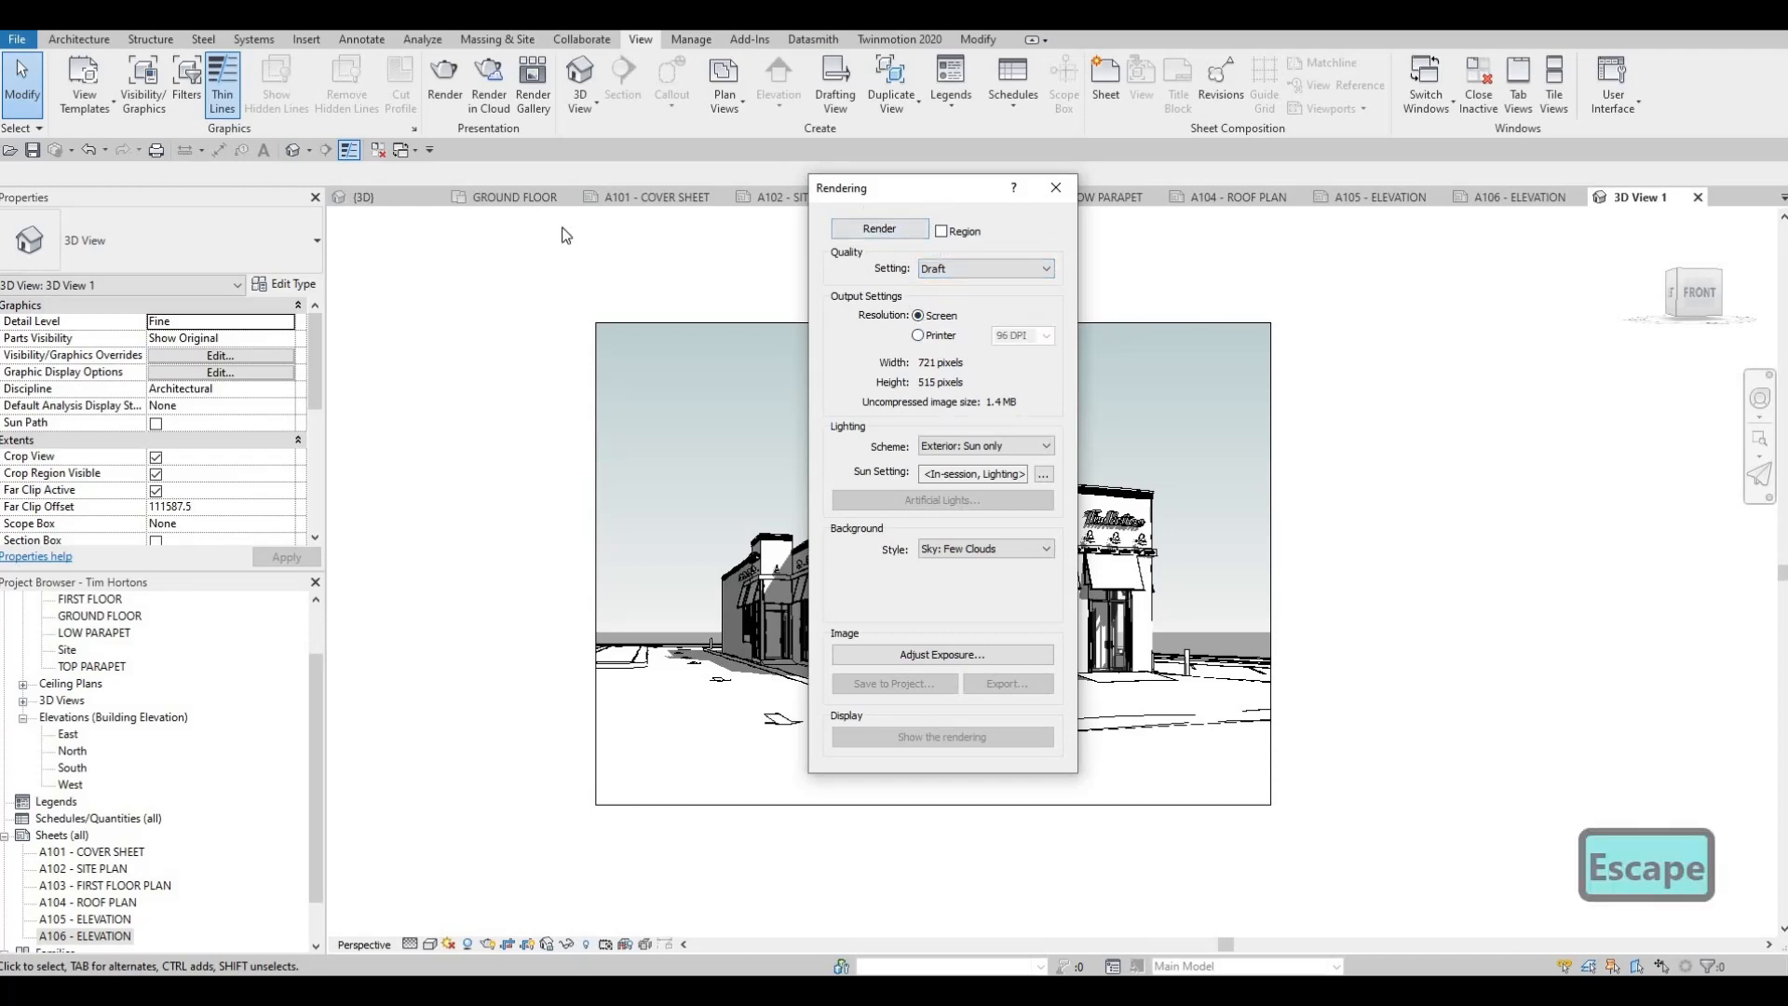
left_click_drag(866, 187, 465, 197)
left_click(484, 241)
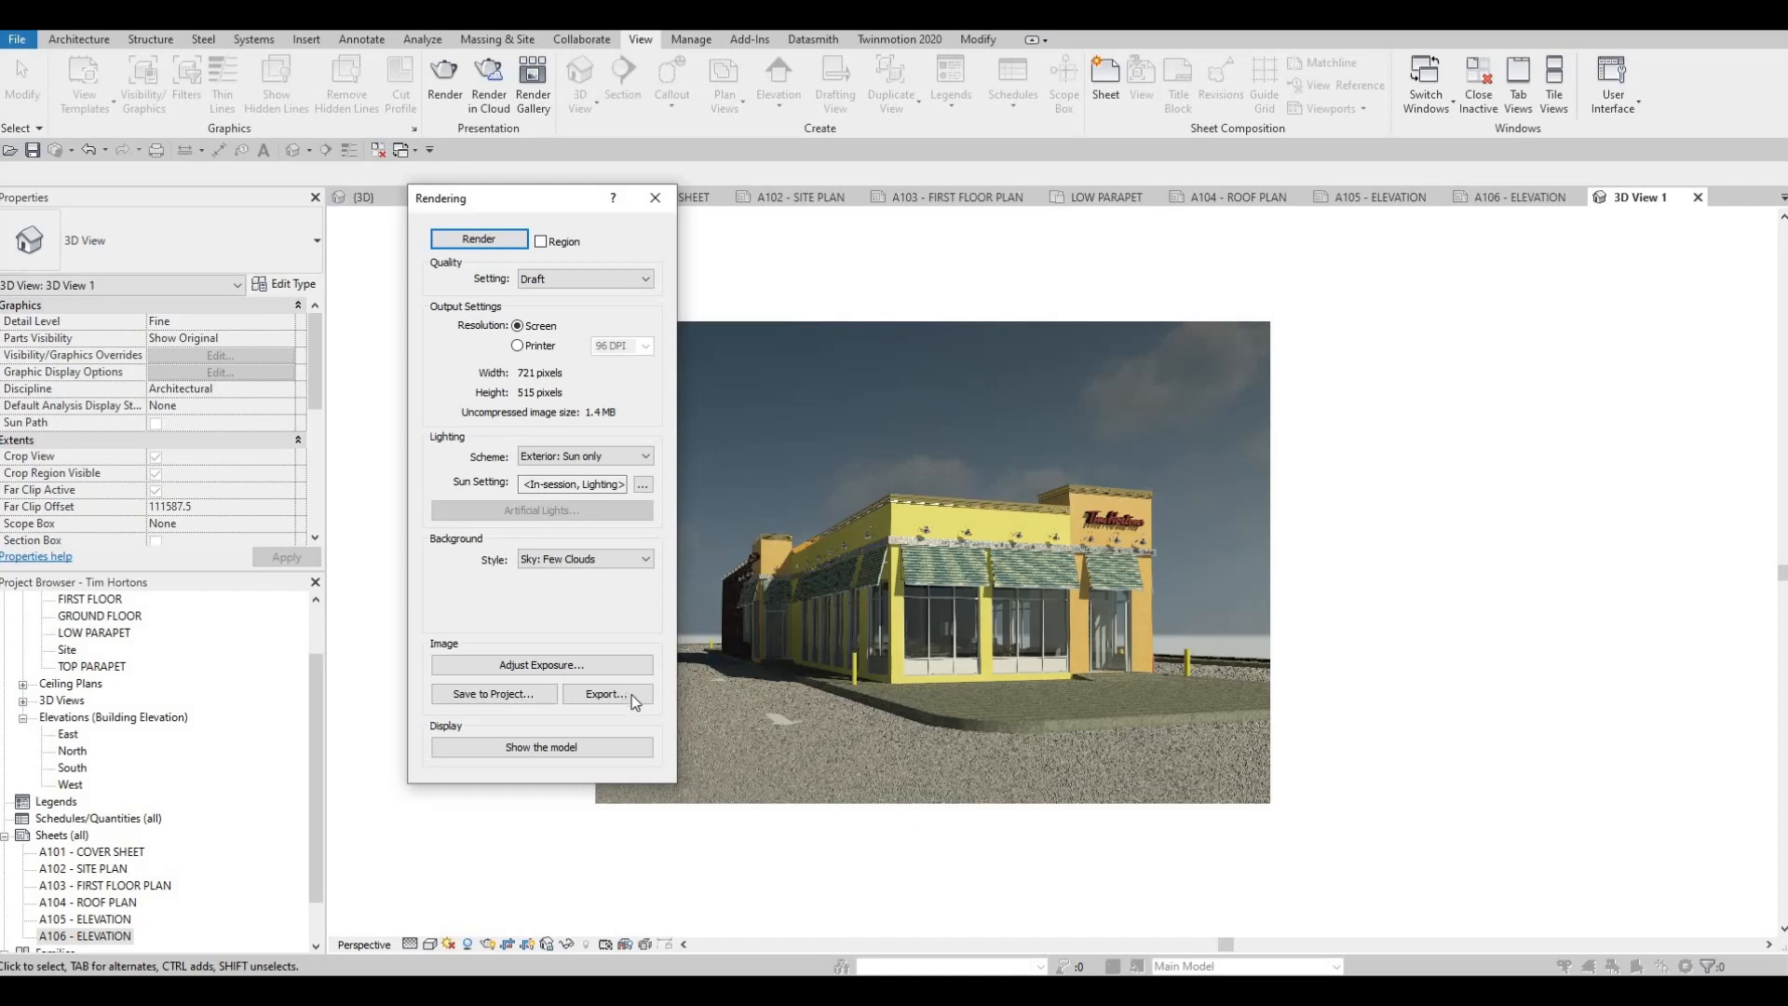
Set the rendering's exposure value to 13.45 and its shadows to 0.98 in the exposure controls
left_click(558, 665)
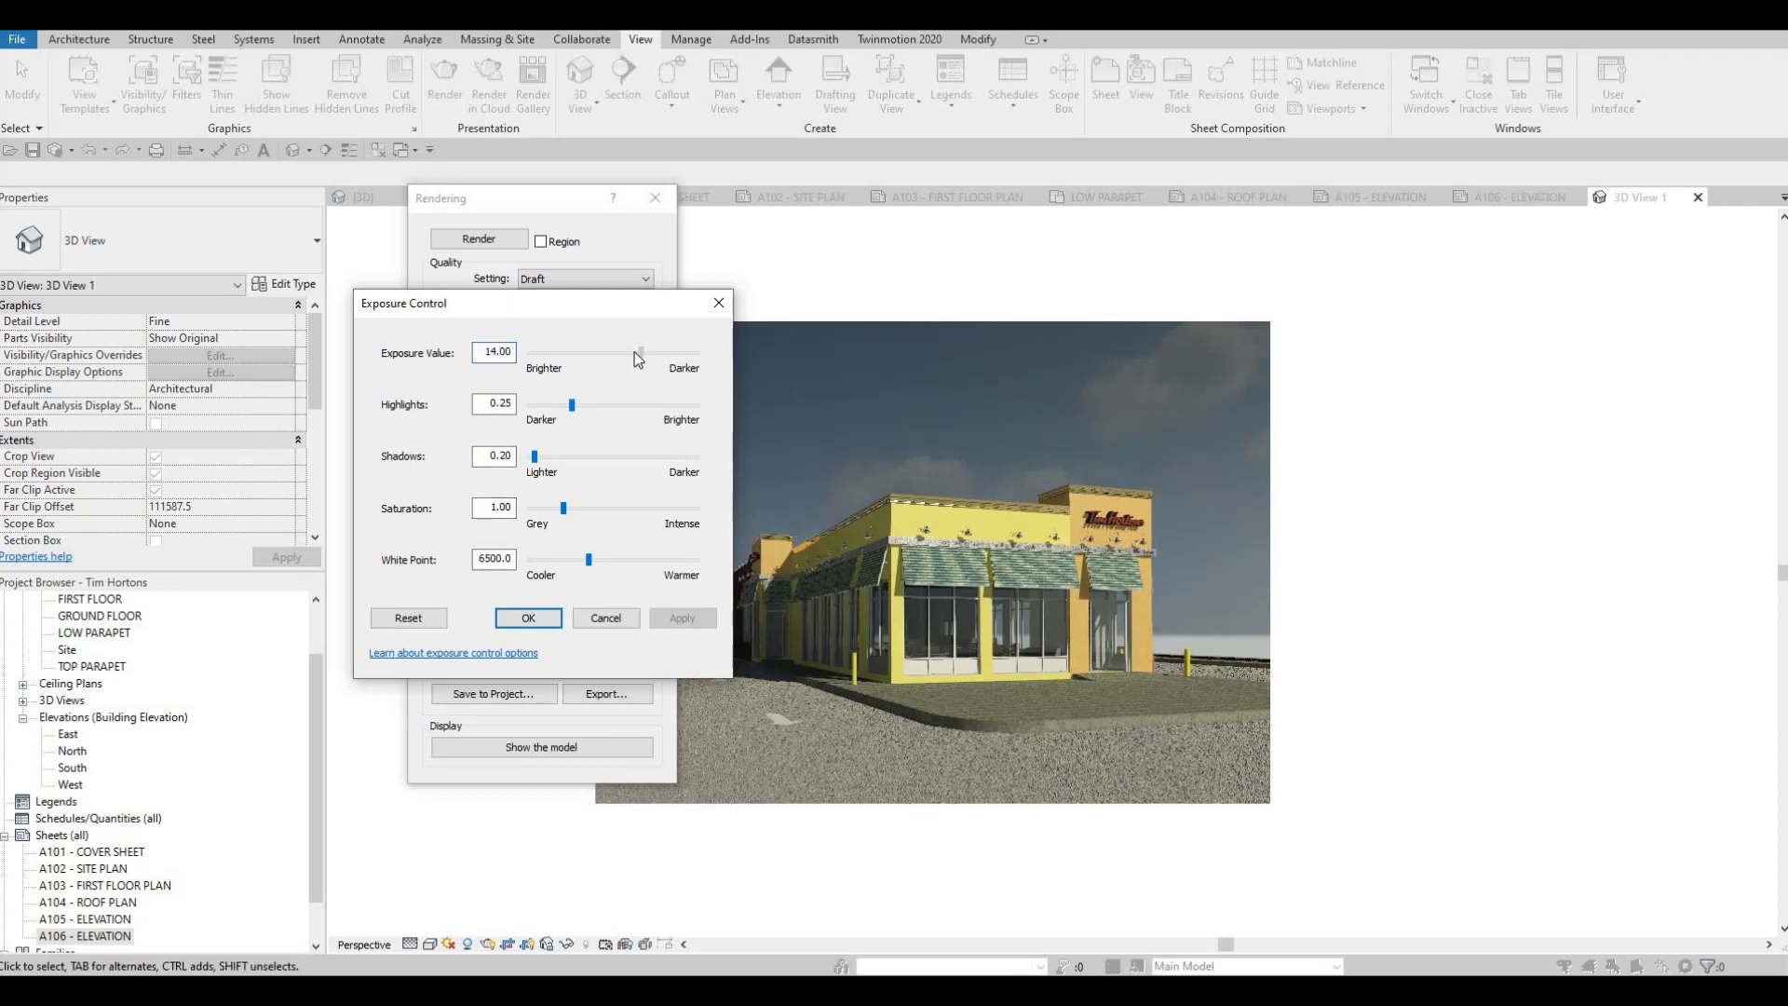
left_click(635, 354)
left_click_drag(635, 354, 681, 618)
left_click(682, 617)
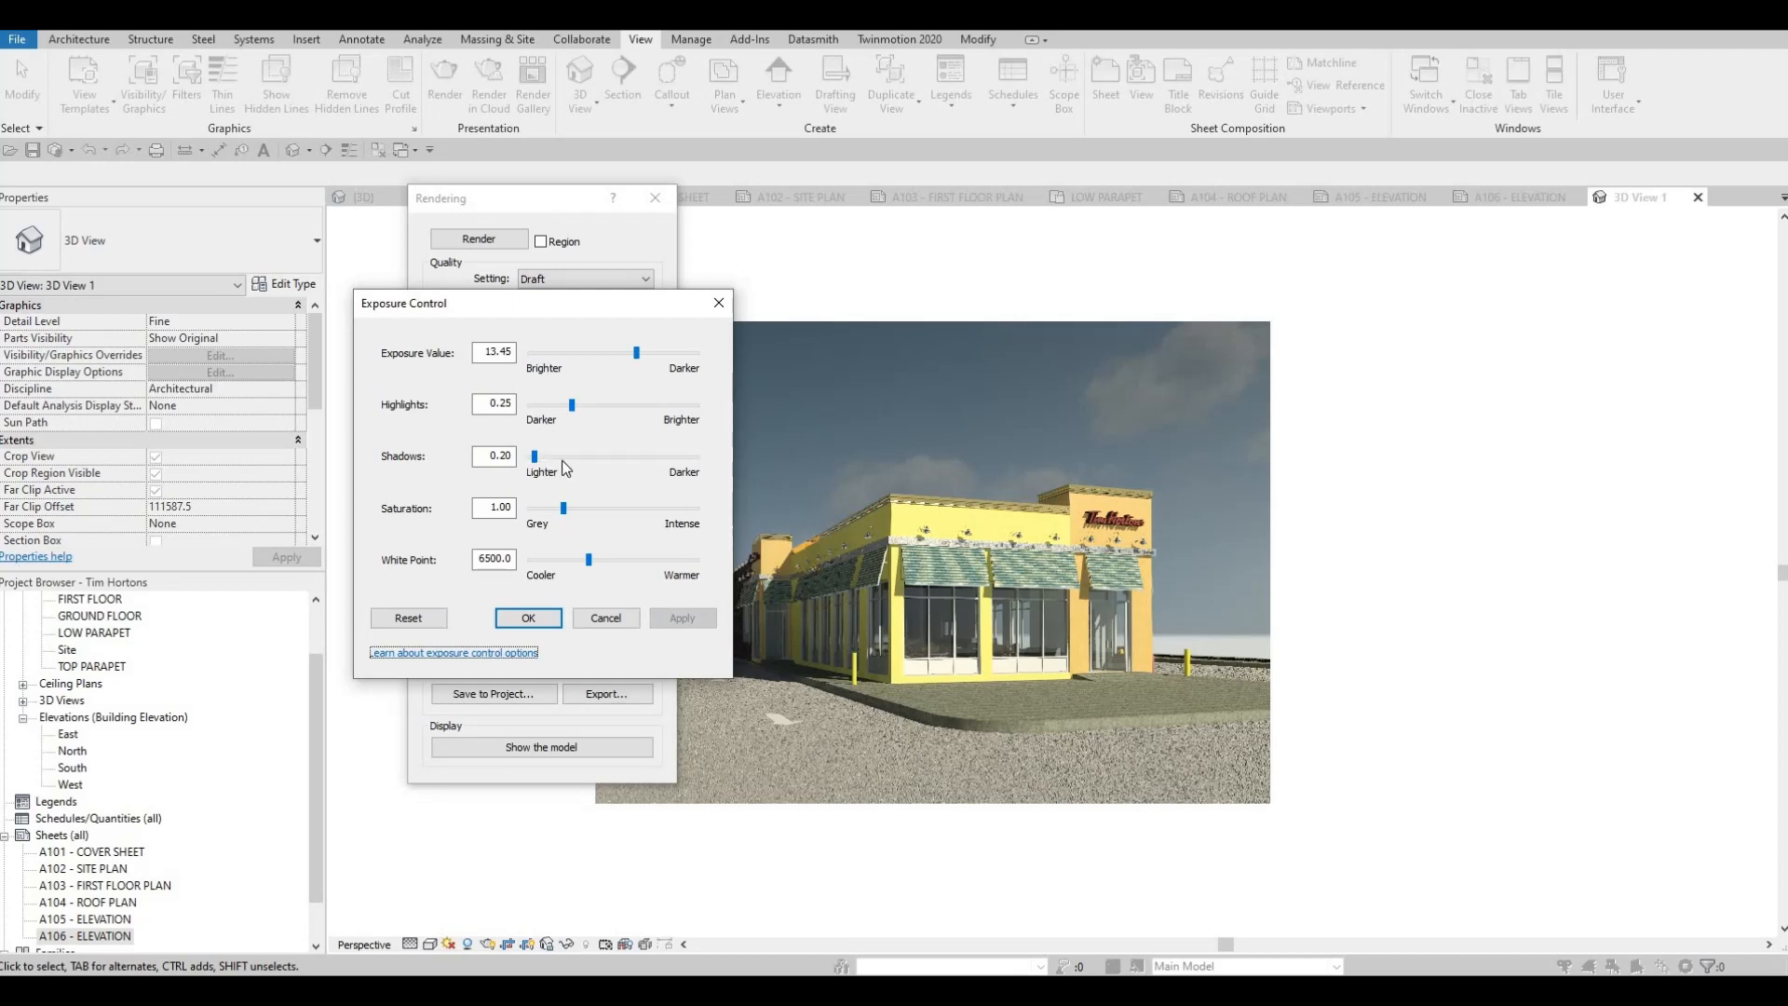
left_click_drag(539, 456, 568, 456)
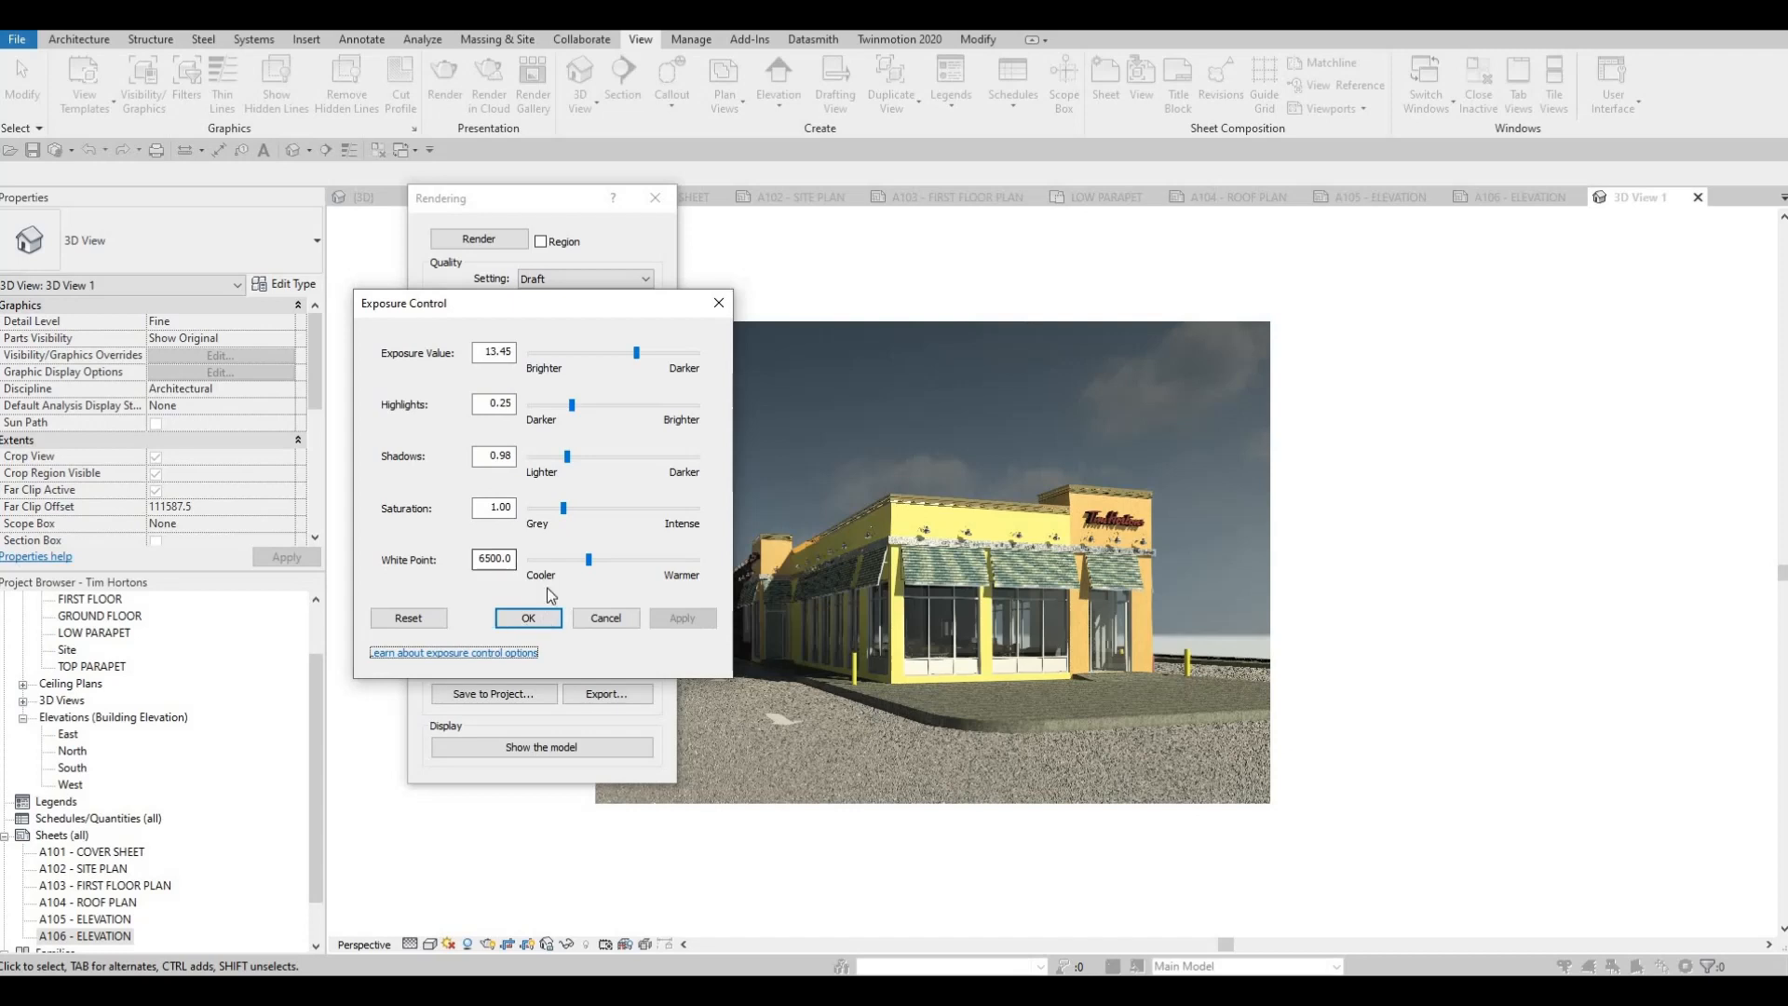
Warm the rendering by setting its white point to 7955.1 and accept the exposure adjustments
left_click_drag(589, 560, 613, 559)
left_click(683, 617)
left_click_drag(613, 560, 613, 560)
left_click(672, 619)
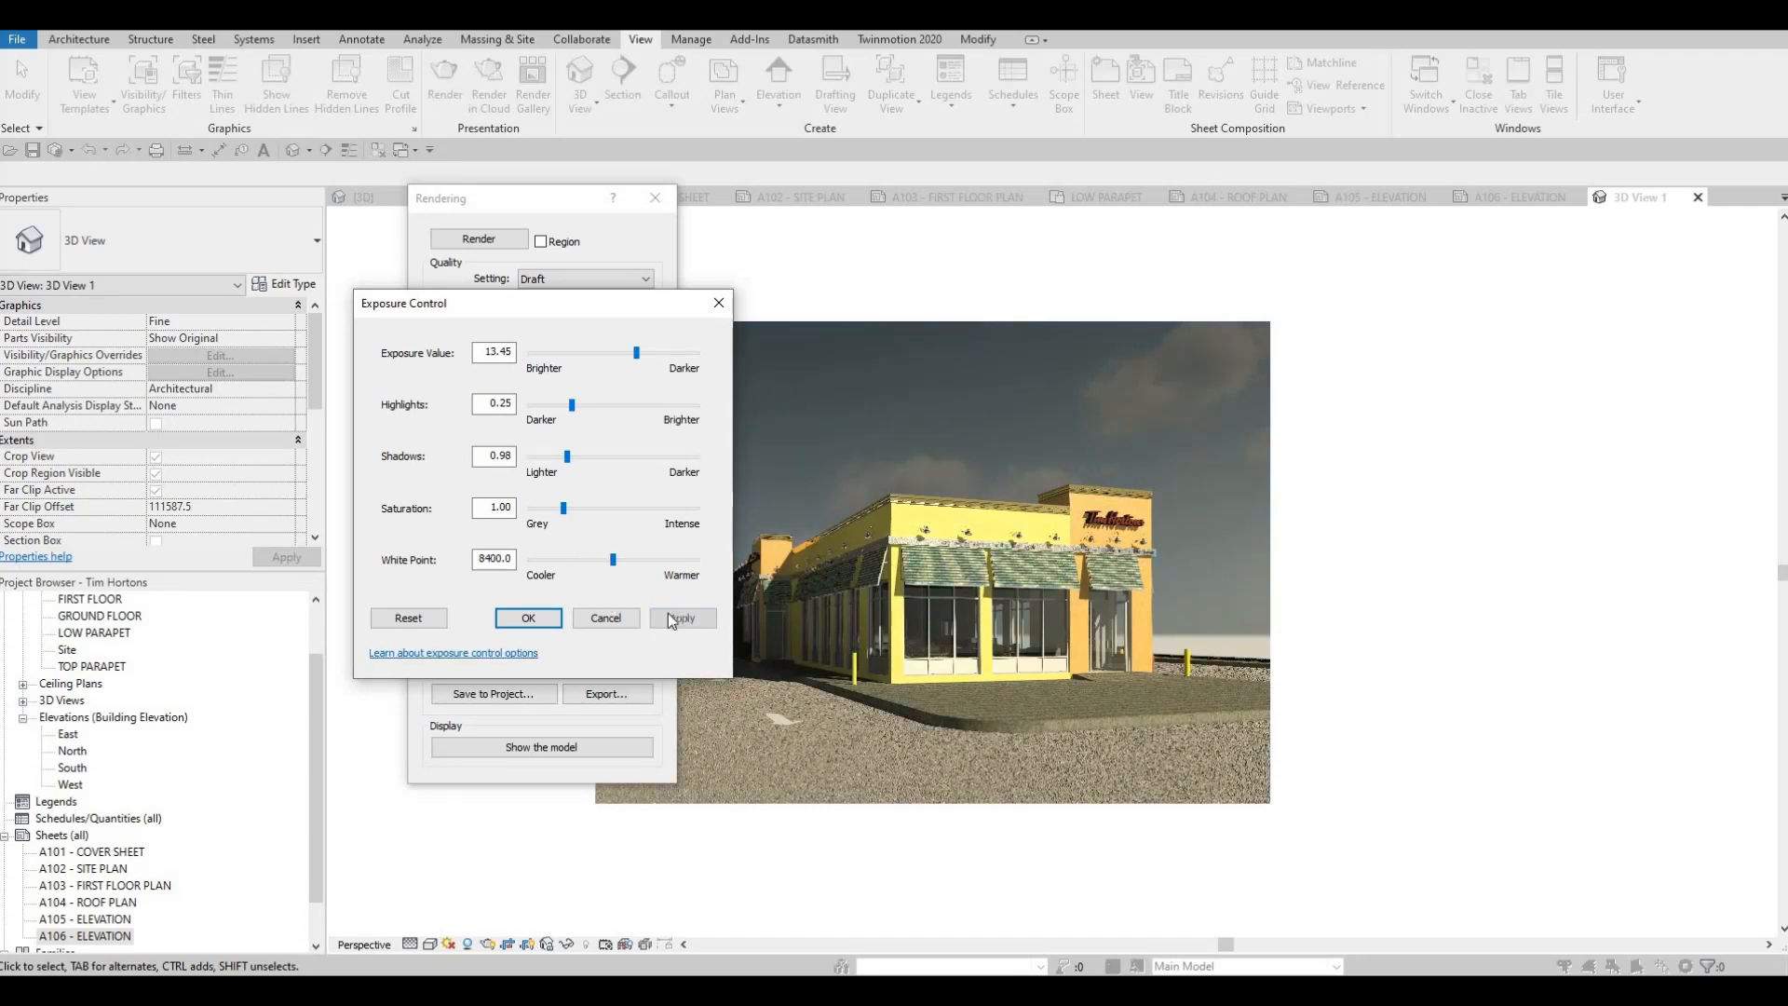
left_click(528, 617)
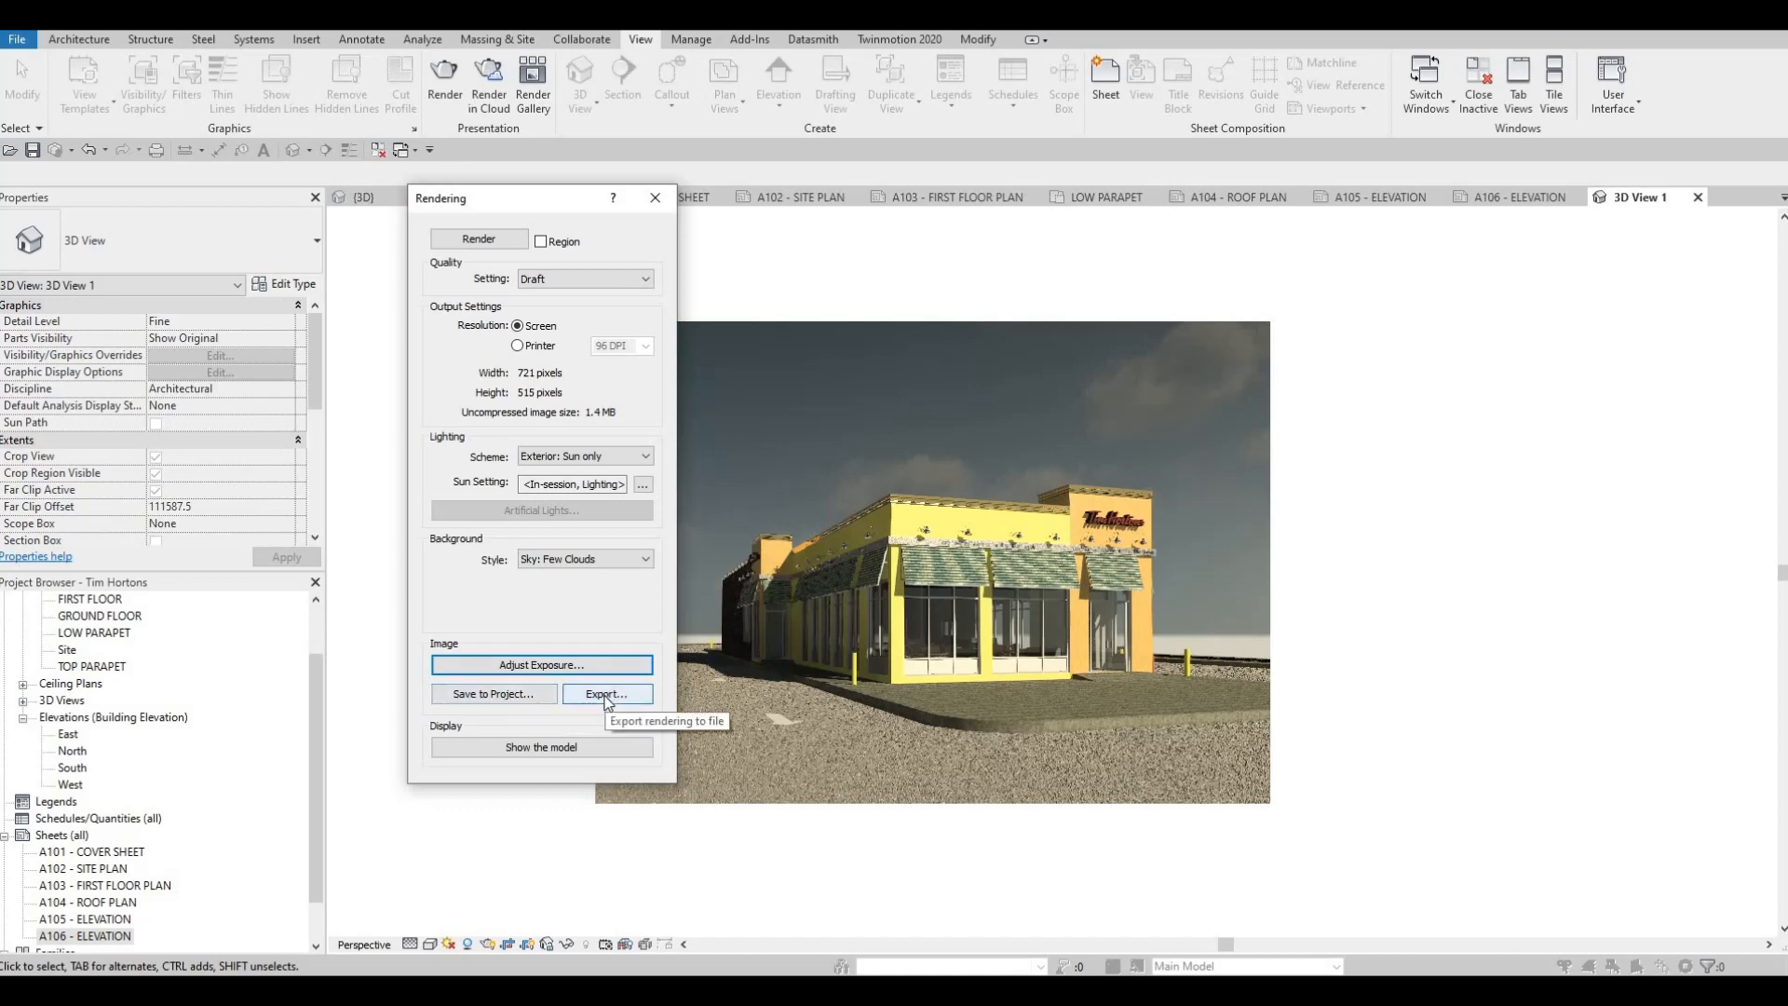
Save the rendered image to the project as 3D View 1_1 and close the rendering settings
left_click(493, 697)
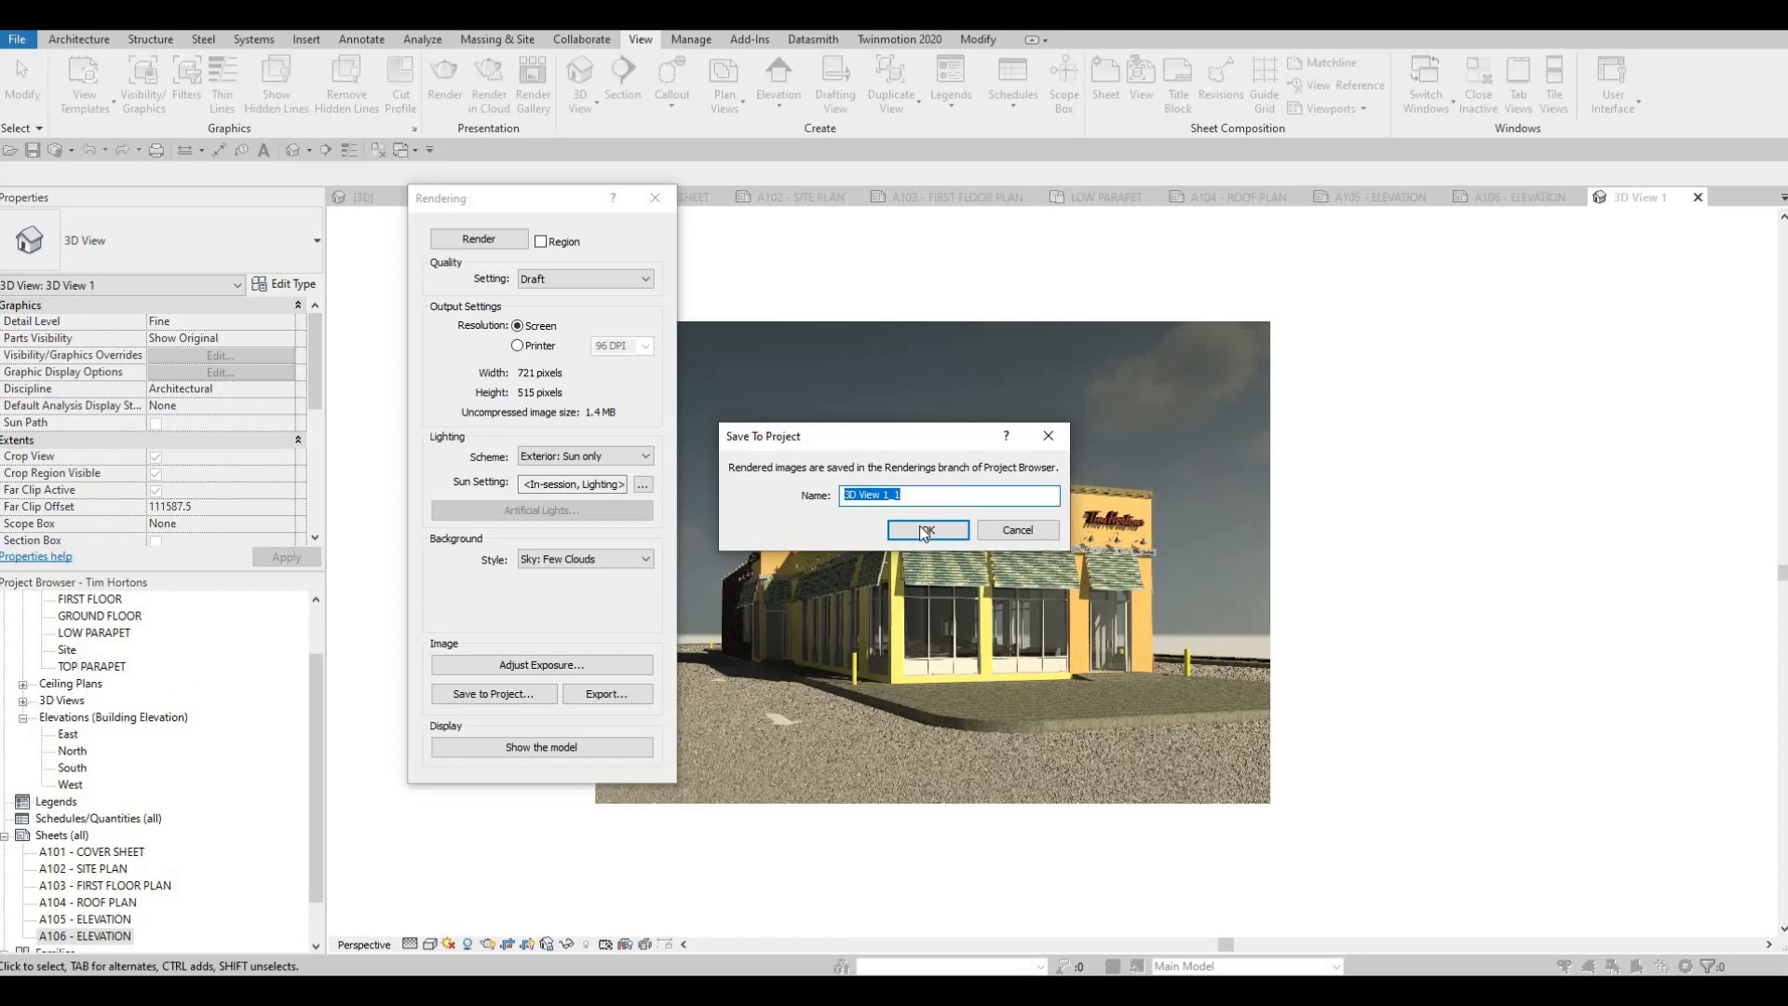
key("Return")
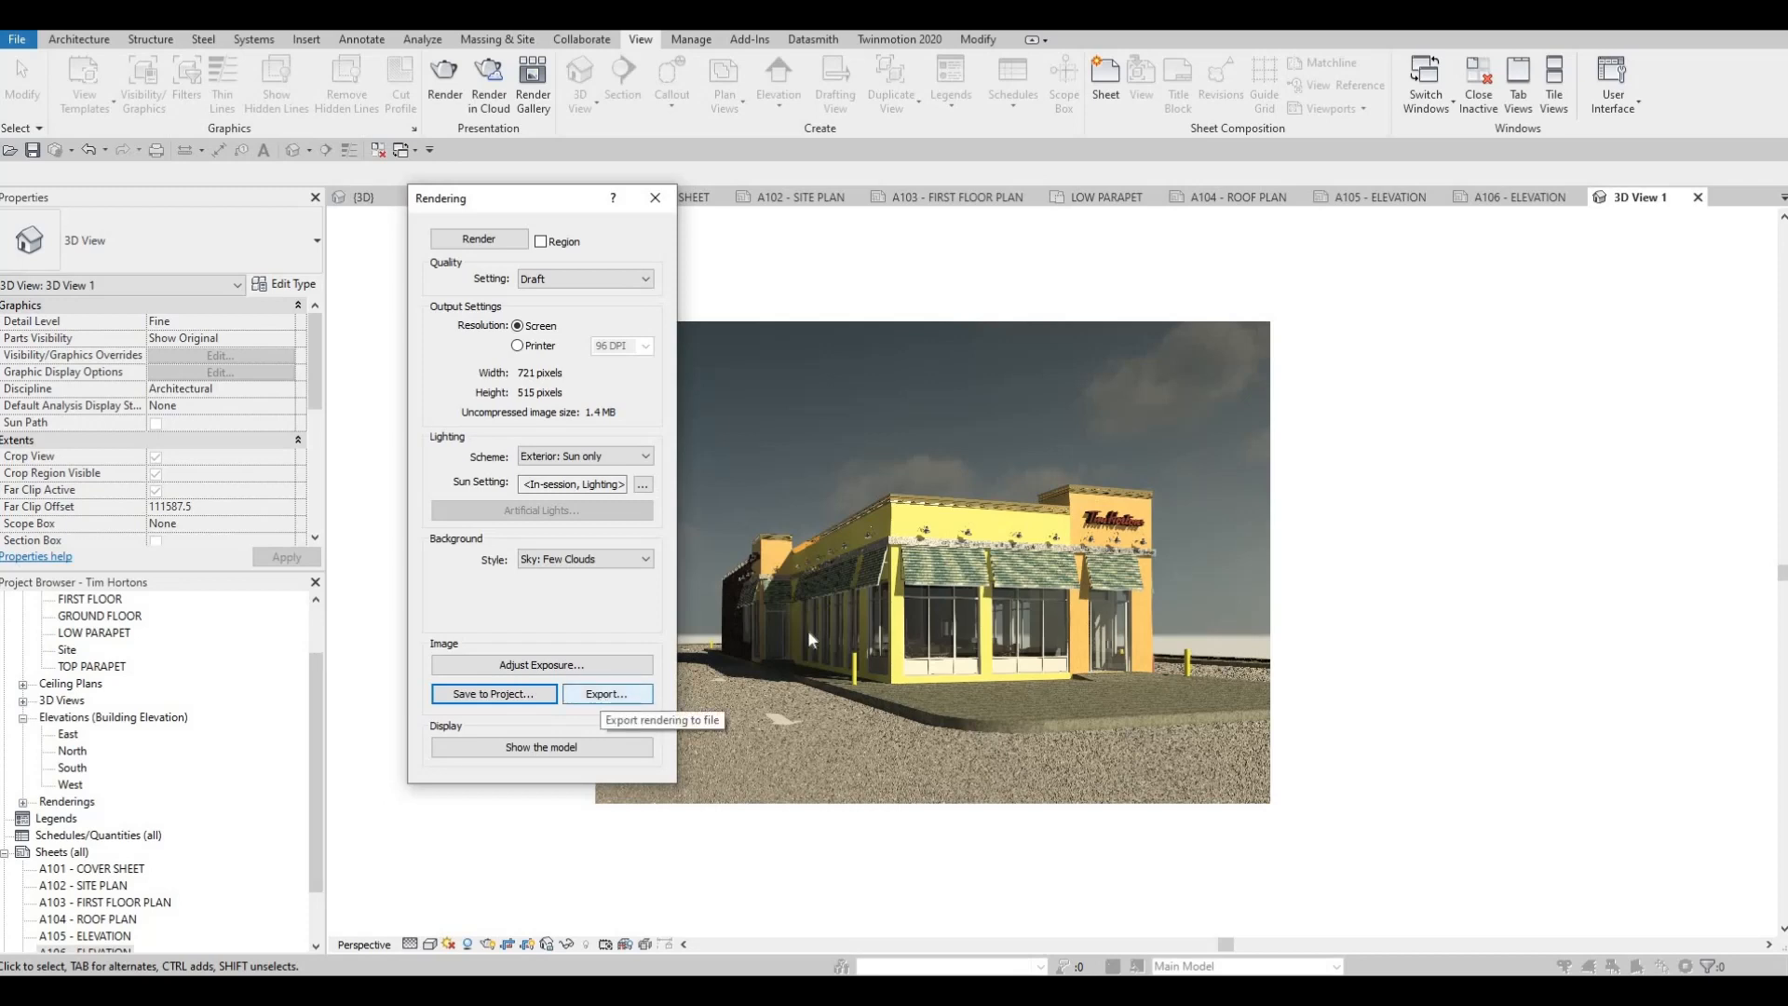
left_click(606, 694)
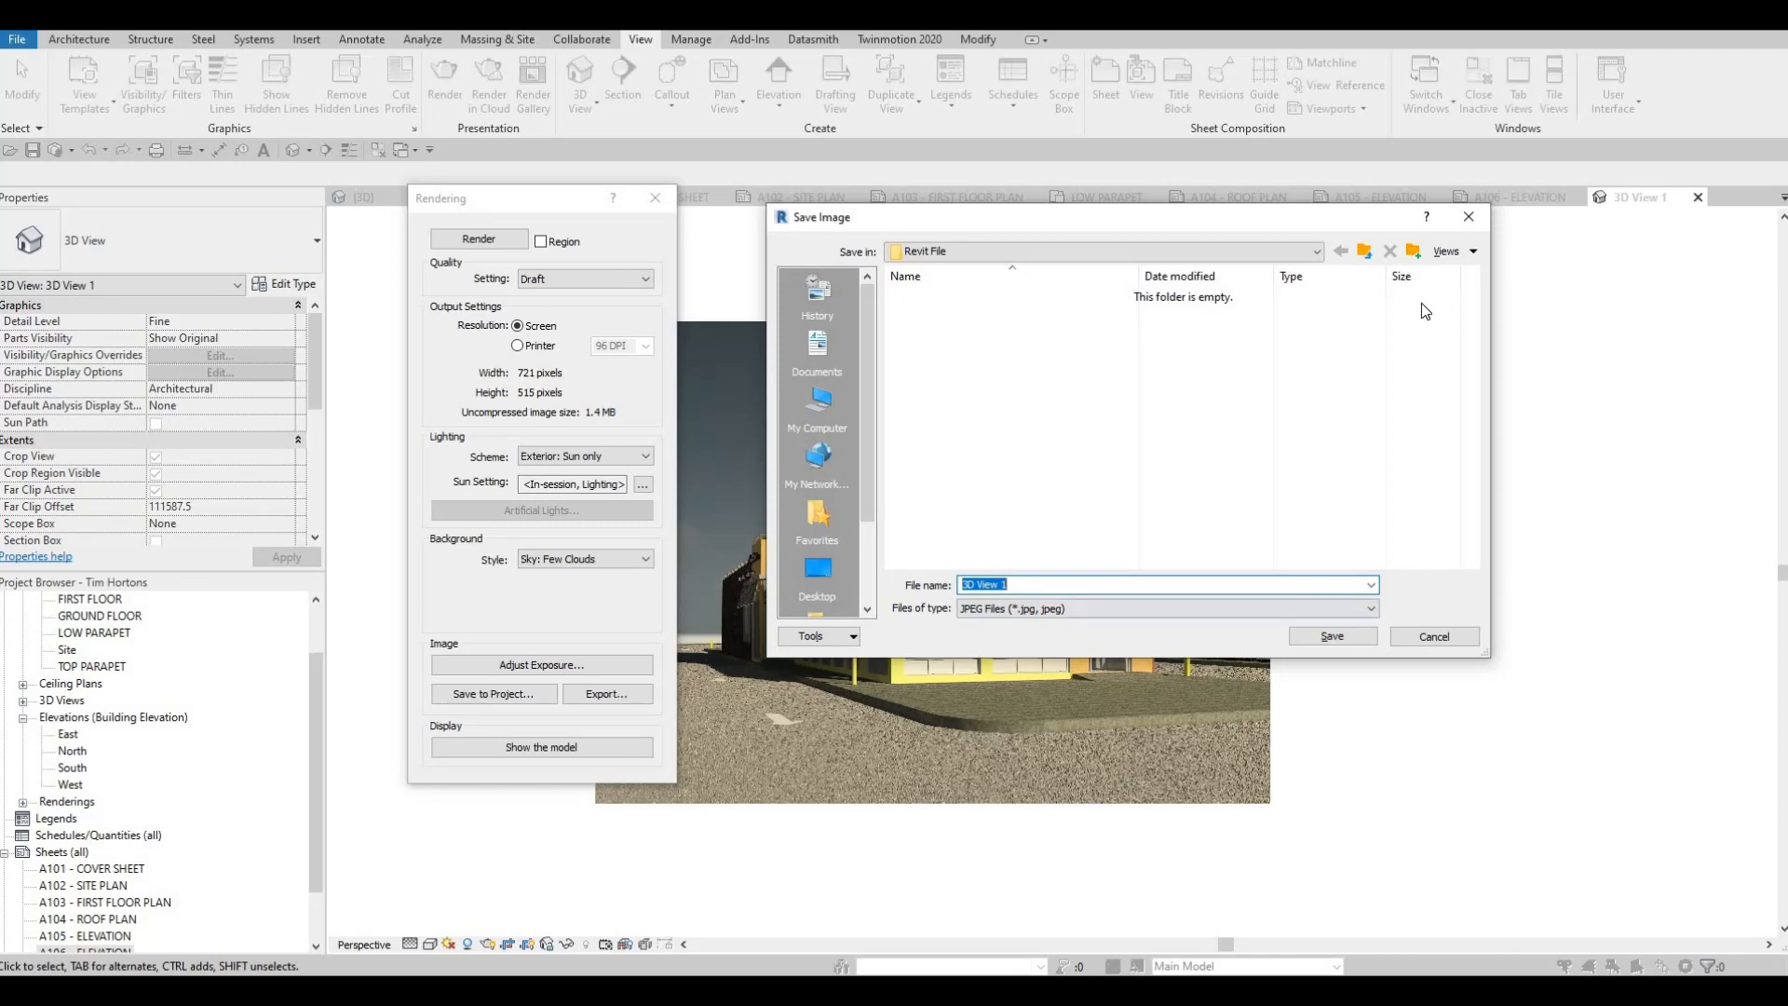
left_click(1469, 217)
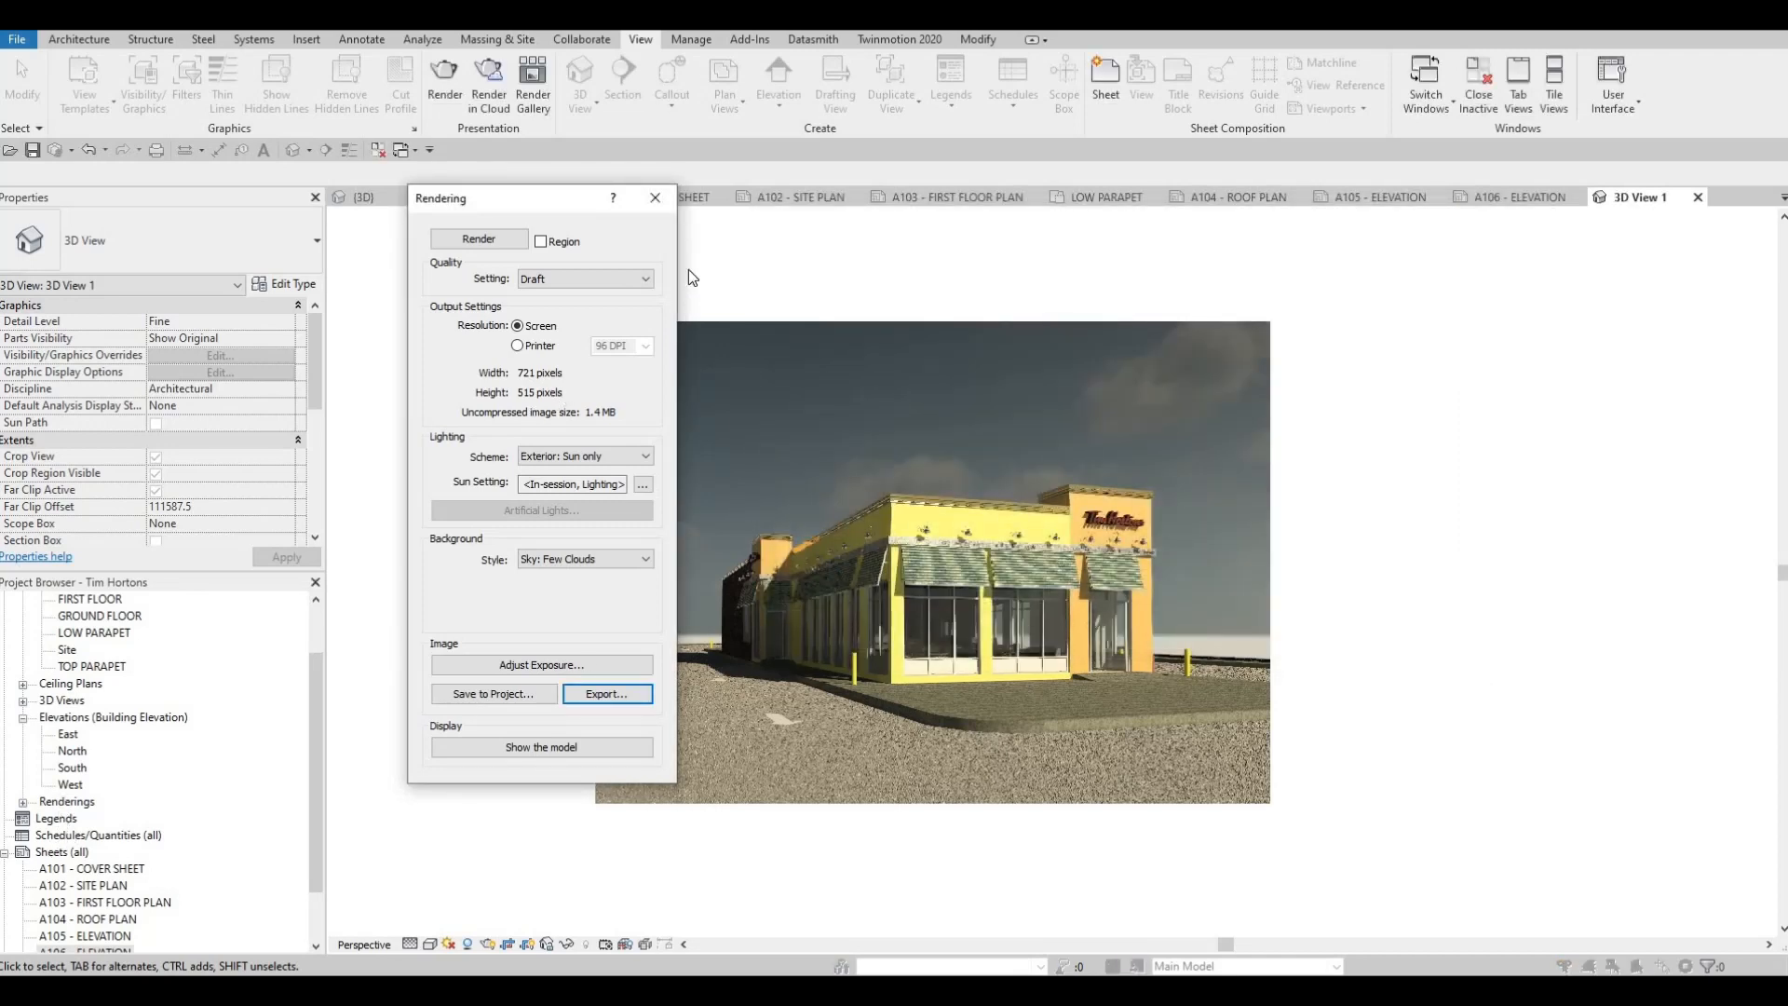
left_click(658, 207)
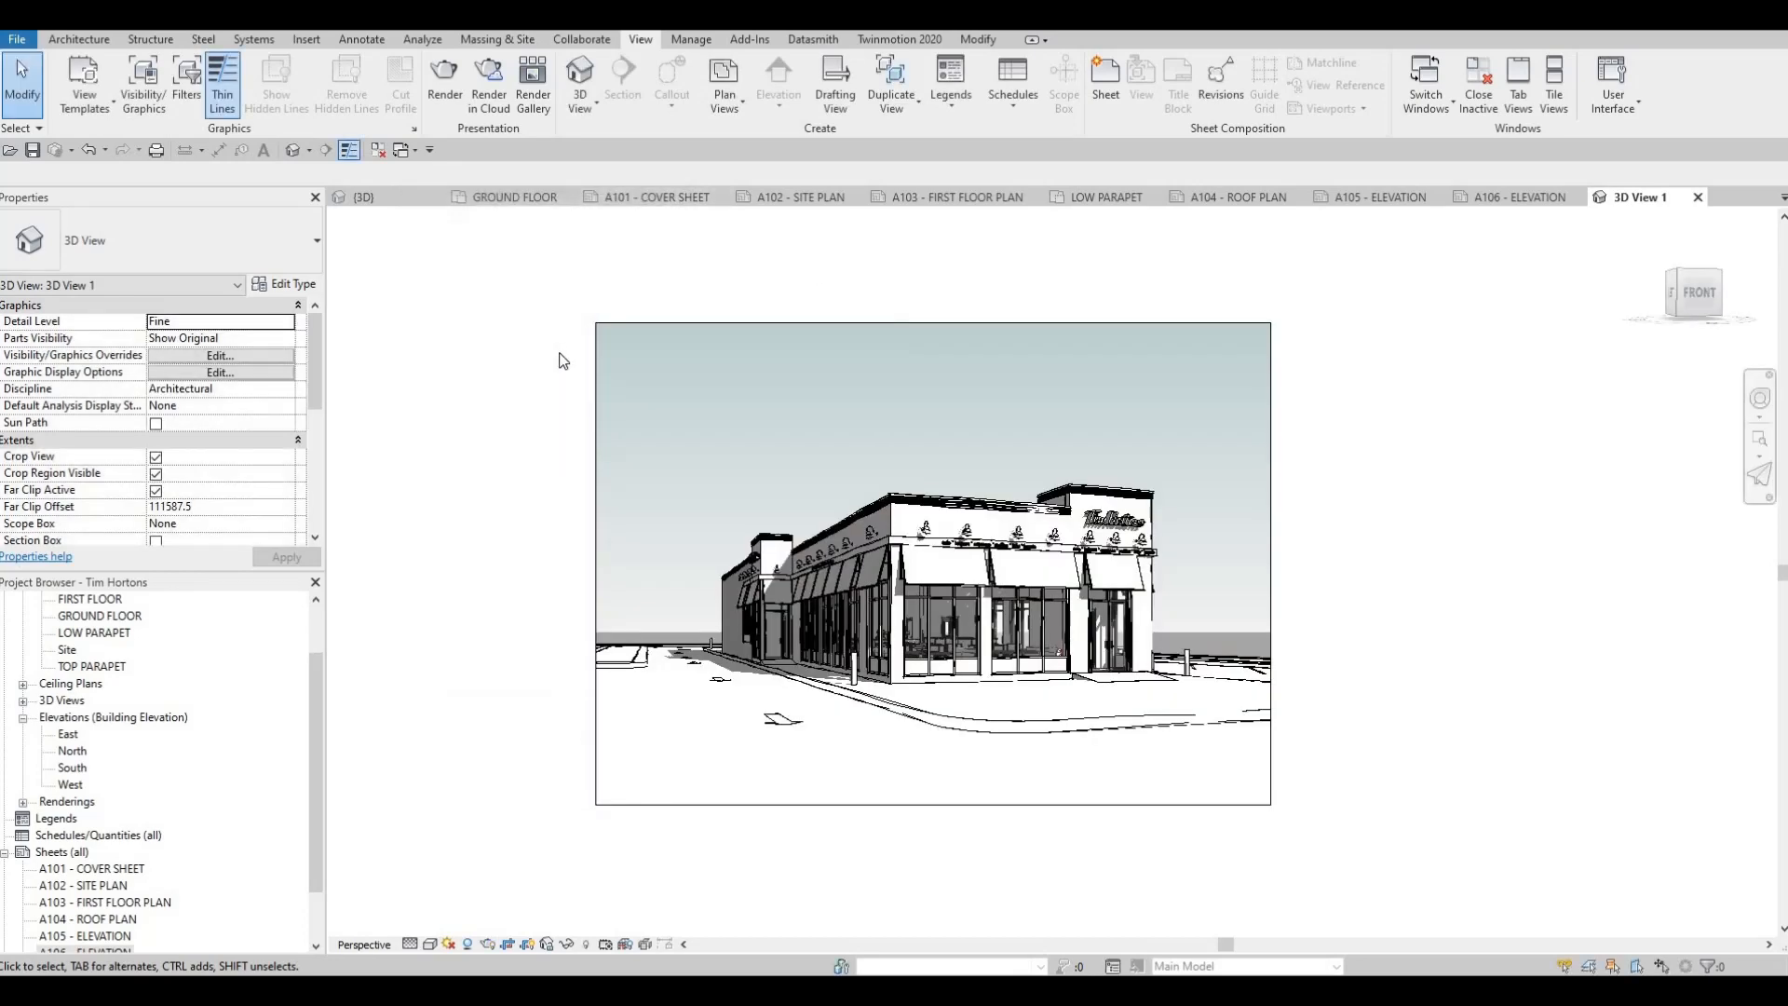
Place the saved rendering 3D View 1_1 on the A101 cover sheet, in the upper left part of the drawing area
left_click(661, 199)
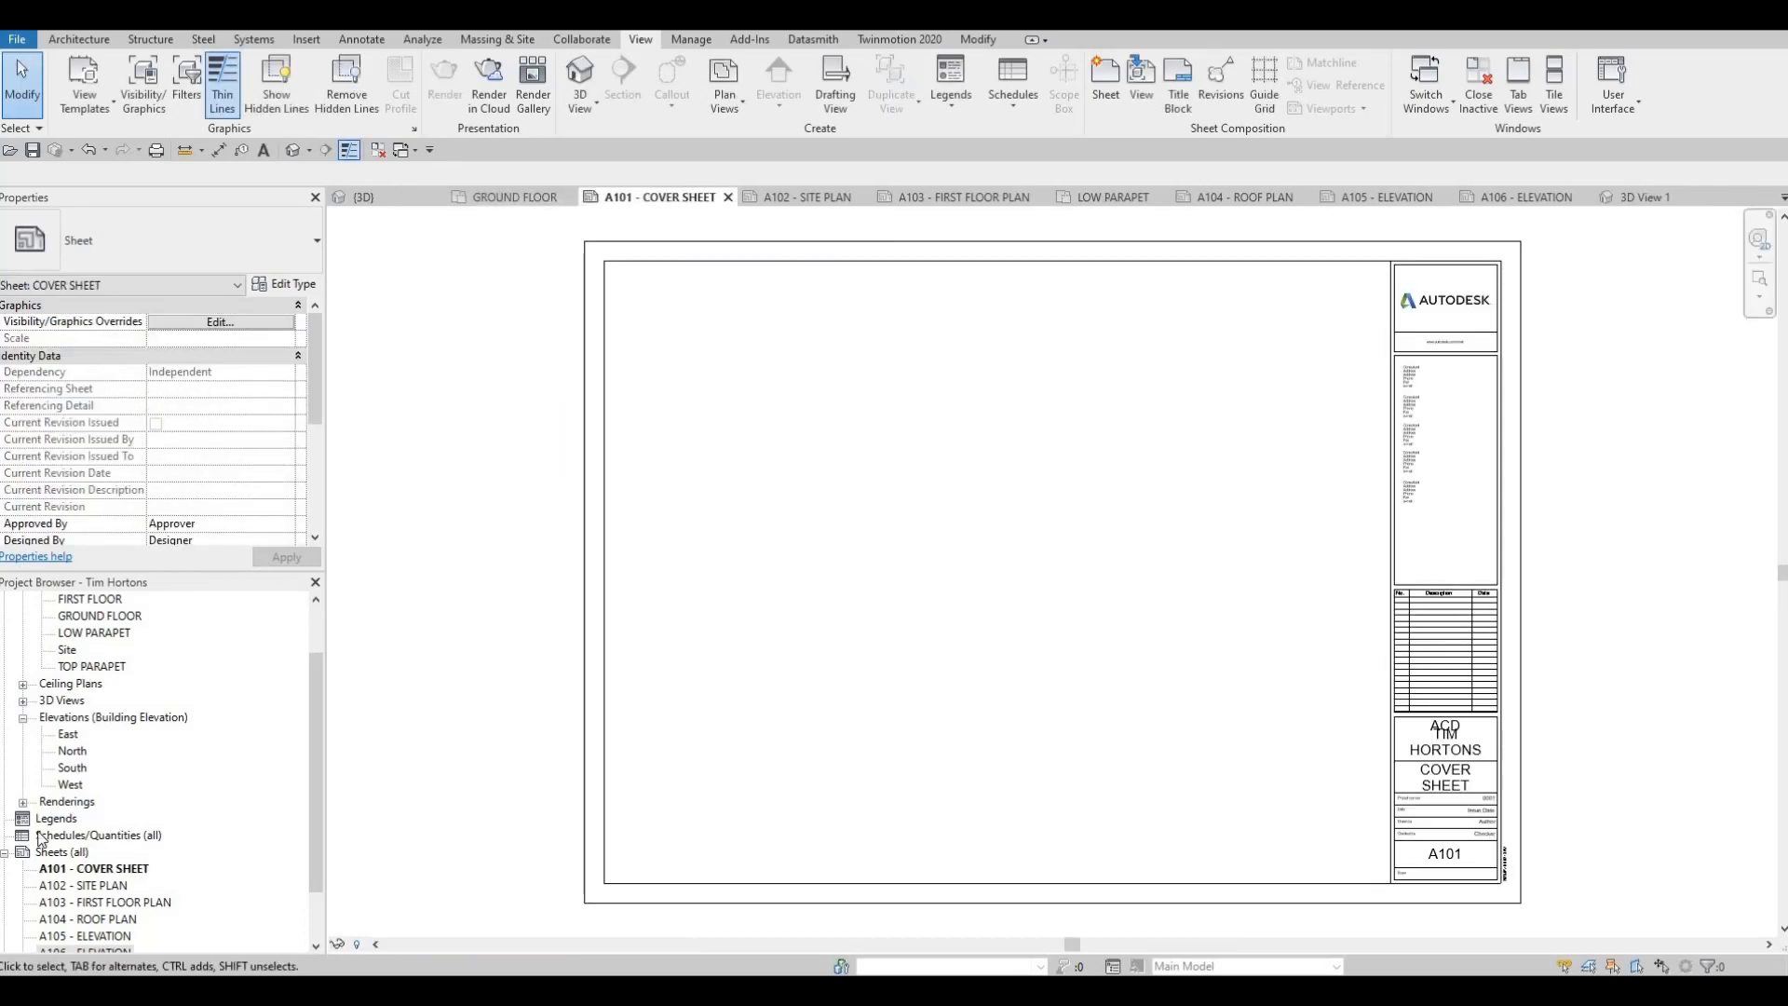
left_click(22, 802)
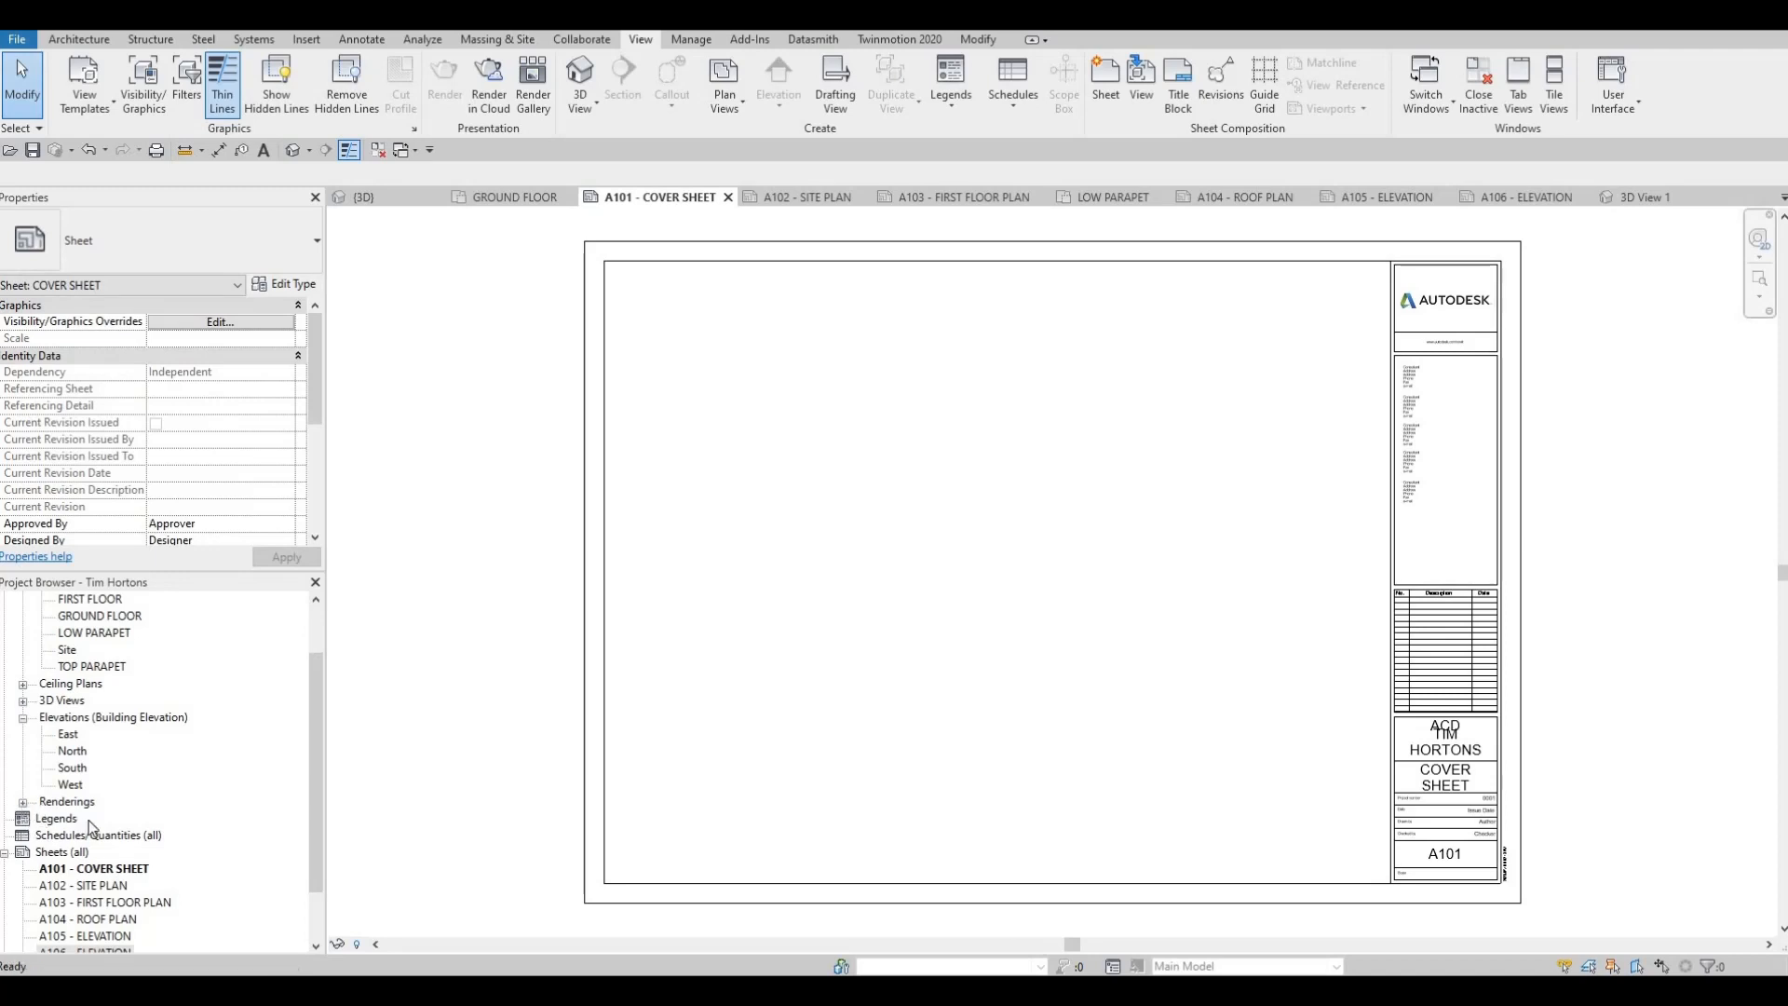
left_click(88, 818)
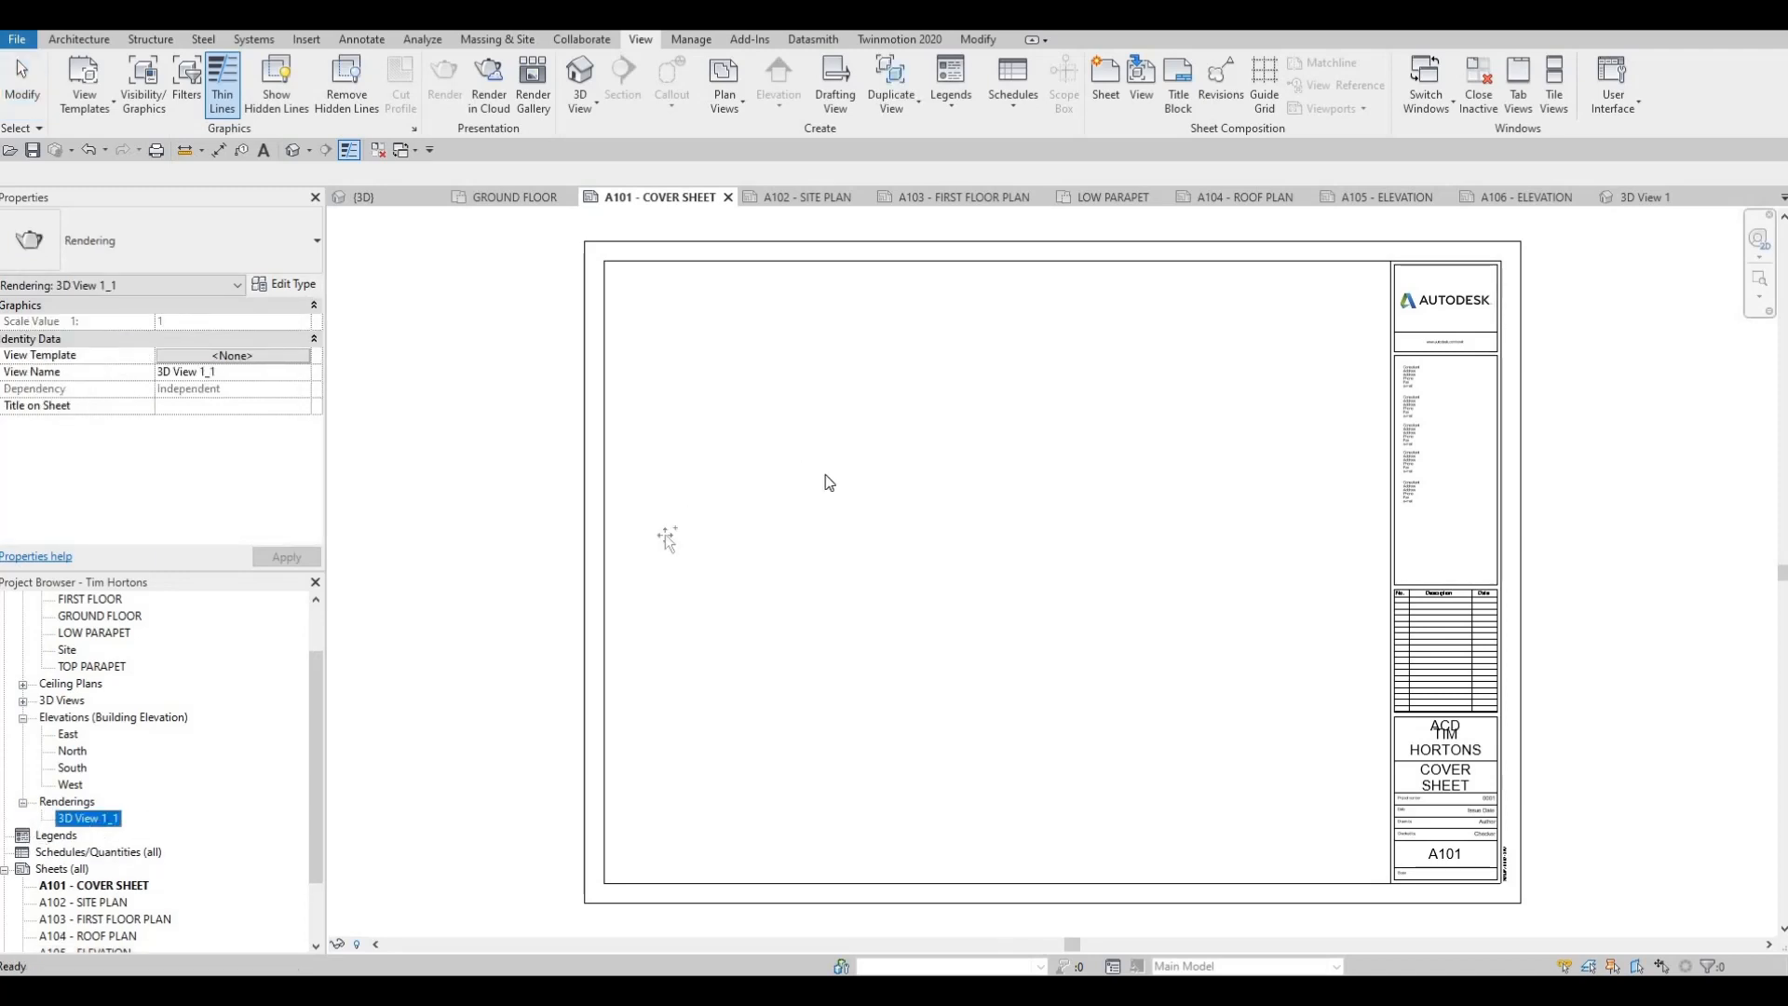
left_click(813, 421)
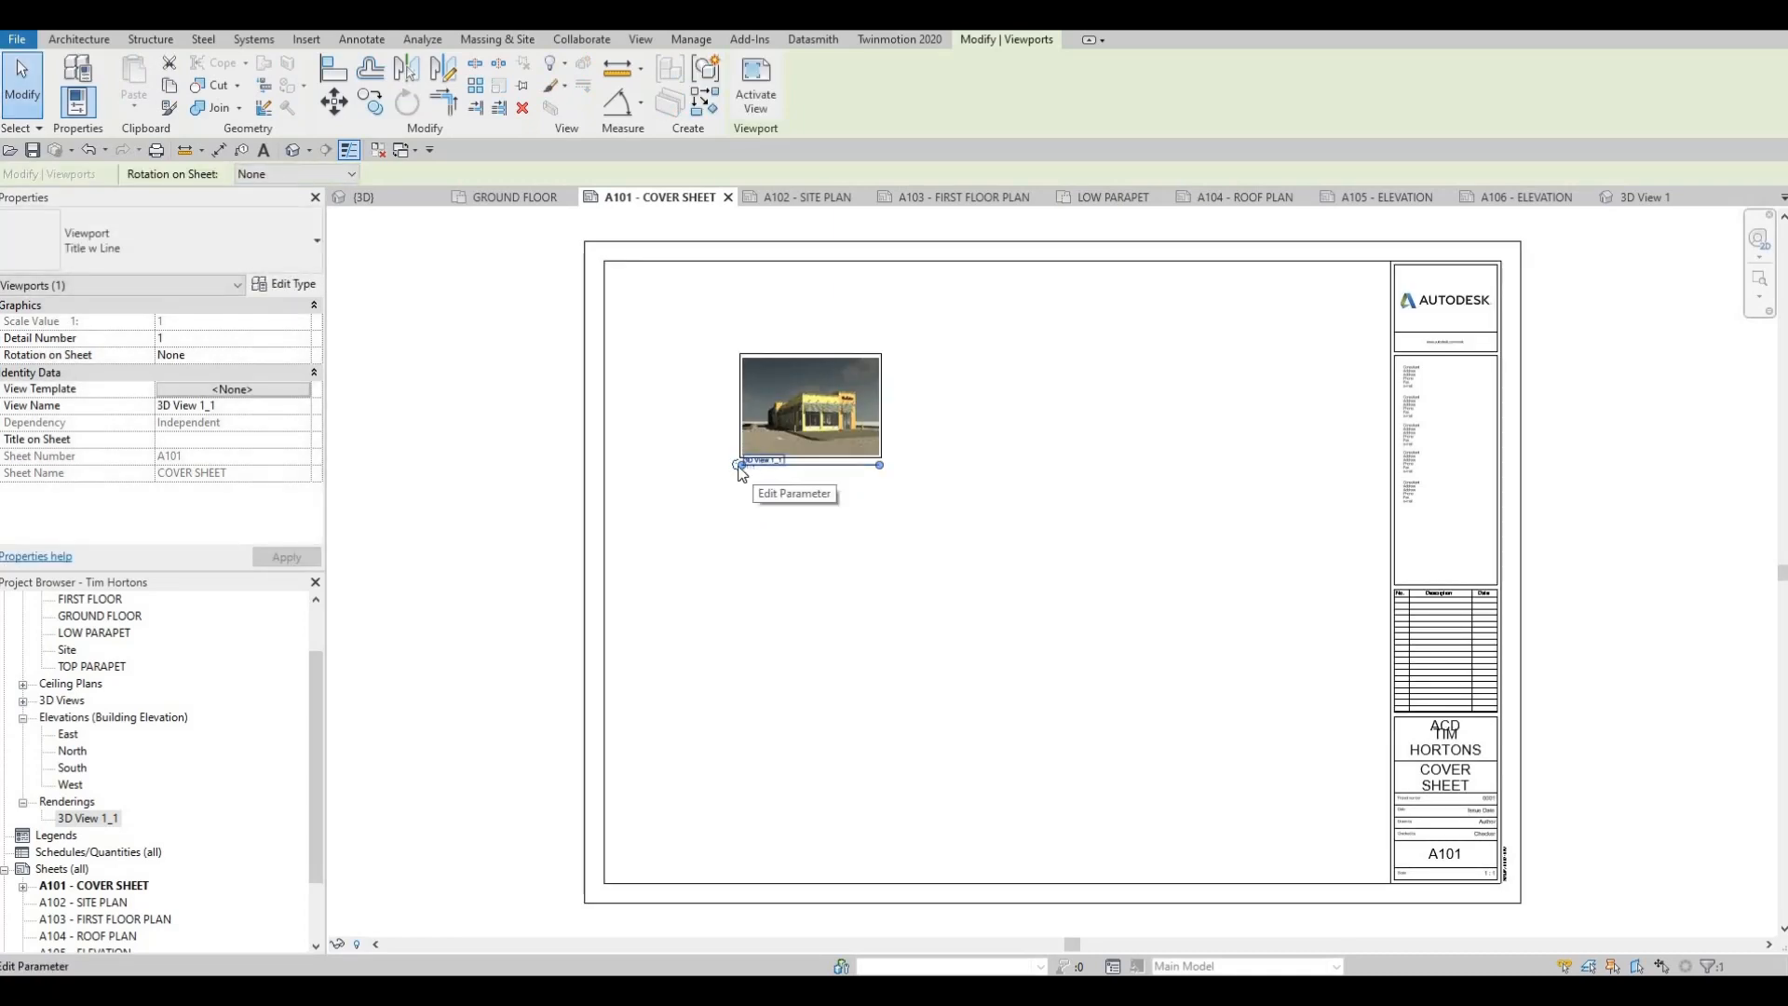
Change the rendering's viewport type to No Title
left_click(232, 239)
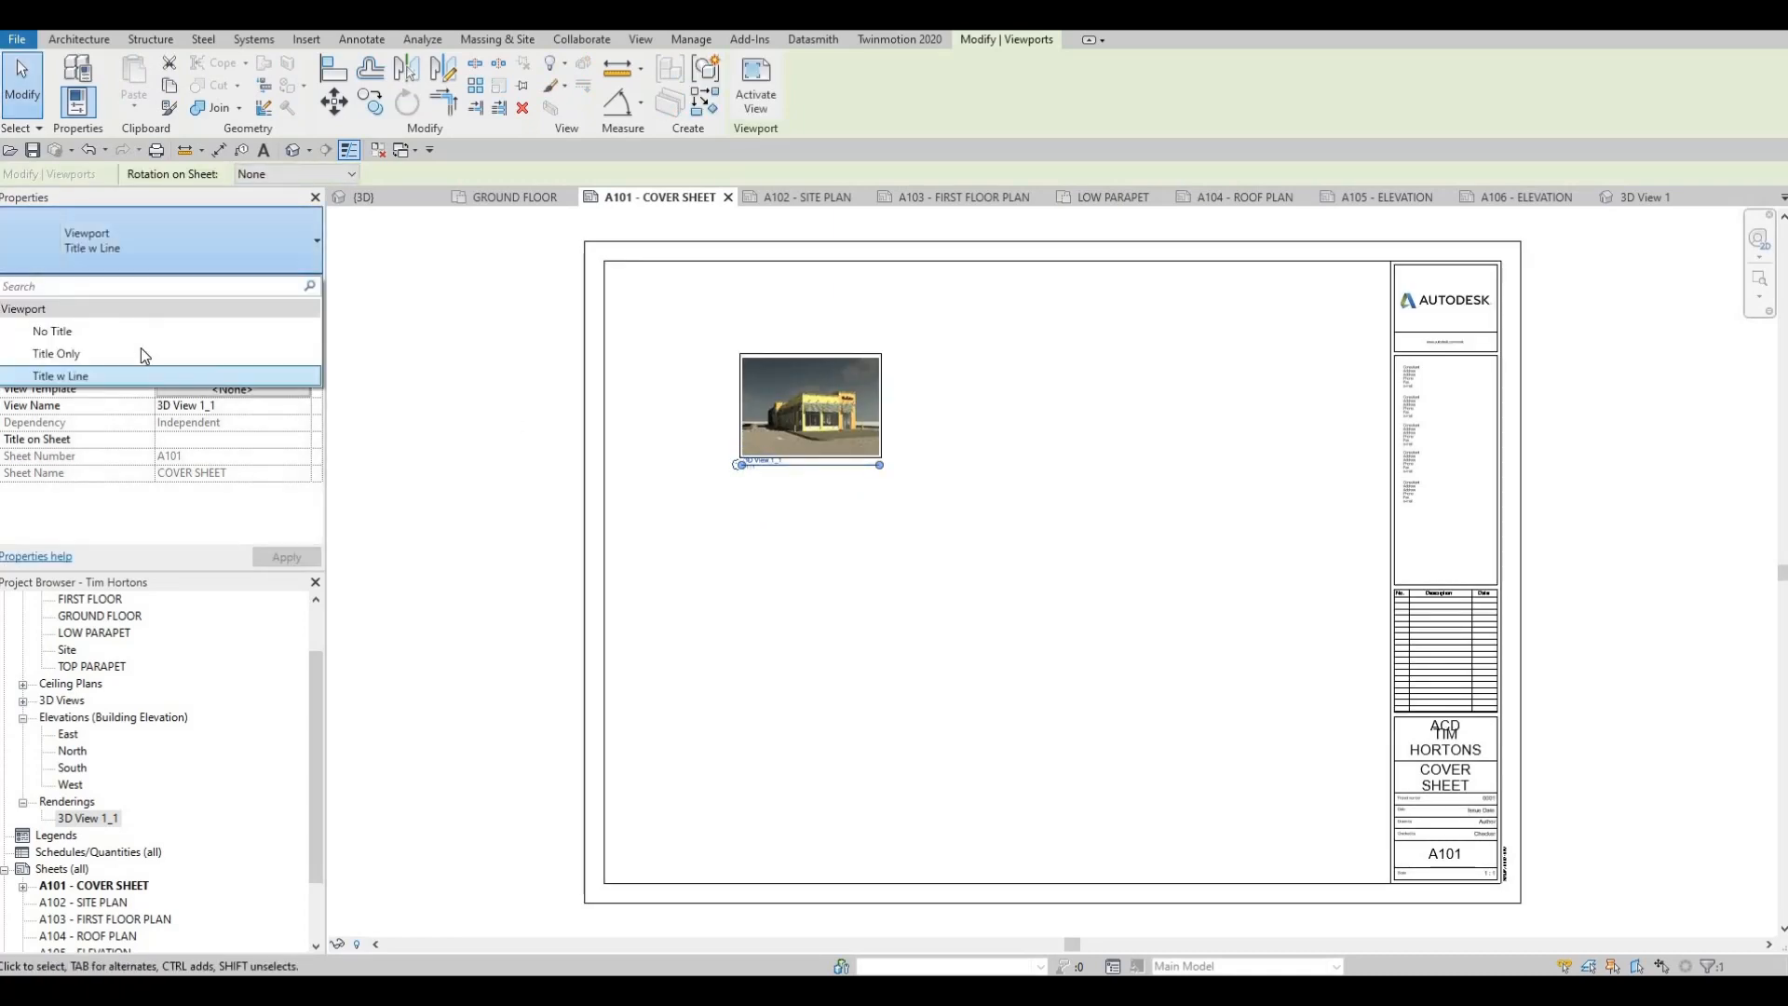
left_click(143, 333)
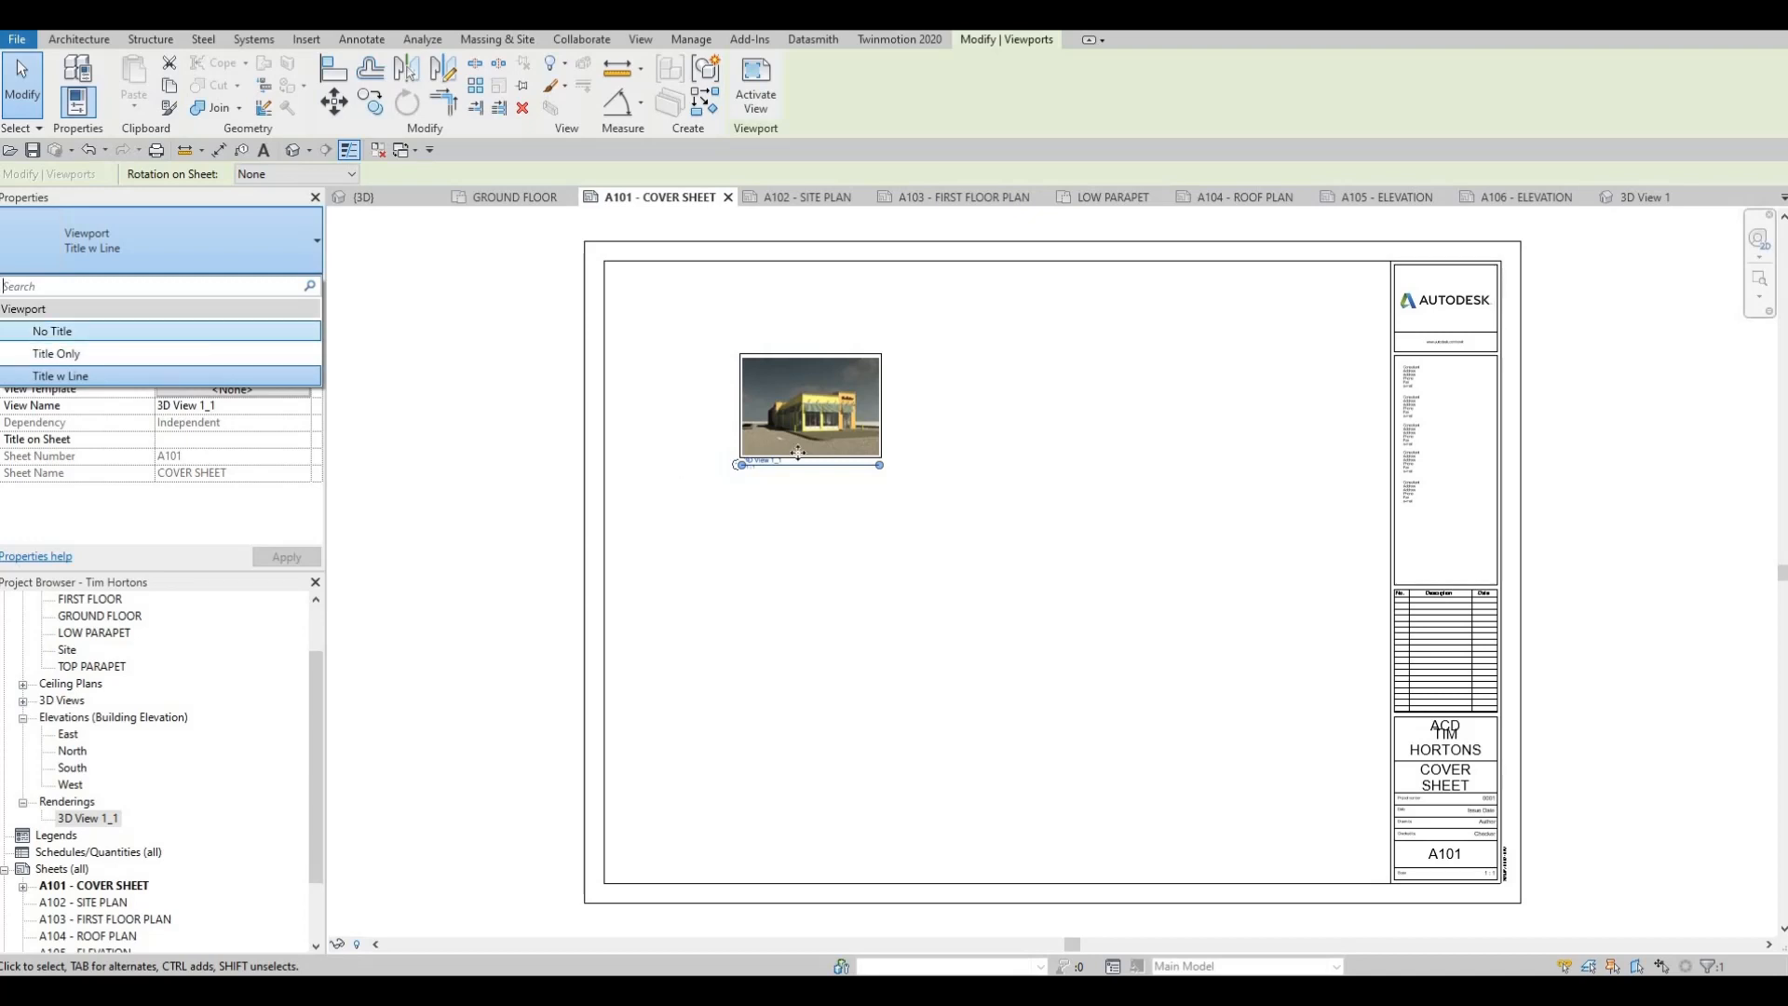
left_click(216, 249)
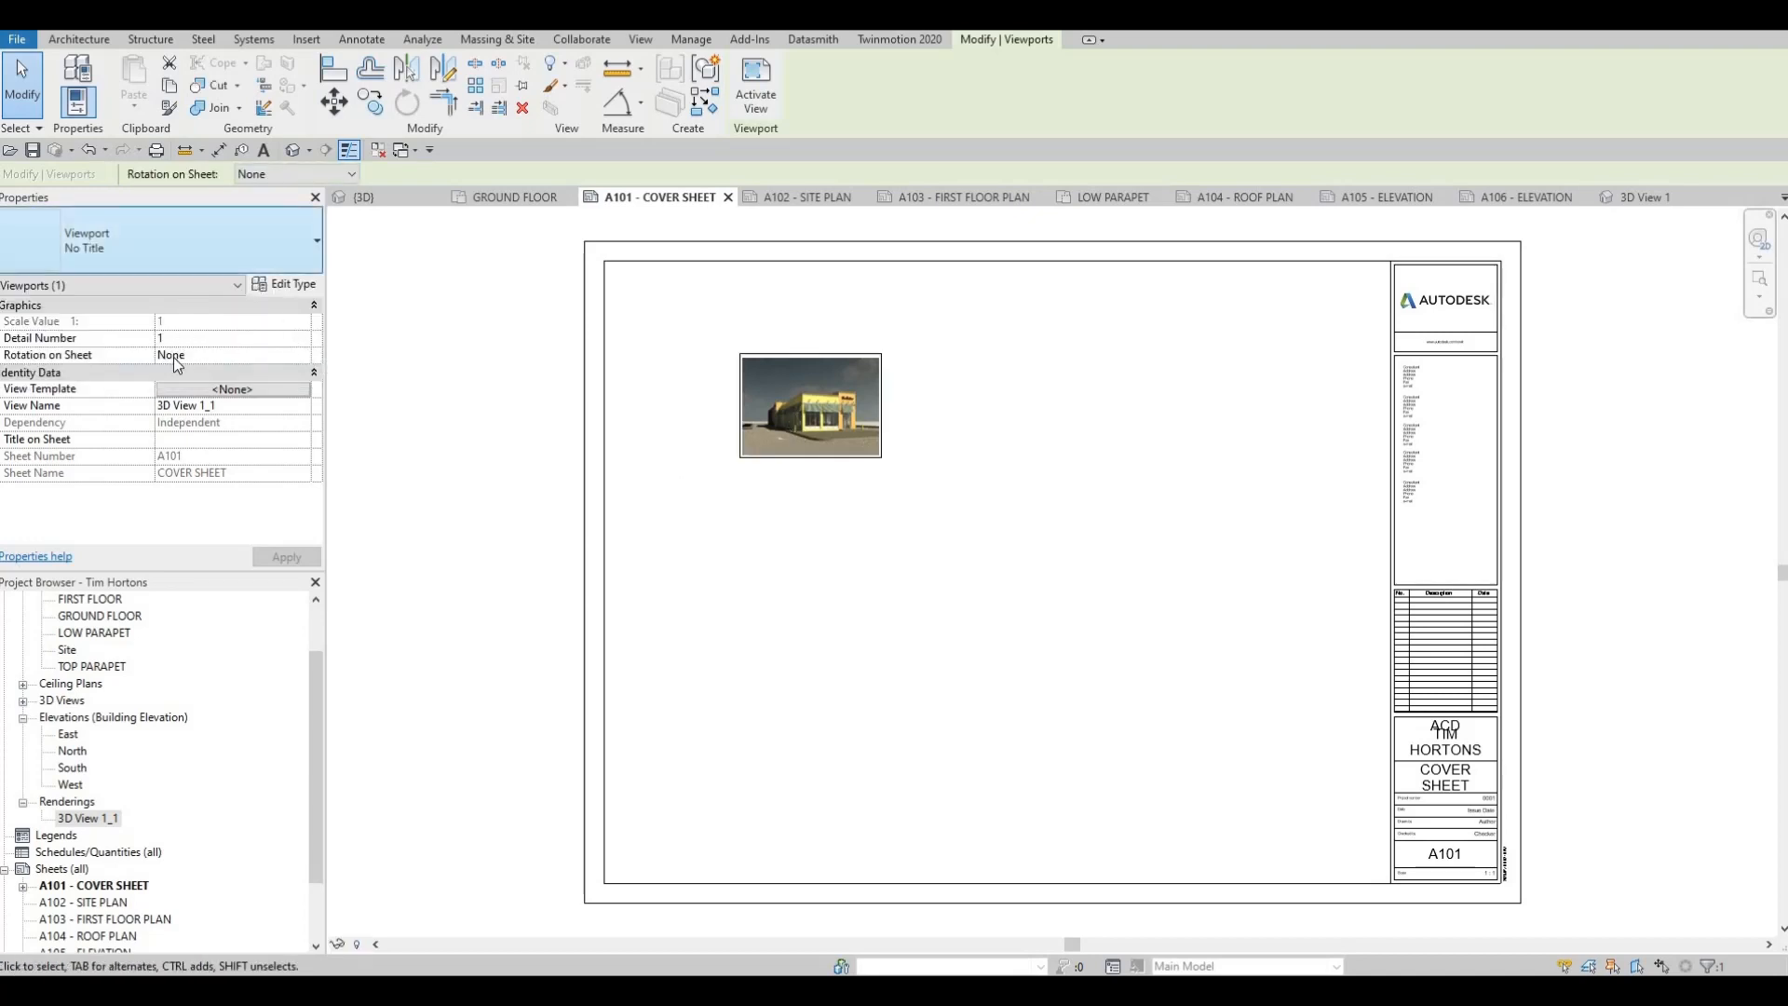
left_click(130, 354)
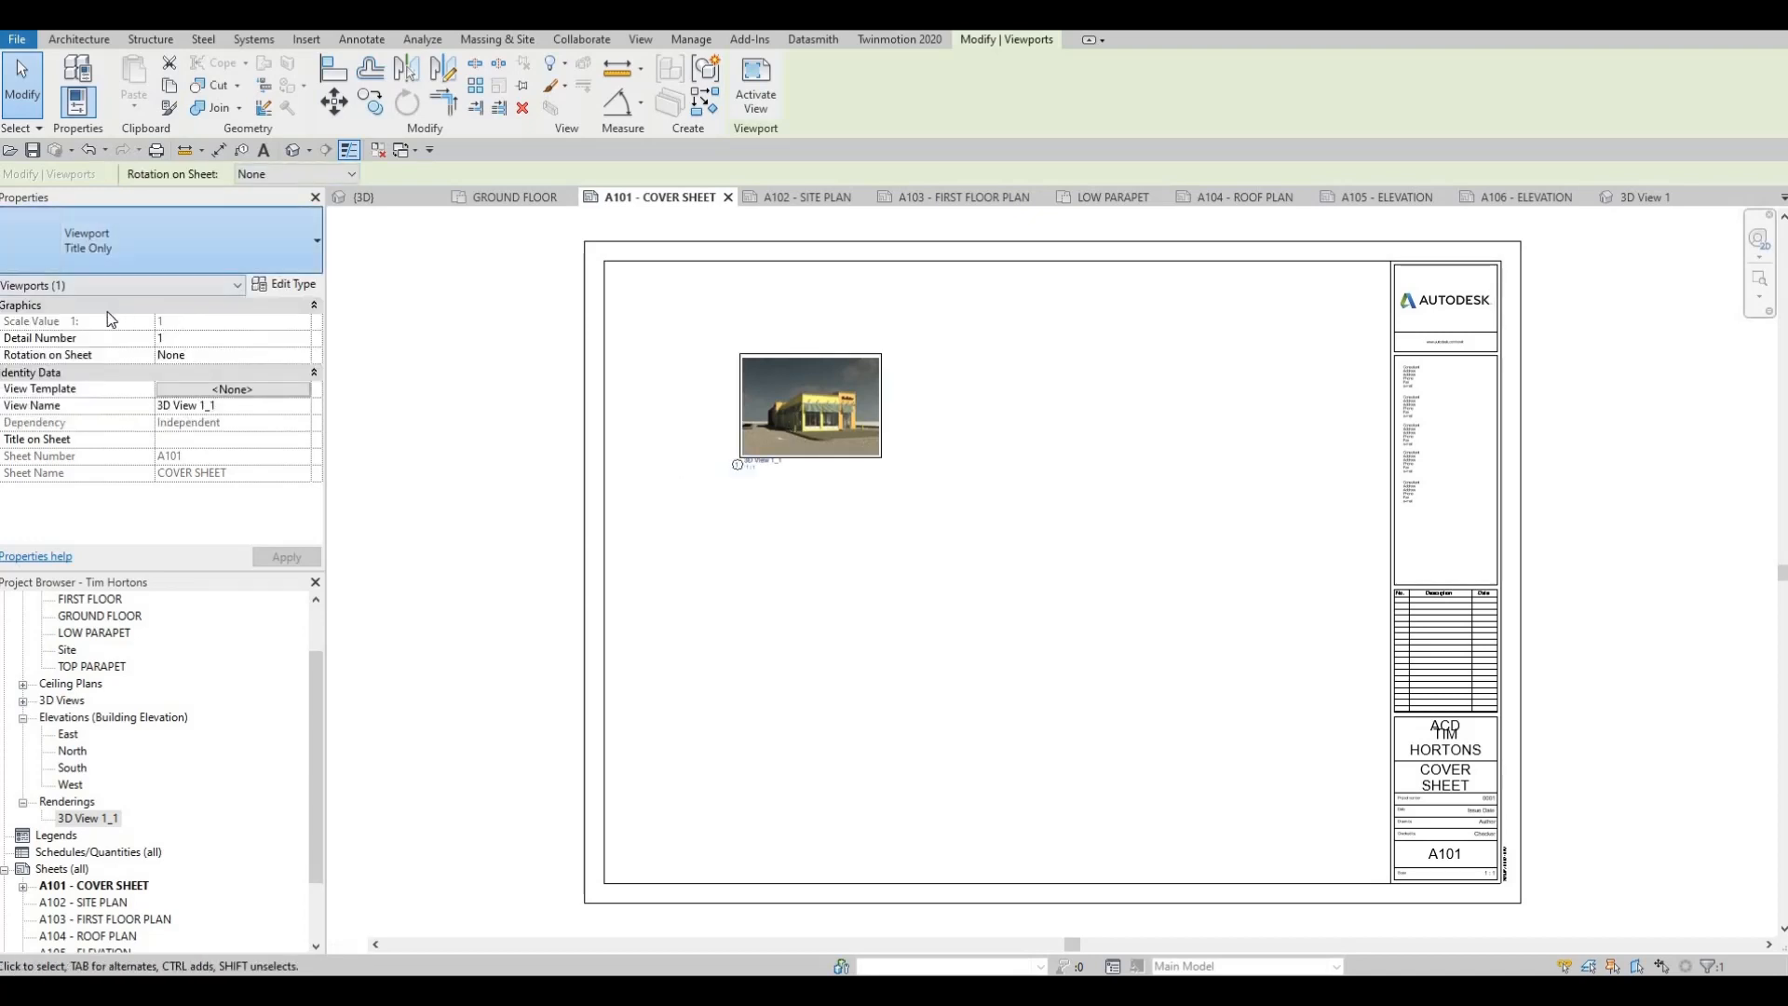
left_click(170, 249)
left_click(97, 333)
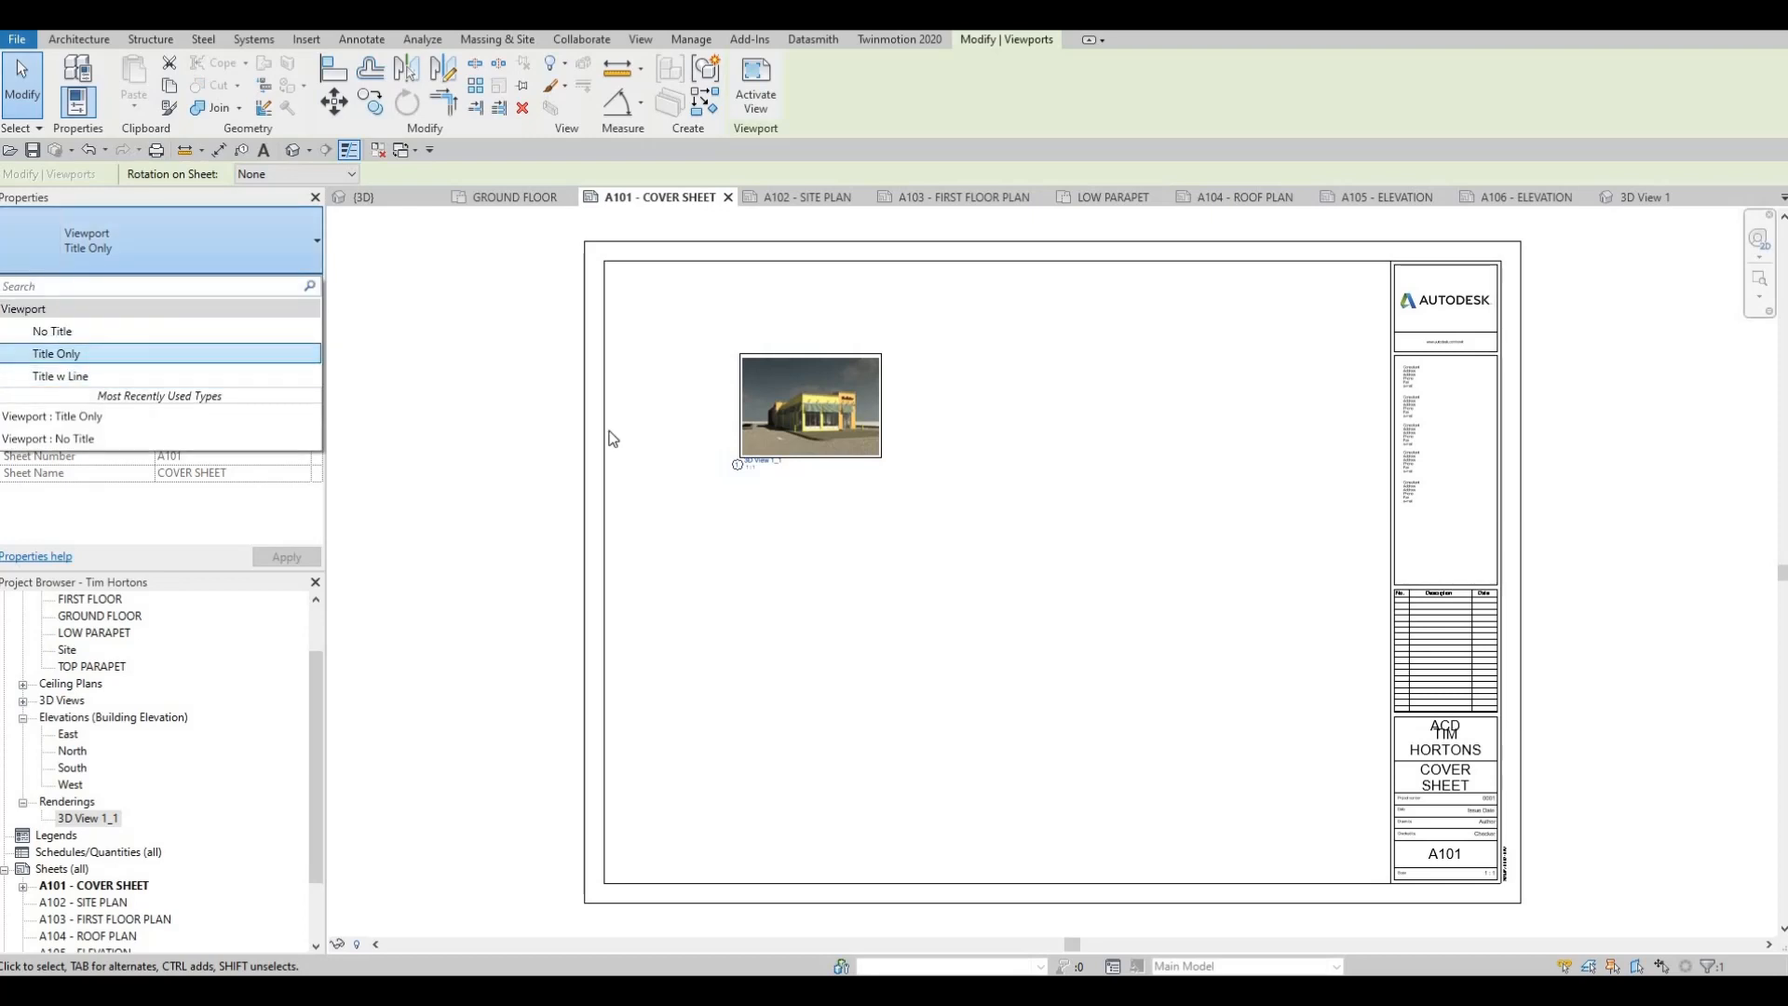
Activate the rendering's viewport, enlarge the image proportionally to about 644 by 460, and nudge it slightly to the right on the sheet
double_click(807, 434)
left_click(880, 456)
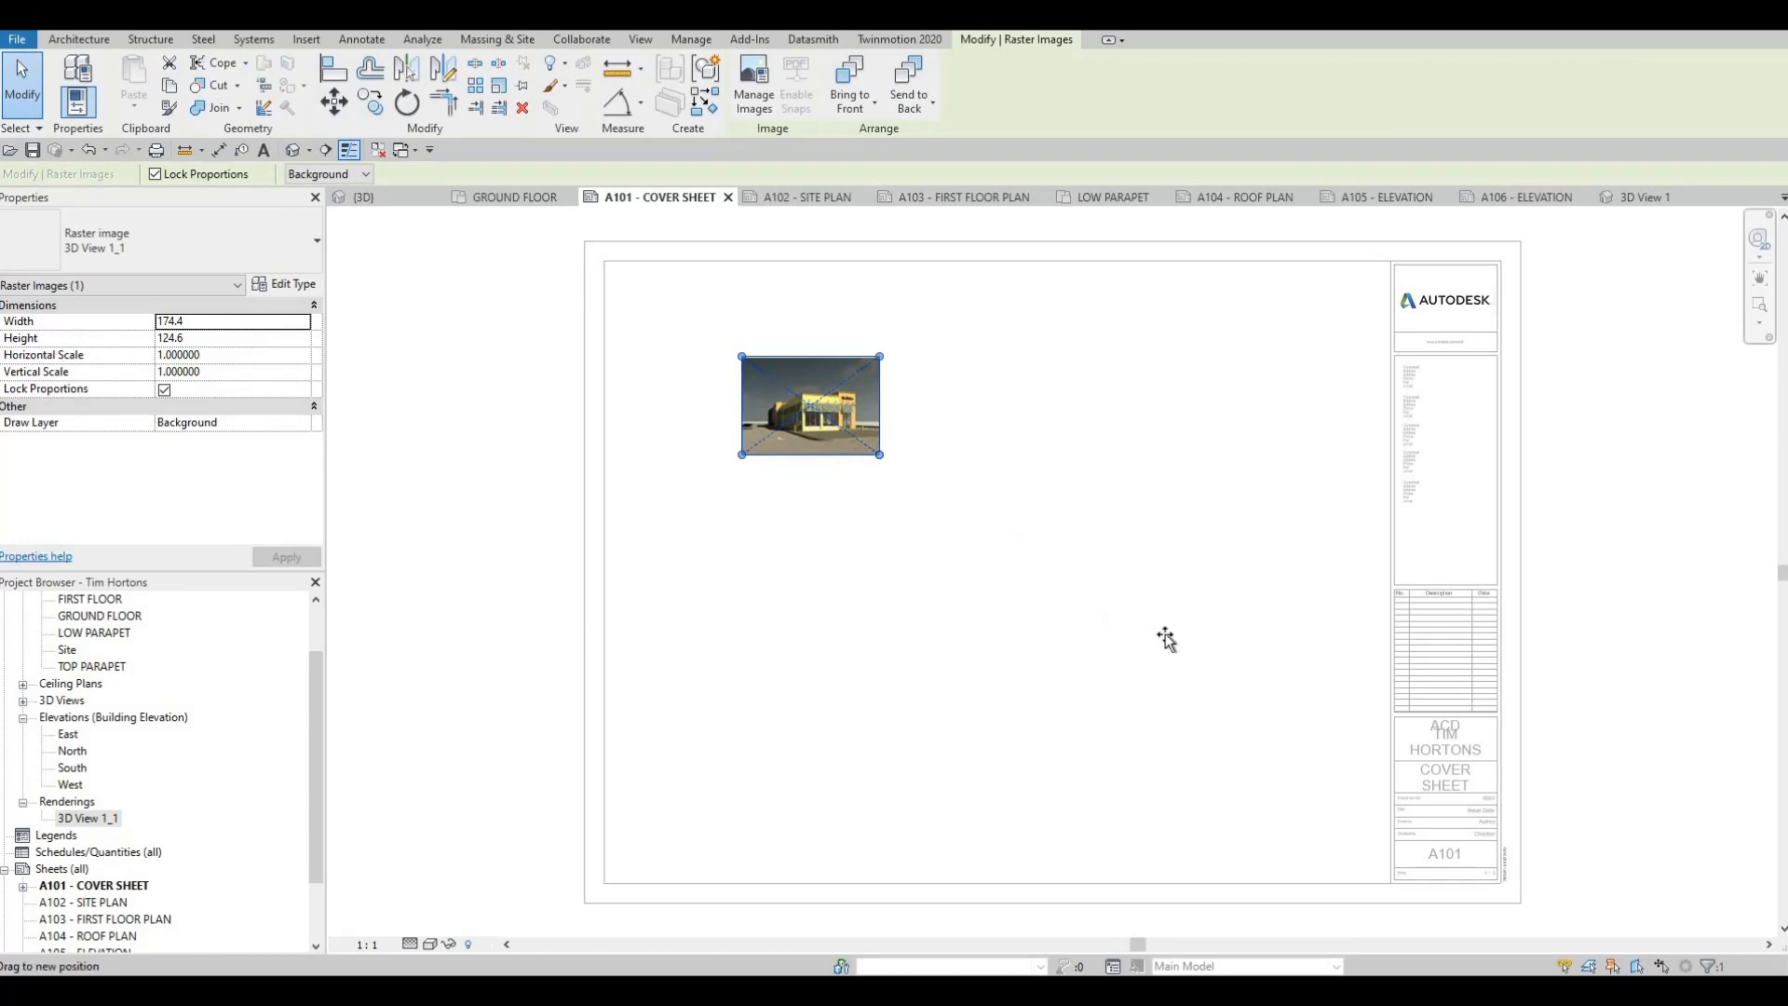
left_click_drag(880, 455, 1178, 668)
left_click_drag(875, 450, 757, 389)
mouse_move(1112, 644)
left_mouse_down()
mouse_move(1034, 601)
mouse_move(1131, 647)
mouse_move(1057, 574)
mouse_move(1132, 657)
left_mouse_up()
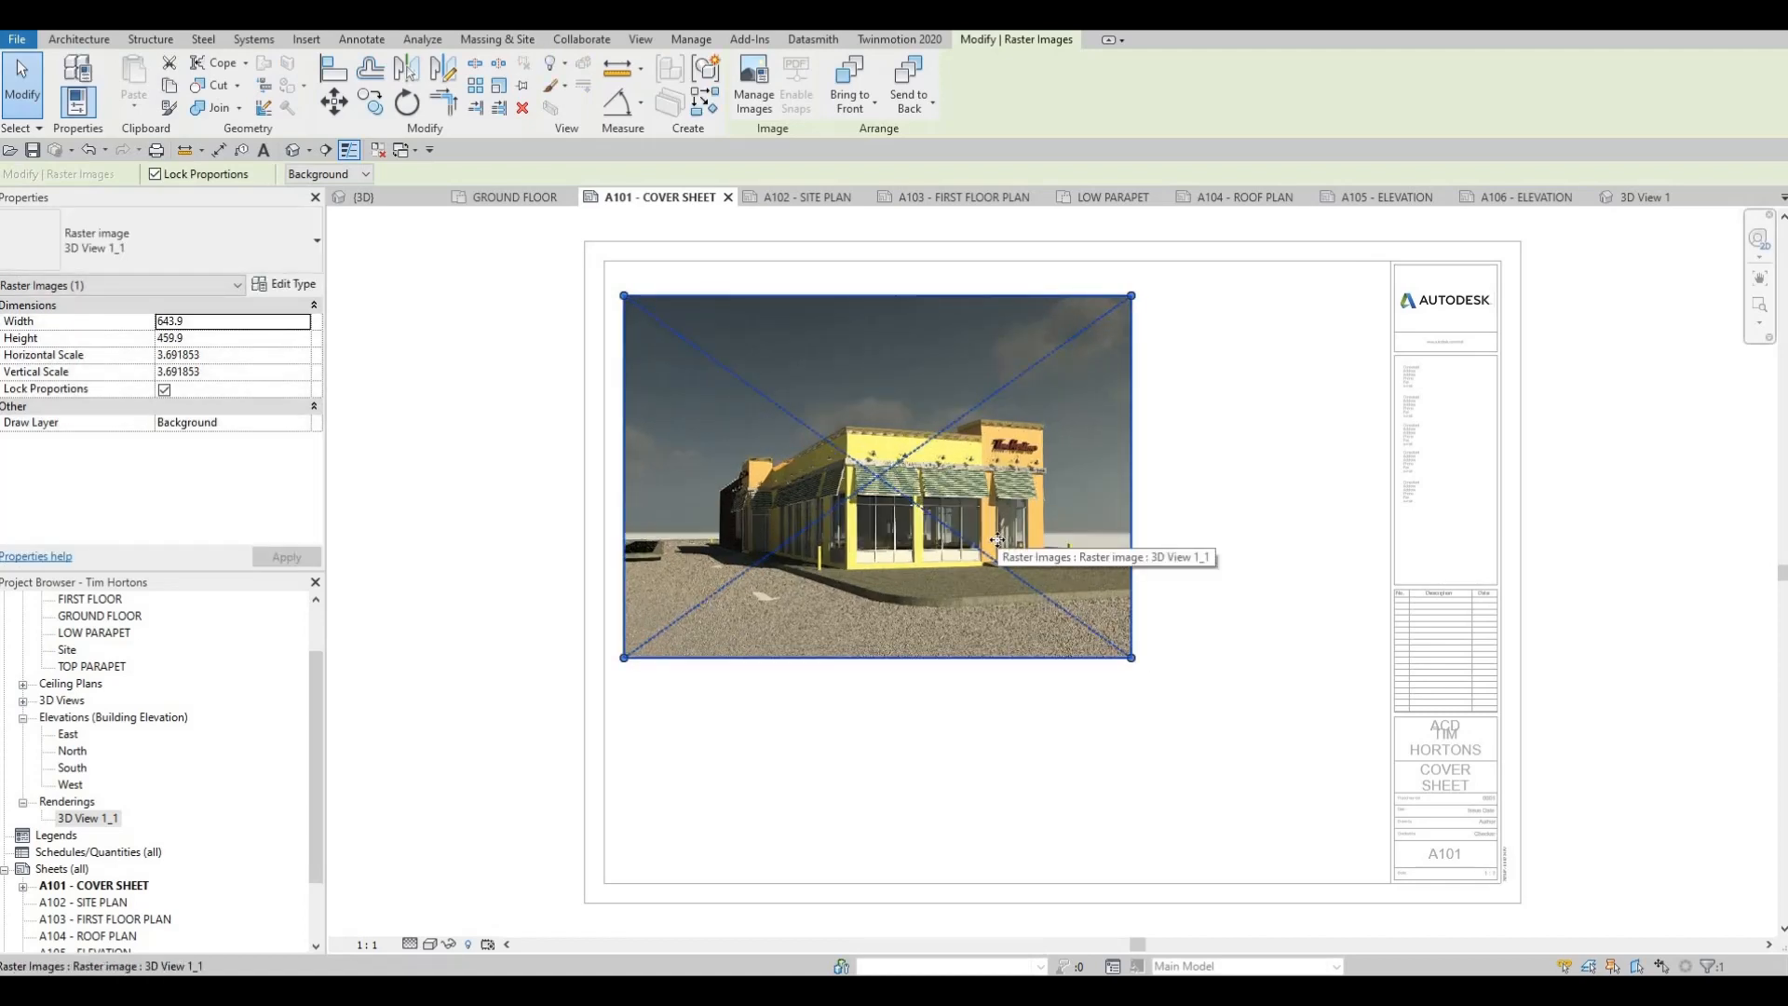
key("Right")
key("Right")
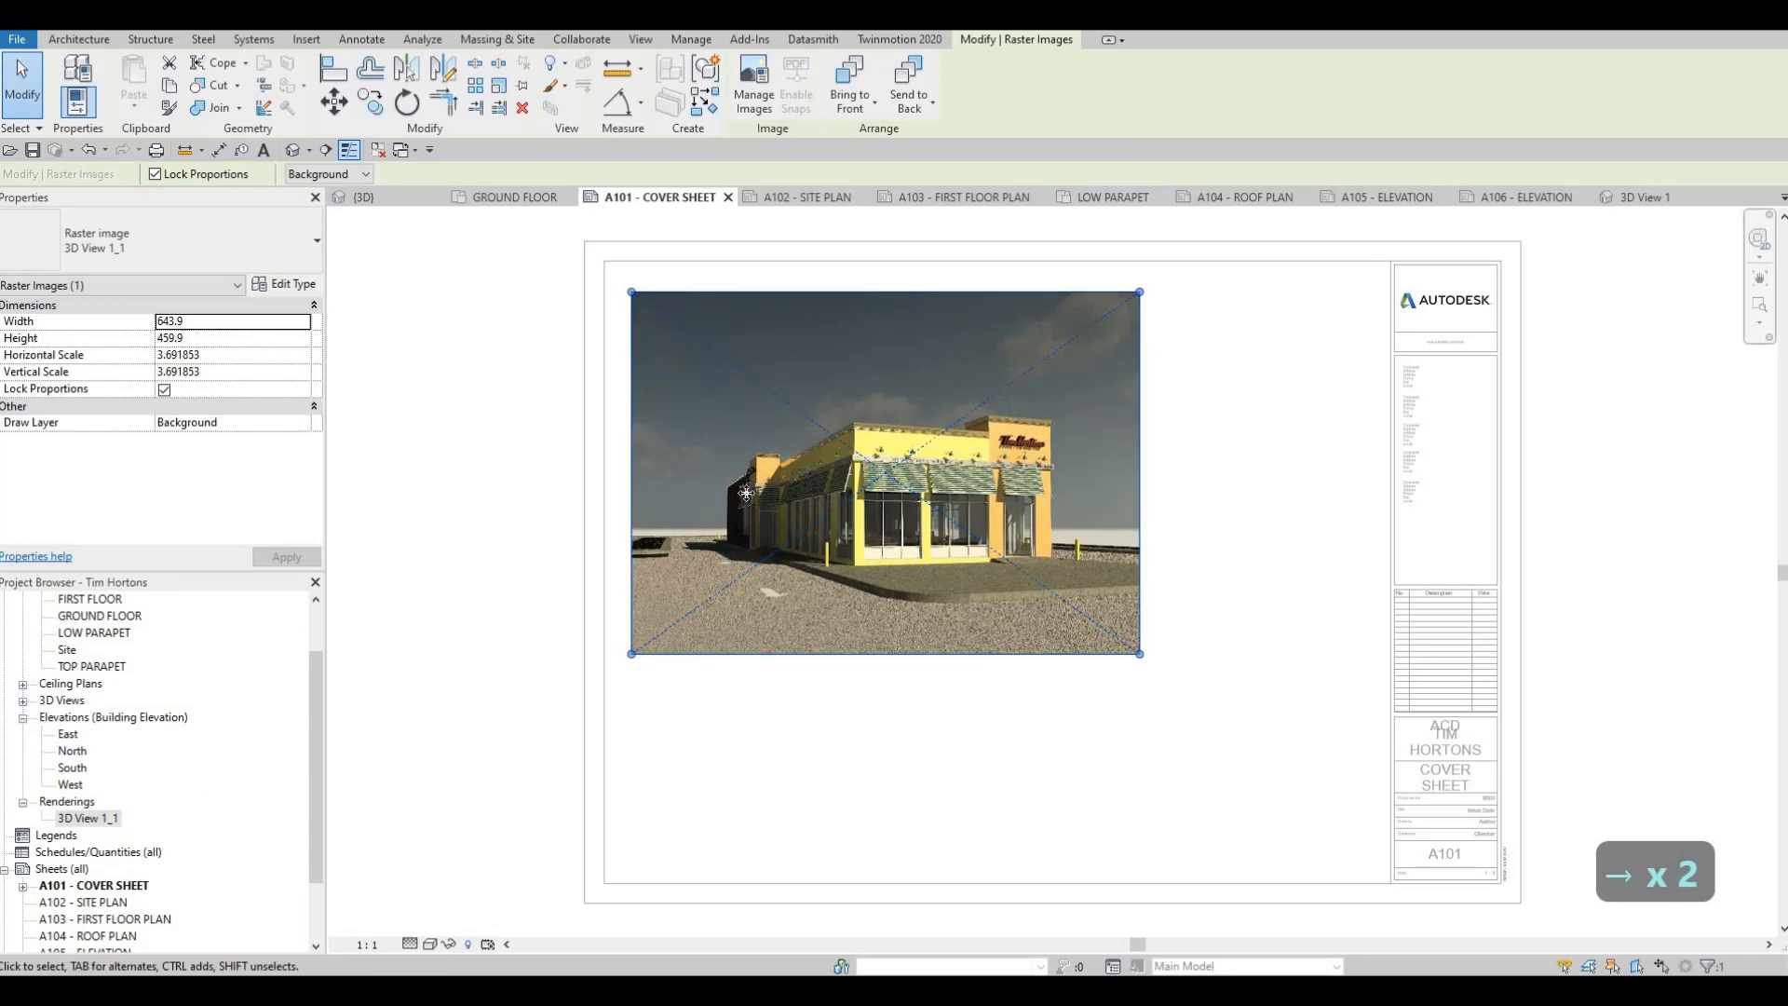
left_click(510, 395)
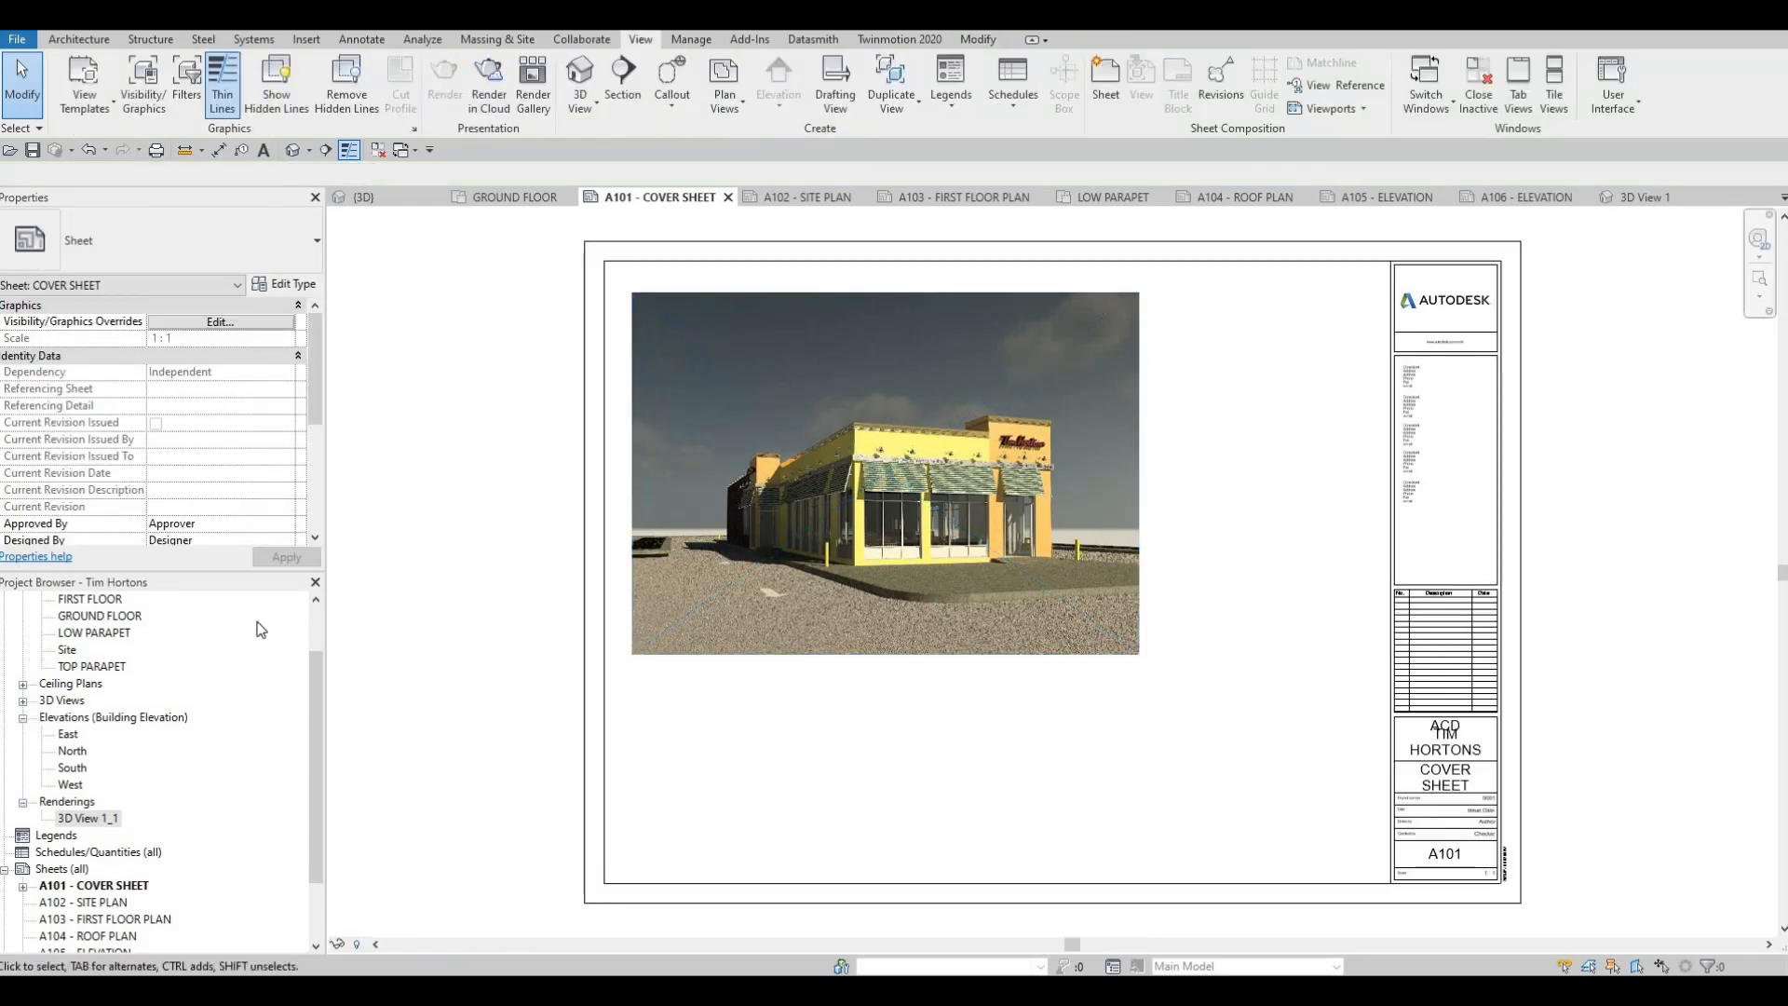
Place the 3D View 1 camera view on the cover sheet below the rendering
left_click(23, 702)
left_click_drag(94, 719, 783, 777)
left_click(785, 784)
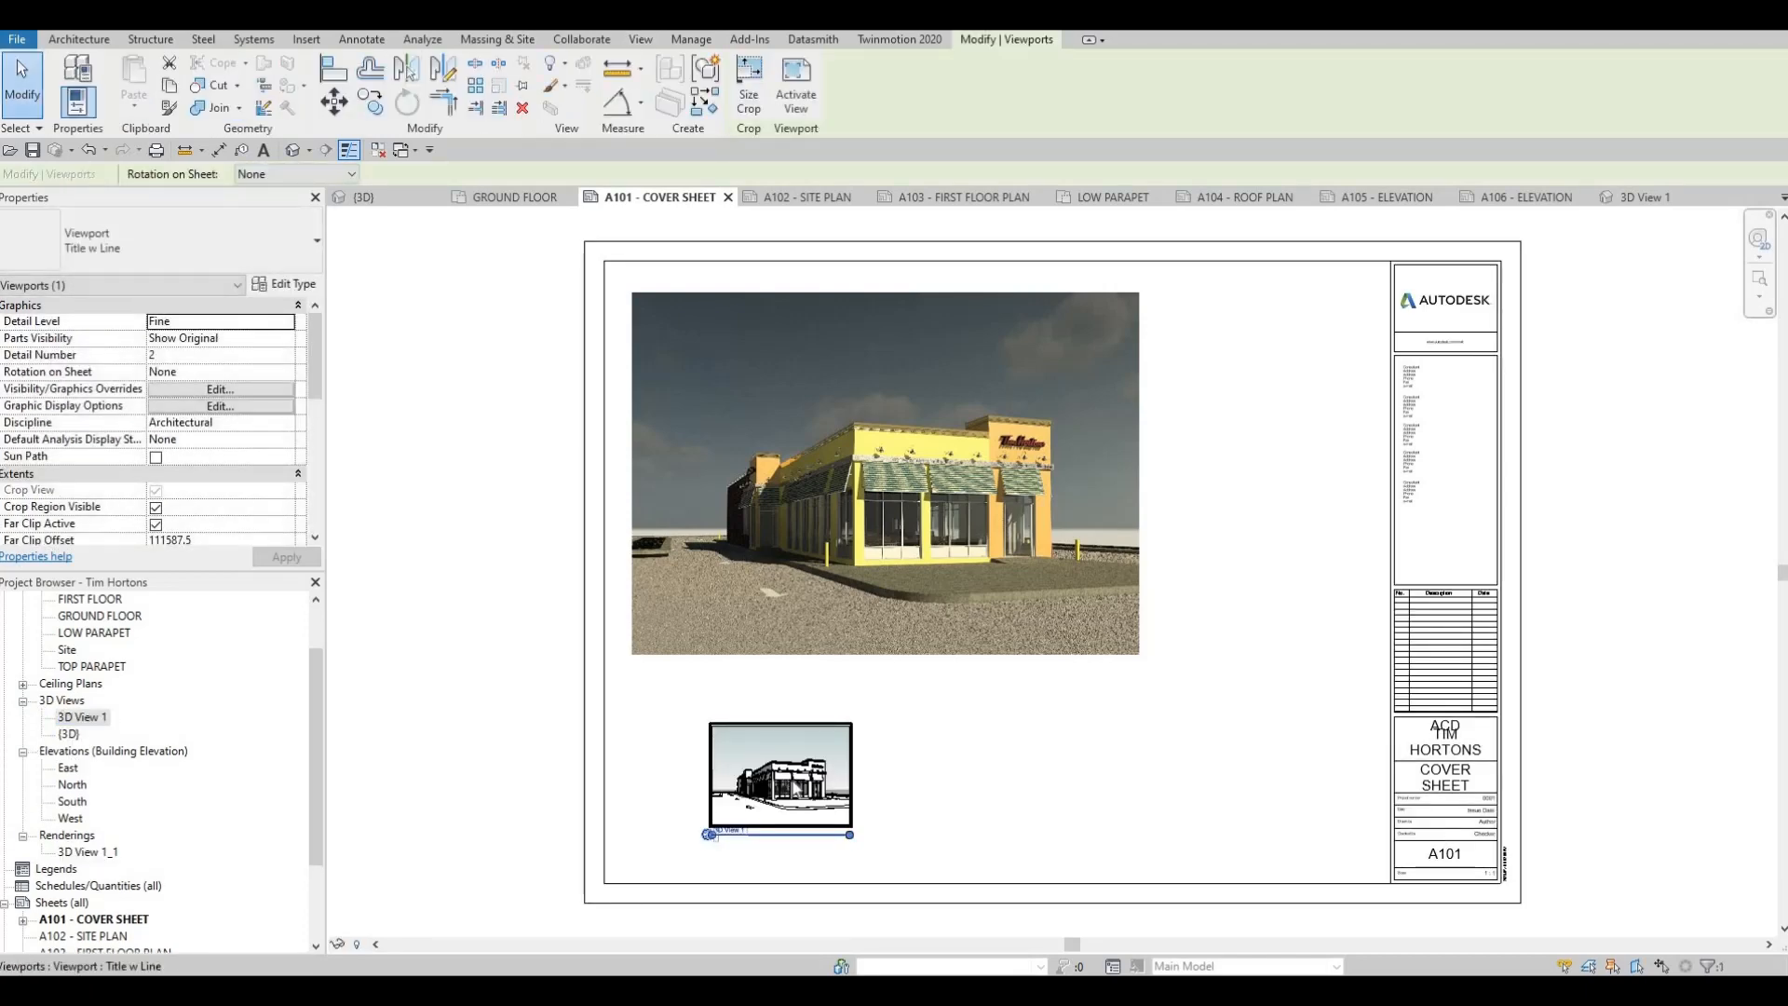
Try to widen the crop region of the small perspective view inside its activated viewport, and undo the change
double_click(796, 786)
left_click(798, 783)
left_click(808, 761)
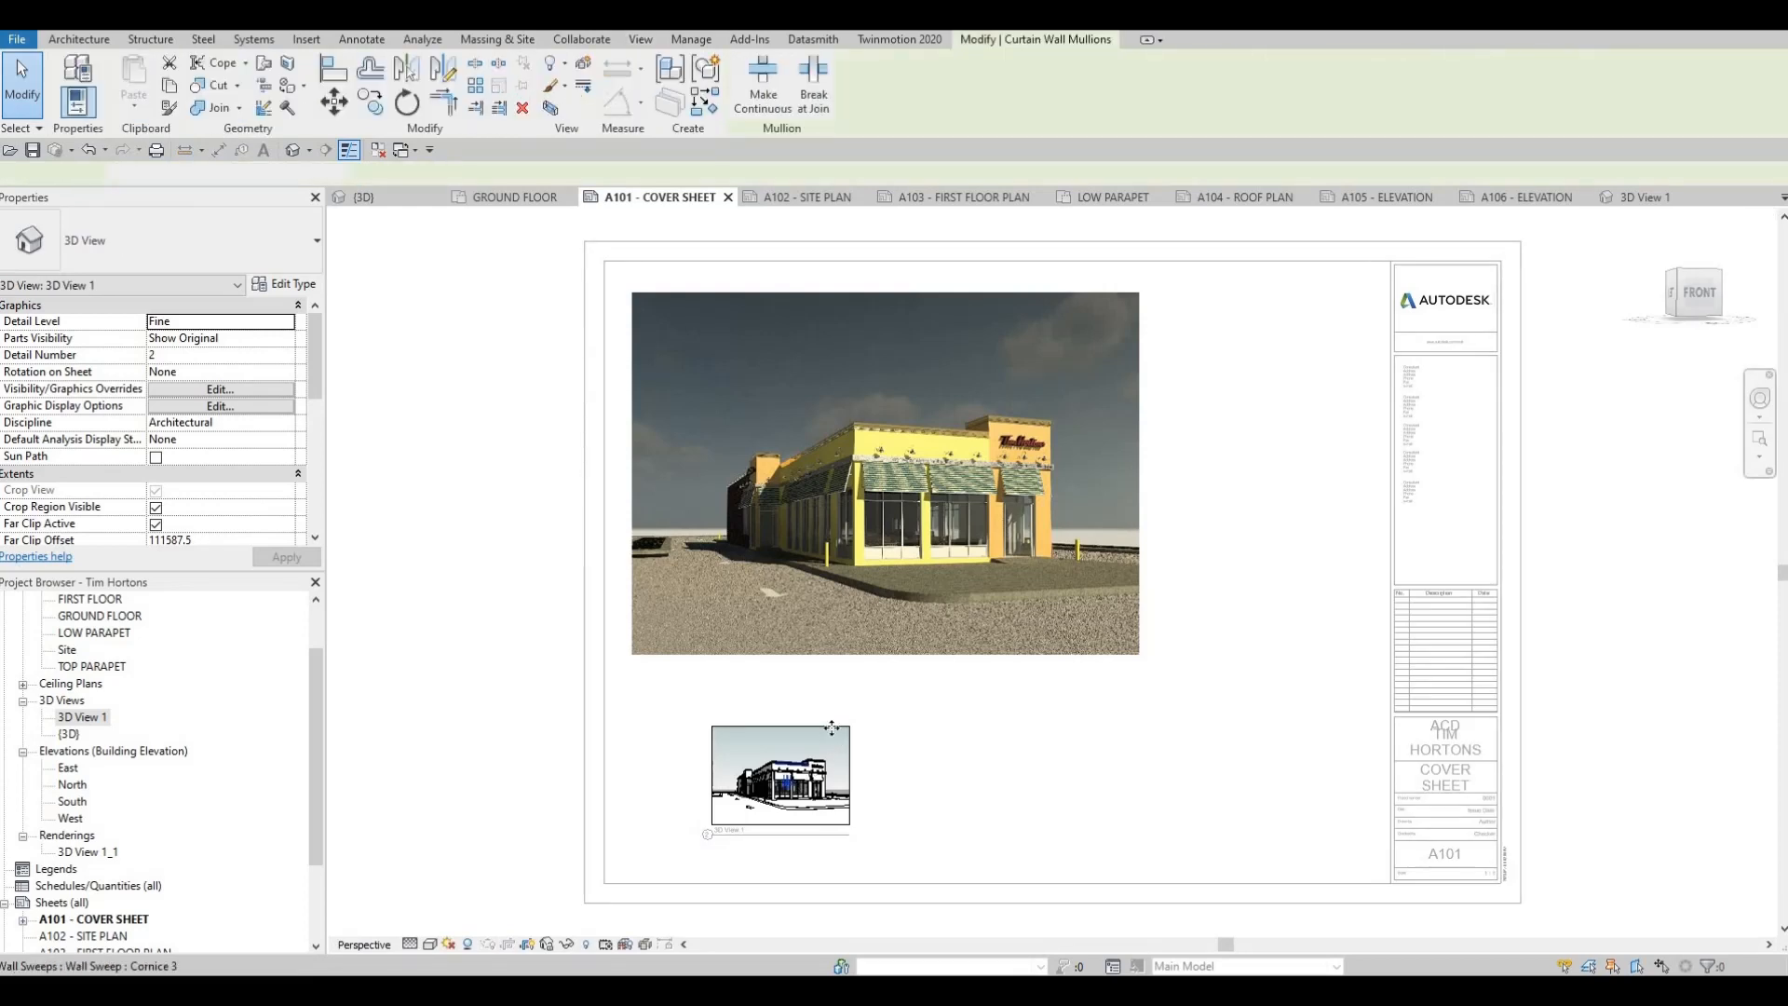
left_click(840, 763)
left_click_drag(845, 774, 905, 773)
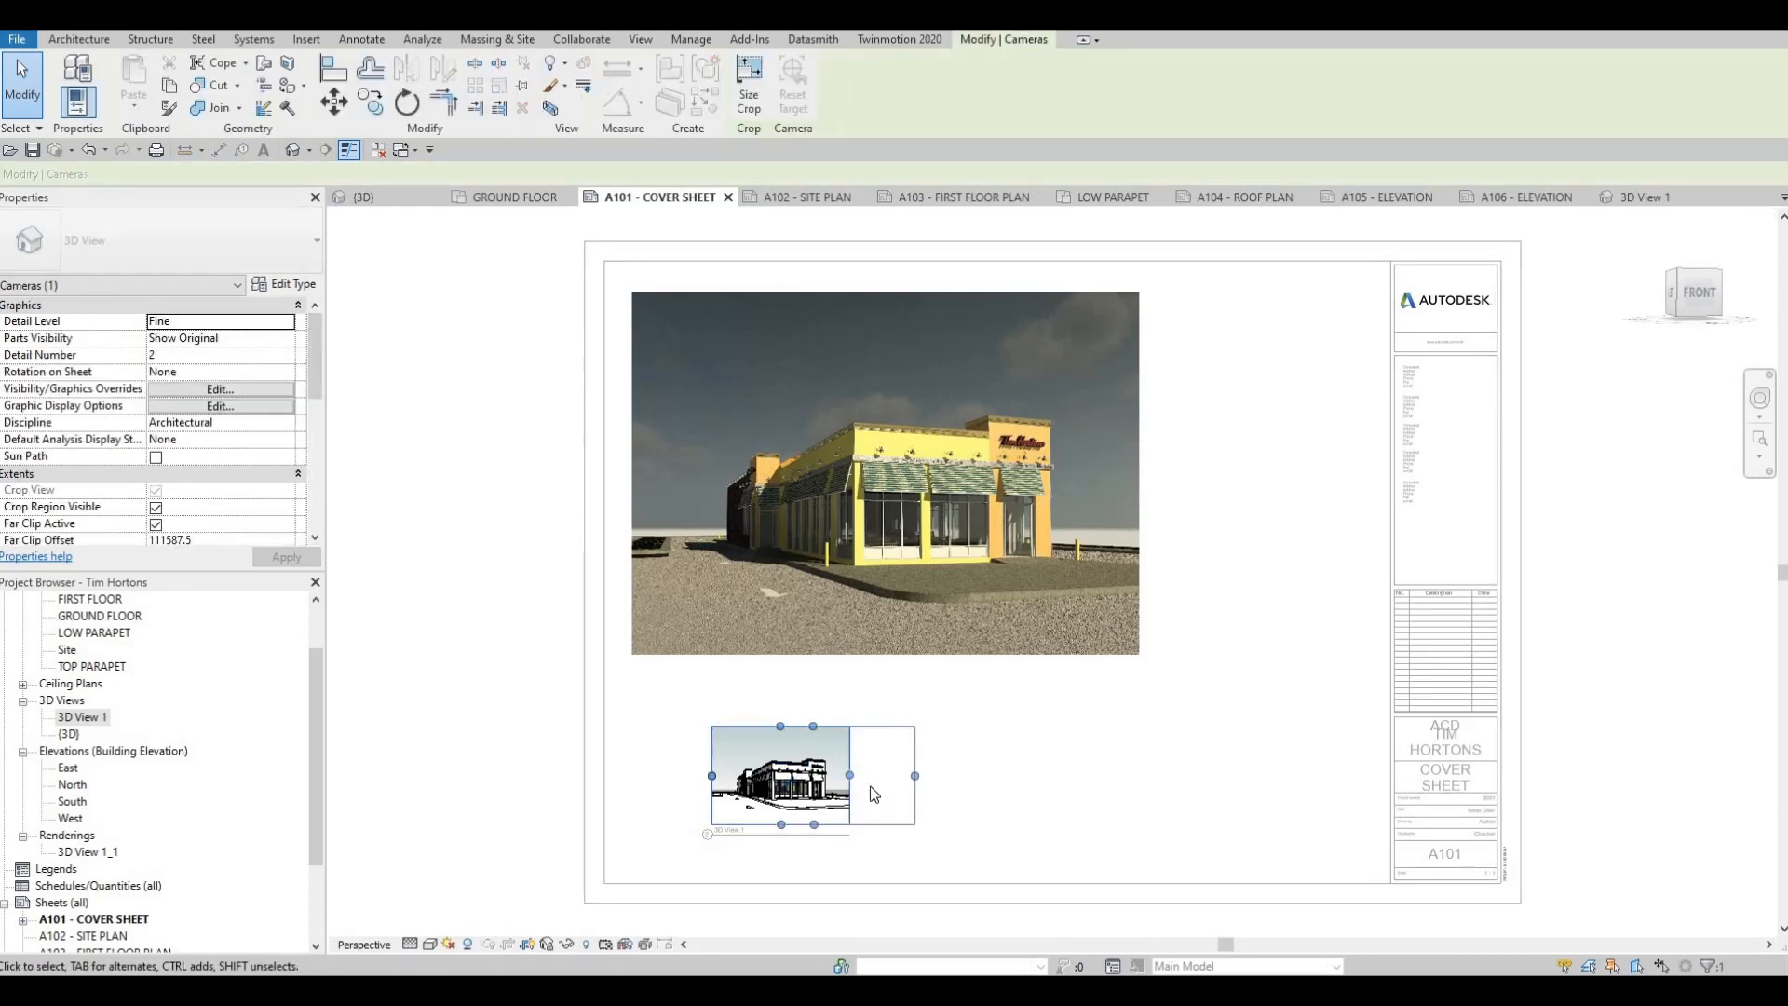
key("ctrl+z")
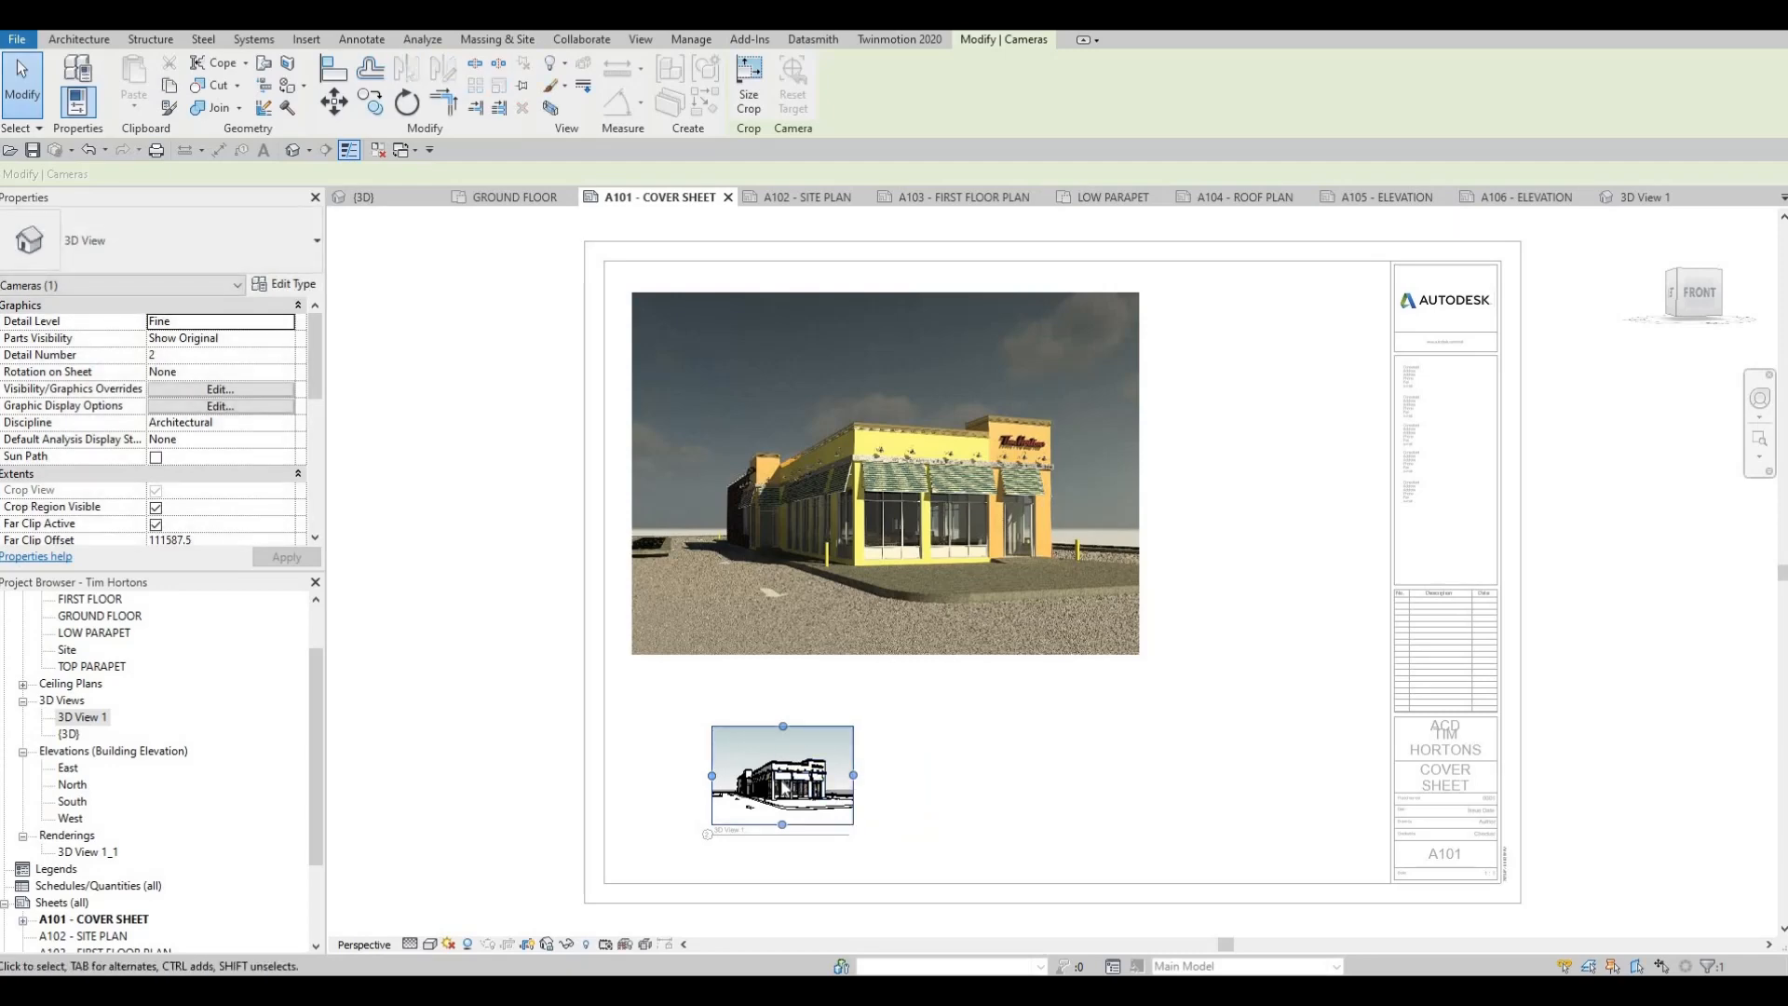
Deactivate the small perspective view and delete its viewport from the cover sheet
double_click(522, 536)
left_click(736, 779)
key("Escape")
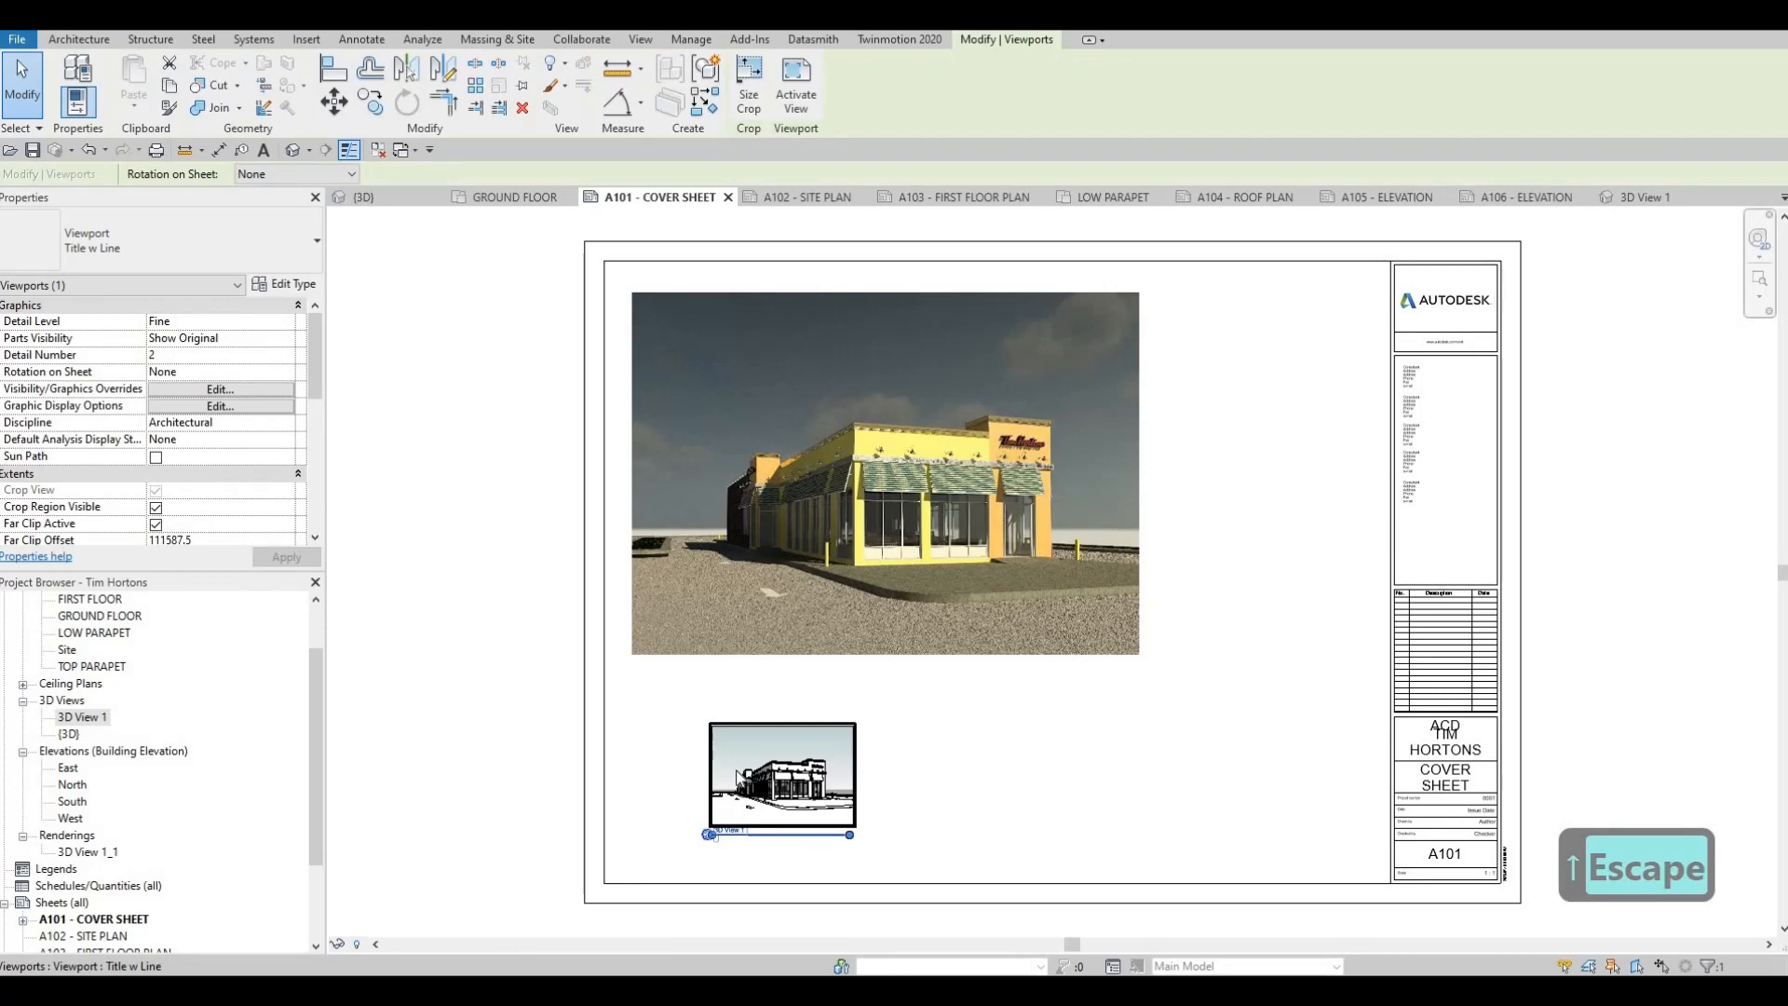
key("Delete")
key("Escape")
key("Escape")
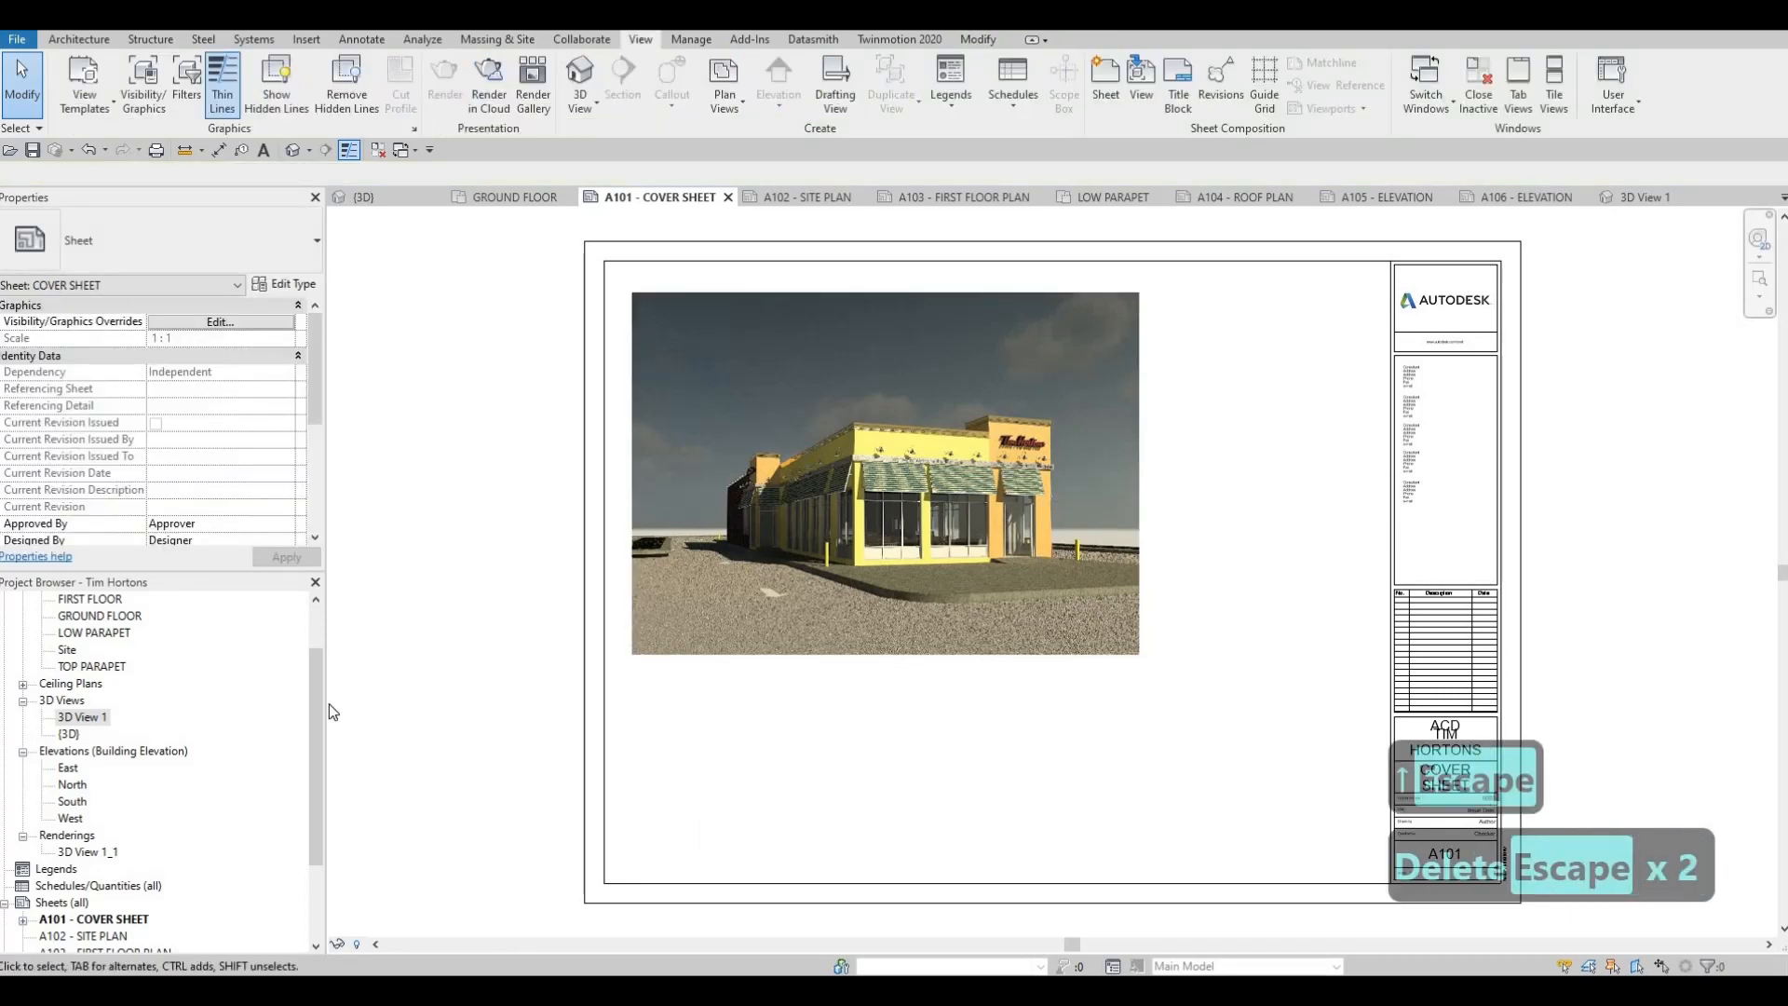
Create a new sheet list schedule containing the Sheet Name and Sheet Number fields, in that order
scroll(64, 830, "down", 2)
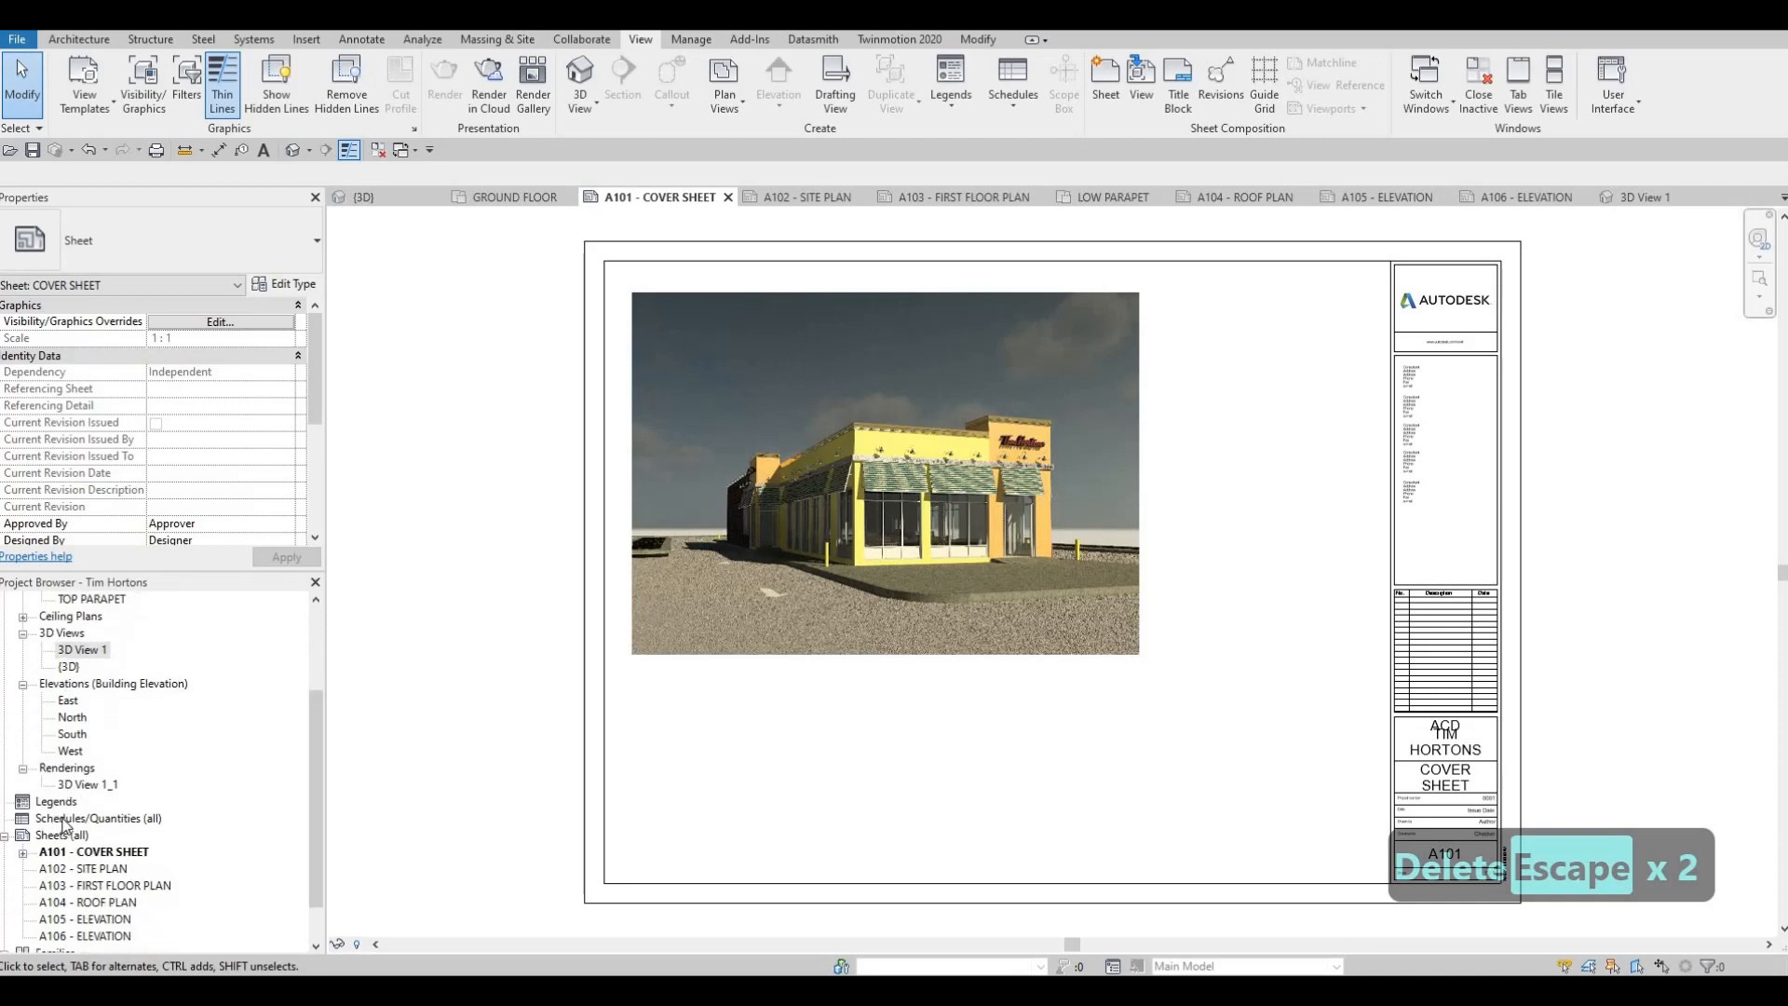
left_click(63, 819)
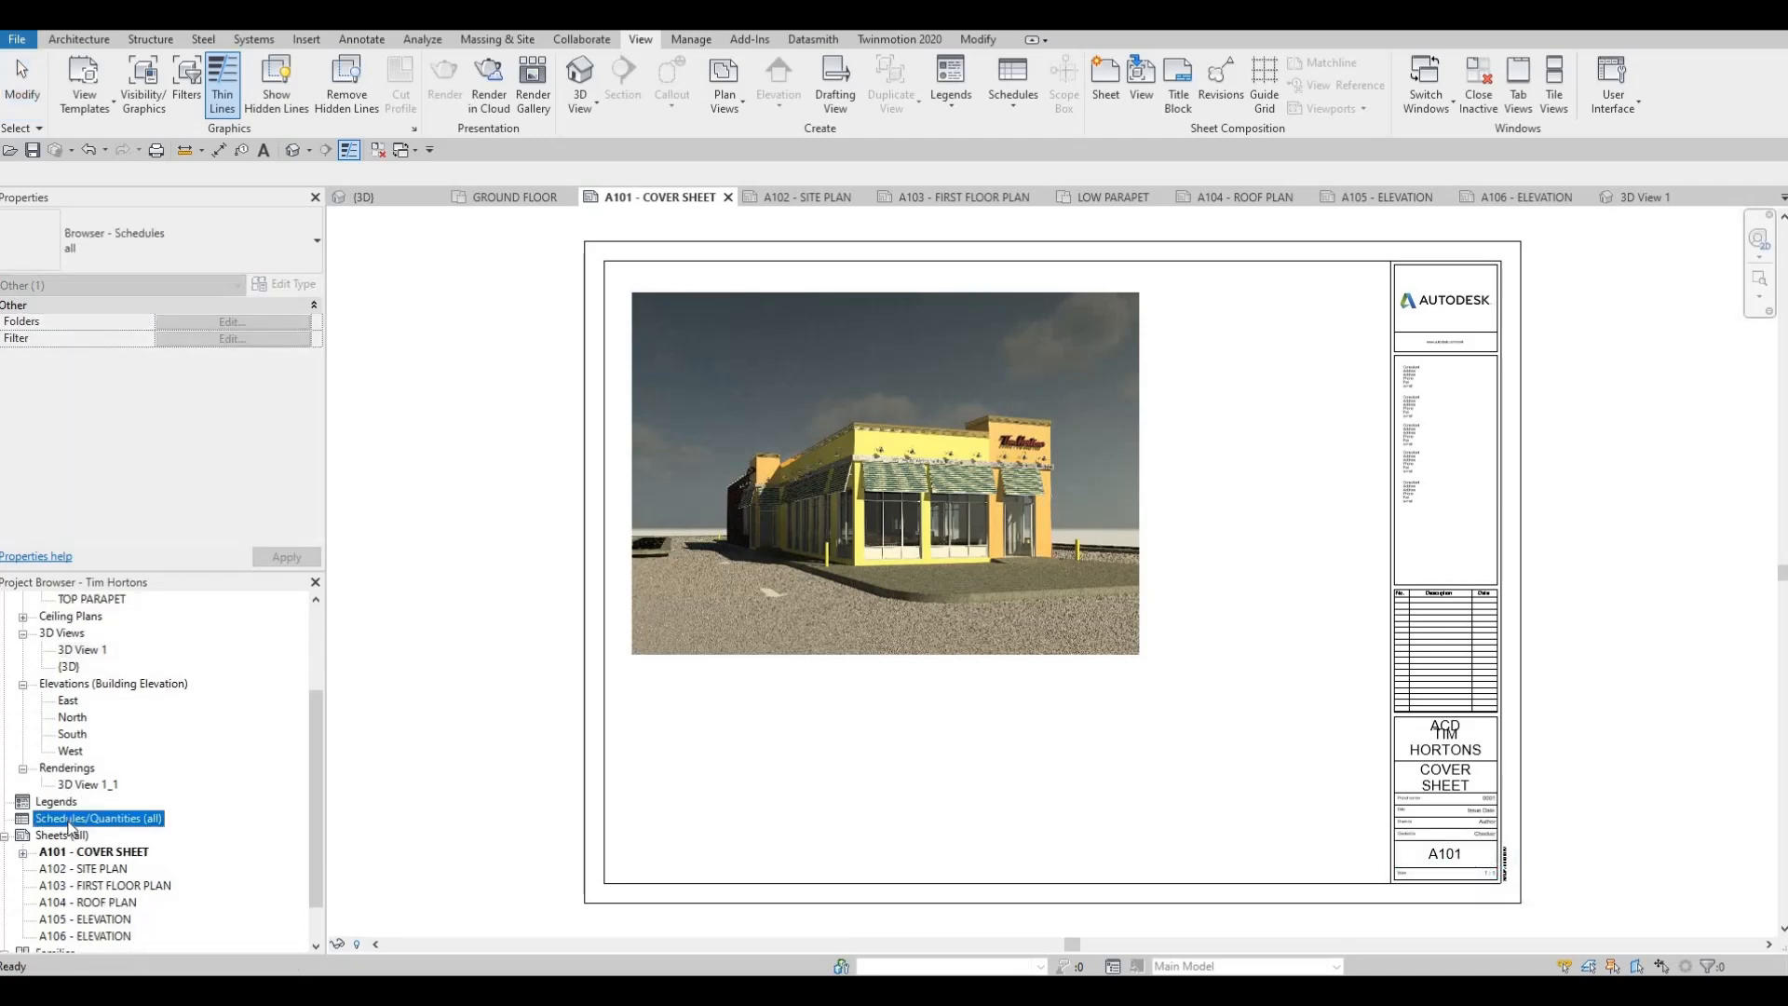
right_click(70, 824)
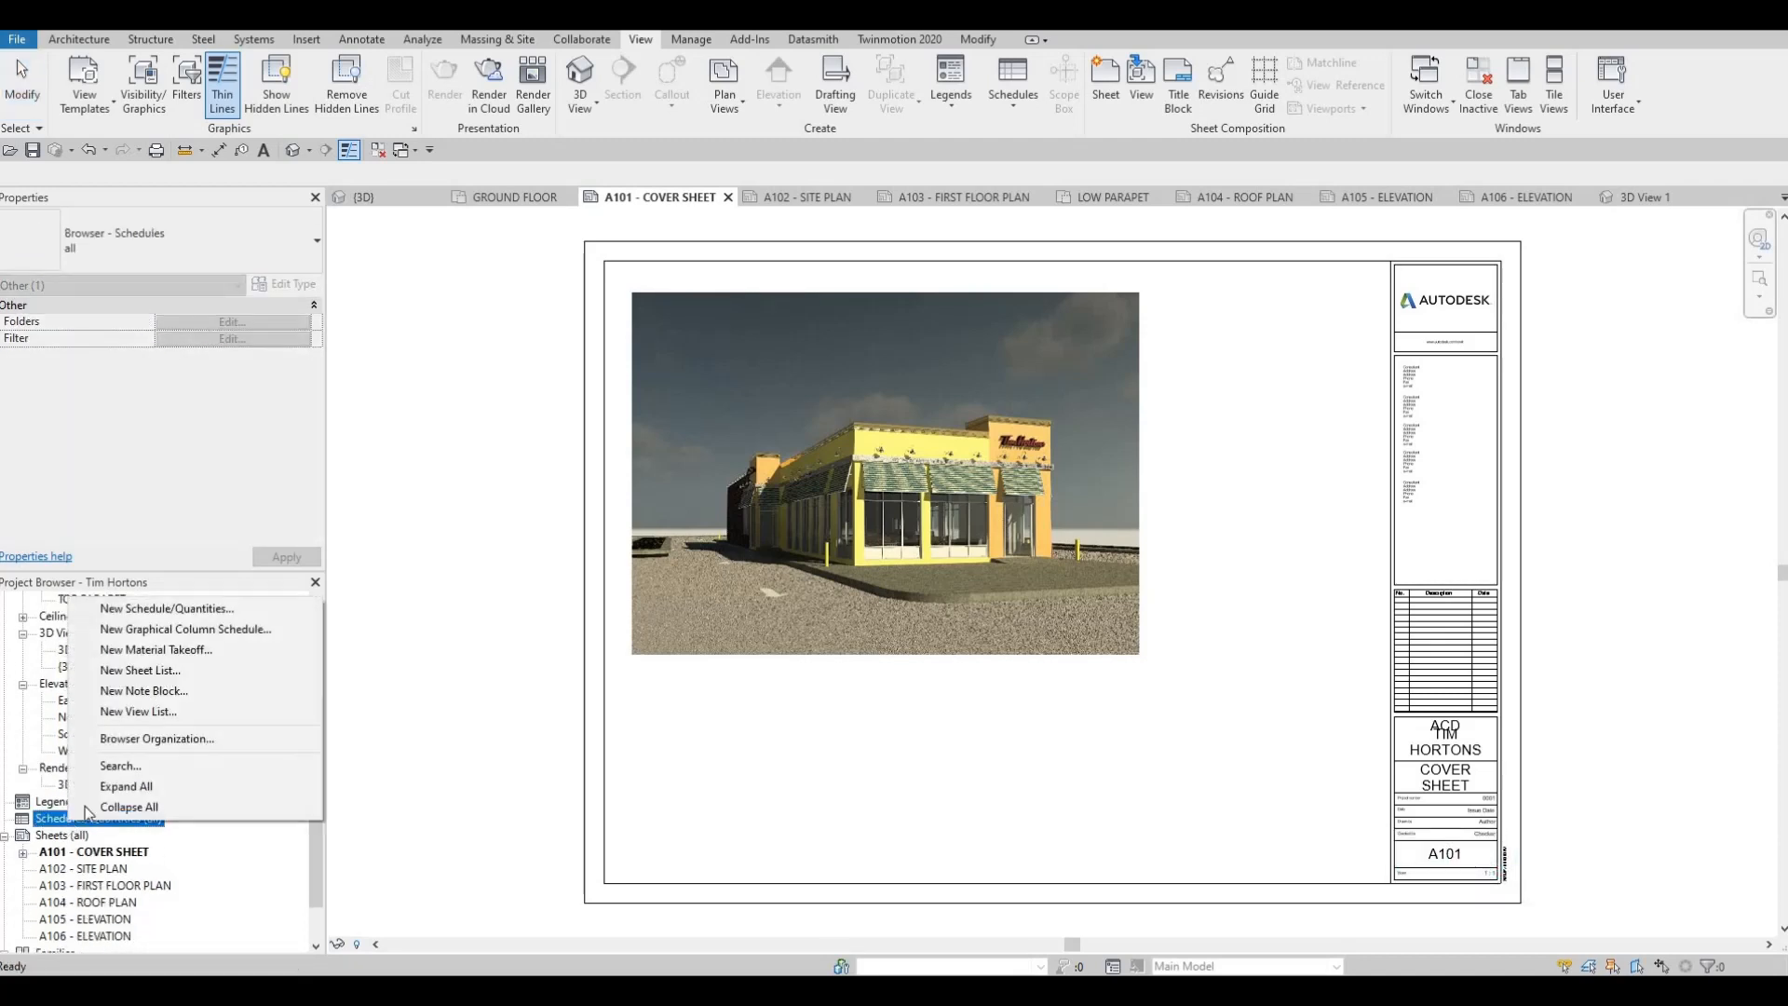
left_click(151, 677)
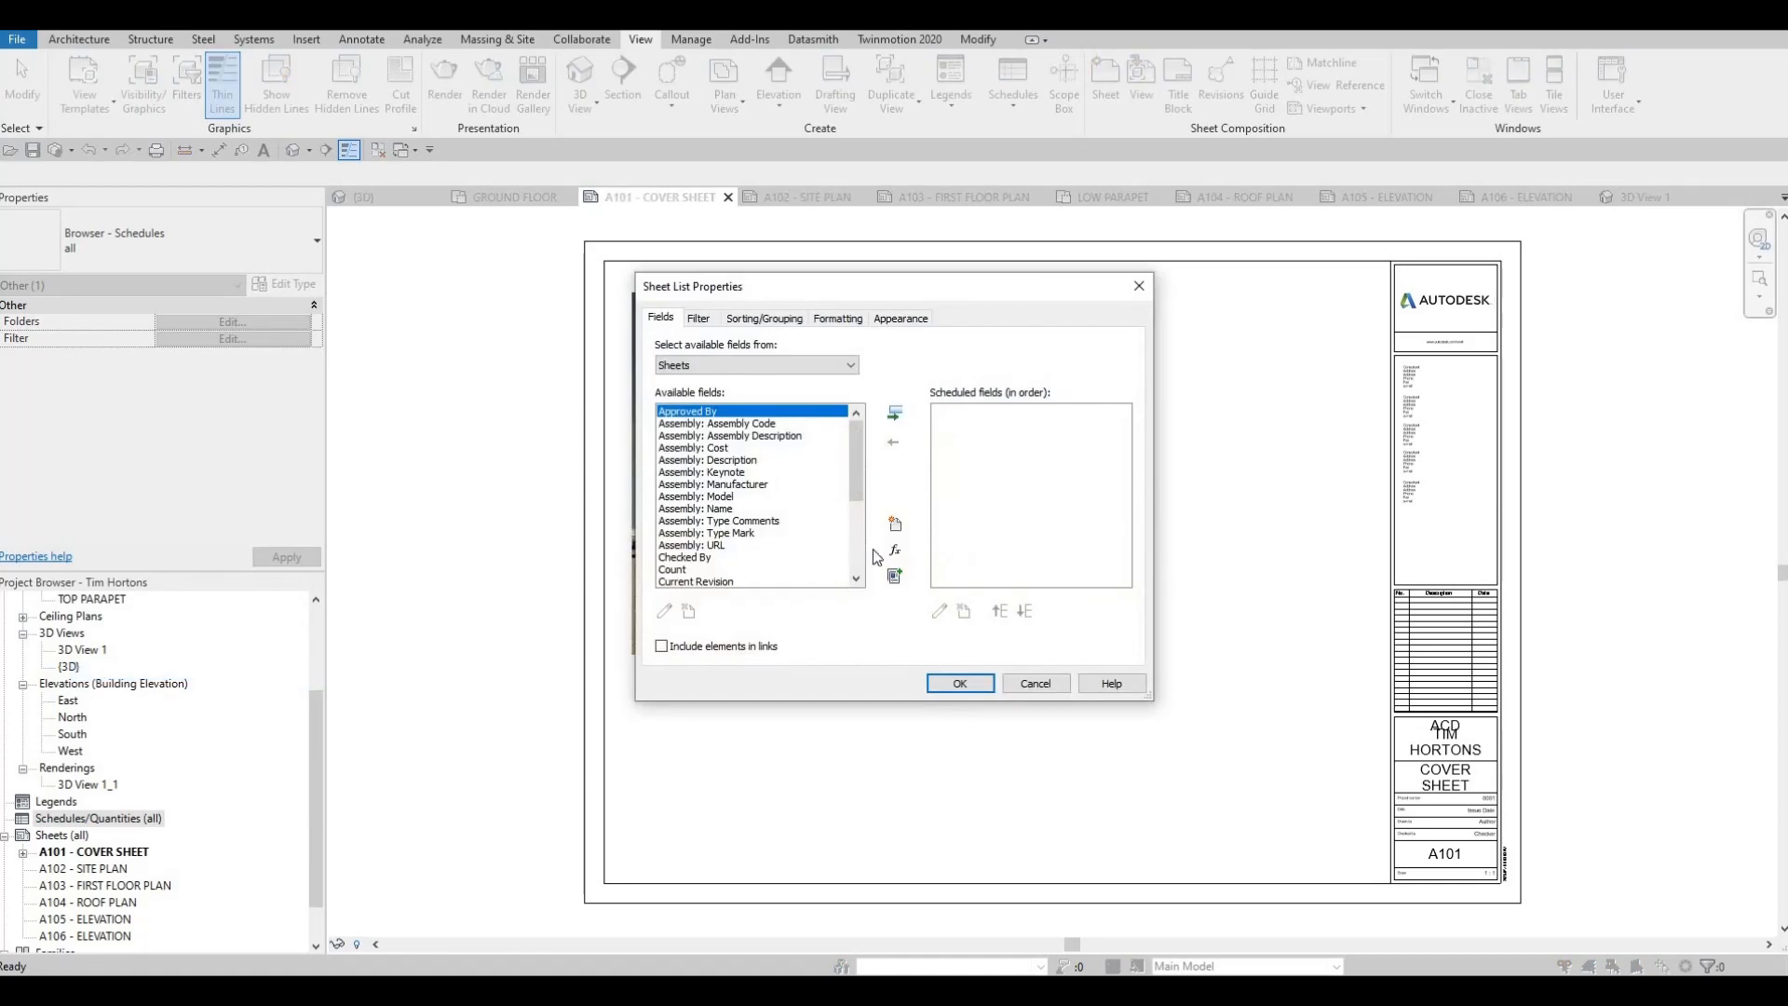
left_click_drag(857, 487, 858, 557)
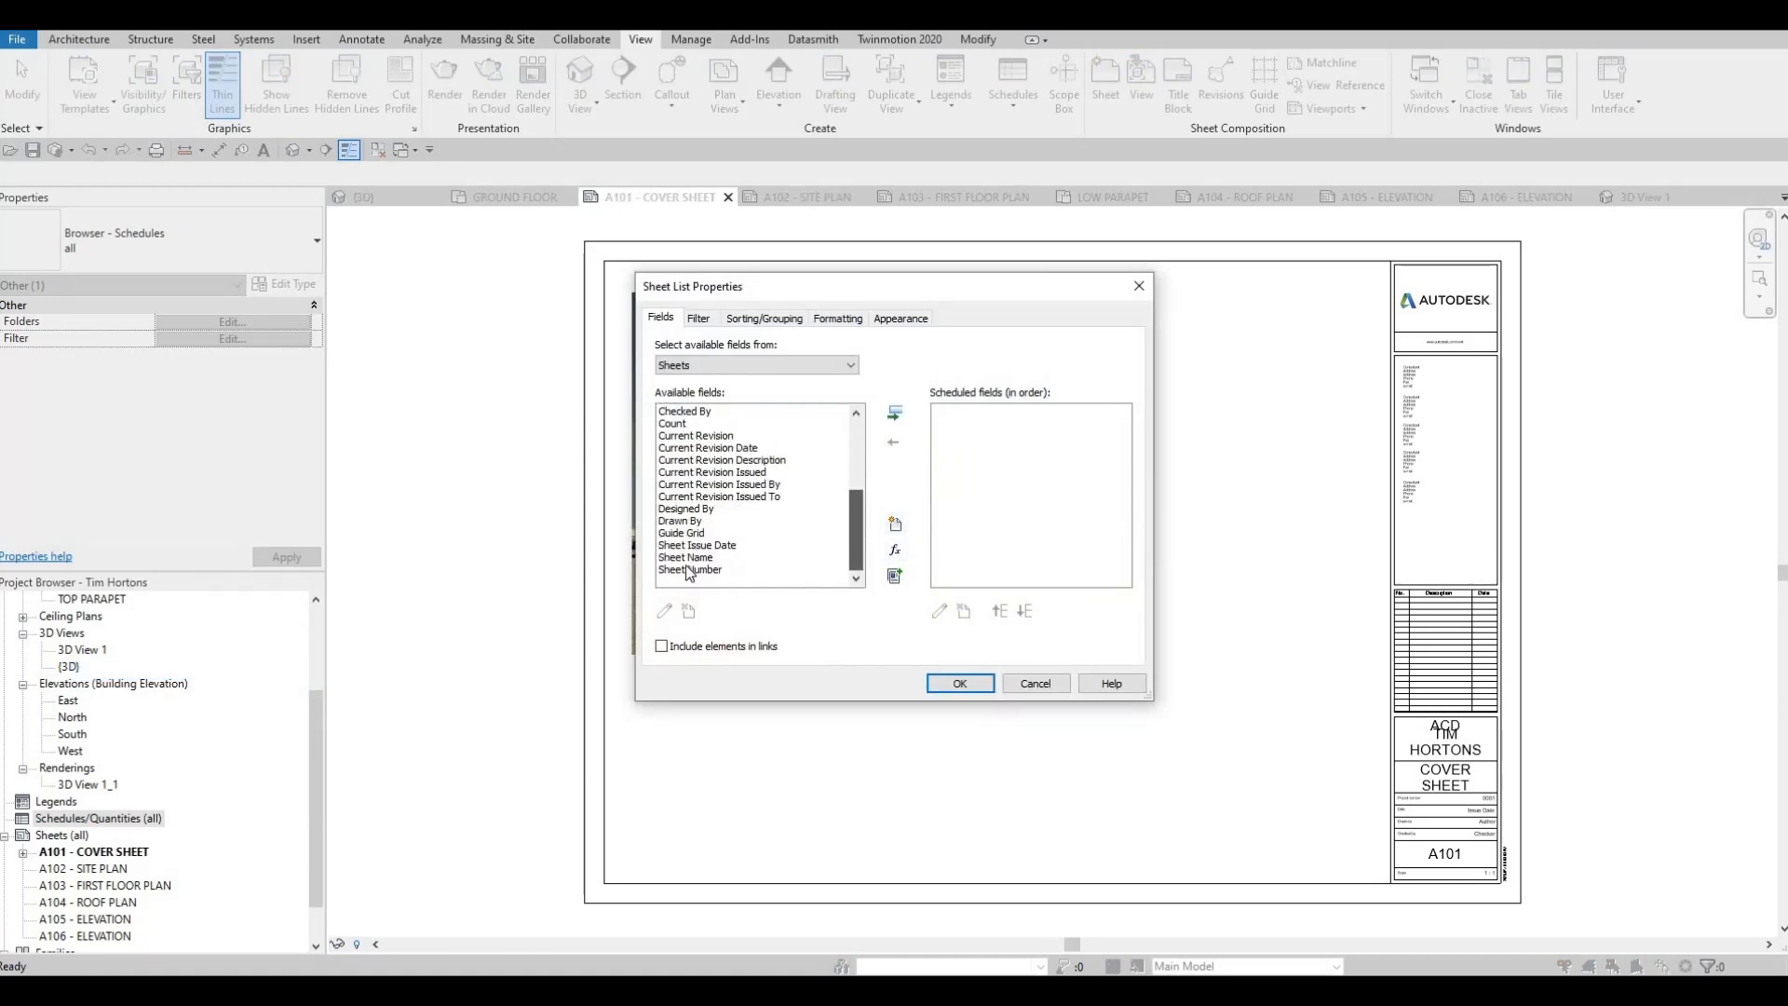
left_click(750, 557)
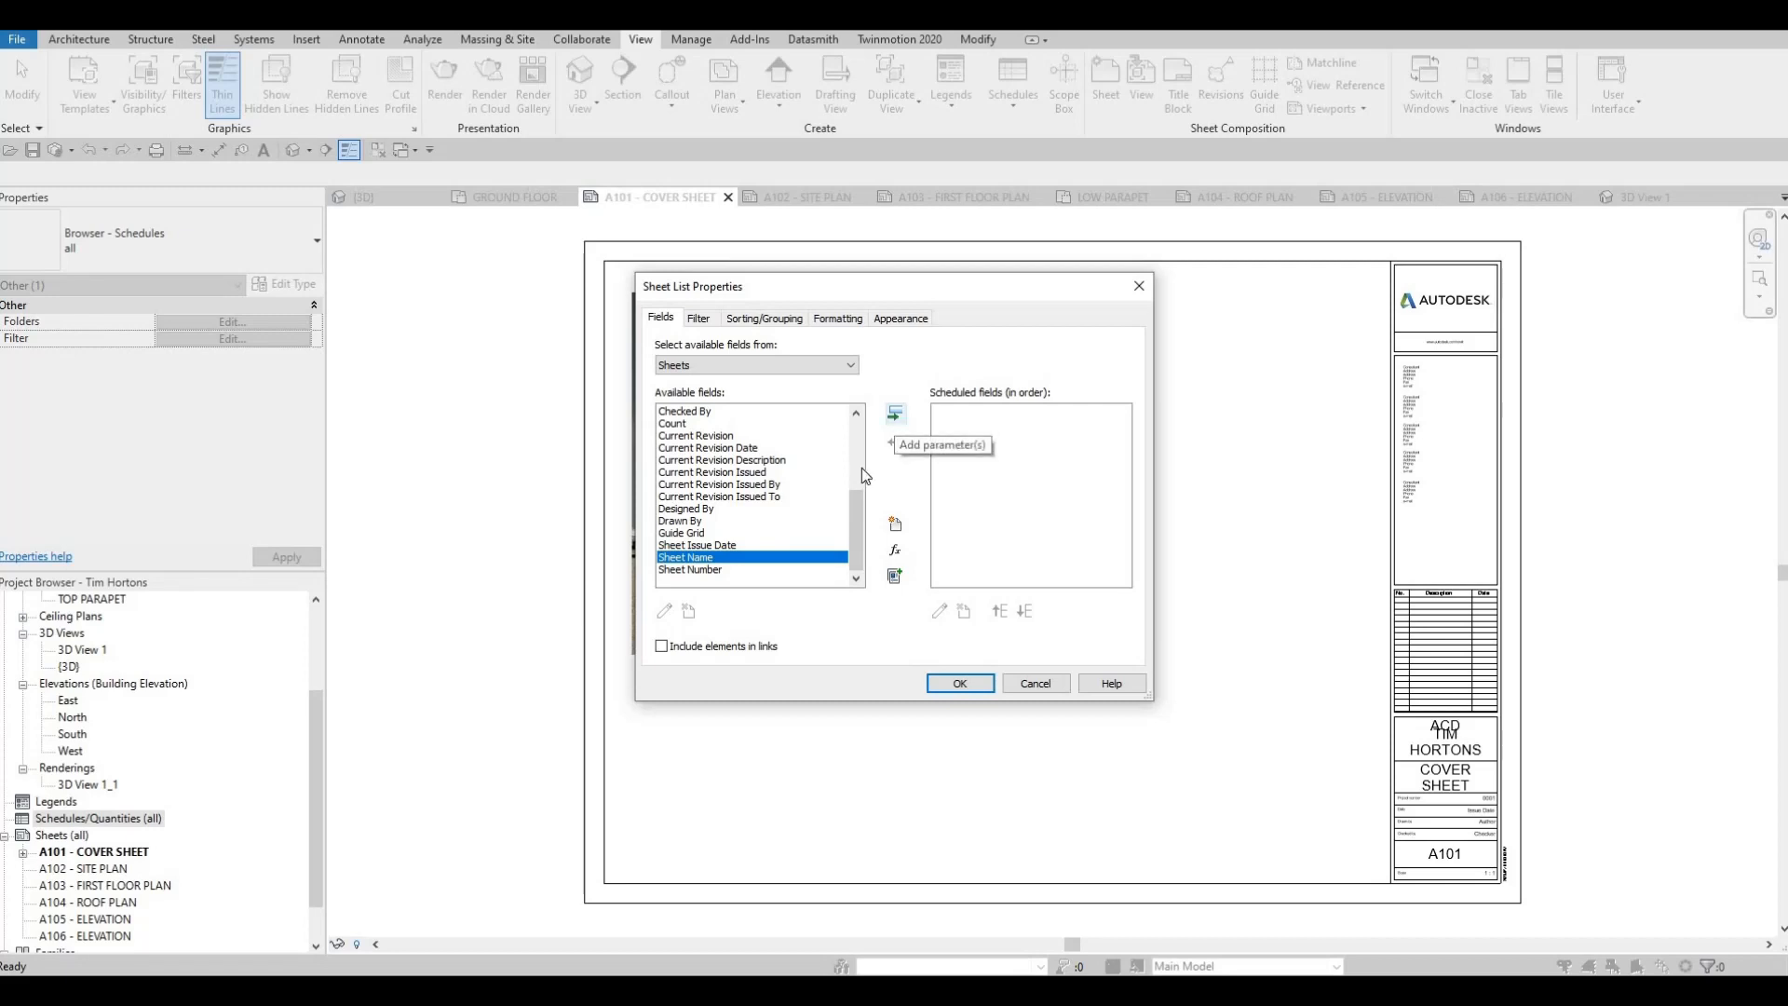
left_click(895, 413)
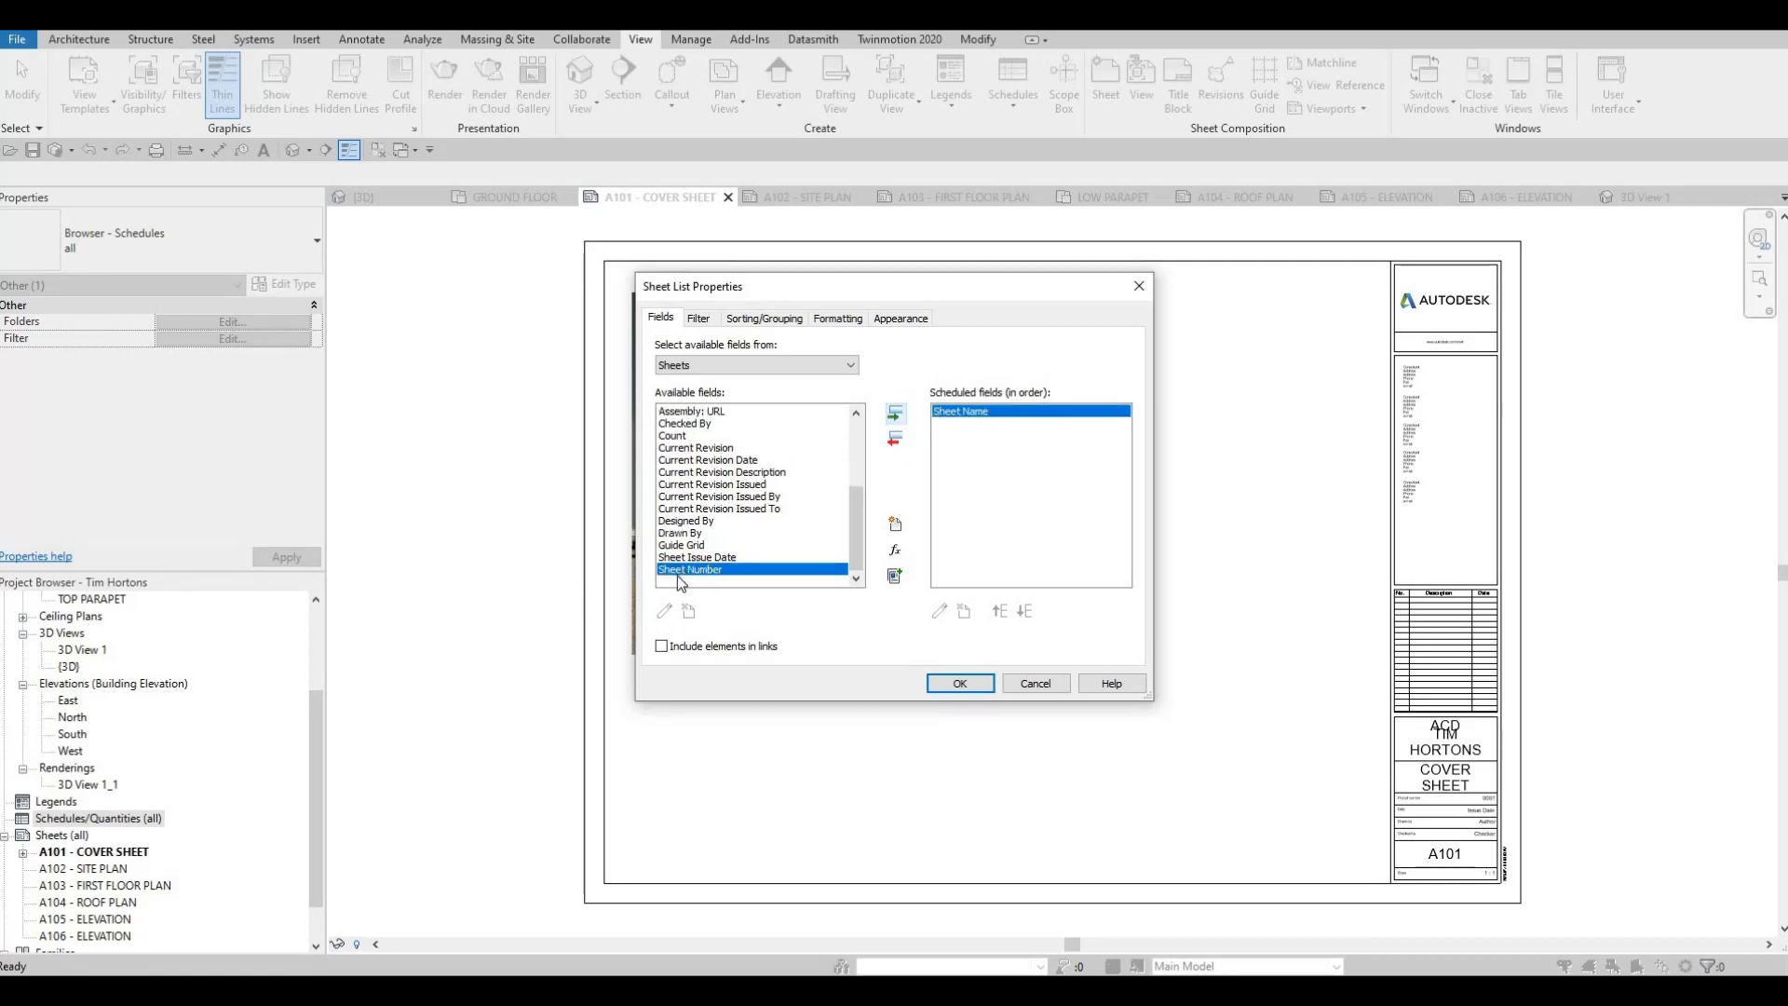
left_click(895, 419)
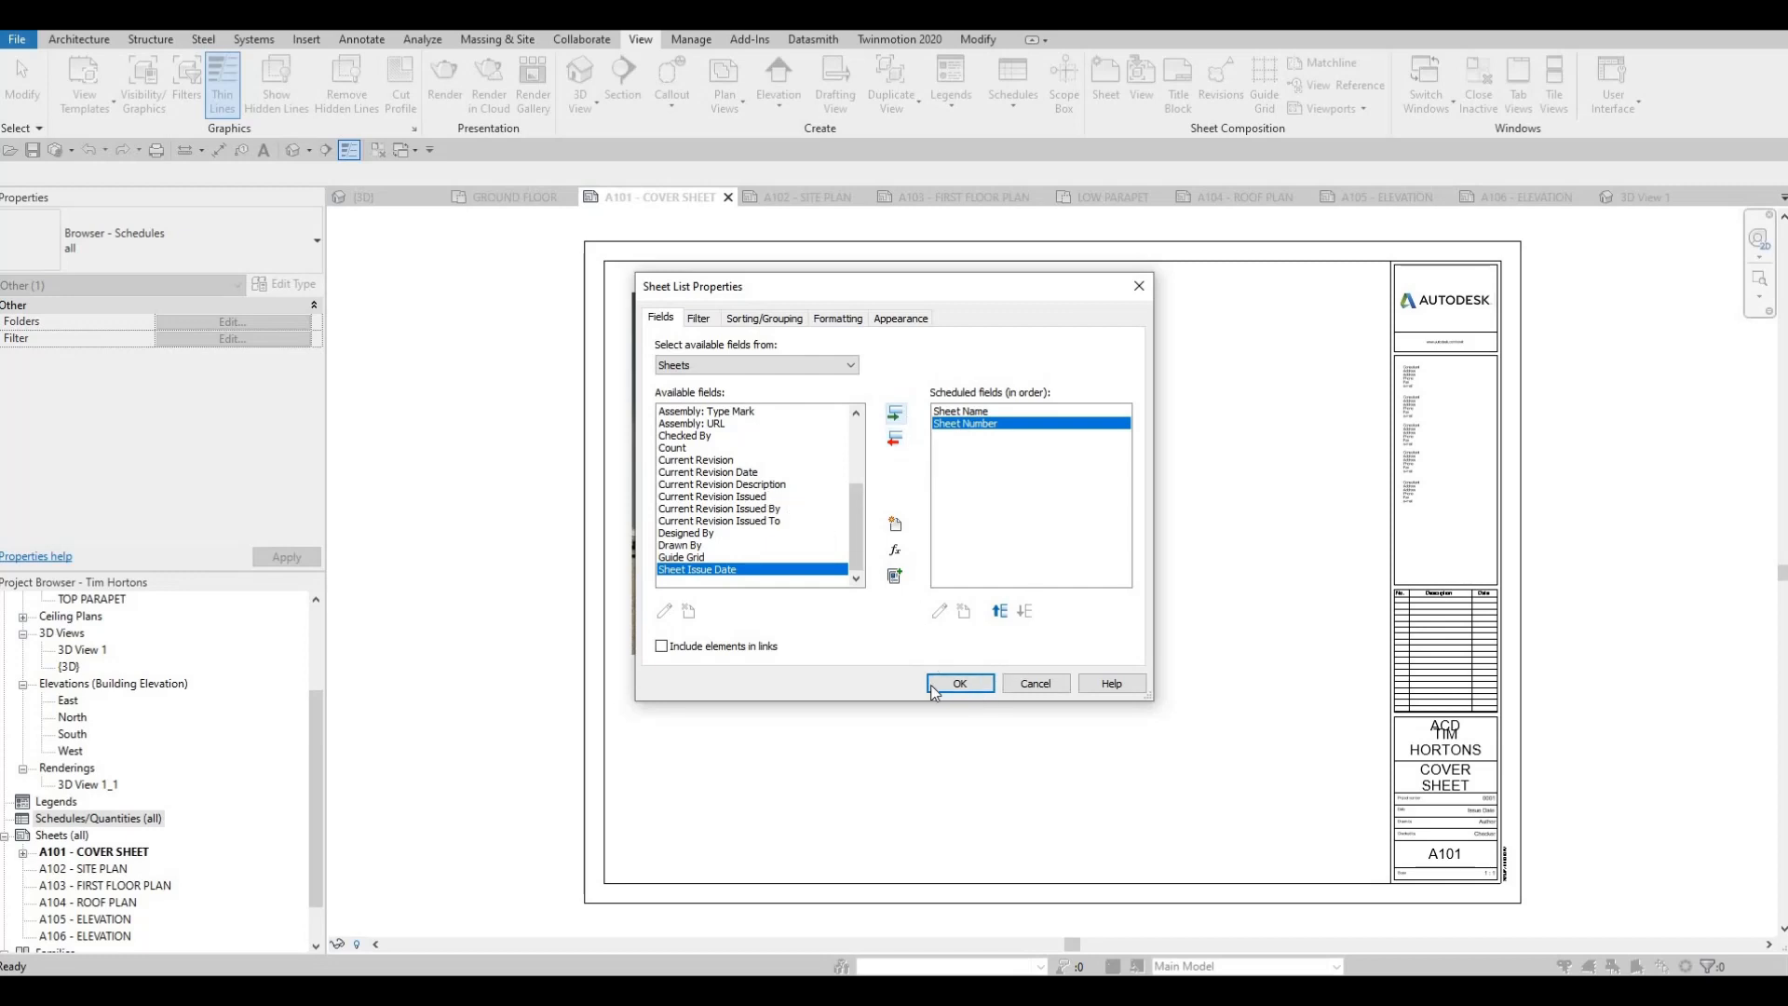
left_click(959, 683)
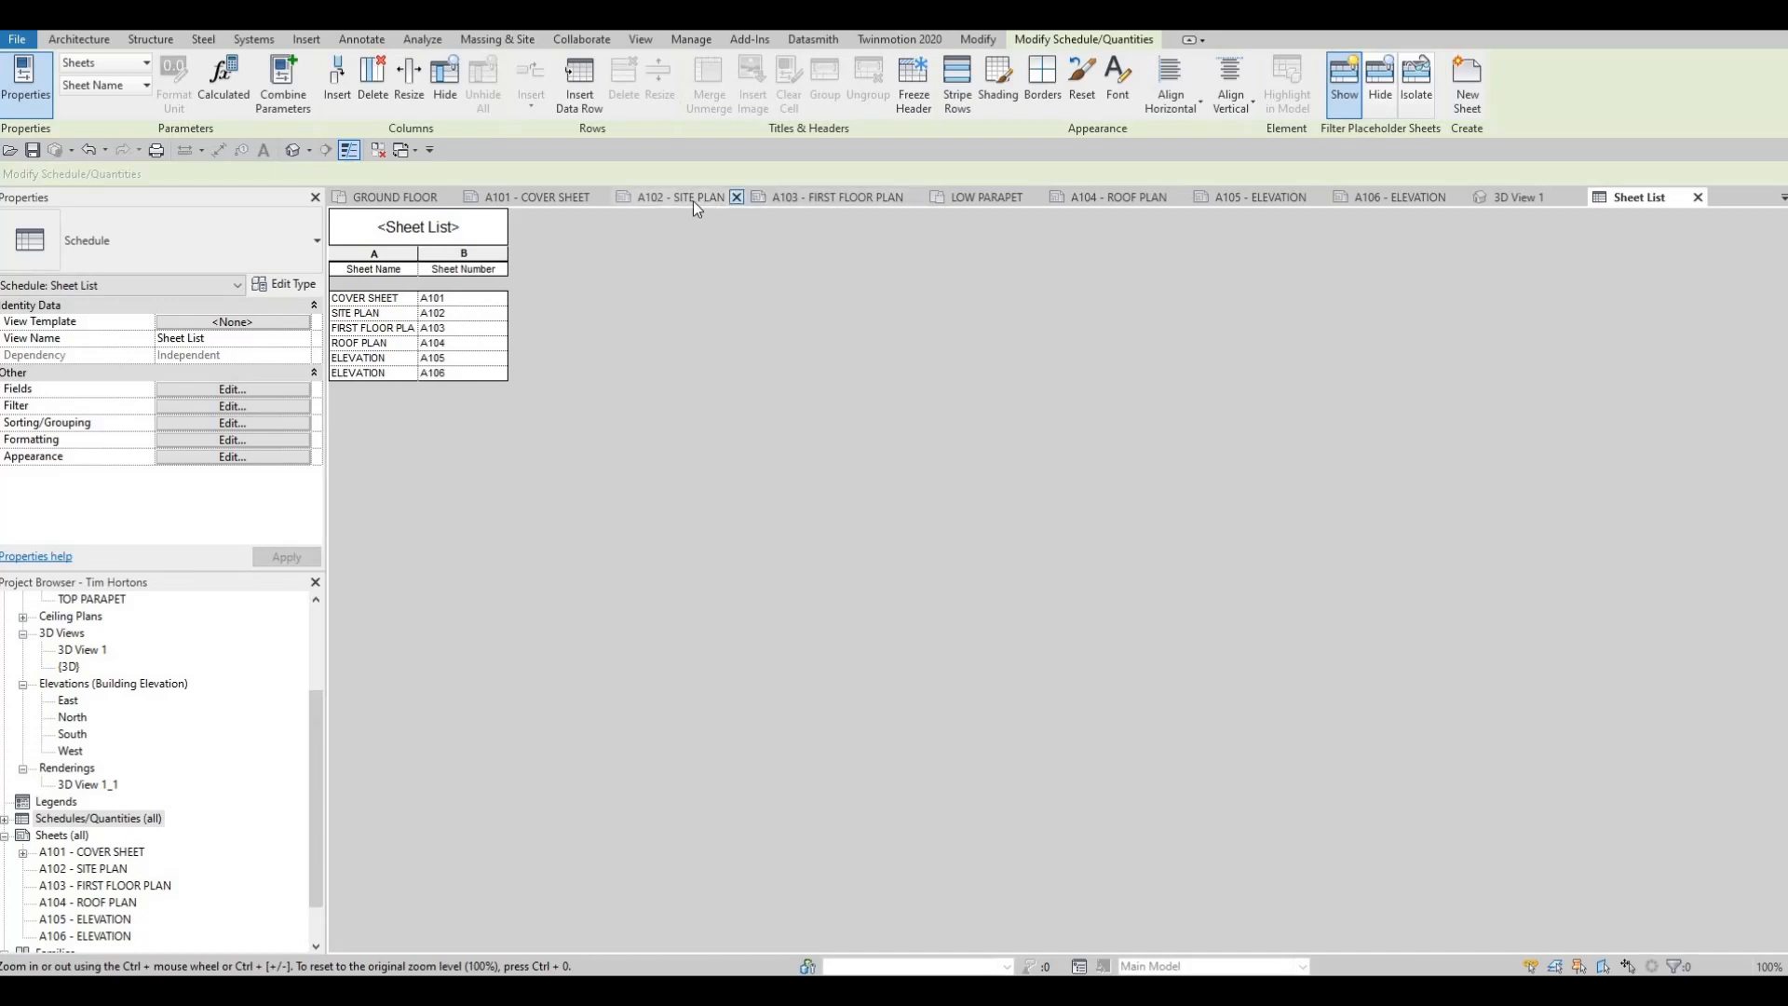
Place the Sheet List on the A101 cover sheet to the right of the rendering and widen its Sheet Number column
left_click(540, 198)
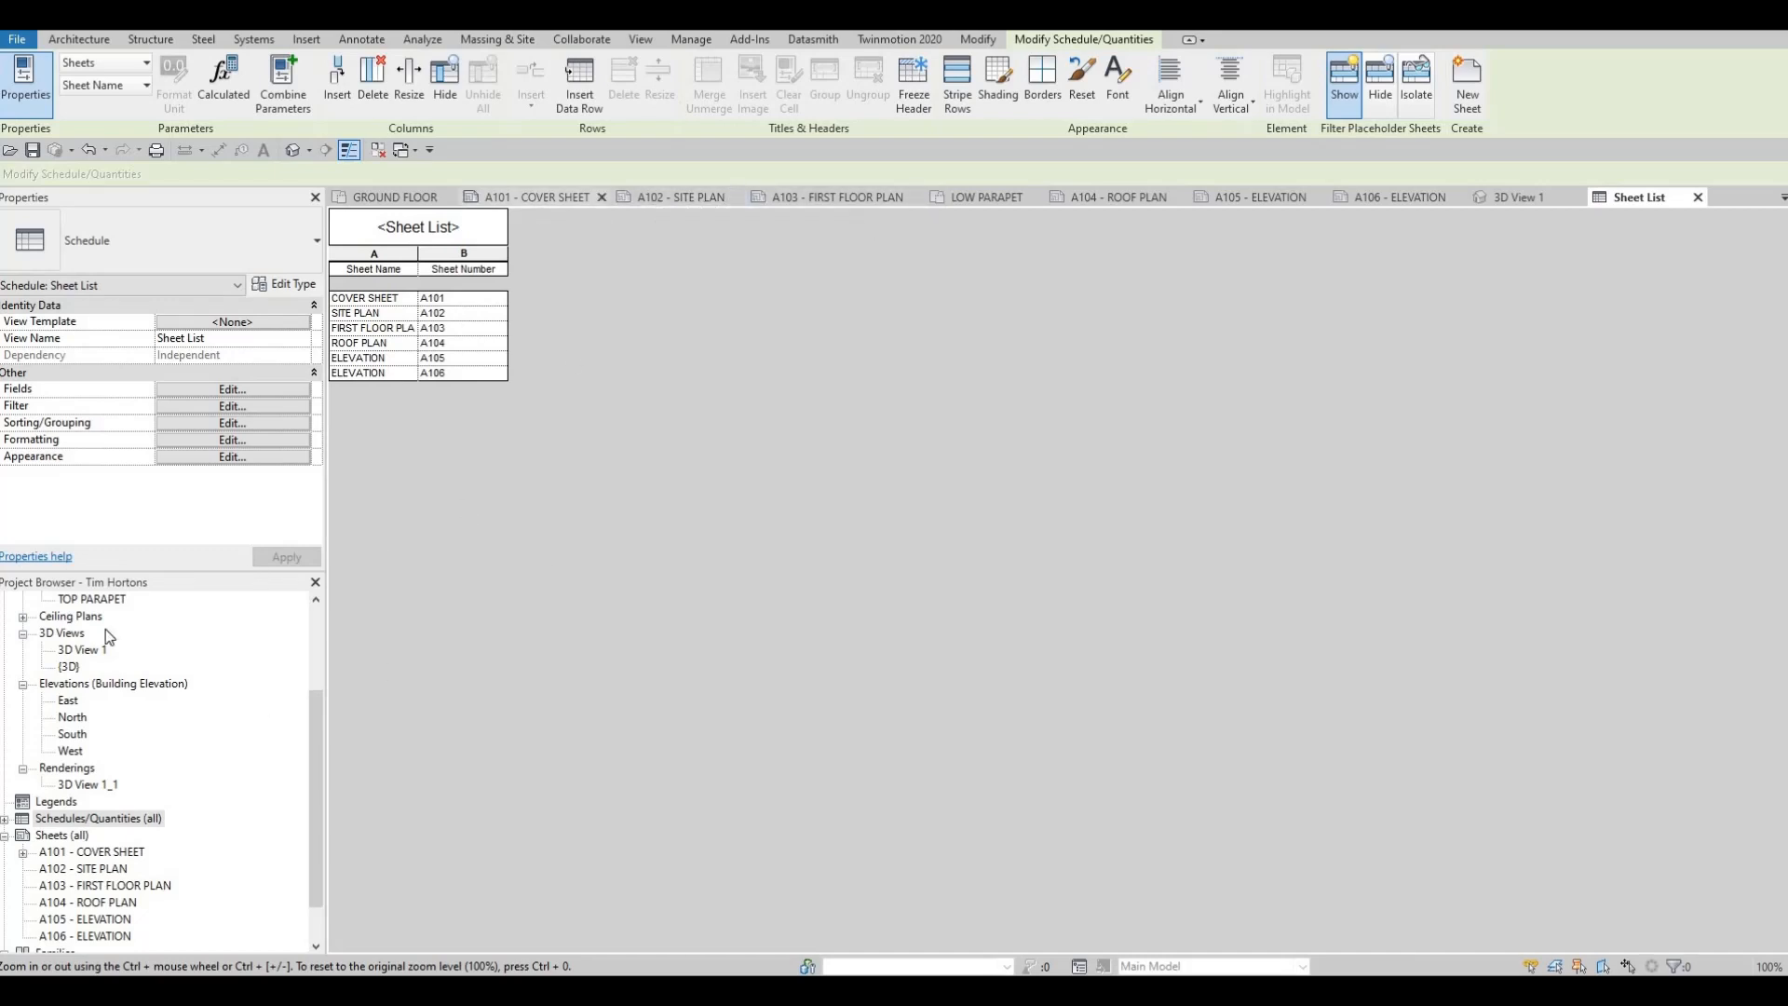
left_click(6, 820)
left_click(63, 835)
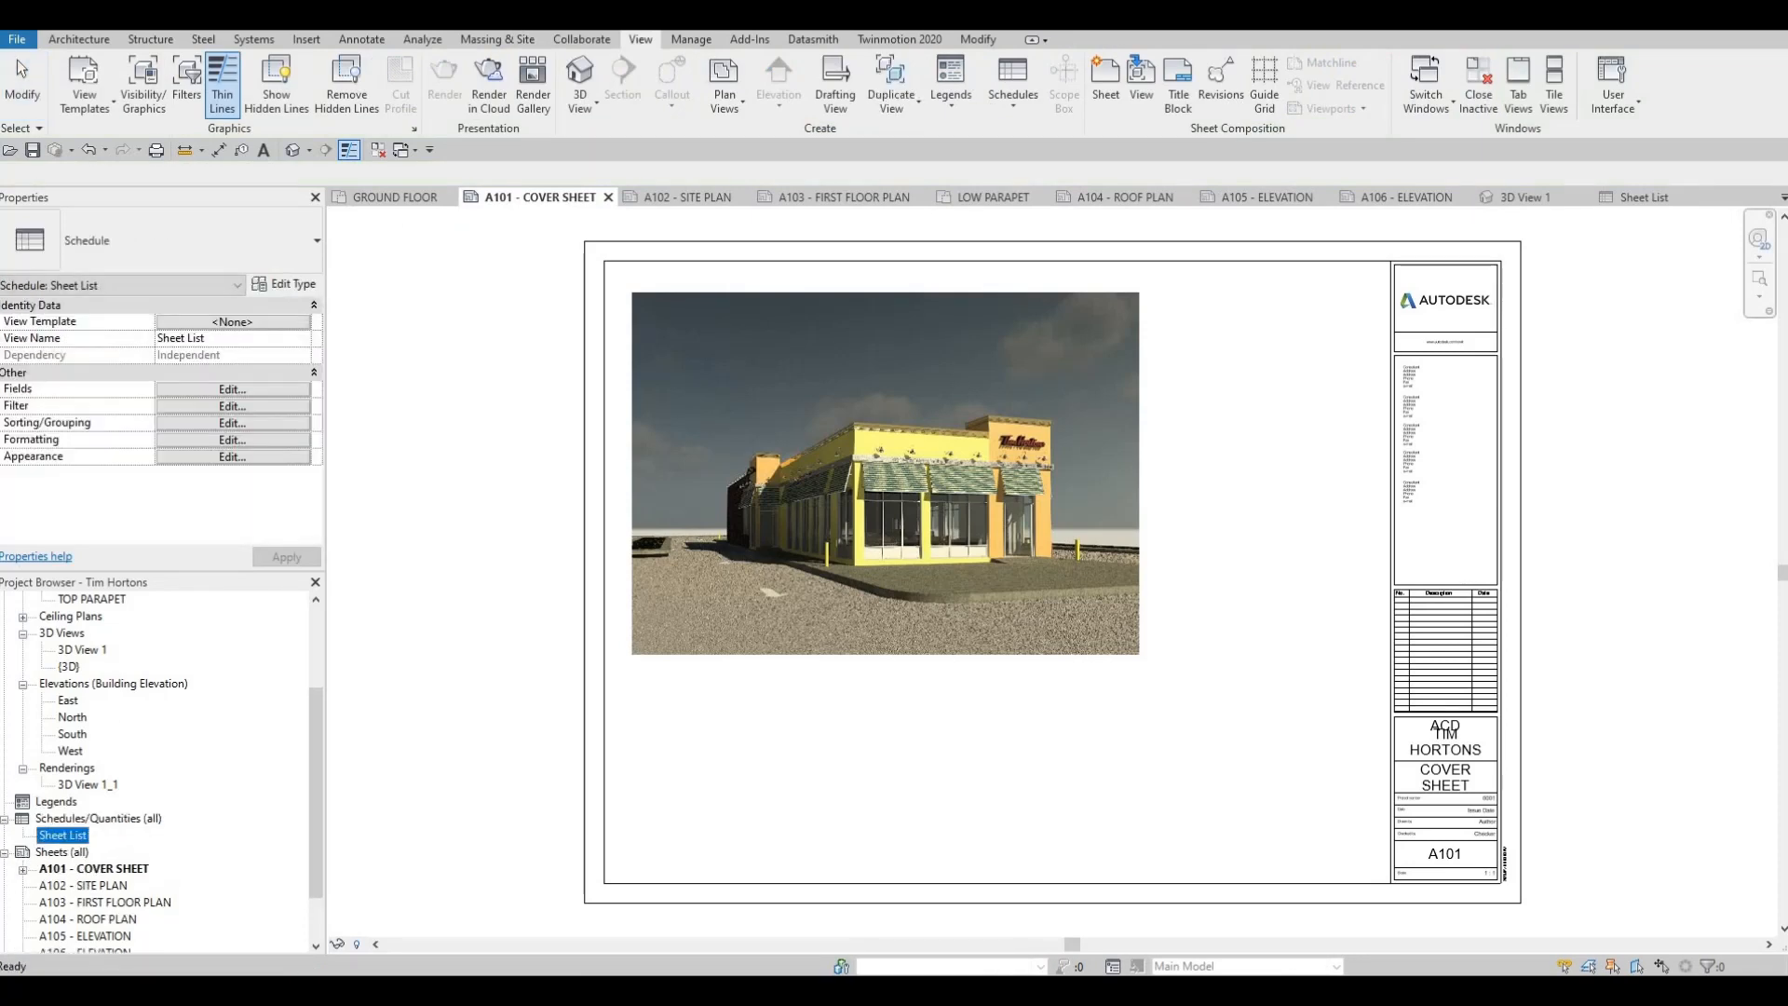
left_click_drag(63, 836, 1154, 441)
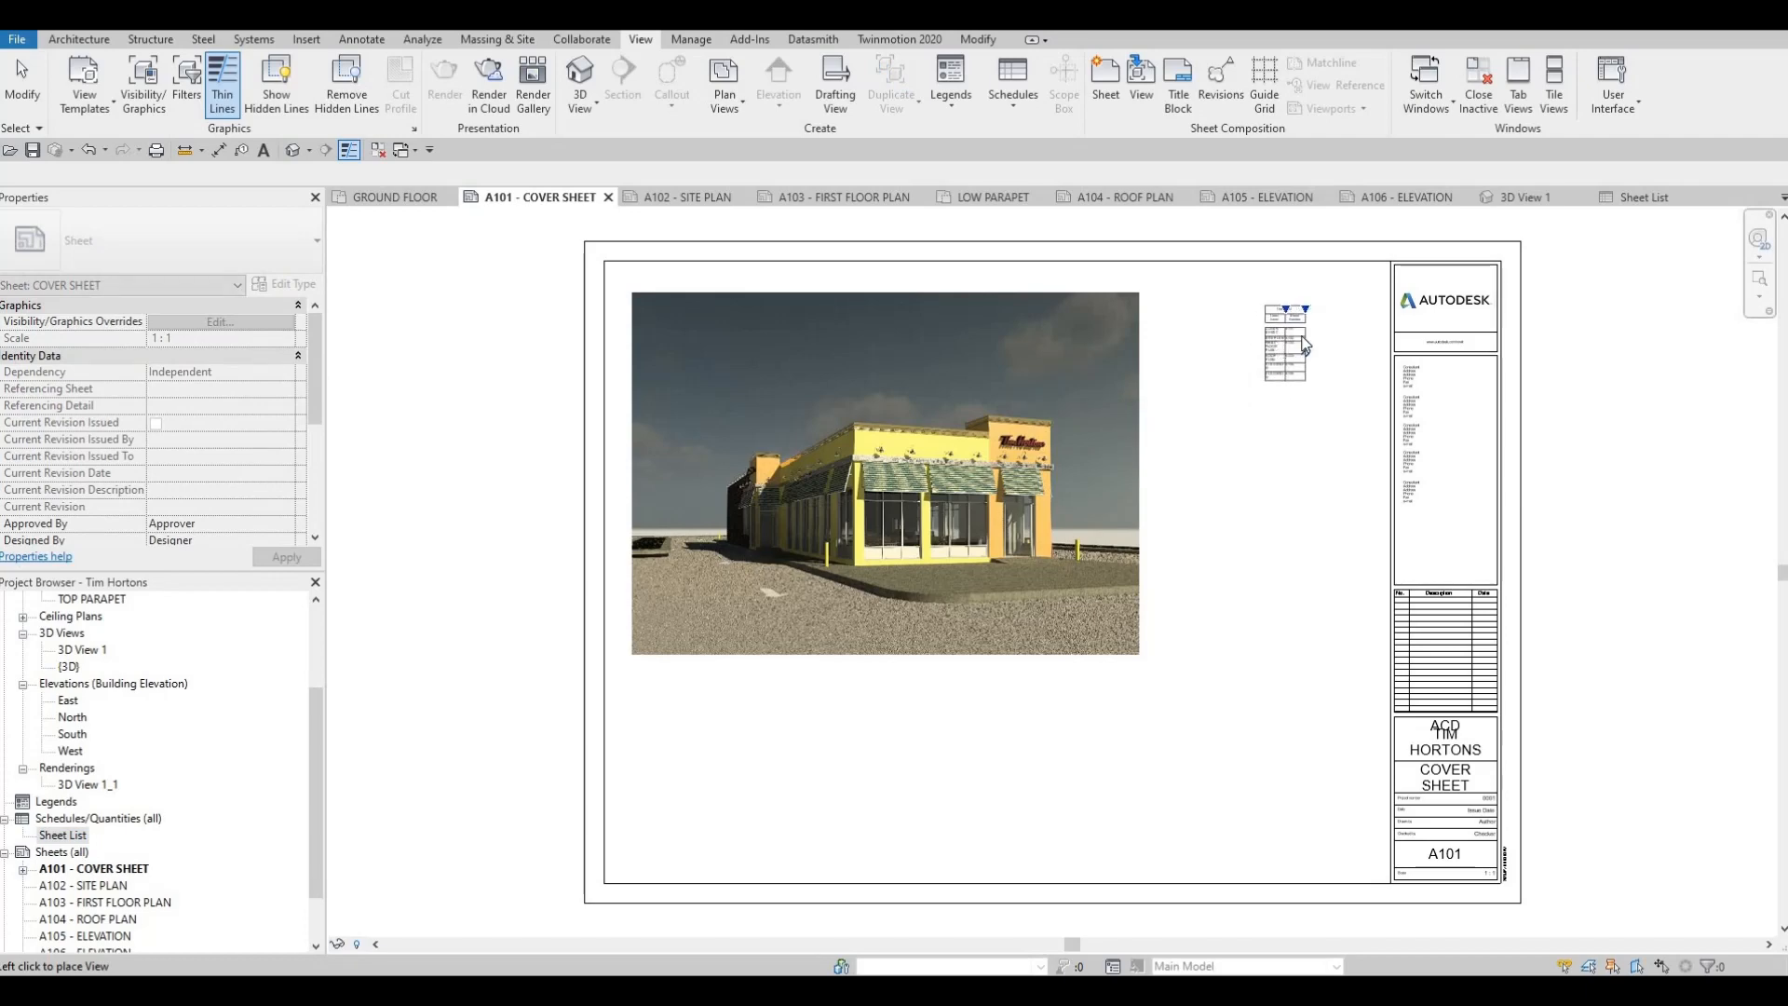
left_click(1288, 318)
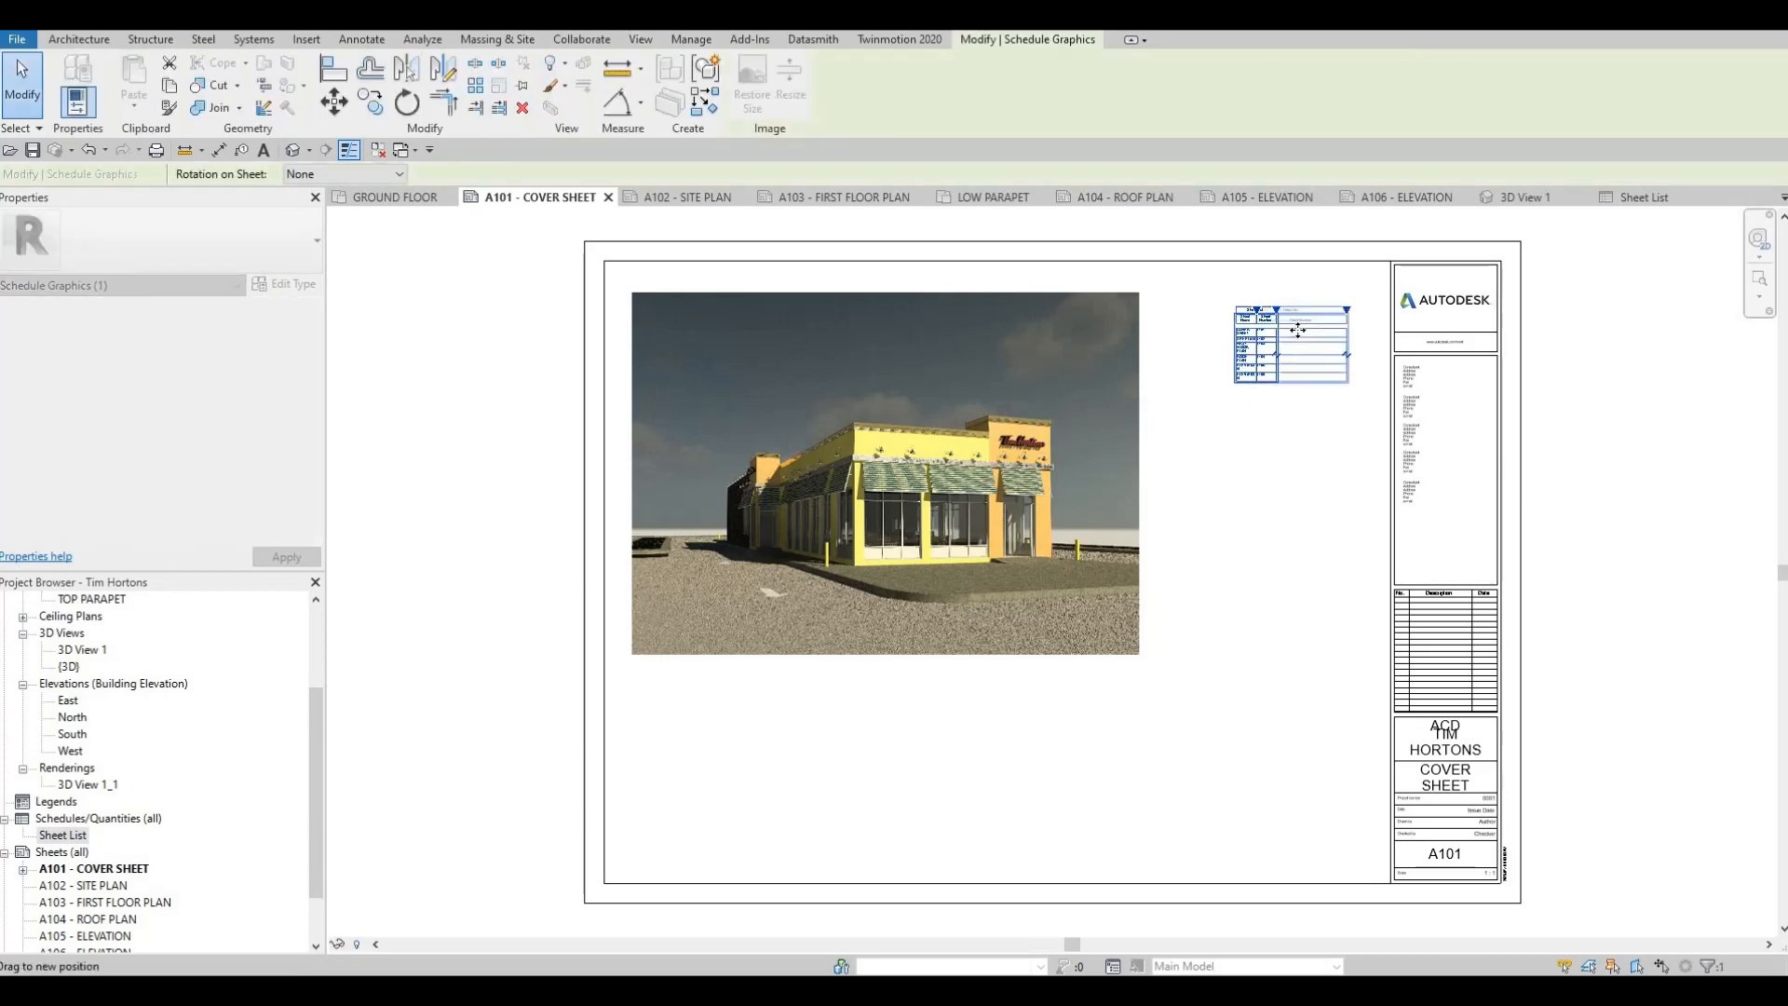
scroll(1194, 499, "up", 6)
key("Escape")
key("Escape")
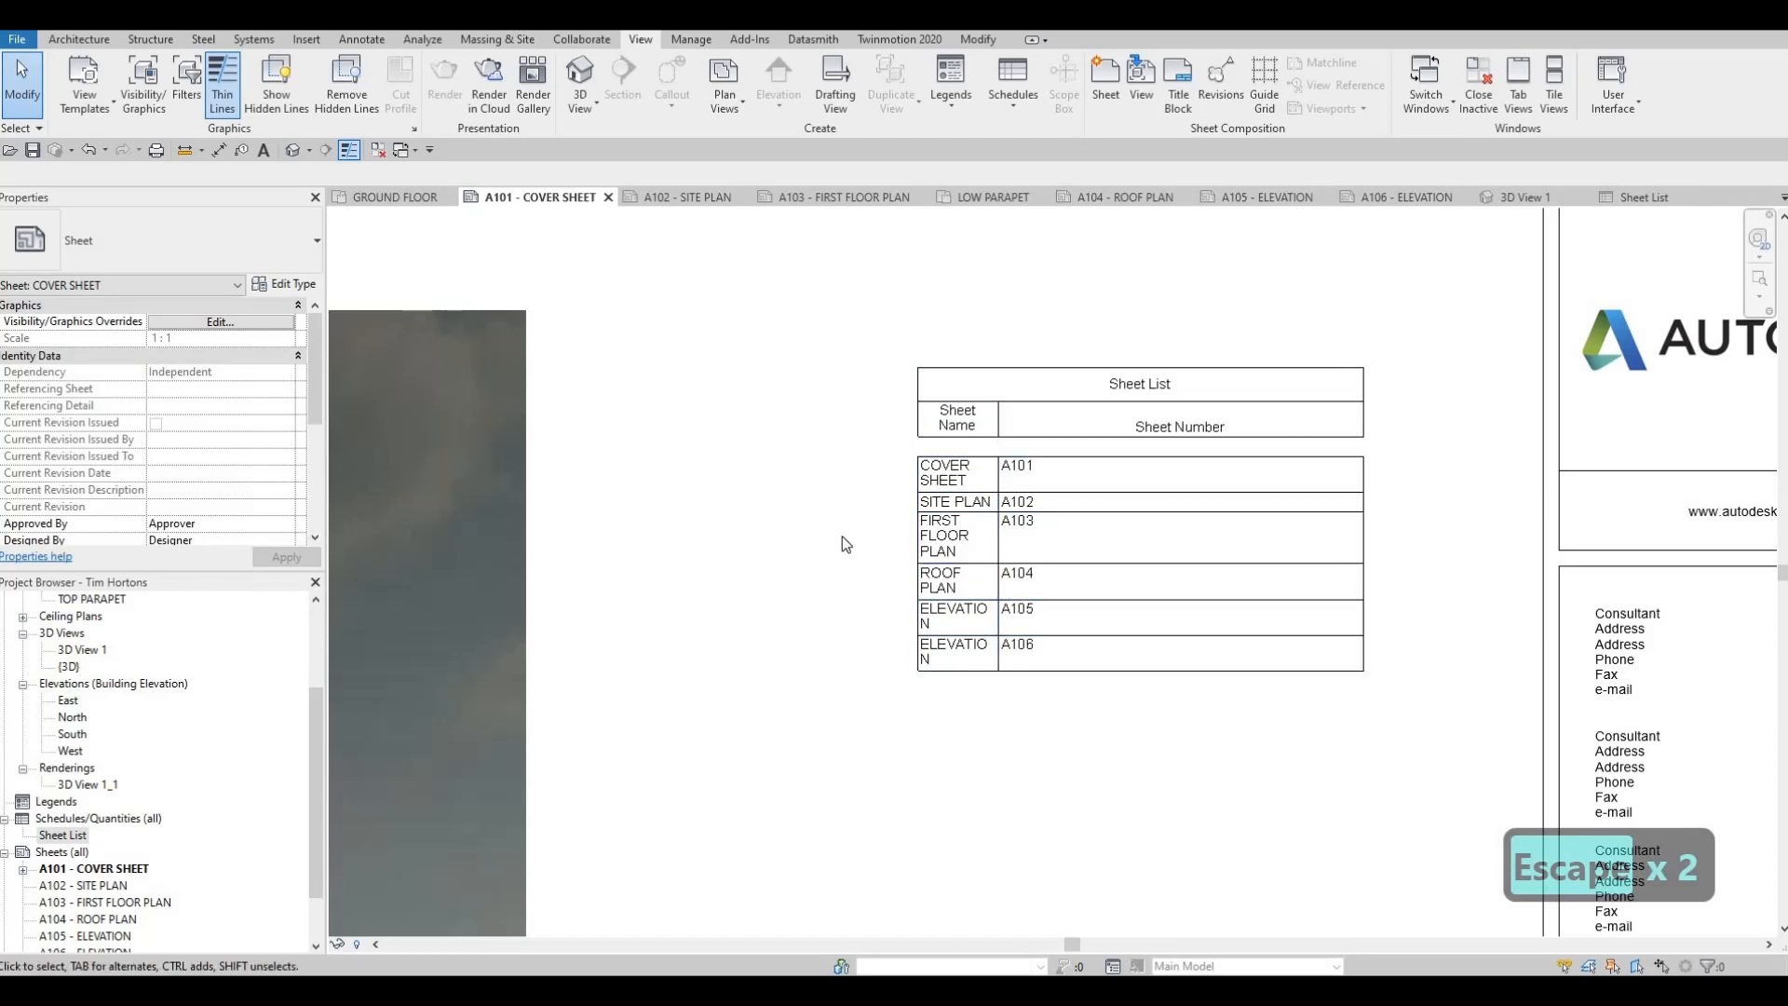
left_click(907, 424)
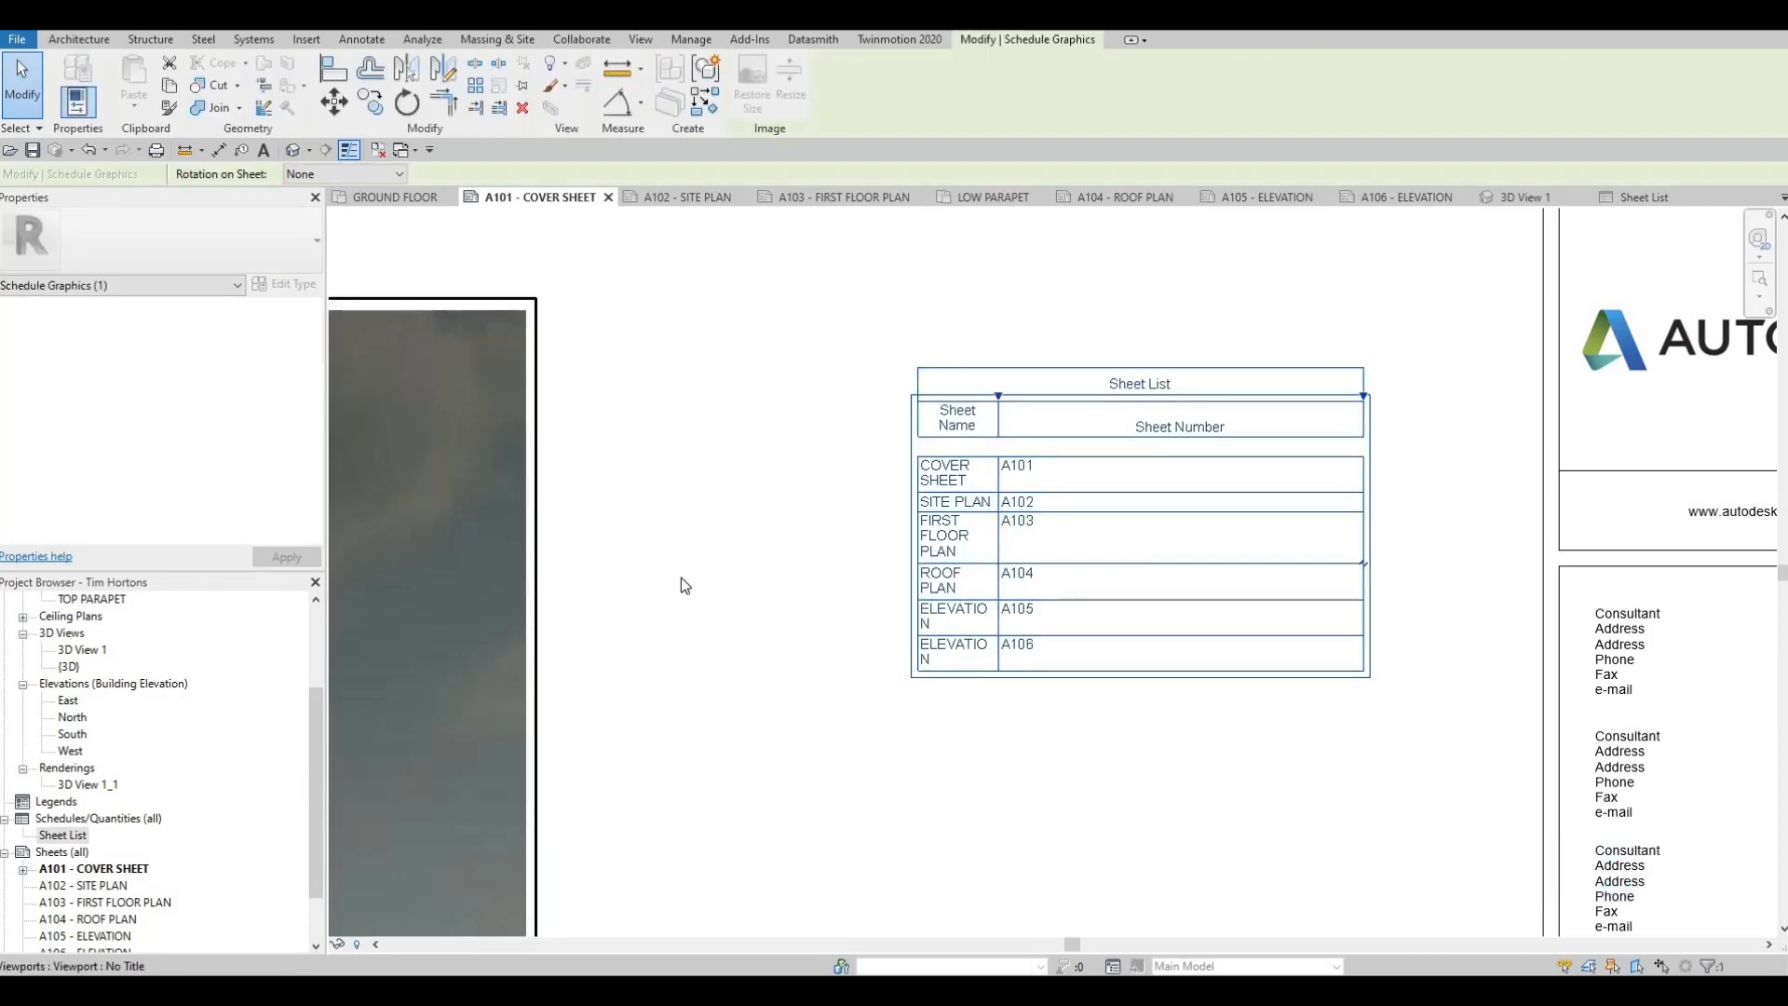
key("Escape")
key("Escape")
left_click(1036, 444)
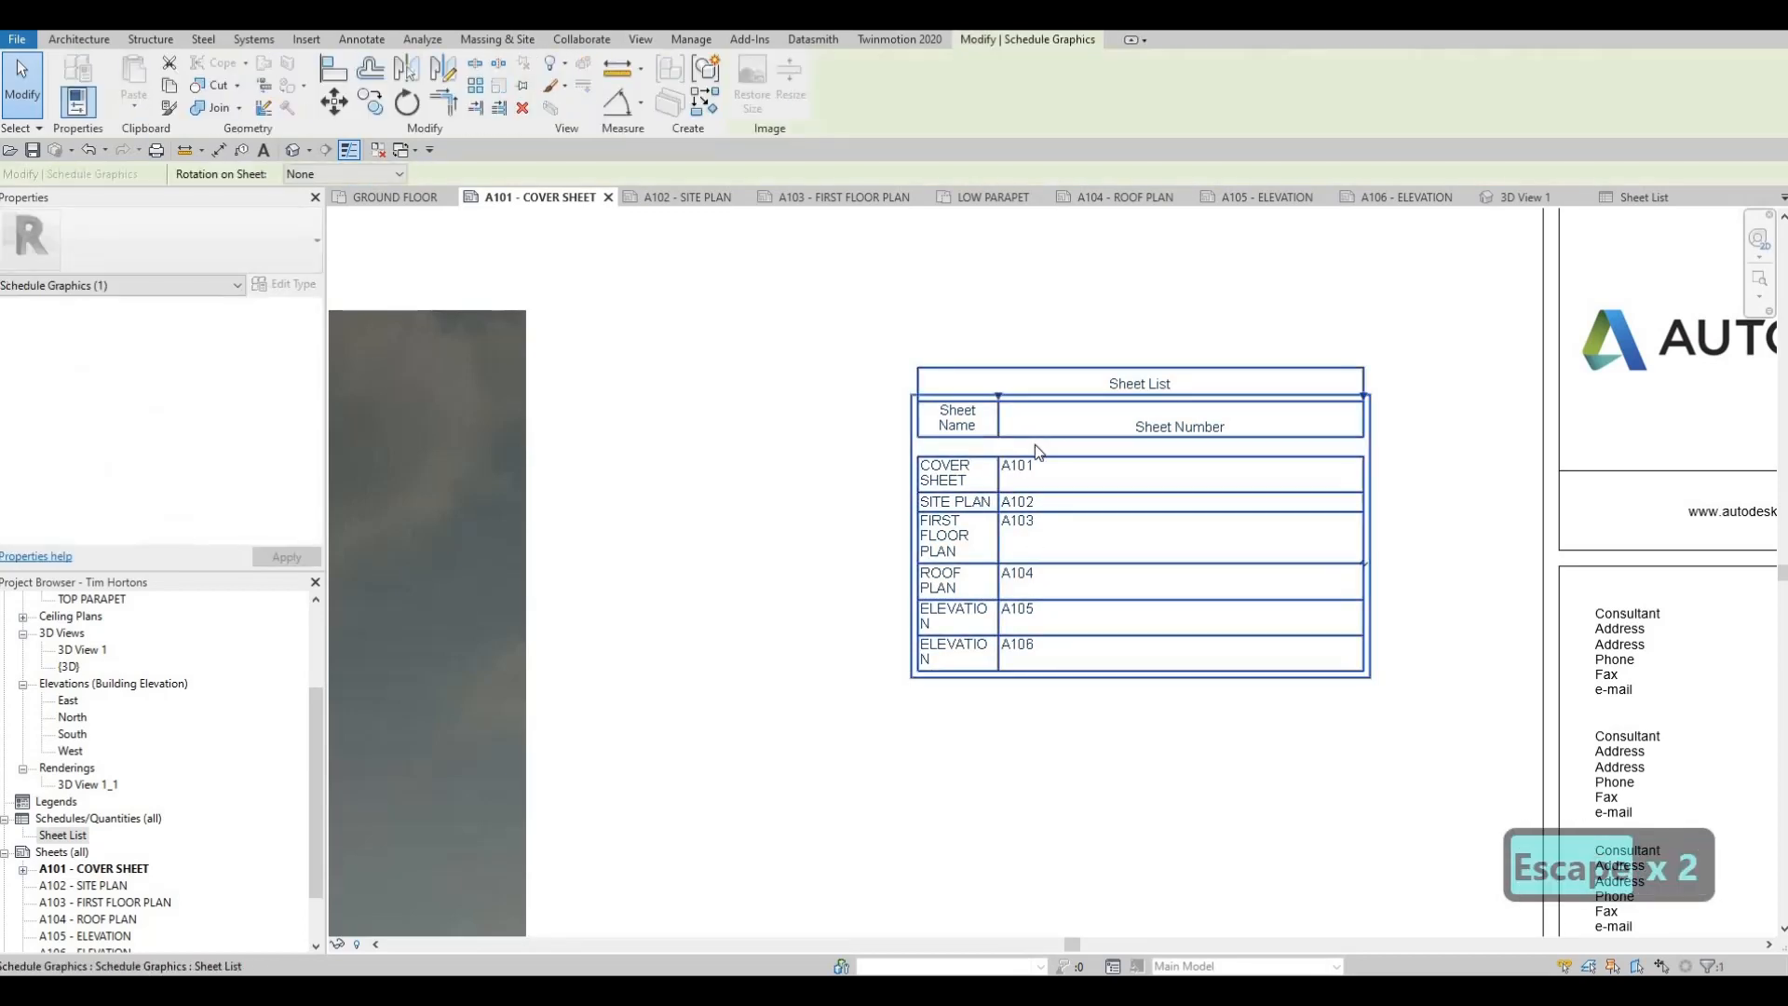
key("Escape")
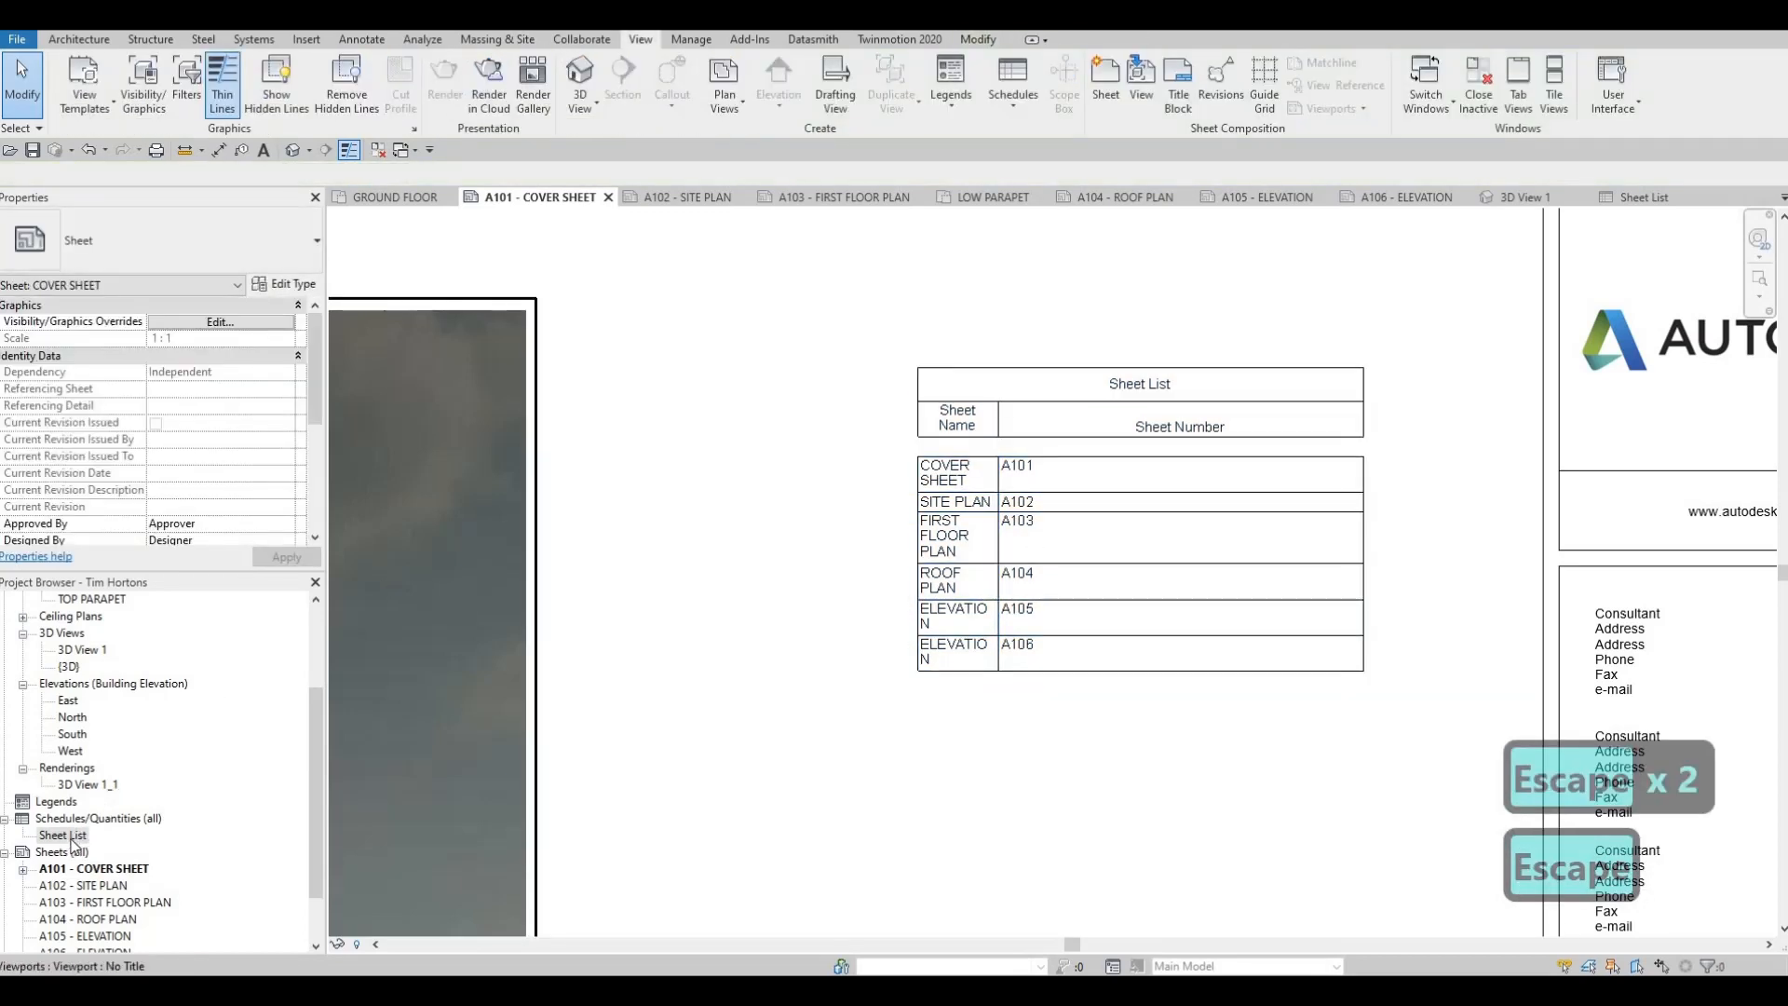
In the Sheet List schedule's appearance settings, turn off the blank row before data and set the title text to 8mm Arial
double_click(72, 838)
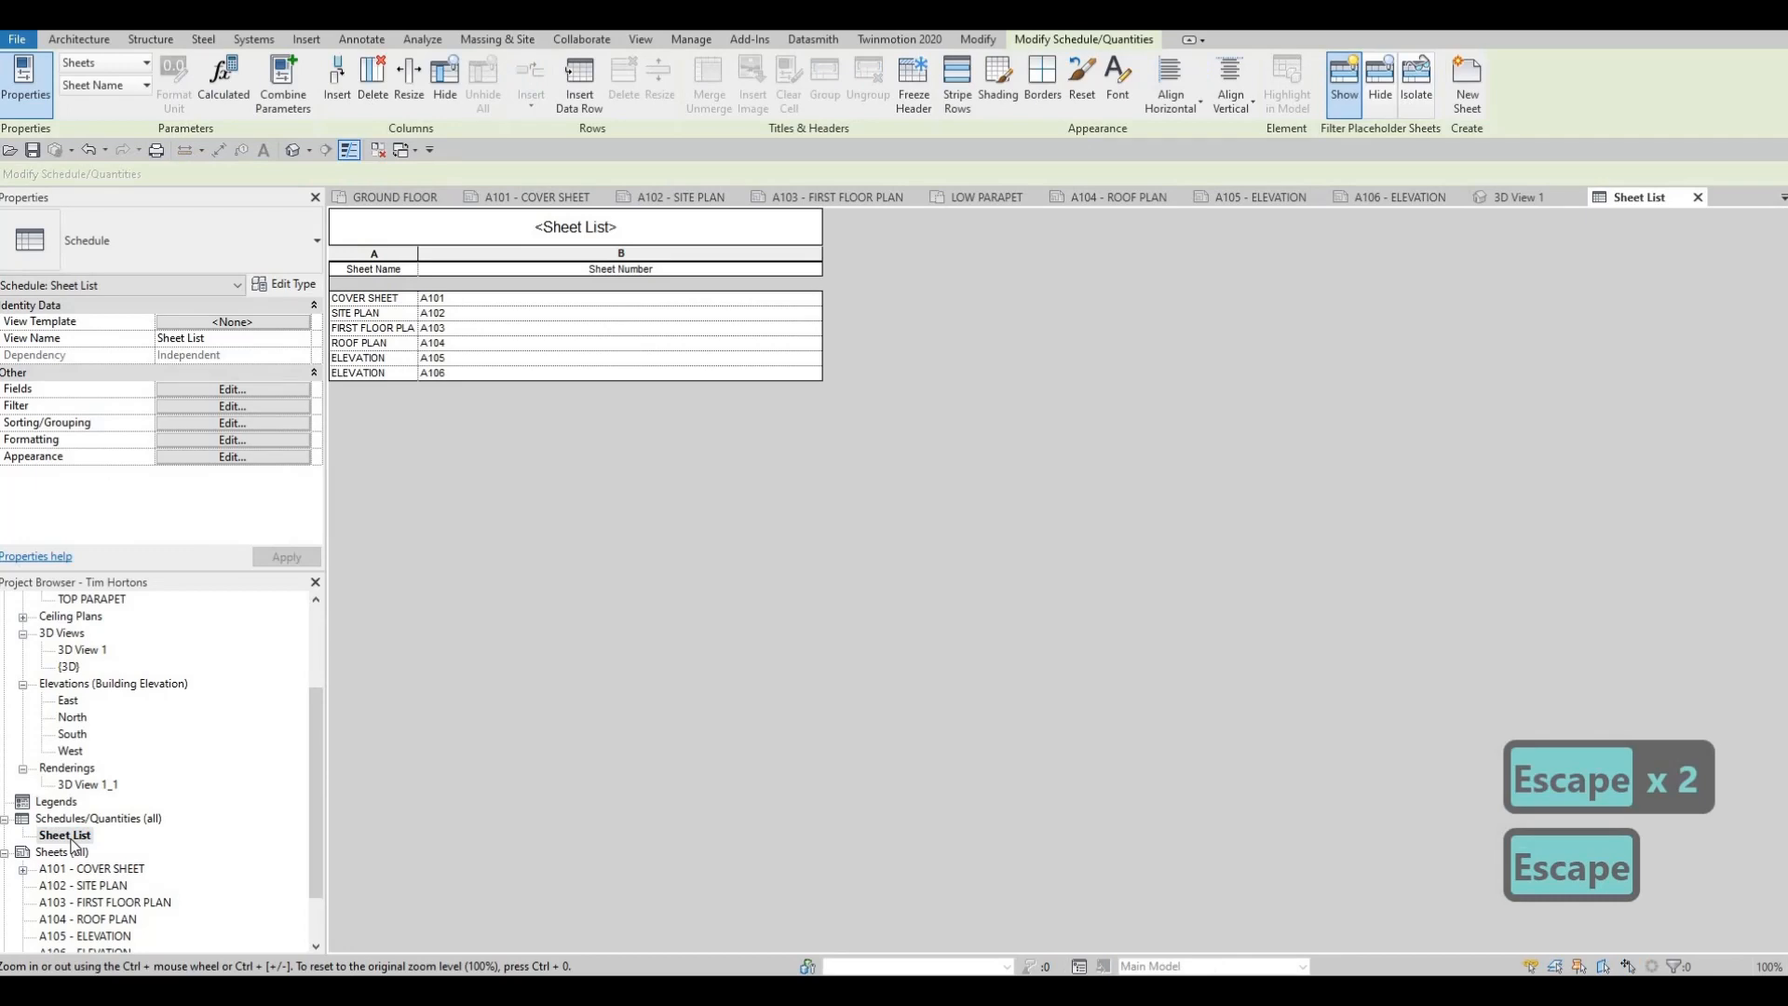
left_click(196, 408)
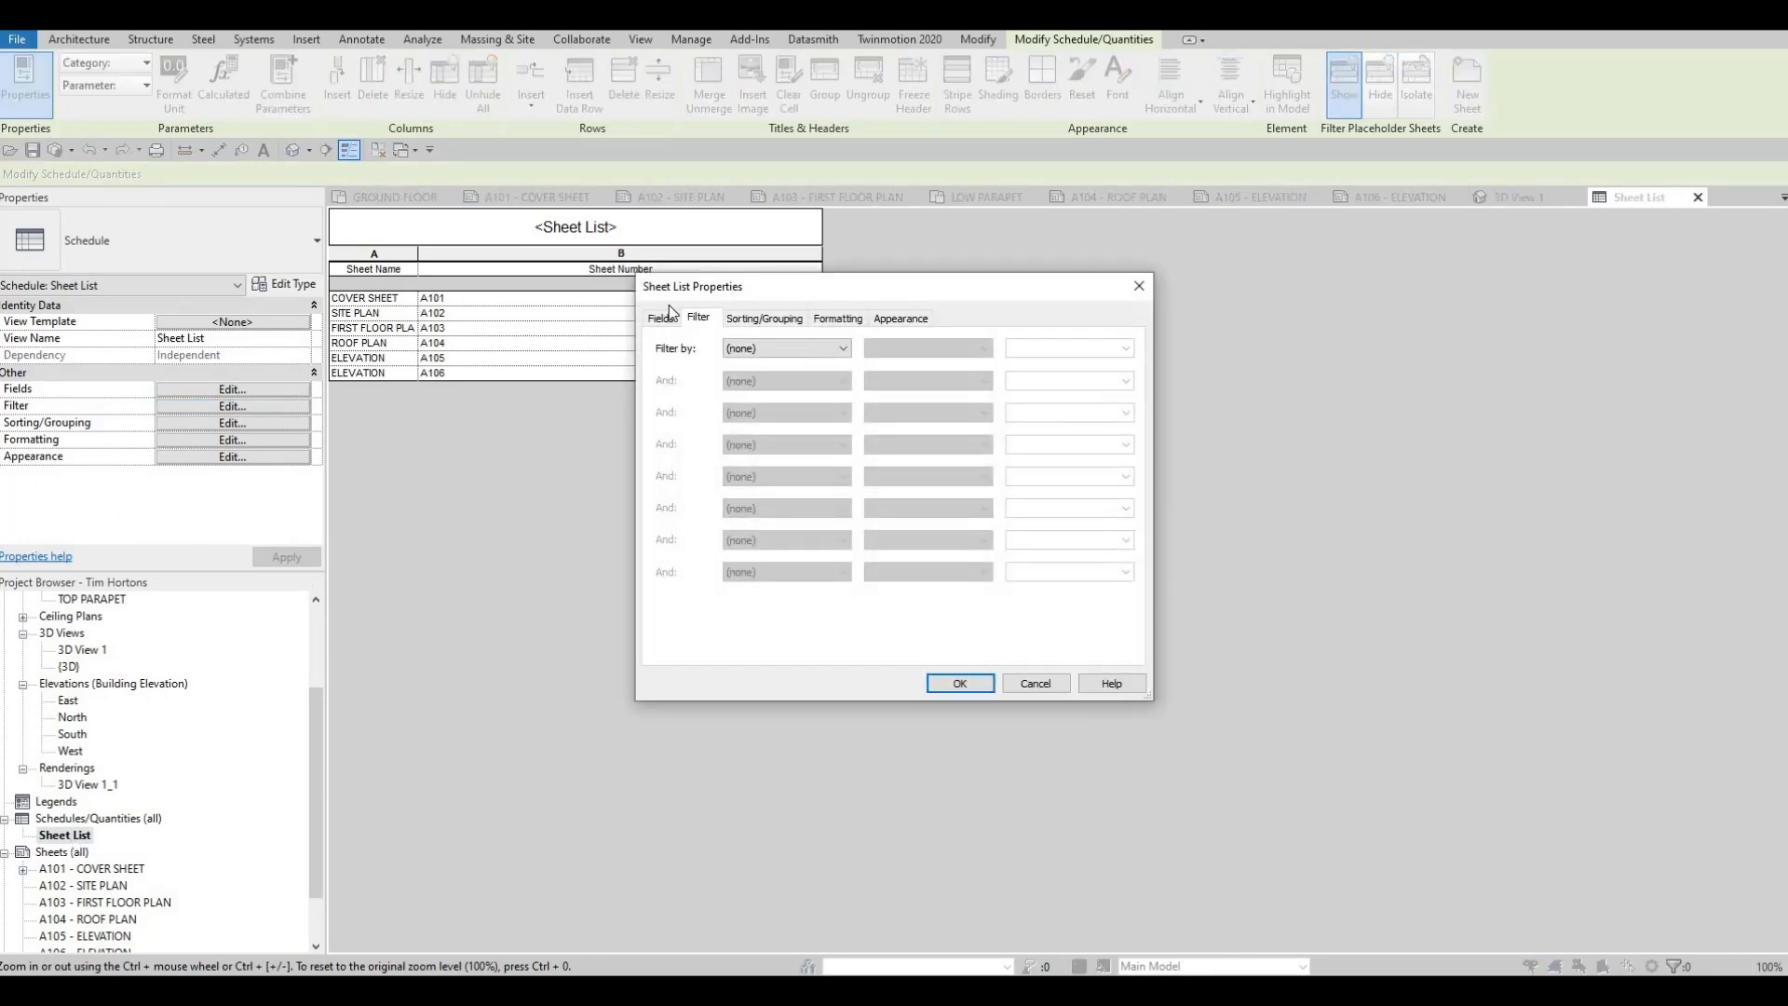
left_click(667, 318)
left_click(798, 321)
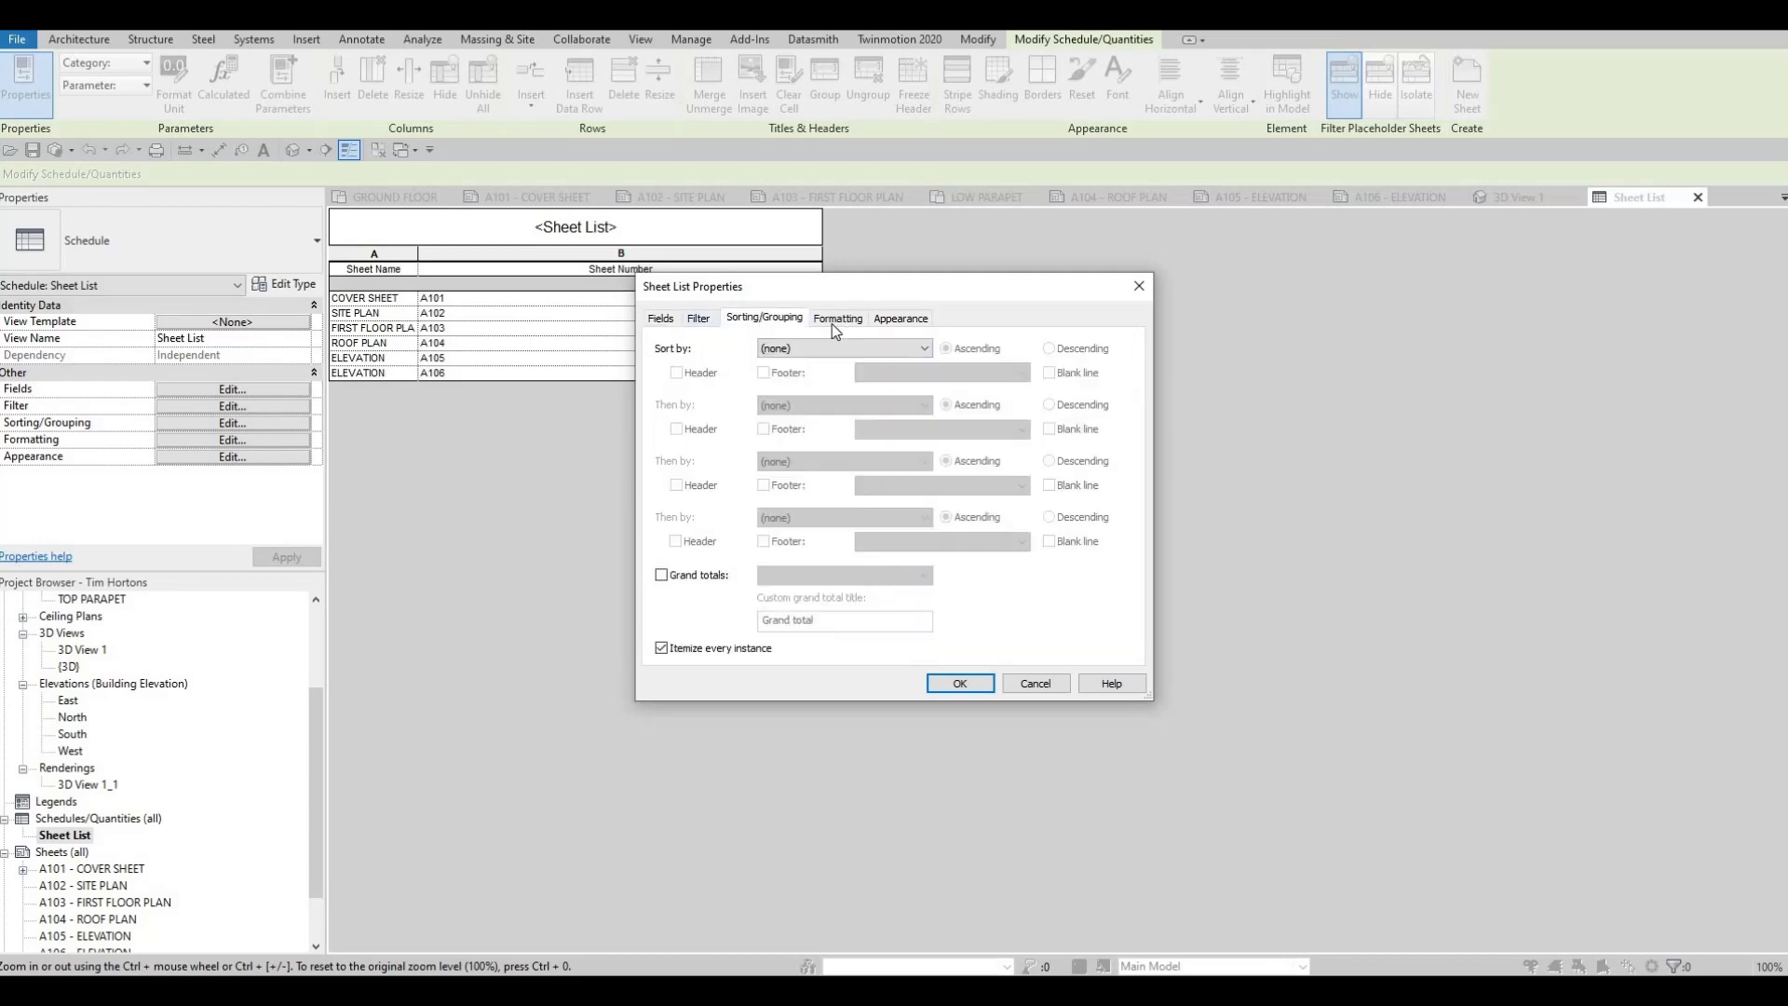
left_click(830, 323)
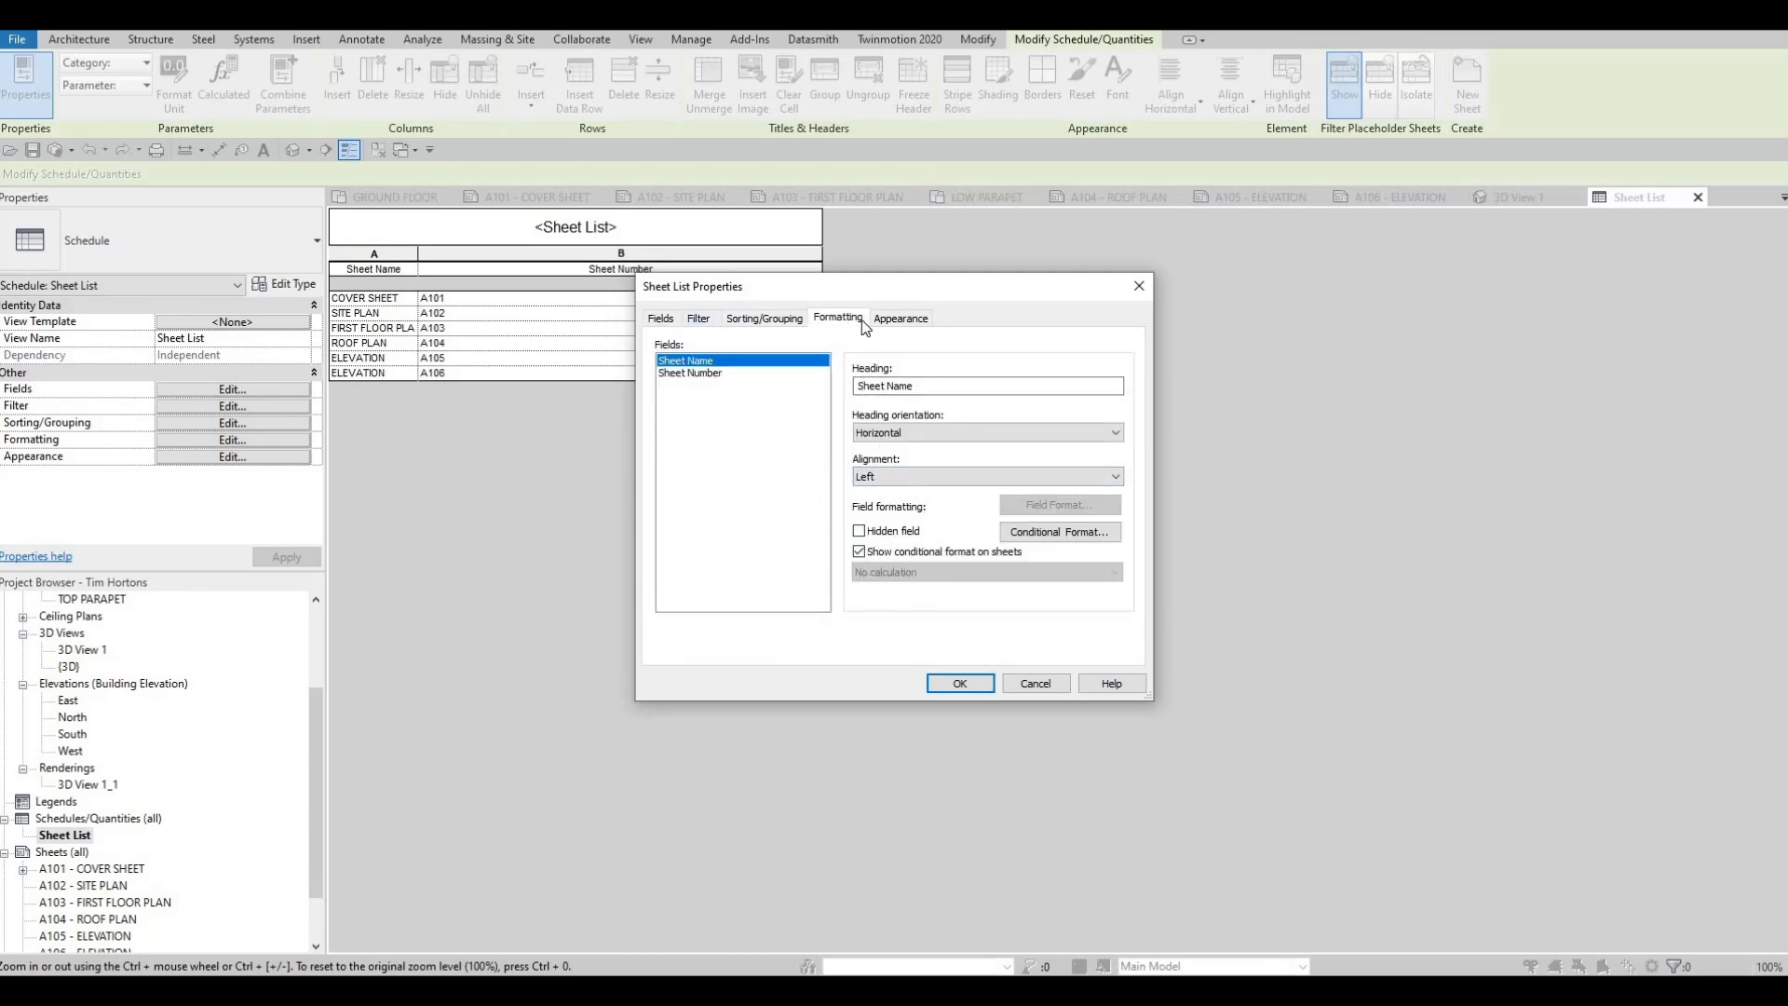
left_click(897, 321)
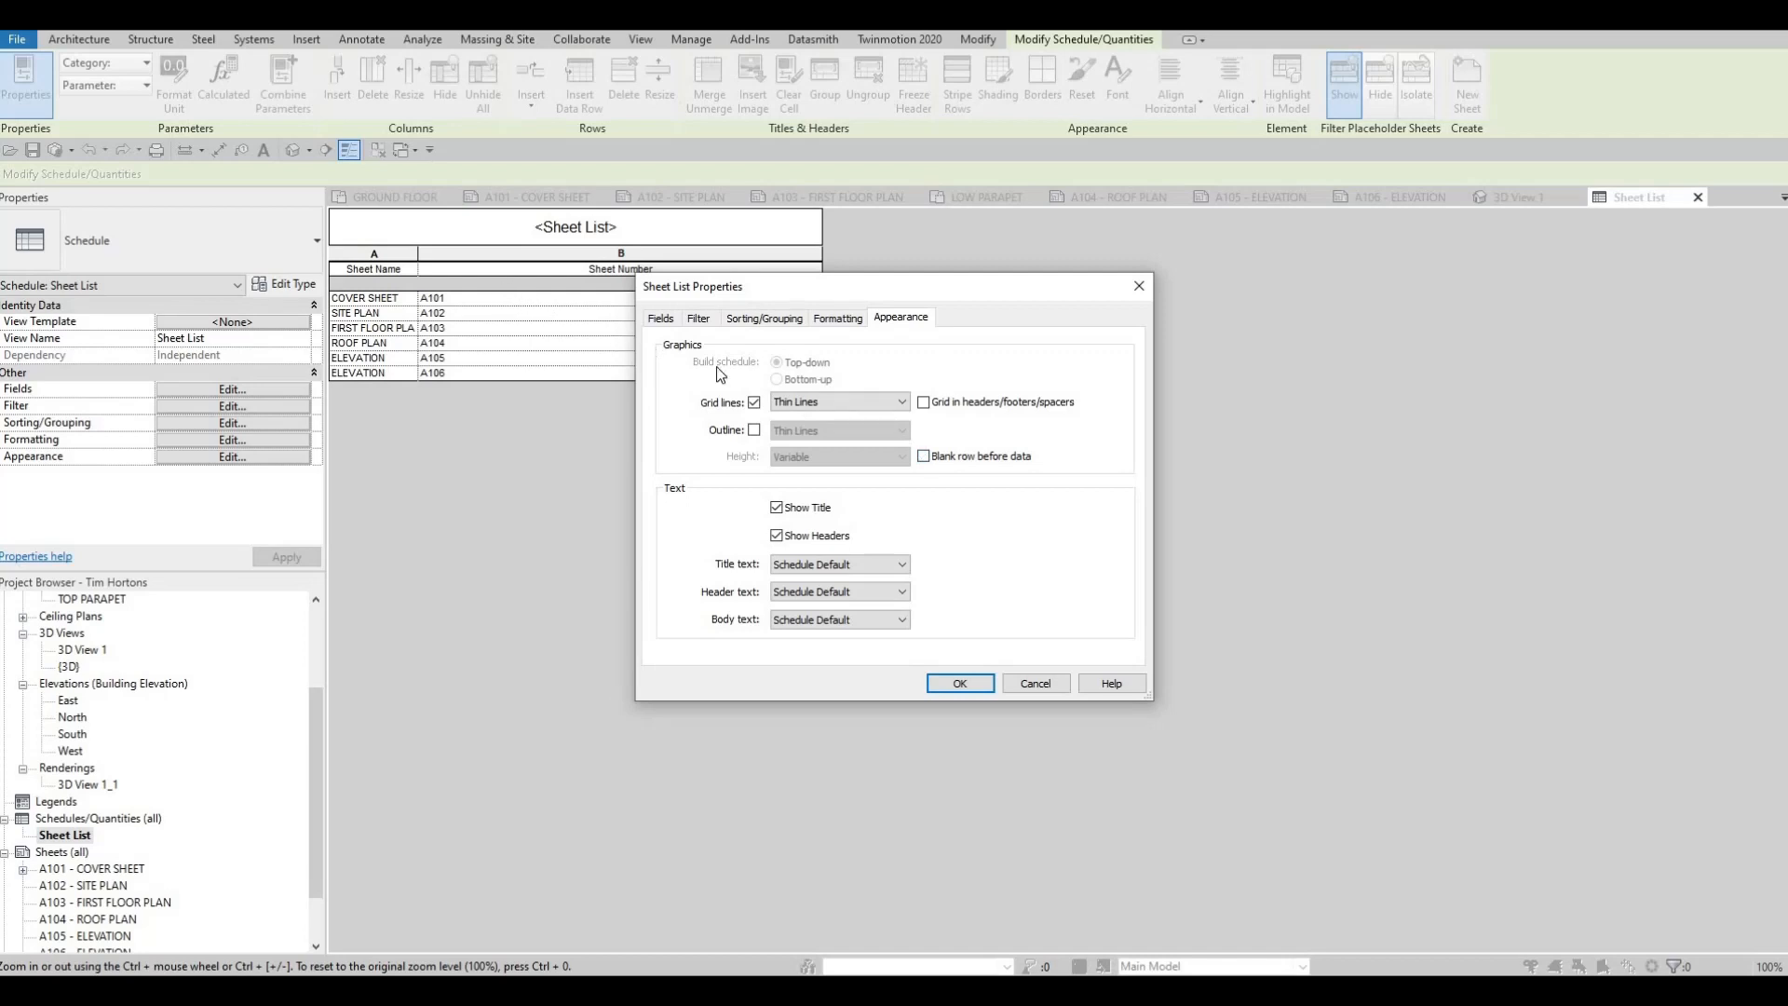
left_click(824, 568)
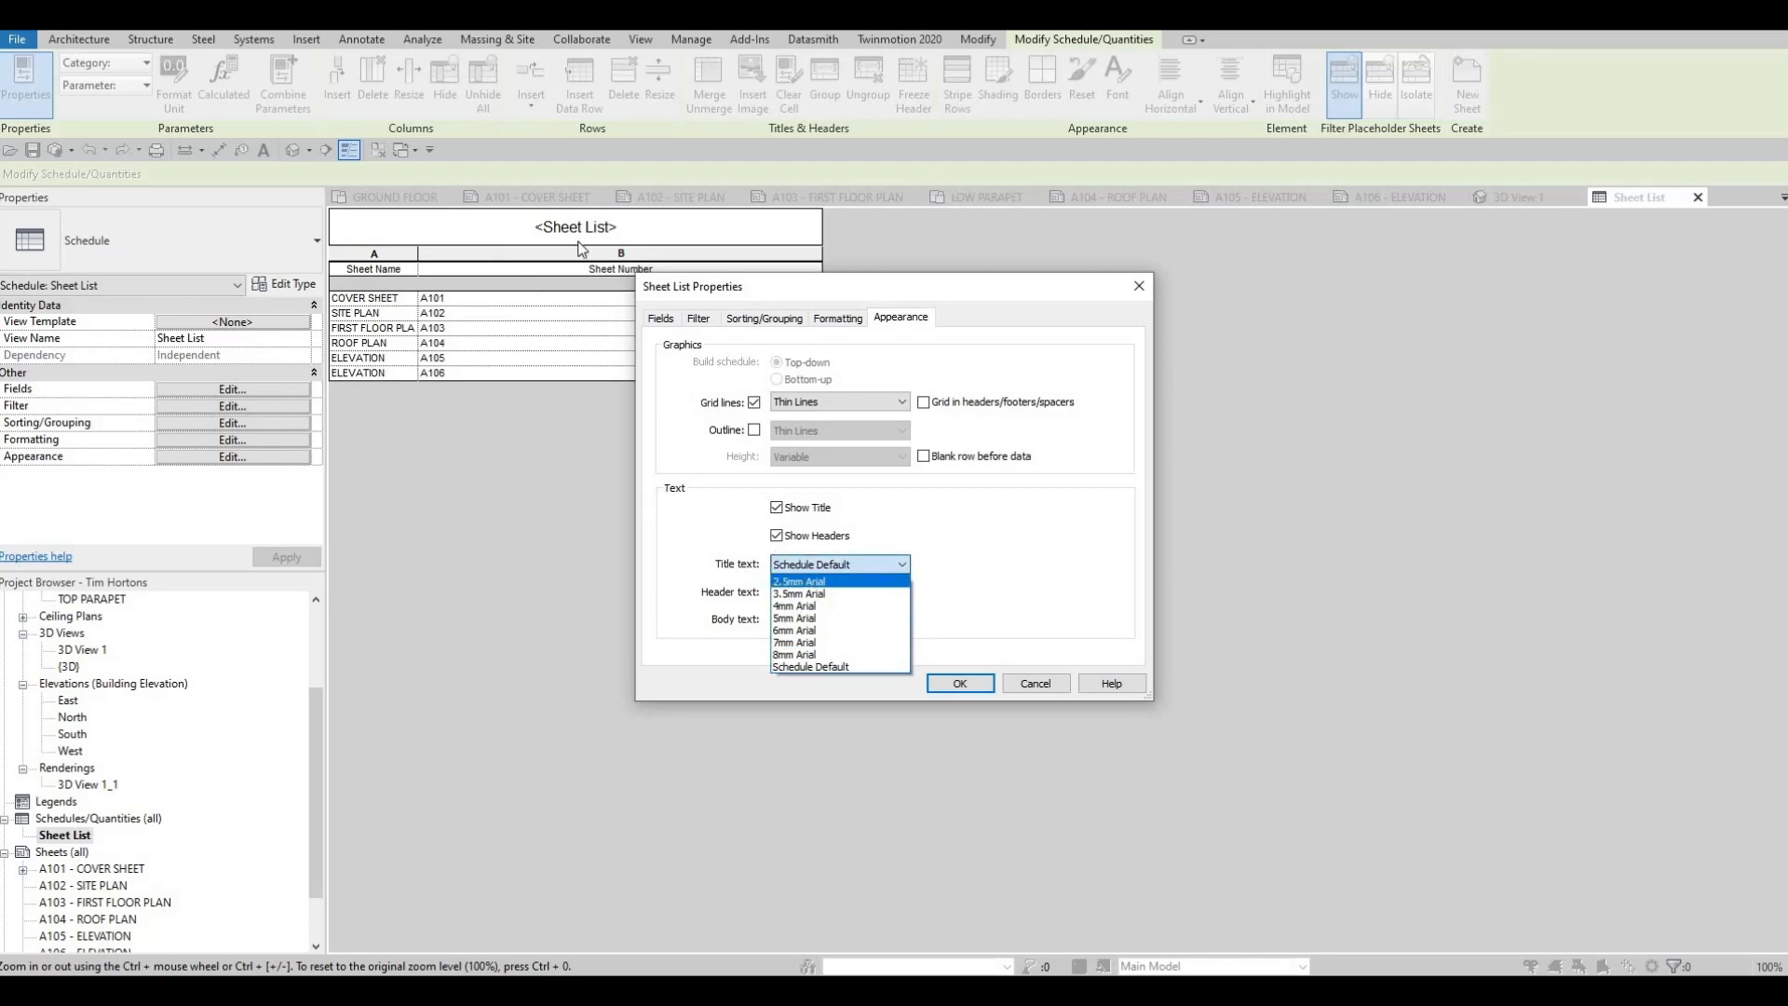
left_click(803, 655)
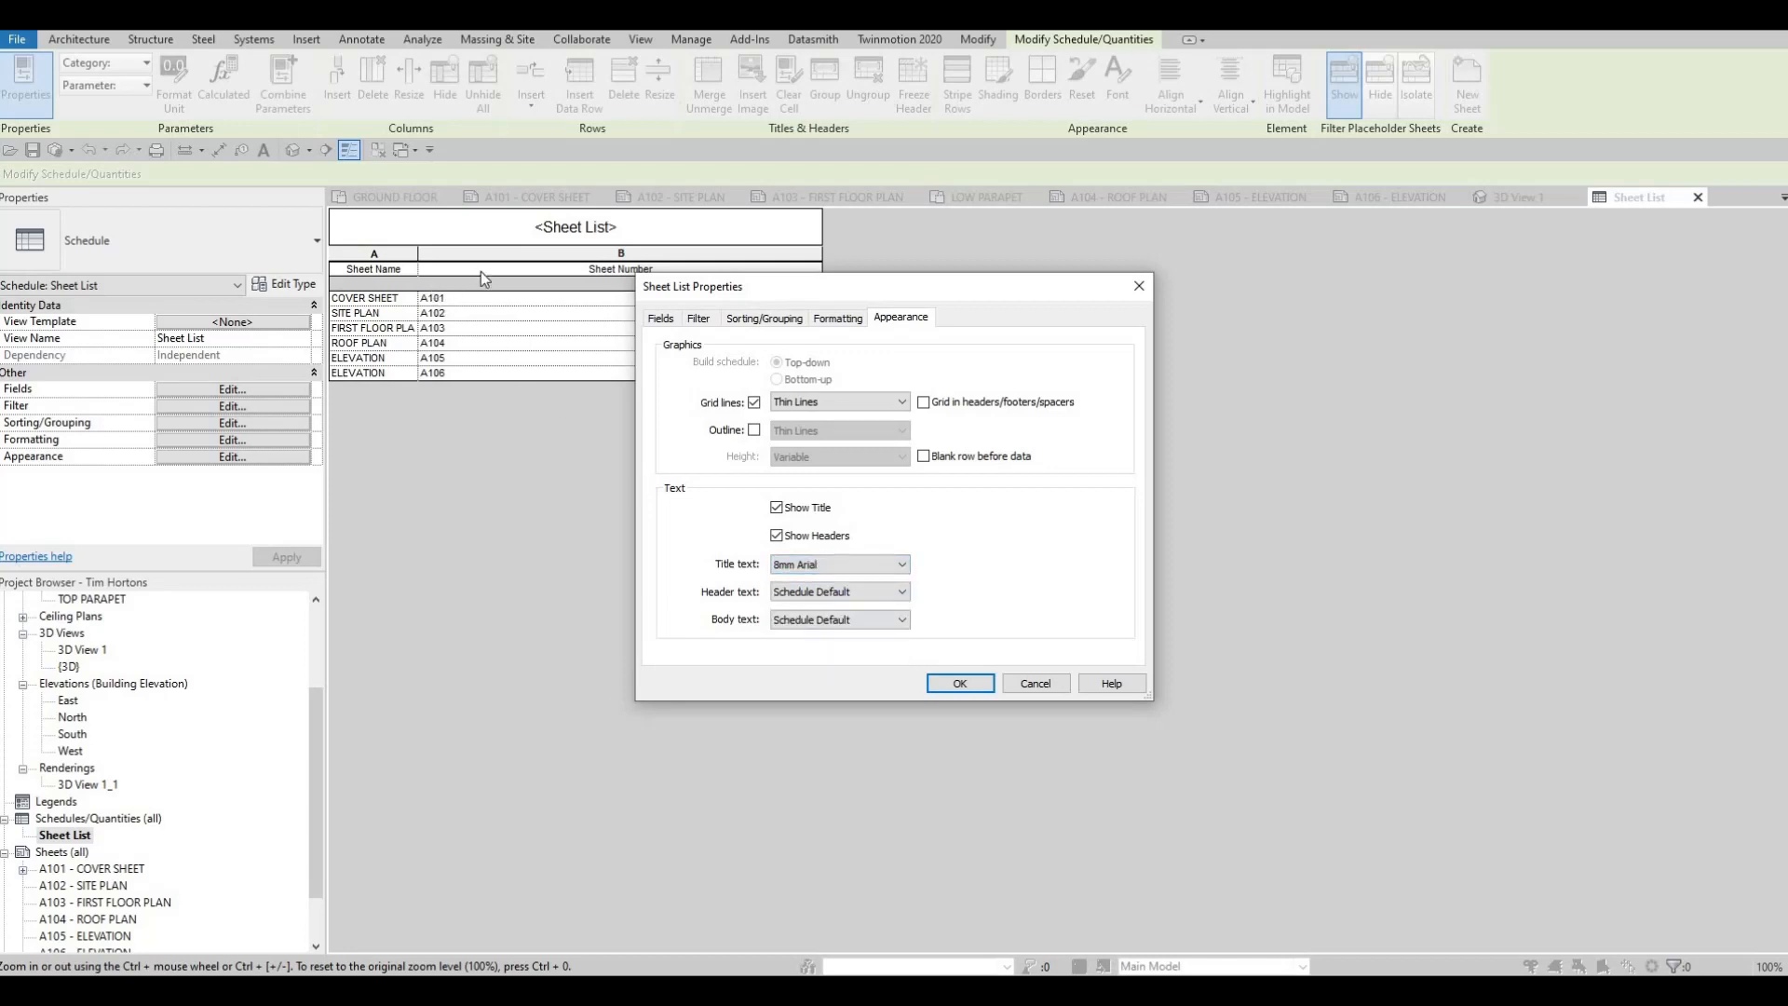
Set the schedule's header text to 6mm Arial and its body text to 4mm Arial, and apply the settings
left_click(829, 593)
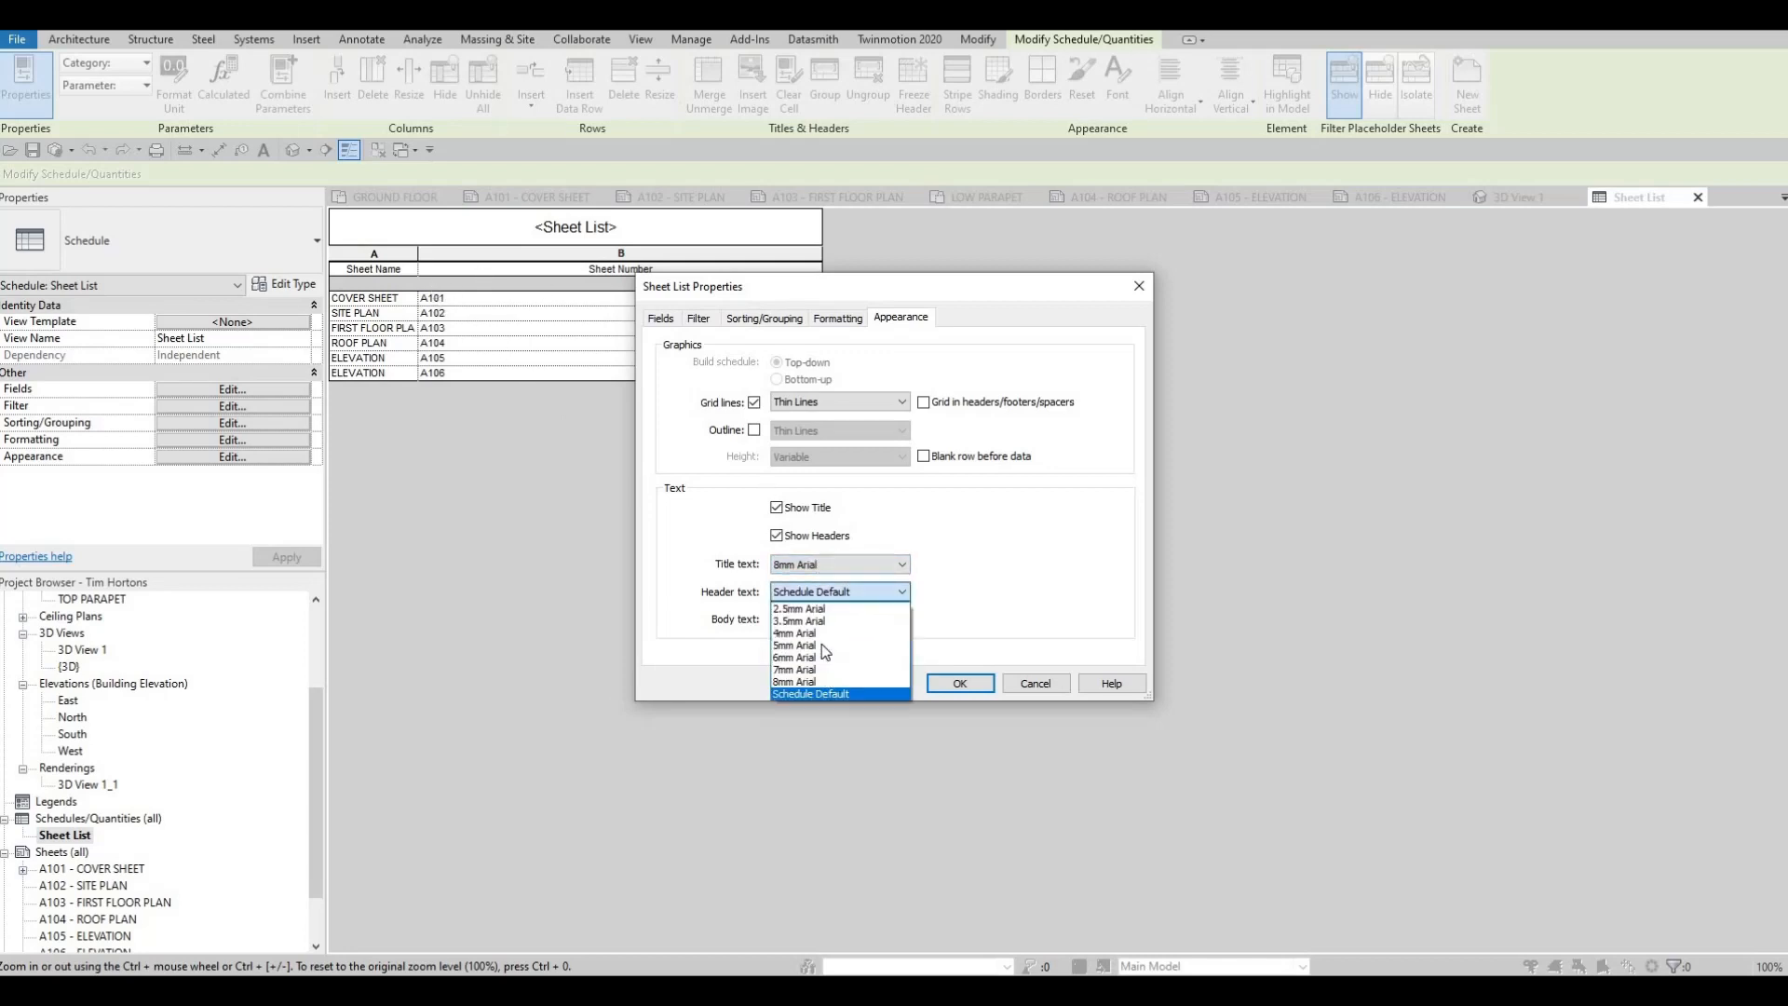
left_click(788, 657)
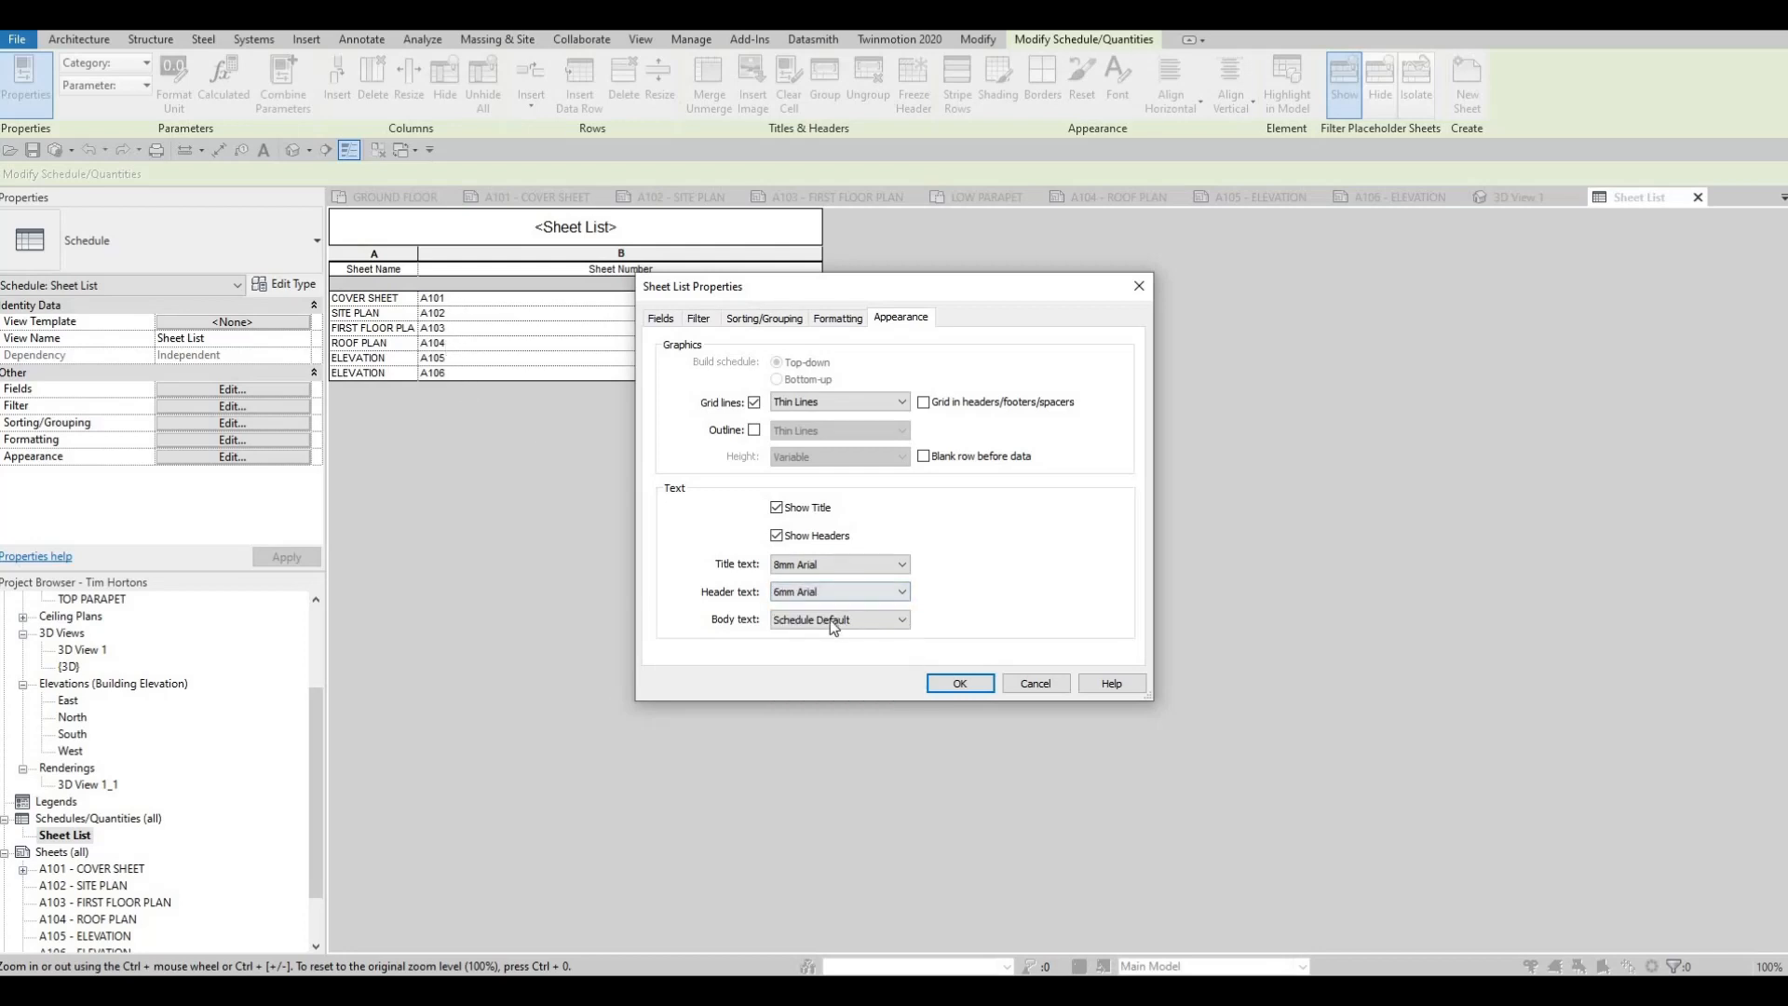
left_click(832, 620)
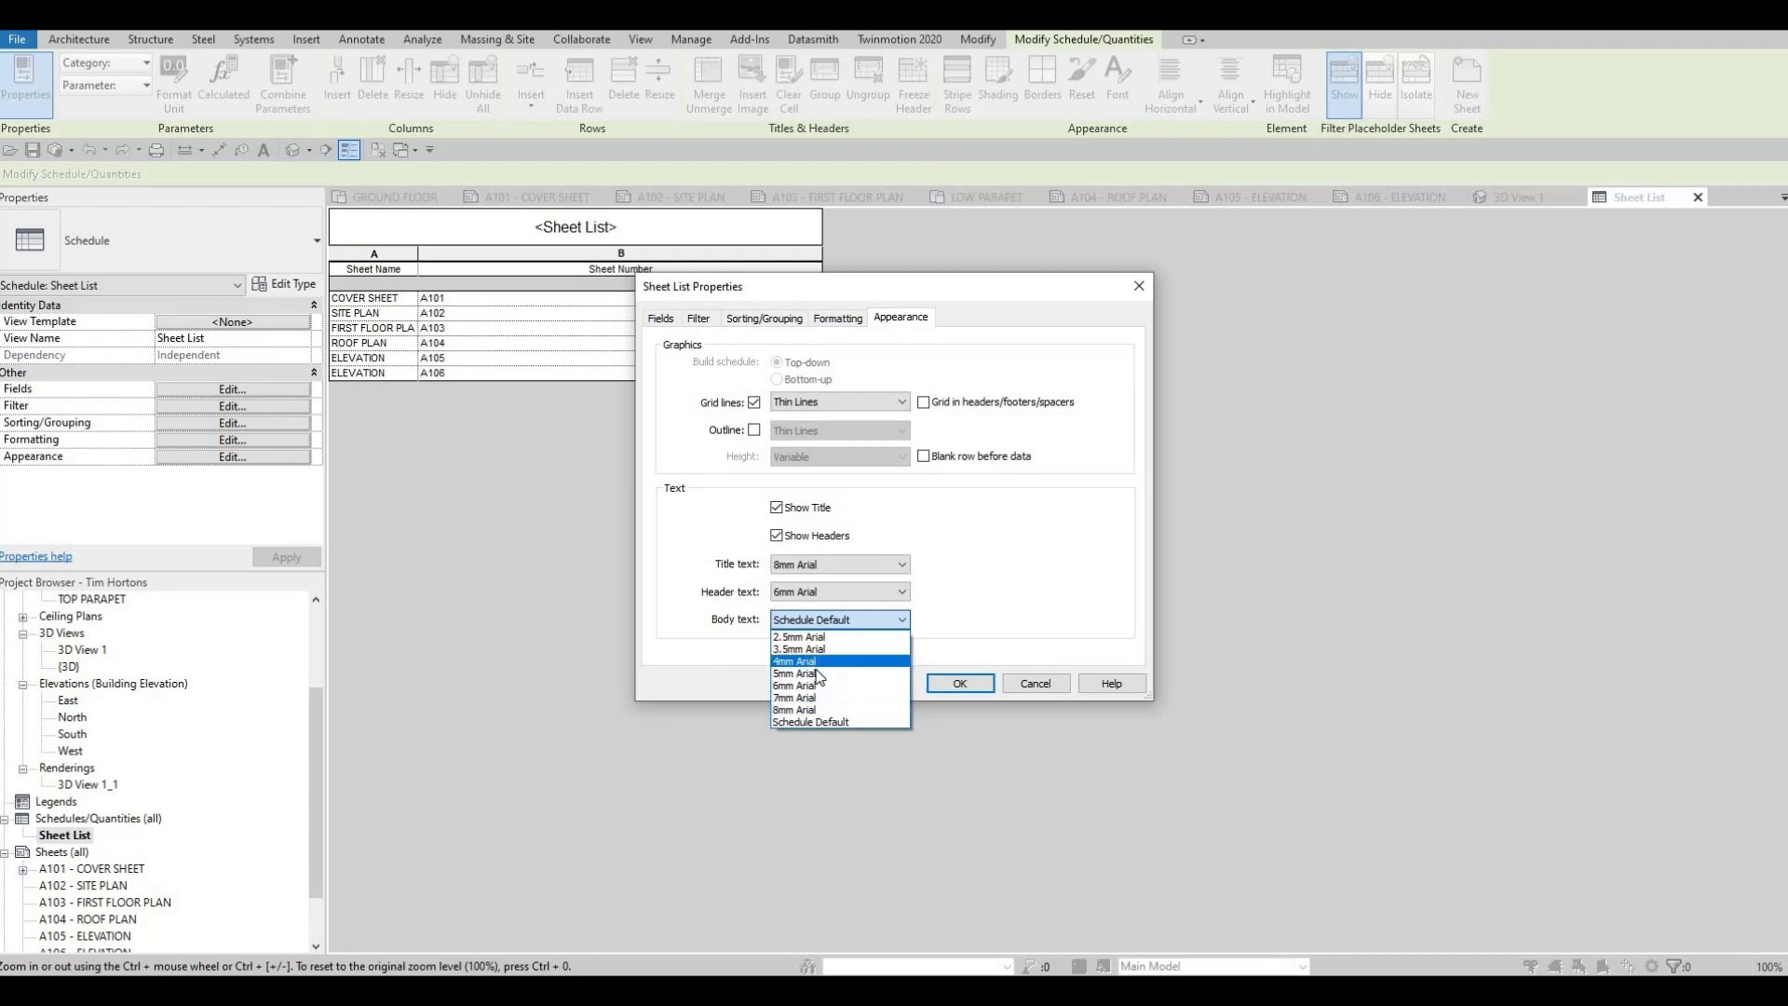
left_click(964, 697)
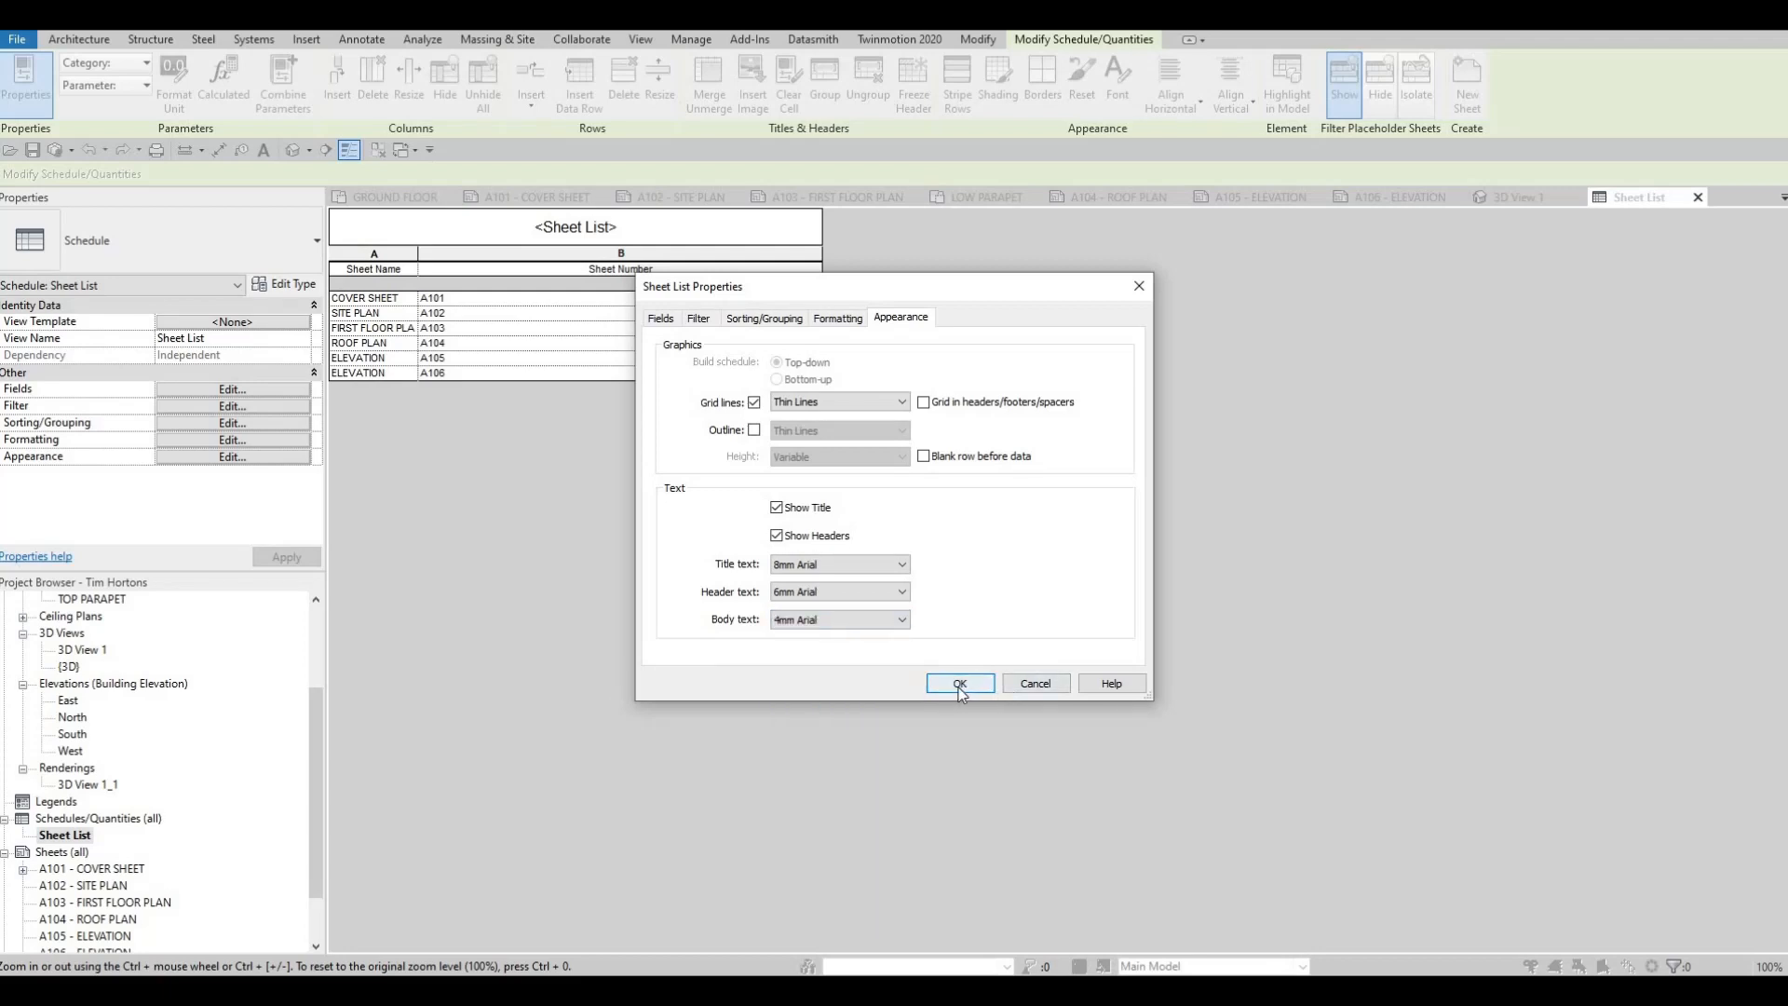
left_click(956, 688)
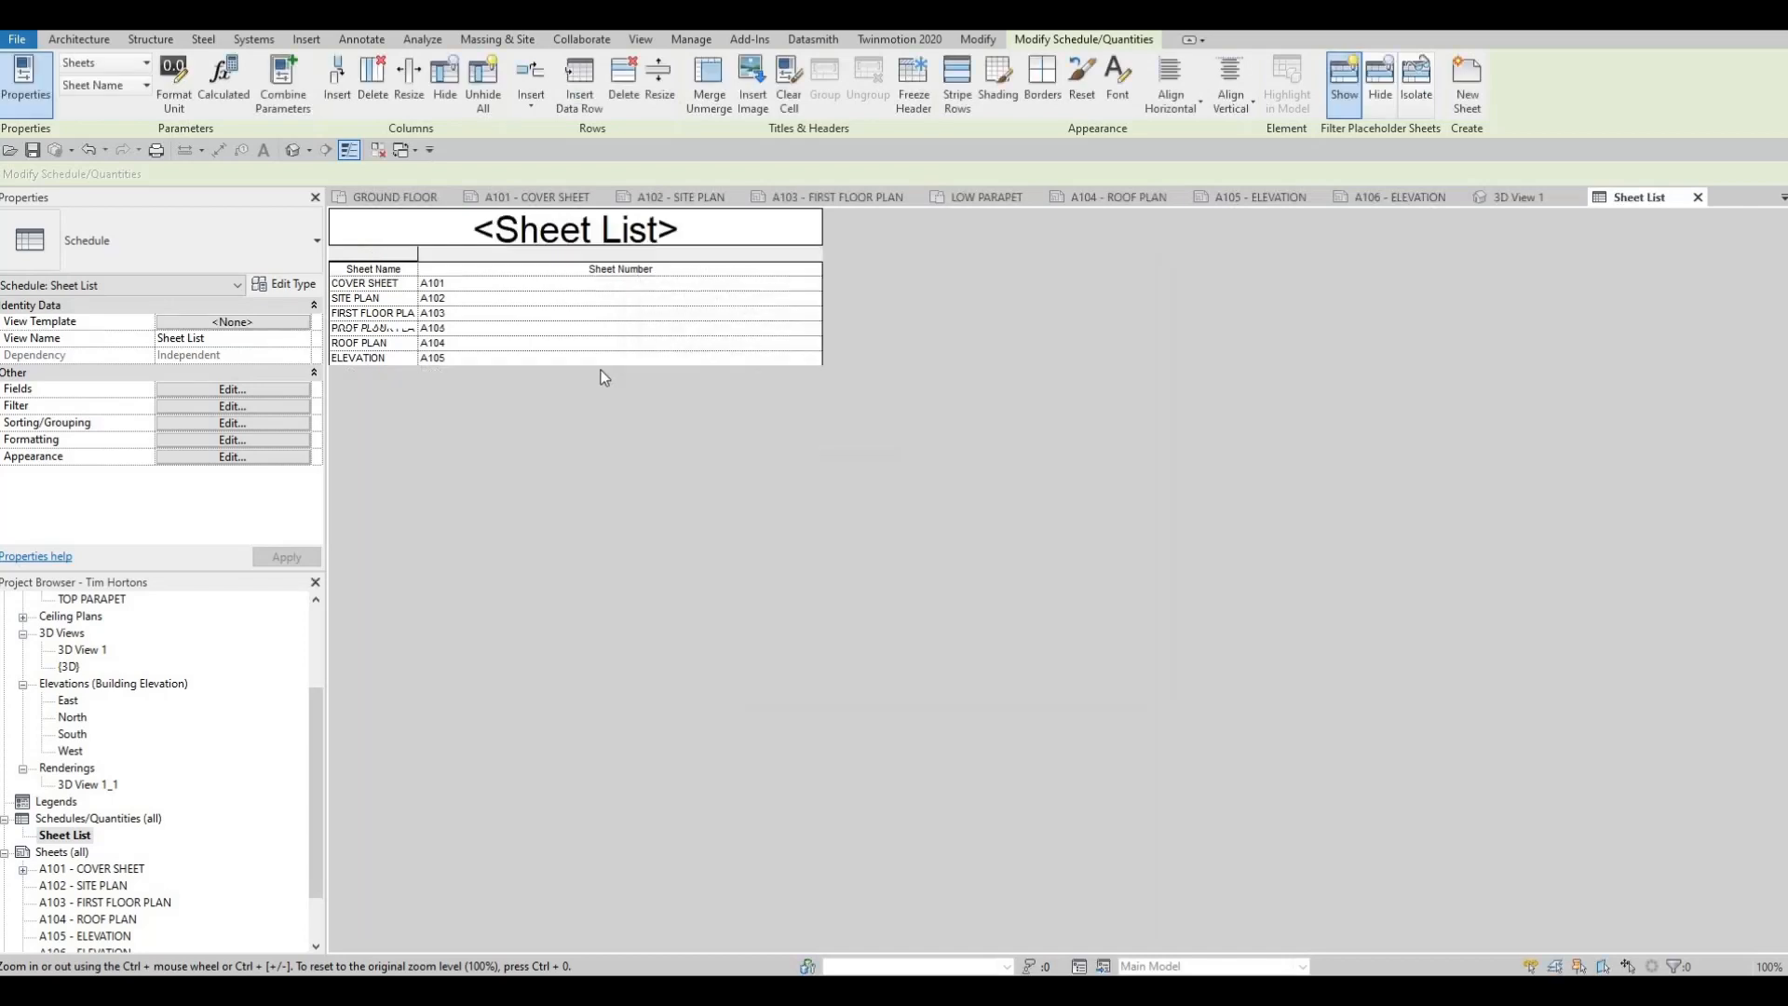
Change the schedule's title from Sheet List to "DRAWI NG LIST"
left_click(597, 233)
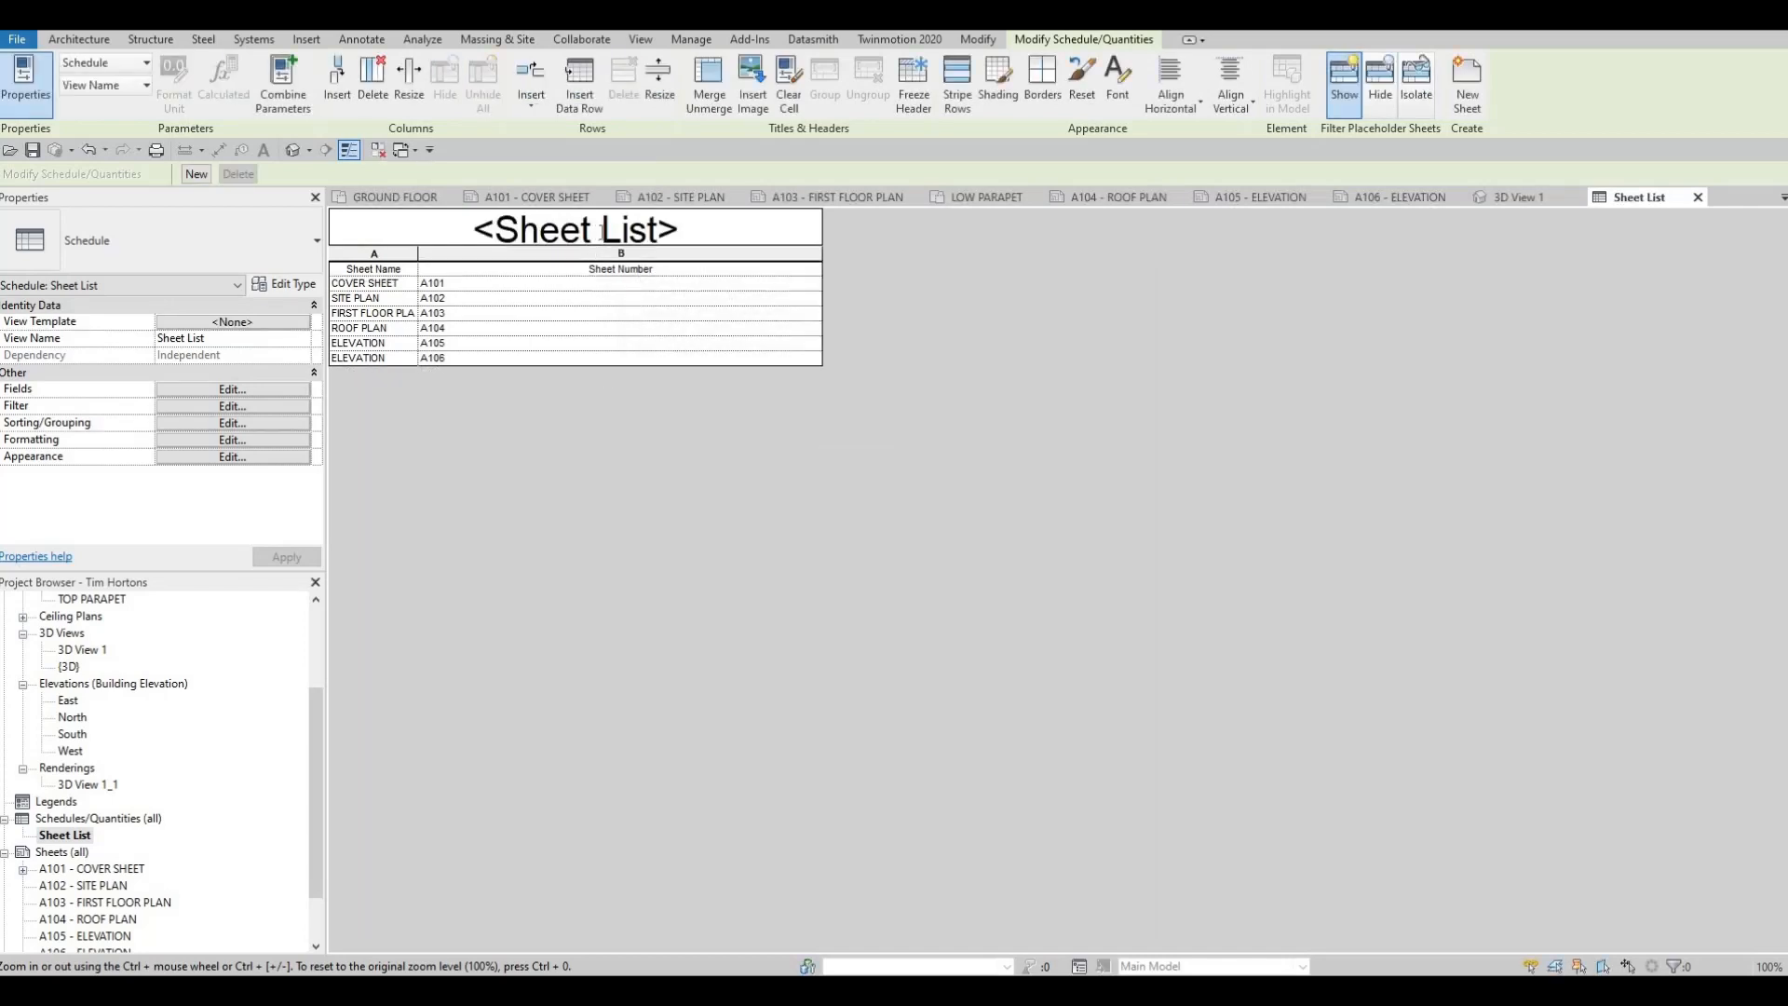
left_click(448, 221)
type("DRAWI NG")
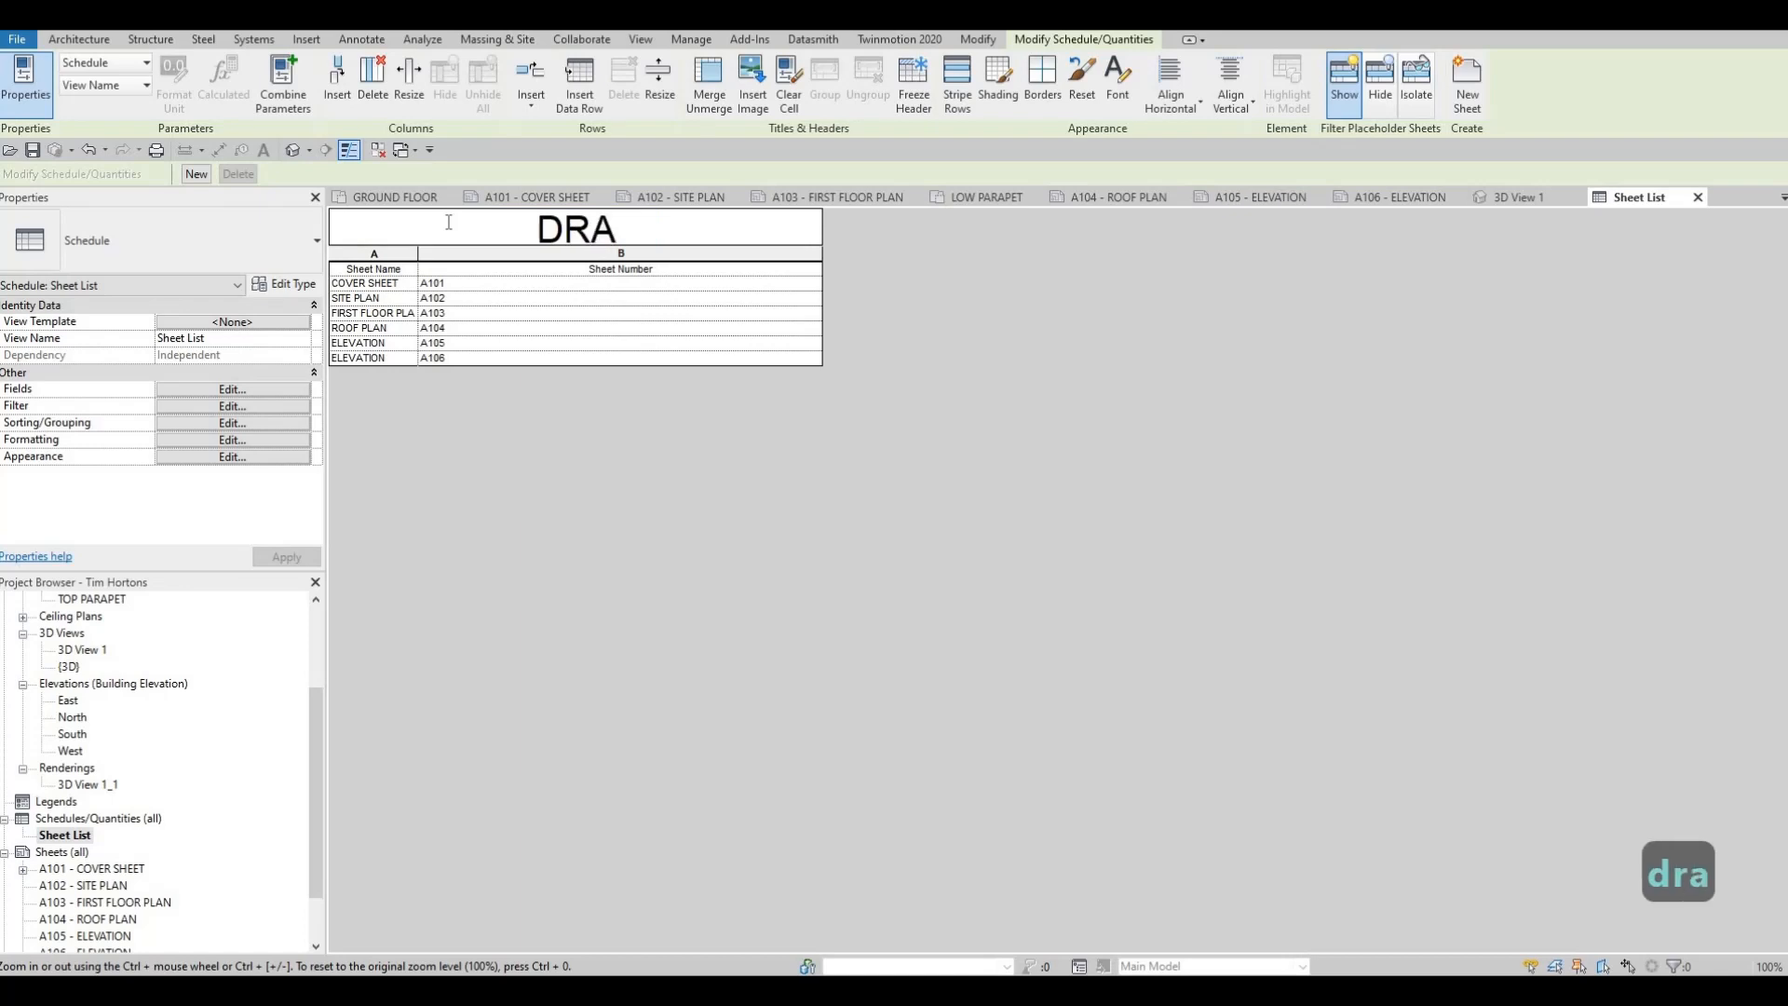
key("BackSpace")
key("BackSpace")
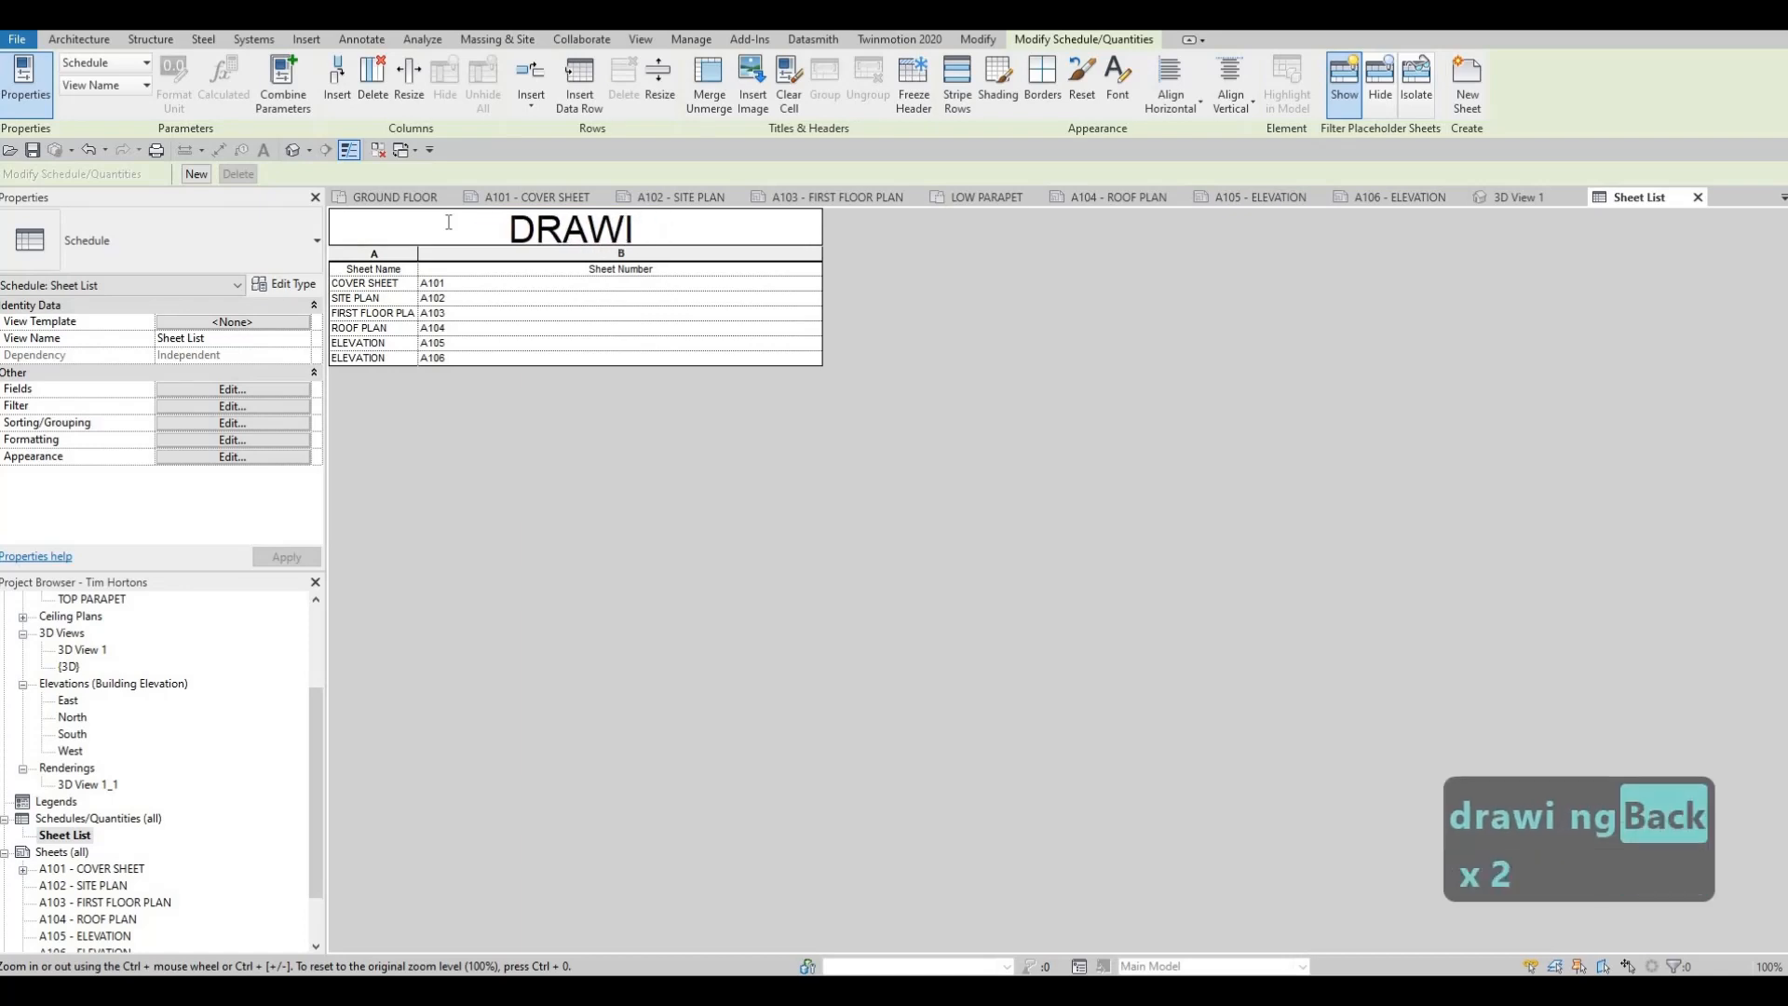
type("NG LIST")
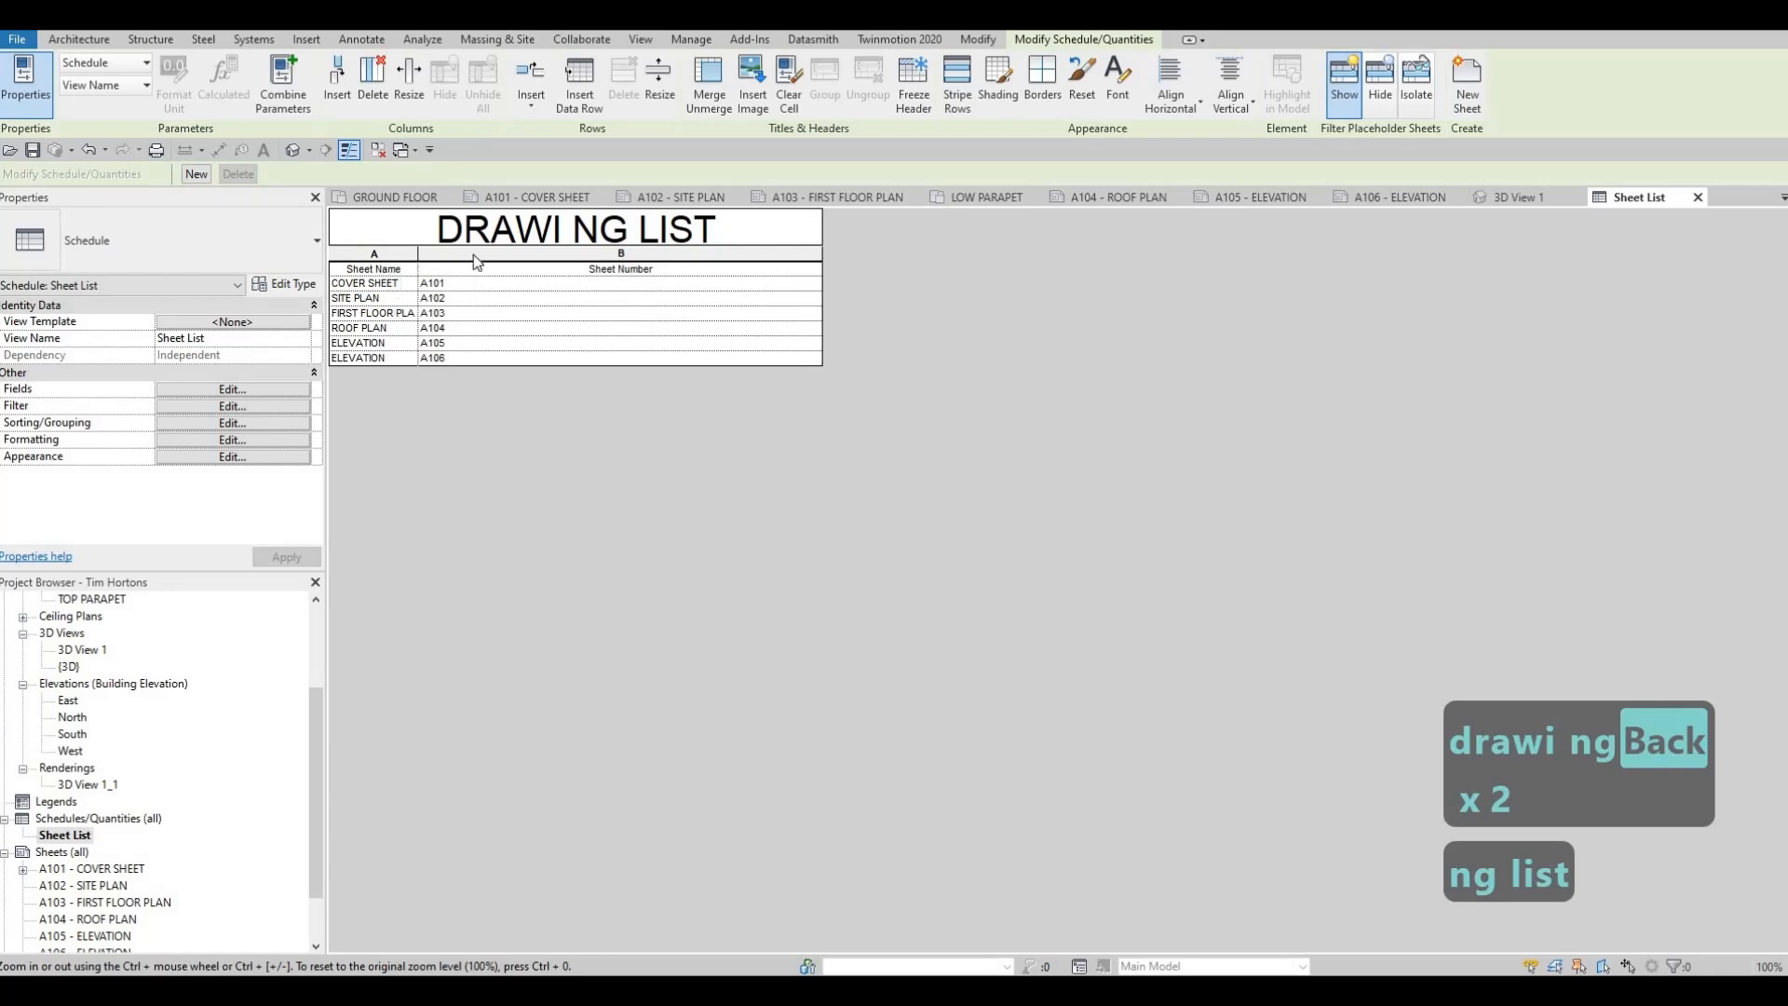
left_click(473, 255)
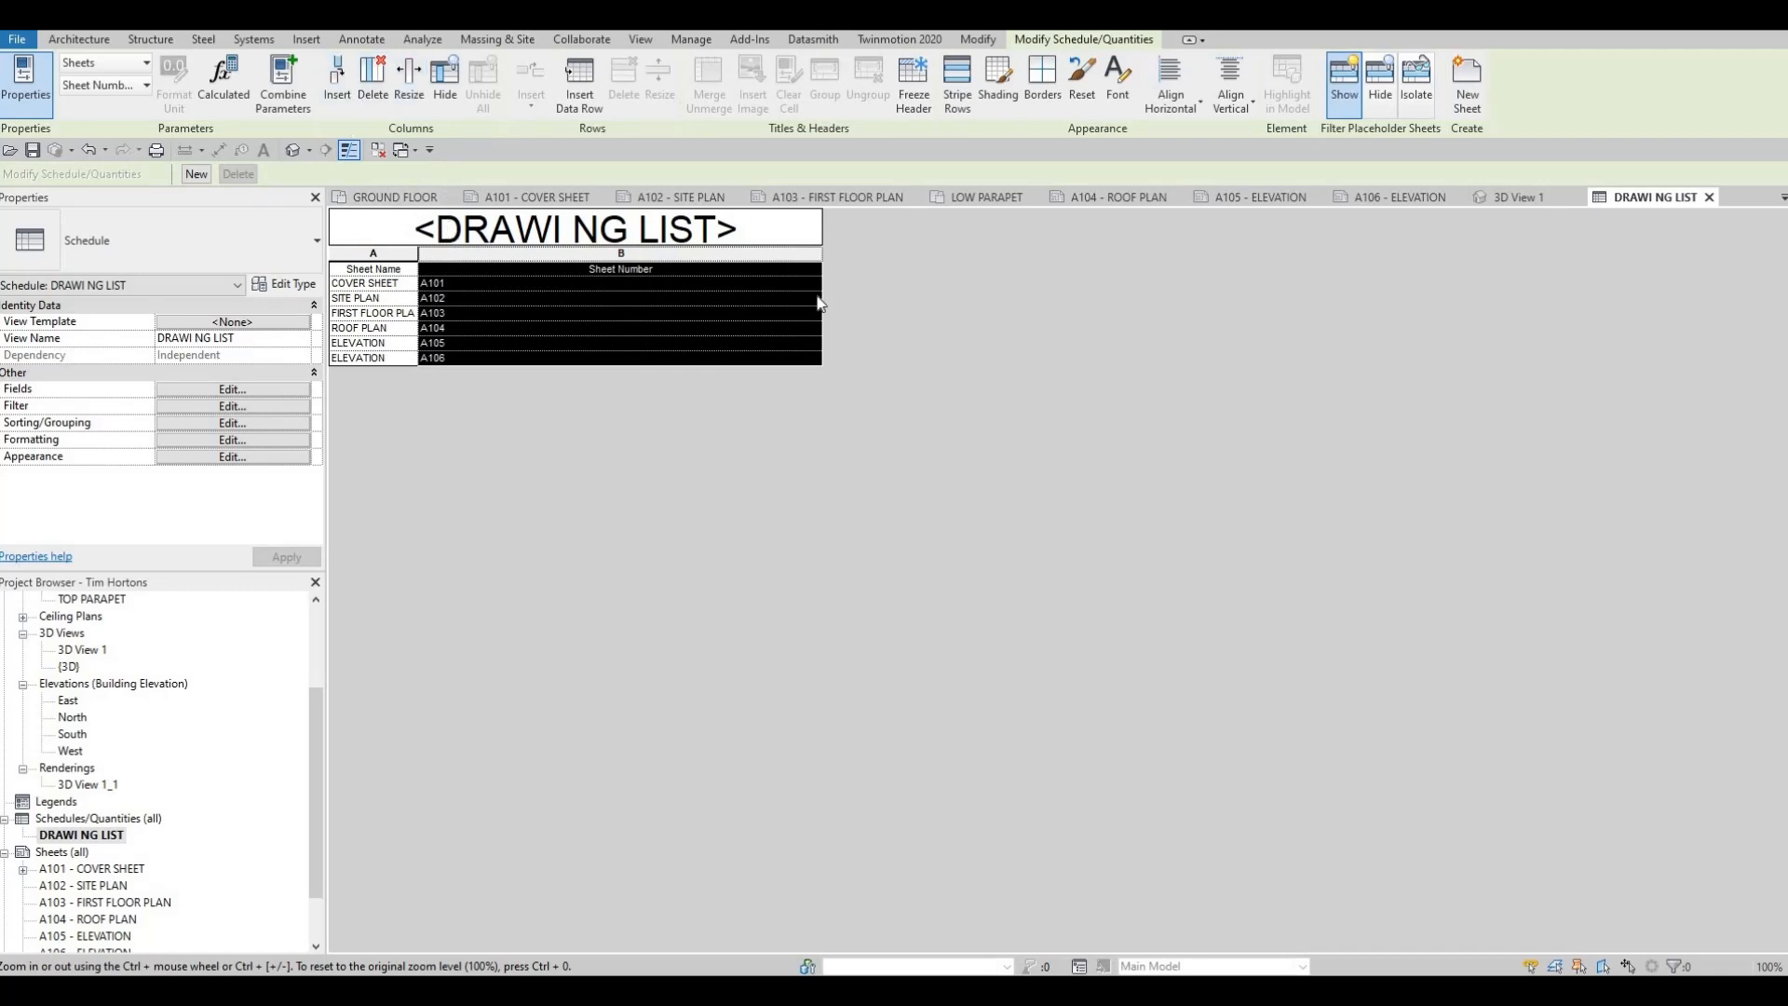
Narrow the schedule's Sheet Number column slightly and widen its Sheet Name column until FIRST FLOOR PLAN fits
left_click_drag(775, 271, 777, 271)
key("Escape")
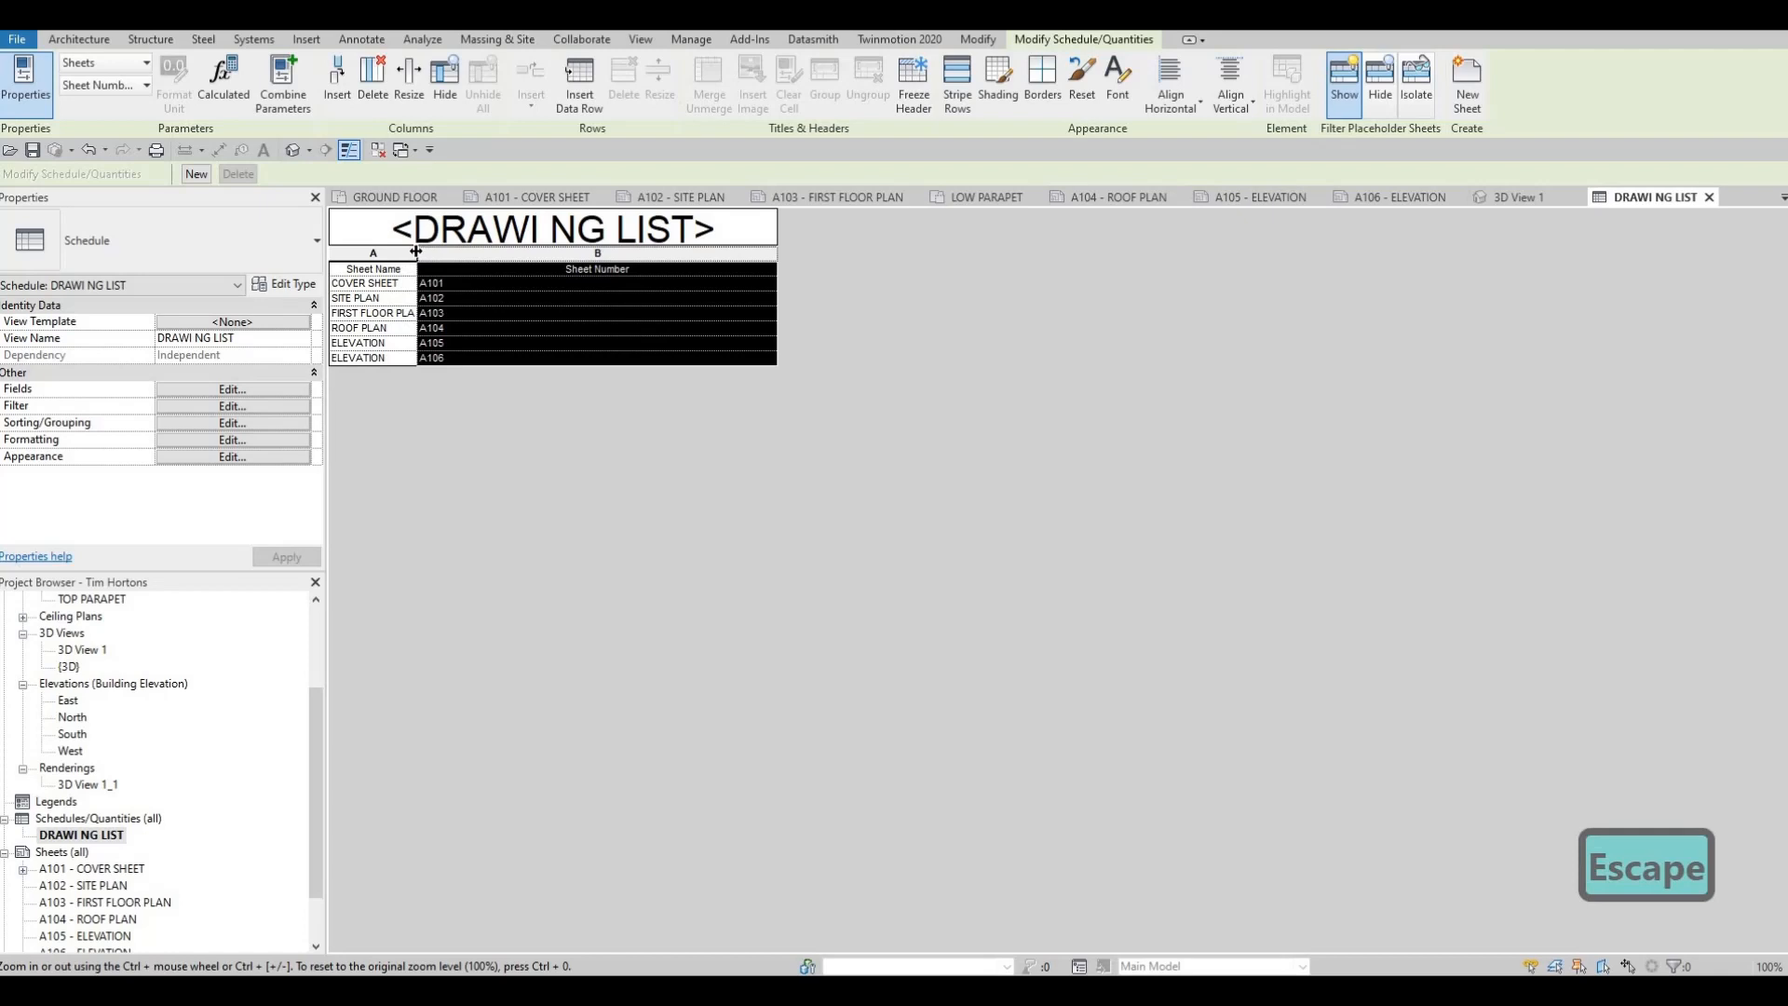
left_click_drag(477, 260, 479, 260)
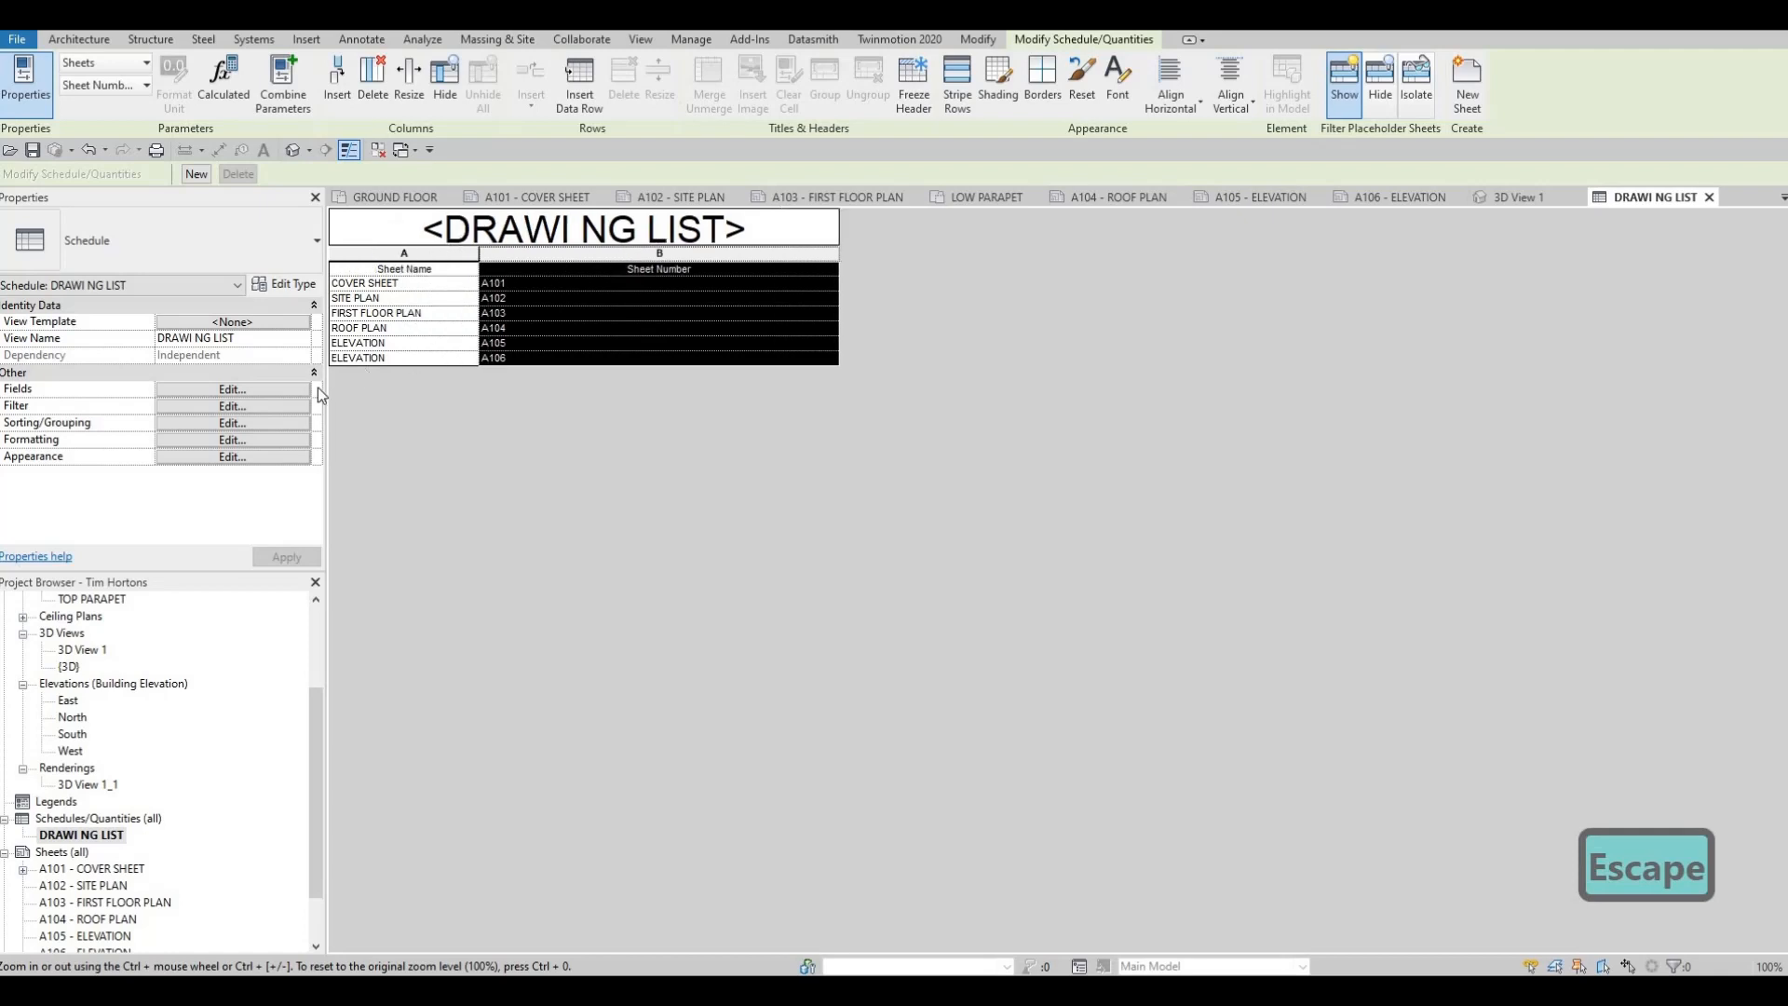
Reorder the schedule fields to Sheet Number, Sheet Name, and resize both columns, making Sheet Number narrower and Sheet Name wider
left_click(228, 424)
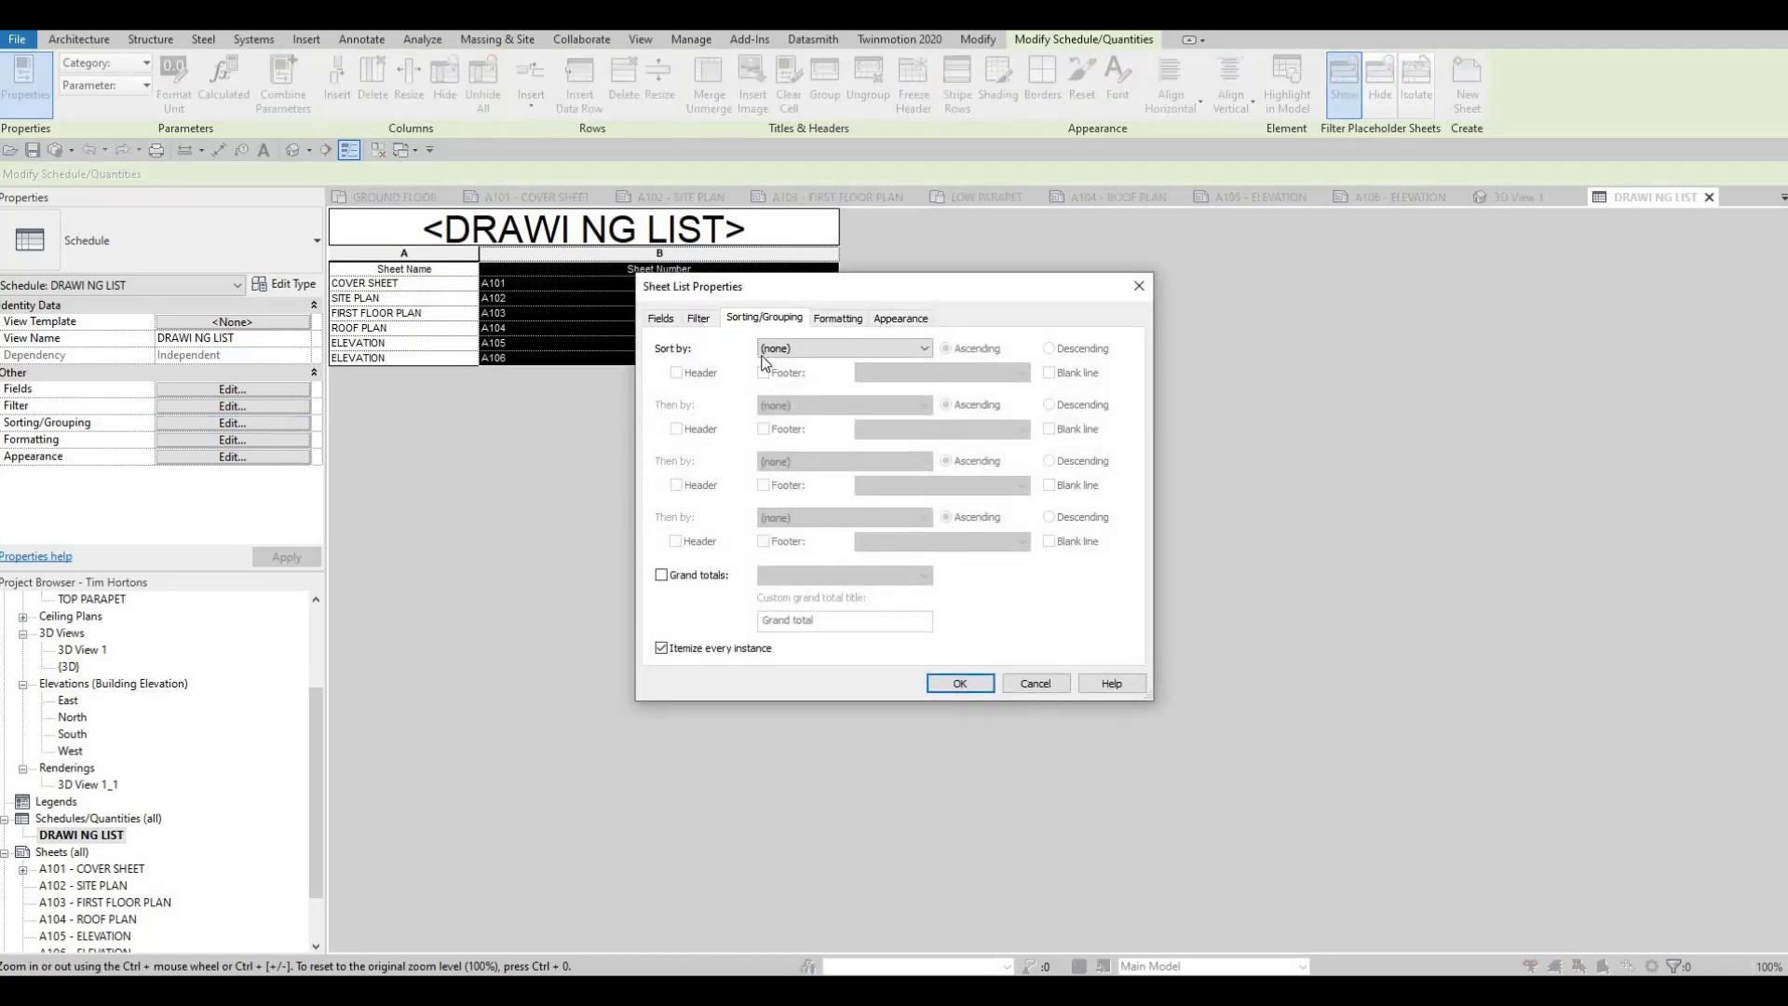
left_click(699, 320)
left_click(661, 321)
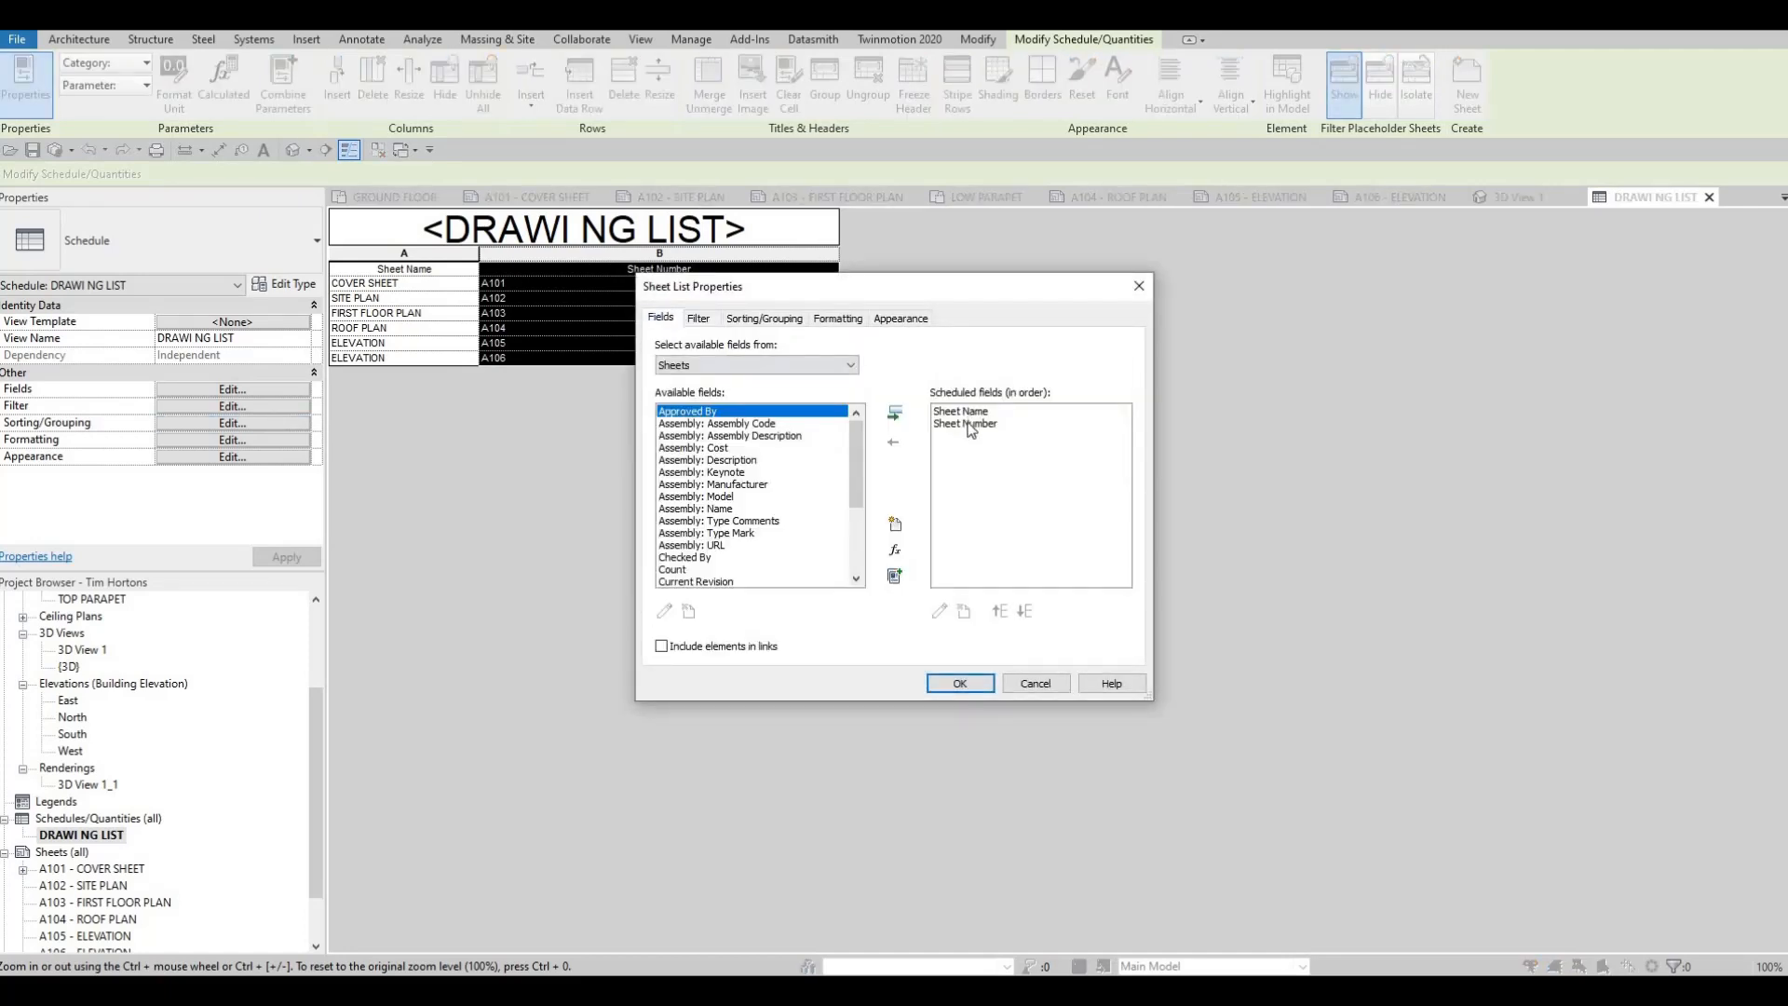
left_click(967, 418)
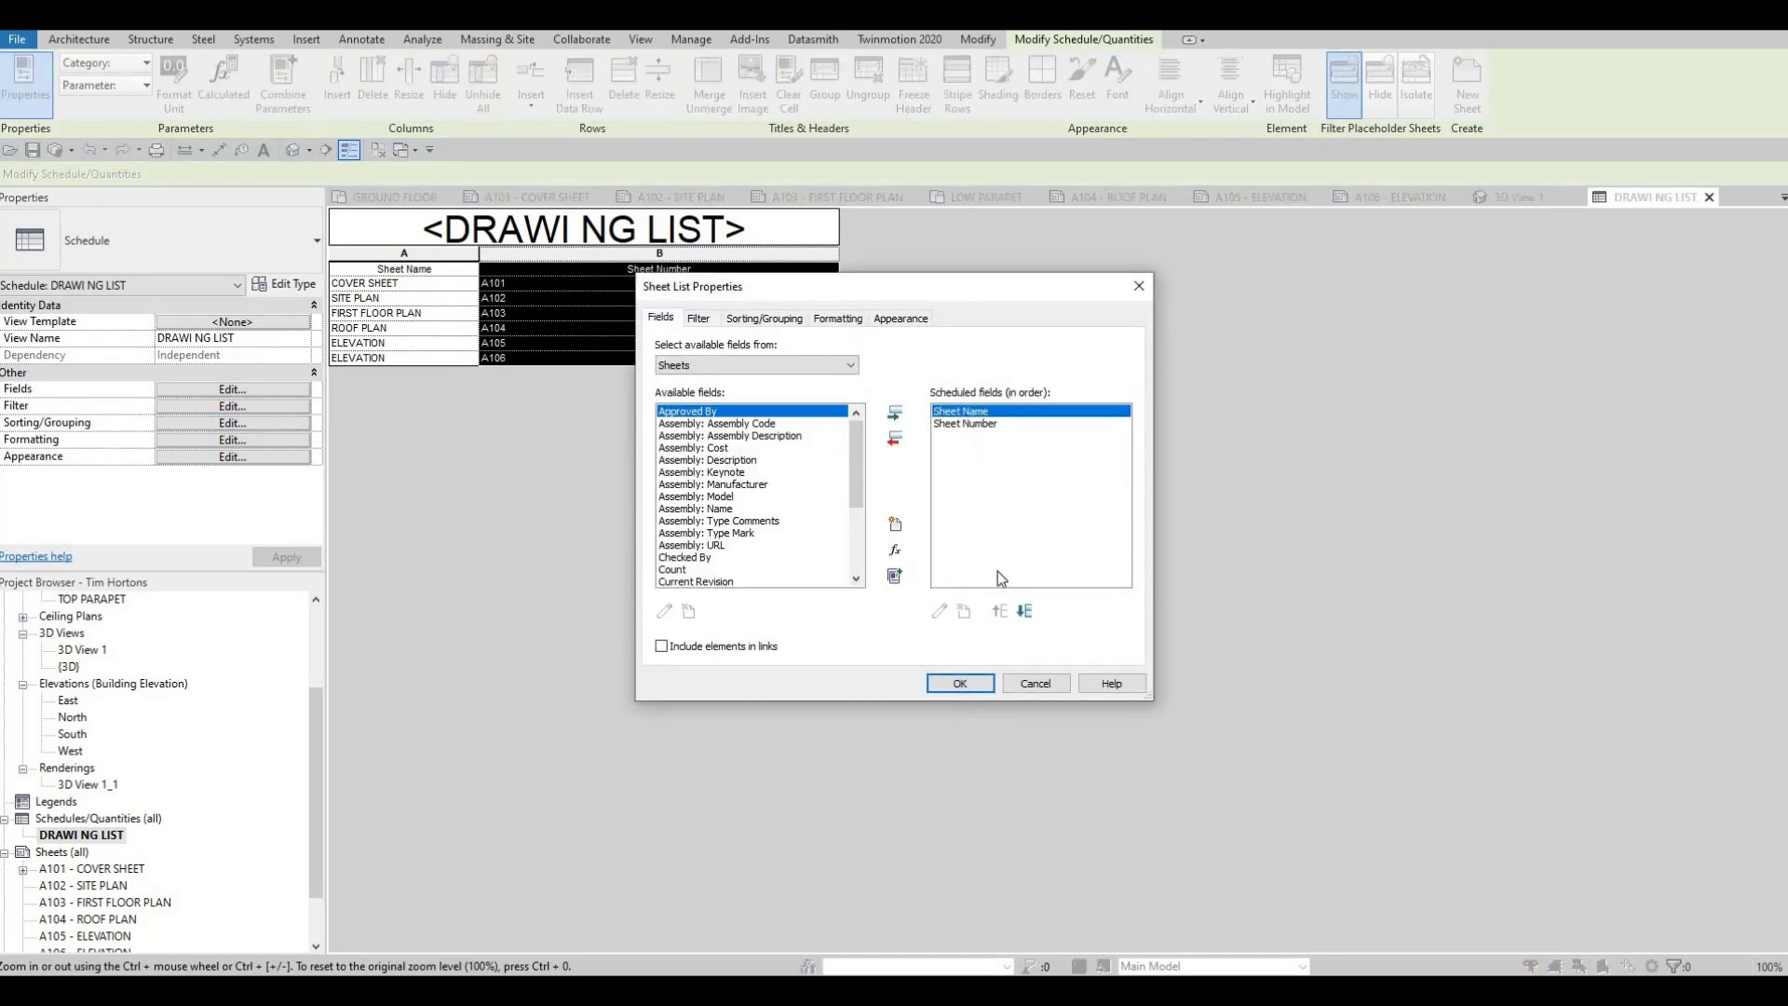
left_click(1025, 612)
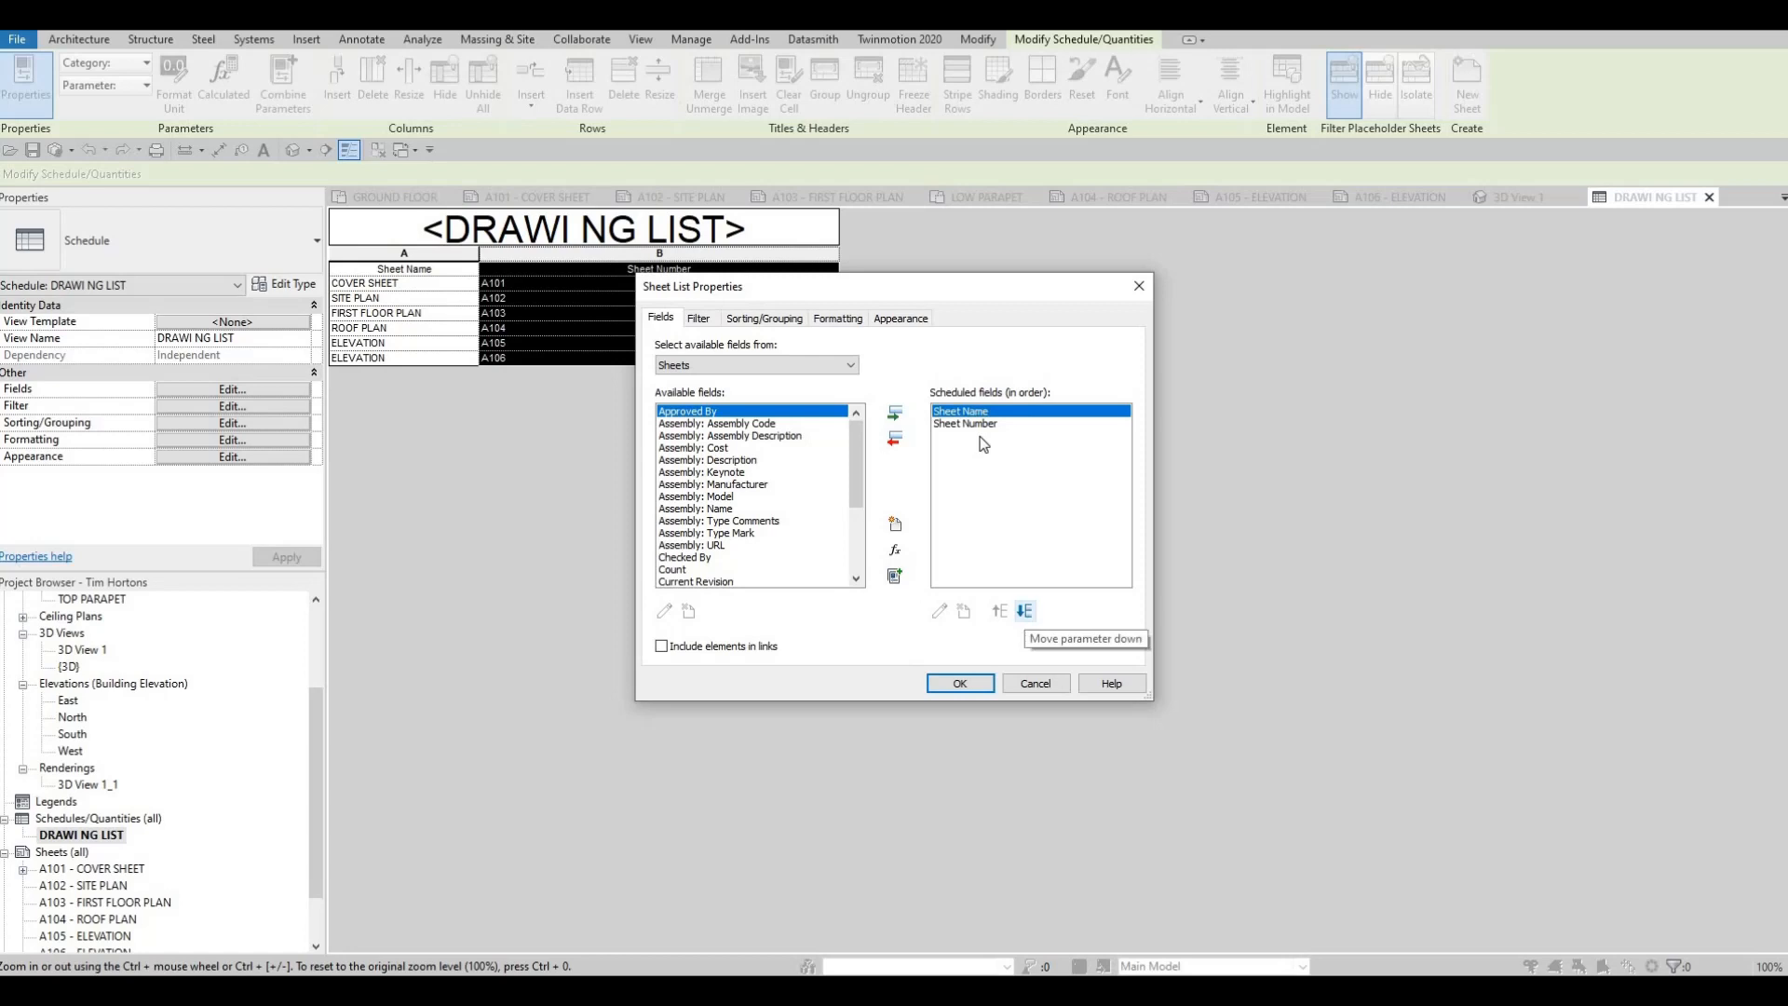
left_click(960, 683)
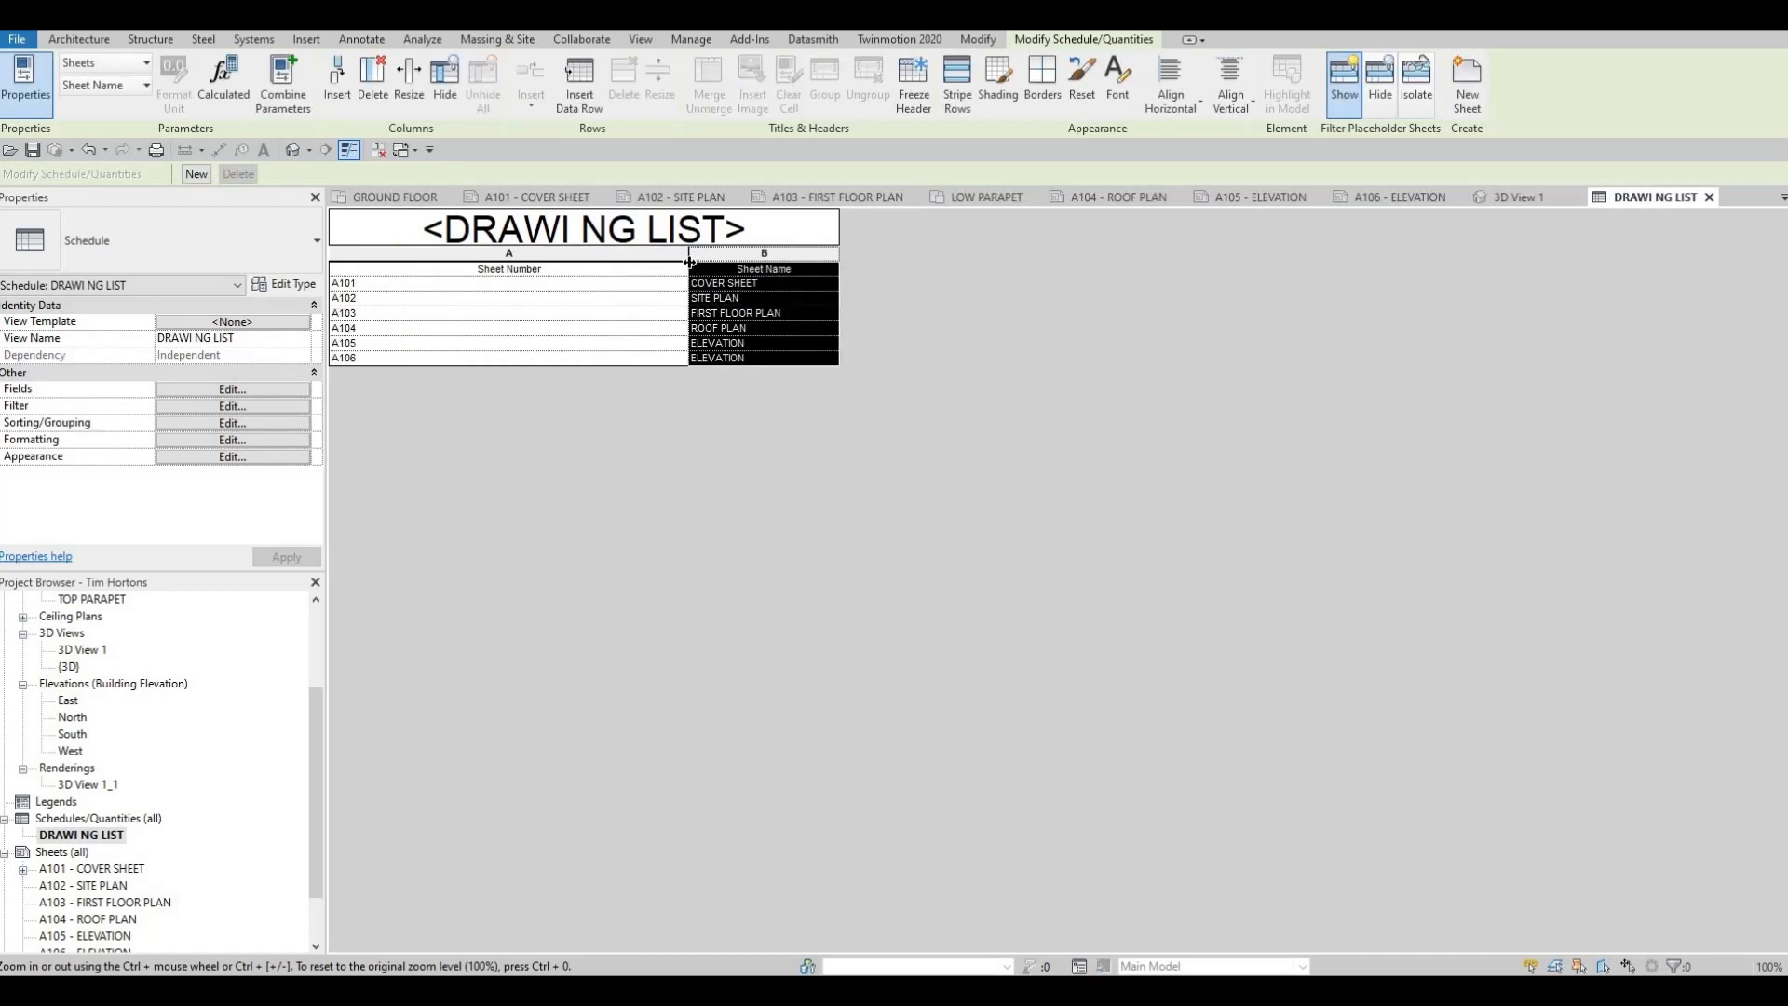
left_click_drag(514, 255, 514, 256)
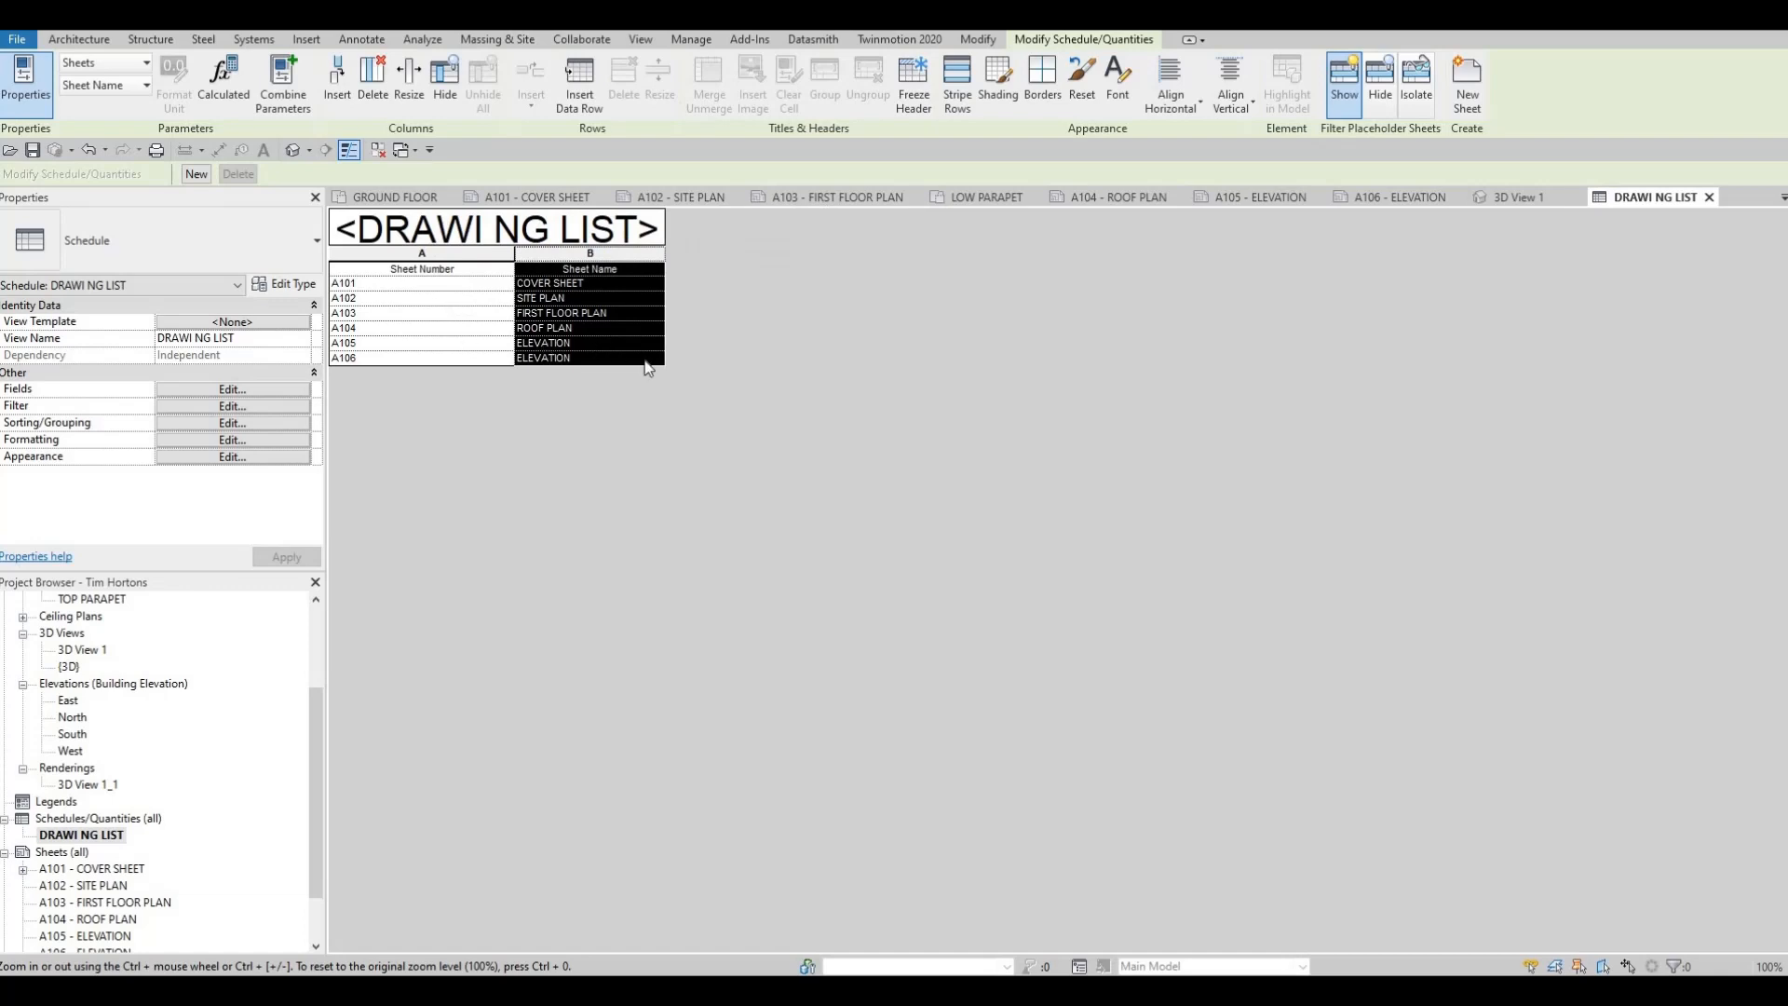
left_click_drag(664, 362, 701, 373)
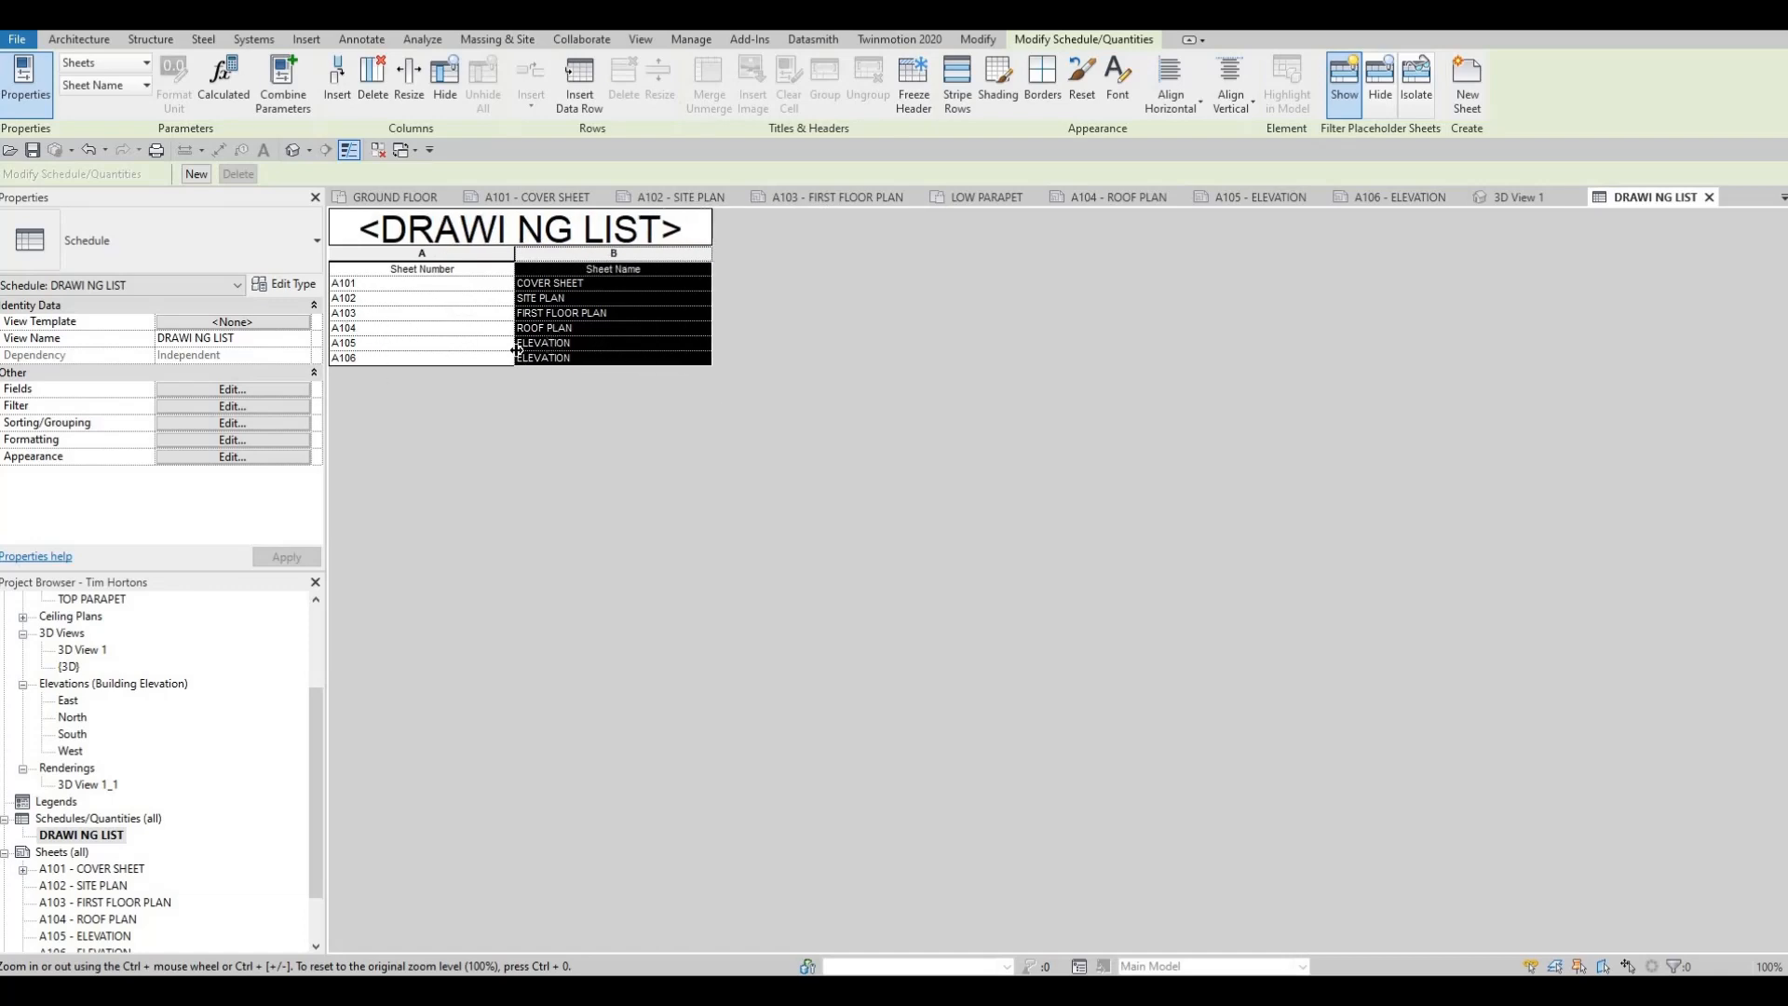
On the A101 cover sheet, widen the drawing list's Sheet Name column and move the list slightly toward the rendering and down
left_click(535, 192)
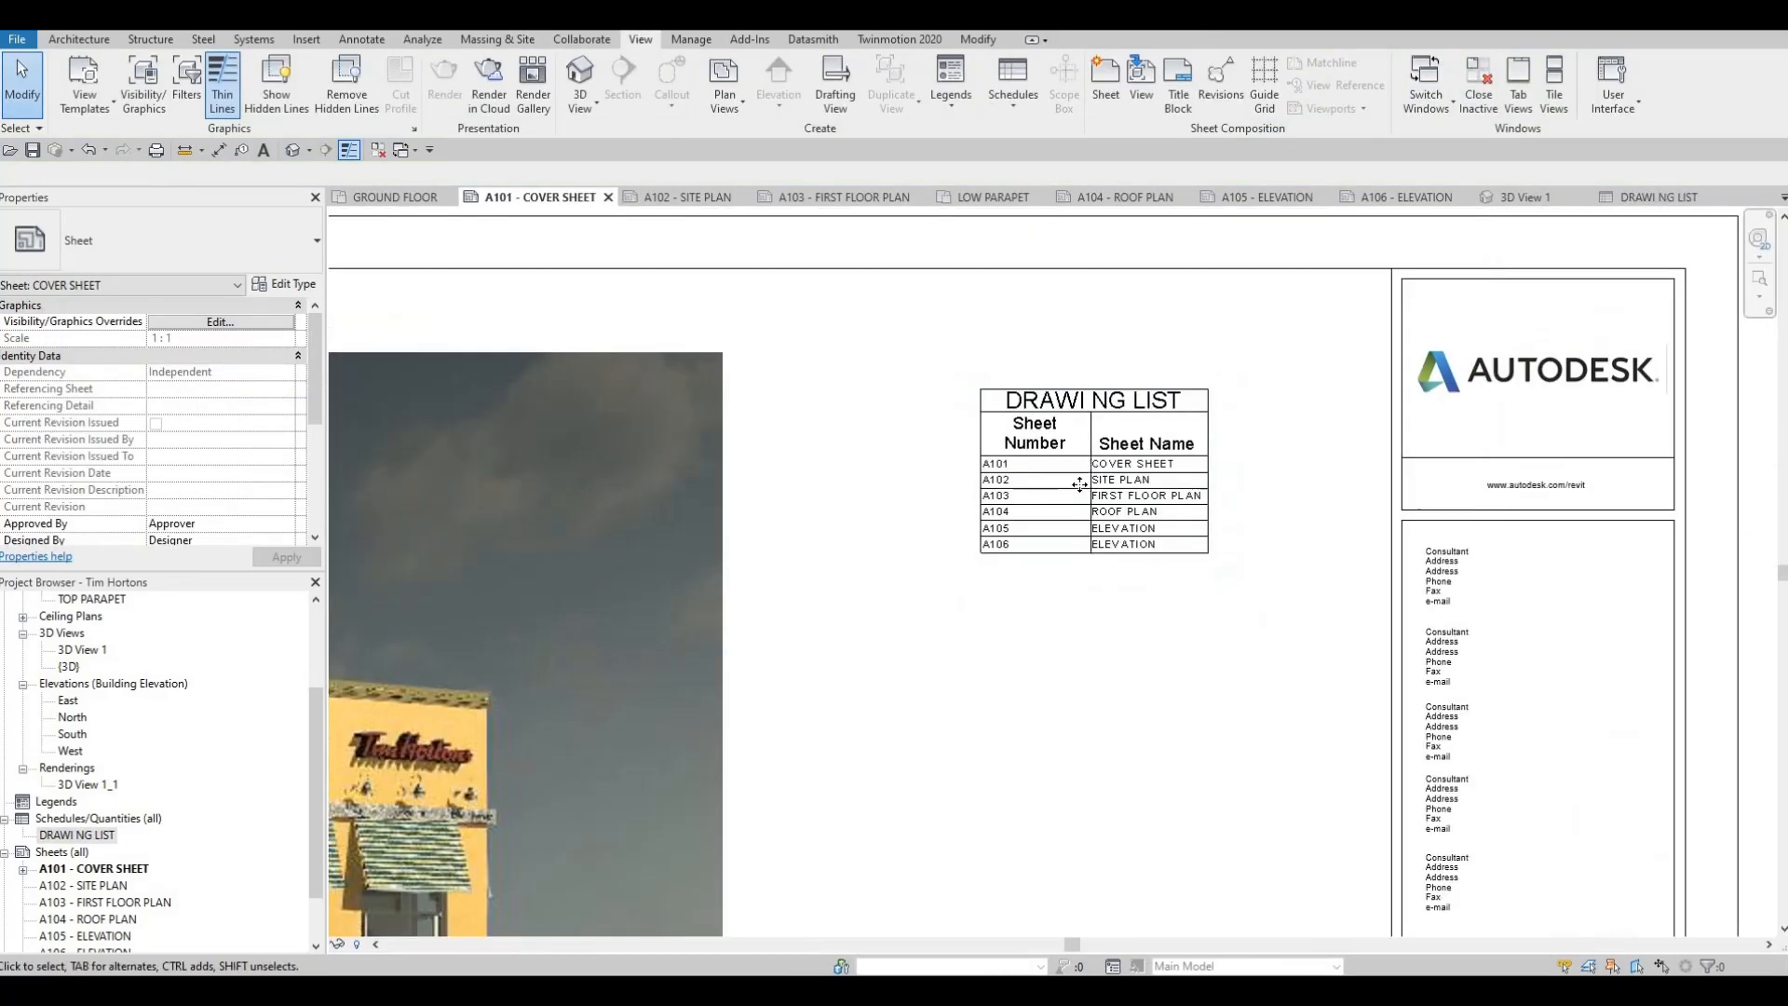
key("Escape")
scroll(1121, 419, "down", 4)
left_click(1127, 449)
scroll(1085, 466, "up", 3)
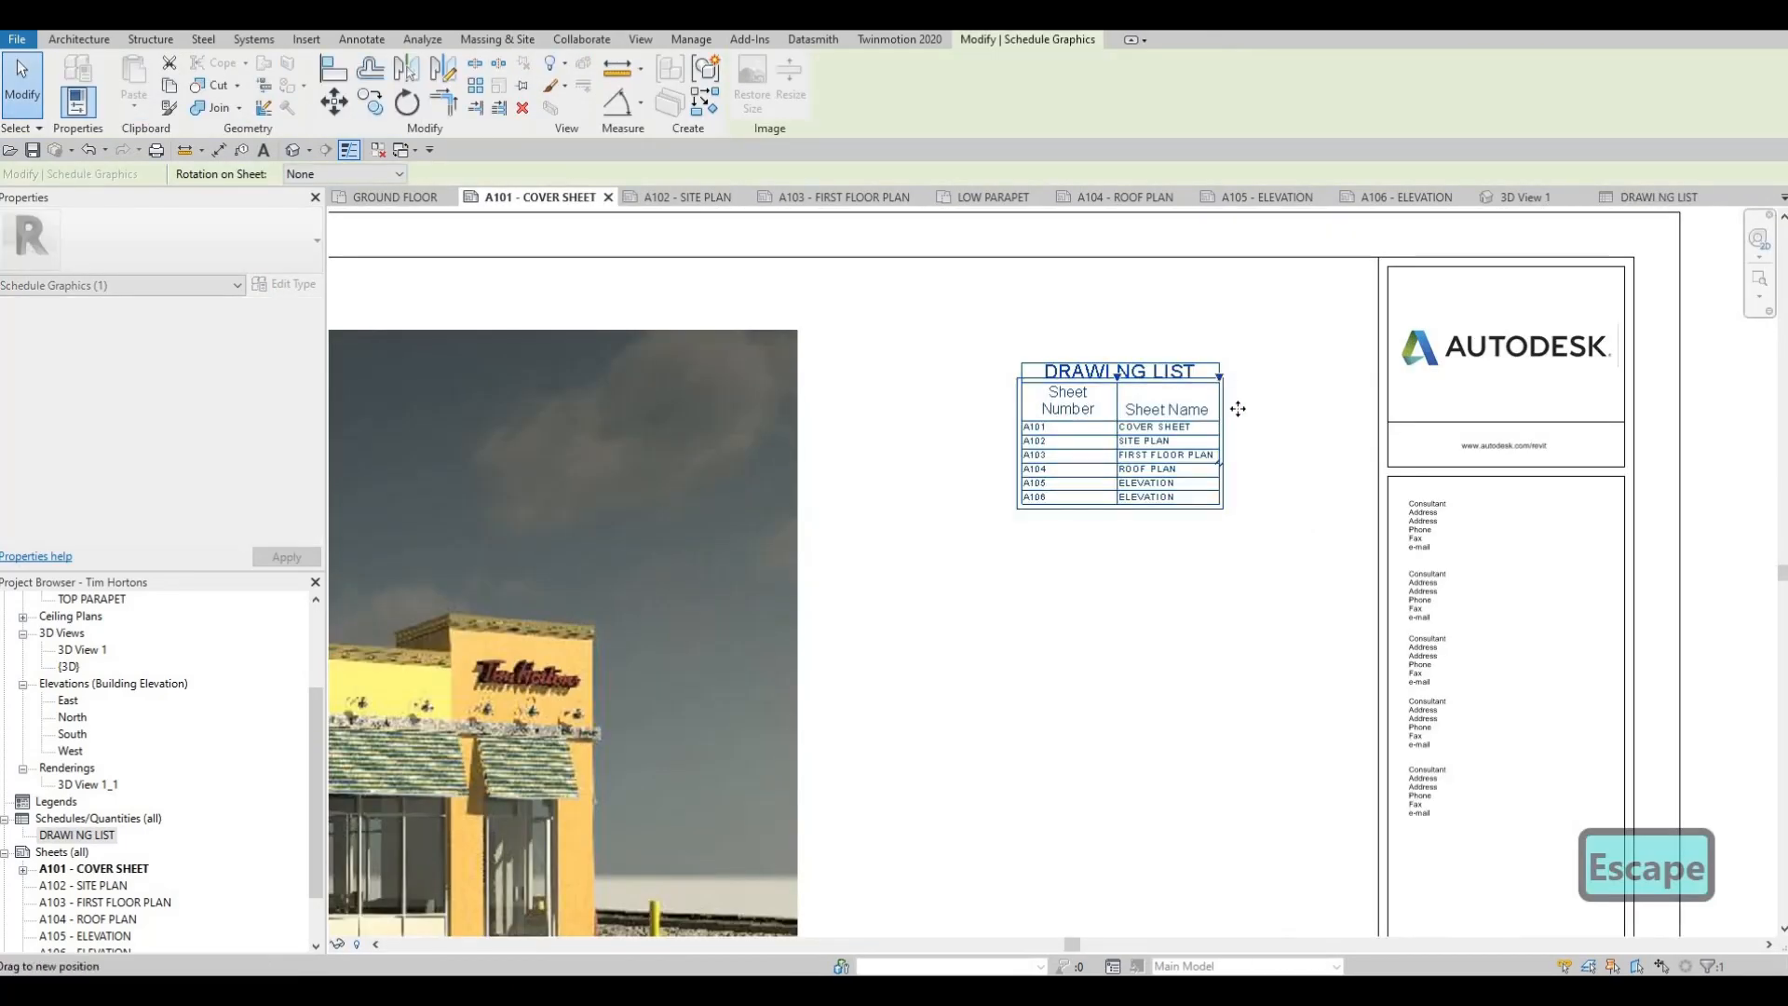
left_click_drag(1238, 409, 1276, 409)
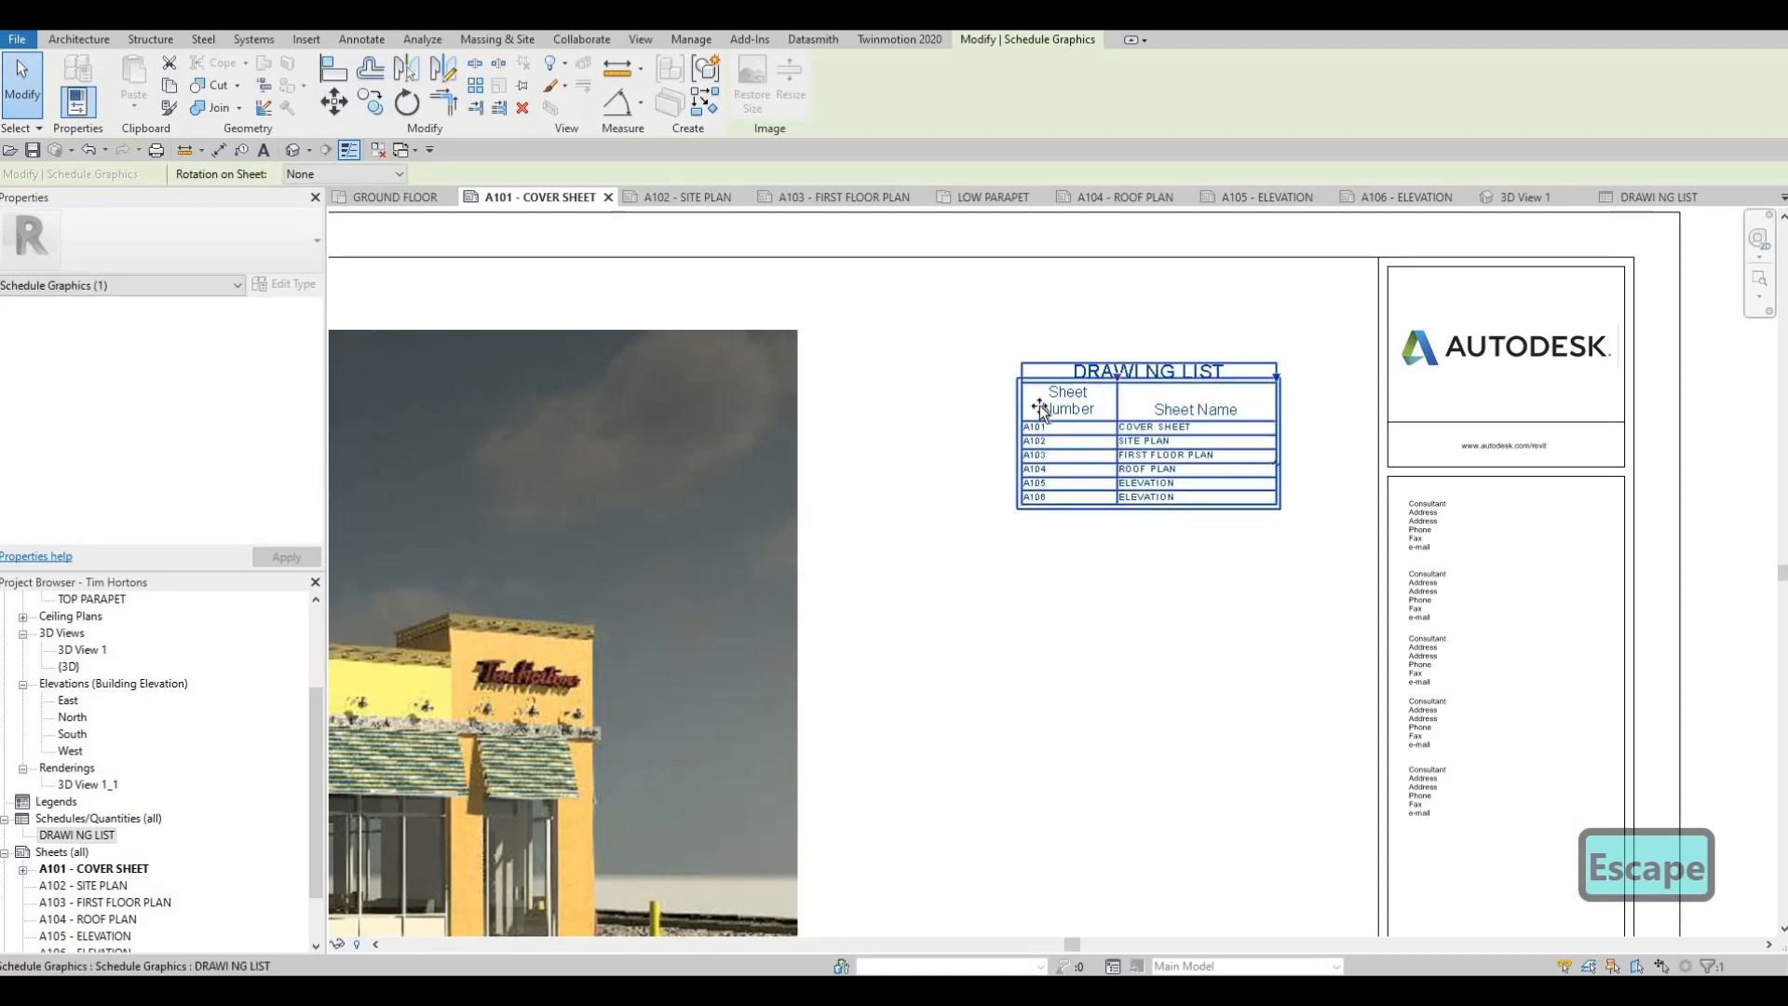
left_click_drag(1040, 407, 993, 424)
key("Escape")
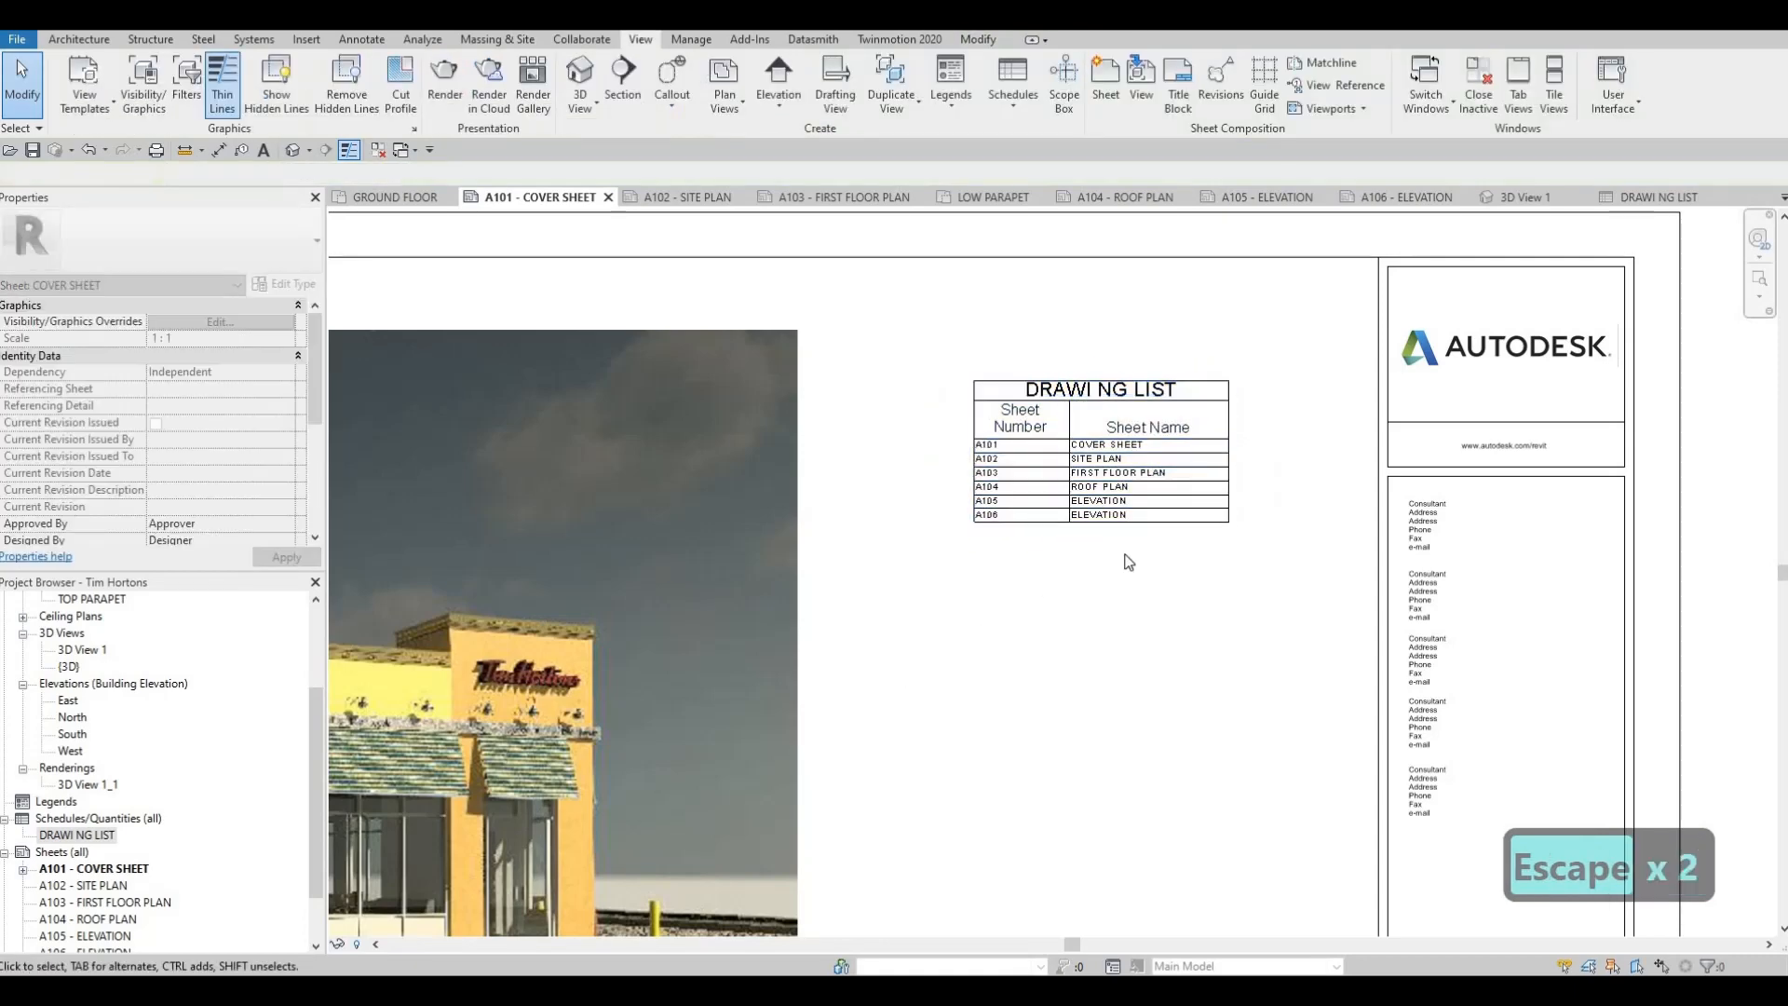
Widen the Sheet Name column of the drawing list on the cover sheet a little further
scroll(1128, 561, "down", 5)
key("Escape")
scroll(1289, 360, "up", 2)
left_click(1375, 315)
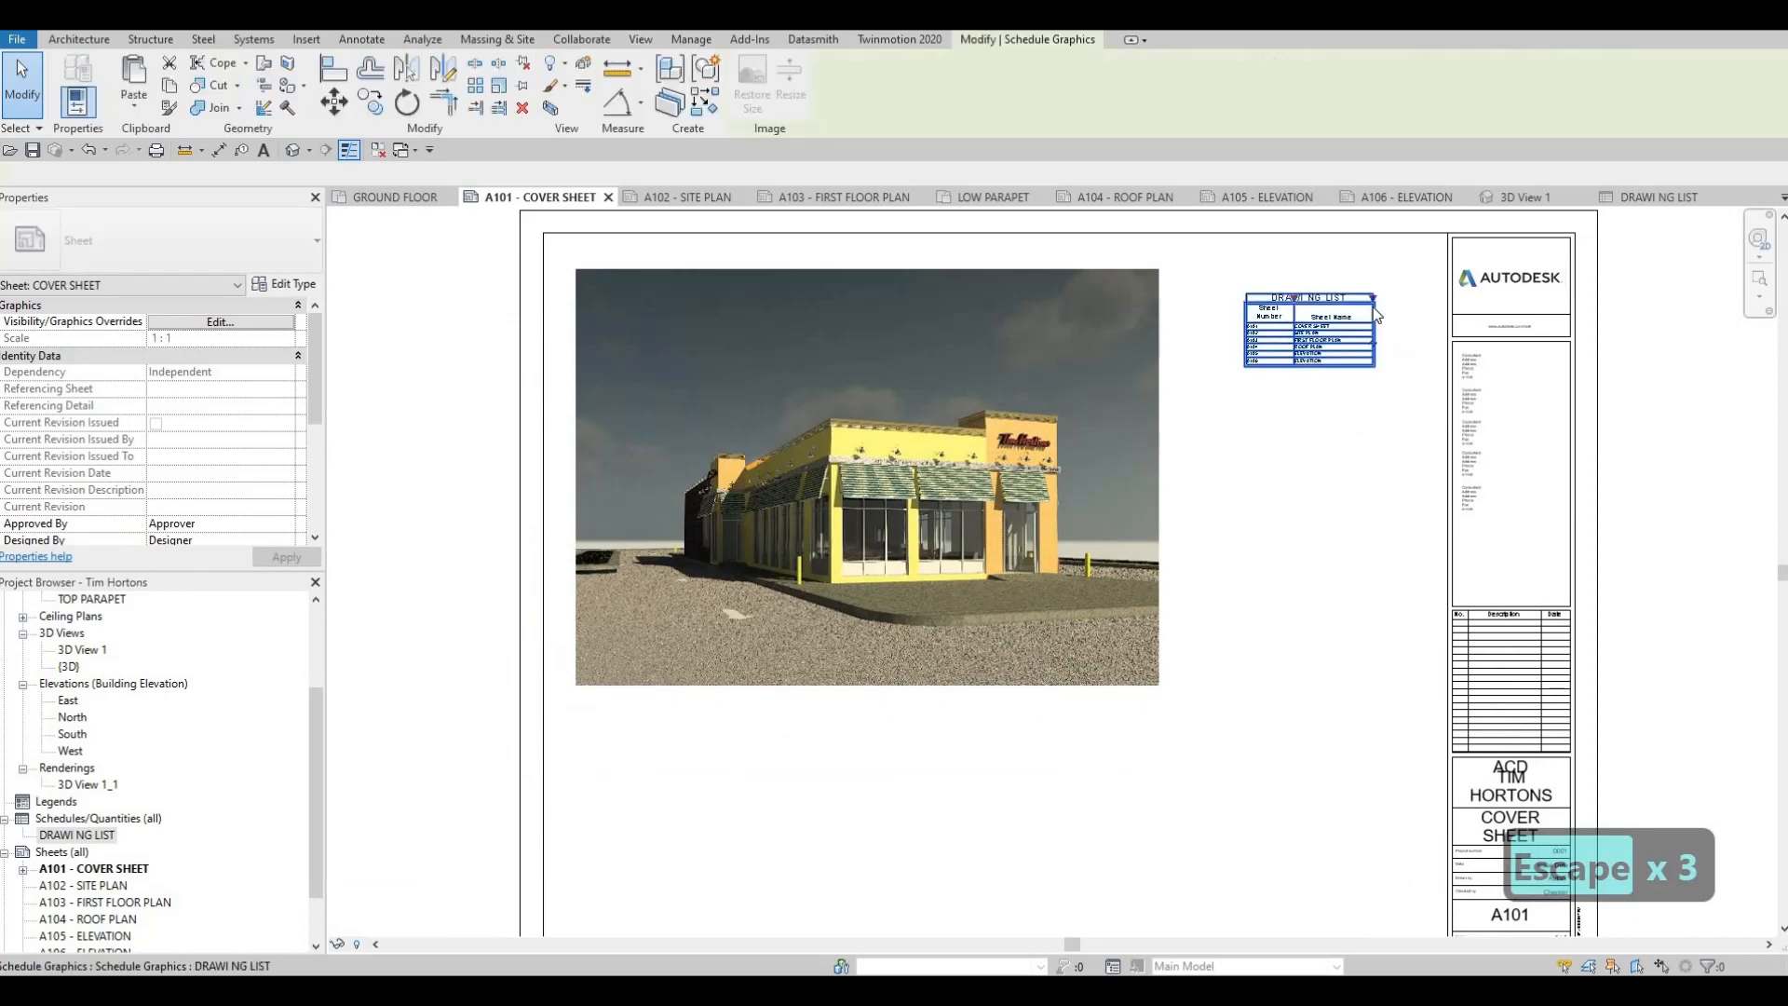
left_click_drag(1372, 299, 1382, 300)
key("Escape")
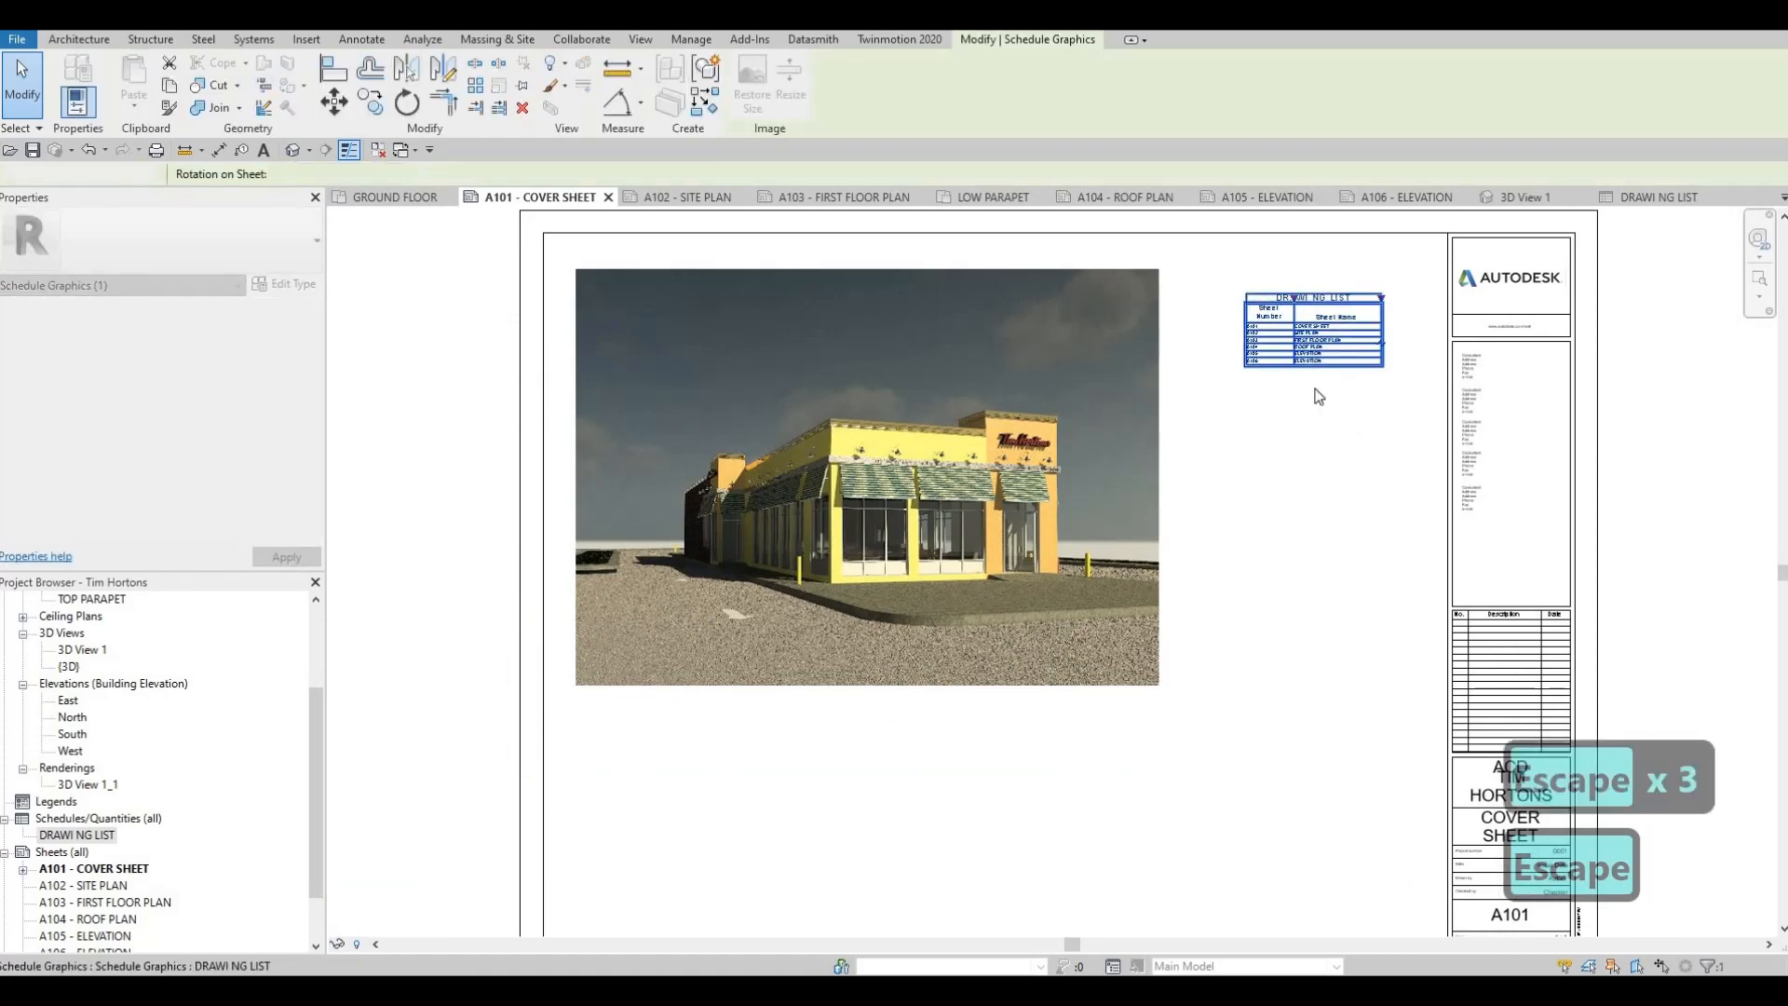
Widen the drawing list's Sheet Name and Sheet Number columns on the cover sheet so each header fits on one line
scroll(1062, 391, "up", 6)
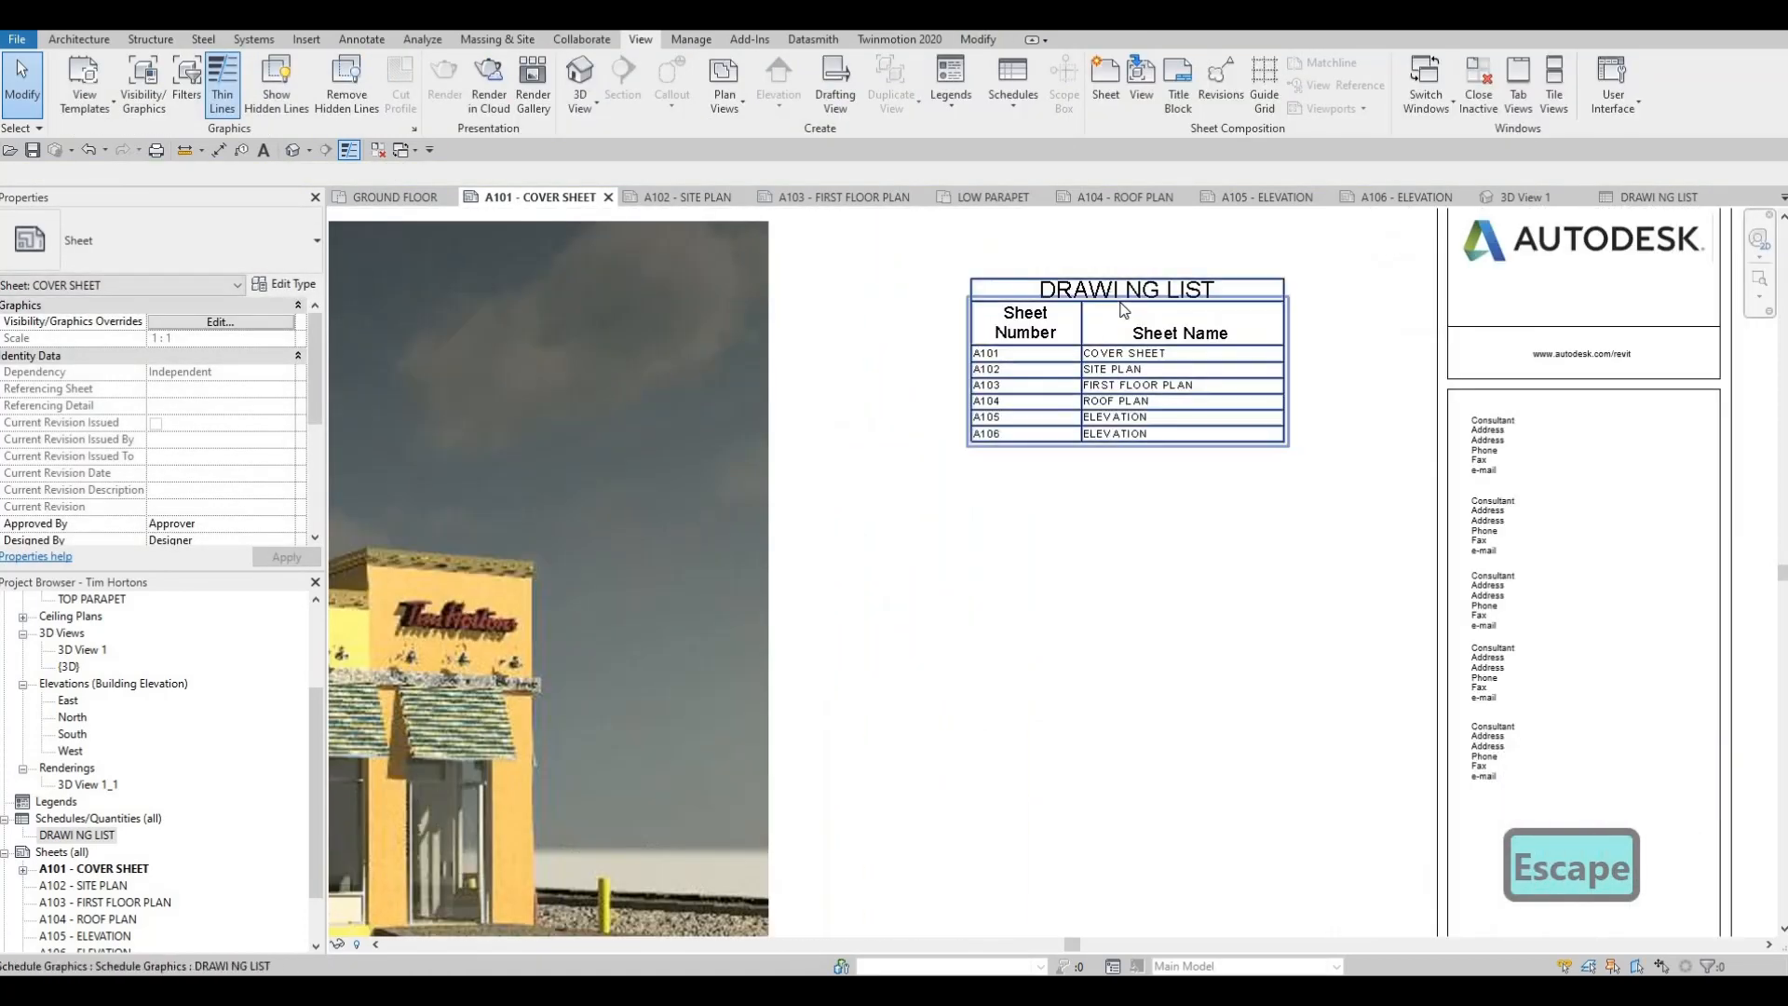
left_click(1288, 310)
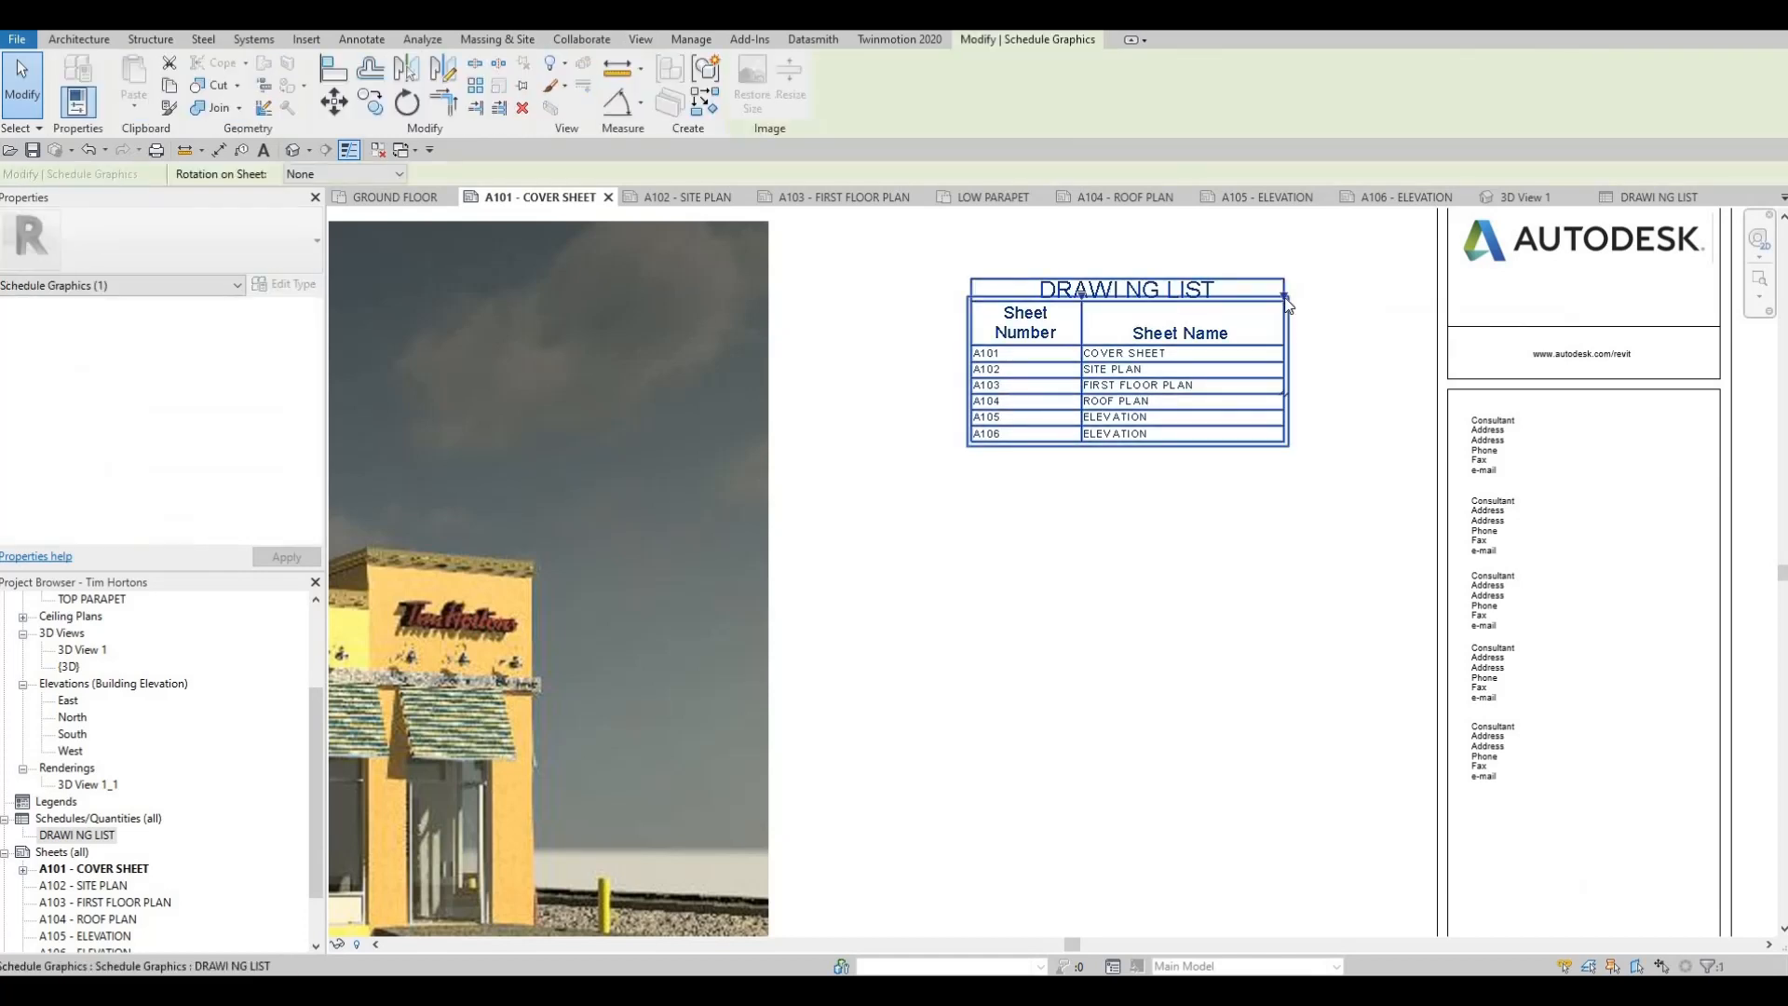
left_click_drag(1283, 297, 1392, 300)
left_click_drag(1081, 296, 1145, 317)
key("Escape")
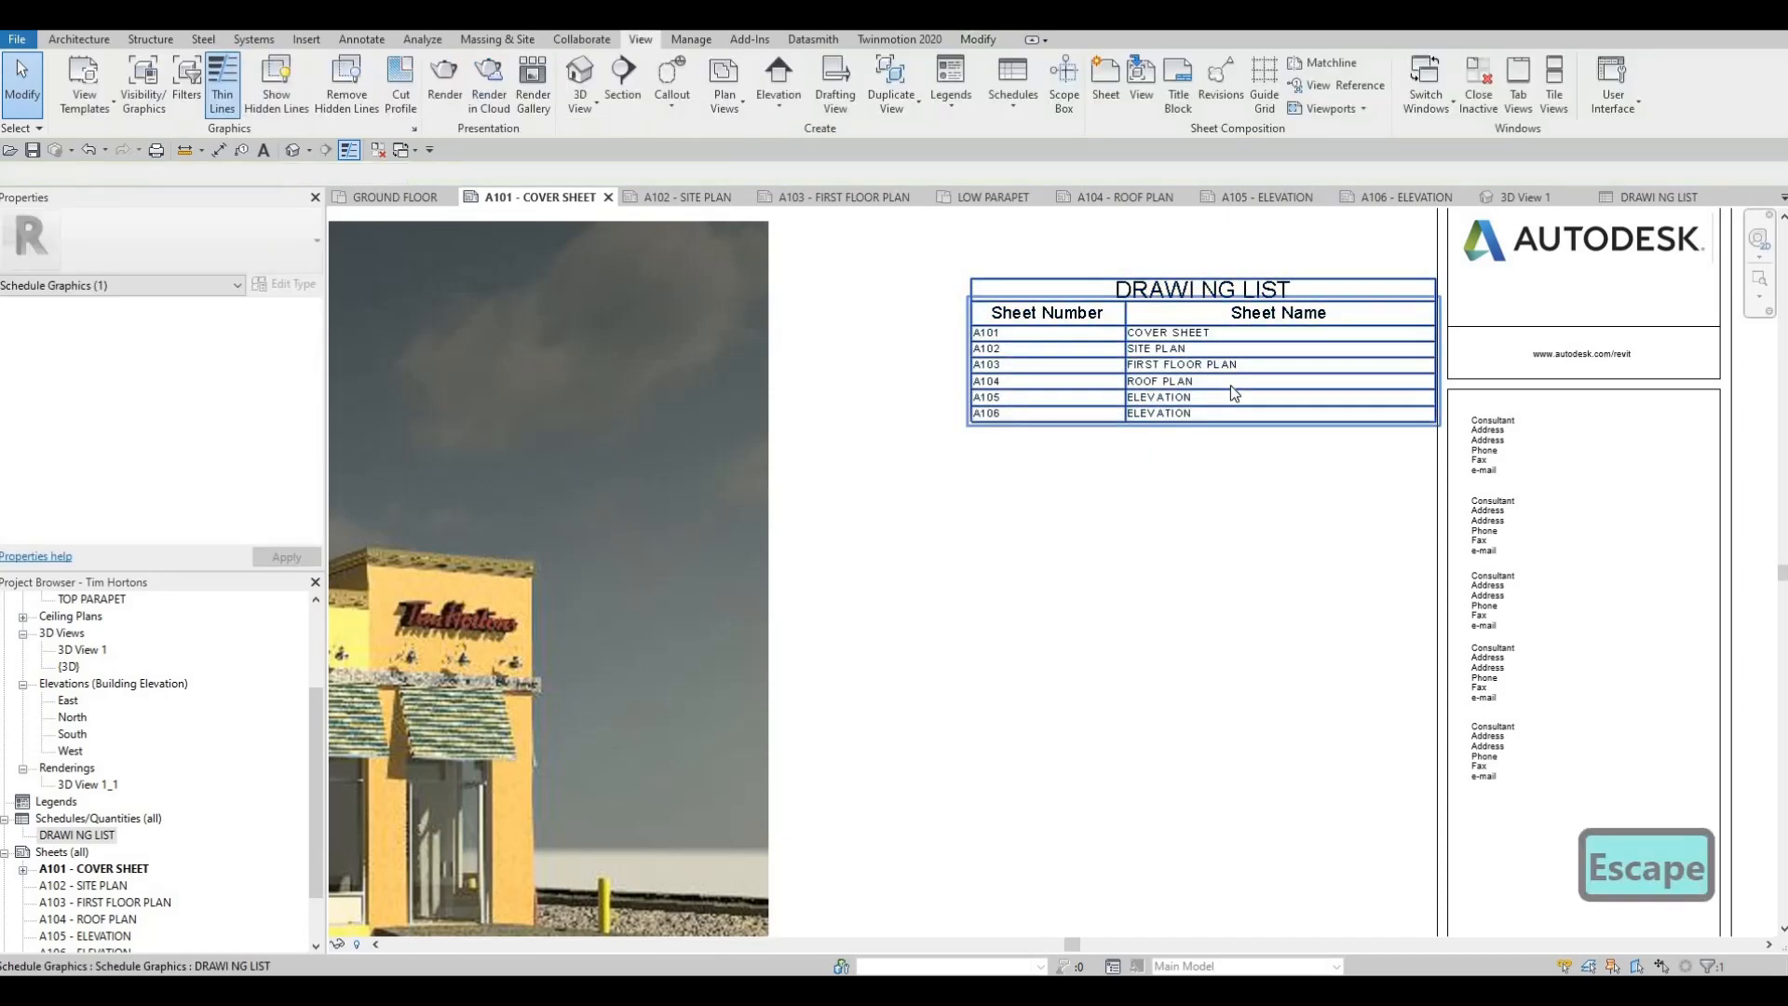
Nudge the drawing list left and slightly up so it sits between the rendering and the title block
left_click(1231, 384)
key("Left")
key("Left")
key("Left")
key("Left")
key("Left")
key("Left")
key("Left")
key("Left")
key("Left")
key("Left")
key("Left")
key("Left")
key("Left")
key("Left")
key("Left")
key("Left")
key("Left")
key("Left")
key("Left")
key("Left")
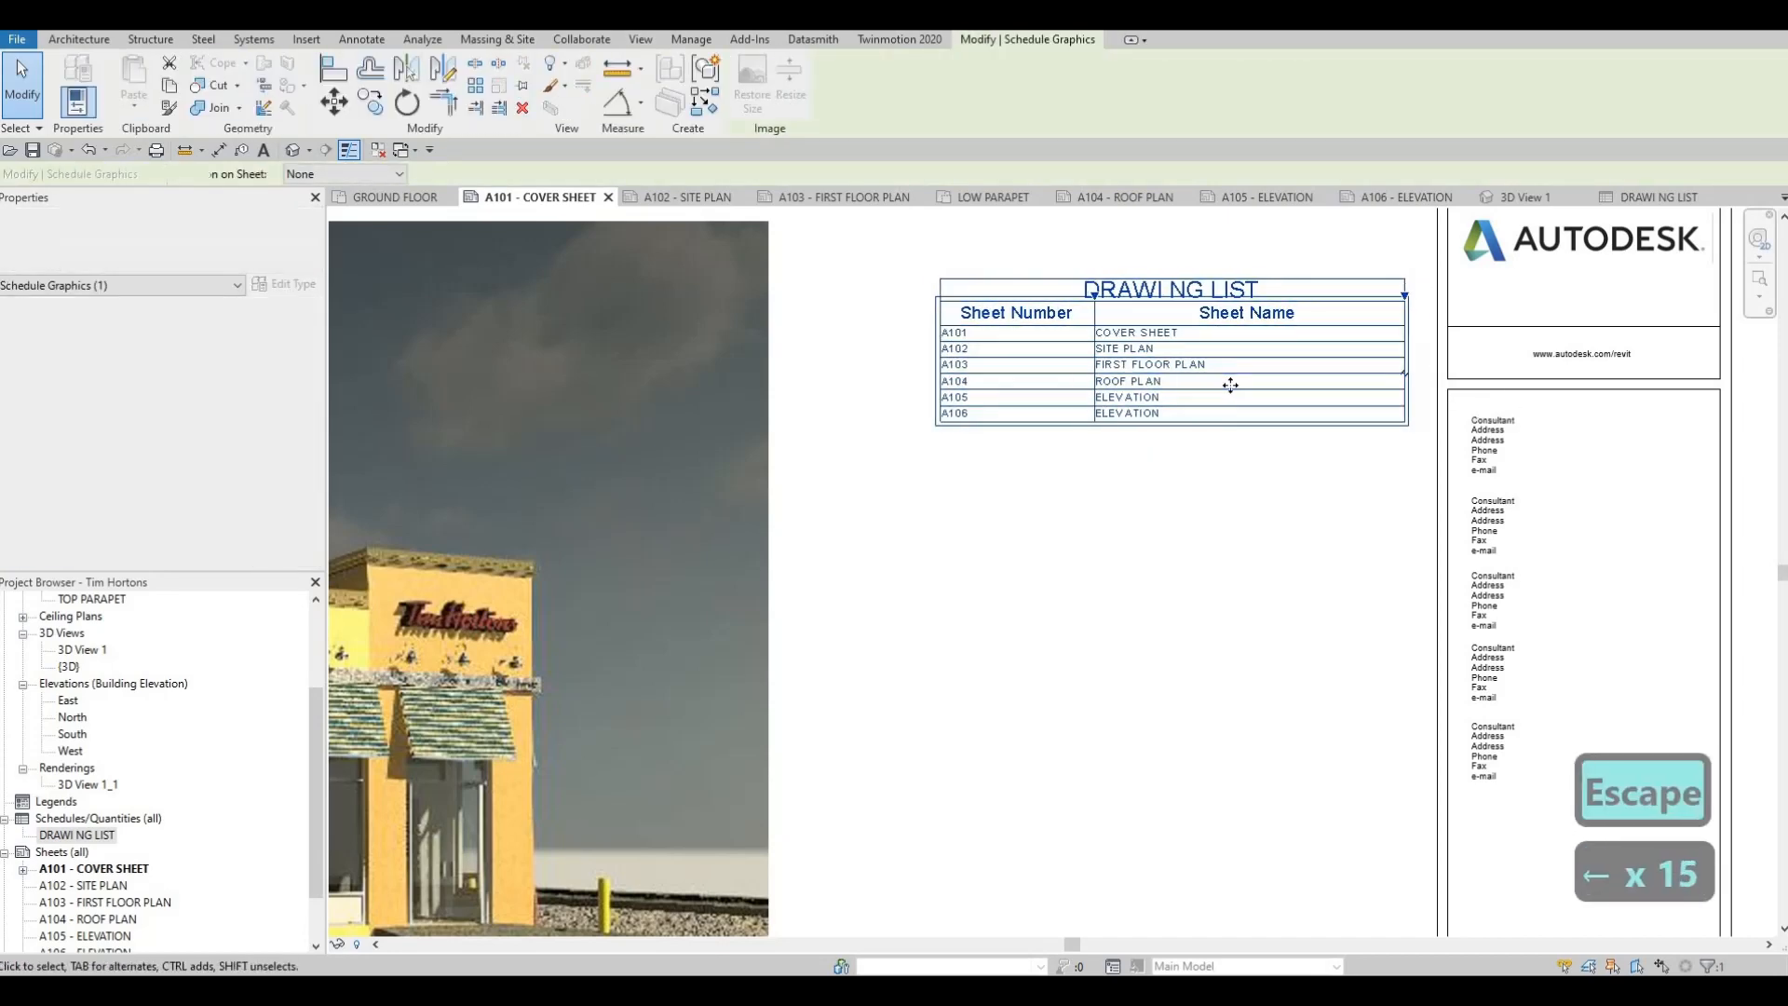
key("Up")
key("Up")
key("Up")
key("Up")
key("Up")
key("Up")
key("Up")
key("Up")
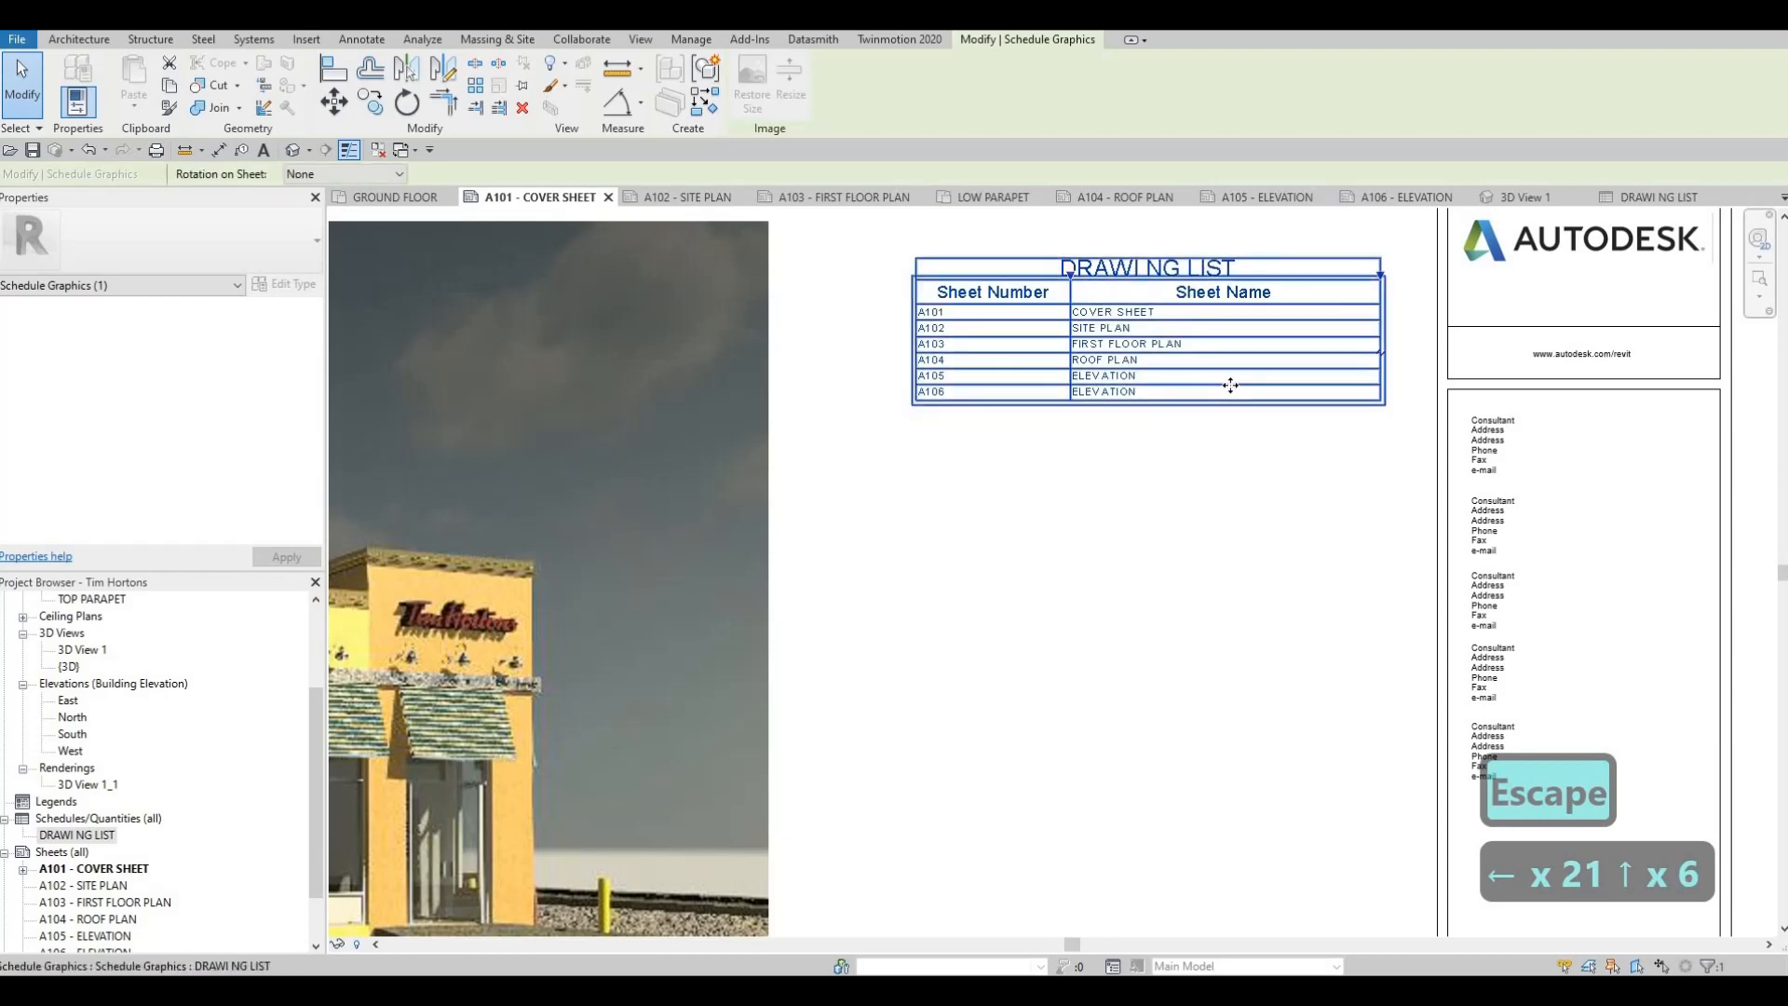
key("Left")
key("Left")
key("Escape")
key("Escape")
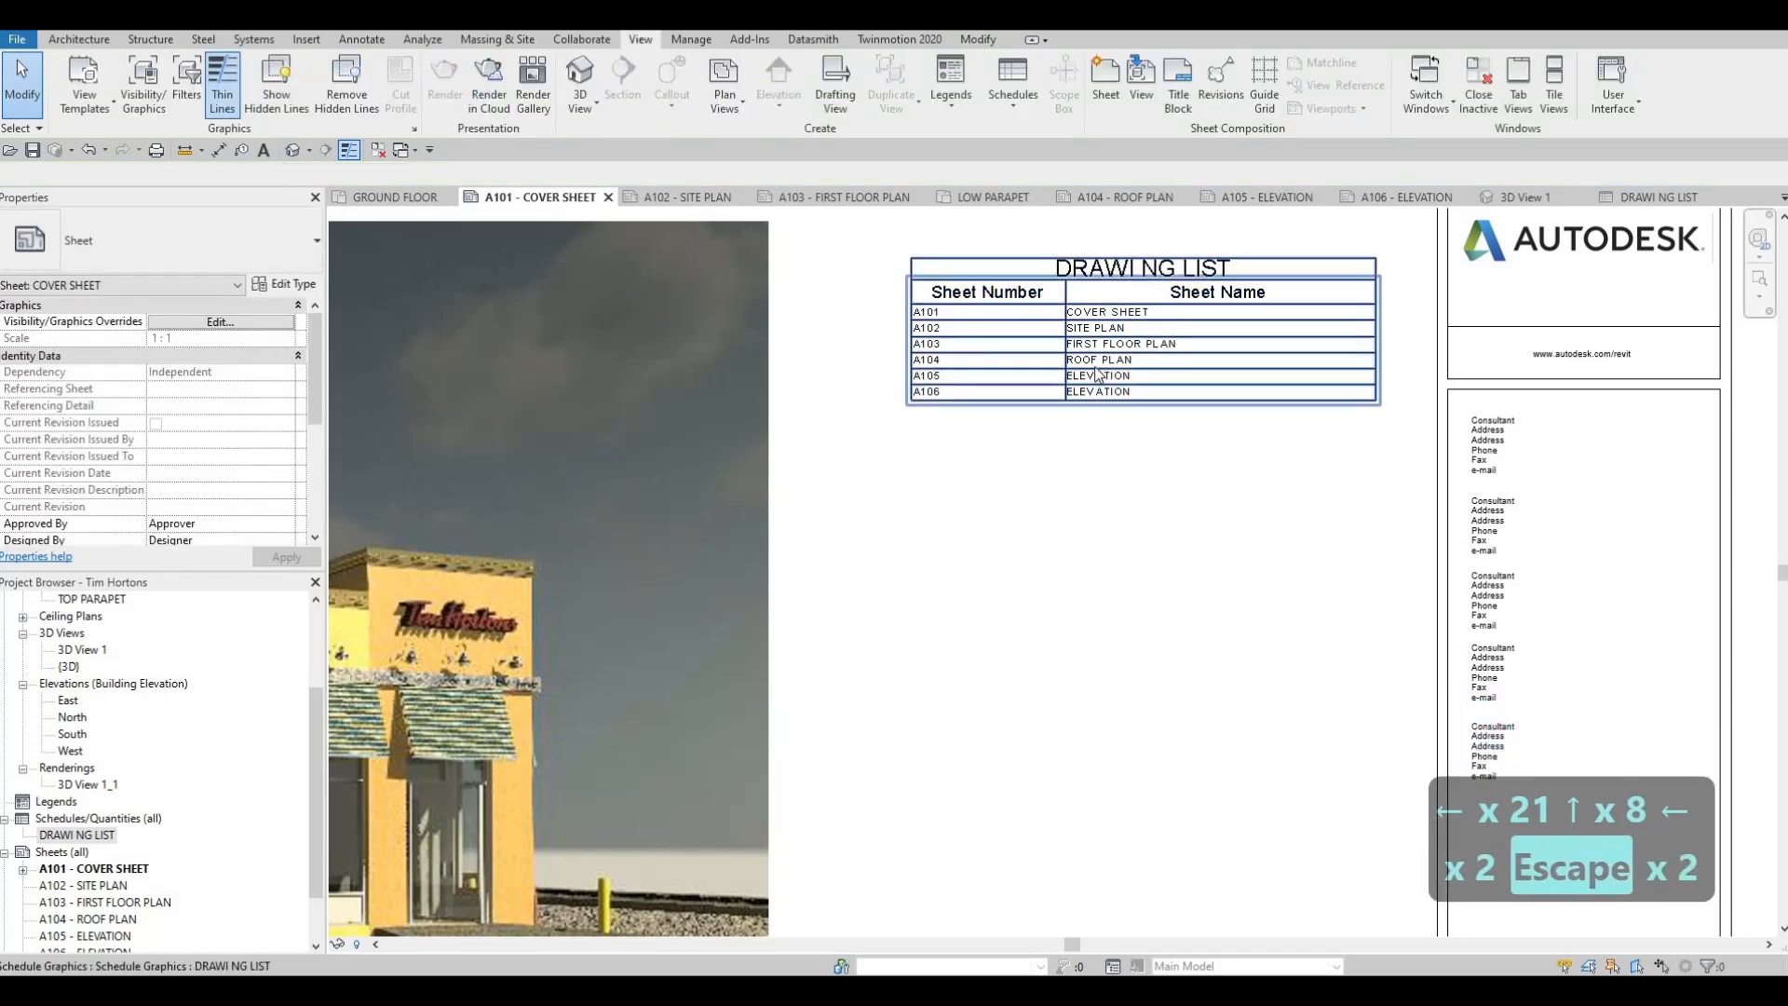
scroll(1089, 410, "down", 1)
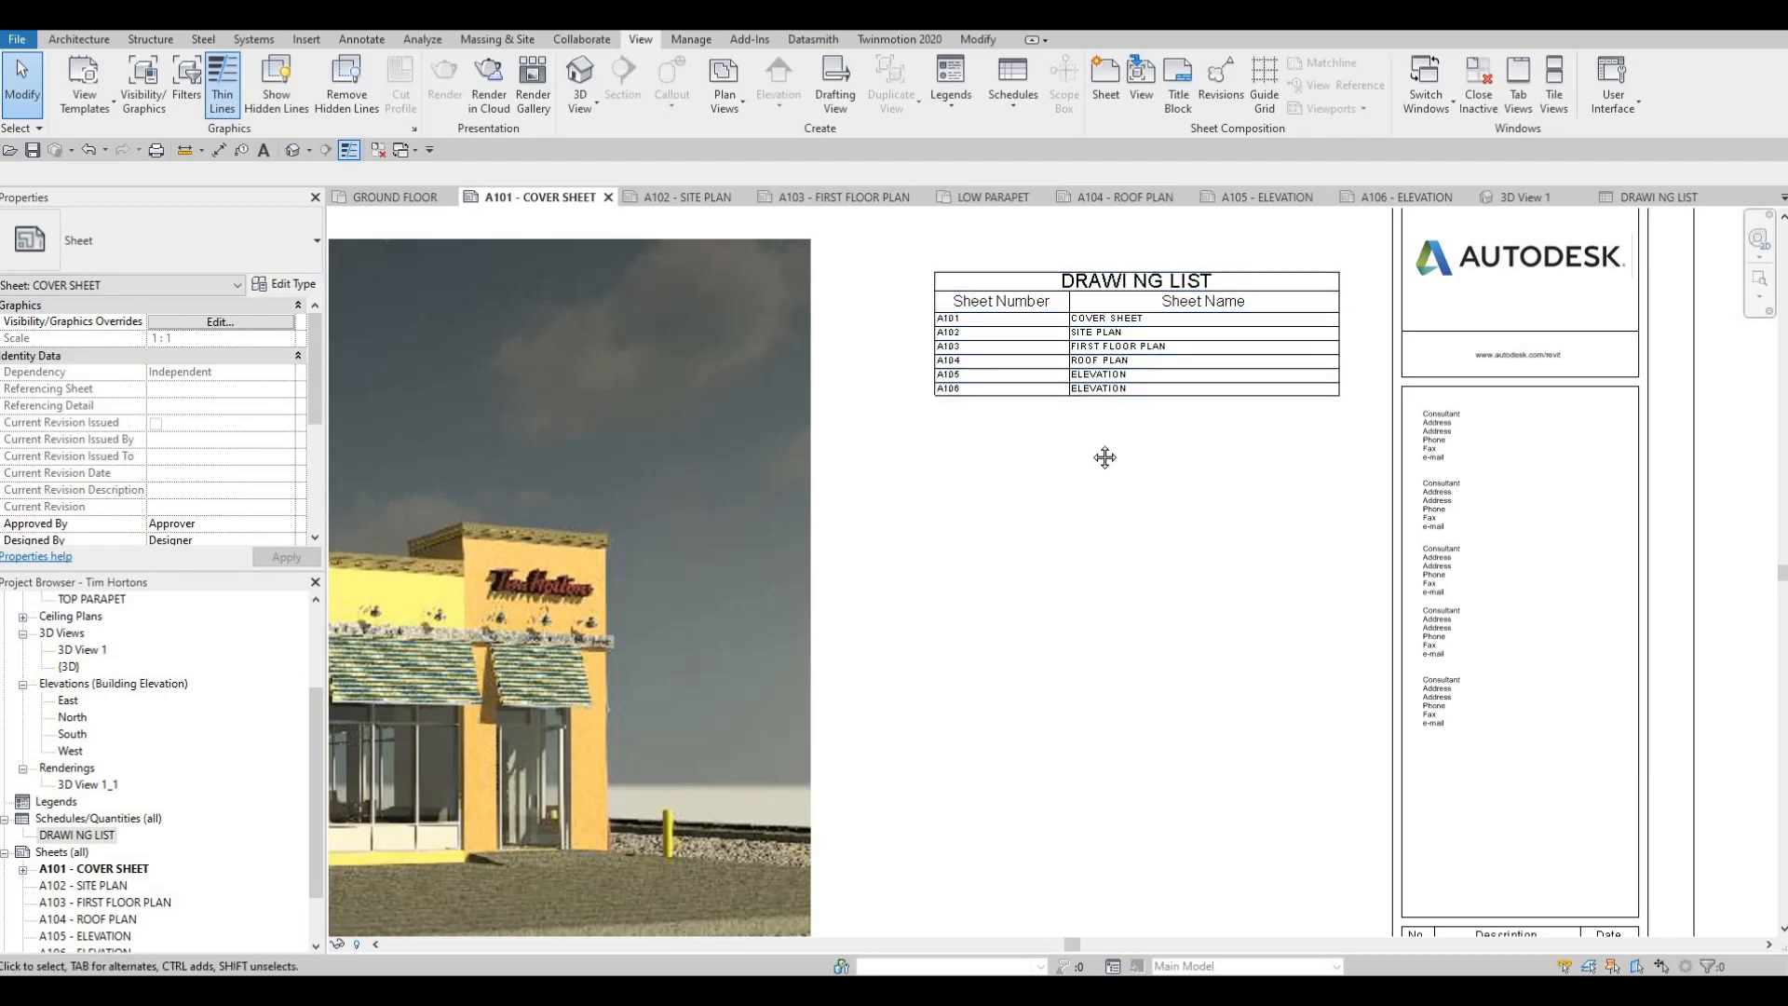
scroll(1071, 456, "down", 2)
scroll(1076, 447, "up", 4)
scroll(1071, 346, "up", 3)
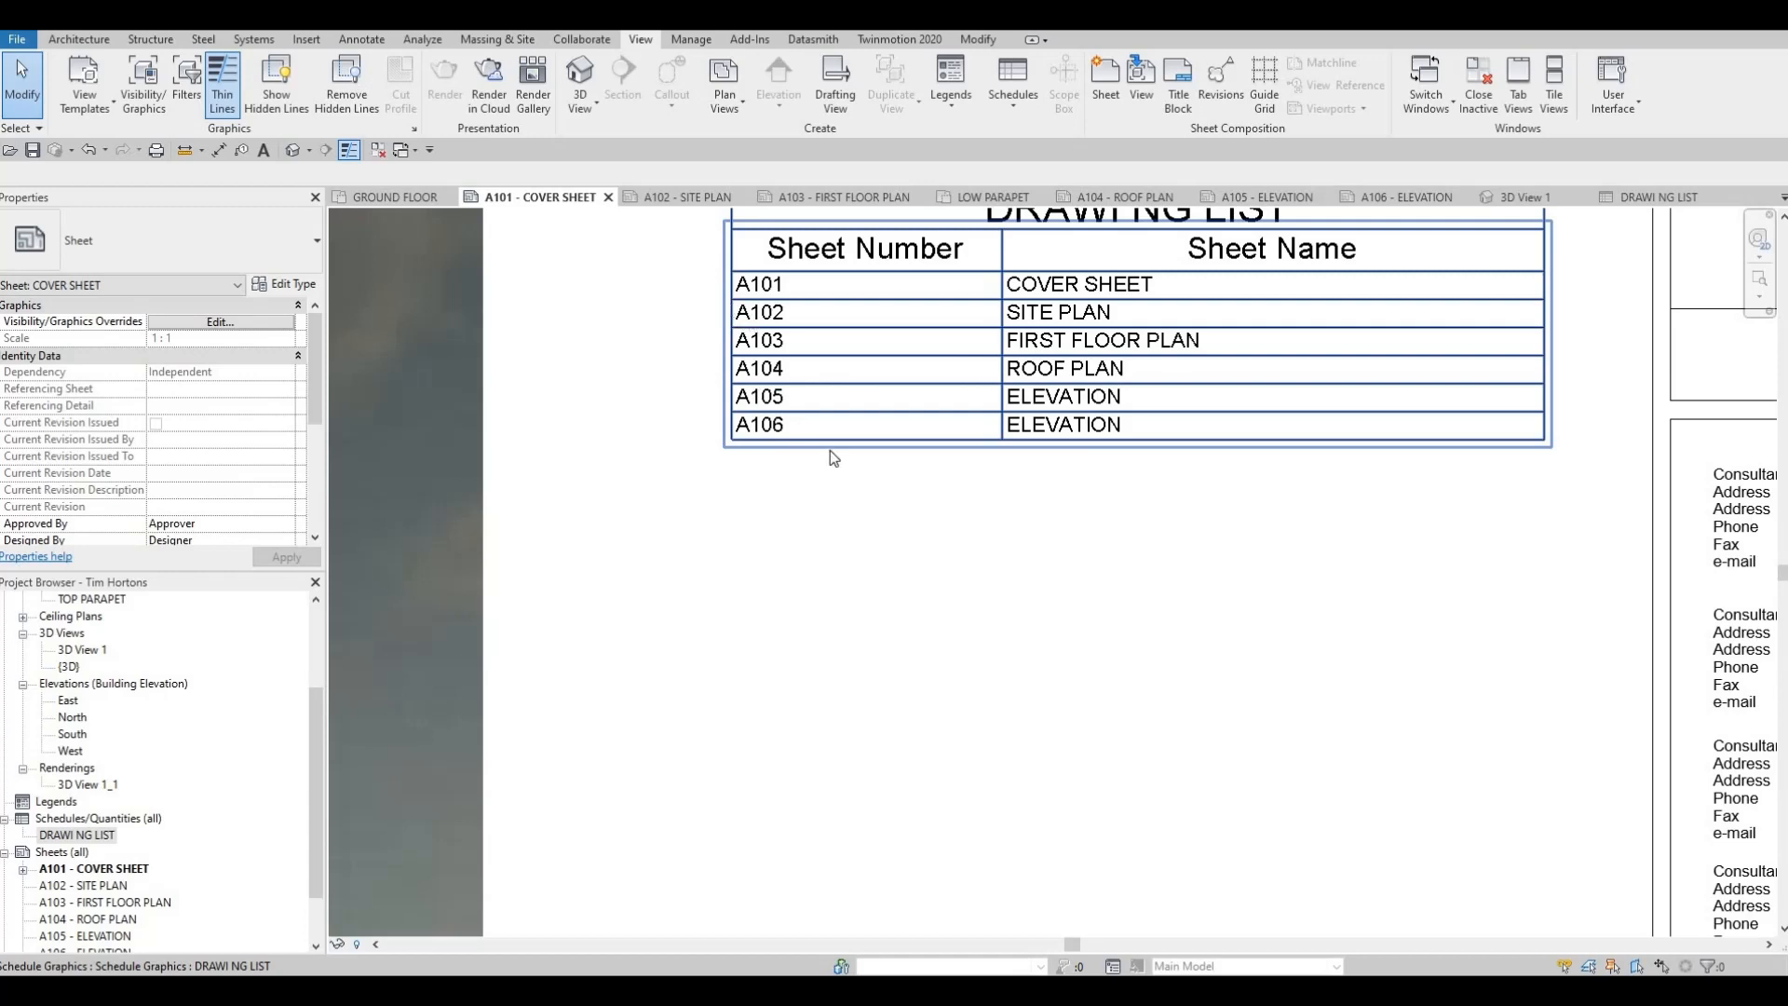
scroll(1123, 452, "down", 2)
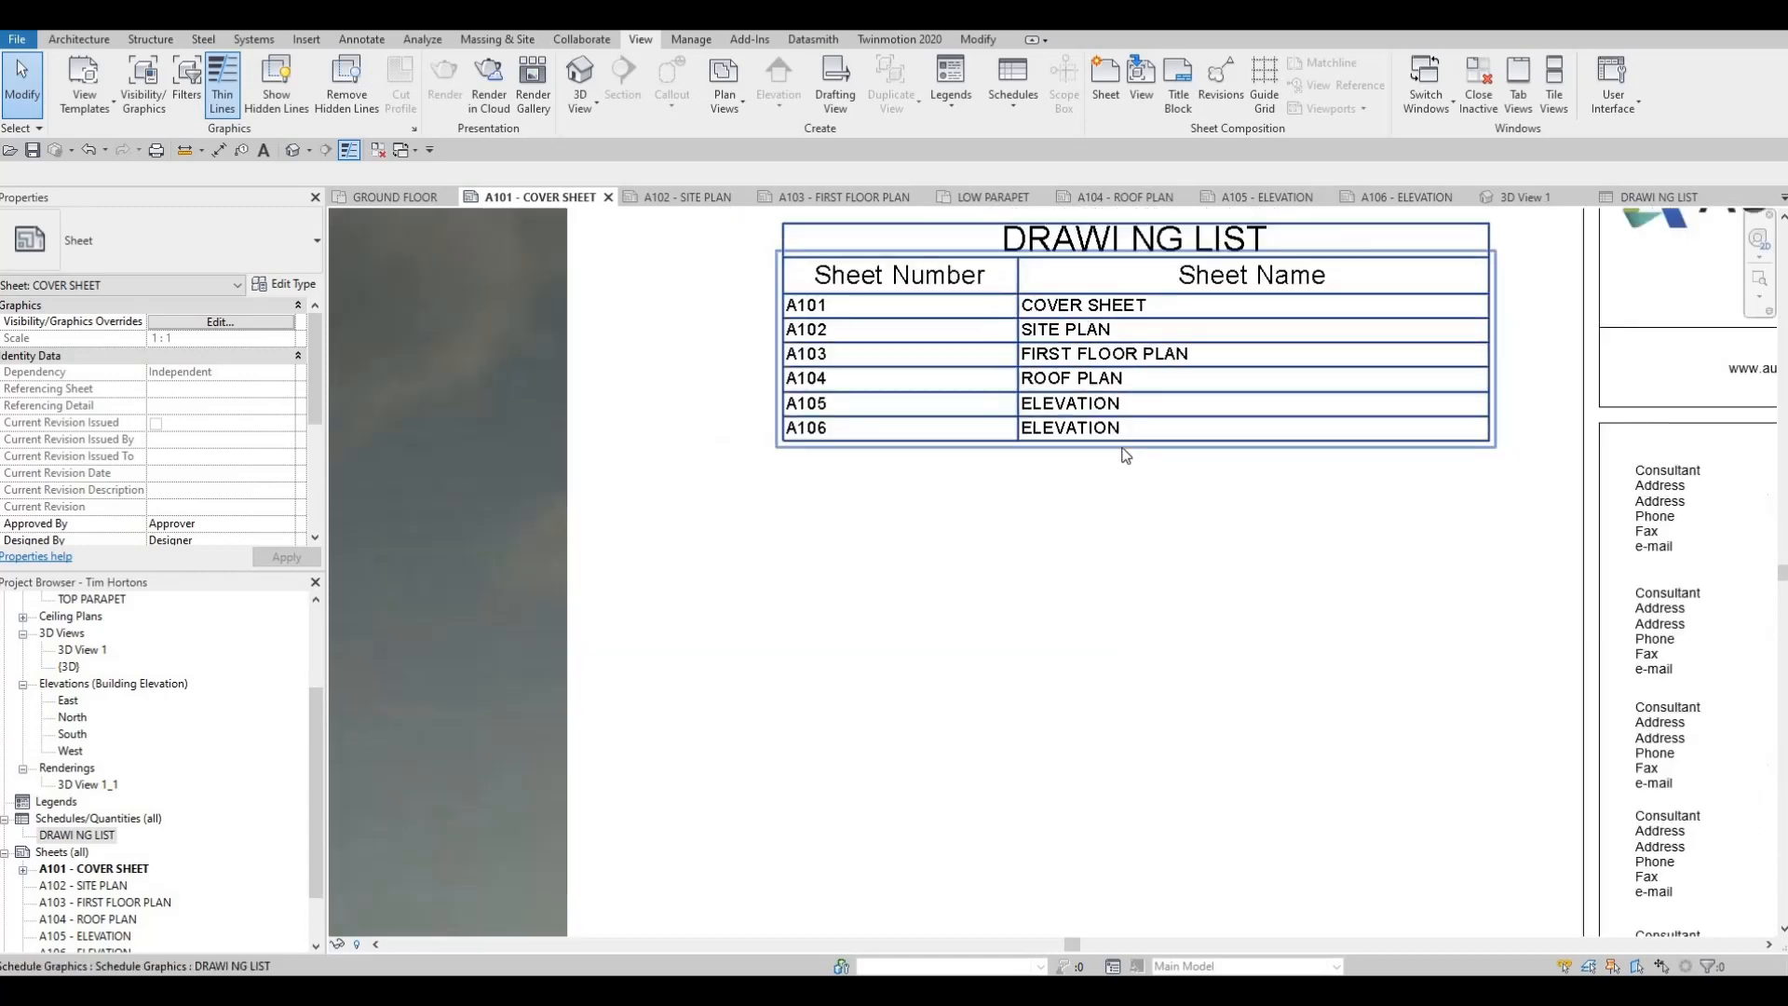
scroll(1125, 454, "down", 2)
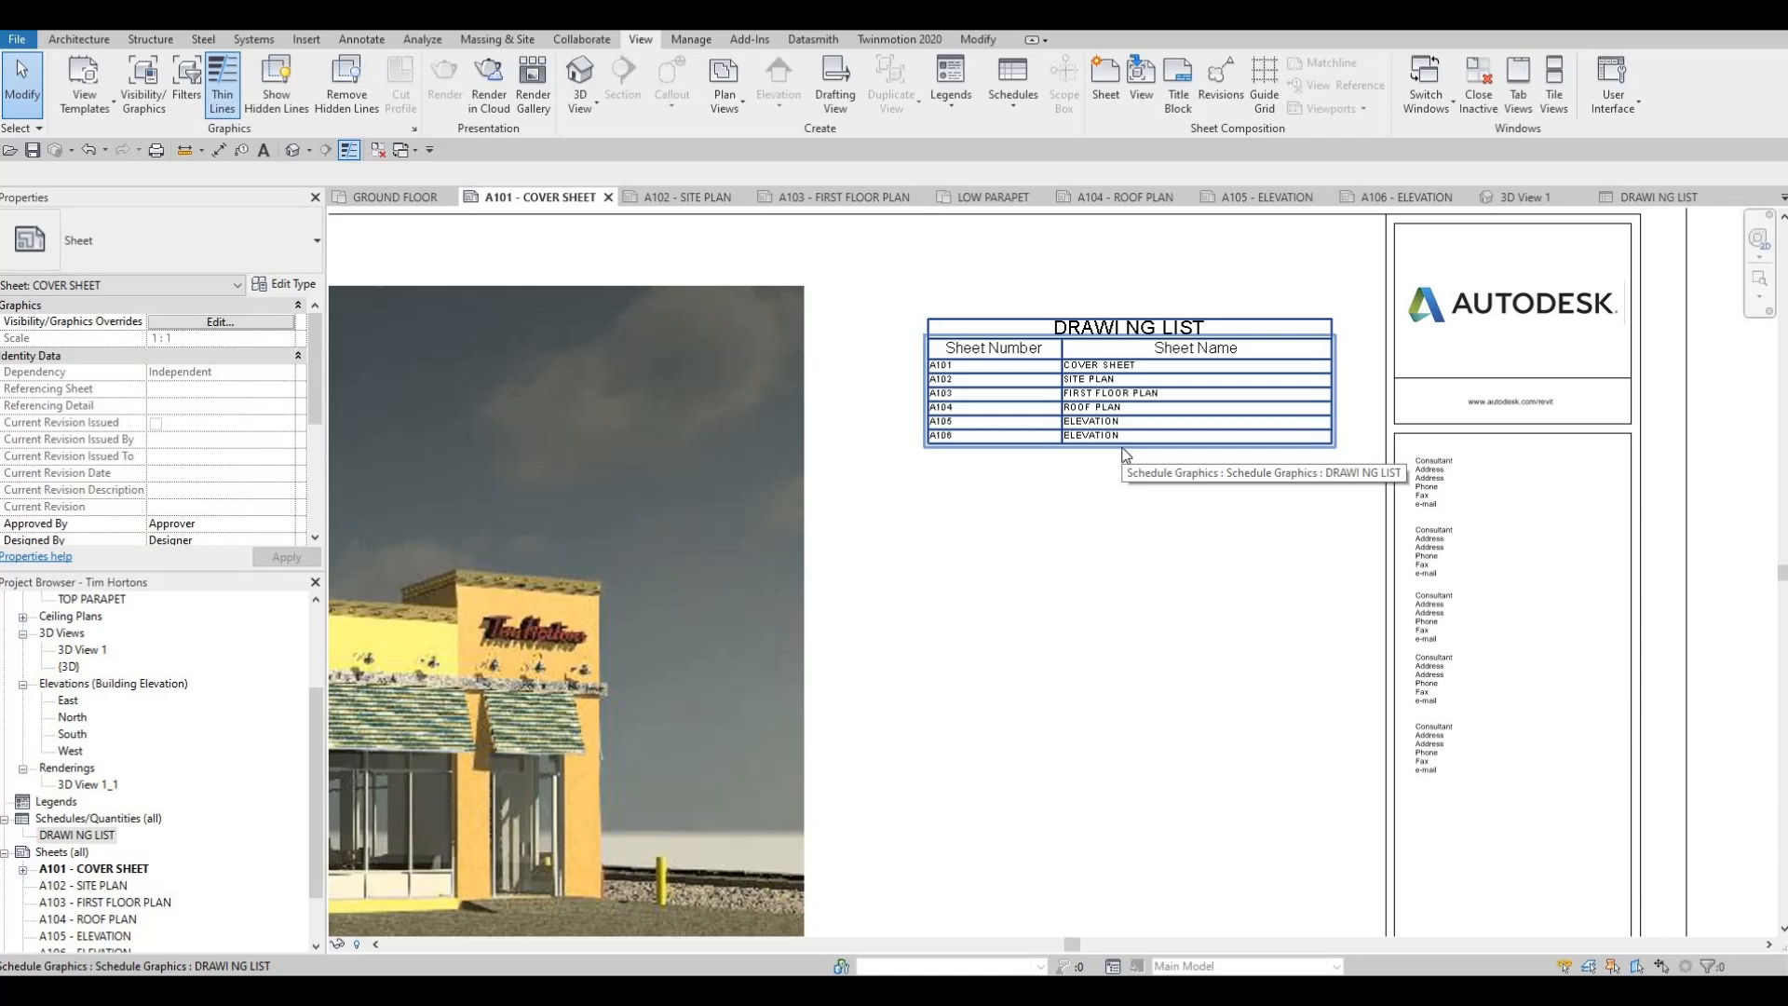
Try placing the Site floor plan at 1:100 on sheet A102 - SITE PLAN, and undo the placement
left_click(677, 198)
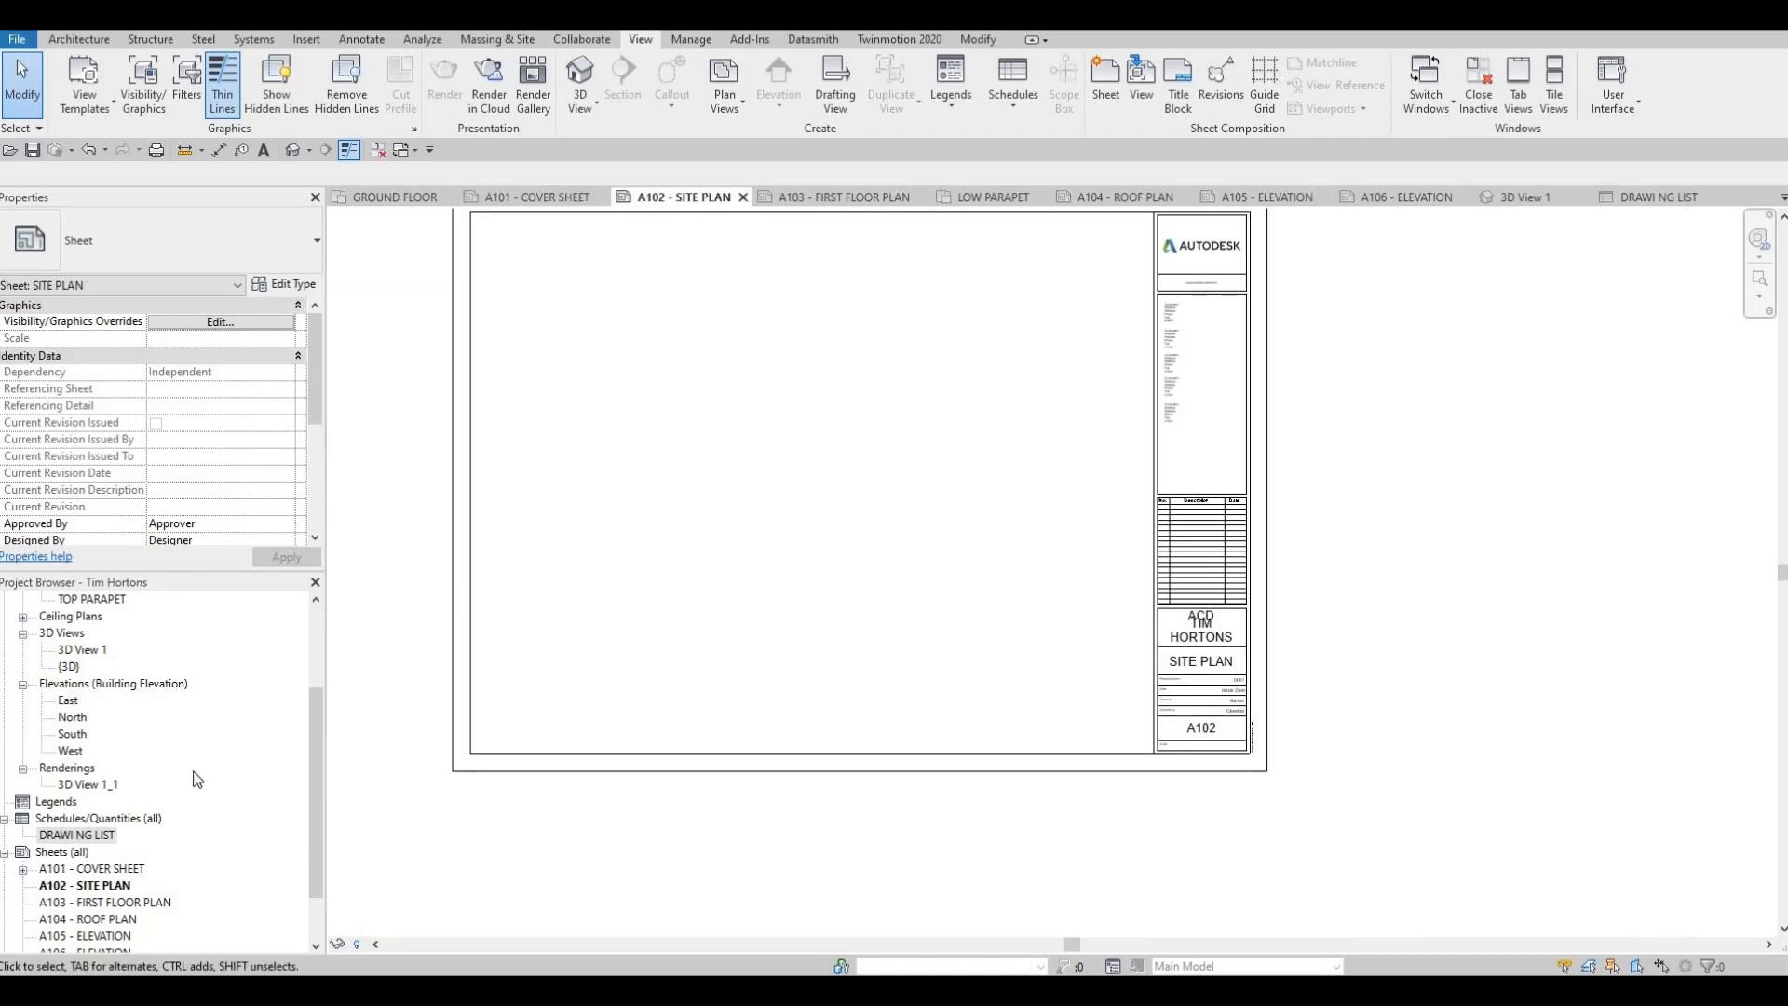
scroll(197, 778, "up", 3)
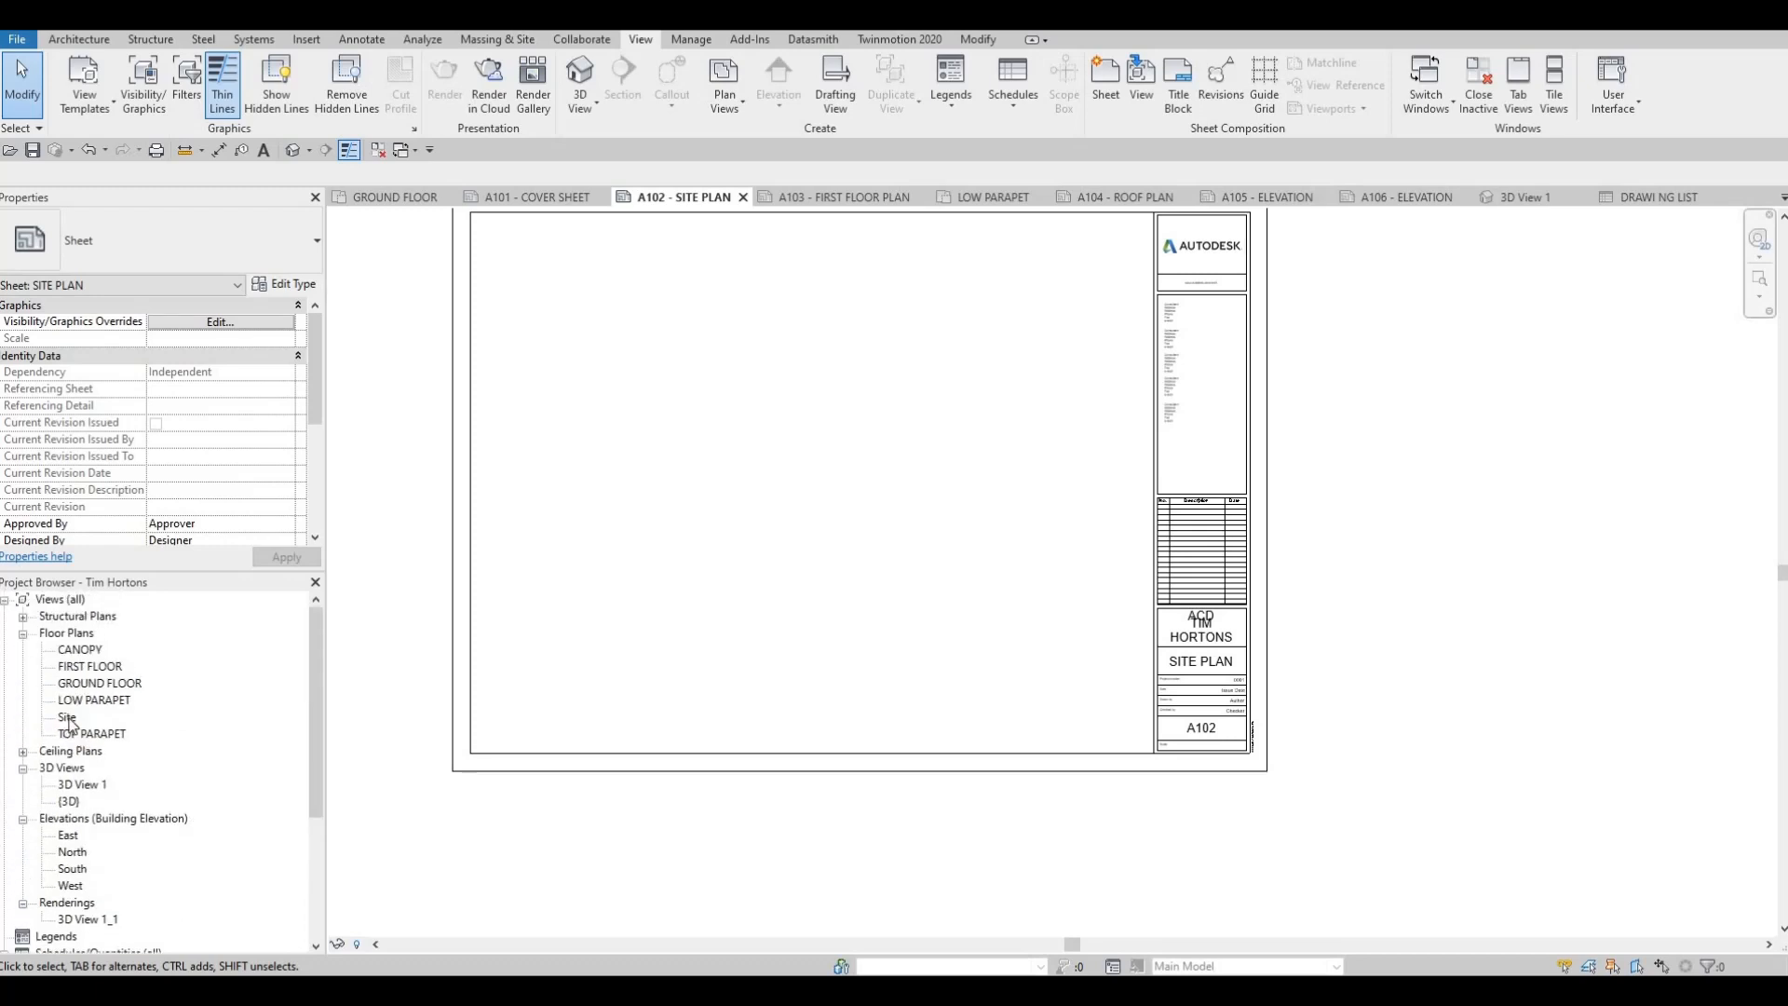
left_click_drag(72, 718, 1165, 719)
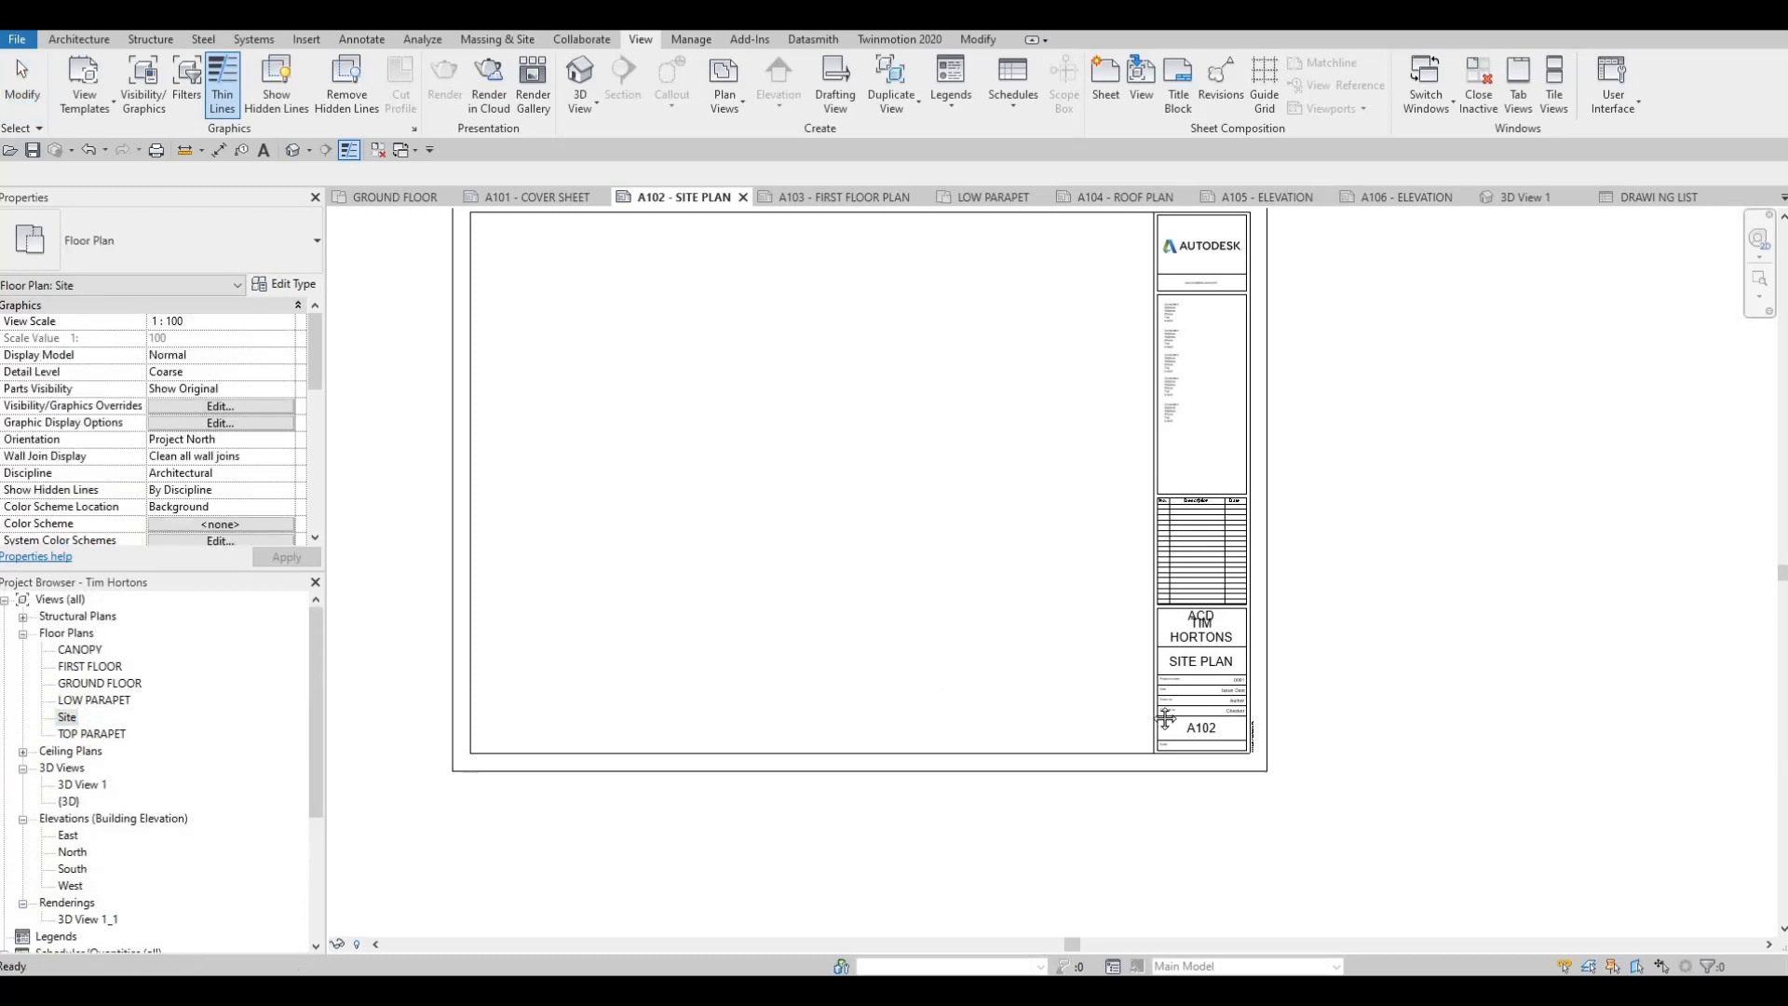
middle_click_drag(380, 701, 689, 768)
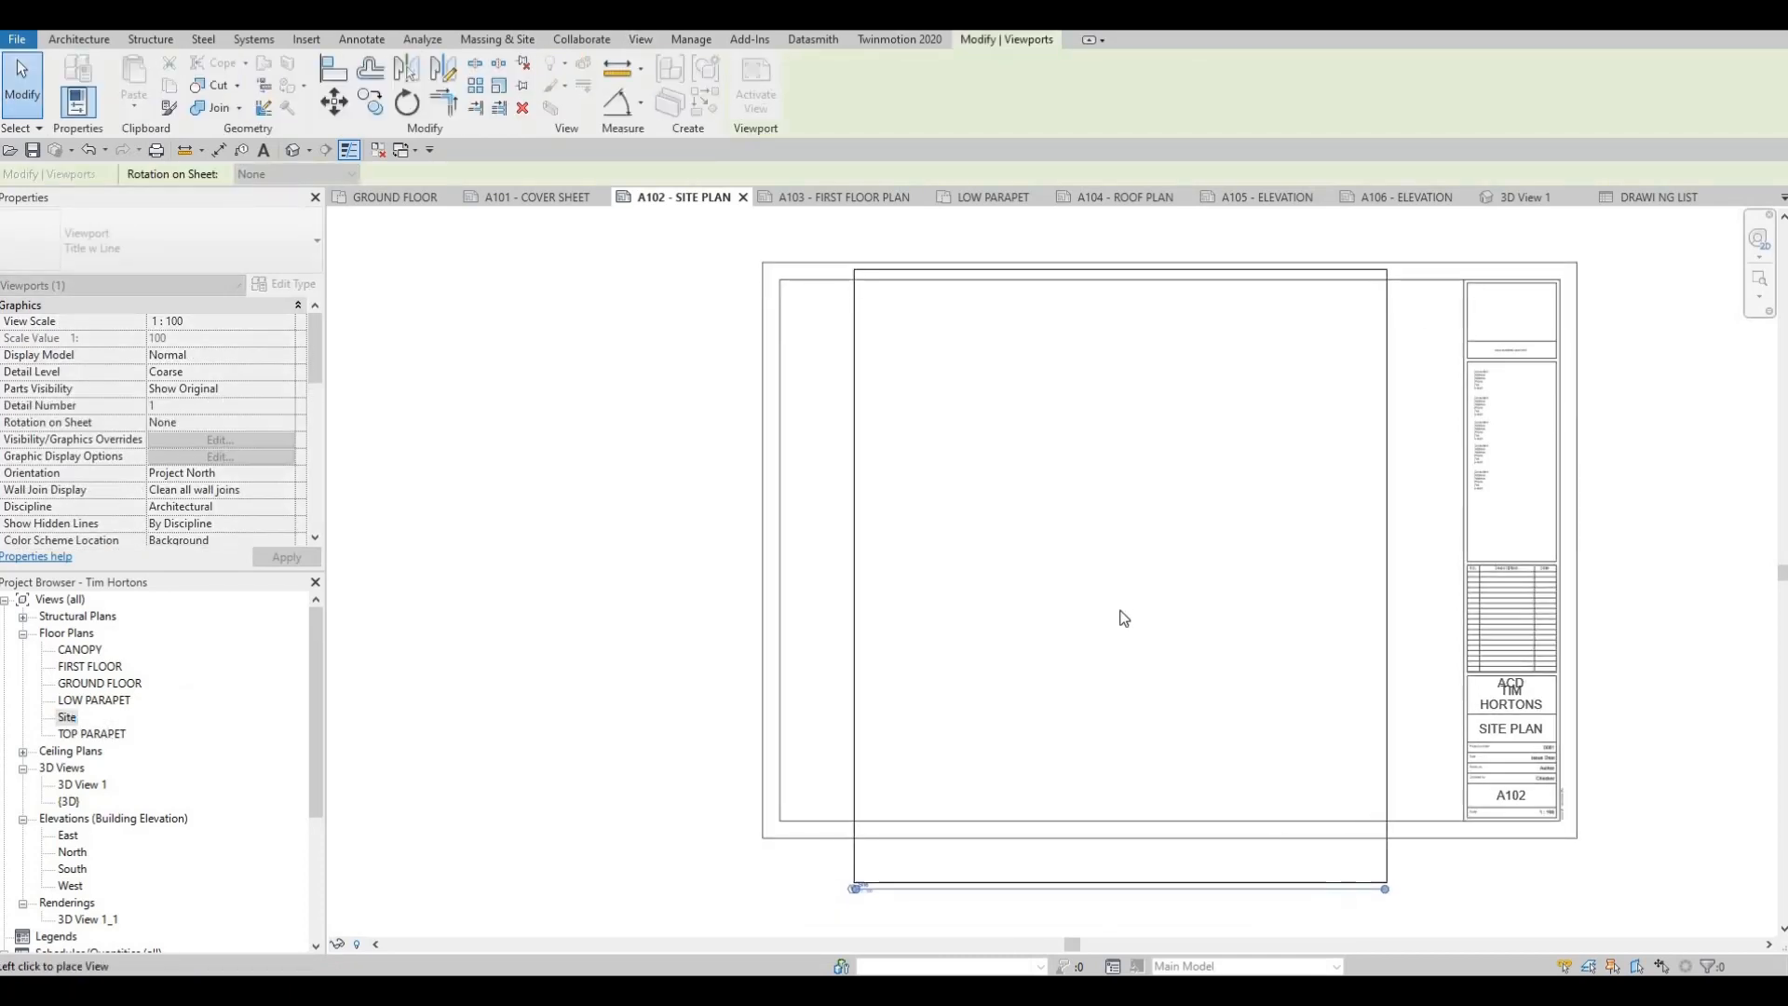
left_click(1127, 650)
middle_click_drag(1141, 702, 1141, 657)
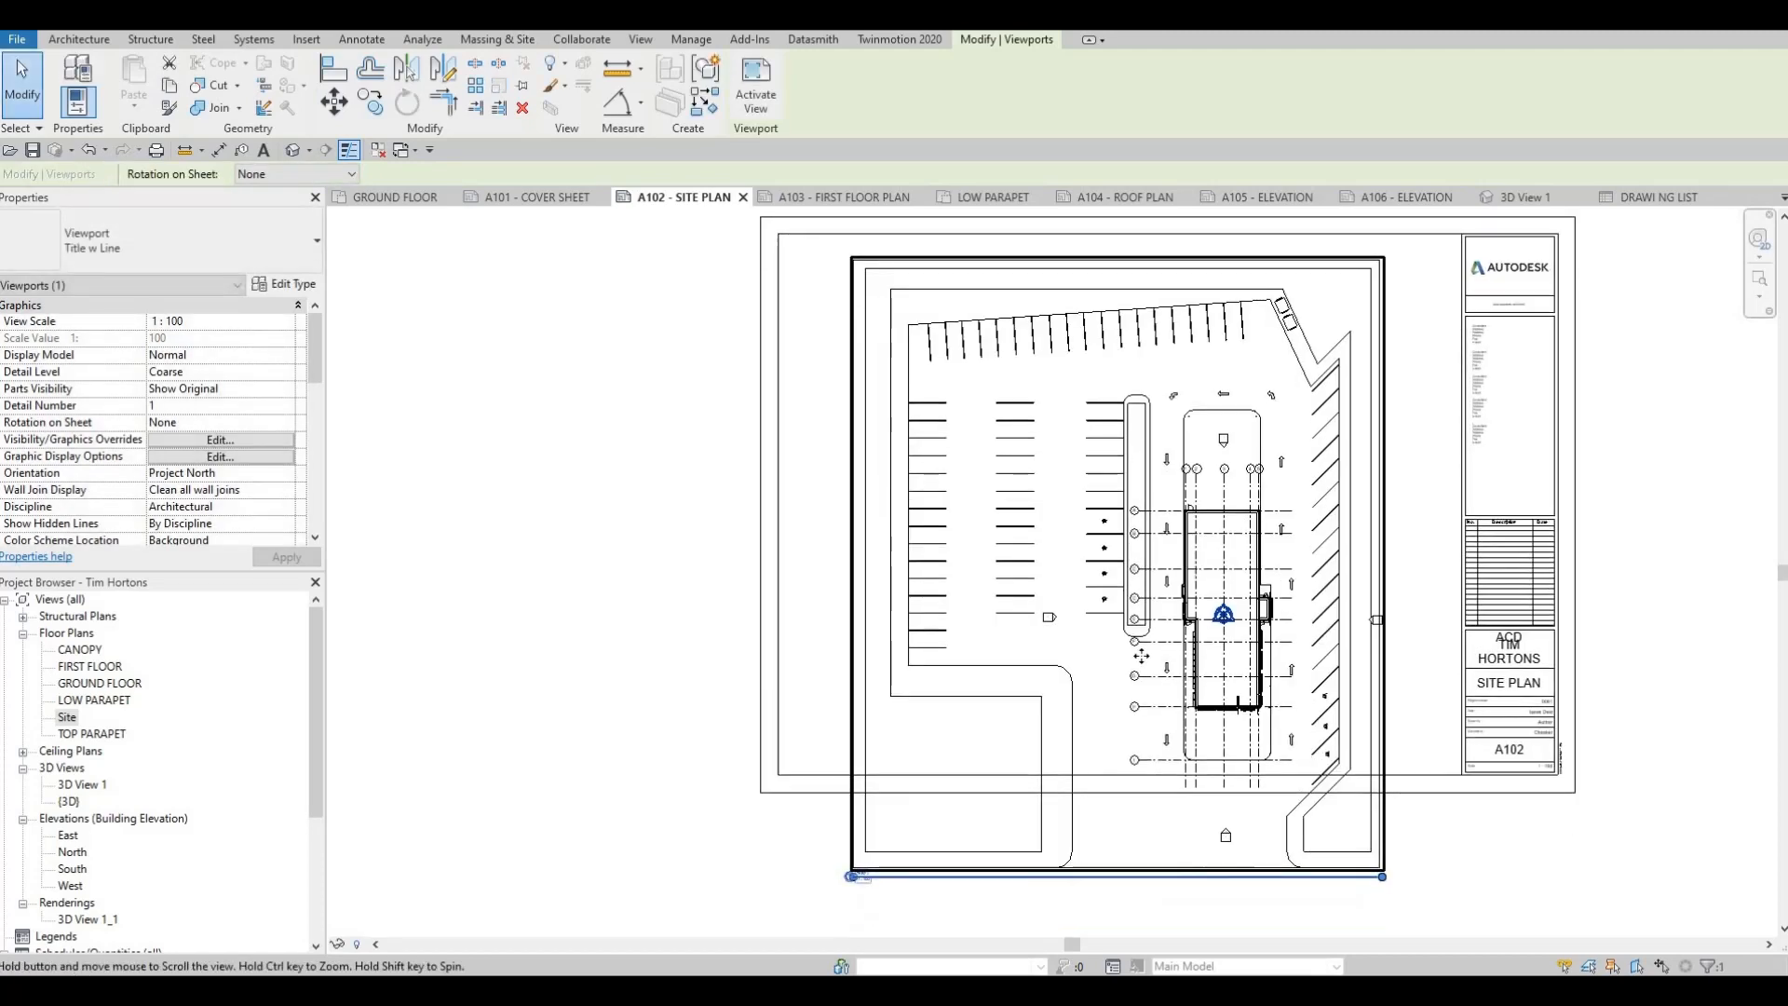
scroll(1141, 656, "down", 1)
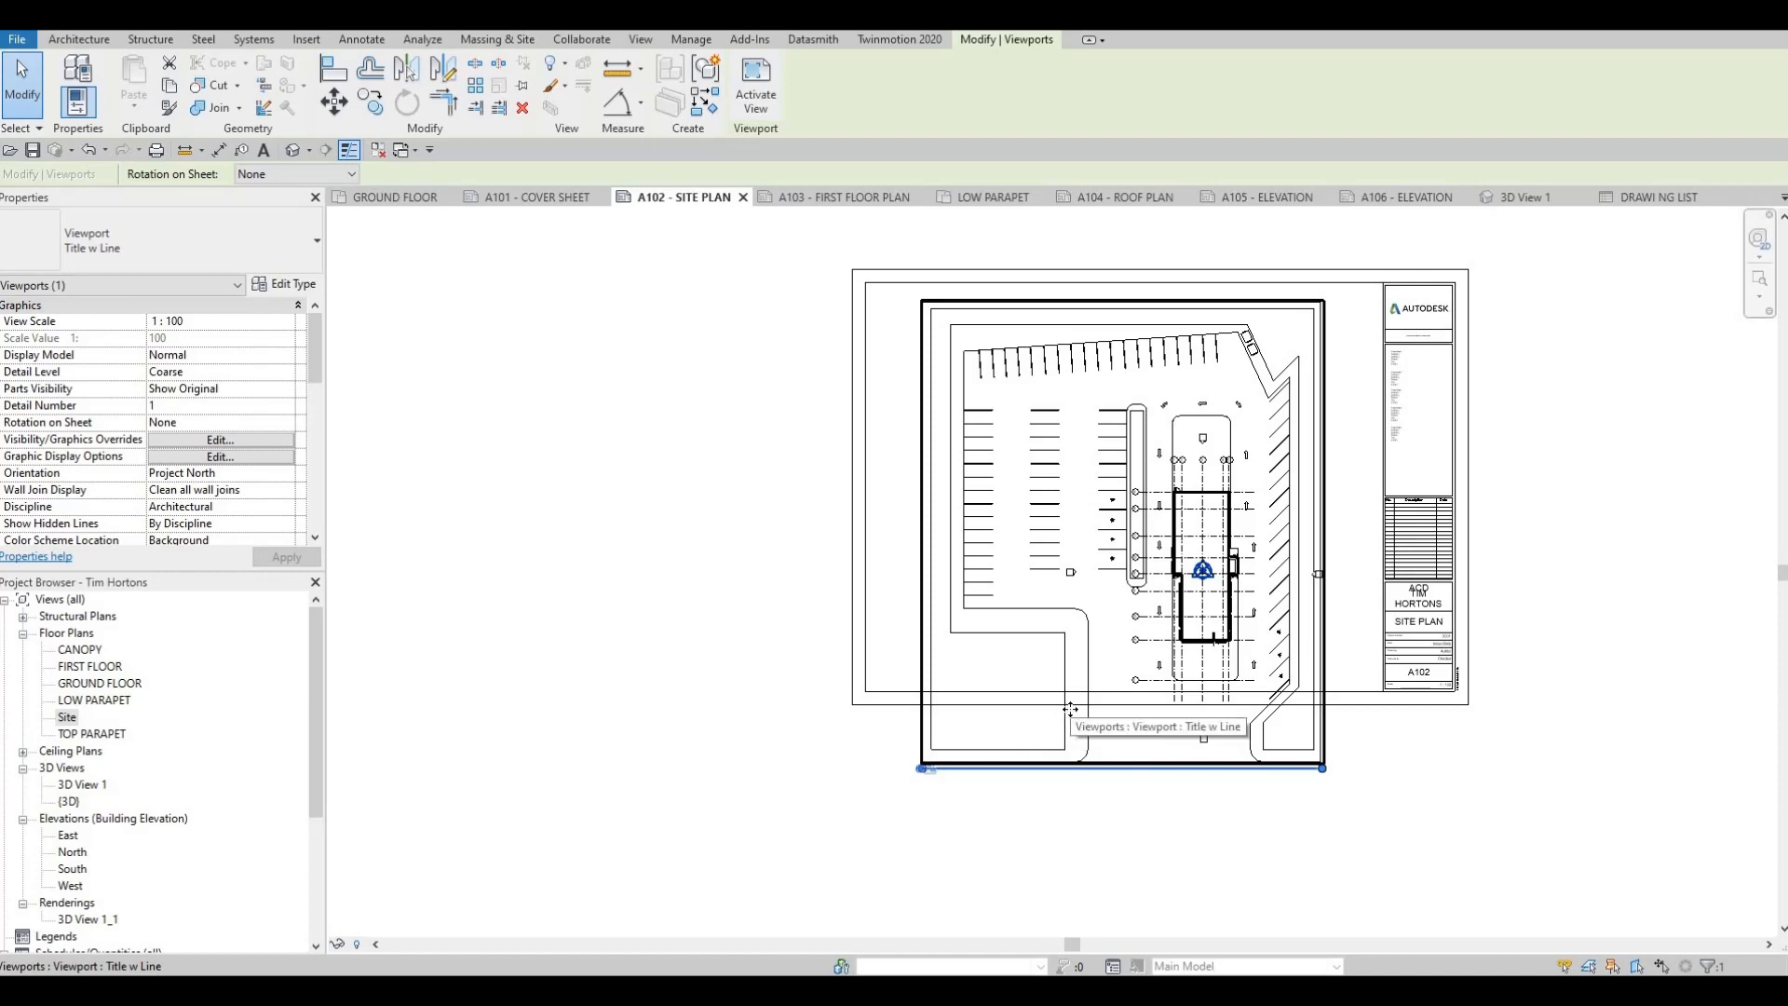
key("ctrl+z")
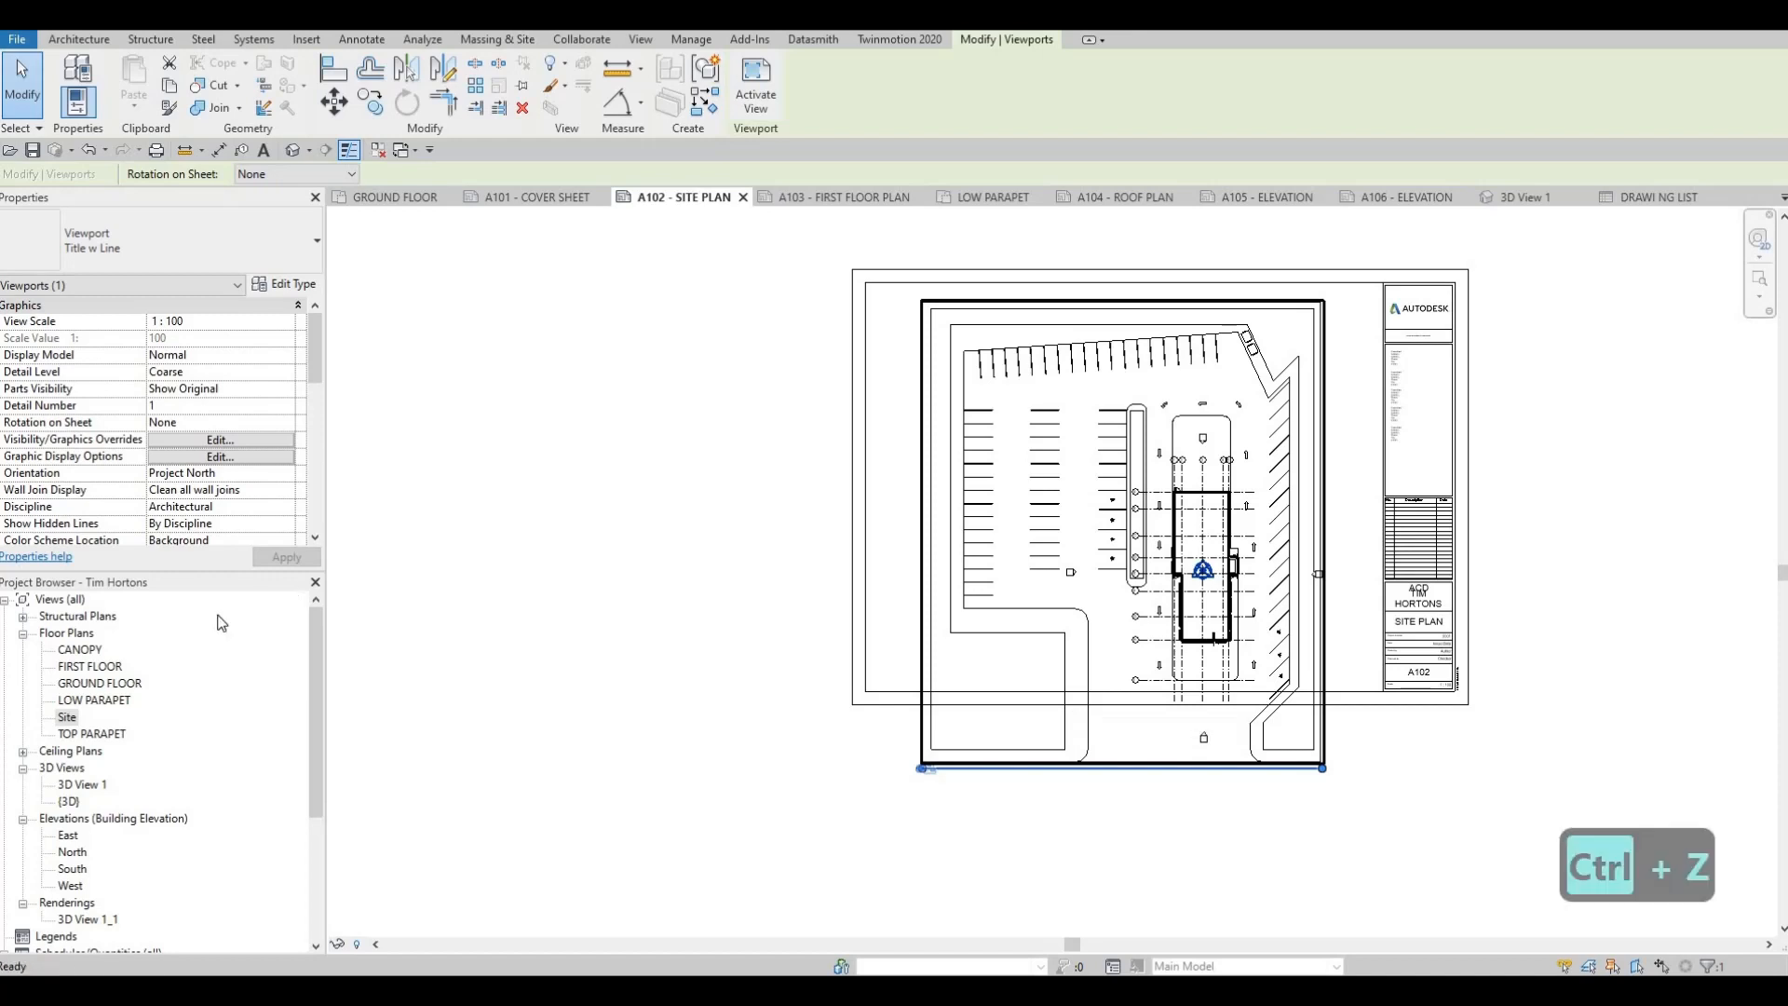
Open the Site floor plan and set its view scale to 1:200
left_click(66, 718)
double_click(65, 718)
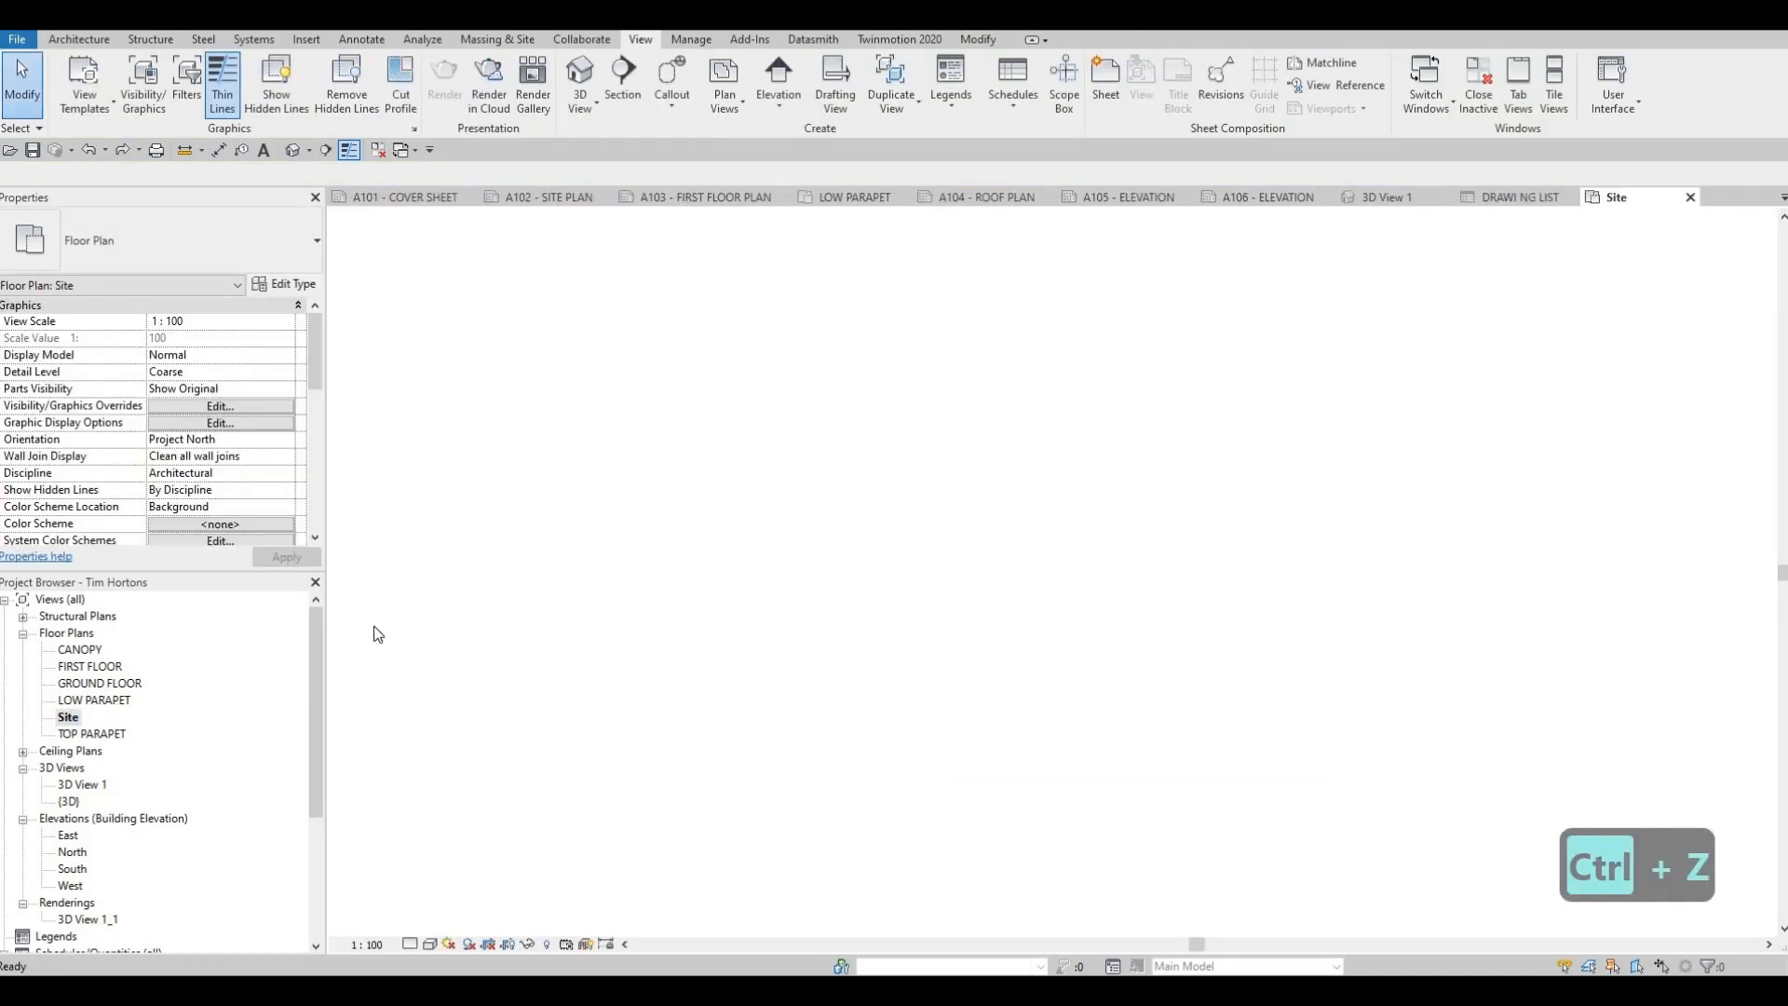
middle_click_drag(440, 806, 455, 742)
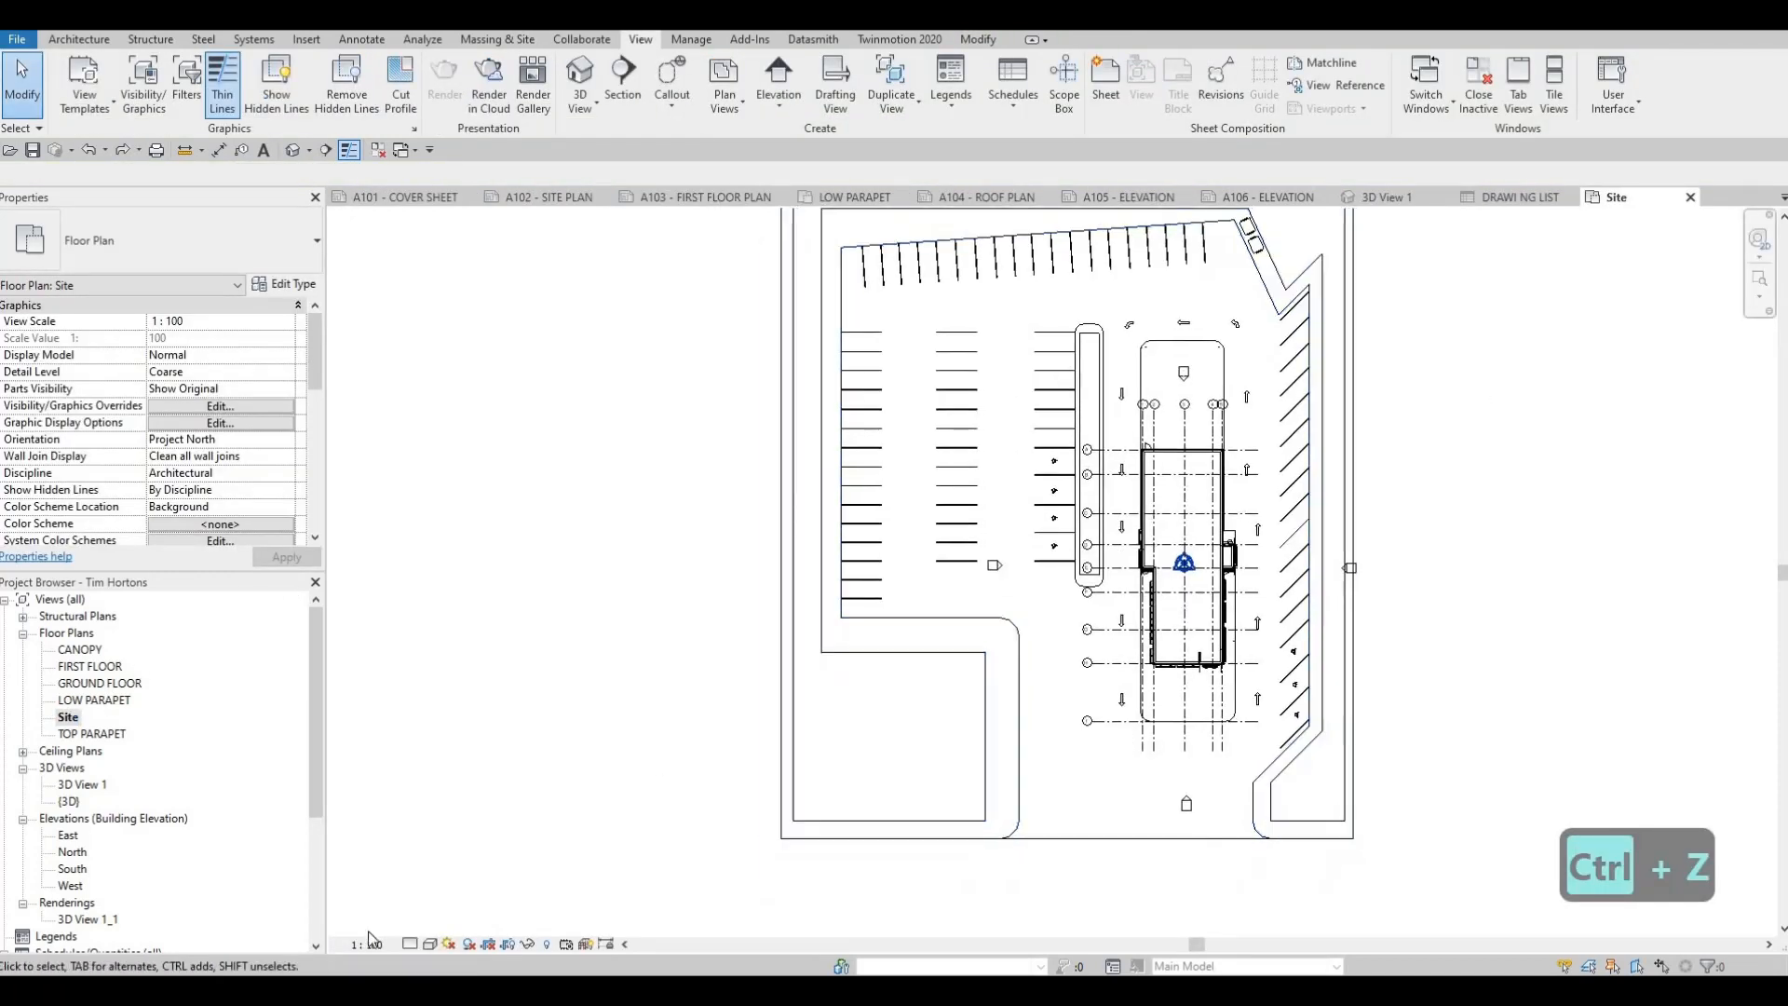
left_click(367, 945)
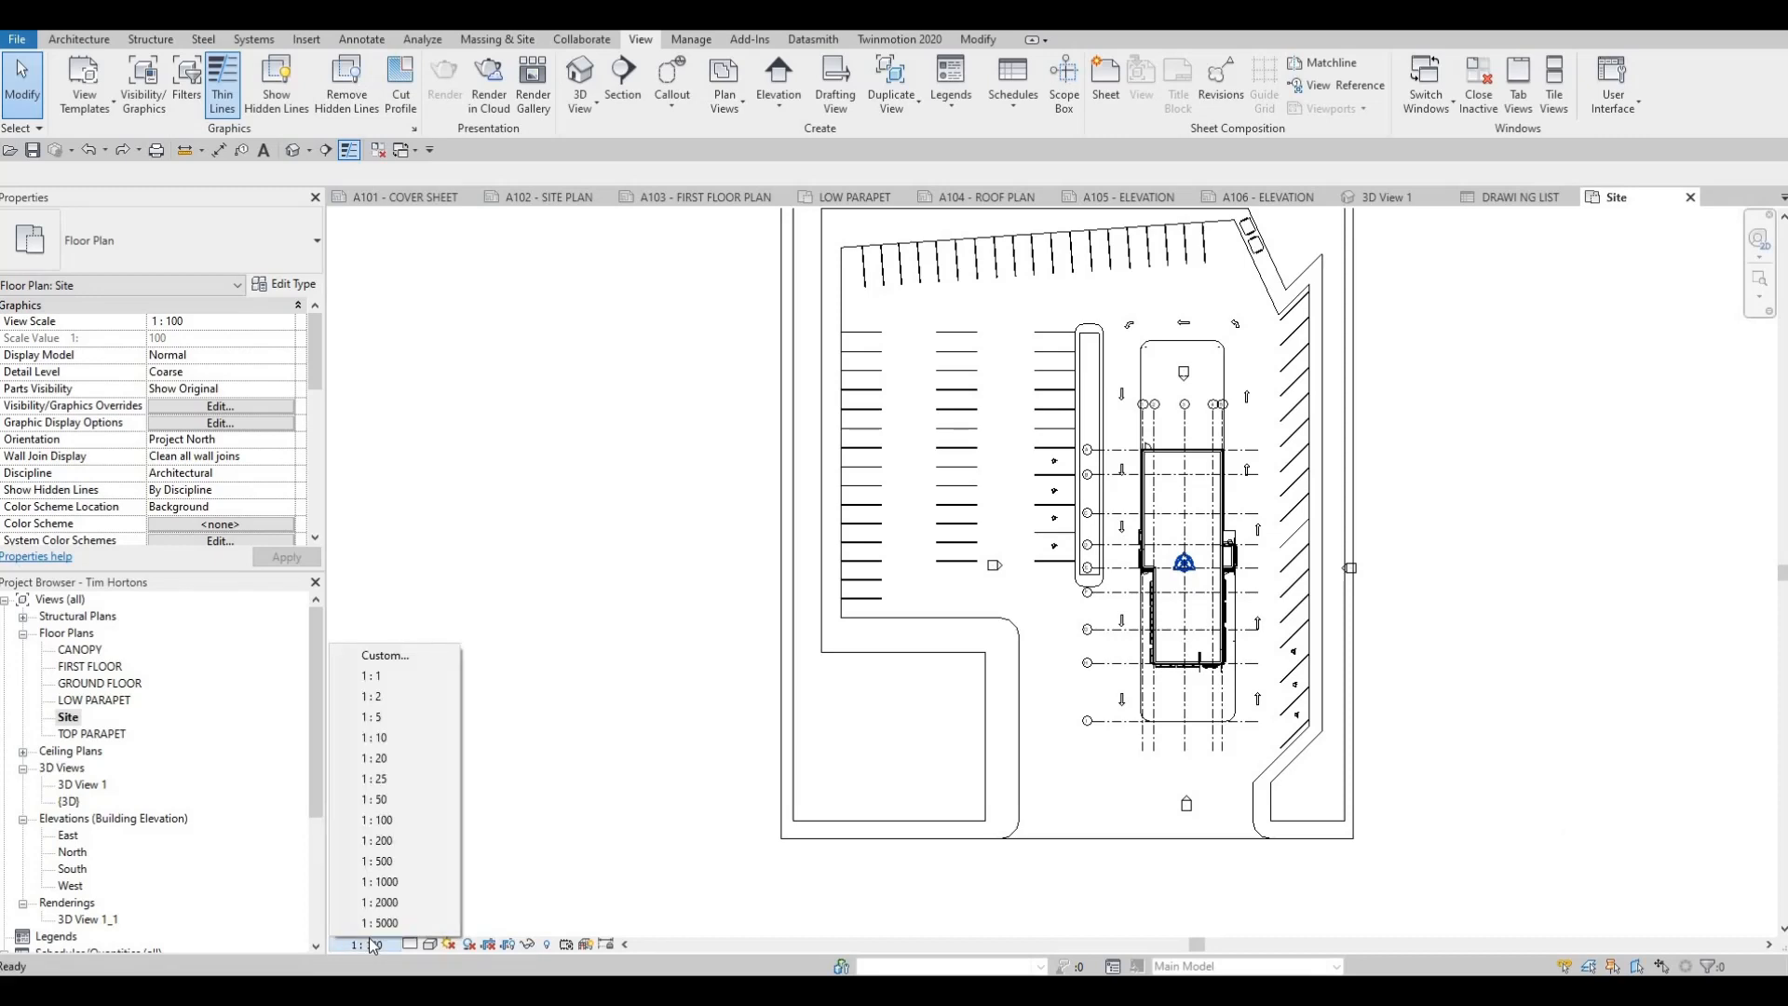
left_click(377, 841)
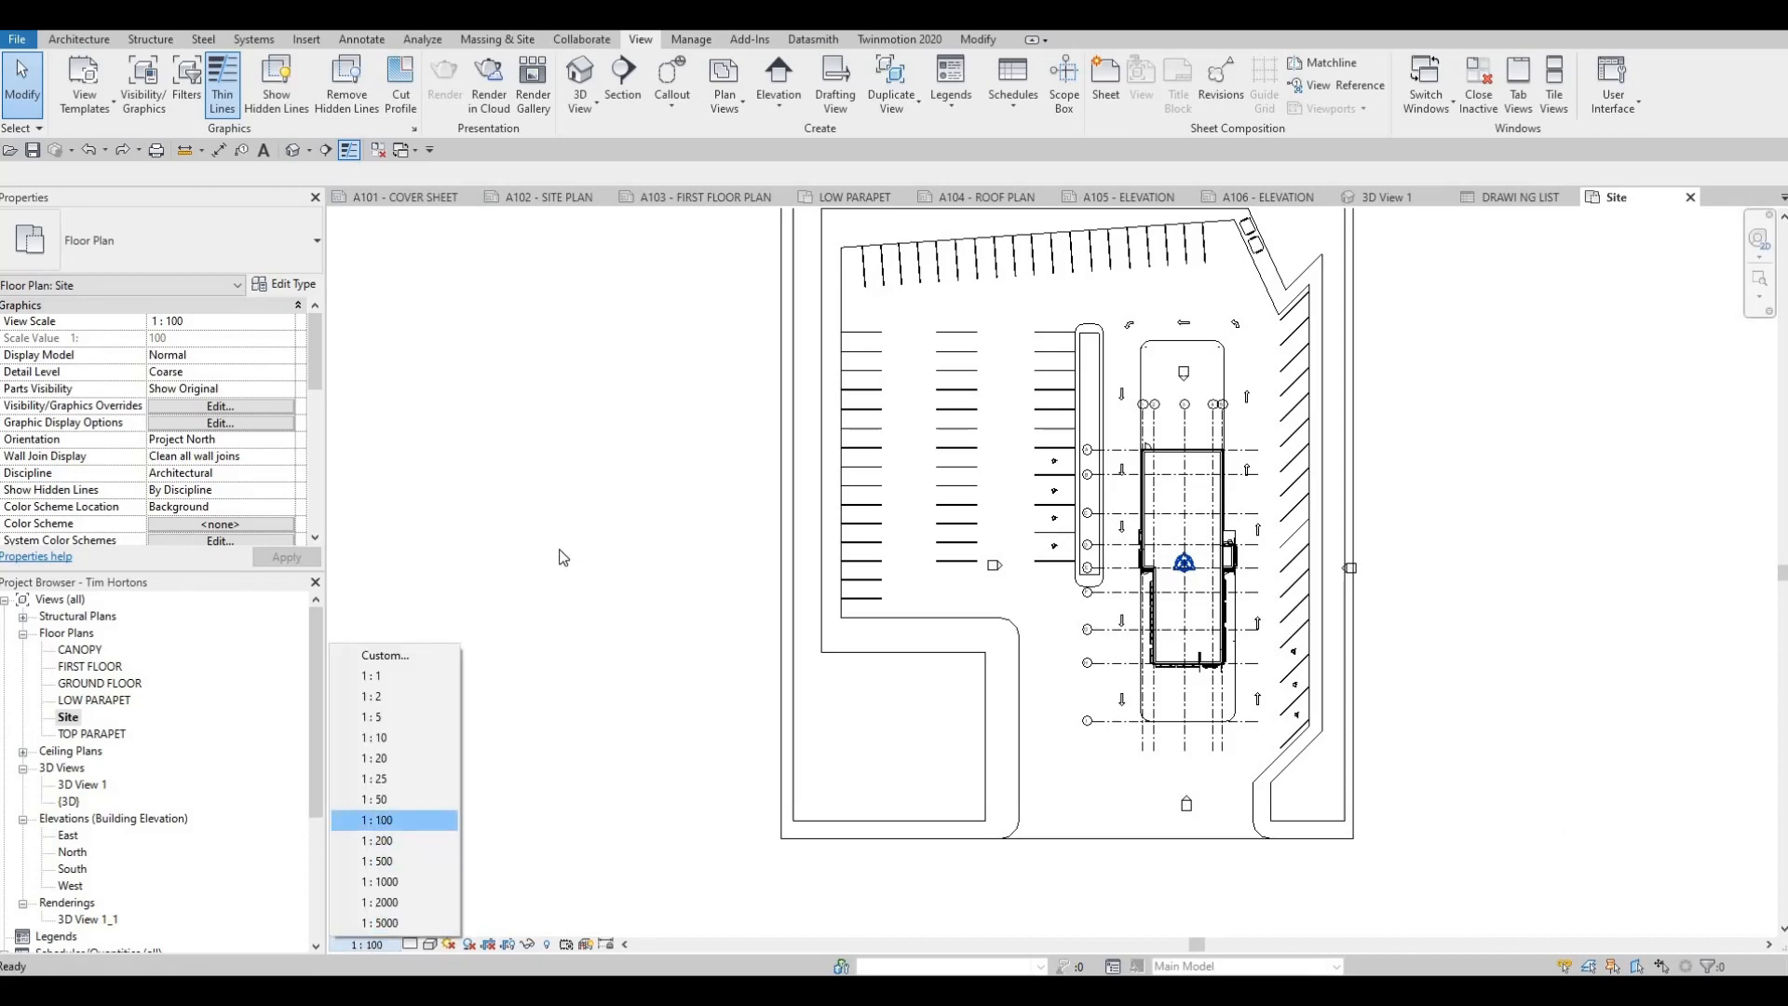
Try the 1:200 Site plan on sheet A102 near the drawing area's upper-left corner, and delete the viewport
left_click(549, 197)
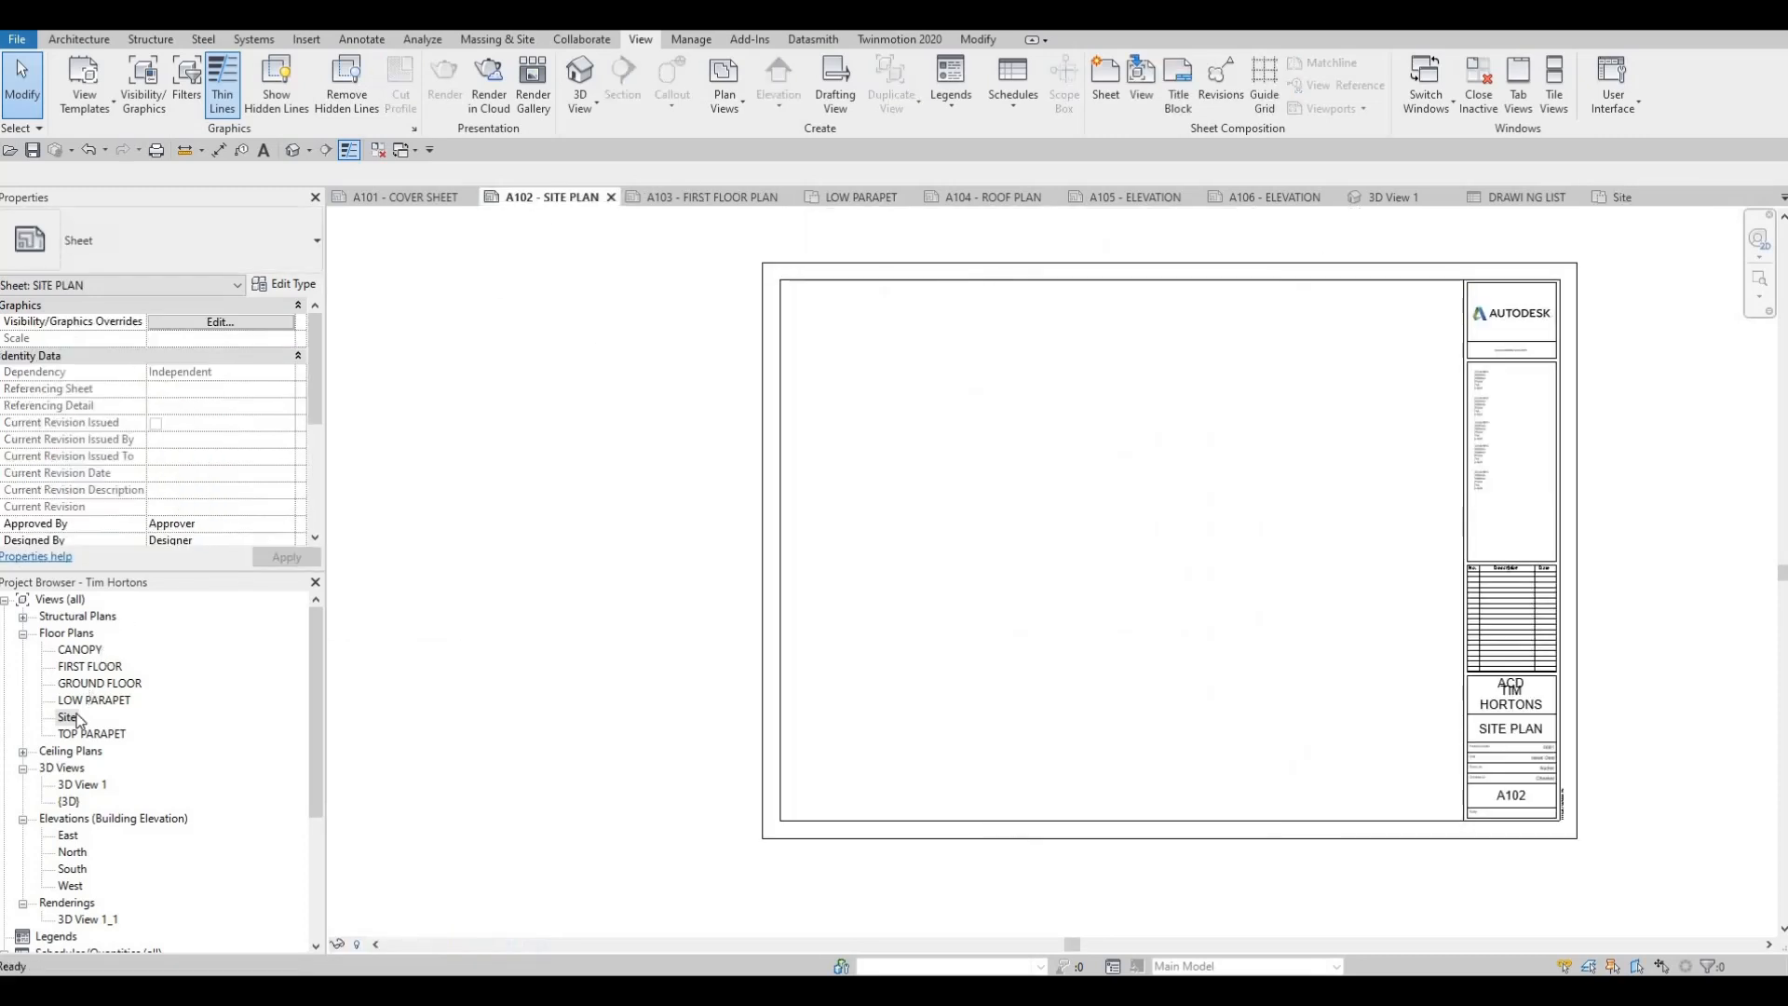
left_click_drag(952, 558, 1127, 572)
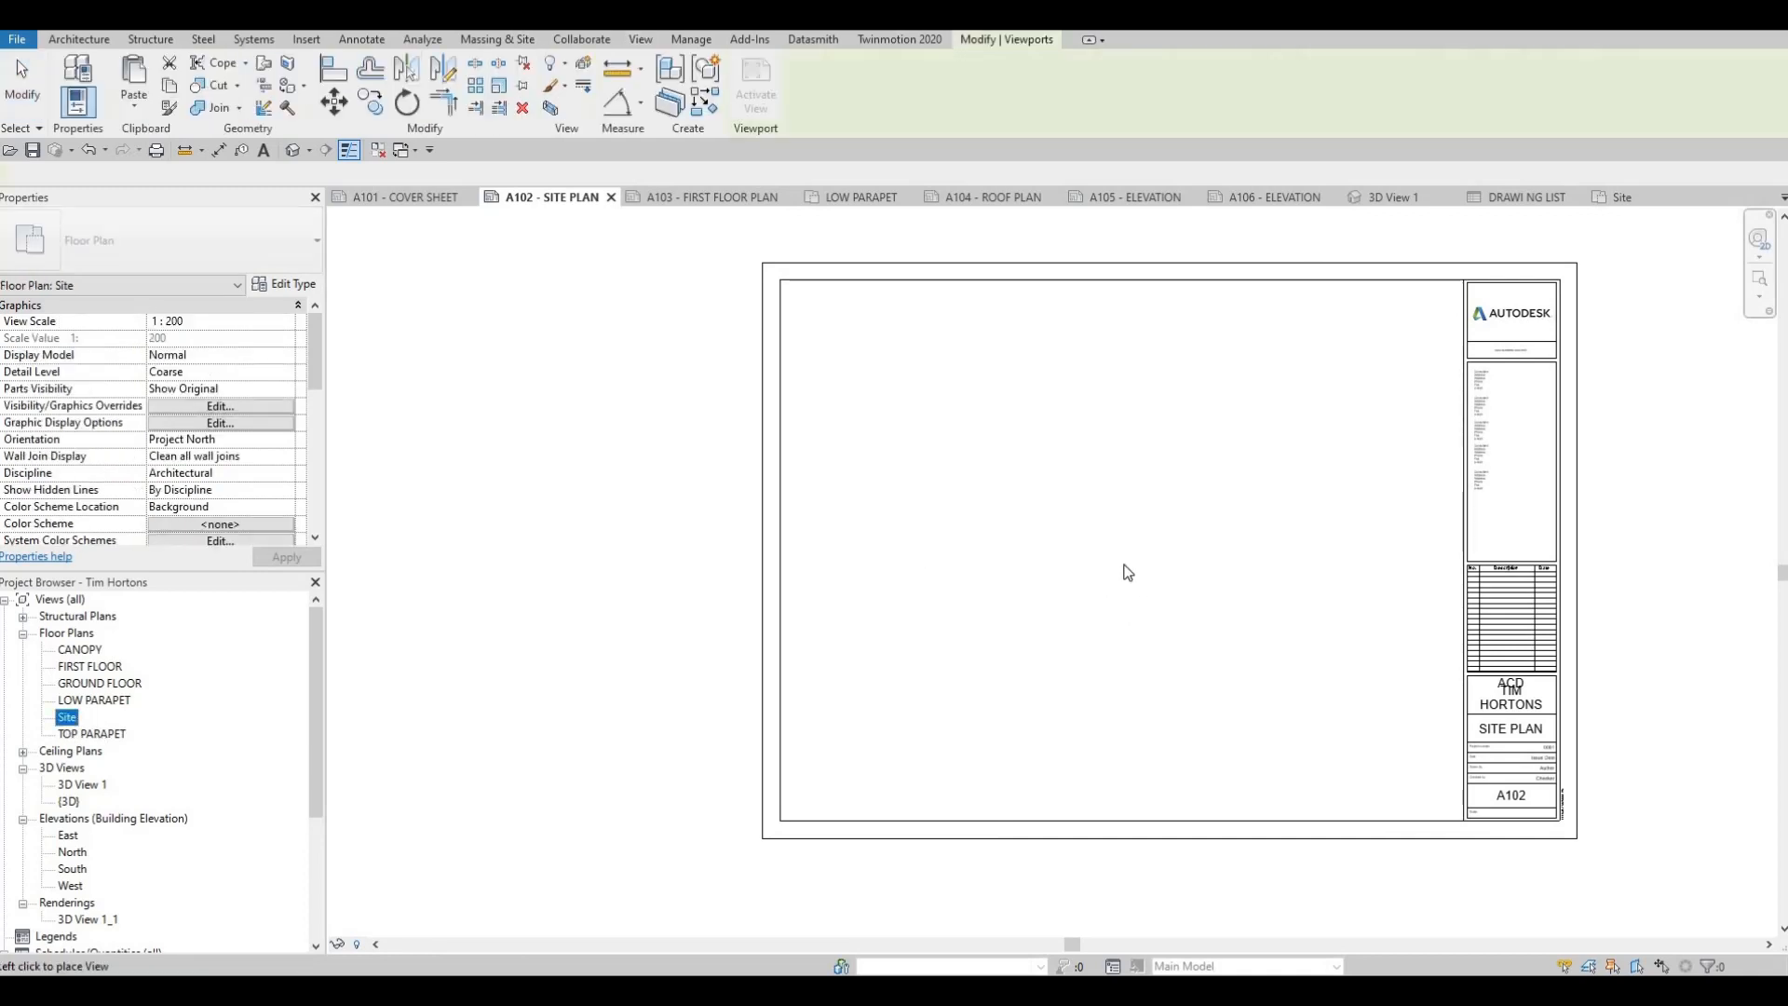
scroll(1130, 540, "down", 1)
left_click(1103, 590)
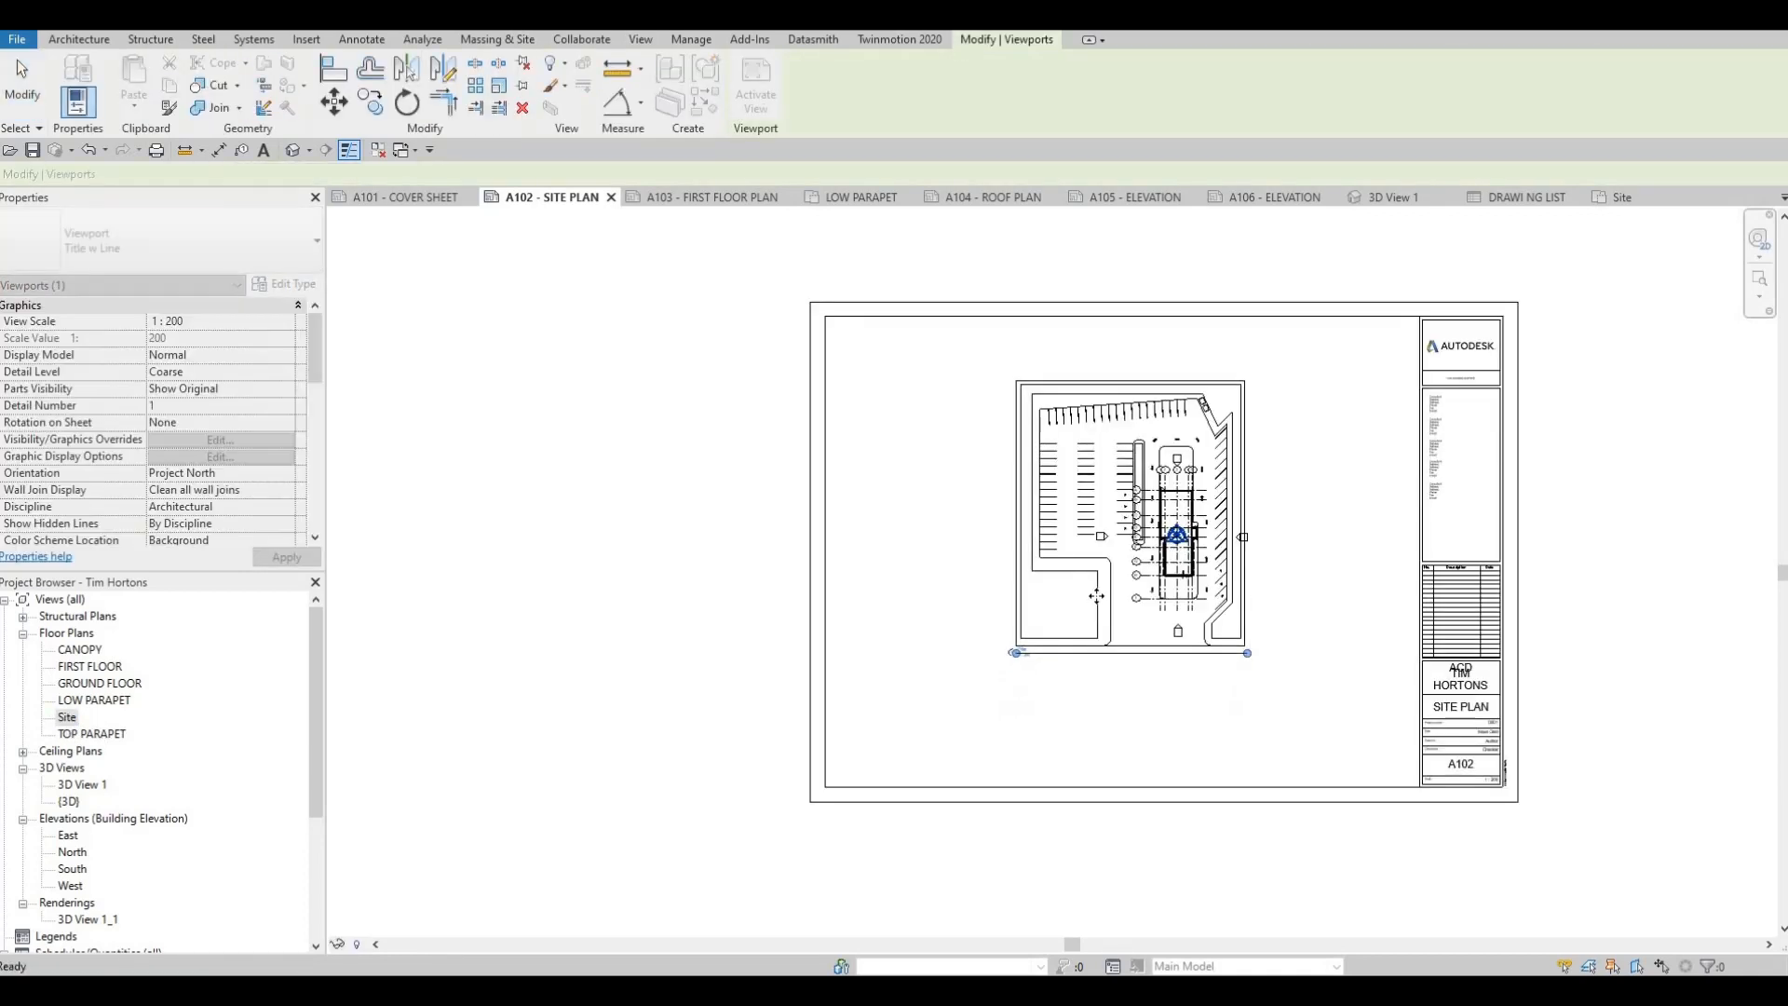
left_click_drag(1150, 576, 984, 541)
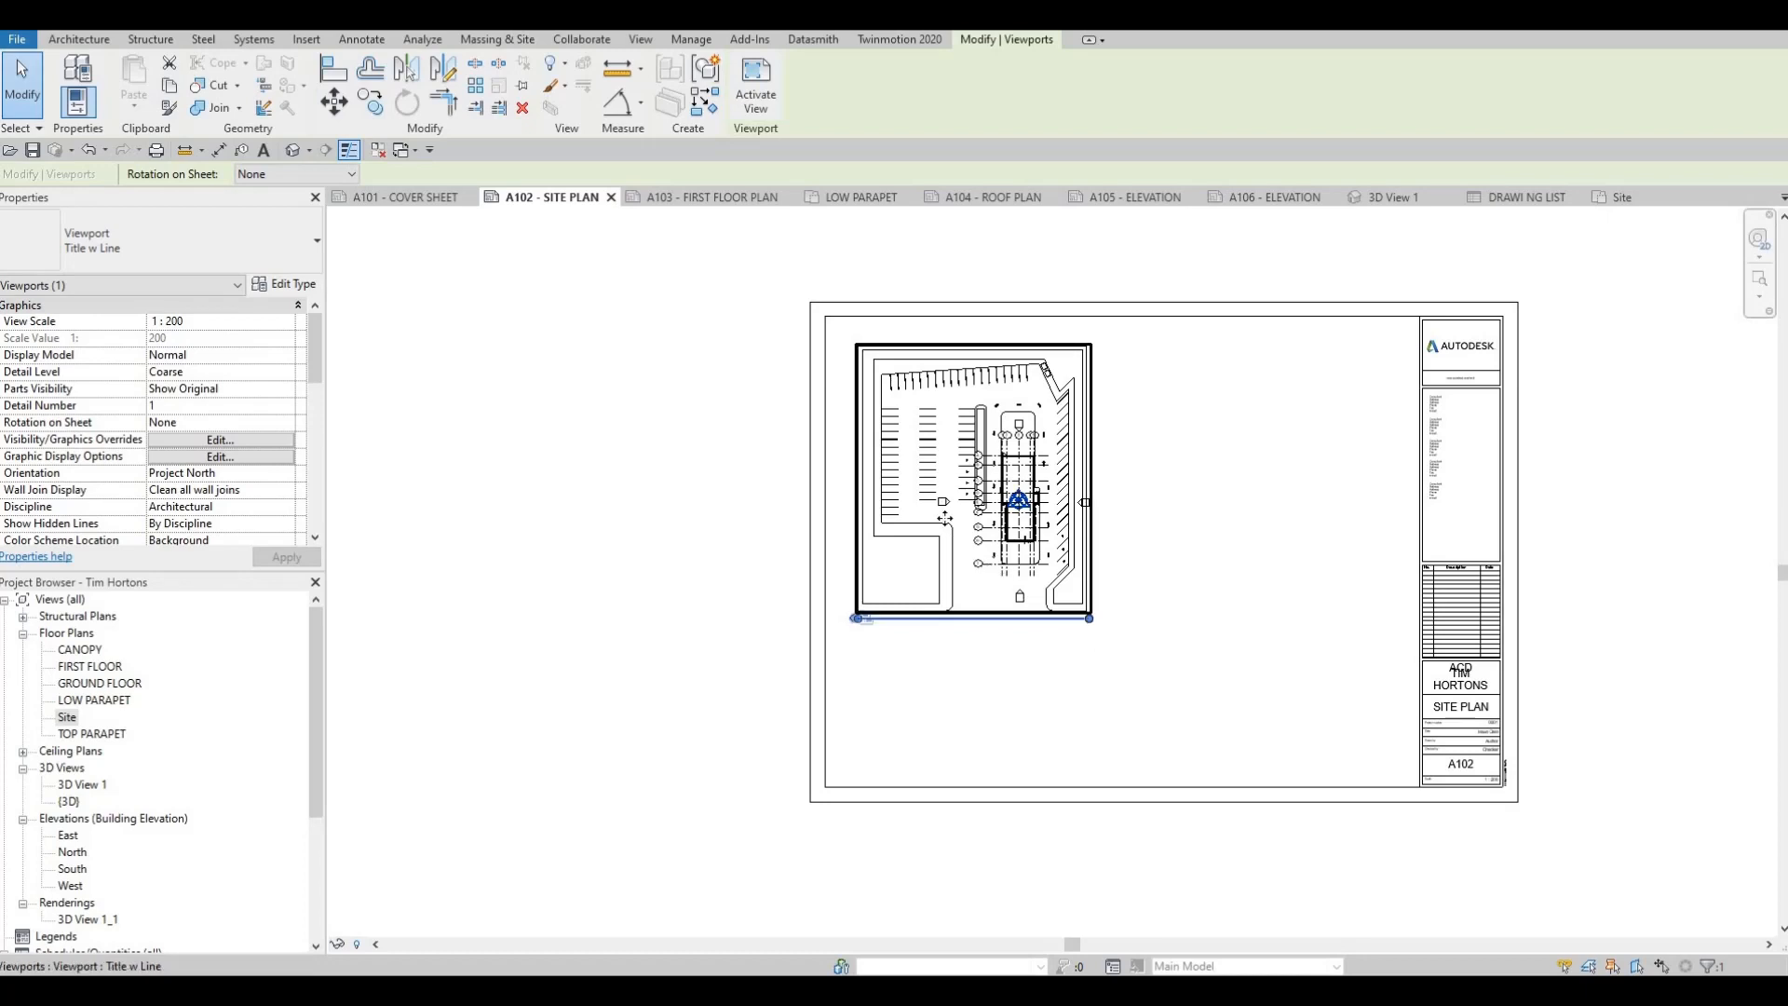
key("Delete")
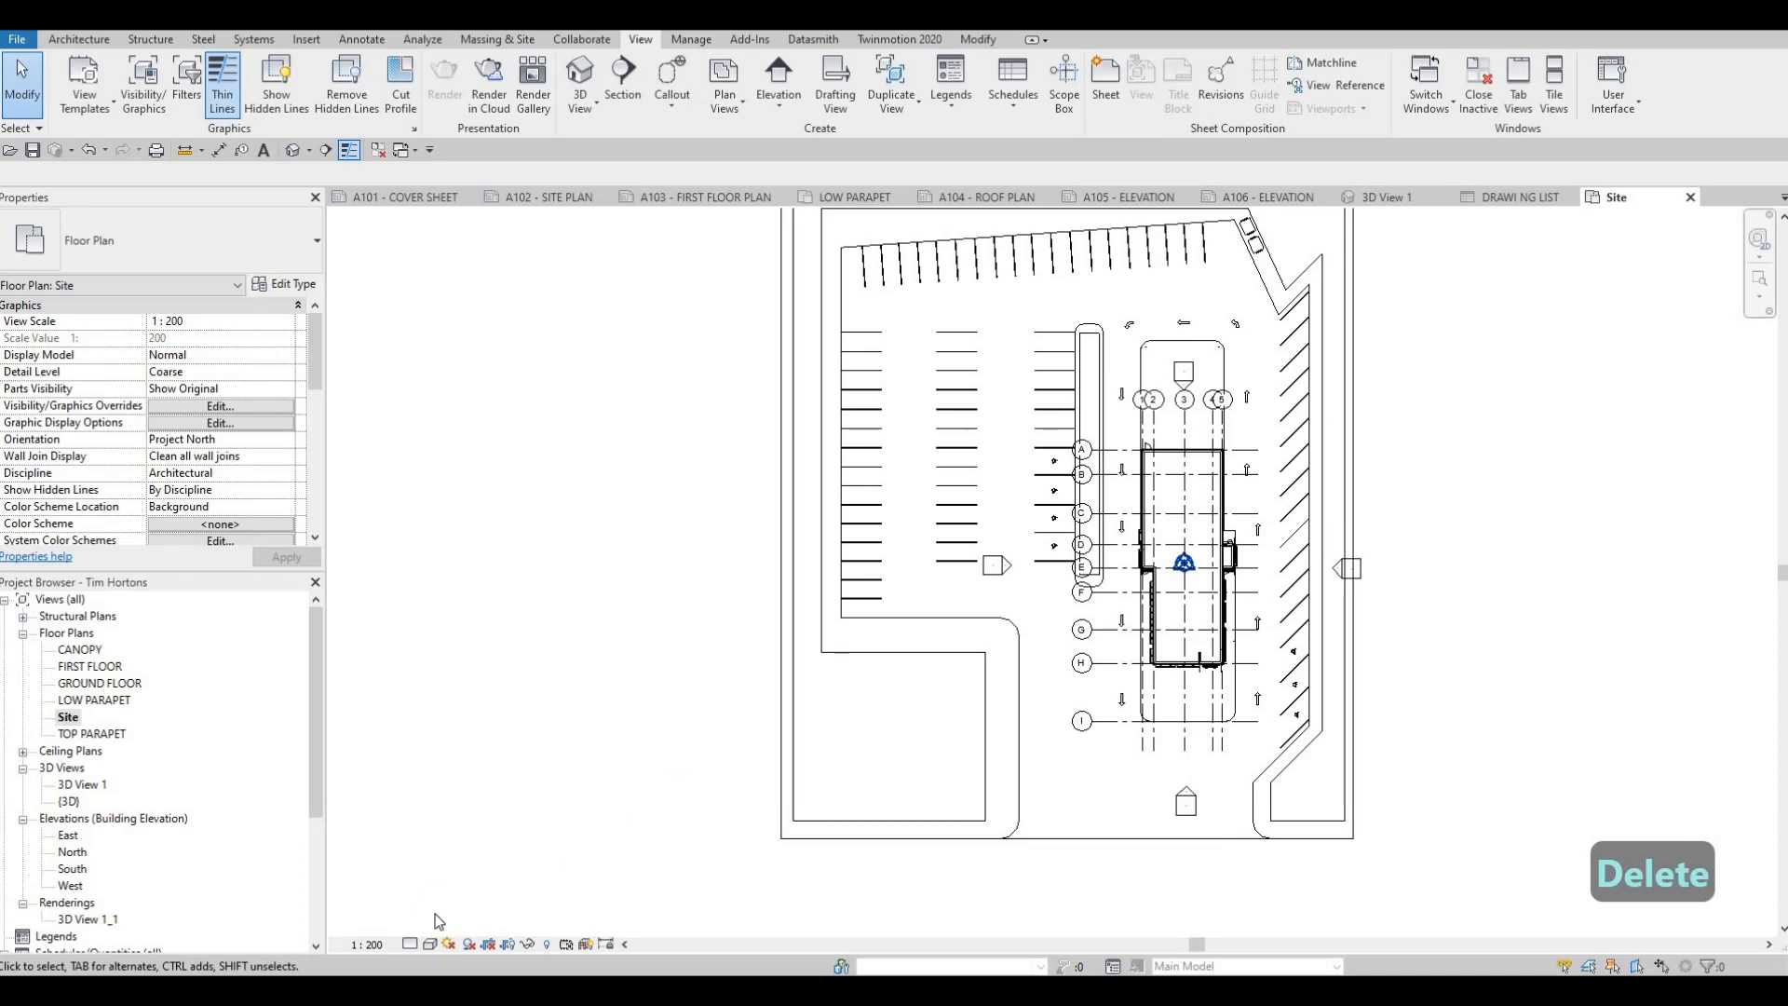
Set the Site floor plan to a custom view scale of 1:150
left_click(366, 945)
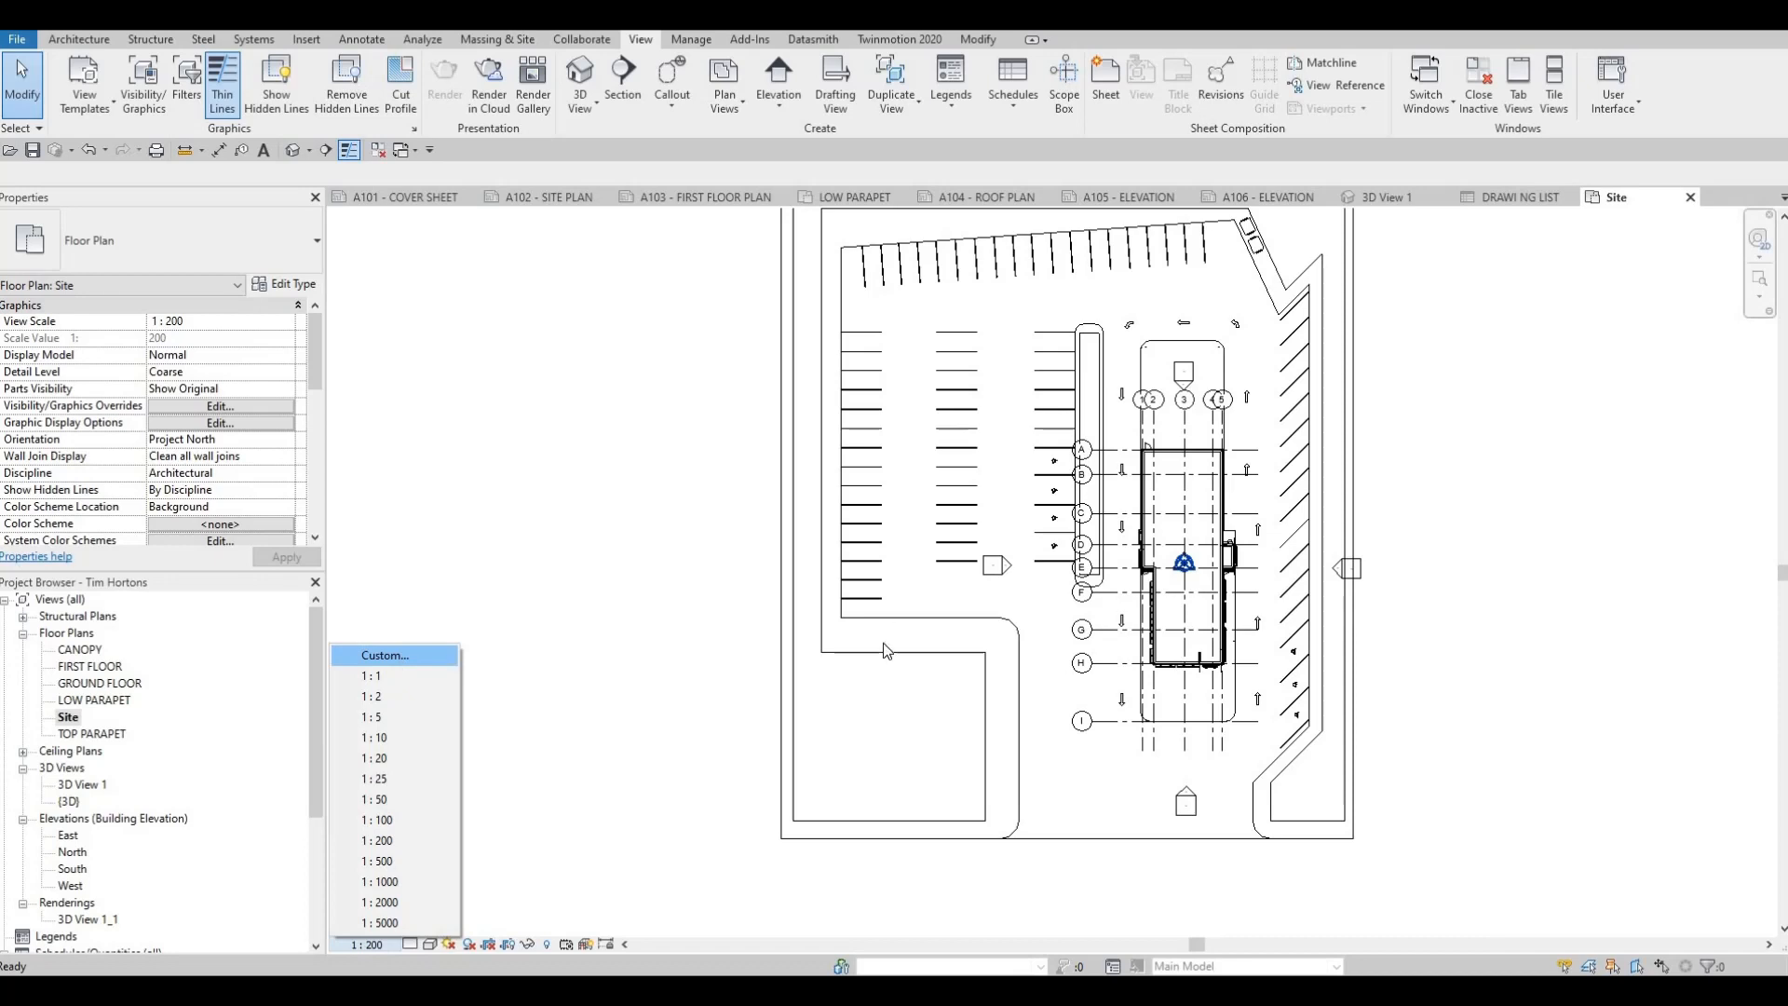
left_click(406, 661)
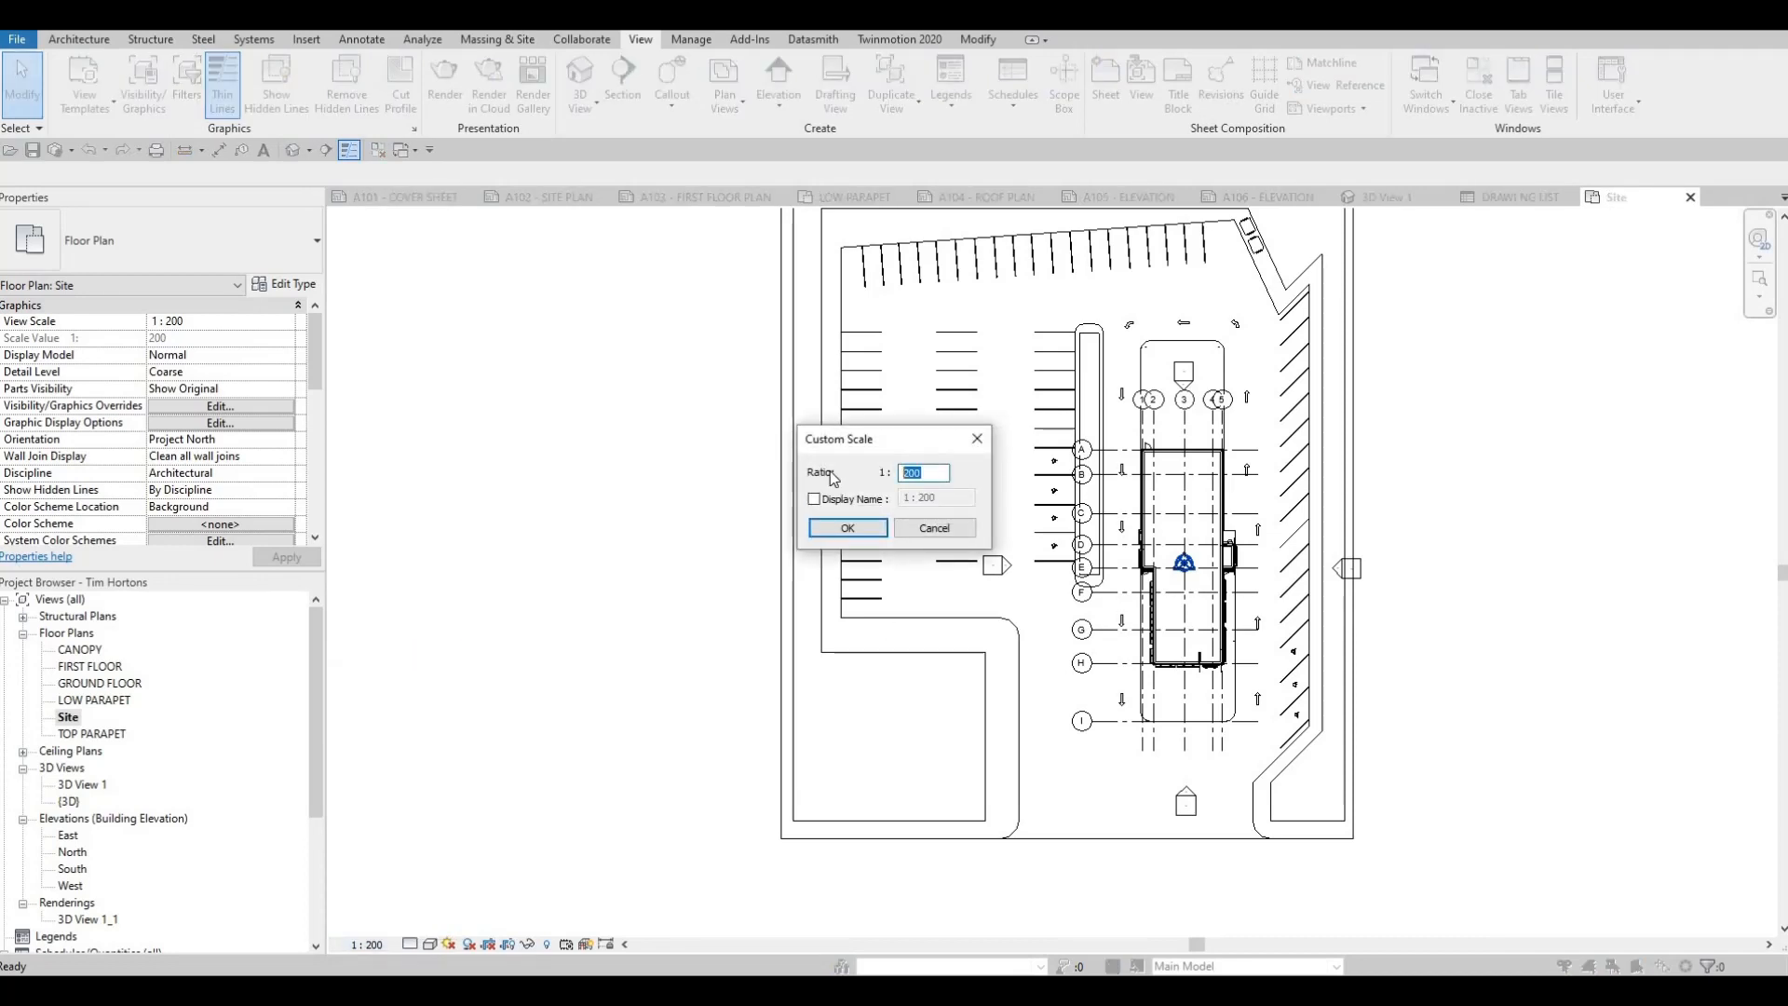
type("150")
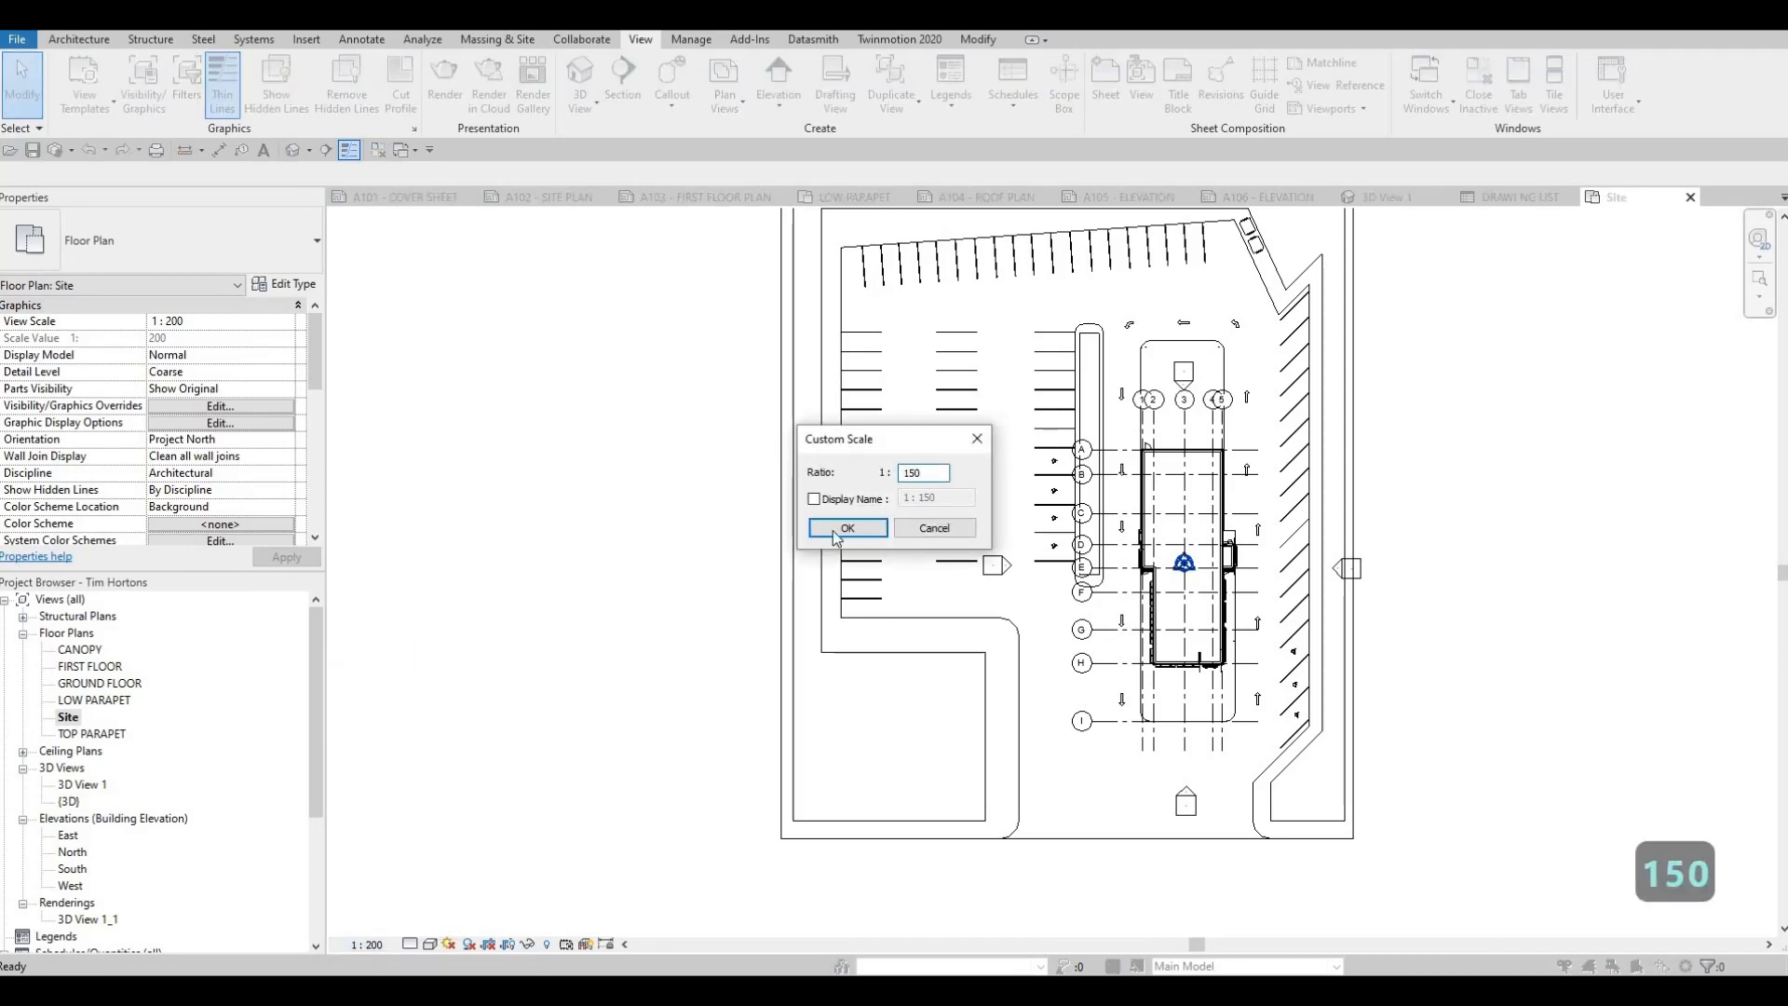
left_click(822, 529)
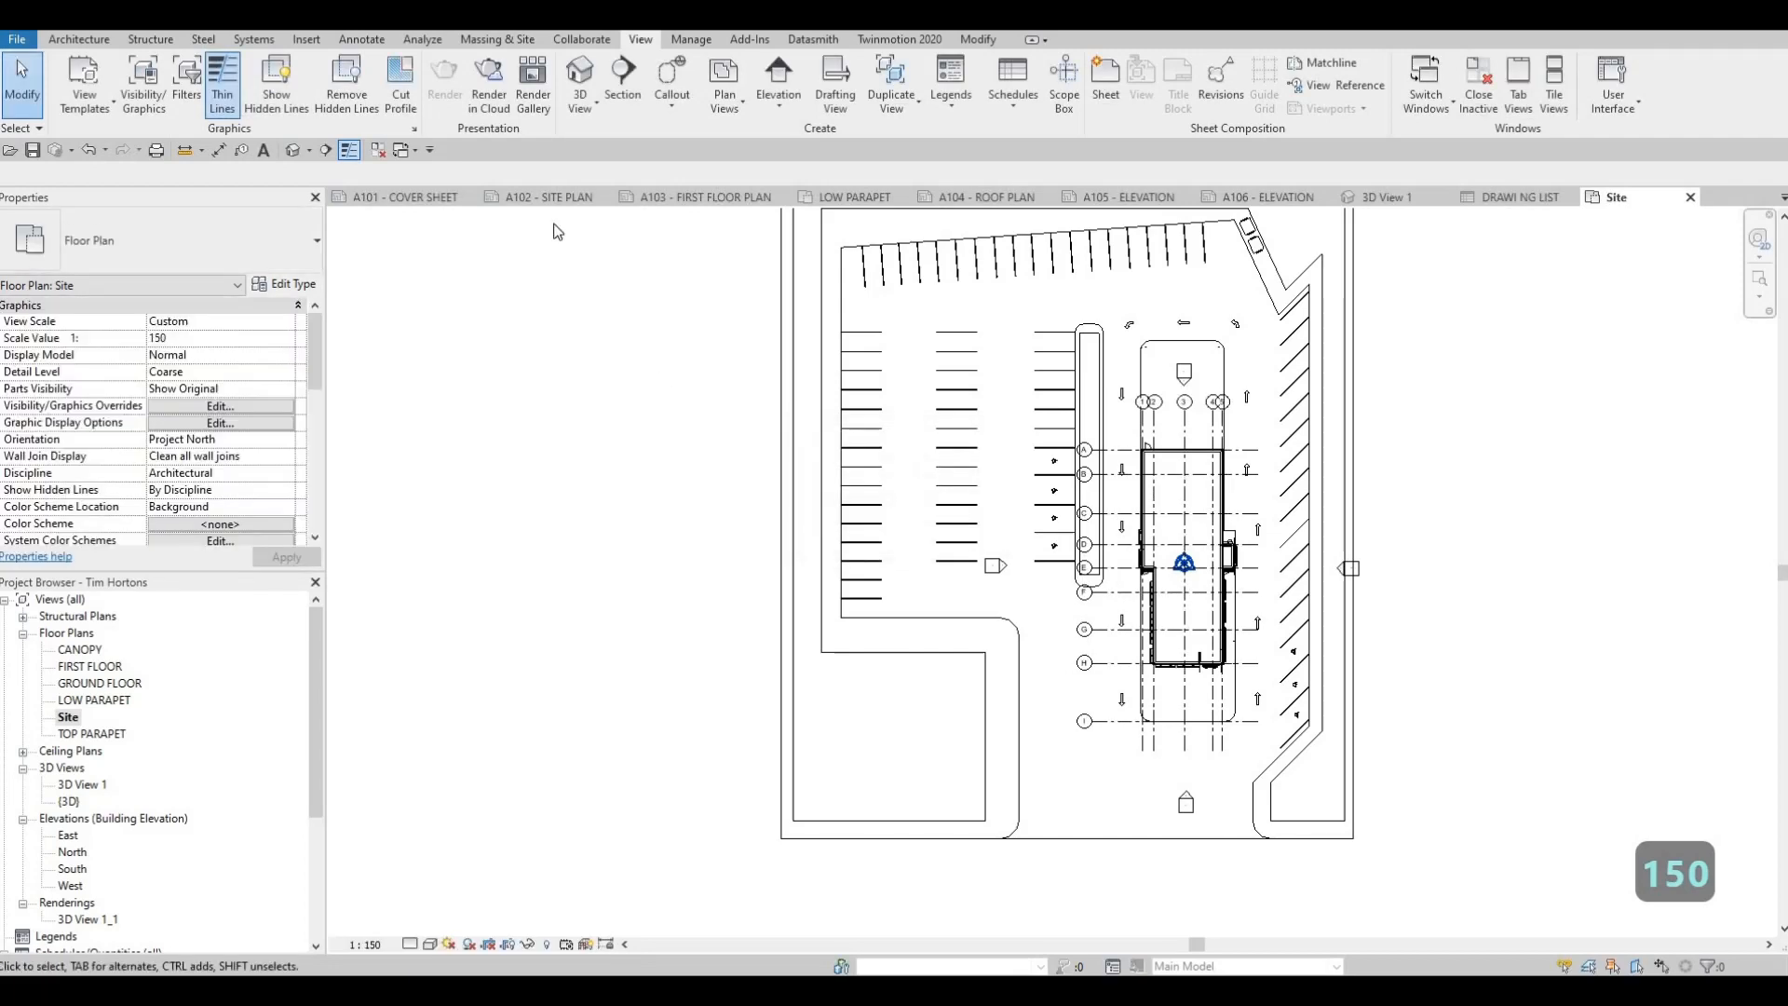
Place the Site floor plan in the left half of the drawing area on sheet A102 - SITE PLAN
left_click(538, 197)
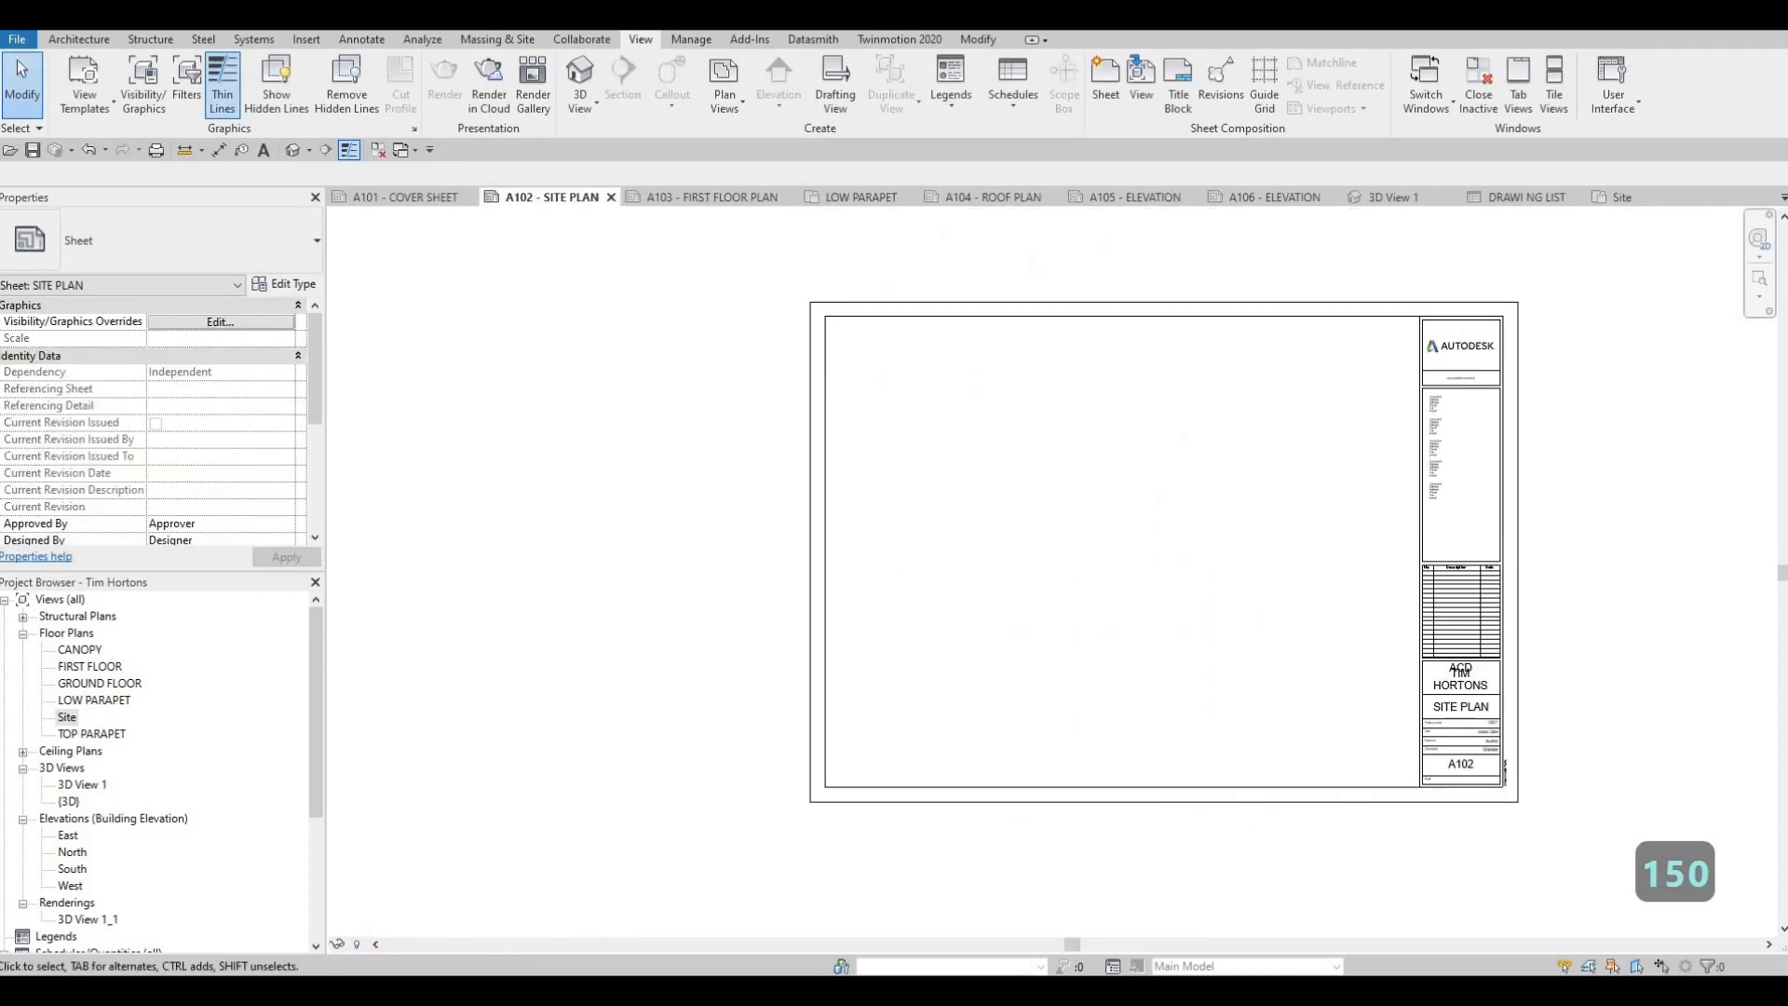
left_click_drag(67, 717, 1030, 570)
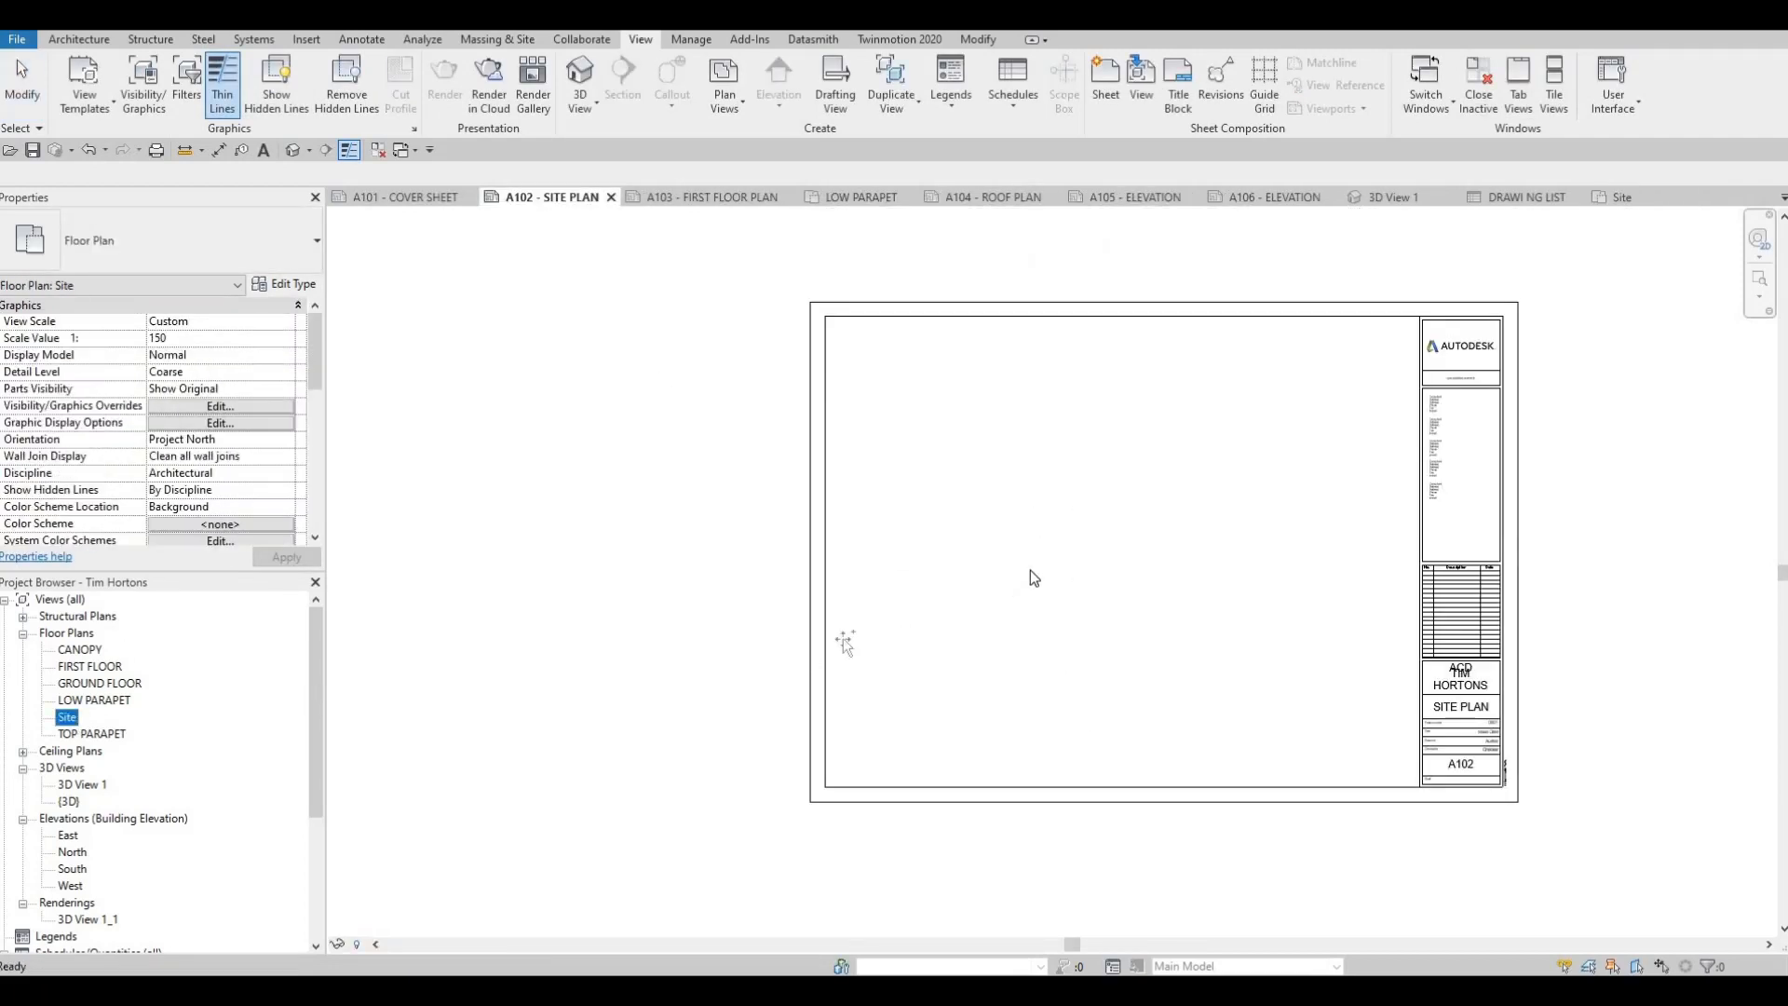
left_click(1010, 527)
key("Escape")
key("Escape")
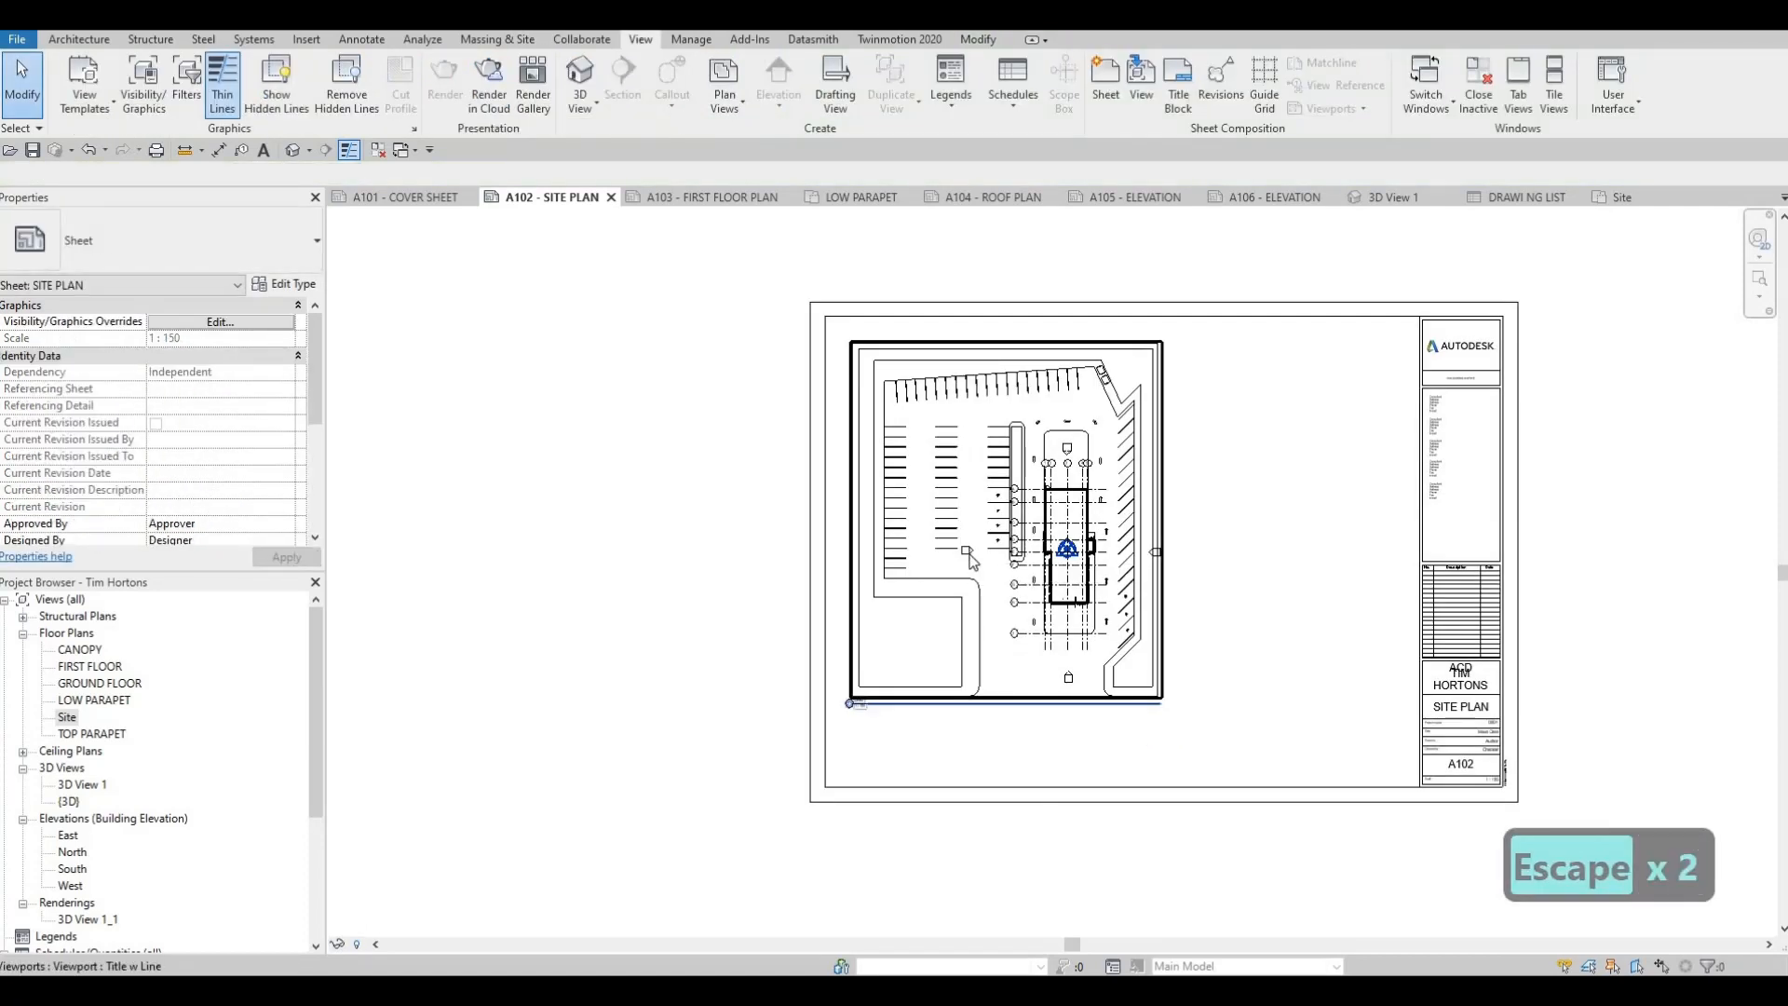
Open the Site floor plan and hide the Elevations annotation category in its visibility/graphics overrides
left_click(65, 717)
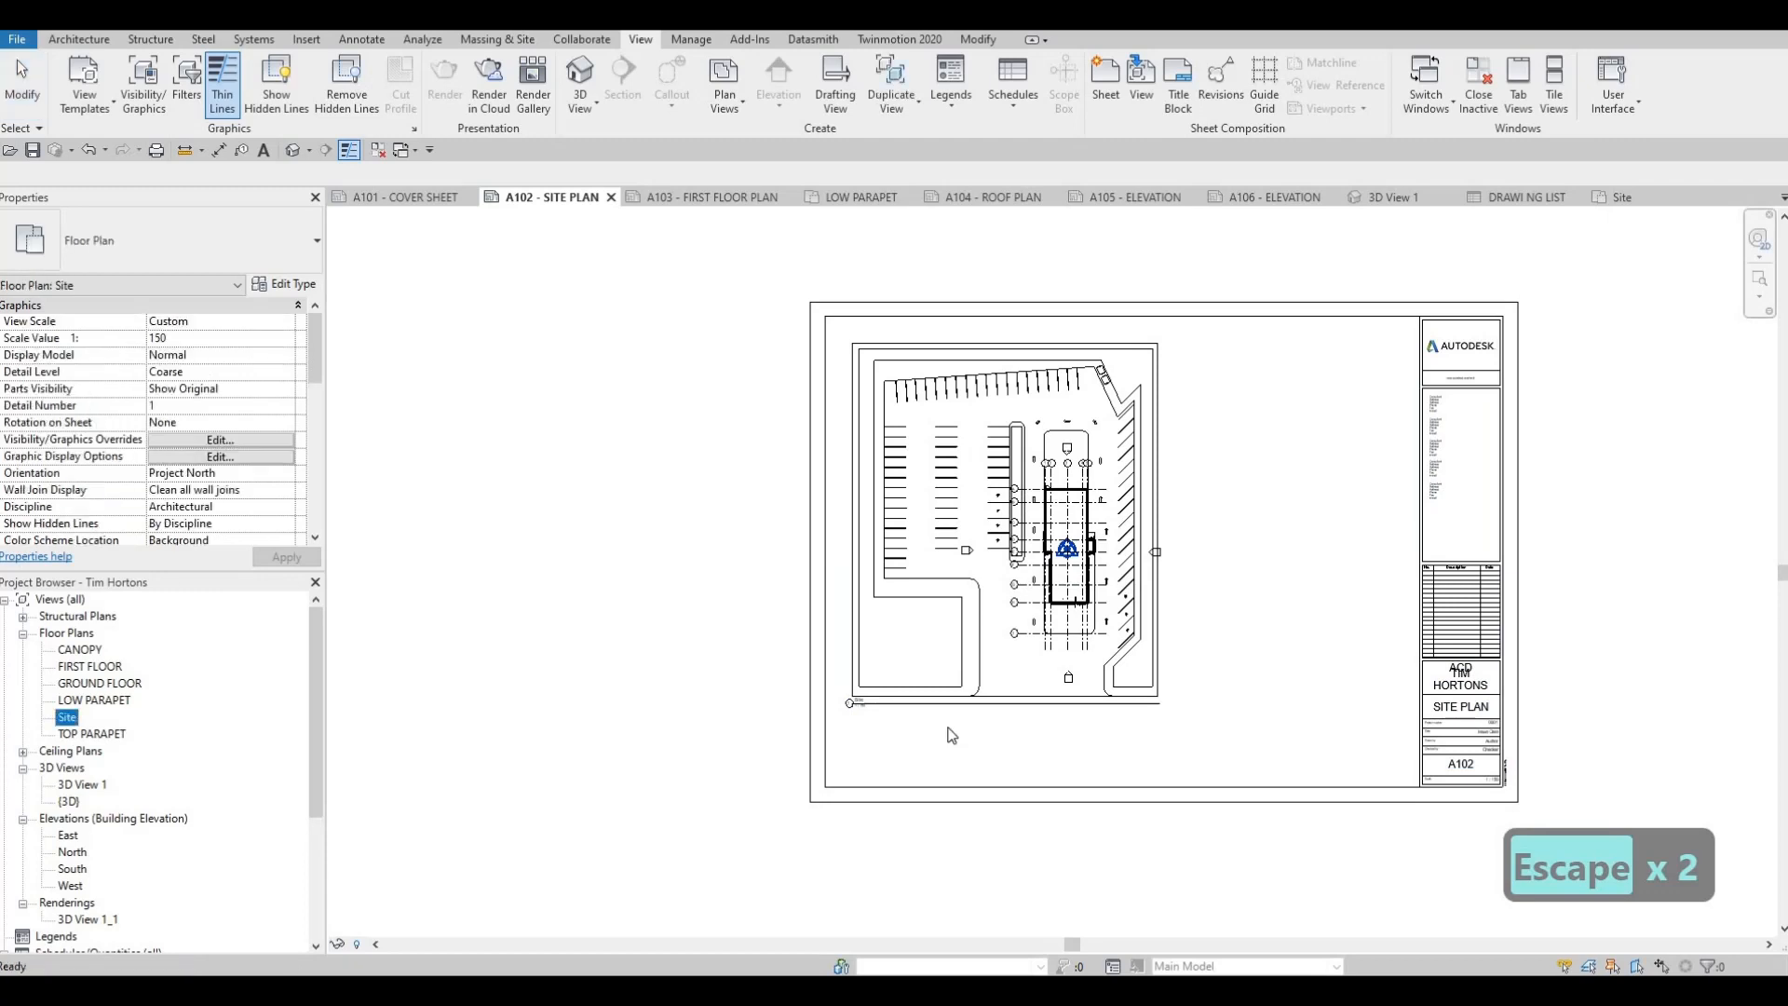
key("v")
key("g")
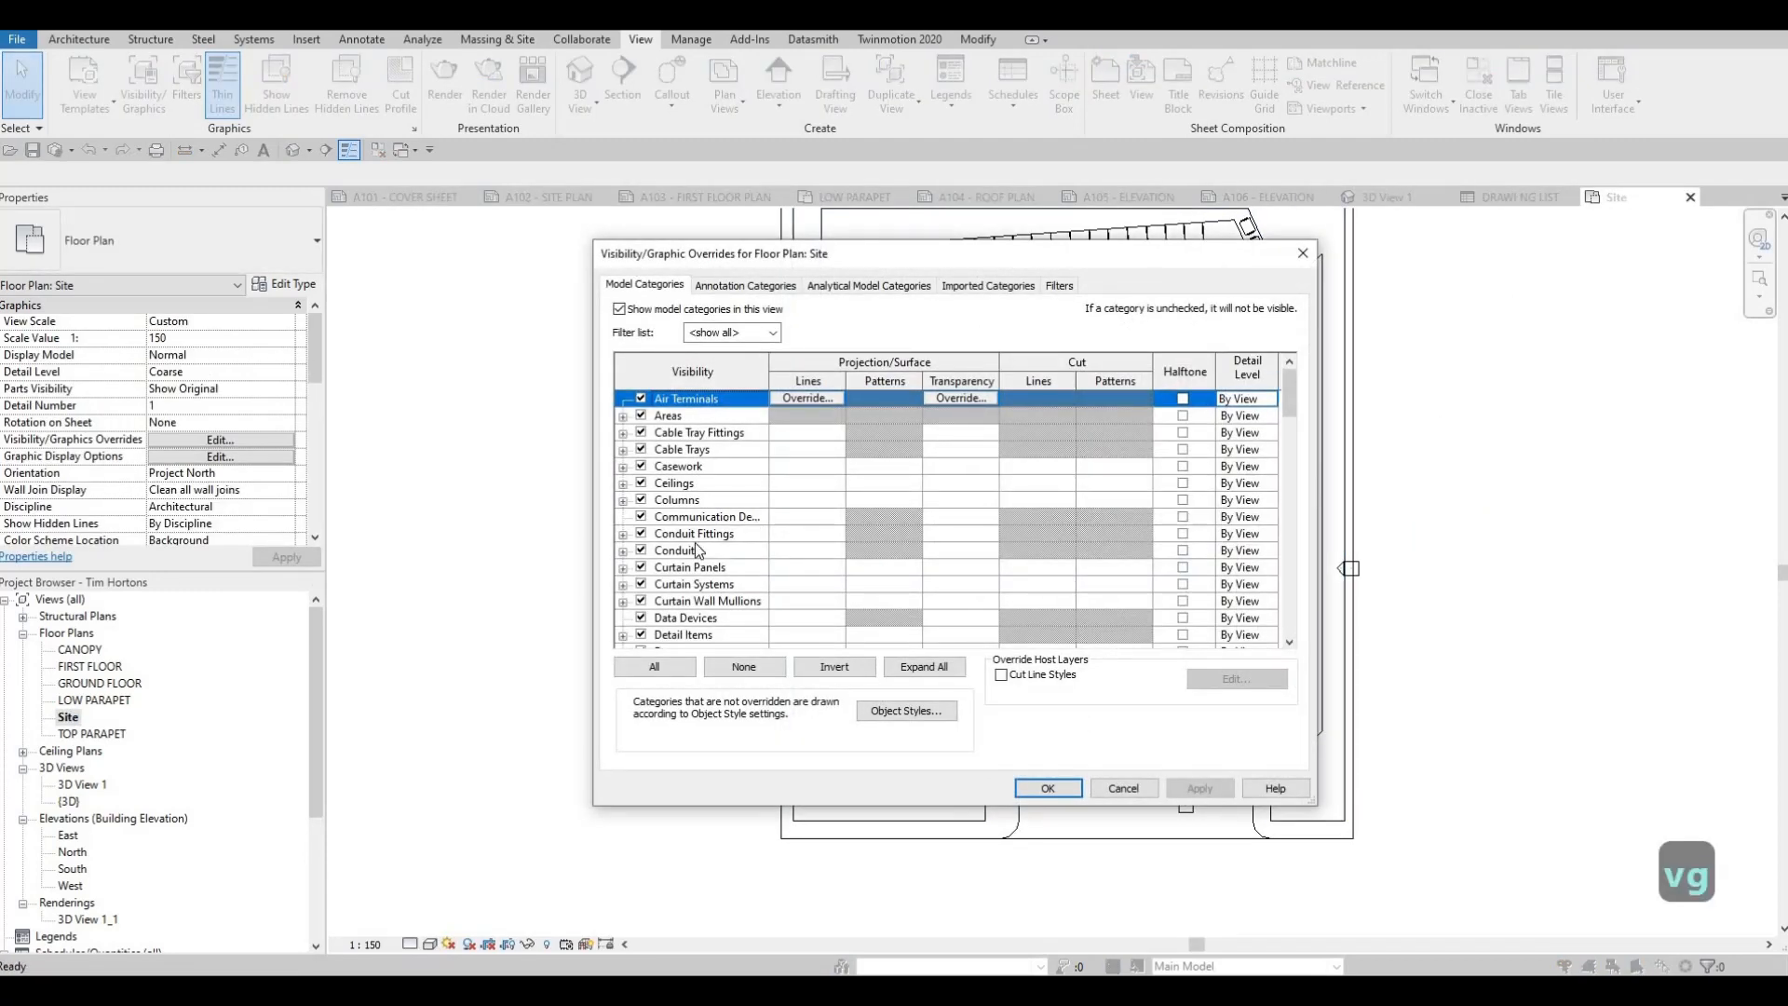
key("ctrl+Tab")
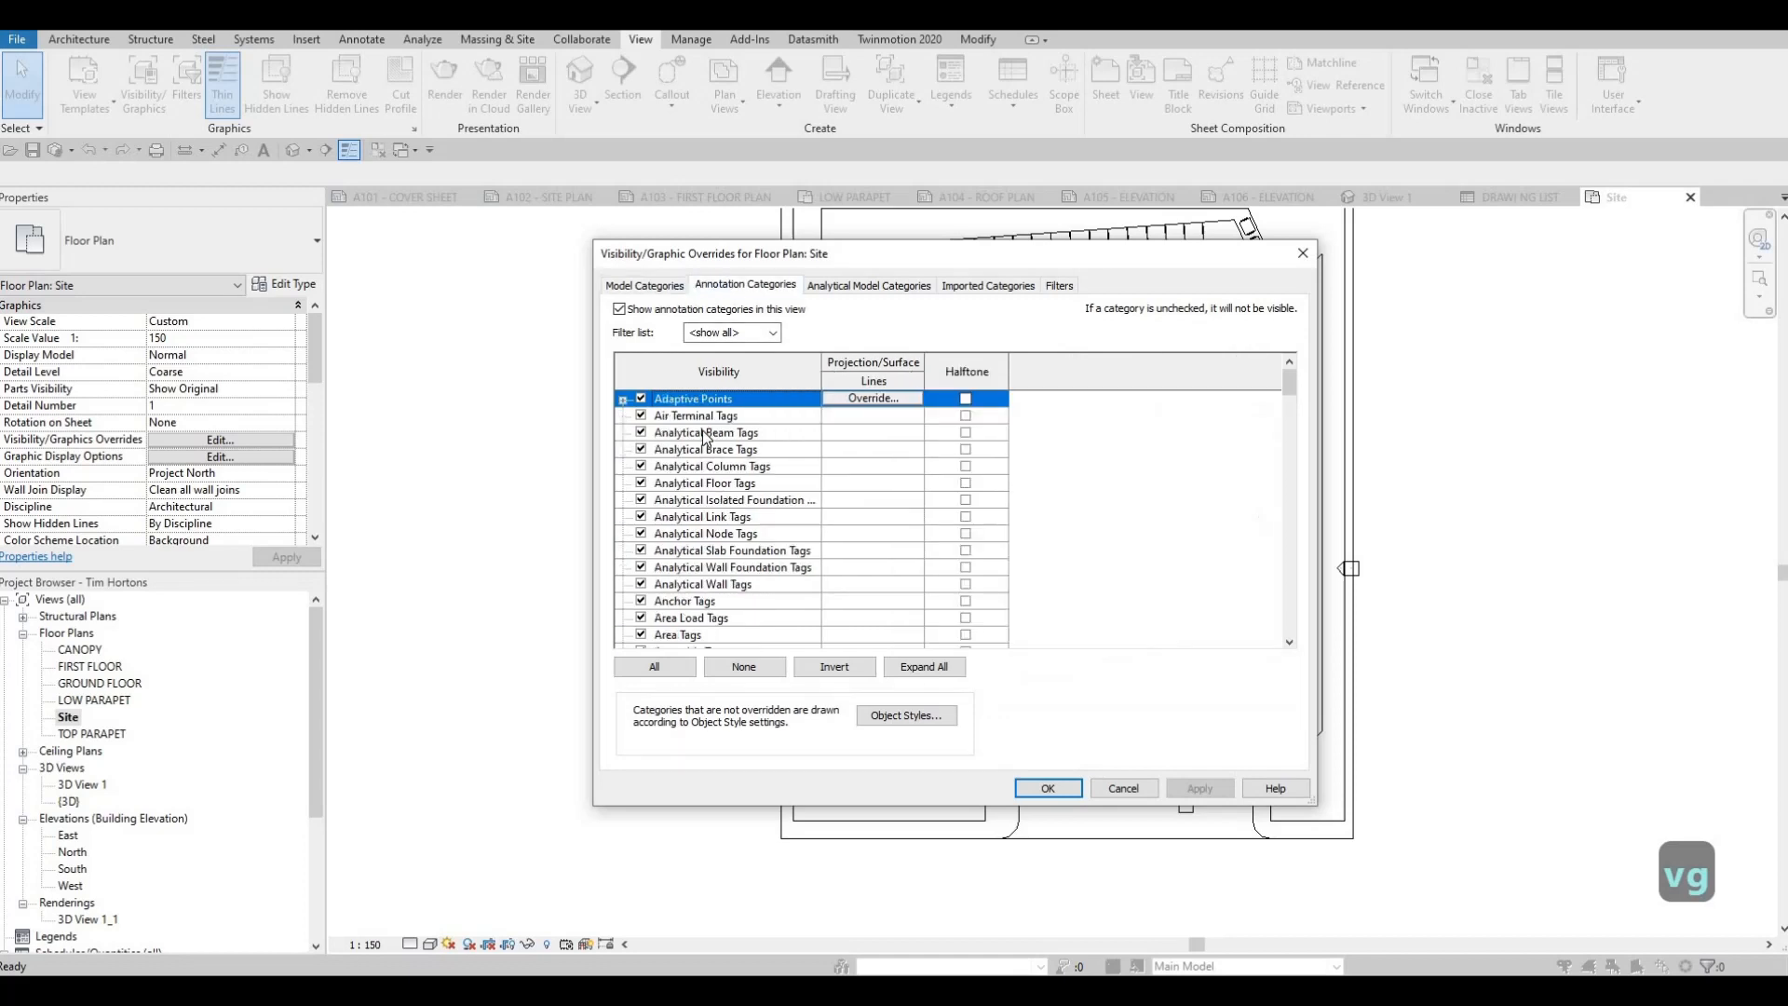
left_click(702, 432)
key("e")
scroll(695, 608, "down", 1)
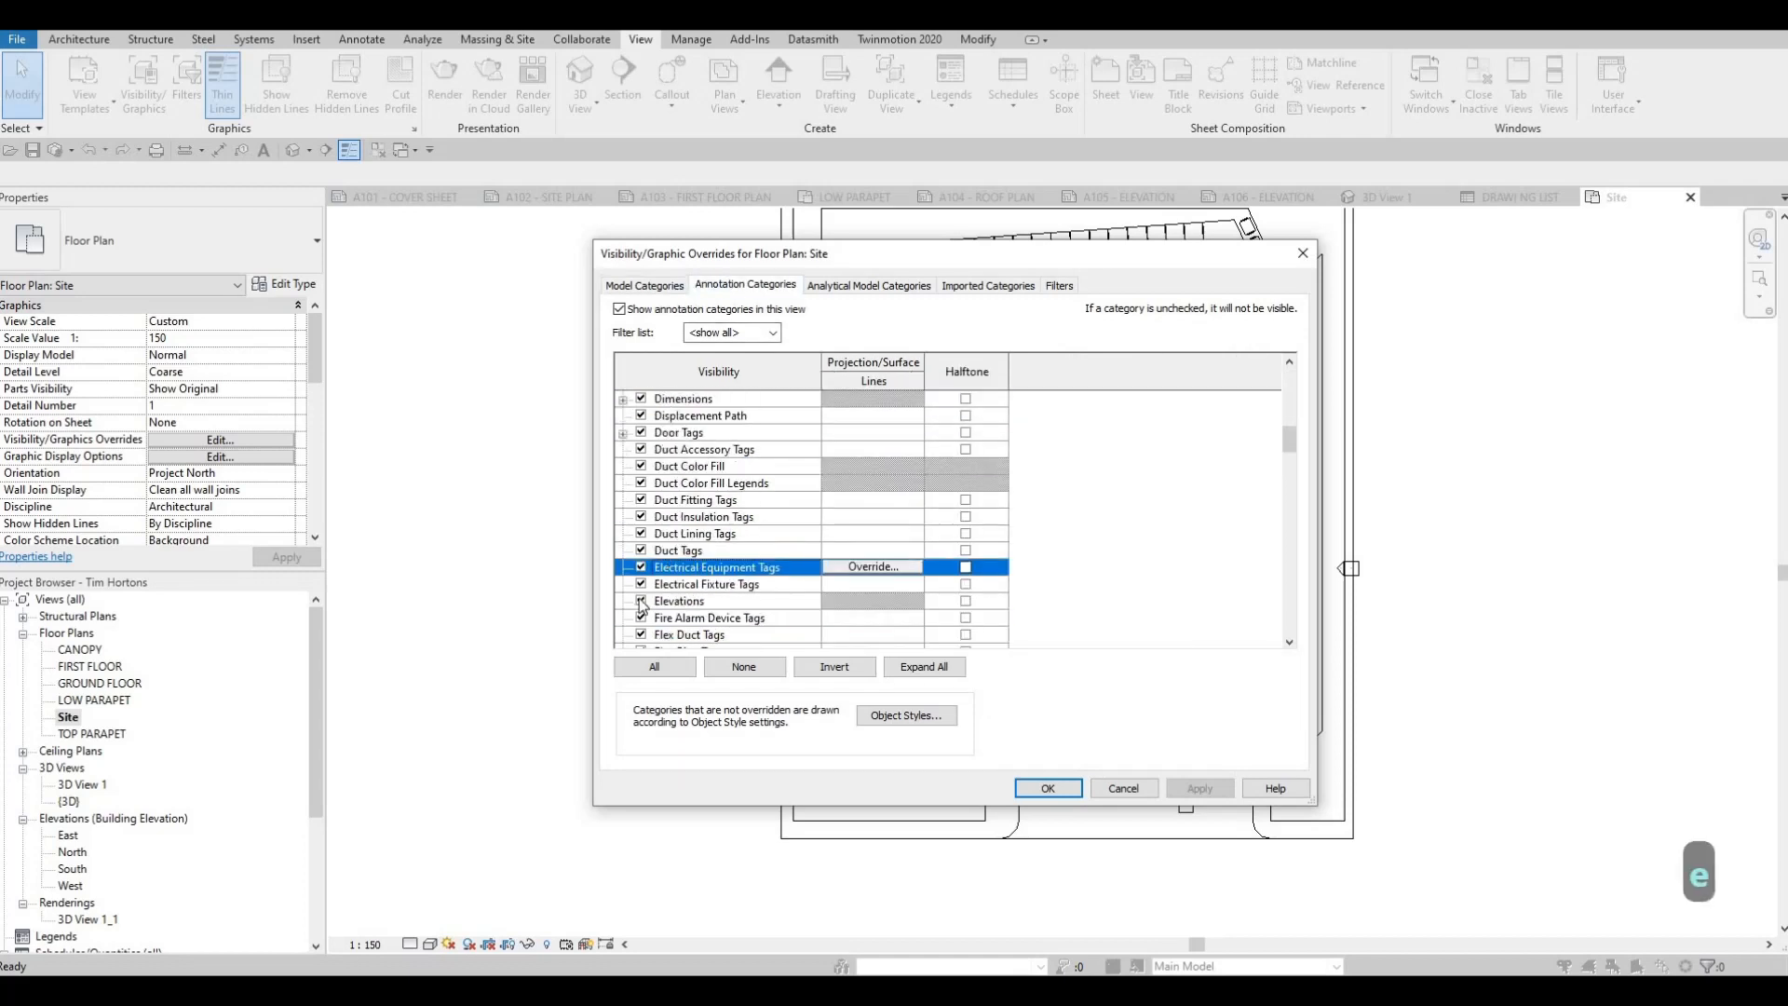
left_click(641, 601)
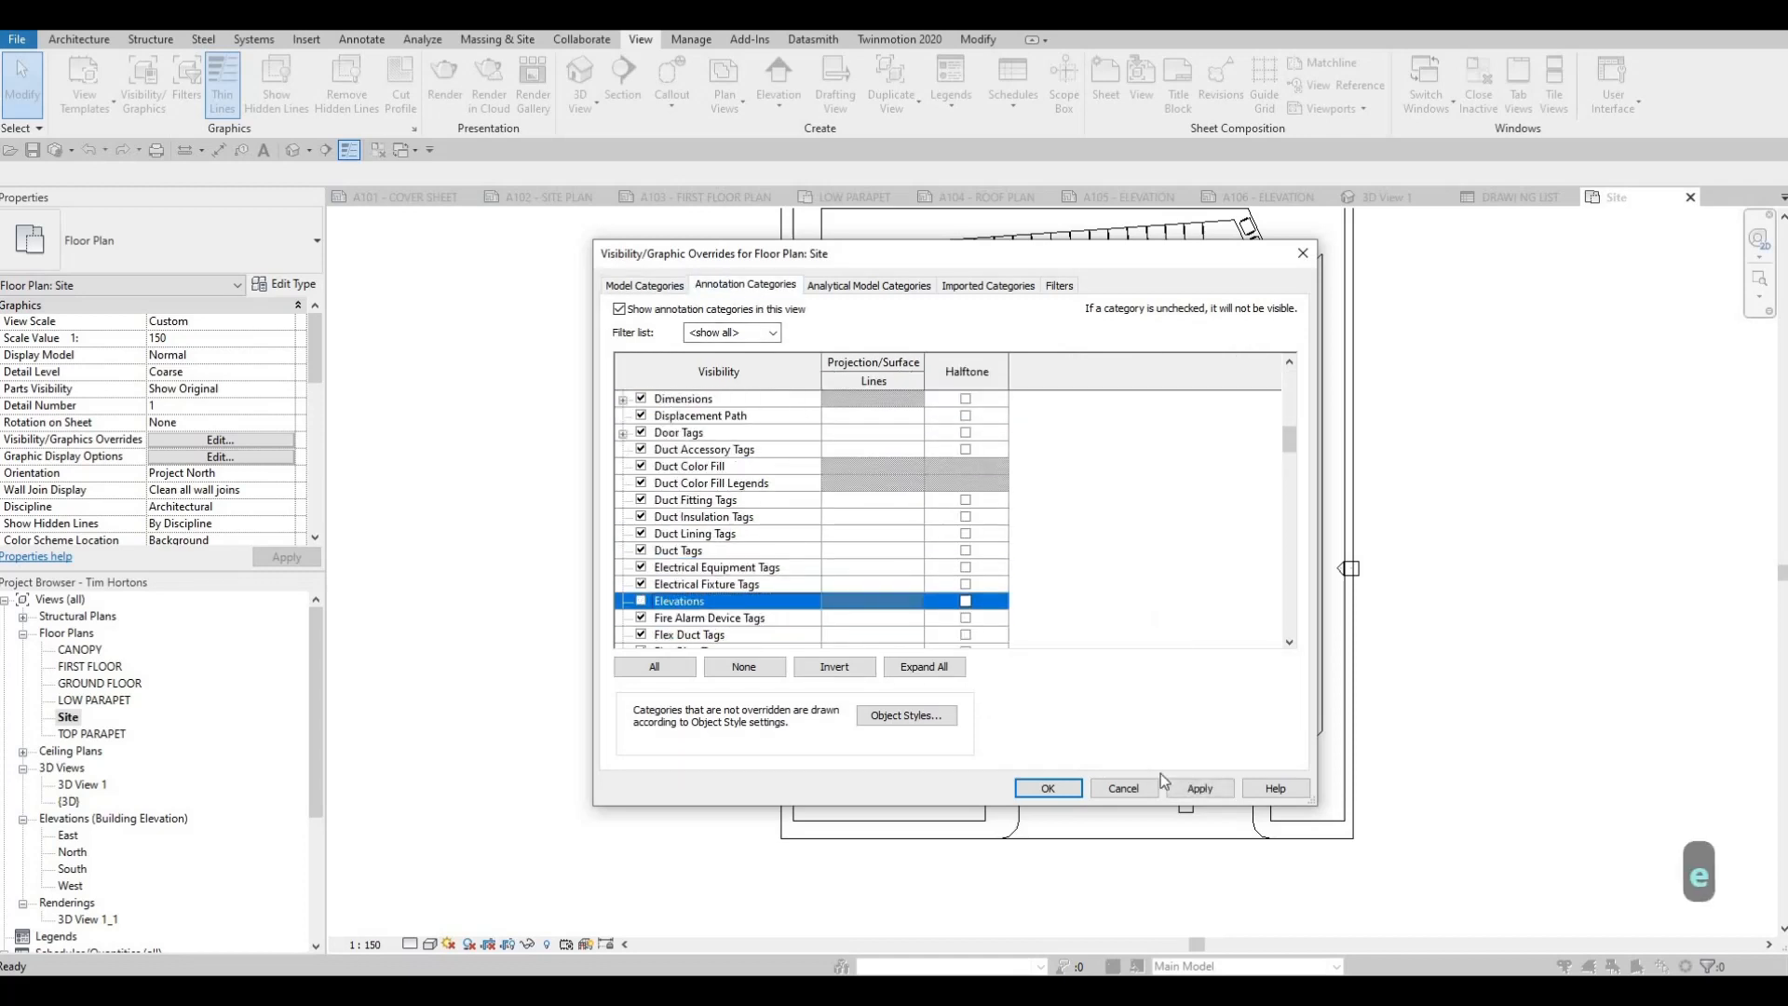
left_click(1195, 788)
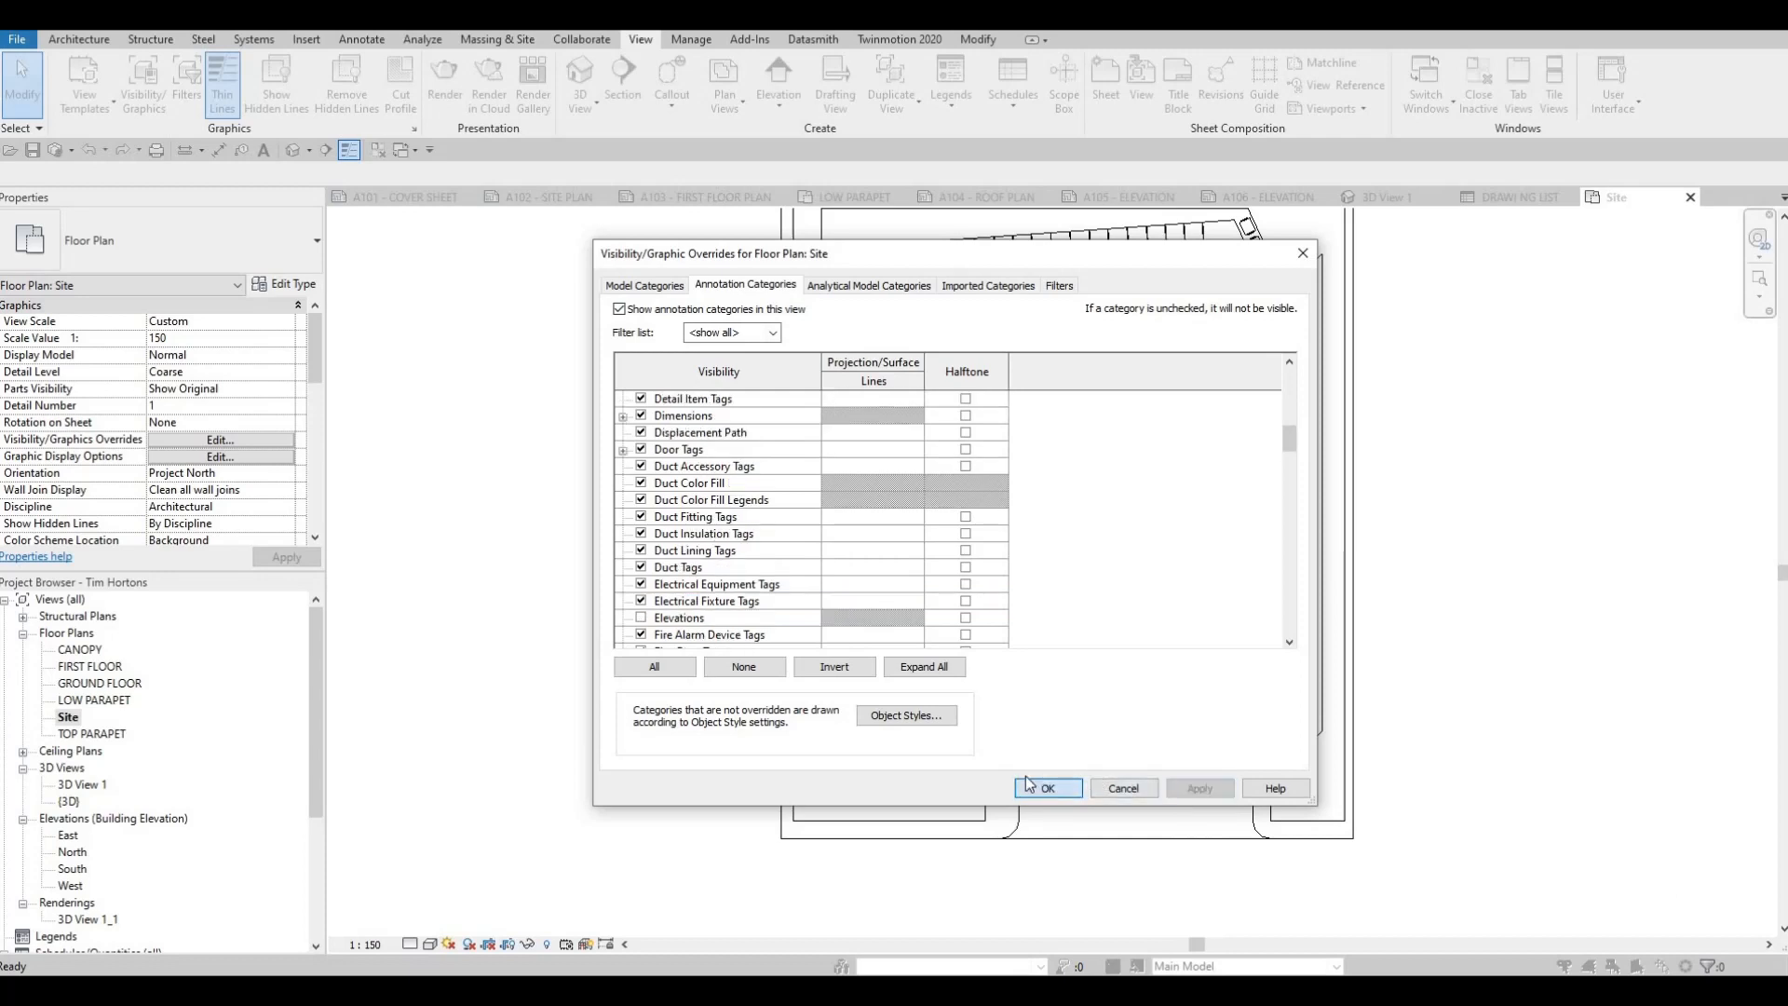
left_click(1047, 788)
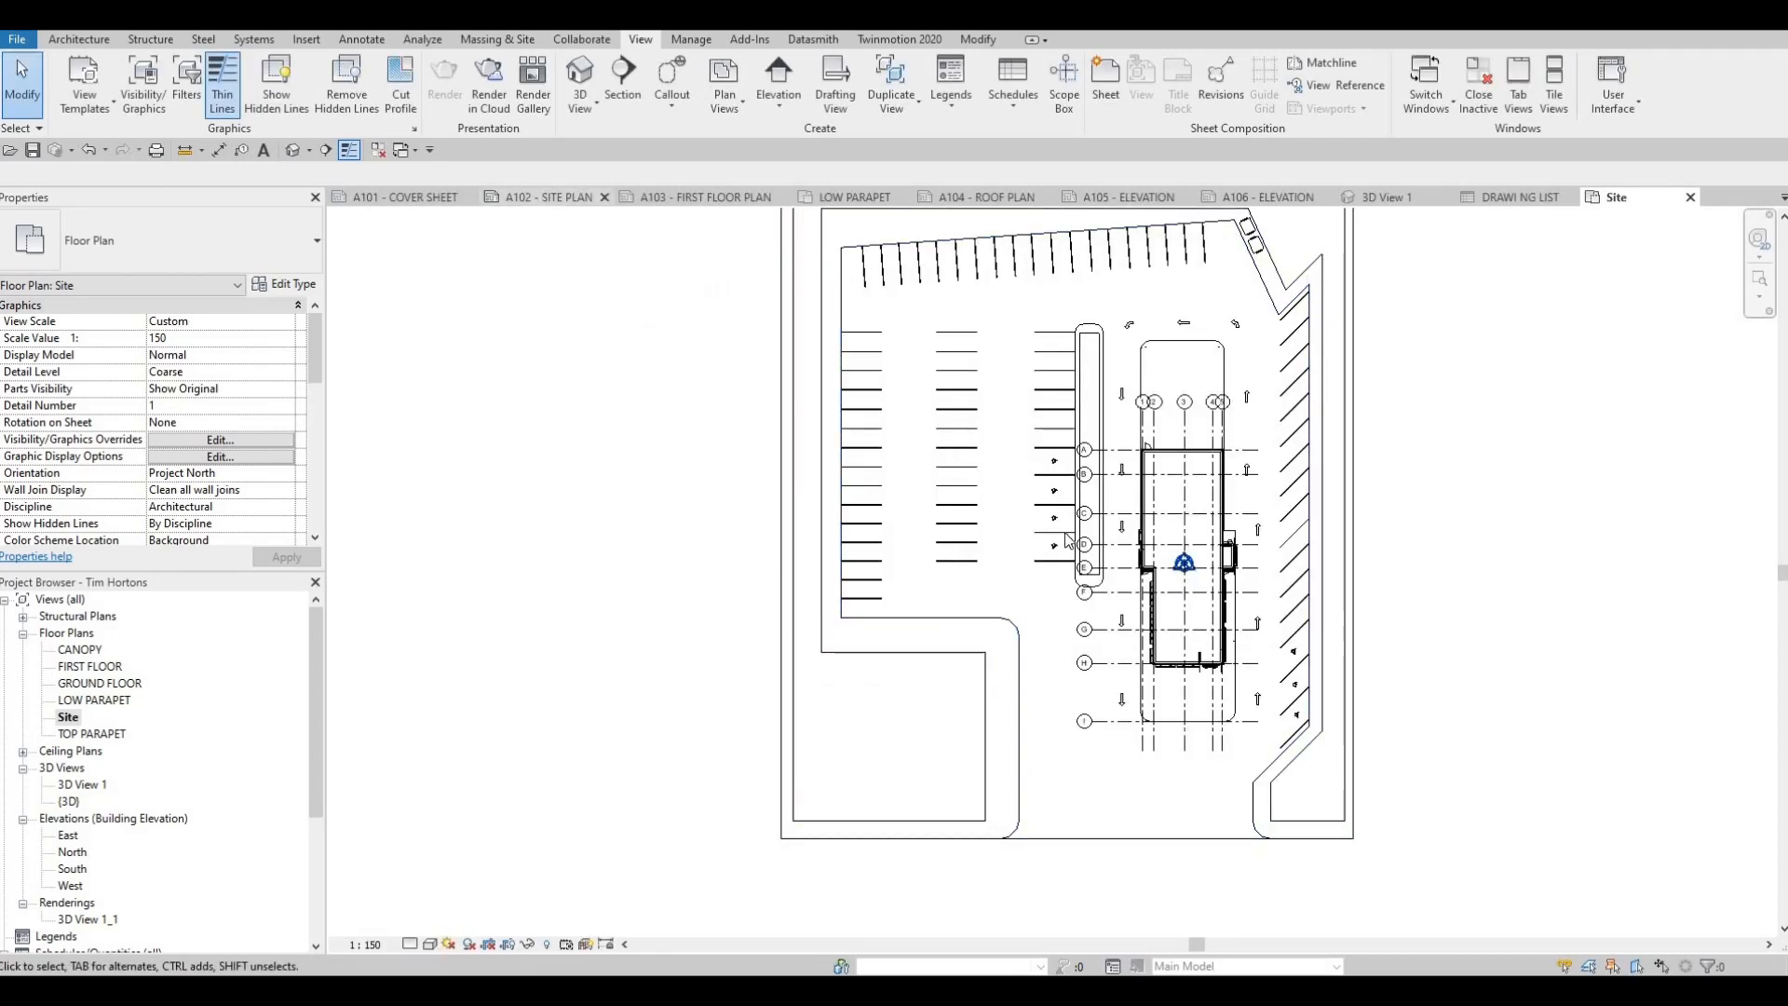
Reposition the Site viewport's title on sheet A102 just beneath the plan's lower edge
left_click(548, 198)
scroll(1077, 561, "up", 2)
key("Escape")
key("Escape")
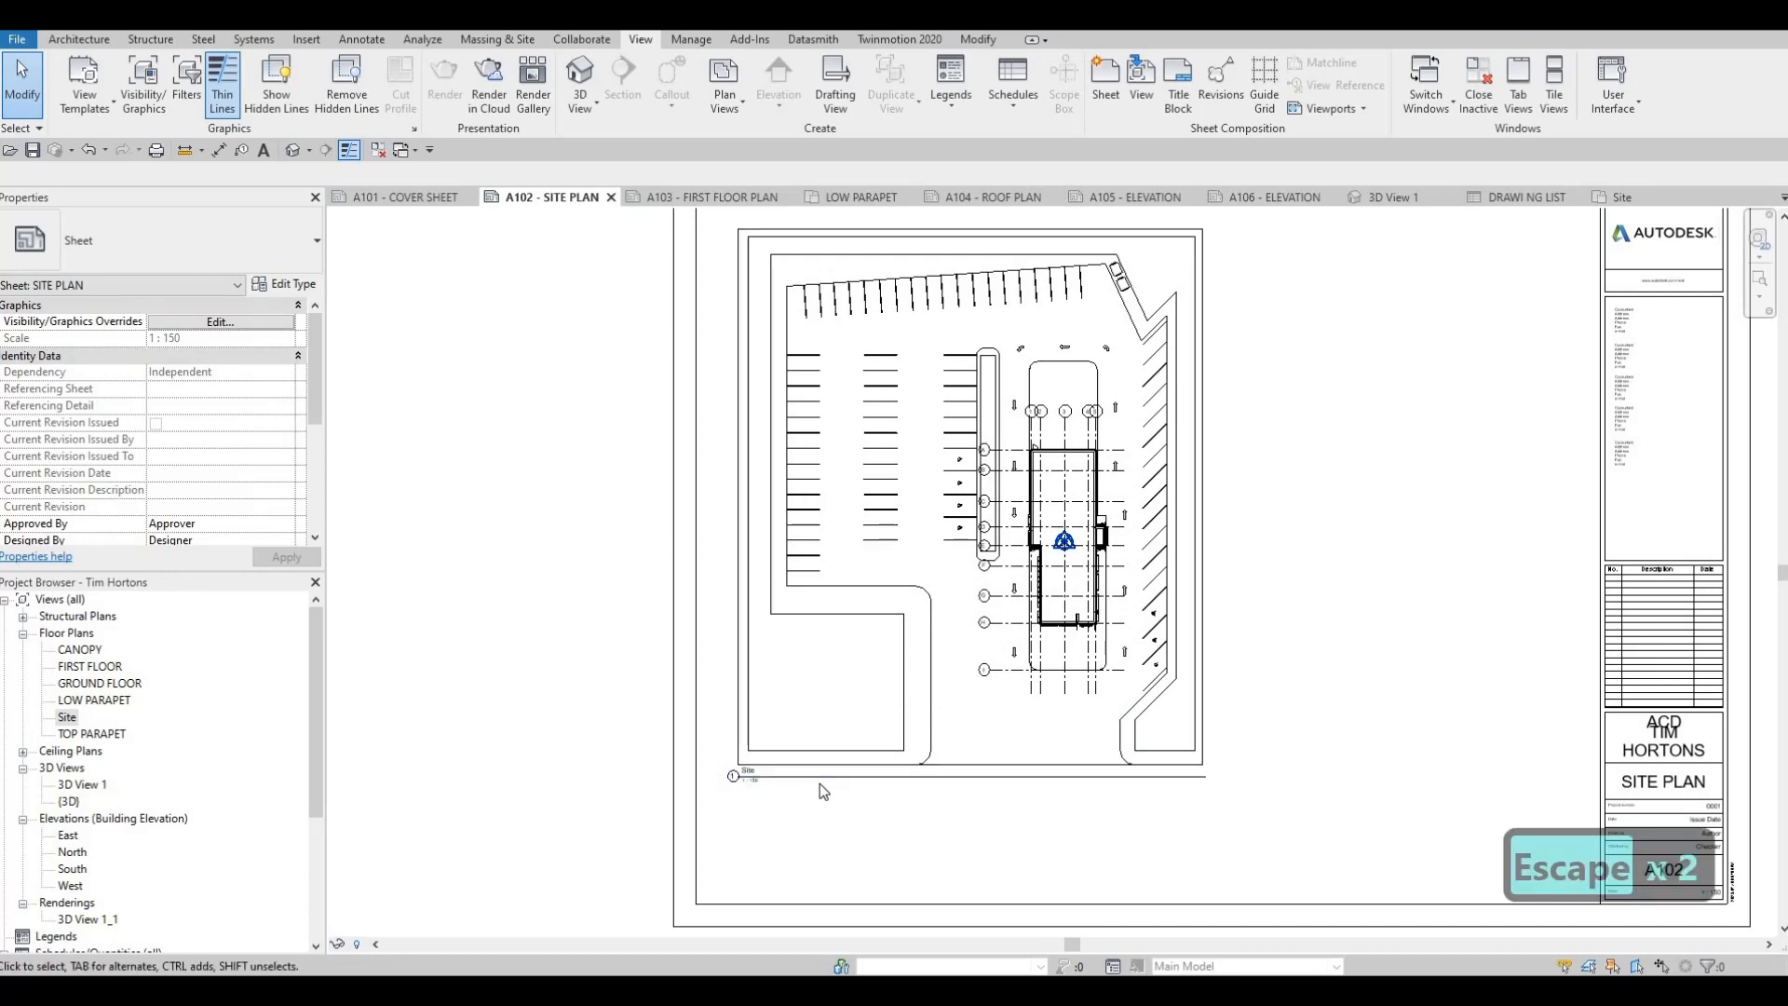
left_click_drag(811, 777, 821, 807)
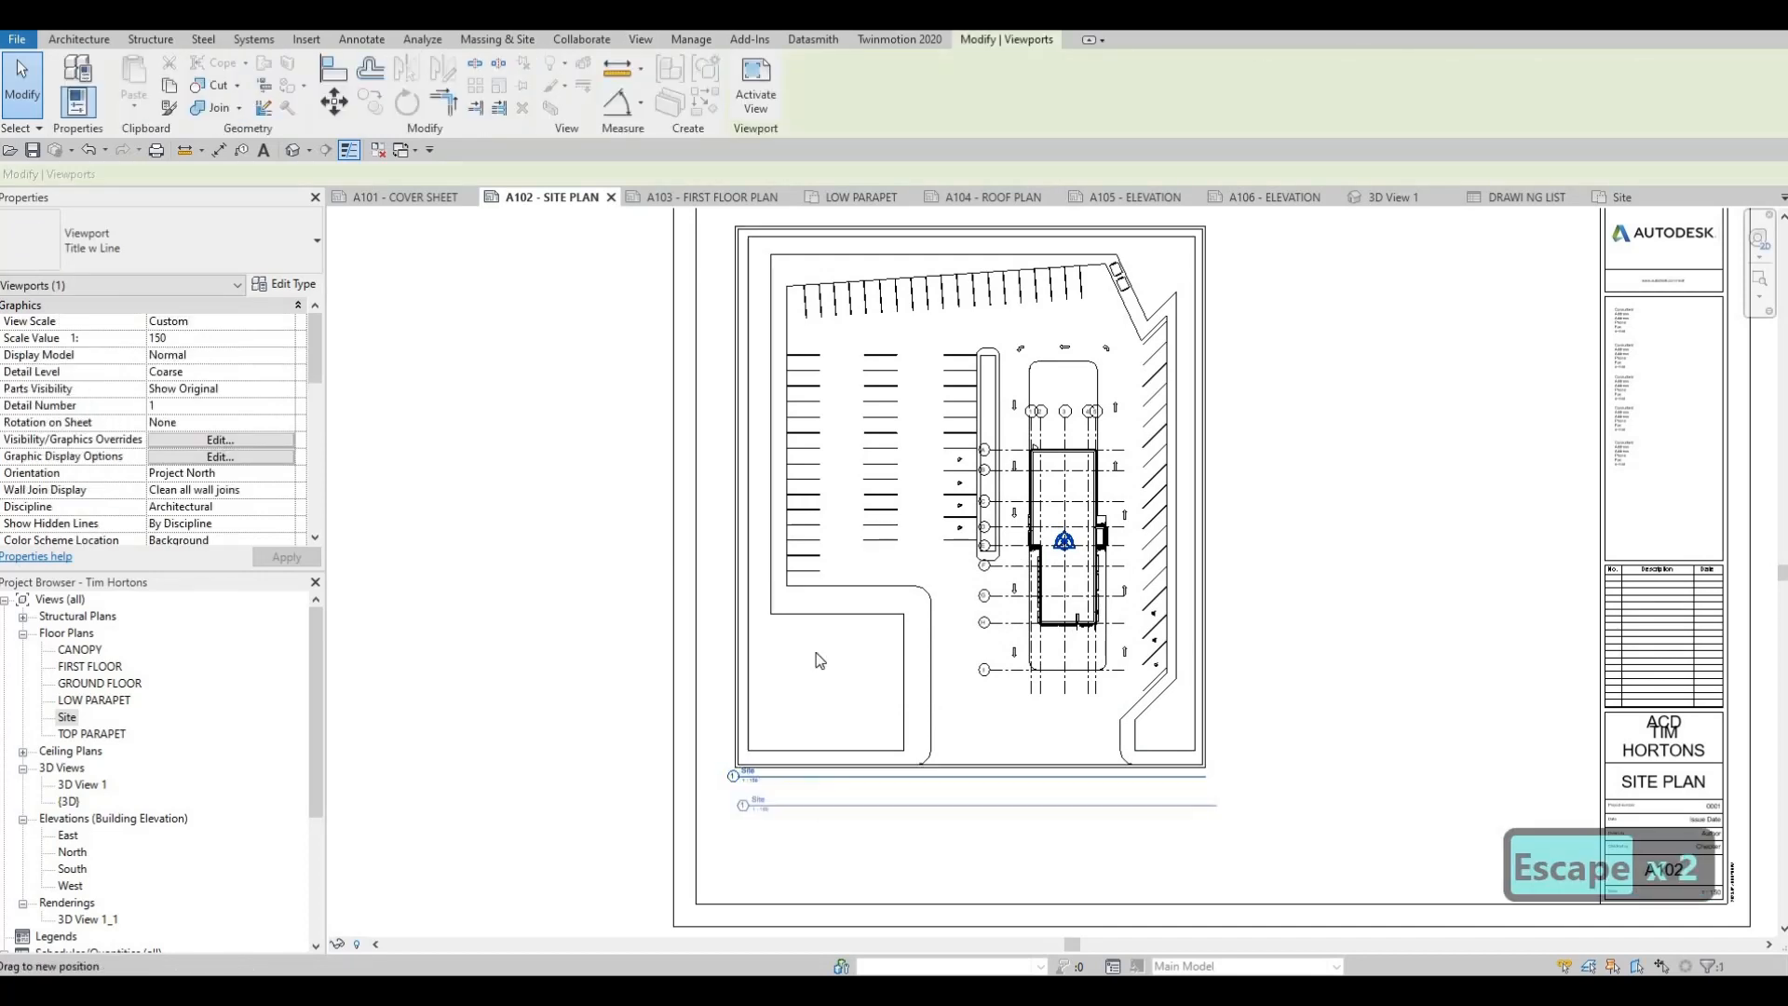
key("Escape")
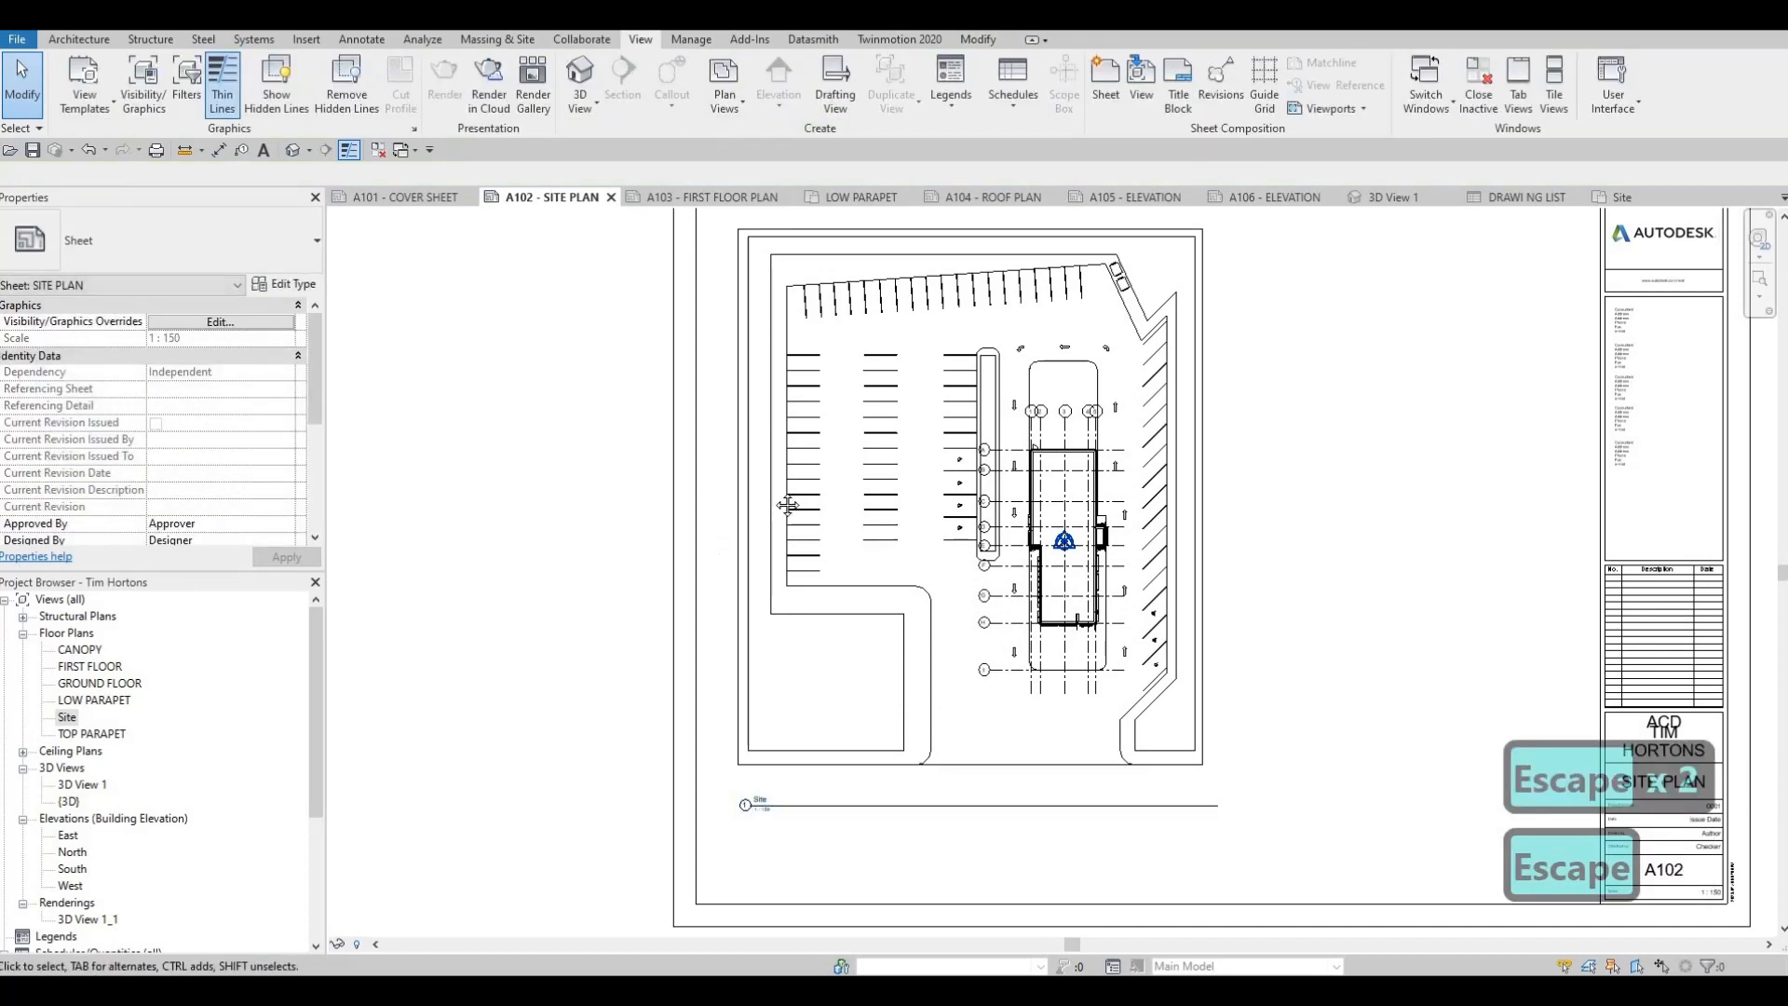
middle_click_drag(787, 805, 840, 752)
left_click(841, 752)
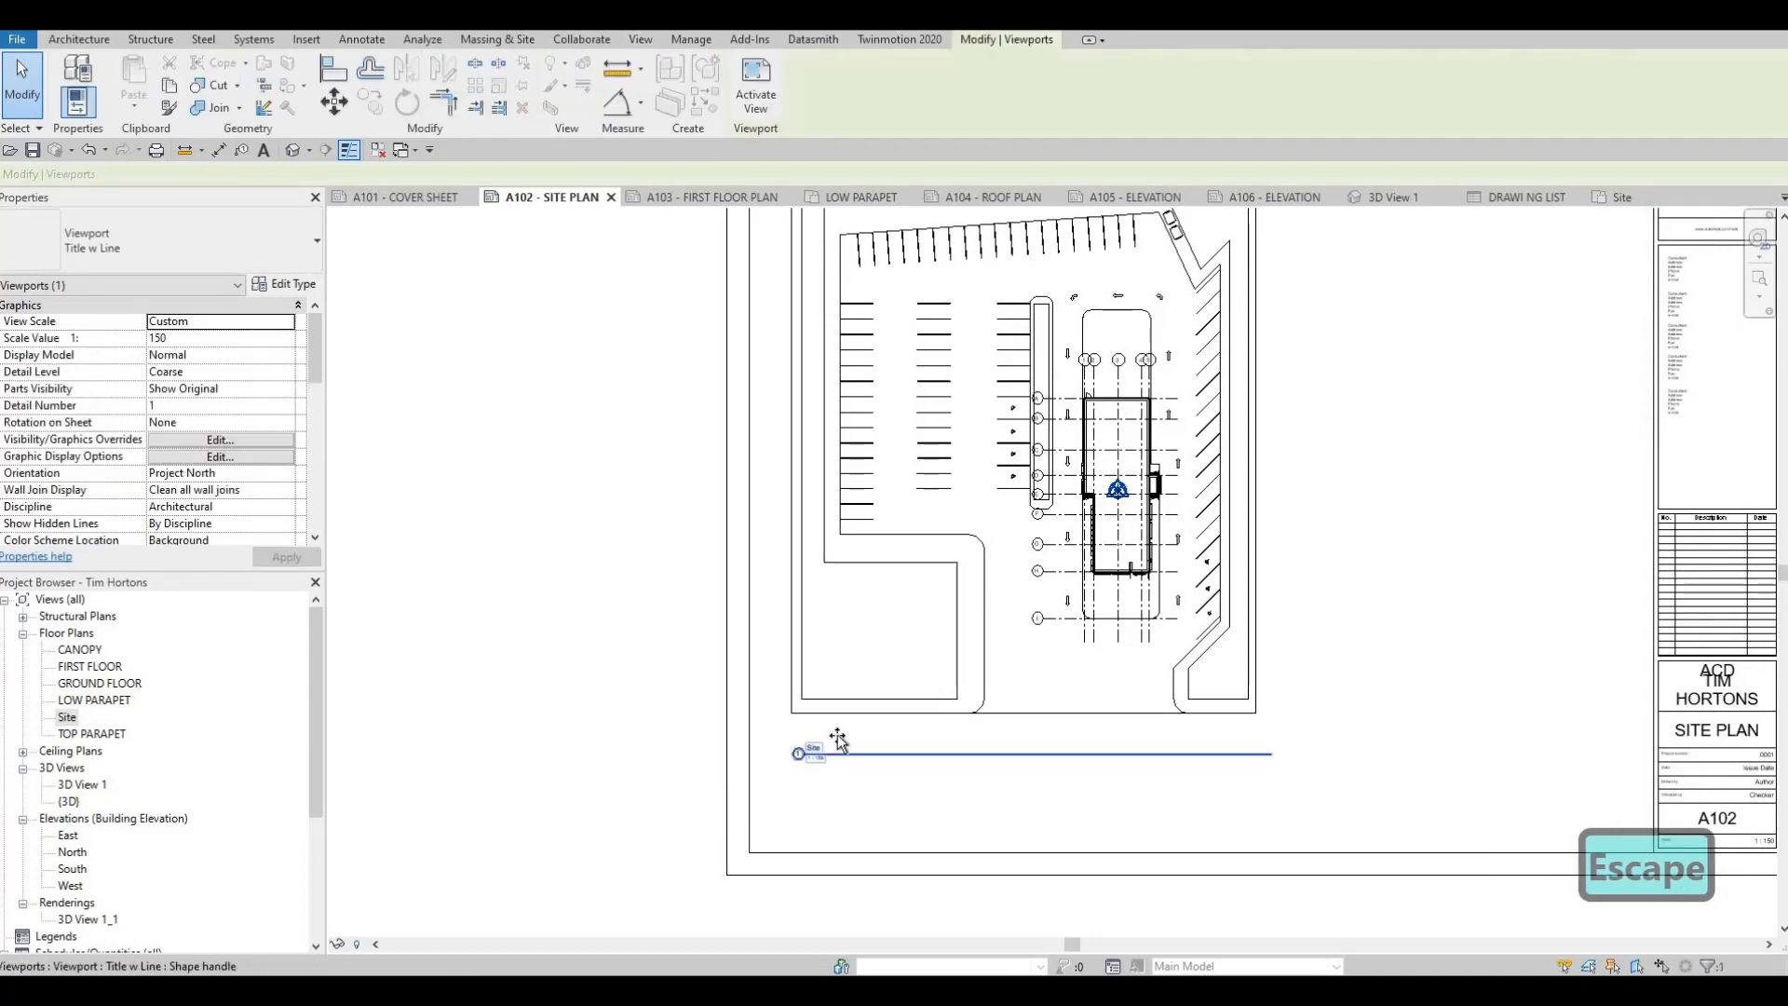
left_click_drag(839, 738, 838, 718)
key("Escape")
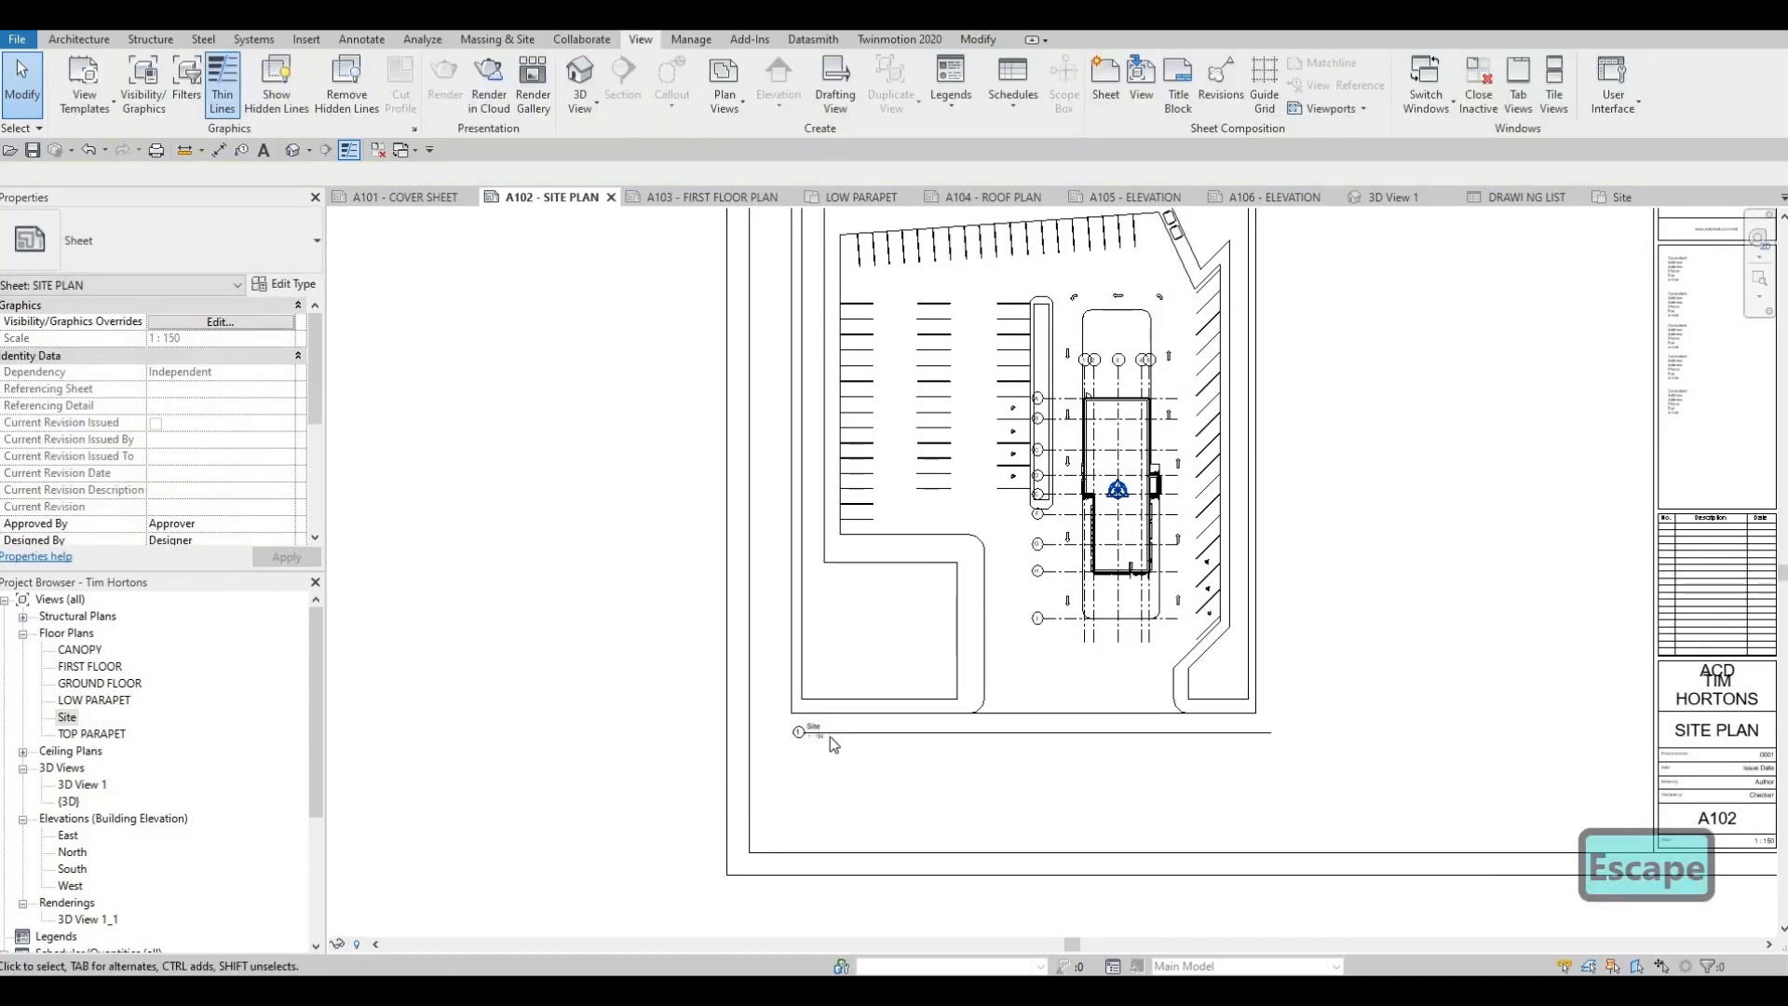
Set the Site viewport's Title on Sheet to SITE PLAN
left_click(864, 651)
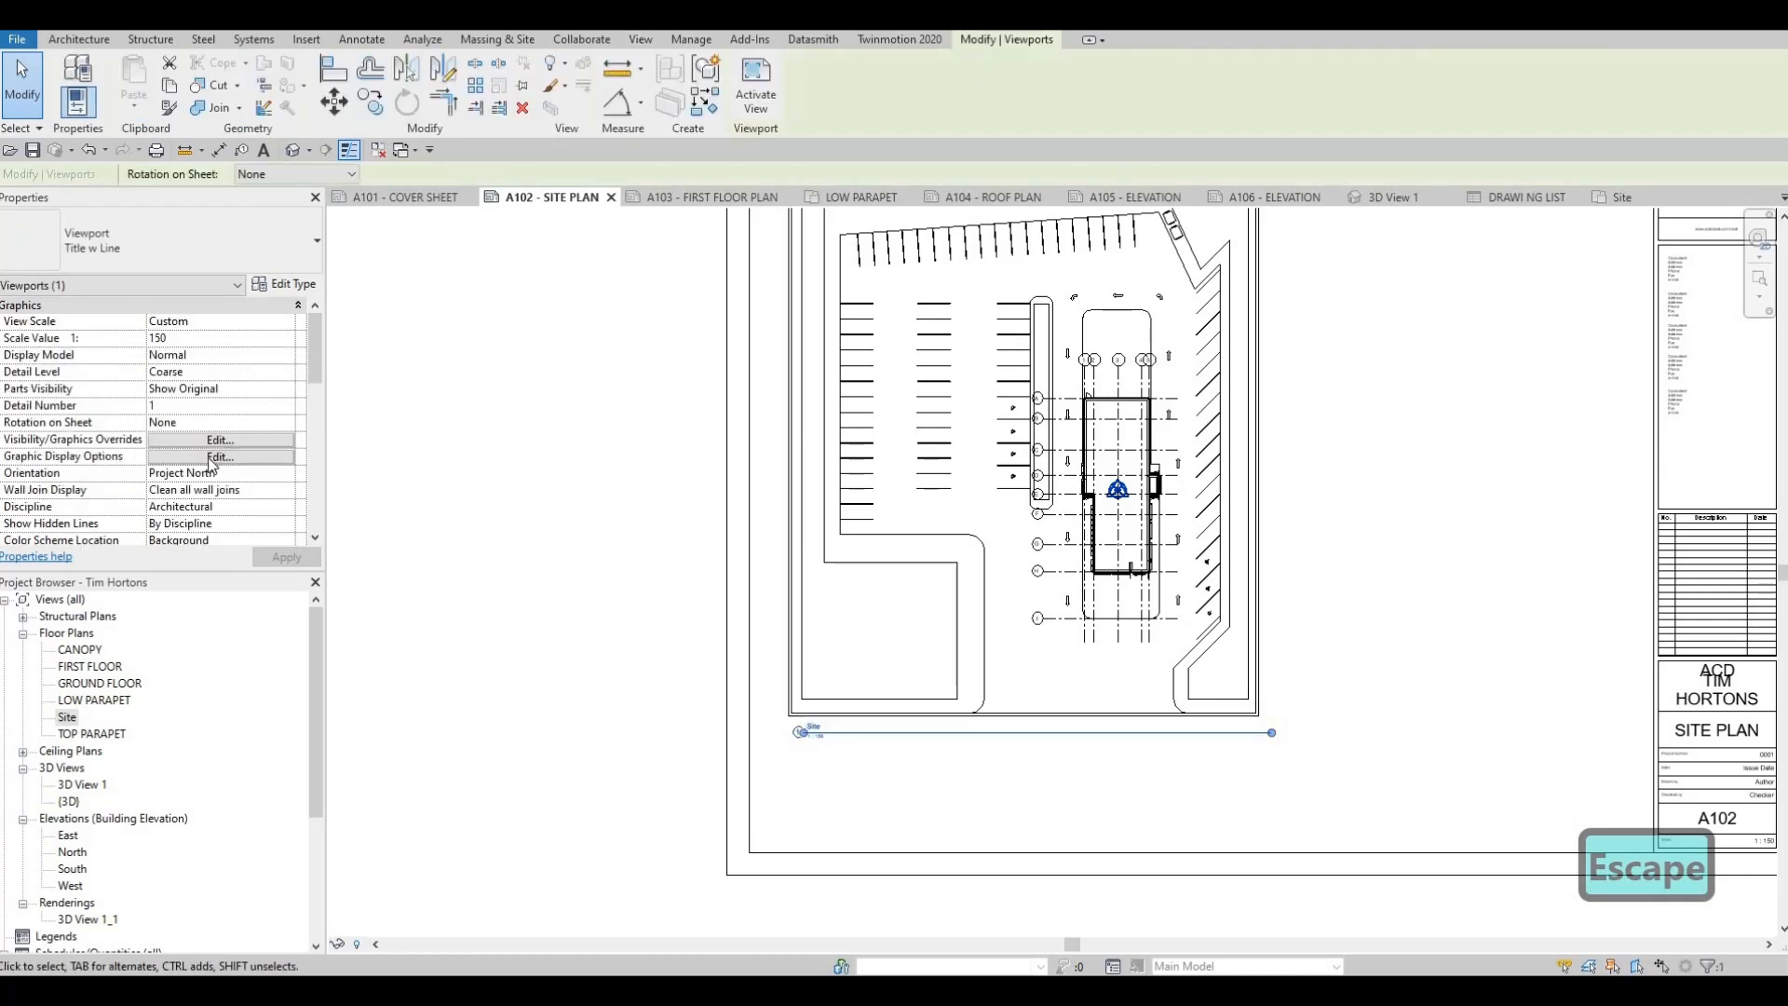
scroll(205, 445, "down", 5)
scroll(205, 446, "down", 4)
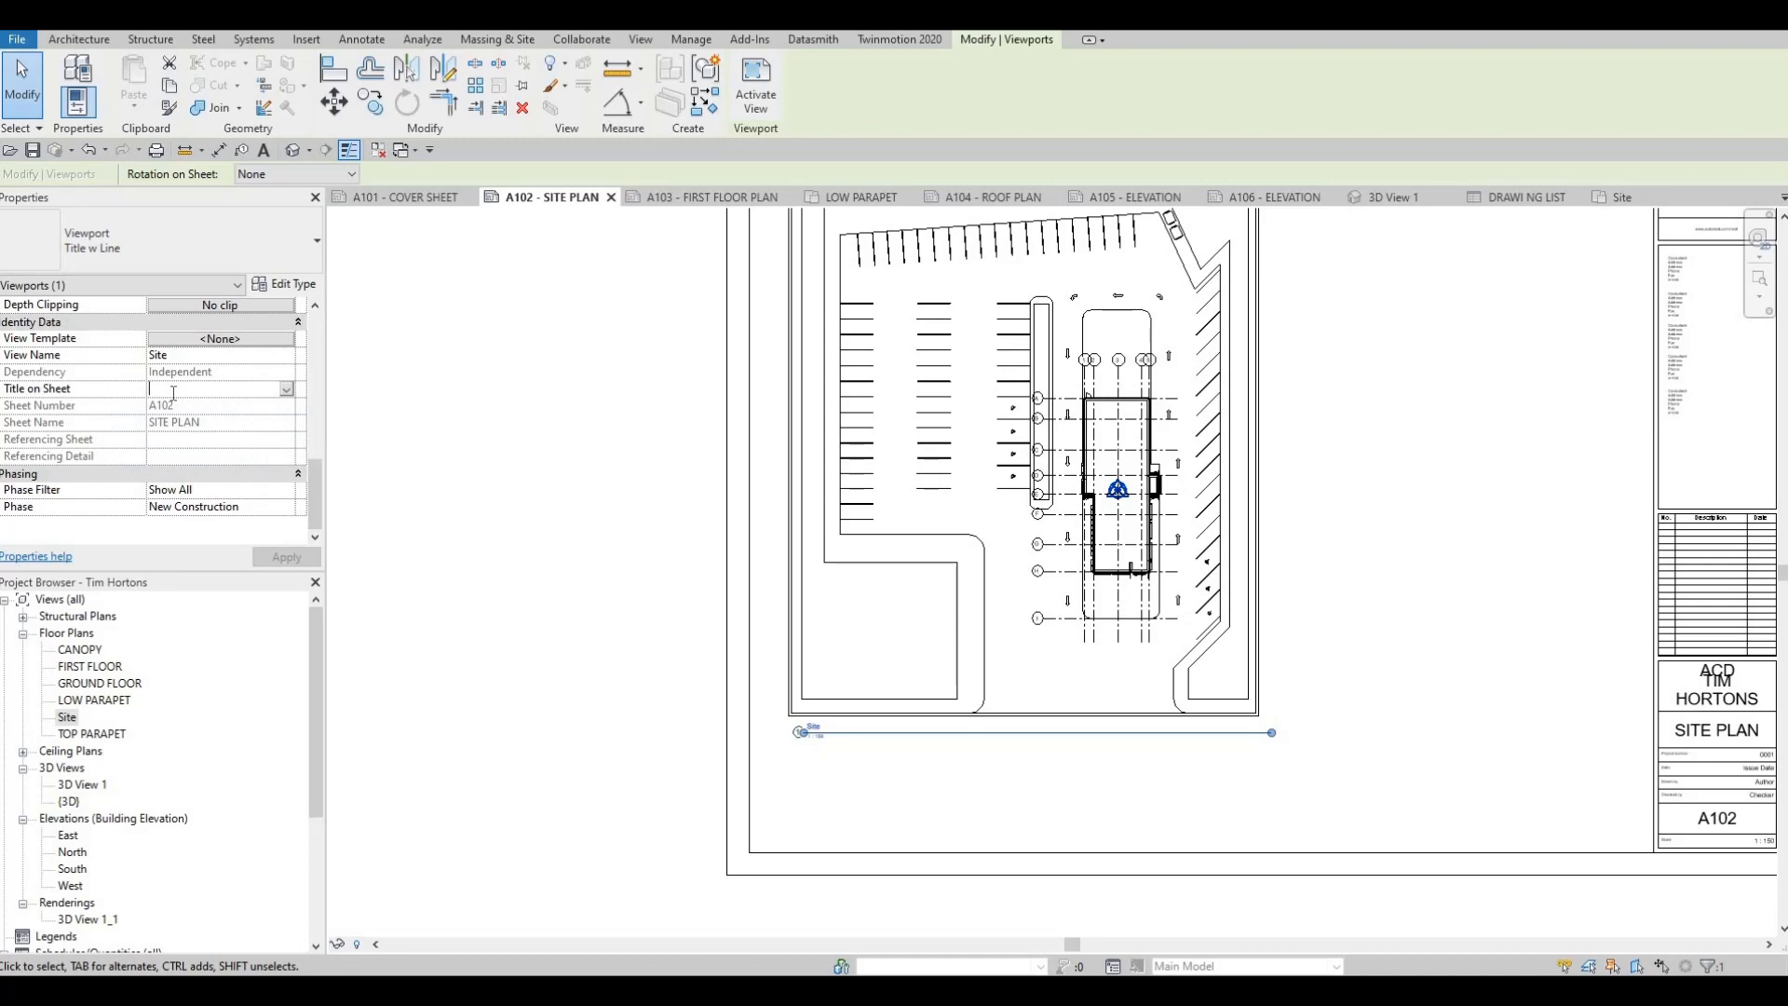
type("SITER")
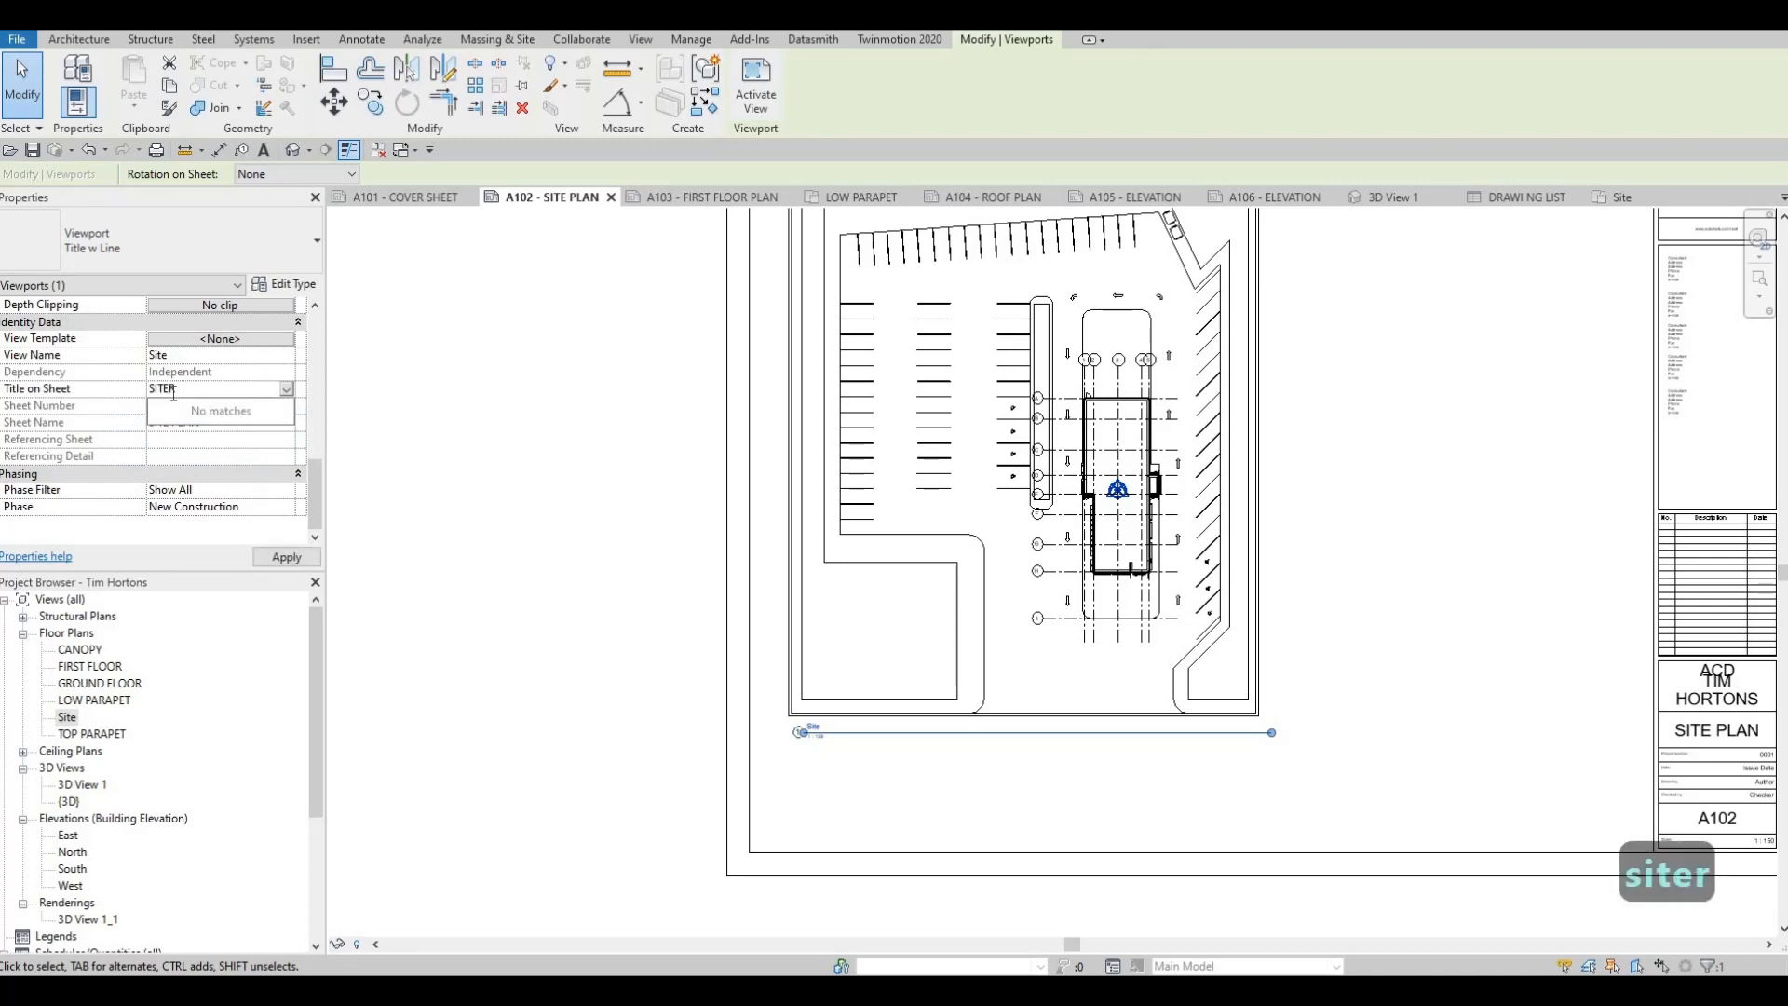
key("BackSpace")
type("PLAN")
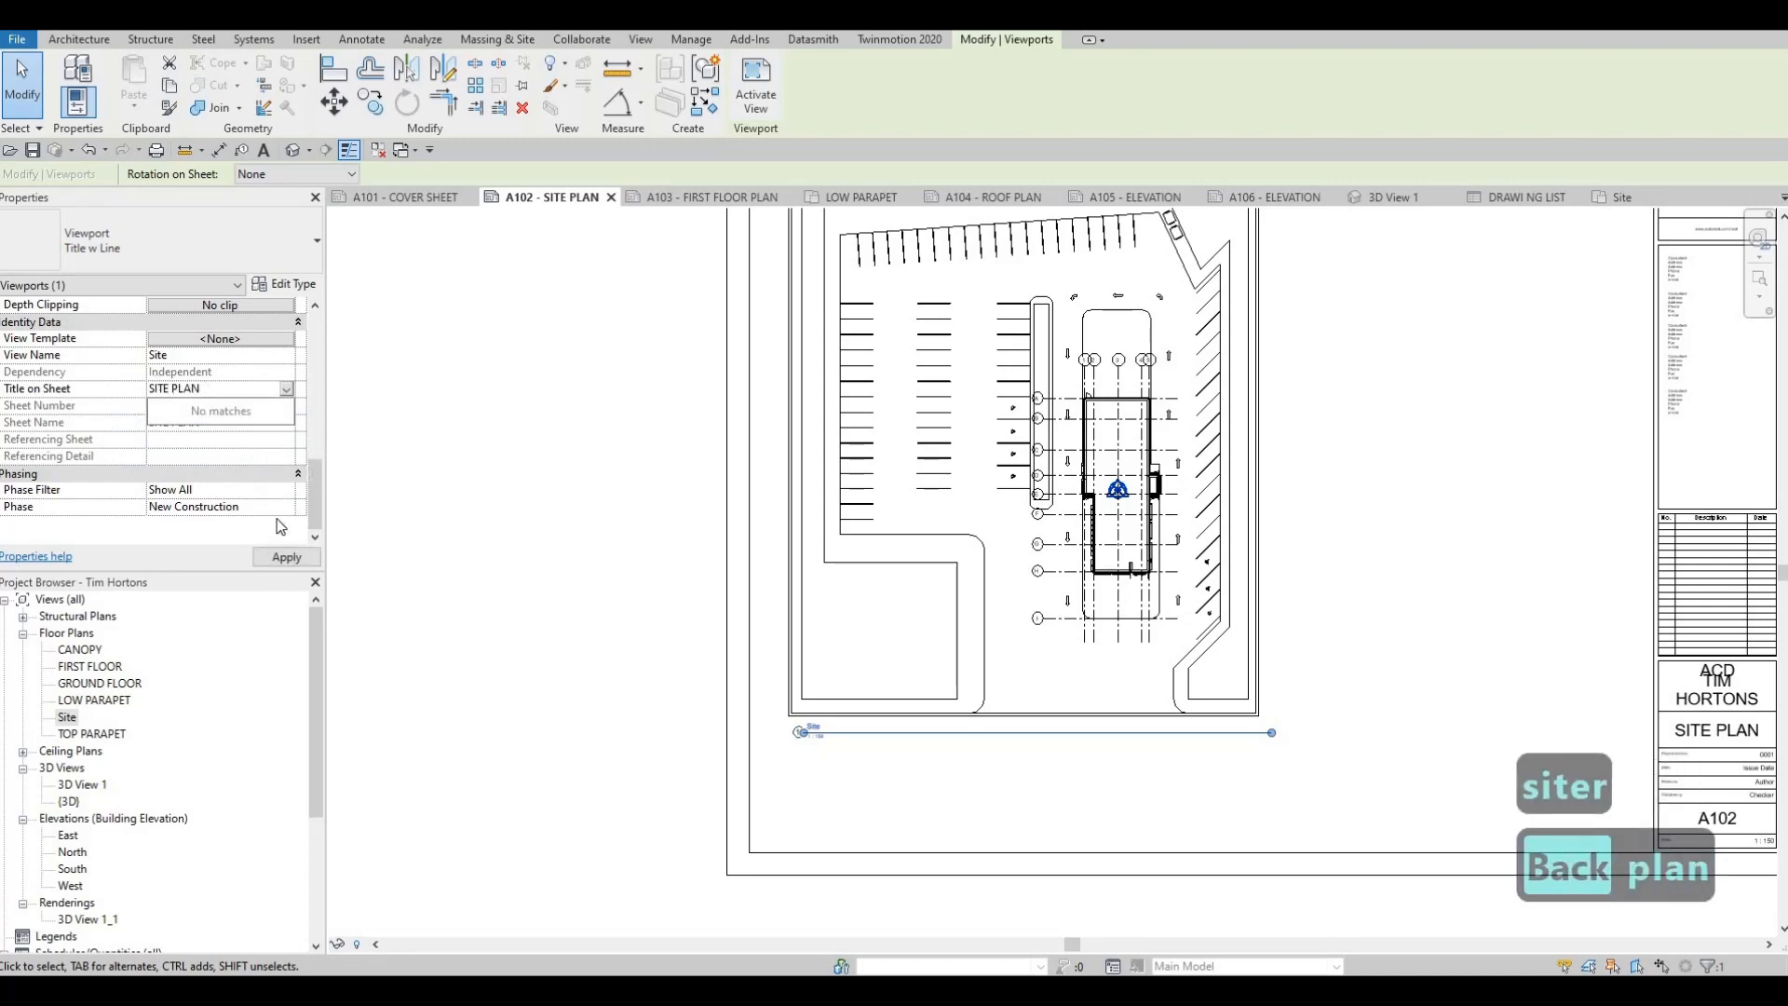
left_click(729, 693)
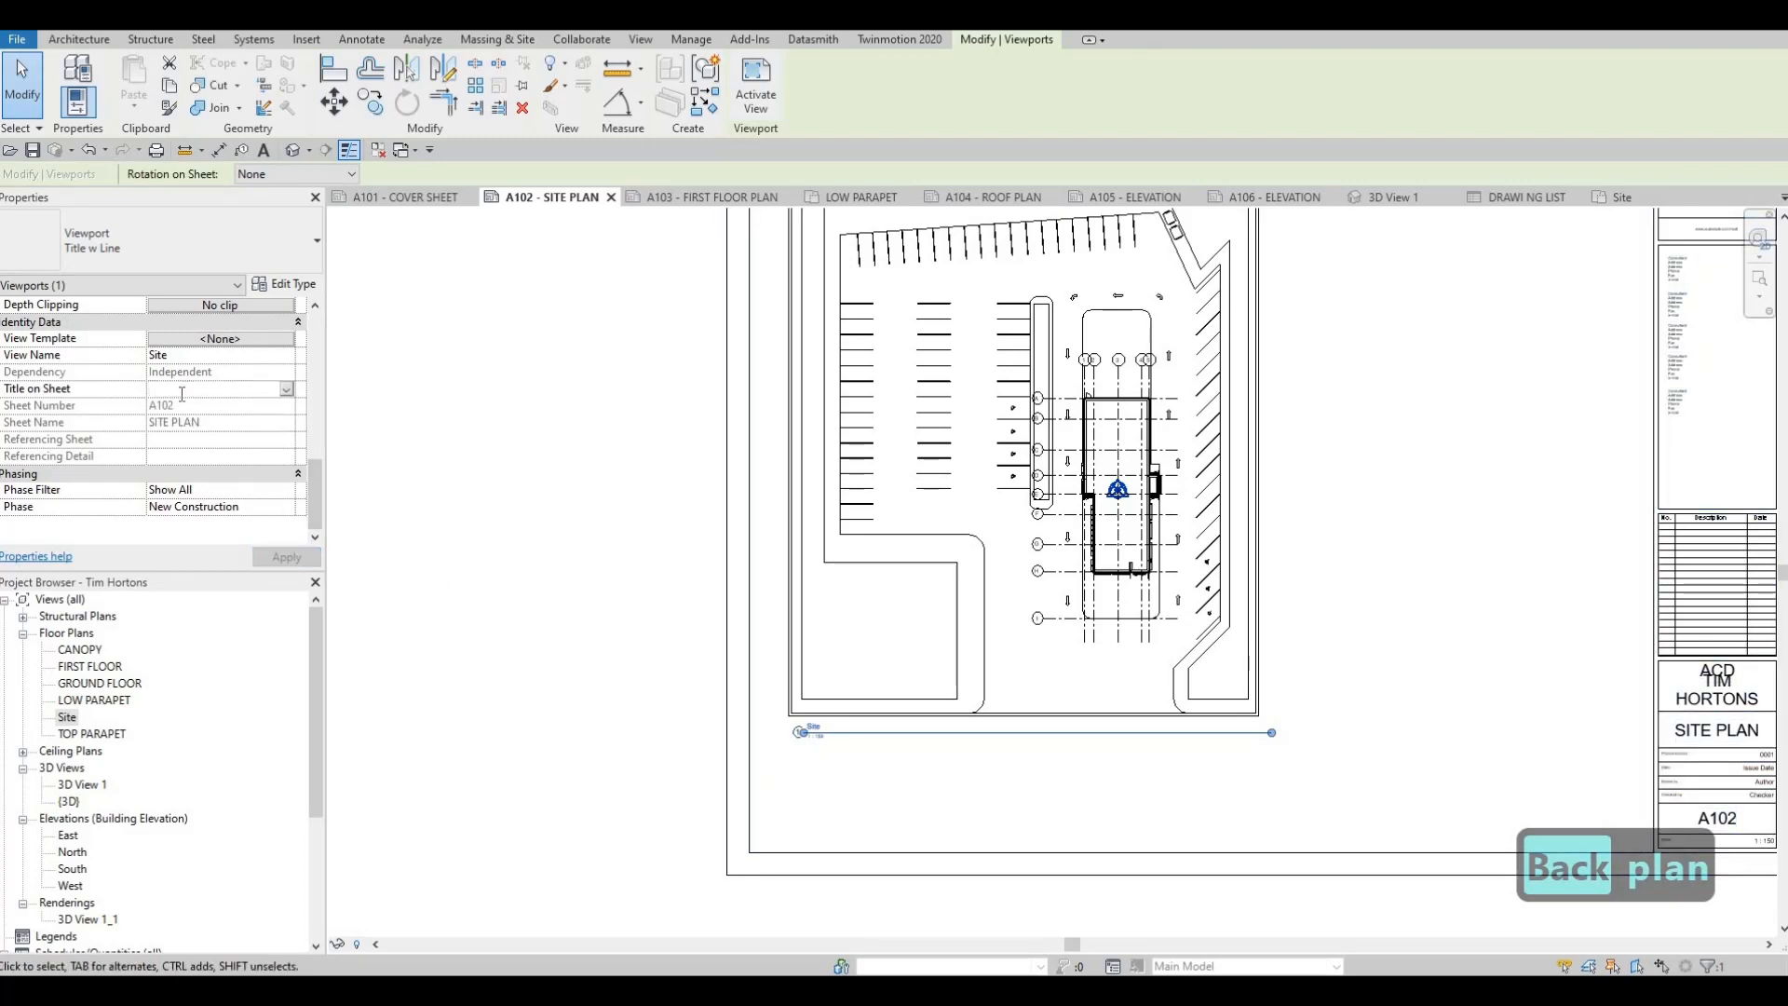
type("SITE PLAN")
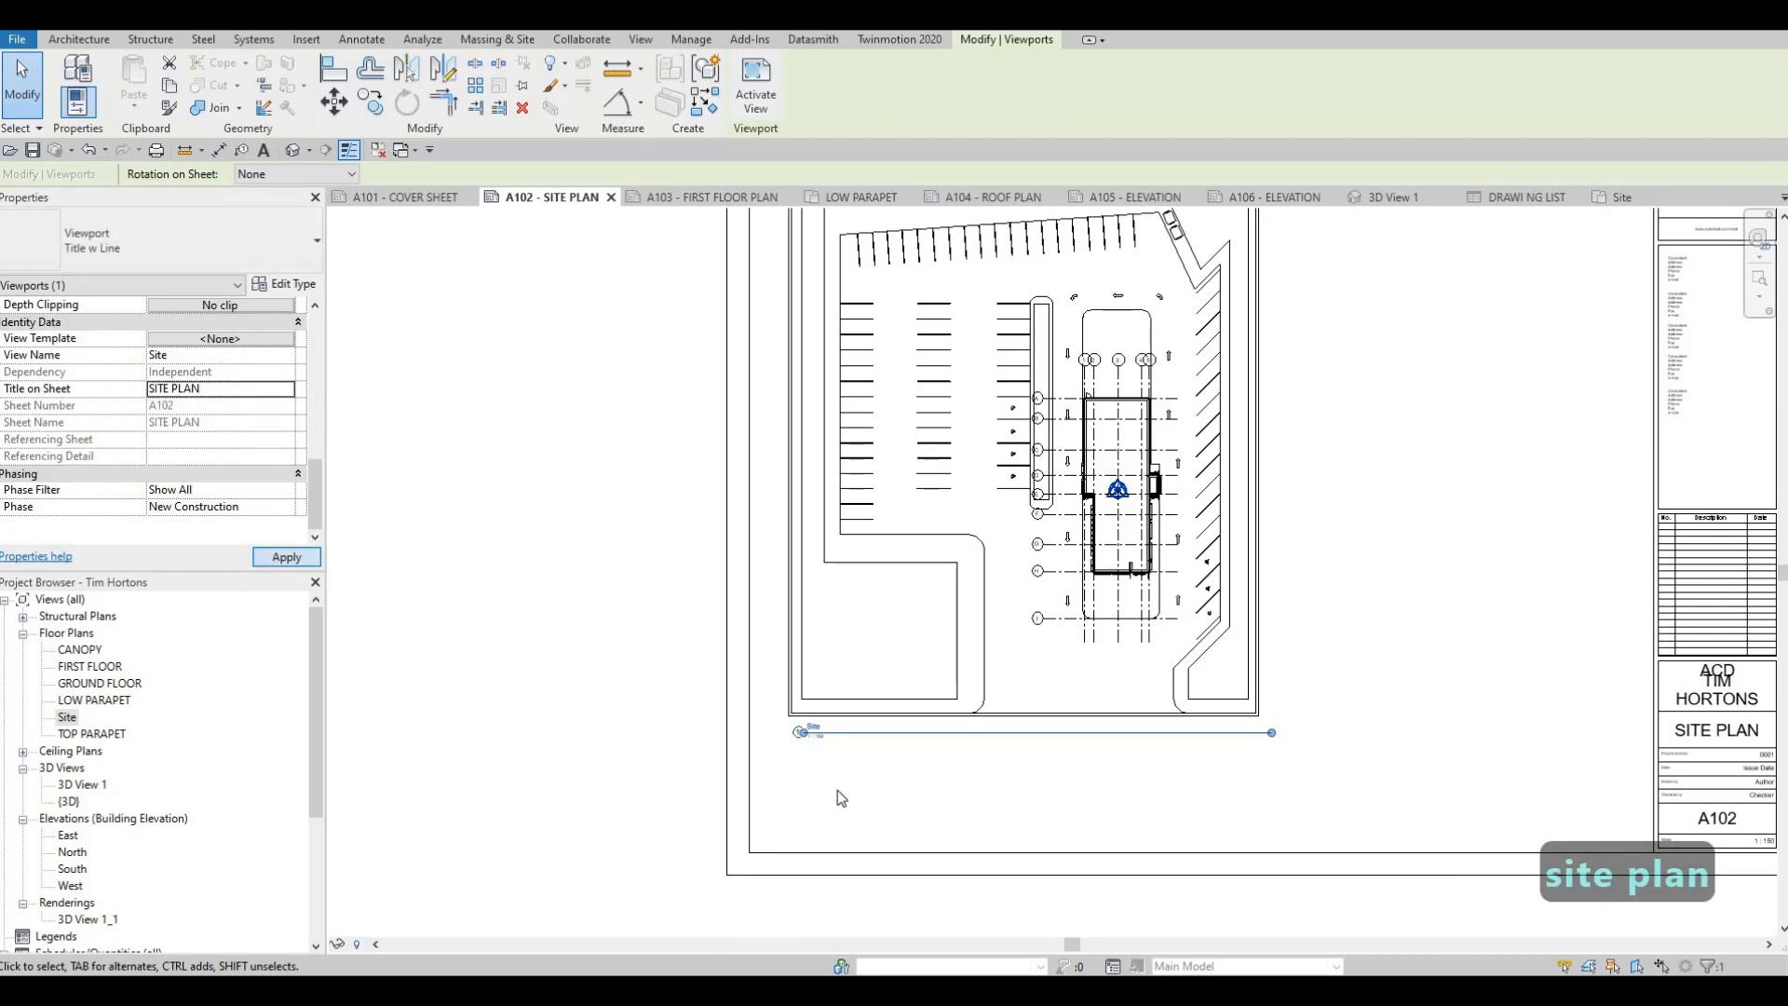
Shorten the viewport's title line so it ends at the SITE PLAN text
scroll(1130, 619, "up", 3)
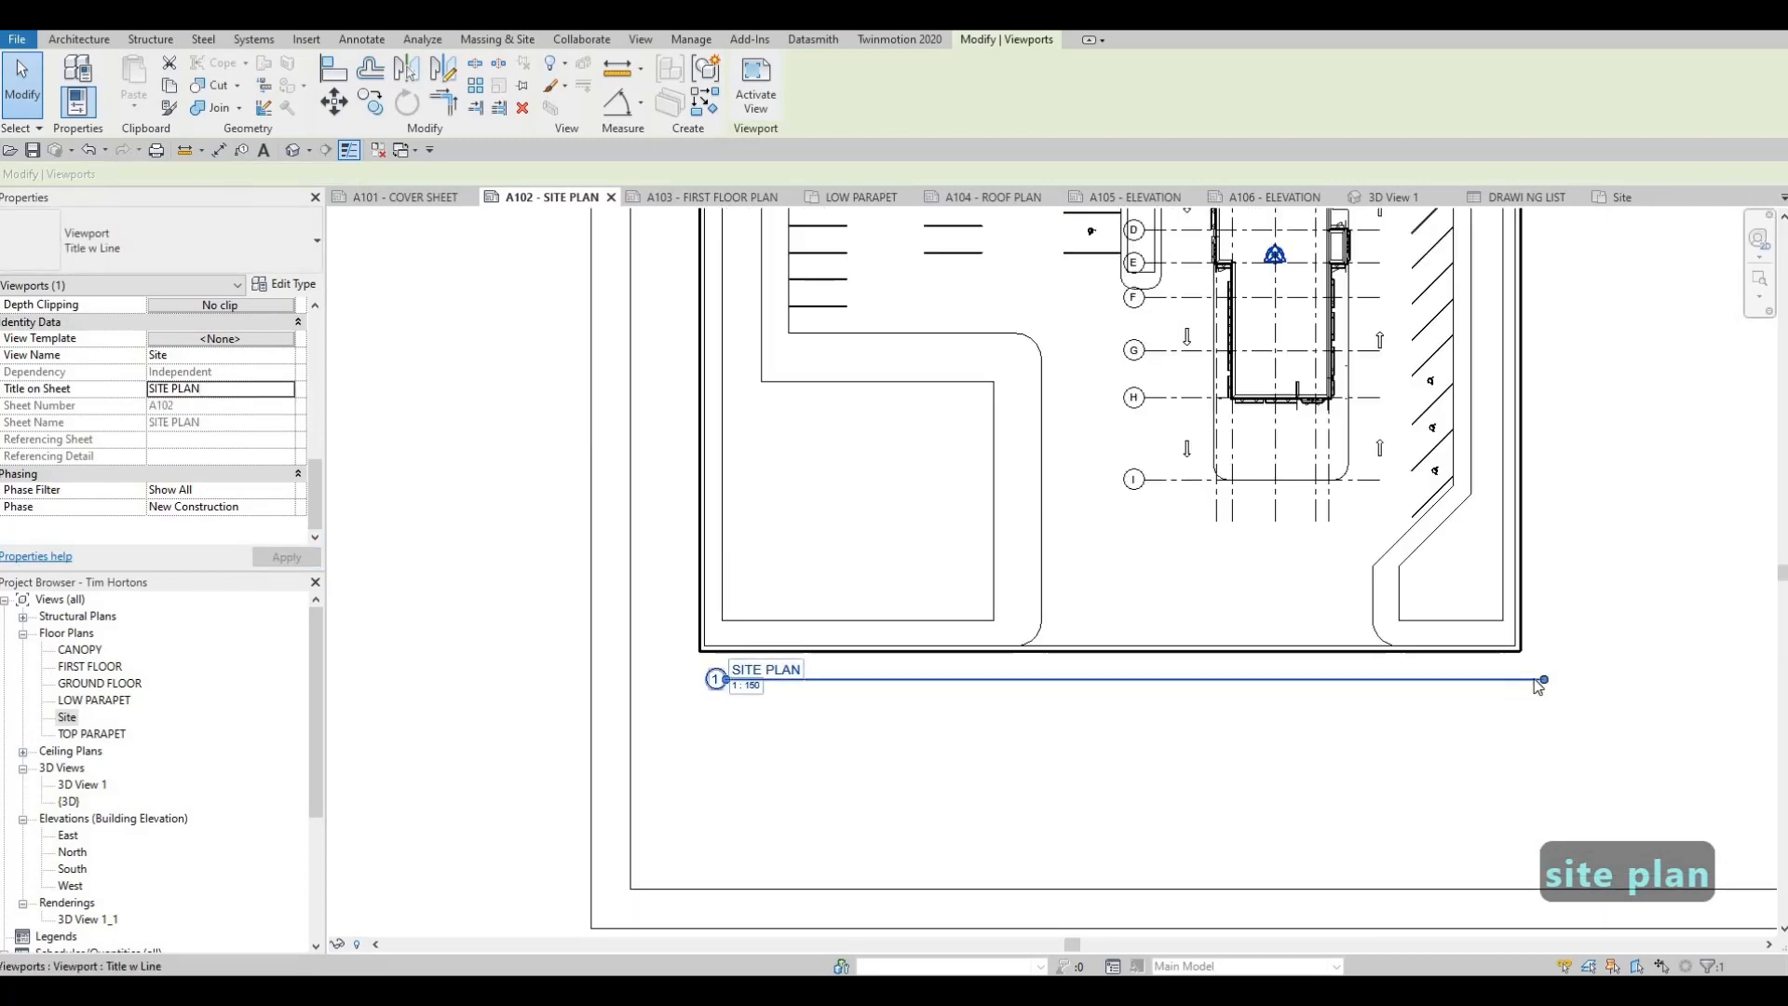
left_click_drag(1537, 688, 802, 710)
key("Escape")
key("Escape")
middle_click_drag(737, 695, 715, 661)
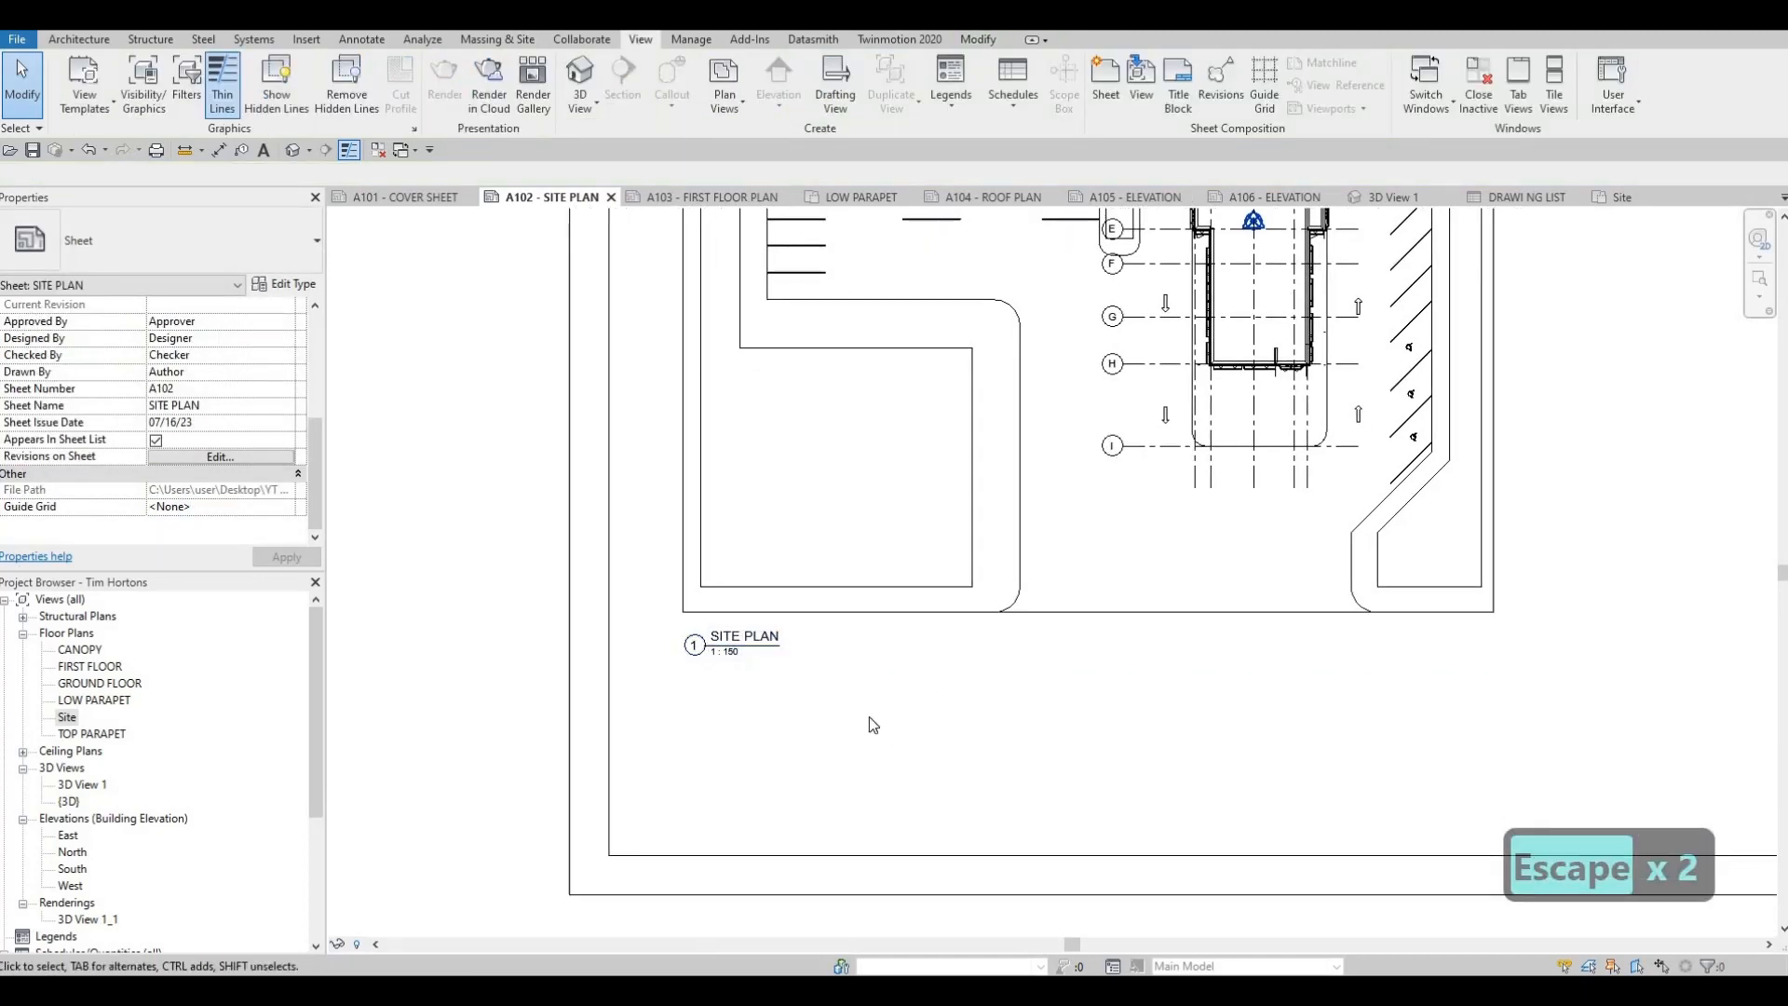
scroll(804, 720, "down", 2)
scroll(810, 718, "down", 2)
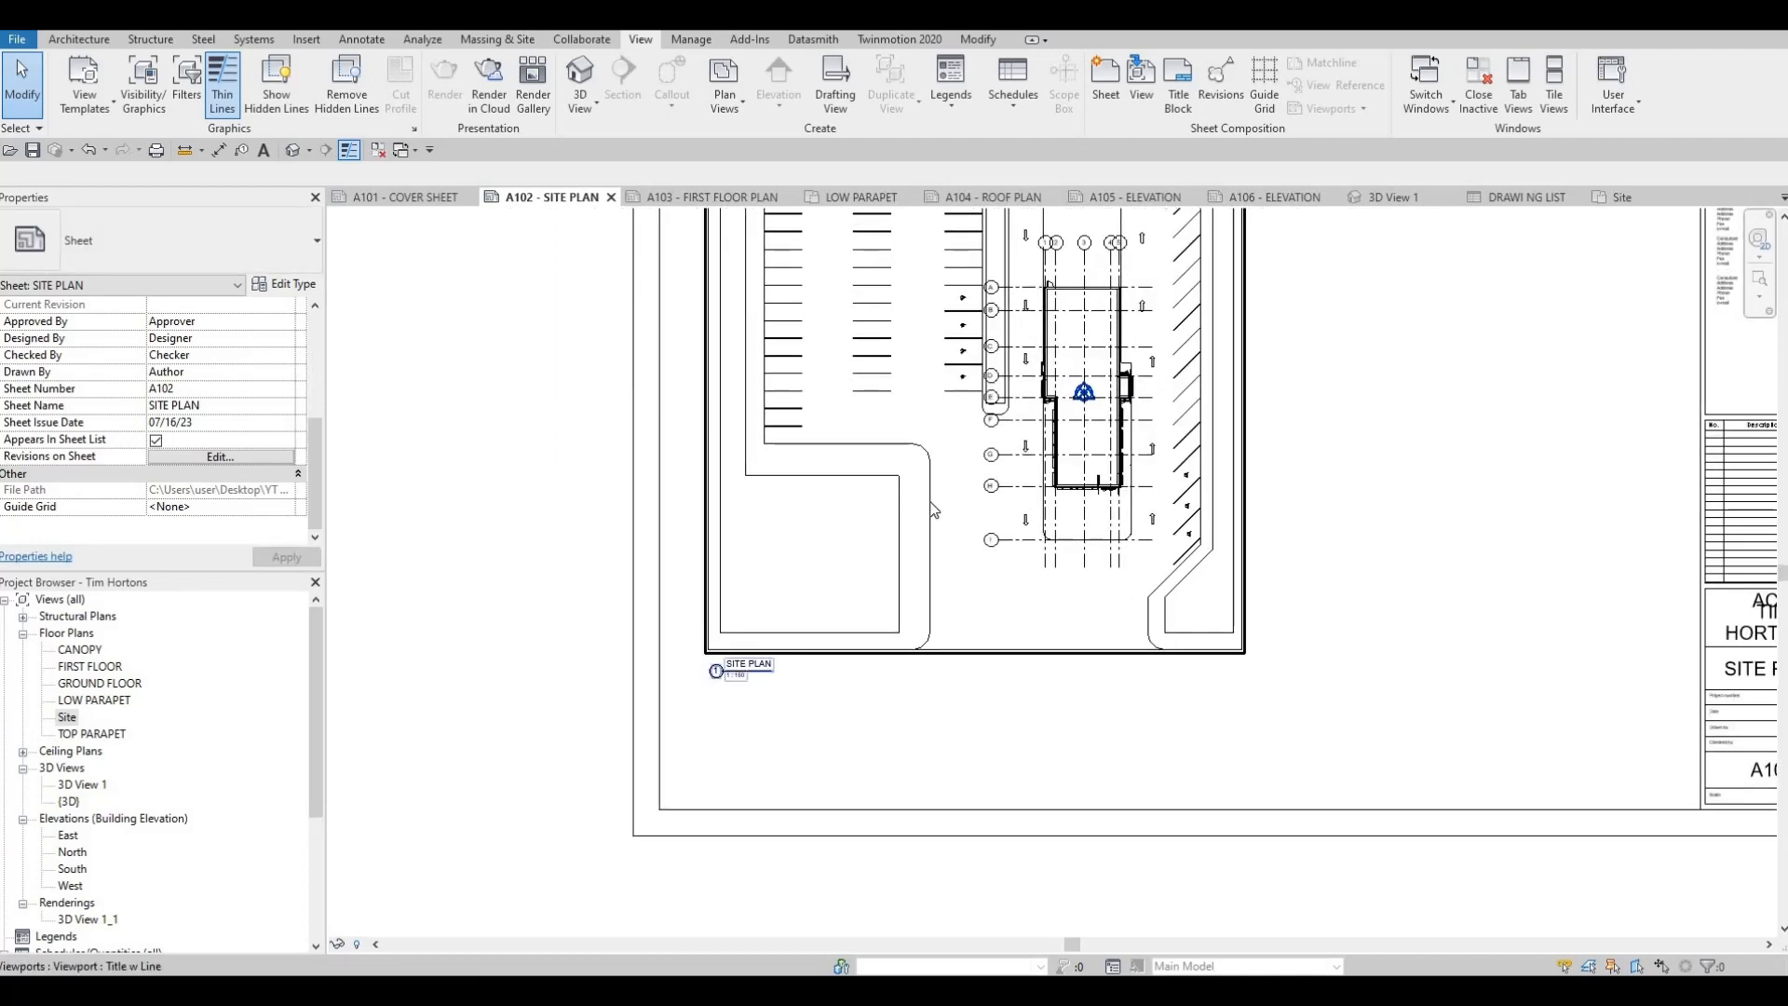
key("Escape")
key("Escape")
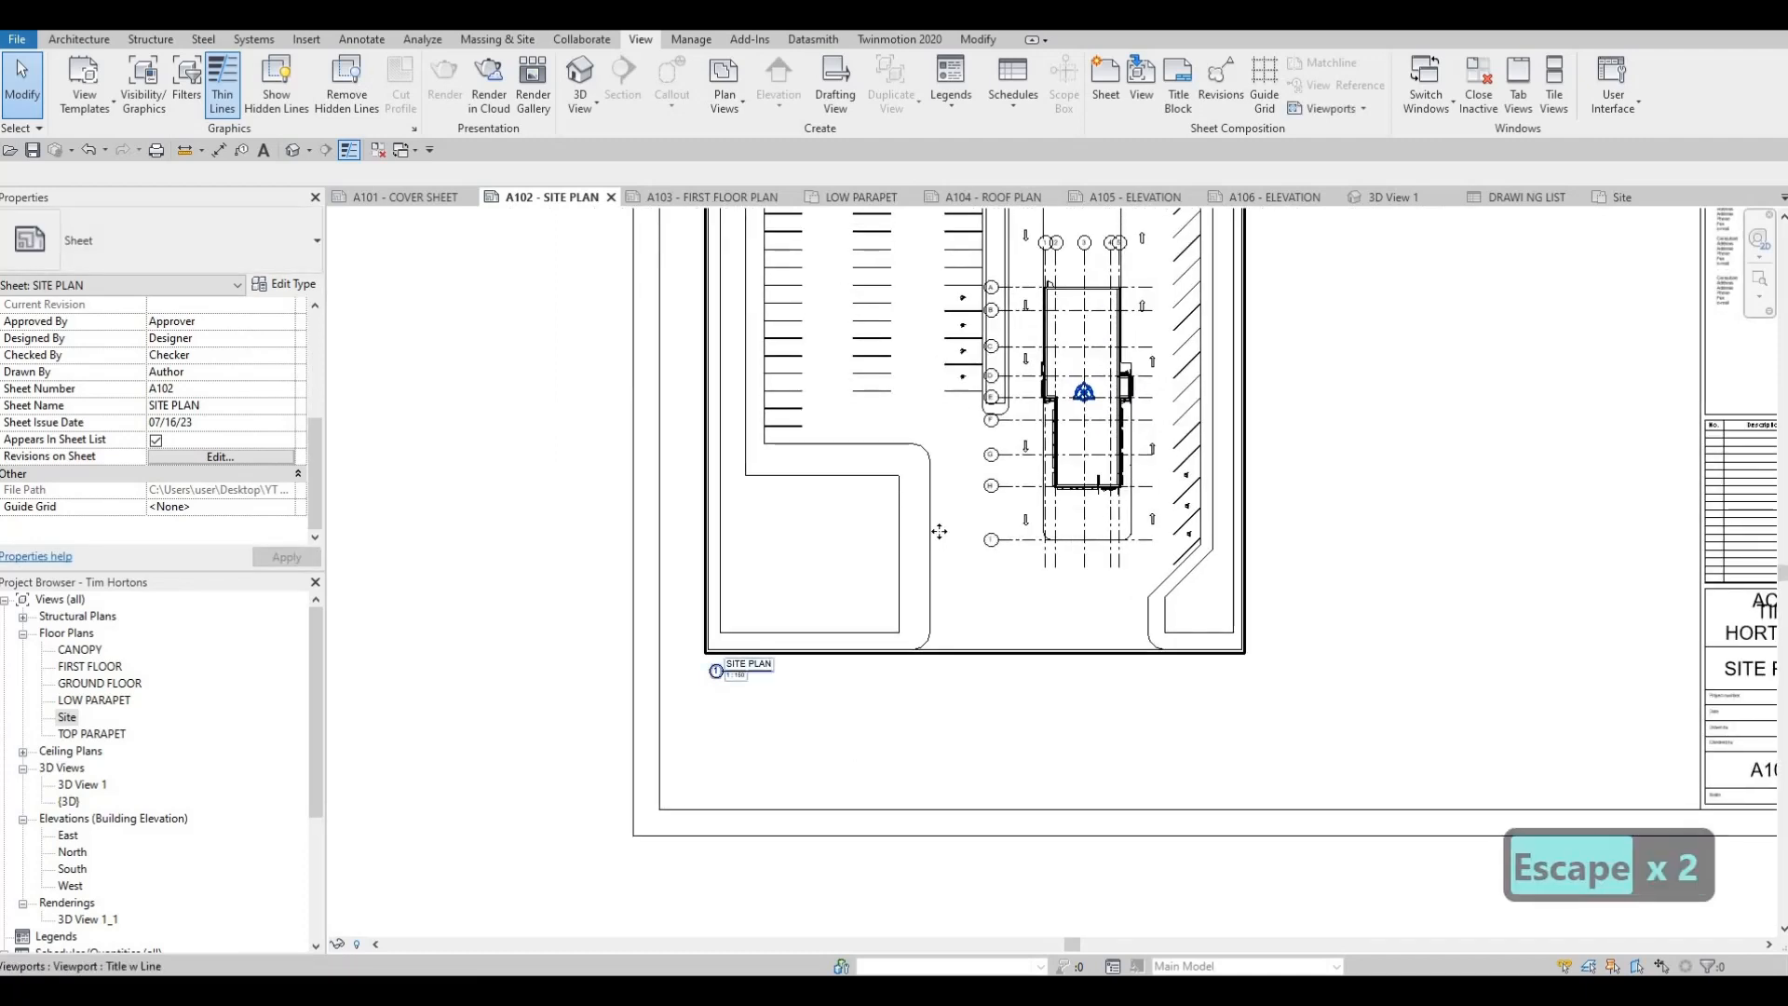
Fine-tune the end of the title line to match the width of the SITE PLAN text
left_click(756, 670)
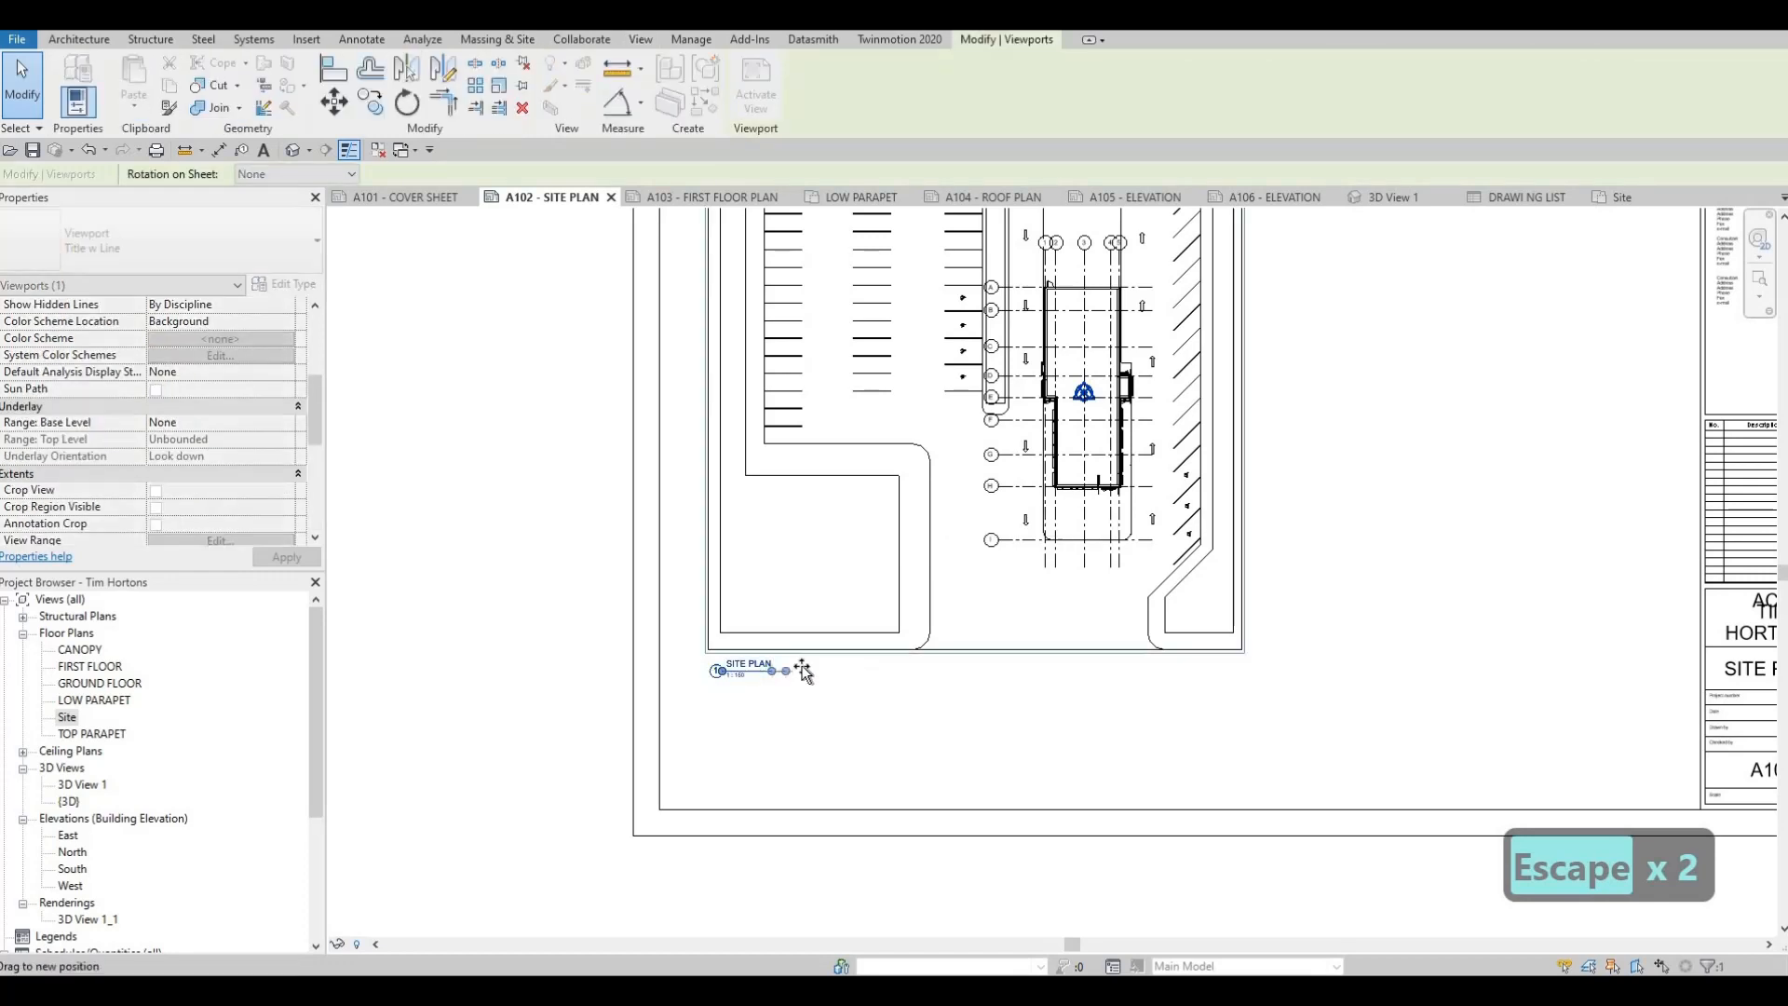
left_click_drag(802, 667, 774, 672)
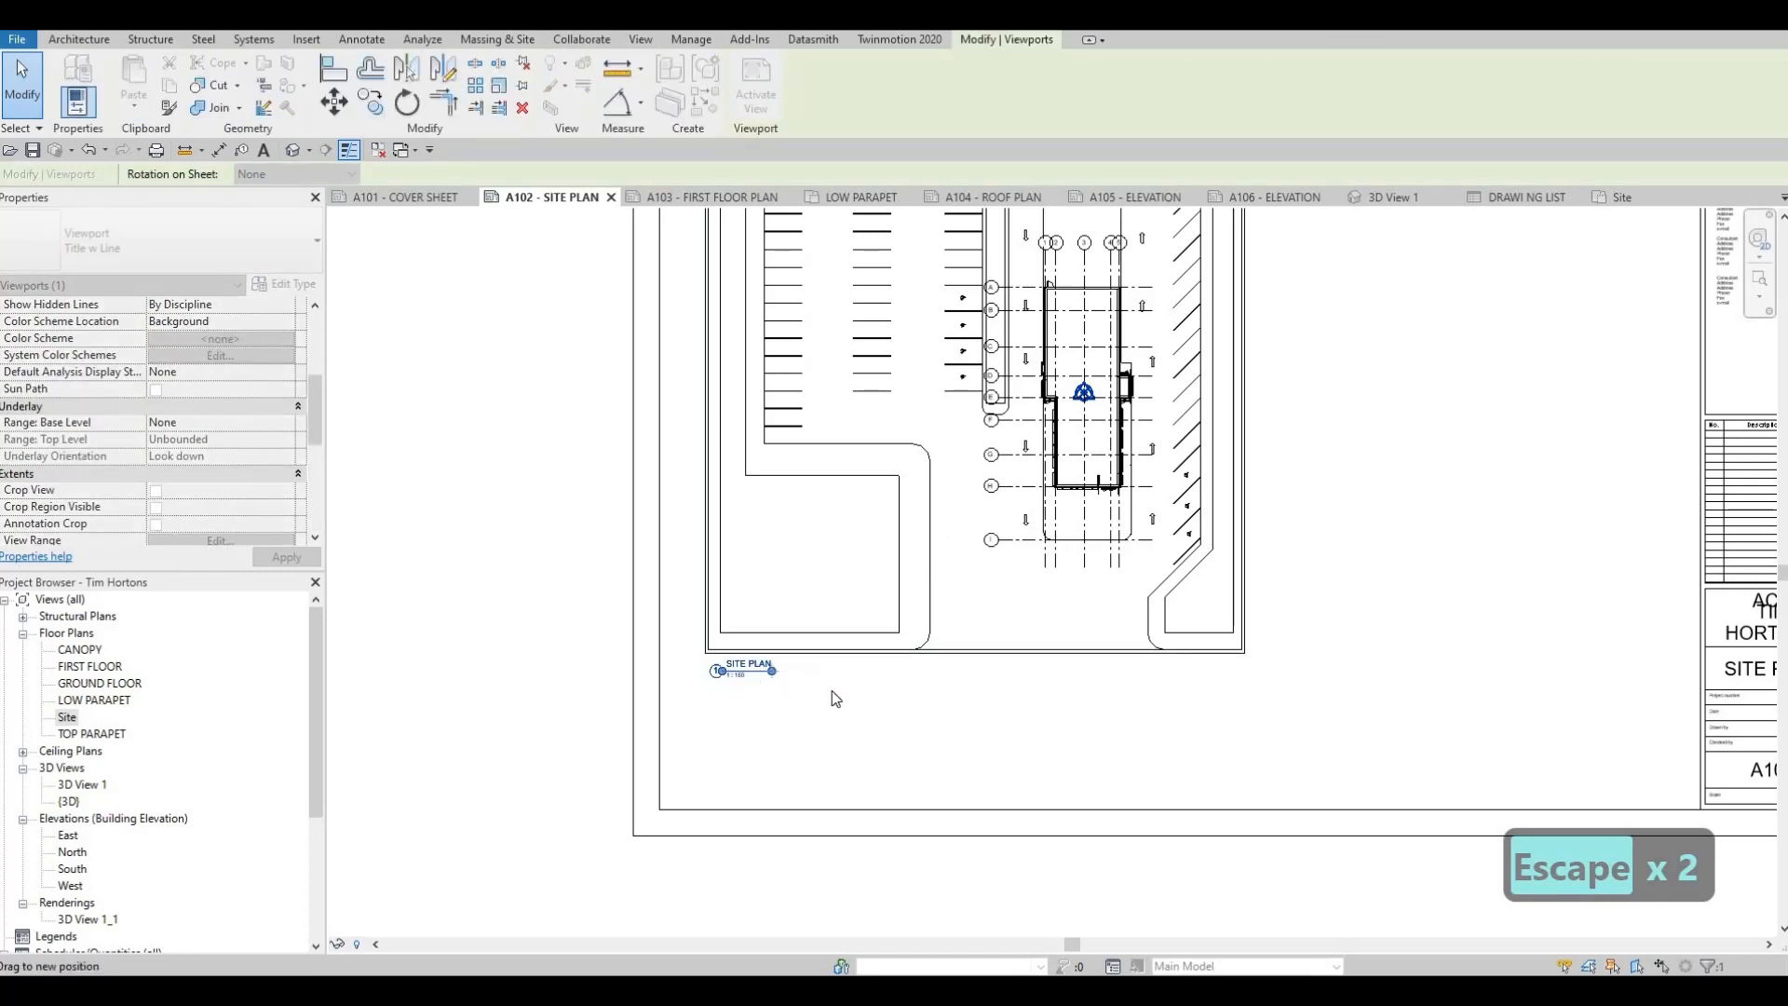
key("Escape")
key("Escape")
key("Escape")
key("Escape")
key("Escape")
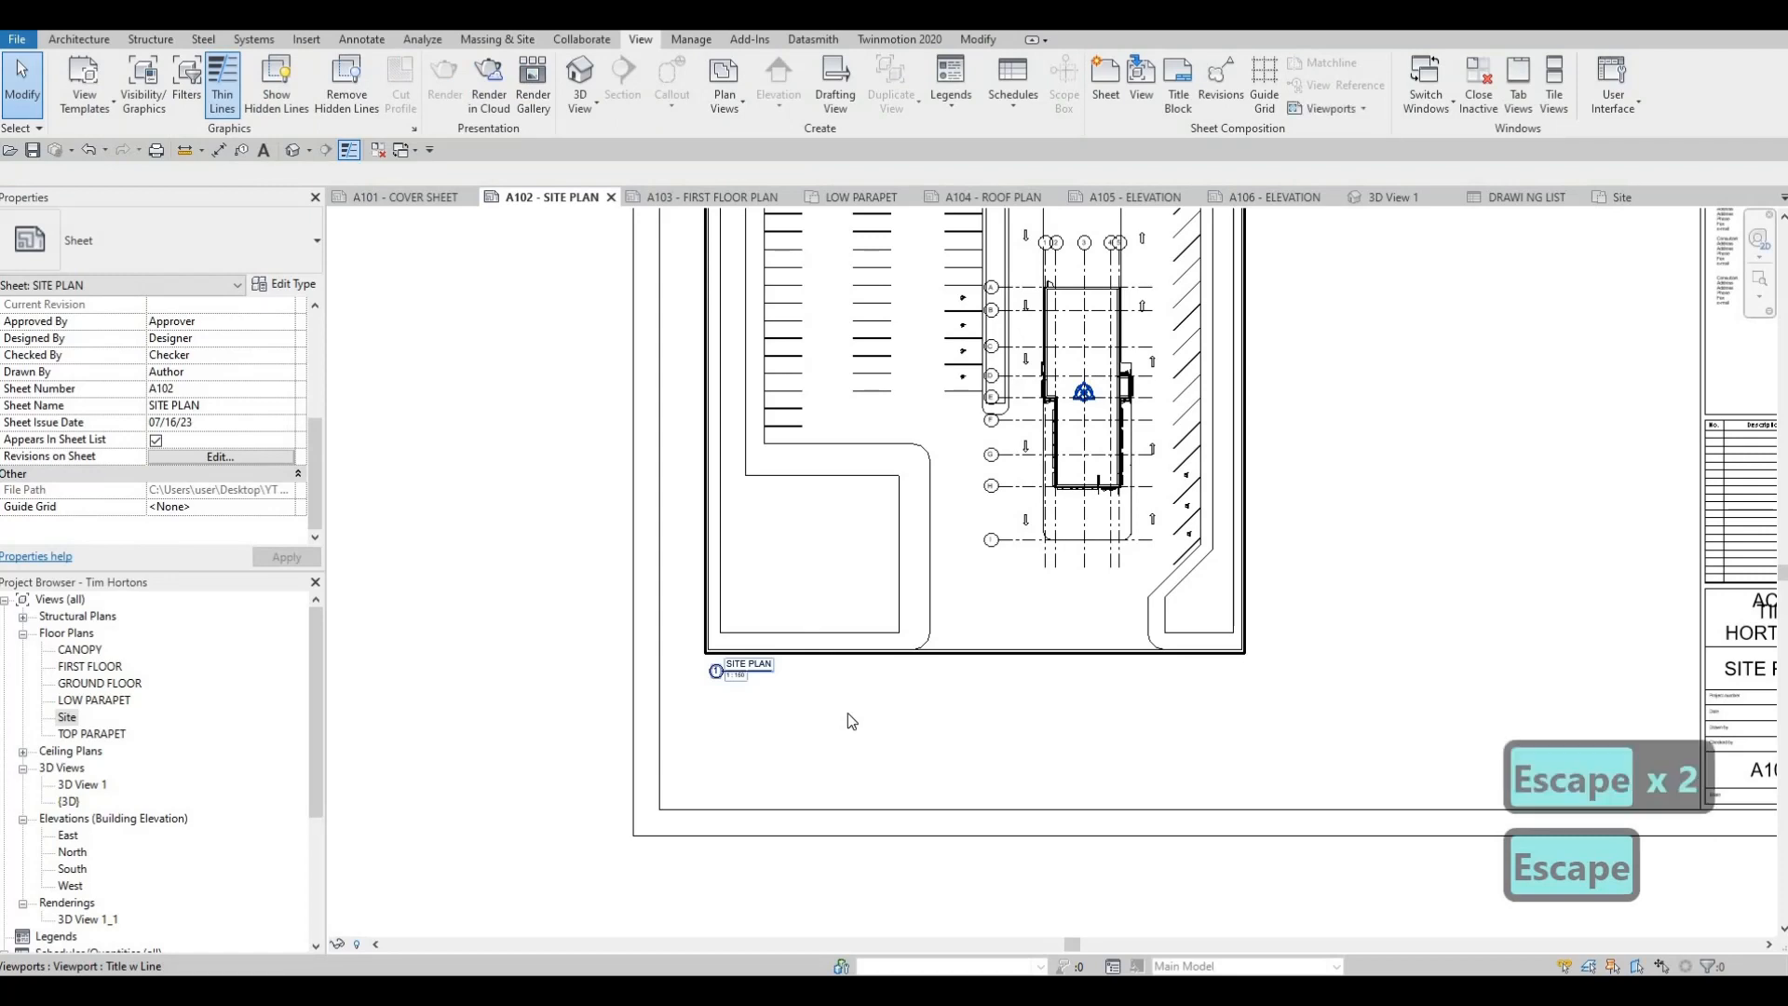
Move the site plan viewport close to the drawing area's upper-left corner on A102 and nudge it down three increments
left_click(876, 606)
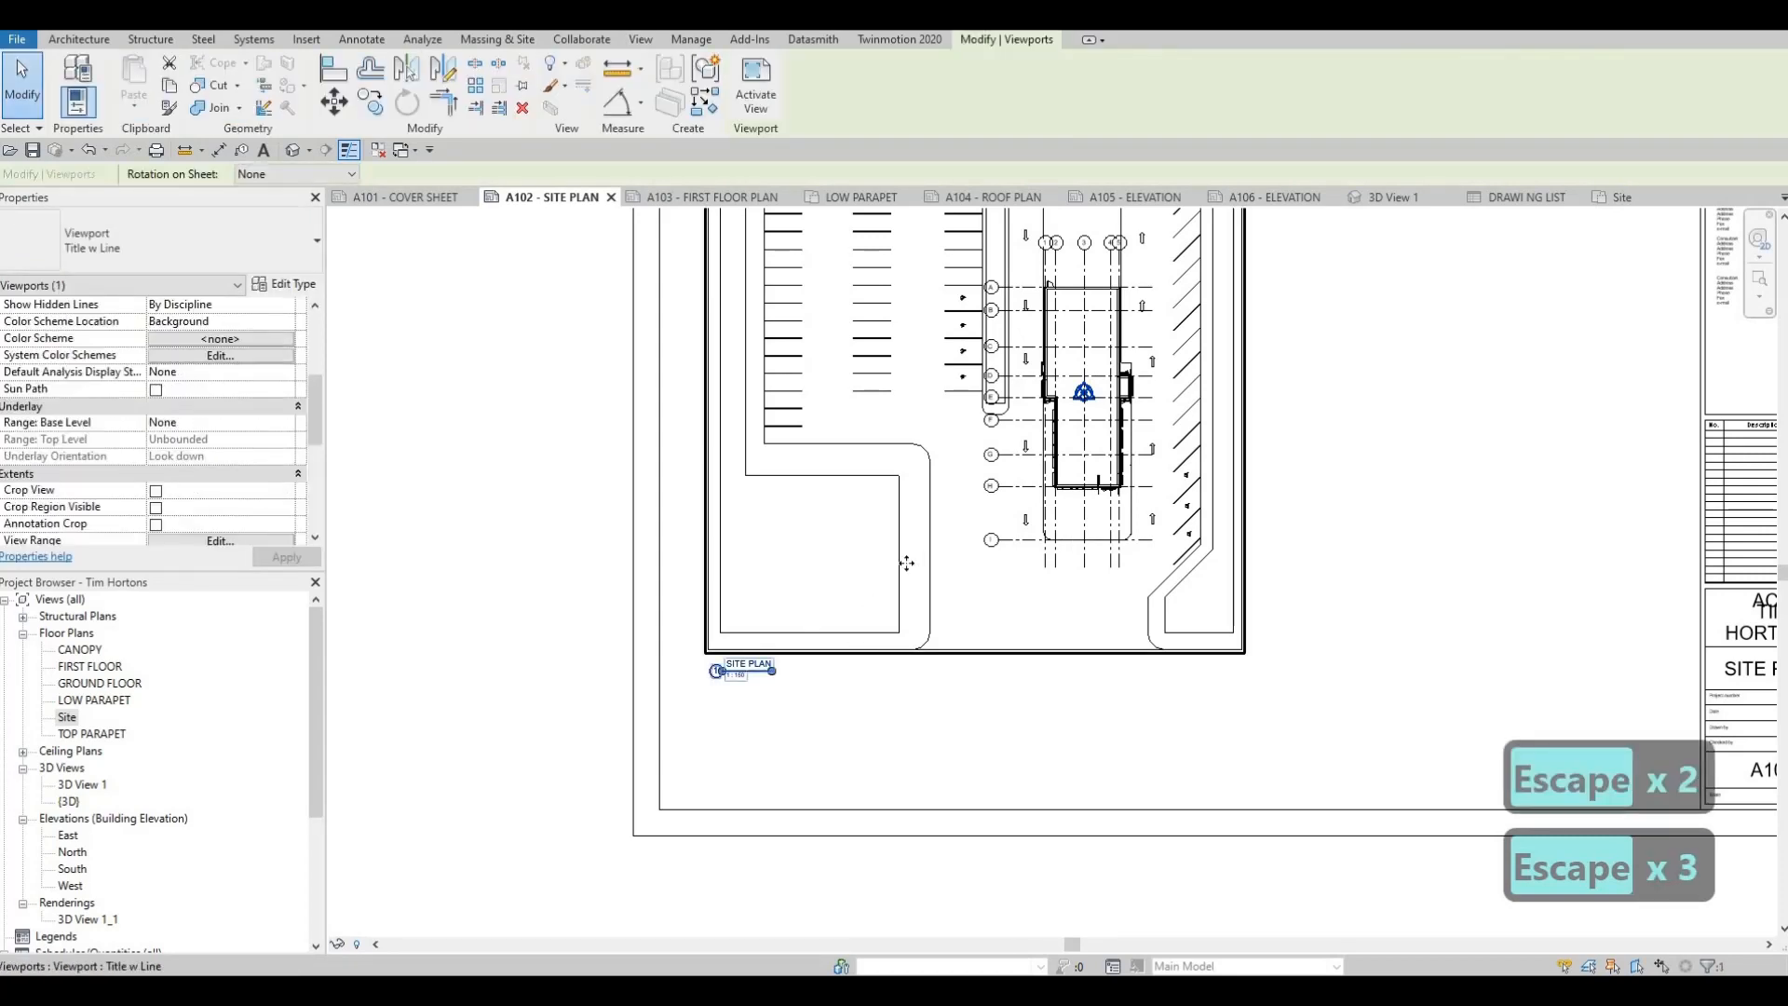
scroll(906, 565, "down", 1)
mouse_move(886, 506)
left_mouse_down()
mouse_move(947, 579)
mouse_move(931, 522)
mouse_move(852, 512)
left_mouse_up()
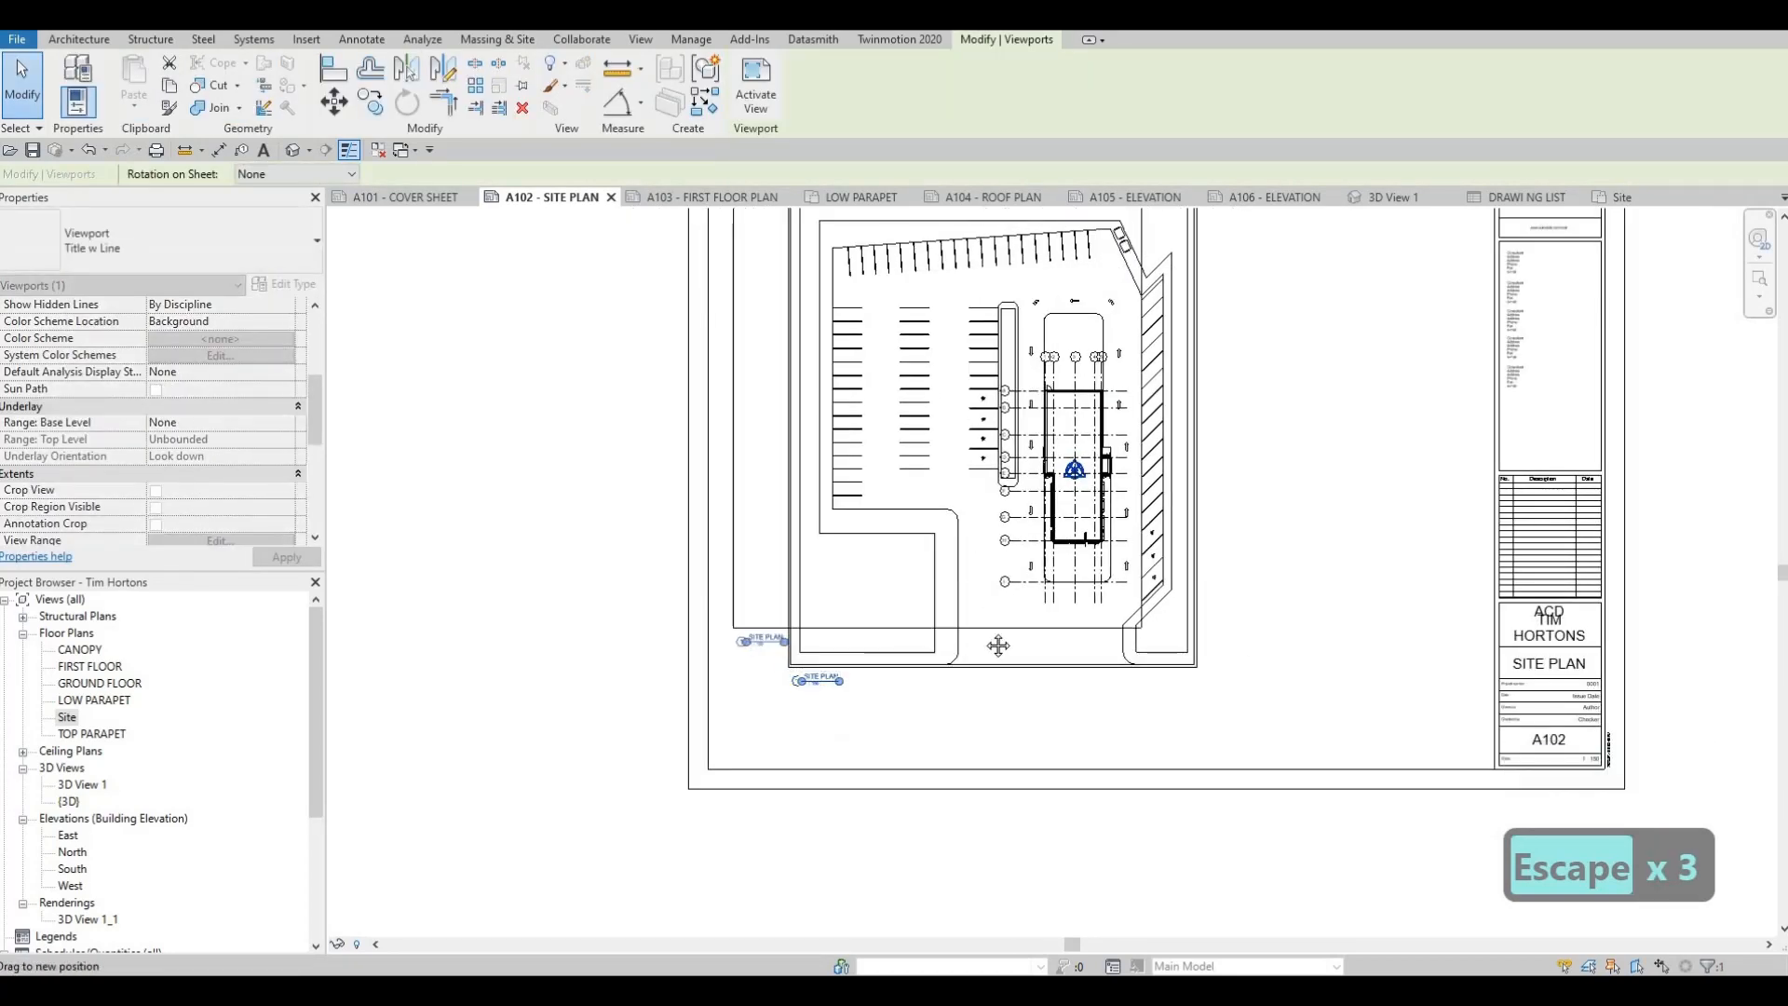
middle_click_drag(948, 570, 927, 644)
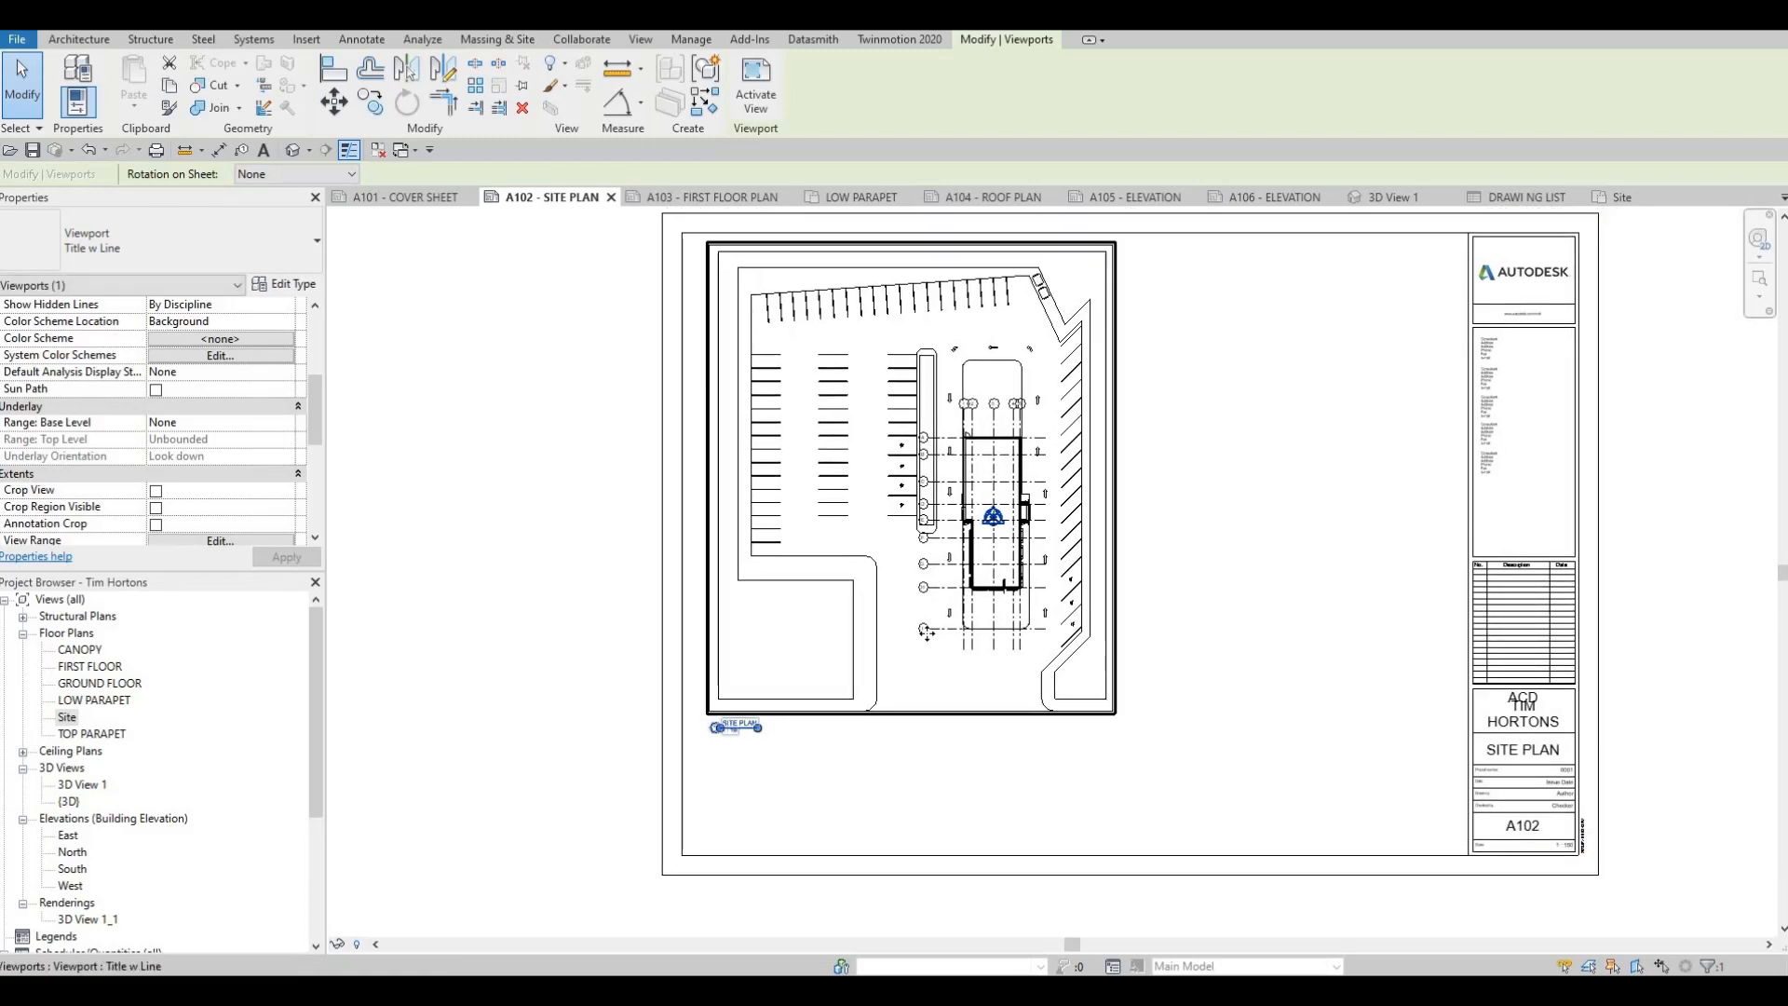
key("Down")
key("Down")
key("Down")
key("Escape")
key("Escape")
key("Escape")
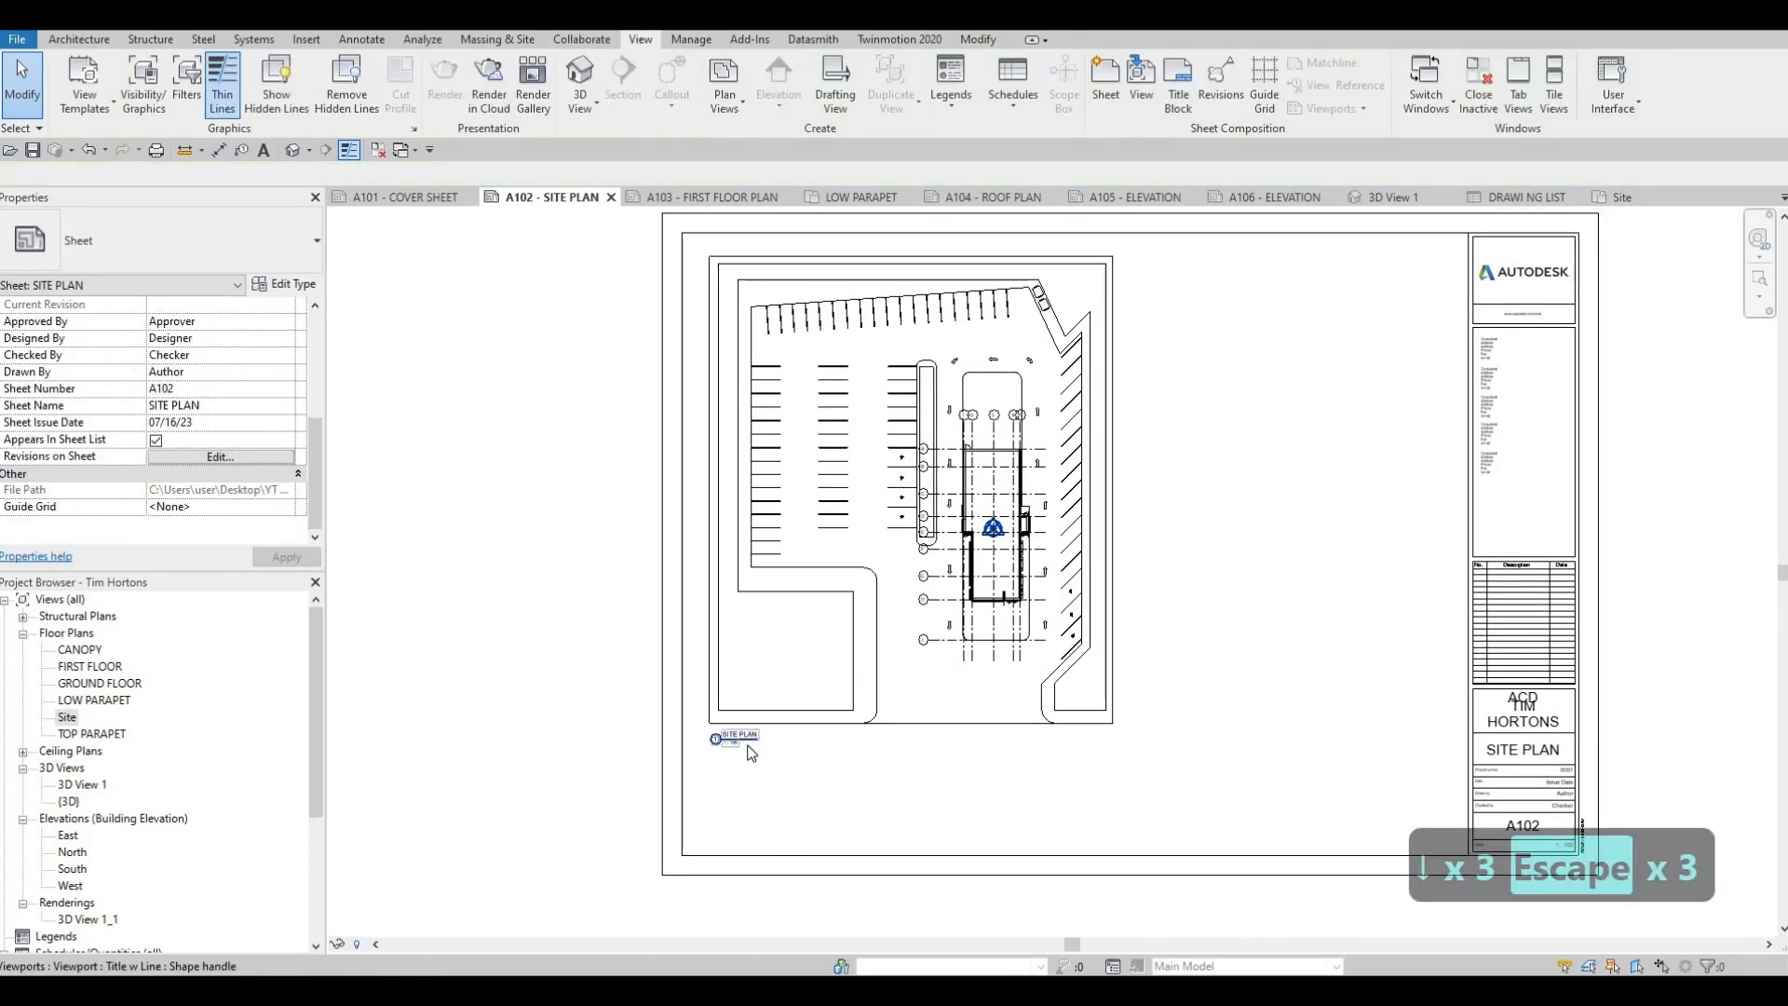
Try moving the SITE PLAN title lower and towards the plan's centre, and undo the move
left_click(752, 752)
left_click_drag(745, 745, 925, 827)
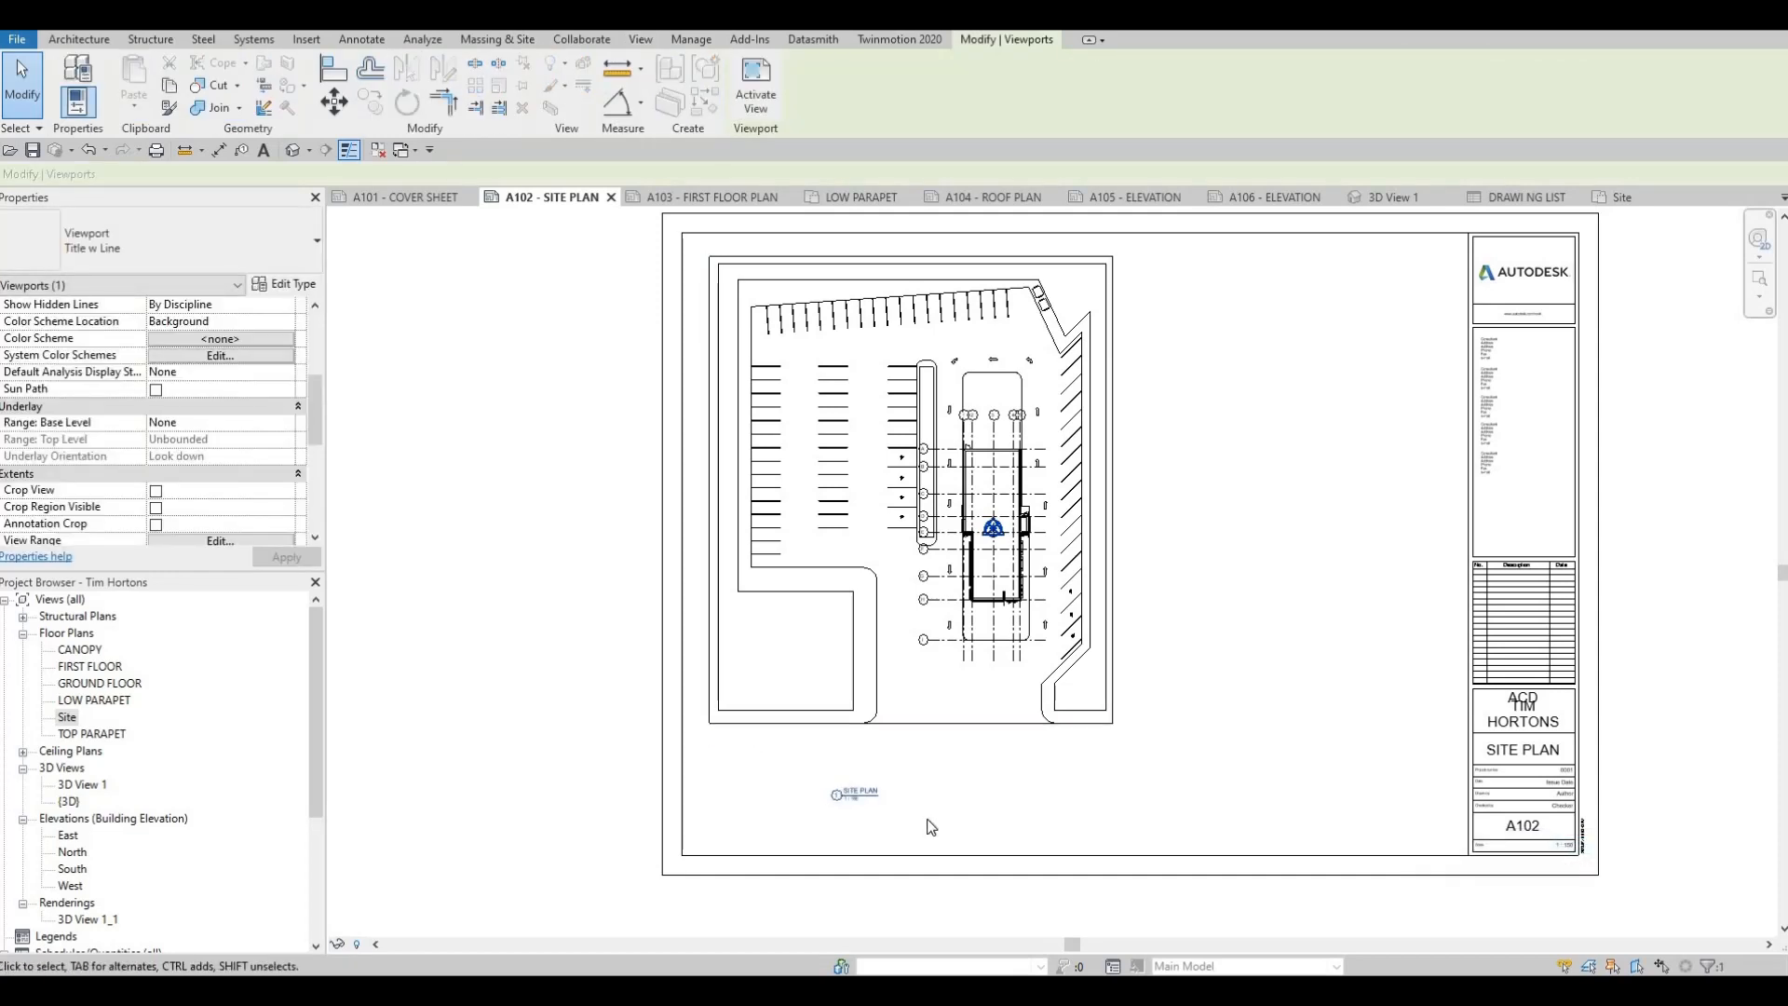
key("ctrl+z")
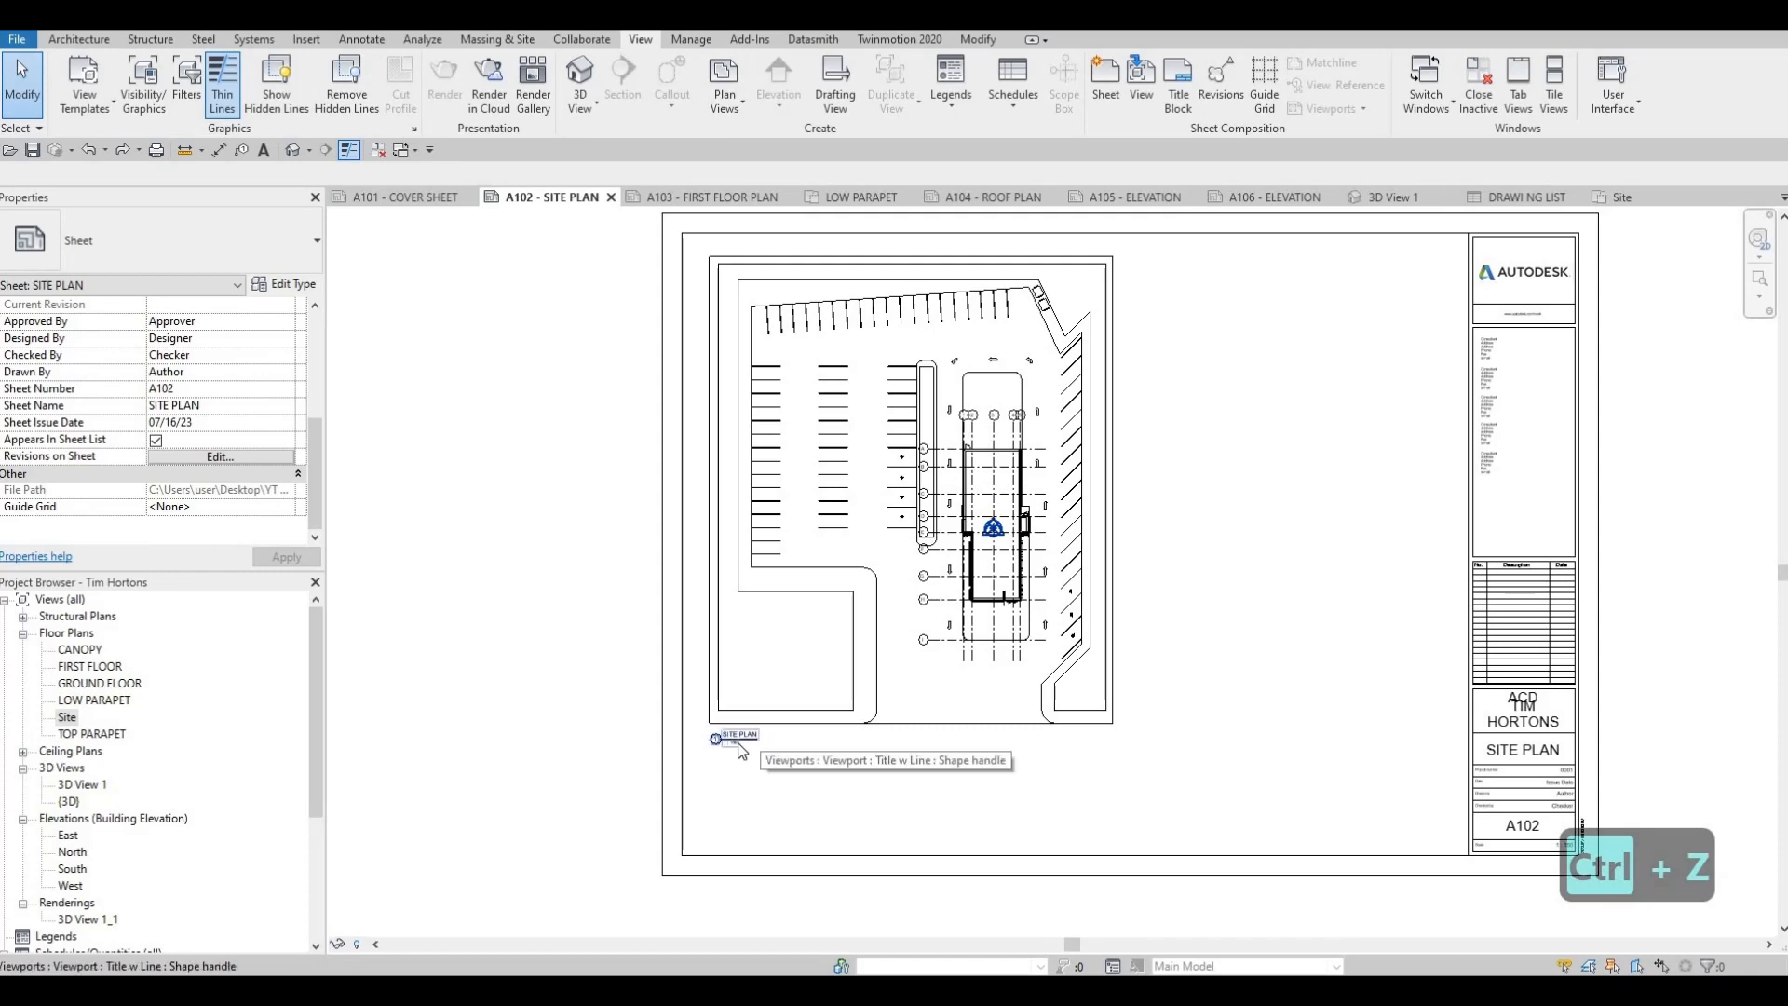
key("Escape")
middle_click_drag(1069, 748, 1023, 758)
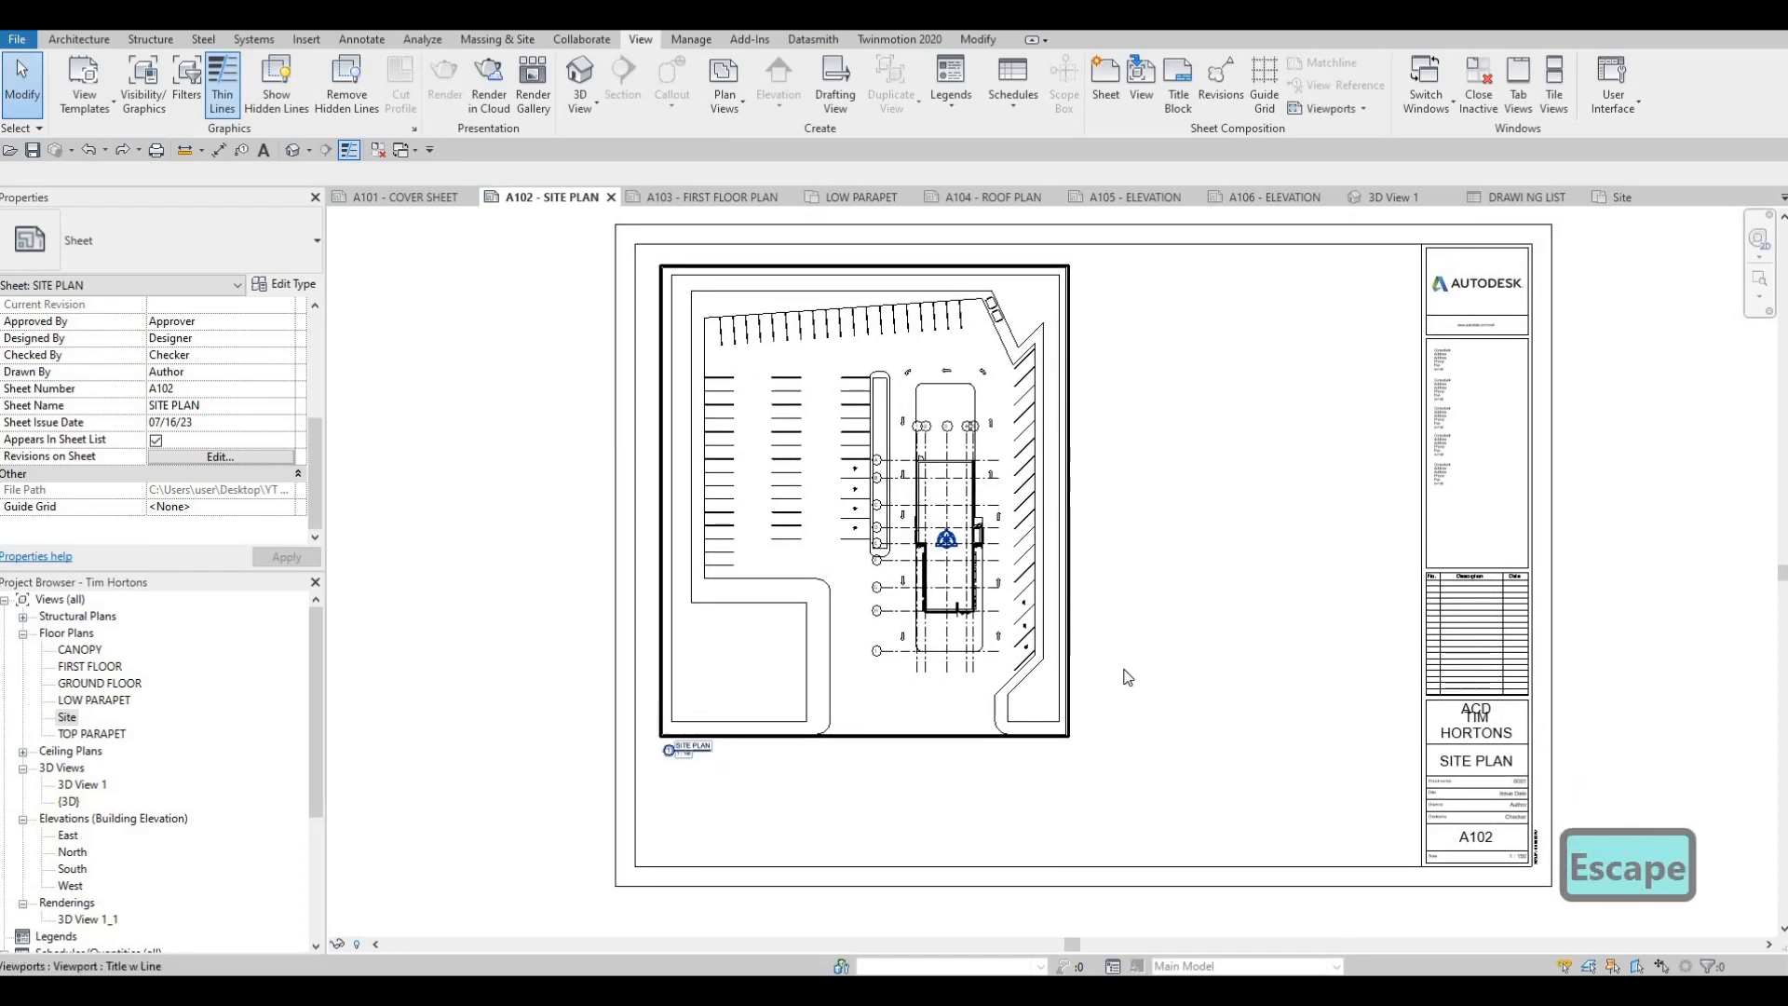
middle_click_drag(1165, 642, 1139, 650)
key("Escape")
middle_click_drag(1114, 298, 1089, 356)
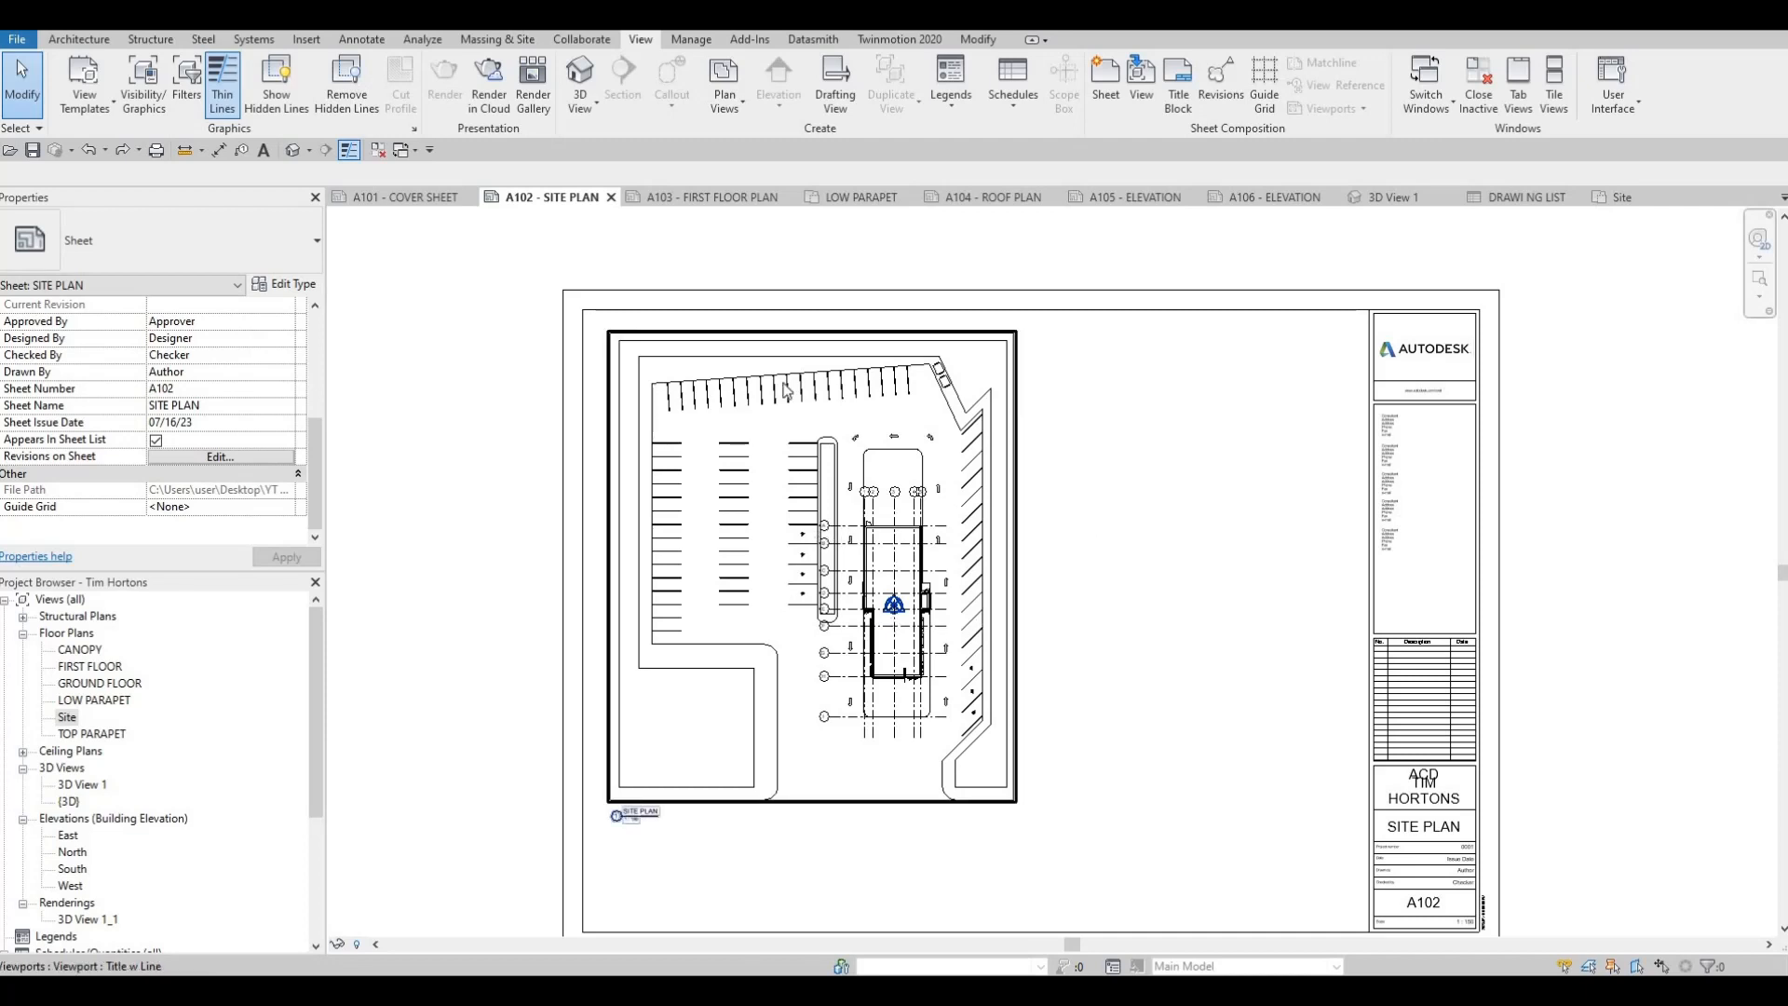
middle_click_drag(941, 513, 1021, 413)
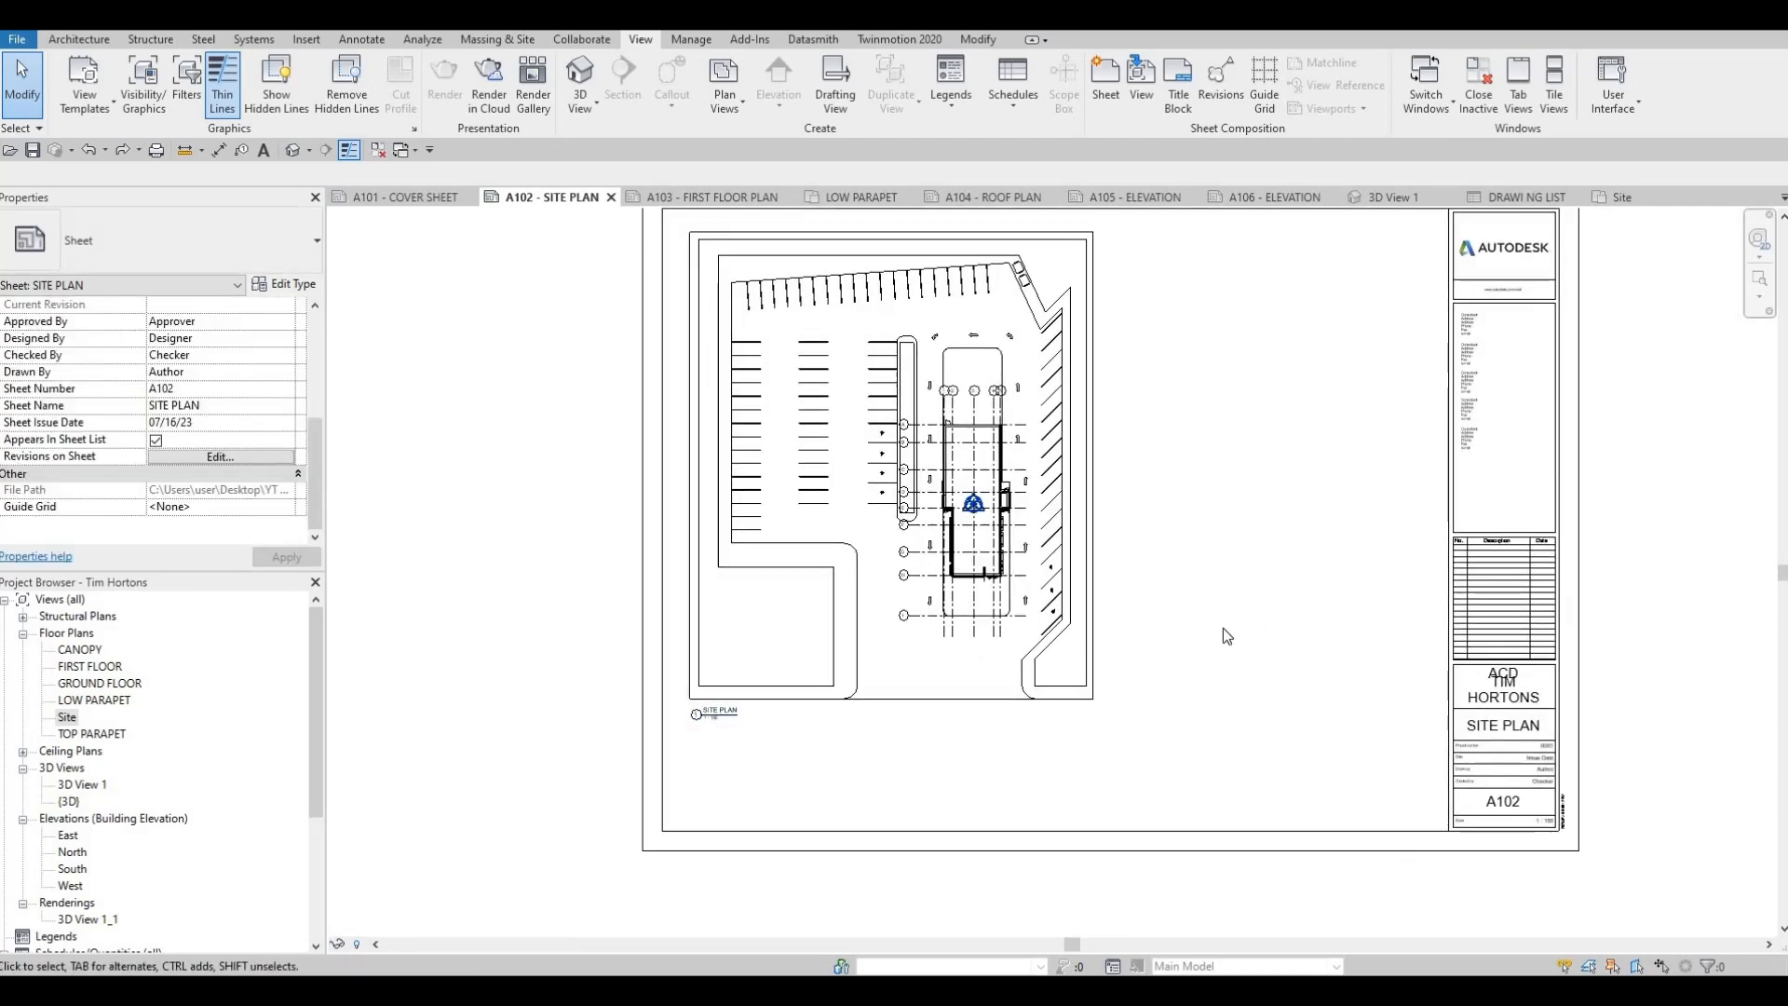
middle_click_drag(1222, 627, 1229, 564)
key("Escape")
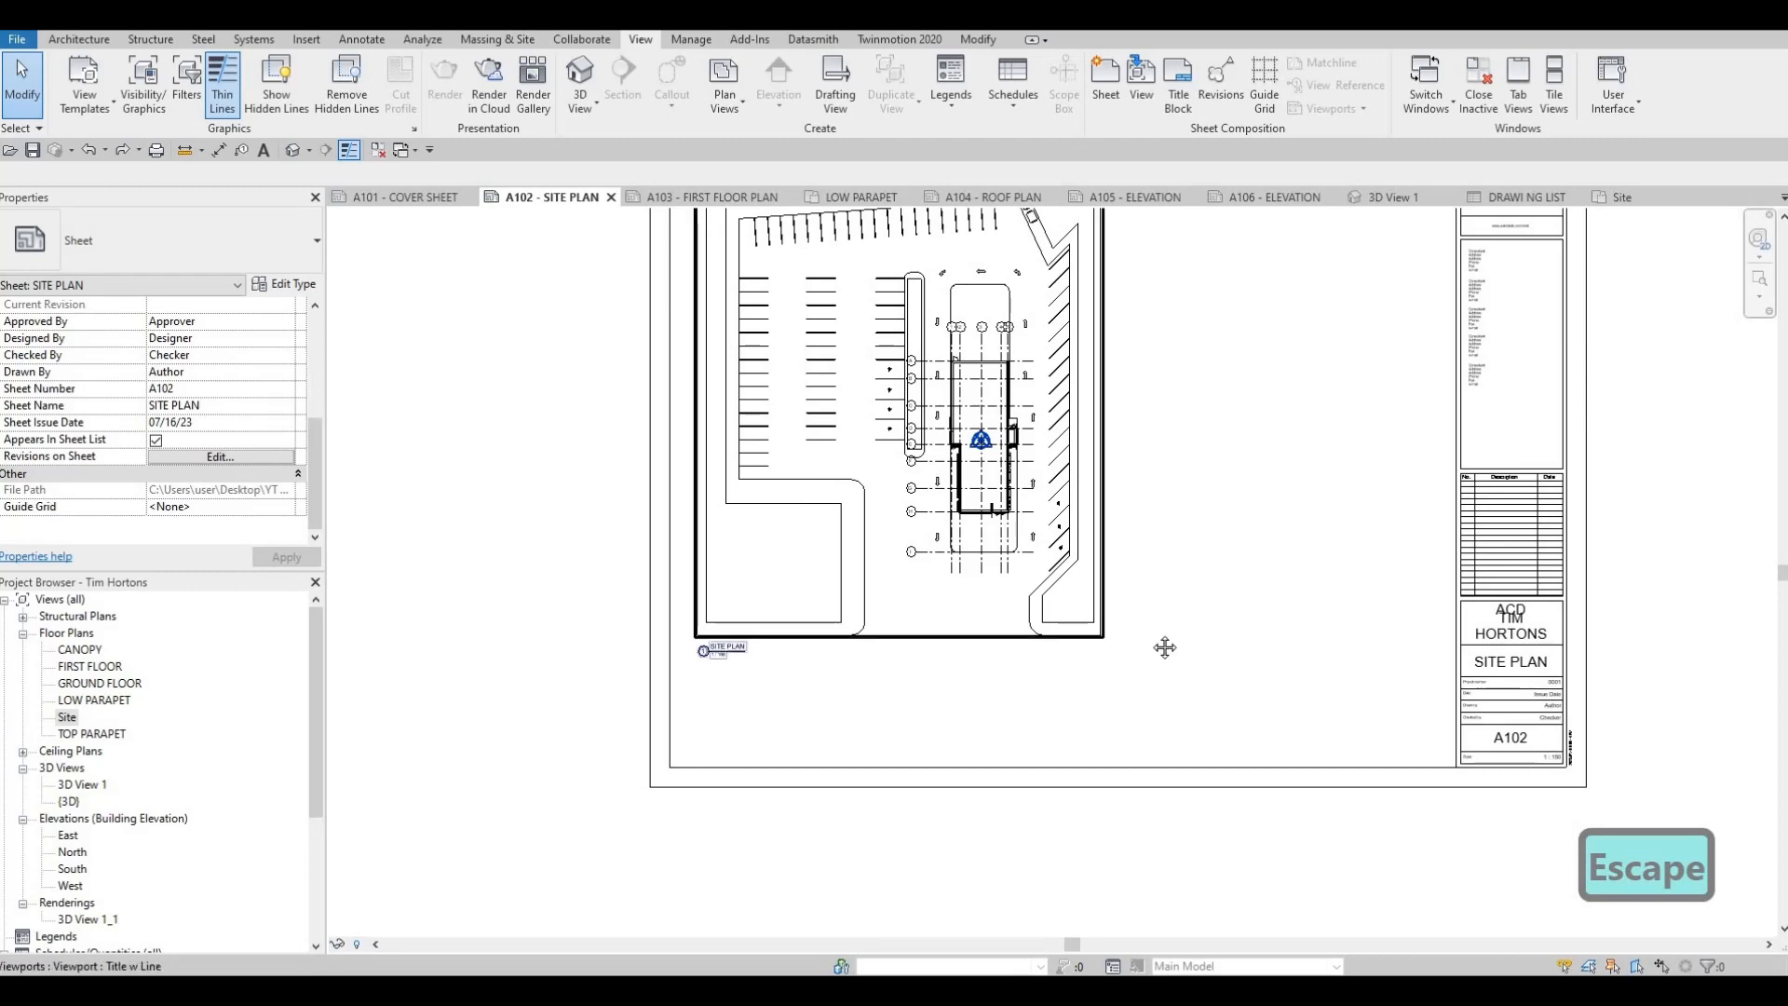
middle_click_drag(1165, 646, 1223, 639)
scroll(1224, 639, "up", 1)
middle_click_drag(1448, 500, 1323, 631)
scroll(1323, 631, "down", 1)
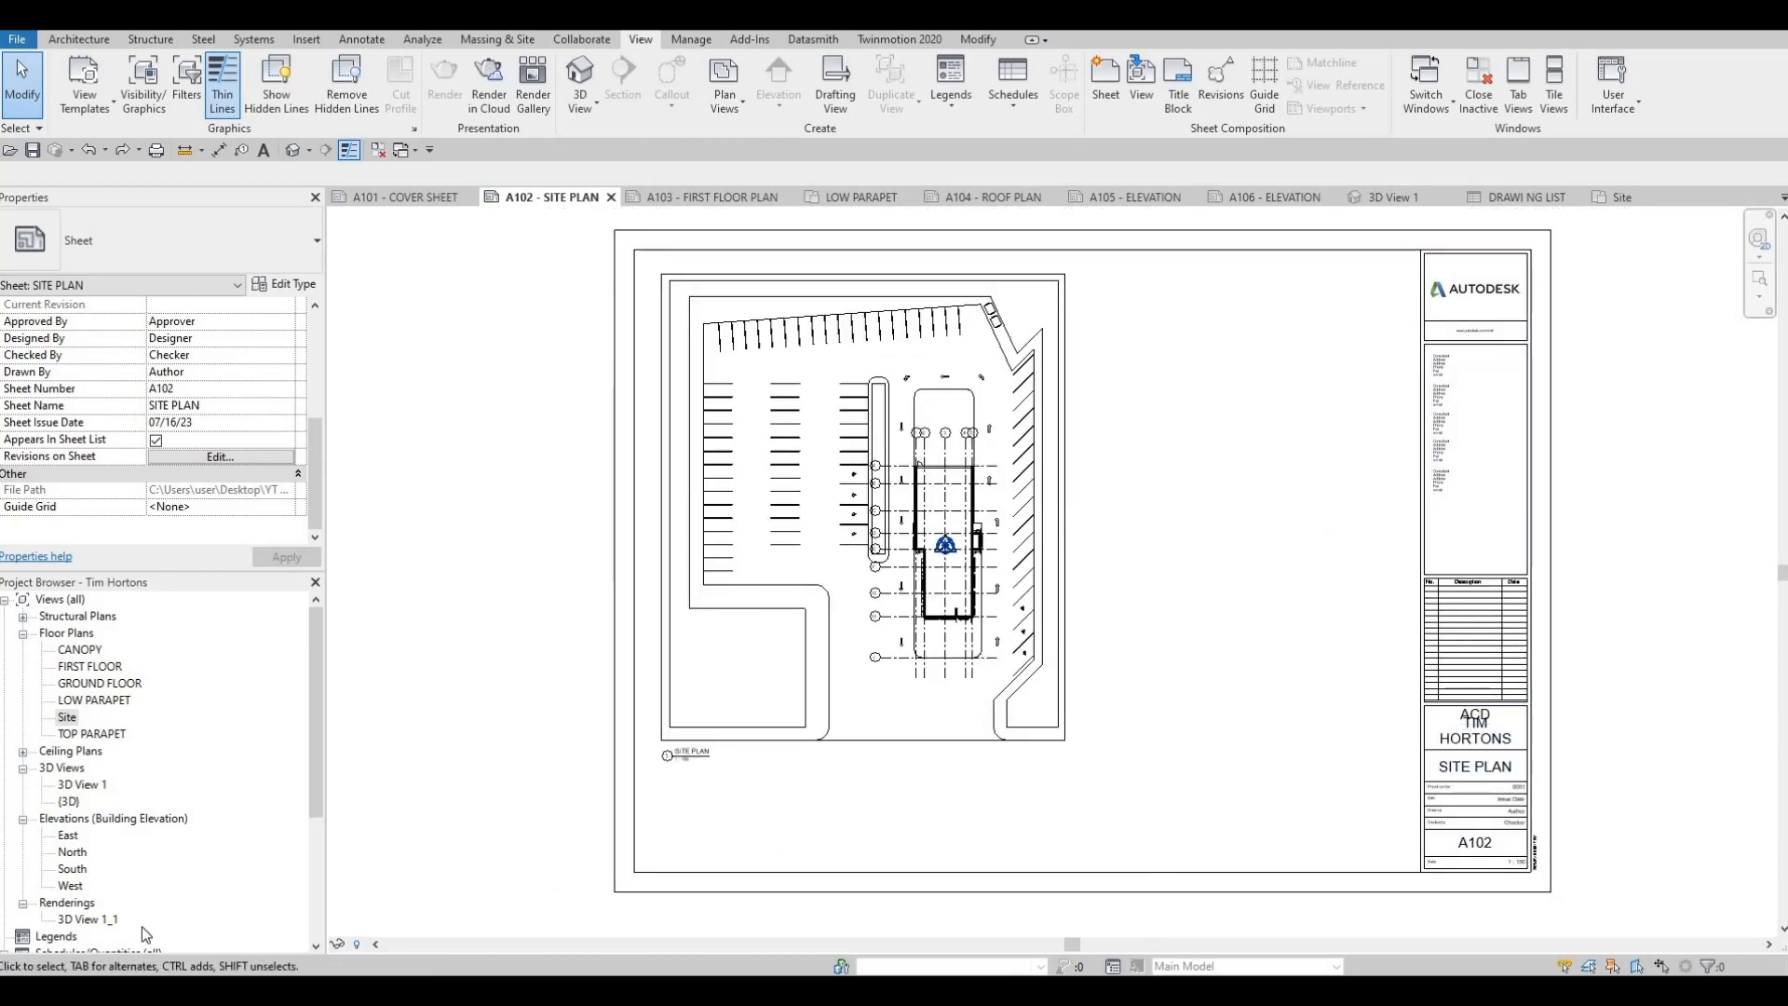
Try placing the FIRST FLOOR plan view on sheet A103, check how it fits, and delete the viewport
left_click(723, 198)
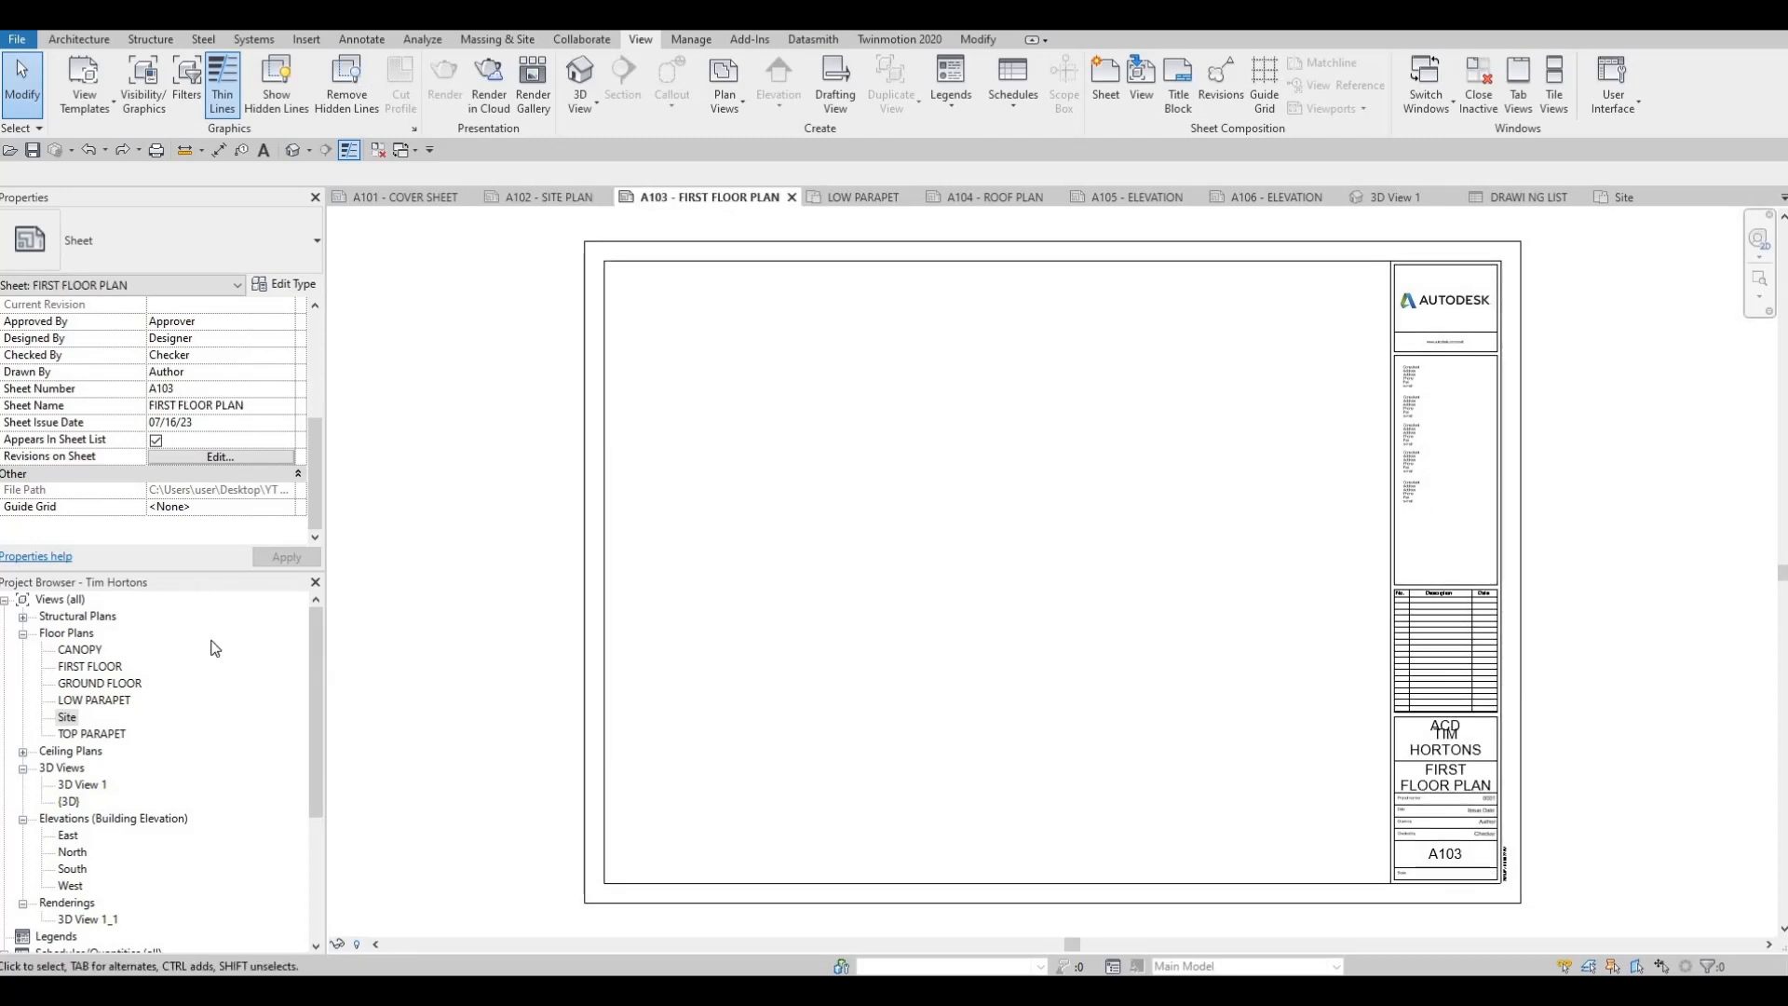
left_click(89, 666)
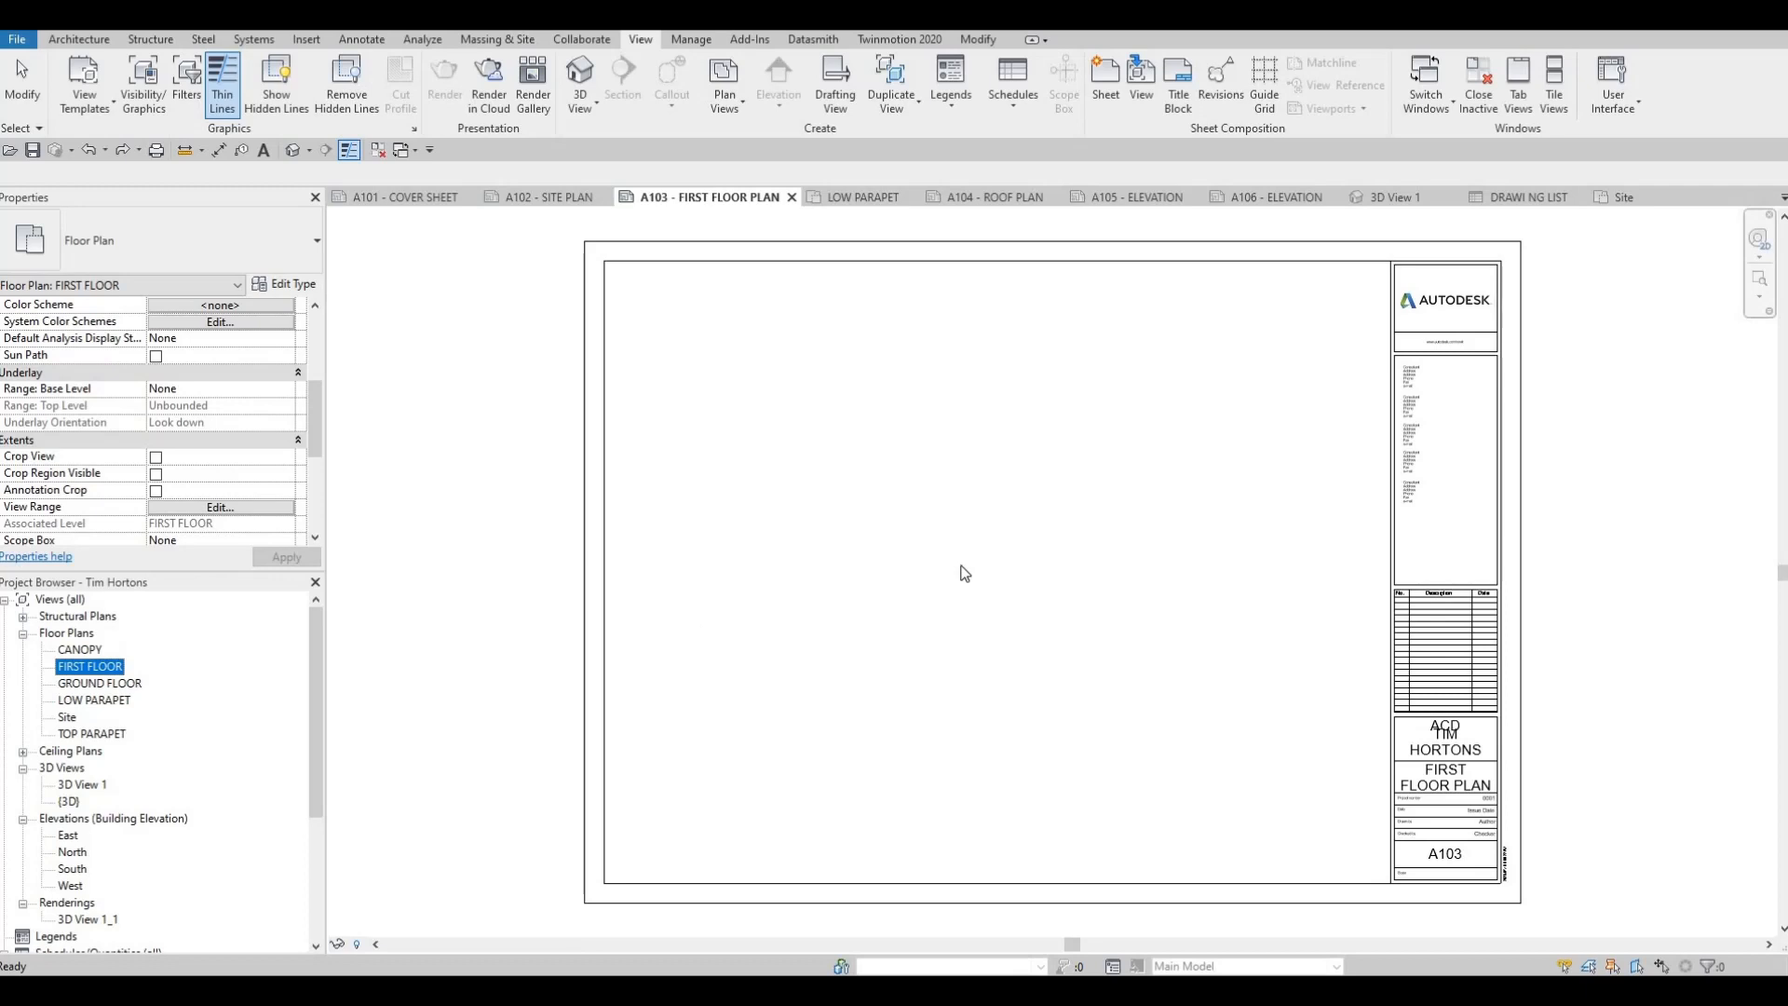
left_click(997, 625)
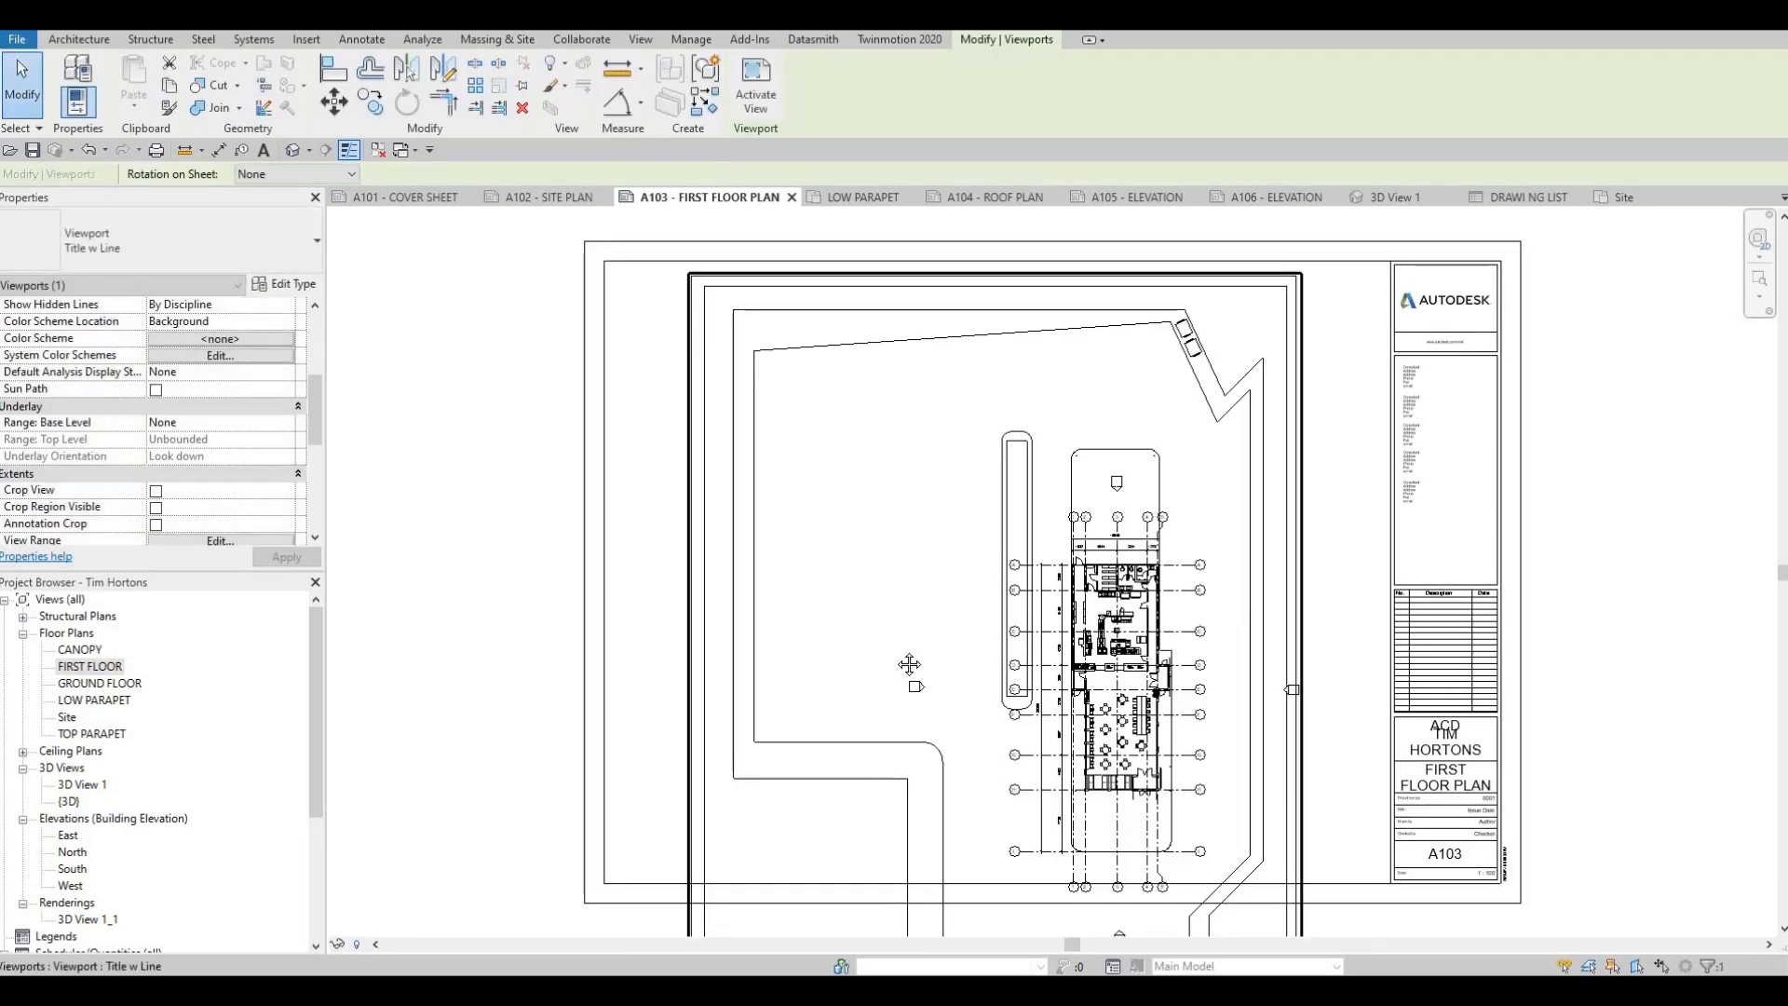
middle_click_drag(989, 782, 951, 630)
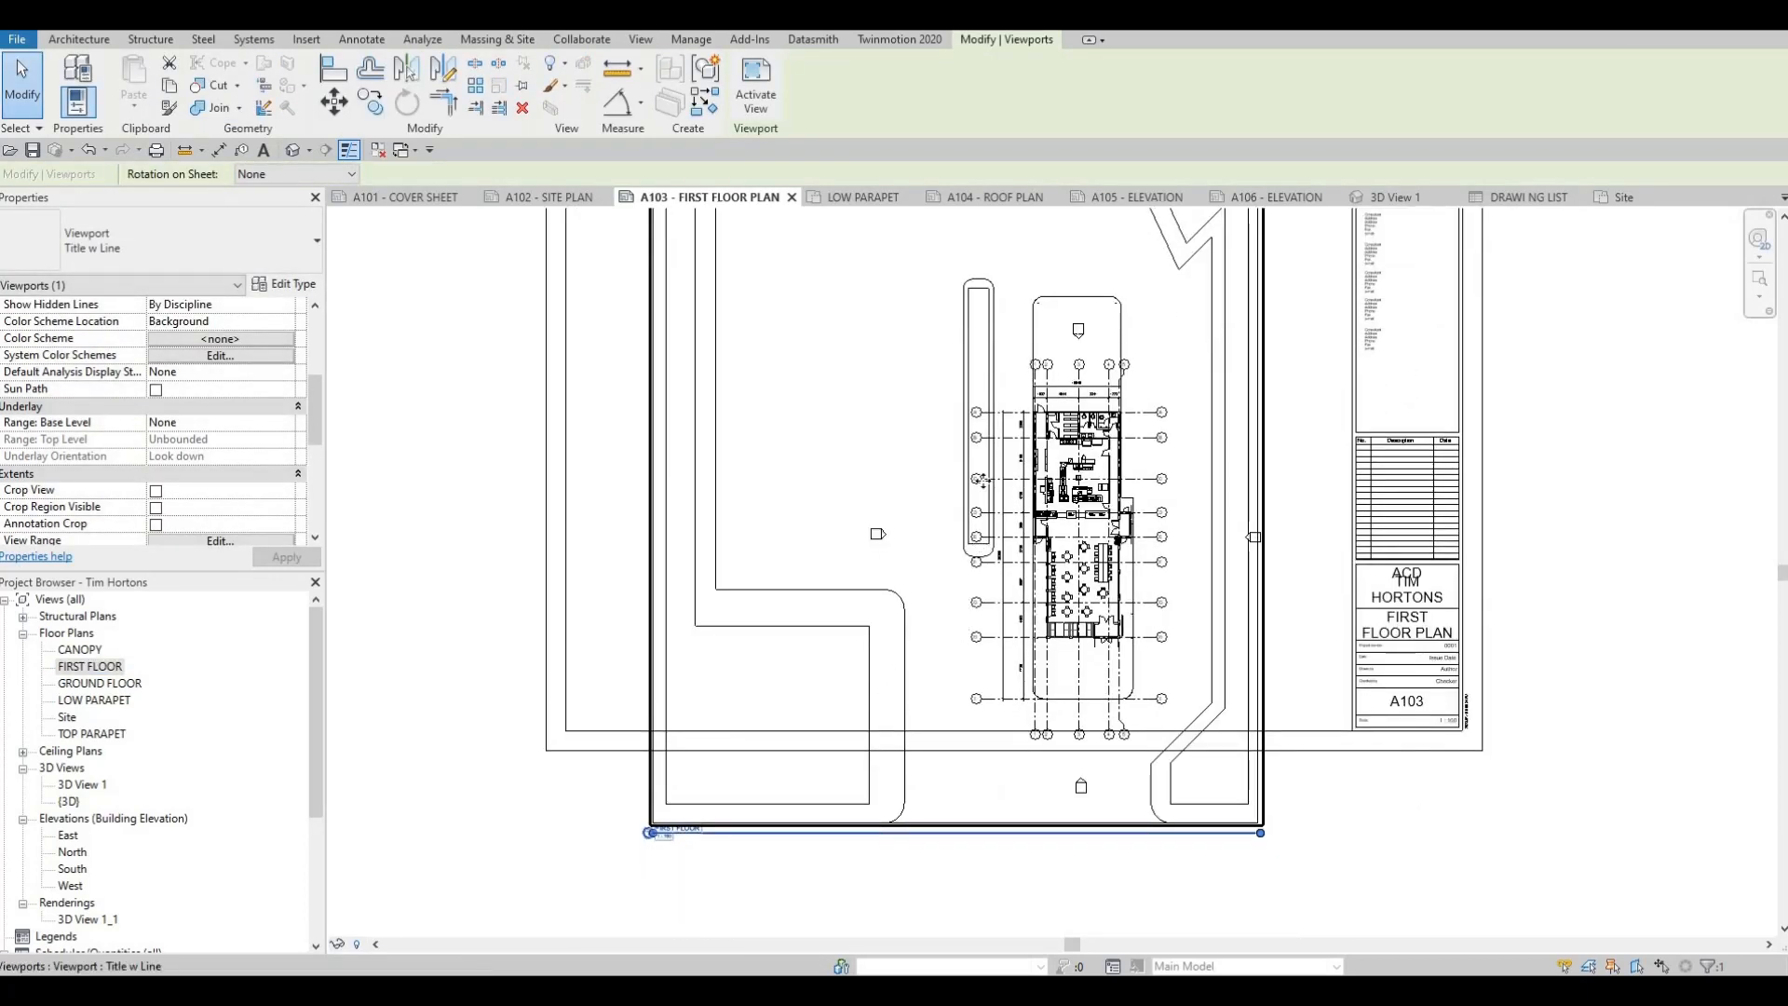
scroll(980, 616, "down", 1)
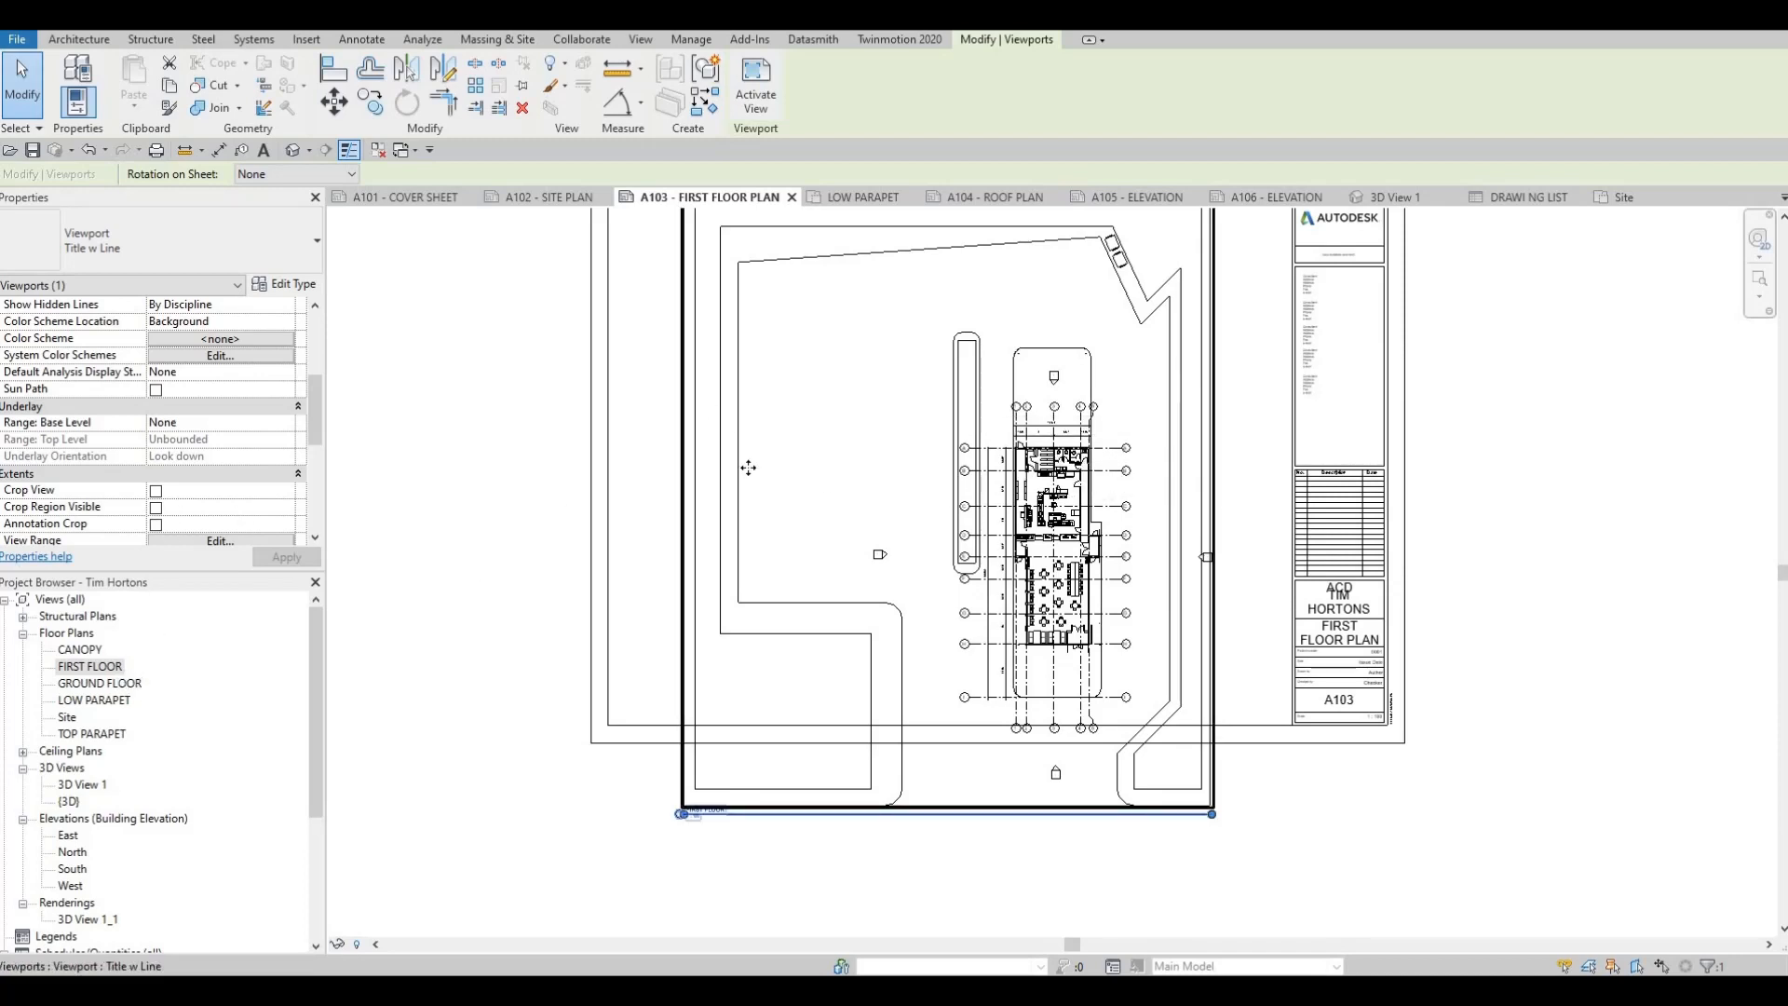
key("Delete")
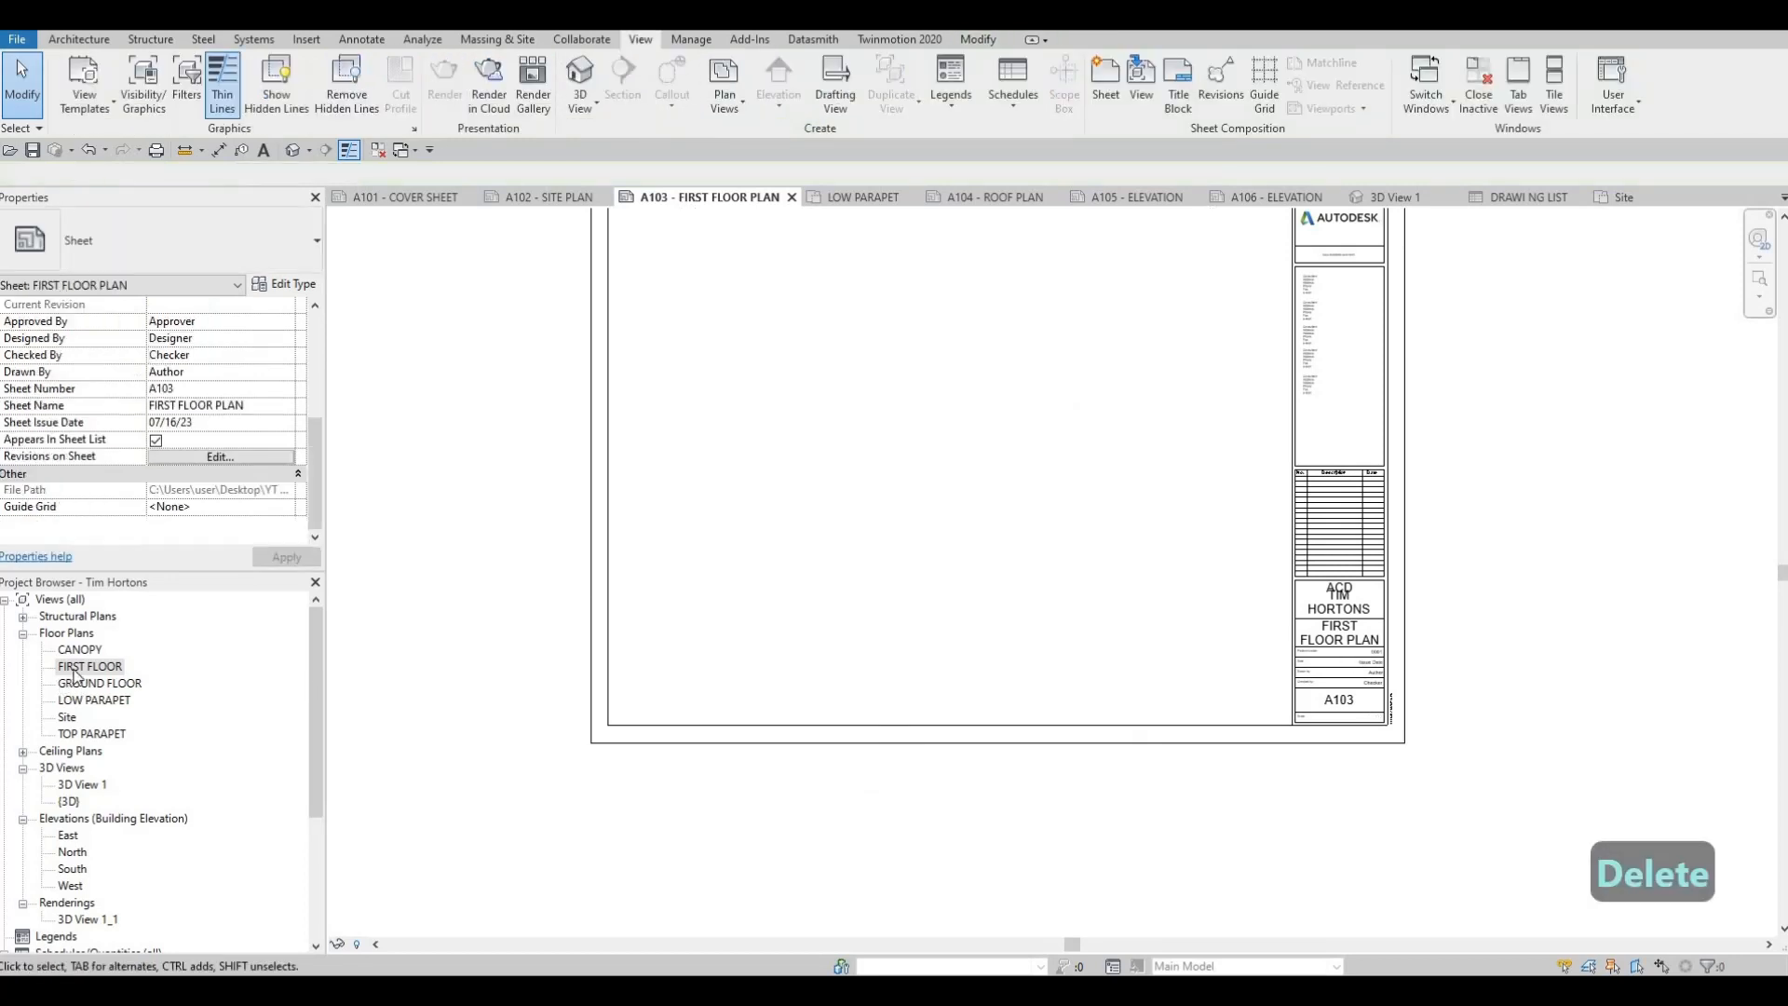
Open the FIRST FLOOR plan view and enable Crop View and Crop Region Visible
double_click(90, 666)
scroll(880, 638, "down", 1)
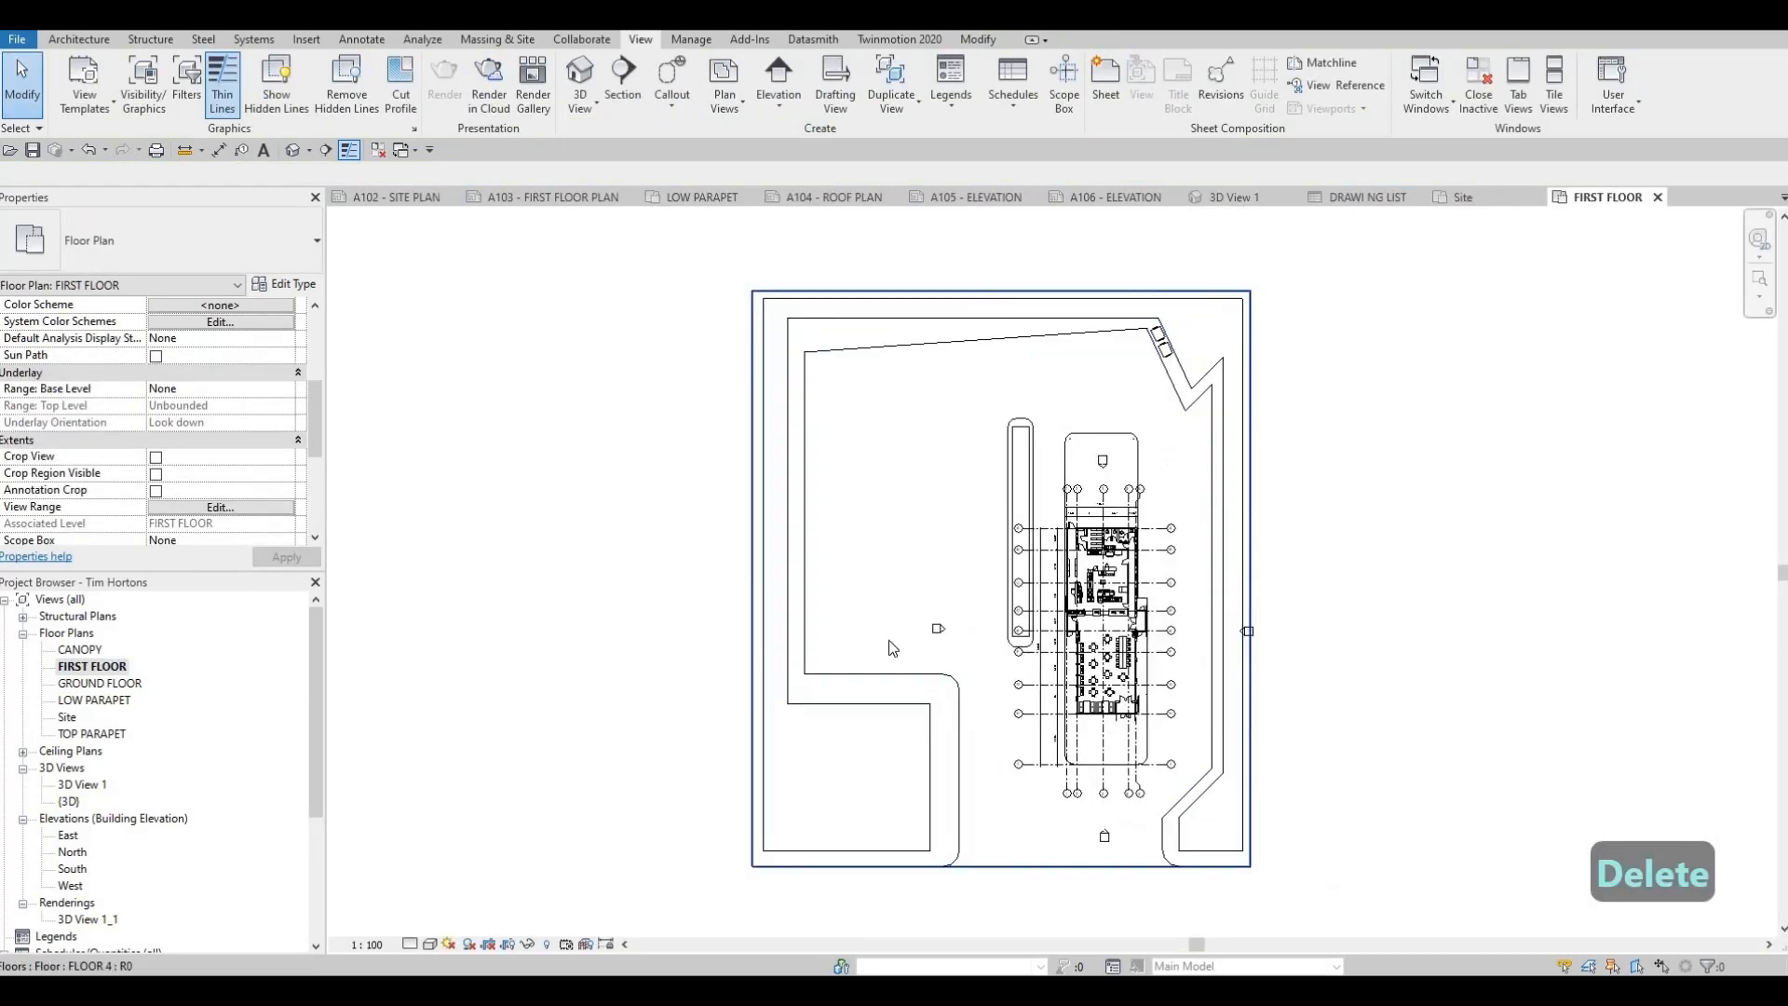
middle_click_drag(886, 641, 704, 621)
key("Escape")
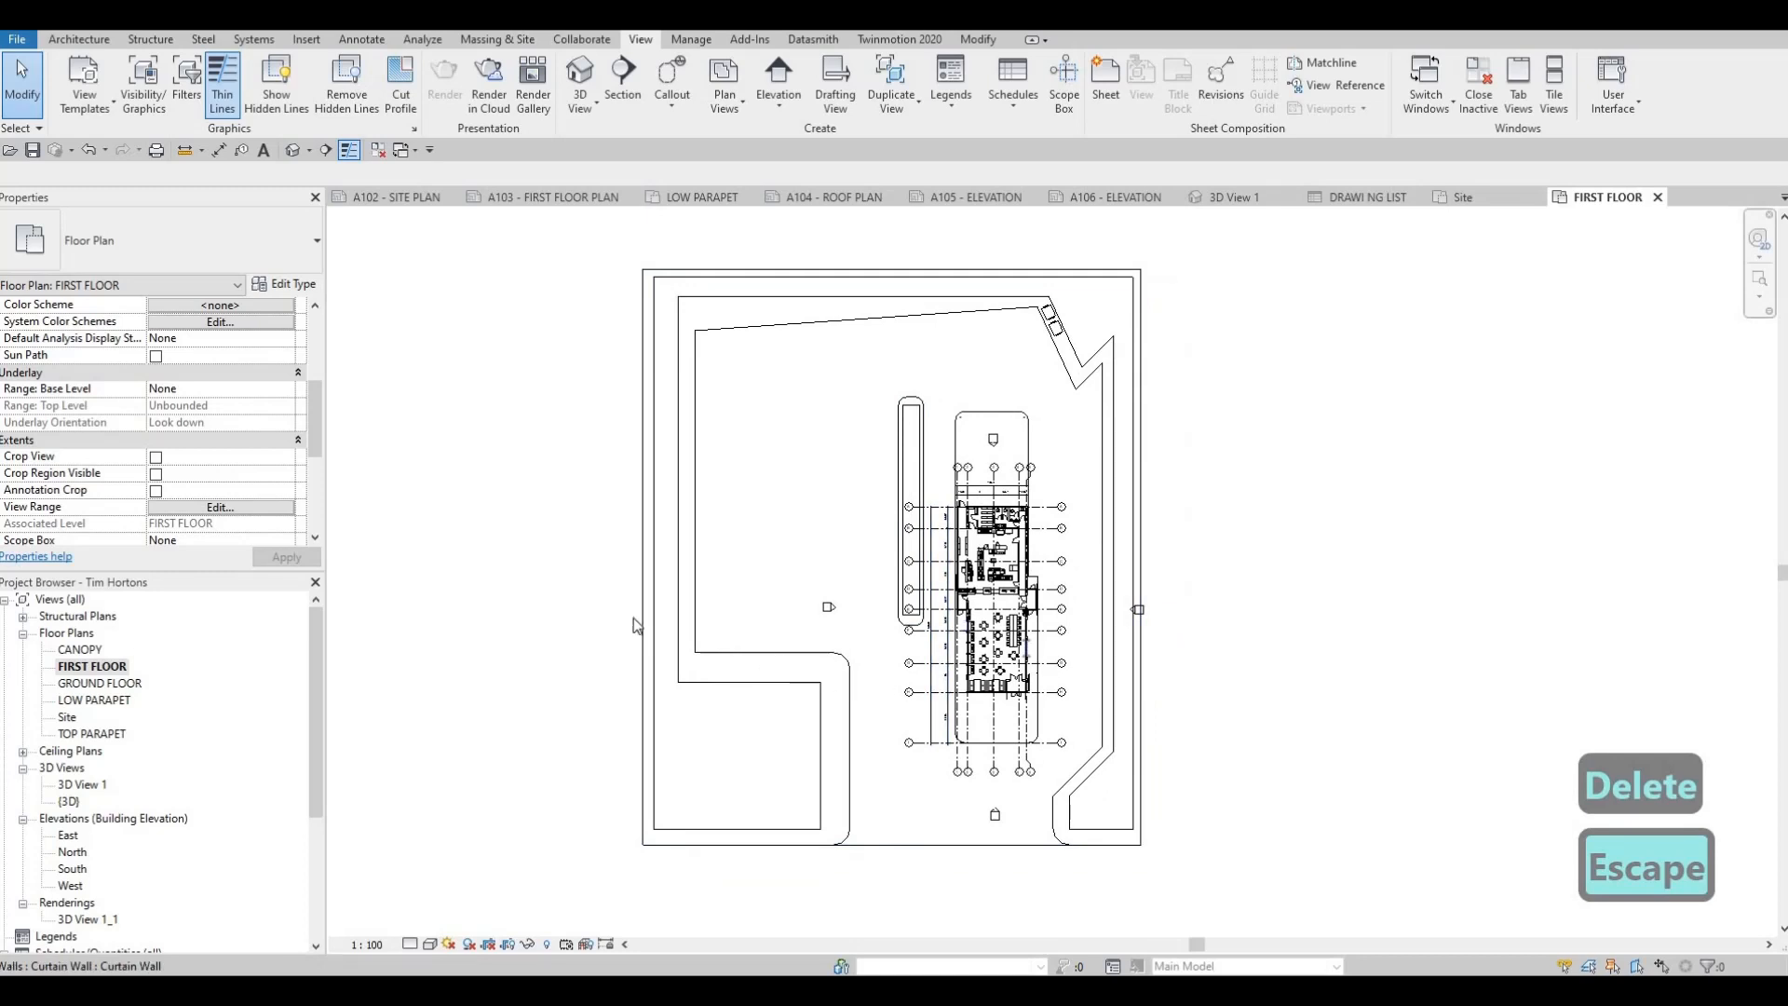
scroll(165, 447, "down", 2)
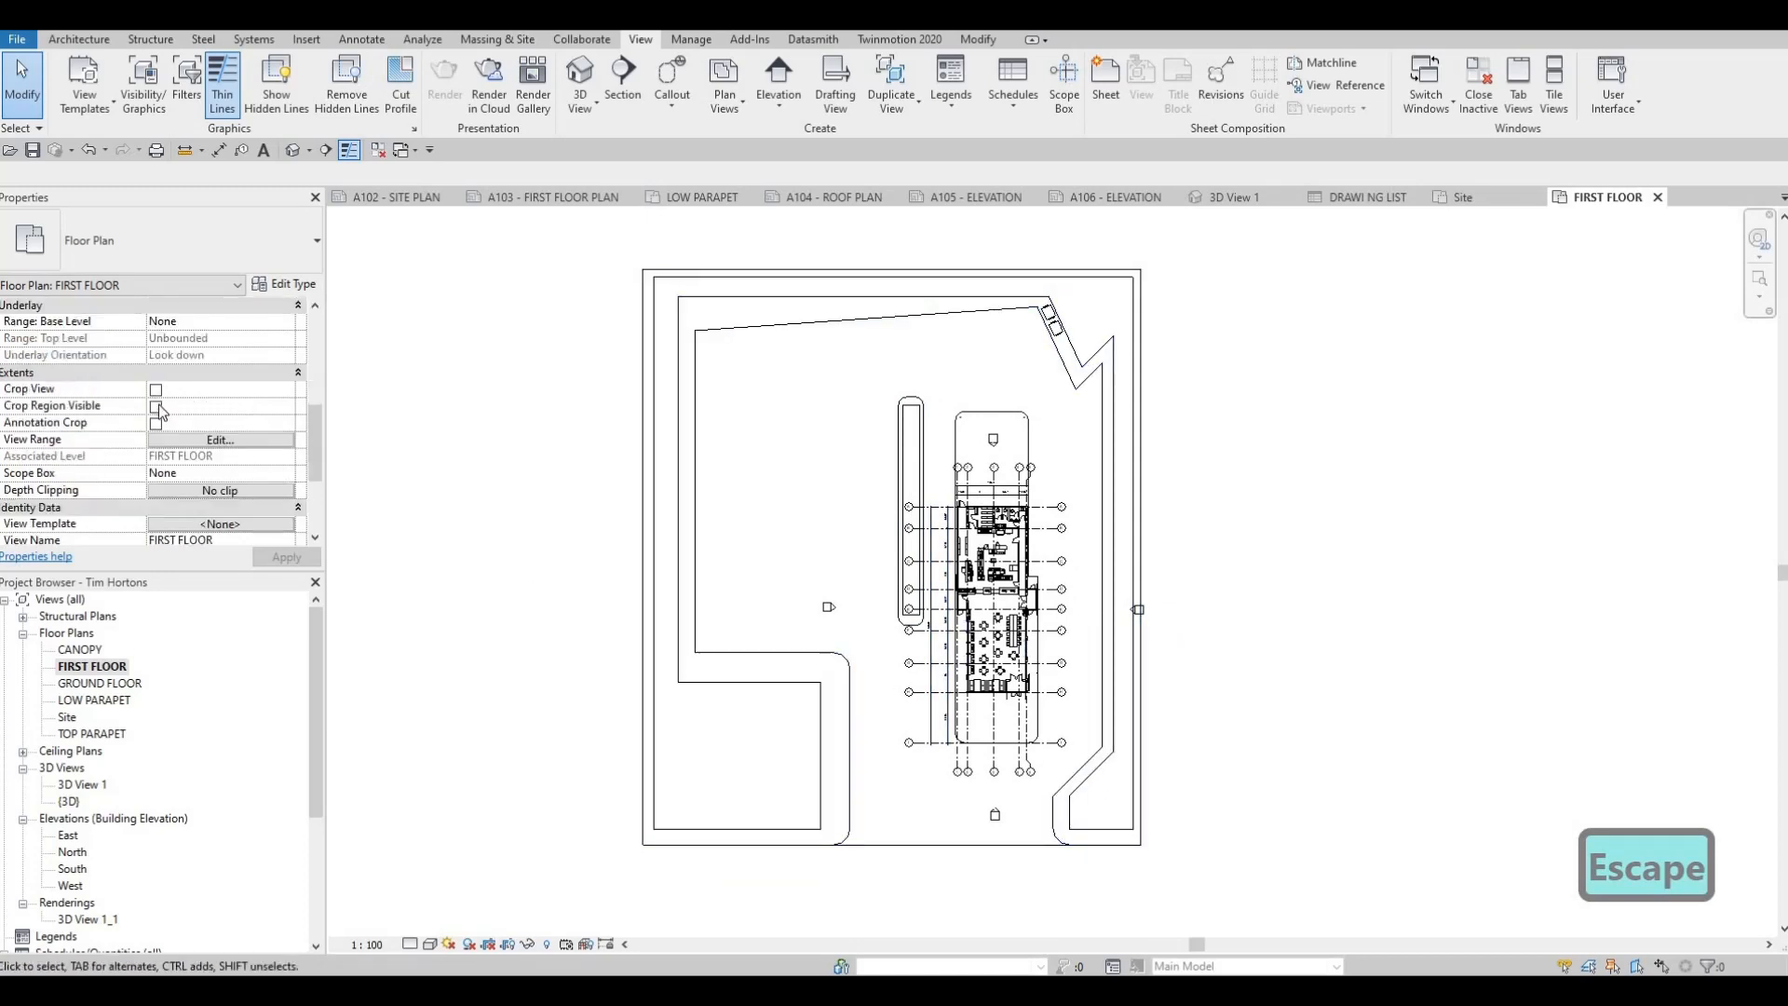
left_click(156, 406)
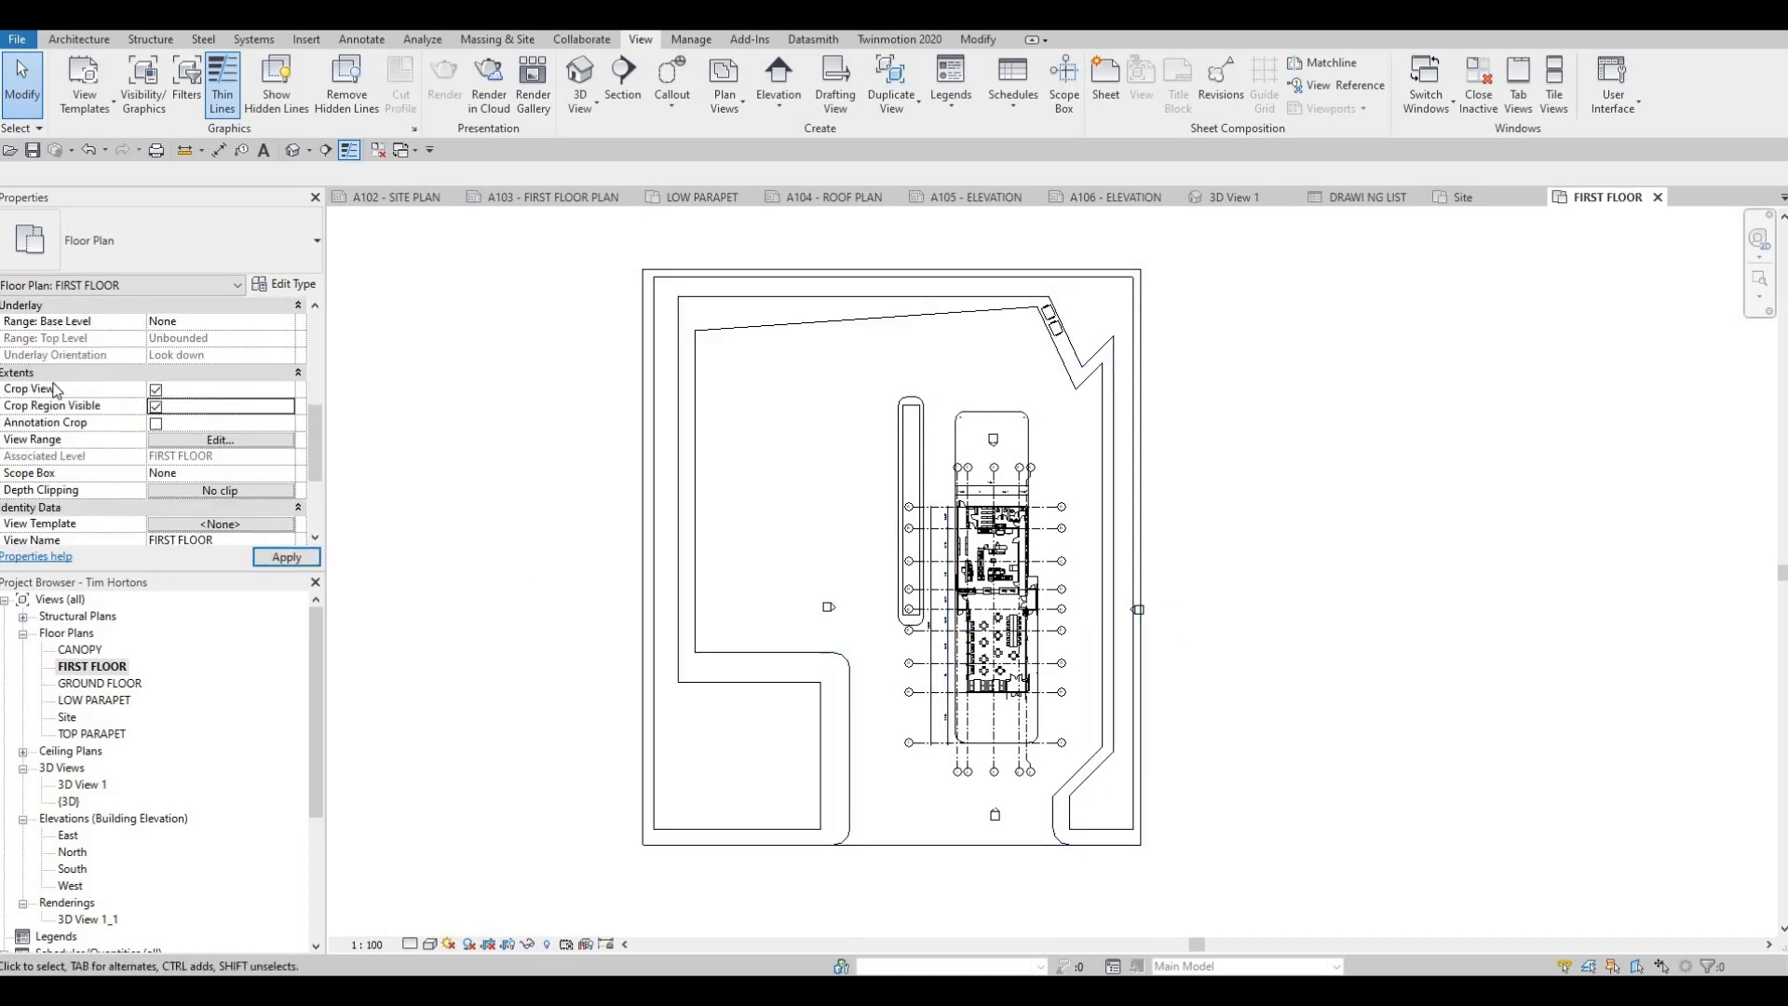
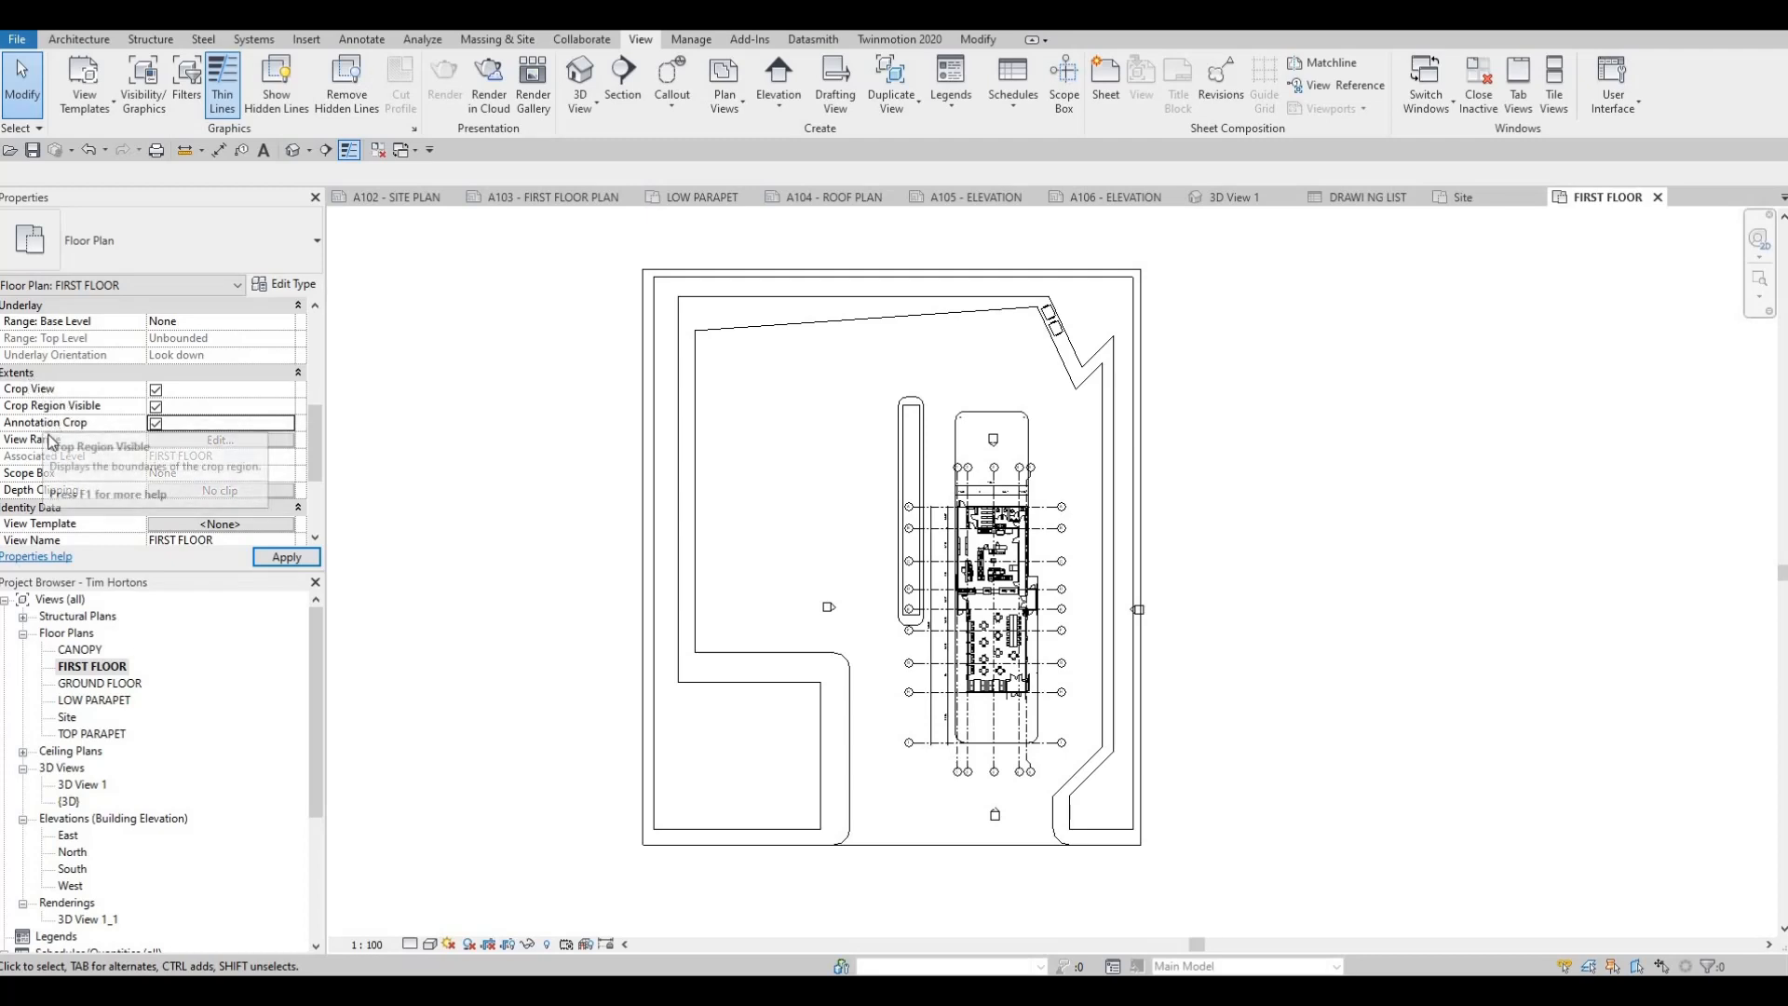
Apply Annotation Crop to the FIRST FLOOR plan and shrink its crop region on all sides to fit closely around the building's grid lines
left_click(274, 558)
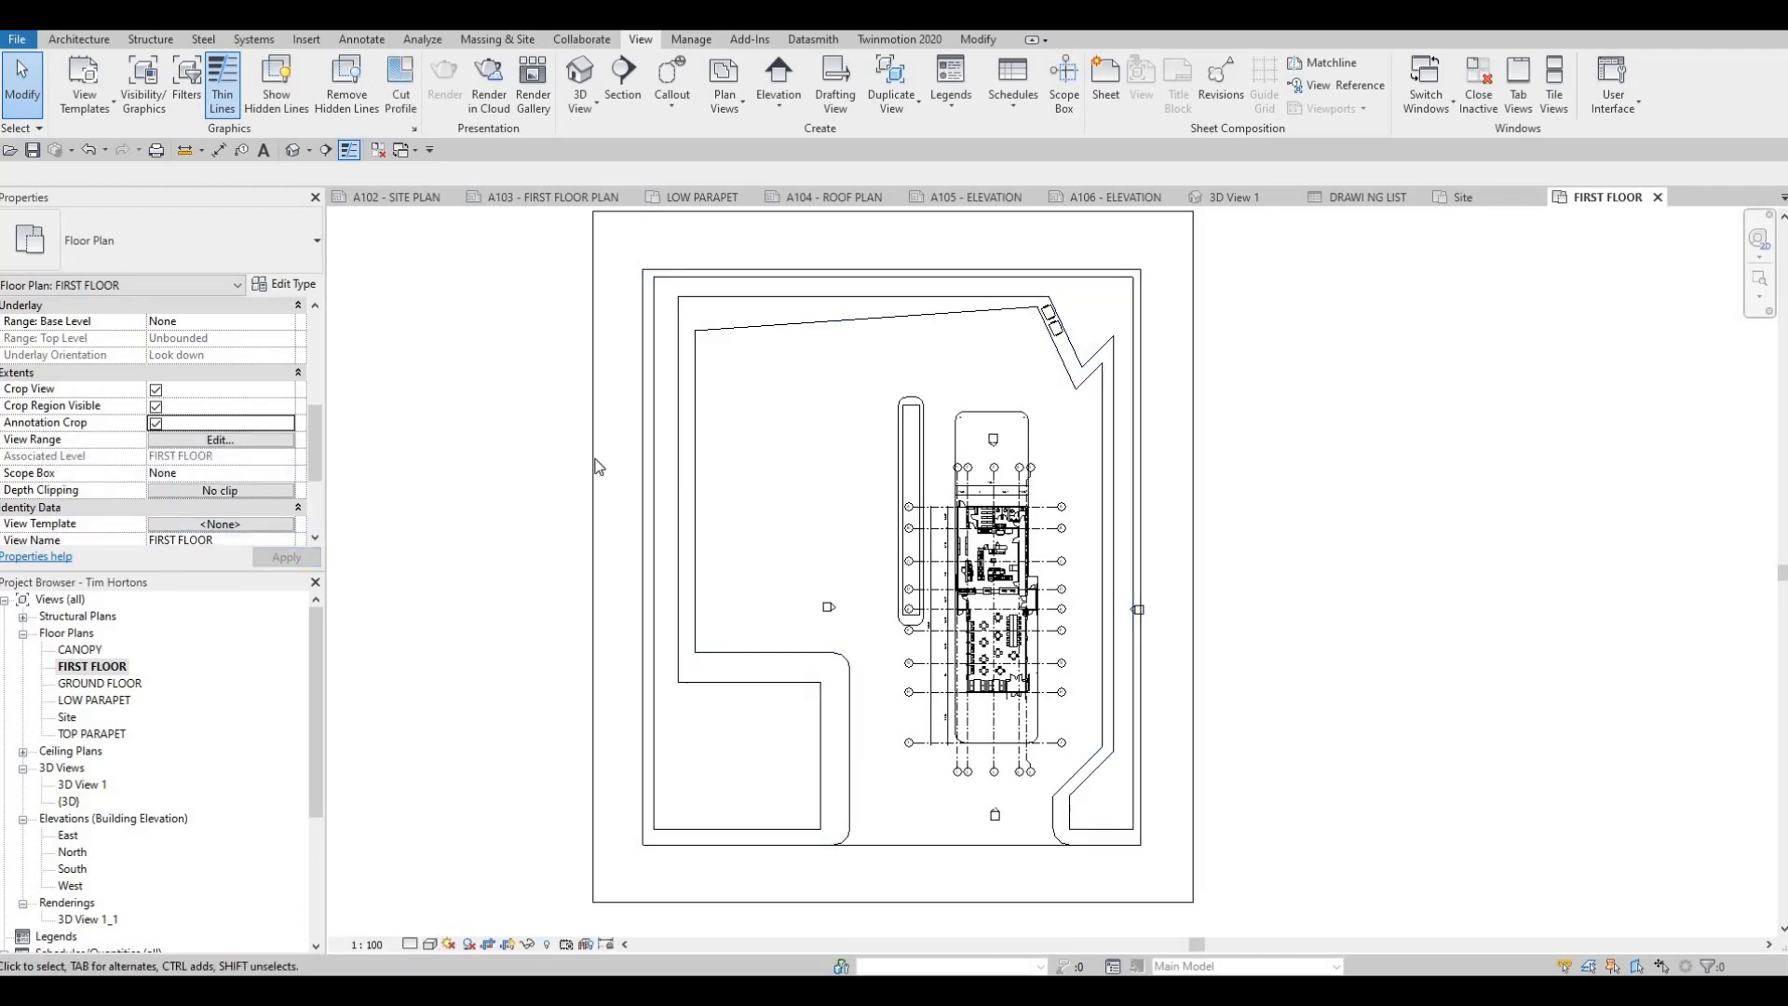
scroll(601, 467, "down", 2)
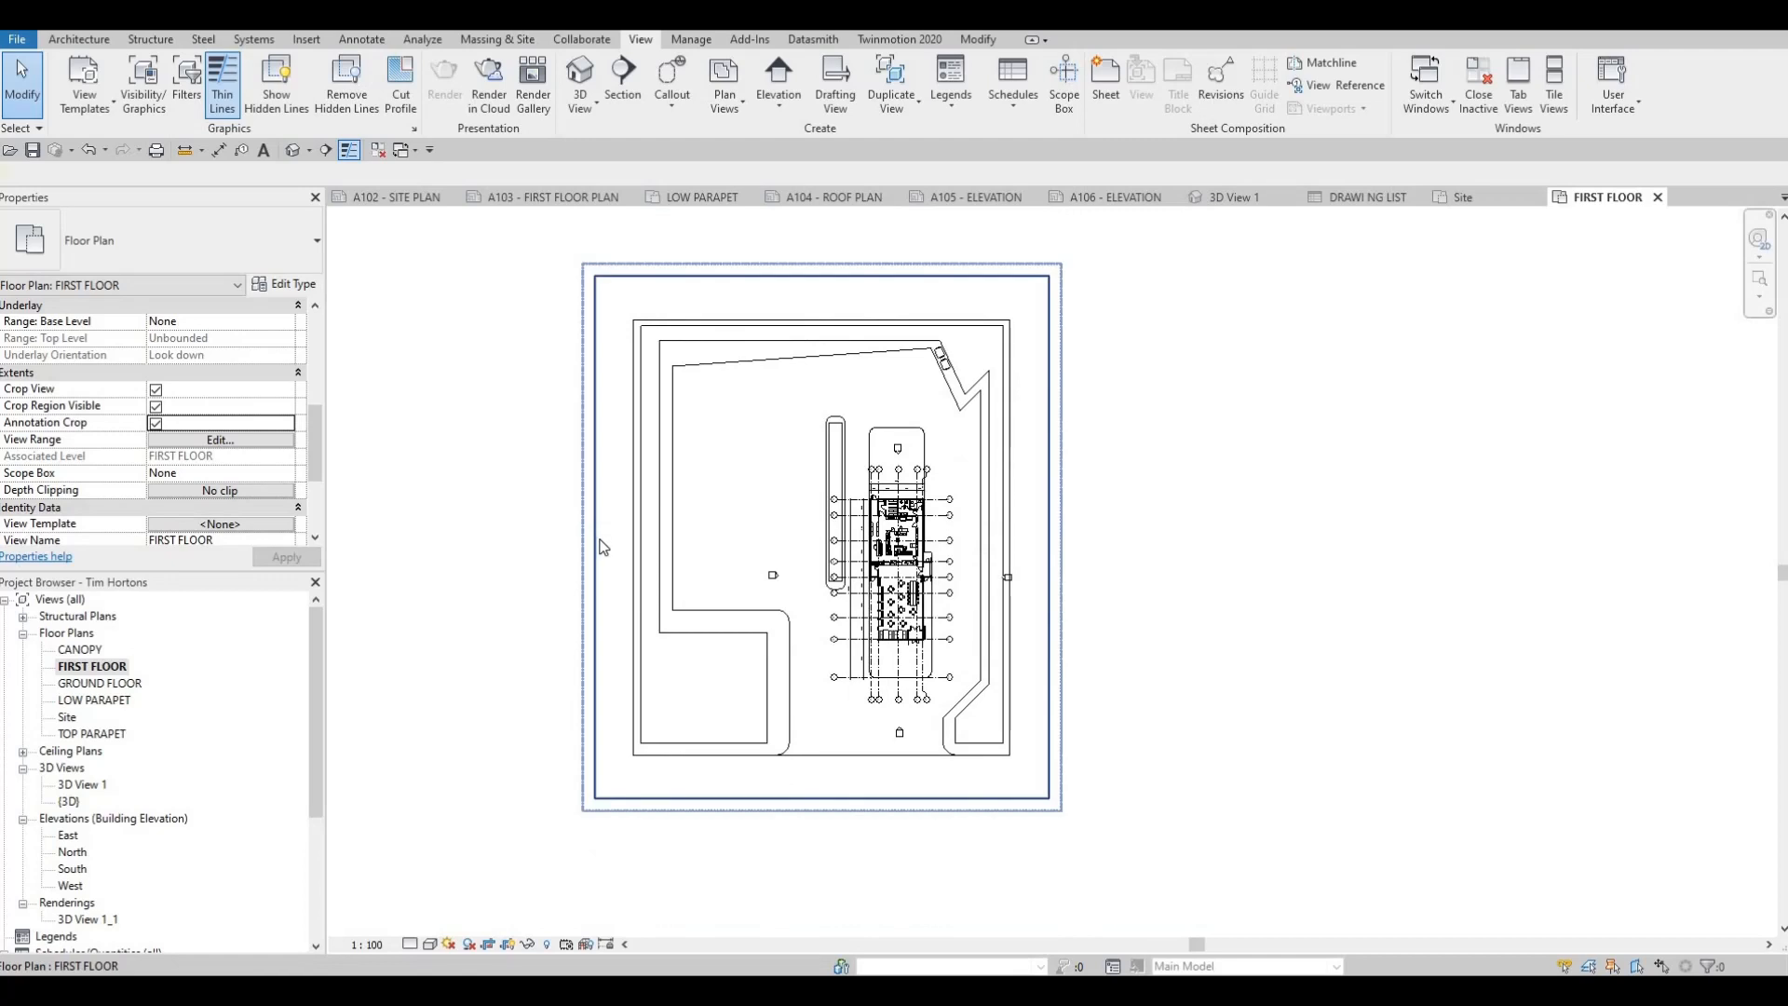
left_click(596, 468)
left_click_drag(657, 537, 826, 538)
left_click_drag(938, 272, 938, 456)
left_click_drag(944, 625, 956, 626)
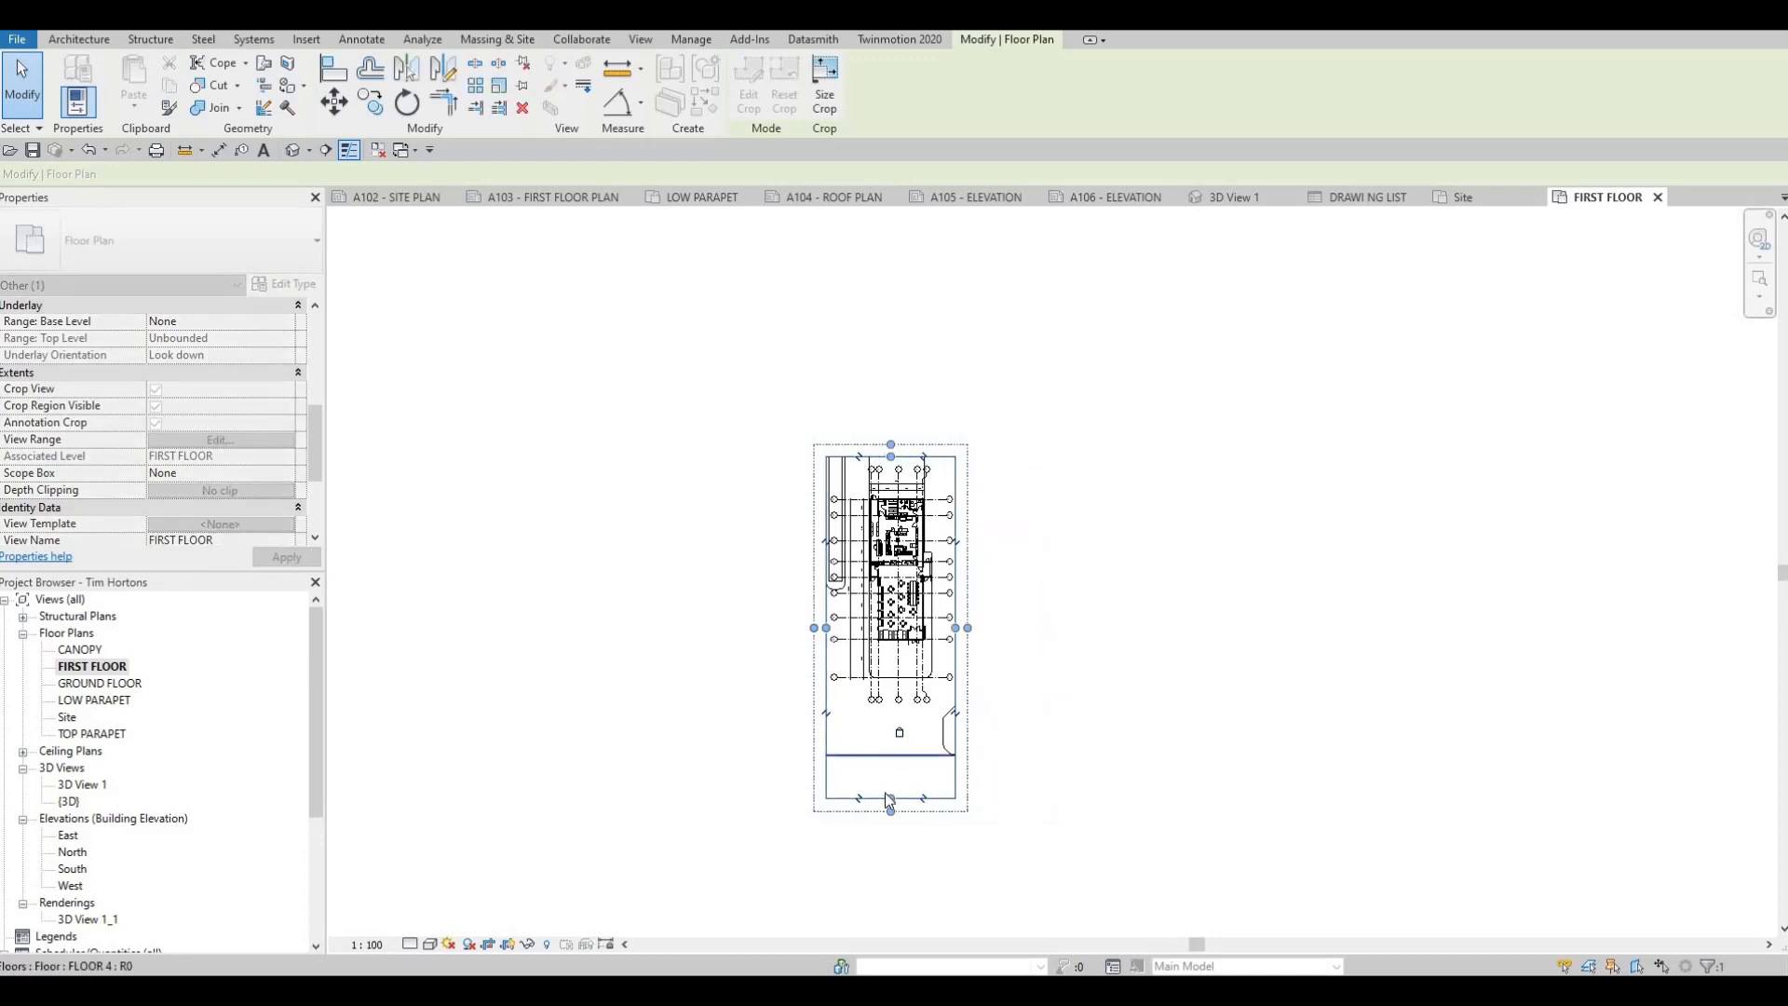
left_click_drag(892, 799, 891, 704)
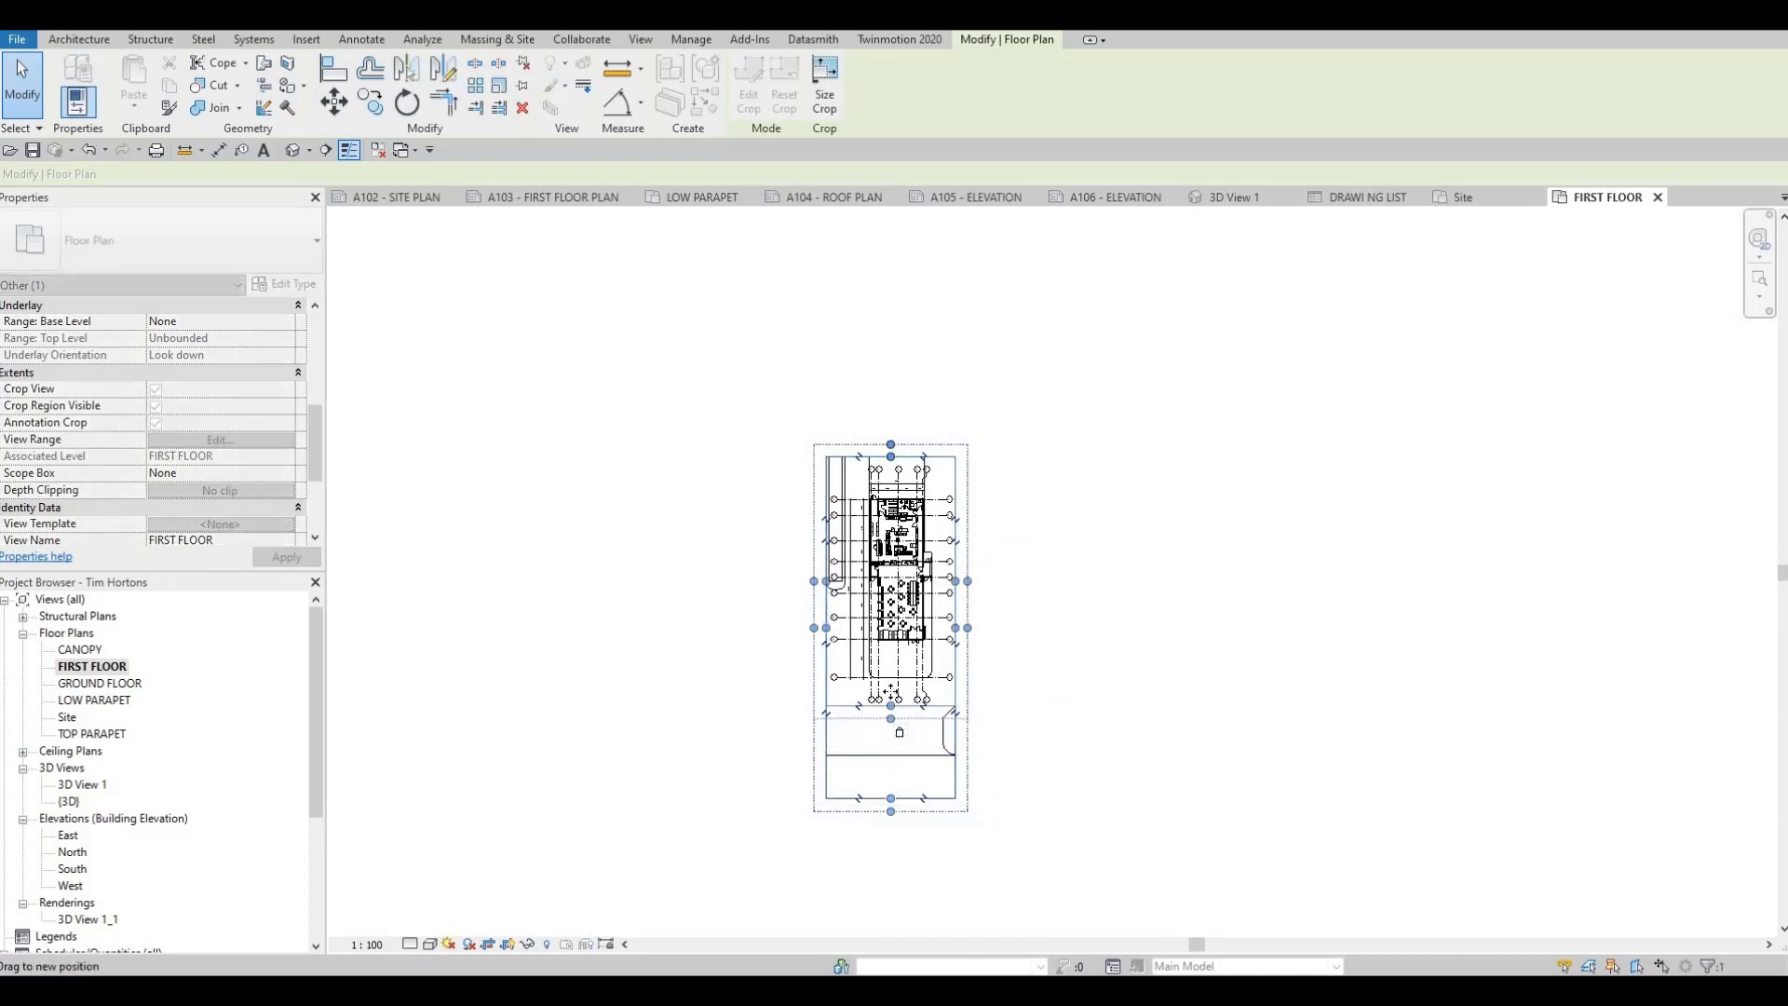
scroll(834, 626, "up", 2)
scroll(834, 623, "up", 2)
key("Escape")
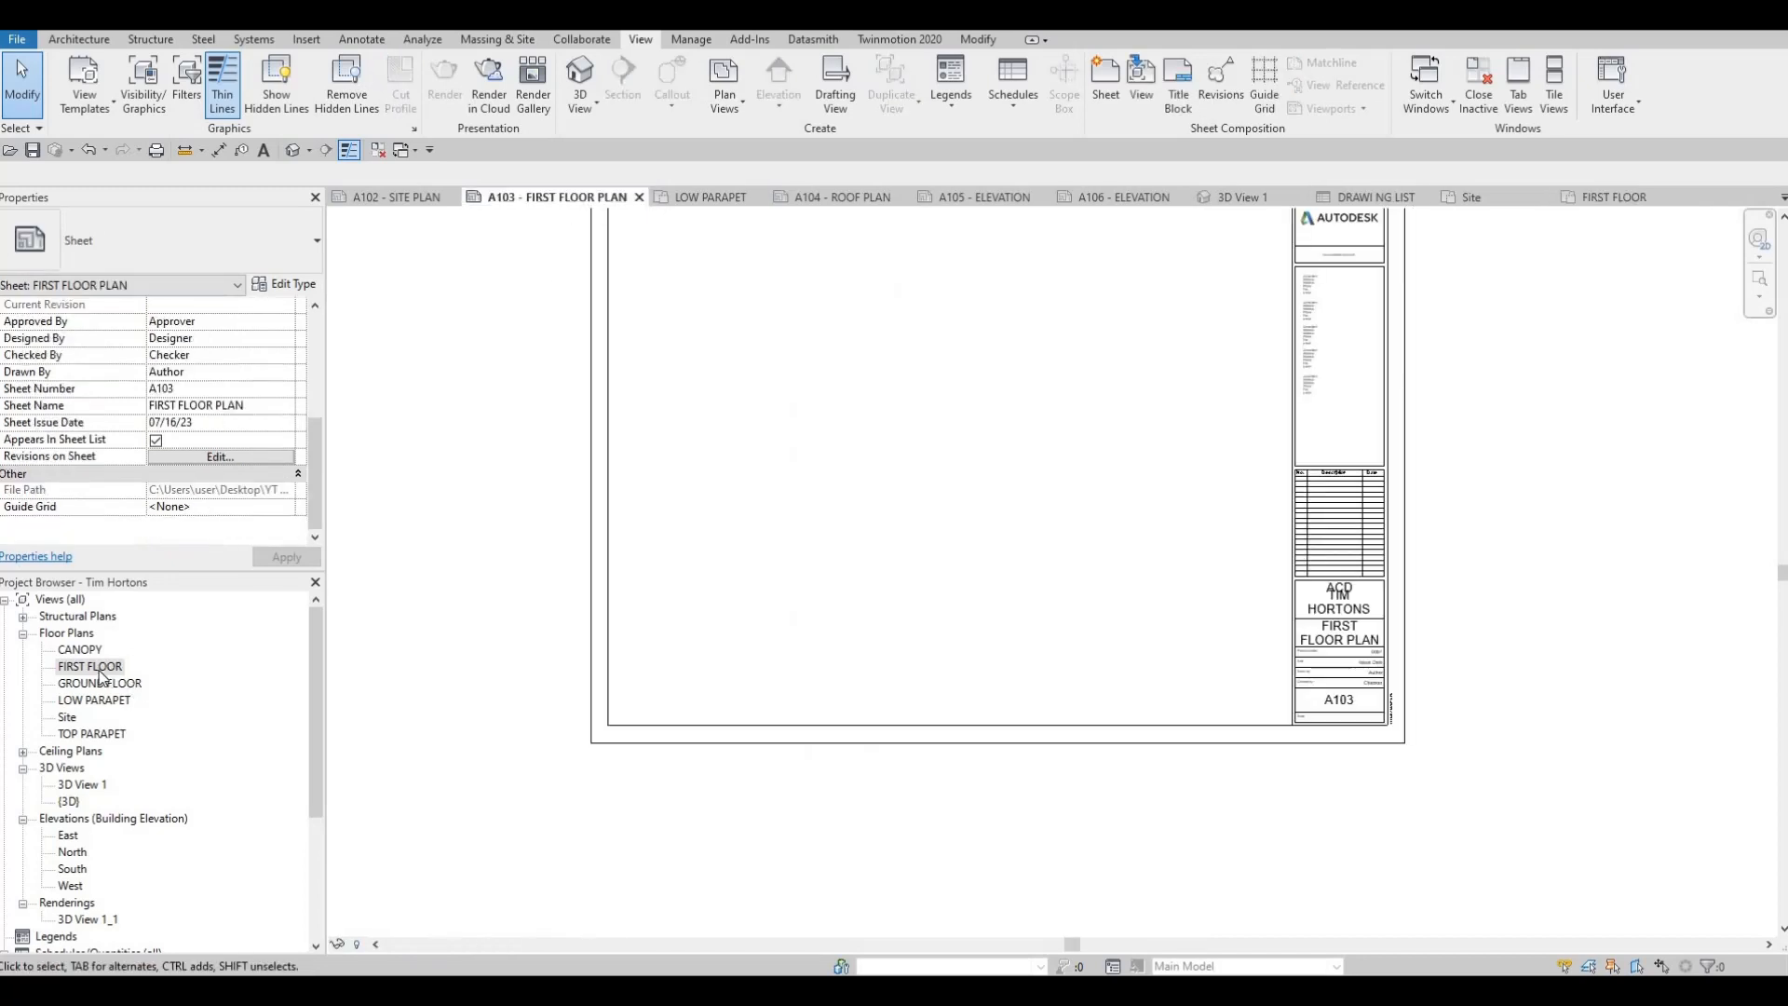
Try placing the cropped FIRST FLOOR view at 1:100 on sheet A103, and undo the placement
left_click_drag(636, 490, 654, 471)
middle_click_drag(742, 441, 723, 603)
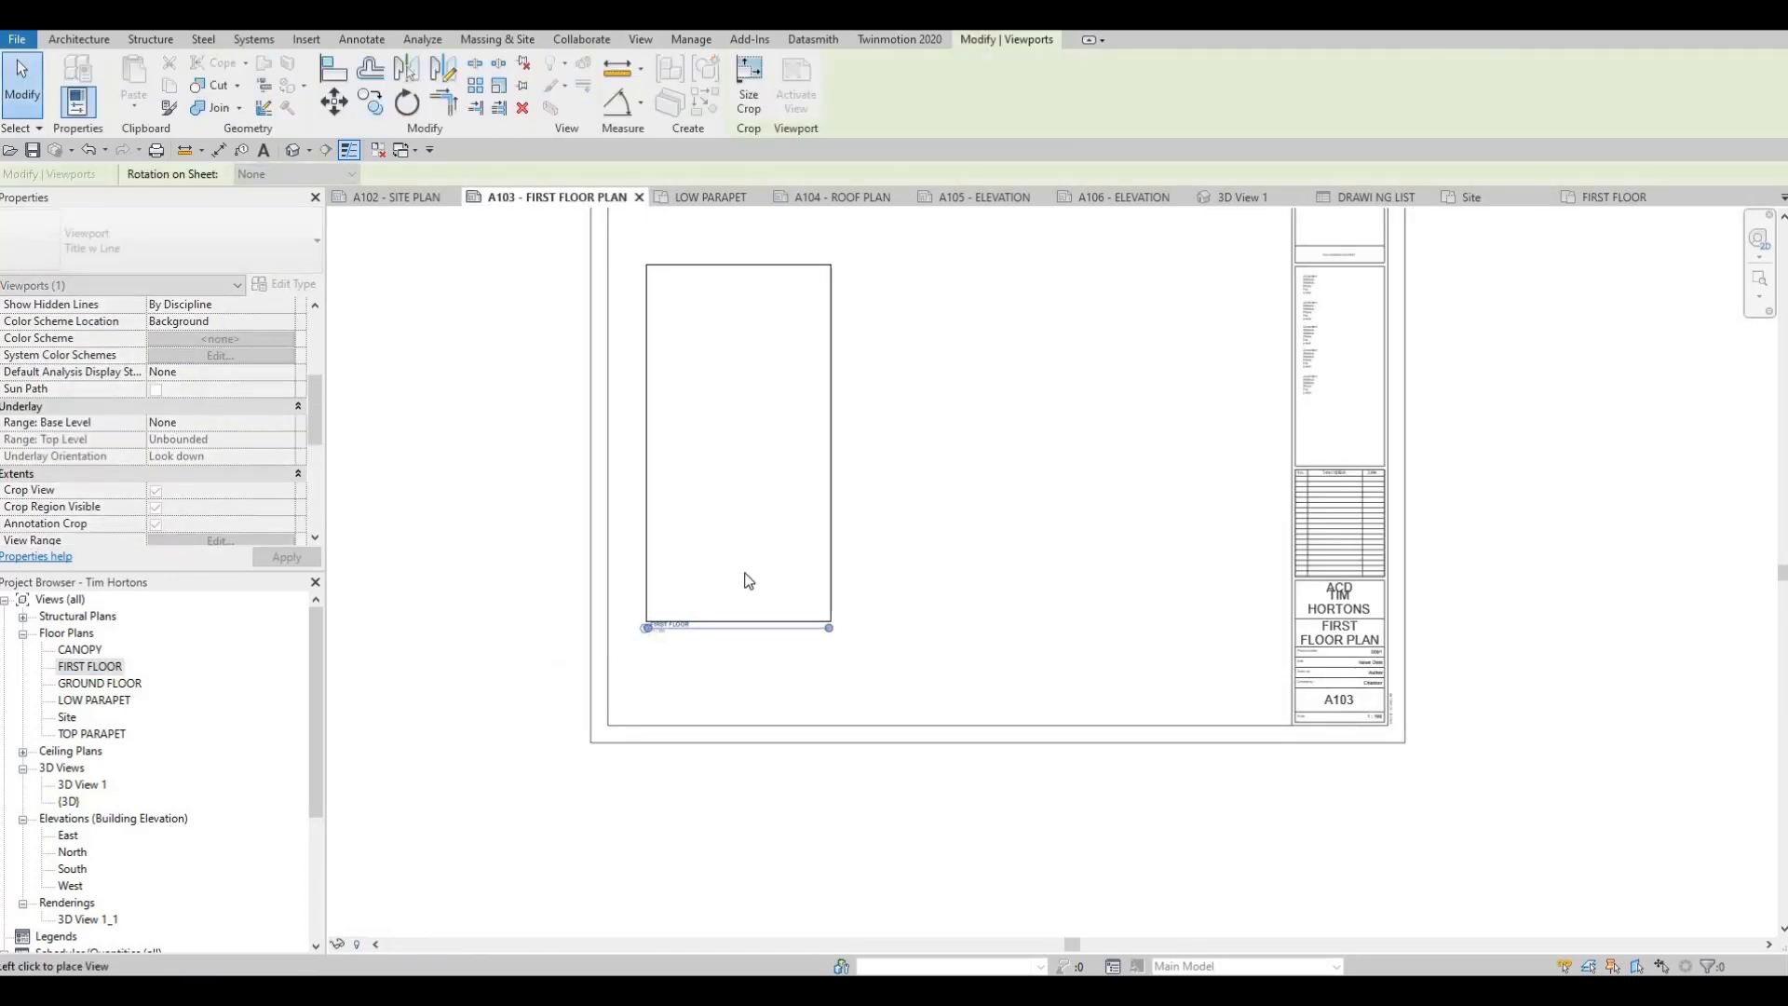
left_click(764, 546)
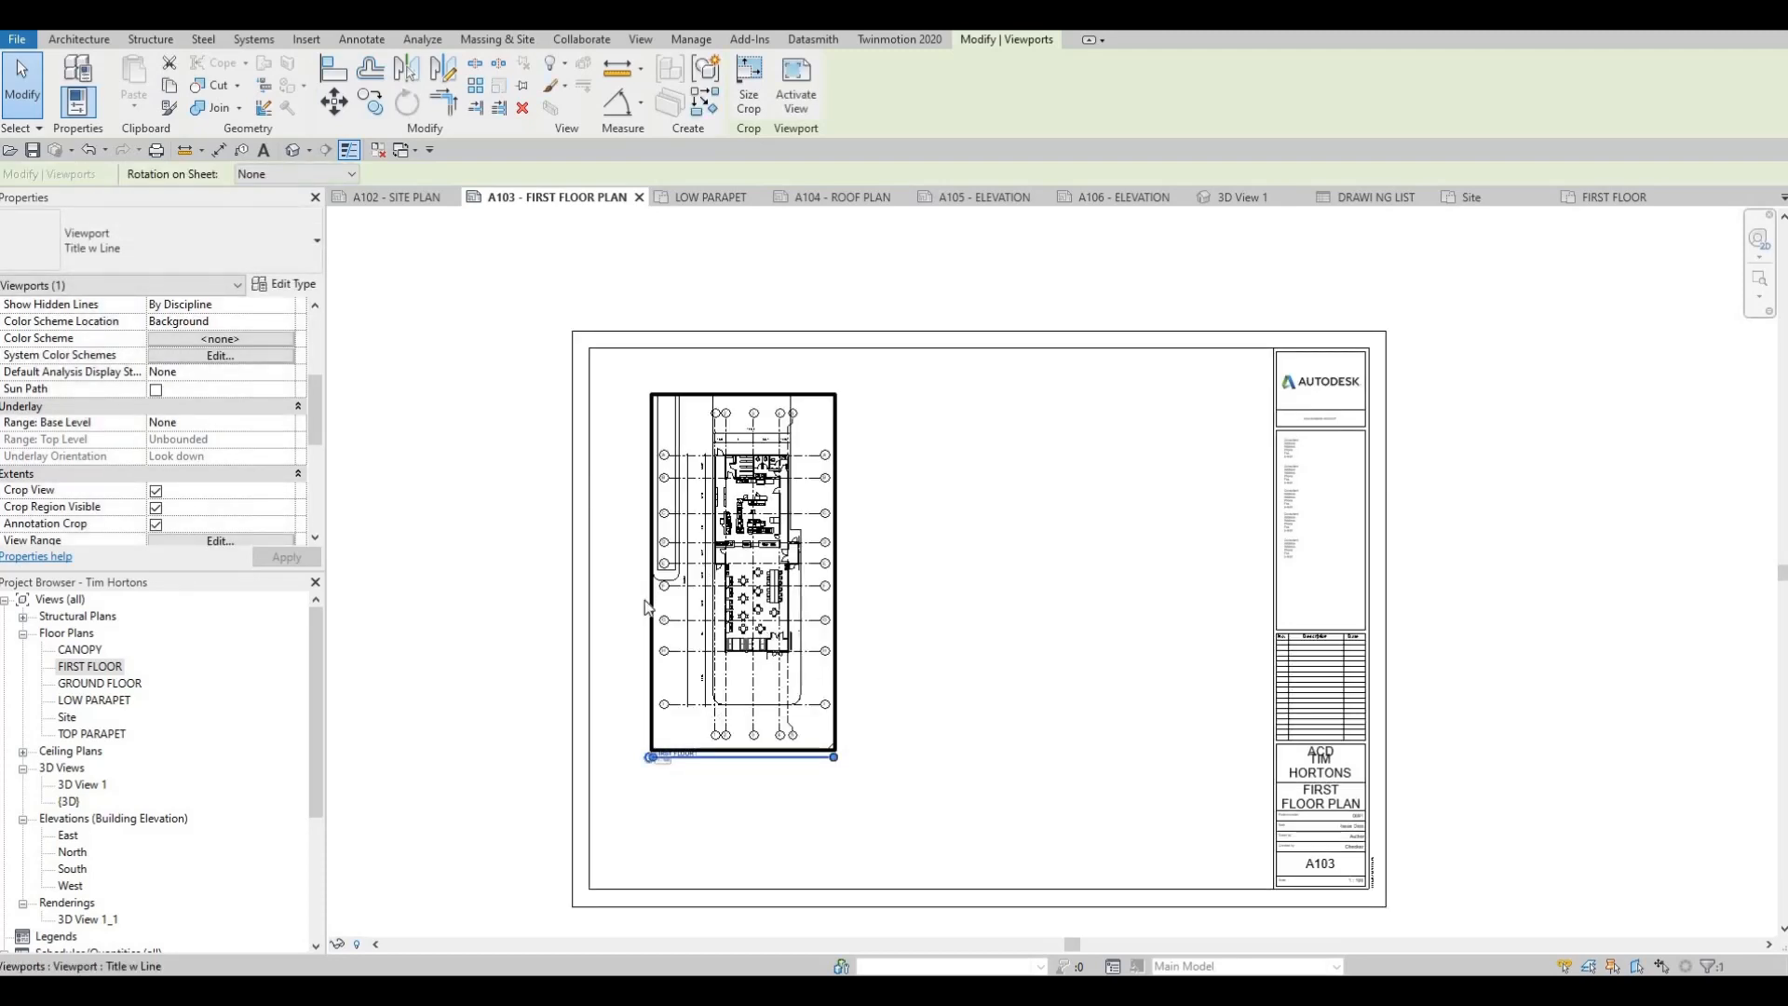
key("ctrl+z")
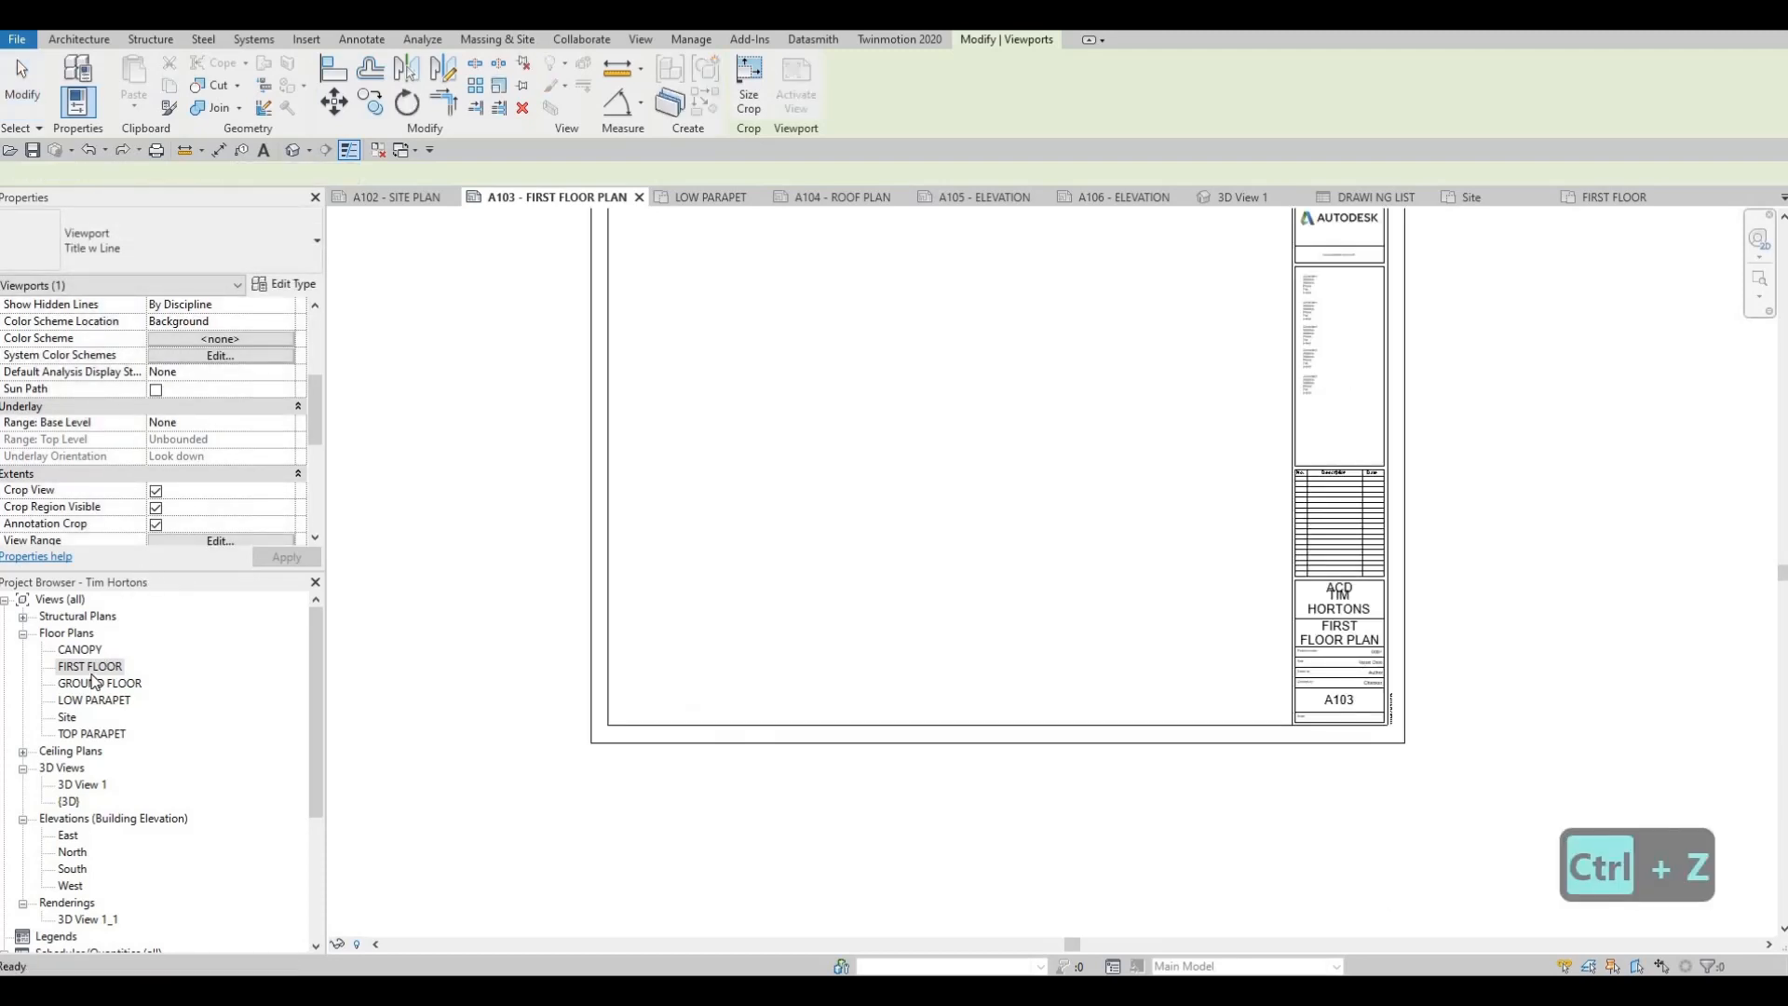
Open the FIRST FLOOR plan view and set its scale to 1:50
double_click(90, 667)
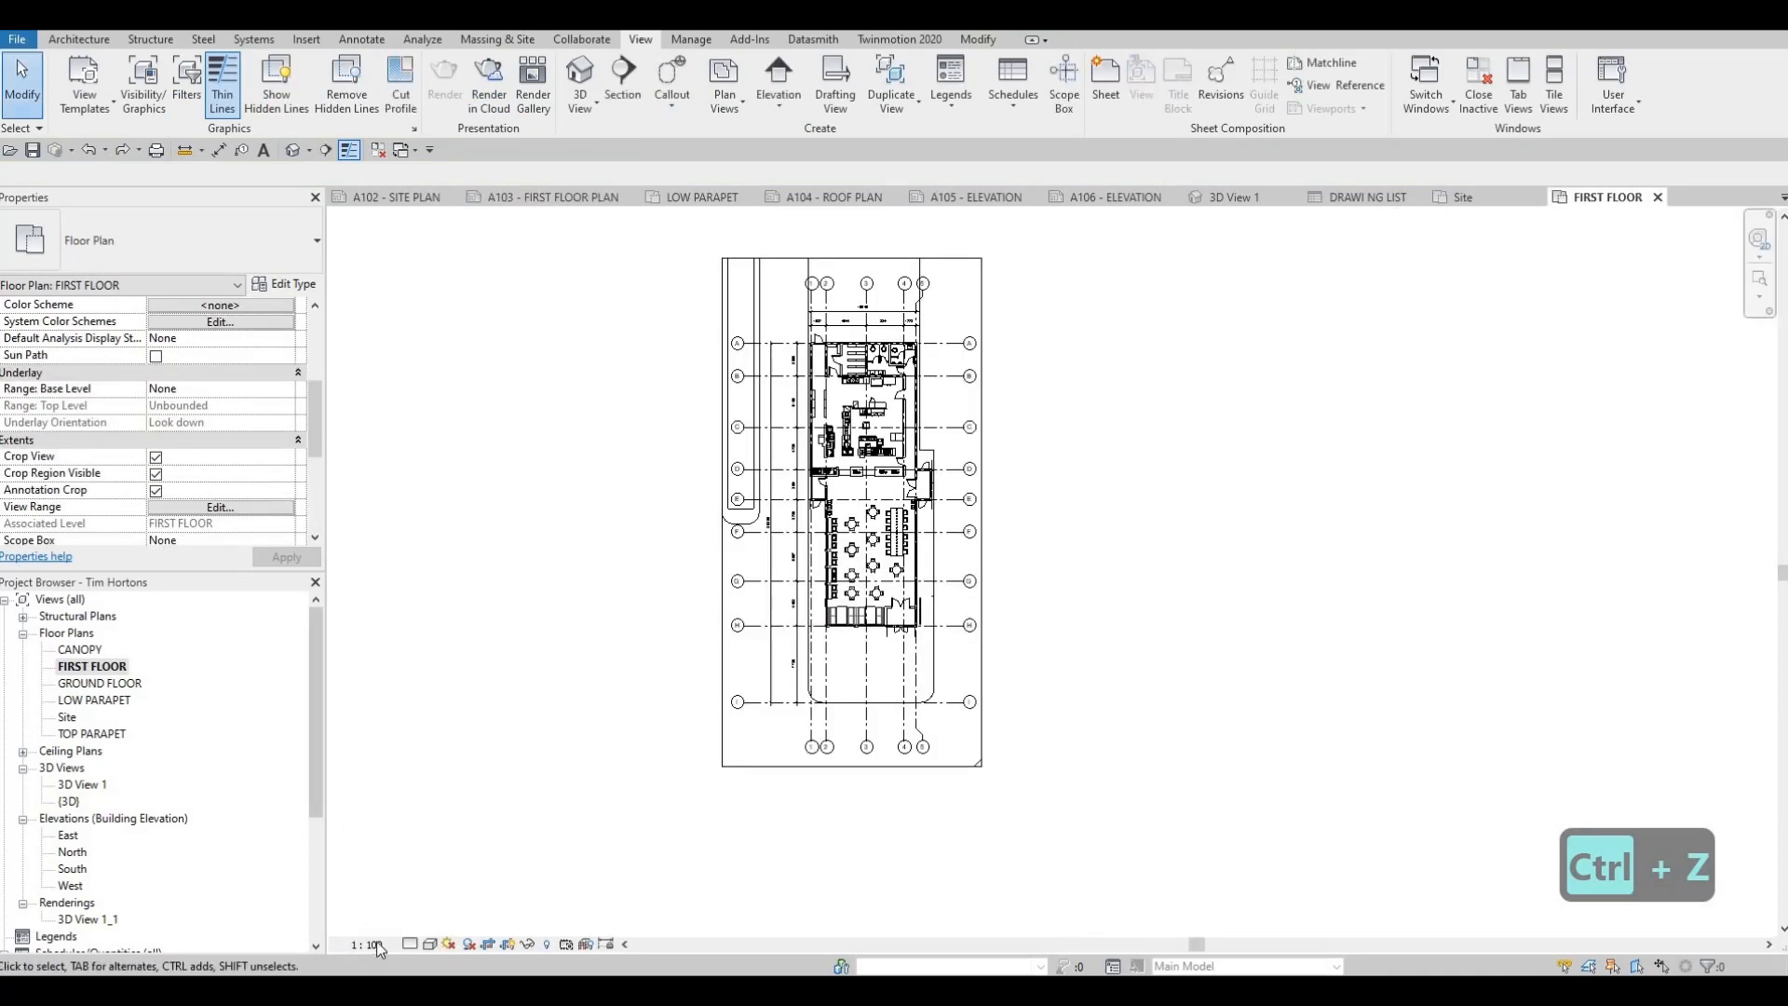
left_click(372, 944)
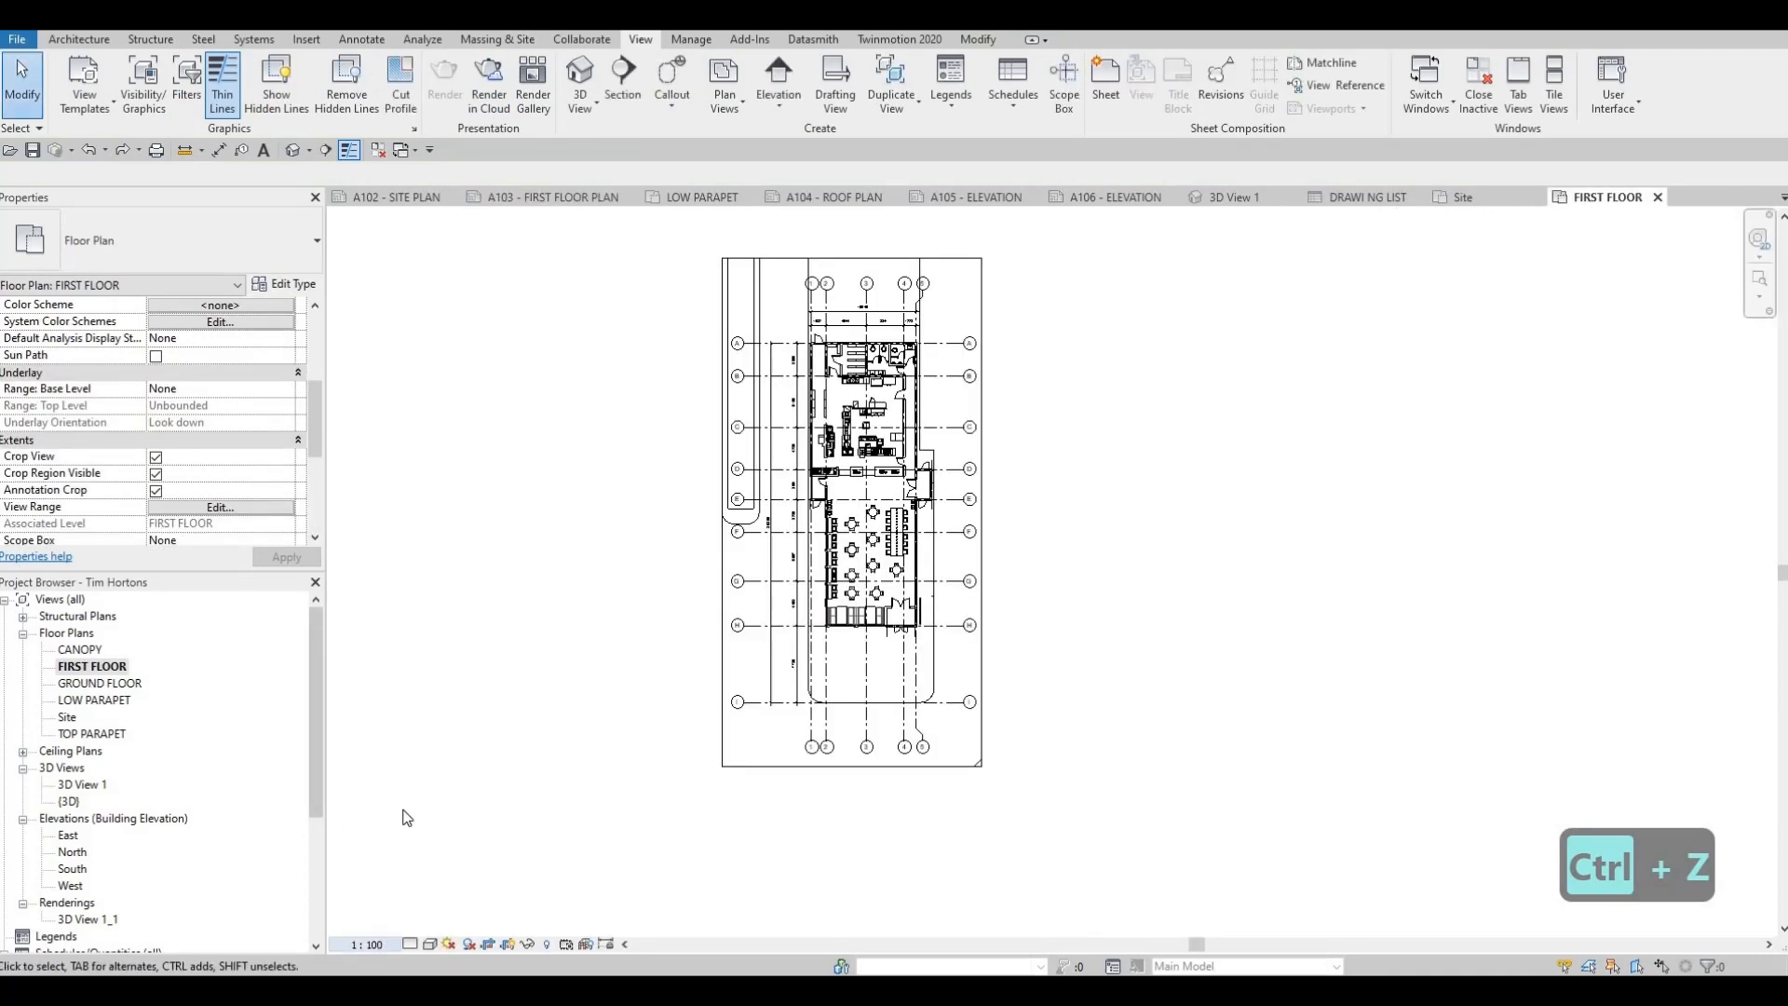
left_click(563, 303)
Place the 1:50 FIRST FLOOR view on sheet A103 near the drawing area's upper-left corner
left_click(540, 198)
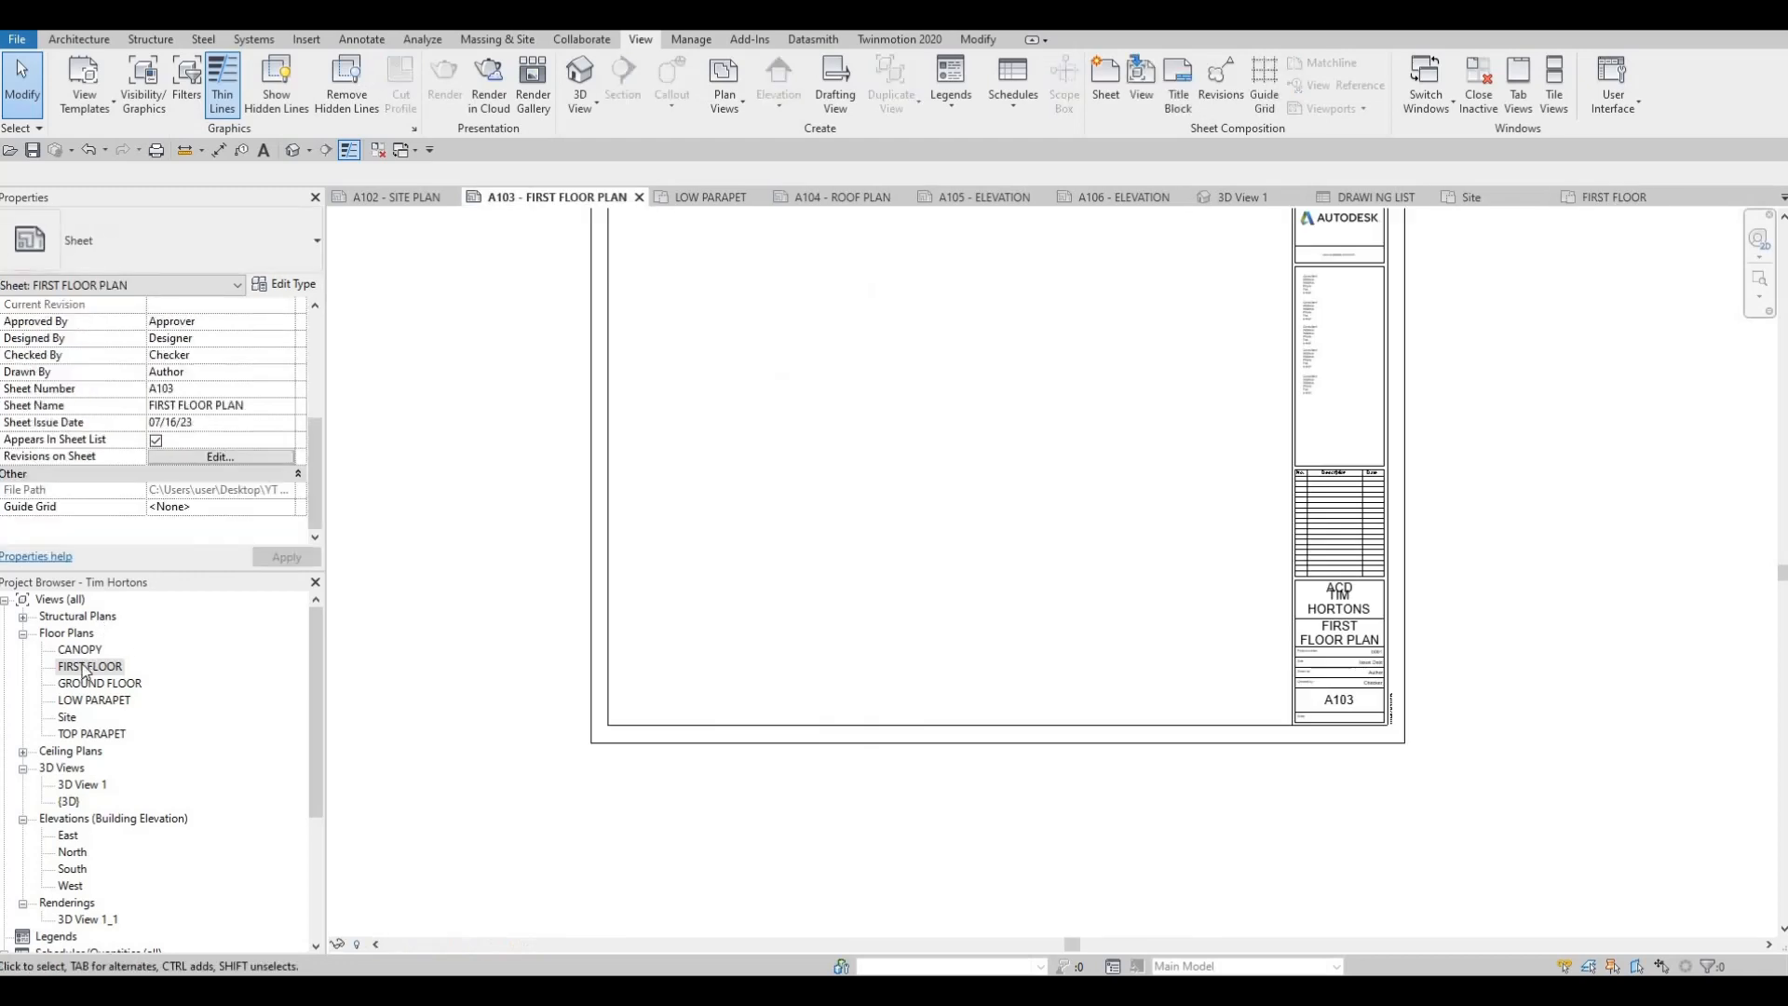
left_click_drag(91, 667, 791, 420)
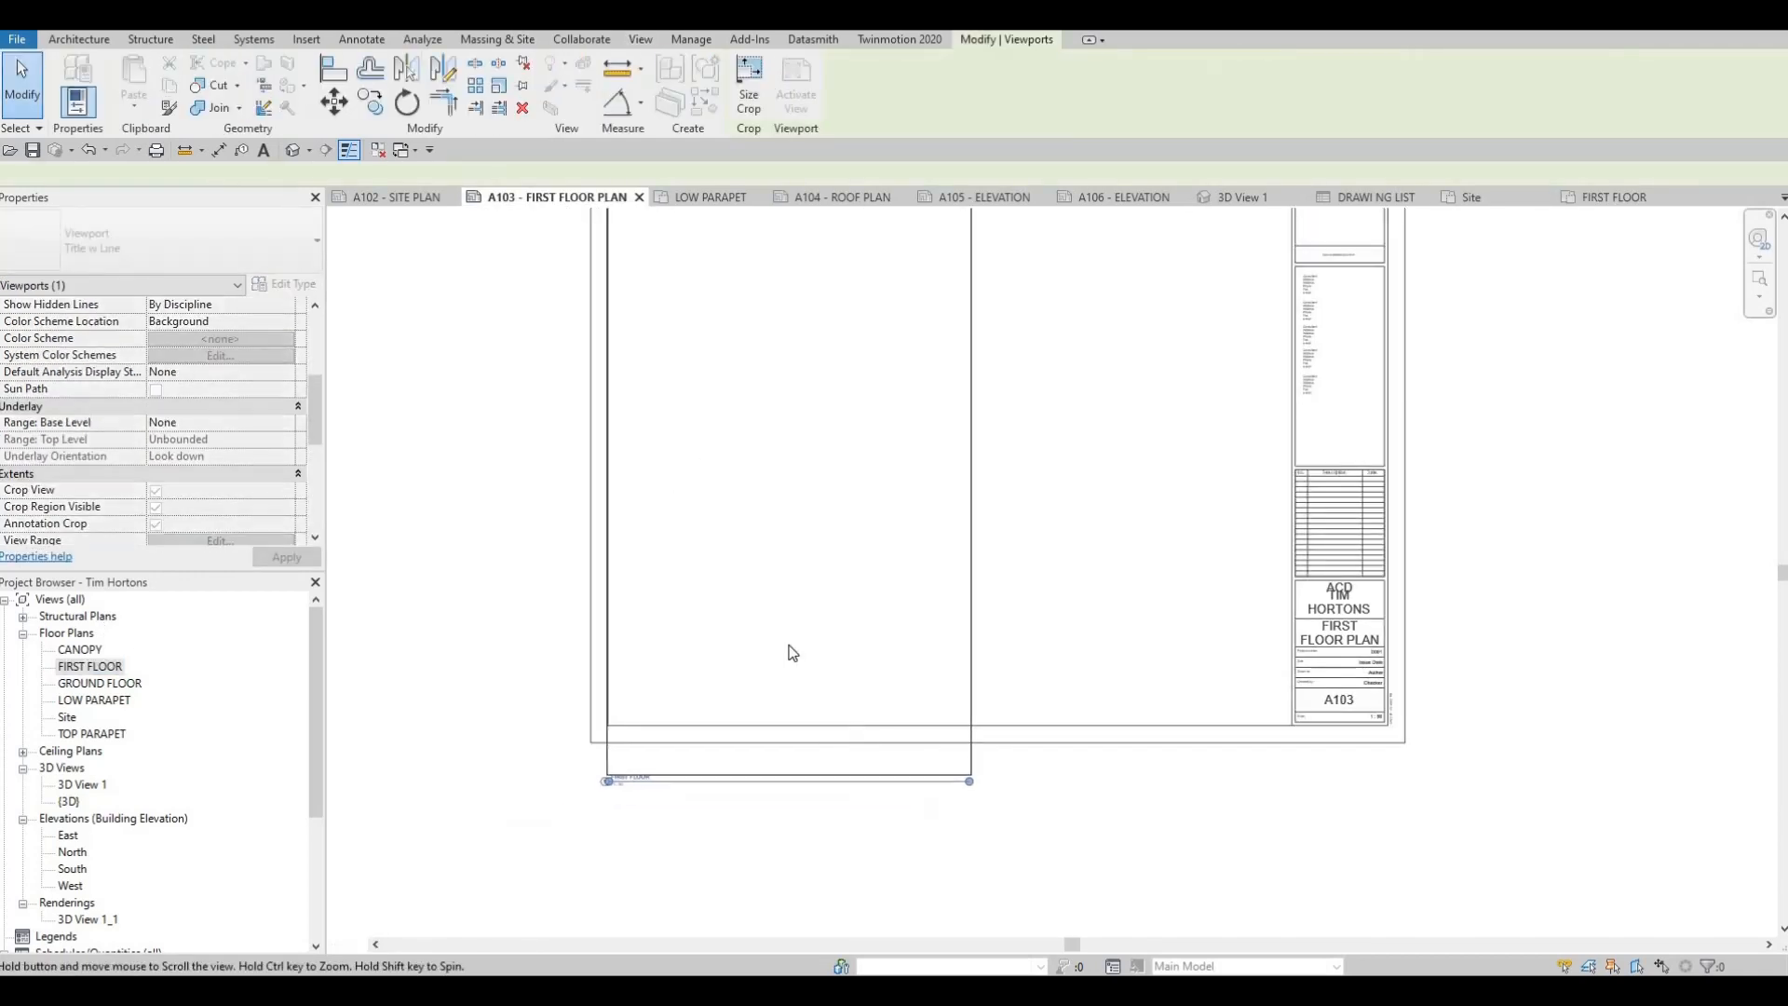
middle_click_drag(831, 466, 786, 657)
scroll(790, 680, "down", 2)
left_click(826, 706)
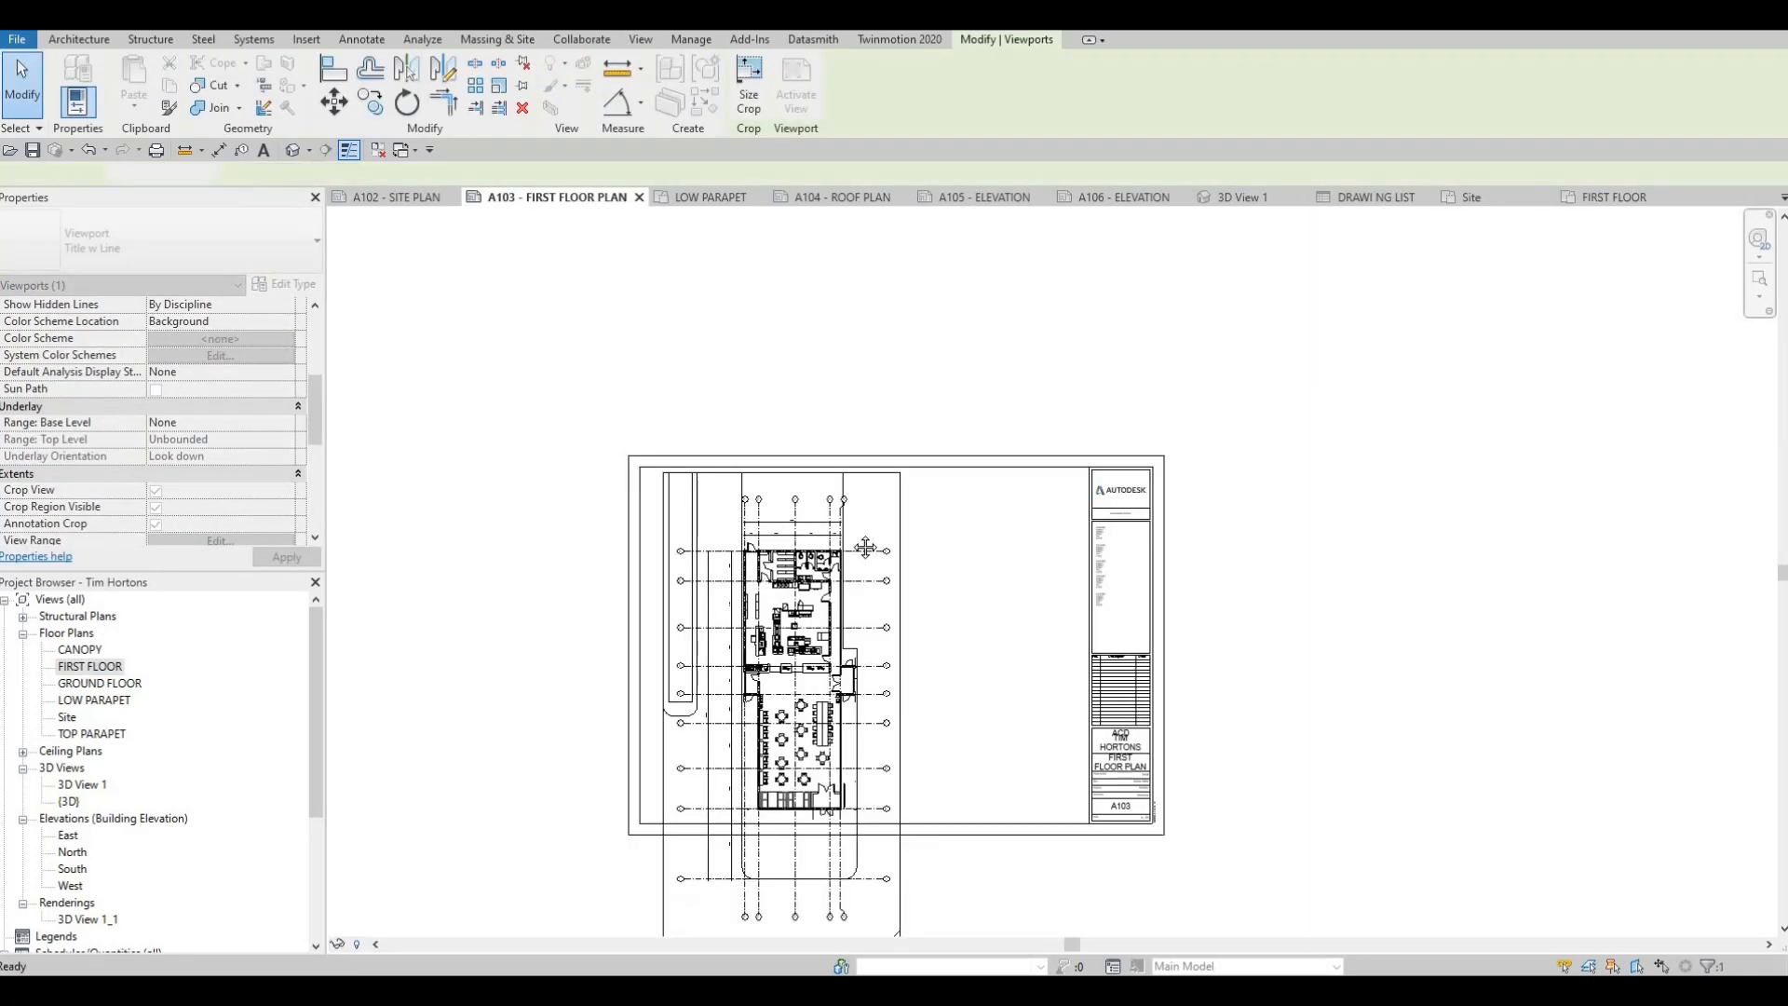
middle_click_drag(834, 868, 848, 714)
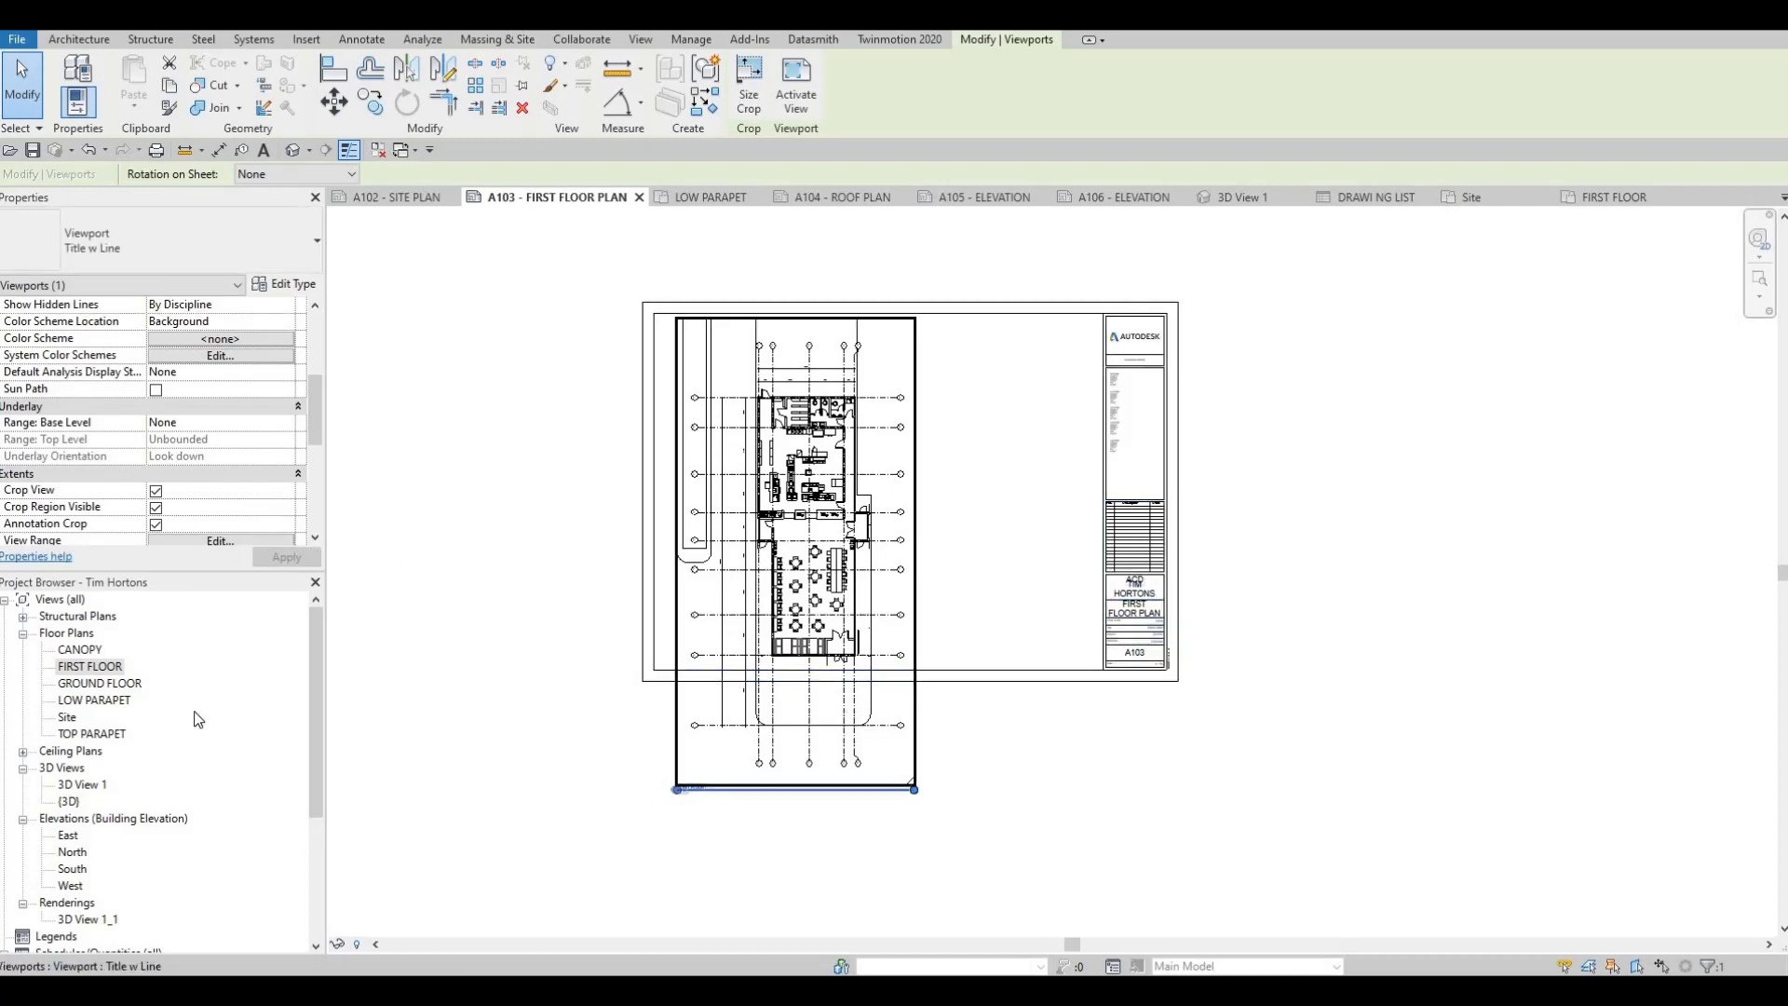
key("Escape")
Reopen the FIRST FLOOR plan and lower the crop region's top edge to the dimension rows above the building
double_click(90, 666)
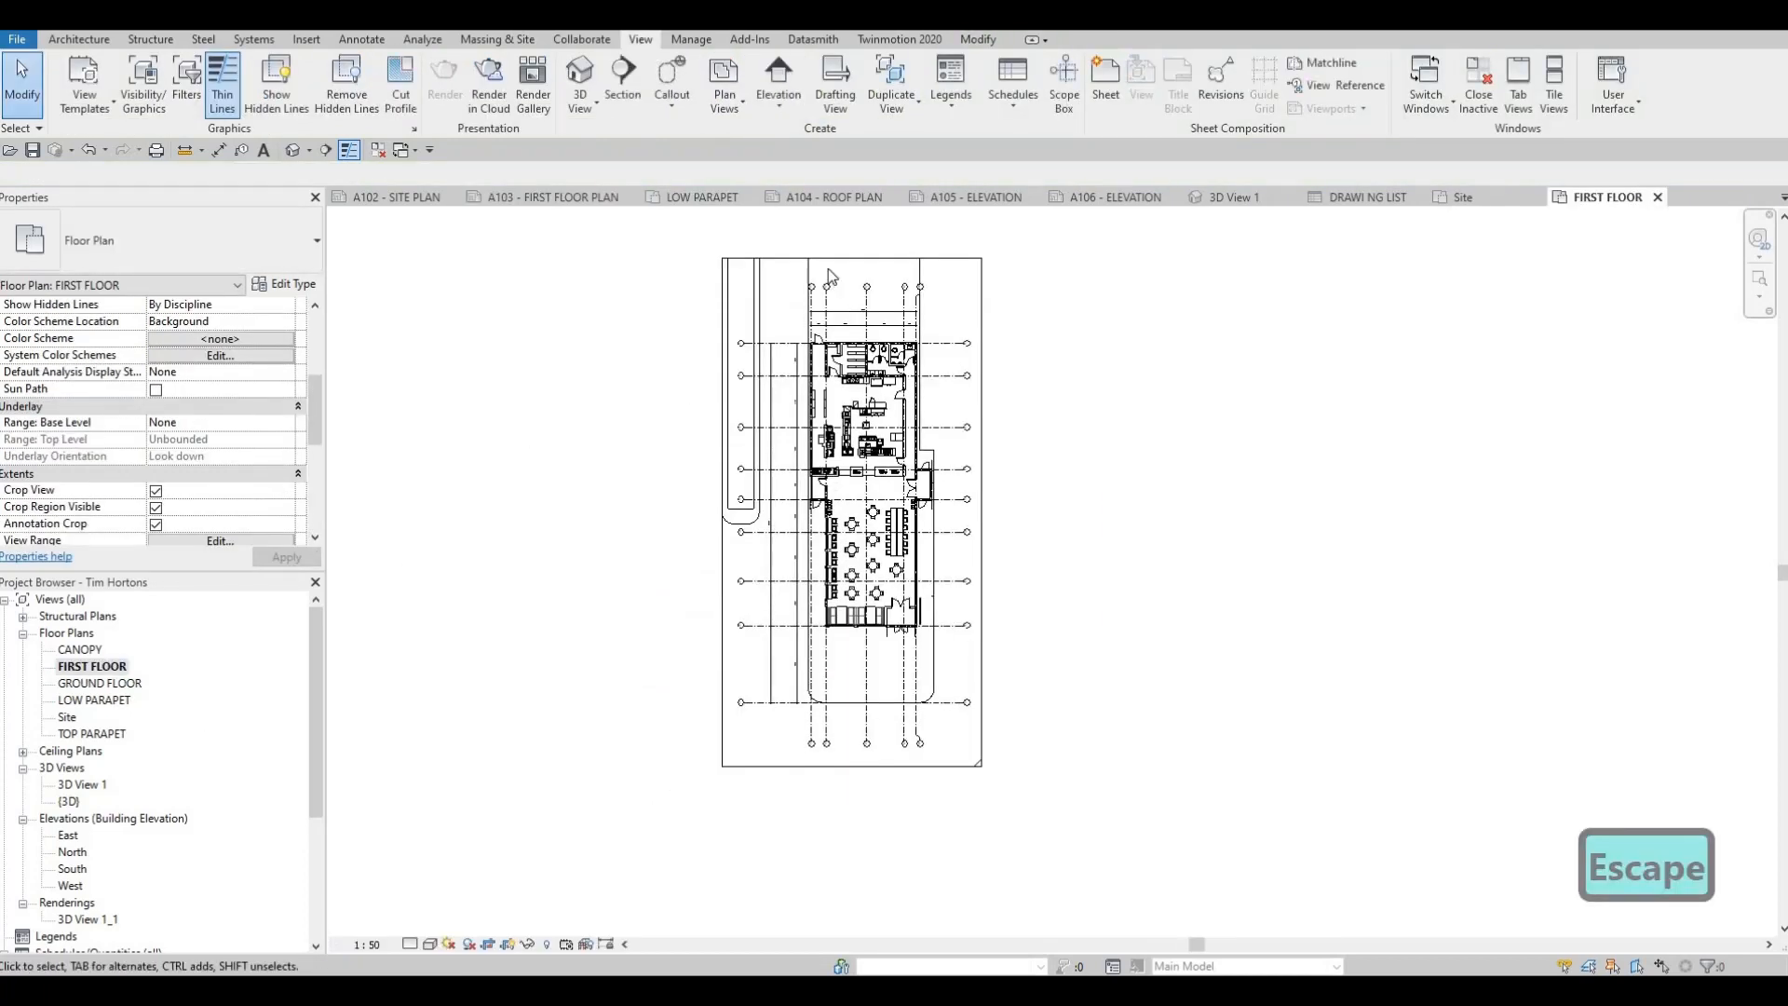
left_click(832, 277)
key("Escape")
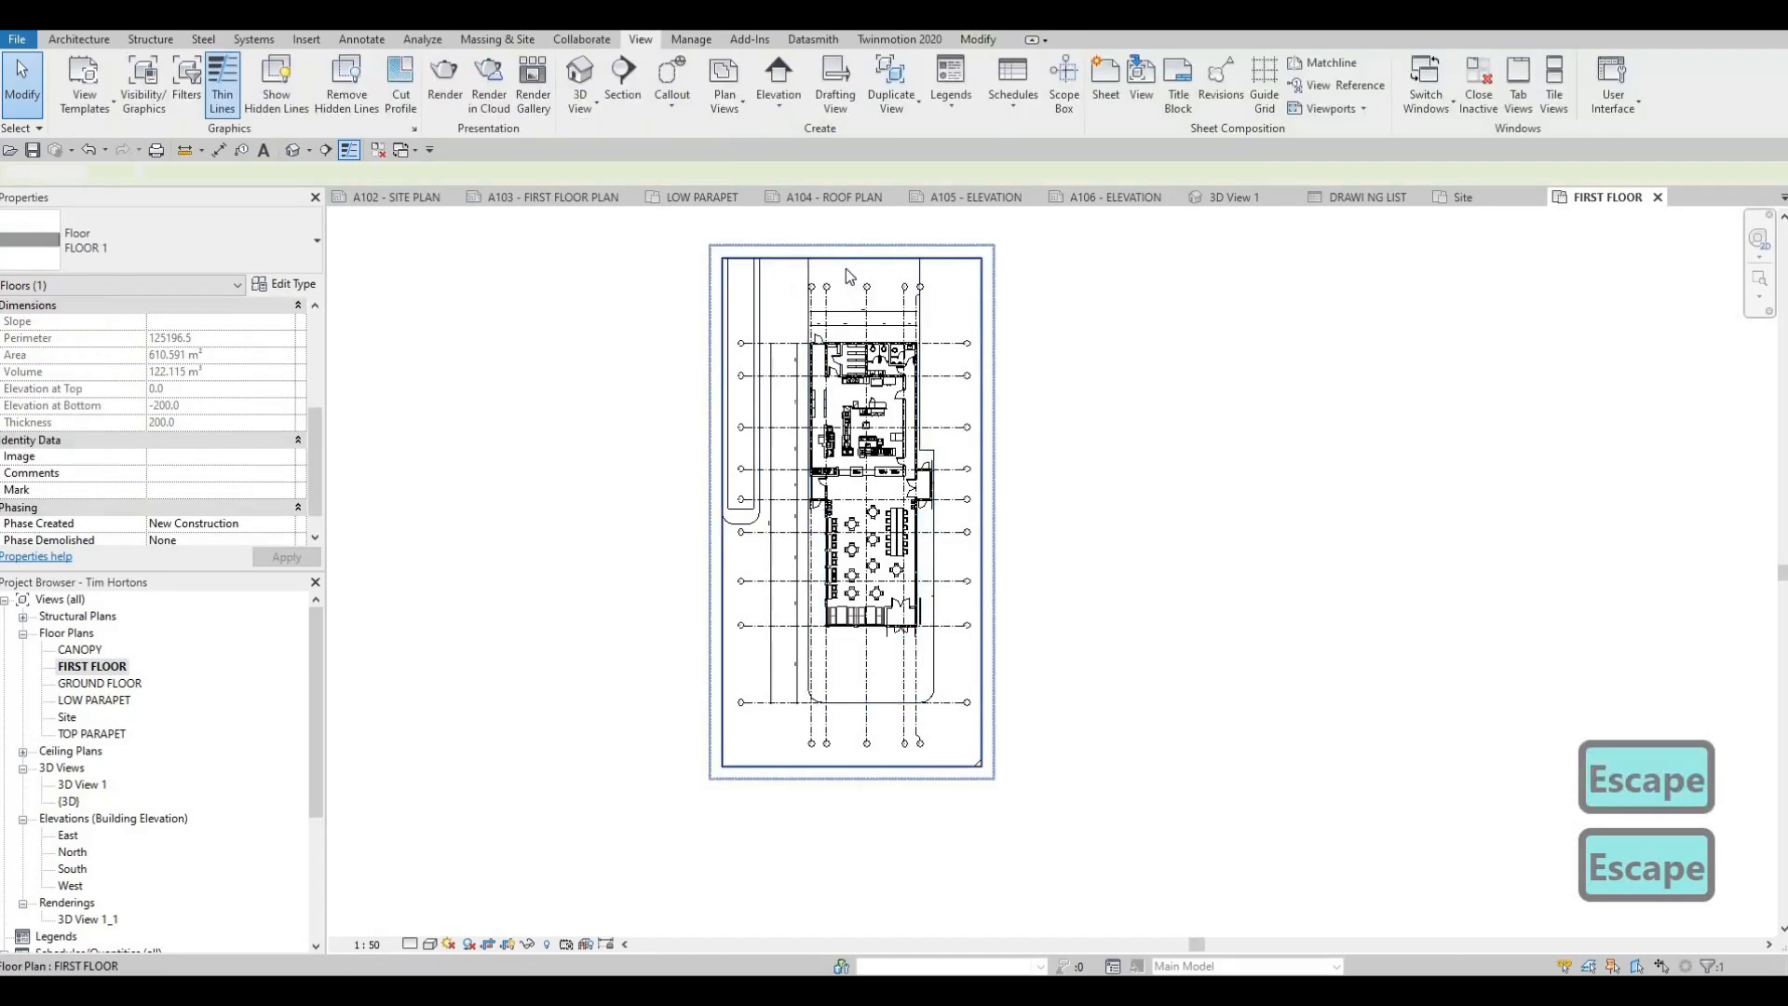
left_click(851, 261)
left_click_drag(851, 270, 899, 354)
scroll(857, 294, "up", 4)
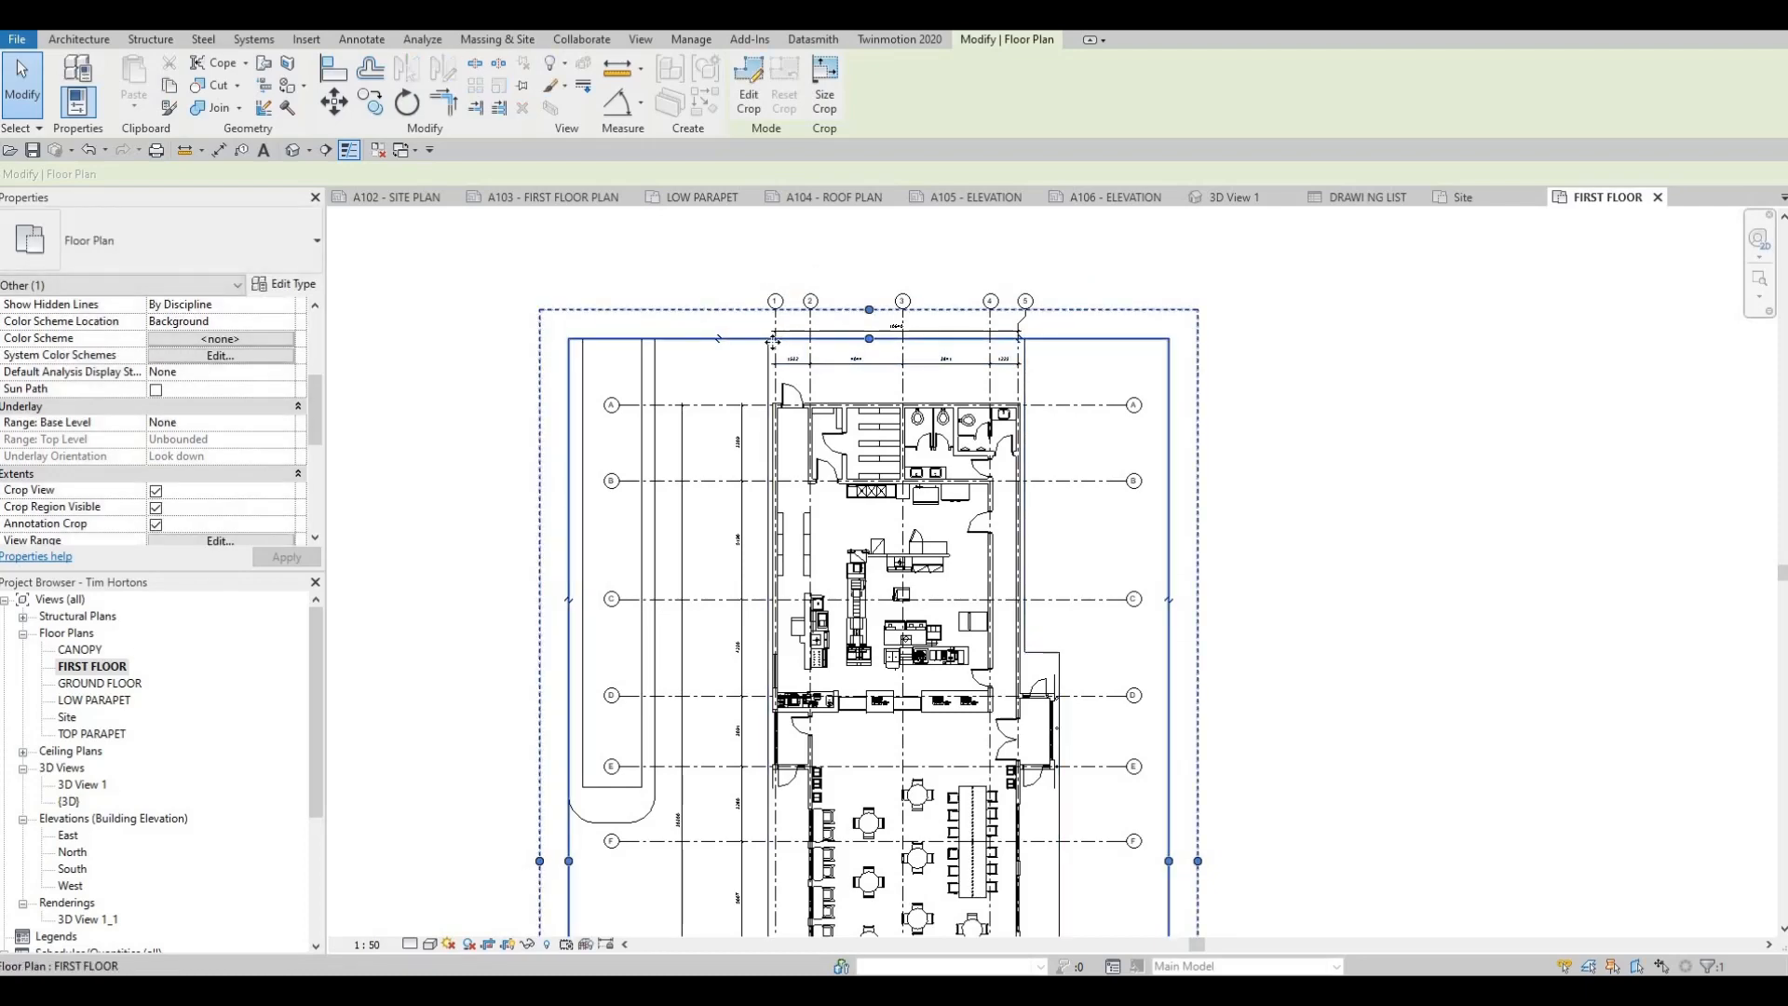
Pull the crop region's bottom, right and left edges inward, close to the slab and the outer dimension line
scroll(807, 526, "down", 3)
middle_click_drag(709, 906, 750, 748)
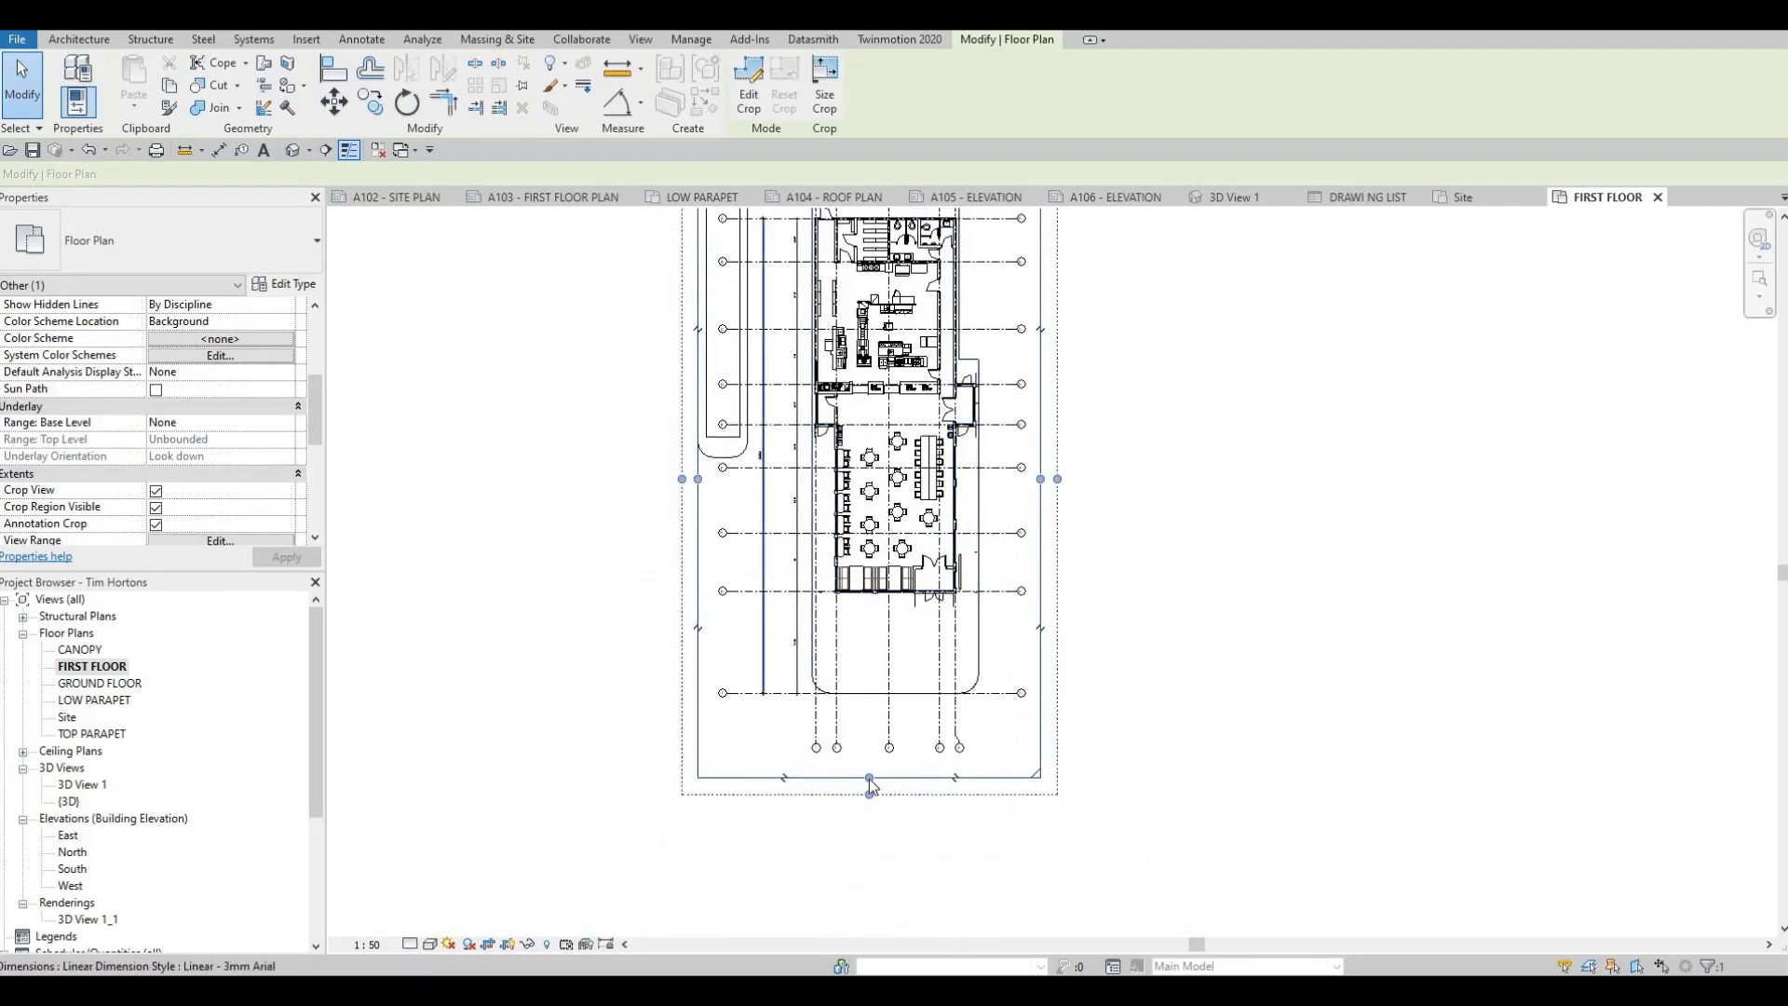
left_click_drag(869, 778, 871, 708)
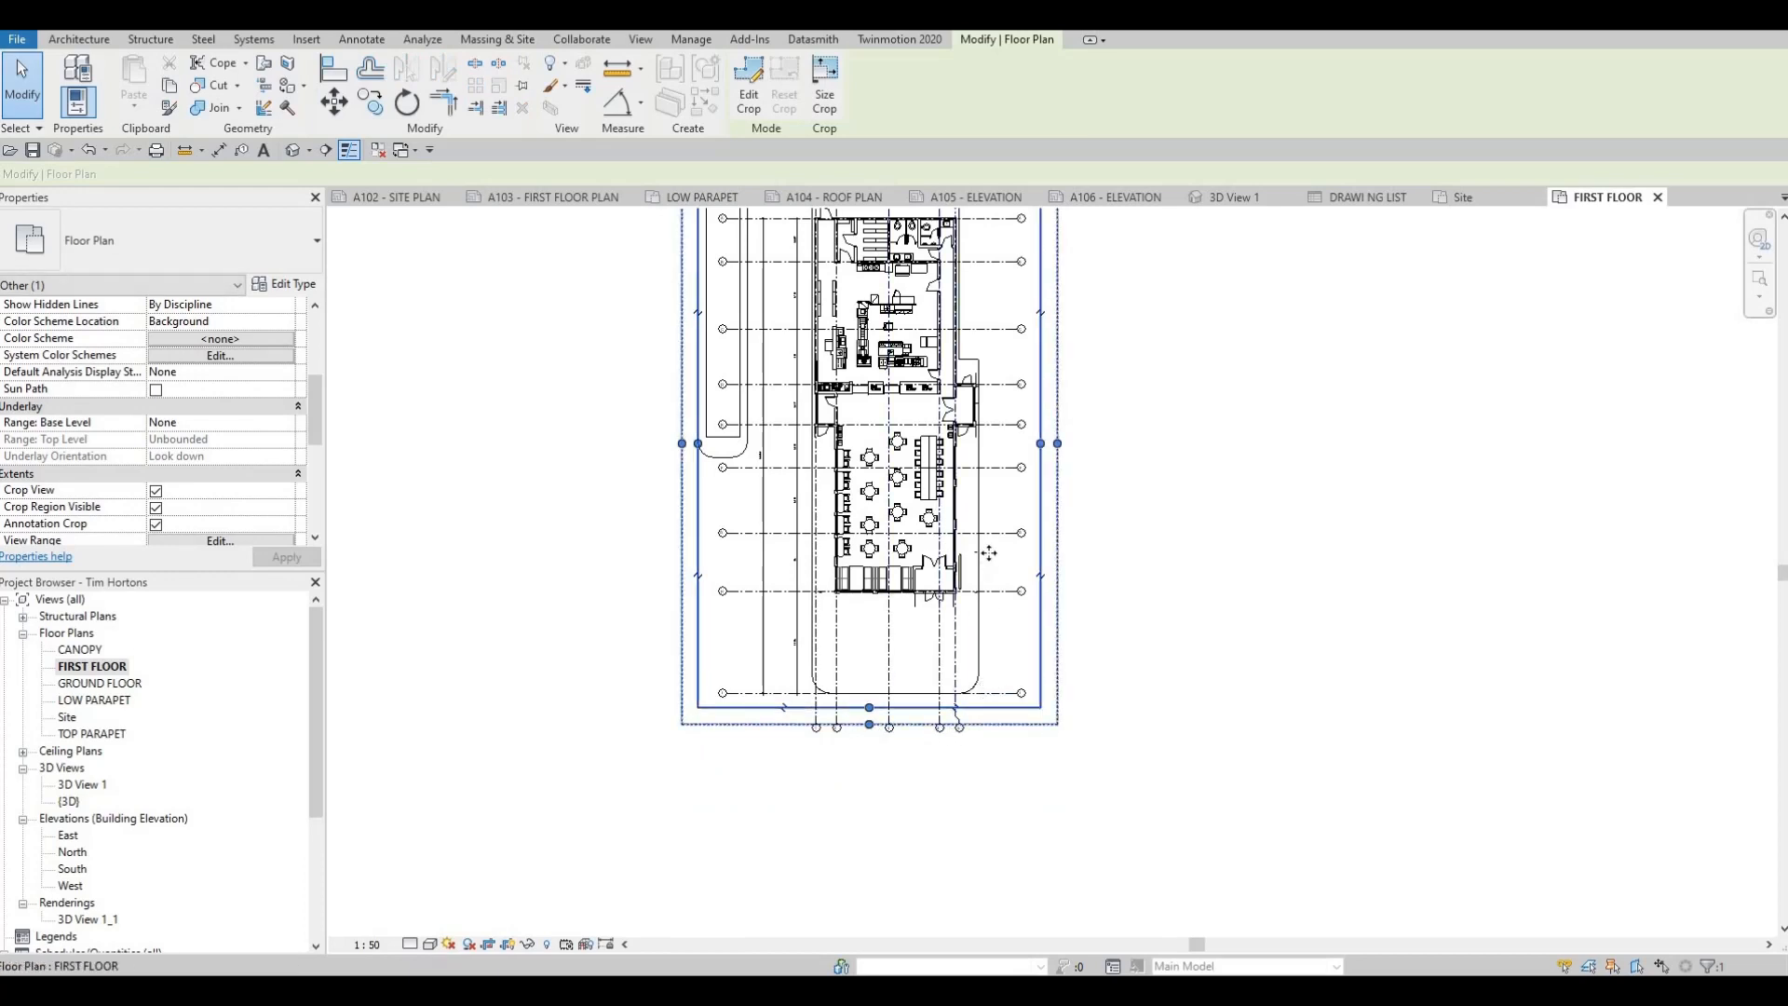
middle_click_drag(962, 461, 914, 555)
left_click_drag(992, 538, 959, 537)
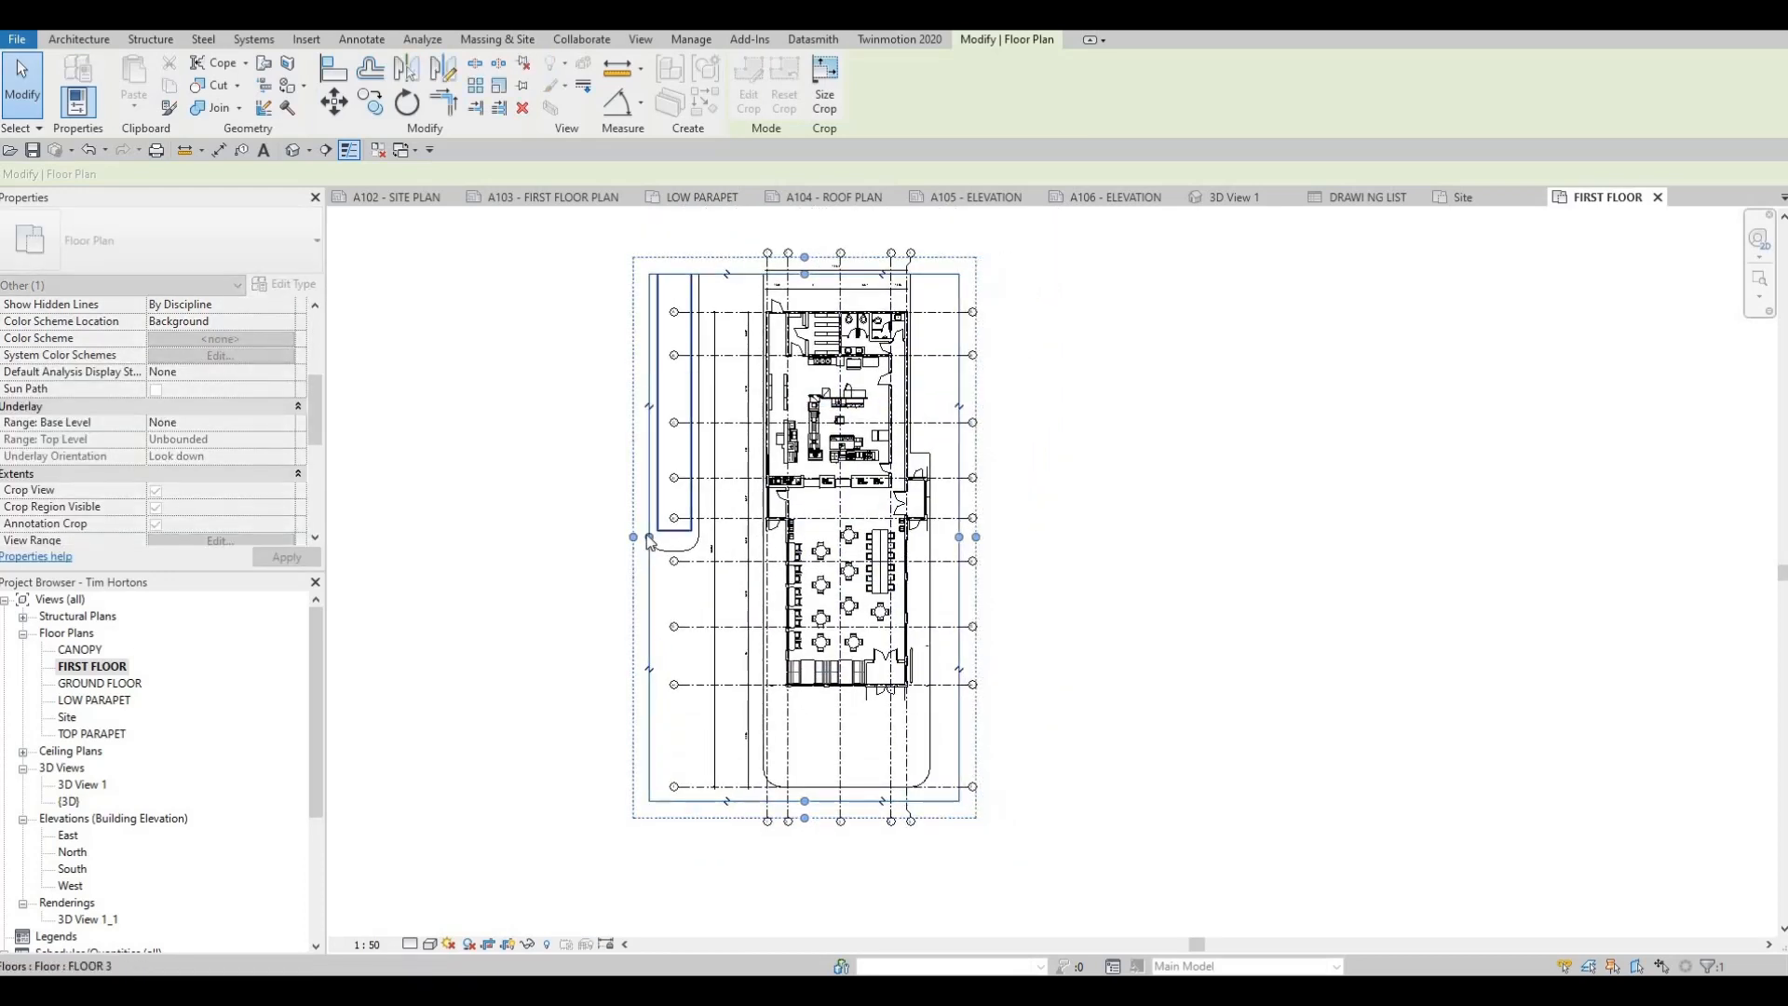
left_click_drag(649, 538, 692, 571)
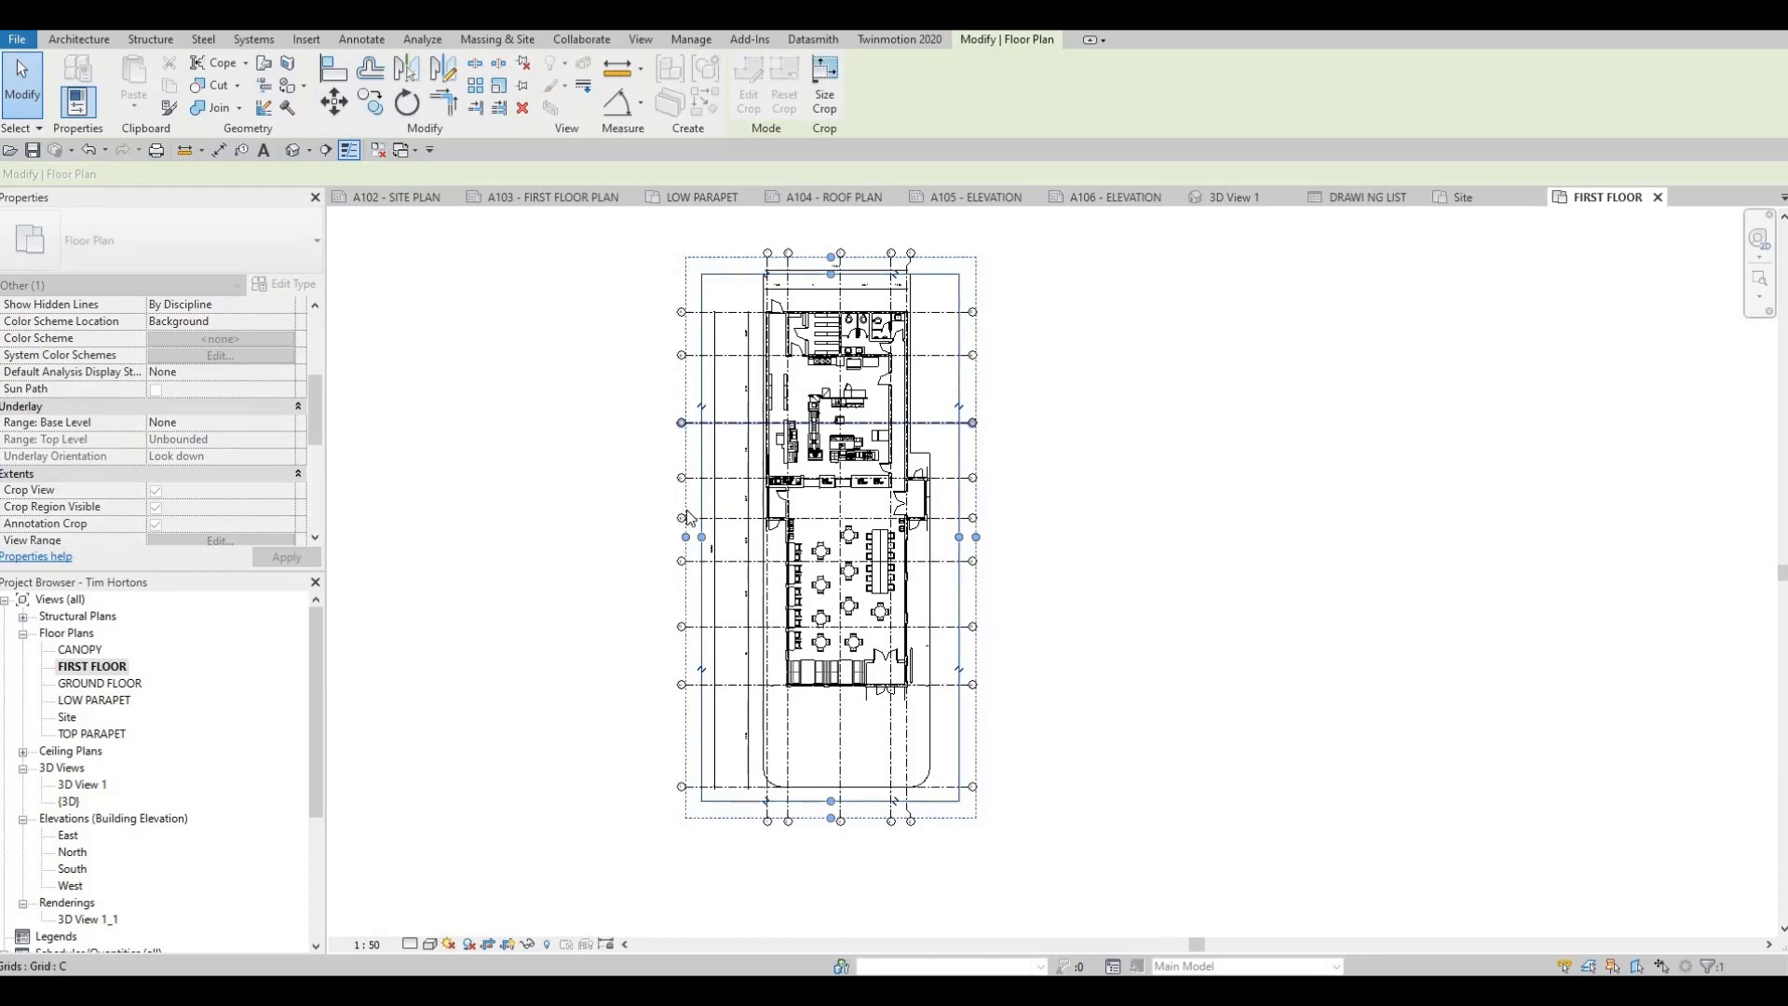
Move the FIRST FLOOR viewport on sheet A103 up into the drawing area's upper-left corner and check how it fits
left_click(533, 199)
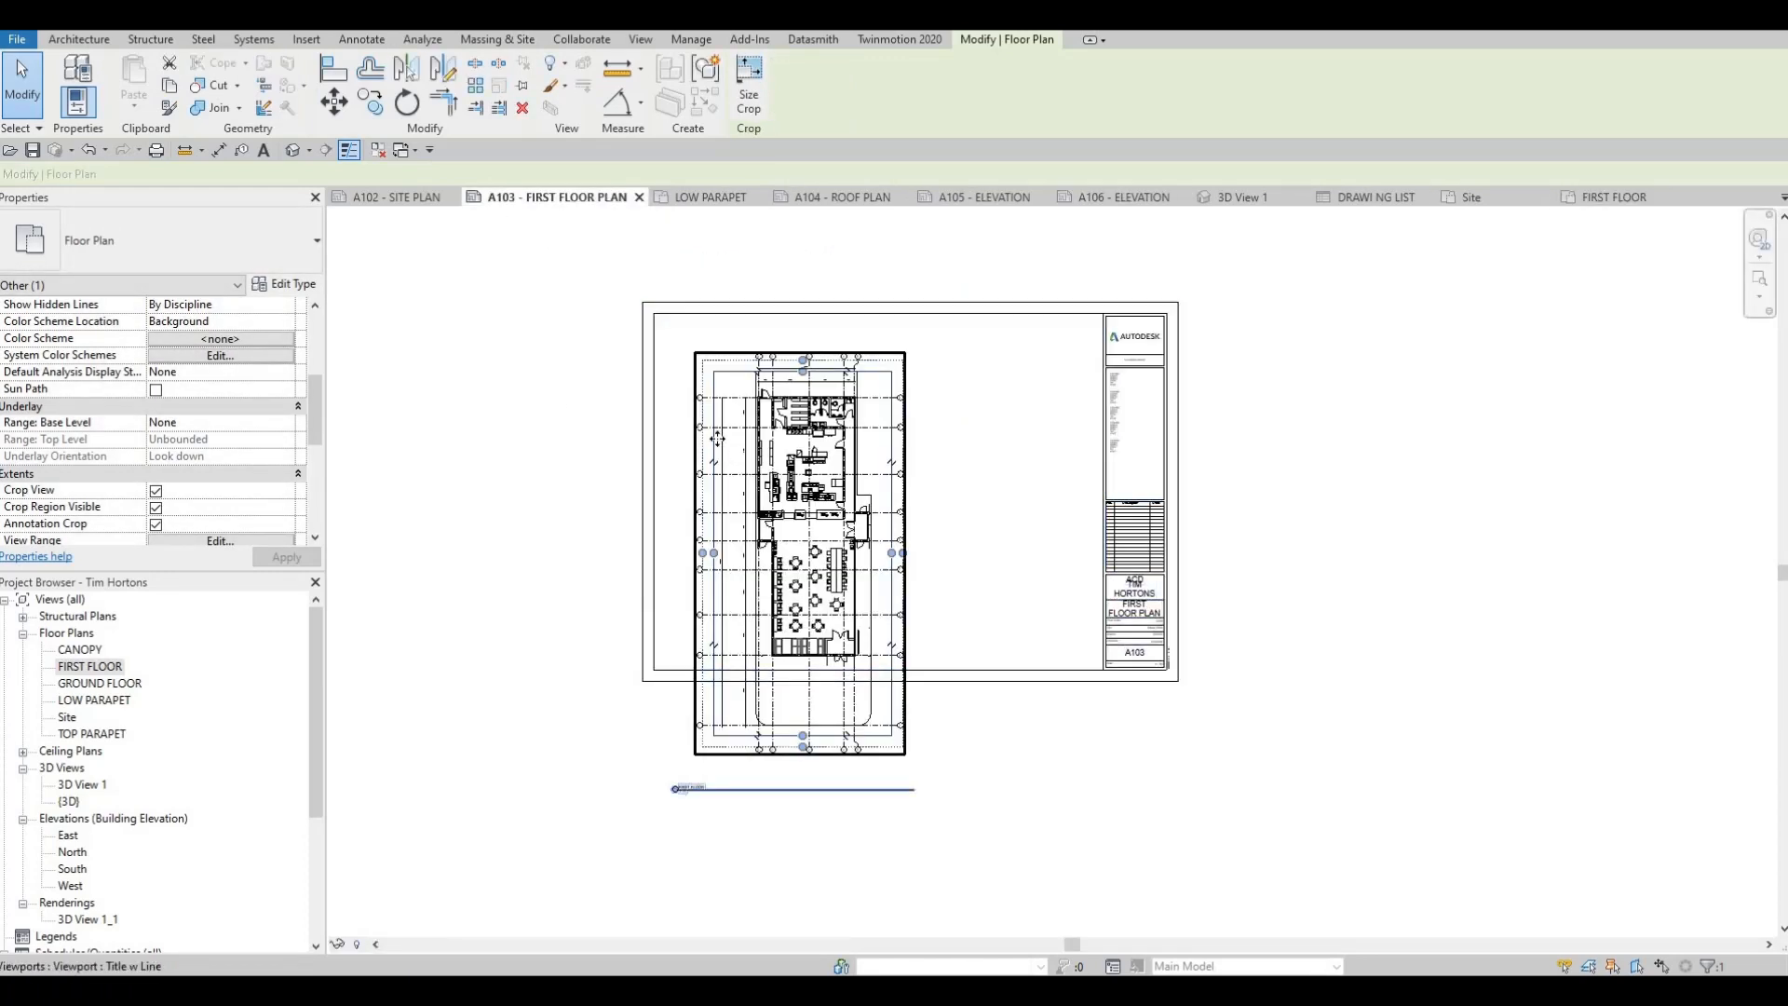
left_click_drag(717, 439, 691, 406)
middle_click_drag(758, 617, 781, 561)
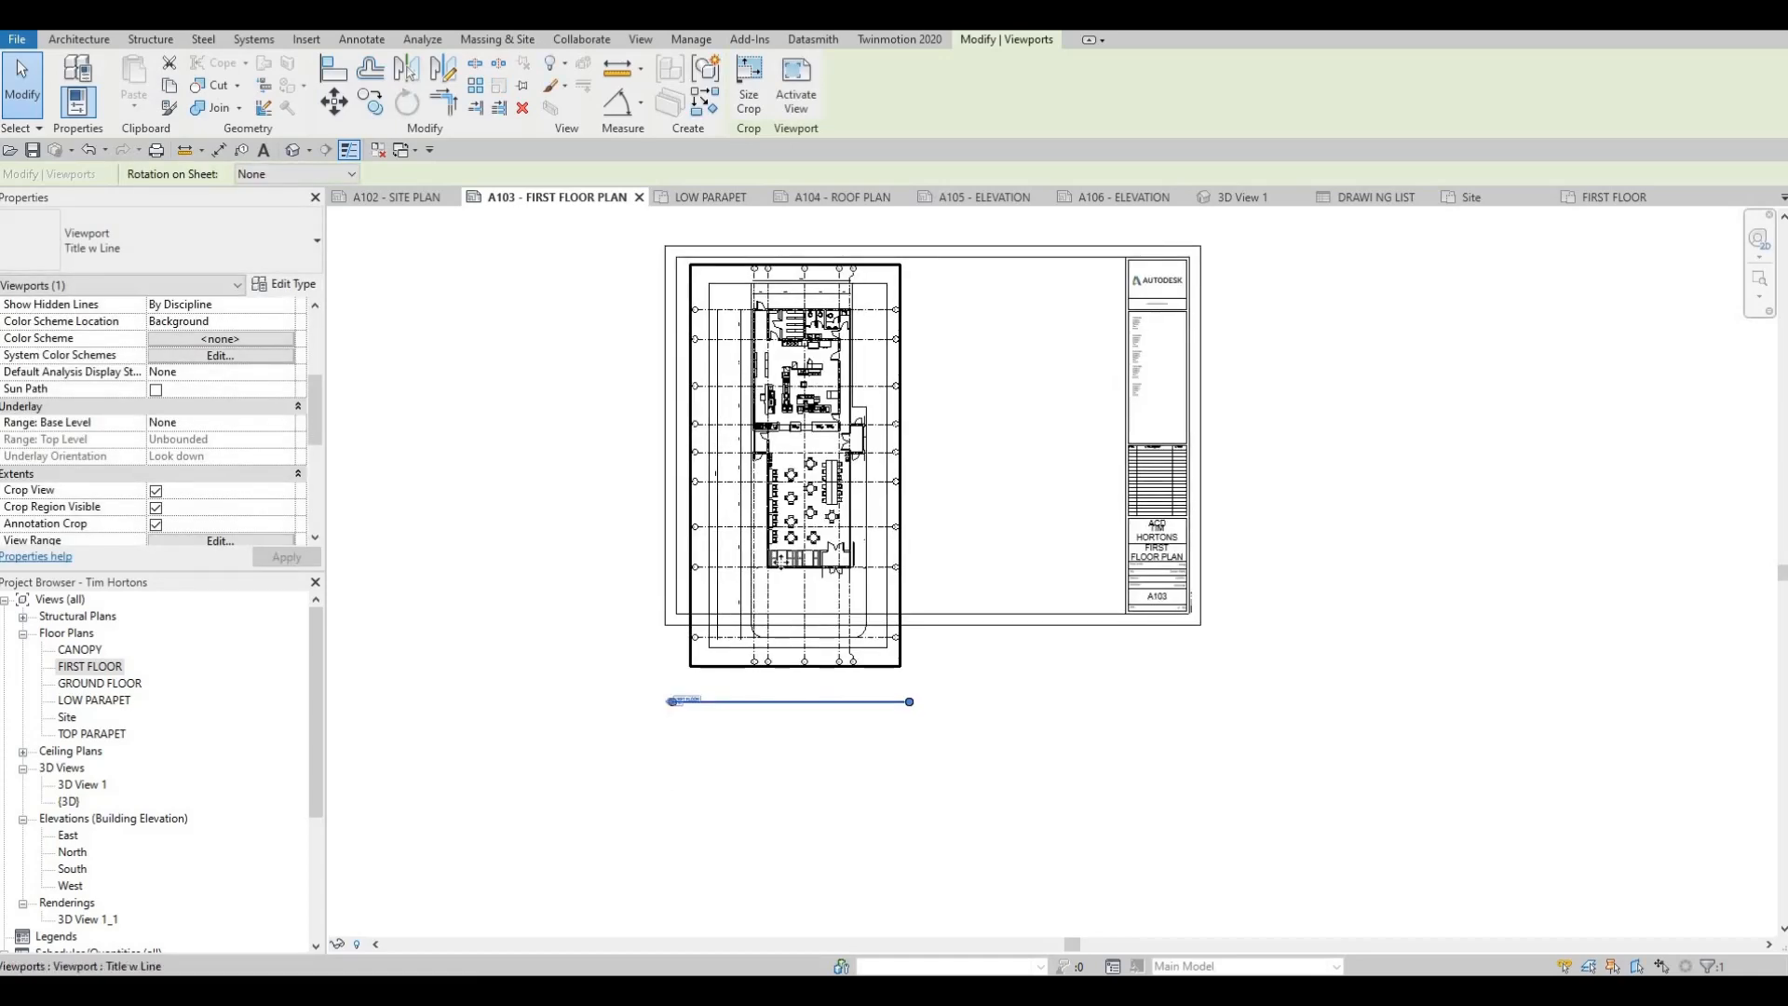
scroll(746, 521, "up", 4)
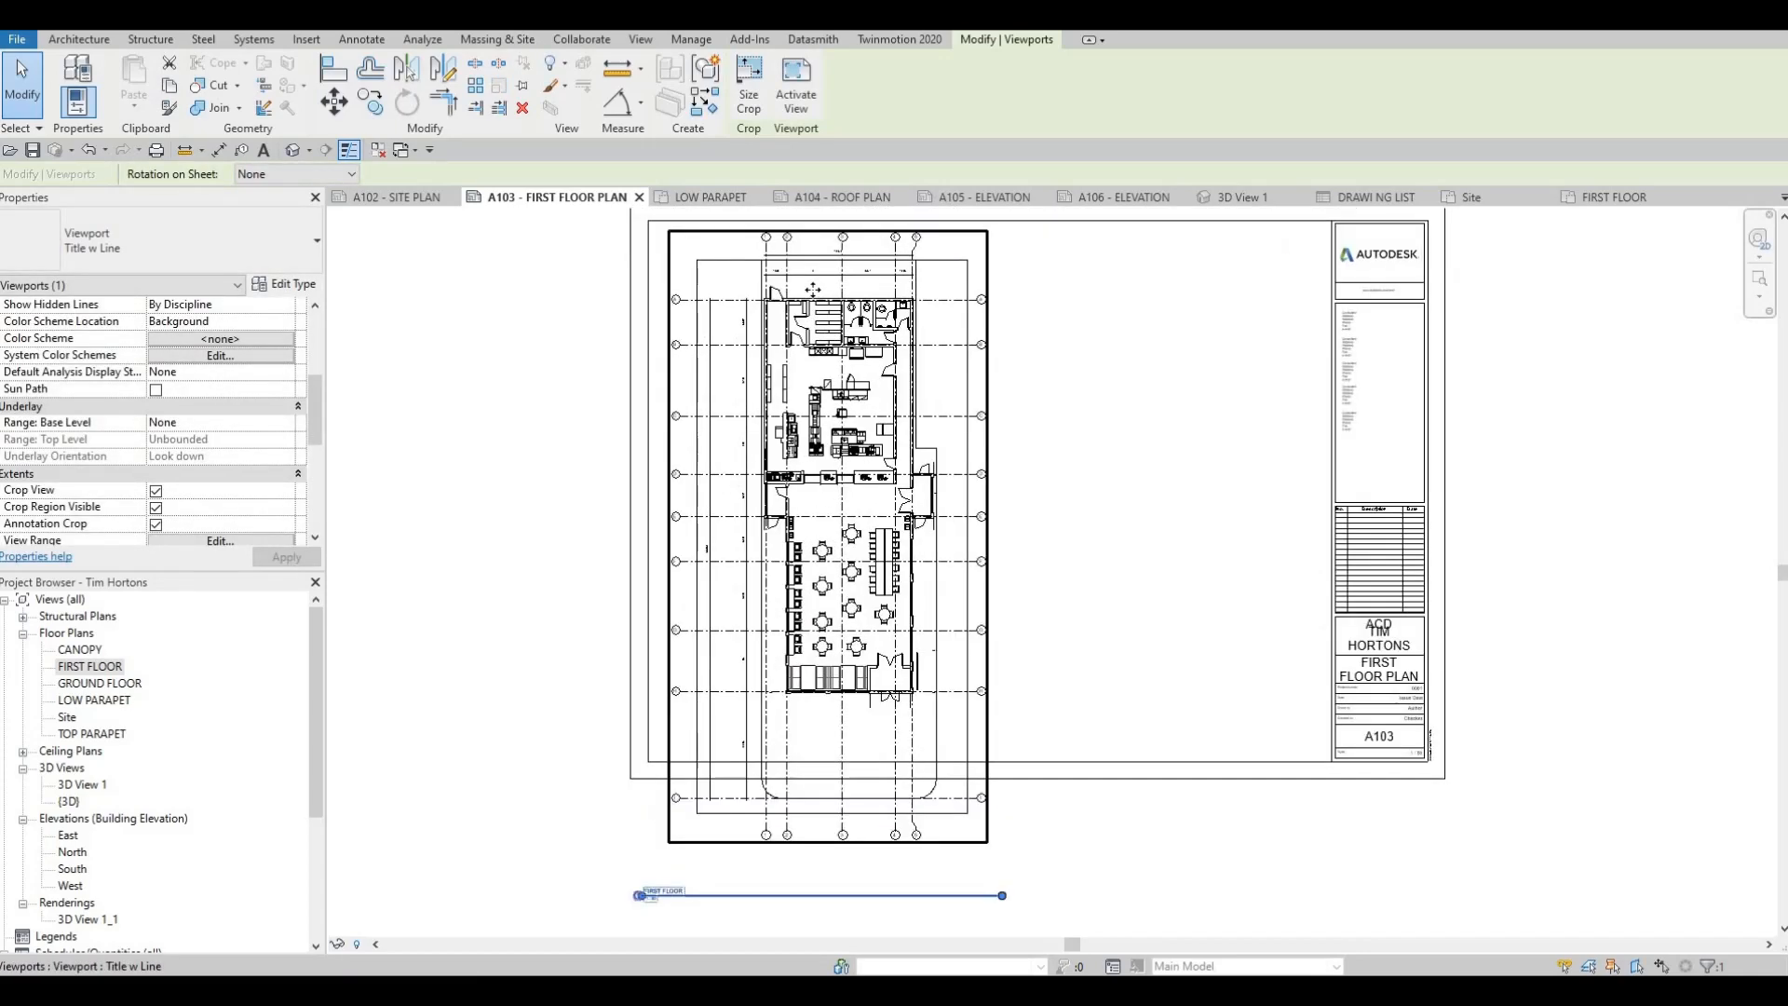
scroll(813, 290, "up", 3)
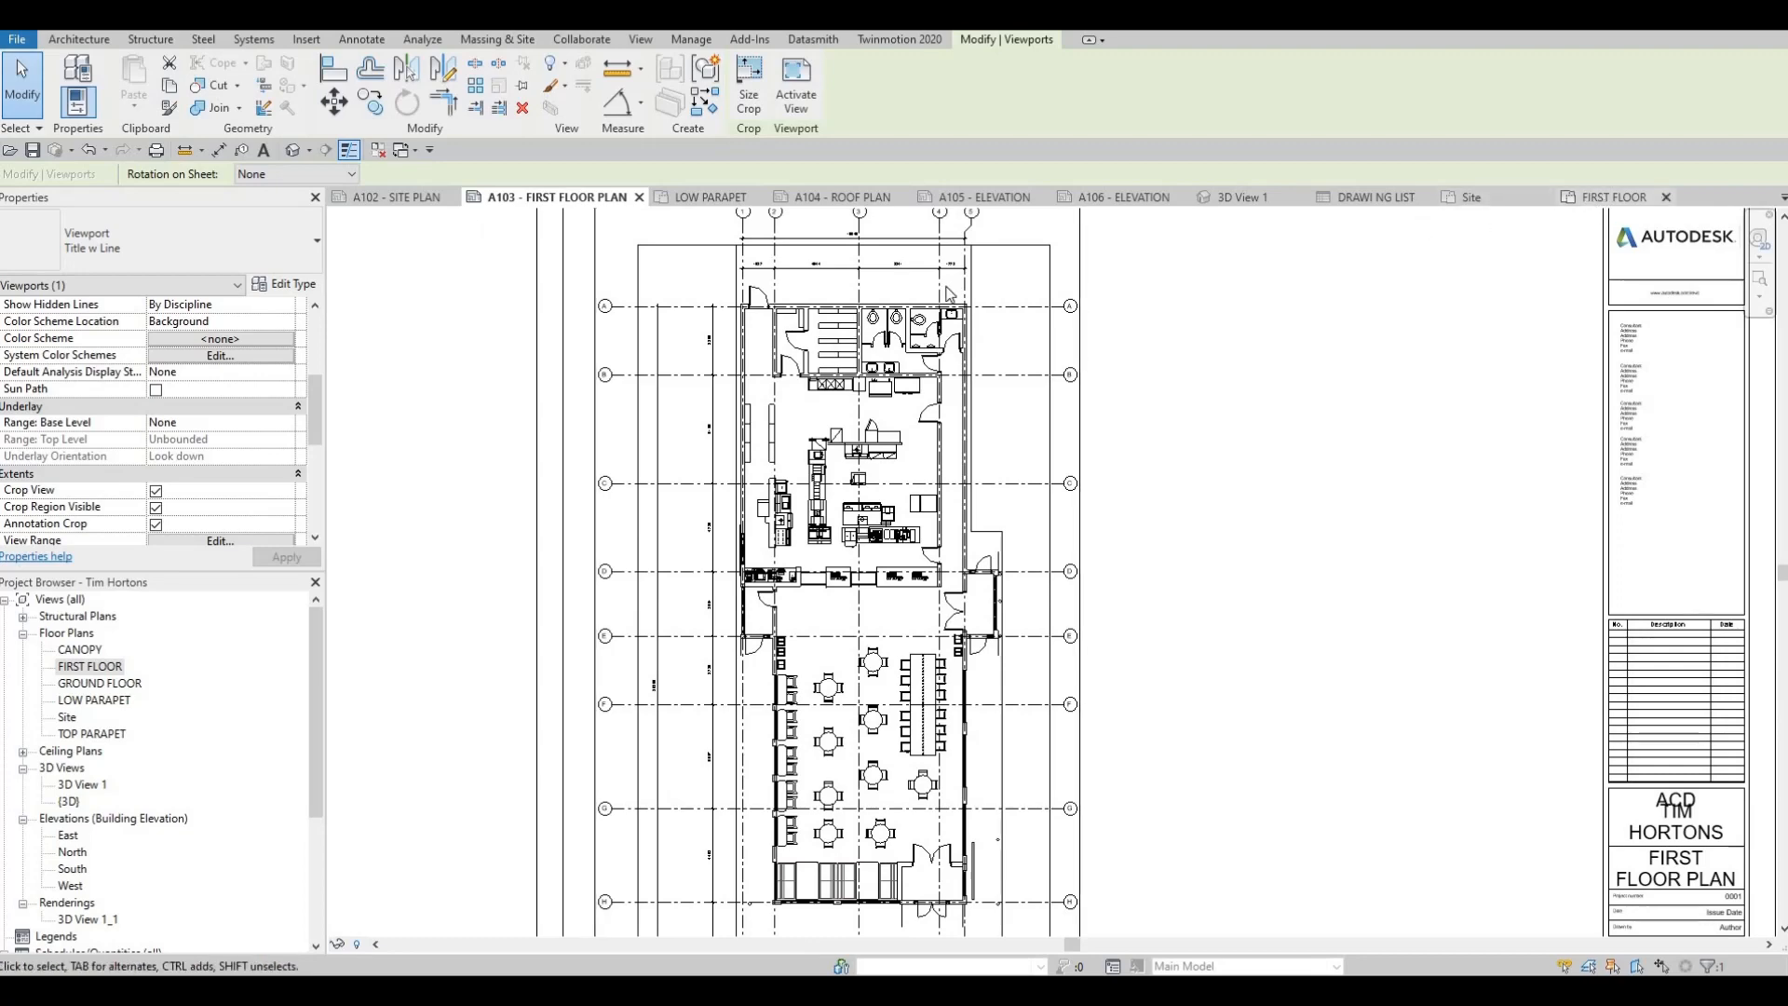
Try lowering the FIRST FLOOR crop region's top edge to just above the building's upper wall
left_click(842, 278)
scroll(836, 276, "up", 2)
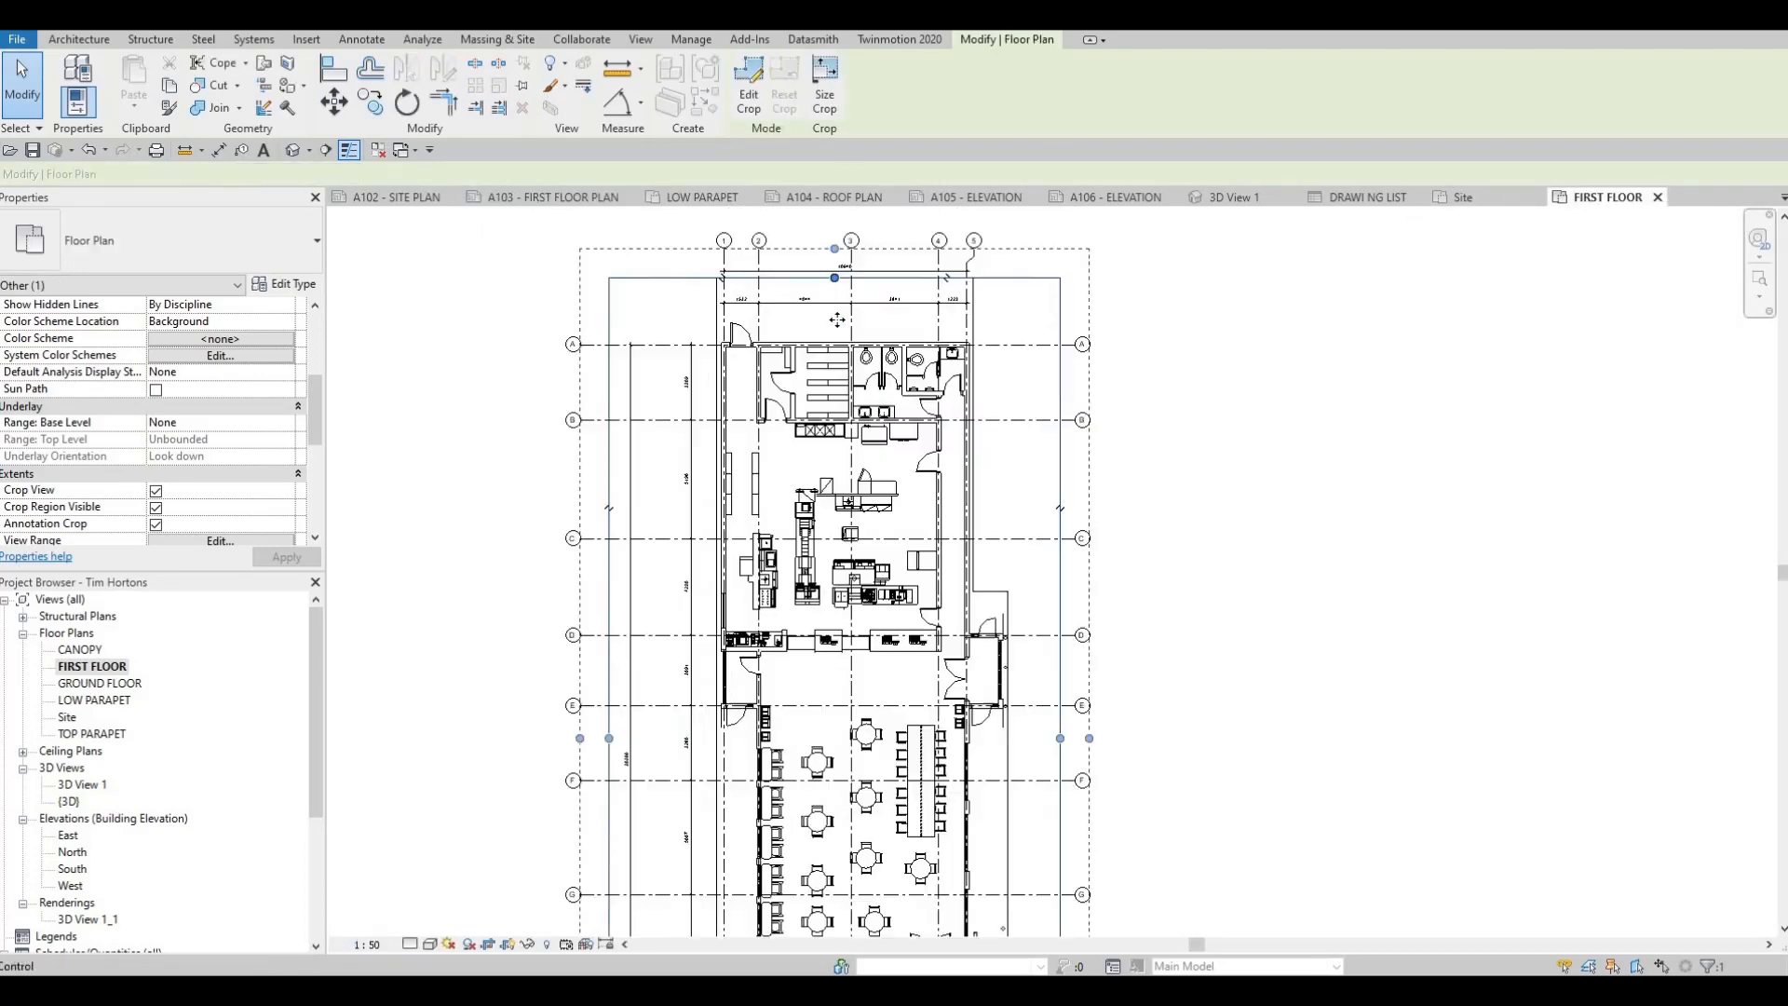
left_click_drag(835, 278, 834, 336)
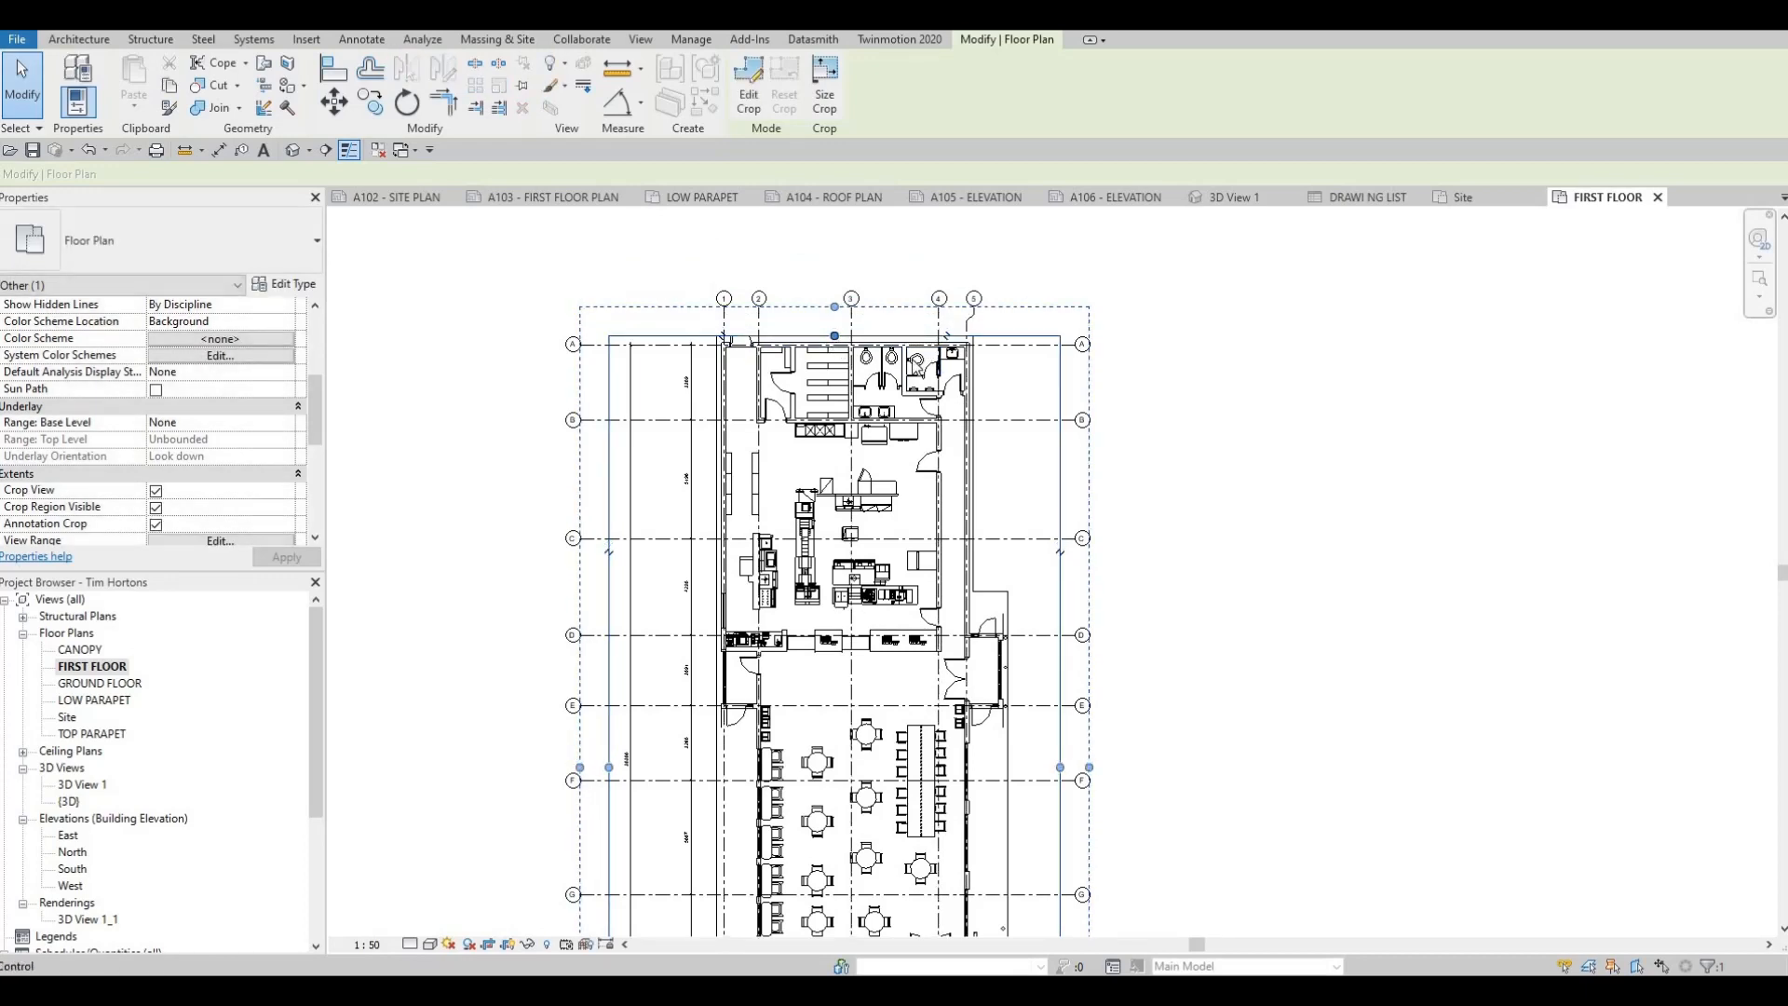
key("Escape")
left_click(834, 335)
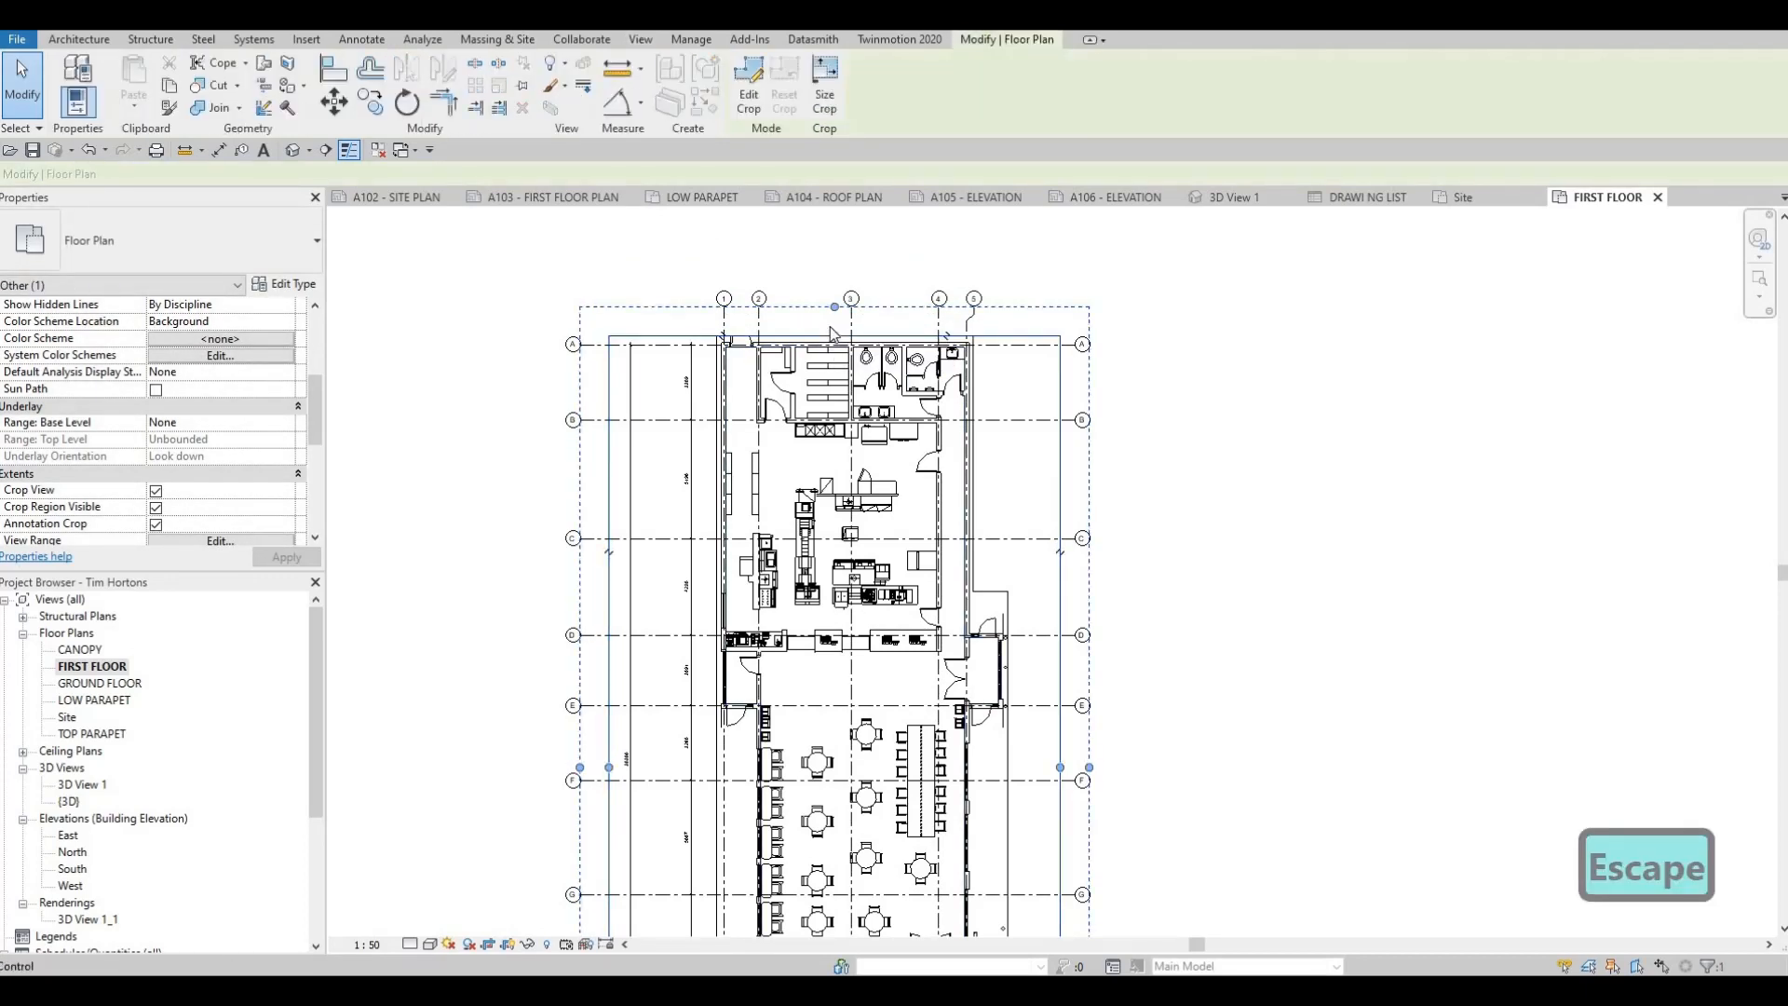
left_click_drag(833, 334, 829, 338)
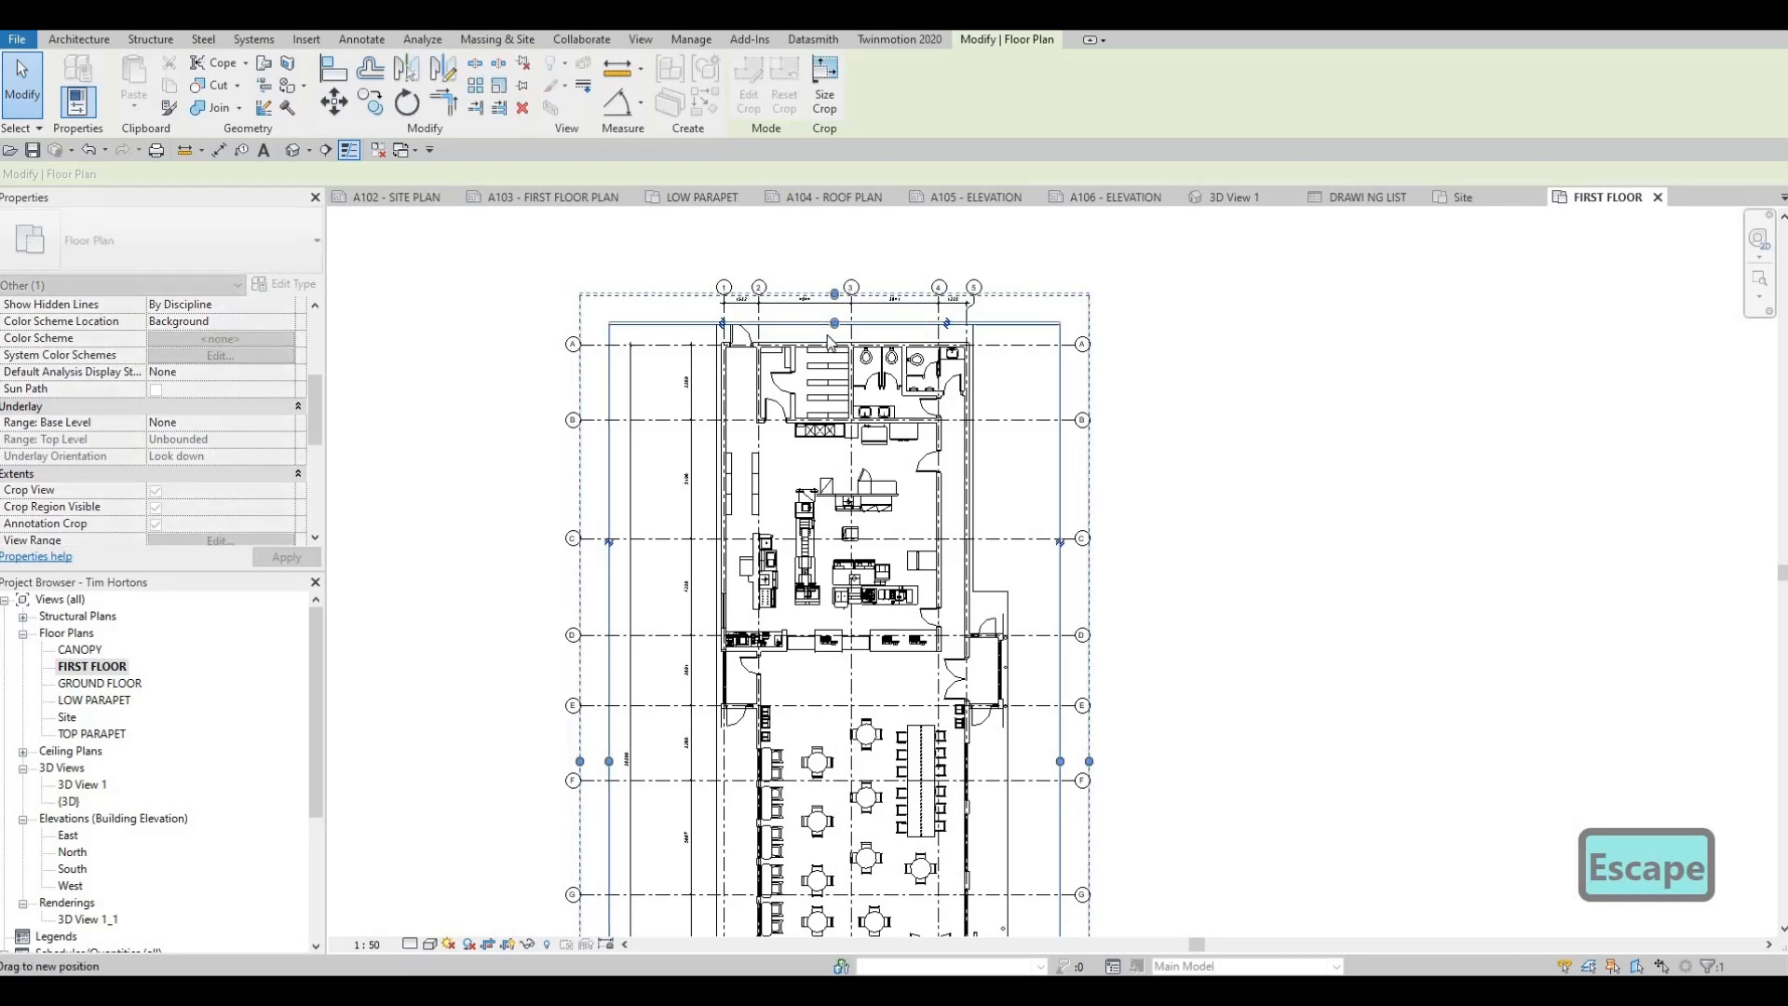
key("Escape")
Raise the crop region's bottom edge to just below the entrance wall, leaving out the lowest horizontal grid line
scroll(824, 336, "down", 1)
middle_click_drag(949, 755, 955, 731)
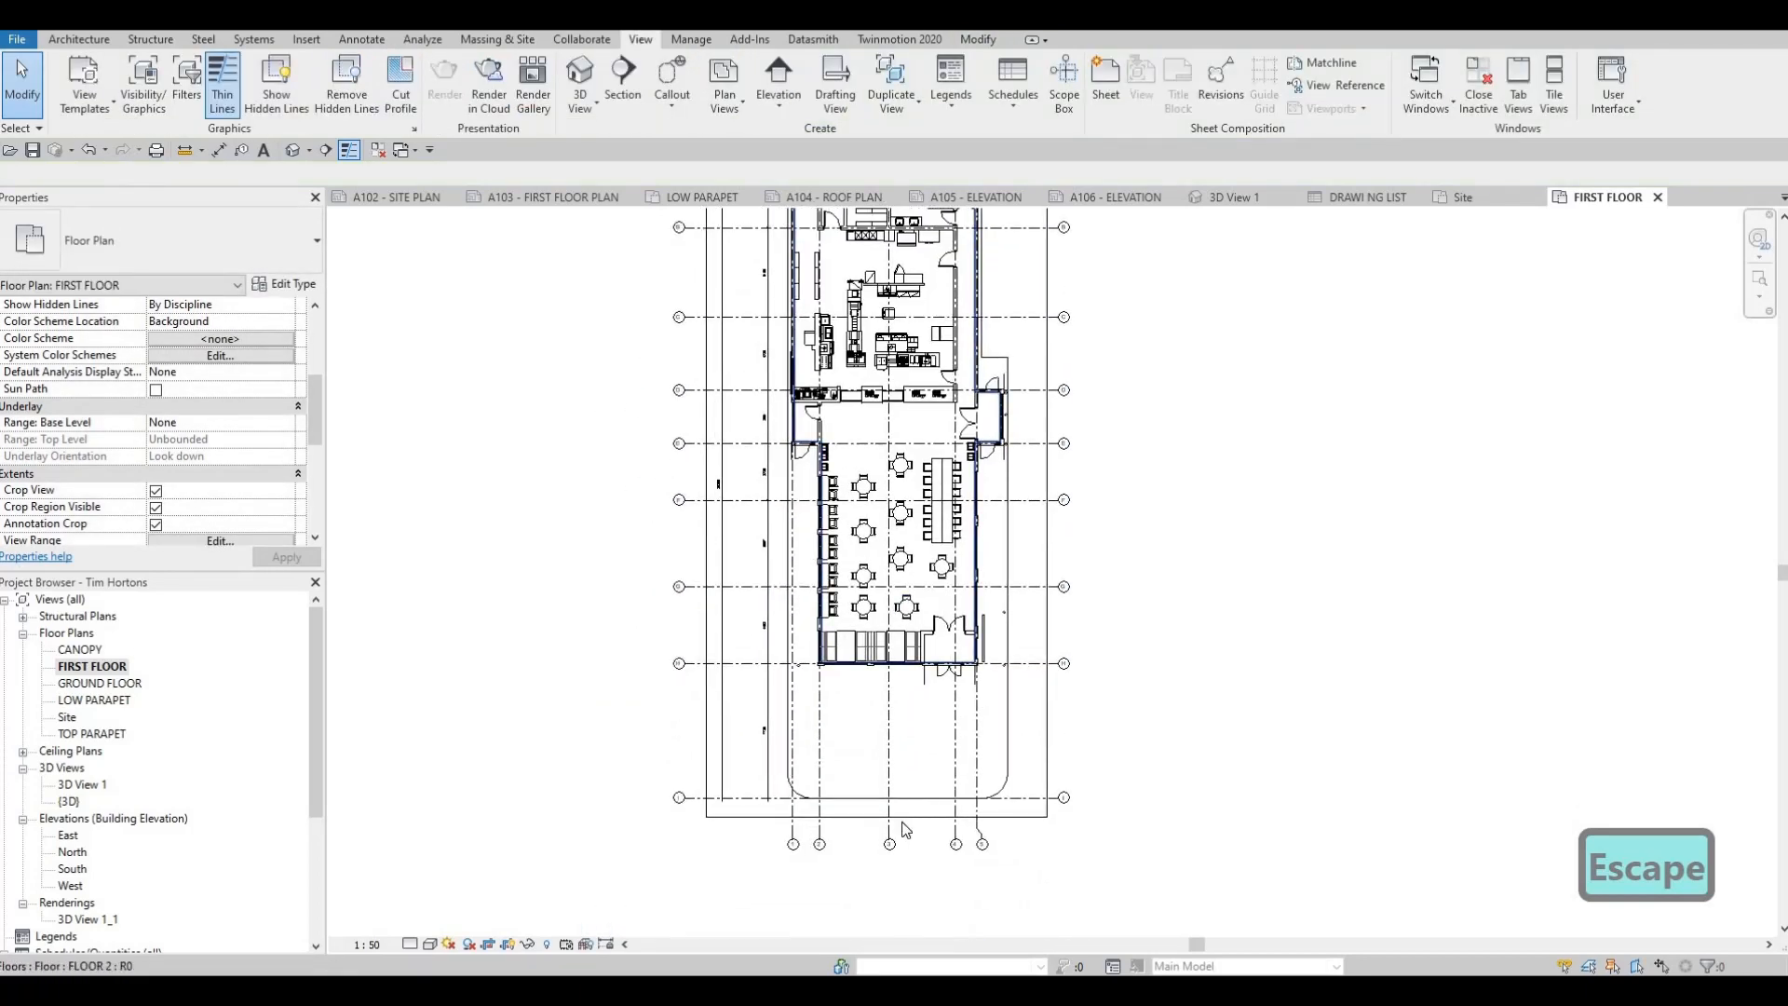
left_click(891, 818)
left_click_drag(876, 816, 881, 683)
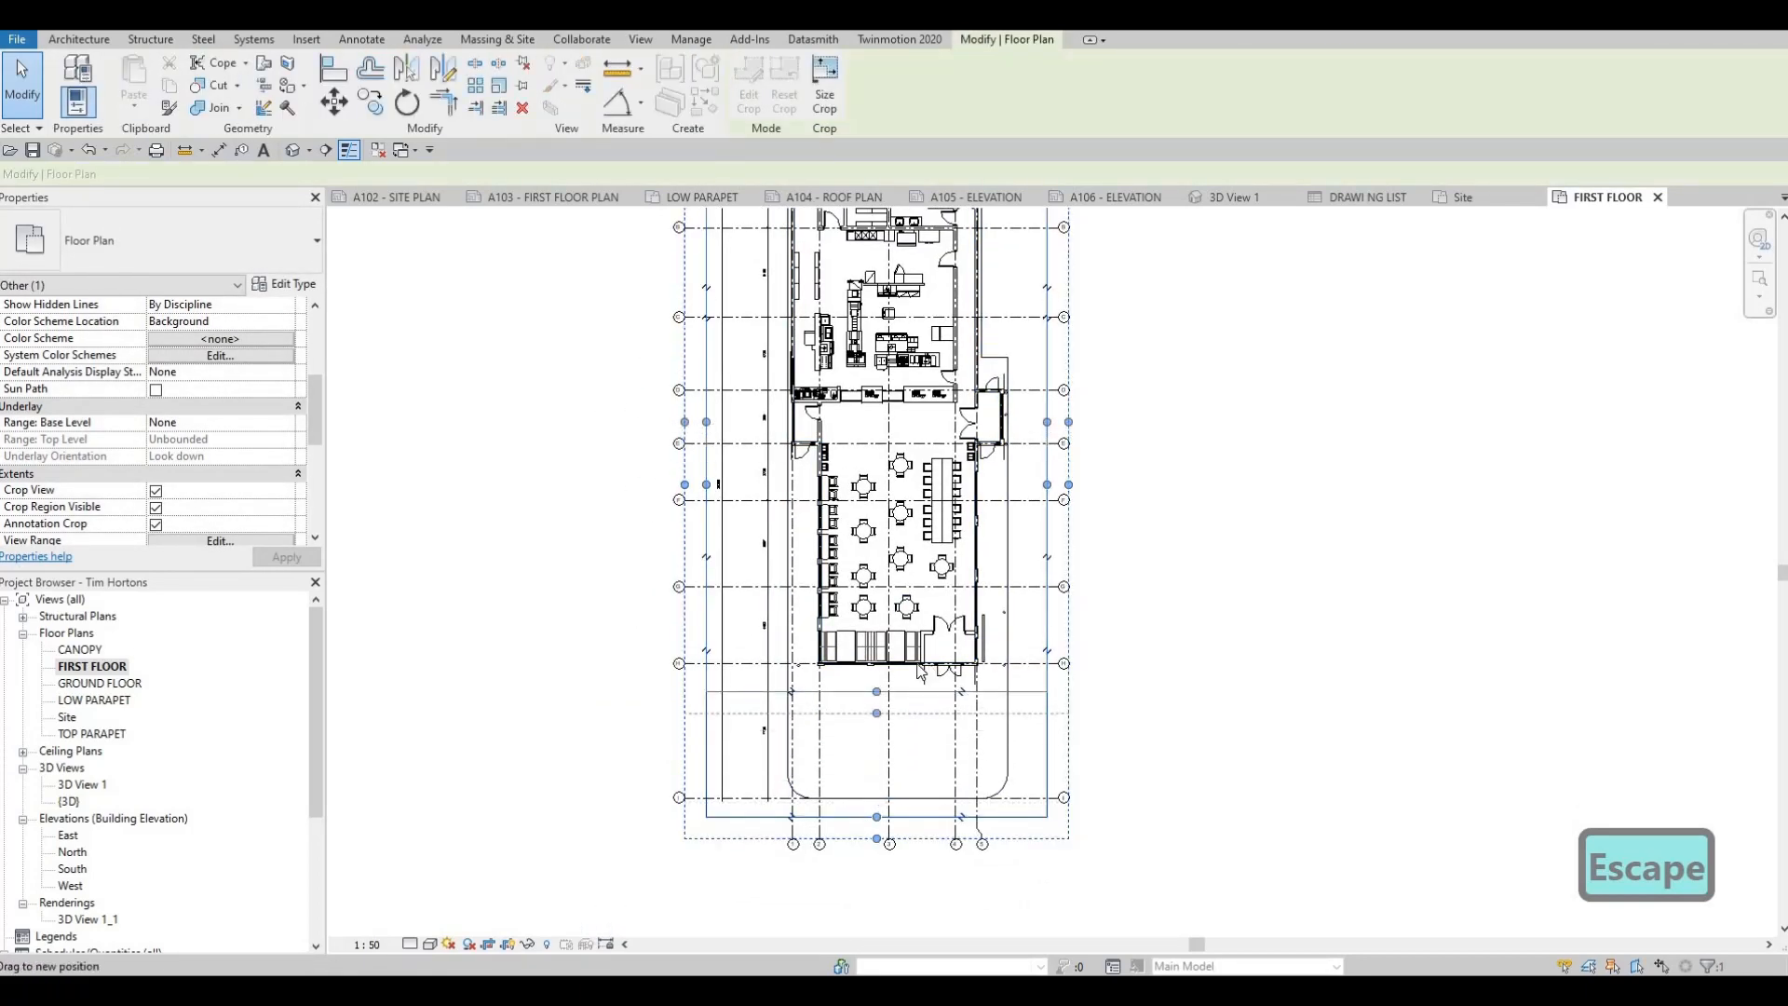
scroll(875, 610, "up", 1)
scroll(877, 612, "down", 2)
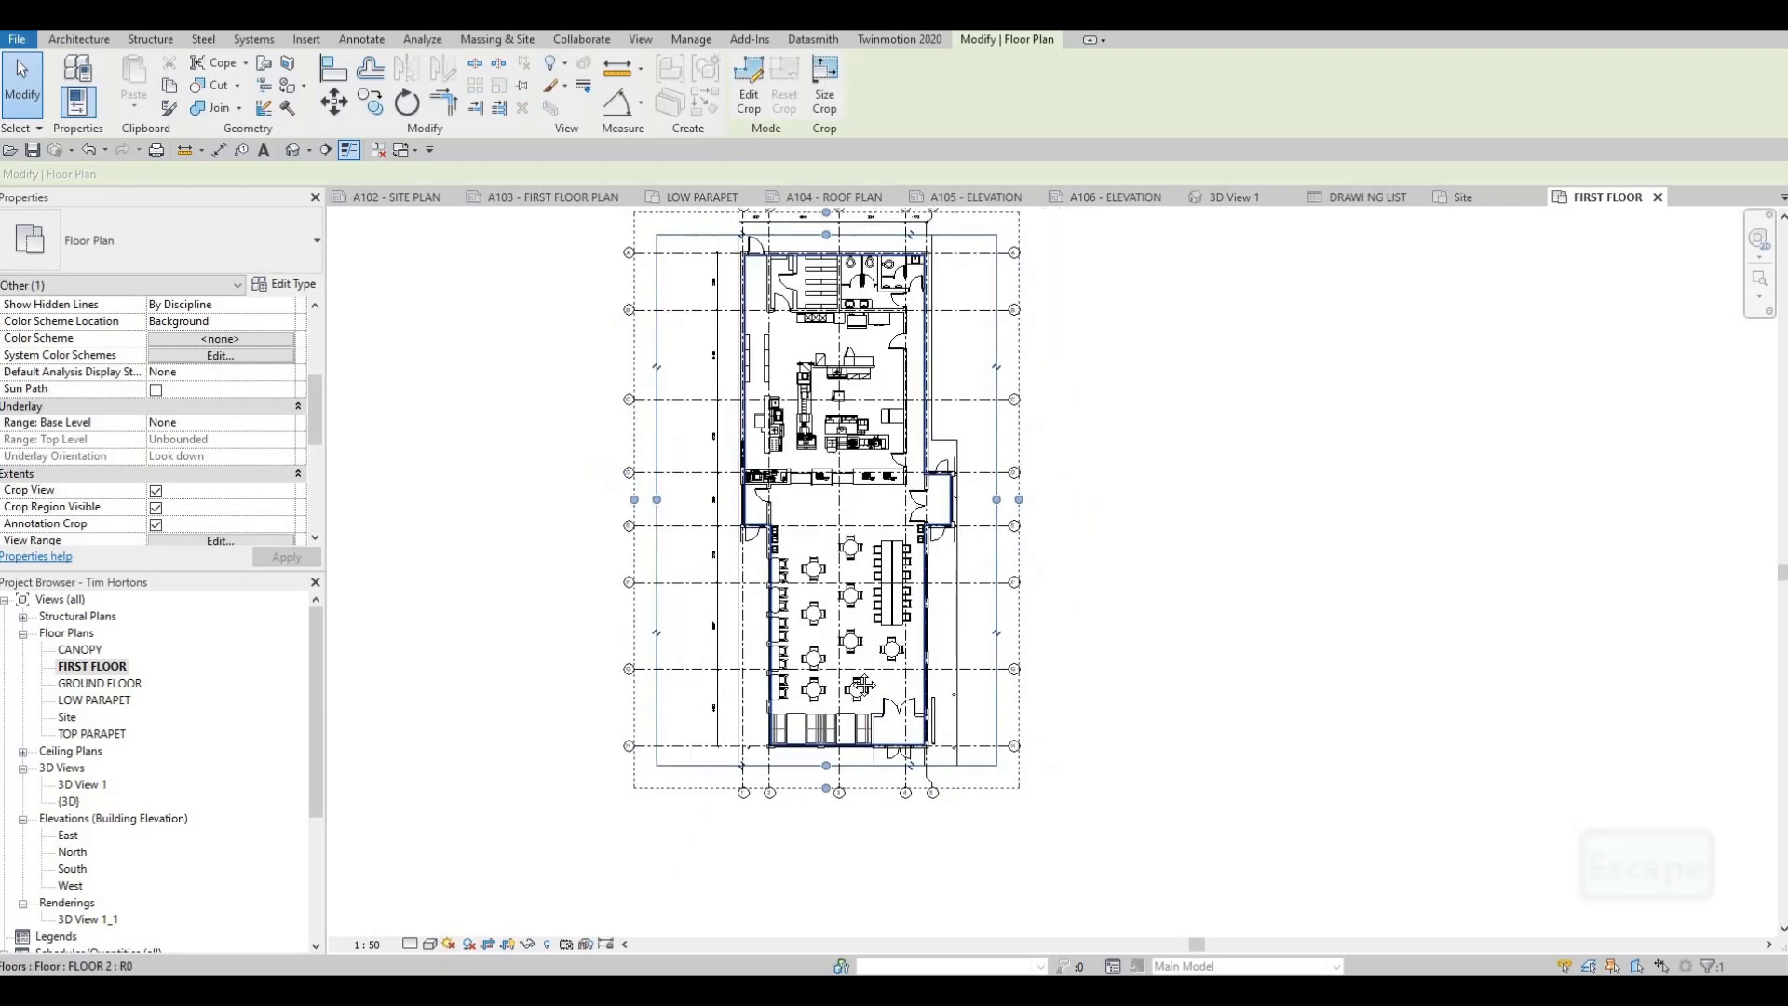
Raise the crop region's top edge to include both dimension rows above the building, and check the plan on sheet A103
scroll(806, 288, "down", 1)
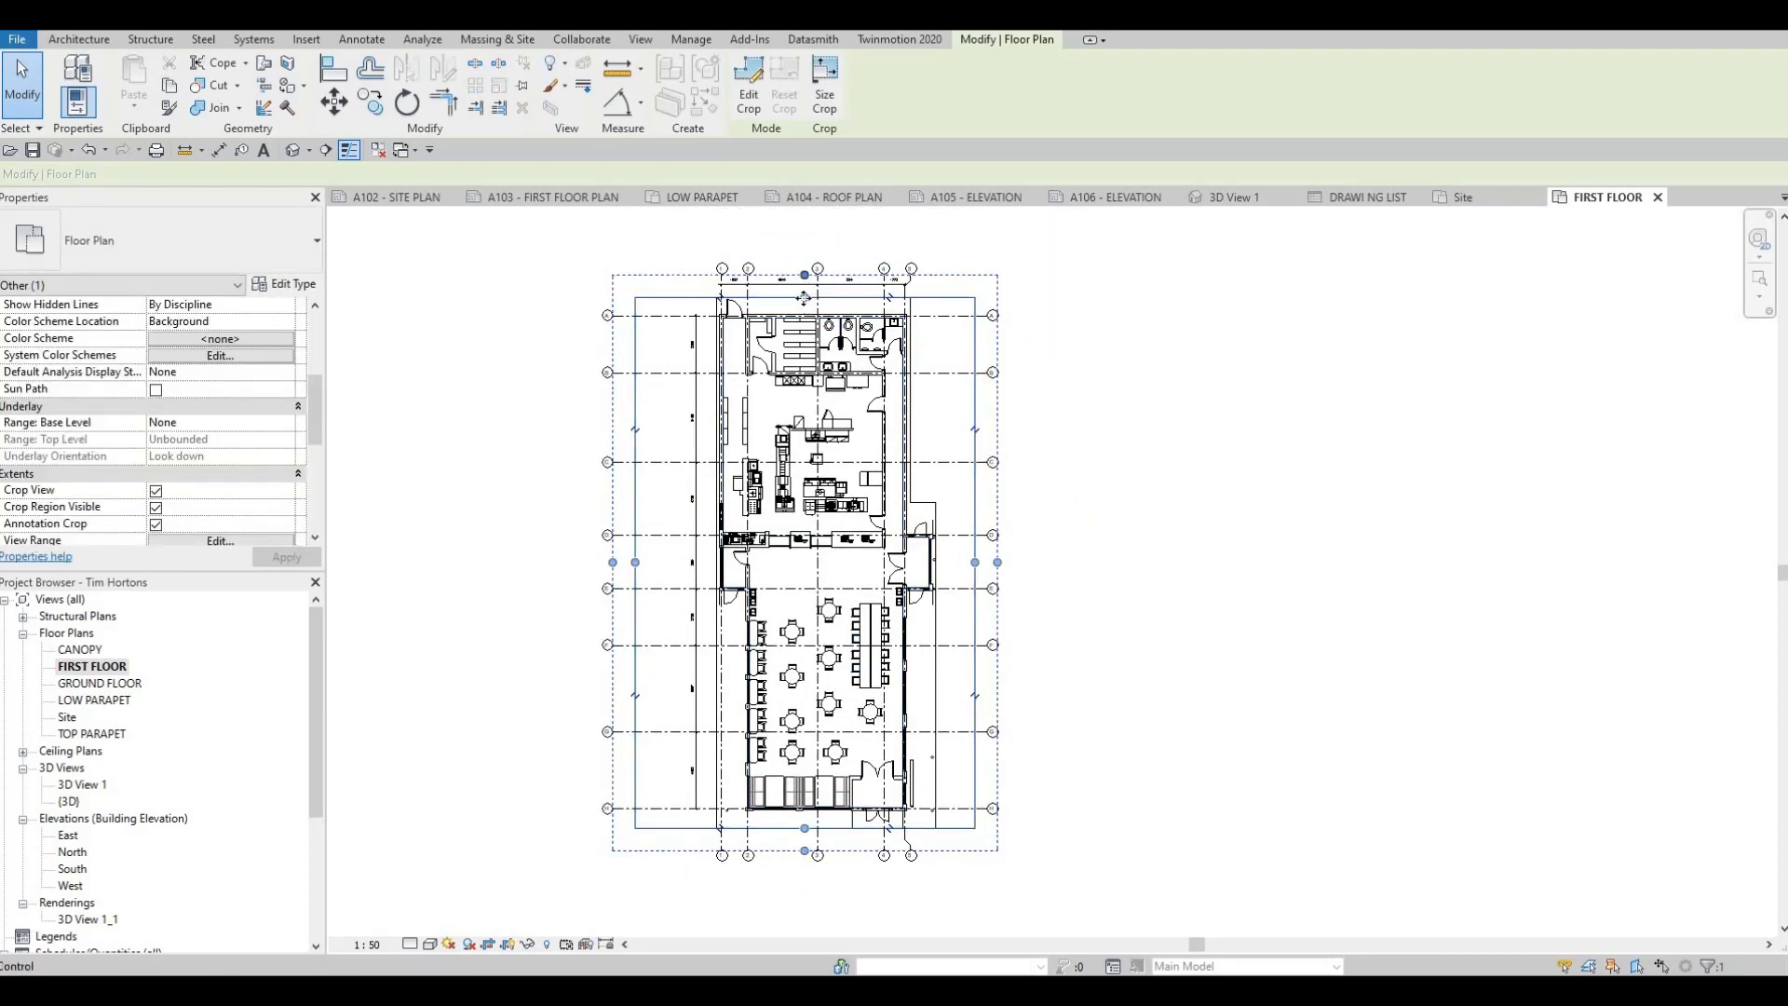
left_click_drag(804, 280, 802, 237)
key("Escape")
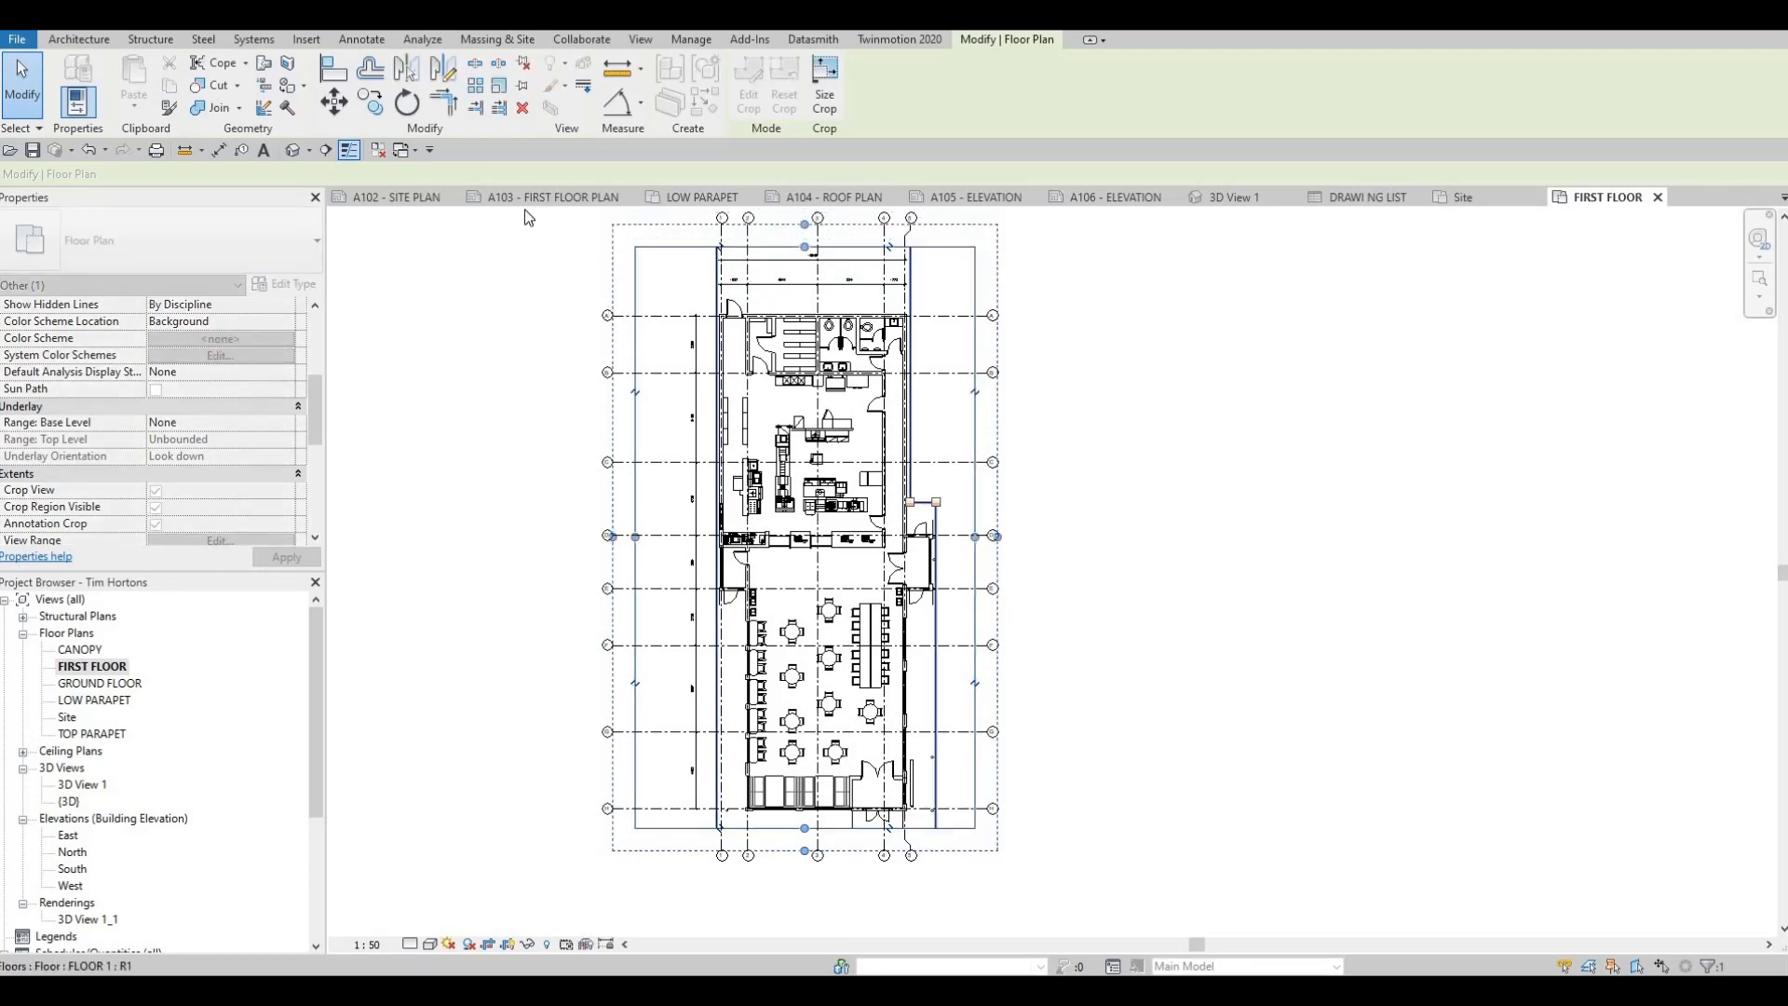
left_click(523, 197)
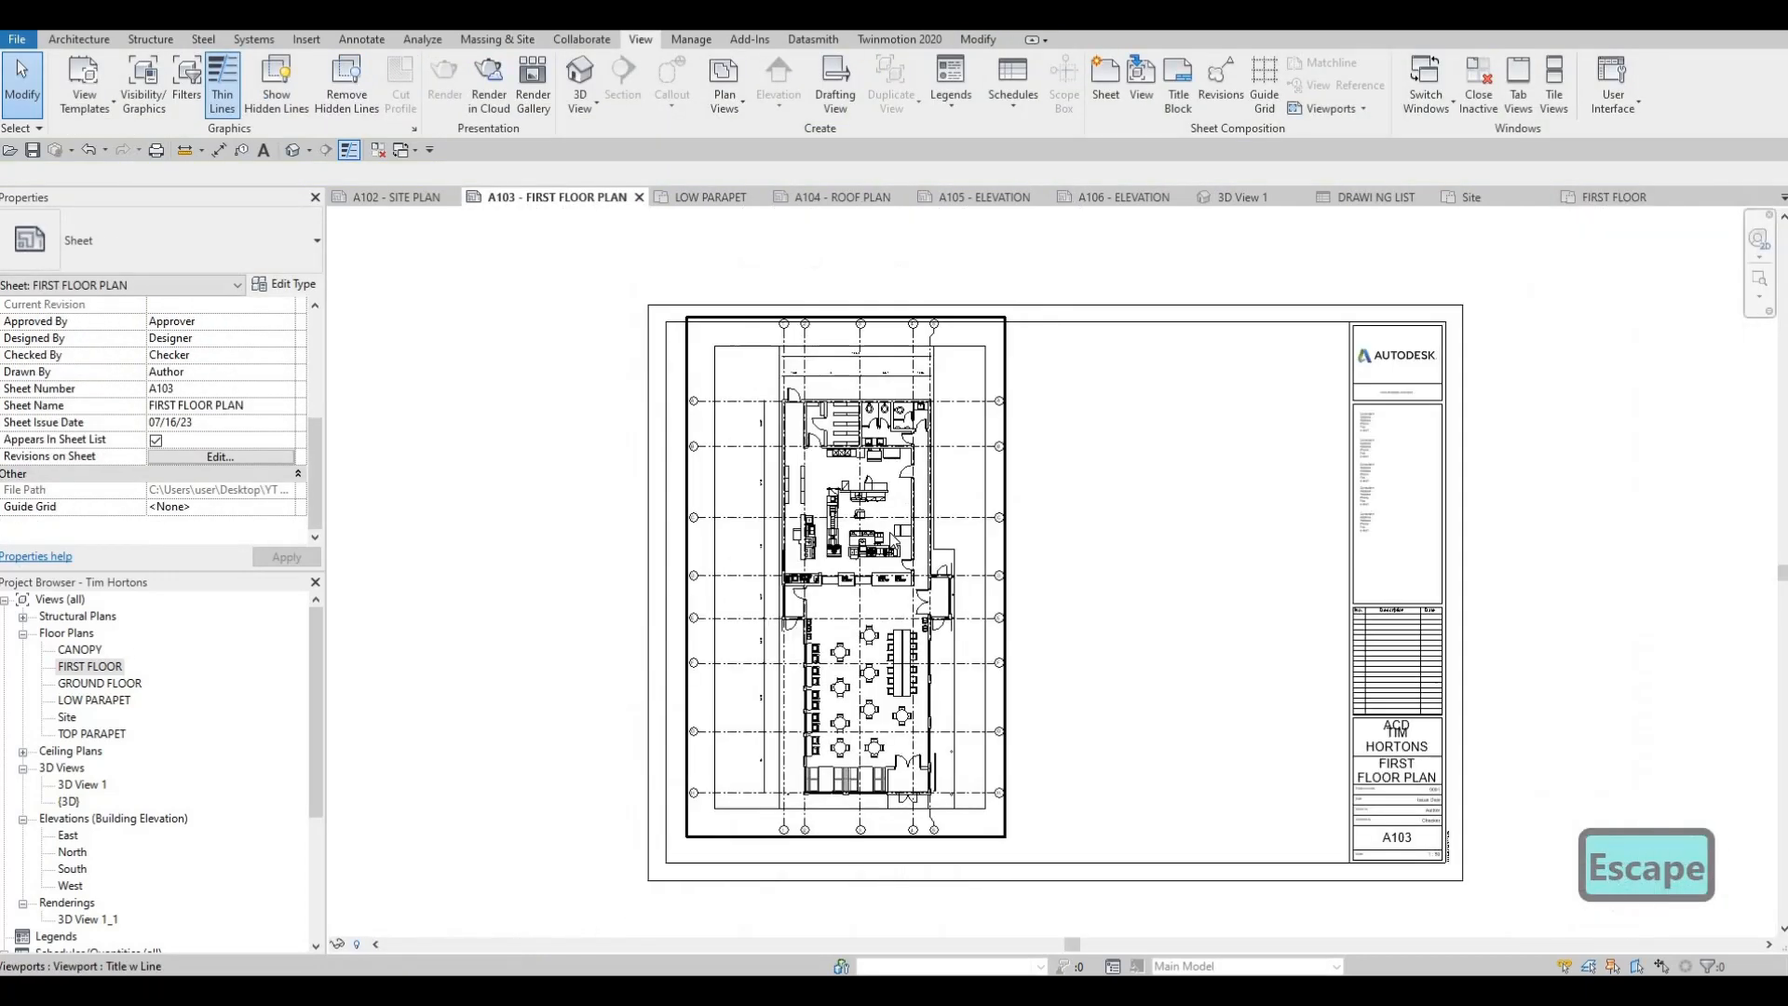
Nudge the FIRST FLOOR viewport slightly down and left so it sits just inside sheet A103's upper-left border
key("Escape")
left_click(890, 536)
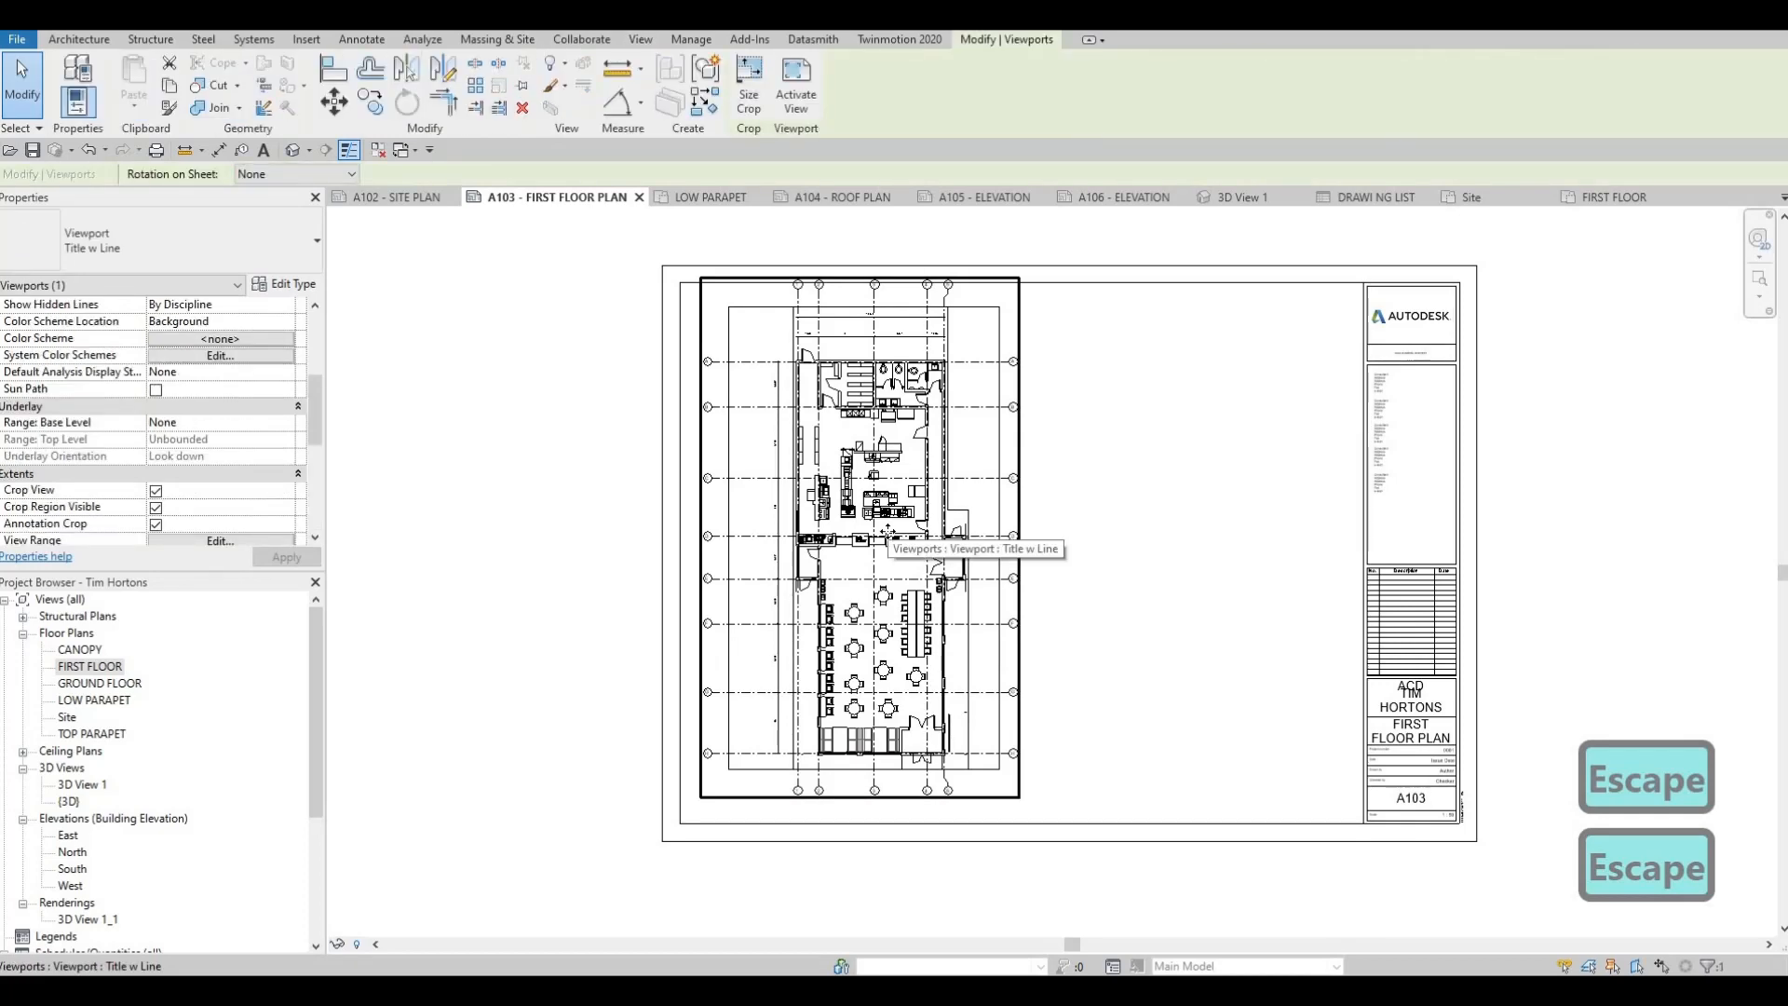
key("Down")
key("Down")
key("Down")
key("Down")
key("Down")
key("Left")
key("Left")
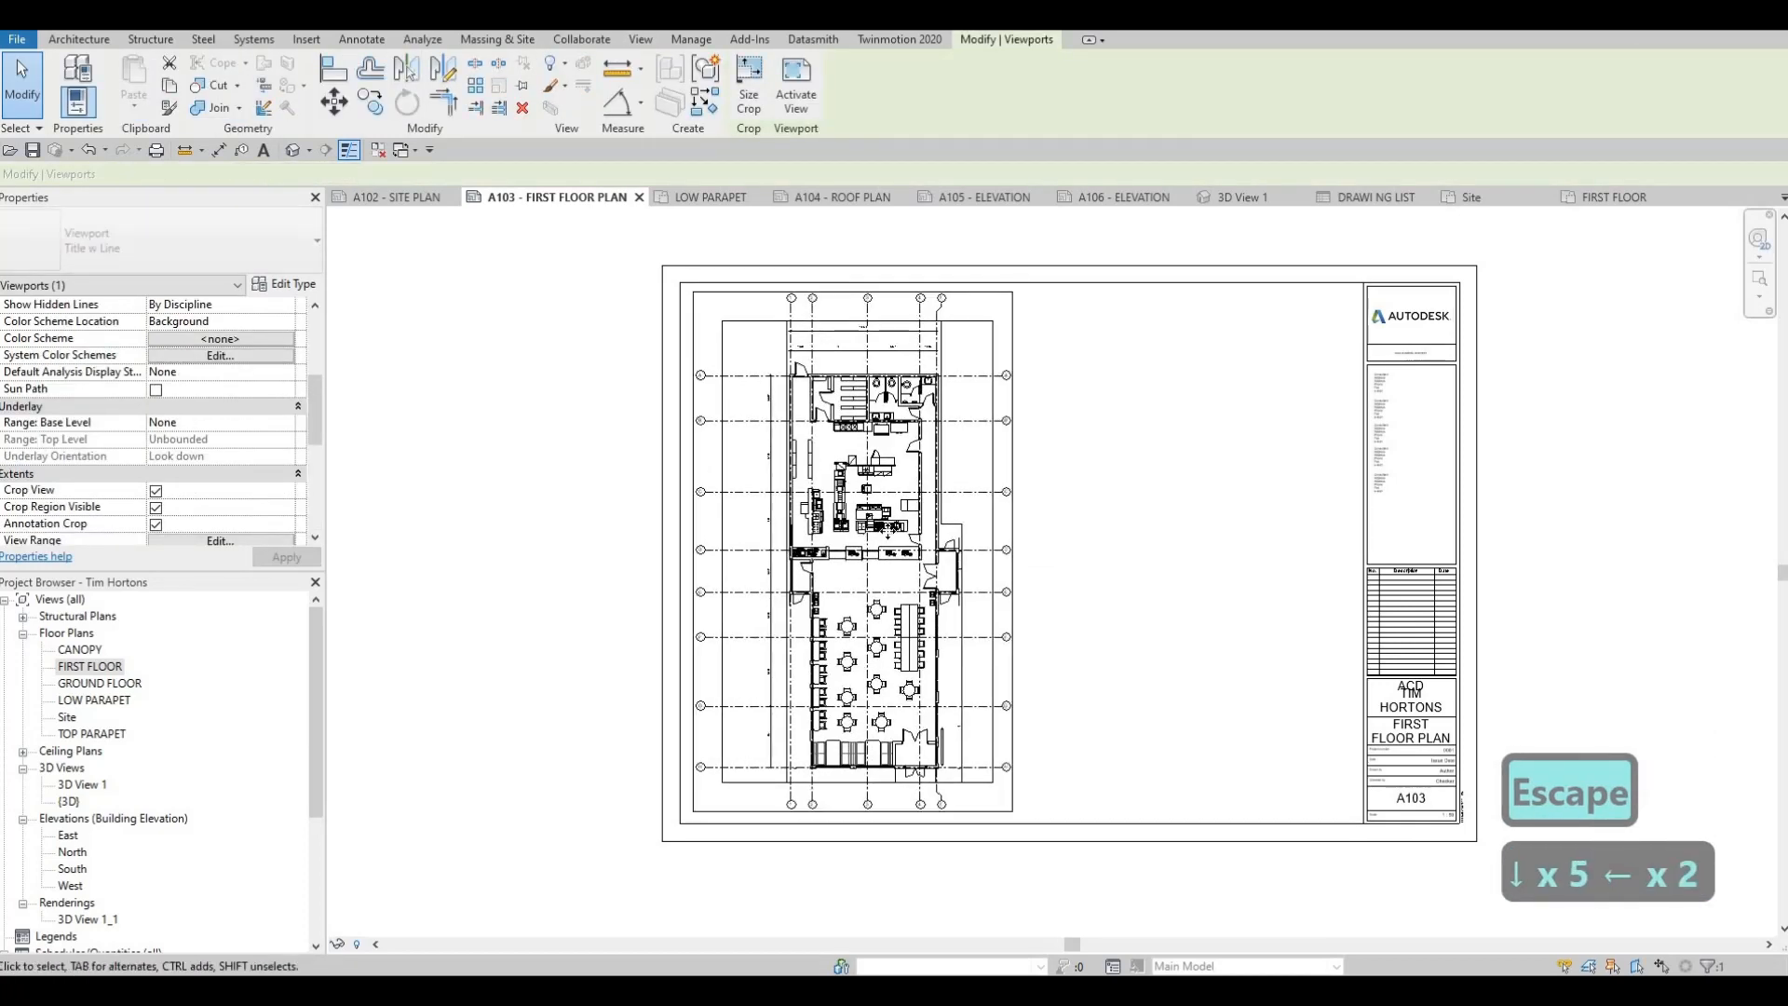
key("Up")
key("Up")
key("Escape")
key("Escape")
key("Escape")
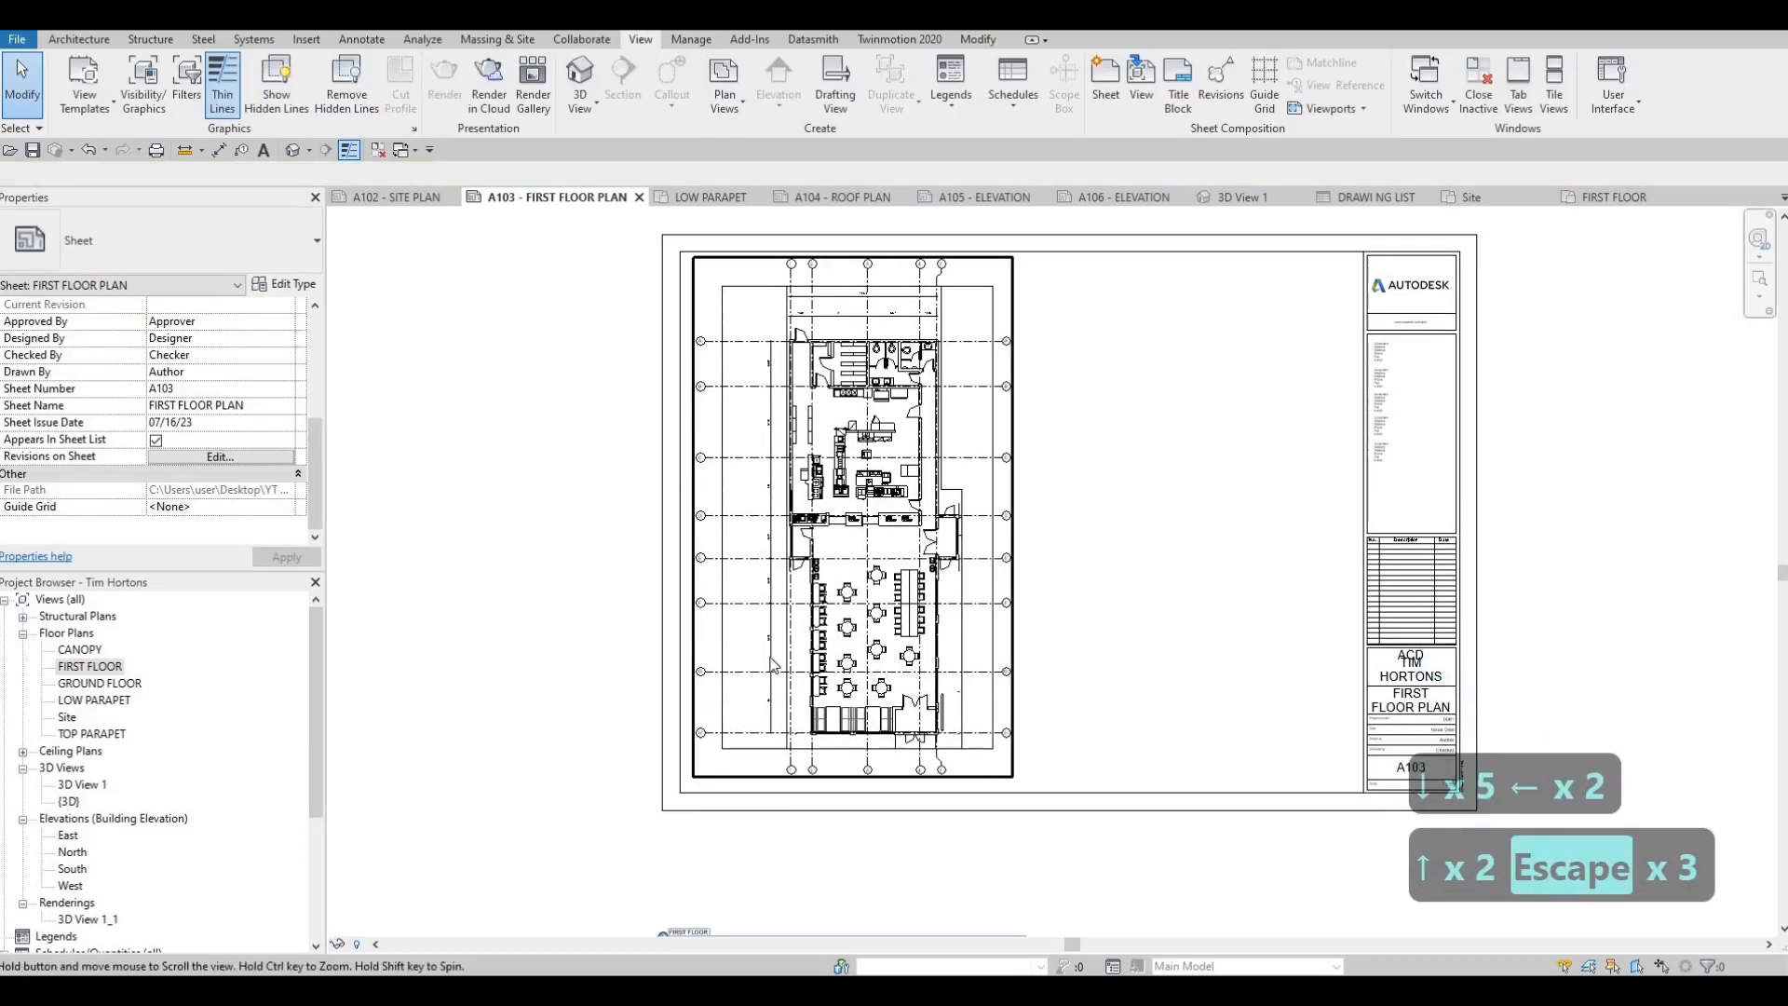
Move the FIRST FLOOR view title from below the sheet to directly beneath the plan, inside the A103 border
scroll(745, 694, "down", 2)
scroll(745, 694, "up", 2)
left_click(808, 518)
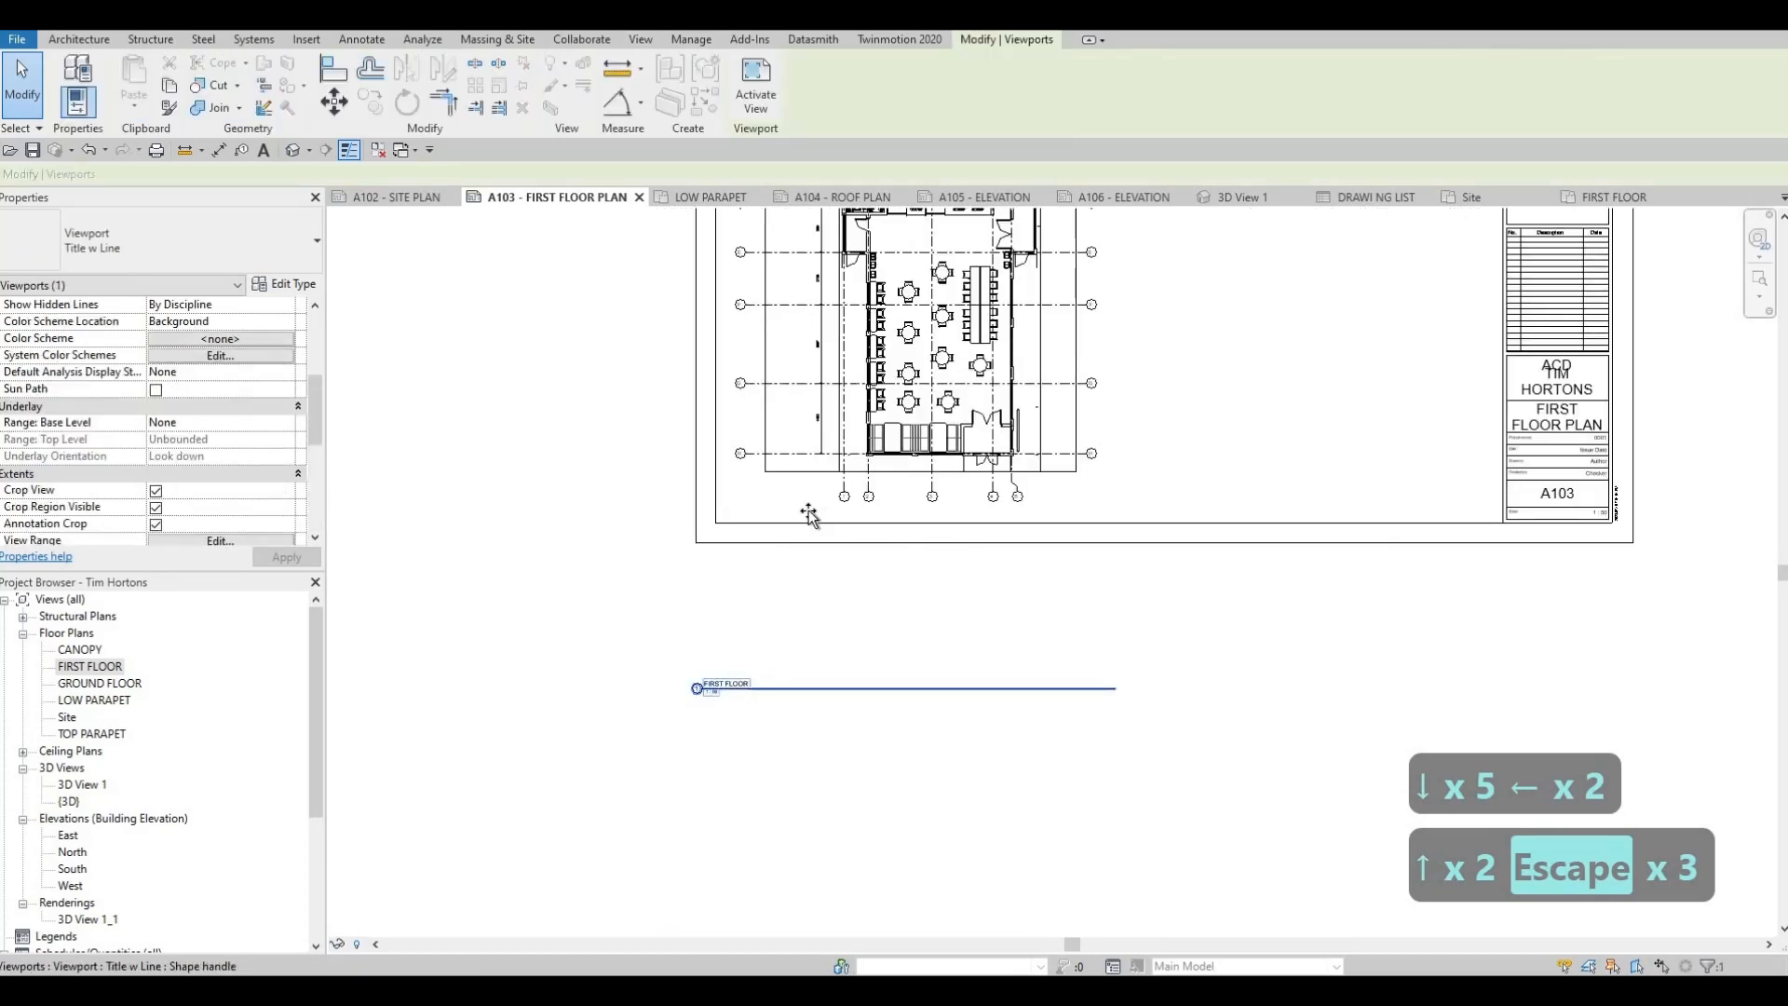
left_click_drag(807, 516, 769, 508)
key("Escape")
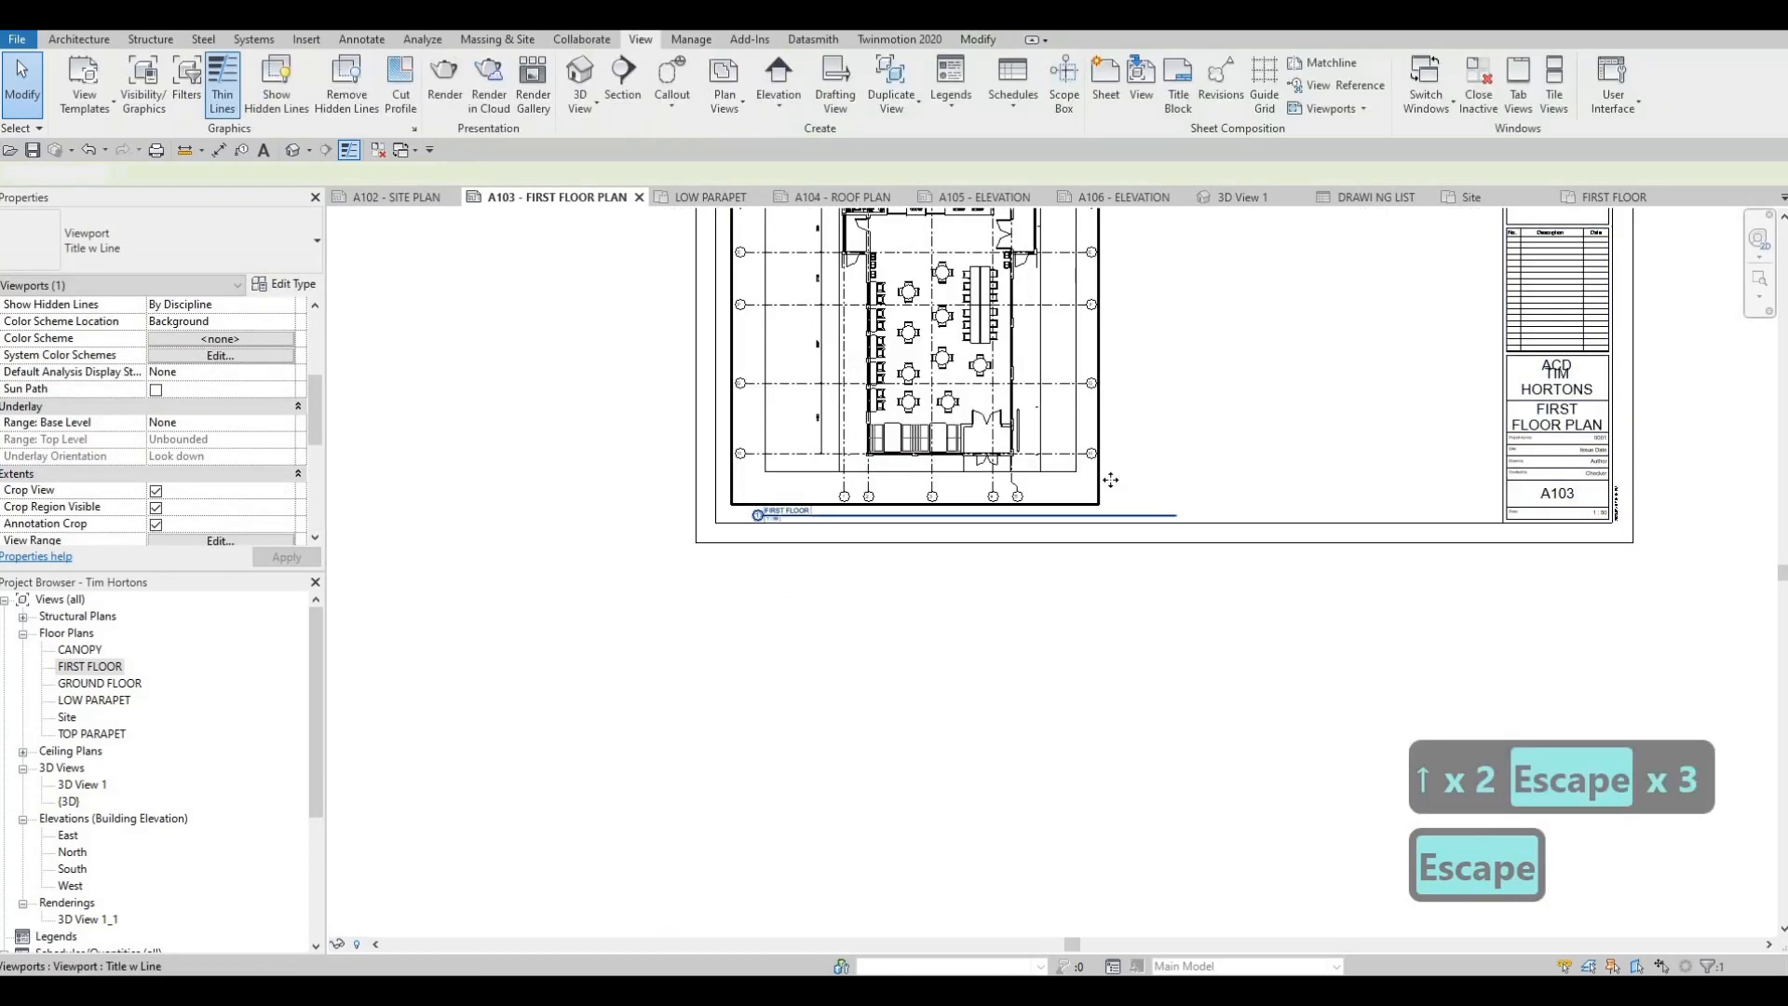
key("Escape")
Shorten the FIRST FLOOR title line so it ends just past the title text
left_click(1154, 515)
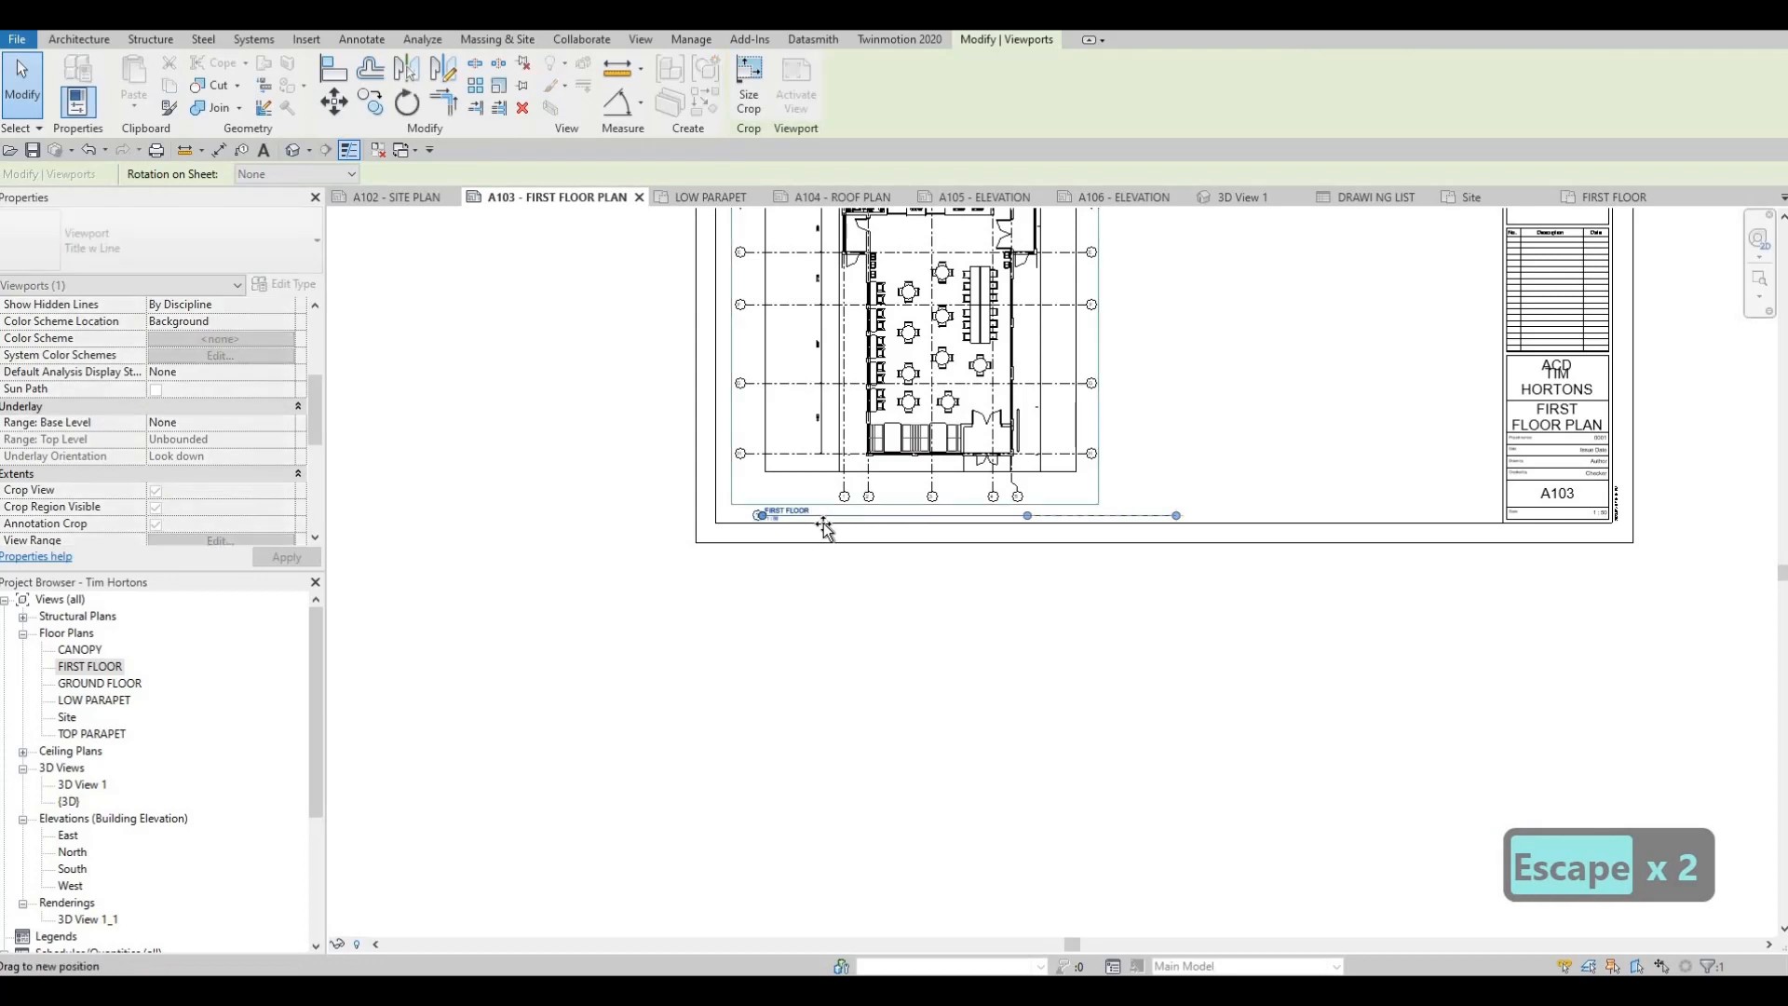
left_click_drag(821, 529, 819, 545)
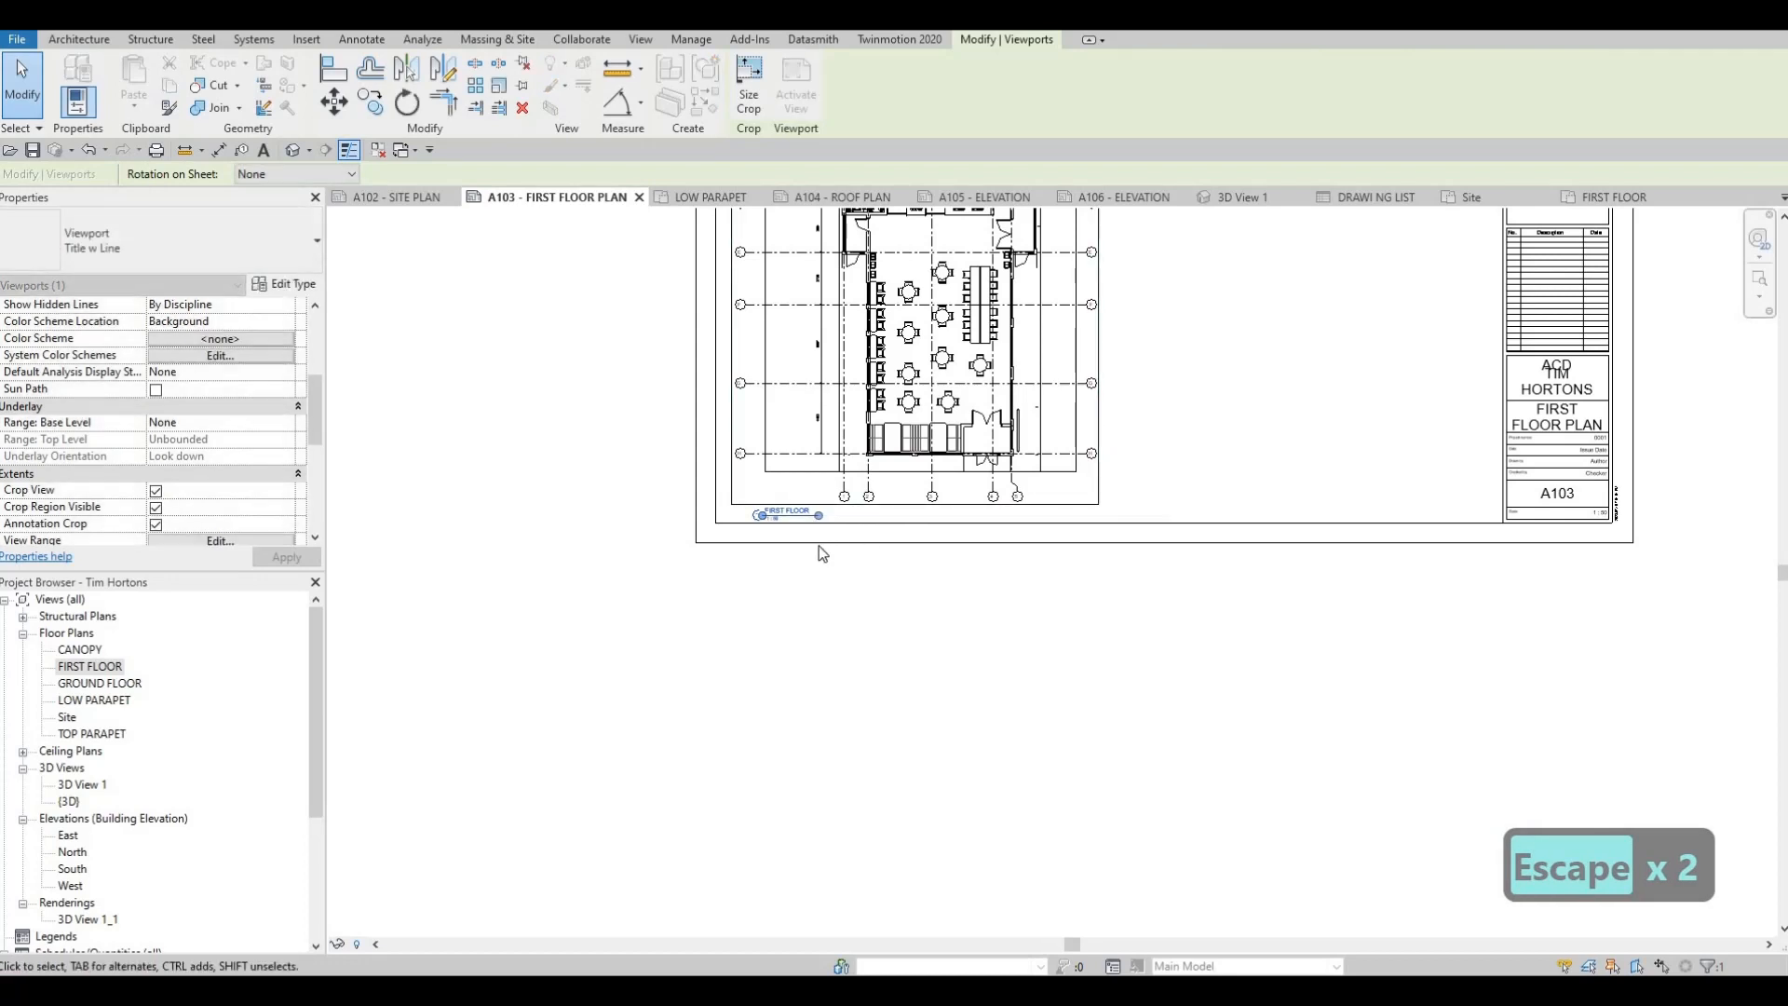
key("Escape")
key("Escape")
Nudge the FIRST FLOOR view title slightly up, away from the bottom border, and check the composed sheet A103
middle_click_drag(789, 514, 783, 542)
scroll(783, 542, "up", 3)
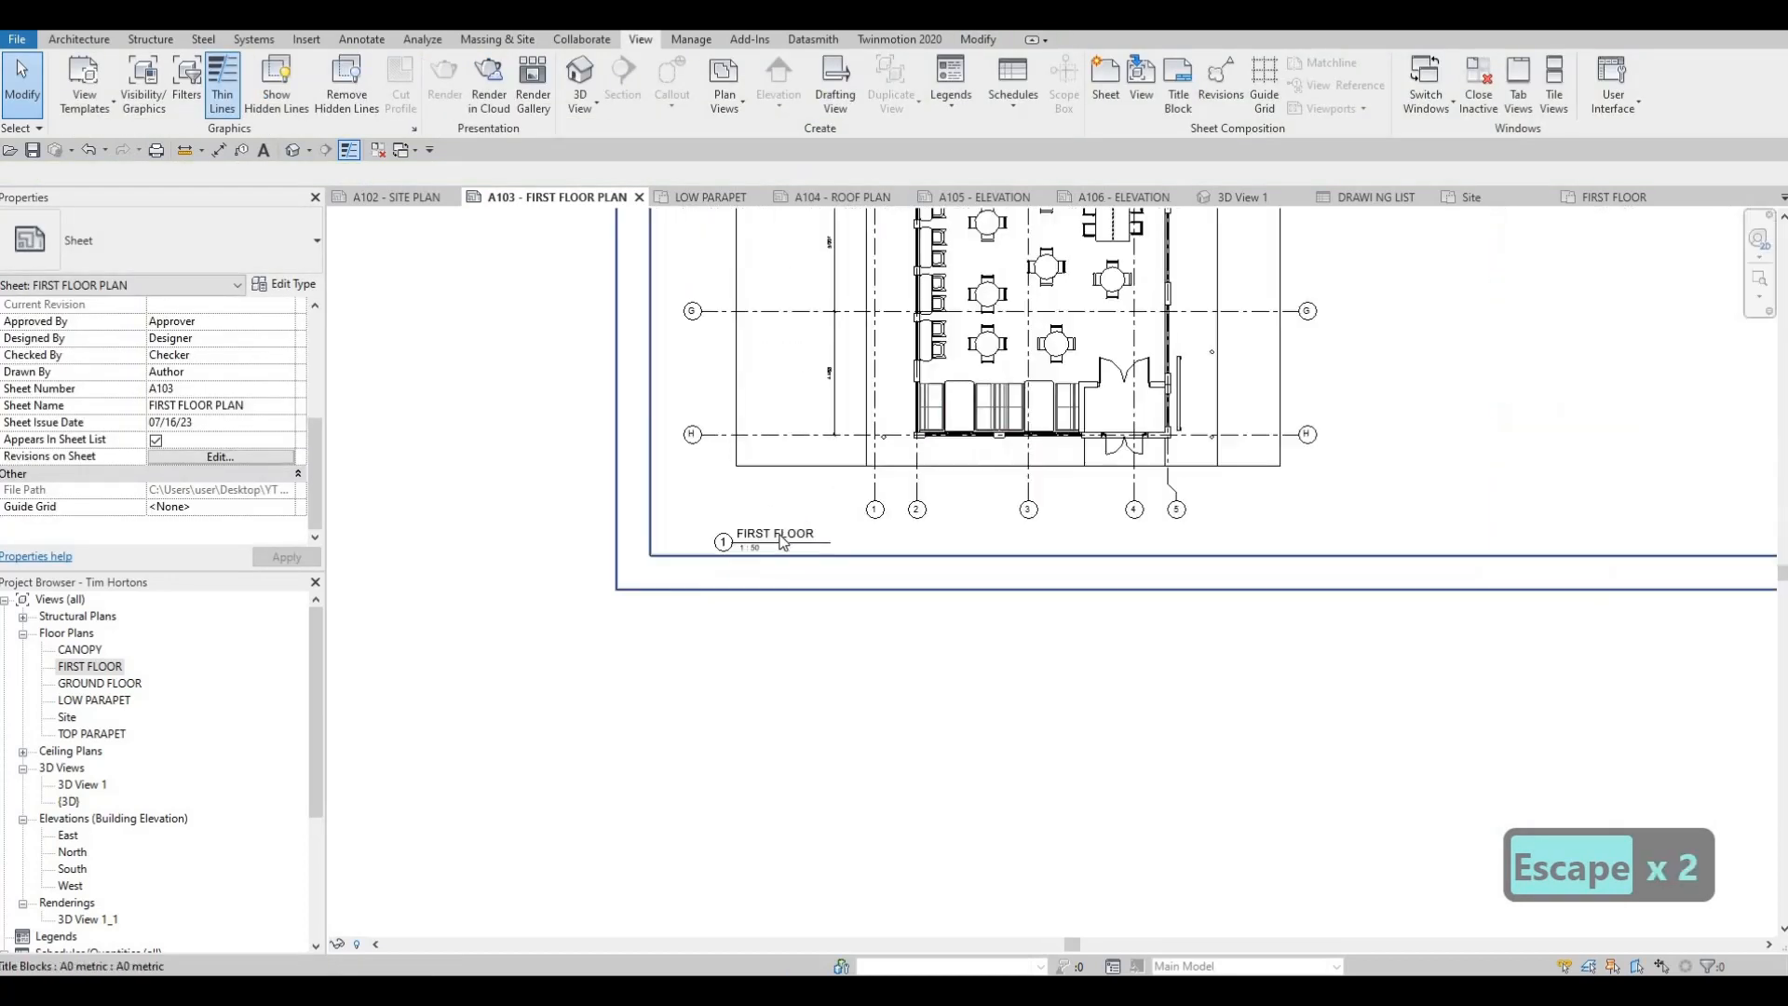
left_click(779, 534)
key("Up")
key("Up")
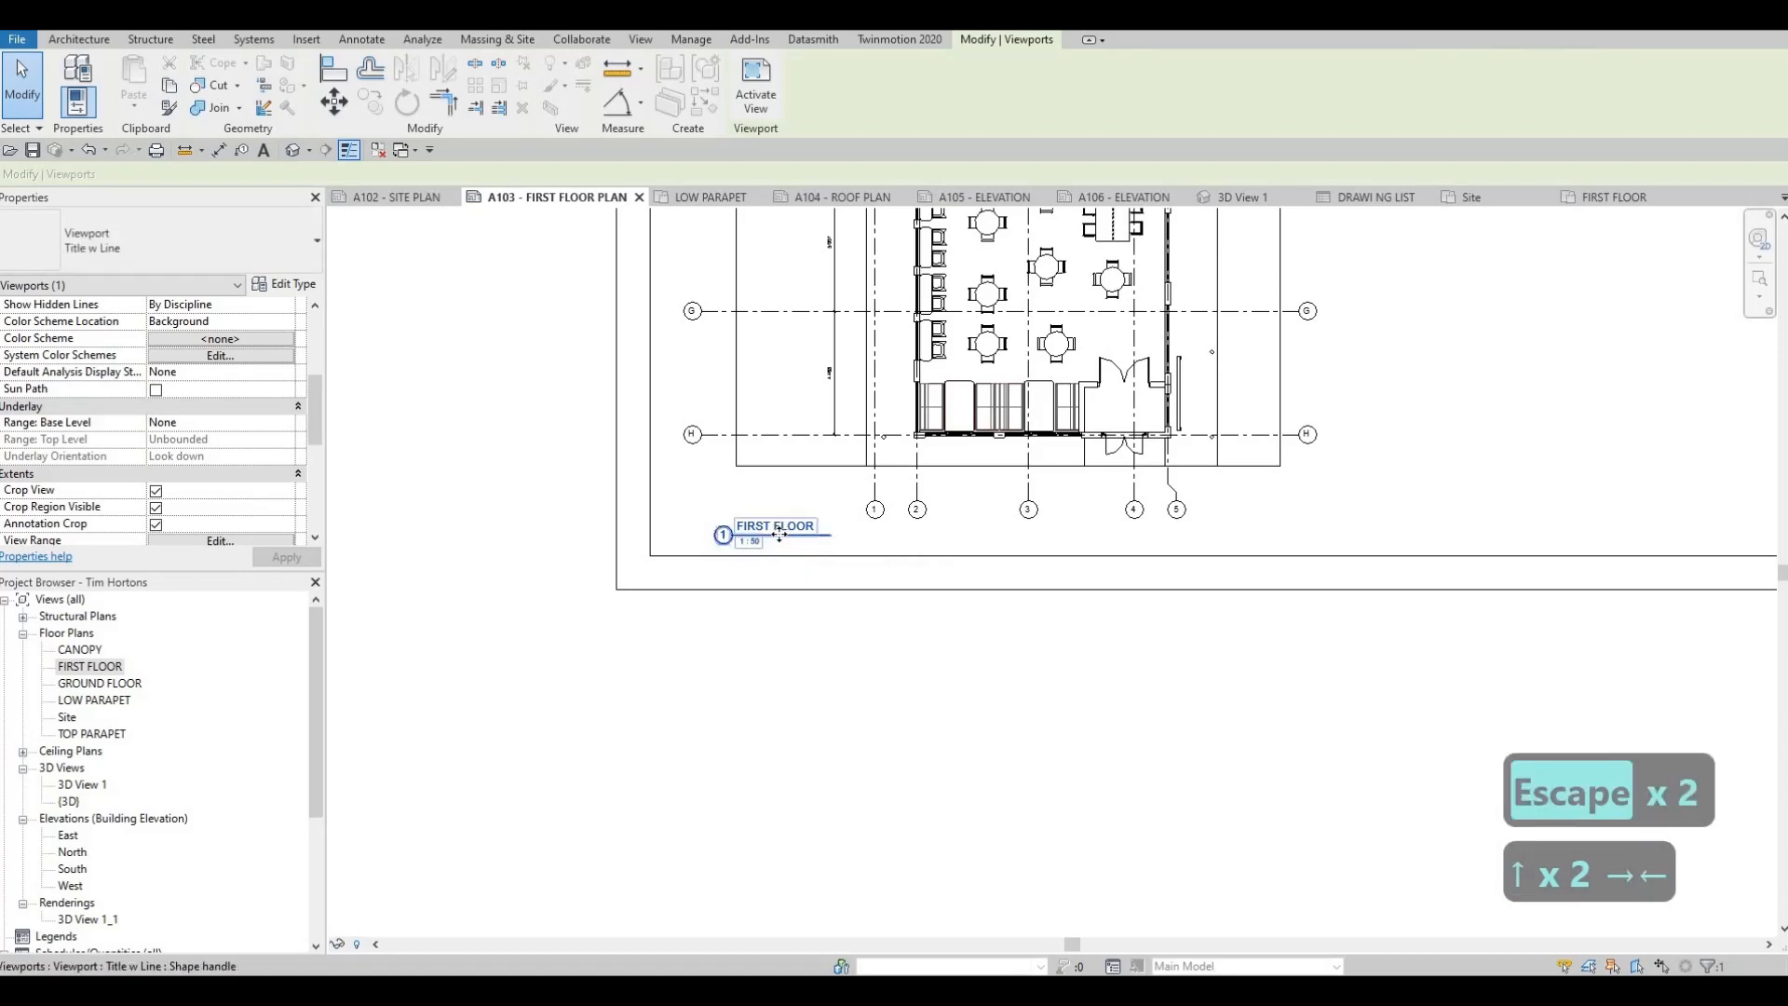
key("Escape")
key("Escape")
scroll(894, 427, "down", 5)
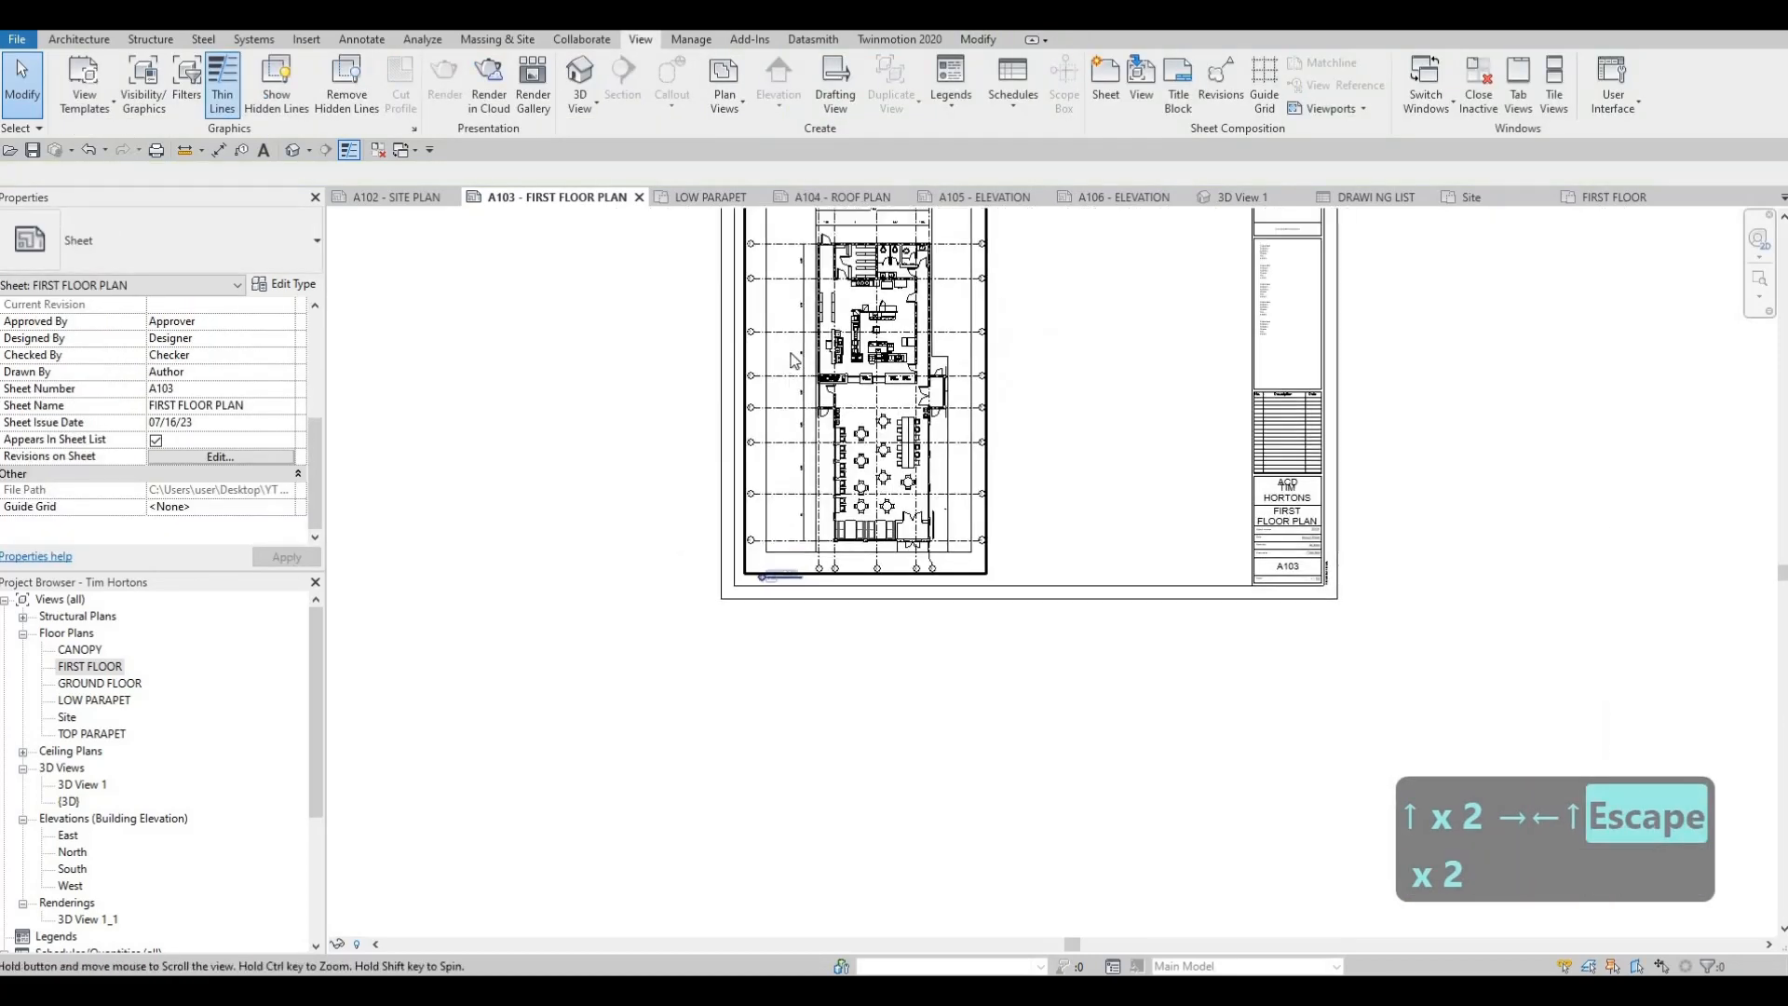
scroll(897, 431, "up", 5)
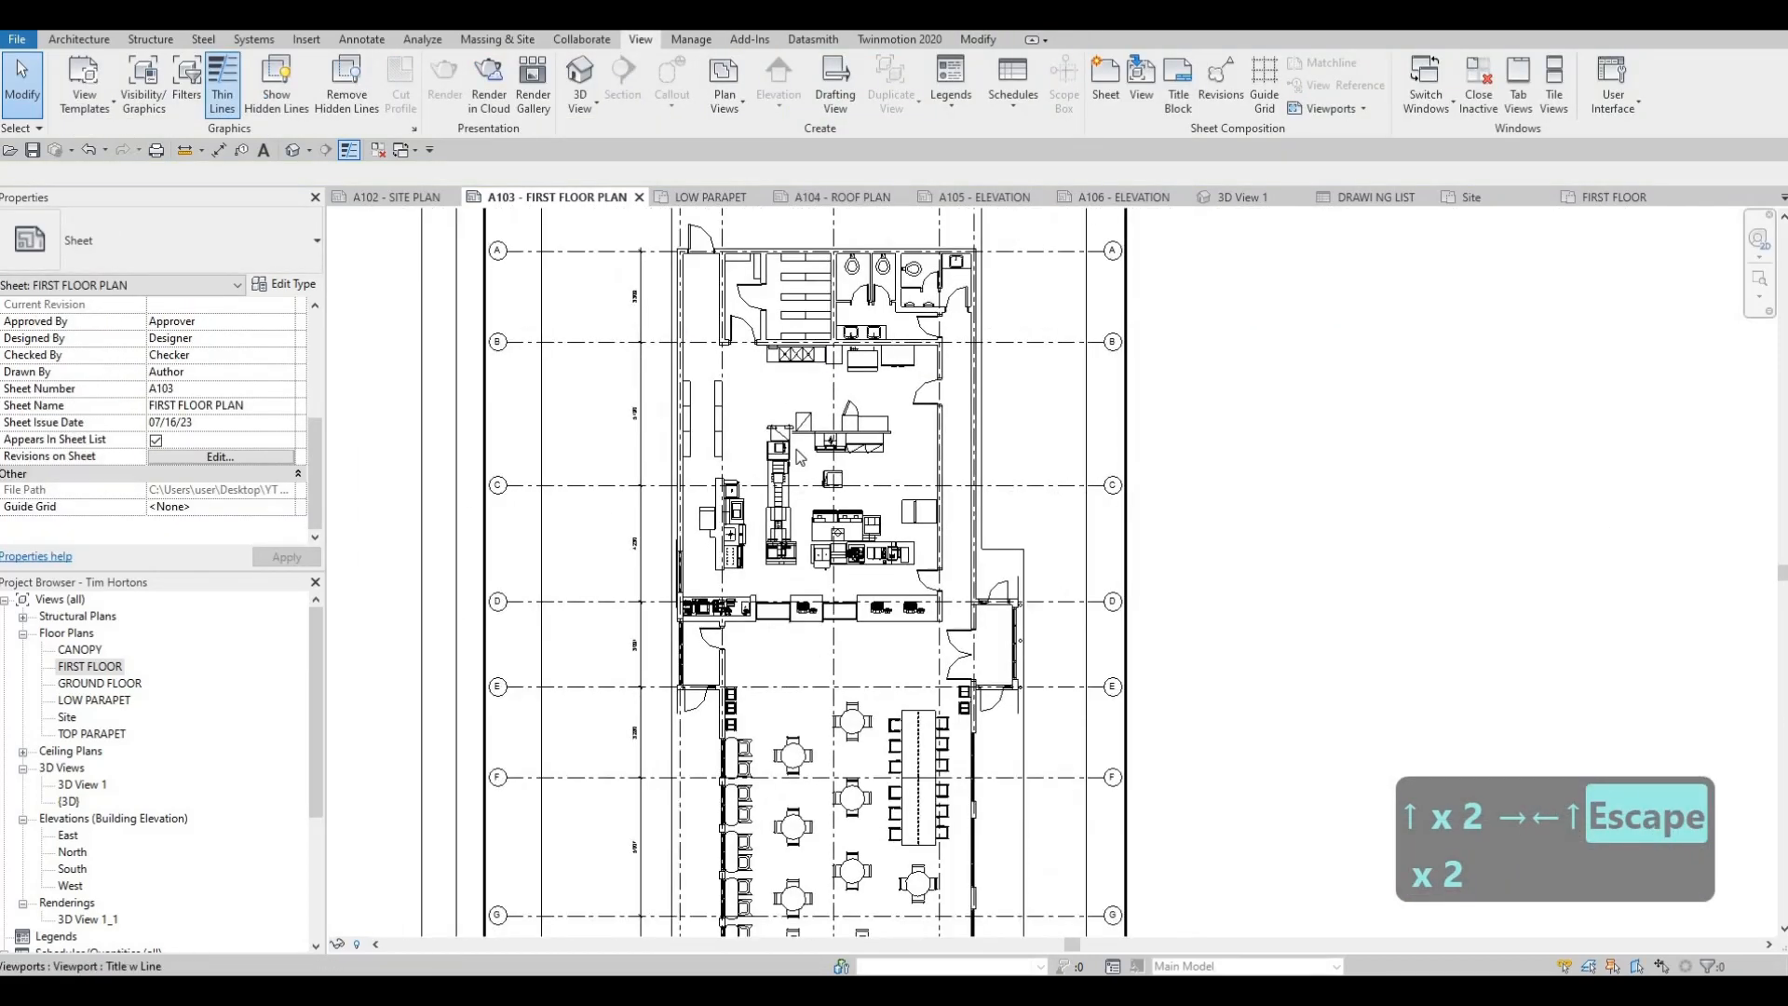
scroll(1153, 356, "down", 2)
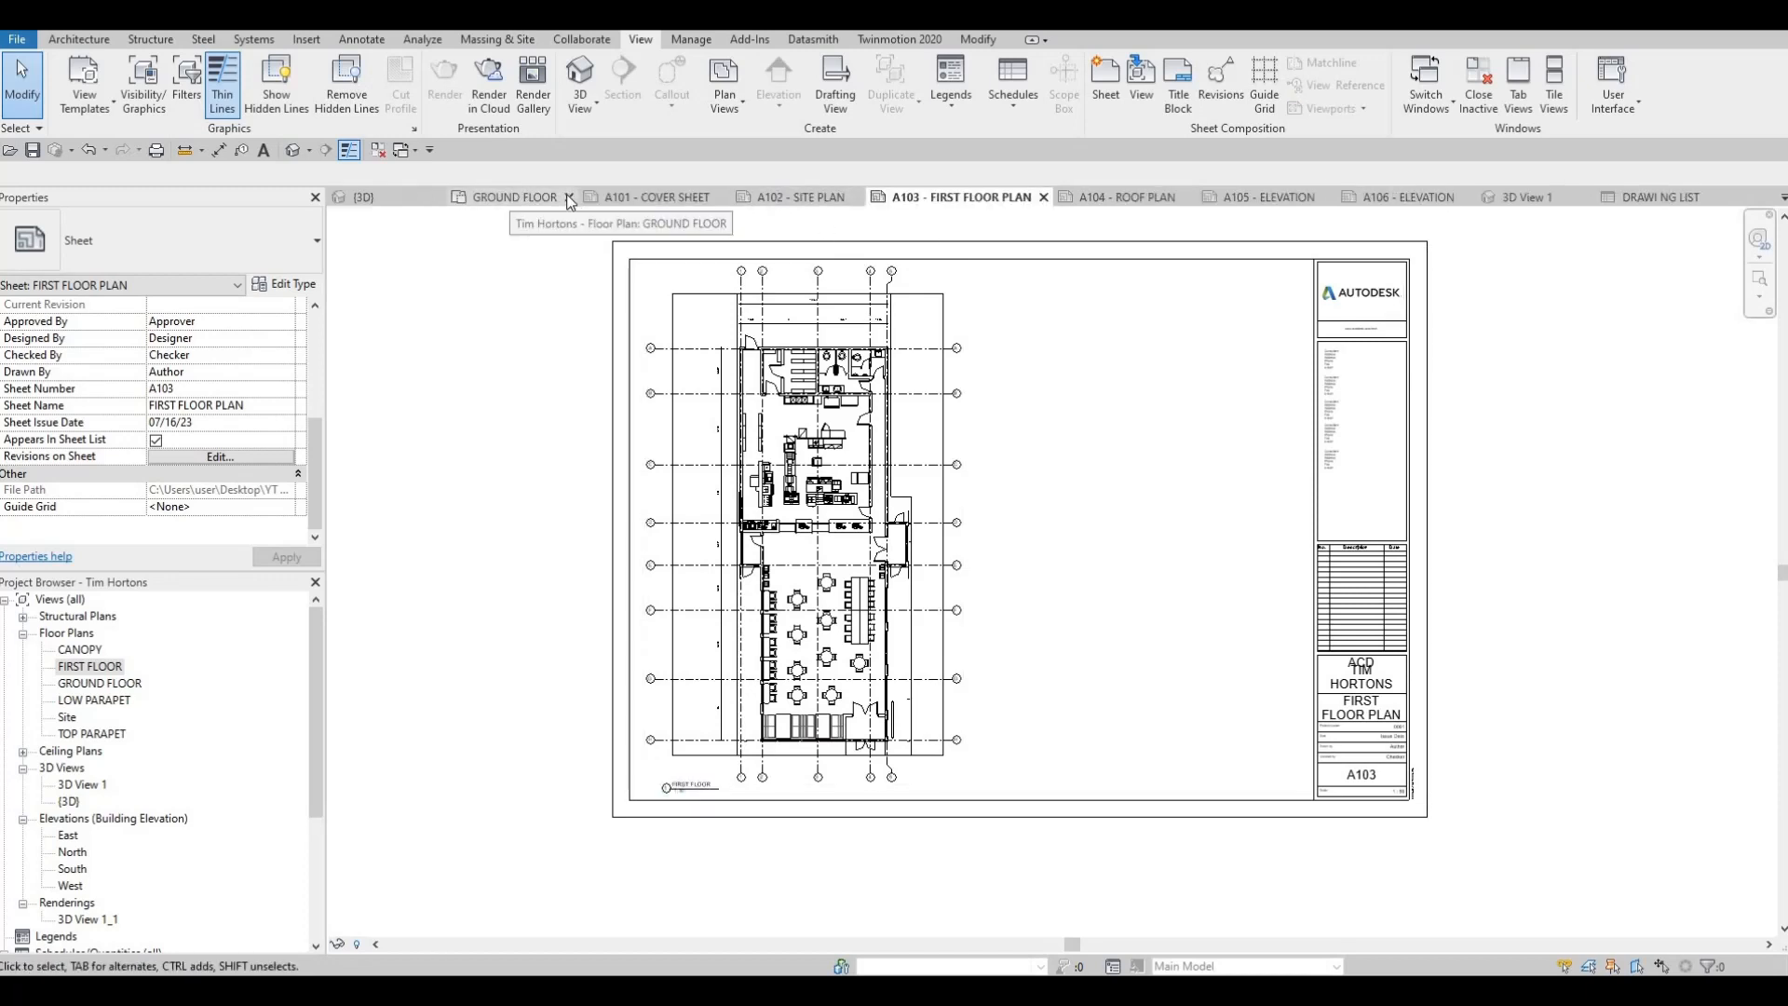
Close the open GROUND FLOOR, {3D}, A101, A102 and A103 views
left_click(567, 196)
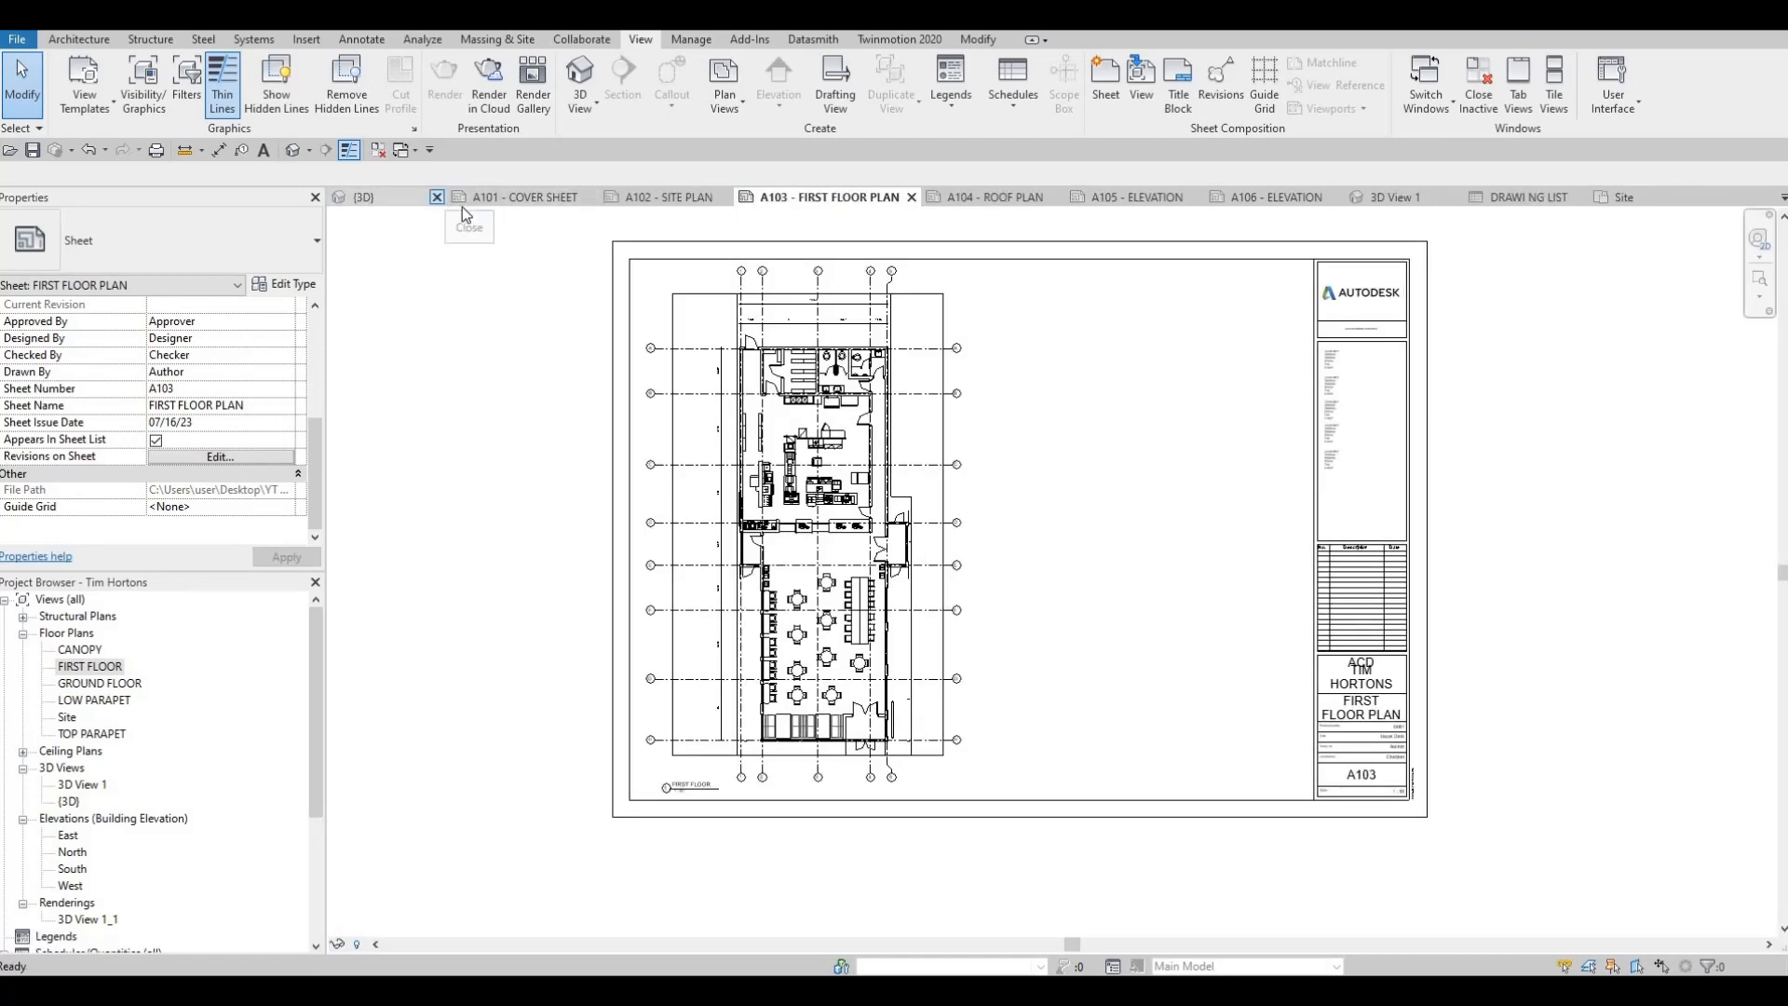
left_click(430, 196)
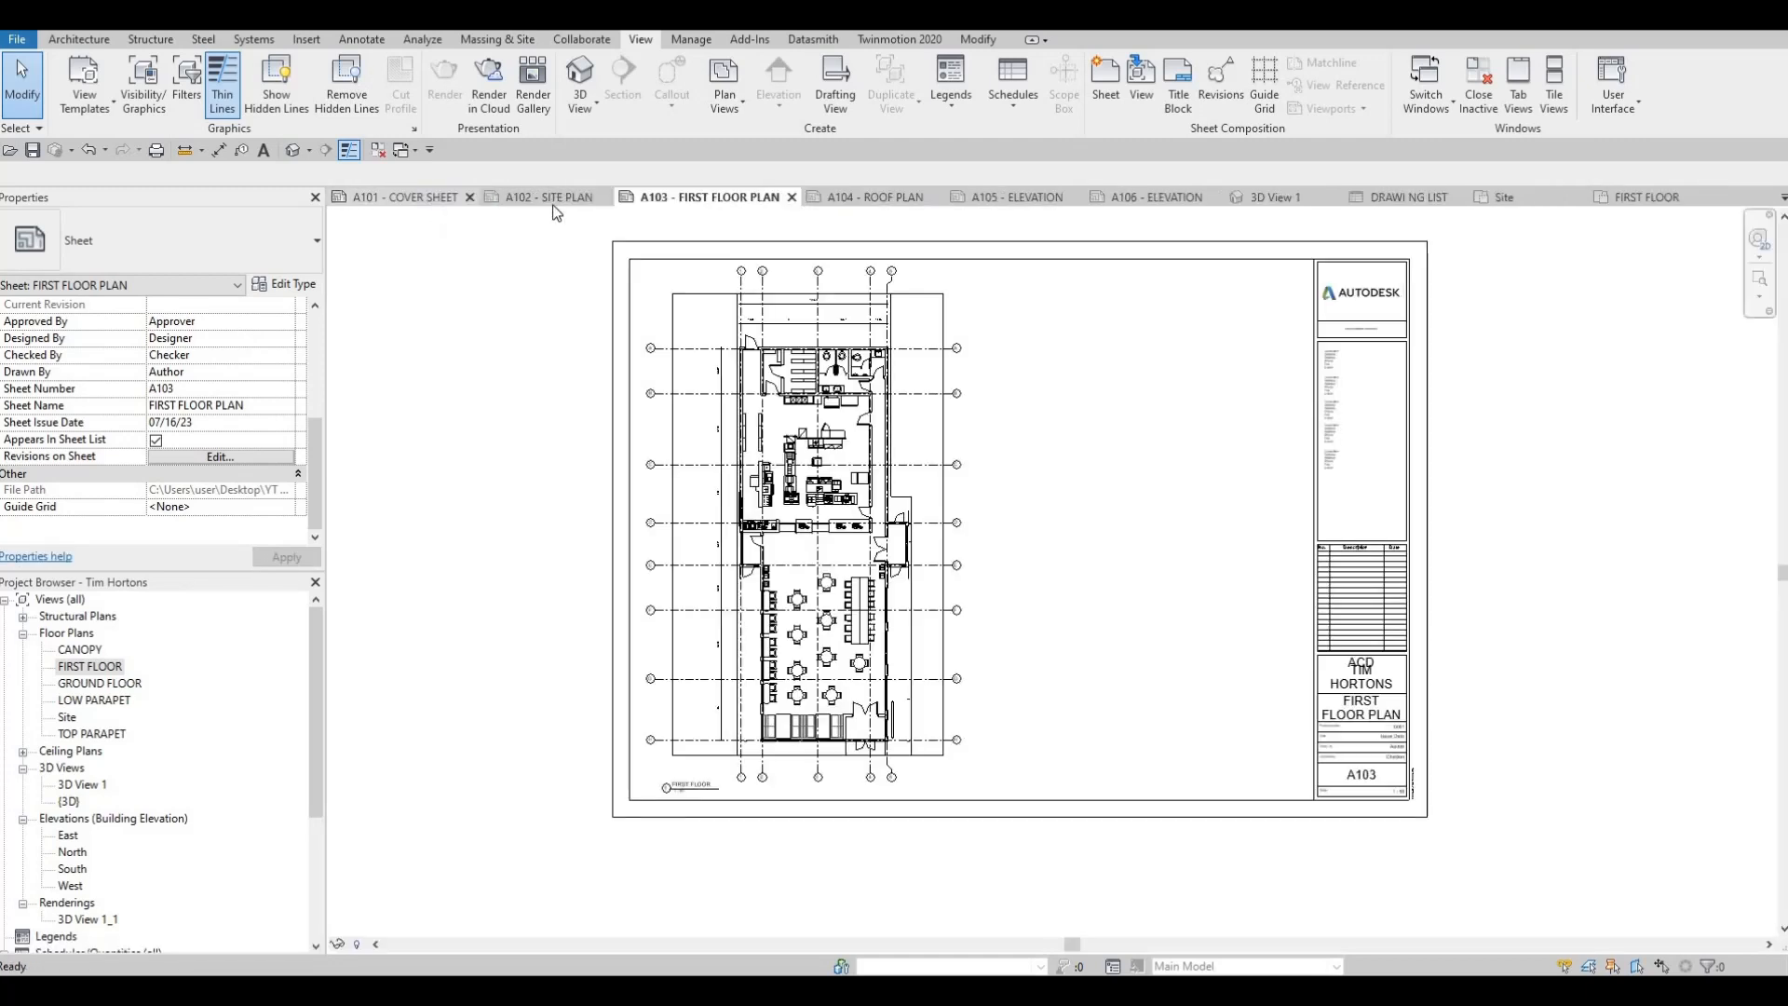
left_click(470, 197)
left_click(453, 198)
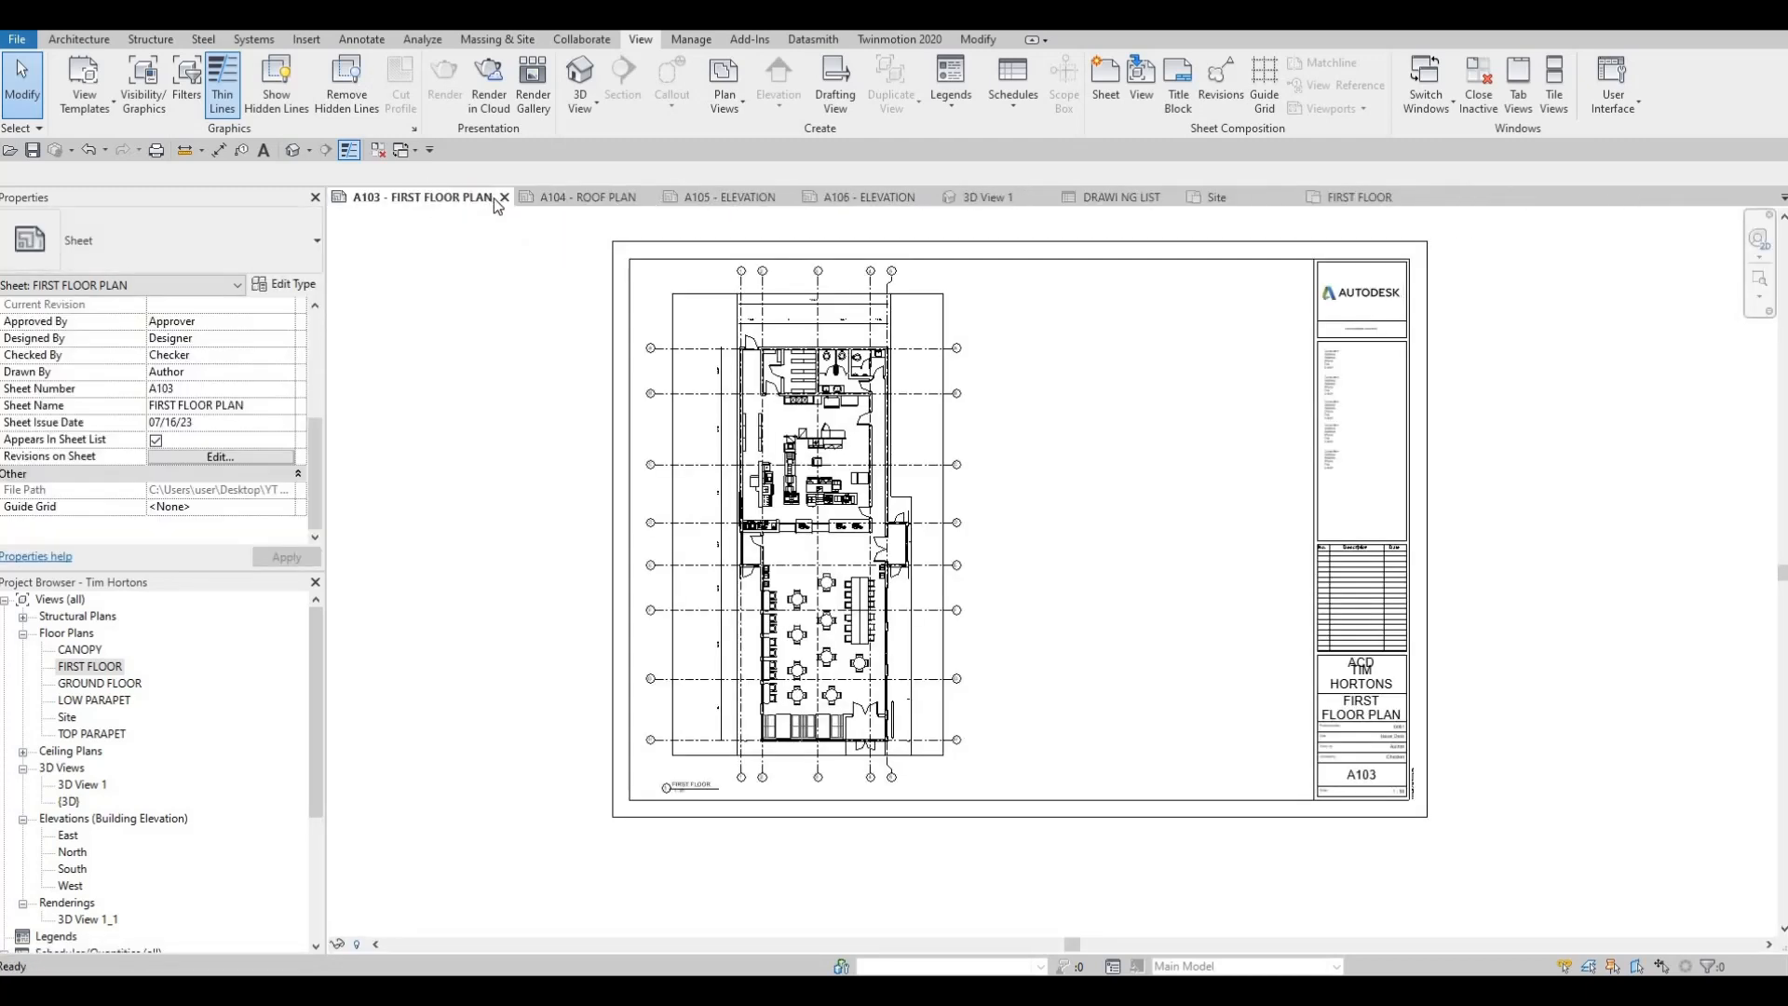
left_click(504, 197)
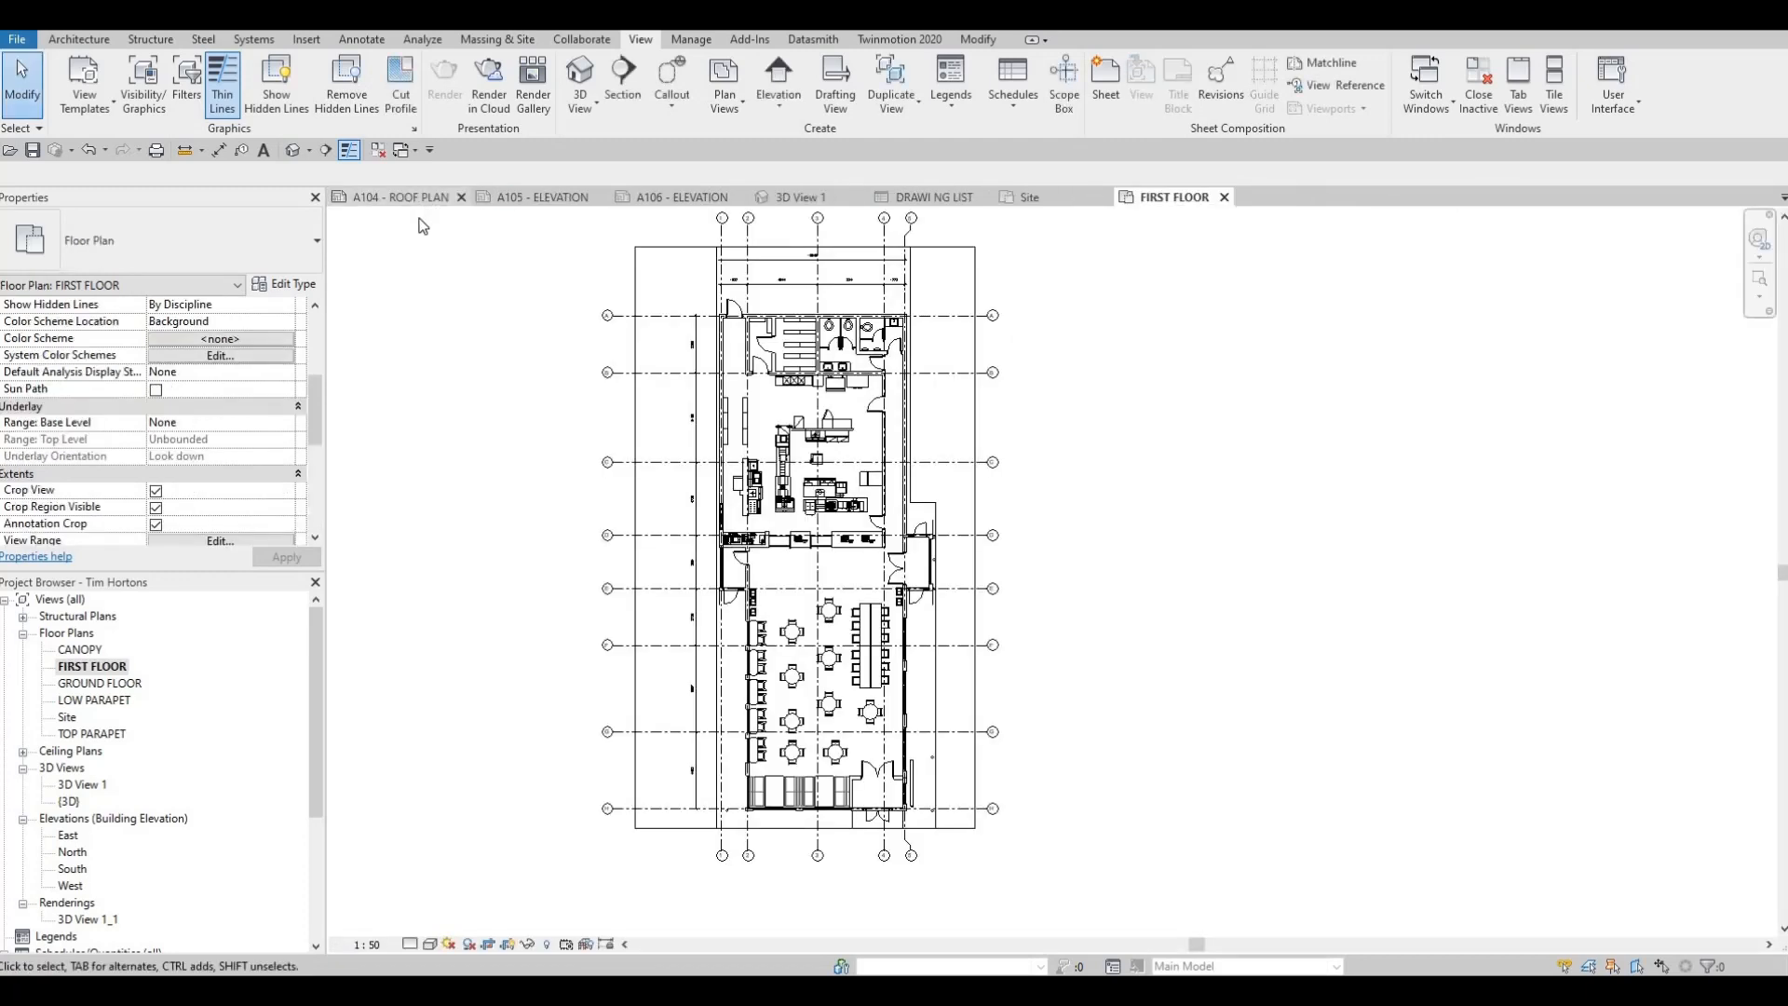
Look at the empty sheet A104, and create a plain duplicate of the LOW PARAPET floor plan without detailing
left_click(421, 196)
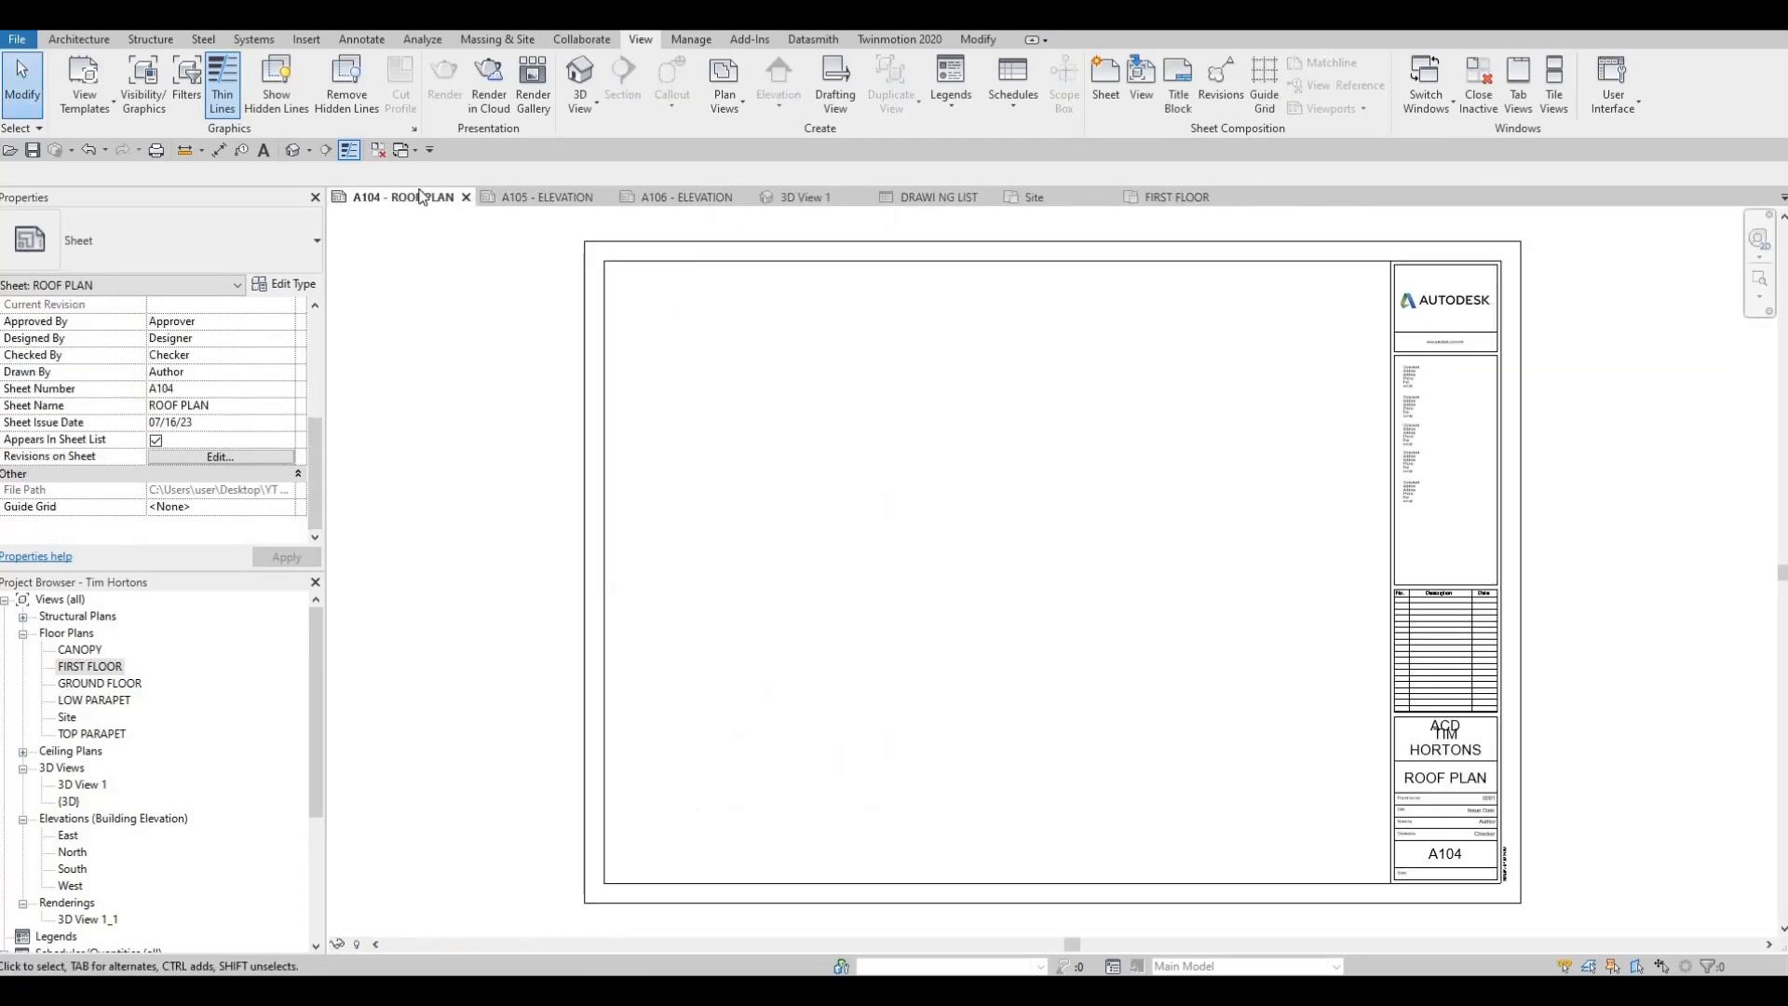
double_click(97, 700)
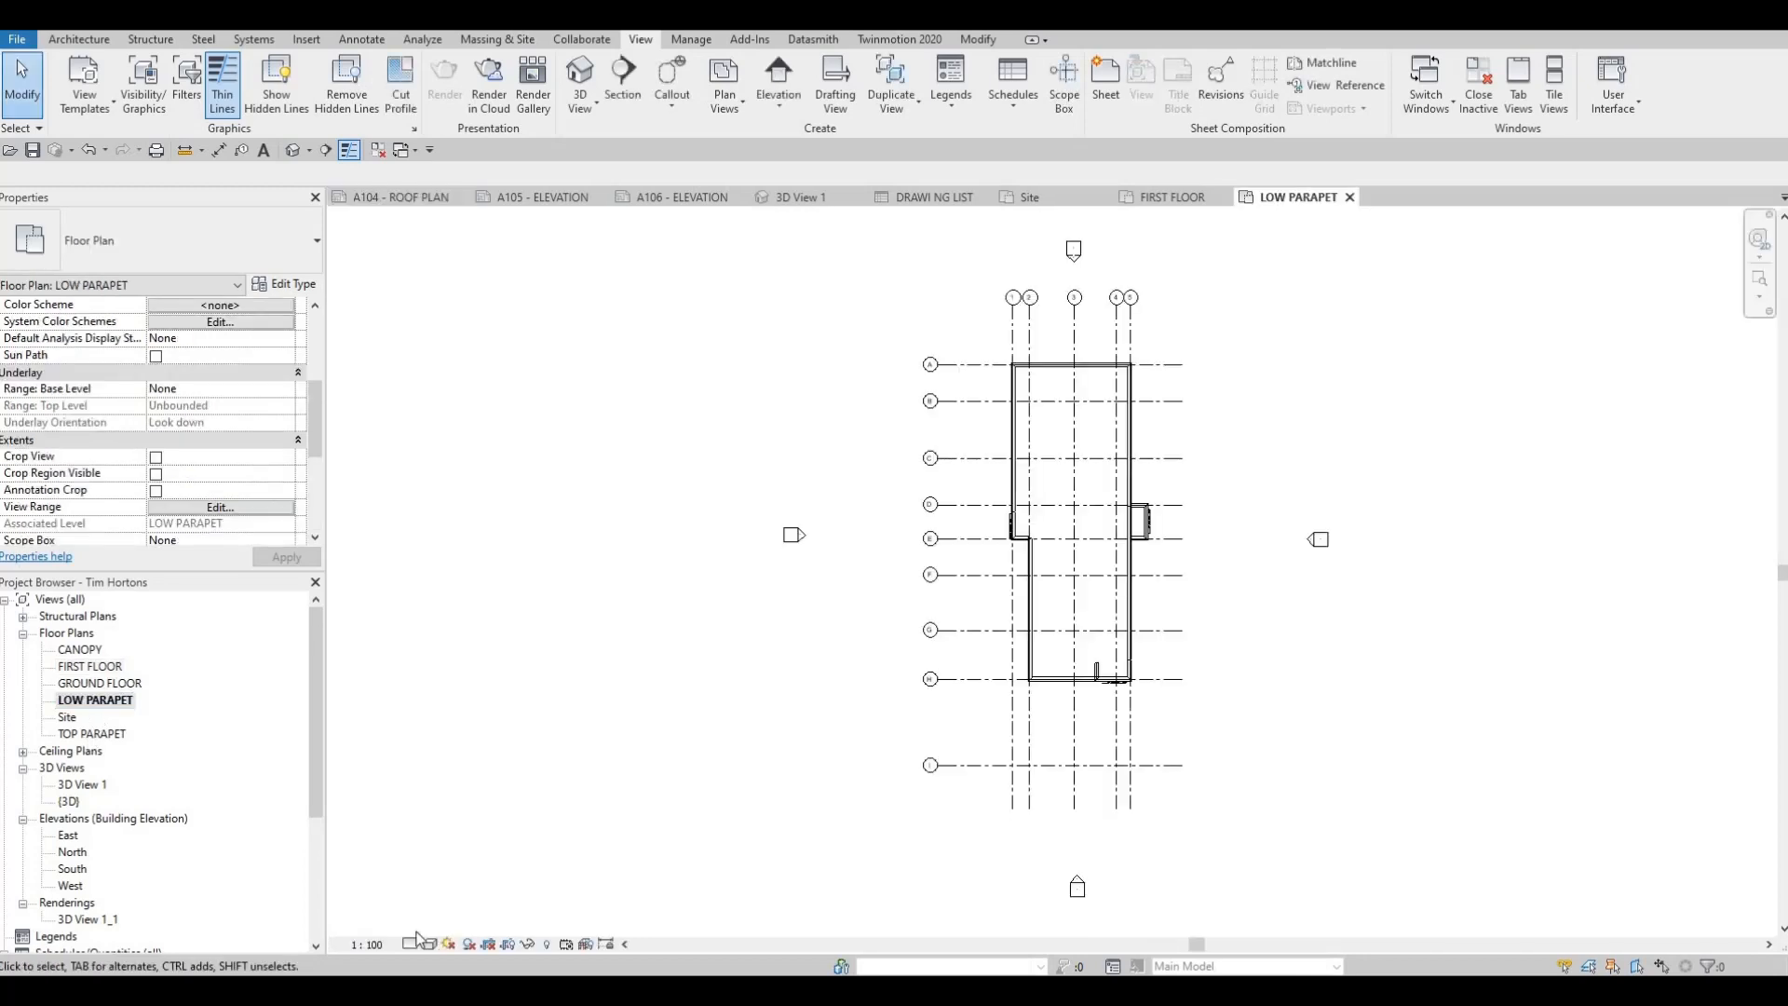
right_click(108, 706)
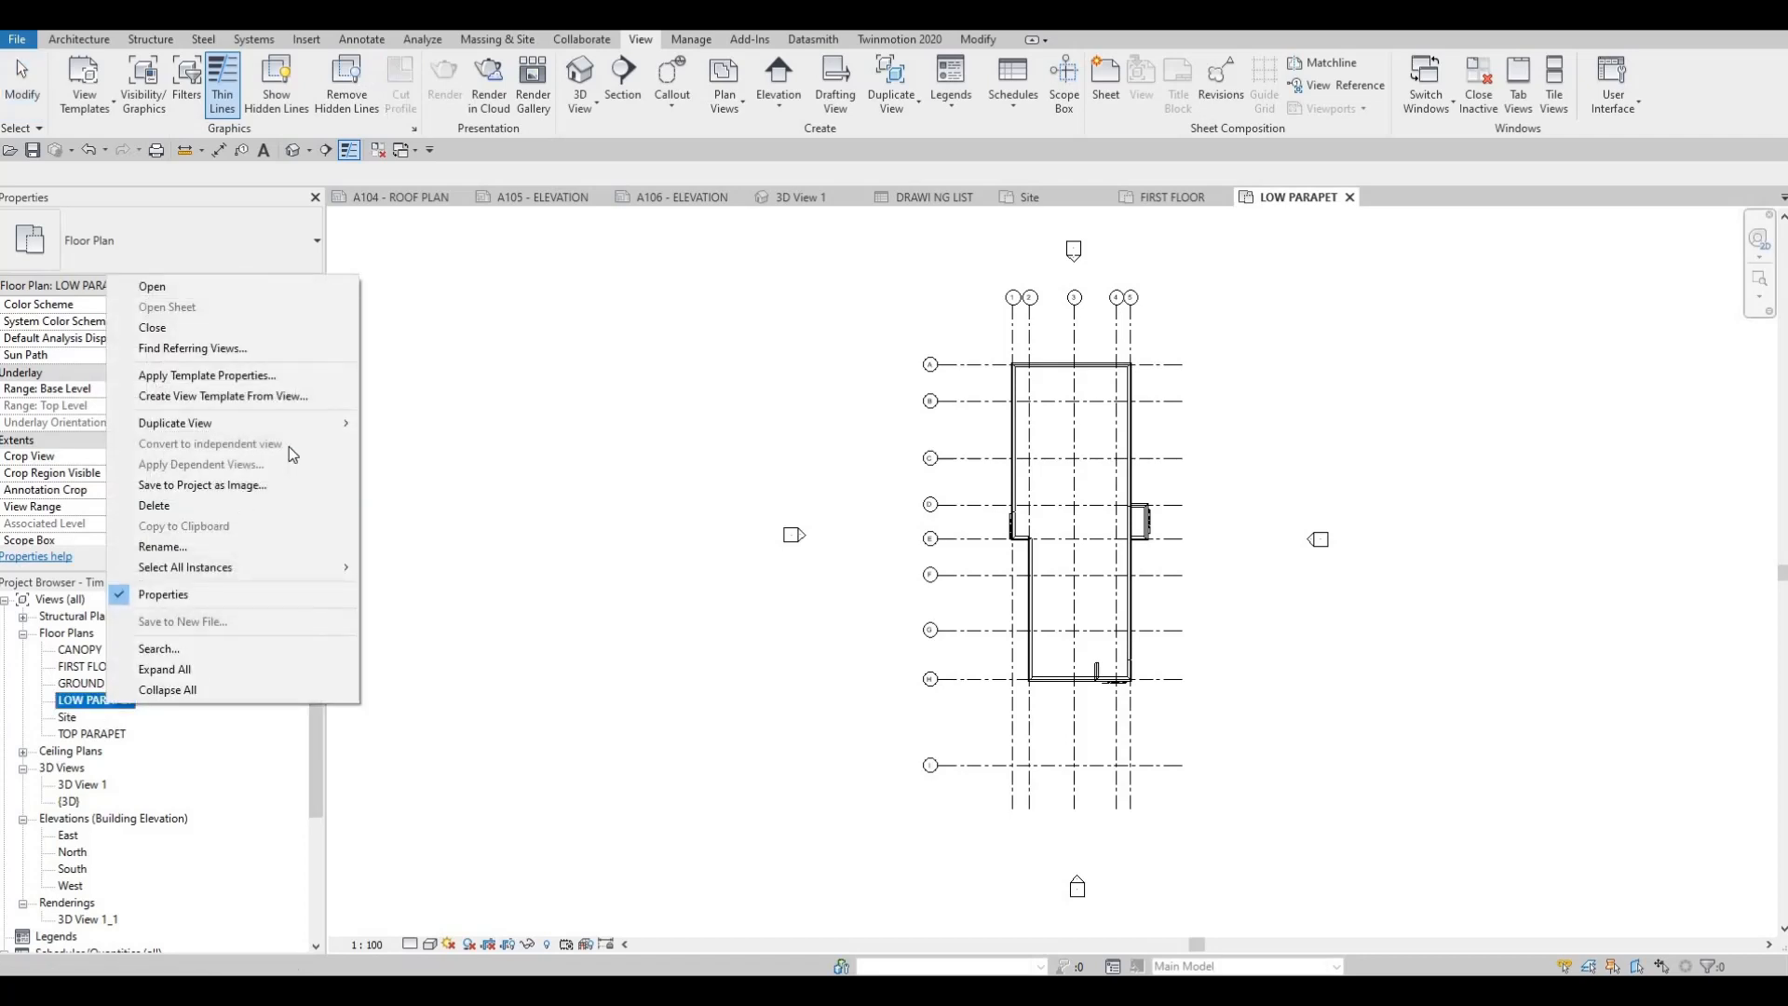
mouse_move(294, 425)
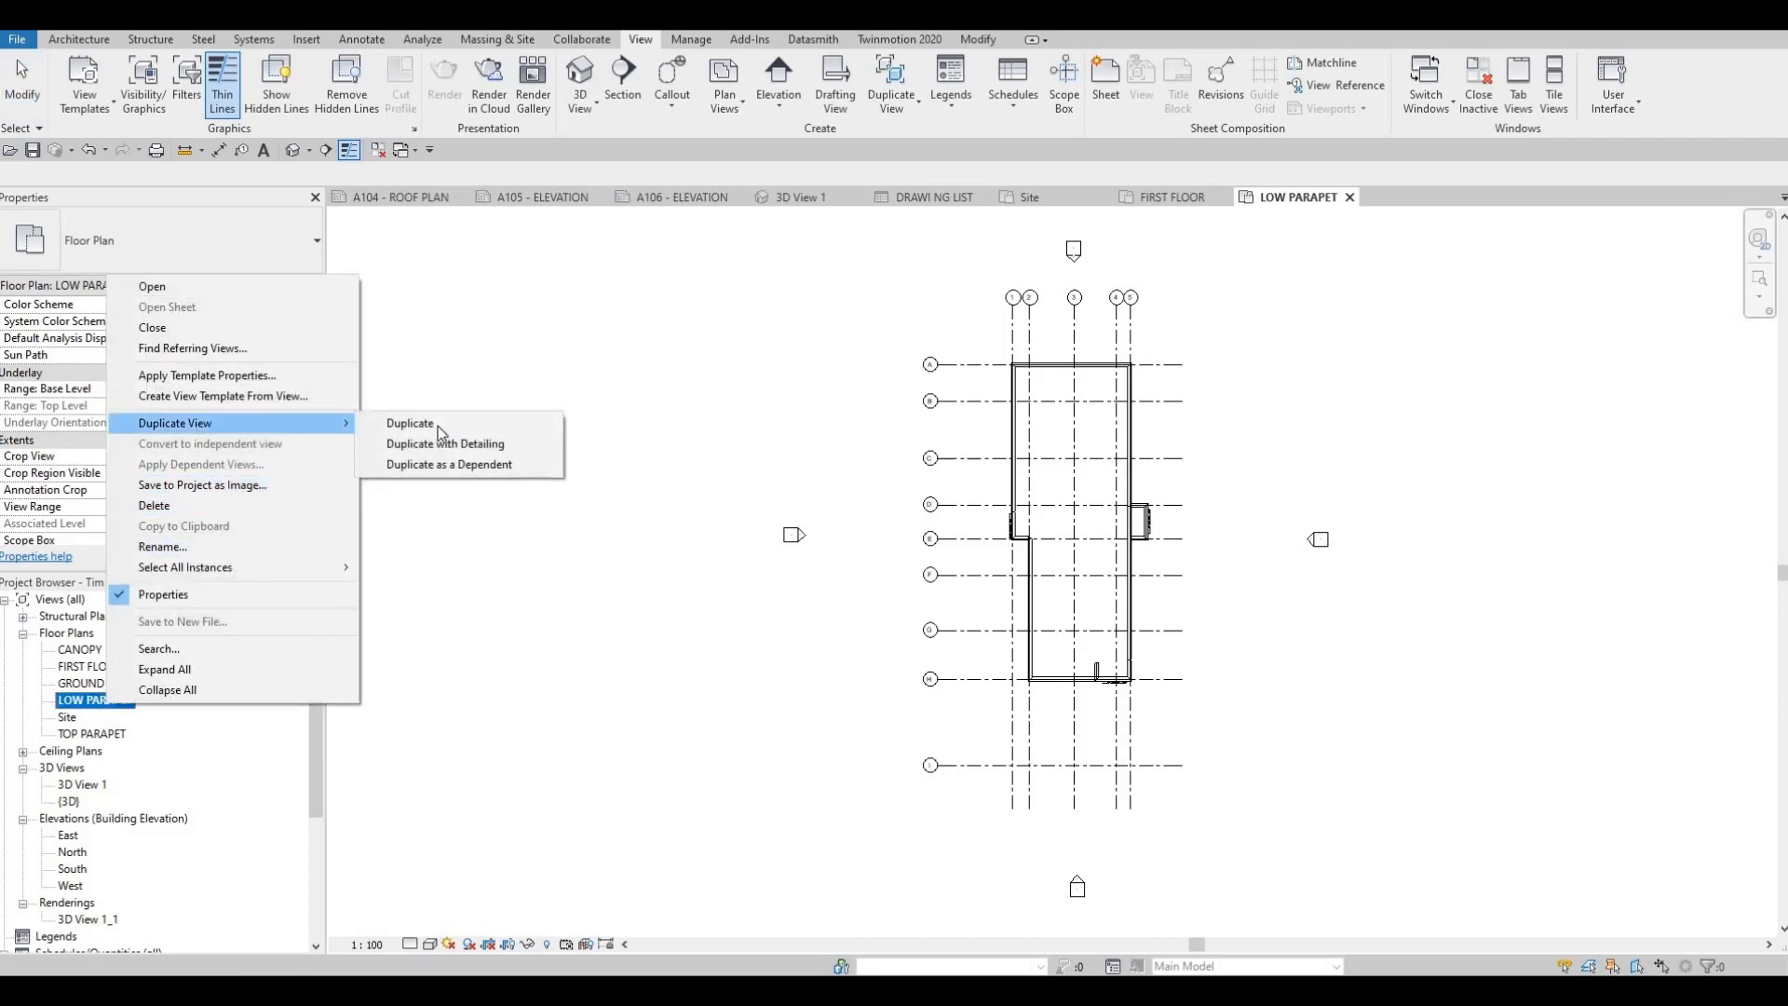
left_click(438, 426)
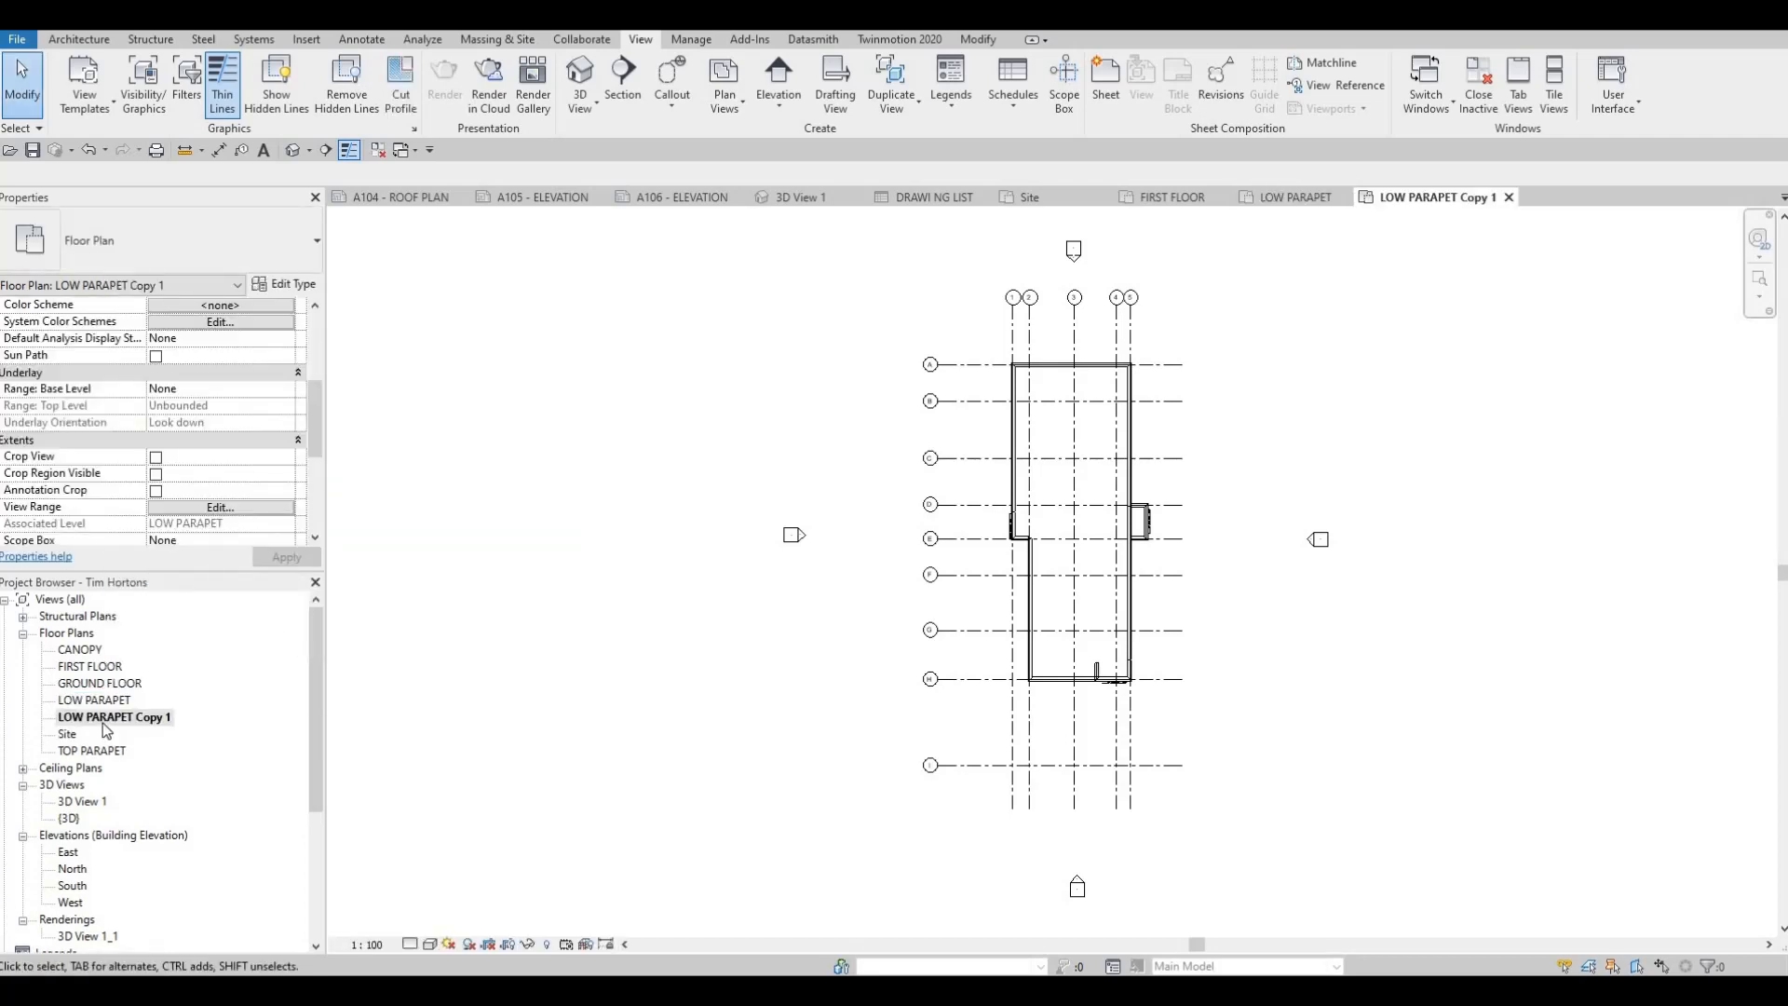
Rename the duplicated LOW PARAPET floor plan as ROOF PLAN
left_click(104, 721)
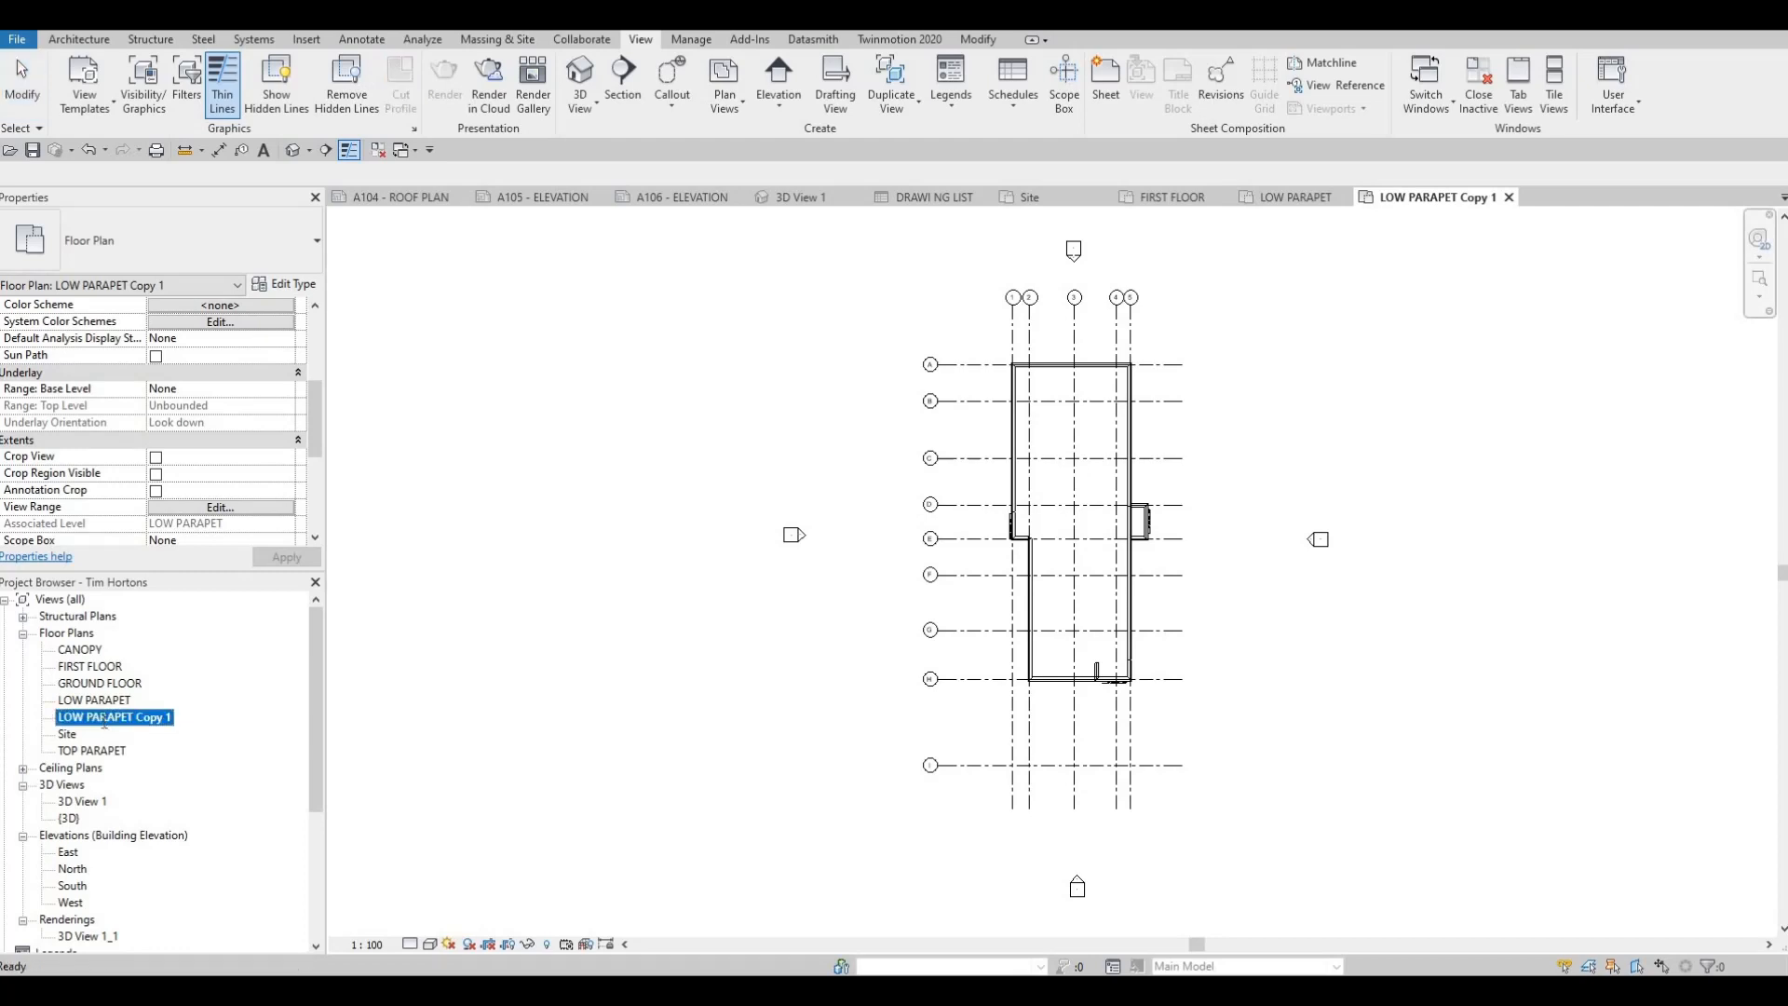
type("ROOF")
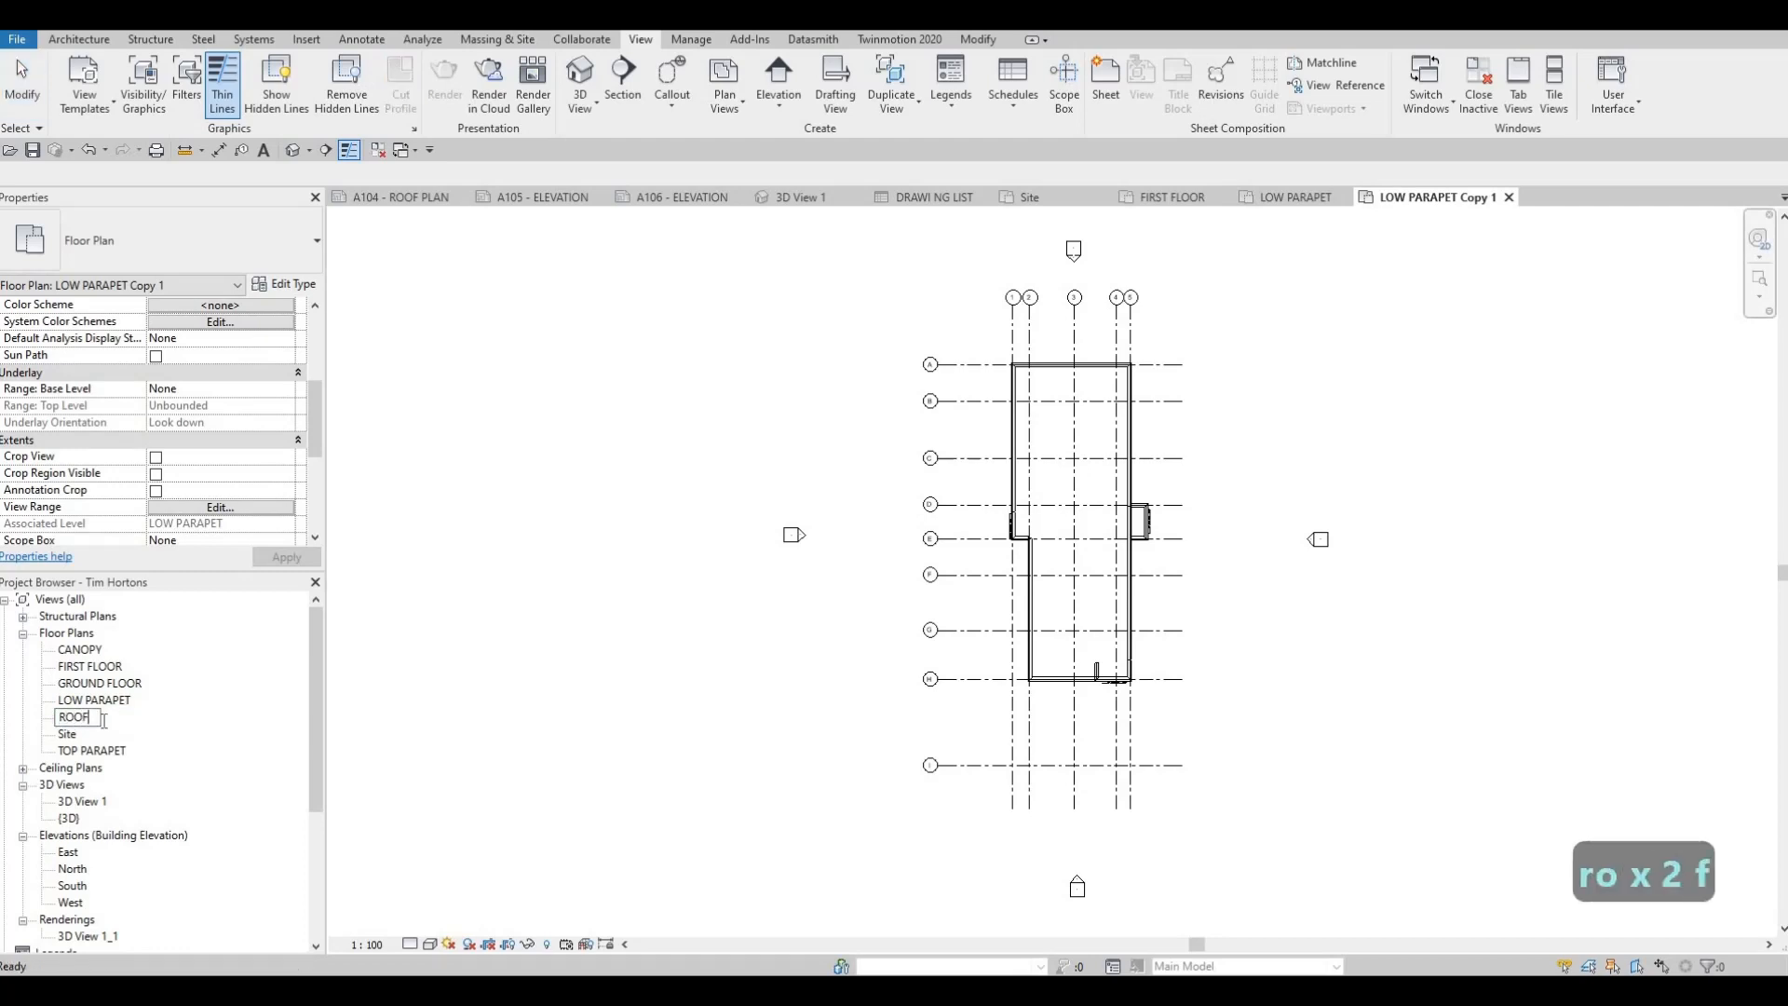
type(" PLAN")
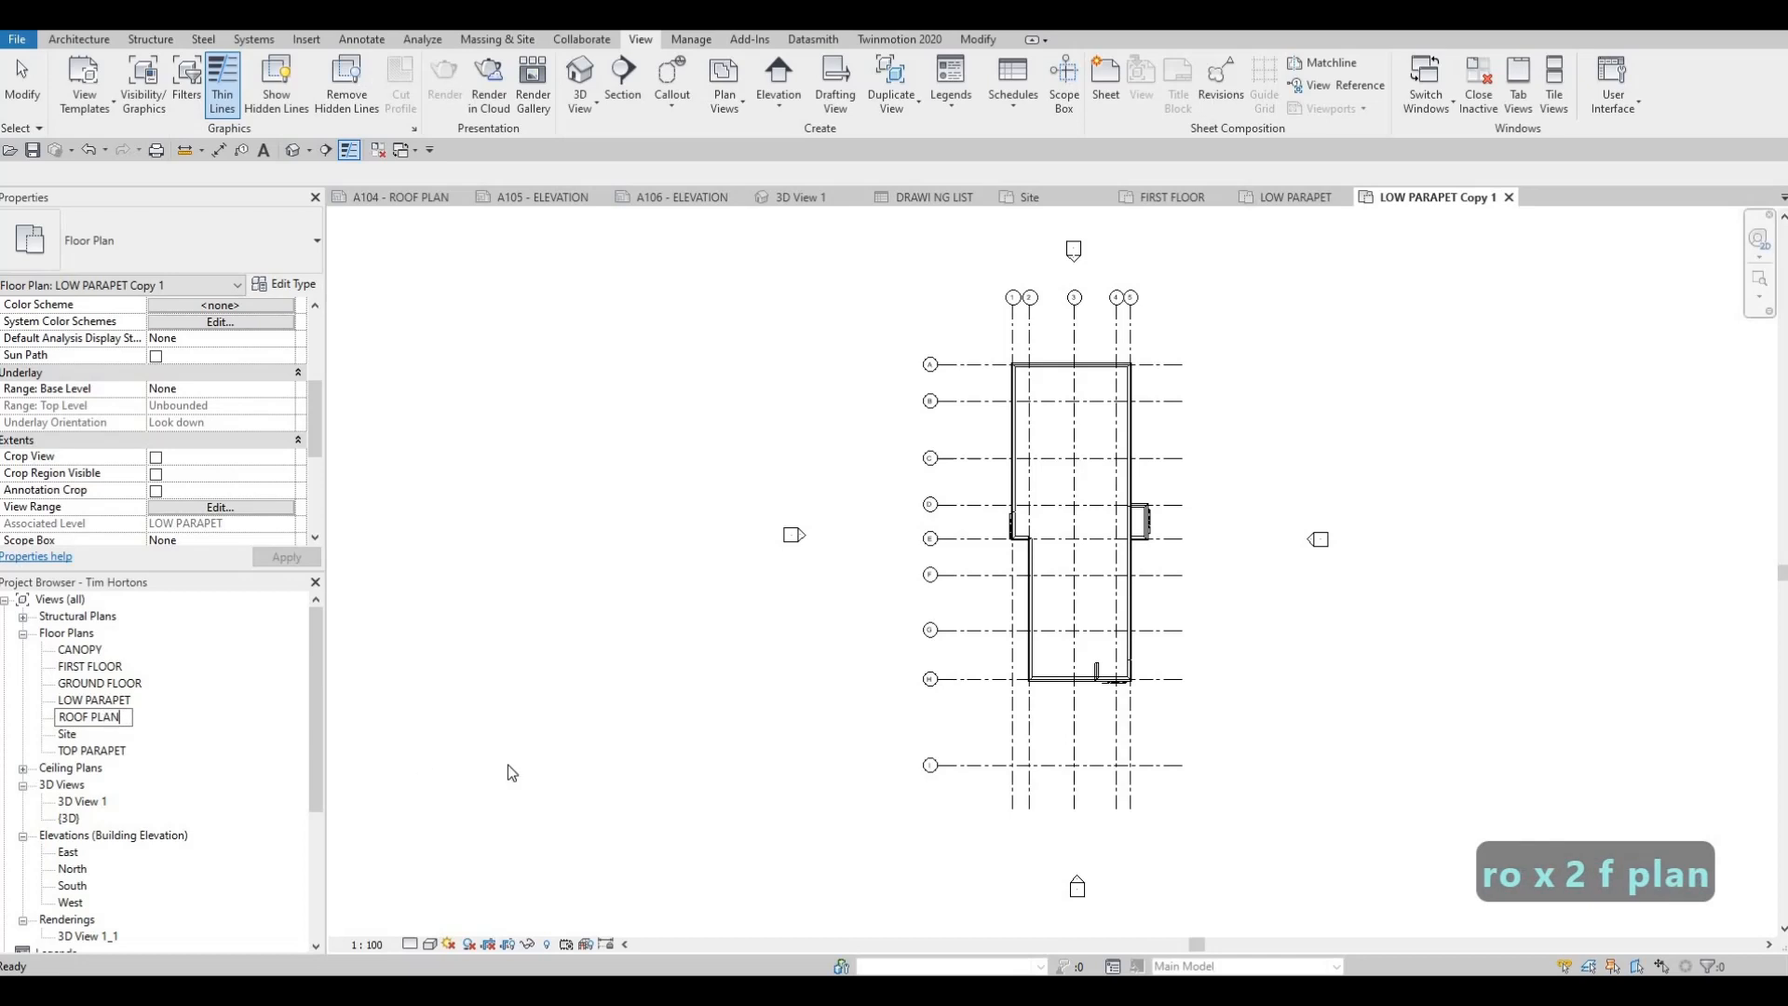
left_click(544, 861)
key("Escape")
Set the ROOF PLAN view's scale to 1:50 and enable Crop View, Crop Region Visible and Annotation Crop
left_click(366, 944)
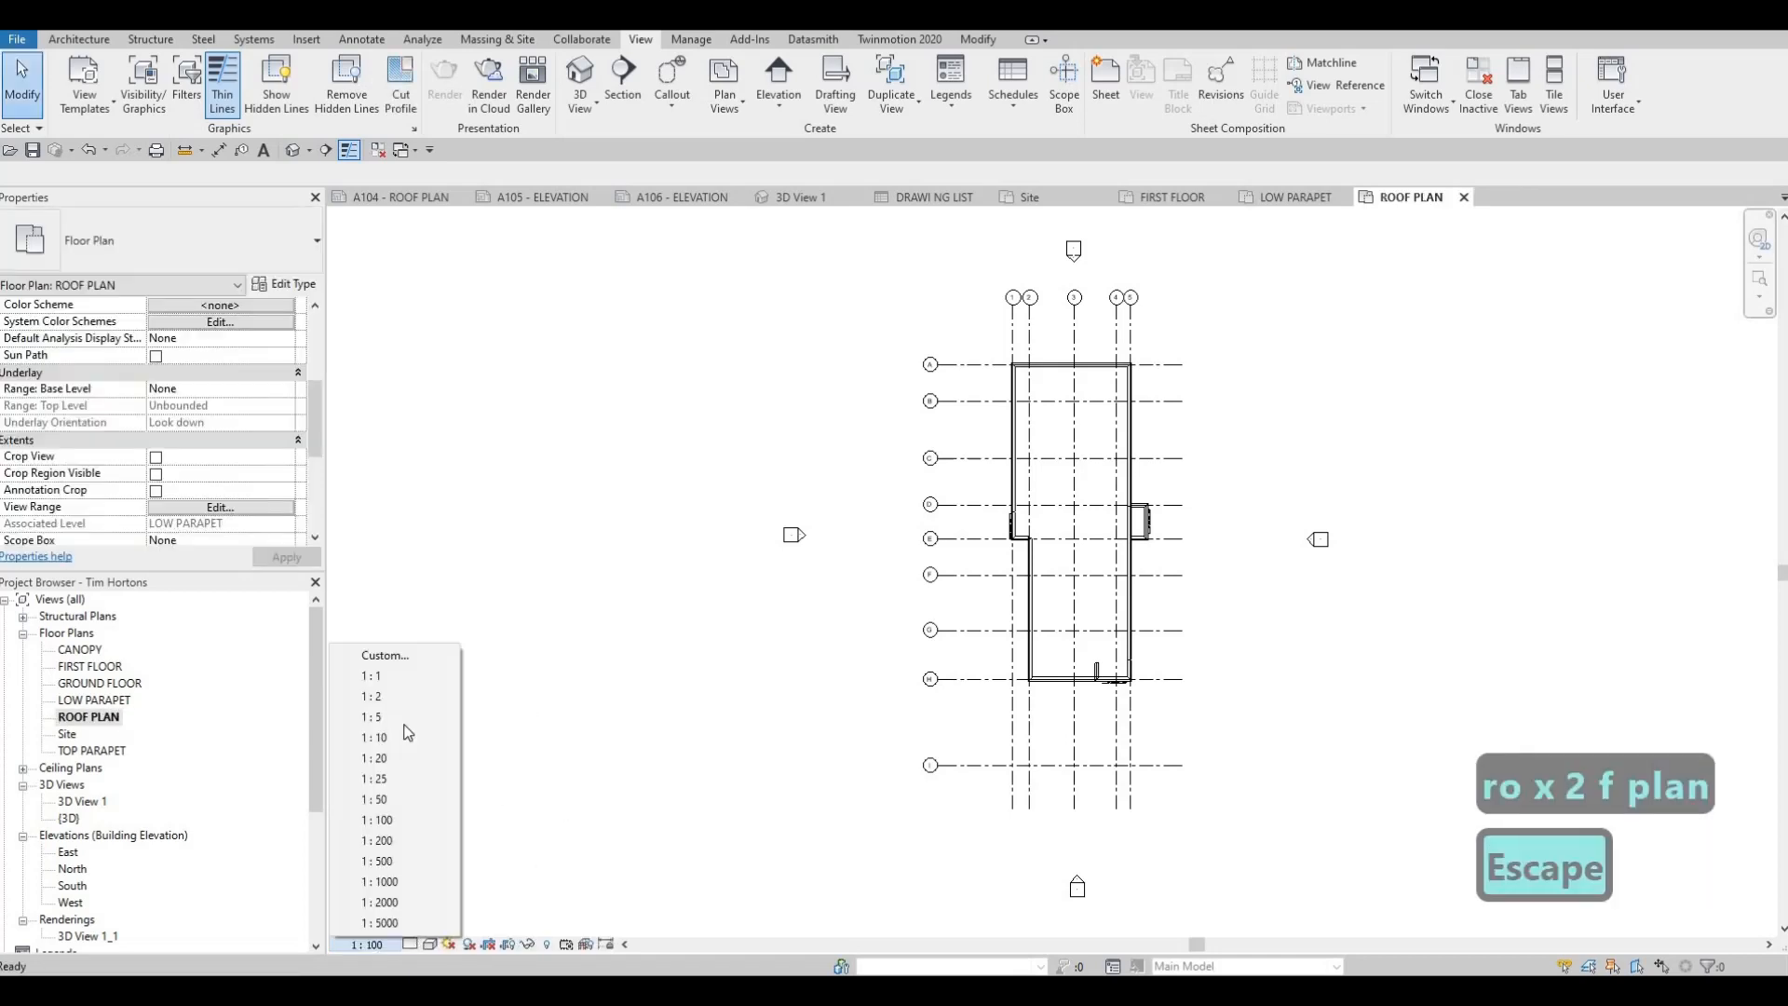
left_click(380, 799)
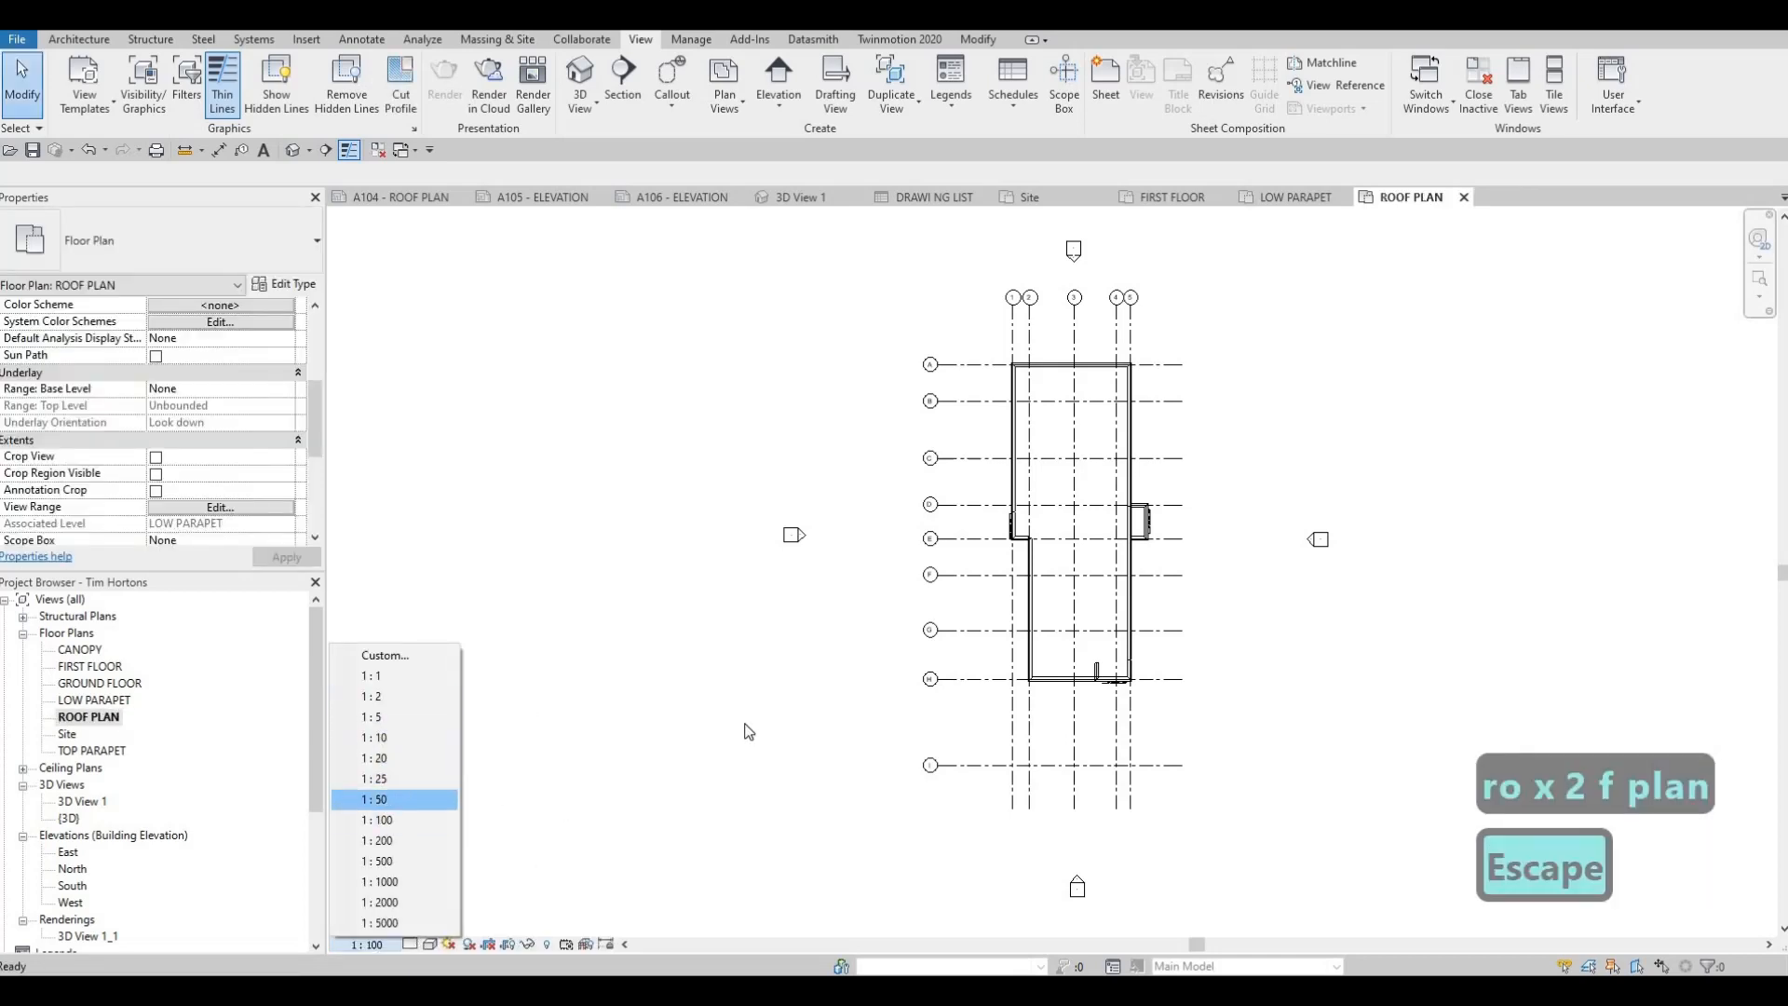
left_click(156, 474)
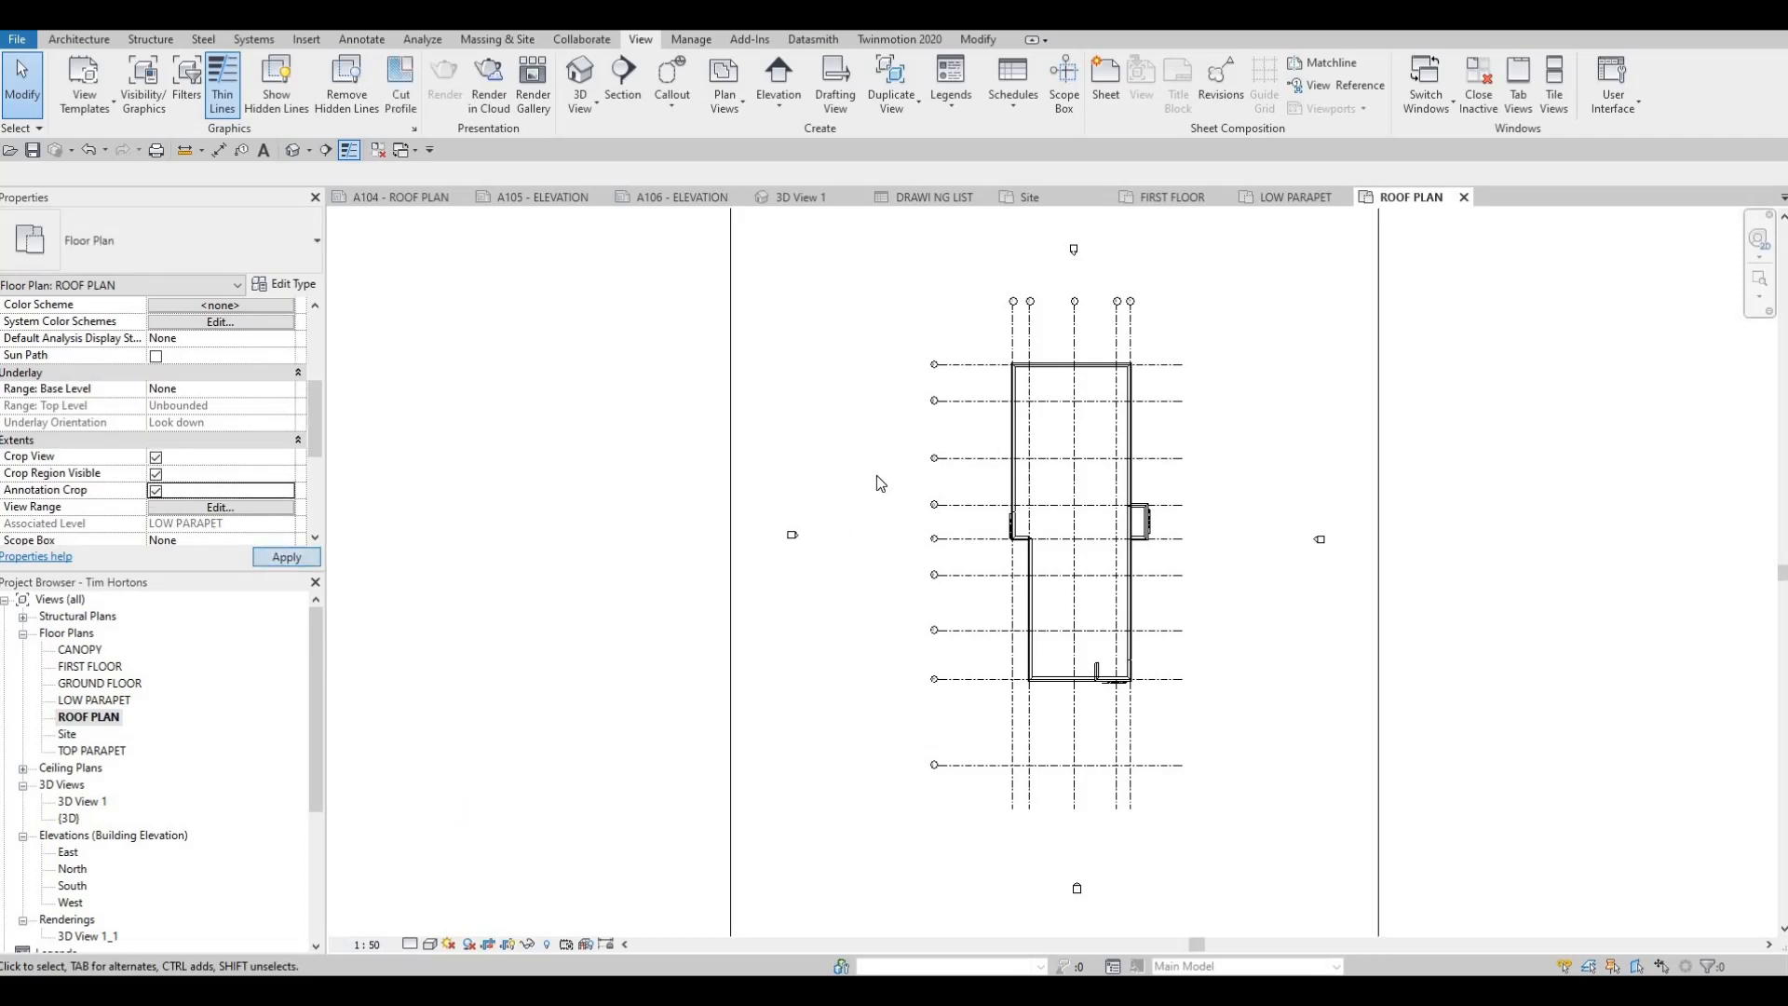
Tighten the ROOF PLAN crop region on all four sides around the building, leaving out the lowest horizontal grid line
scroll(920, 415, "down", 4)
left_click(924, 392)
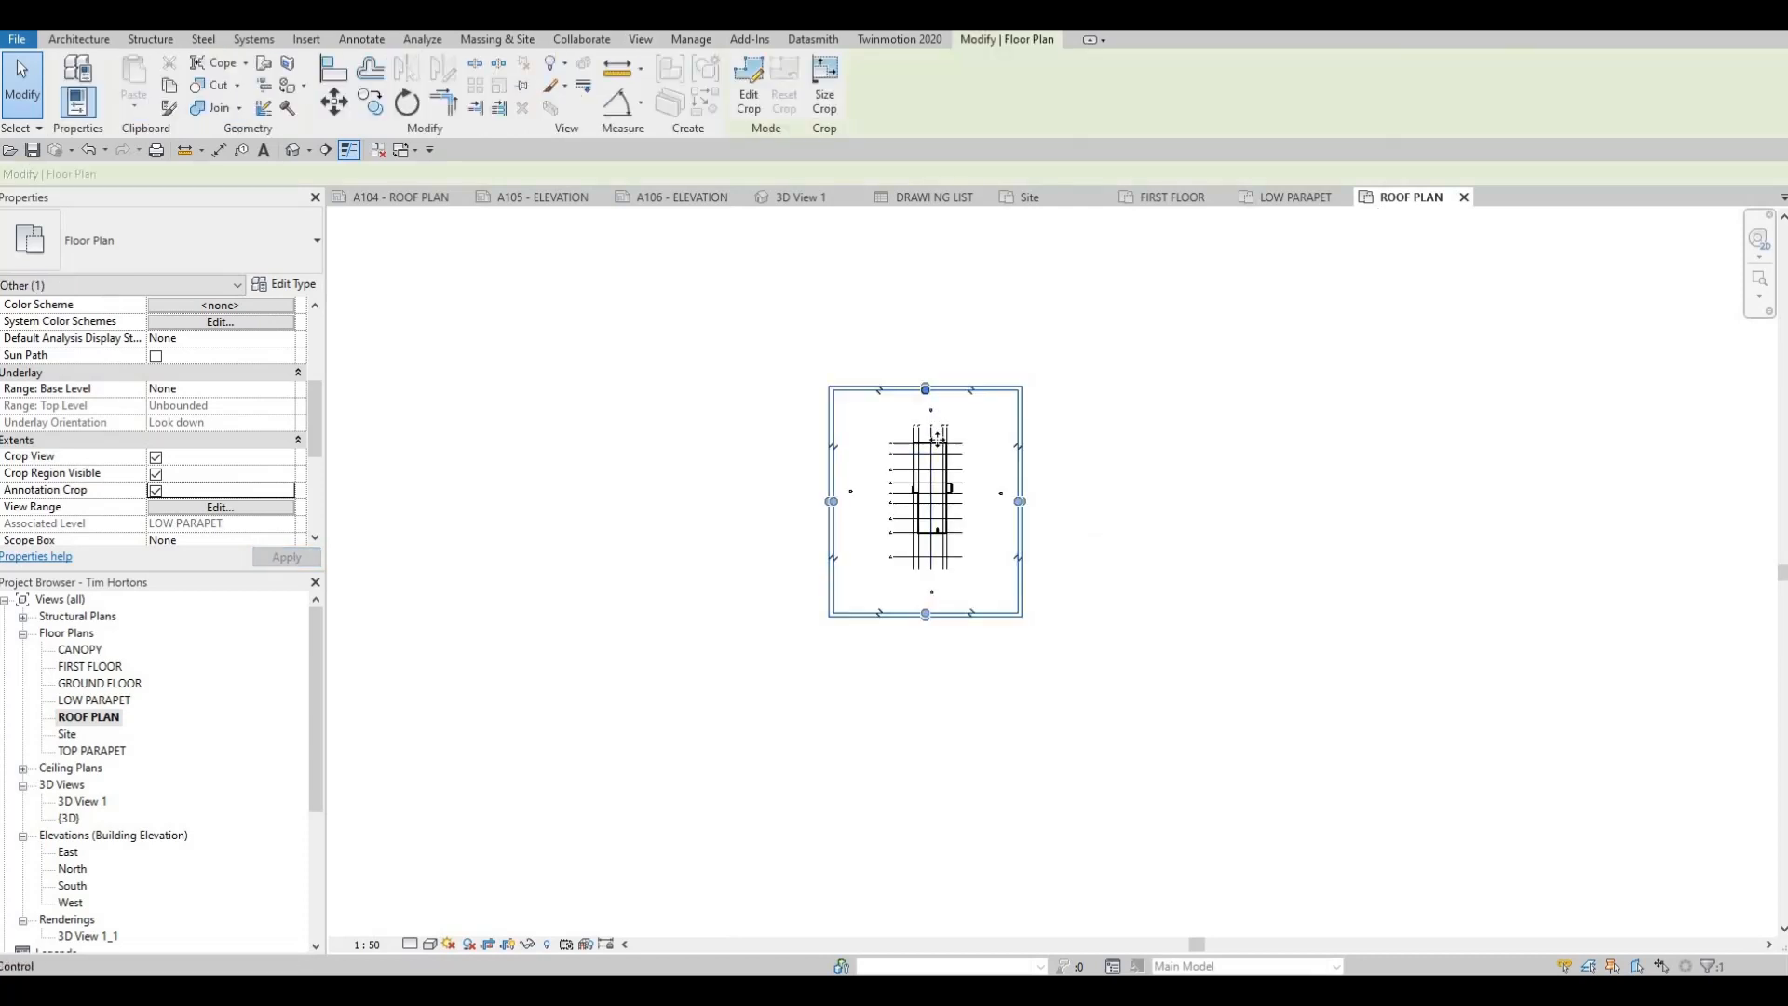
left_click_drag(925, 390, 925, 433)
left_click_drag(924, 614, 926, 548)
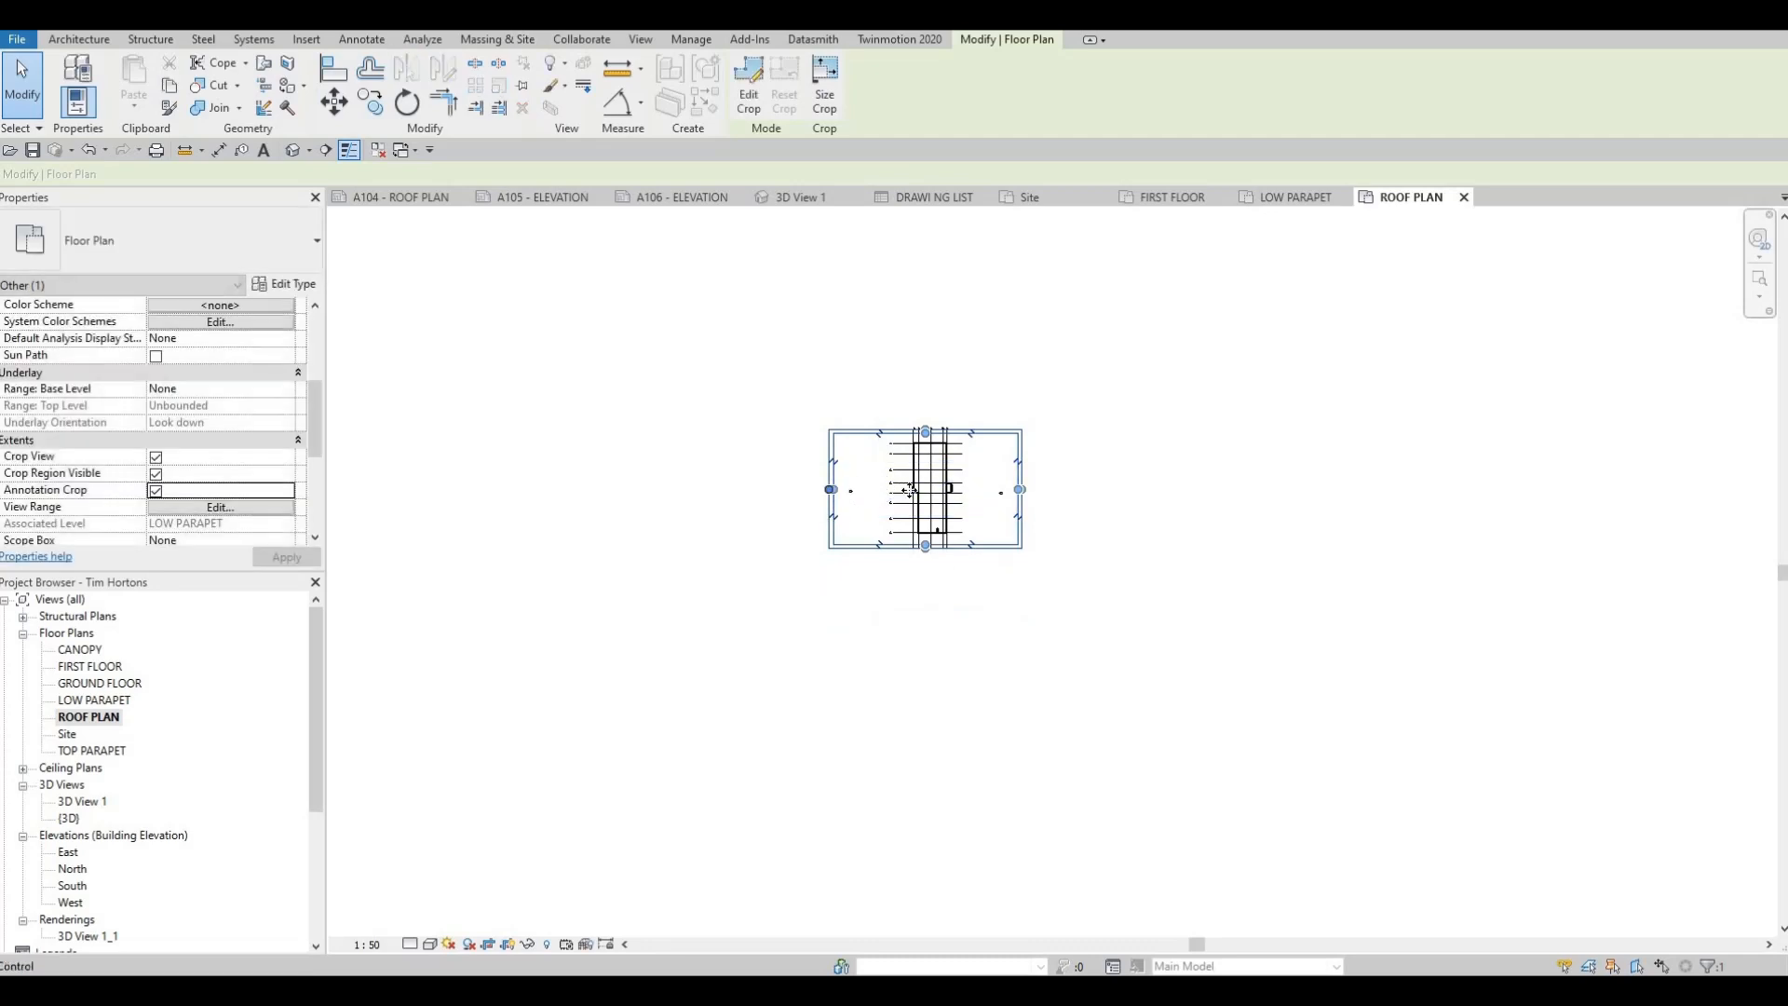
left_click_drag(832, 490, 903, 490)
scroll(1008, 501, "up", 5)
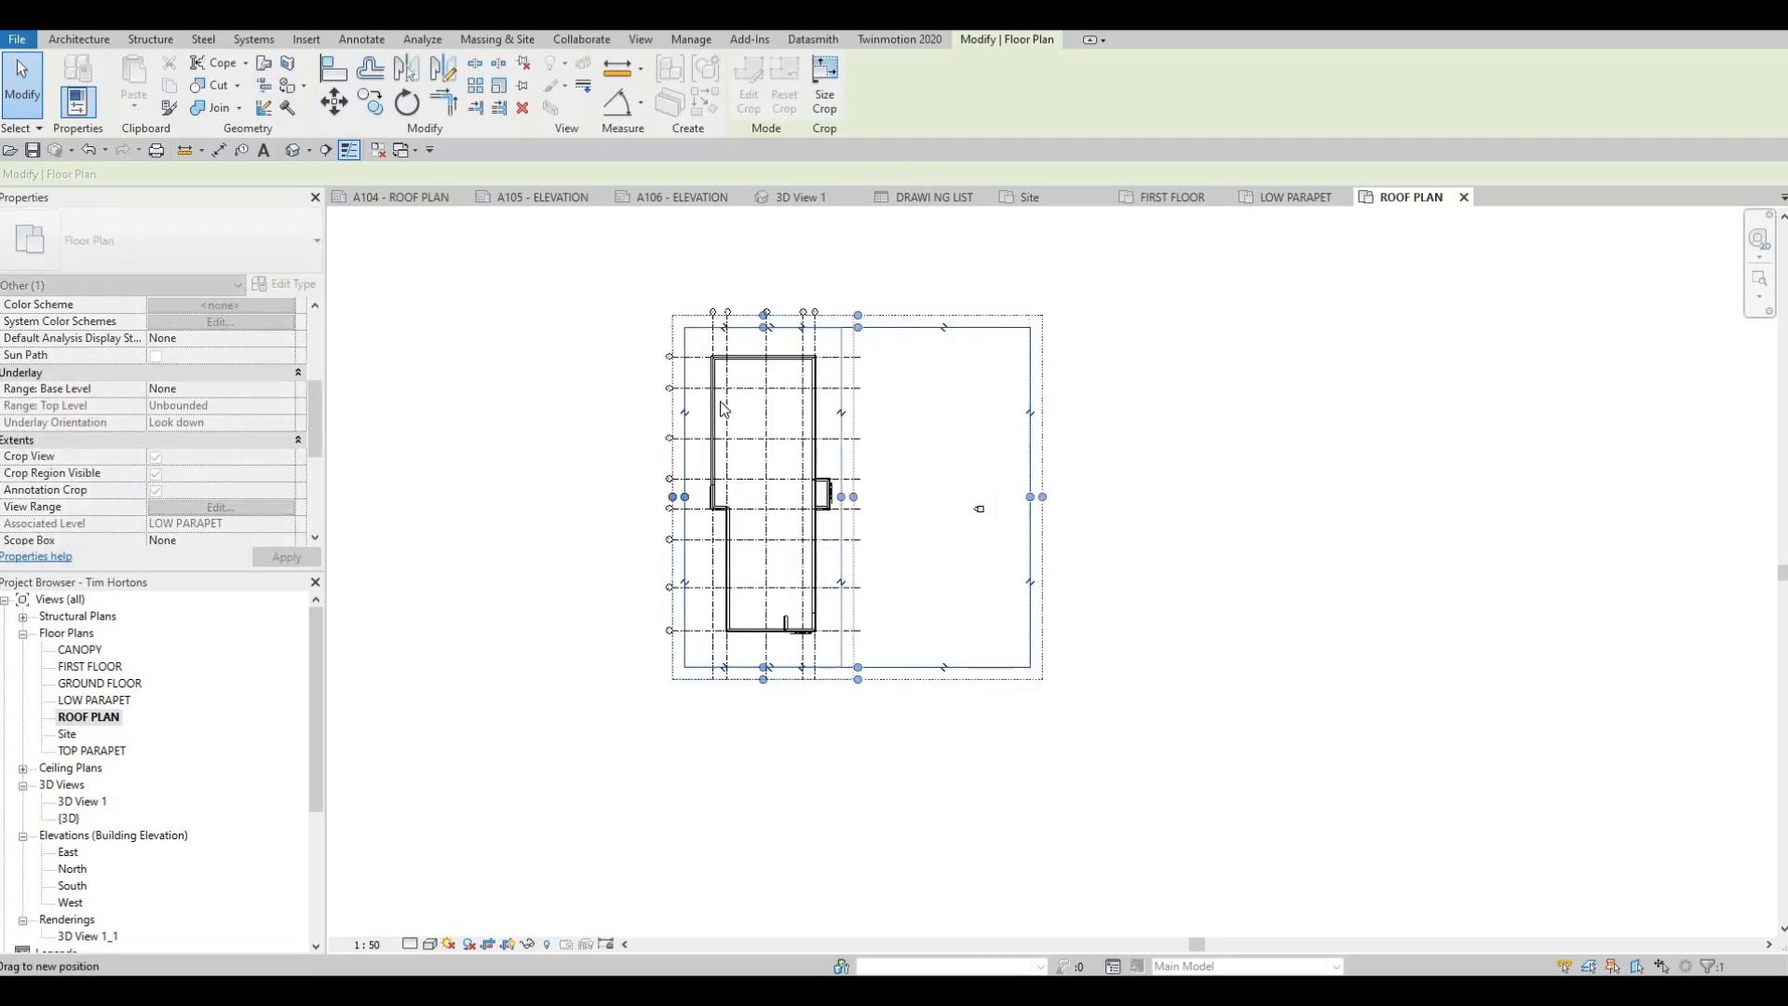
key("Escape")
key("Escape")
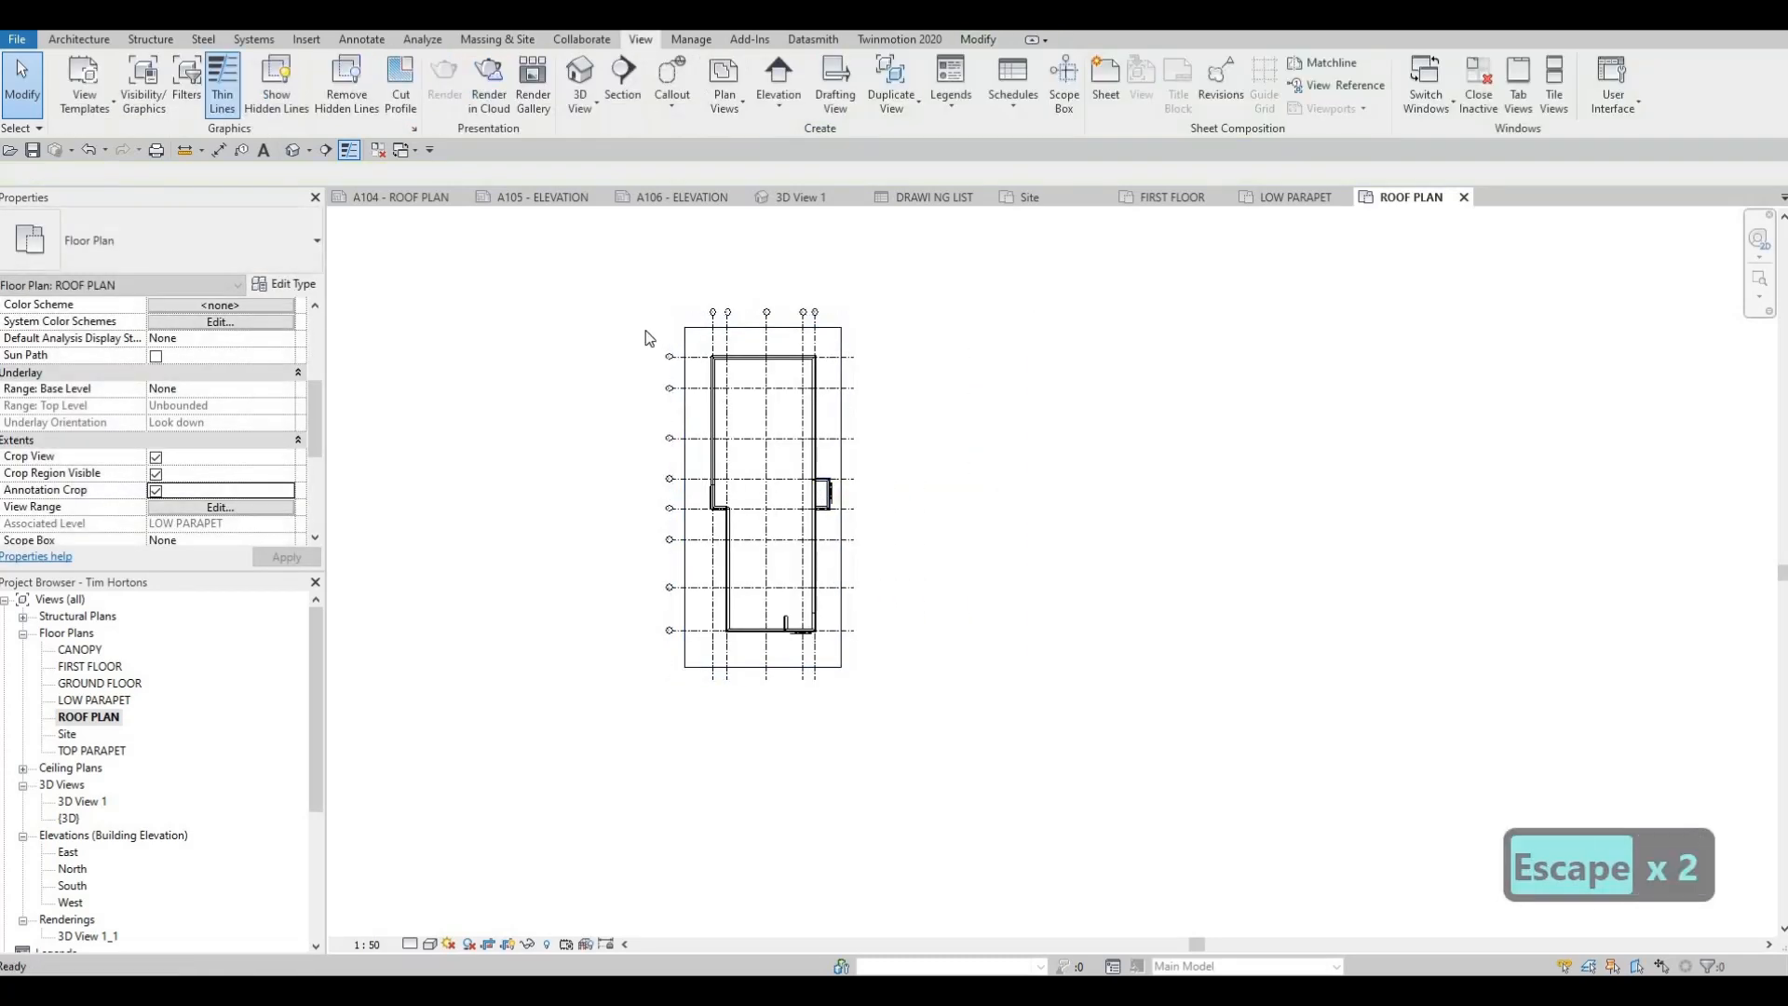
Place the ROOF PLAN view on sheet A104 in the left part of the drawing area and check its fit
left_click(403, 198)
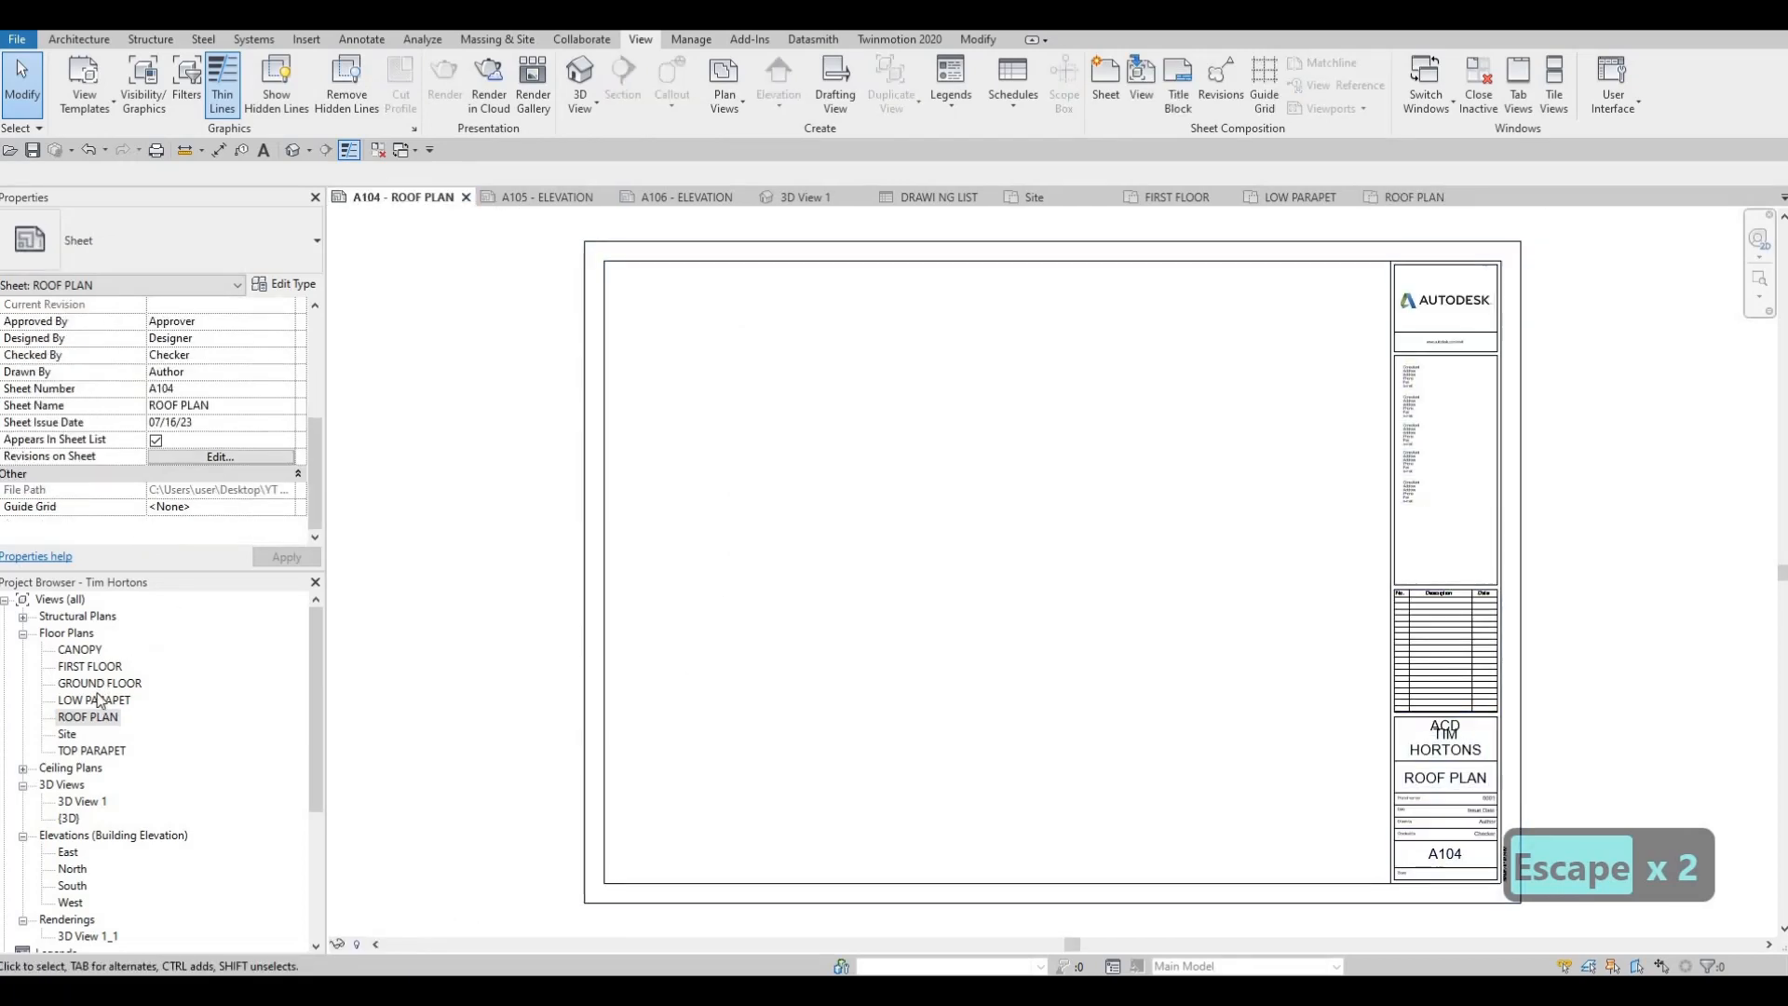
left_click_drag(89, 717, 827, 585)
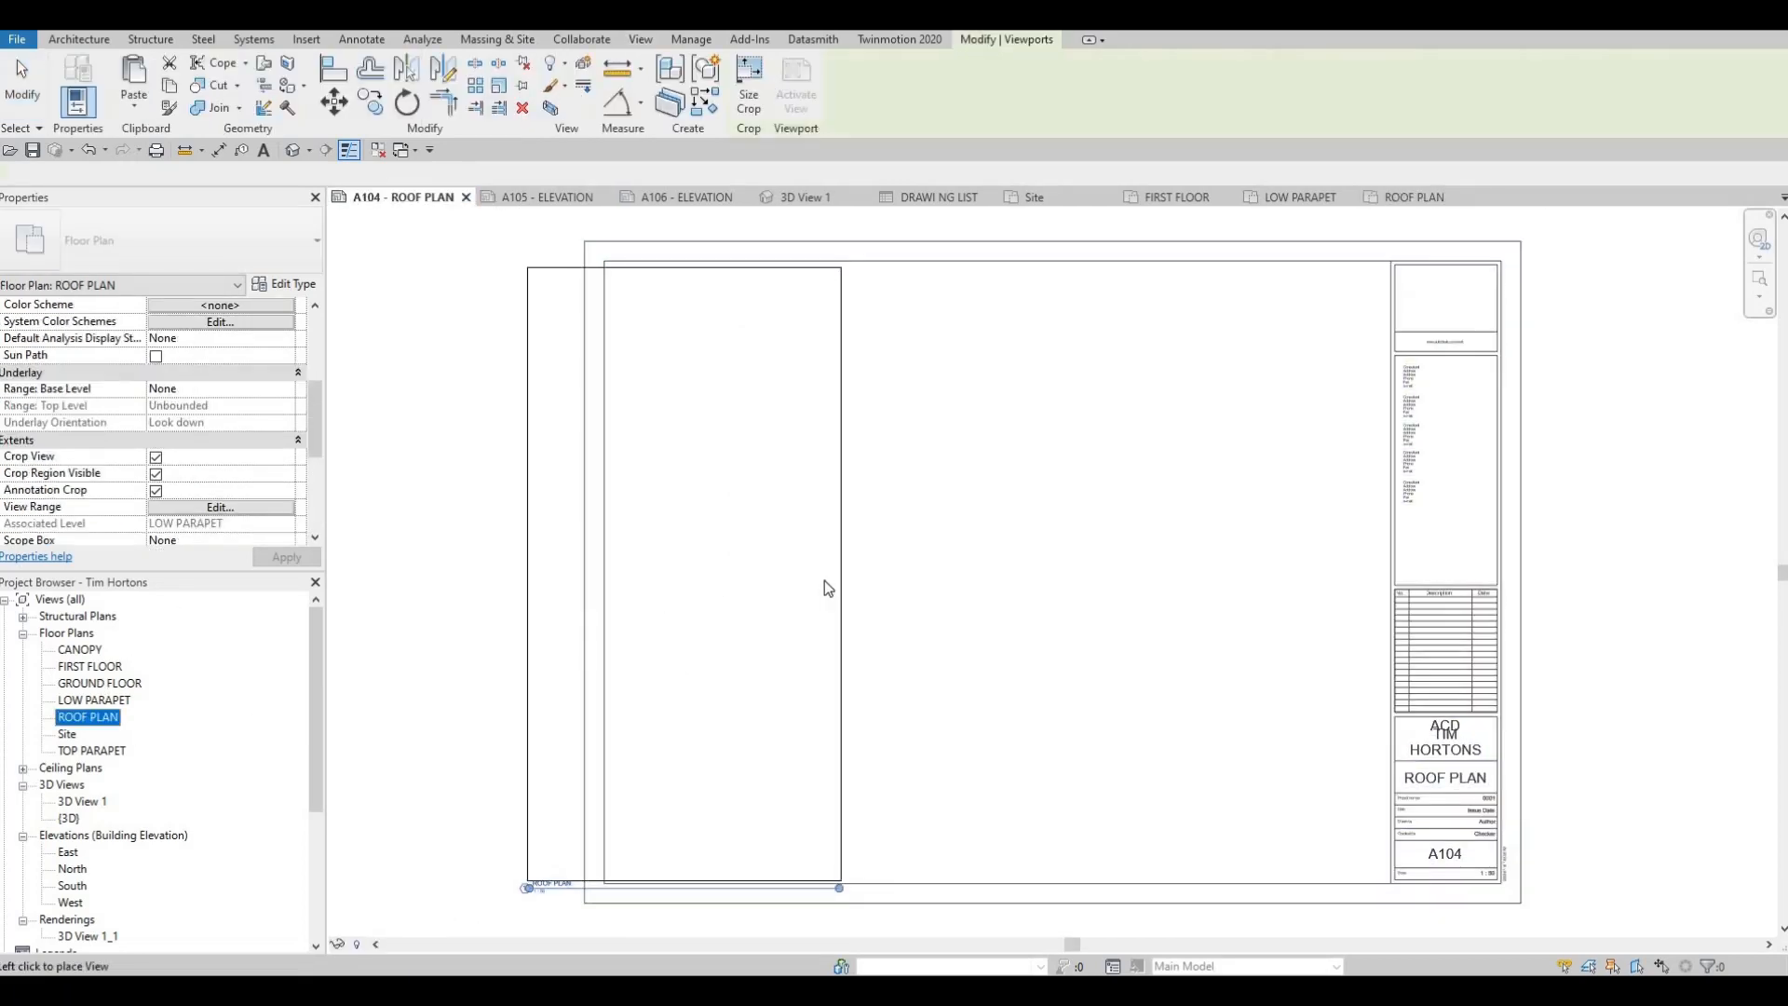
left_click(823, 572)
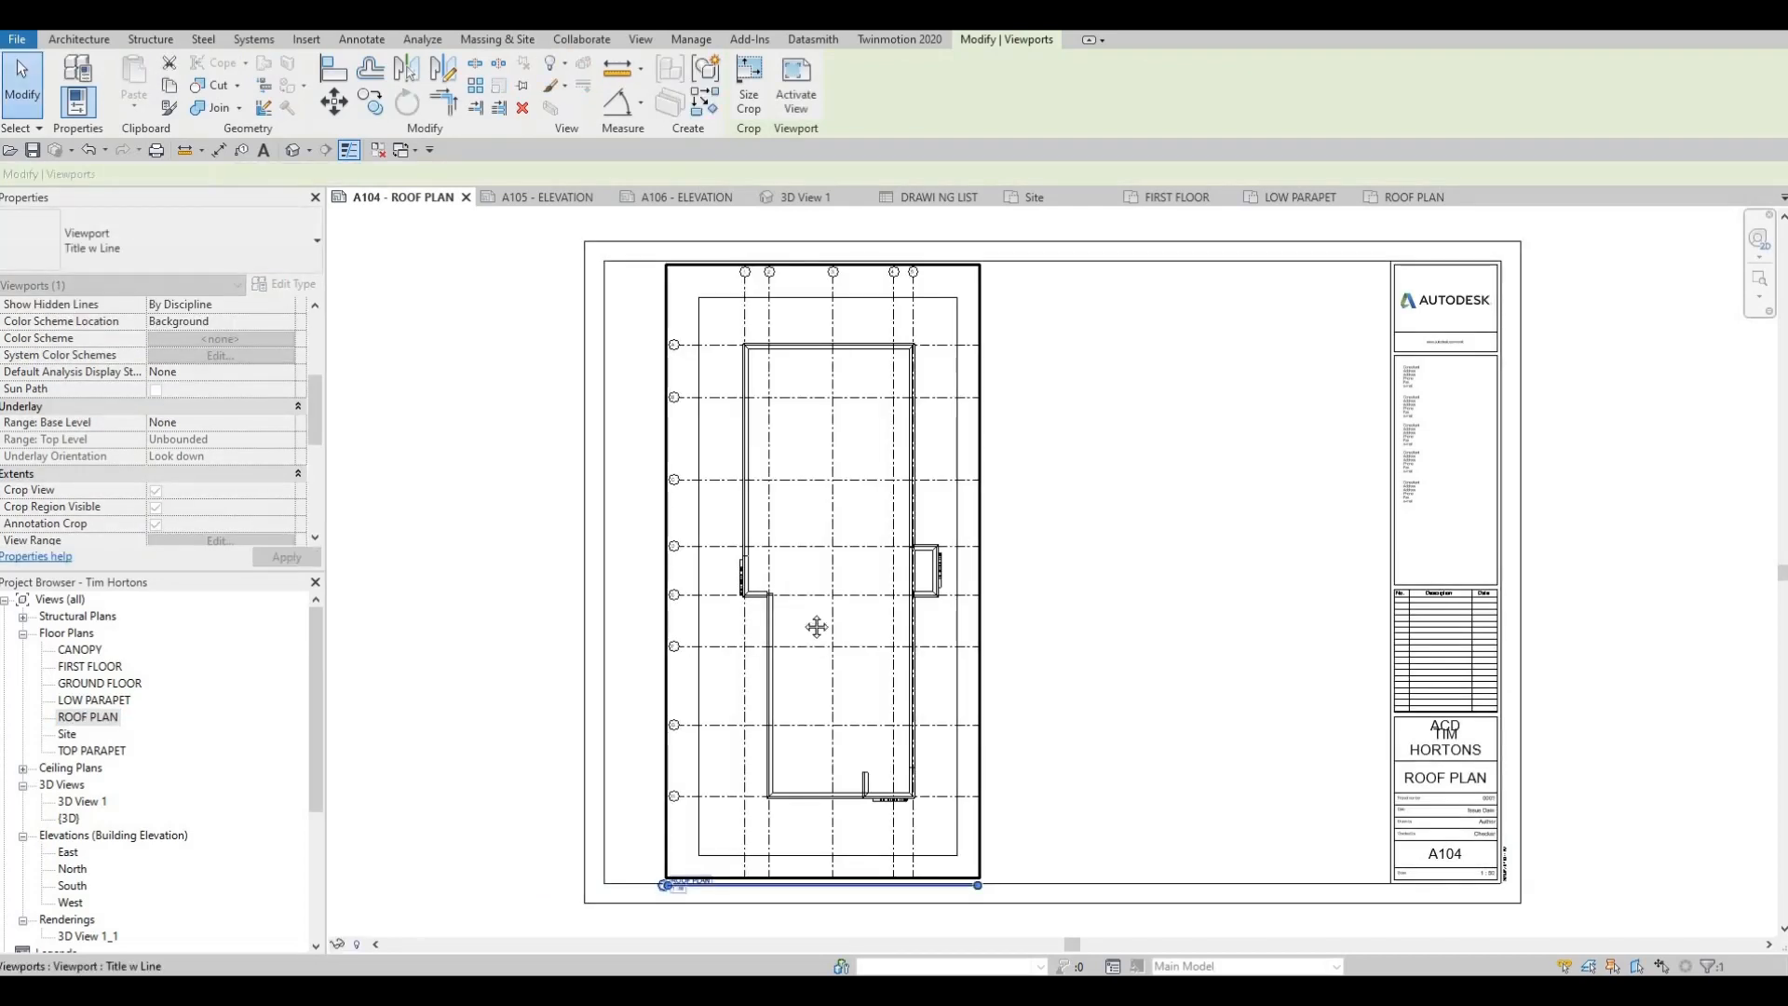
key("Escape")
middle_click_drag(761, 609, 766, 540)
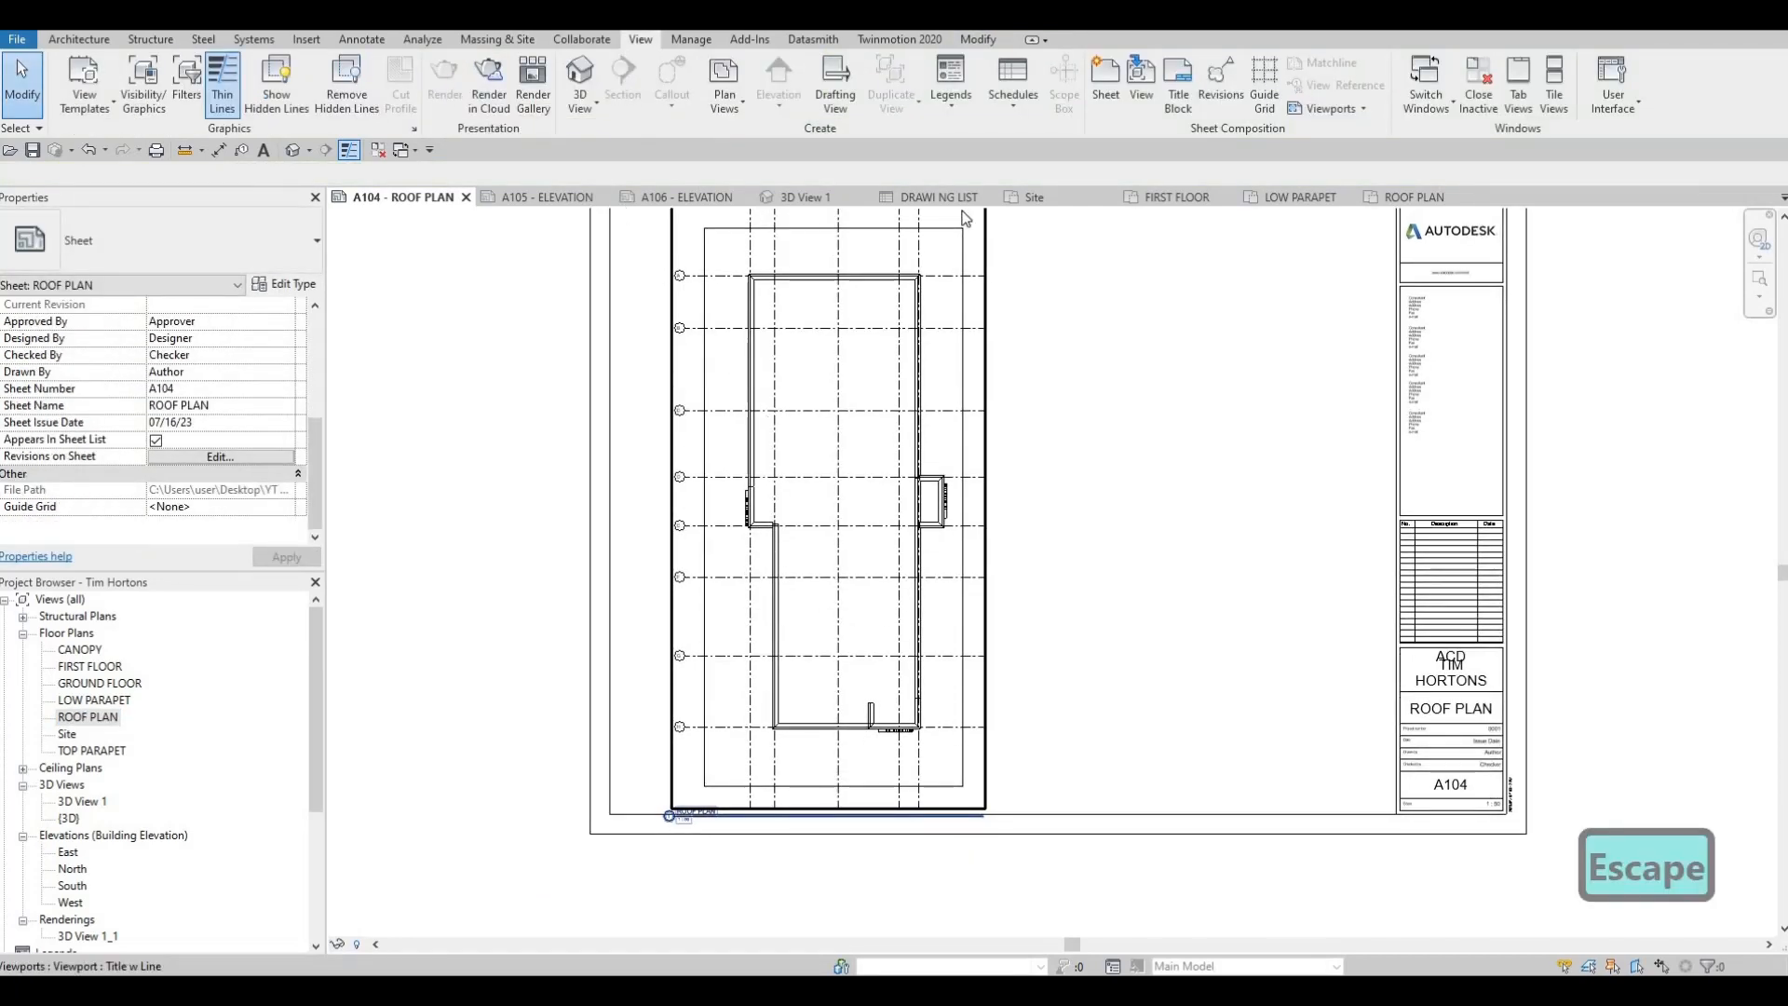
Raise the lower edge of the ROOF PLAN view's crop region closer to the building and return to sheet A104
left_click(1414, 197)
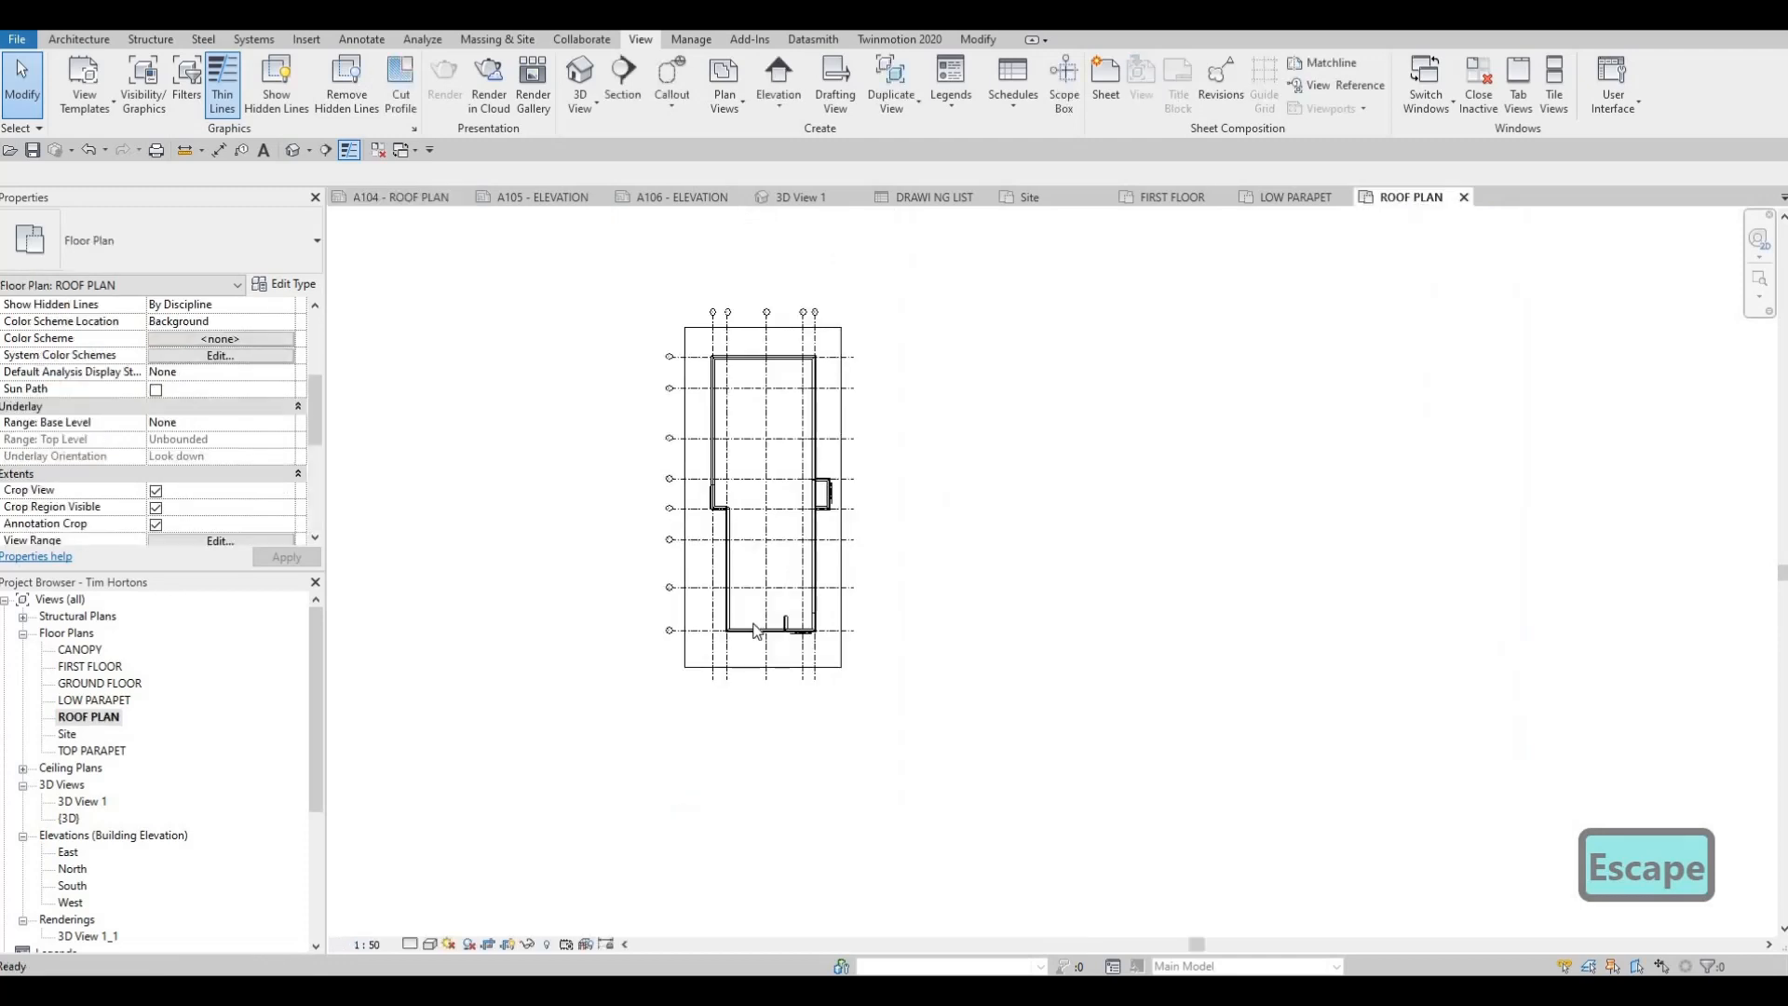
left_click(764, 675)
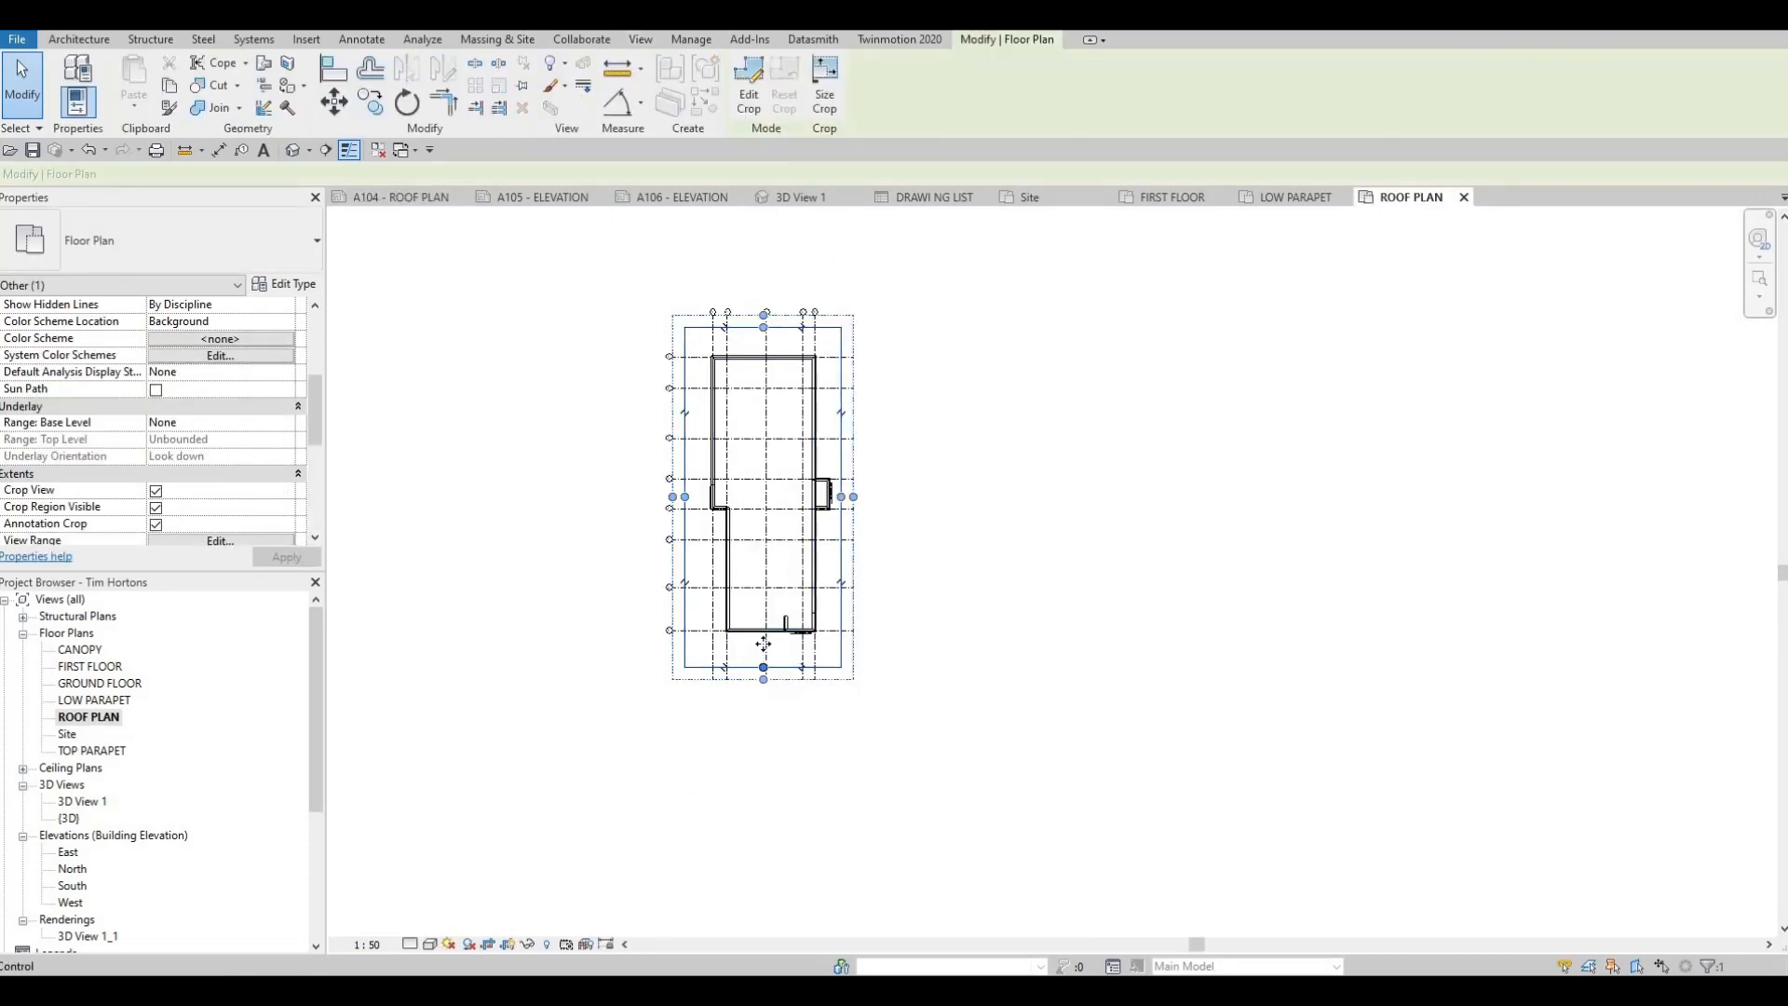
key("Escape")
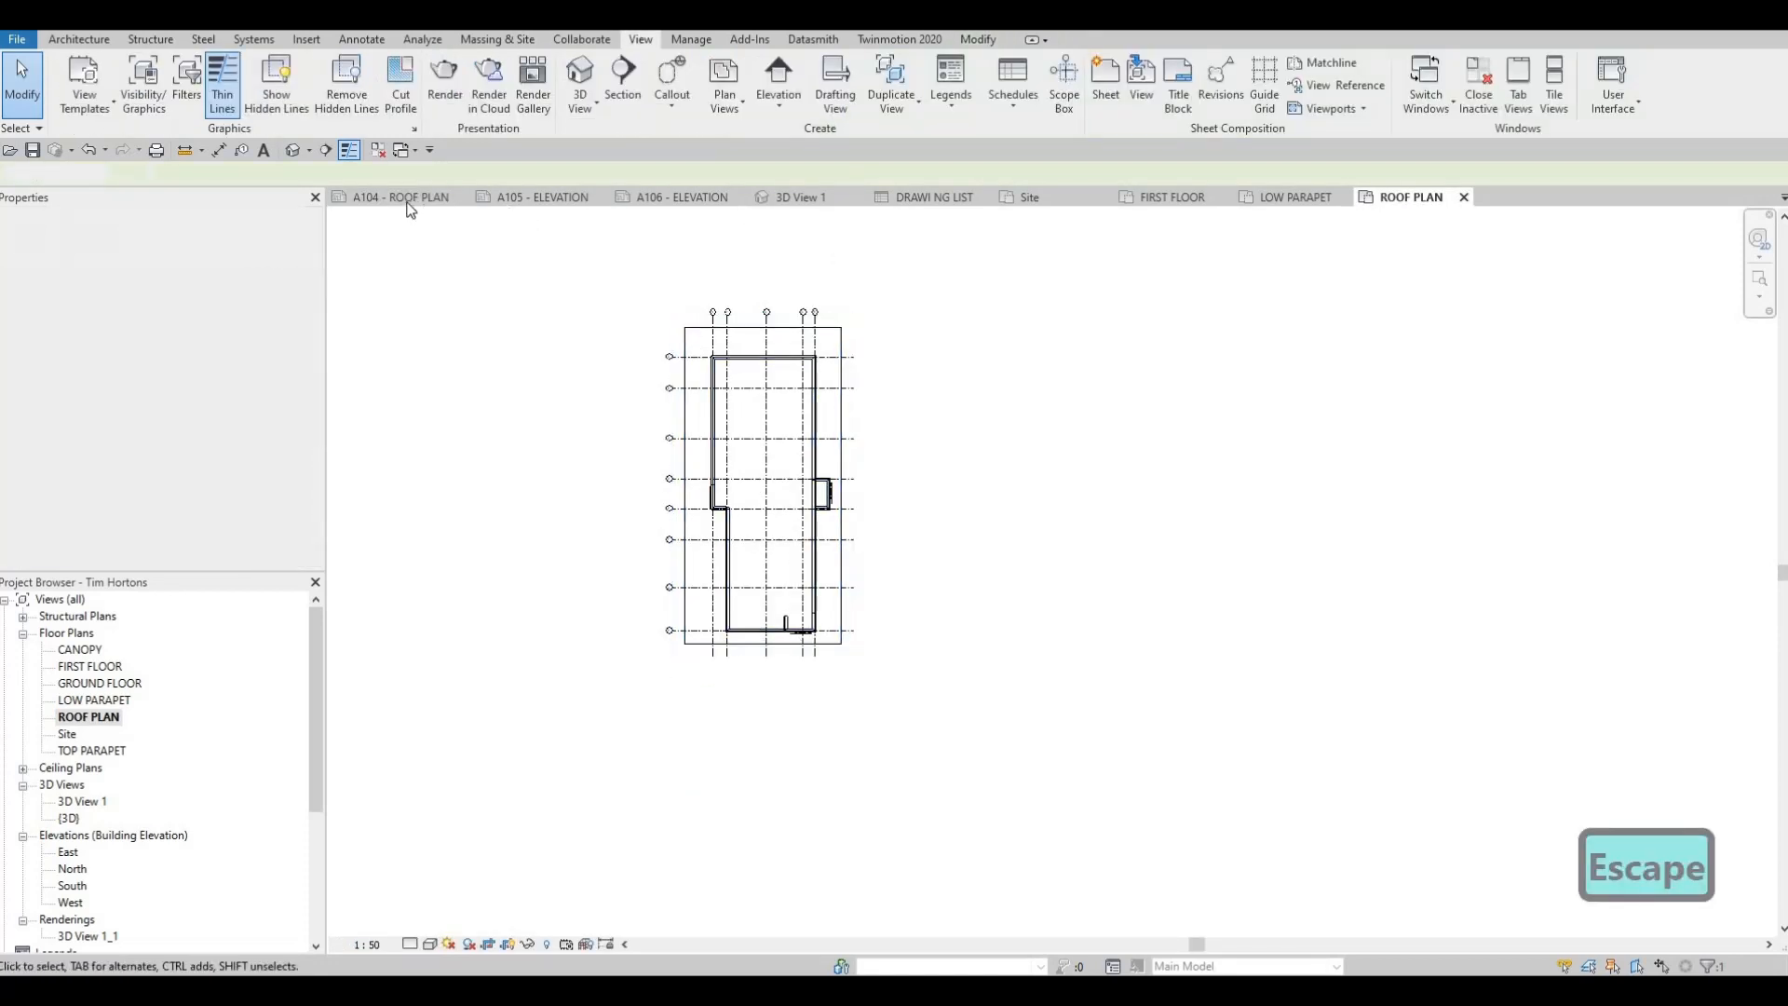
left_click(398, 199)
key("Escape")
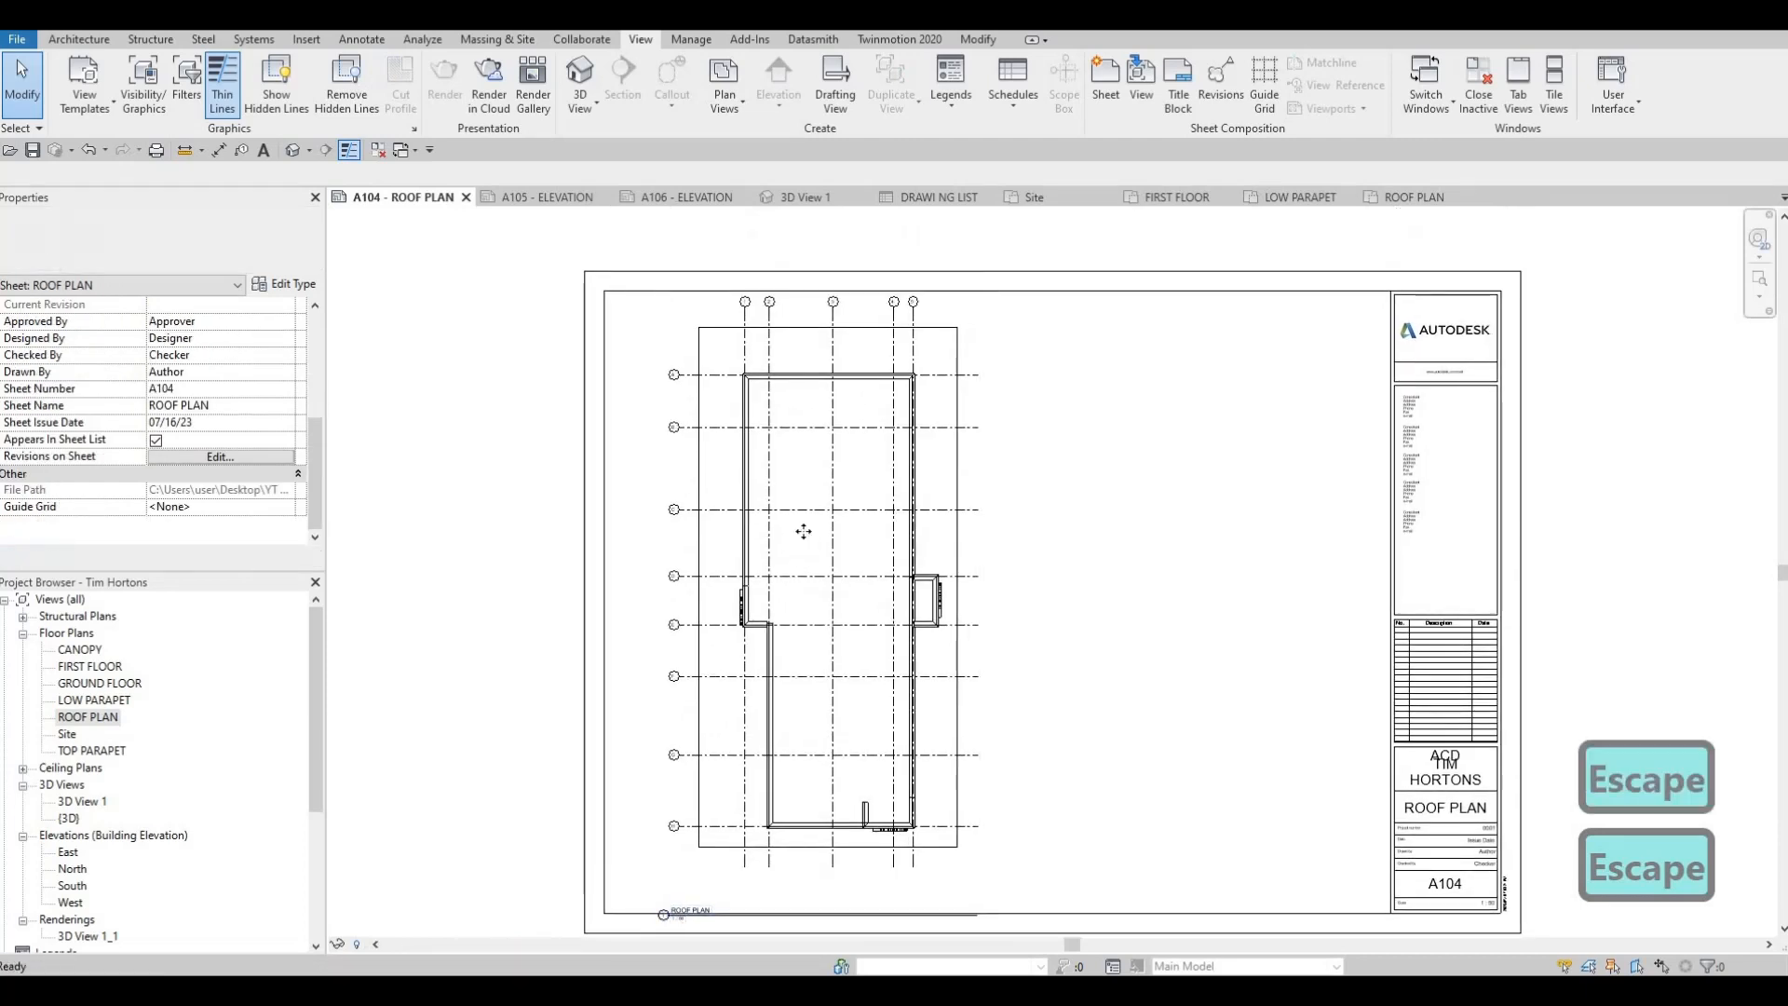
Nudge the ROOF PLAN viewport left and slightly down so it sits inside the left part of sheet A104's border
left_click(806, 533)
key("Left")
key("Left")
key("Left")
key("Left")
key("Left")
key("Down")
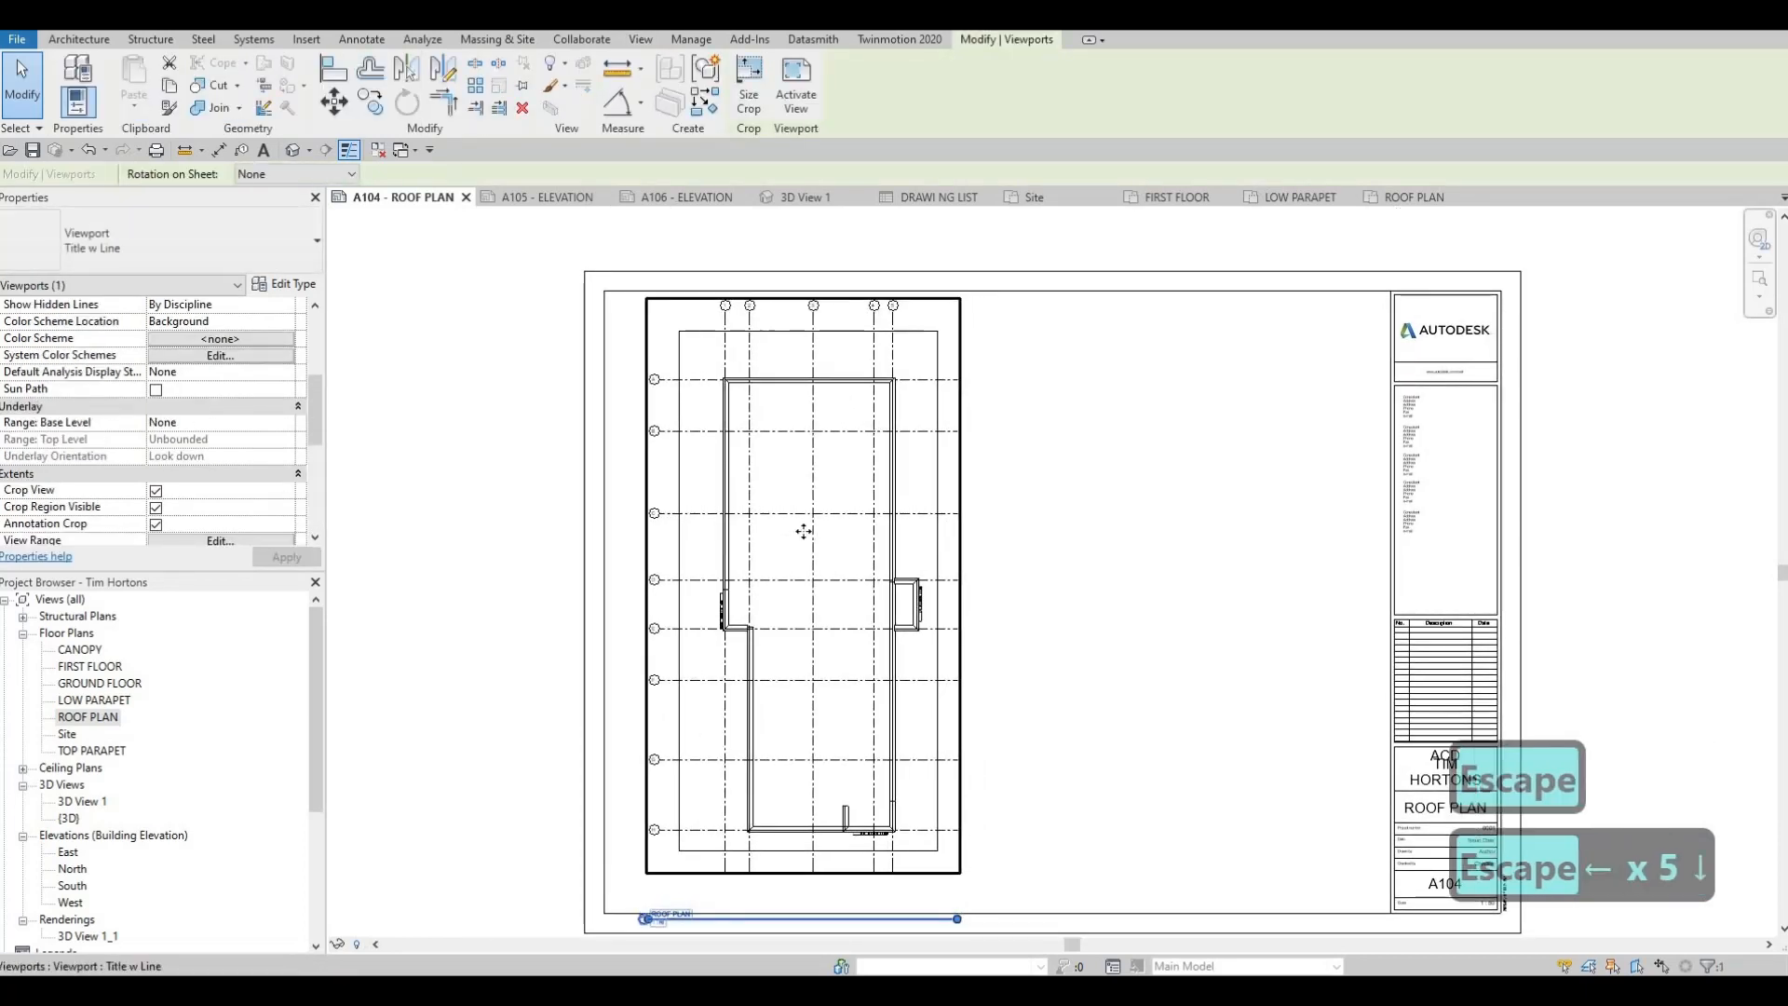
key("Left")
key("Left")
key("Left")
key("Left")
key("Left")
key("Left")
key("Escape")
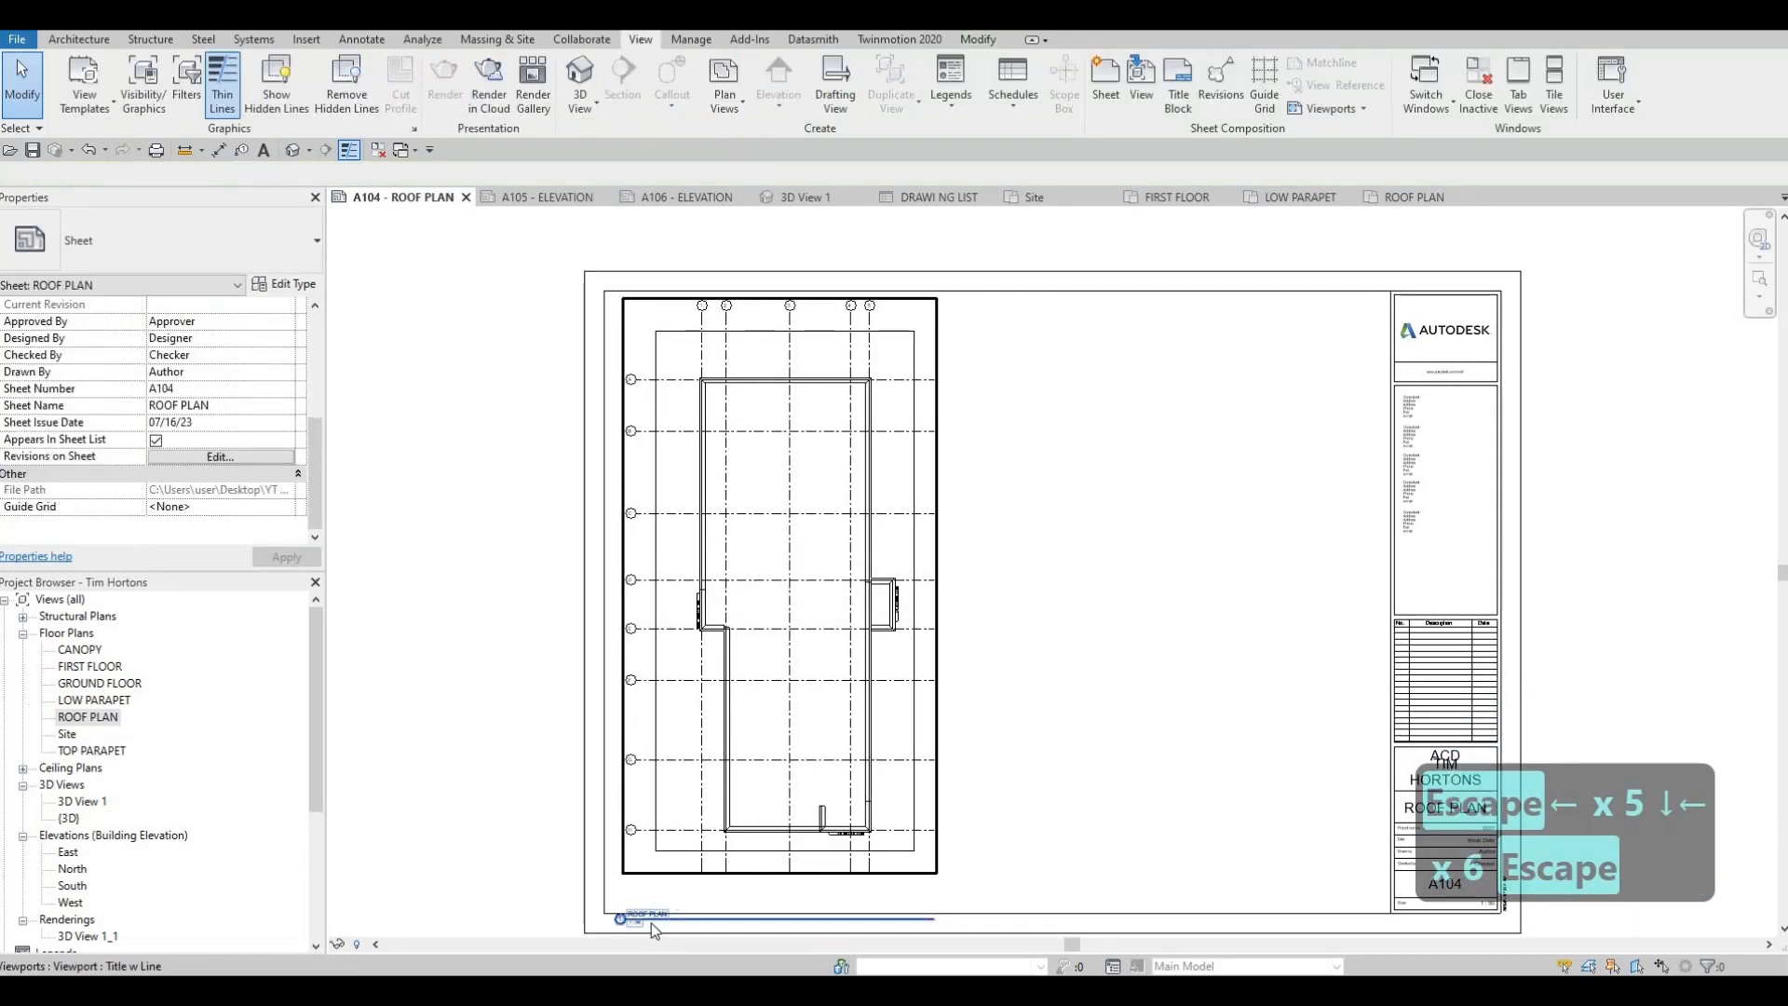
Move the ROOF PLAN view title up to just beneath its viewport on A104 and shorten the title line to the text
left_click(671, 886)
left_click_drag(671, 886, 687, 845)
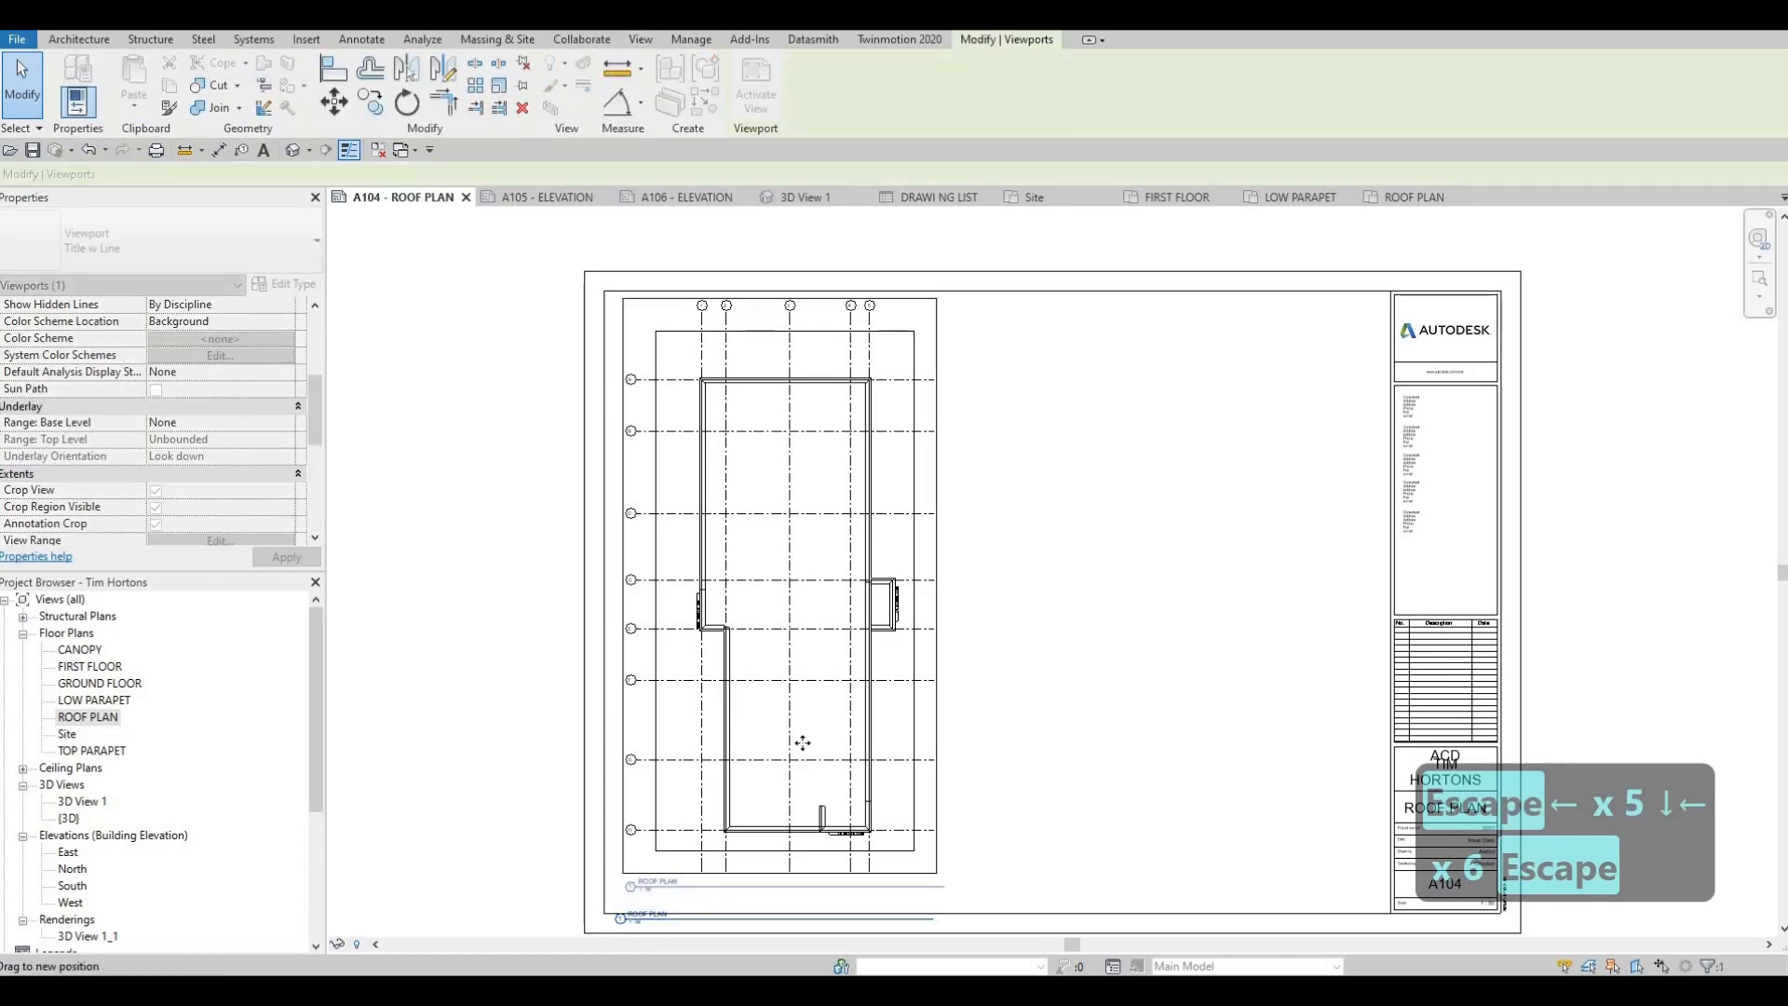
key("Escape")
left_click(943, 887)
left_click_drag(688, 908, 684, 903)
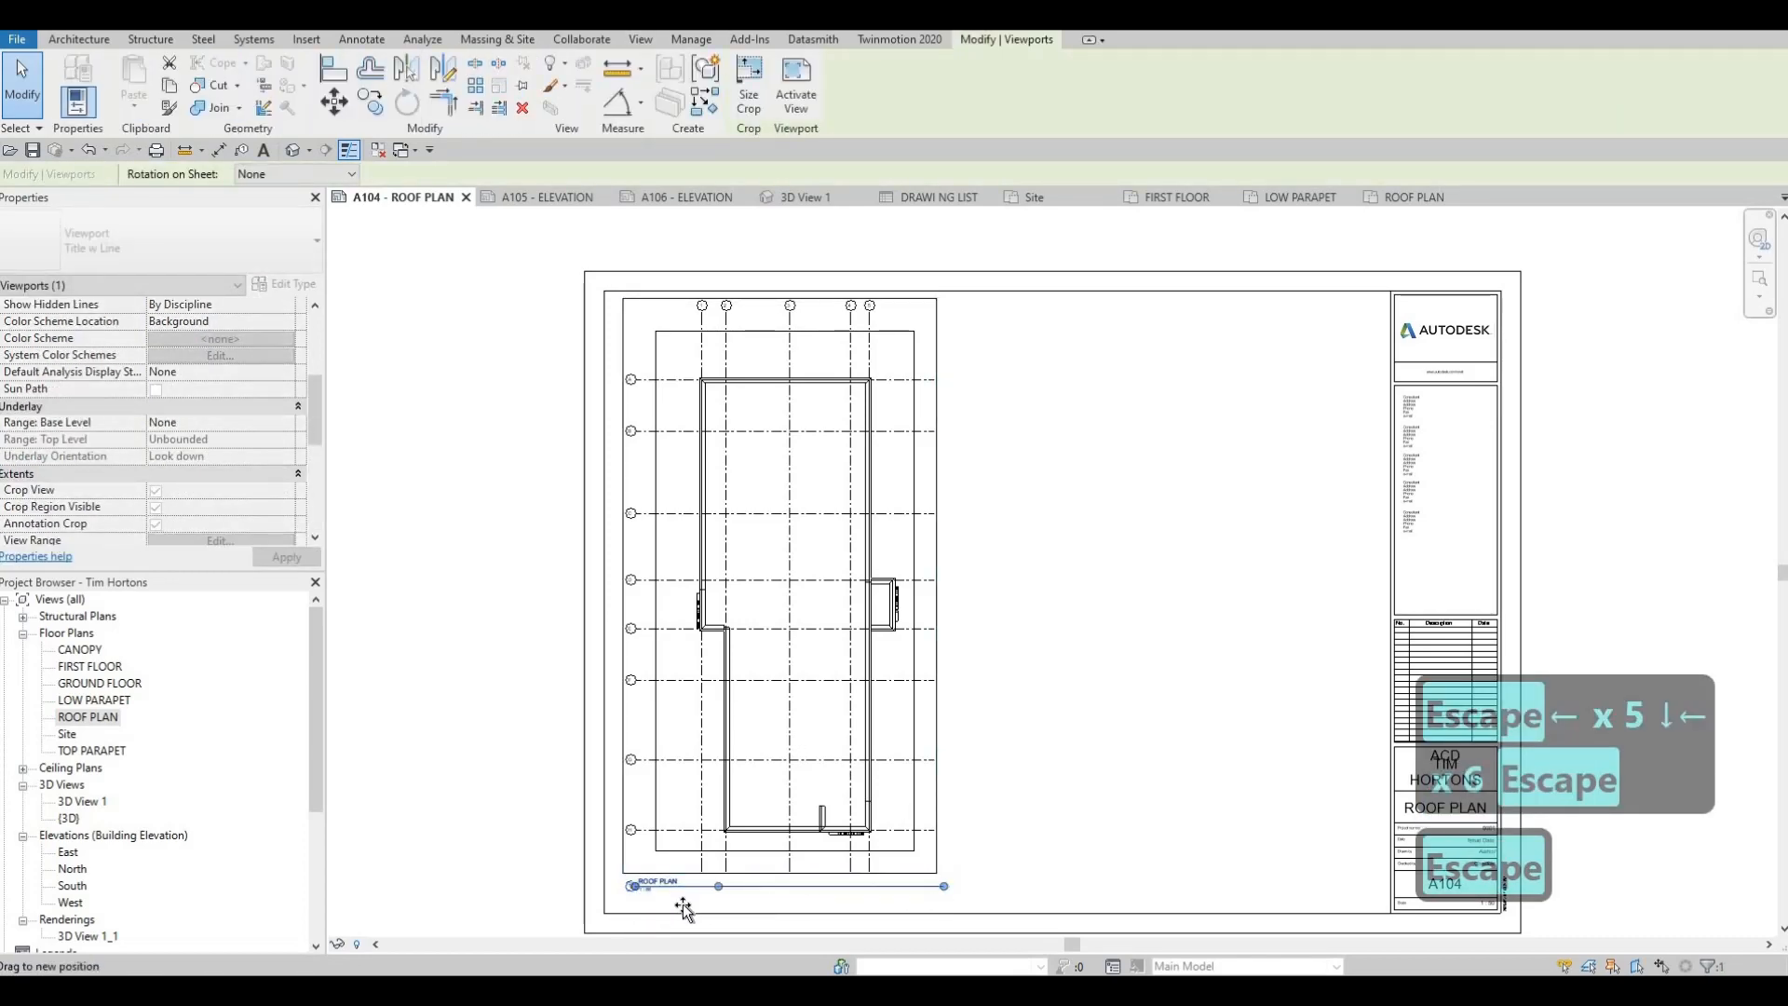
key("Escape")
key("Escape")
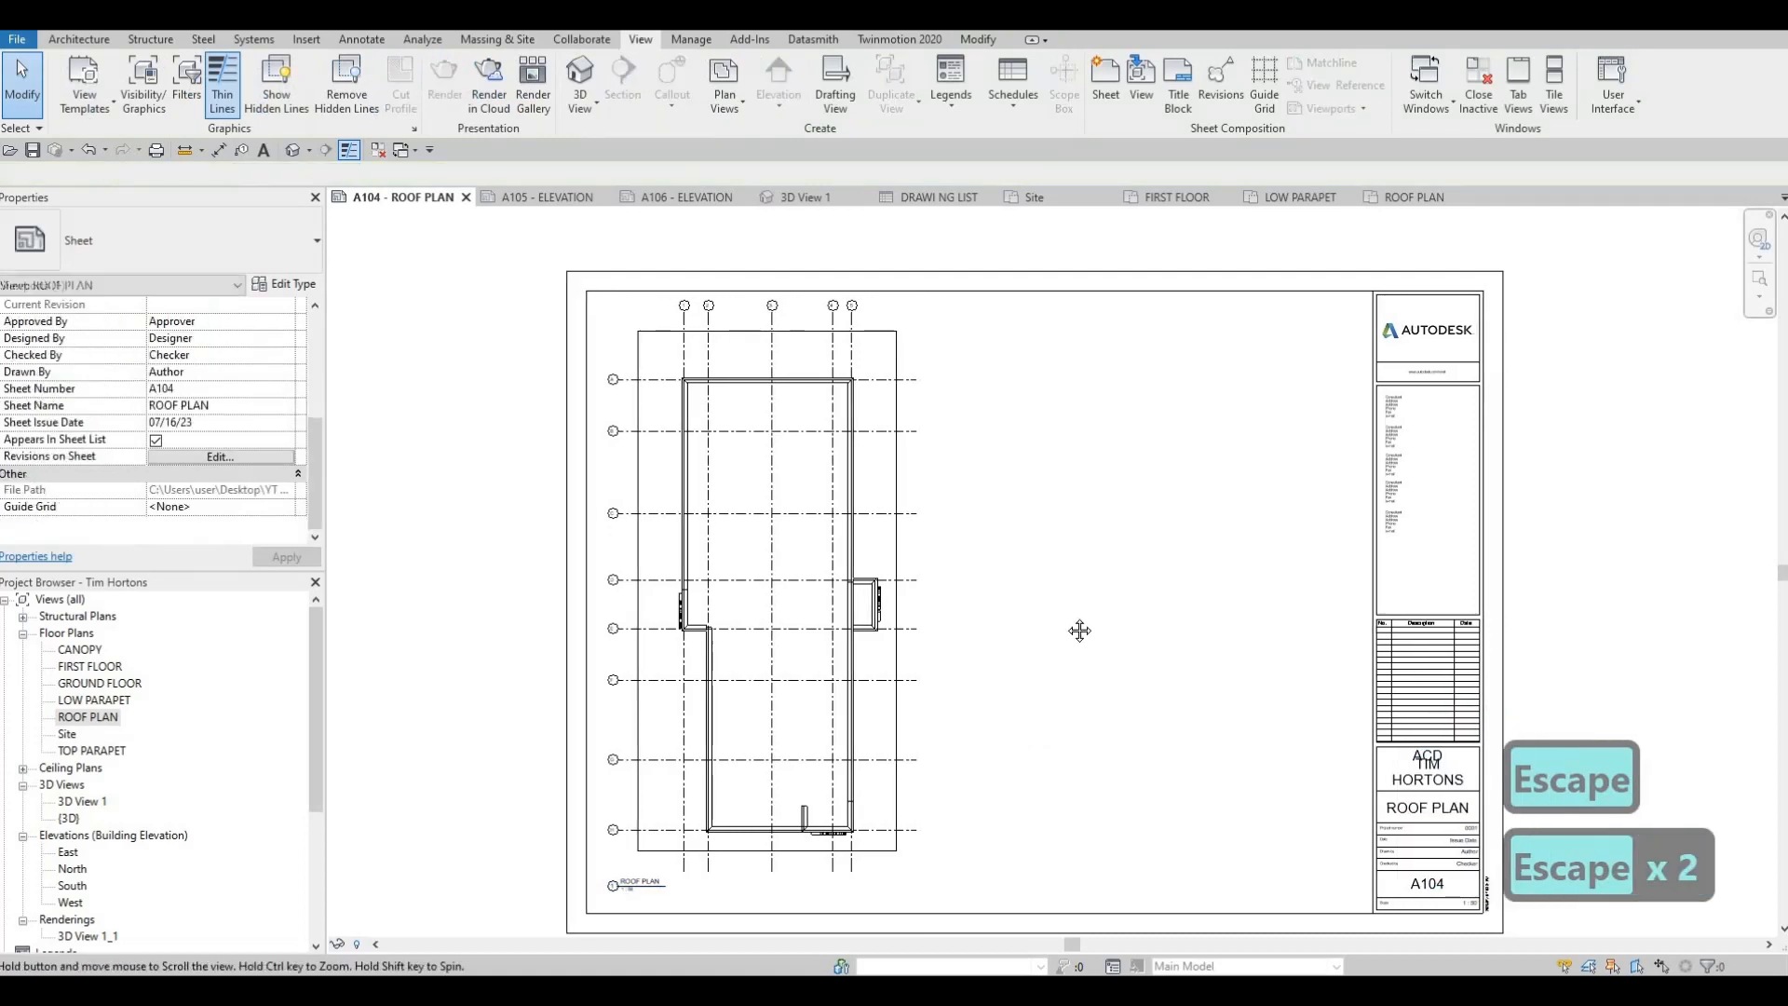
scroll(1079, 627, "down", 3)
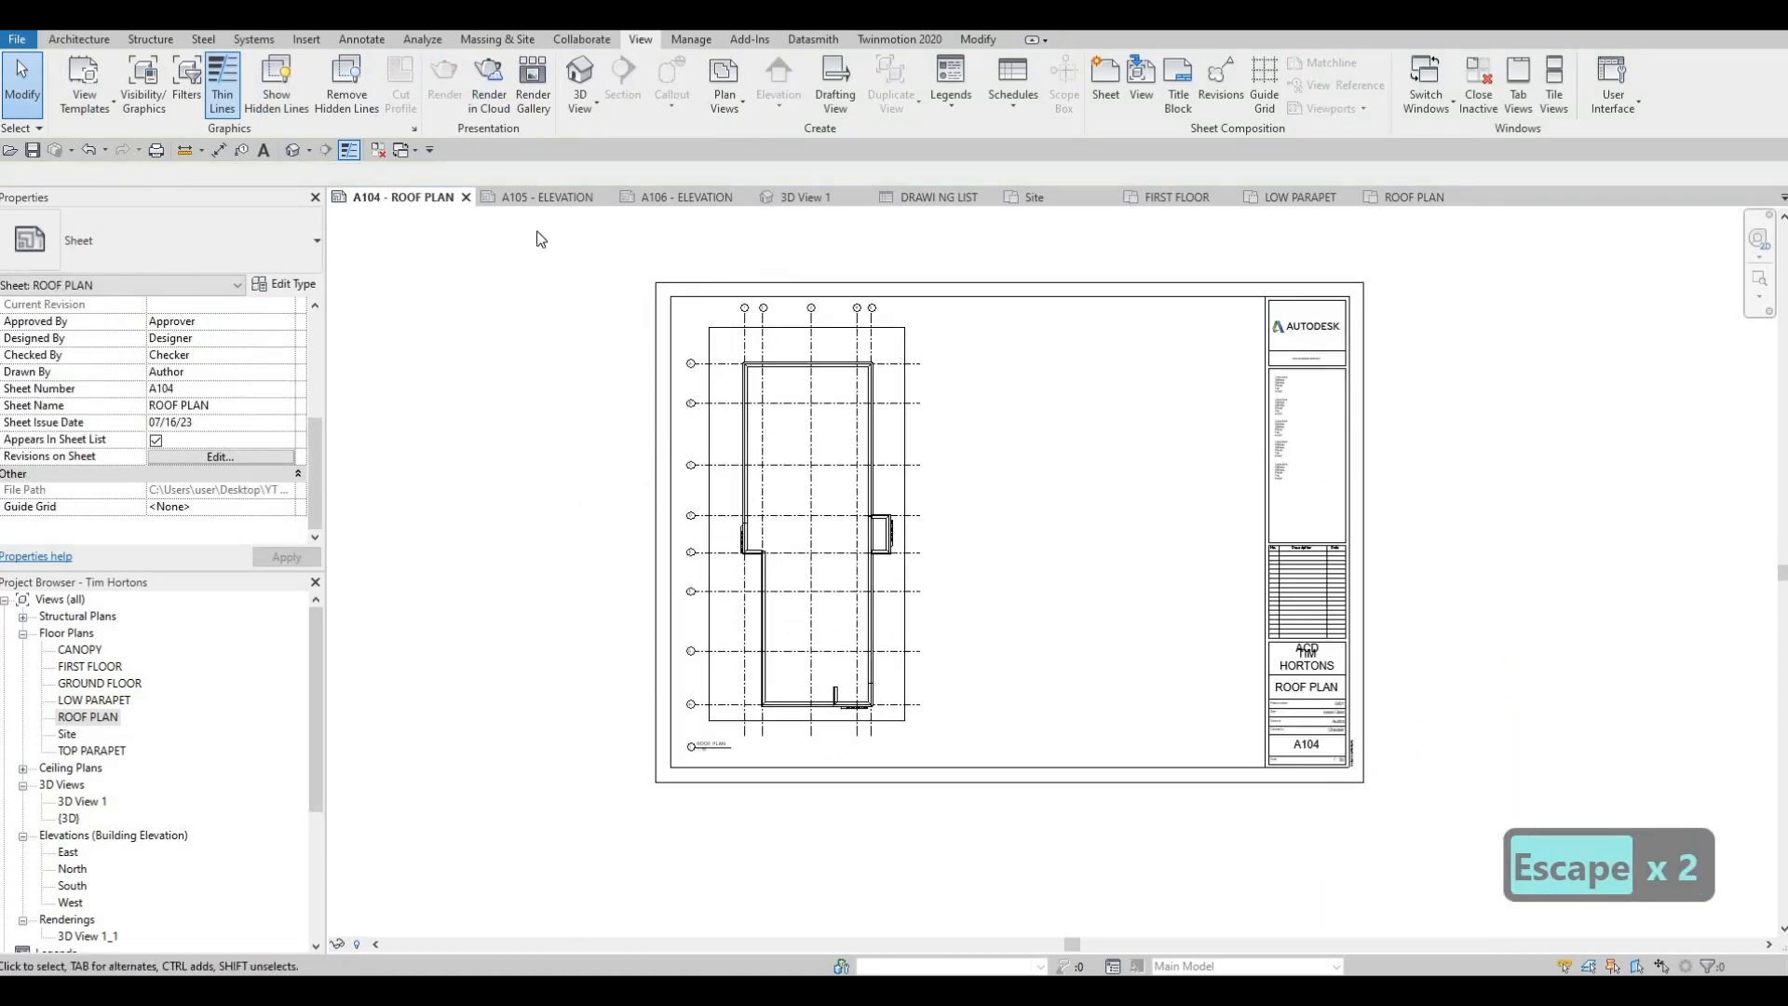
Close sheet A104, the ROOF PLAN, LOW PARAPET, FIRST FLOOR and Site views and the DRAWING LIST, and switch to sheet A105
left_click(466, 197)
left_click(1304, 197)
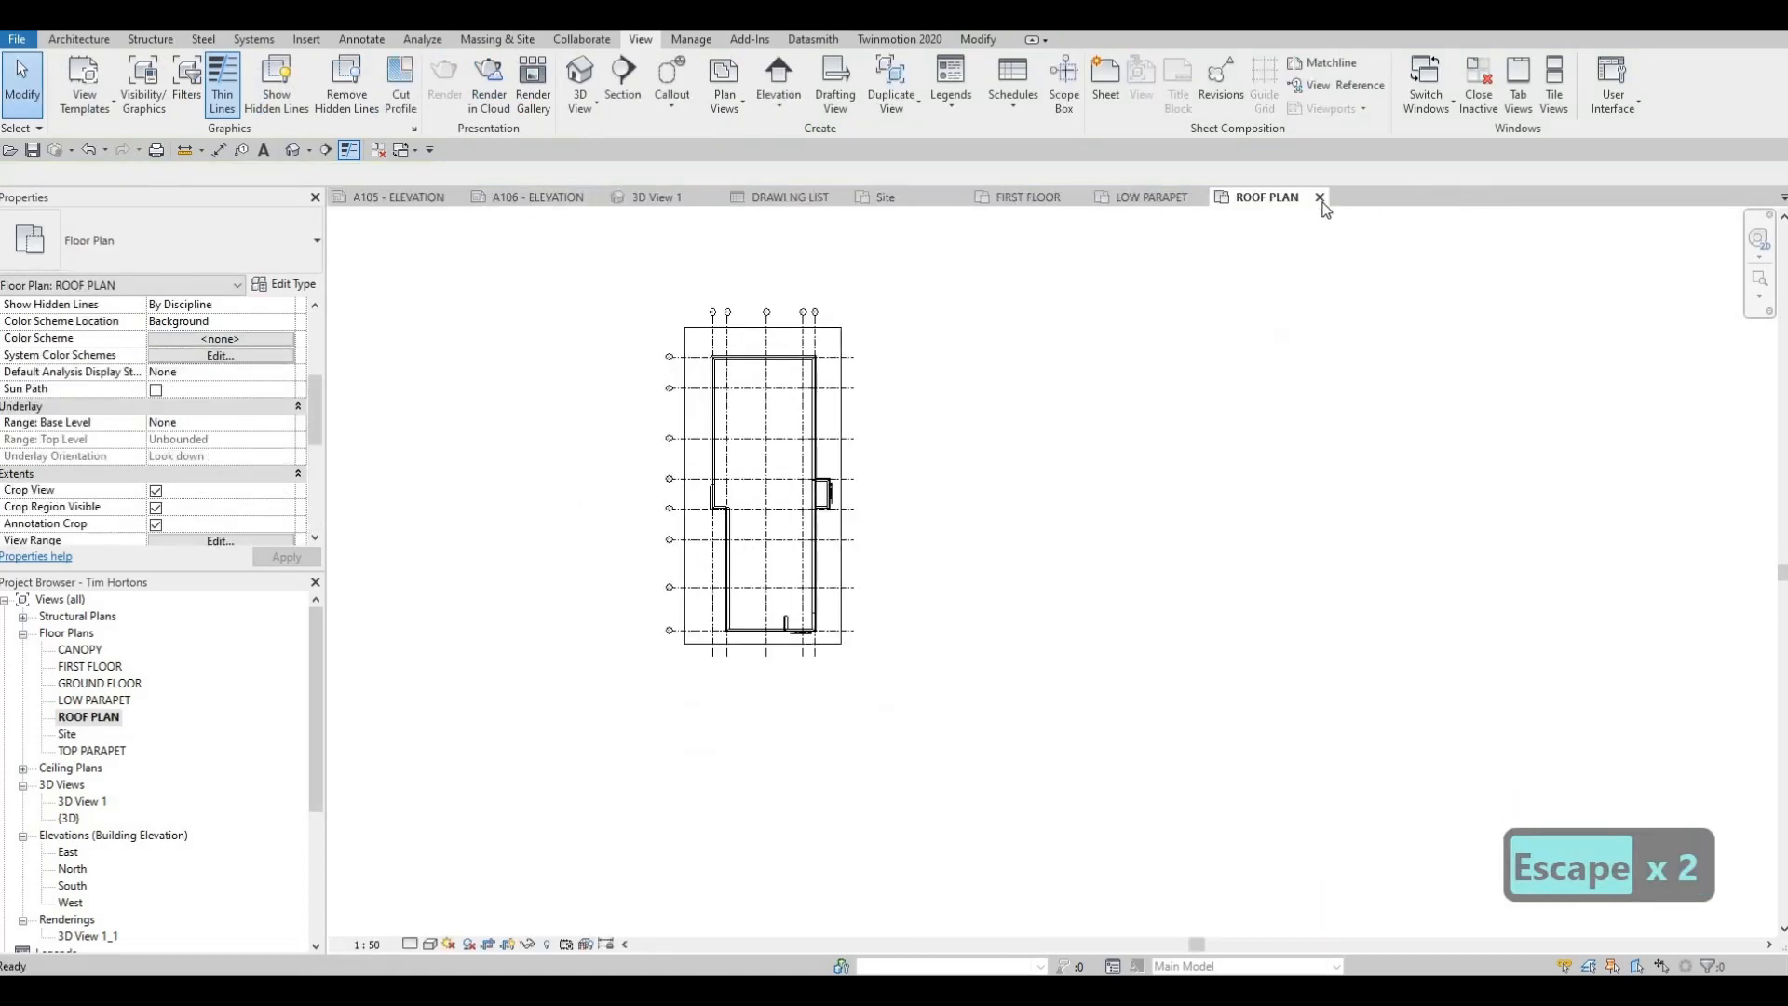
left_click(1320, 196)
left_click(1205, 197)
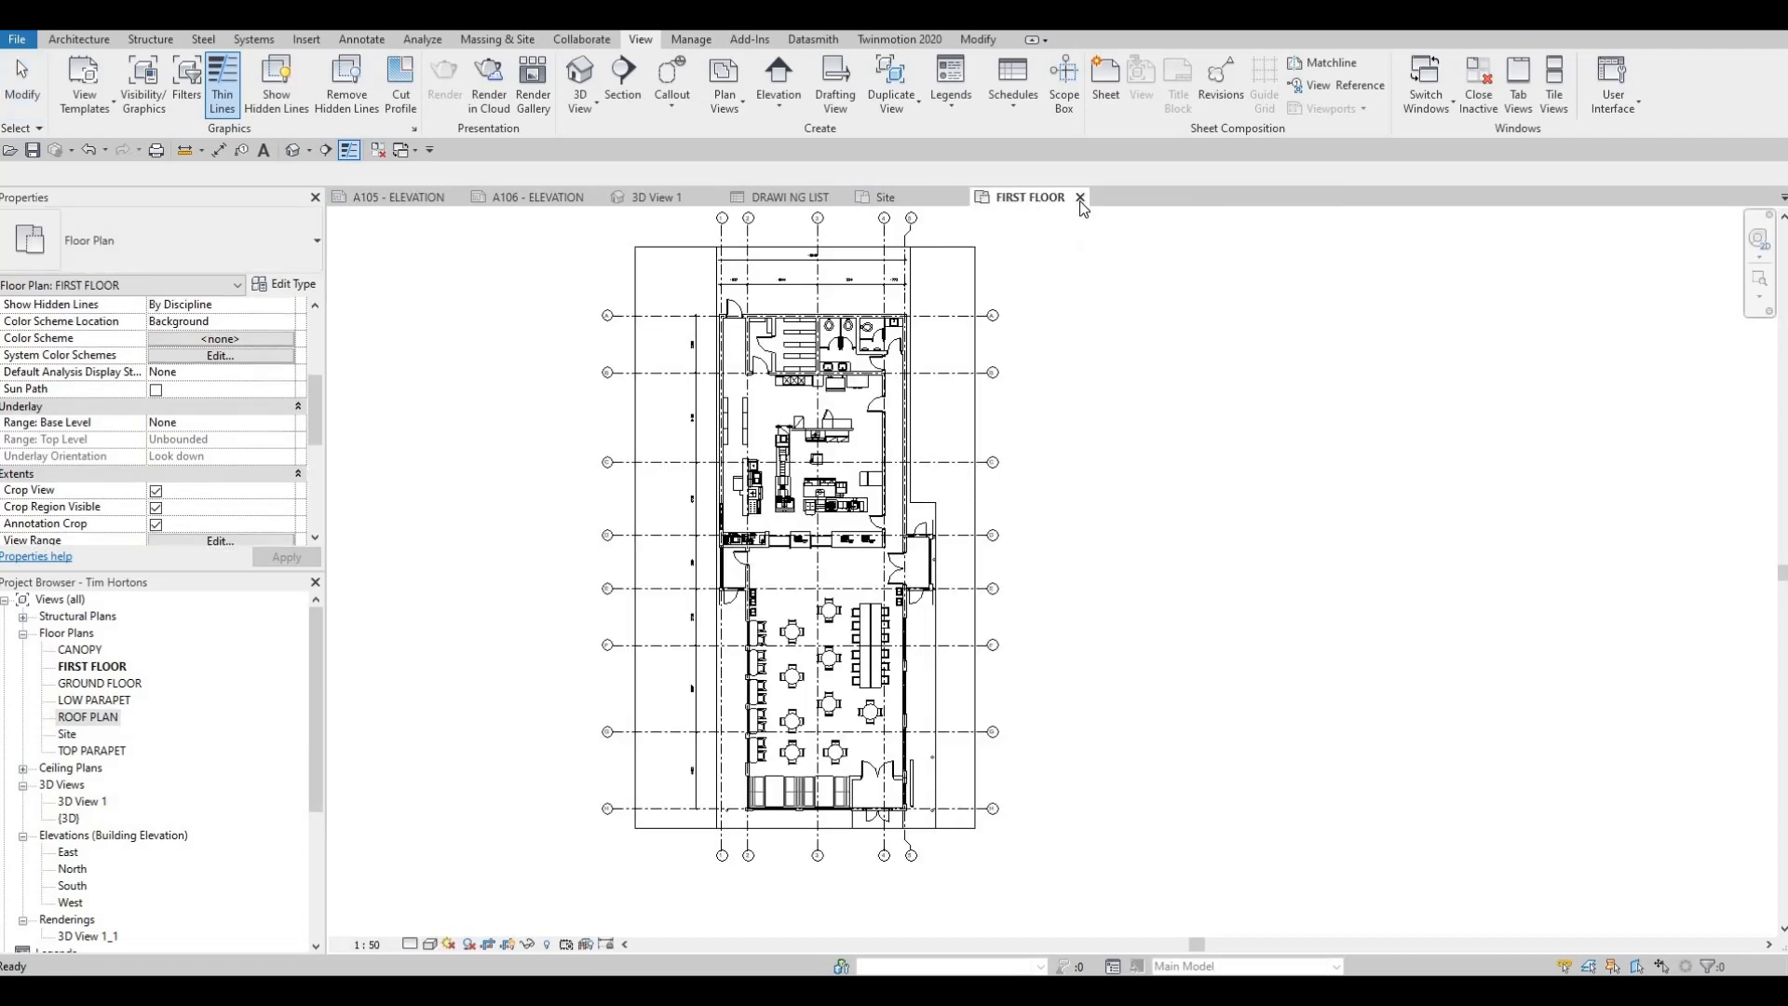
left_click(1081, 197)
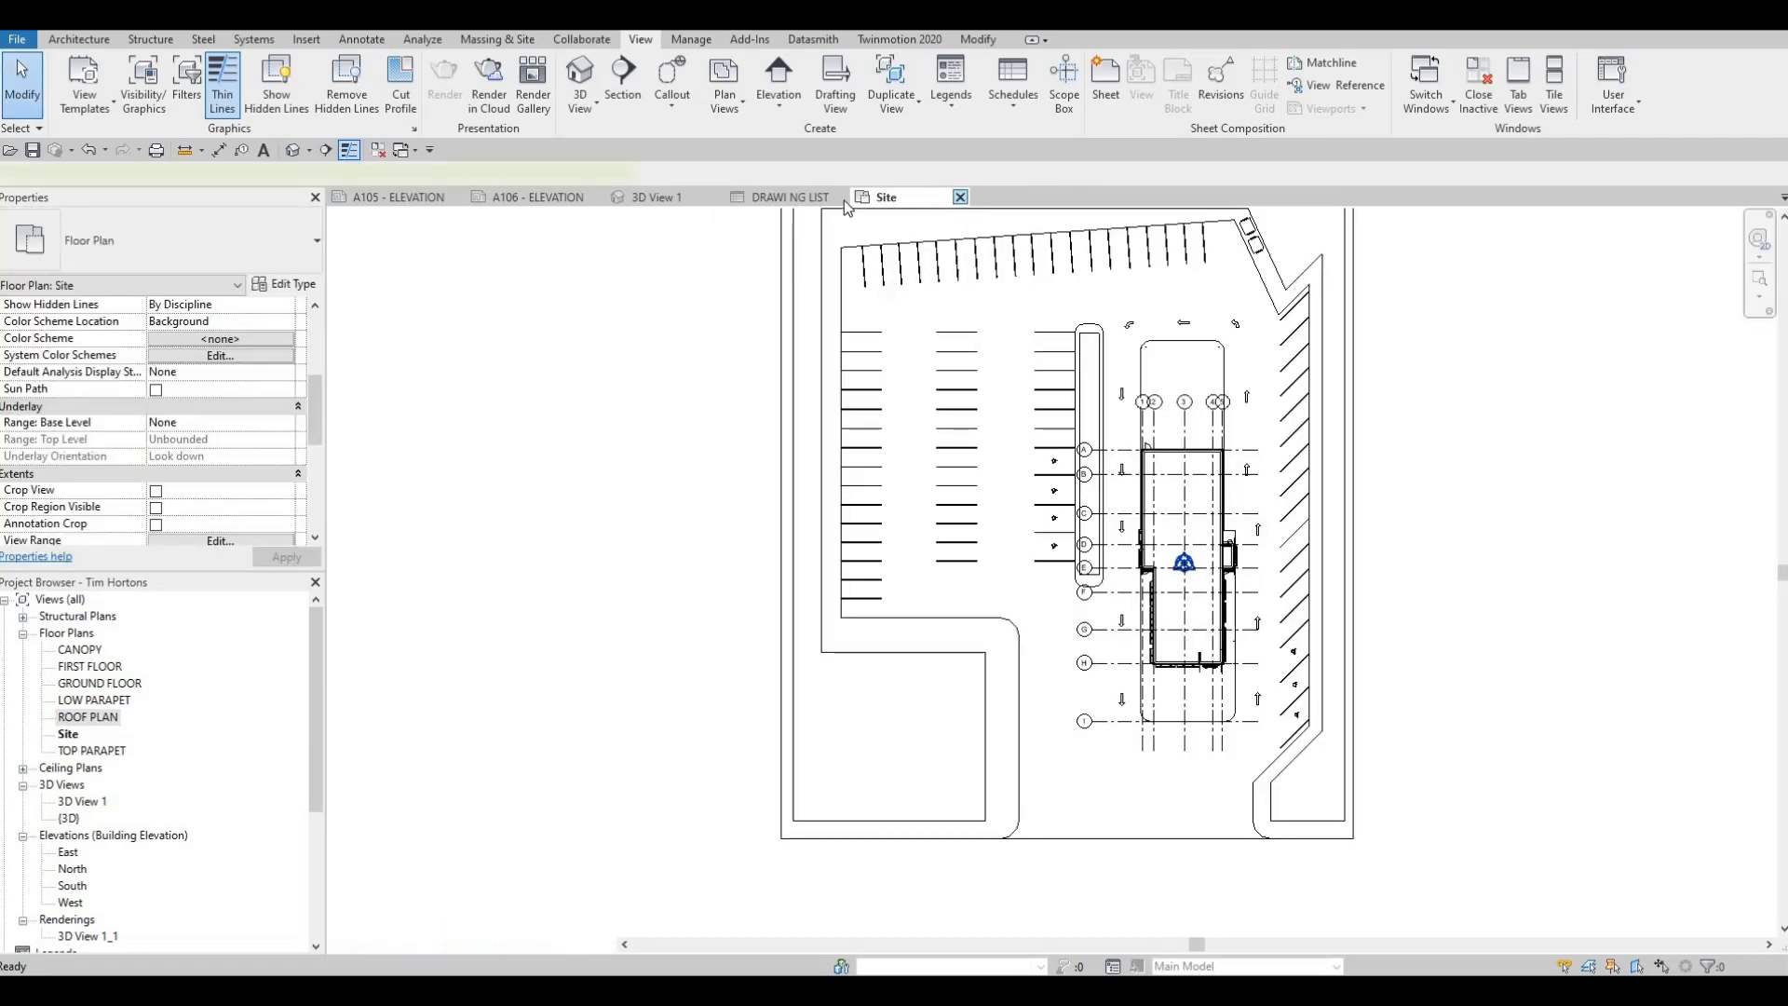
left_click(962, 197)
left_click(846, 196)
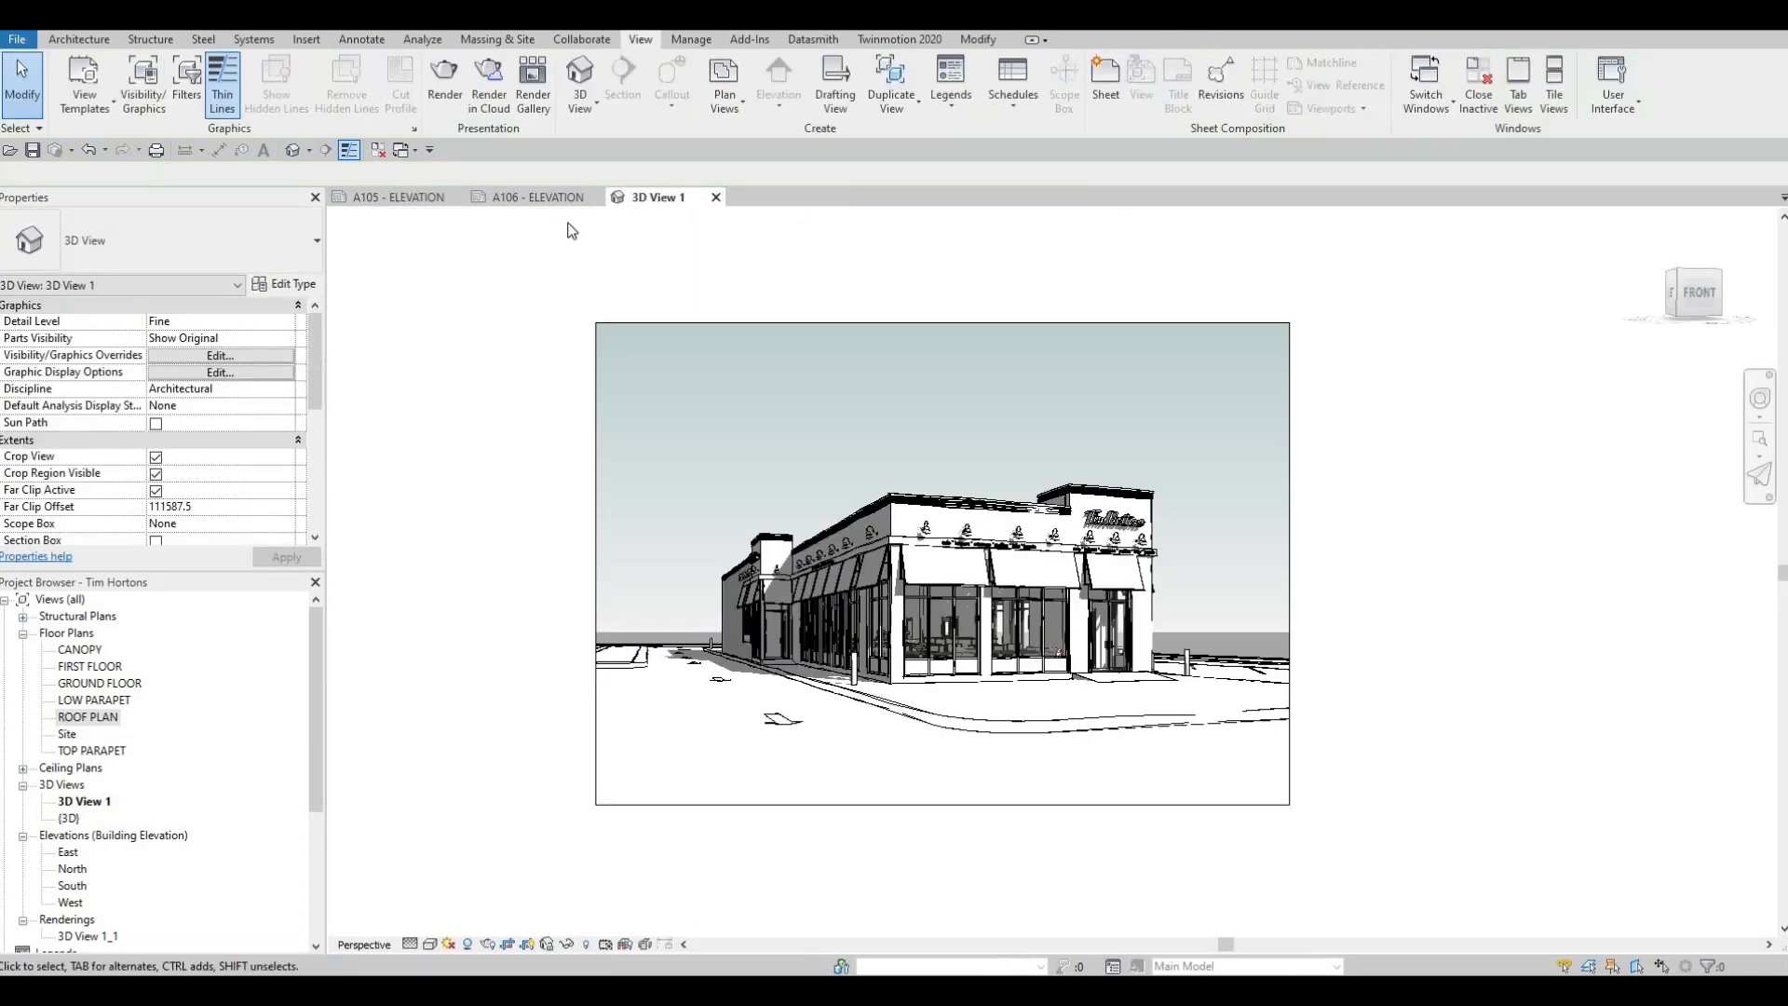
left_click(398, 198)
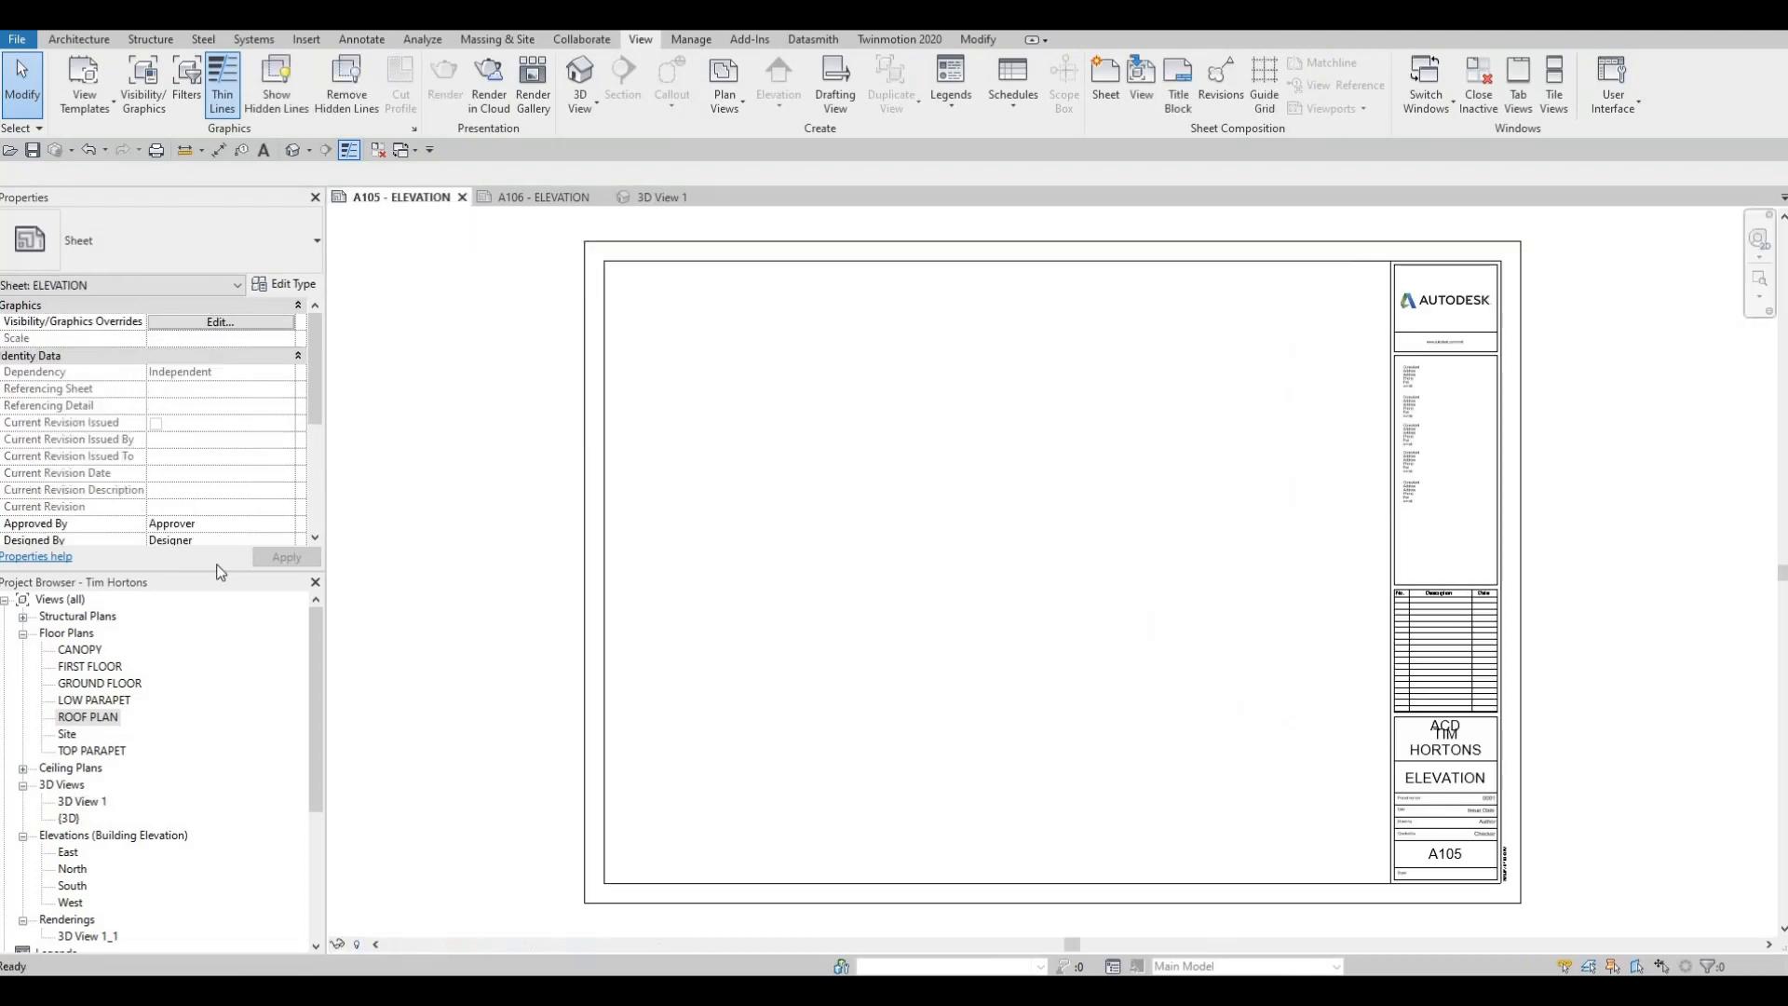
Try placing the East elevation at 1:100 in the upper part of sheet A105, and delete the viewport
scroll(64, 790, "down", 1)
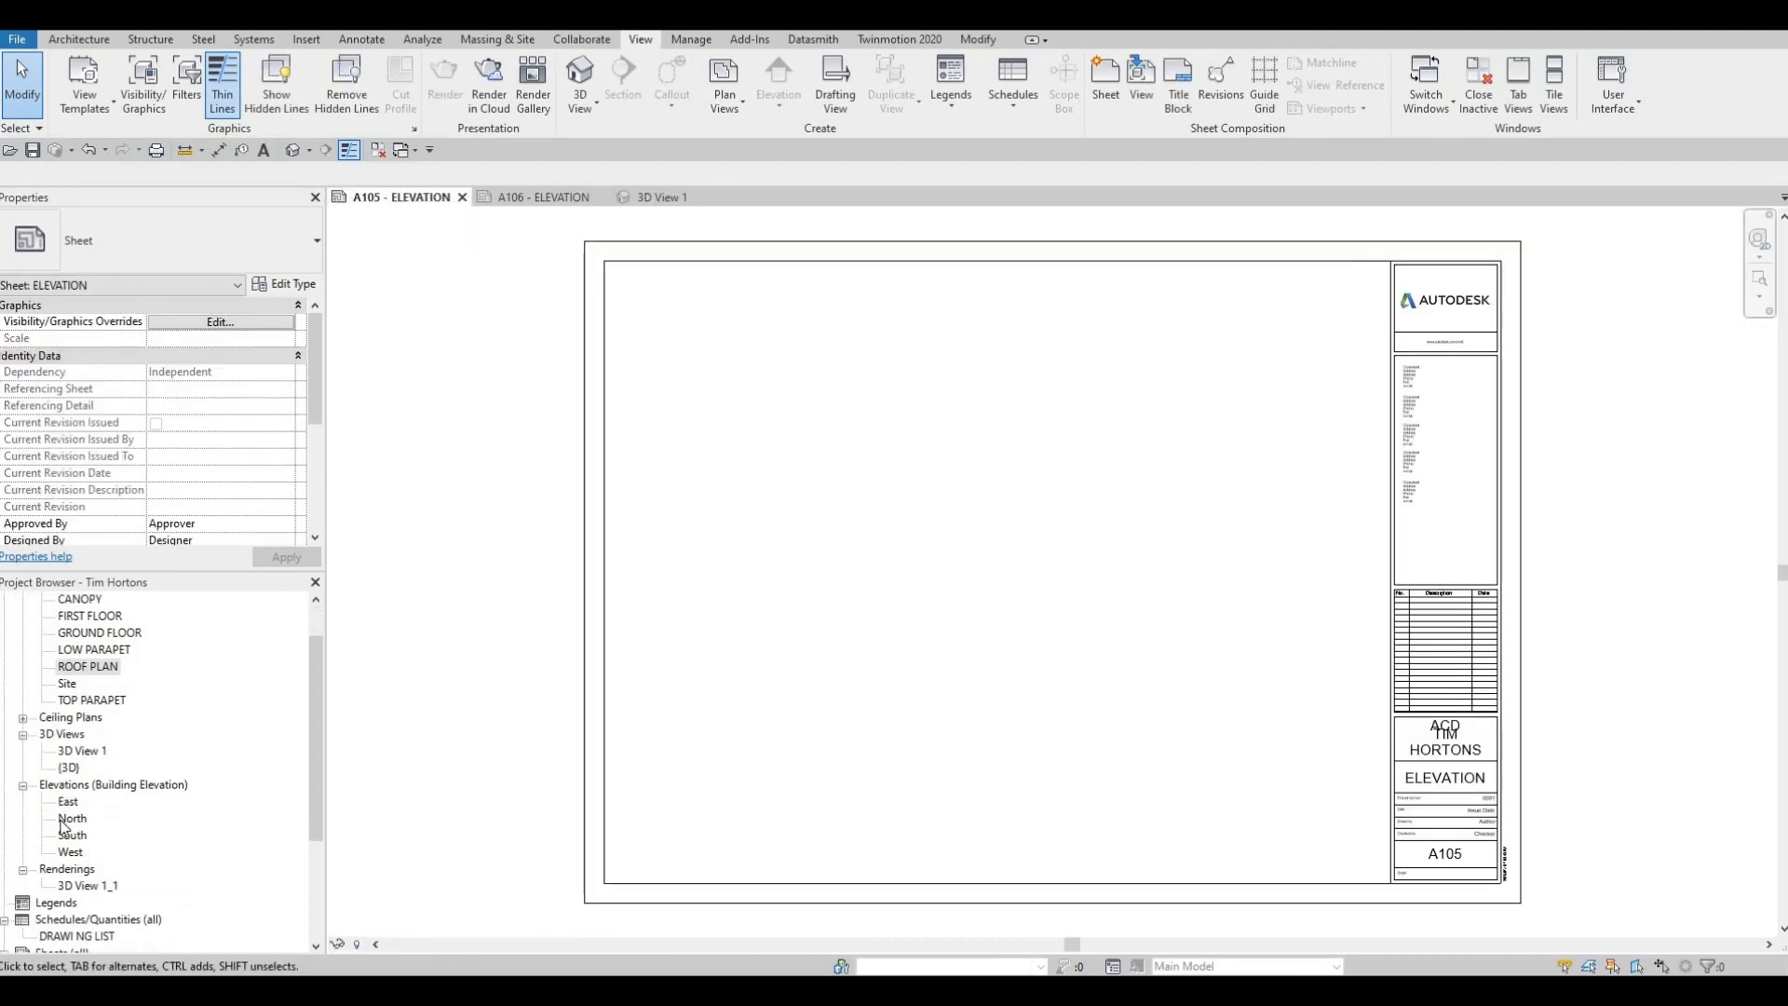
left_click(68, 801)
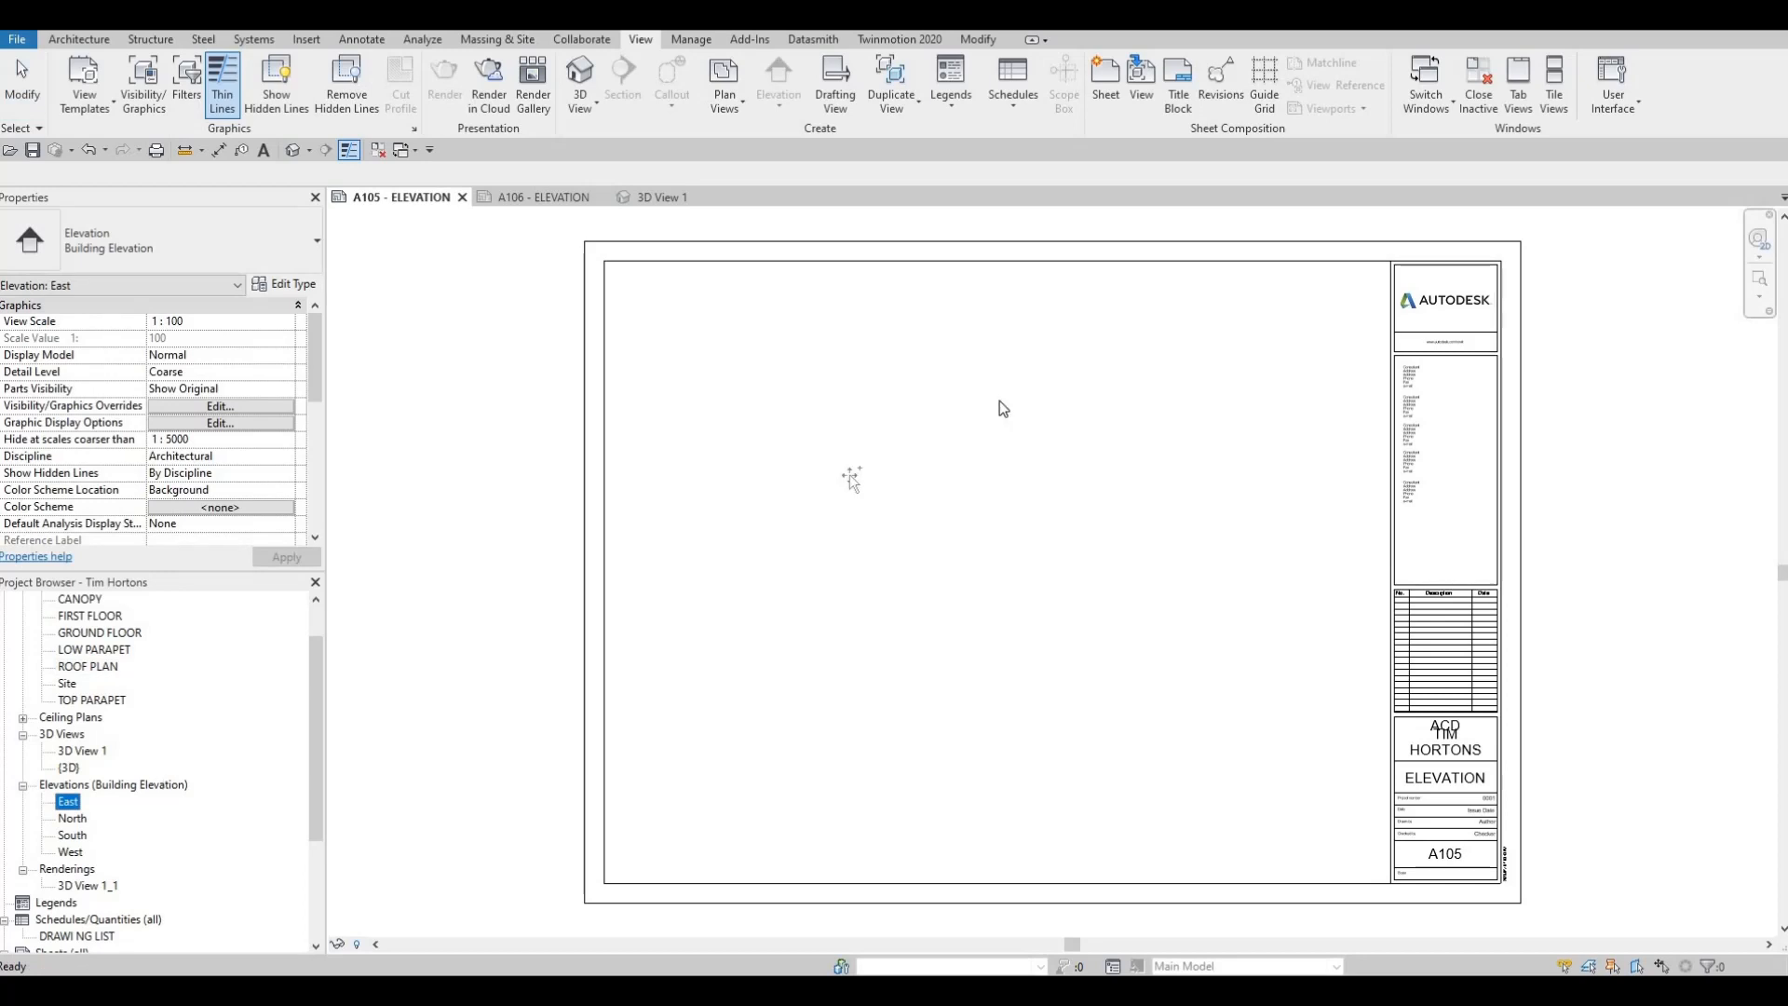
left_click(1006, 365)
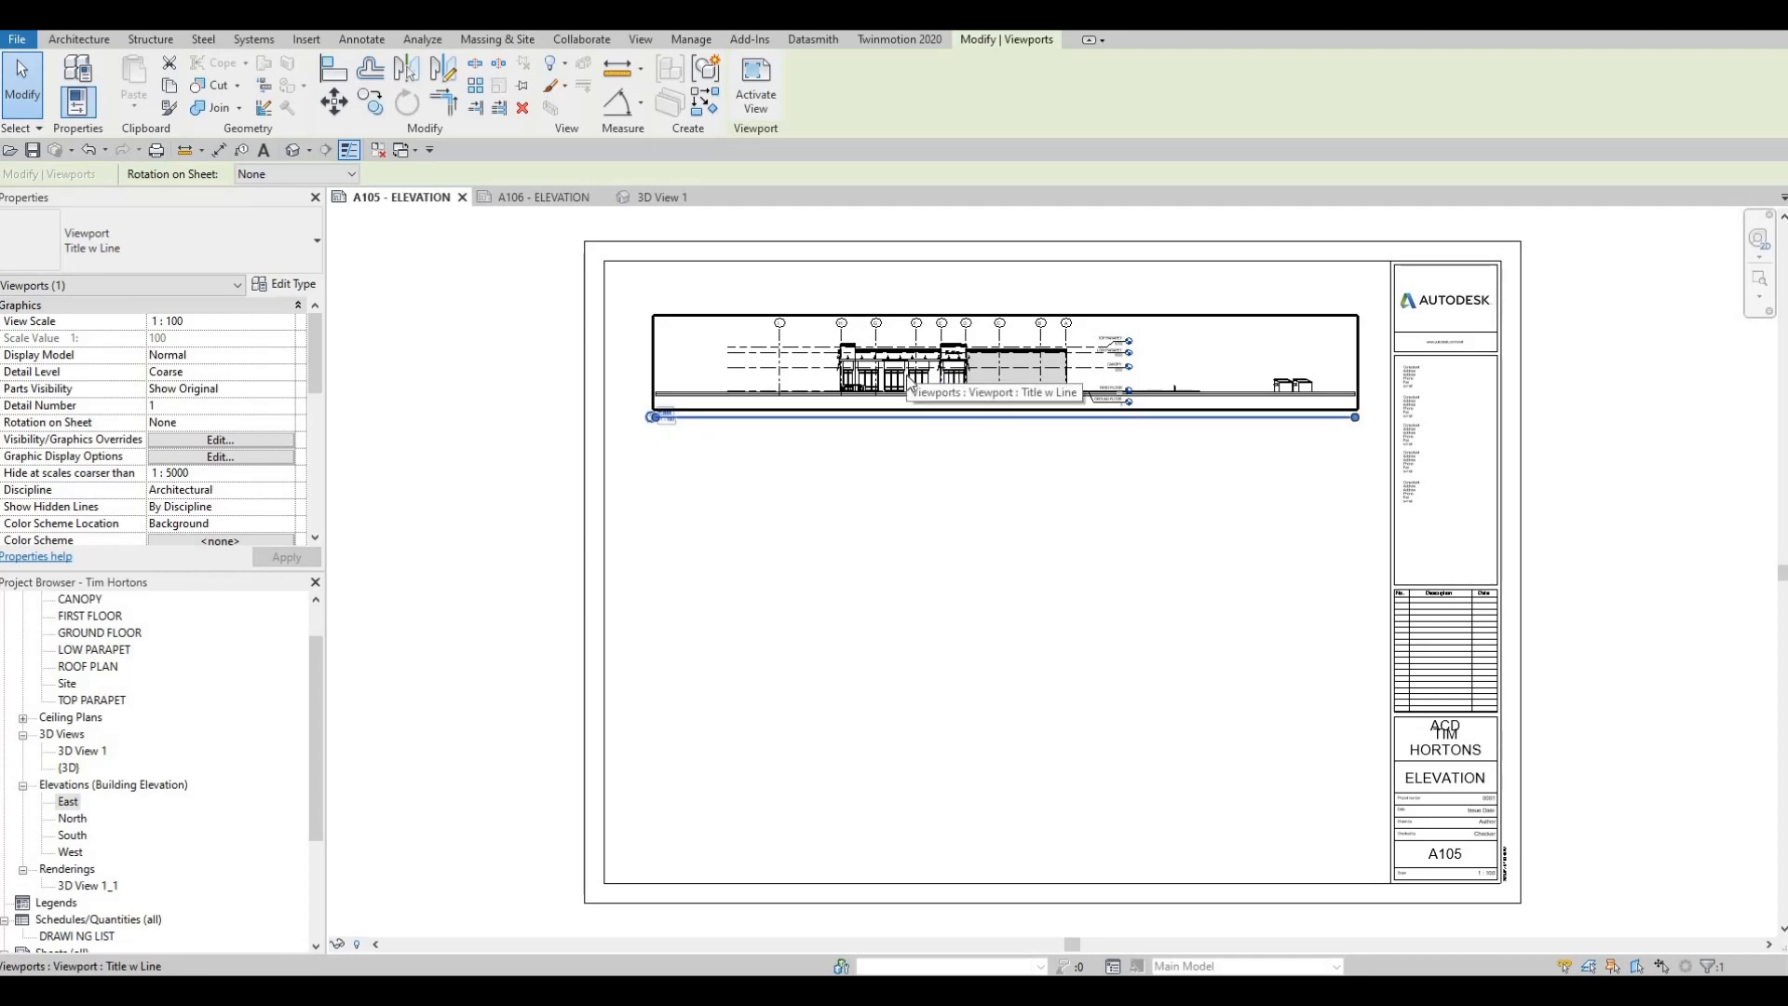
key("Delete")
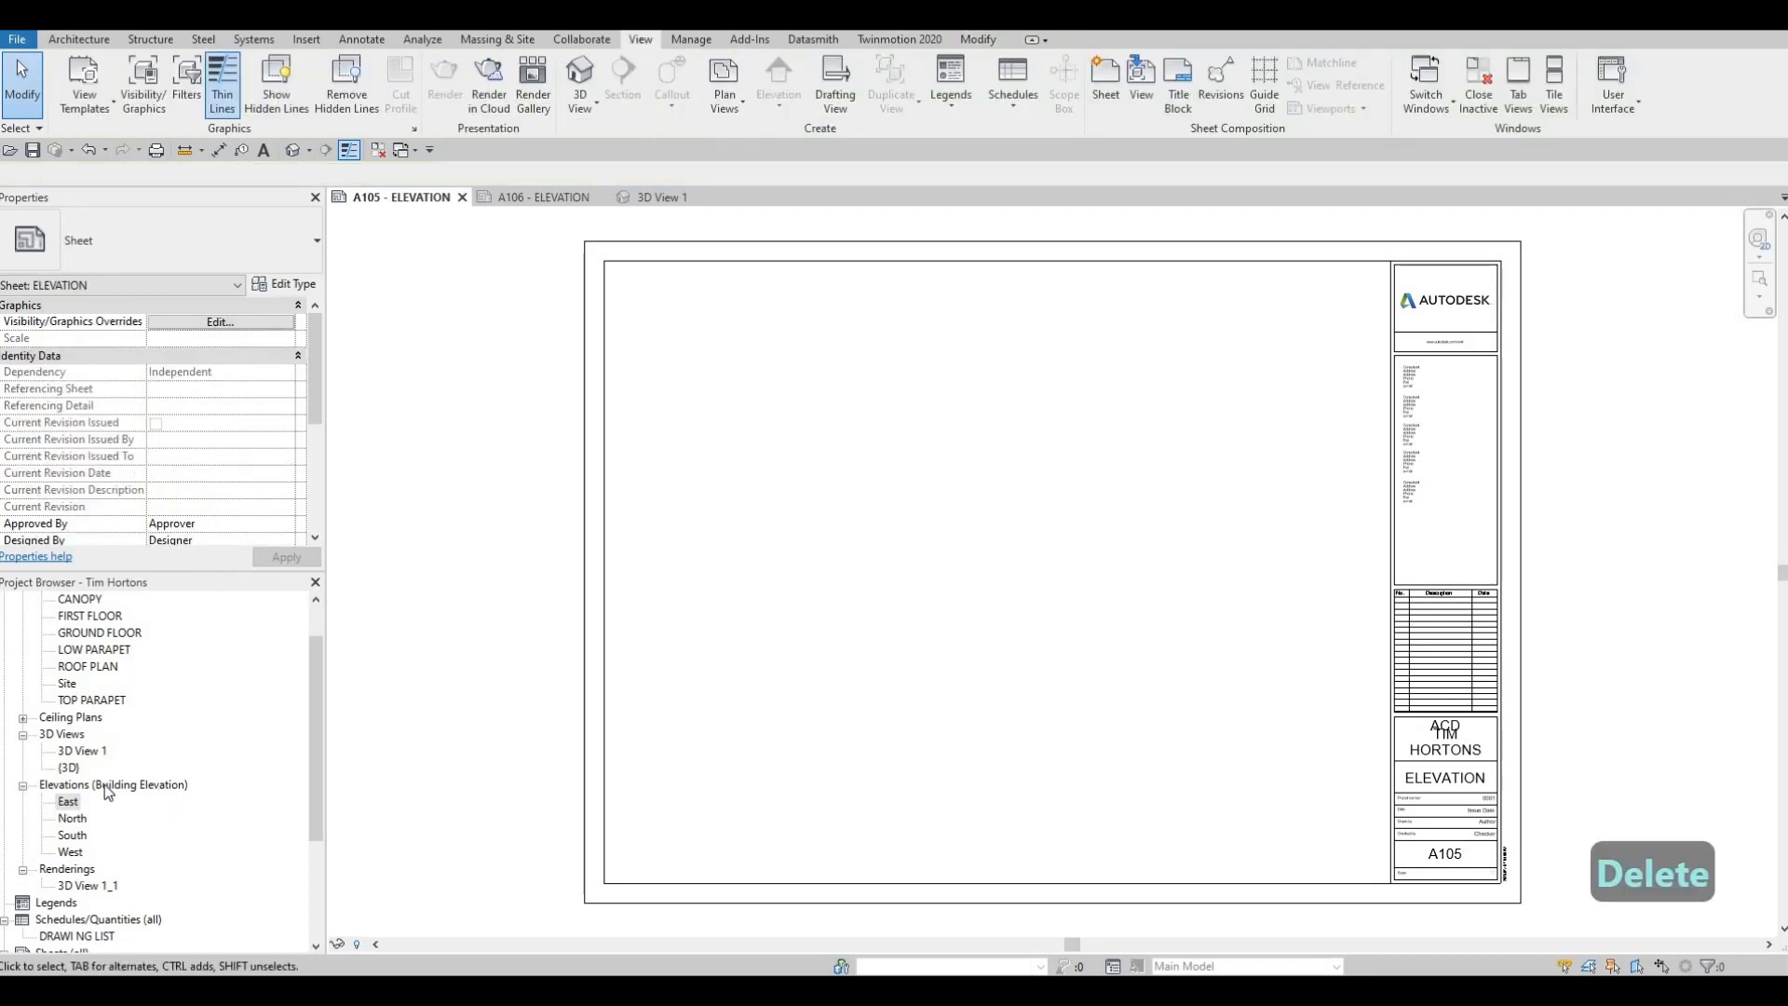
Set the East elevation view's scale to 1:50 and enable Crop View, Crop Region Visible and Annotation Crop
double_click(68, 801)
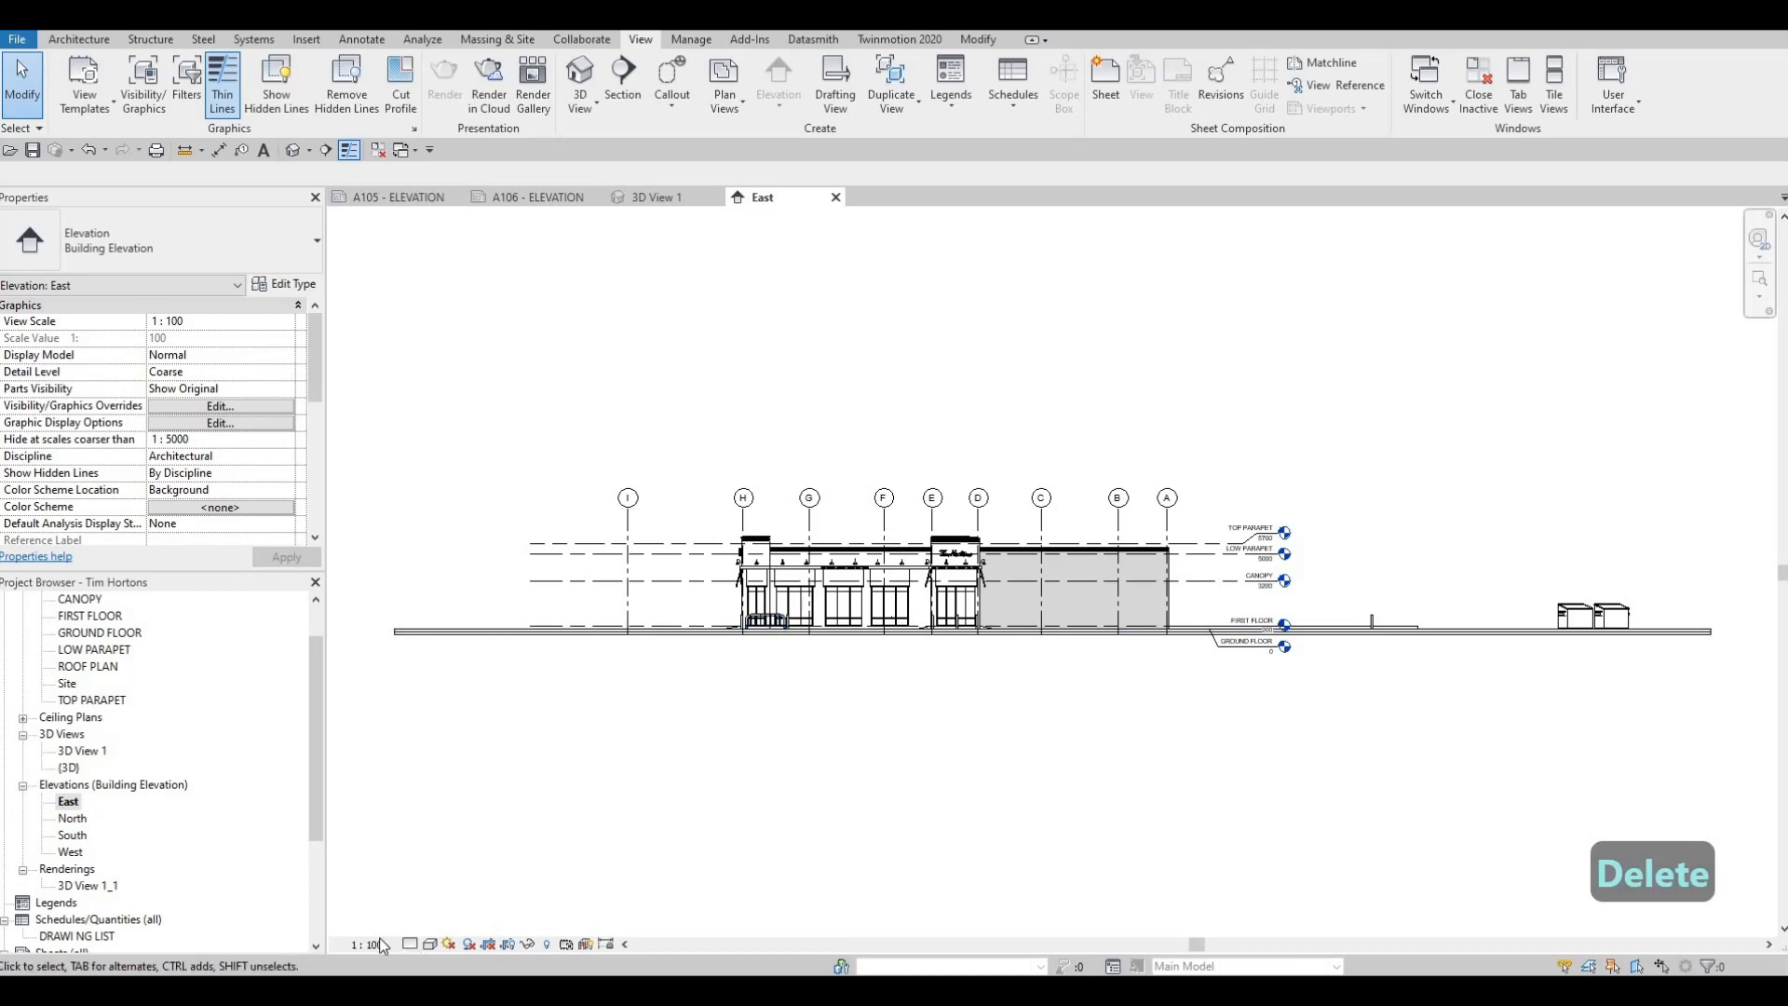
left_click(373, 944)
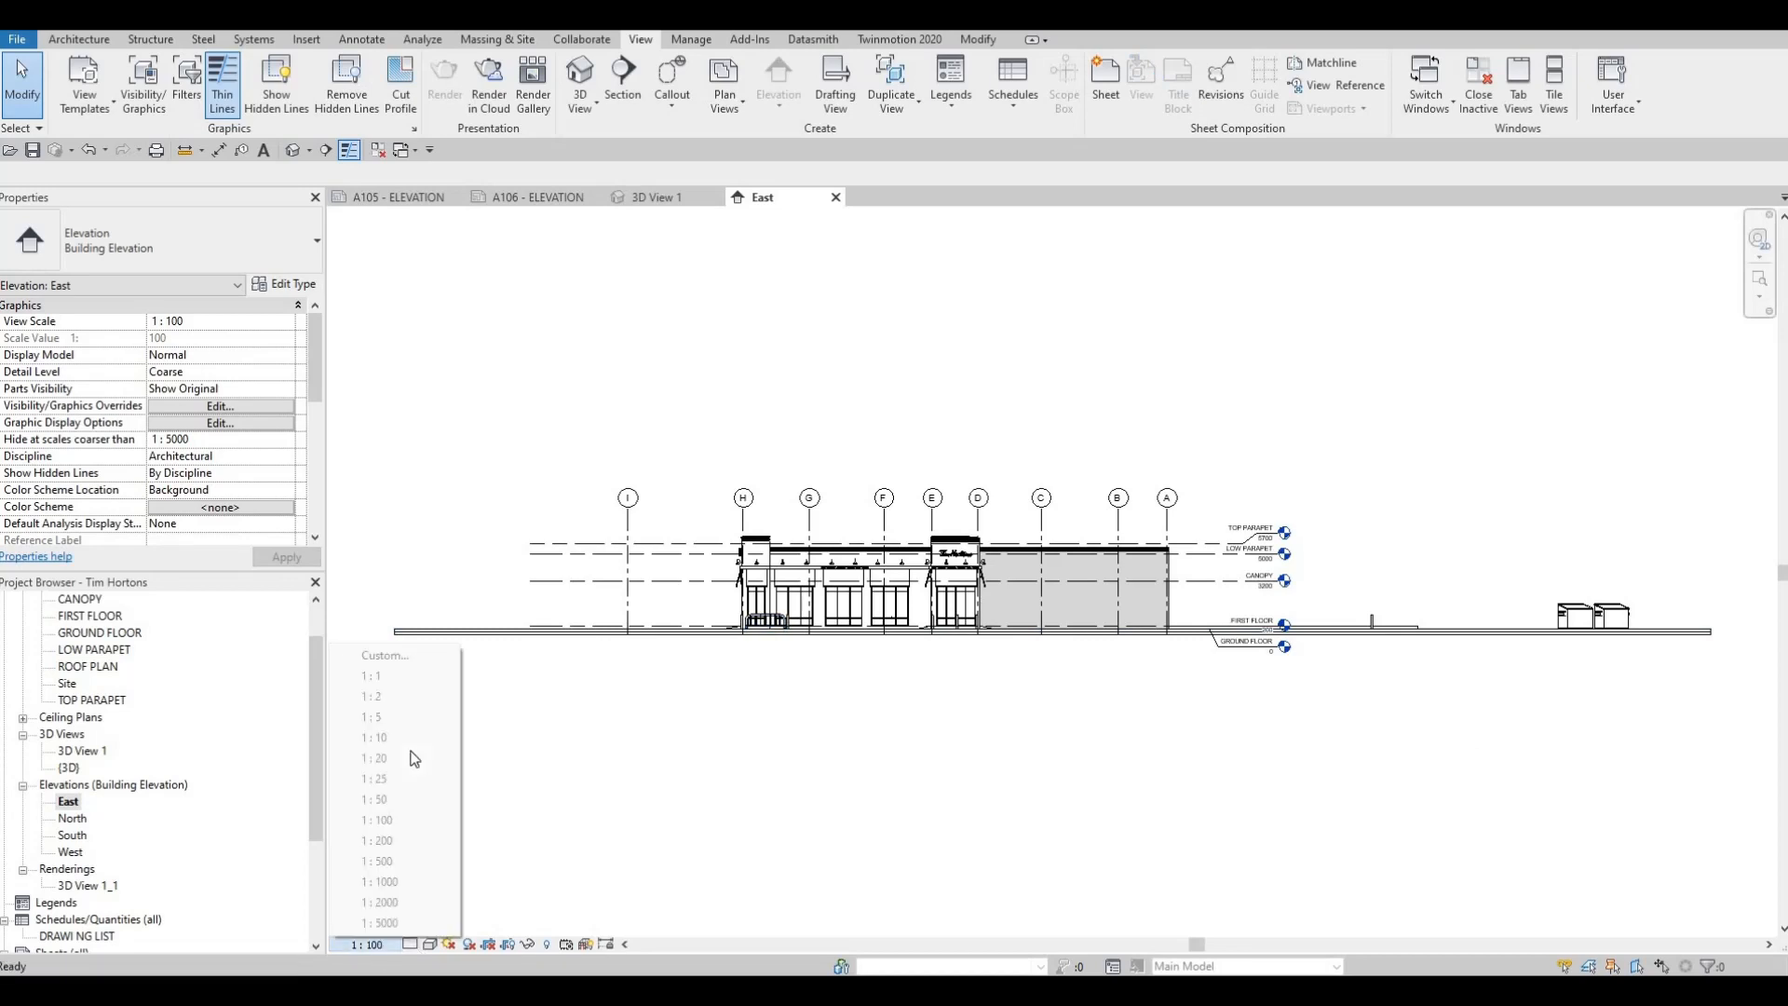
key("Down")
key("Return")
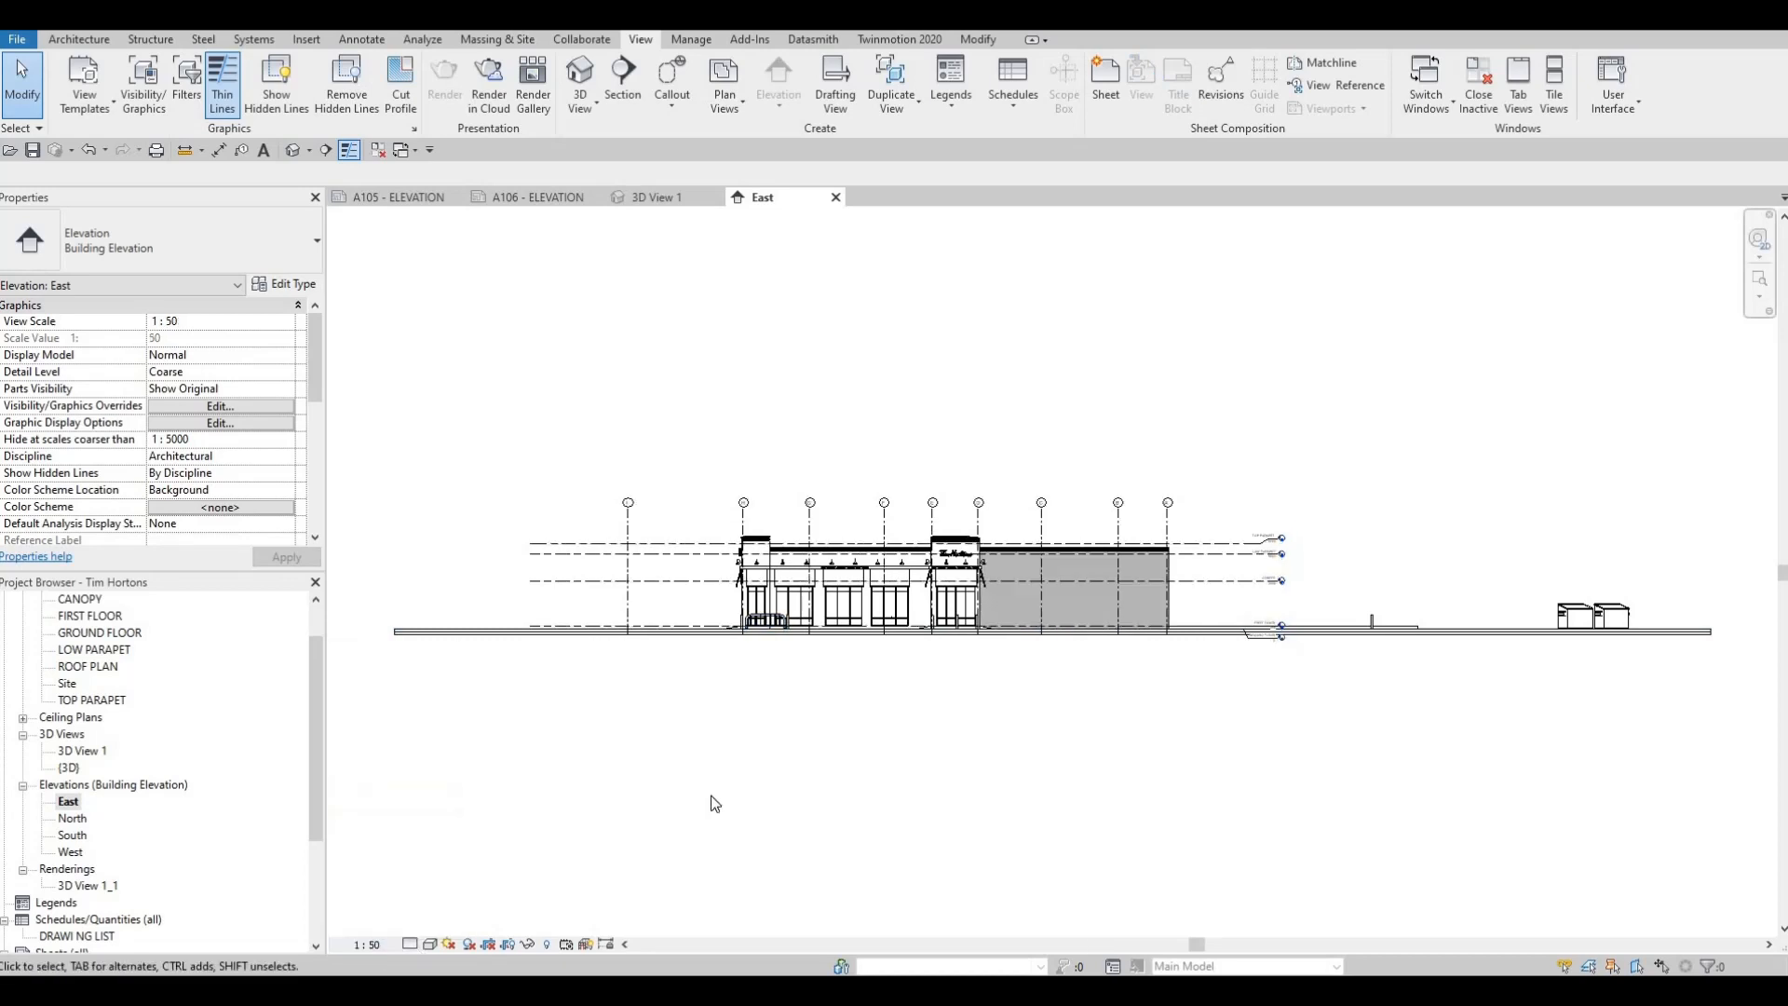
scroll(158, 364, "down", 5)
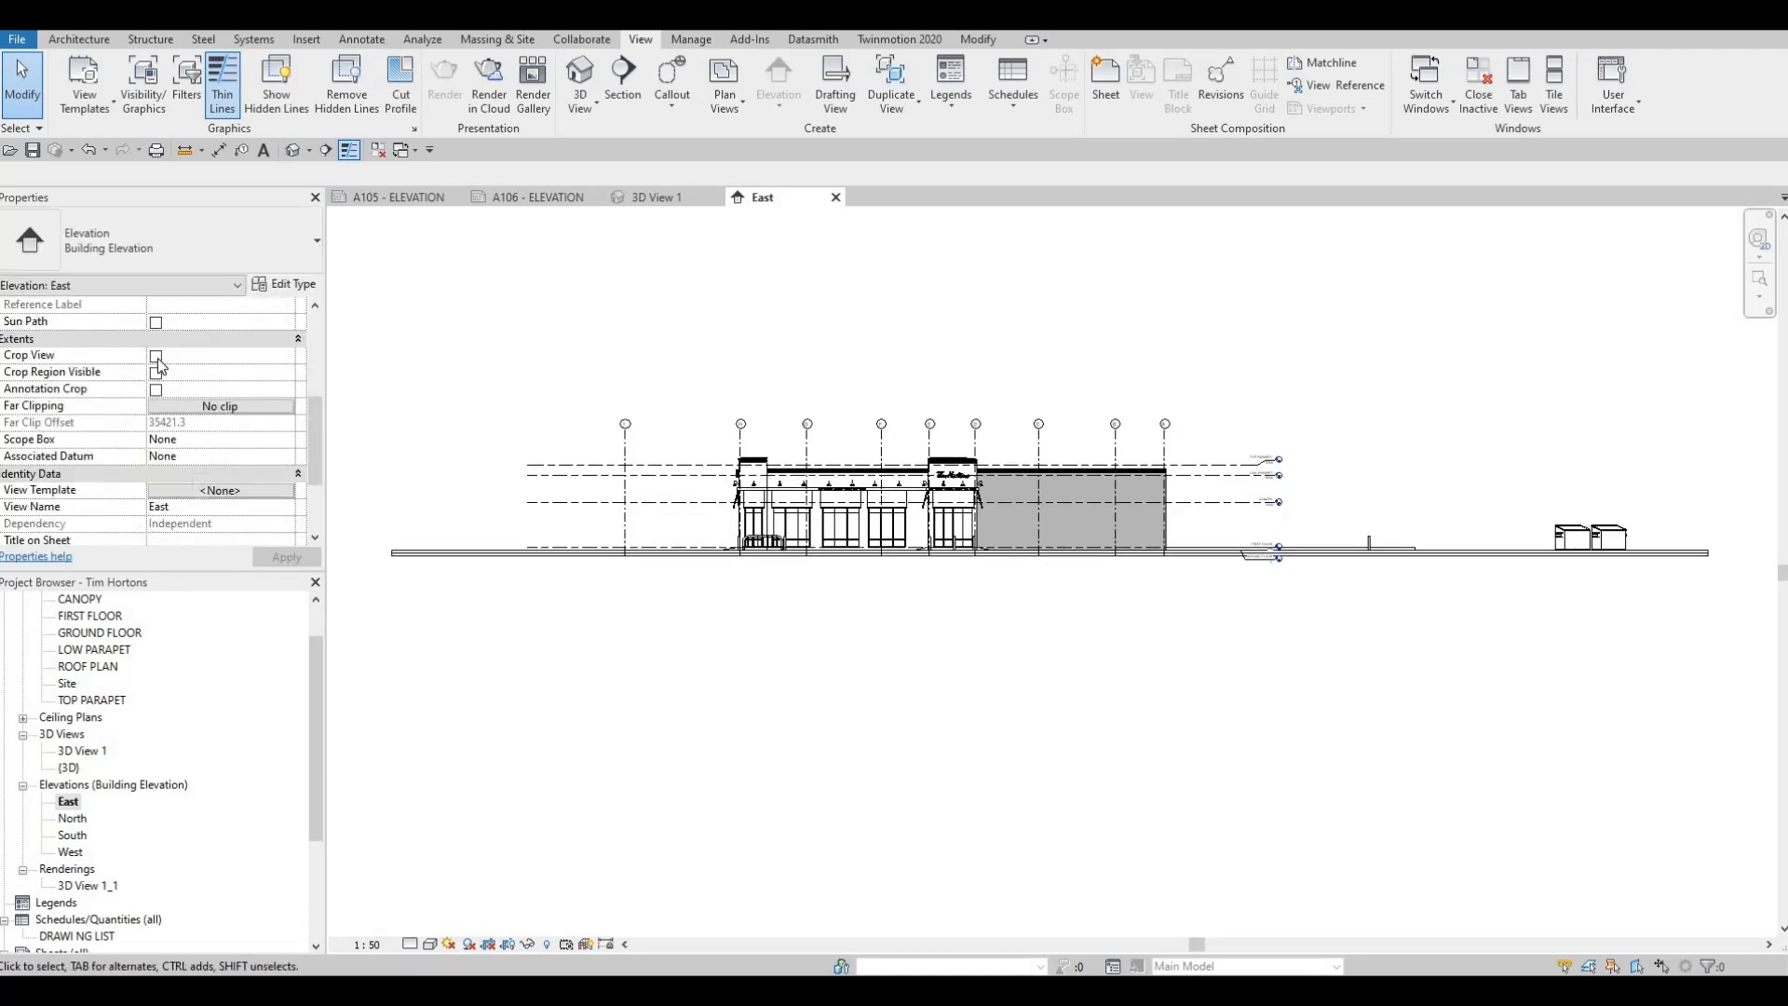
left_click(155, 374)
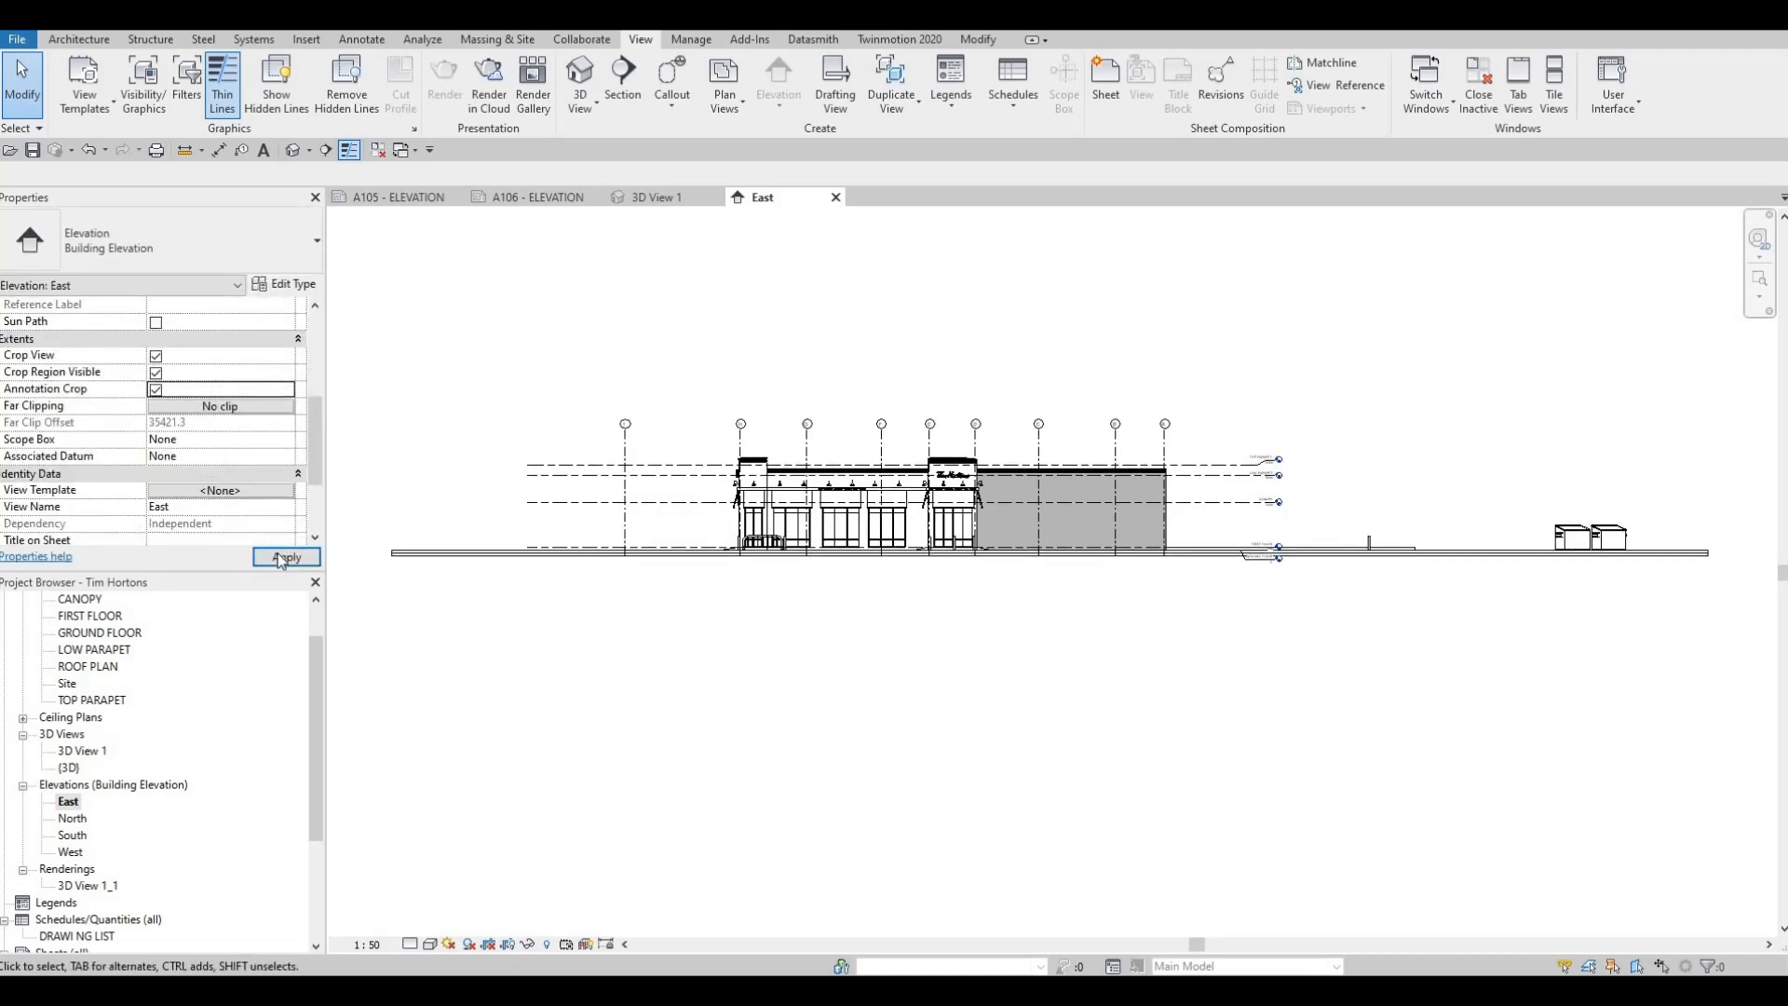
Tighten the East elevation's crop region on both sides, from just outside the outermost grid line to just past the level markers
middle_click_drag(448, 553, 622, 529)
scroll(432, 482, "down", 1)
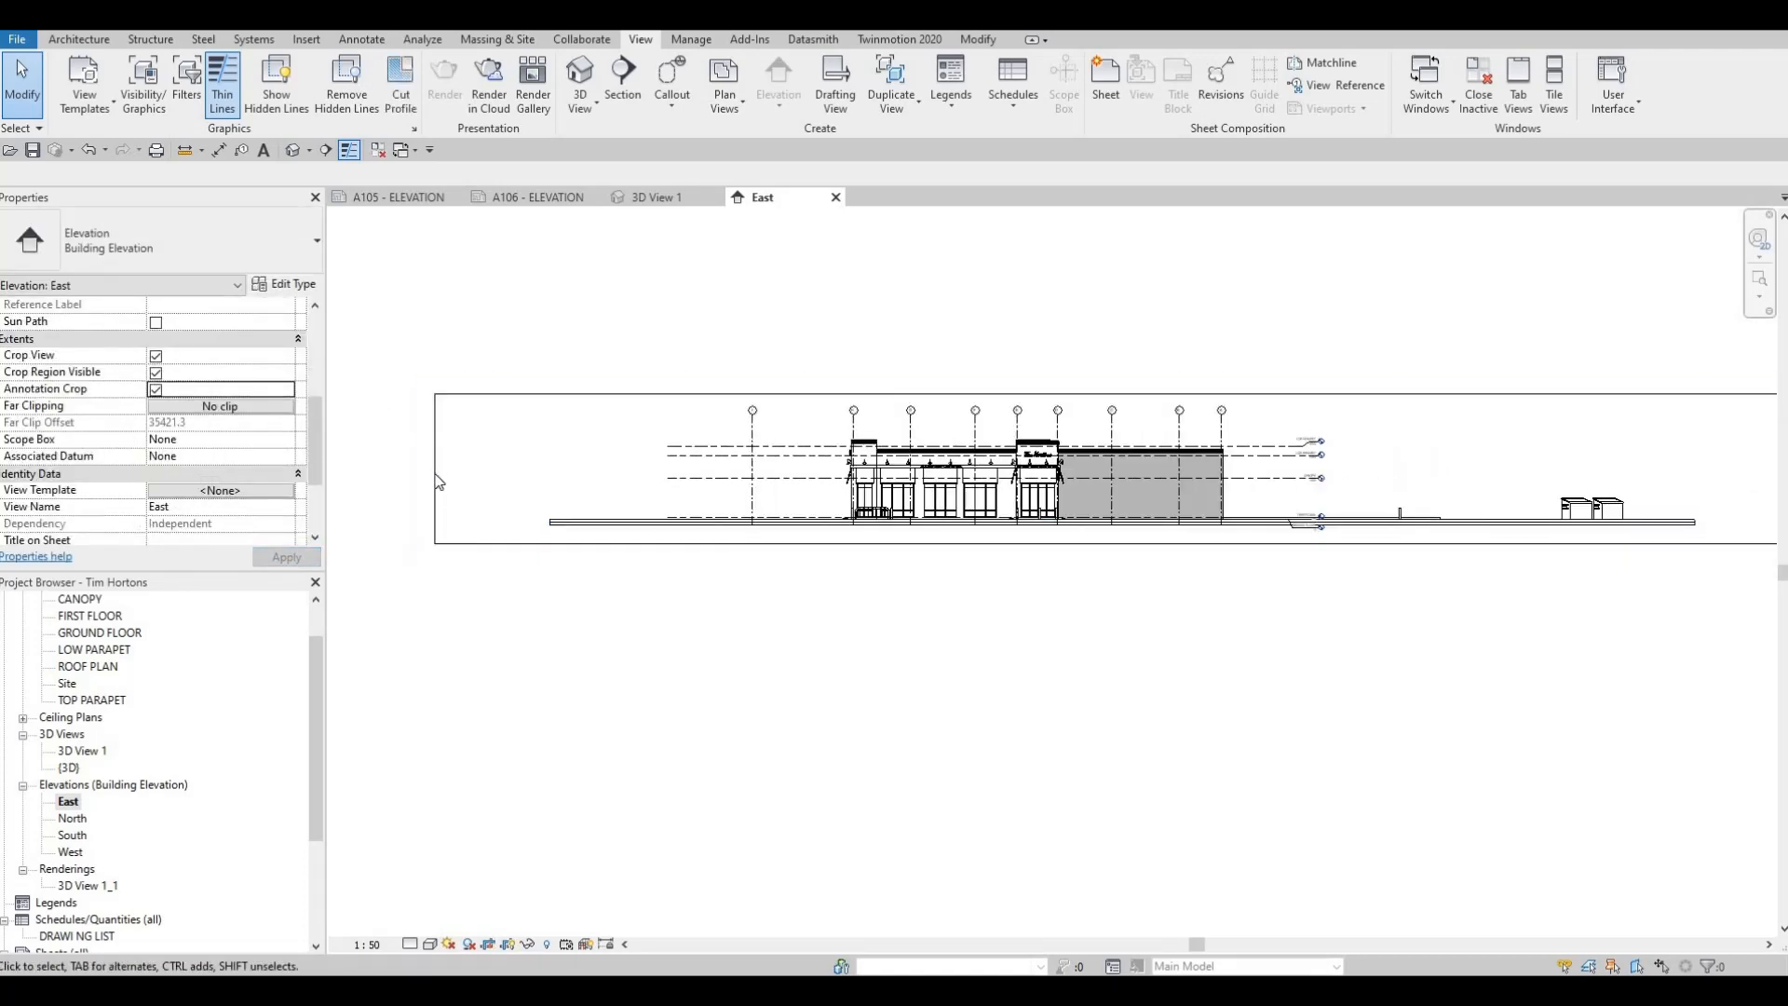
left_click(435, 484)
left_click_drag(435, 470, 701, 475)
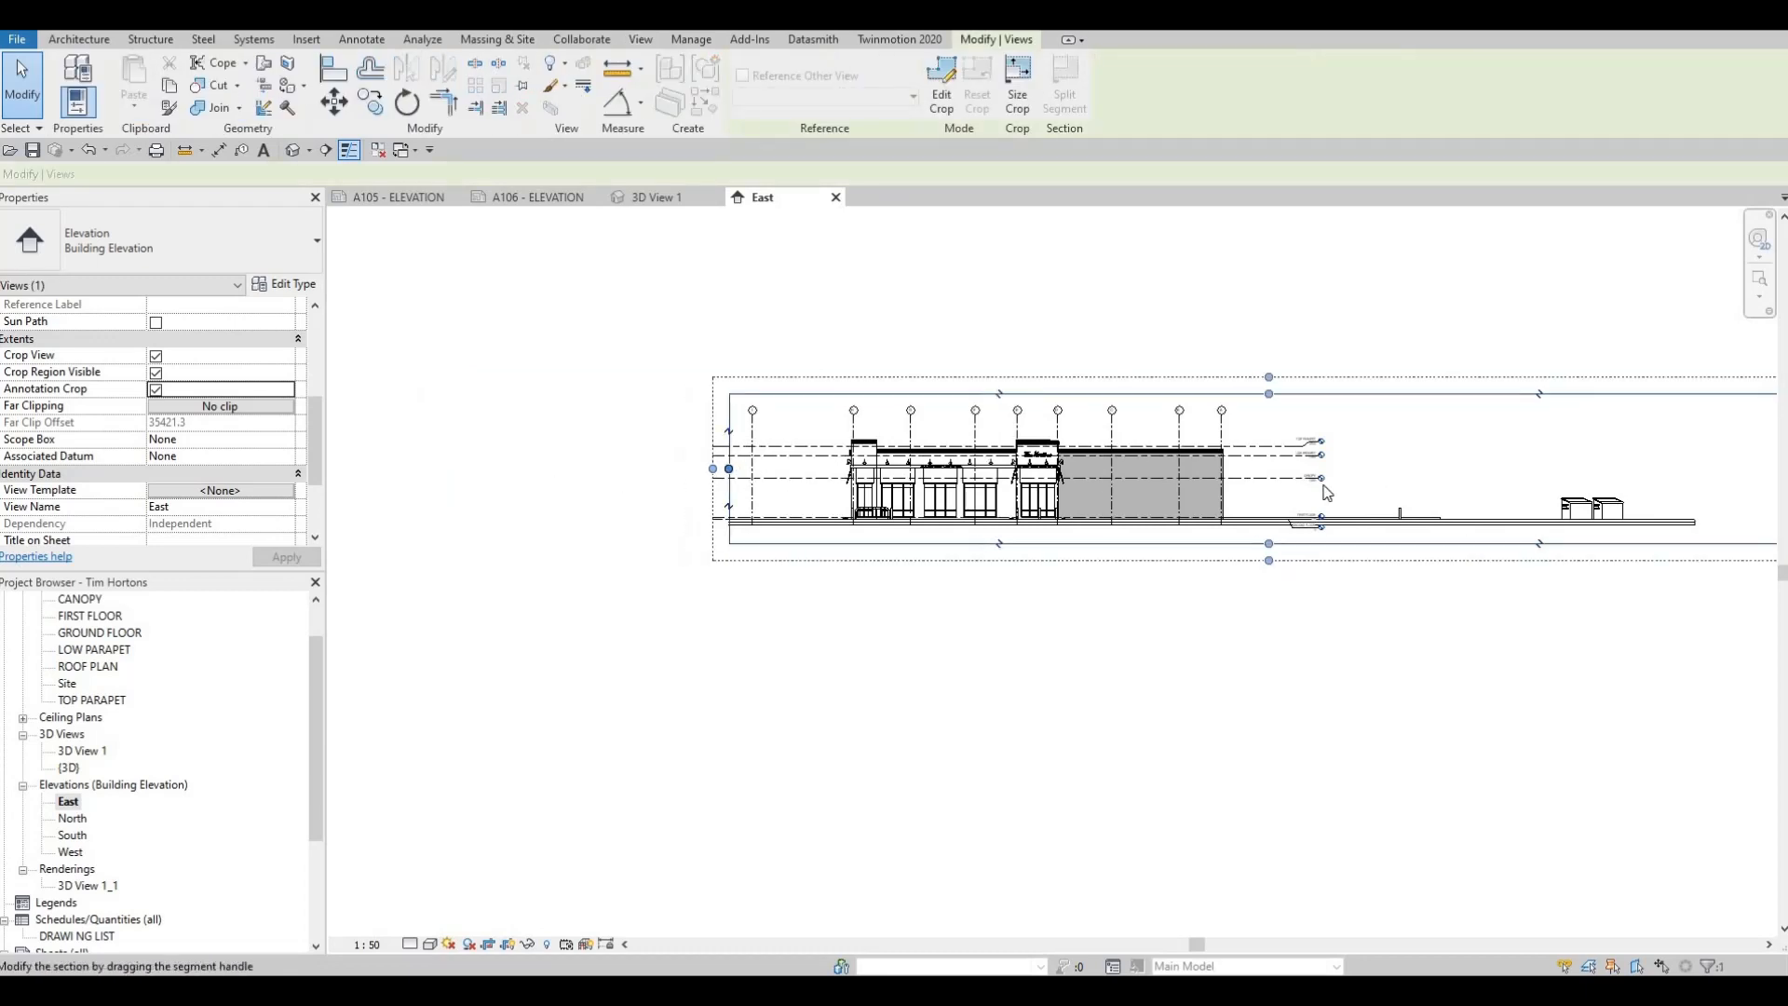
middle_click_drag(1684, 474, 1479, 432)
scroll(1479, 432, "down", 1)
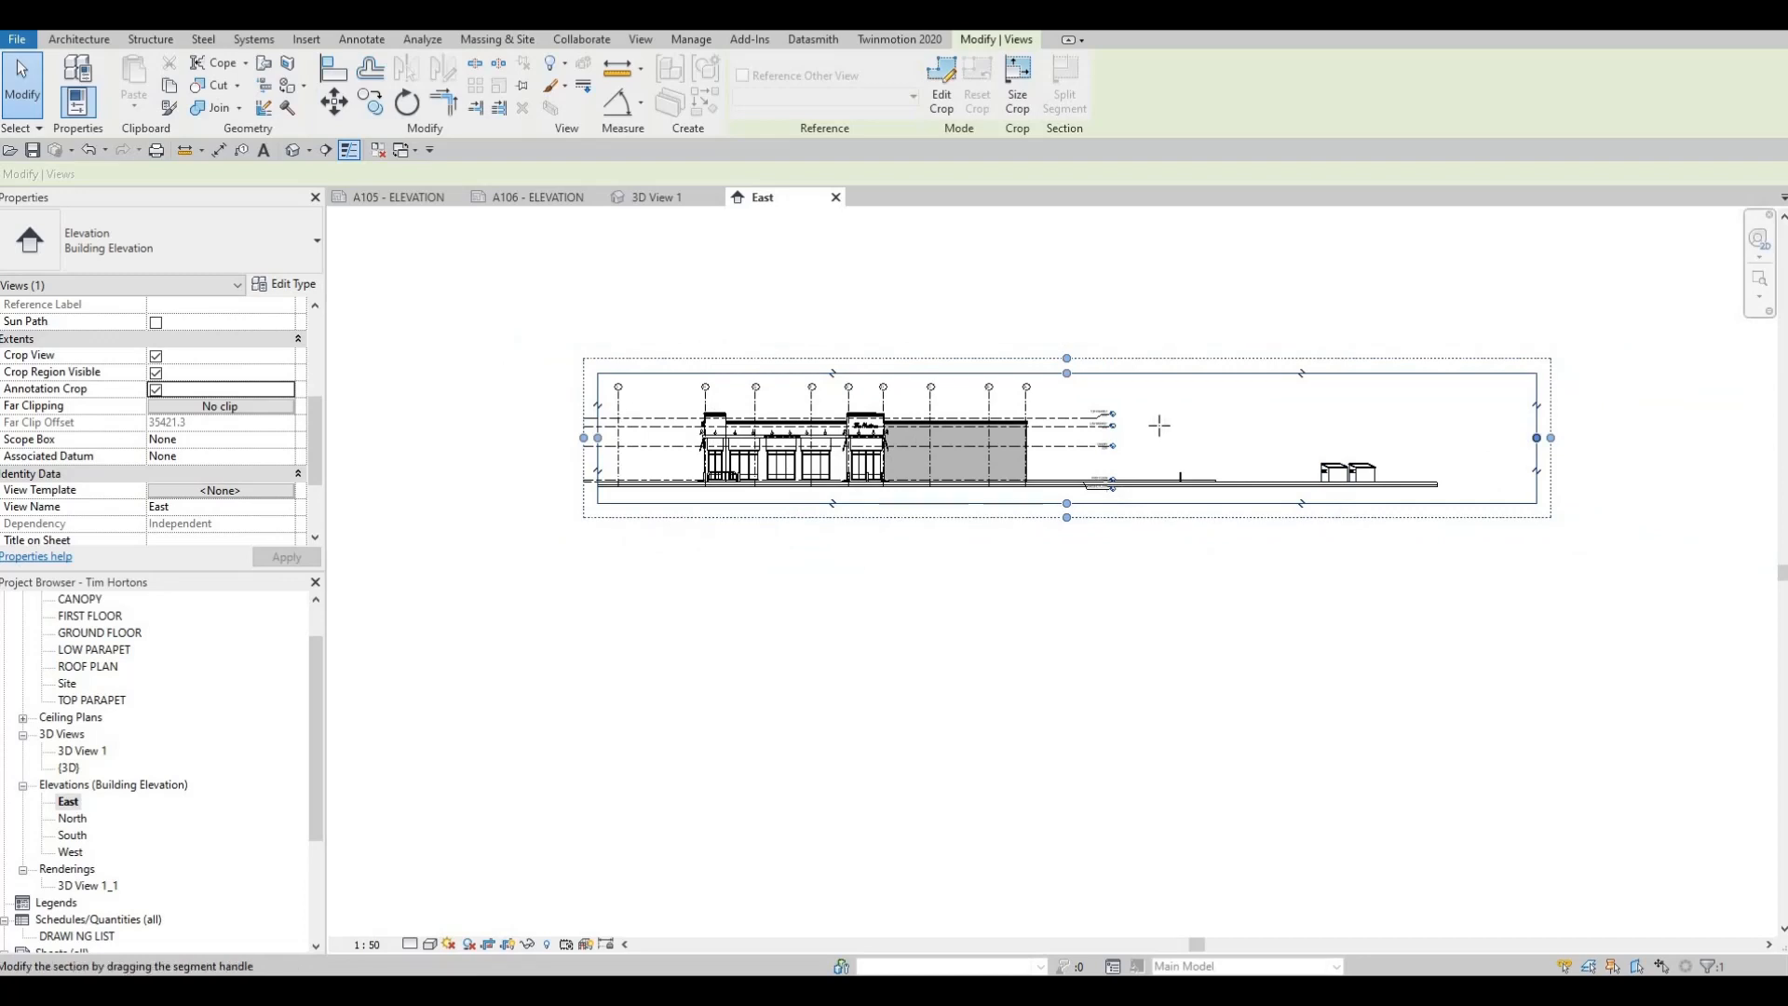
left_click_drag(1133, 424, 1132, 426)
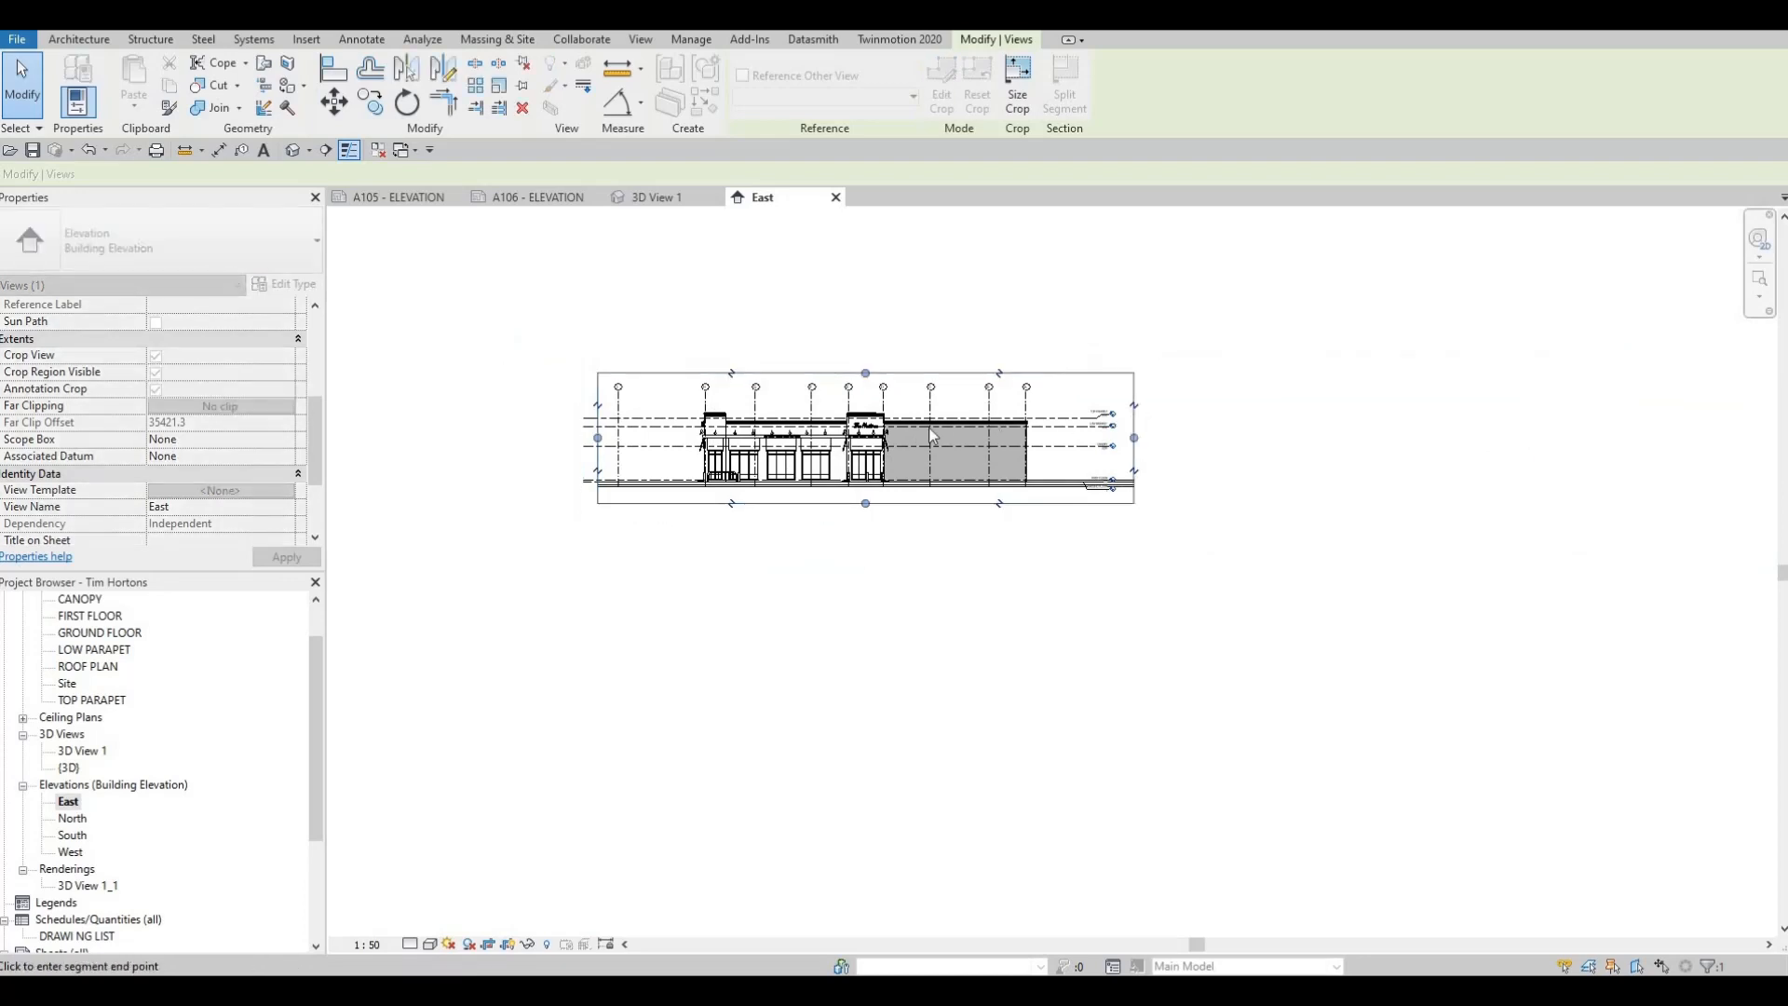
key("Escape")
scroll(894, 461, "up", 2)
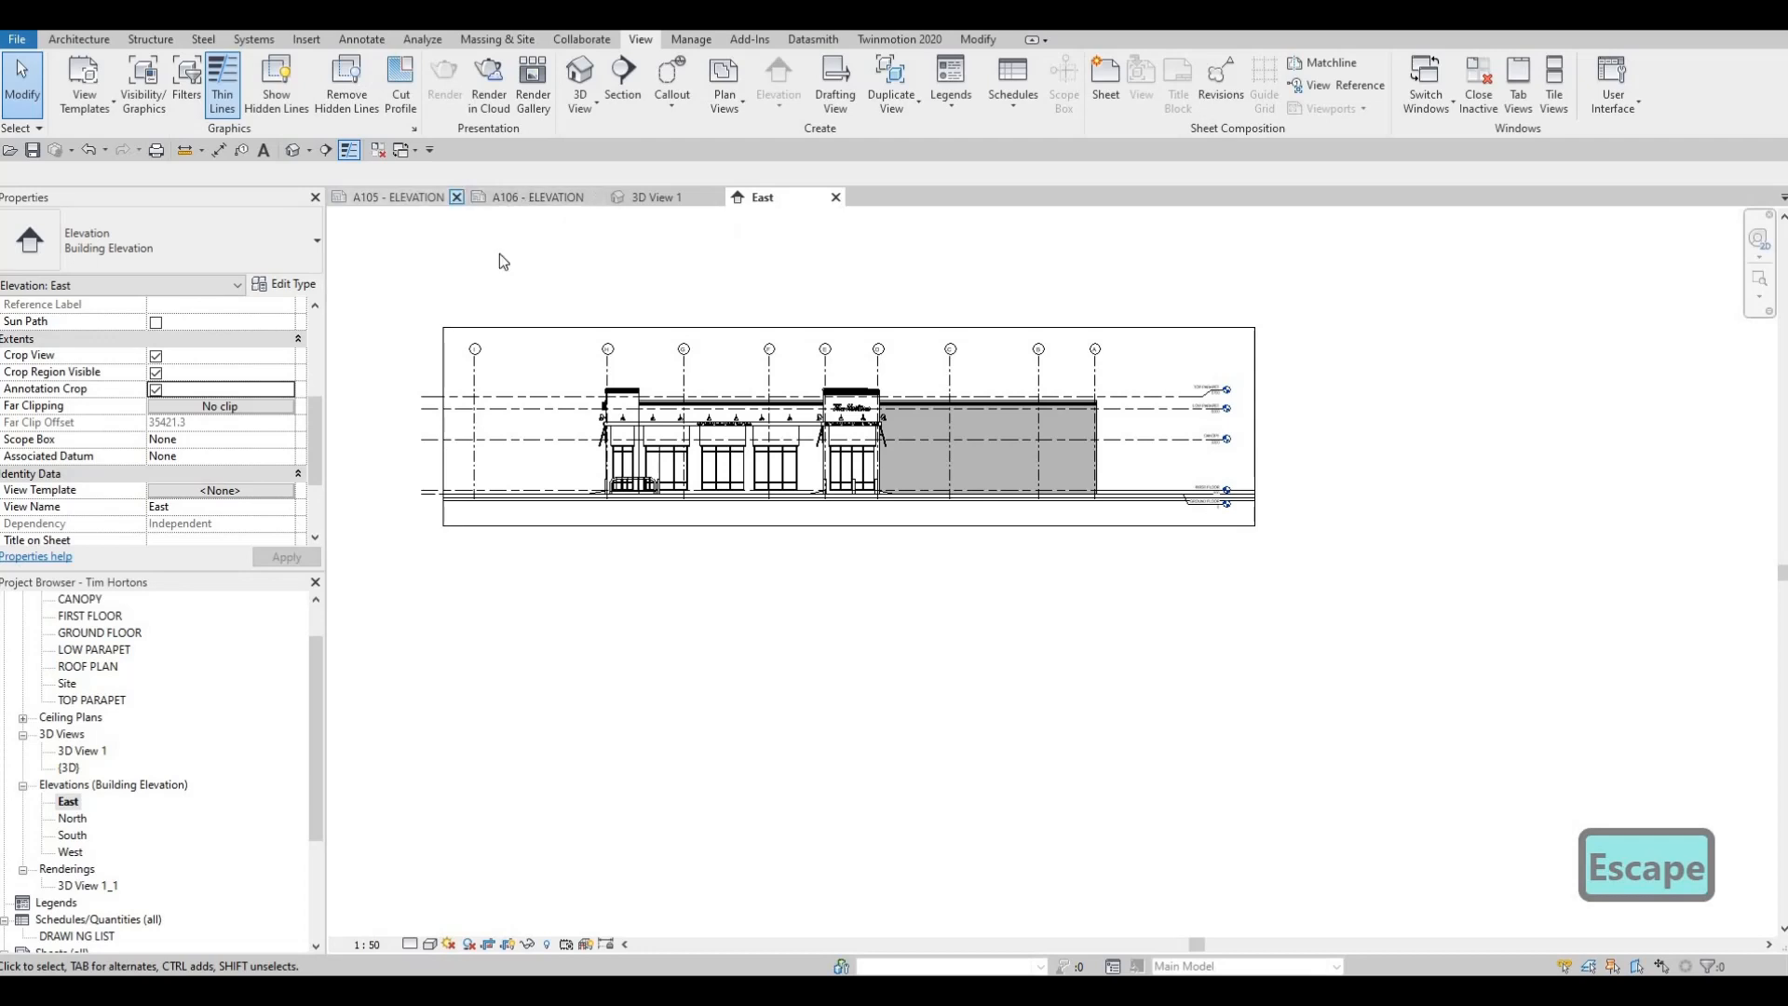
Place the cropped East elevation in the upper part of sheet A105, clear of the title block
left_click(68, 803)
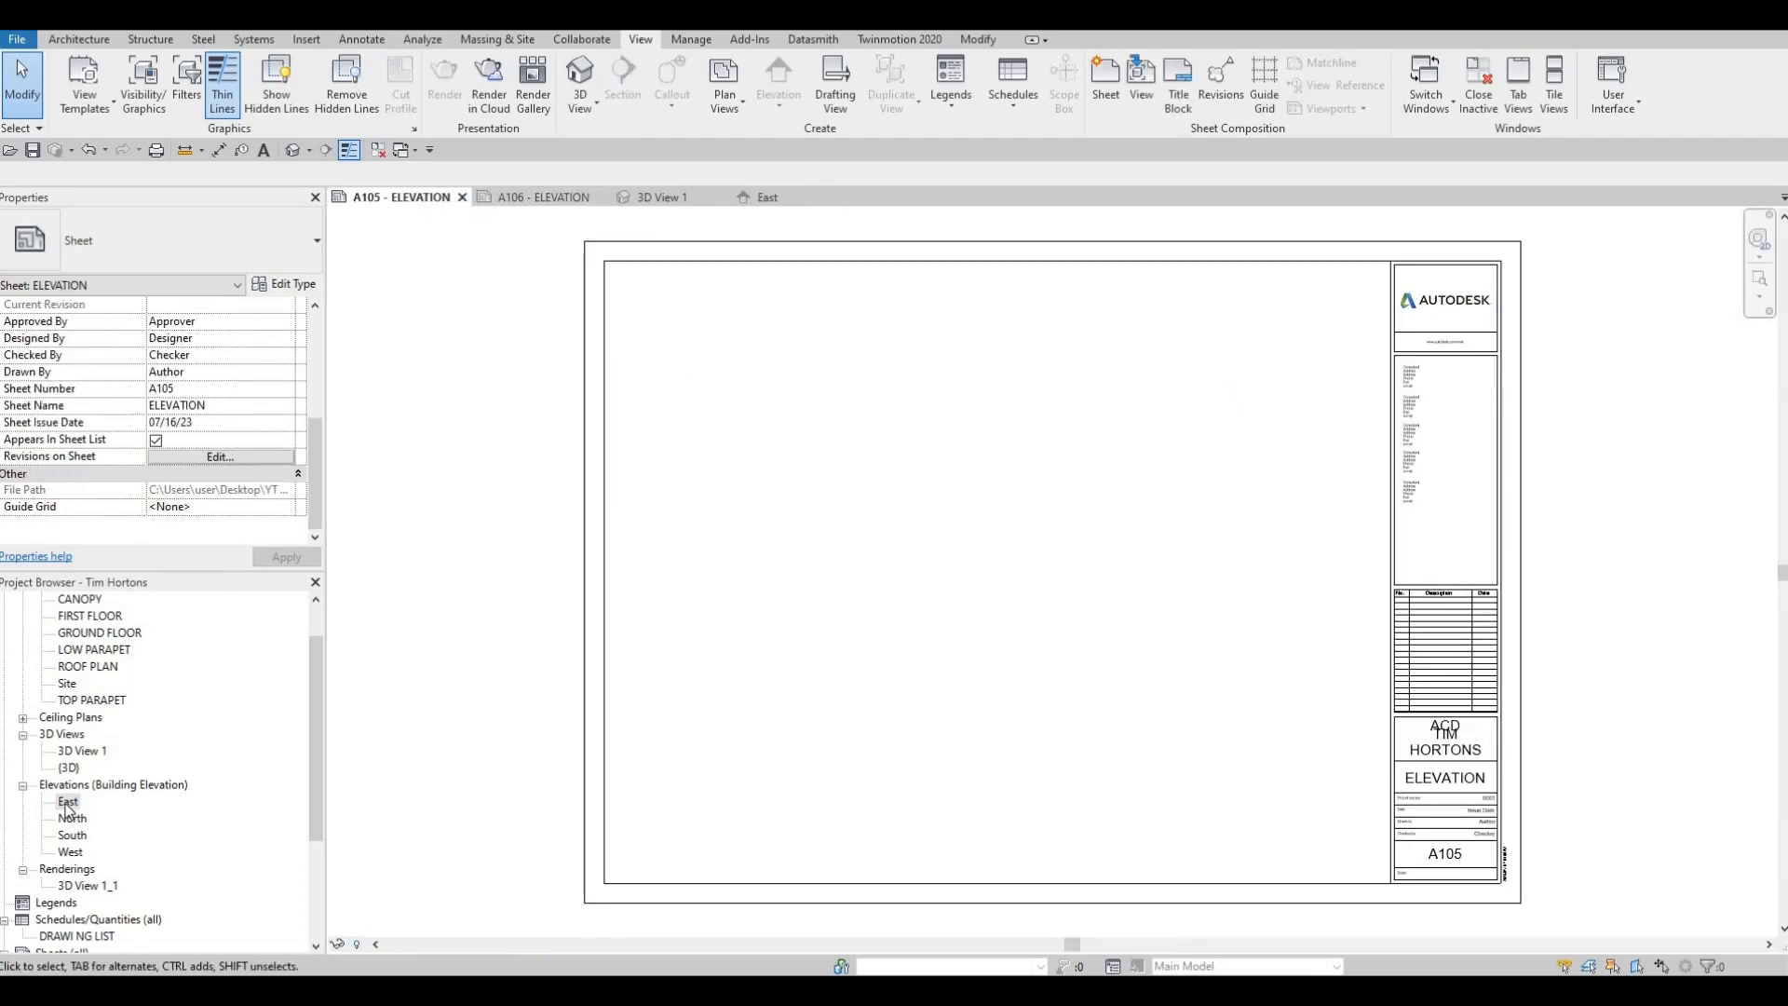
left_click_drag(1014, 411, 976, 399)
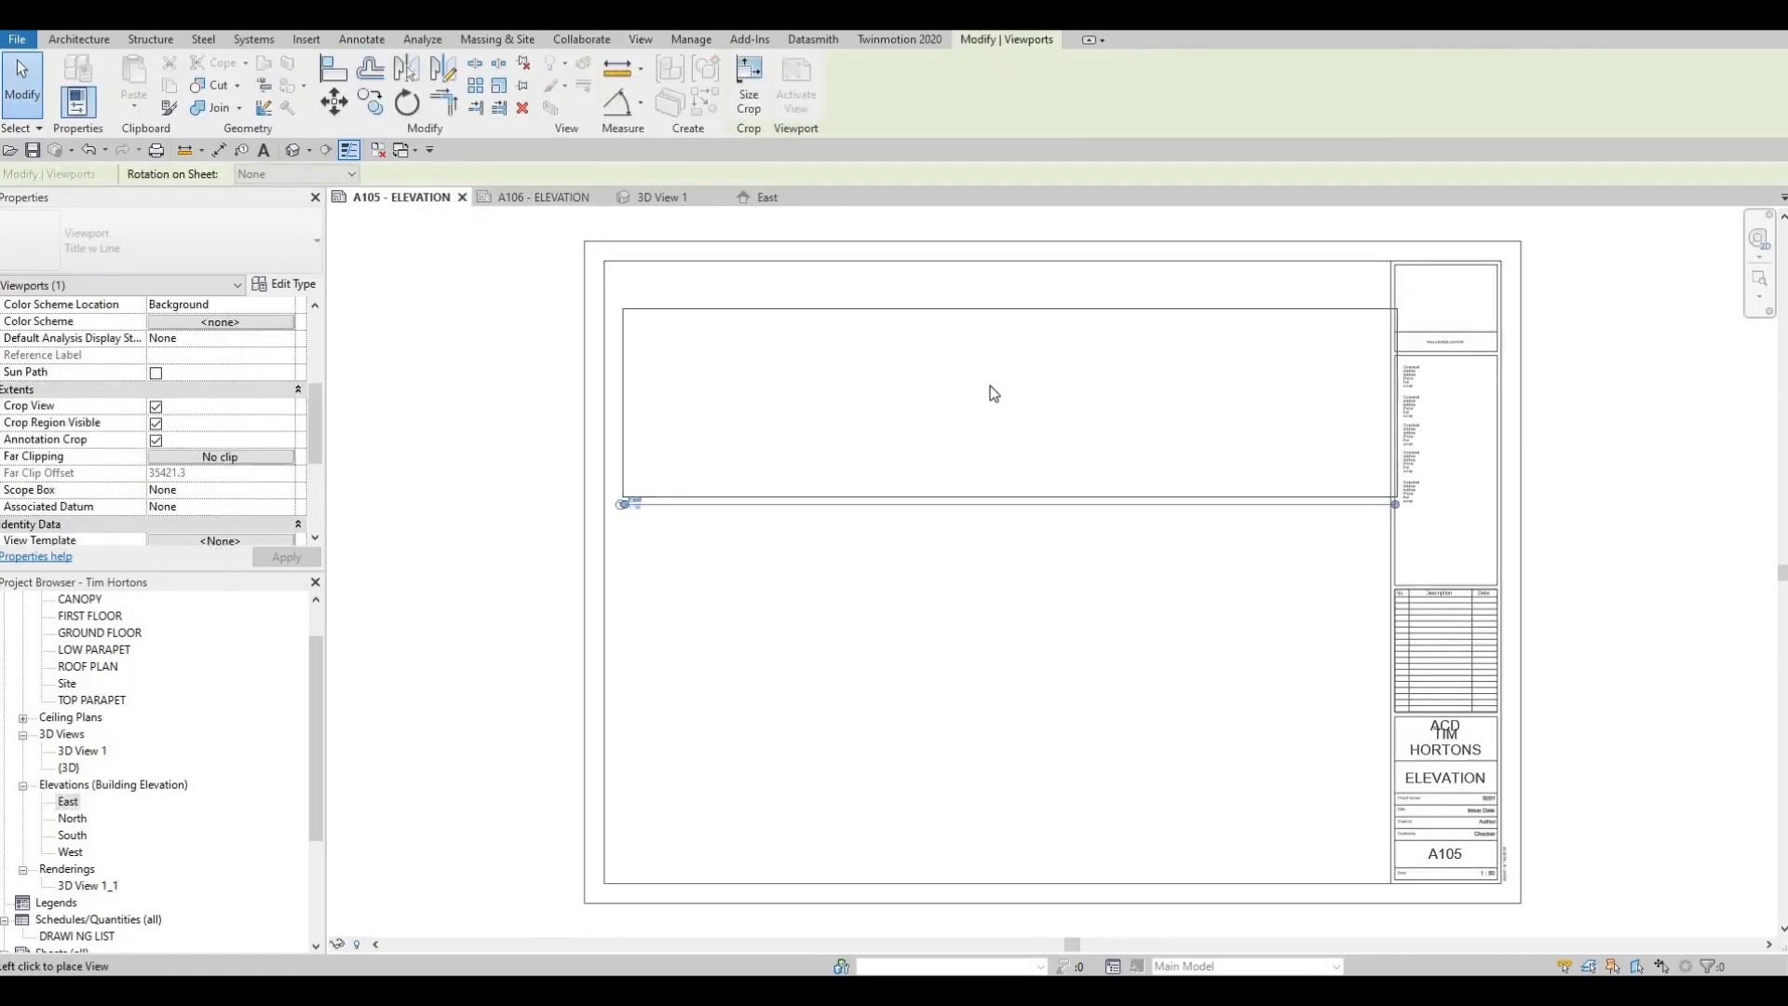
left_click(993, 387)
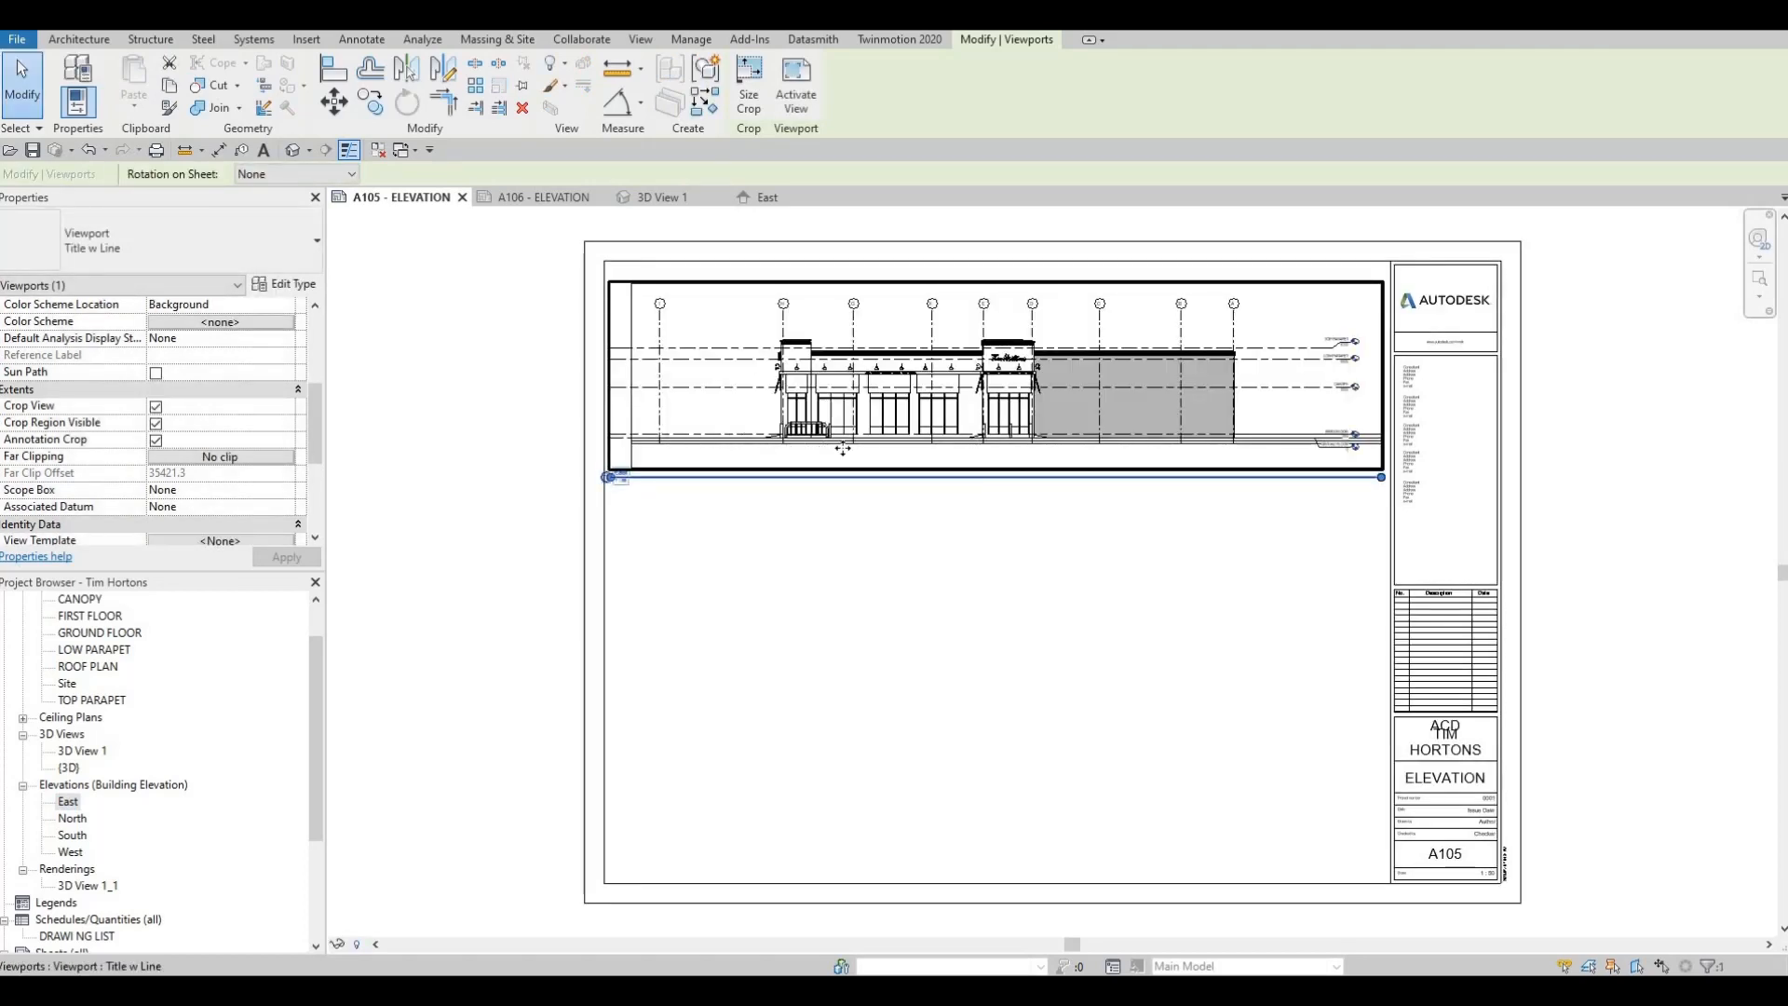
Set the North elevation view's scale to 1:50 and enable Crop View, Crop Region Visible and Annotation Crop
left_click(66, 819)
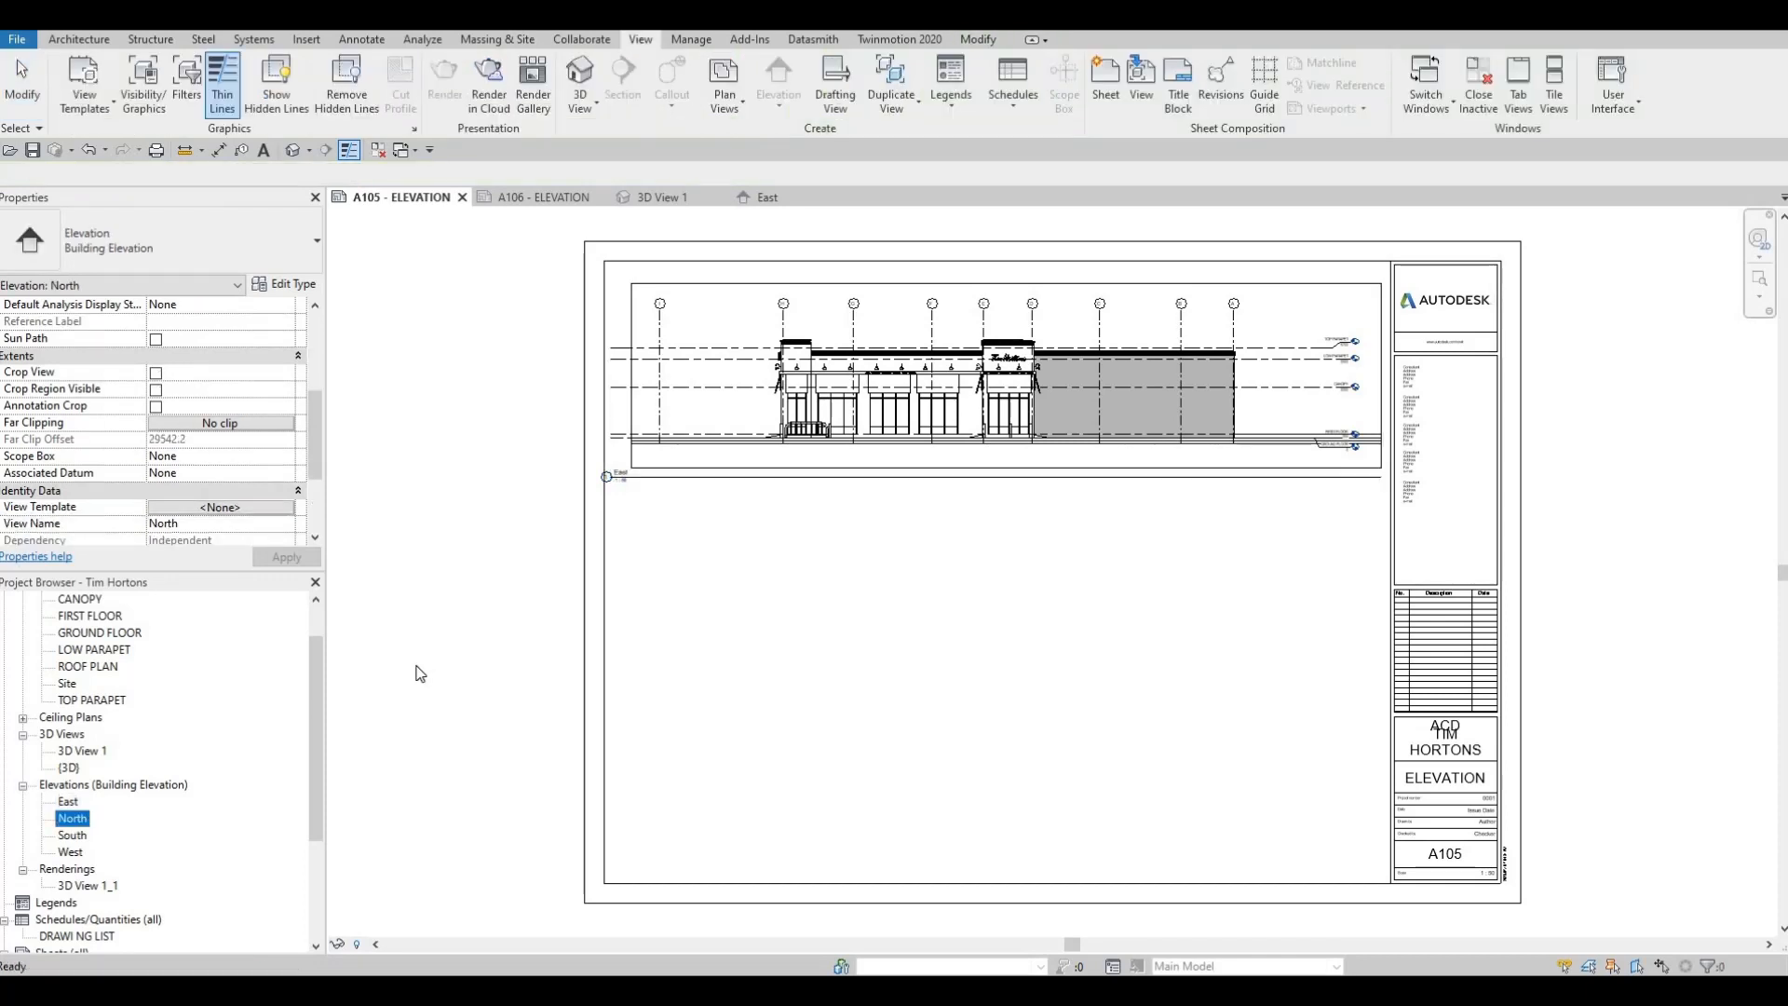
double_click(75, 820)
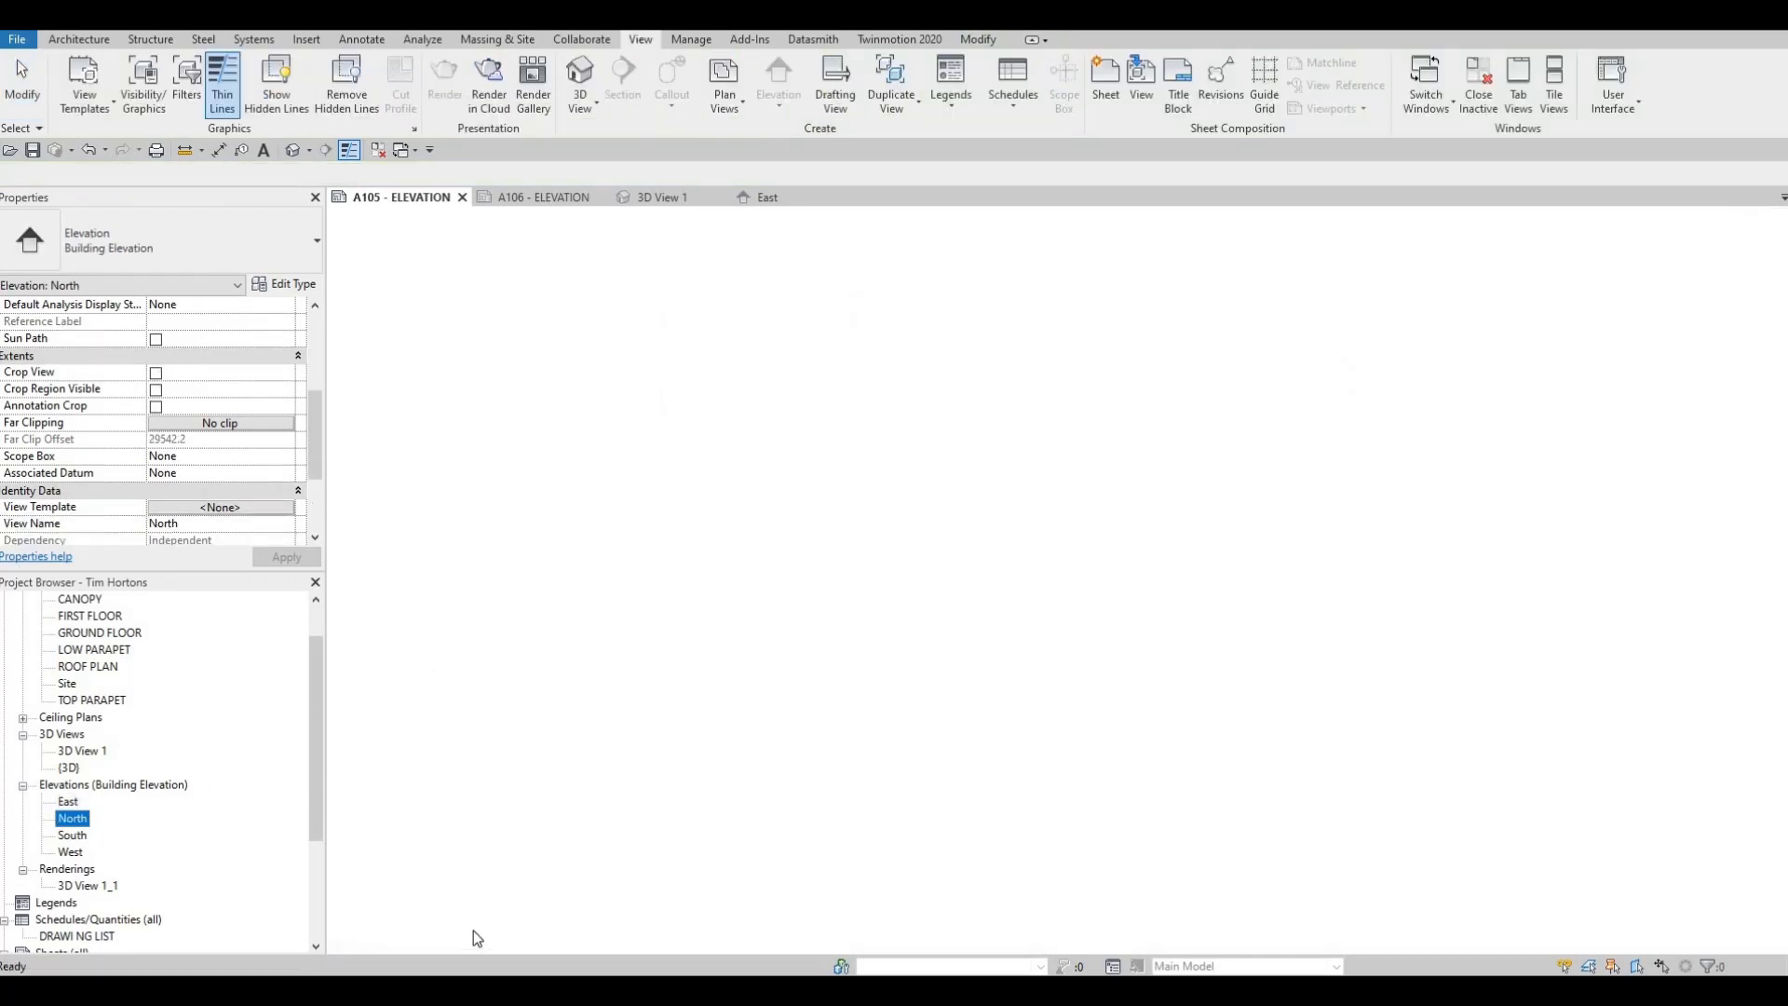
left_click(373, 943)
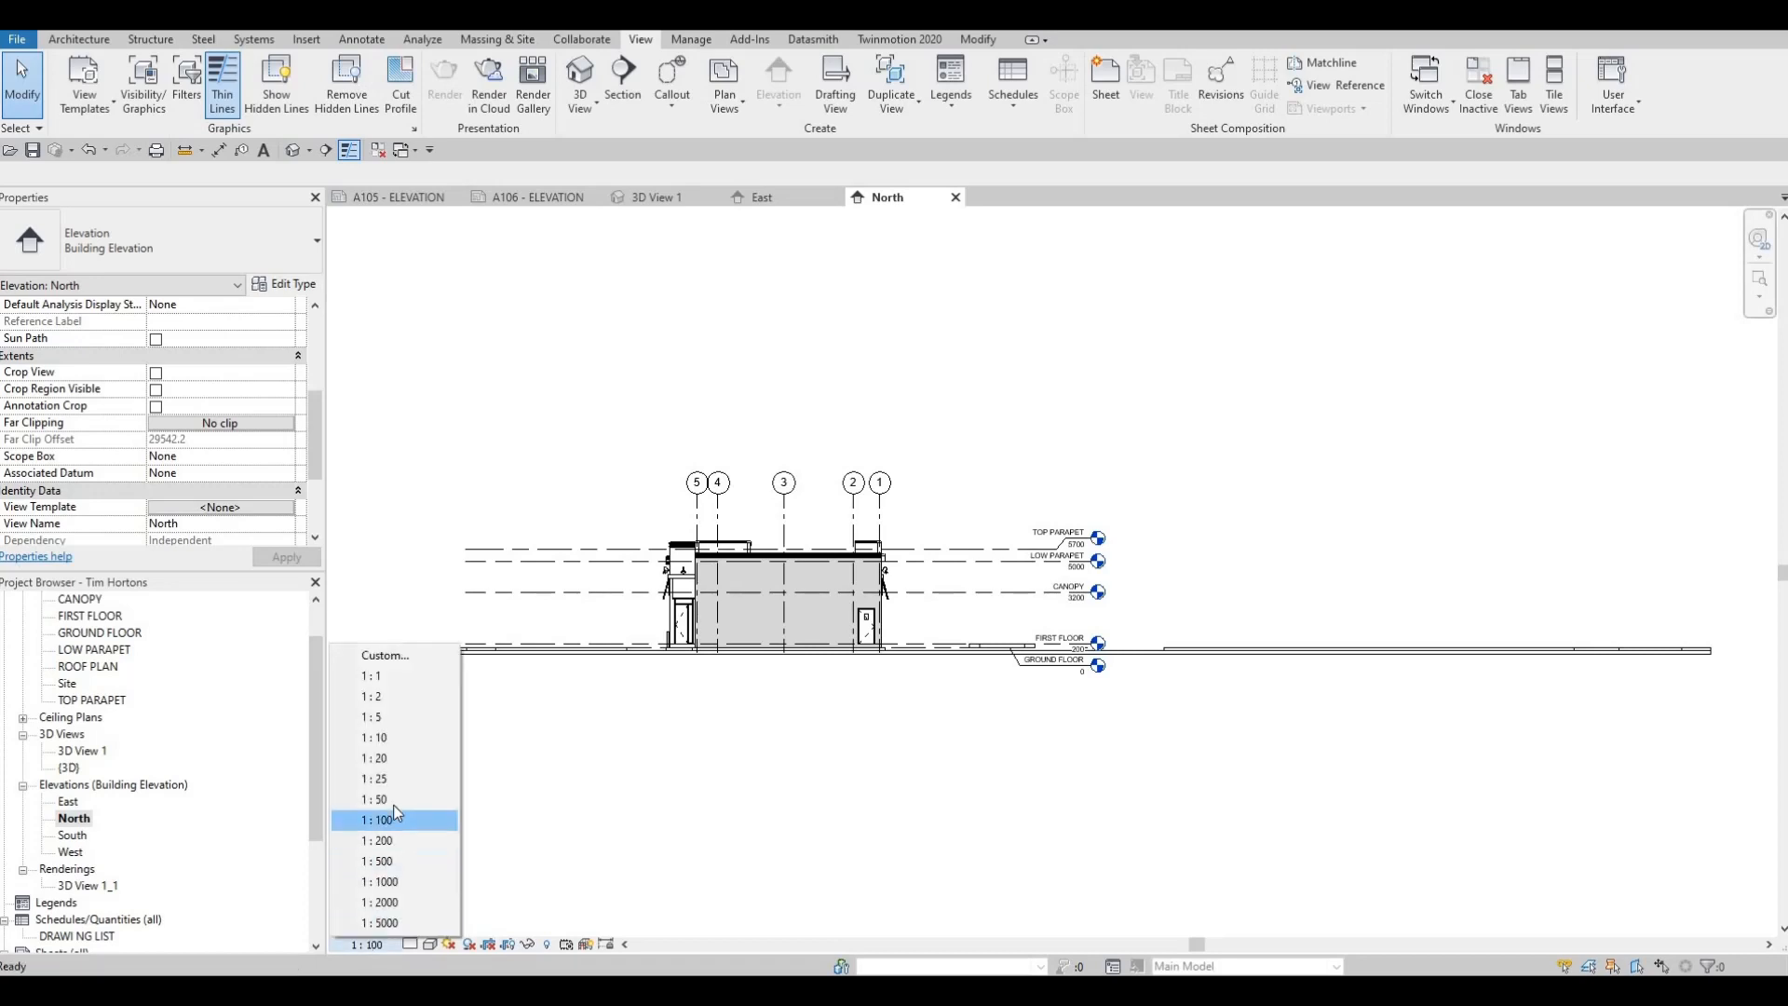
left_click(377, 799)
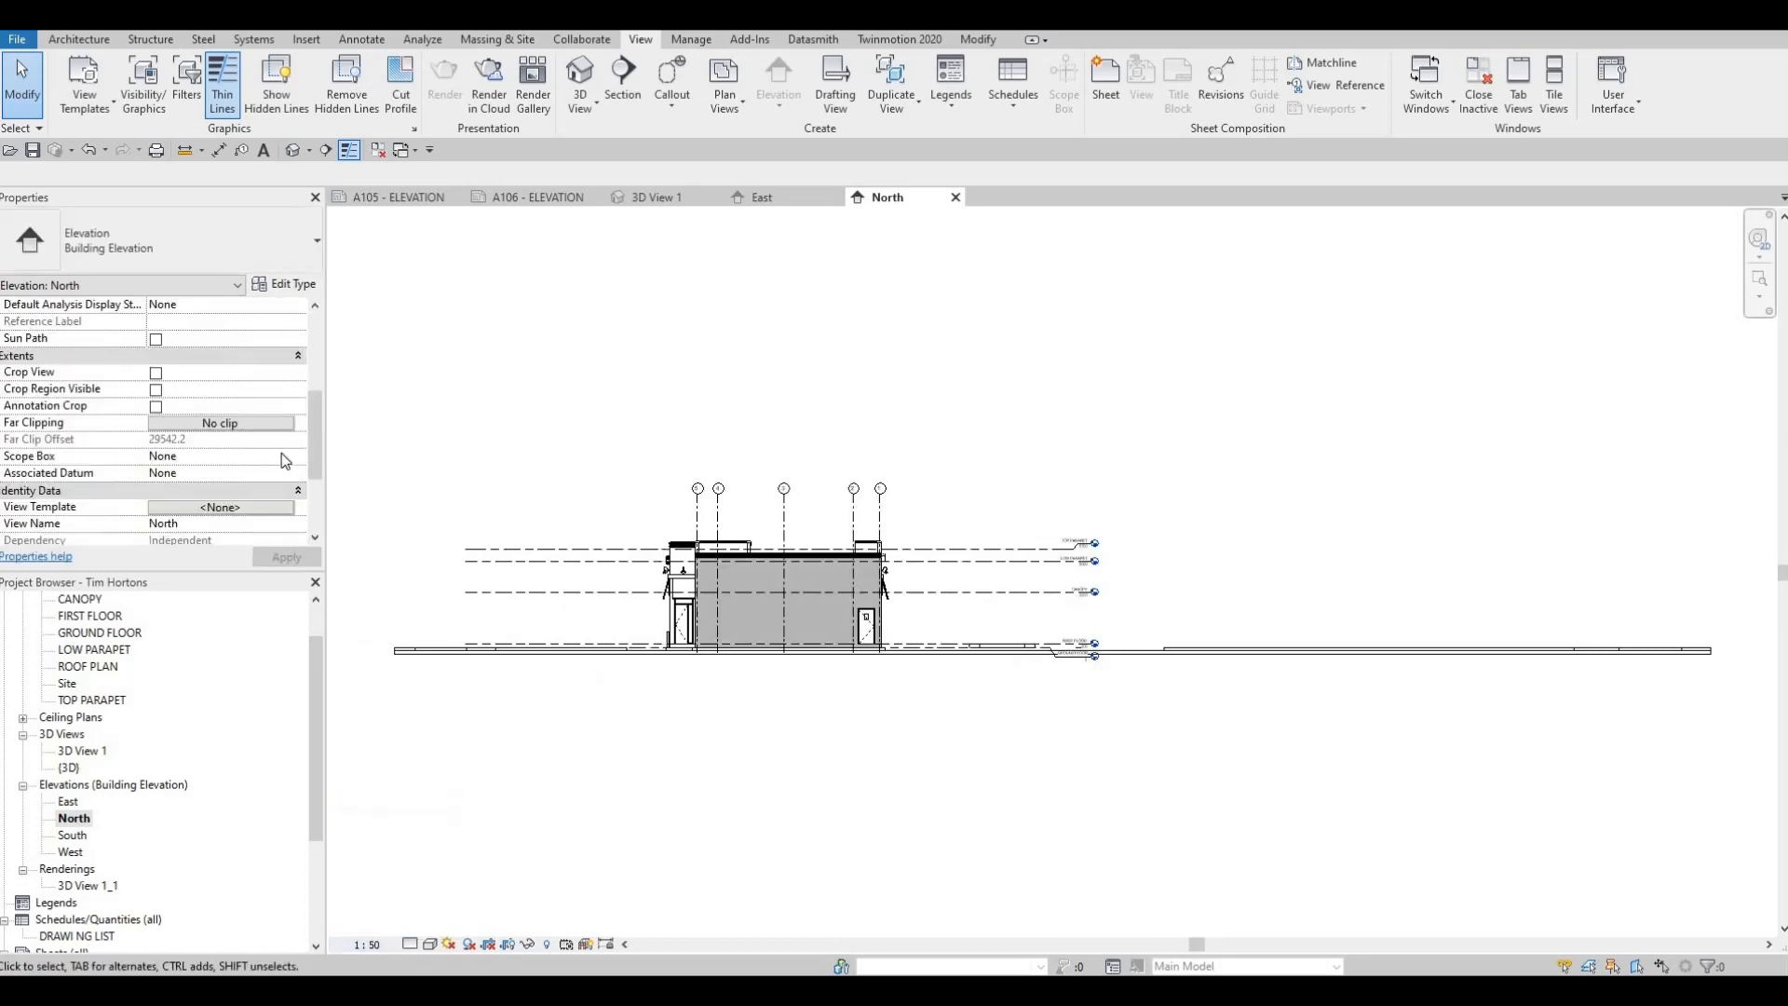
left_click(156, 372)
left_click(156, 389)
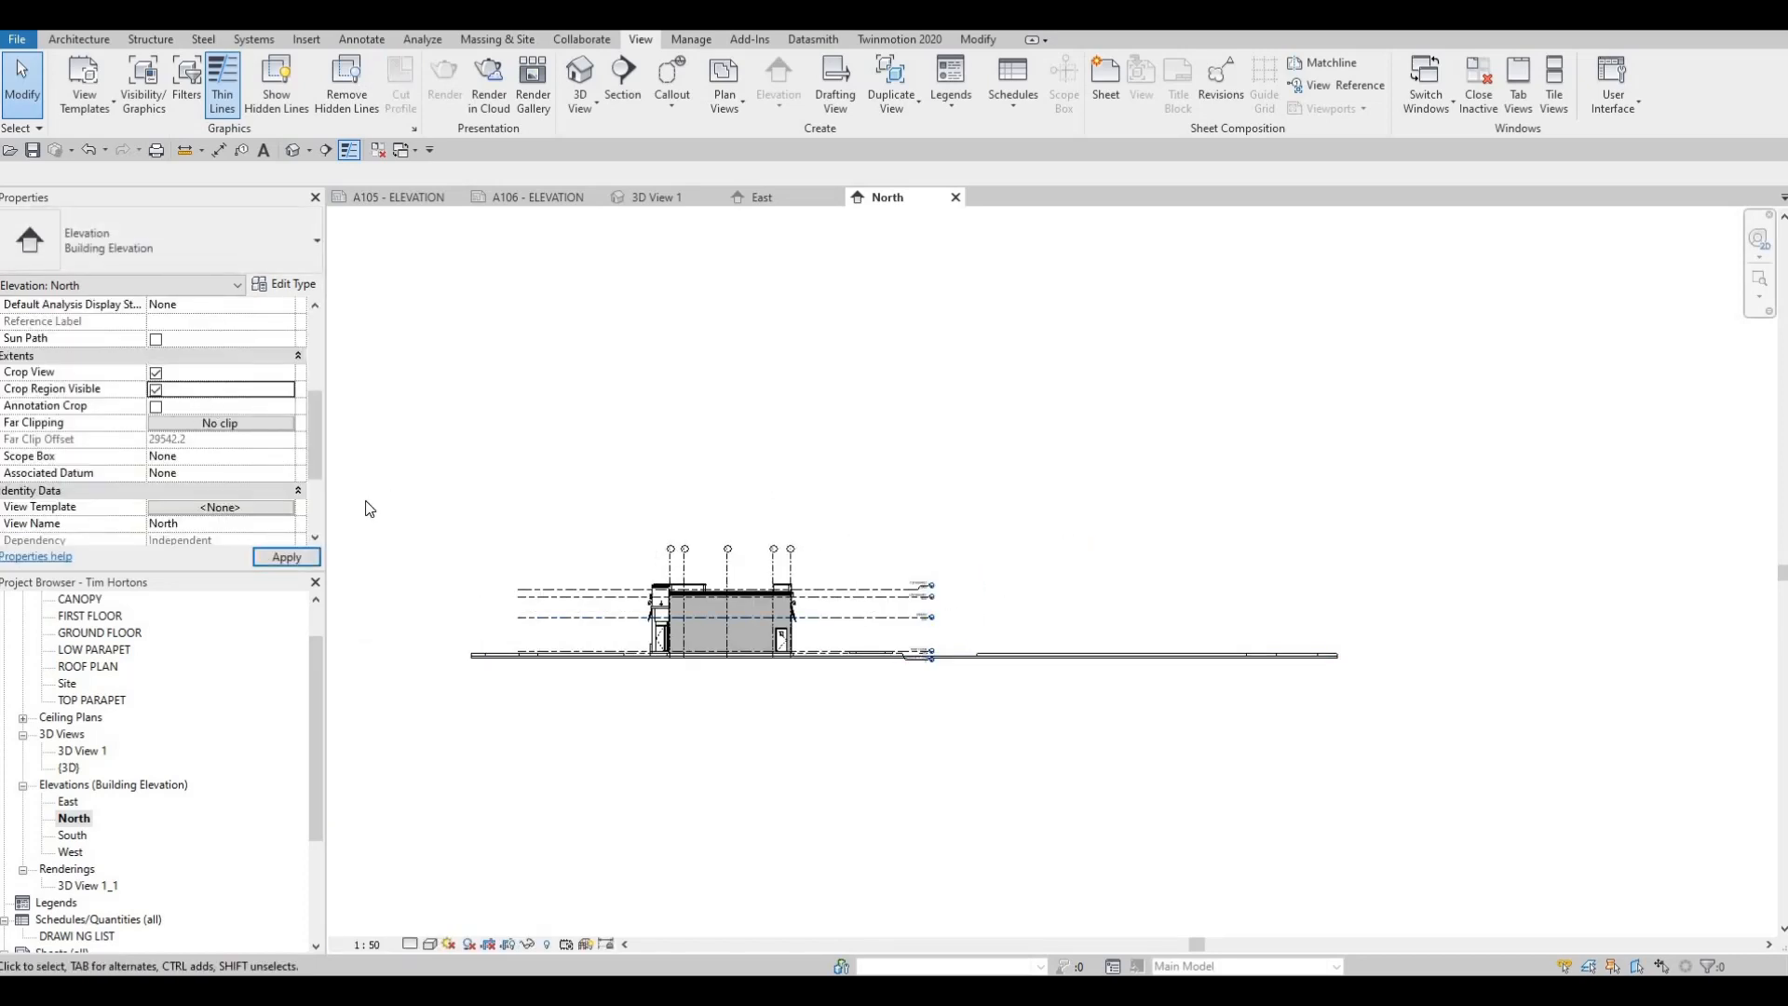
left_click(156, 406)
left_click(287, 557)
Tighten the North elevation's crop region on both sides so it closely frames the building and excludes the long ground extents
left_click(384, 601)
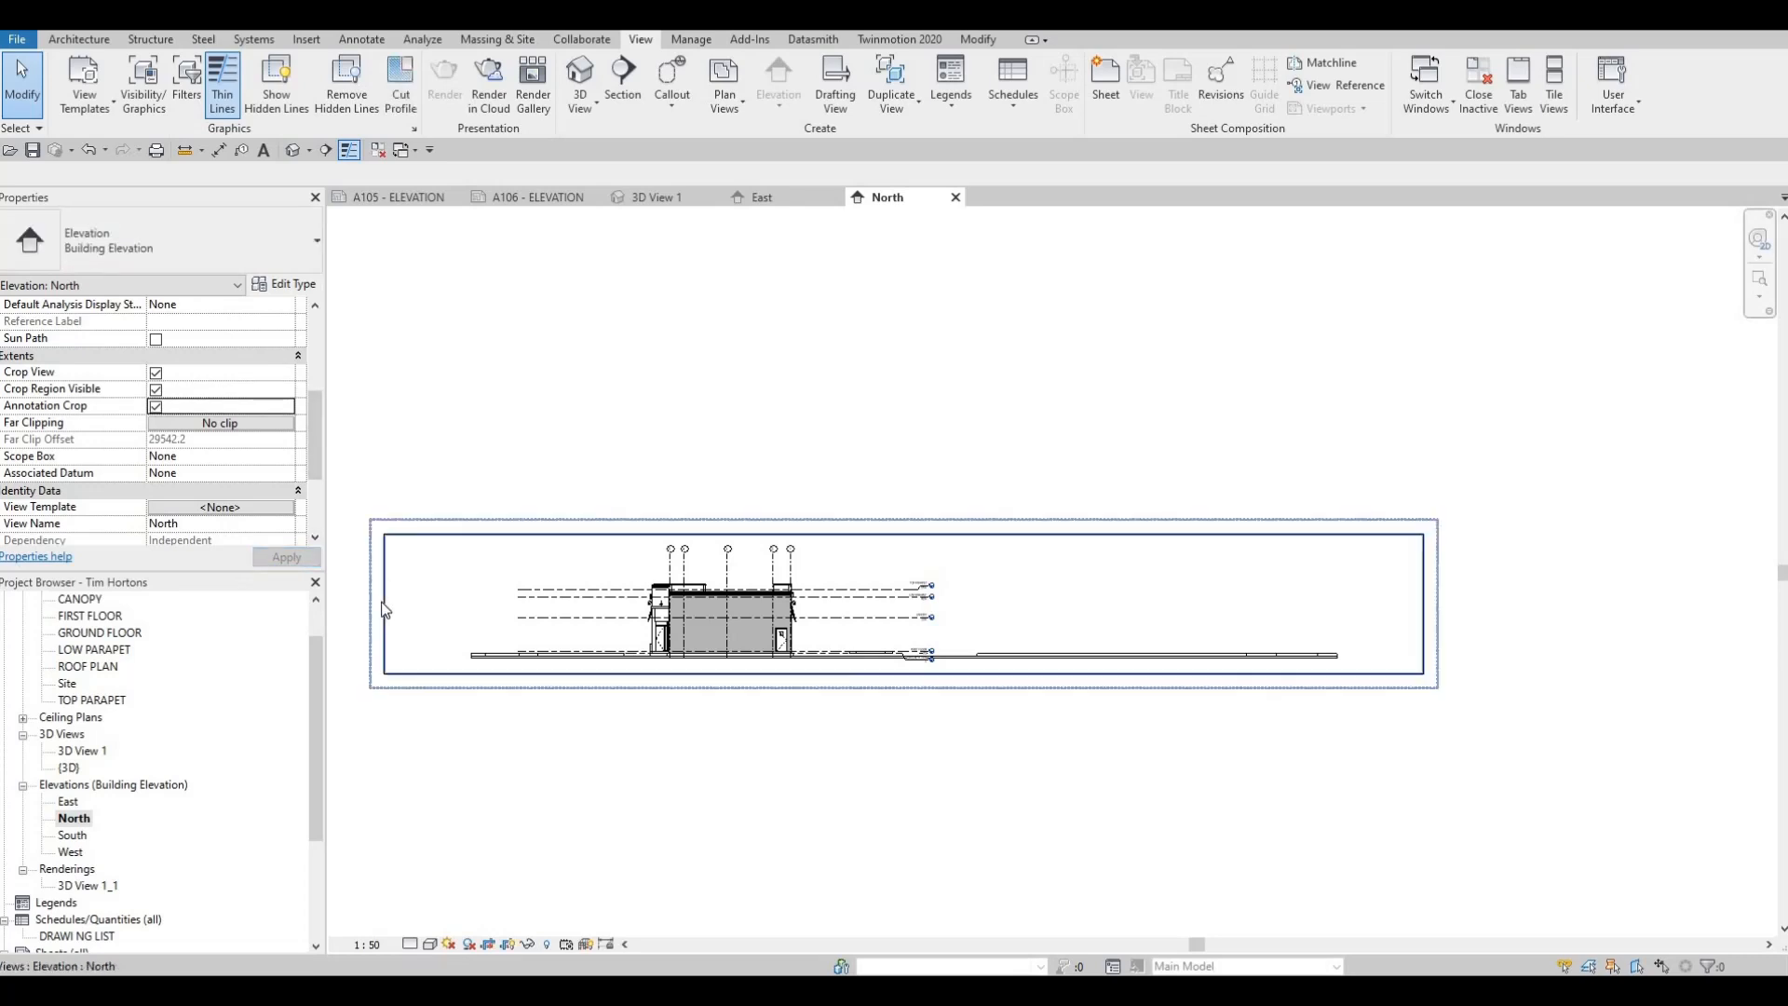
left_click_drag(383, 603, 572, 603)
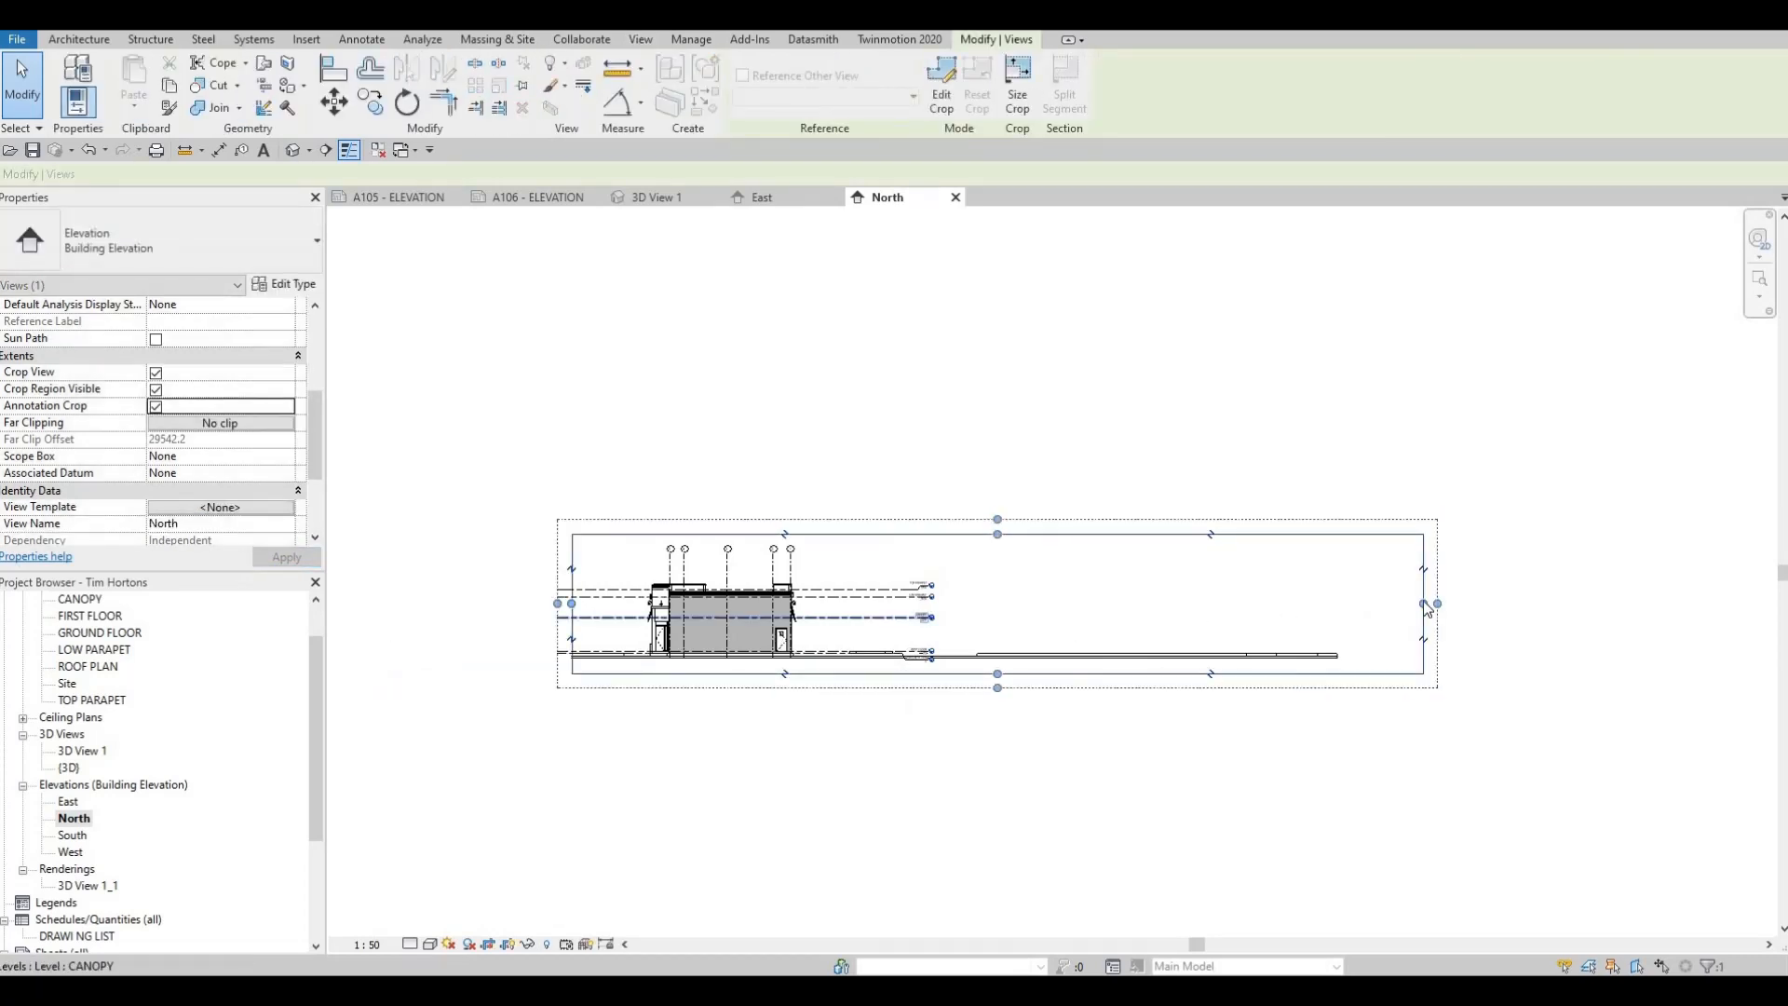
left_click_drag(1423, 604, 1203, 607)
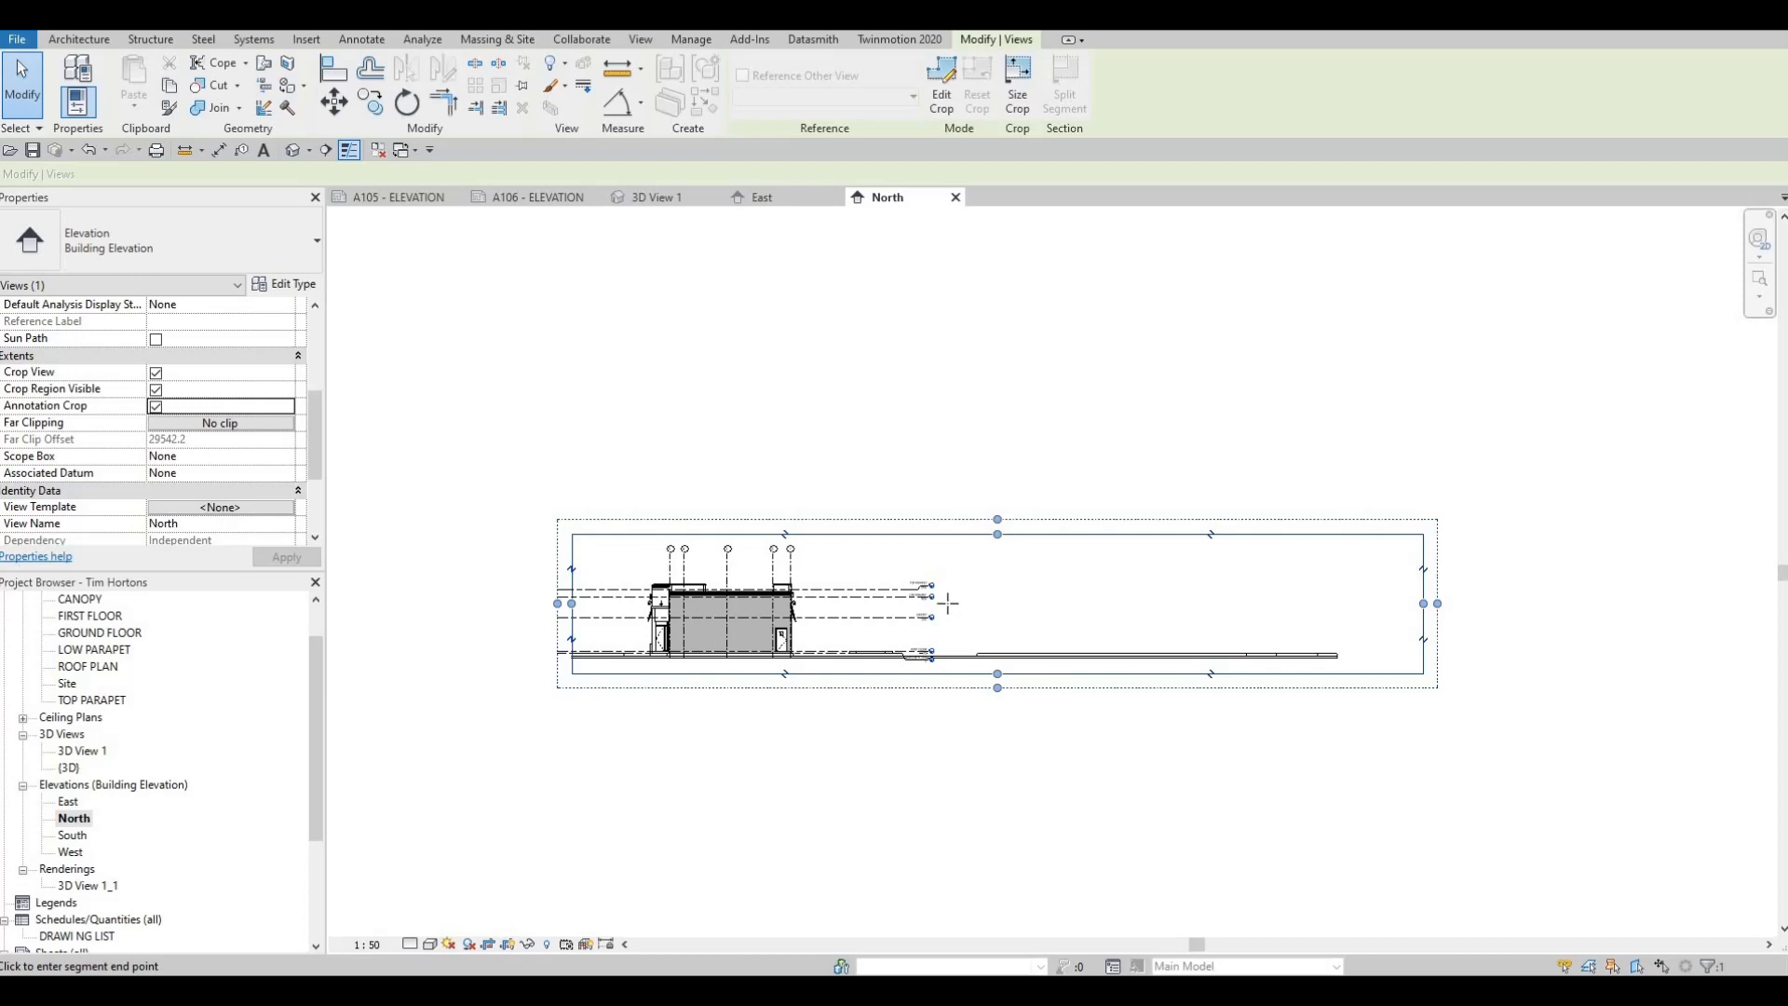
key("Escape")
key("Escape")
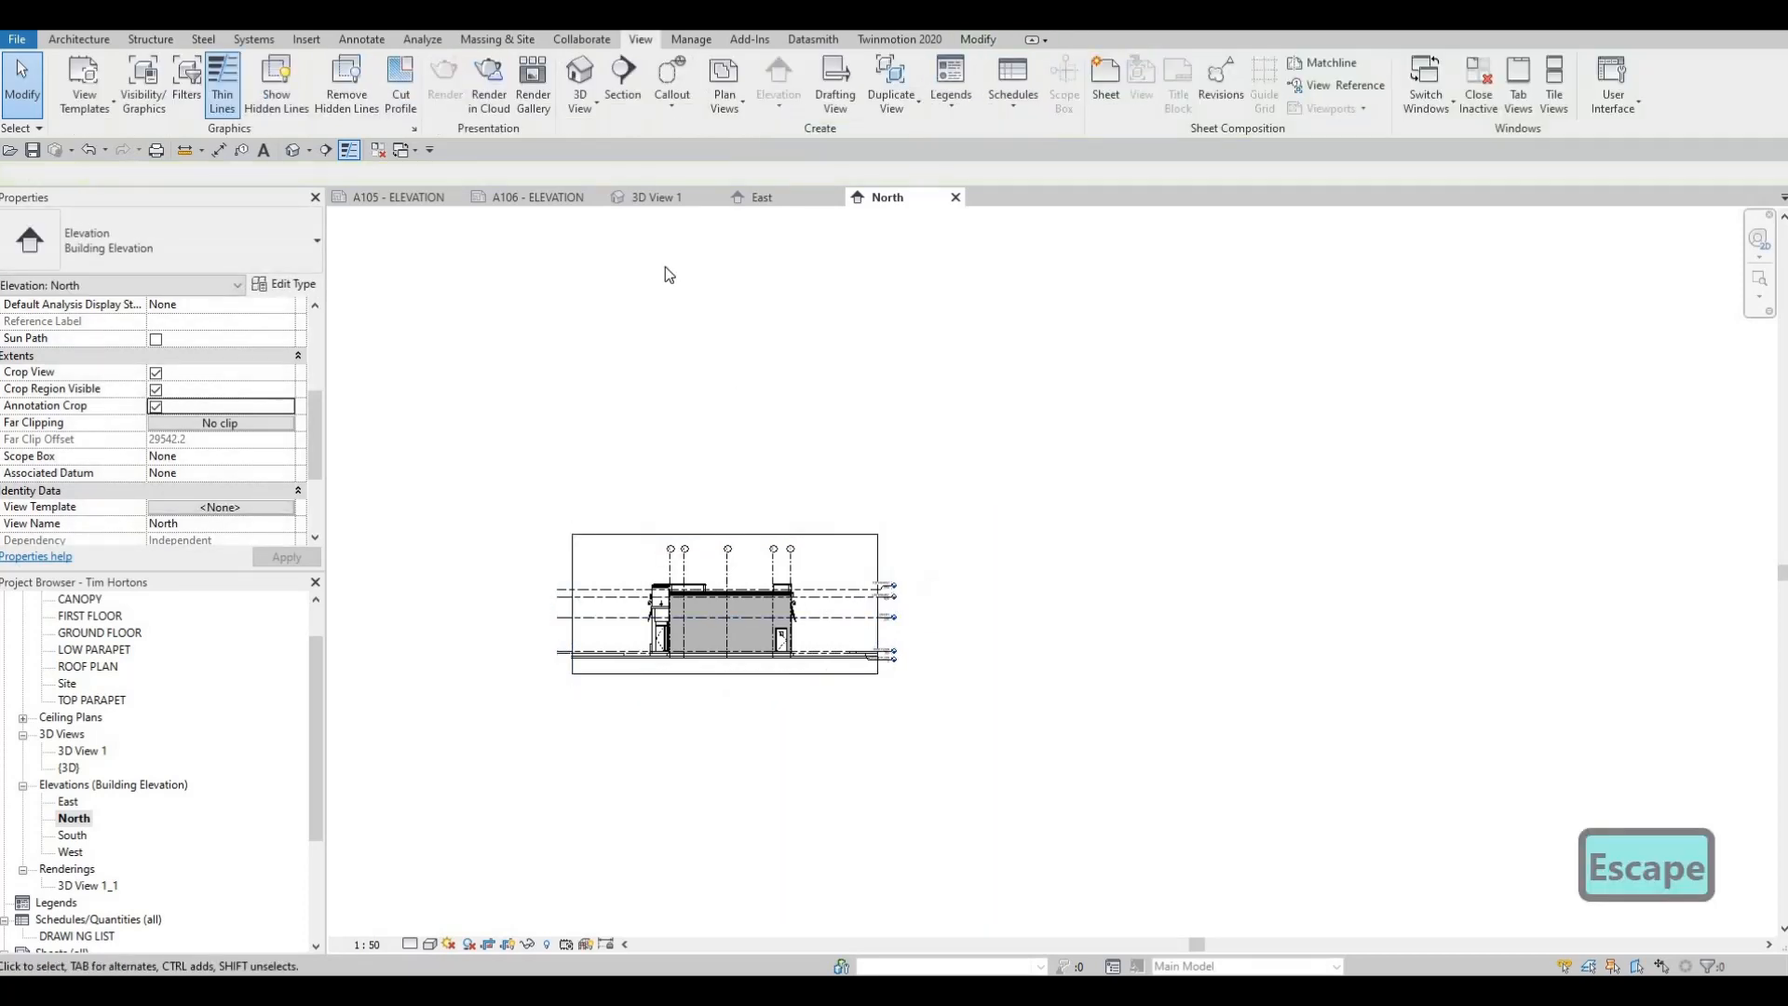
Place the cropped North elevation on sheet A105 below the East elevation, and nudge the East view title sideways
left_click(415, 199)
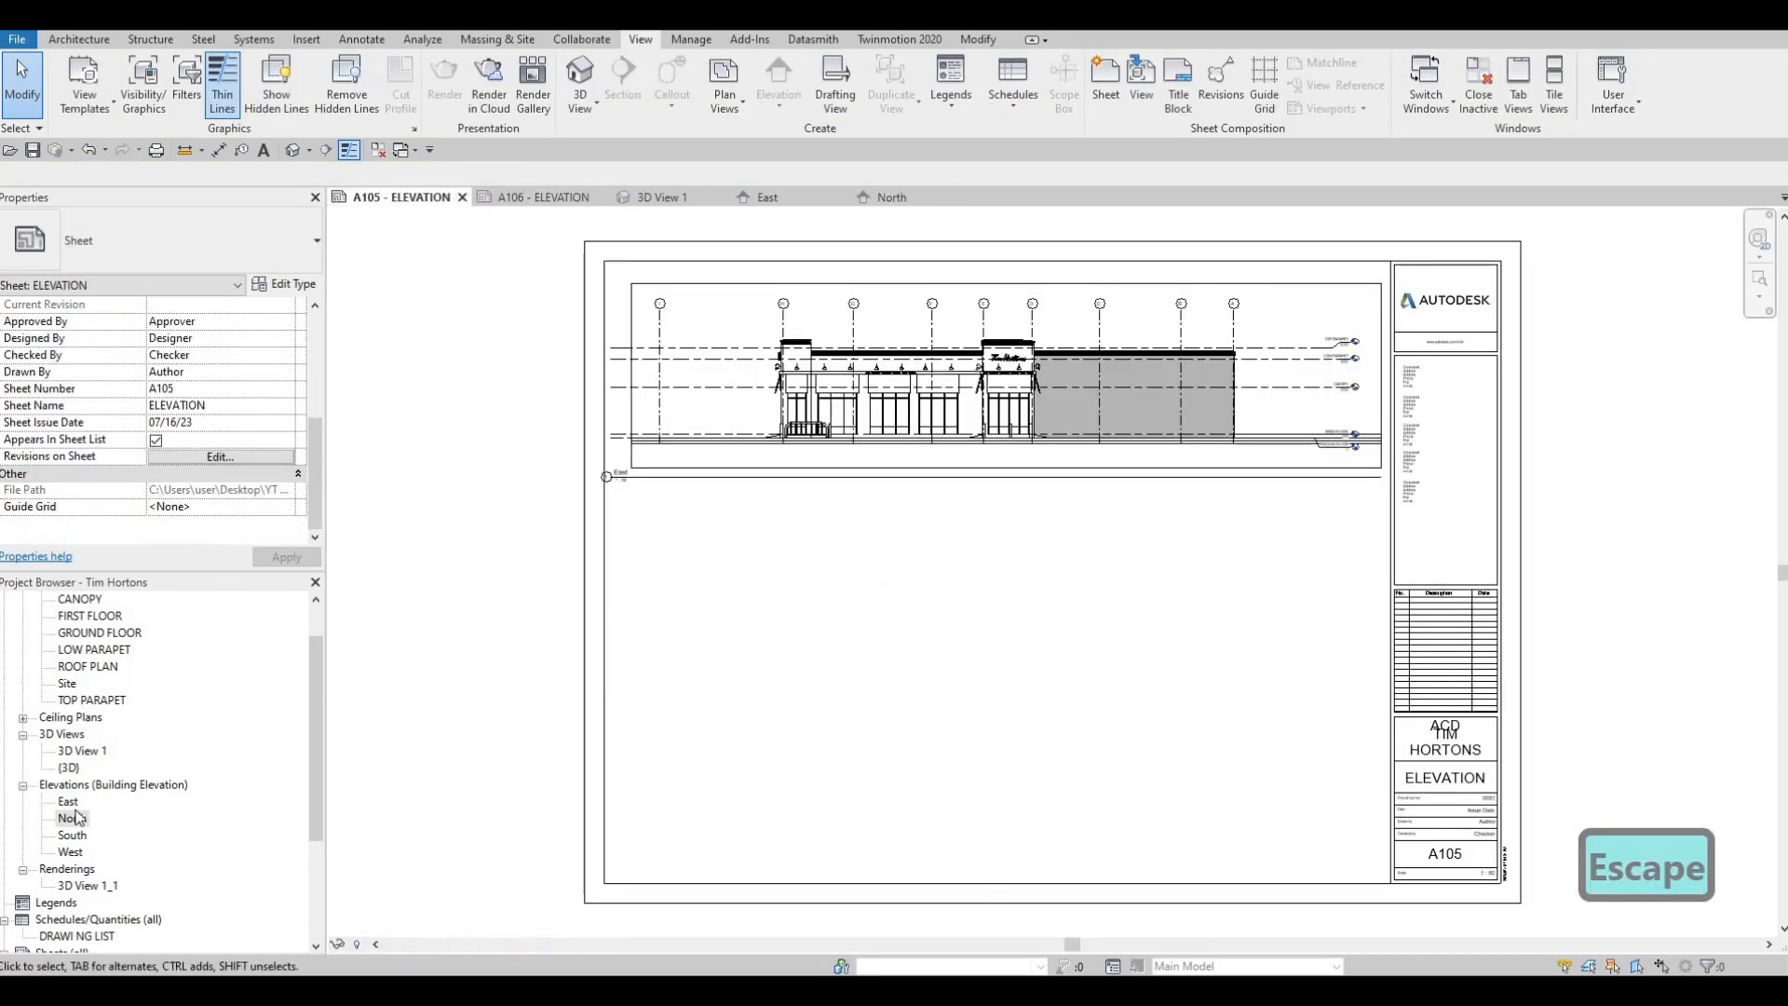
left_click(72, 818)
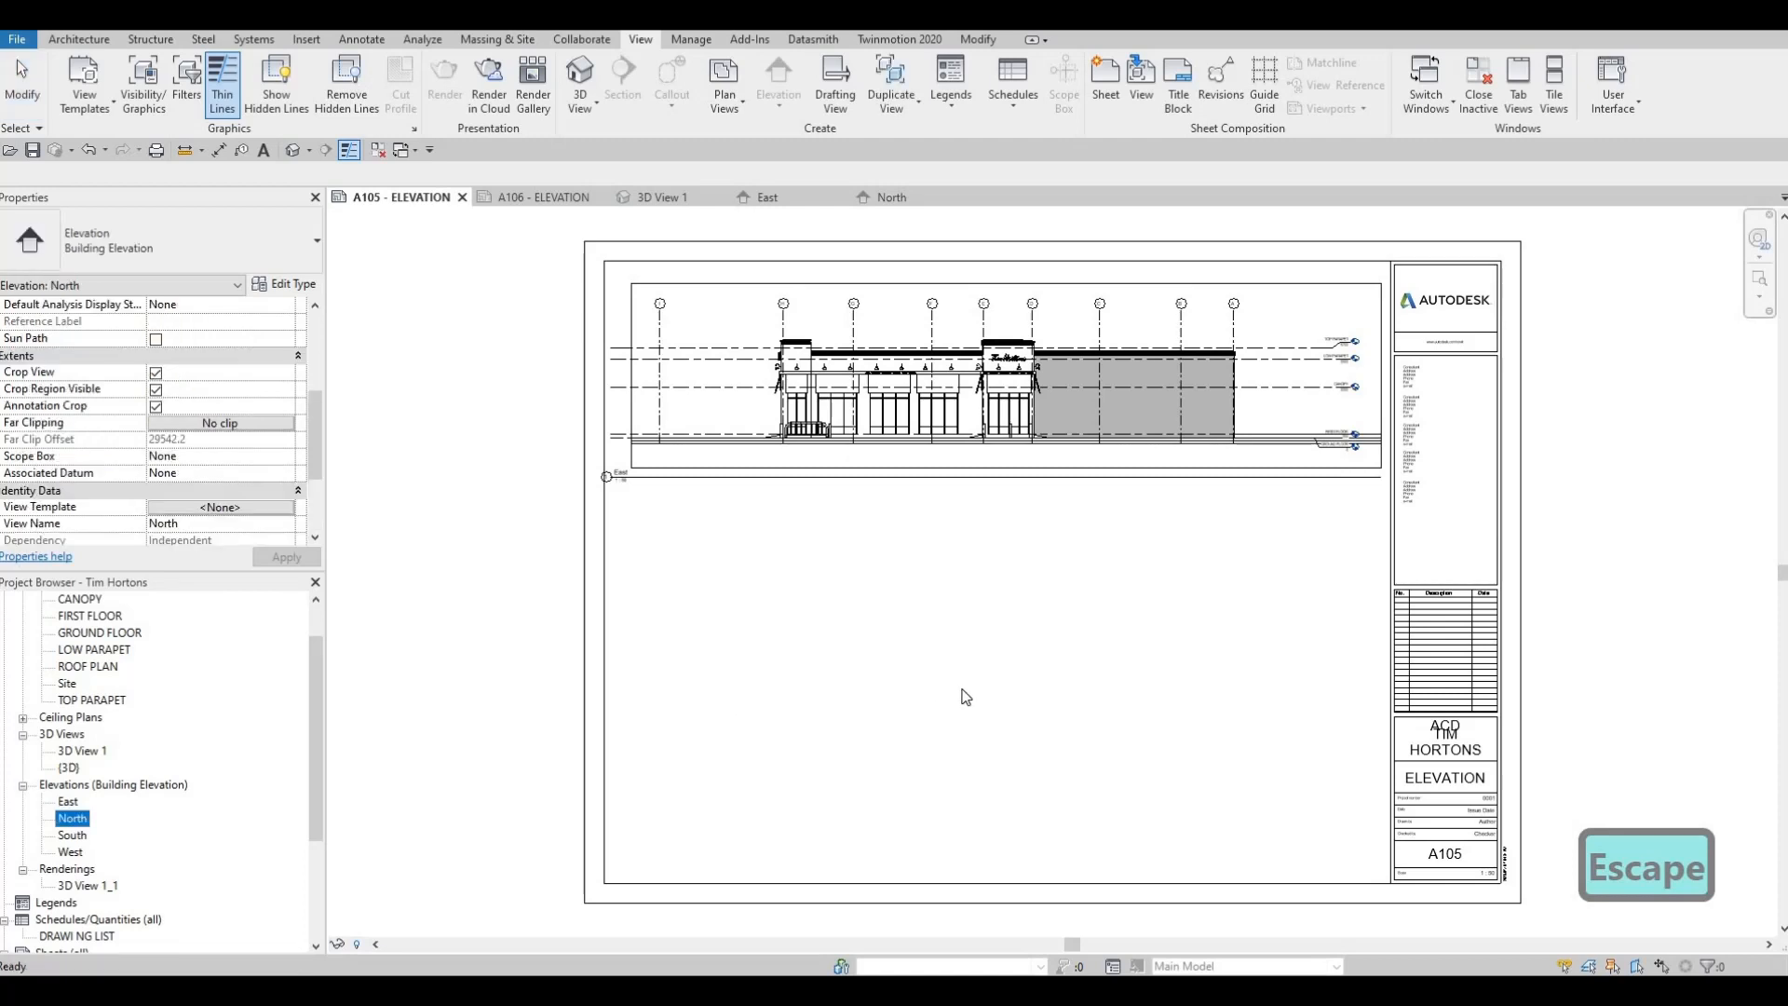
left_click_drag(962, 690, 988, 695)
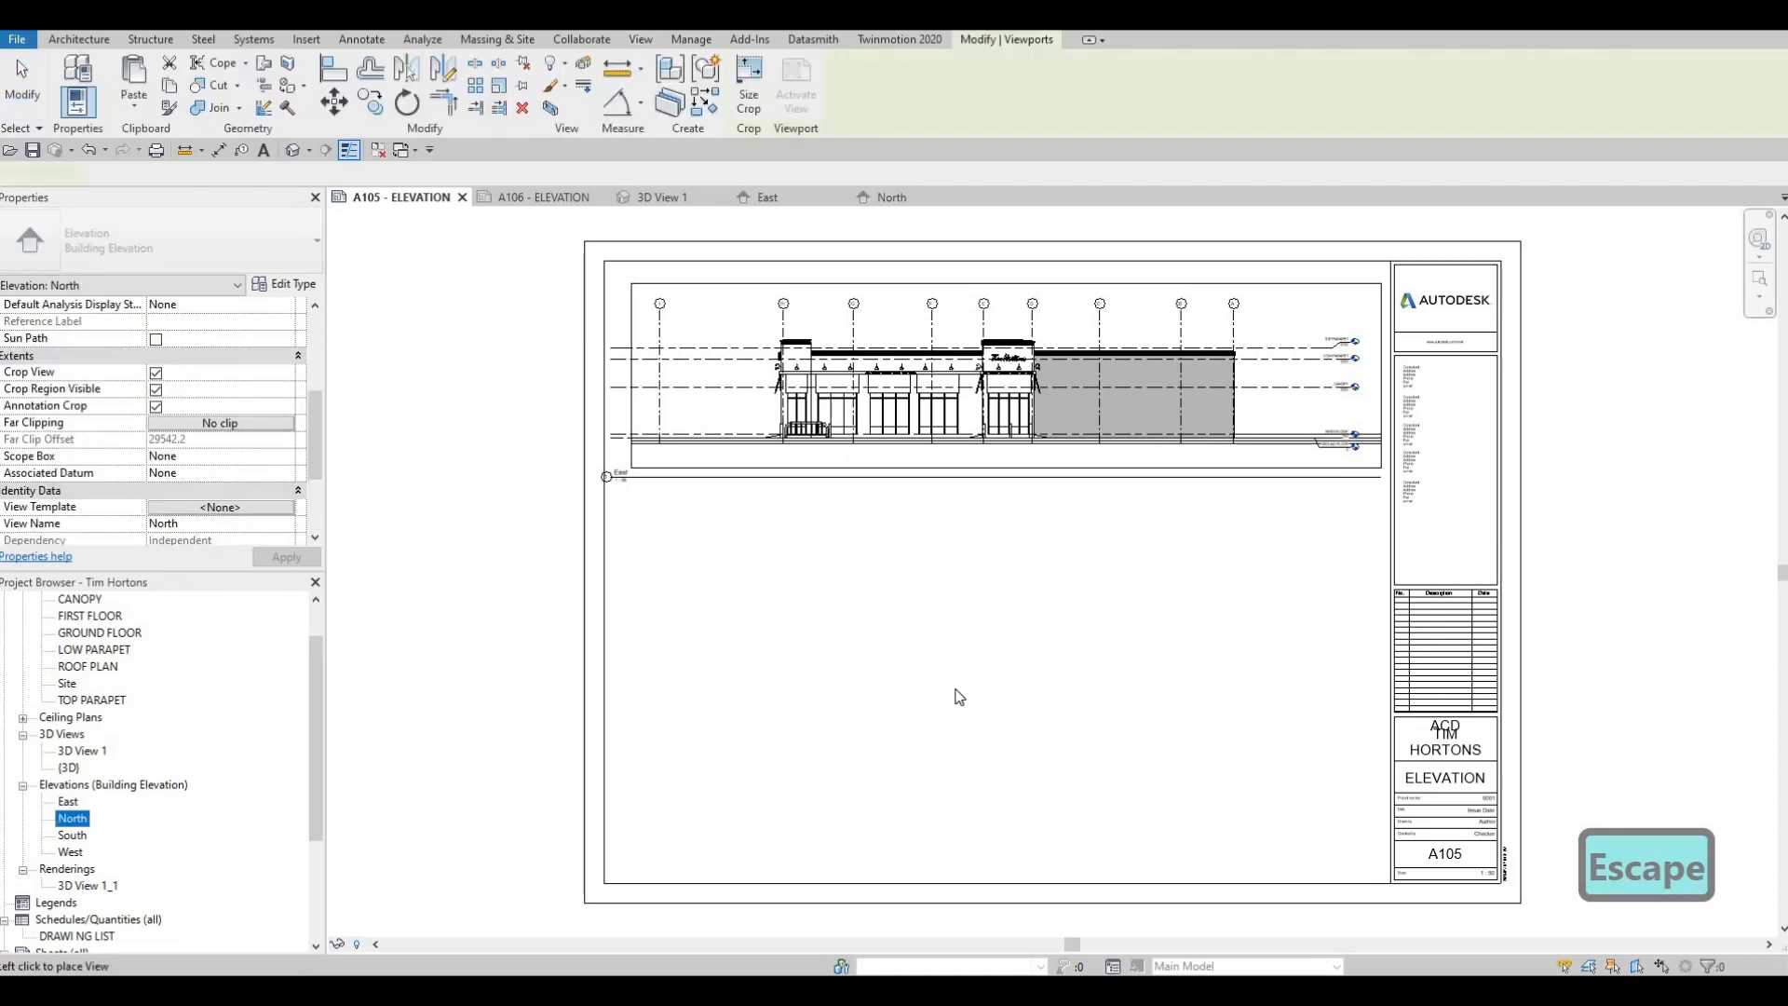
left_click(975, 542)
key("Escape")
key("Escape")
left_click(728, 478)
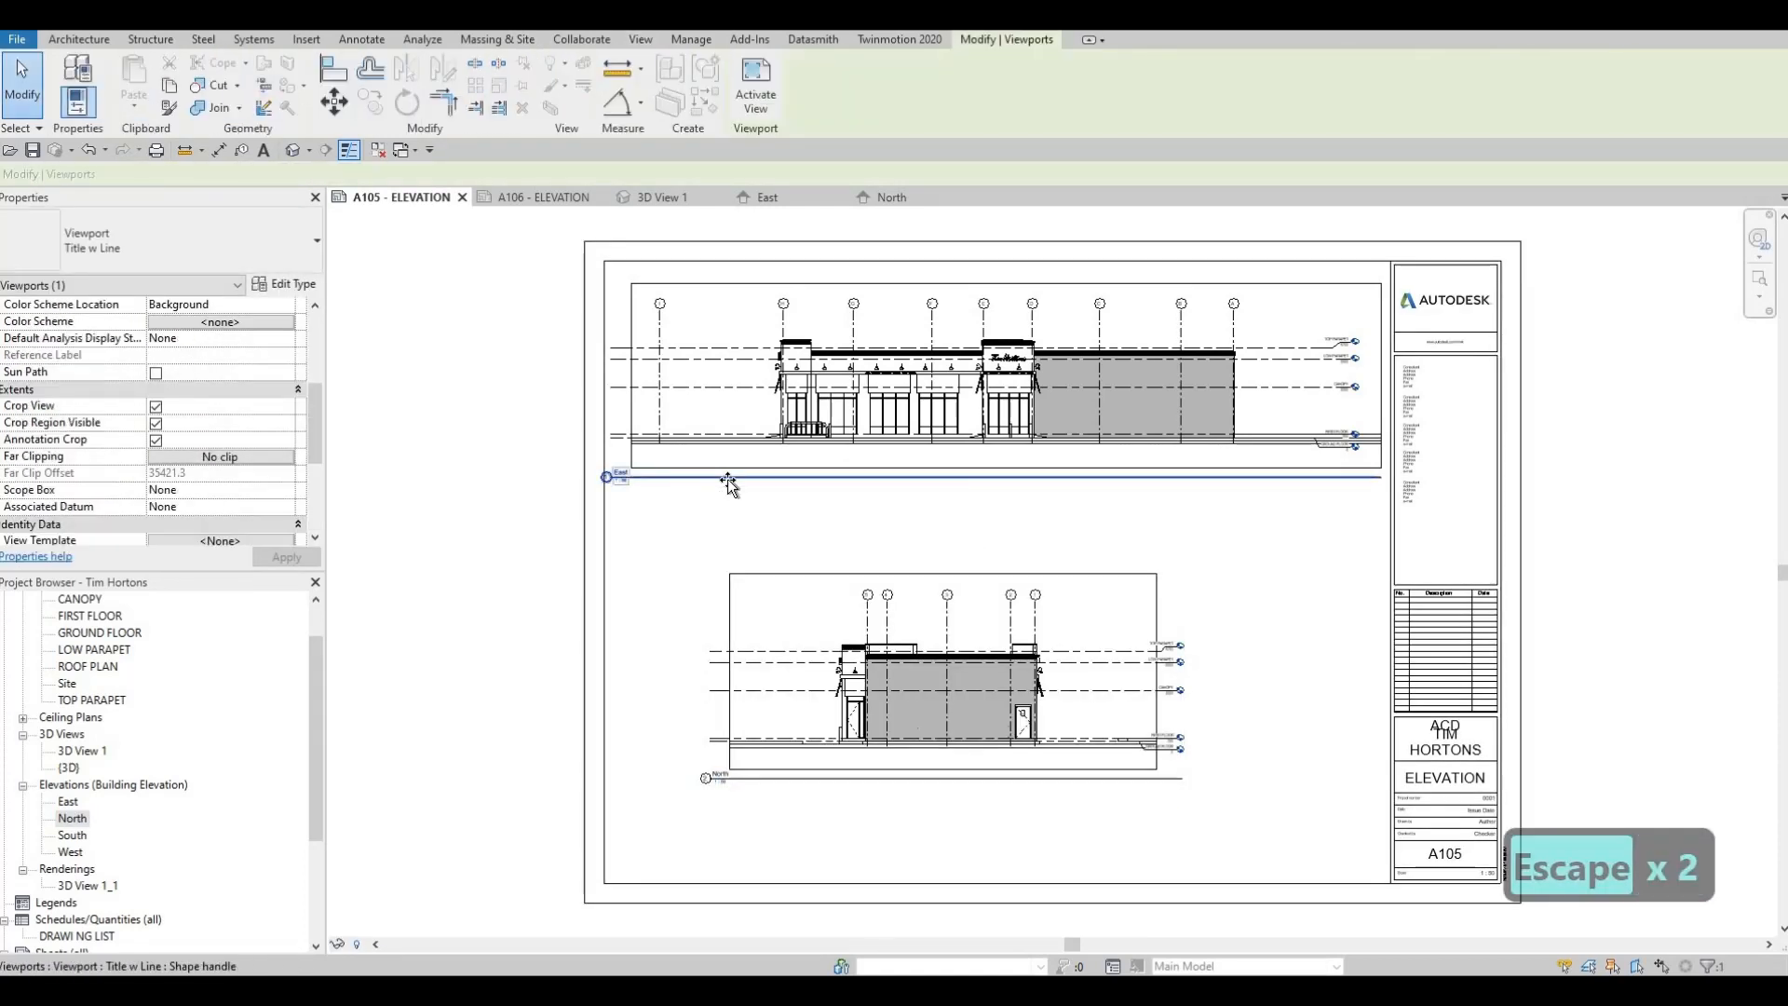
key("Escape")
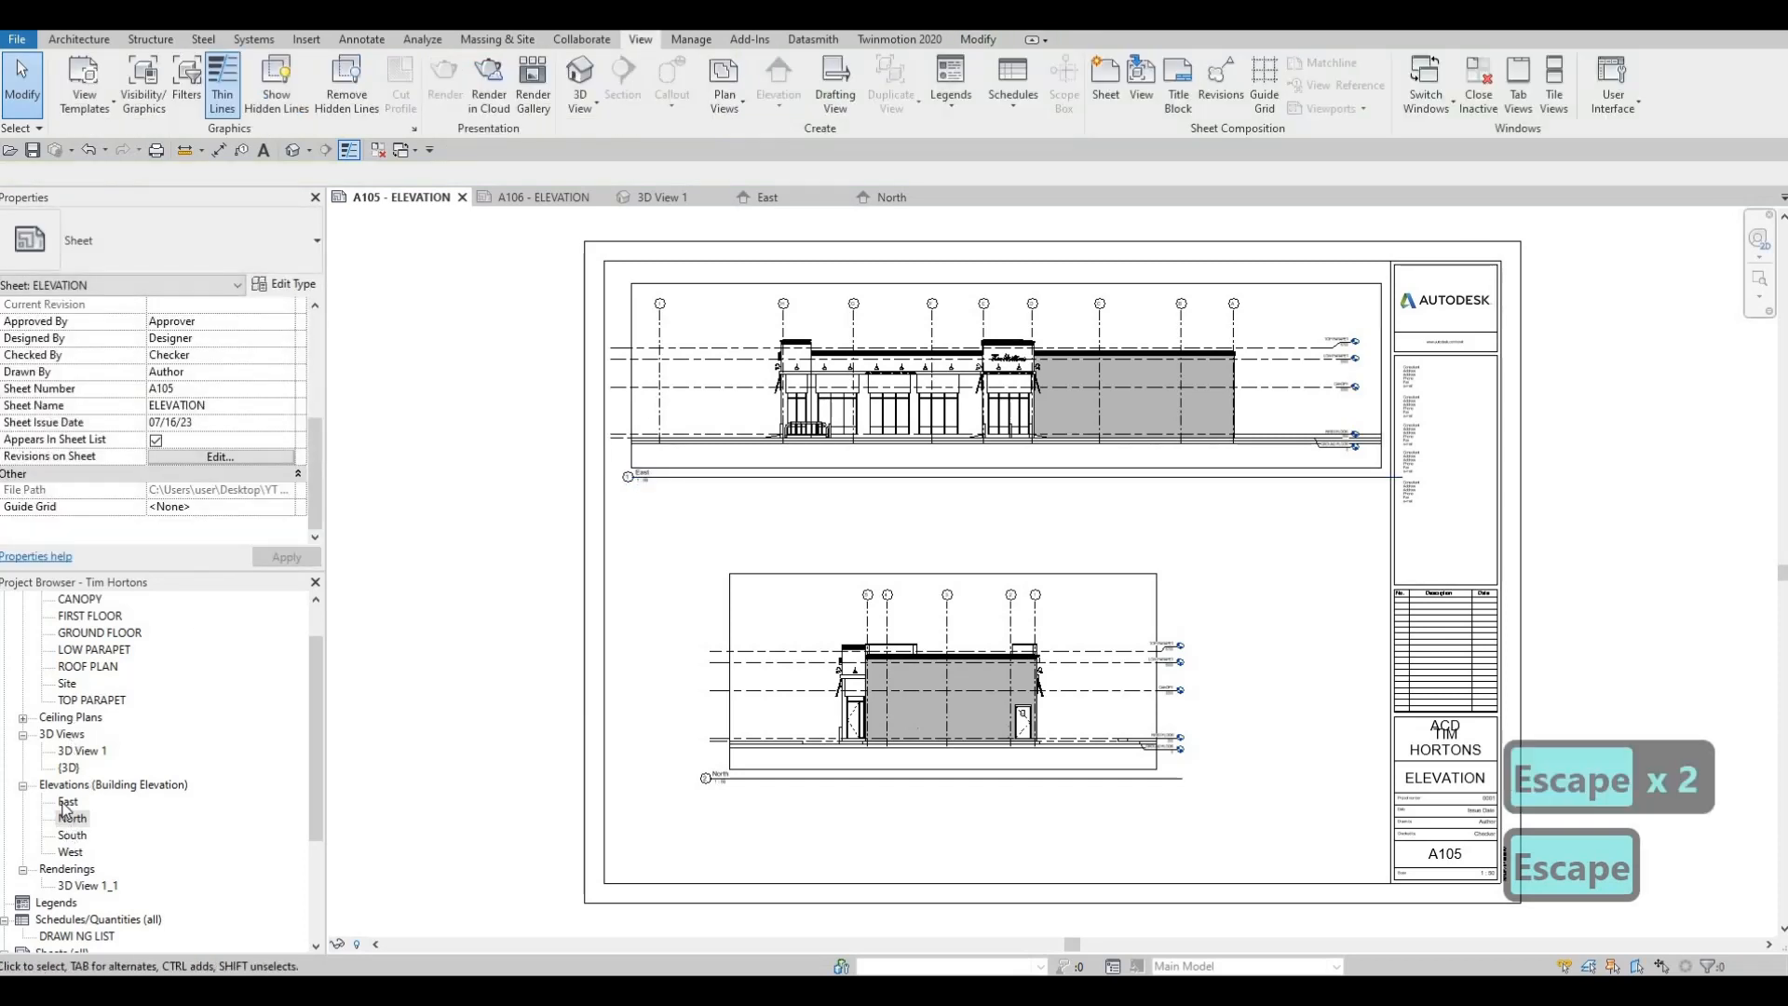
Tighten the East elevation's crop region past the detached outermost grid line, to just outside the building's glazed end
double_click(68, 802)
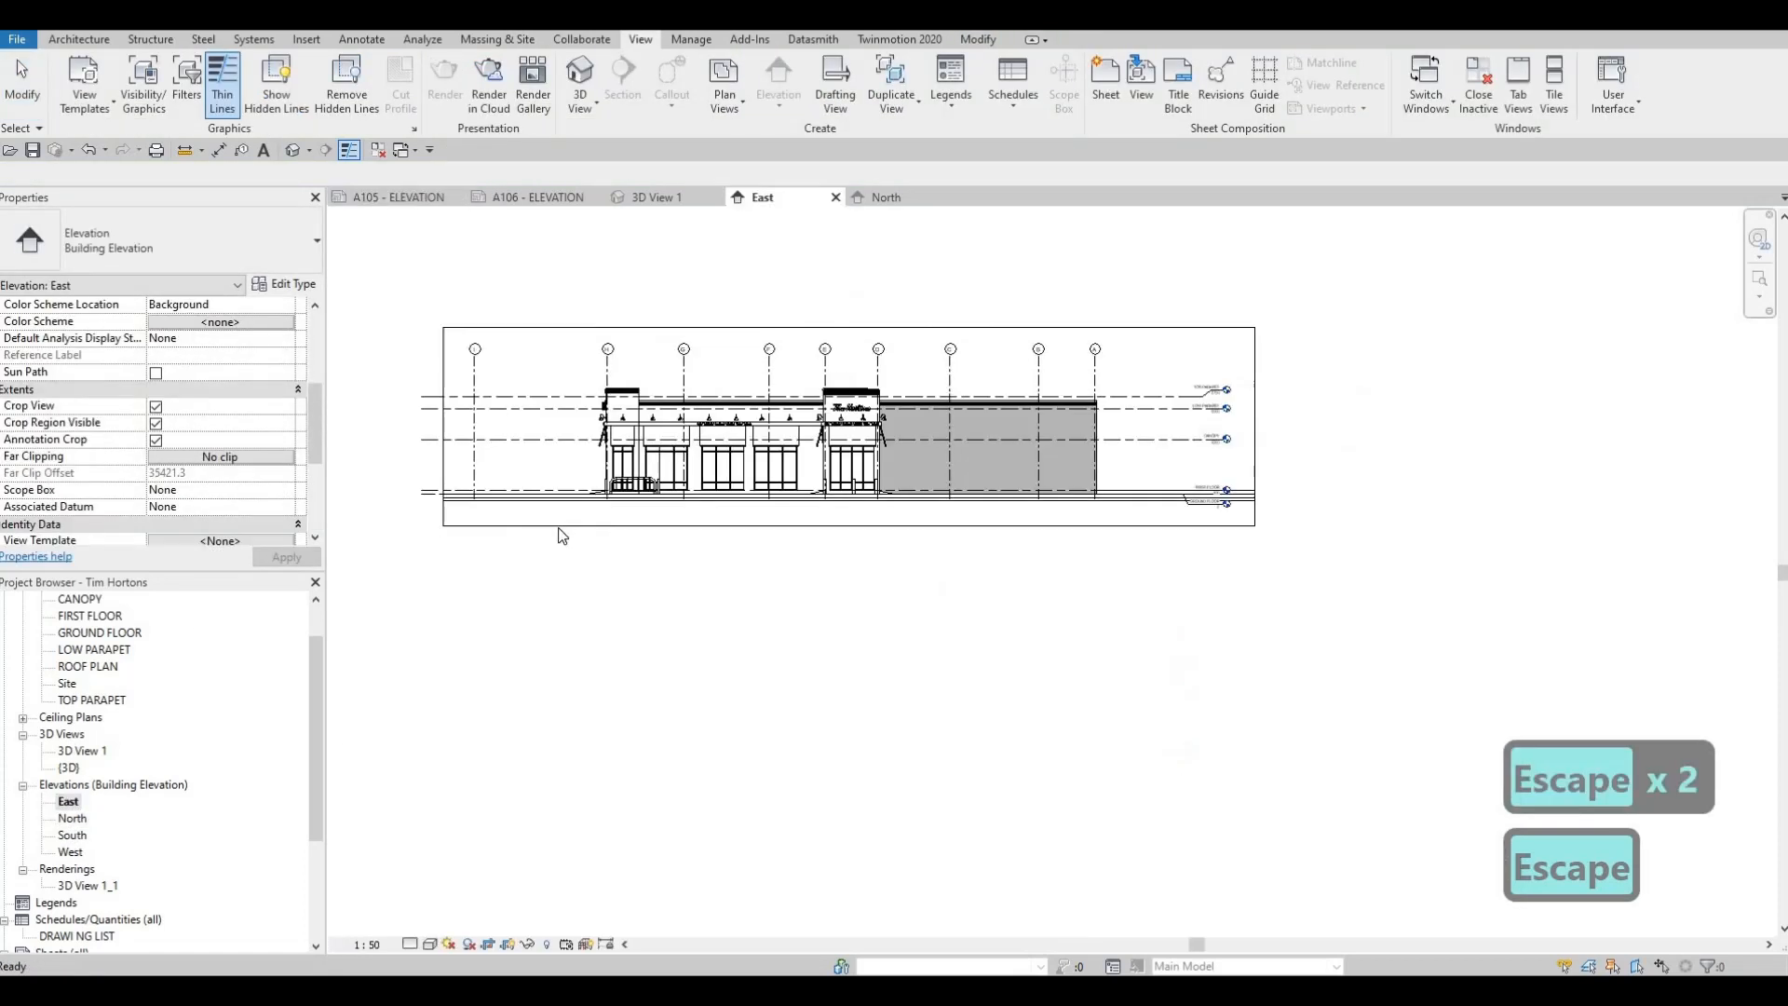
left_click(446, 431)
left_click_drag(443, 427, 561, 428)
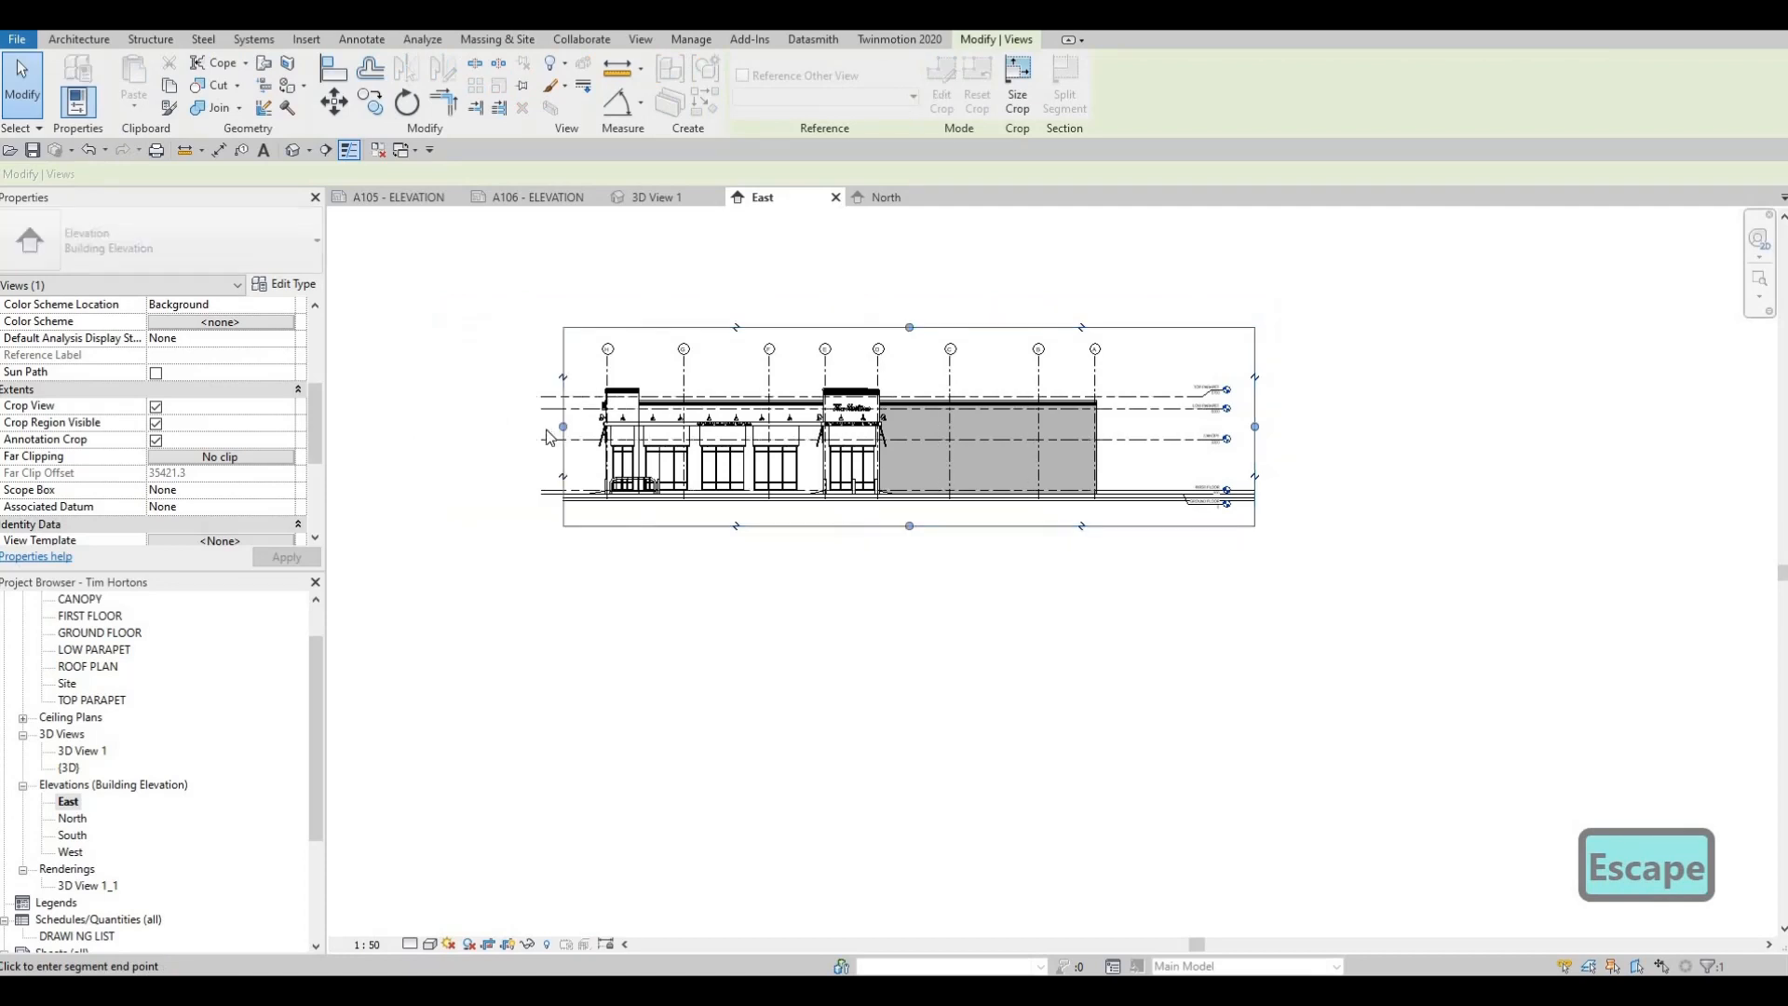
key("Escape")
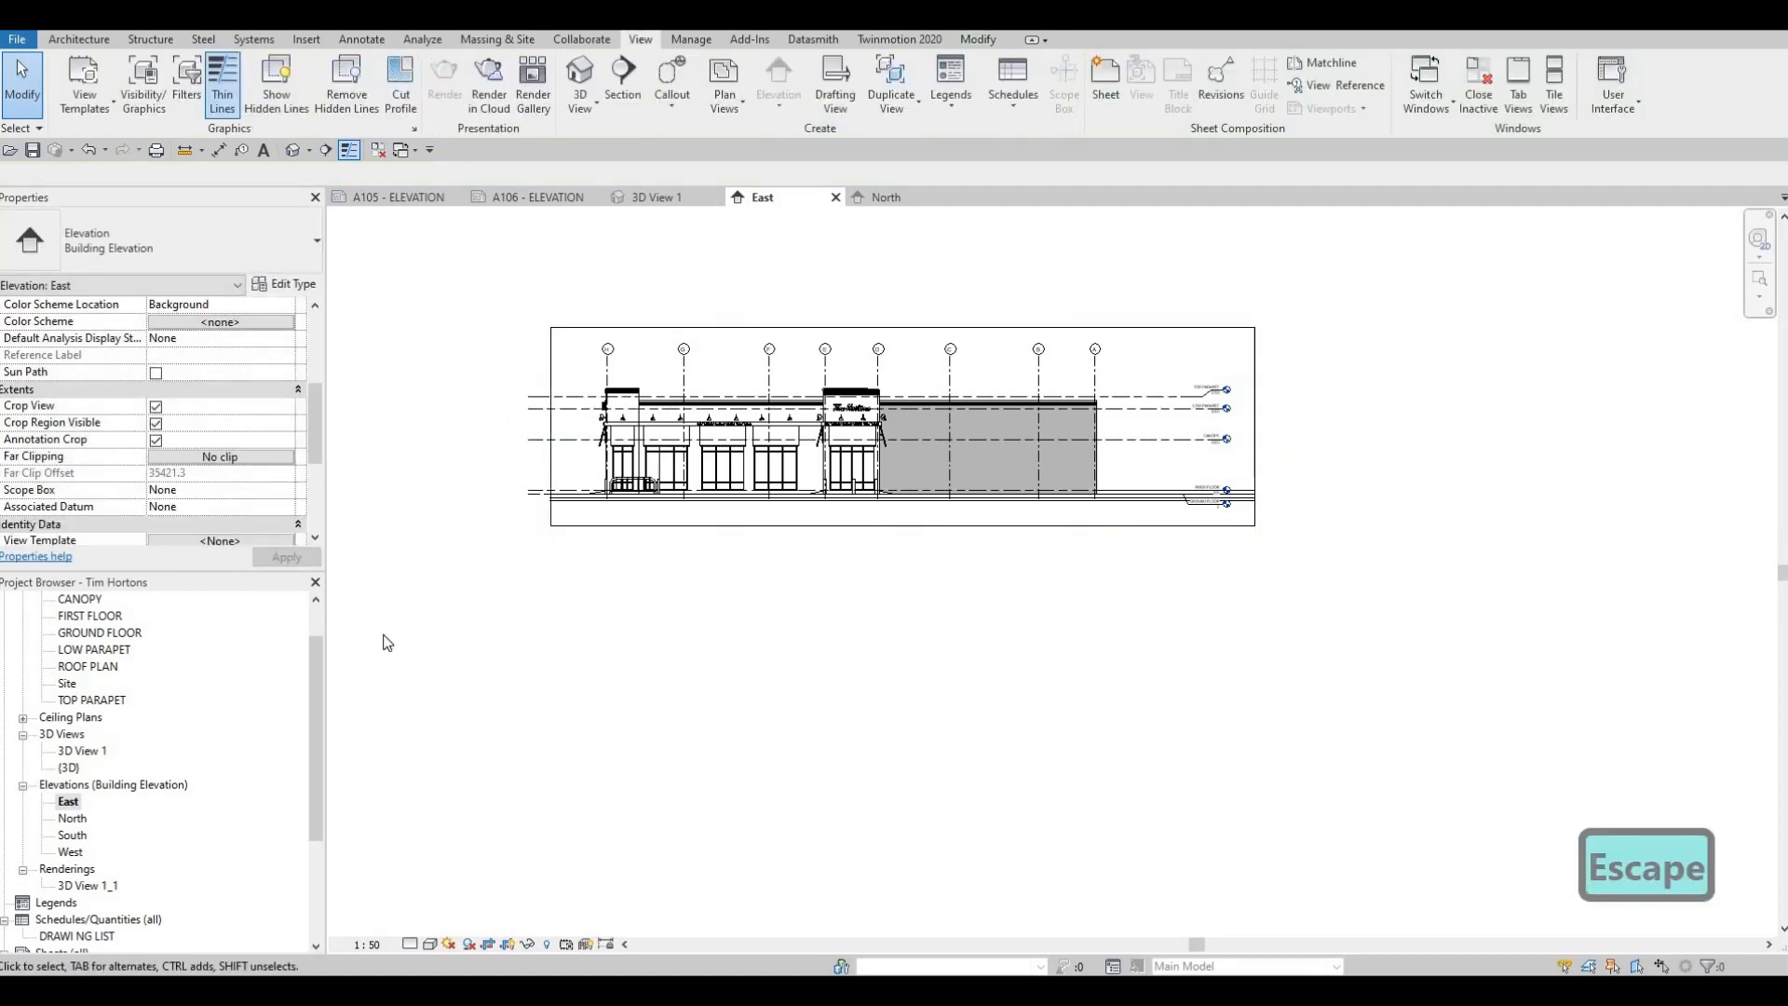
Set the East elevation to Fine detail level with the Hidden Line visual style
left_click(411, 946)
left_click(425, 924)
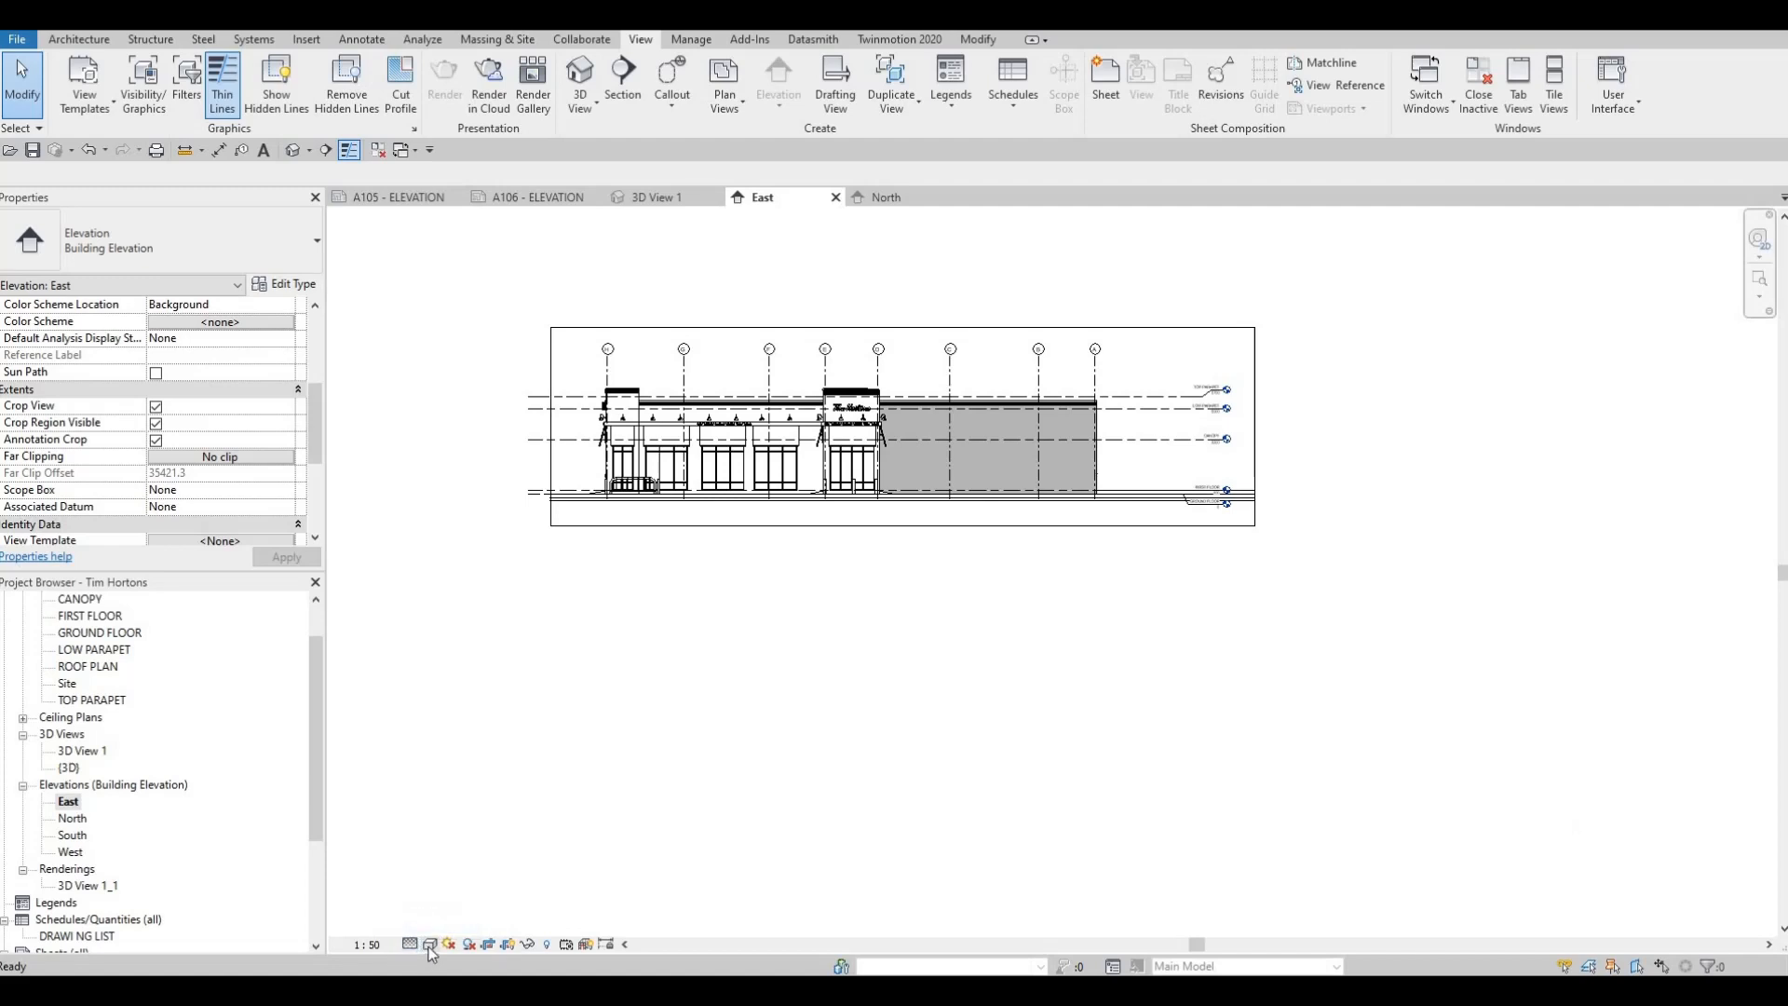
left_click(430, 944)
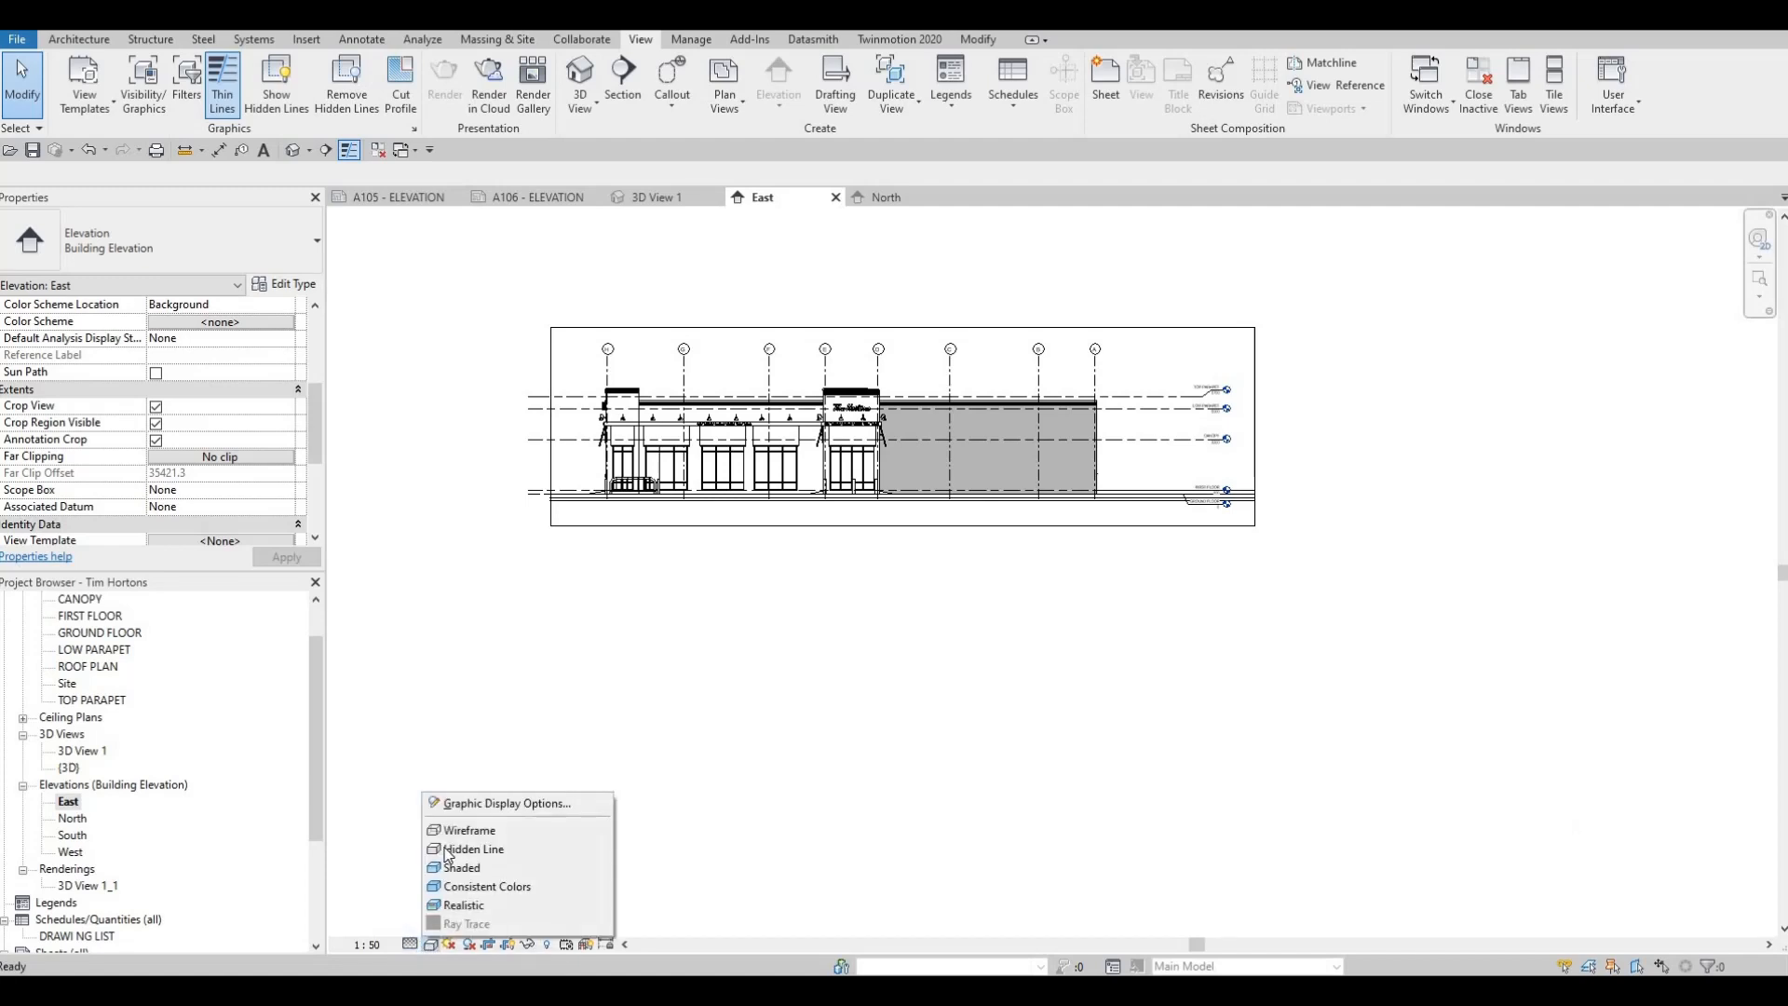
left_click(466, 848)
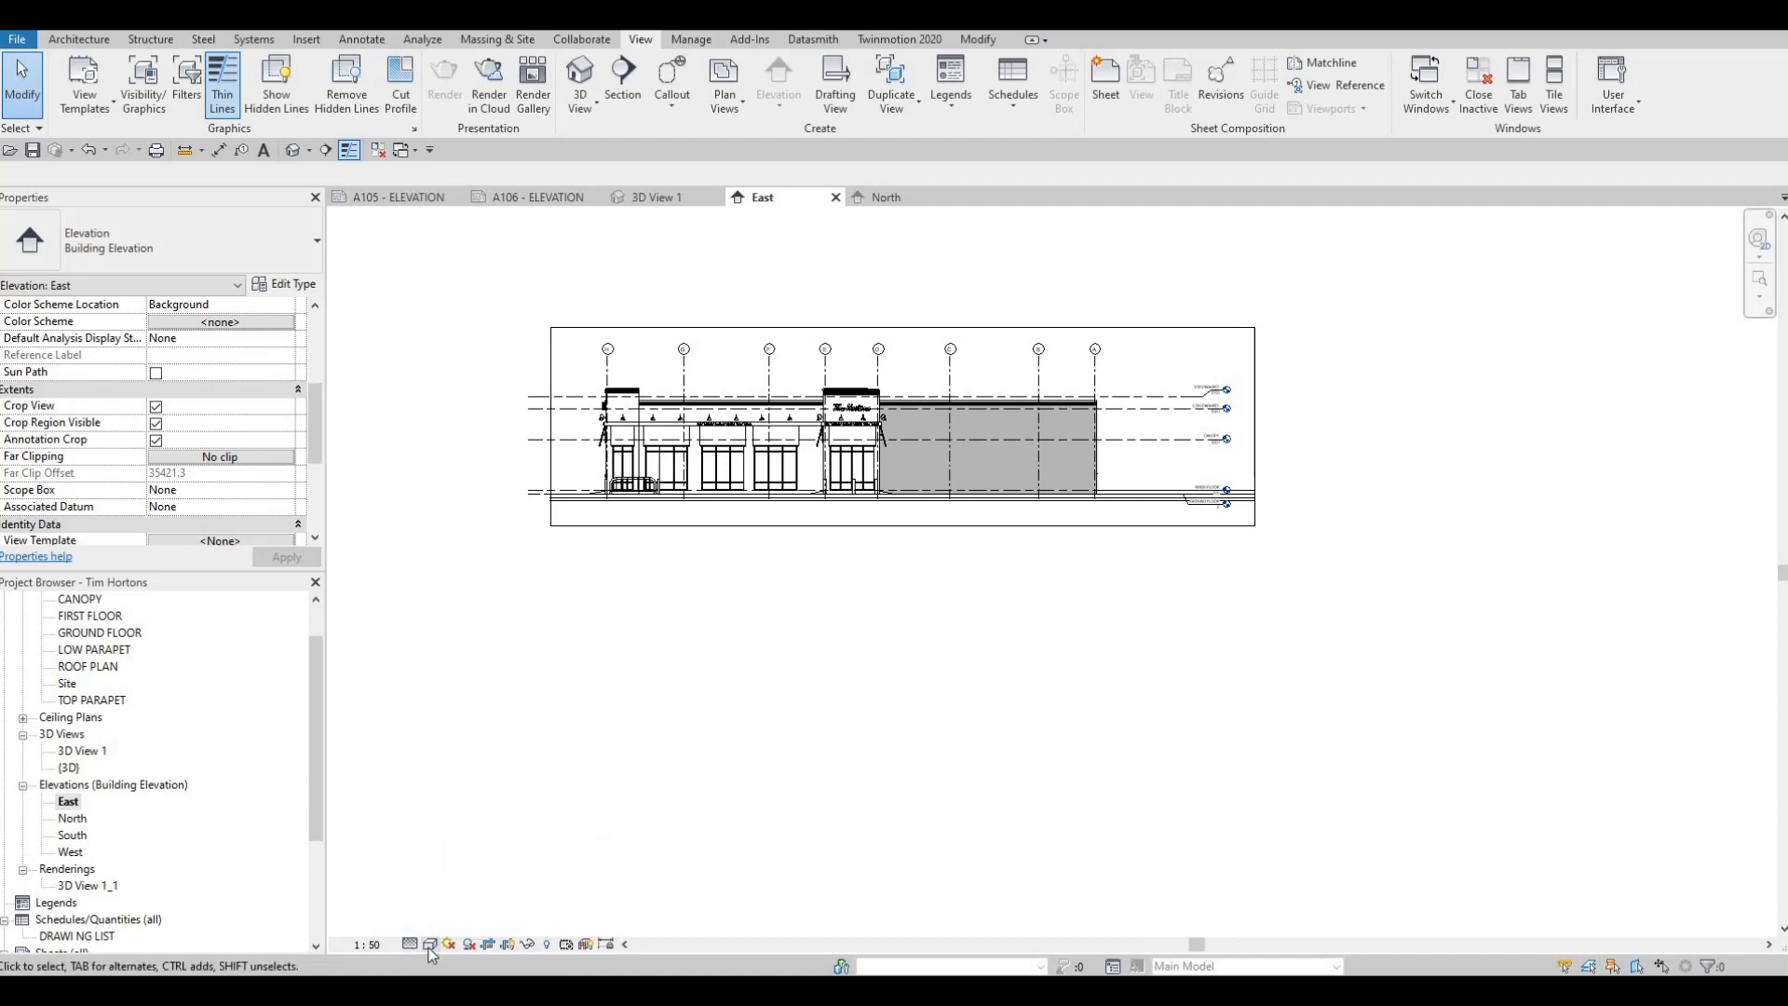
Apply a Gradient background to the East elevation through its Graphic Display Options
left_click(431, 944)
left_click(464, 803)
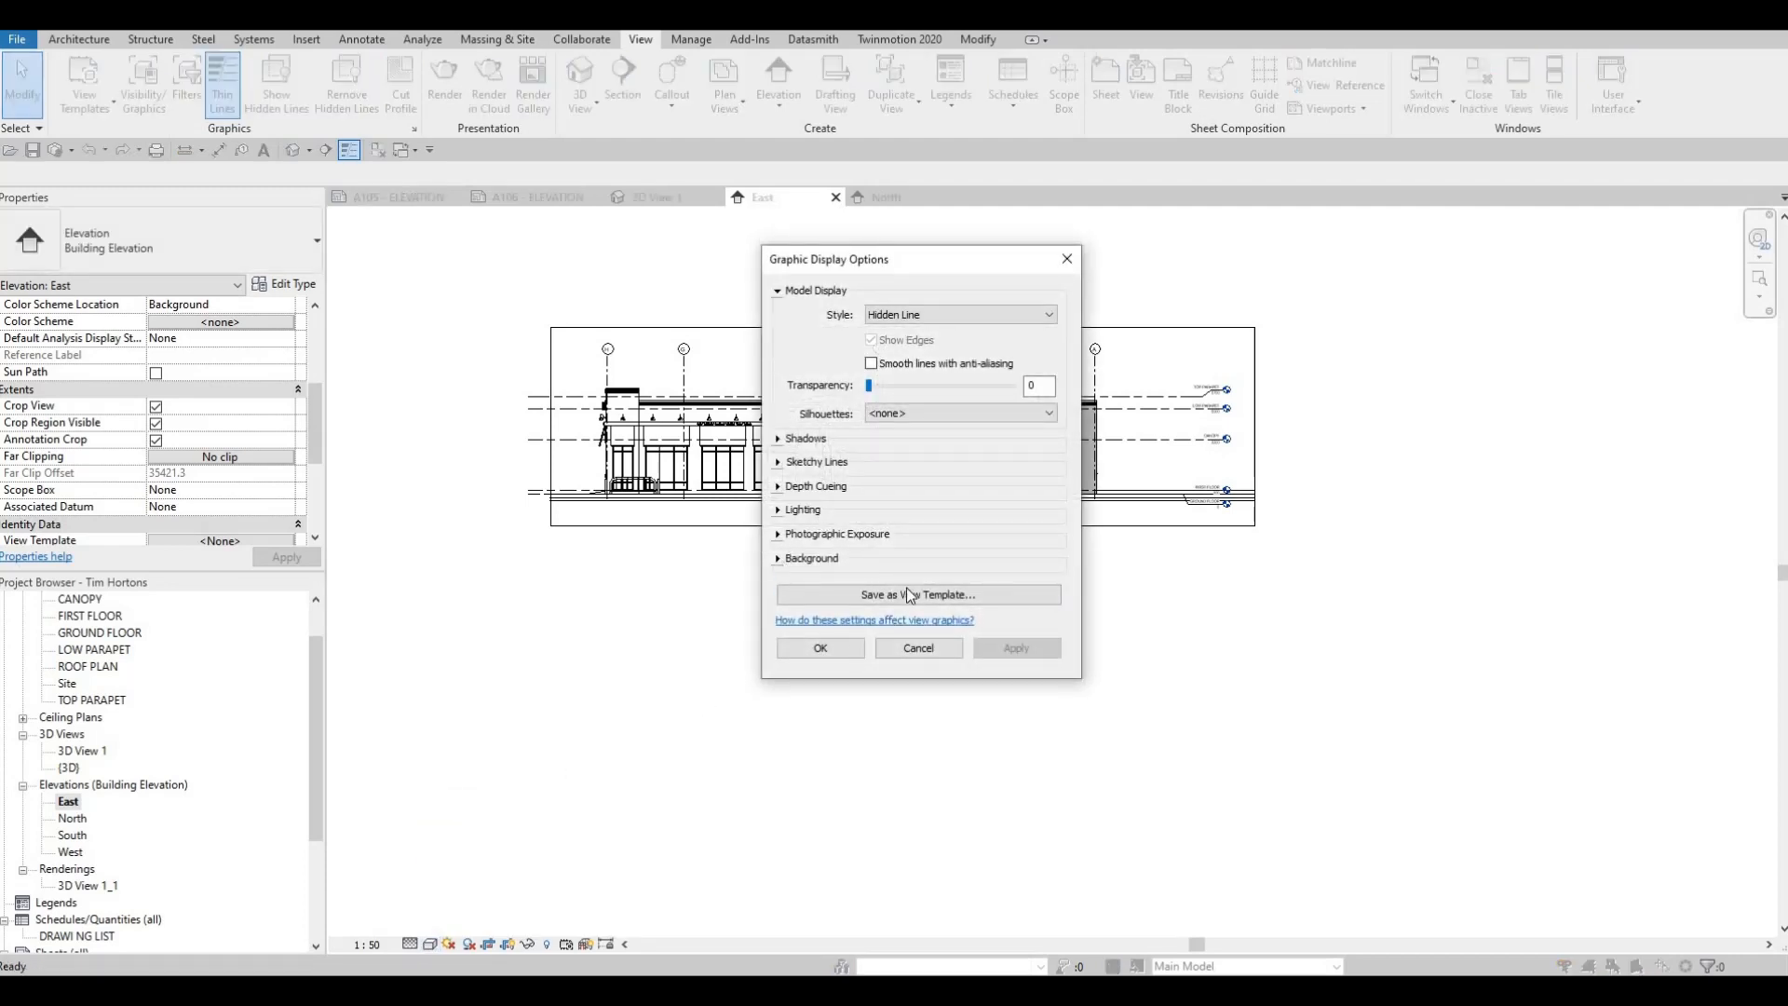
left_click(778, 559)
left_click(919, 588)
left_click(913, 627)
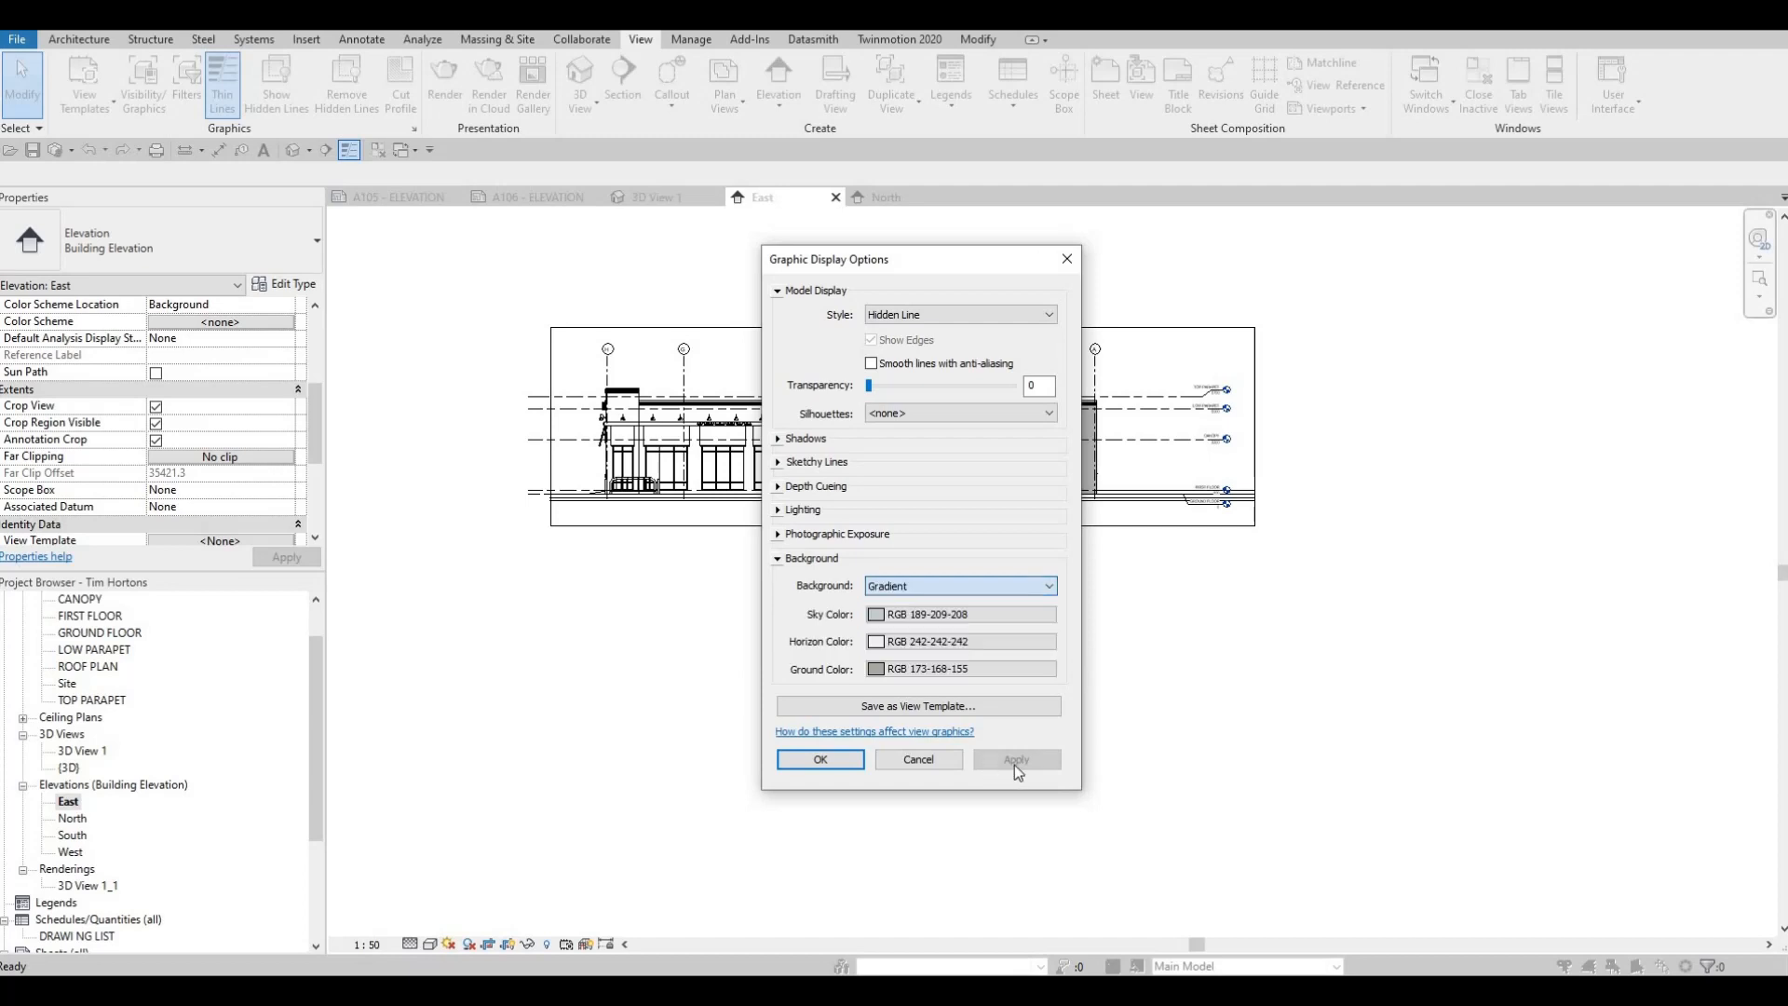
left_click(1016, 760)
left_click(841, 760)
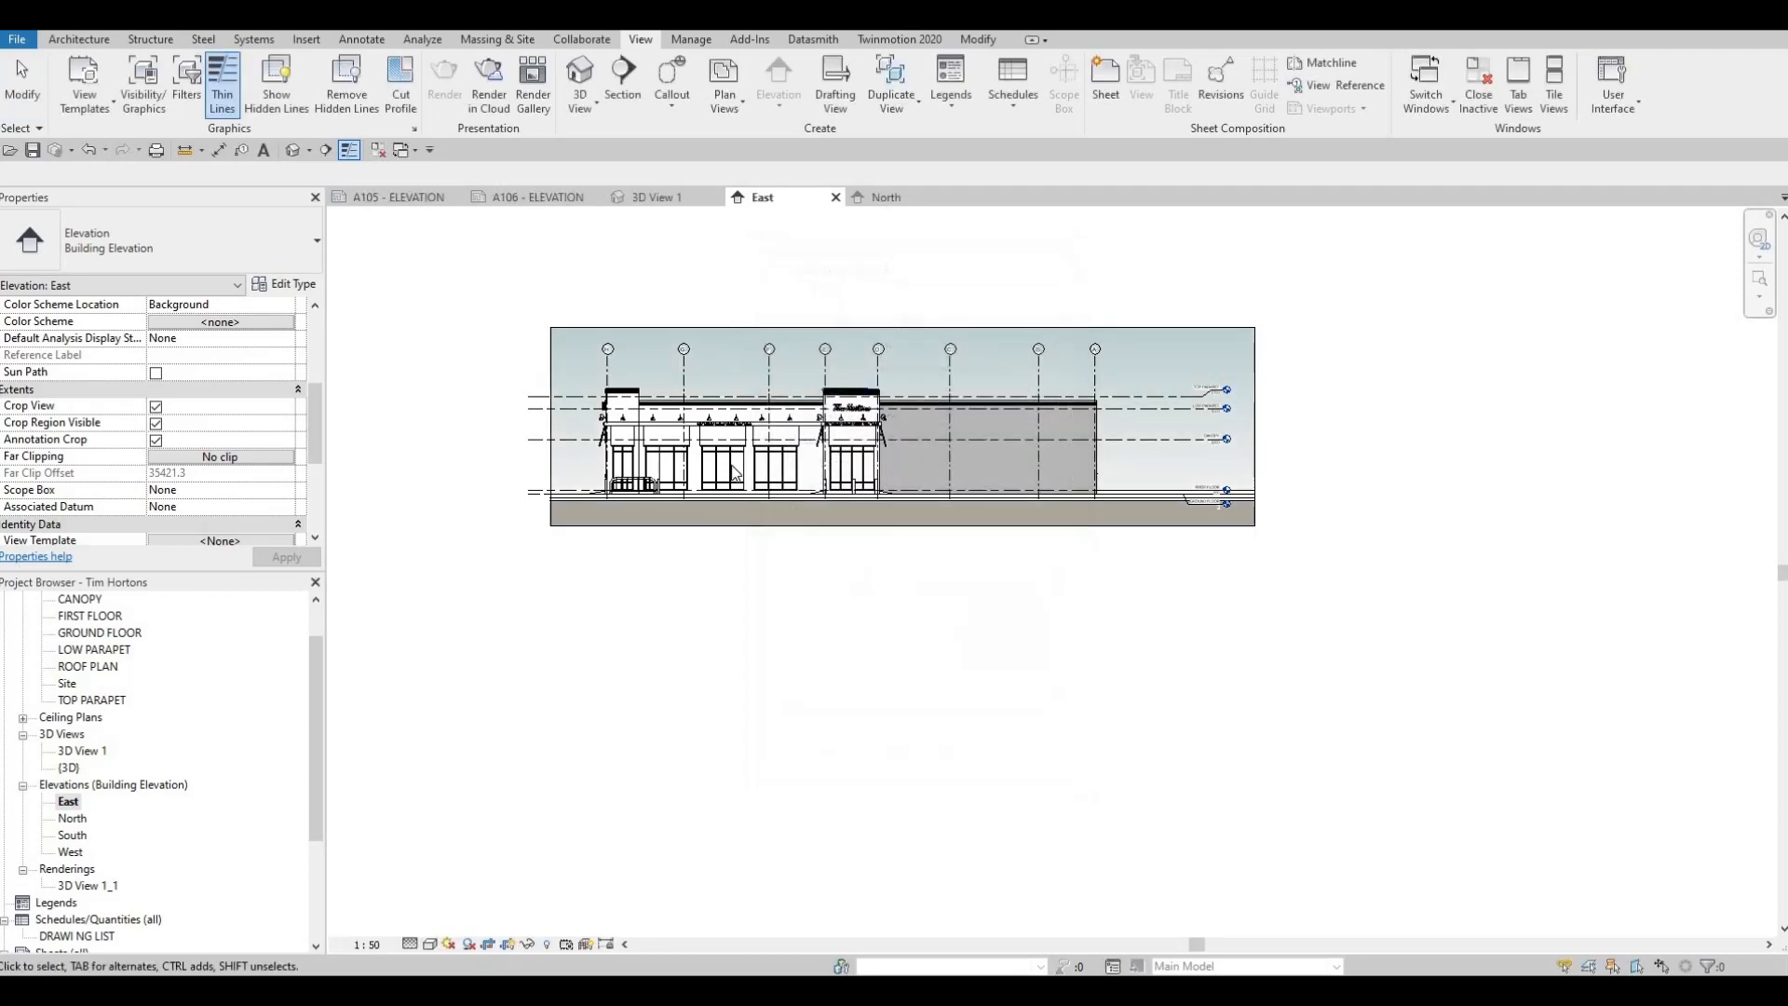
scroll(731, 466, "up", 4)
scroll(1009, 501, "down", 4)
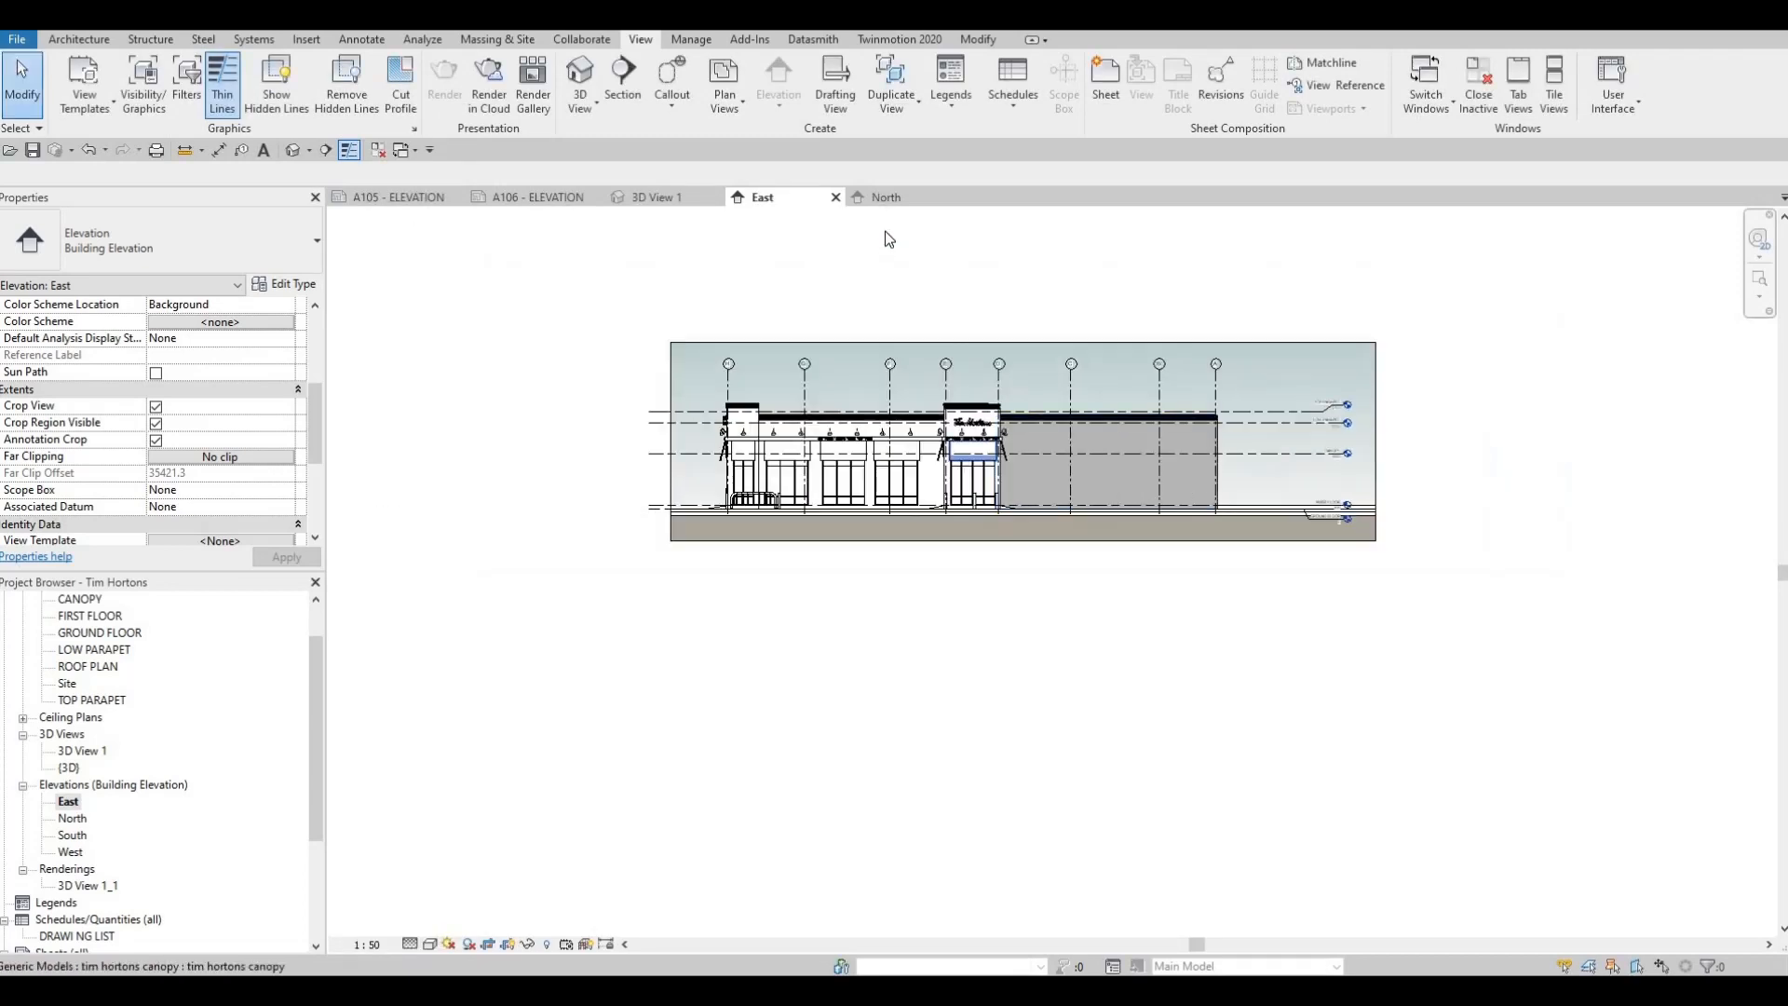
Set the North elevation to Fine detail level with the Hidden Line visual style
left_click(908, 205)
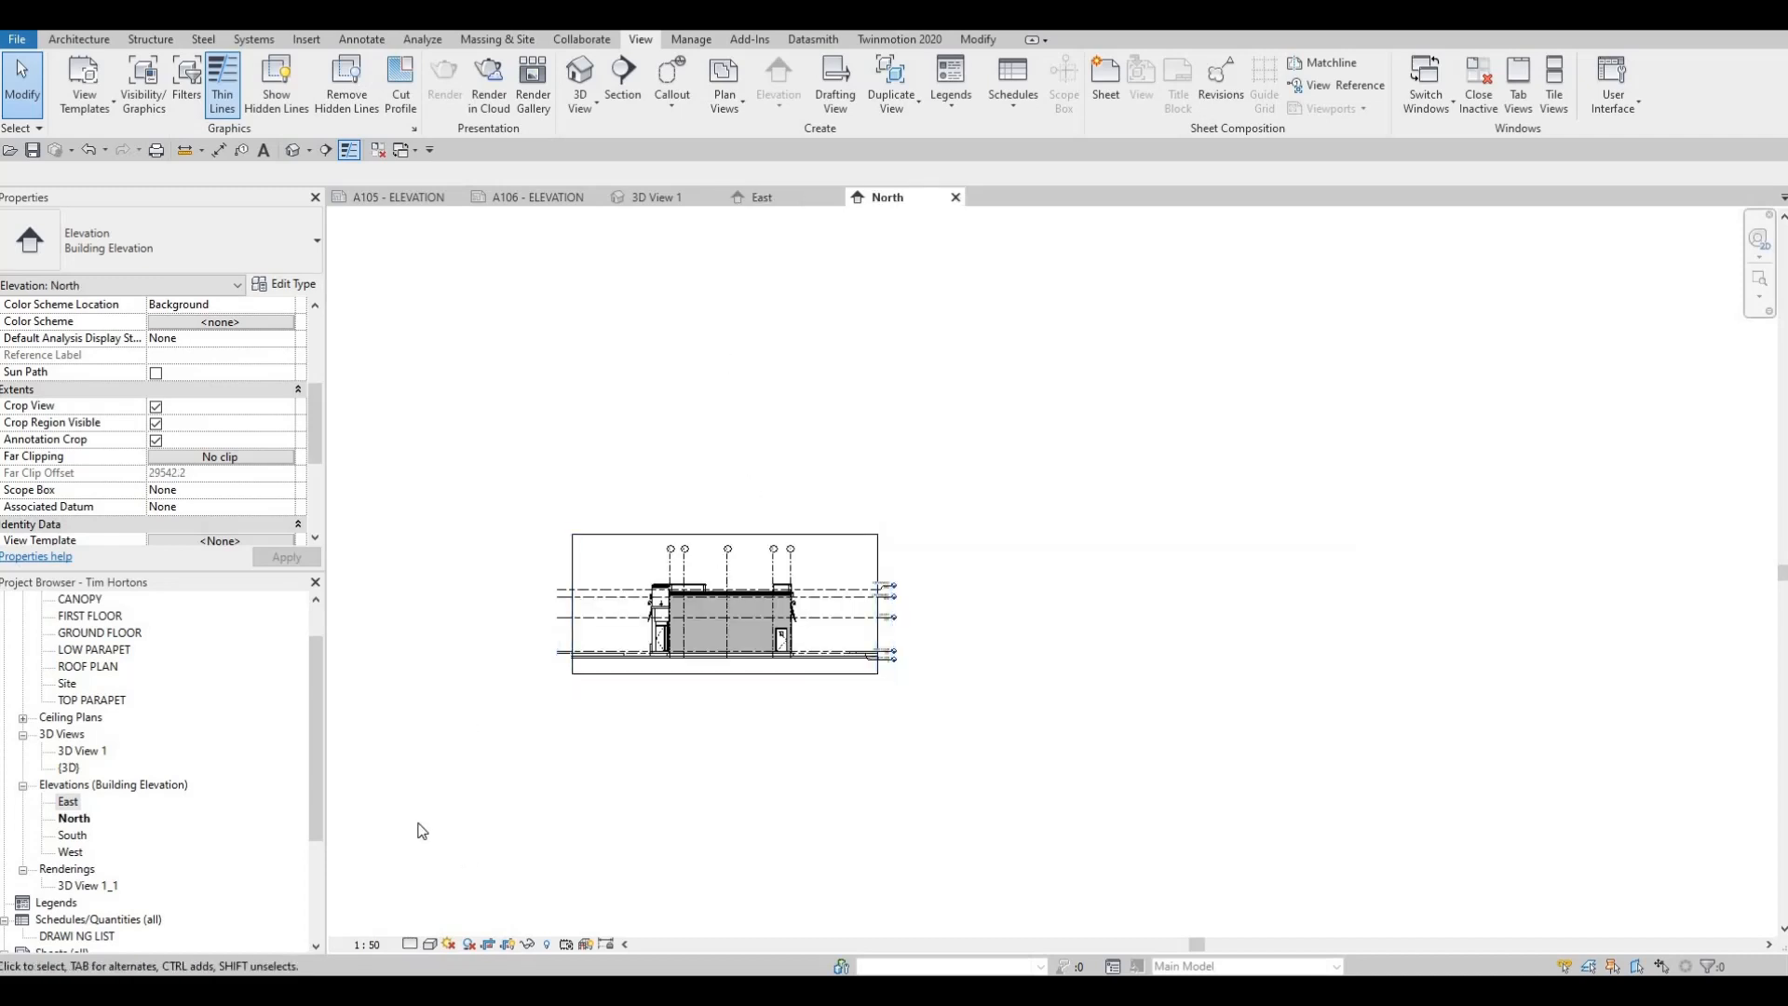
left_click(415, 942)
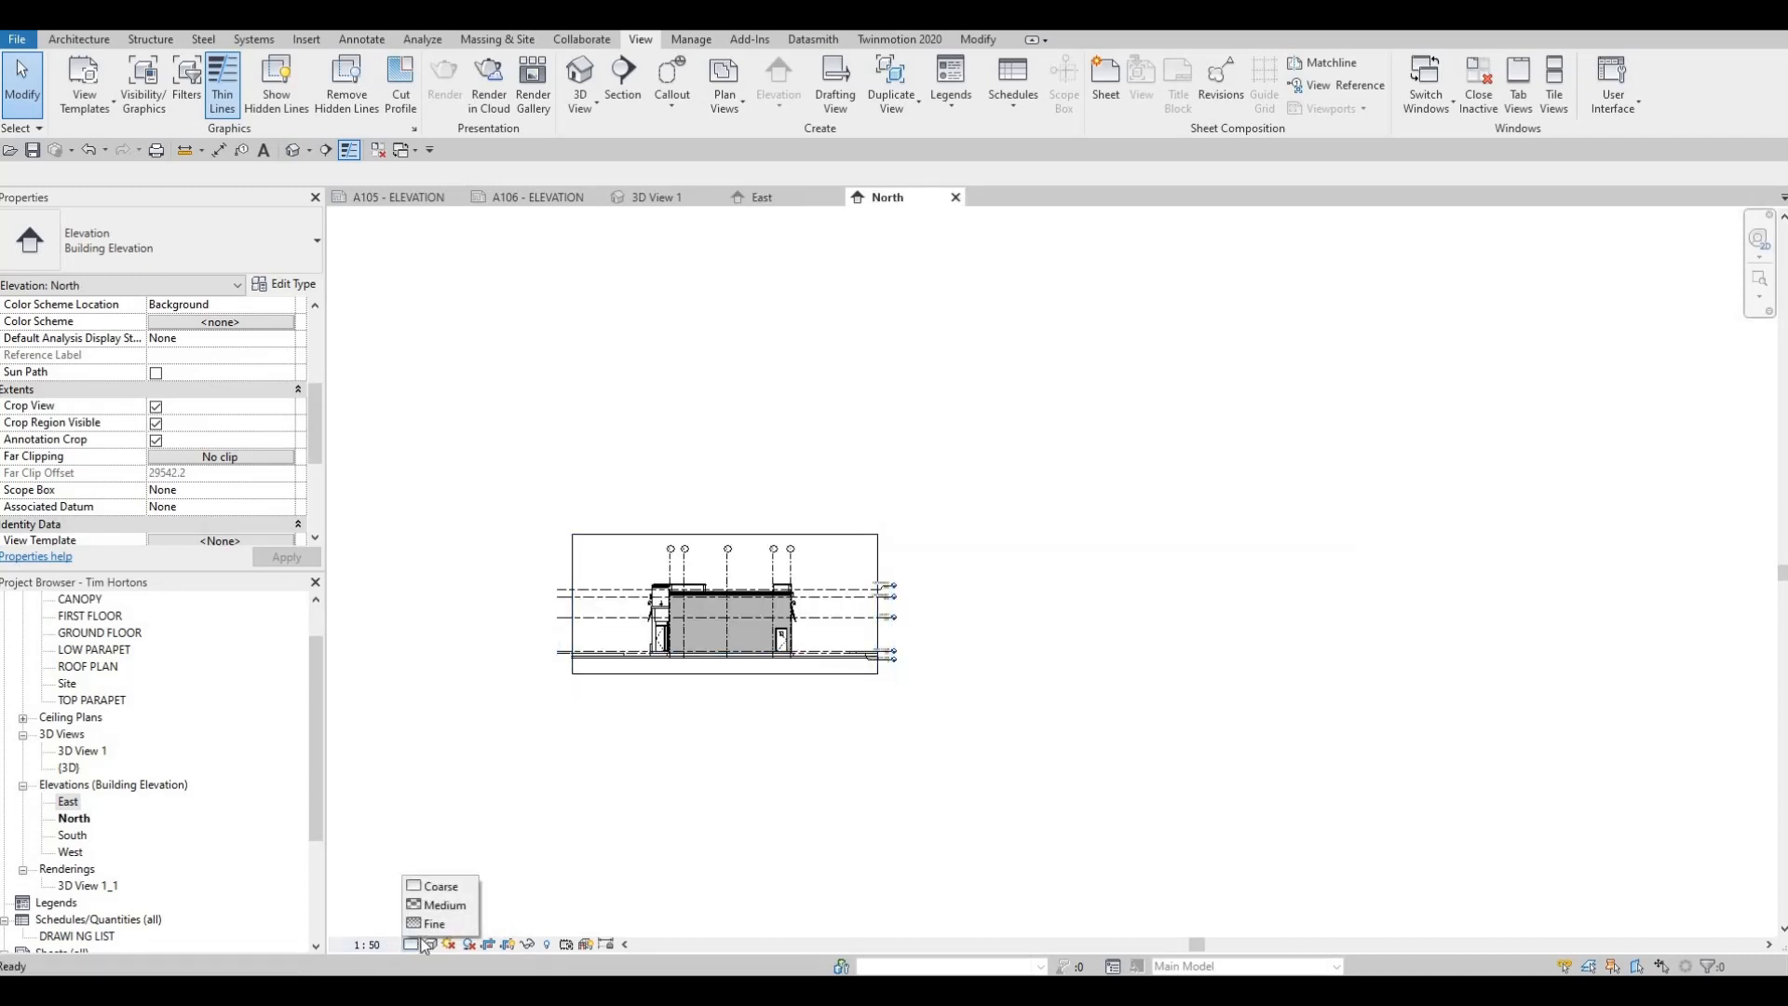
left_click(430, 945)
left_click(431, 945)
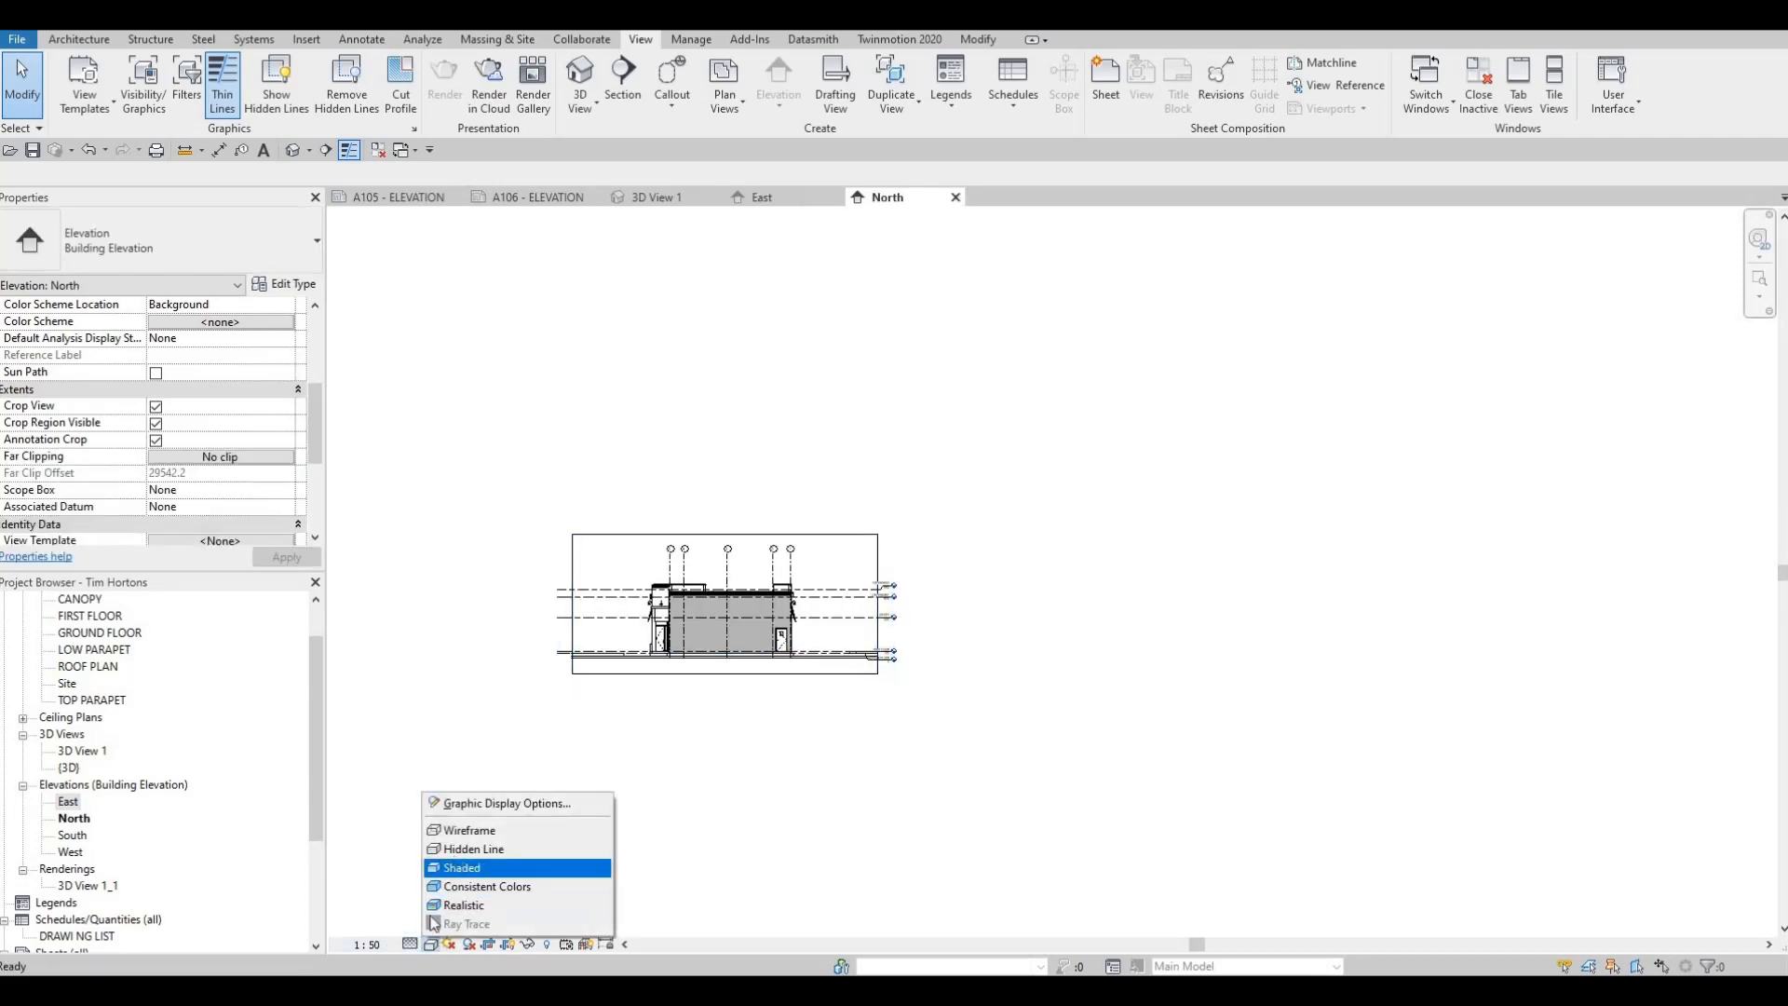
left_click(458, 849)
Apply a Gradient background to the North elevation through its Graphic Display Options
left_click(431, 944)
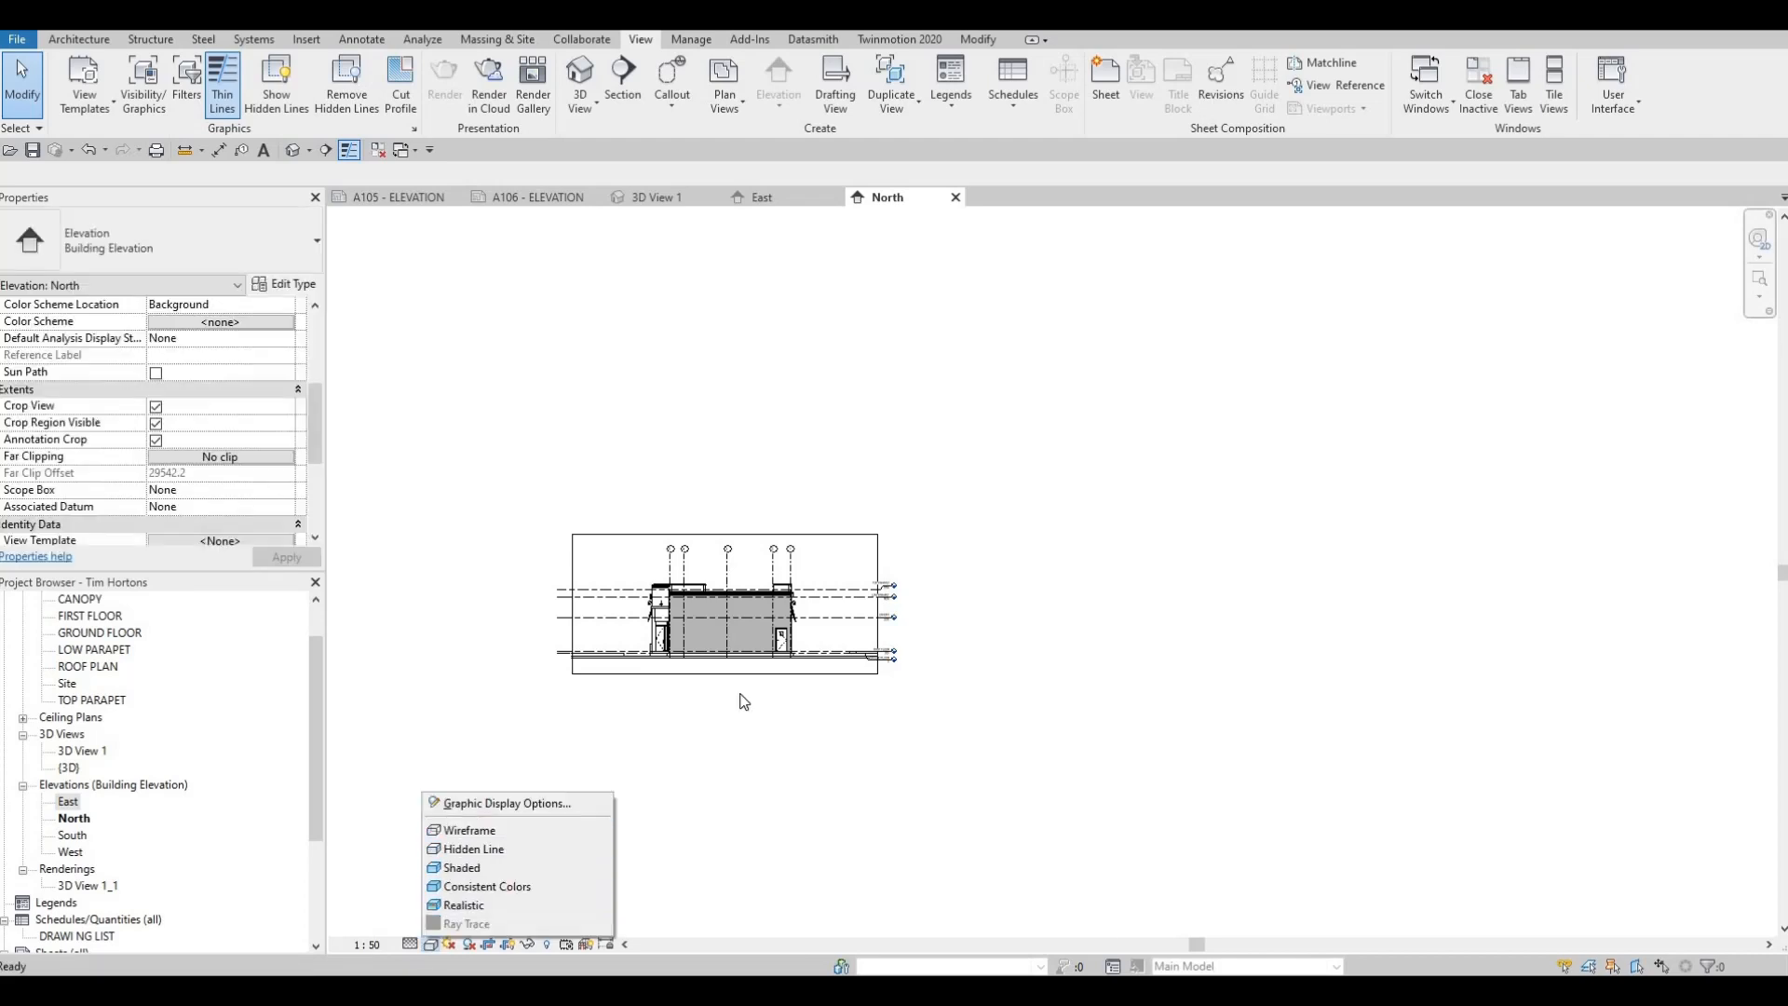
left_click(469, 805)
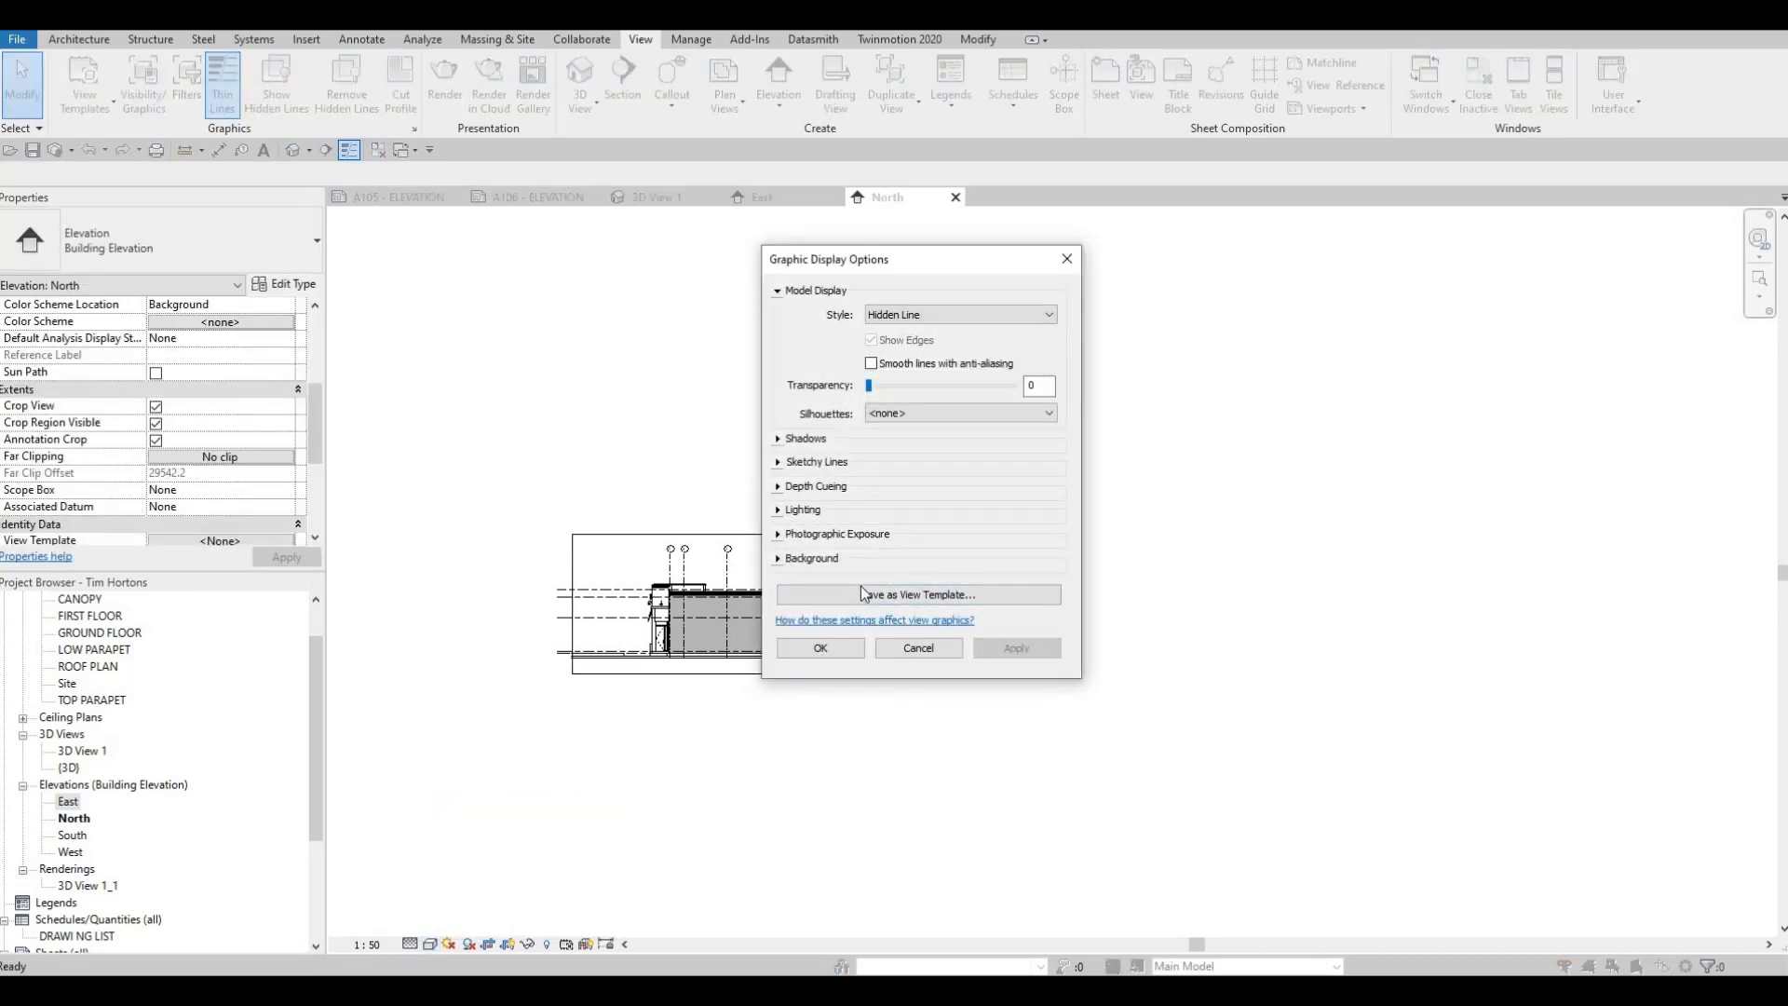
left_click(860, 559)
left_click(903, 587)
left_click(894, 625)
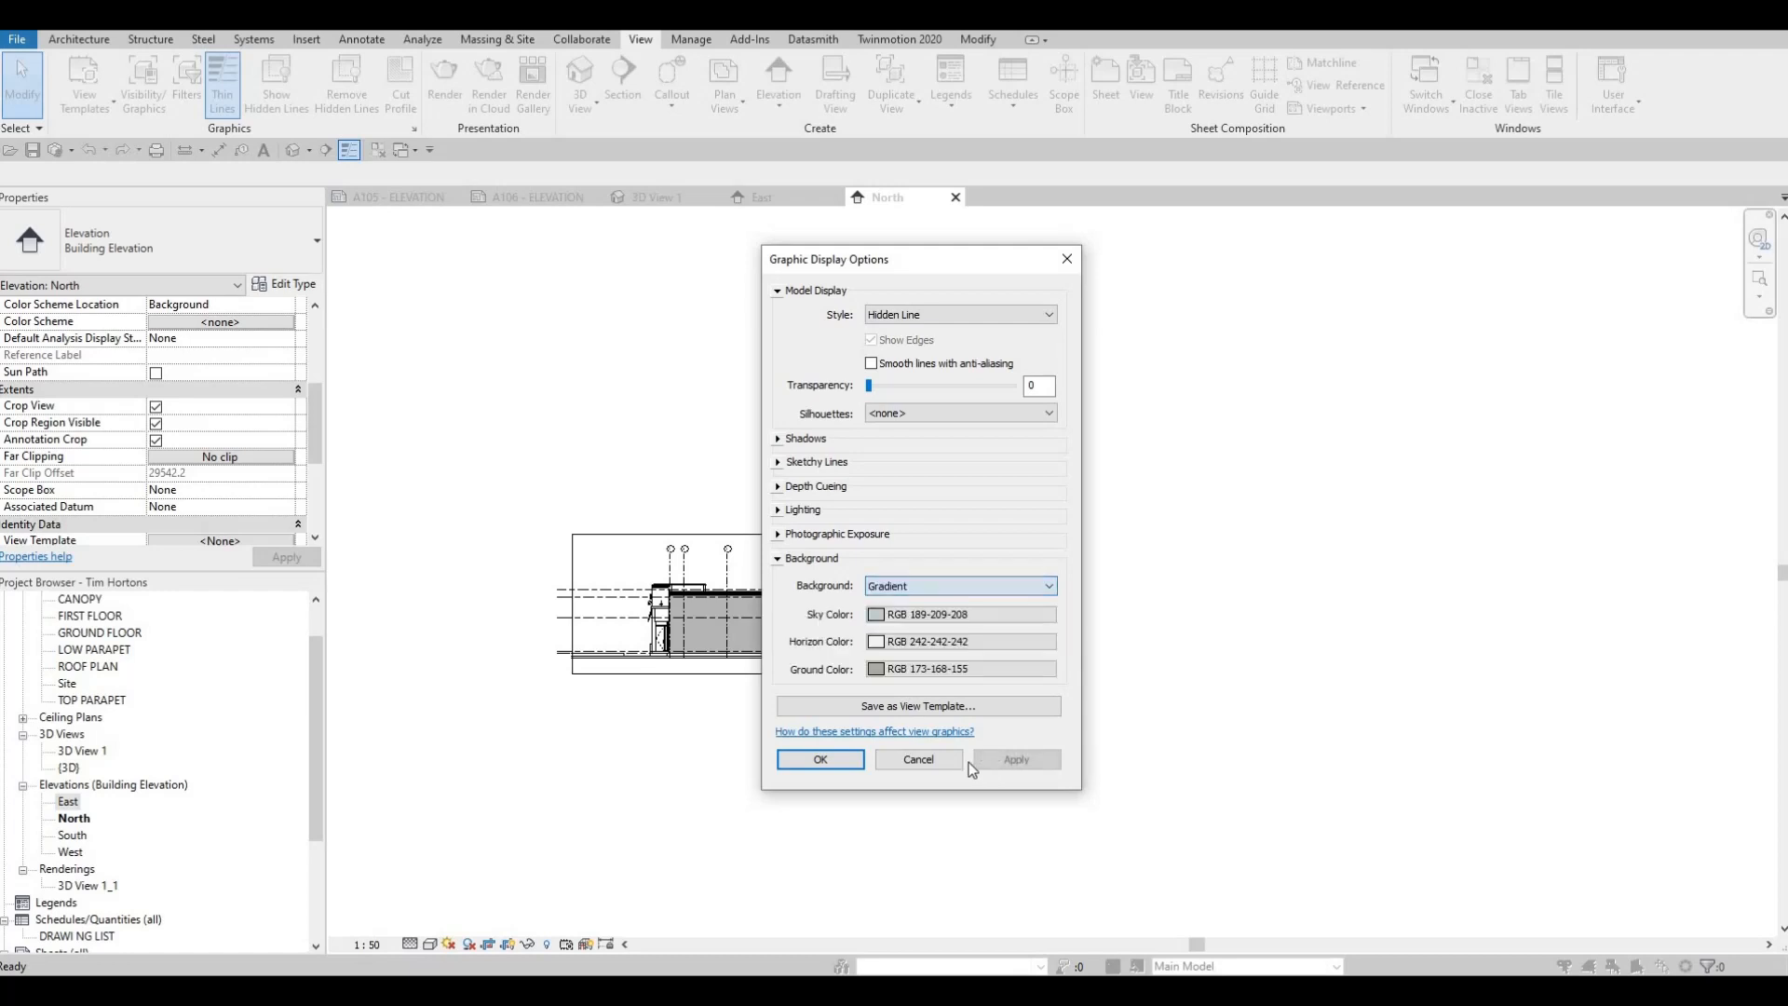
left_click(838, 766)
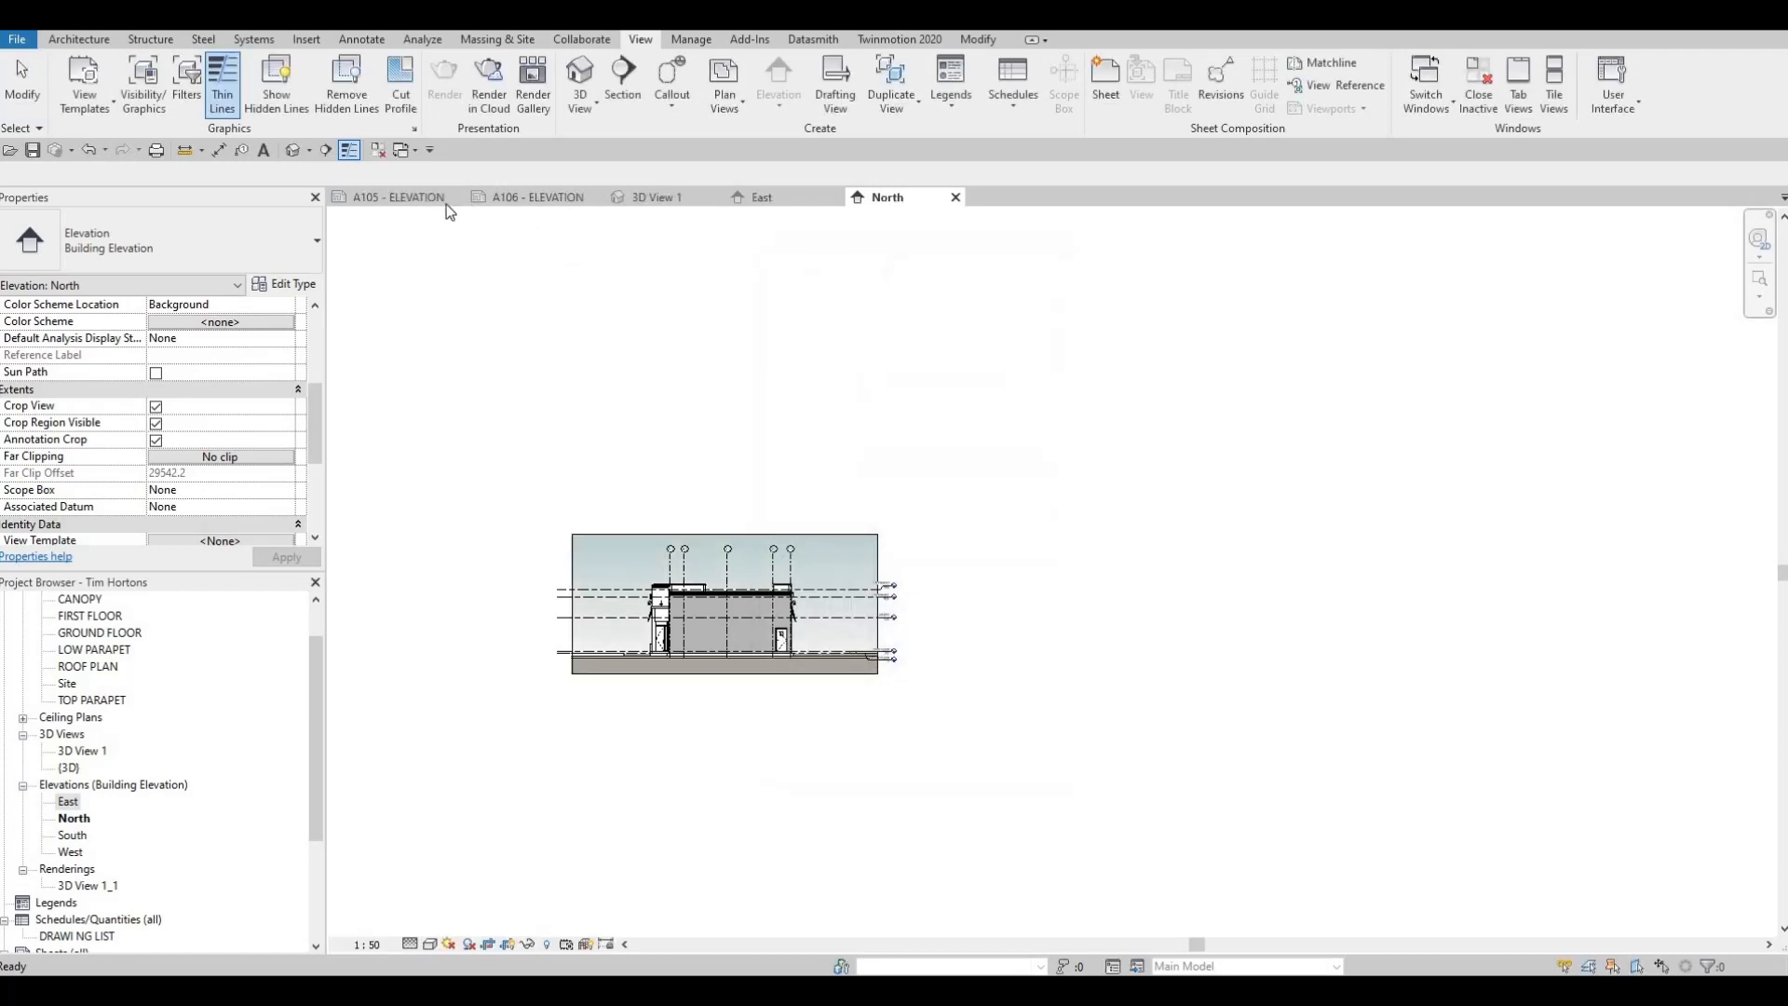
Shift the East elevation viewport on sheet A105 away from the title block to centre it in the drawing area
left_click(409, 197)
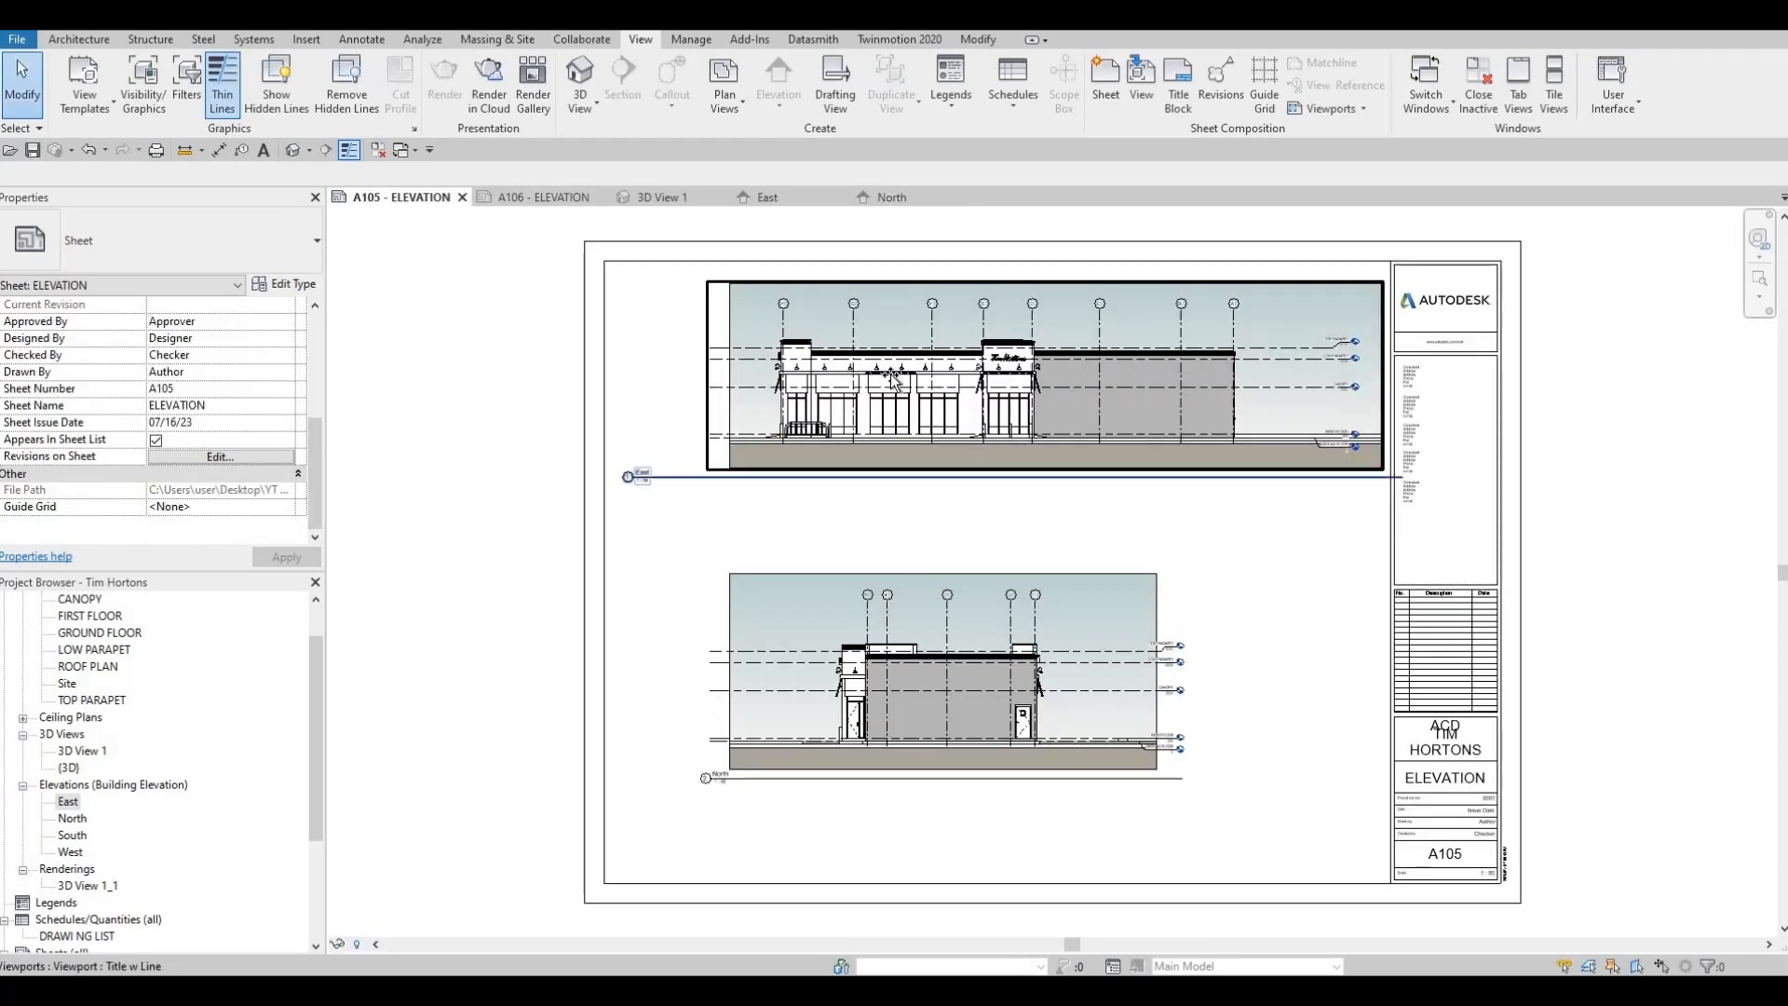
left_click_drag(917, 373, 870, 373)
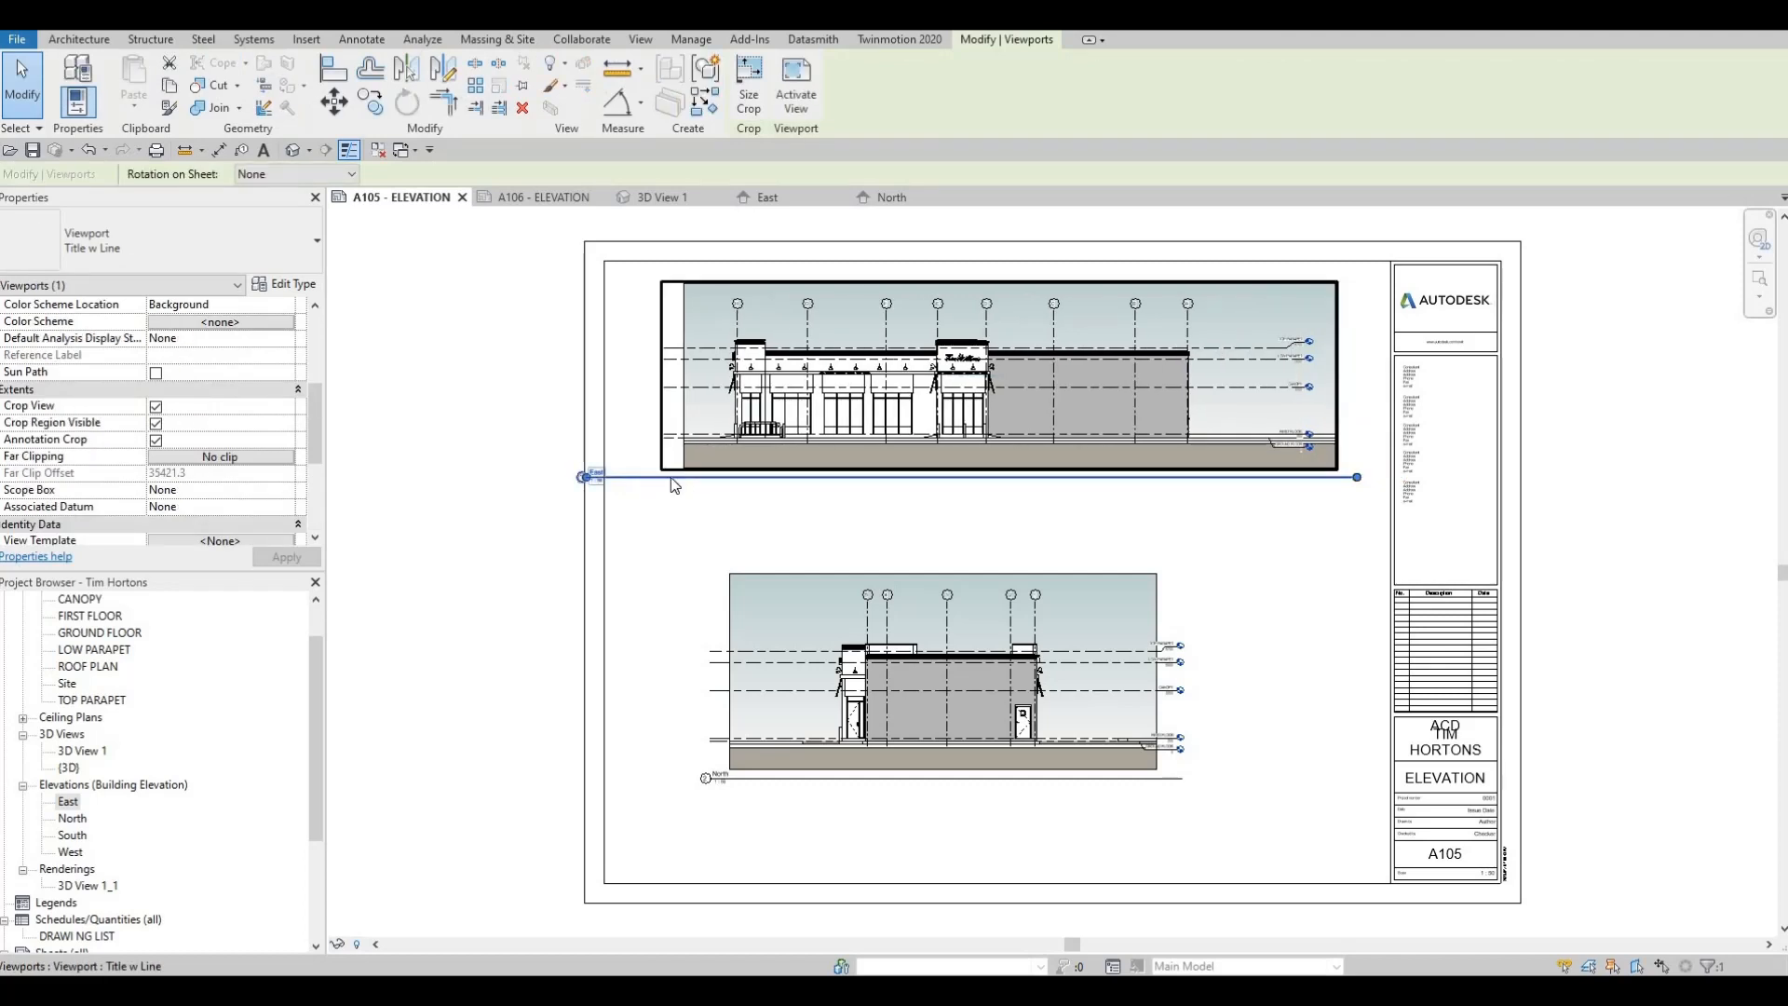
key("Escape")
key("Escape")
Move the East view title just under its viewport's starting corner and shorten the title line to the length of its text
left_click_drag(759, 488, 798, 407)
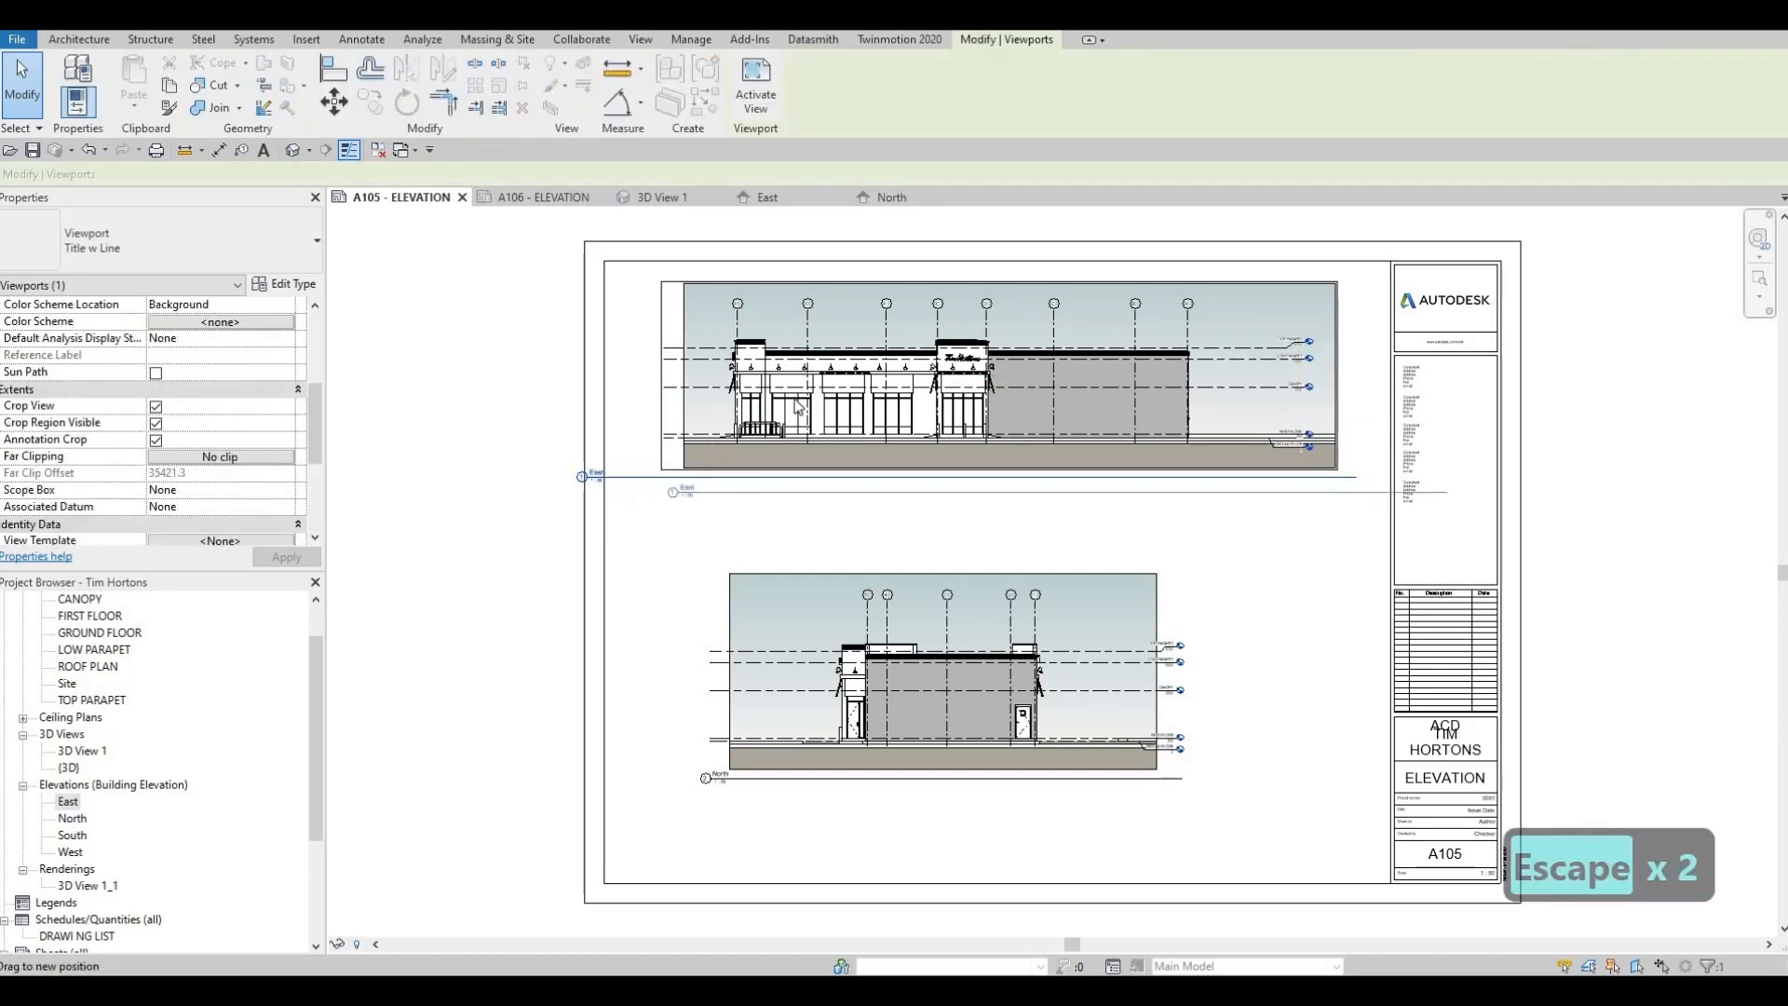
left_click(795, 402)
left_click_drag(1454, 492, 702, 507)
key("Escape")
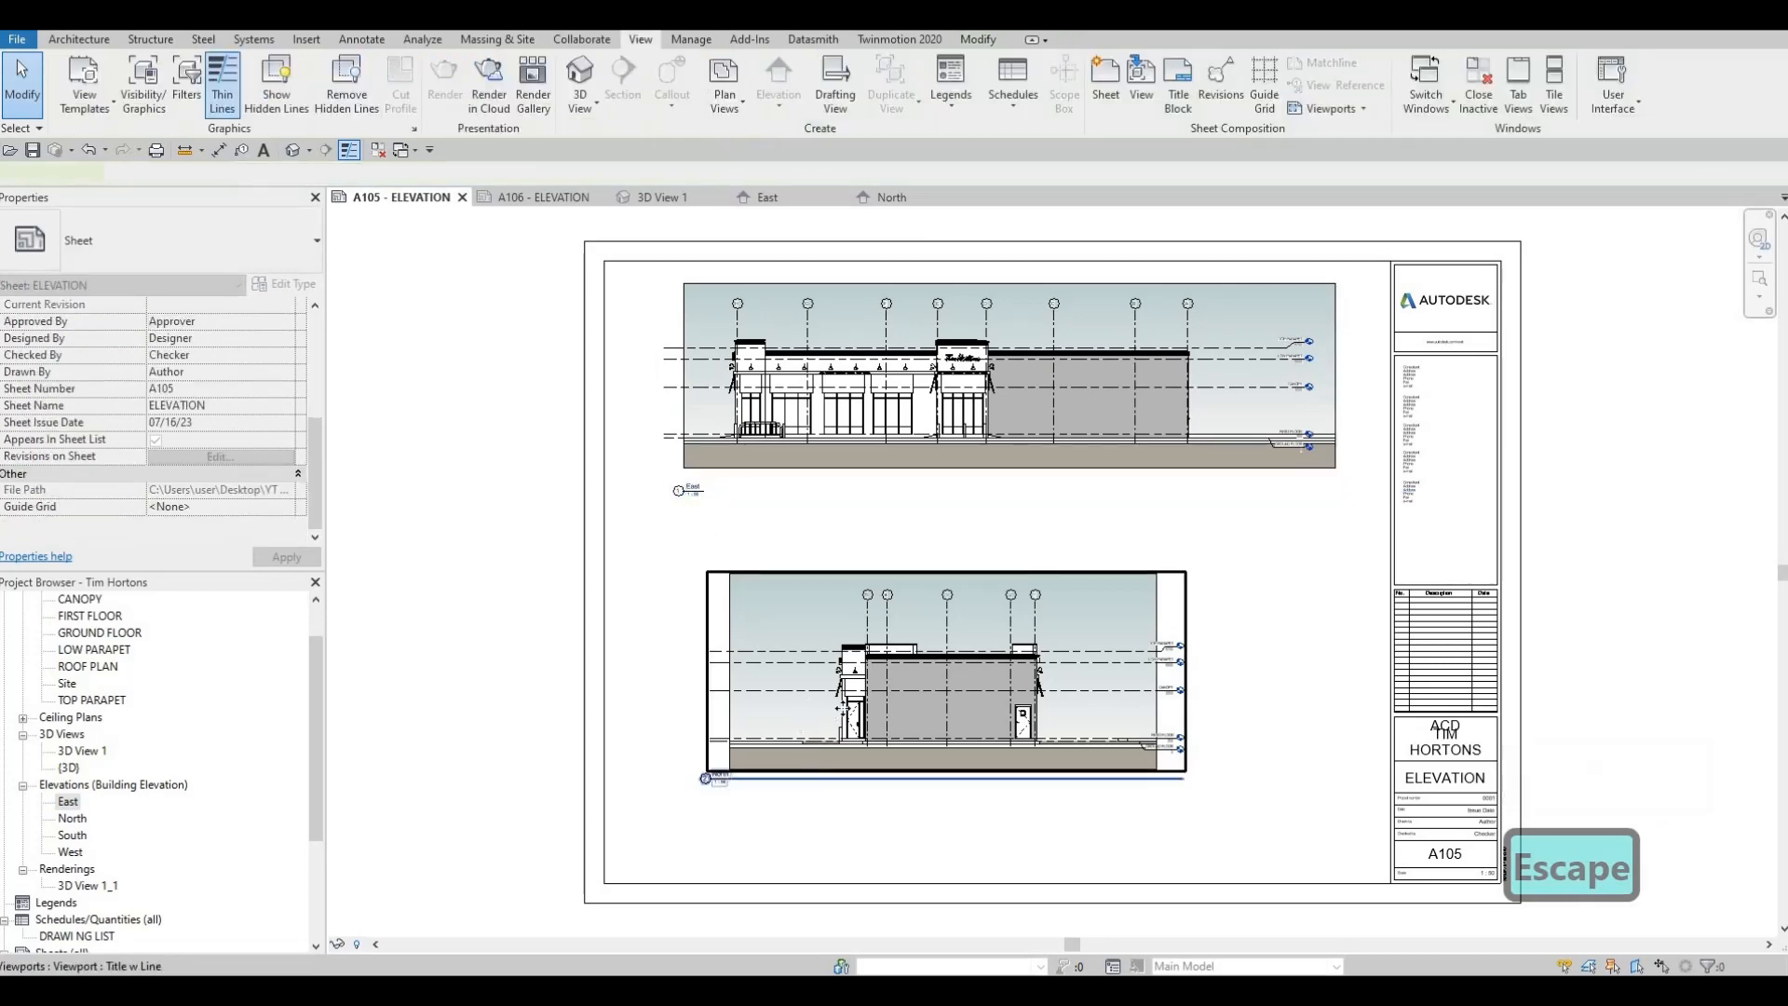
Shift the North elevation viewport up on sheet A105 and set its view title lower beneath the viewport
left_click_drag(842, 708, 888, 679)
key("Escape")
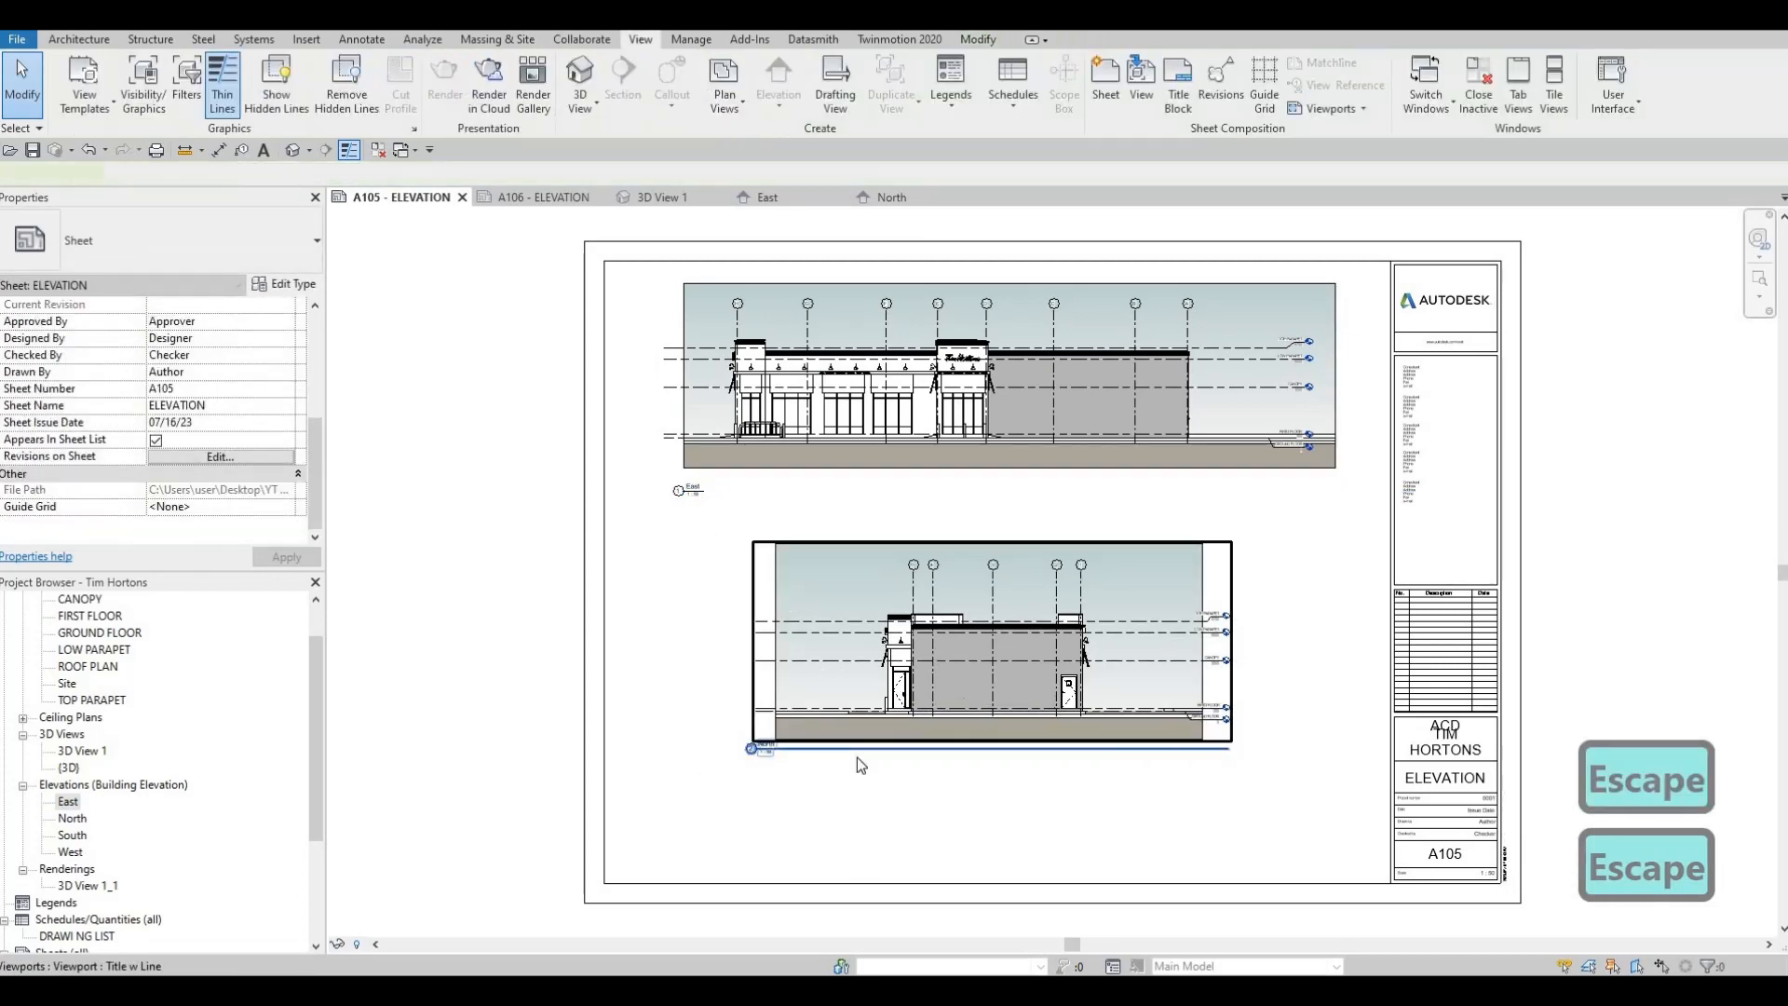
left_click(856, 752)
key("Escape")
left_click_drag(855, 750, 959, 717)
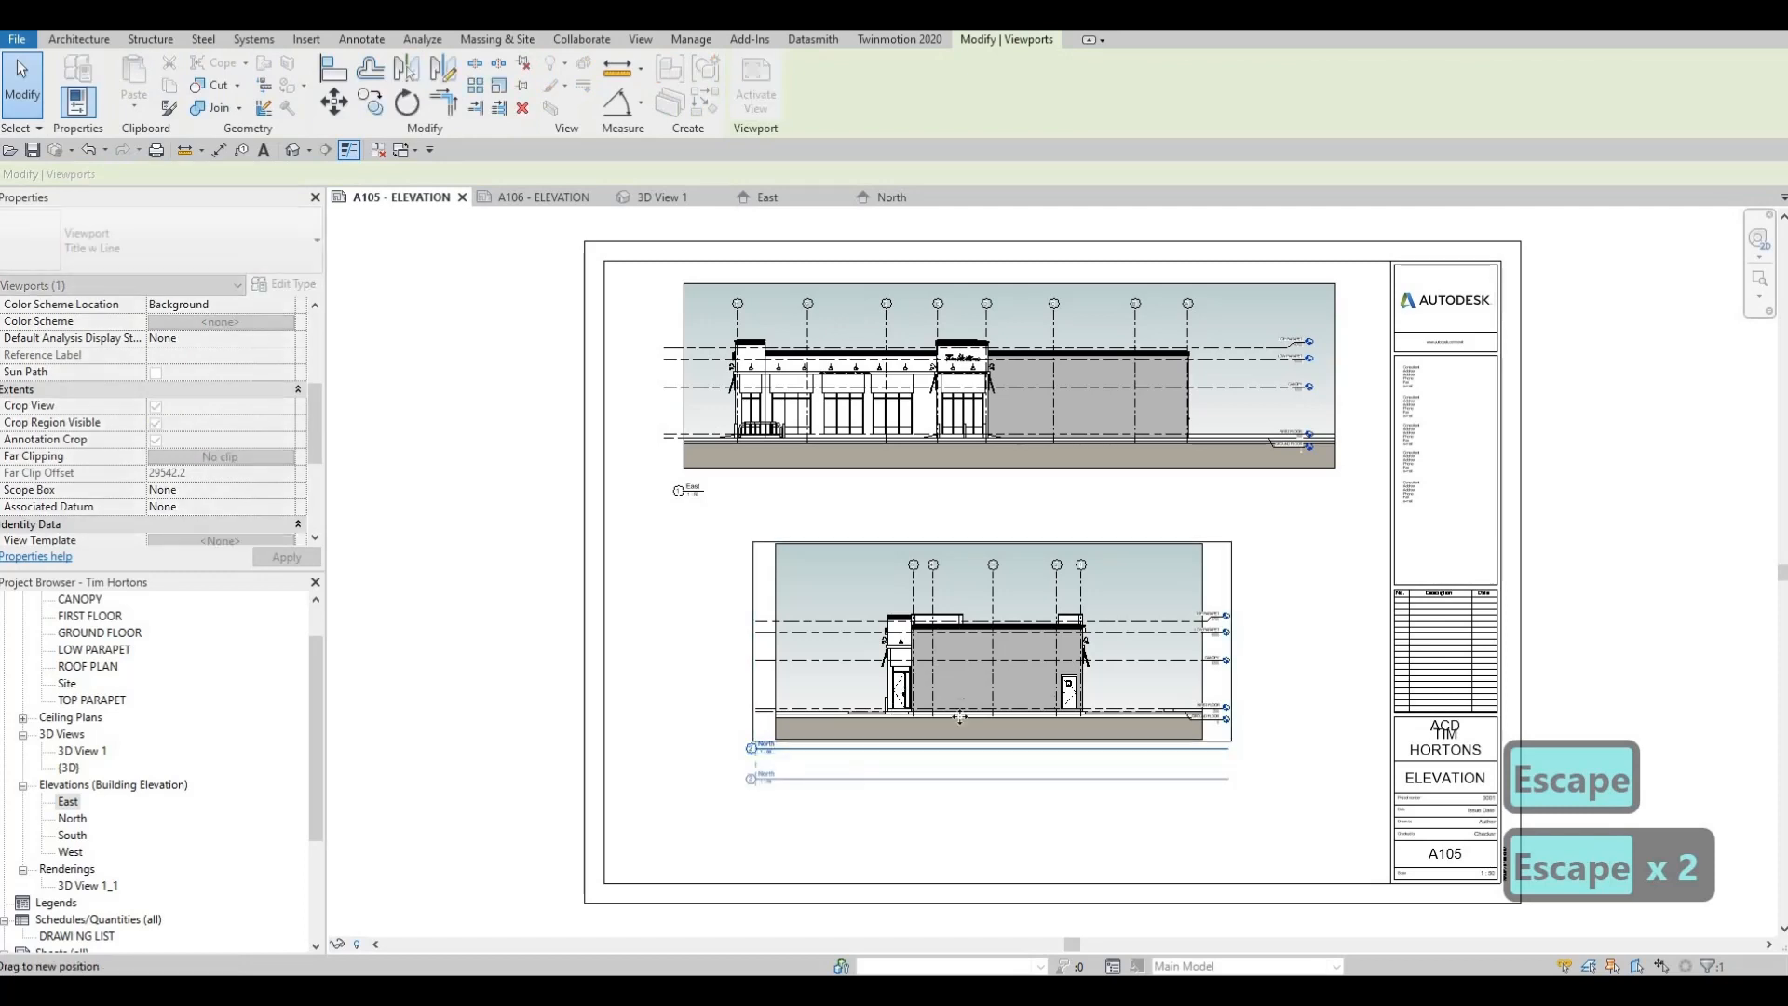
key("Escape")
Shorten the North view title line to the length of its text
left_click(959, 717)
left_click_drag(1228, 777, 784, 778)
key("Escape")
key("Escape")
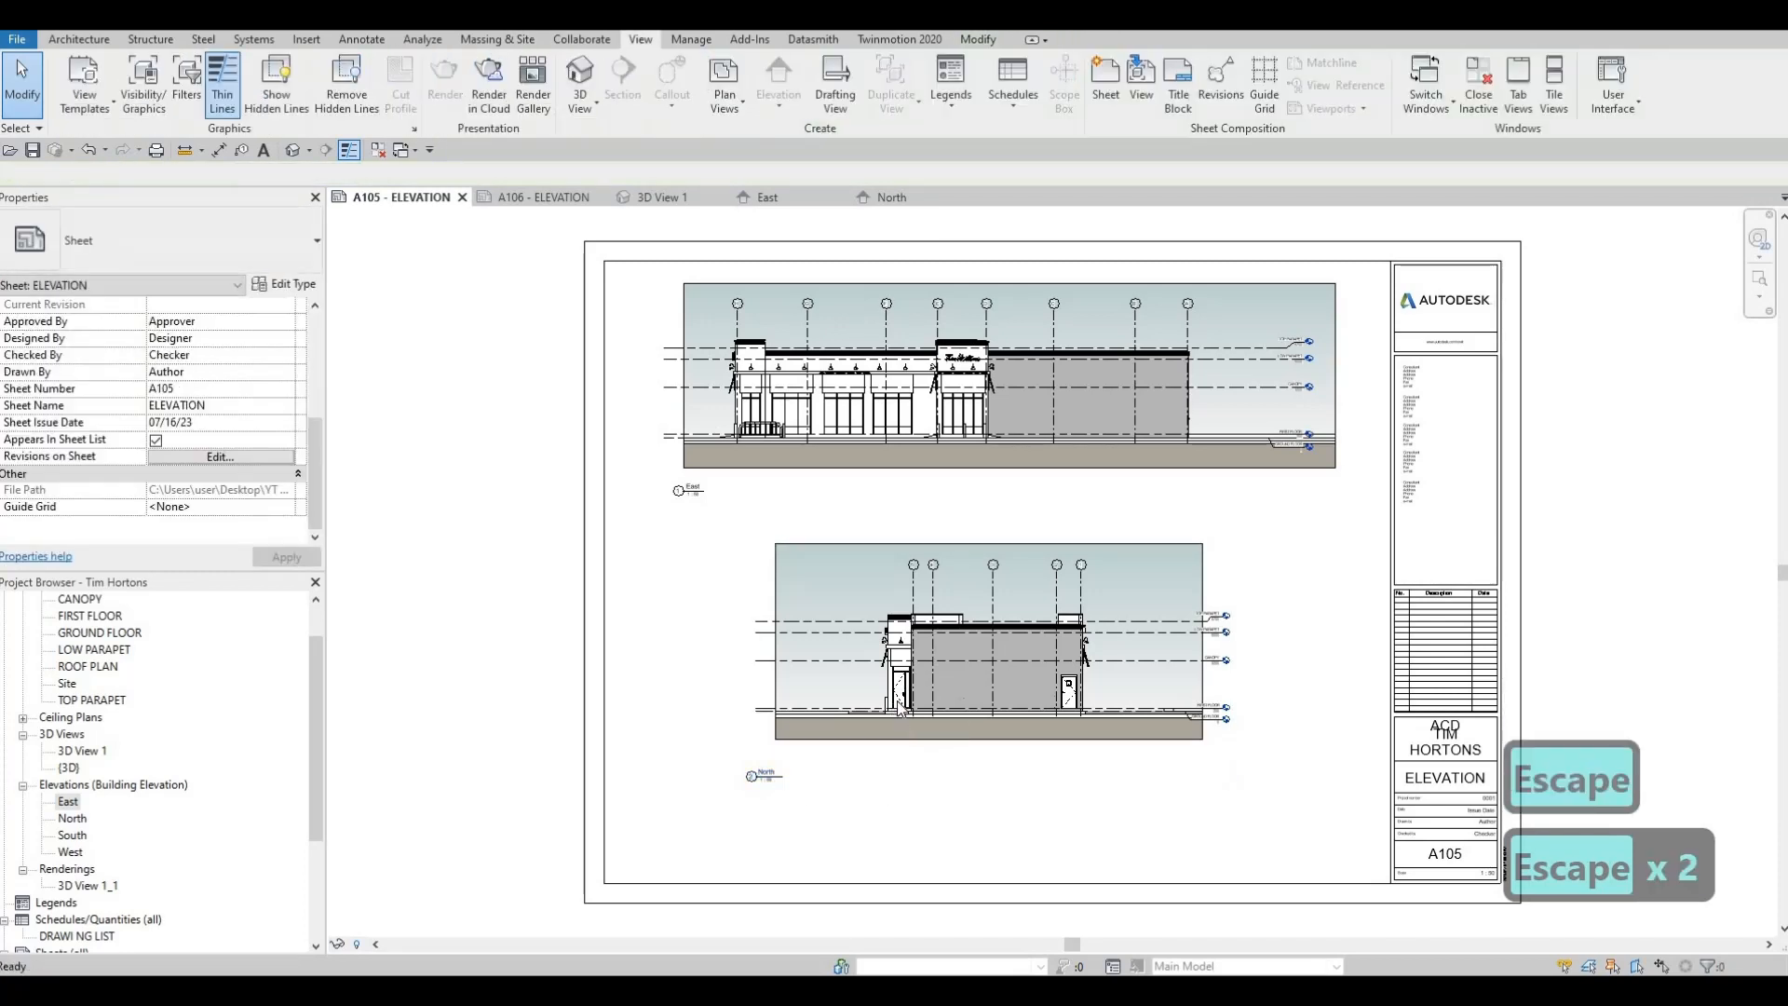
Move the North viewport sideways on A105 so its title lines up beneath the East view title
scroll(848, 713, "up", 4)
scroll(825, 717, "down", 3)
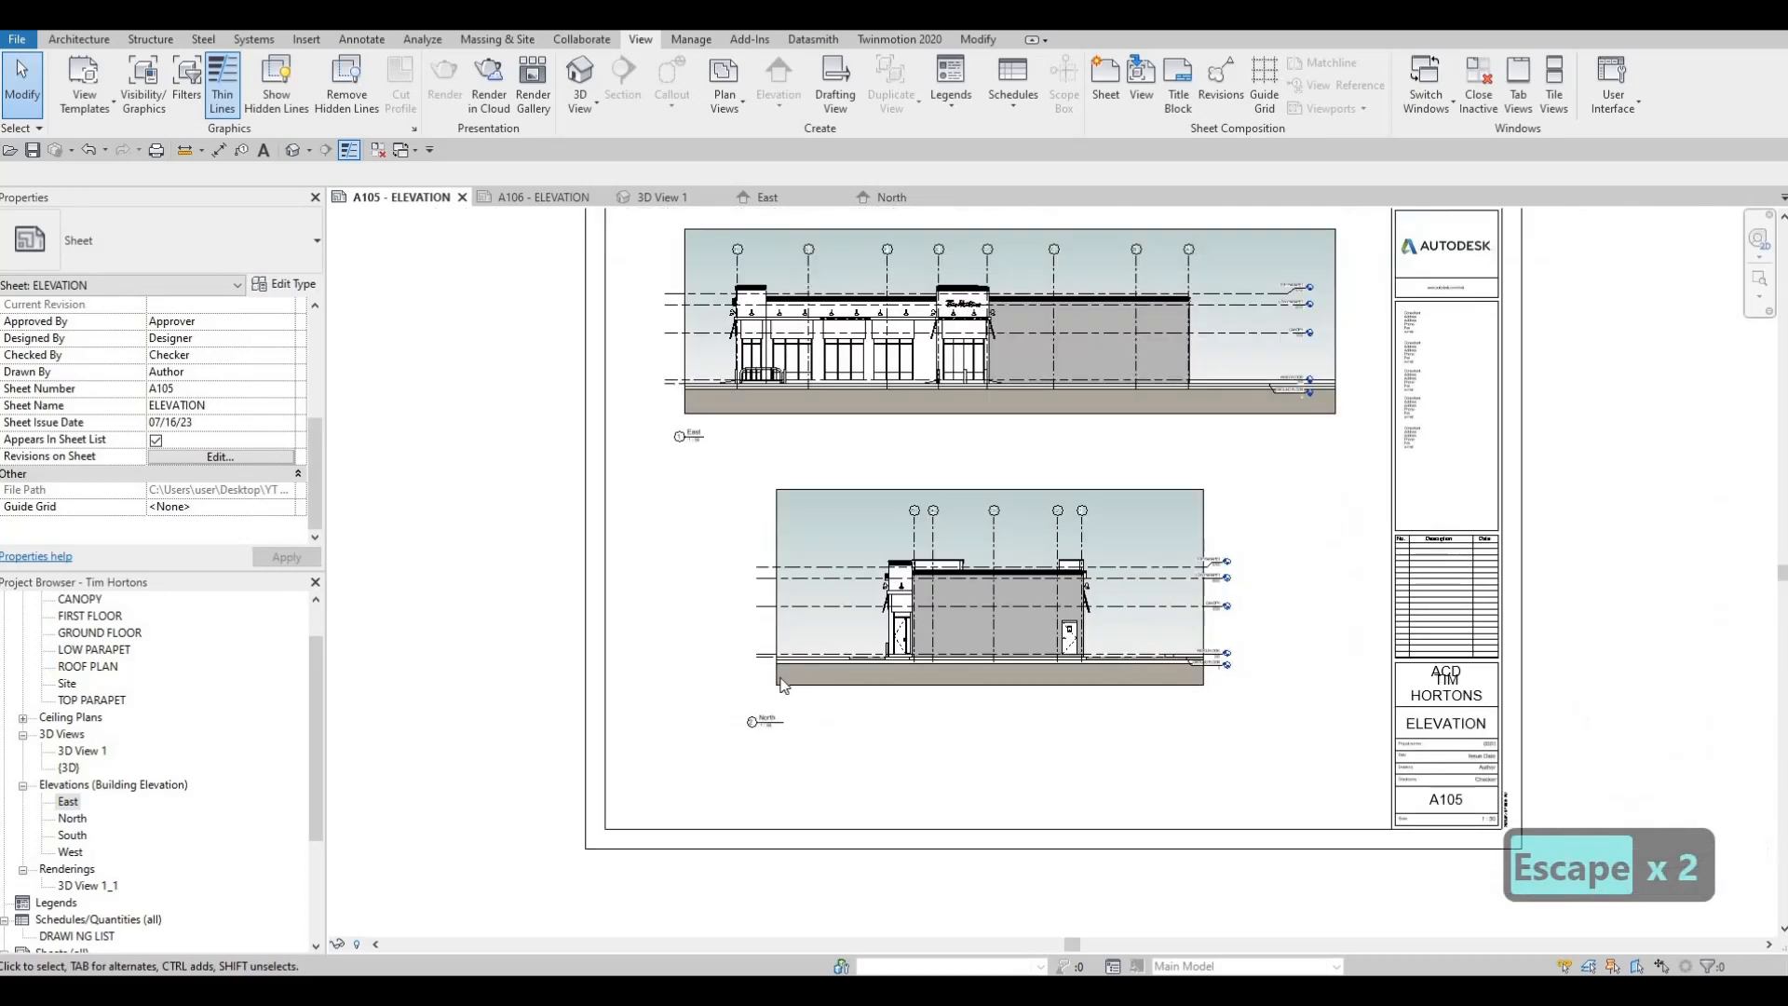
left_click_drag(802, 633, 731, 626)
key("Escape")
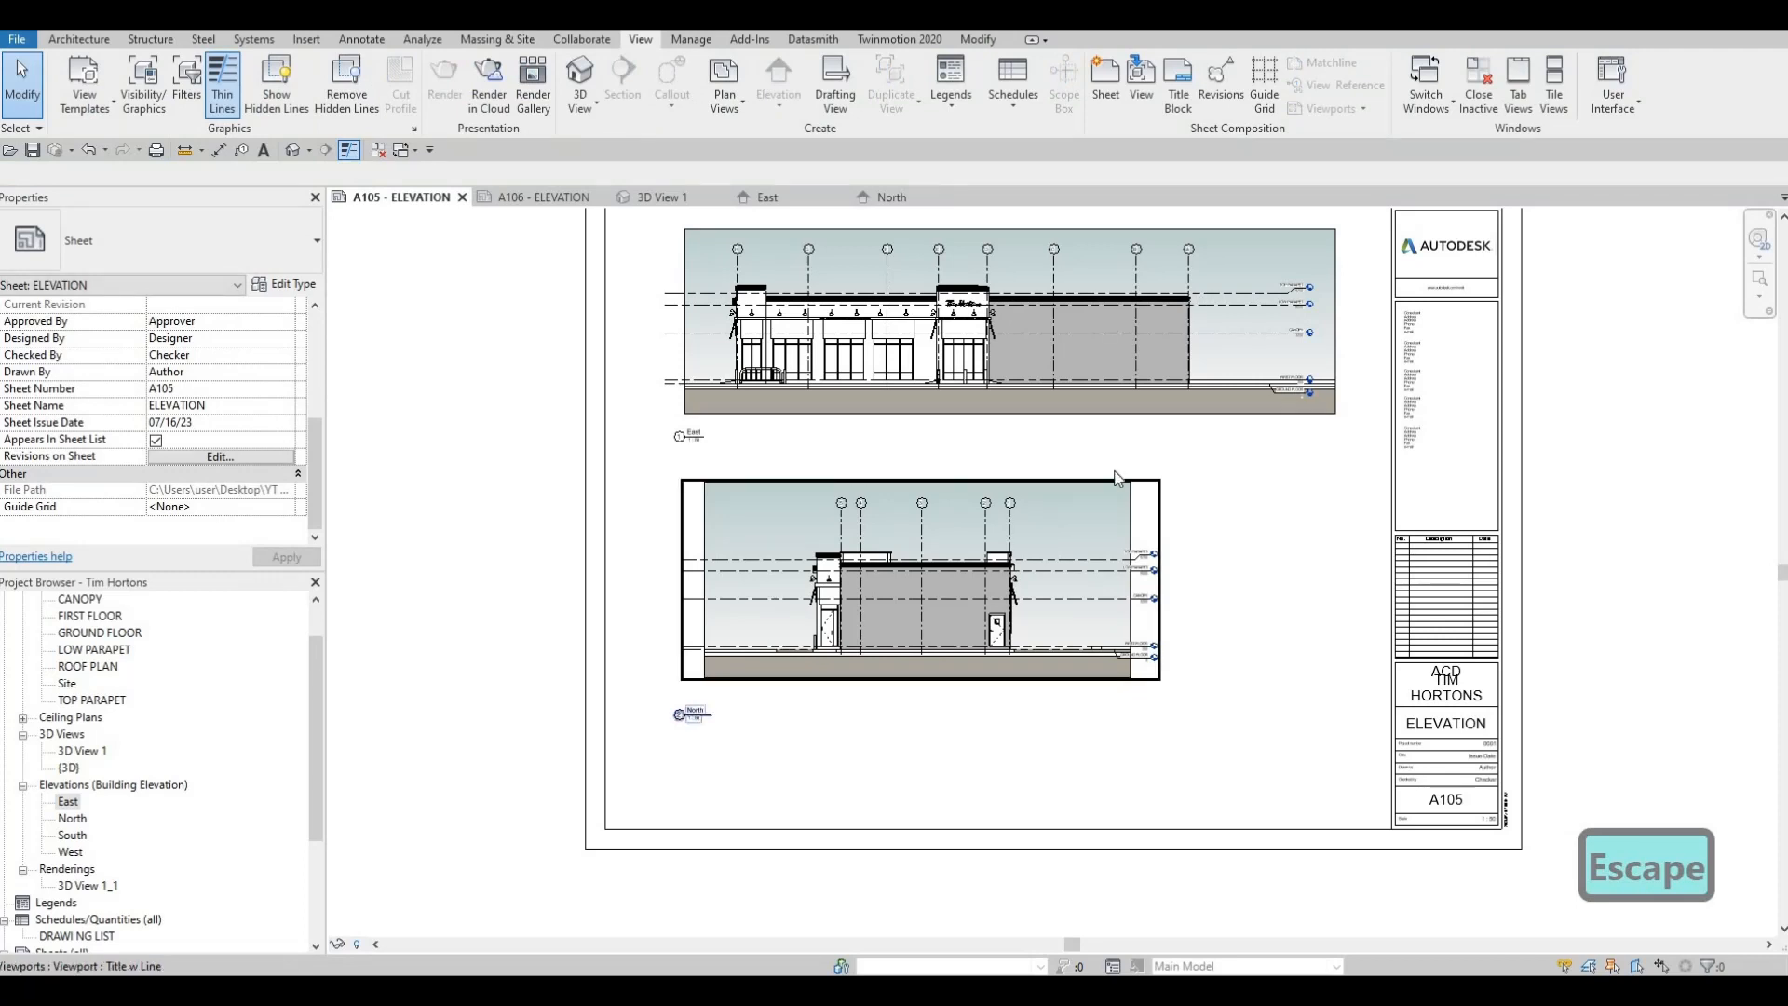
scroll(974, 633, "down", 2)
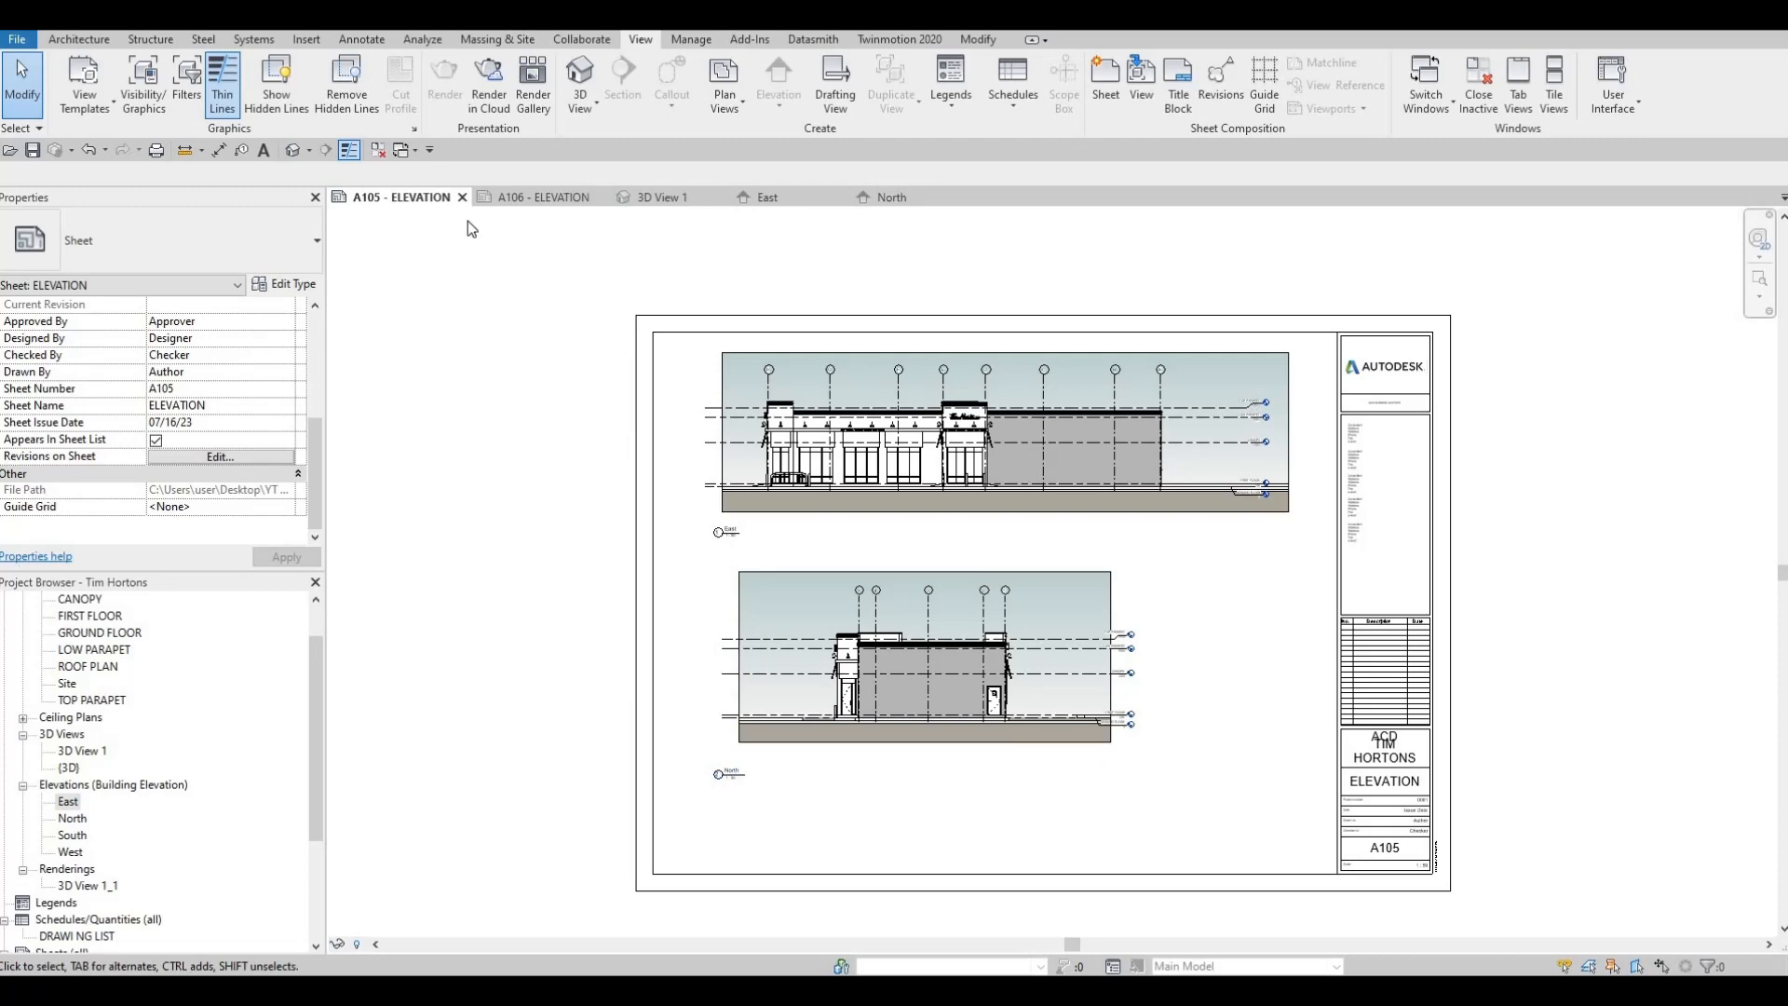
Close sheet A105 and the East and North elevation views, and bring up the empty sheet A106
left_click(461, 198)
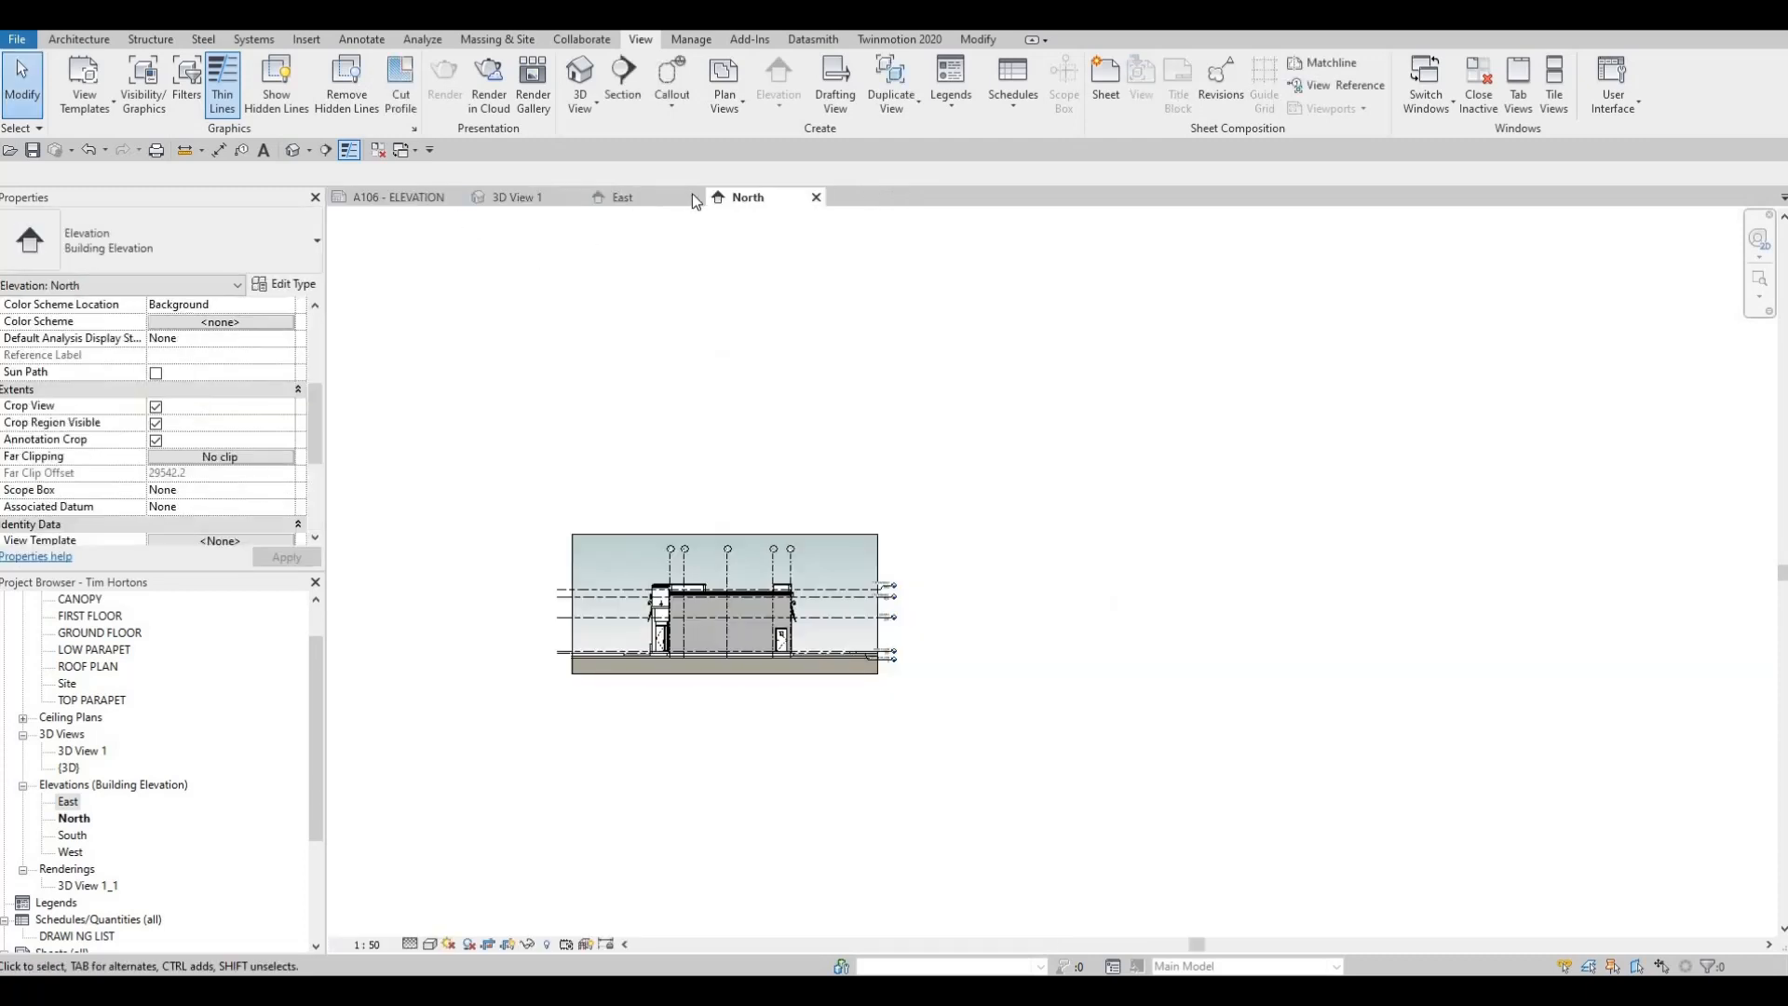
left_click(695, 197)
left_click(695, 197)
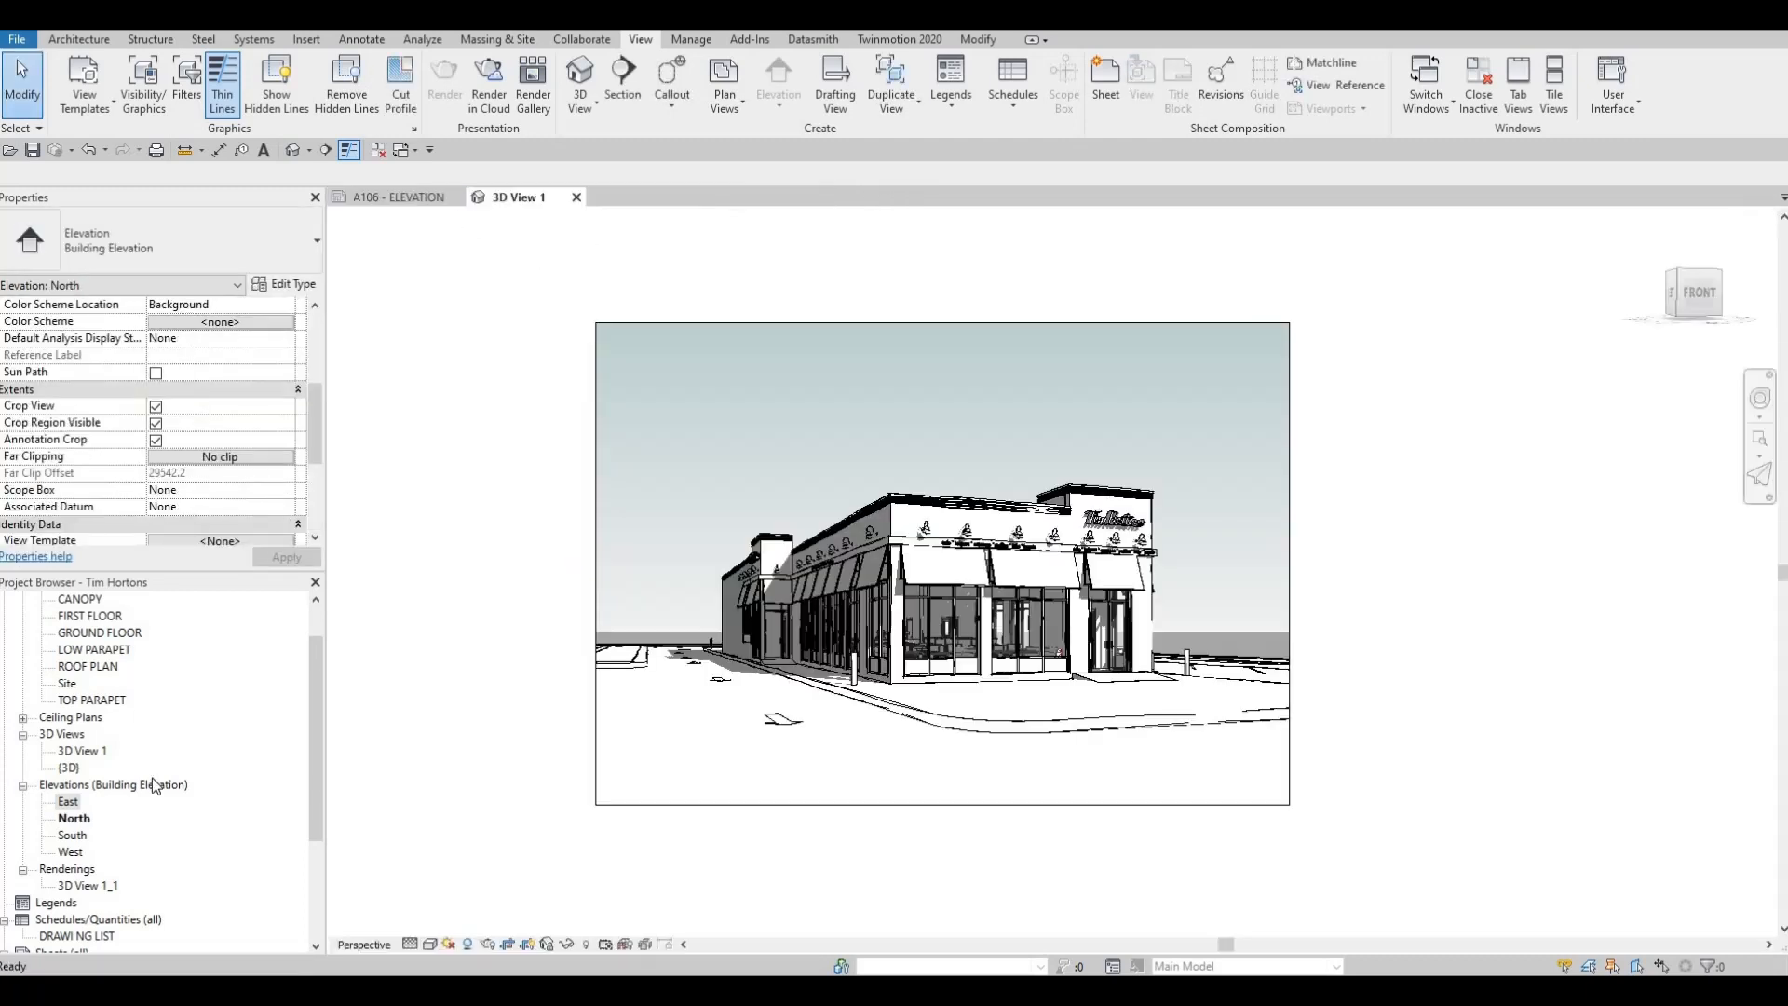
left_click(419, 198)
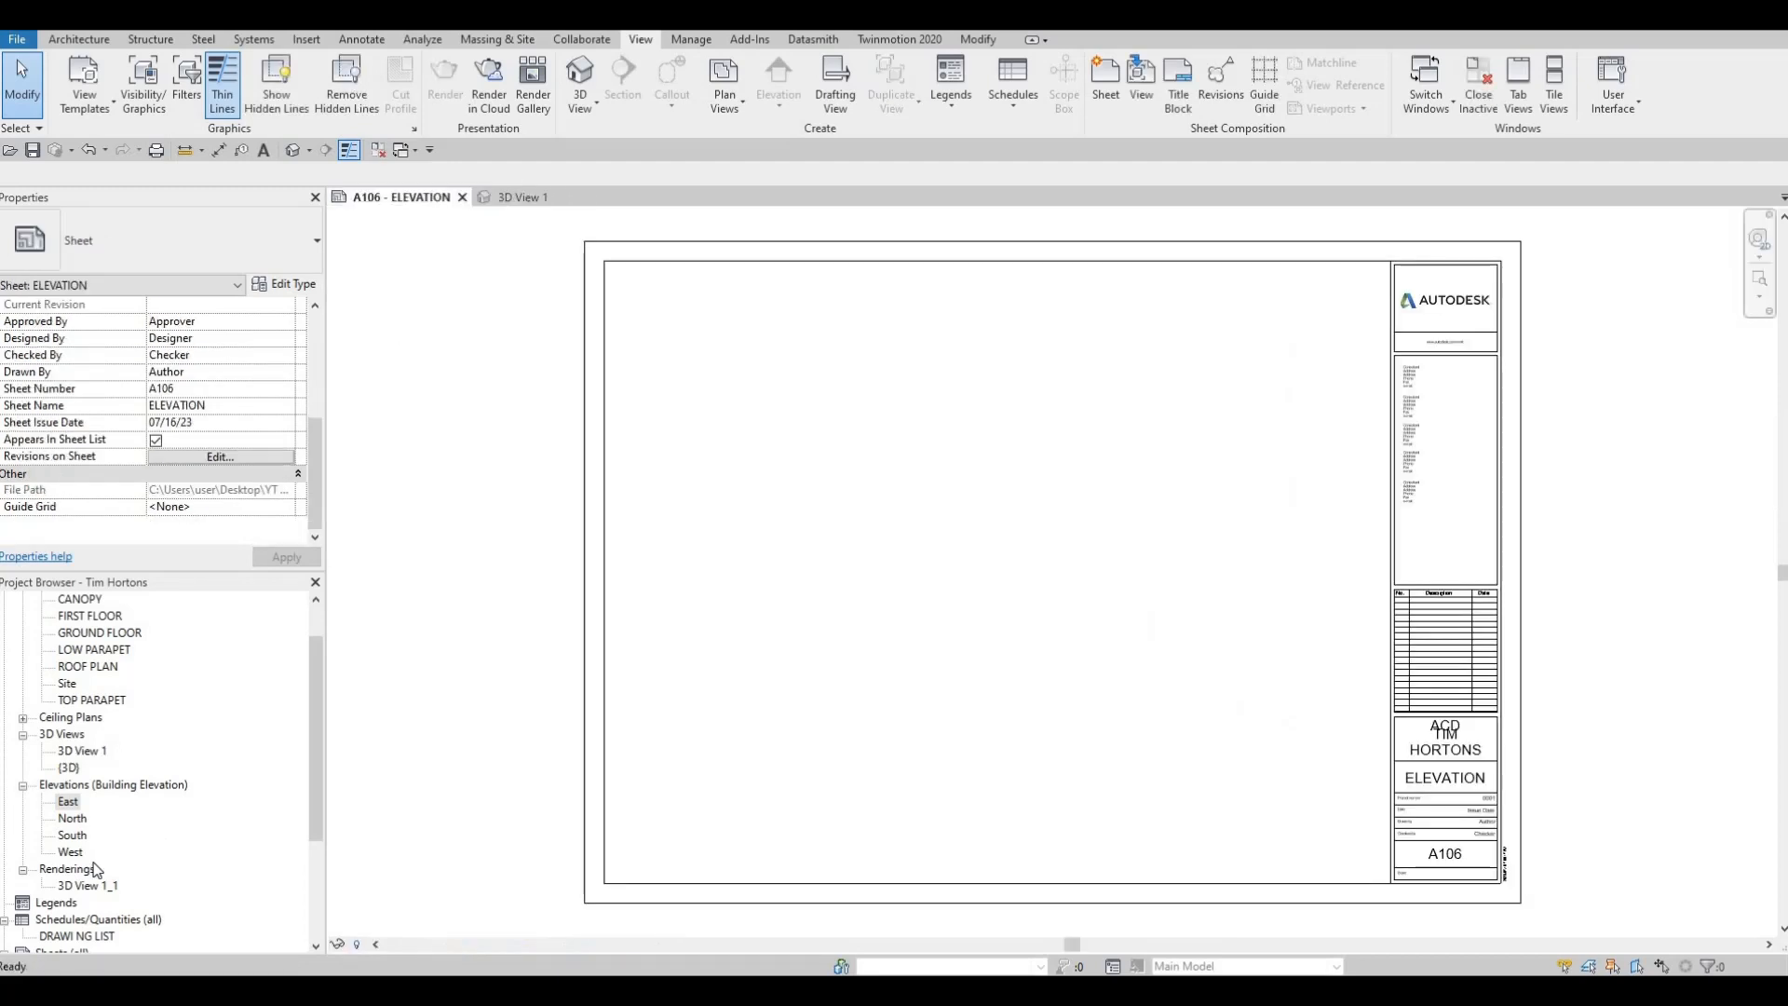
Open the South elevation and set its view scale to 1:50
scroll(77, 813, "down", 1)
double_click(73, 802)
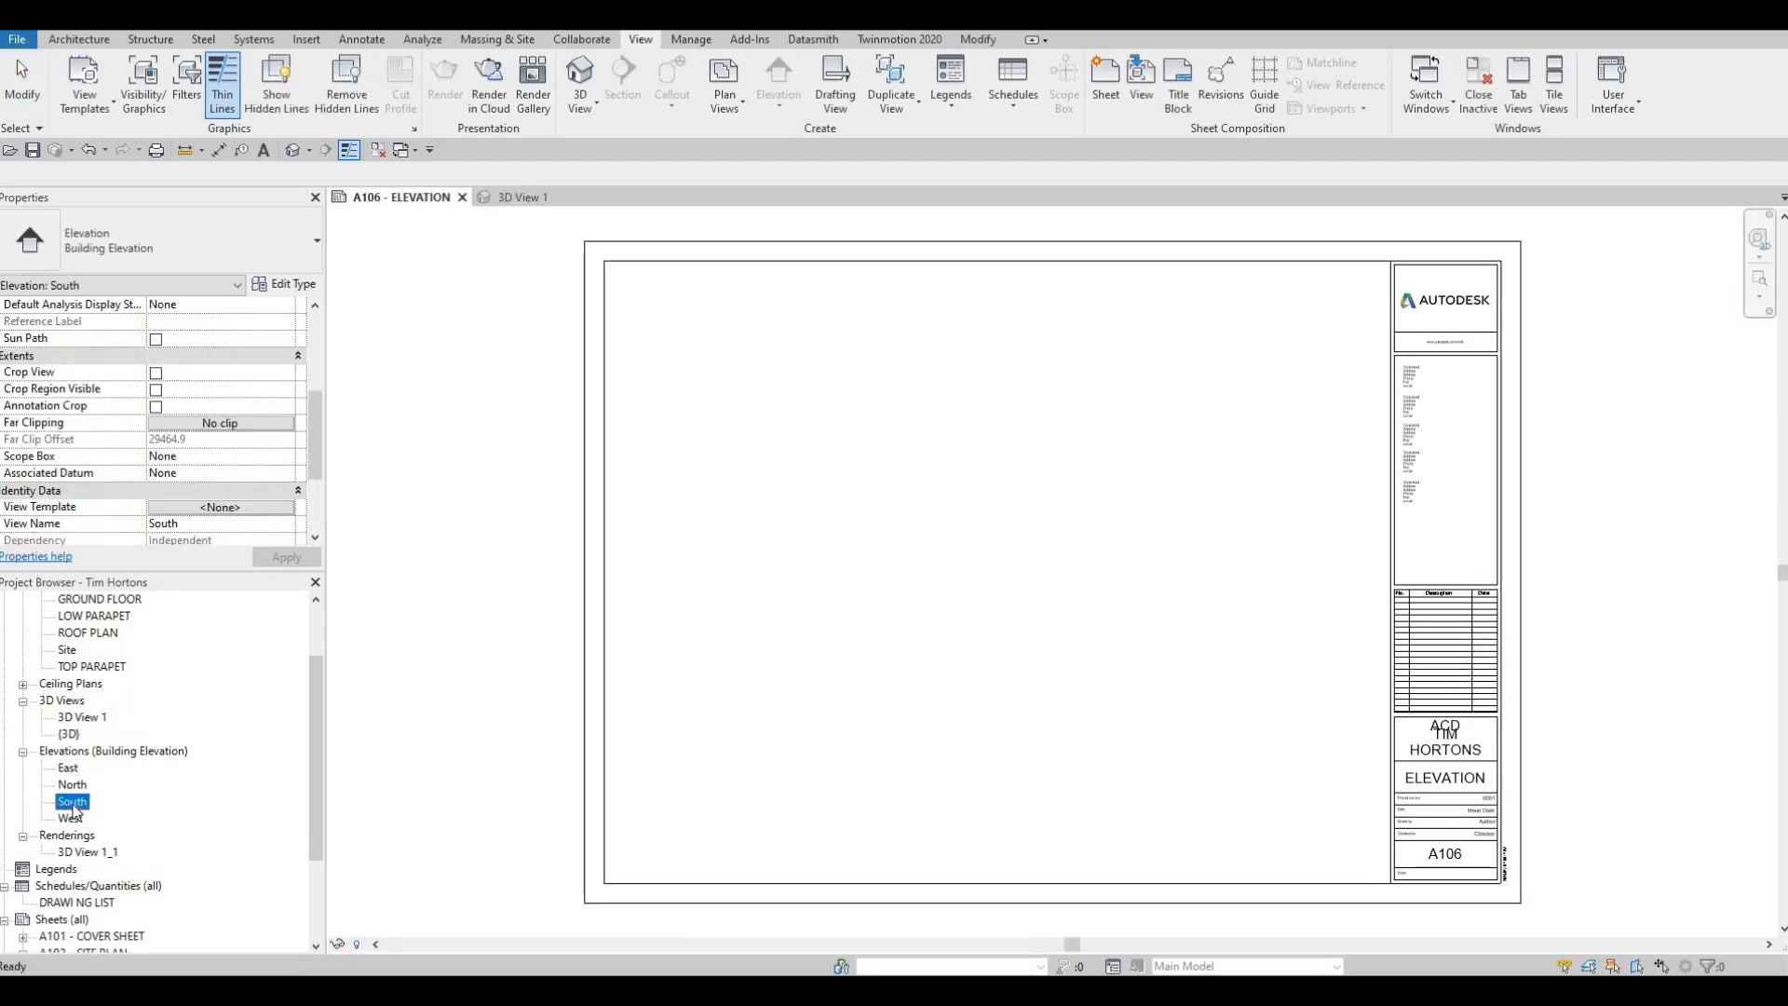
left_click(377, 945)
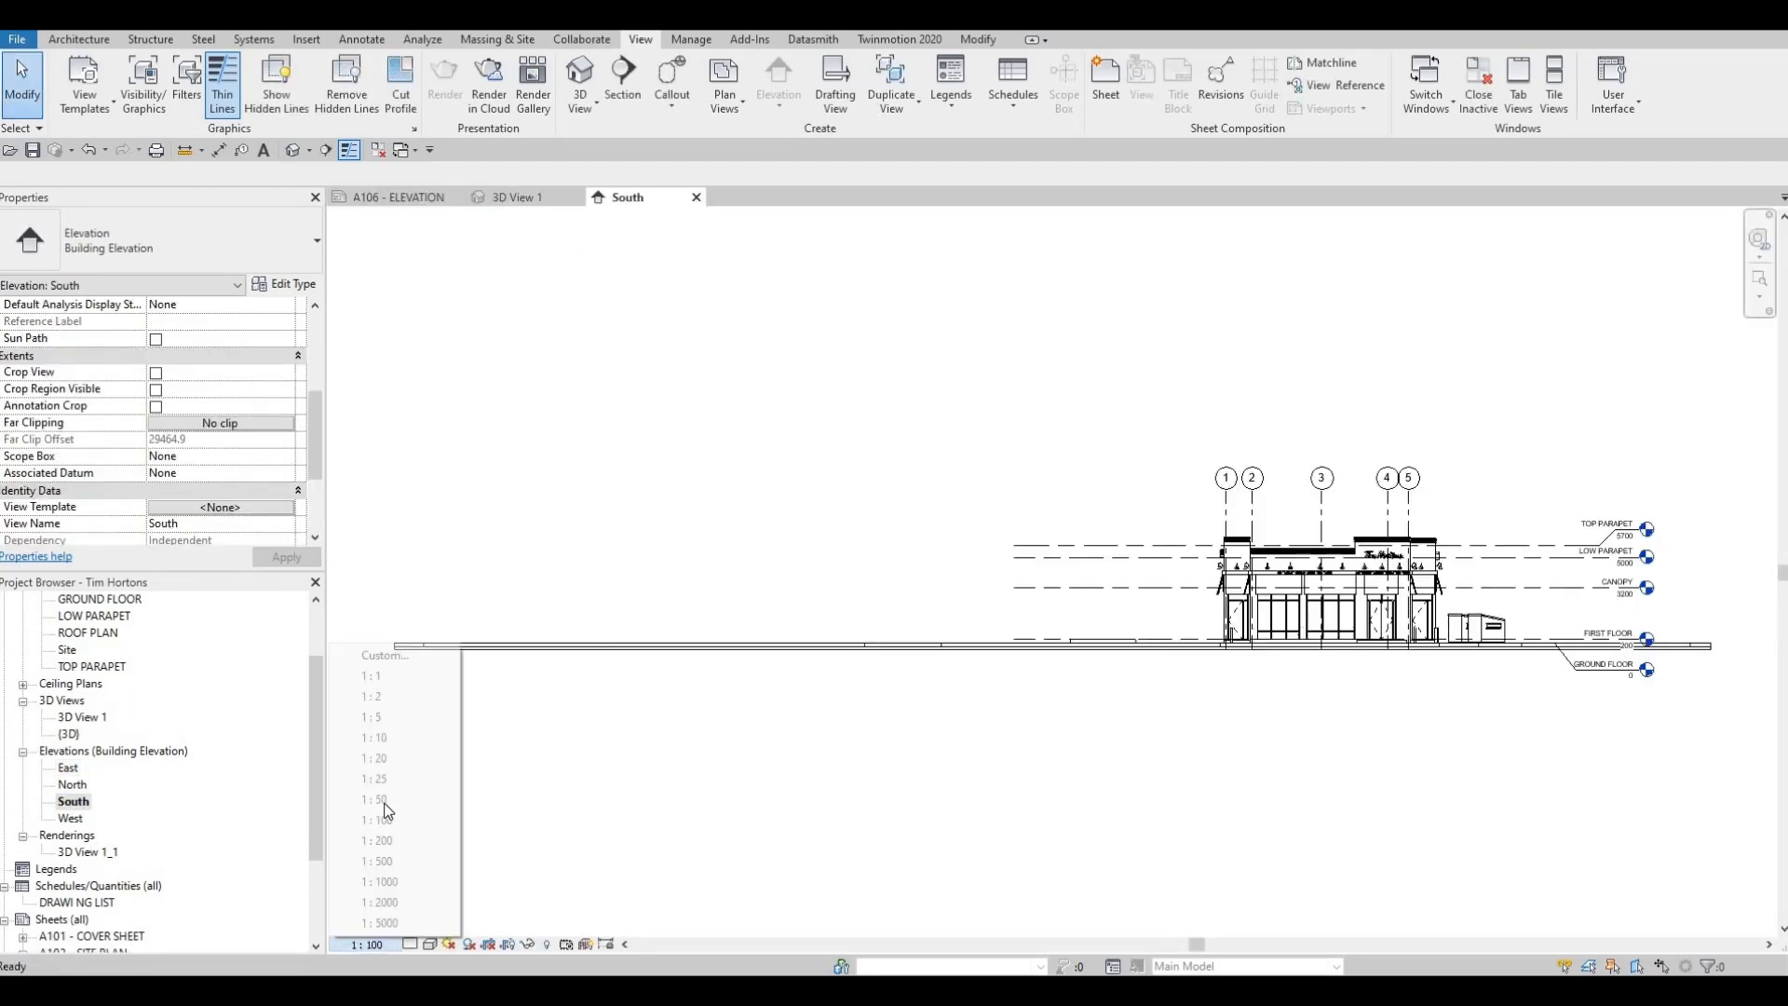
left_click(381, 799)
scroll(360, 665, "down", 1)
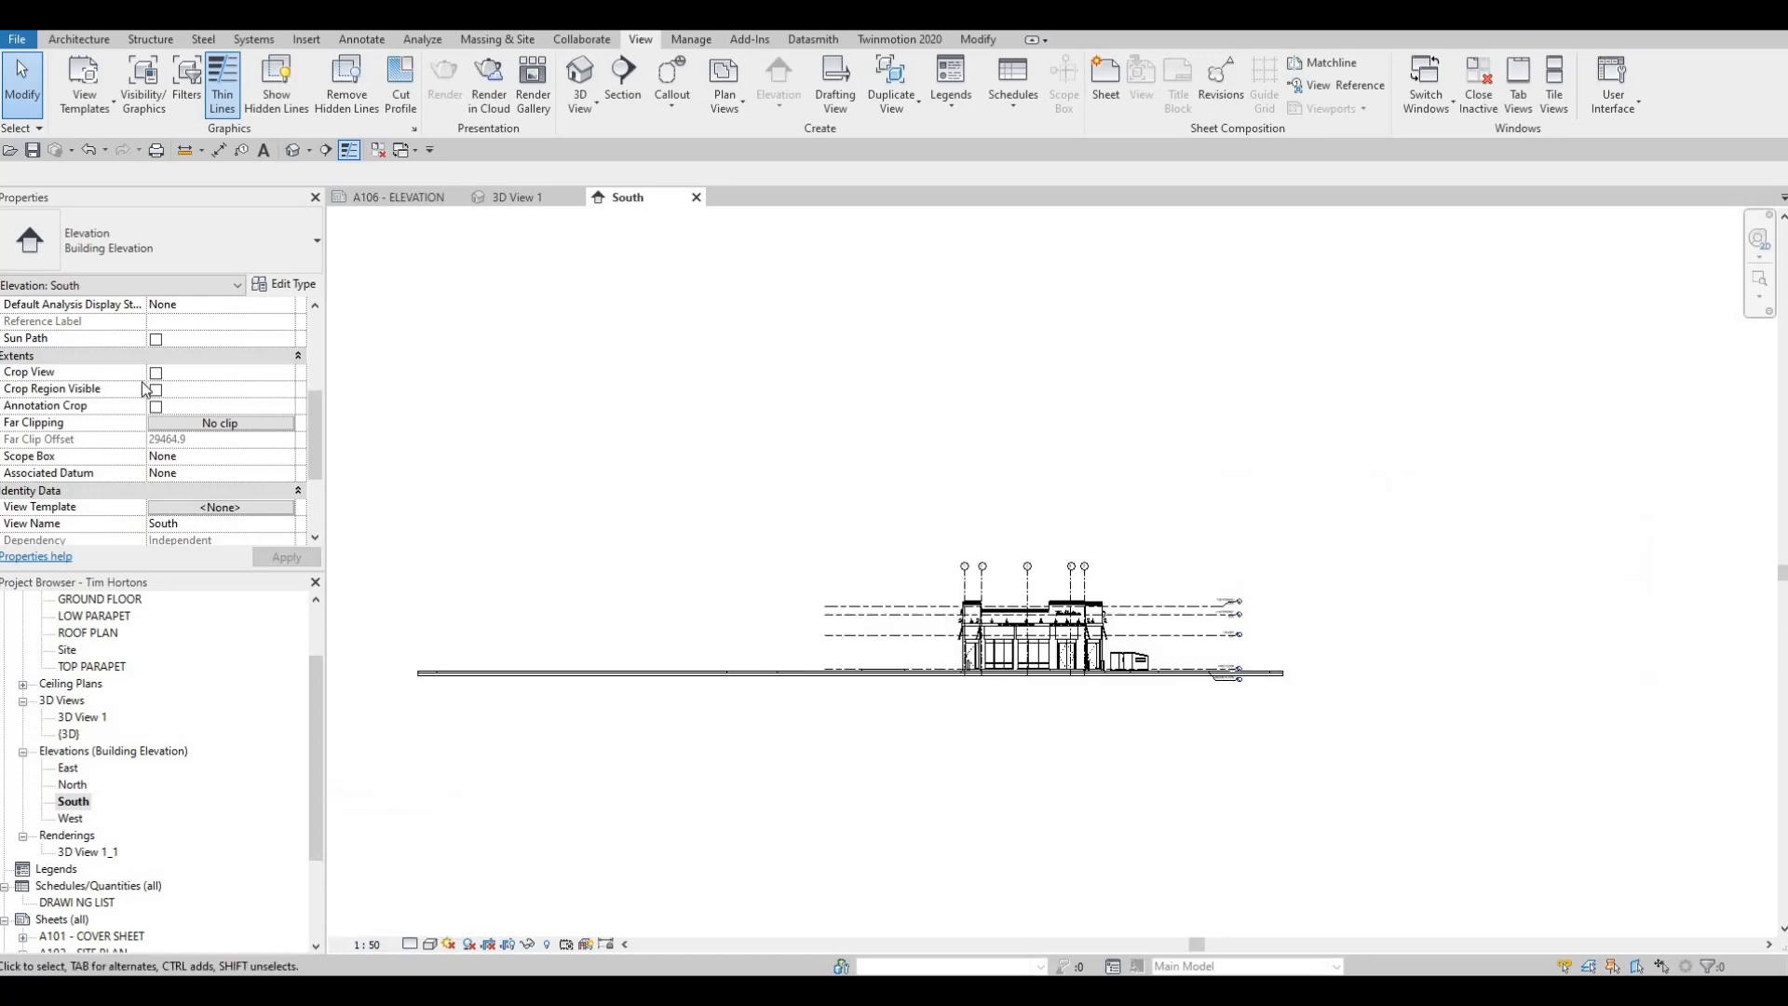
Enable Crop View, Crop Region Visible and Annotation Crop for the South elevation and narrow the crop around the building and level markers
left_click(156, 389)
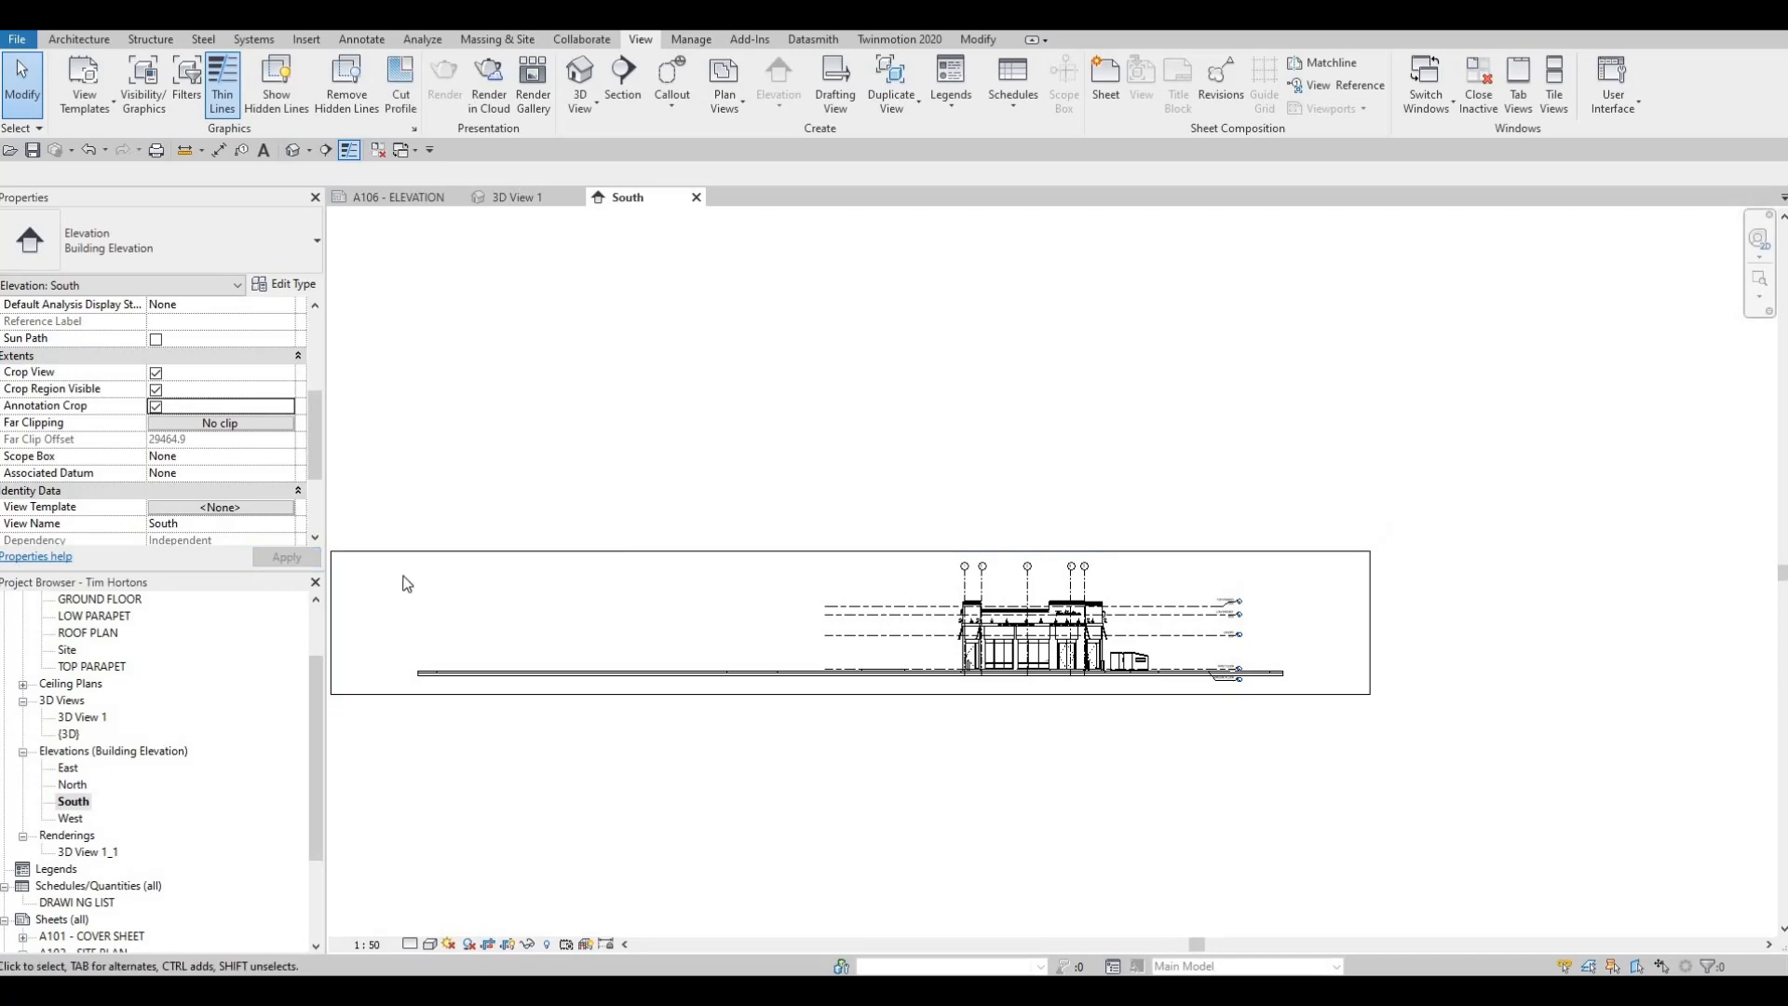
left_click(396, 606)
left_click_drag(791, 612, 964, 618)
left_click_drag(1428, 606, 1295, 605)
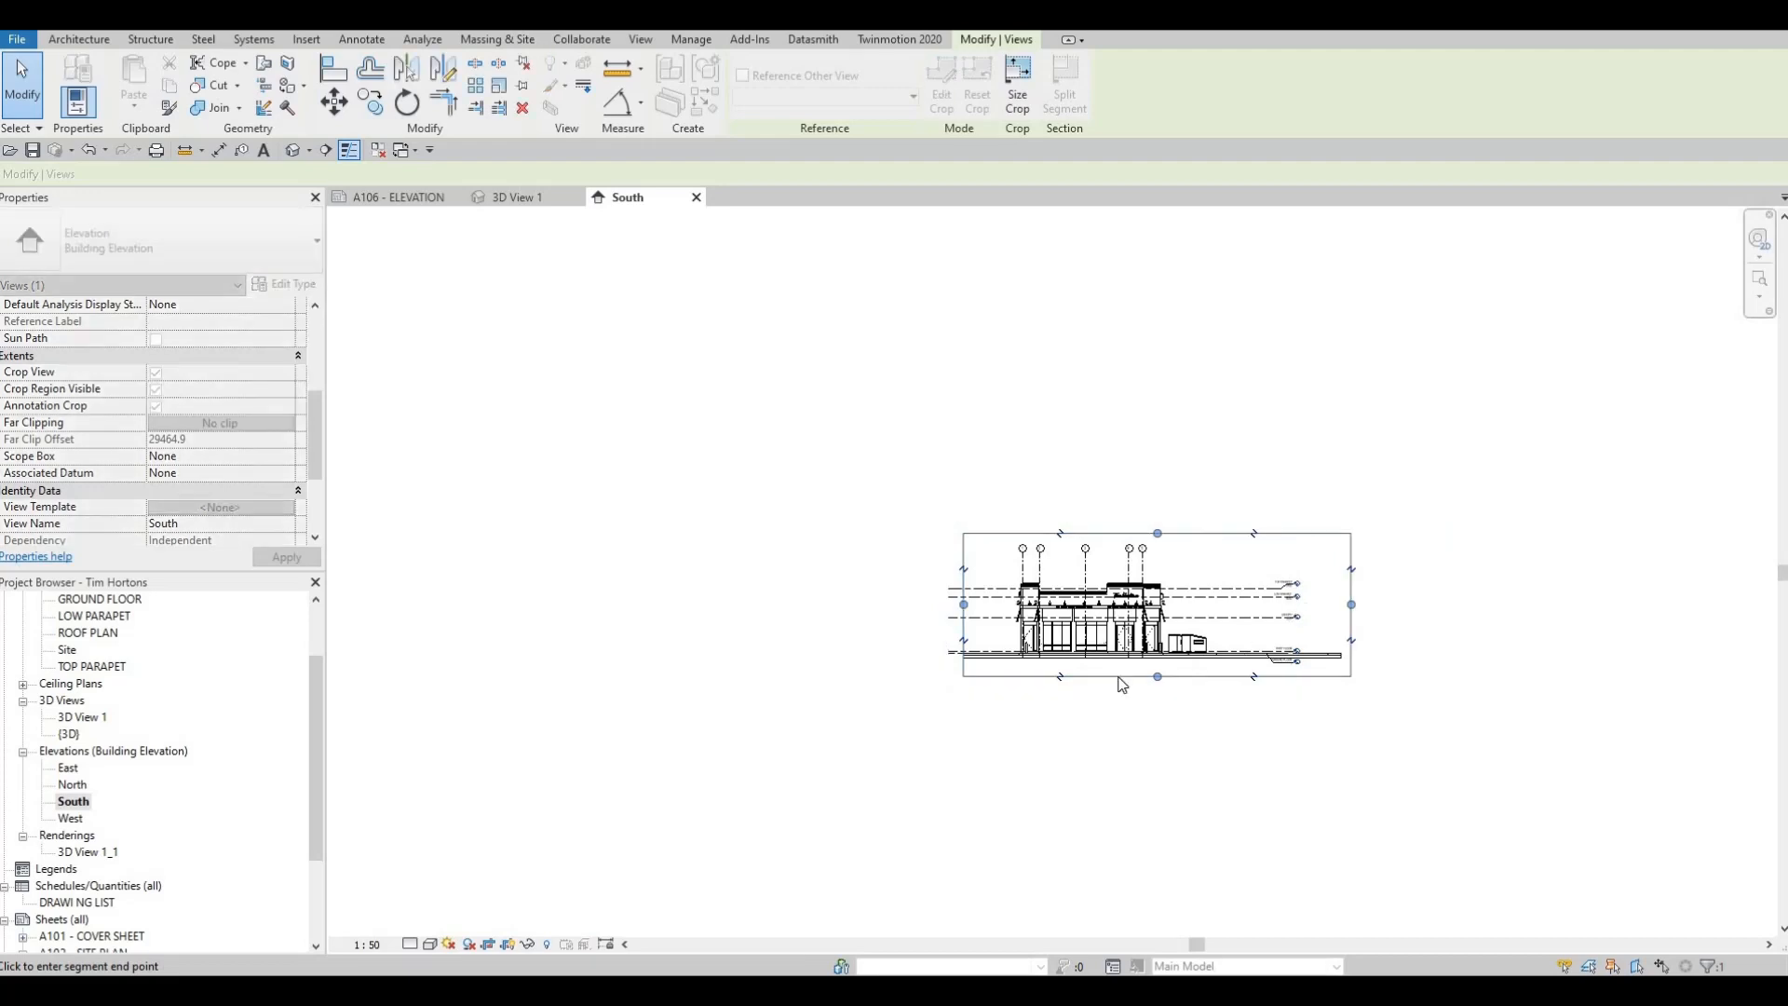
key("Escape")
Apply a Gradient background to the South elevation through its Graphic Display Options
left_click(430, 943)
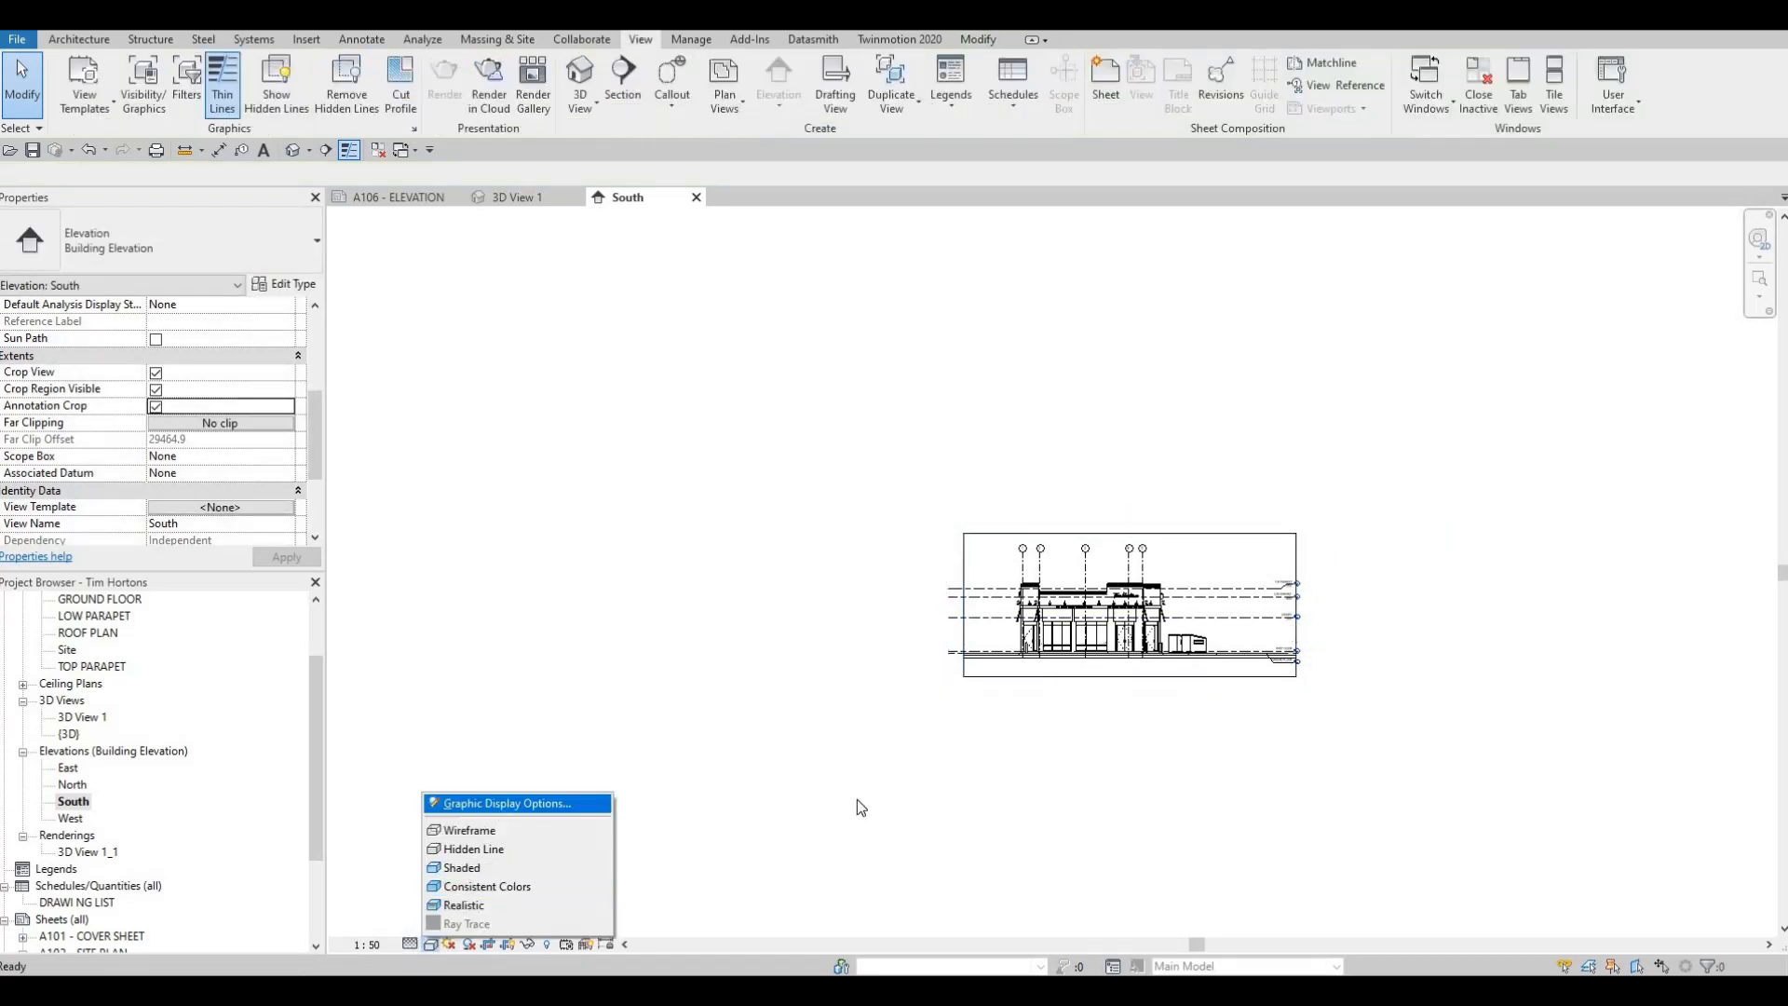
key("Return")
left_click(812, 559)
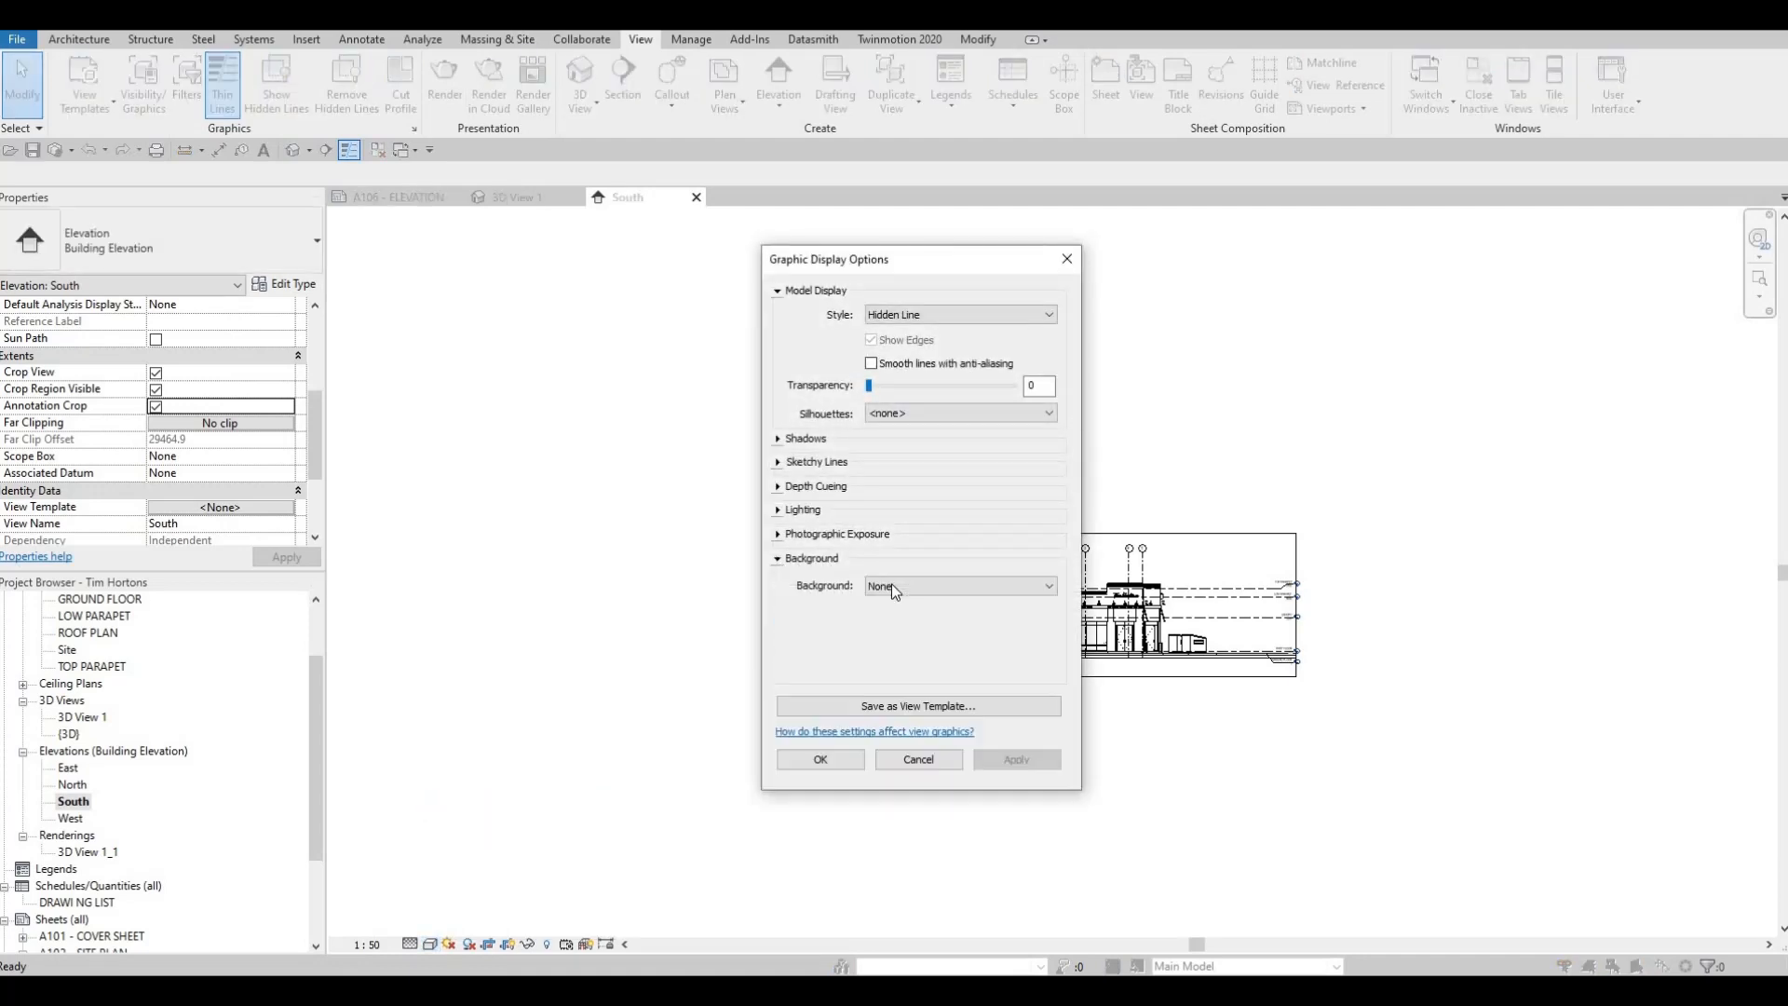
left_click(893, 586)
key("Return")
left_click(1015, 758)
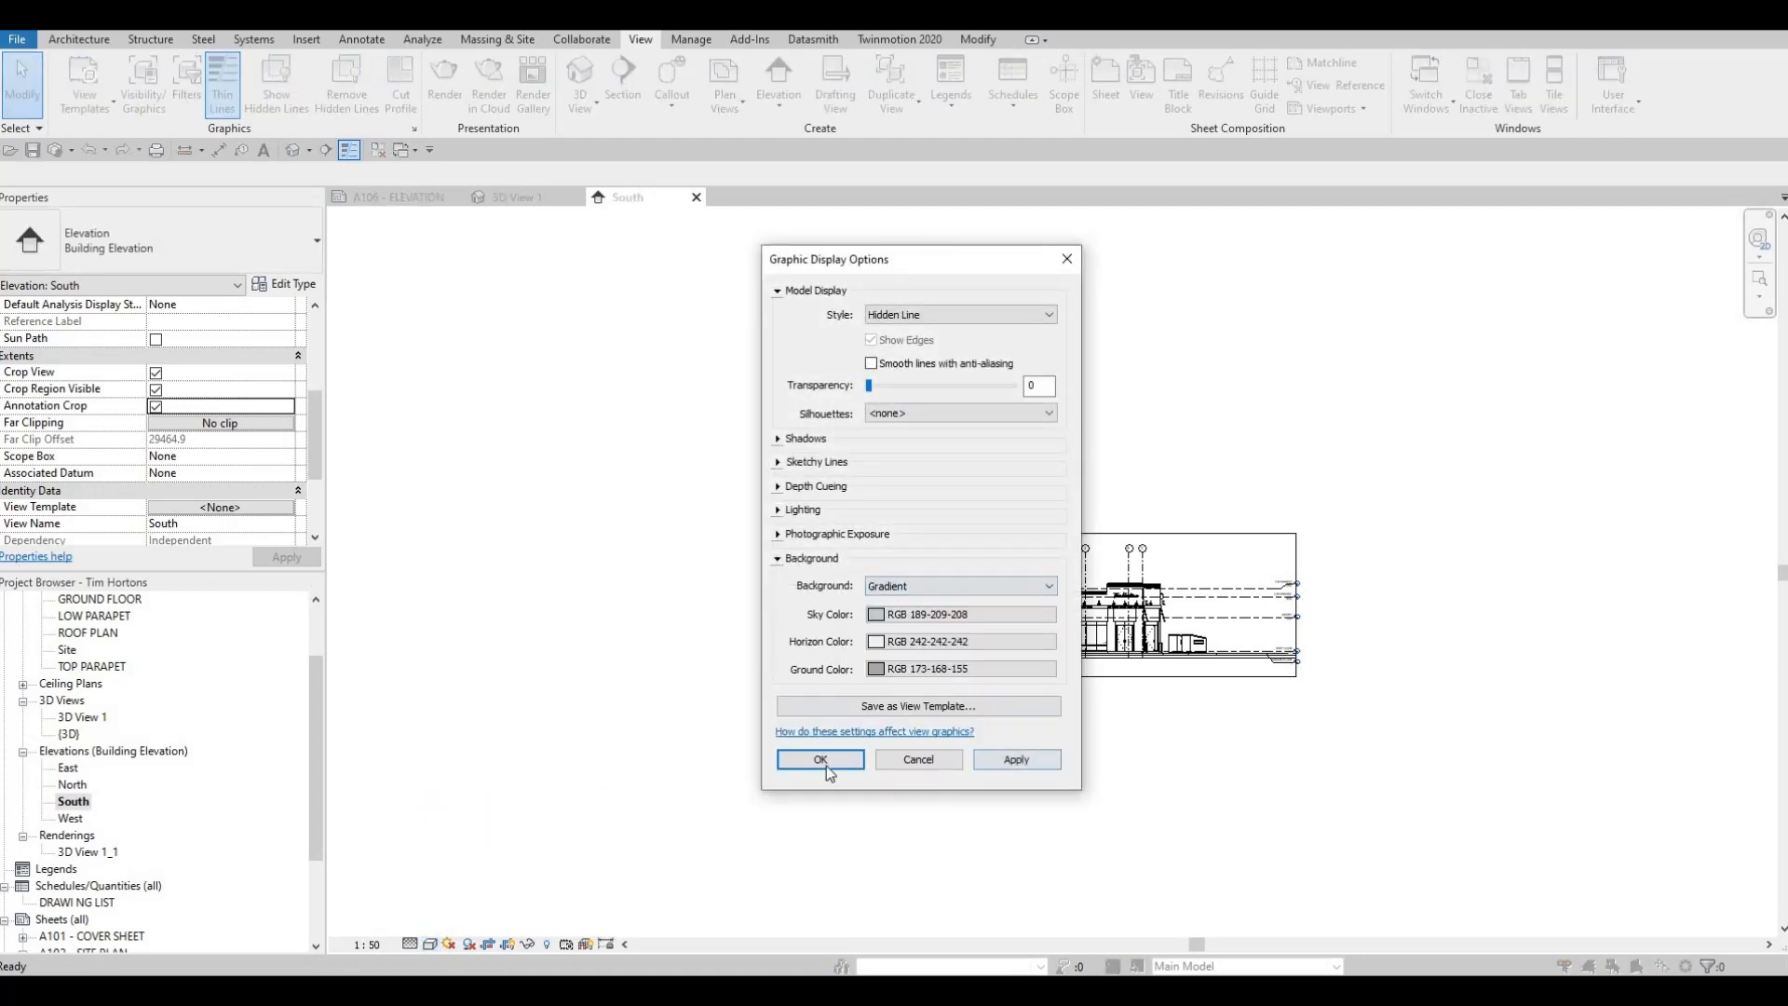
left_click(820, 768)
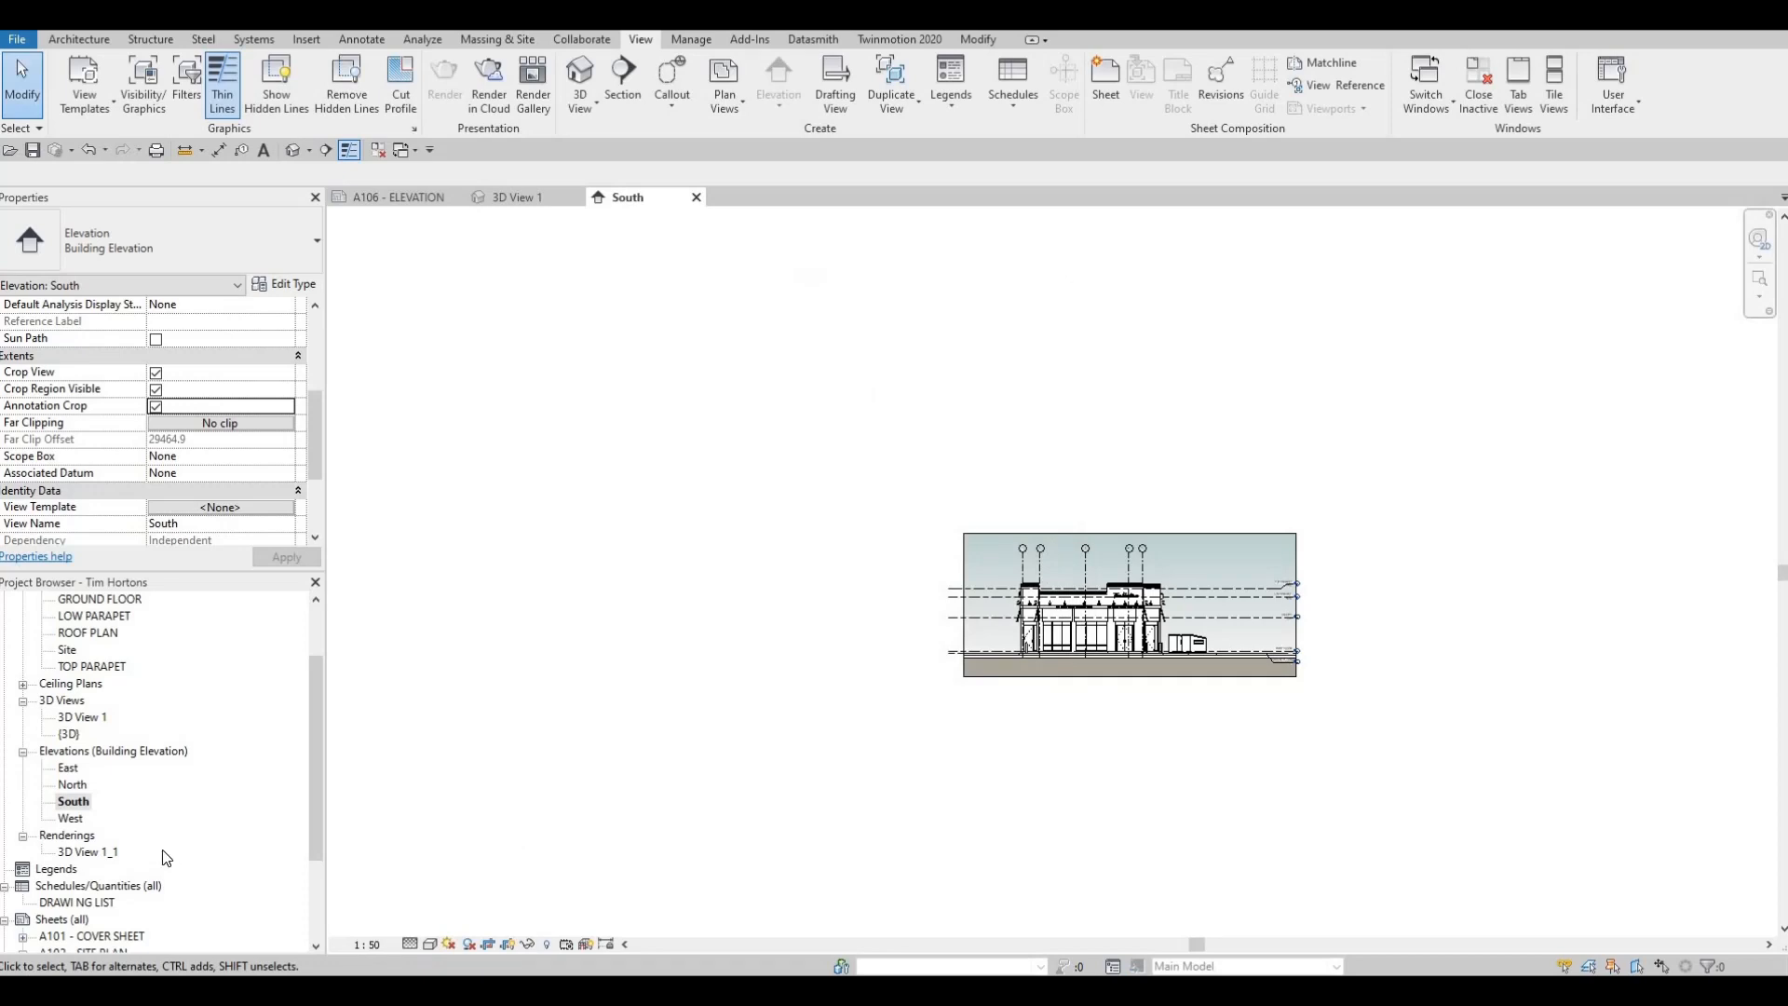
Open the West elevation and set it to 1:50 scale with Fine detail level
double_click(70, 817)
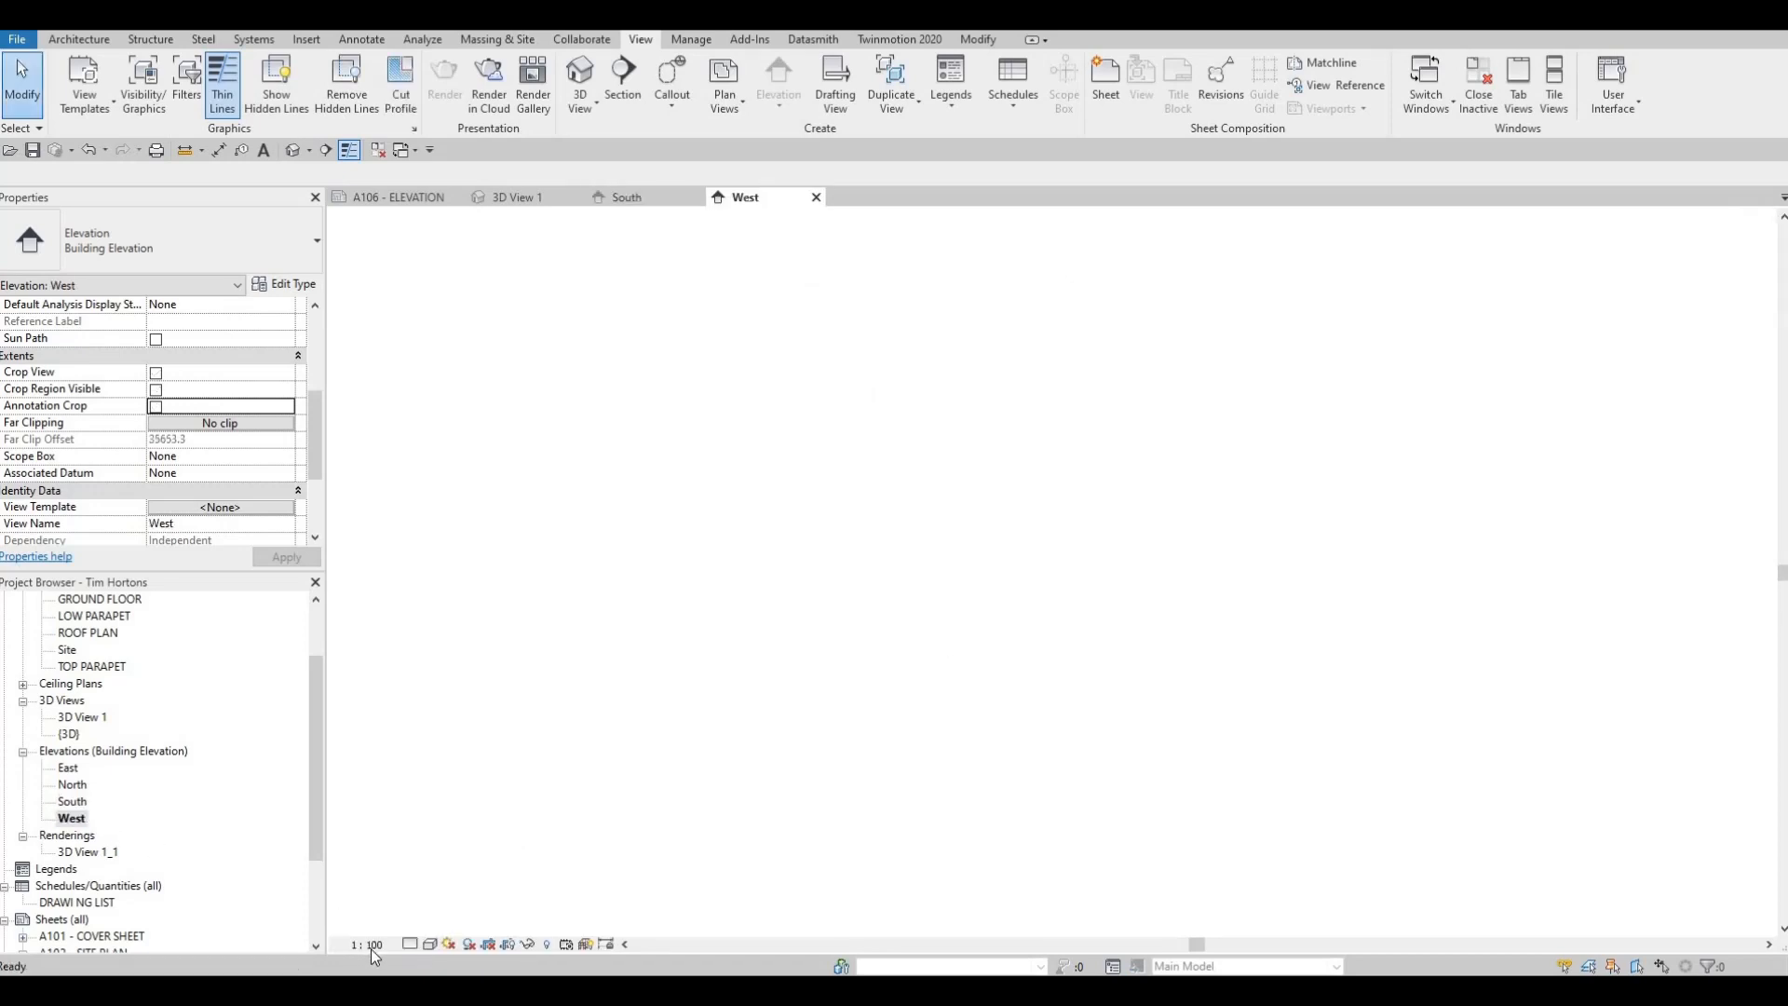
left_click(367, 945)
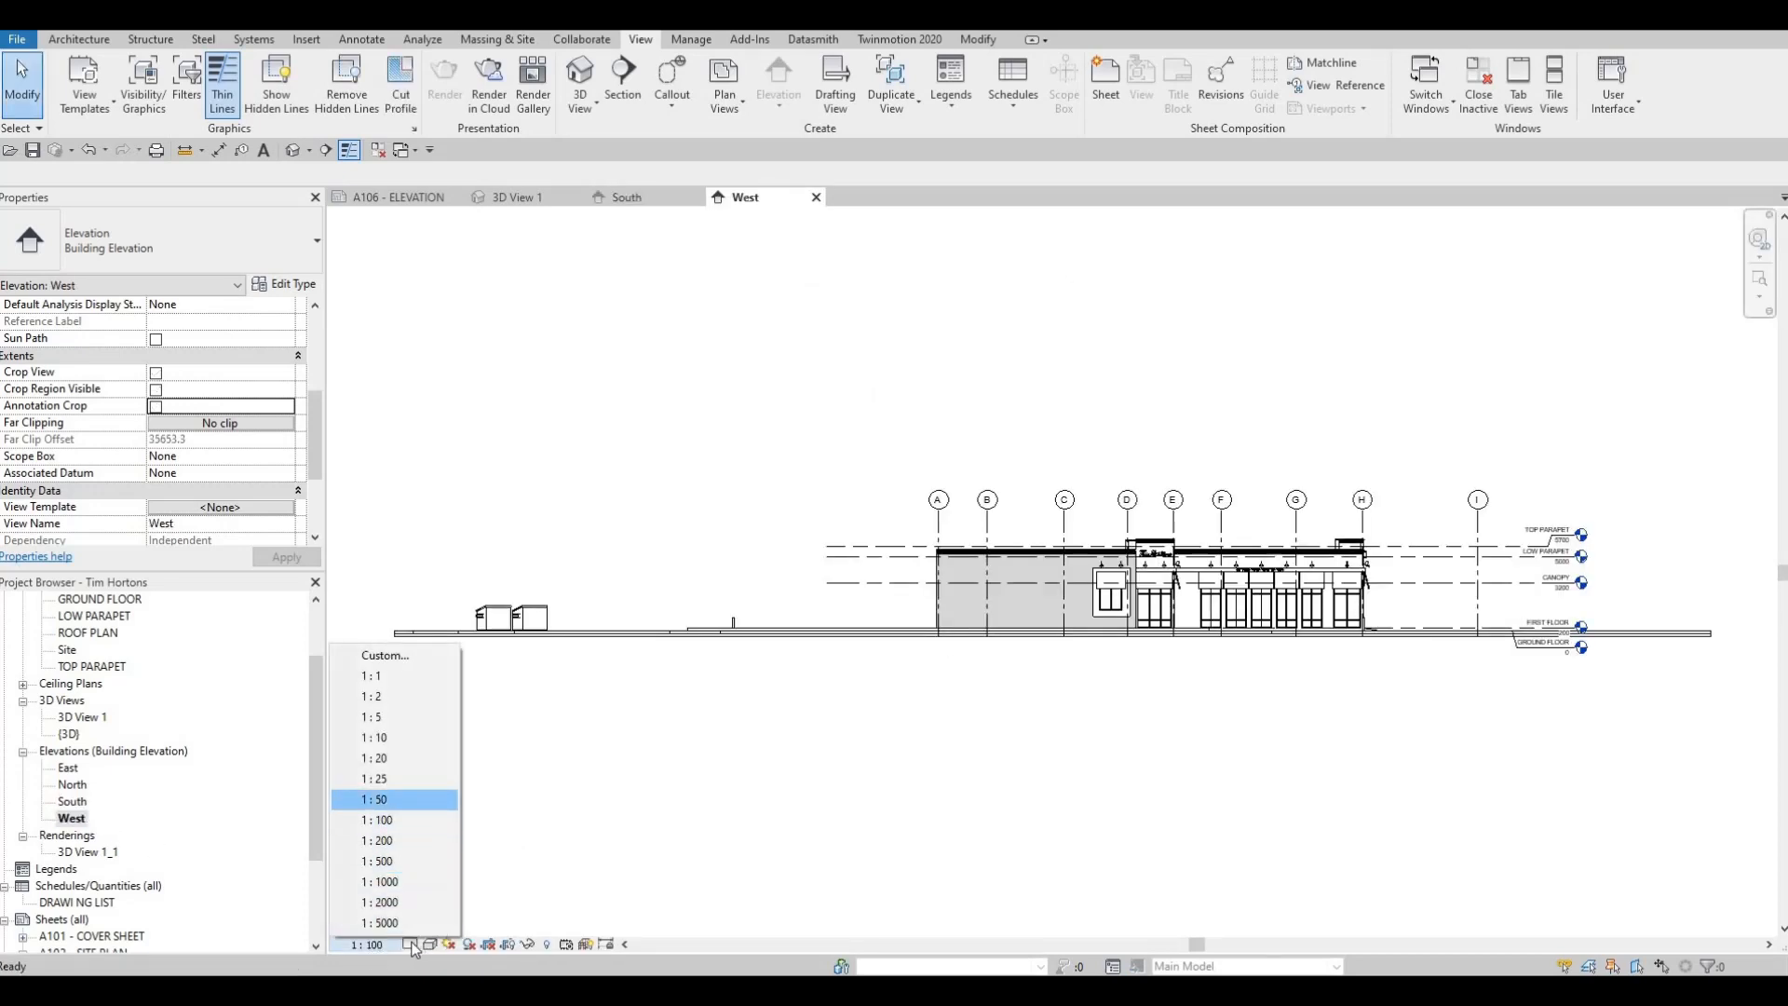
left_click(382, 800)
left_click(412, 943)
left_click(434, 923)
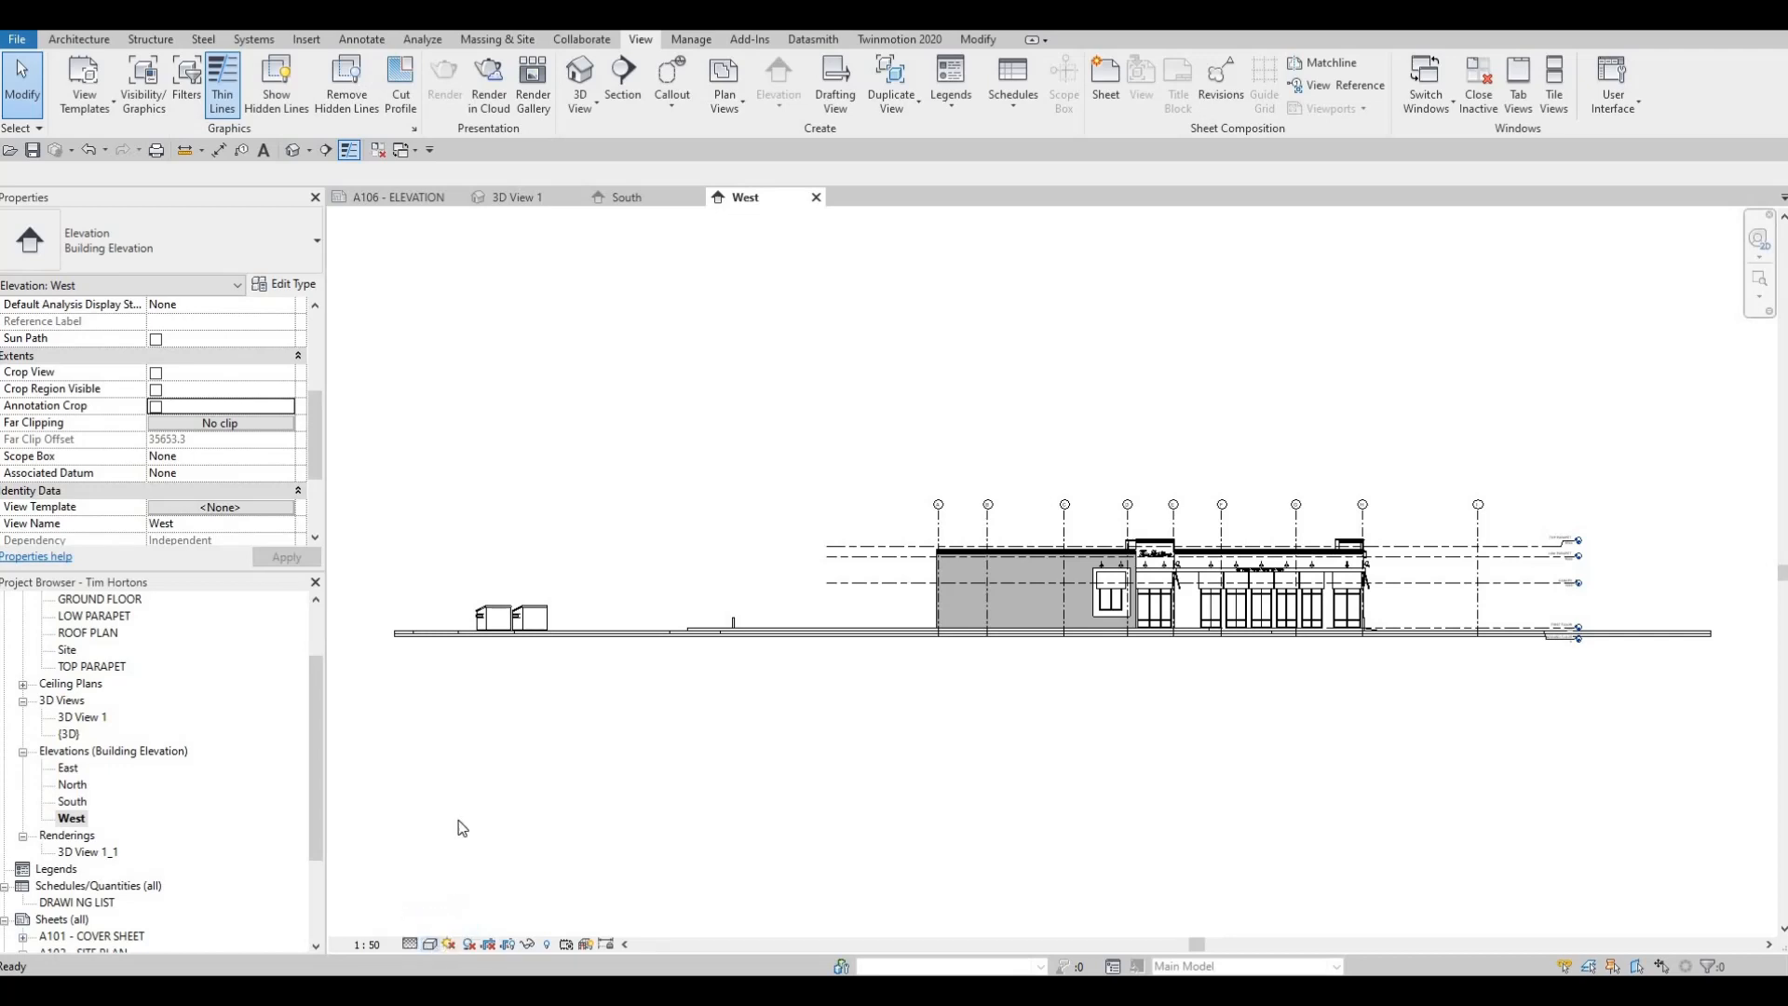
Apply a Gradient background to the West elevation through its Graphic Display Options
left_click(430, 944)
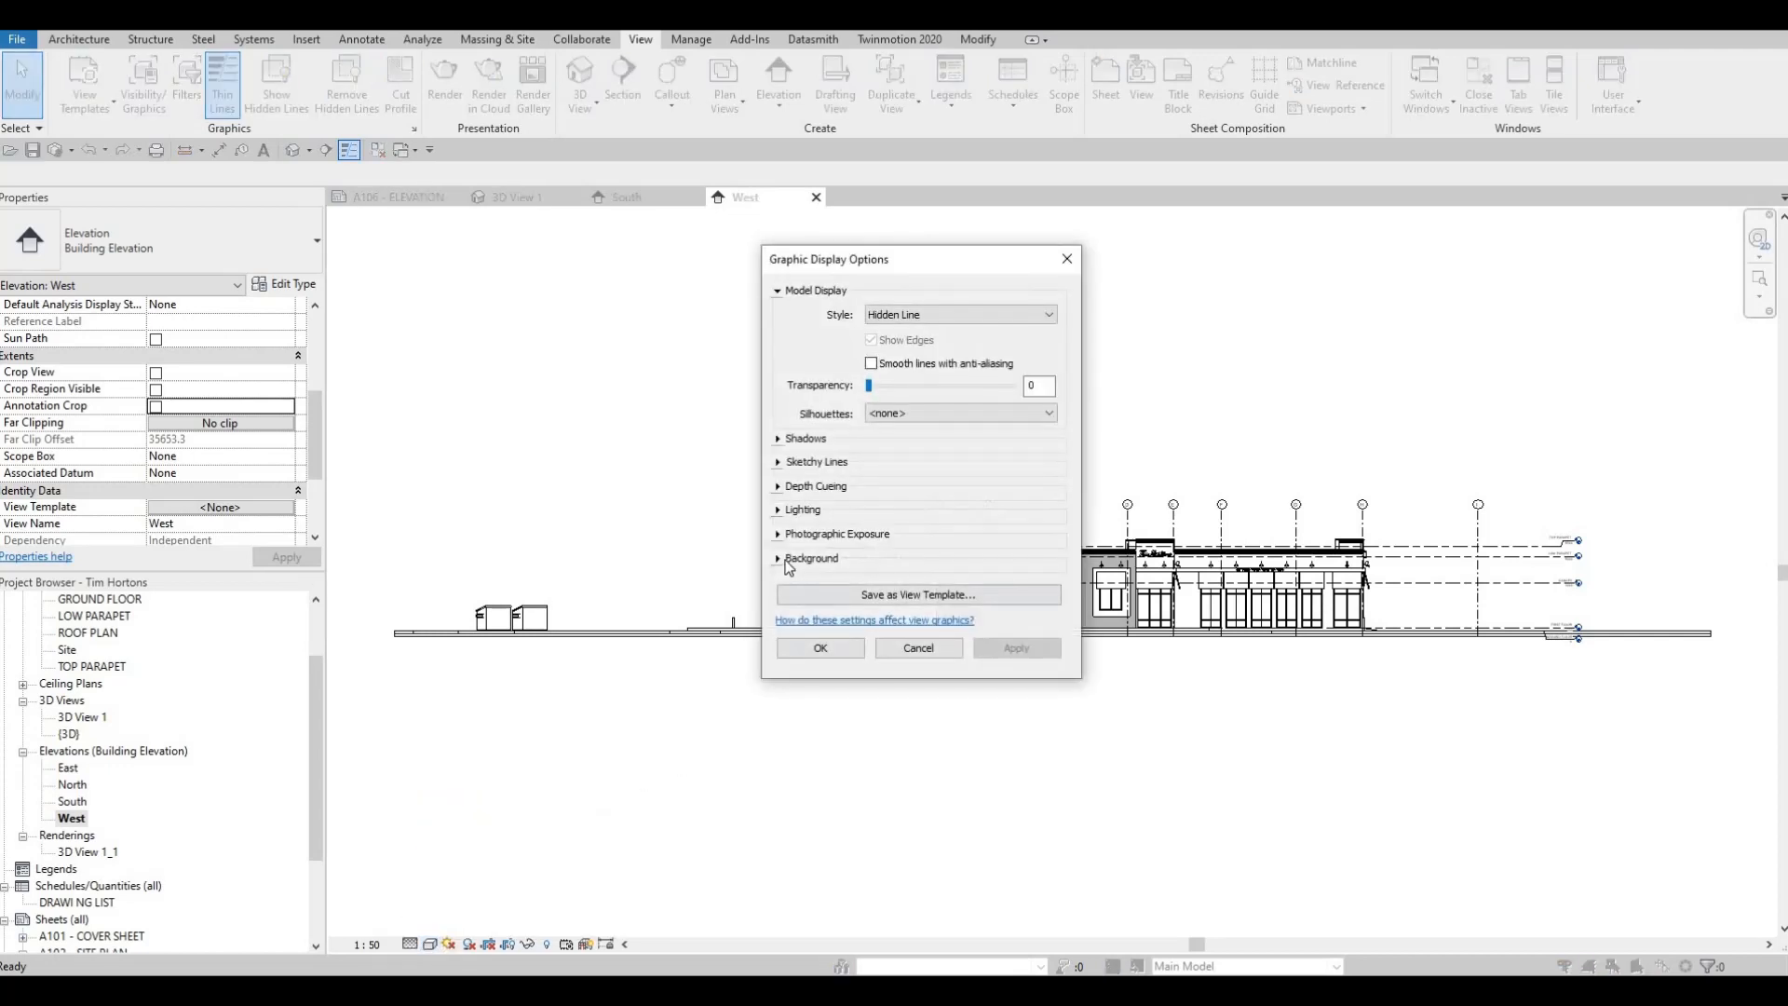
left_click(838, 558)
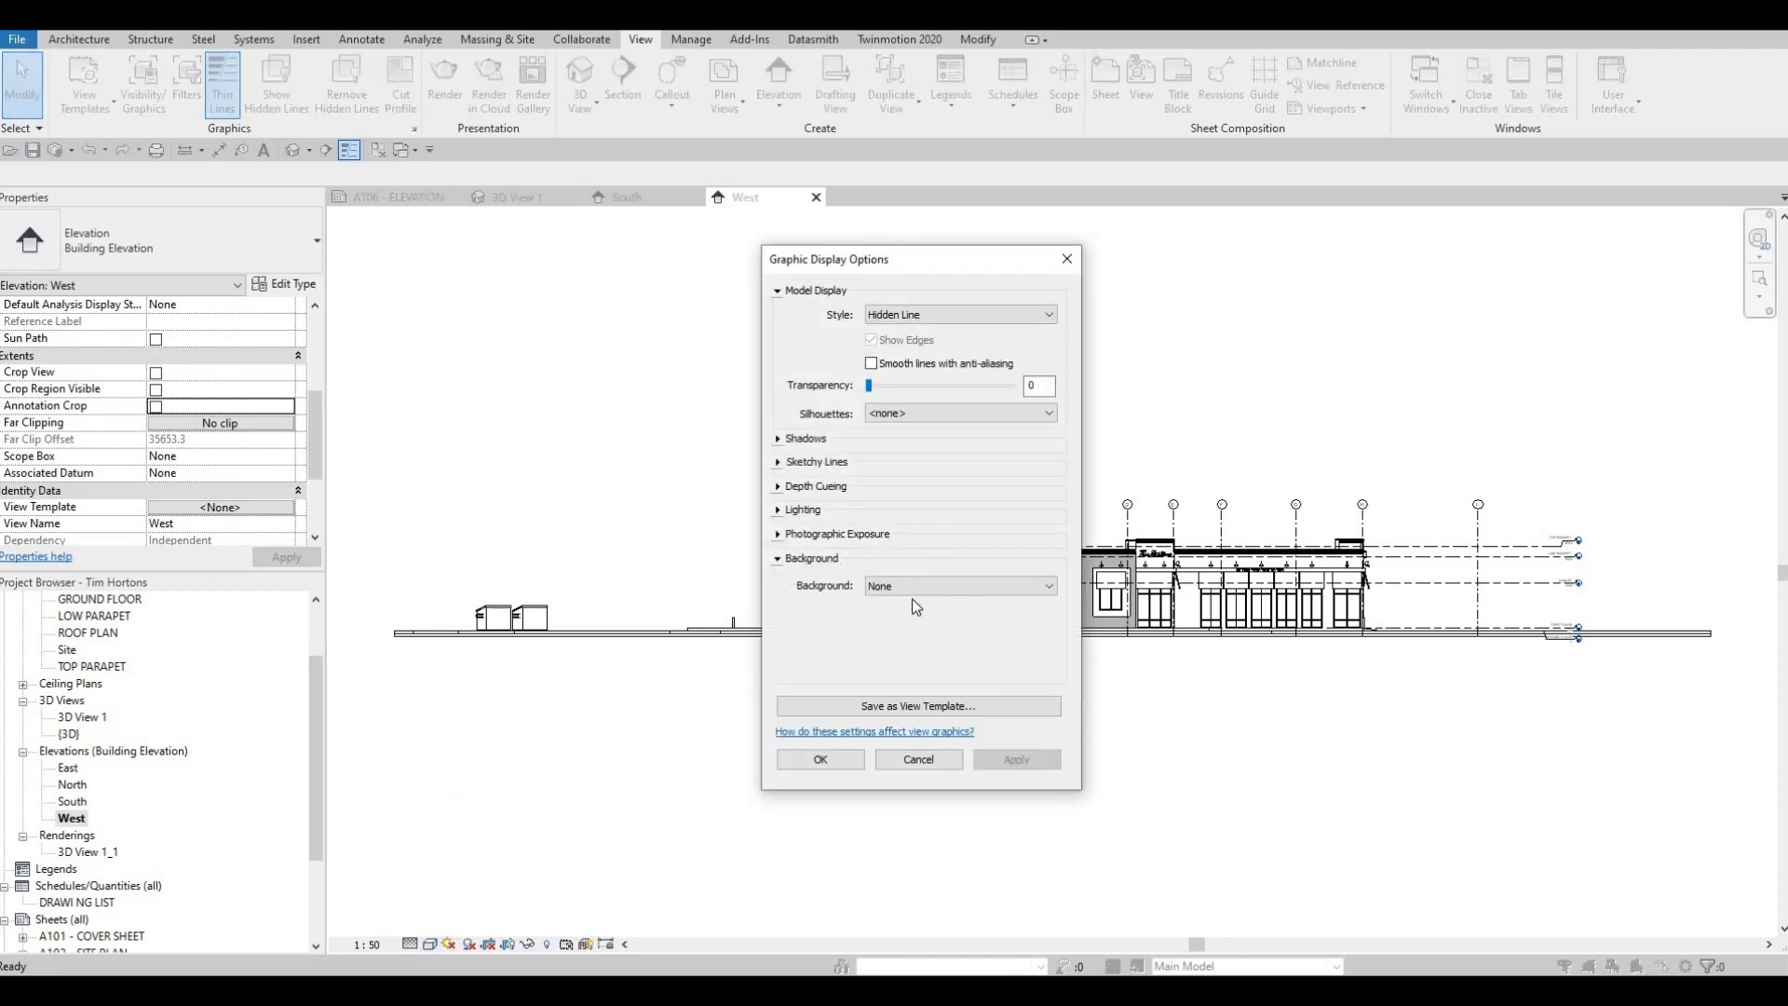
left_click(959, 585)
left_click(932, 628)
left_click(1016, 759)
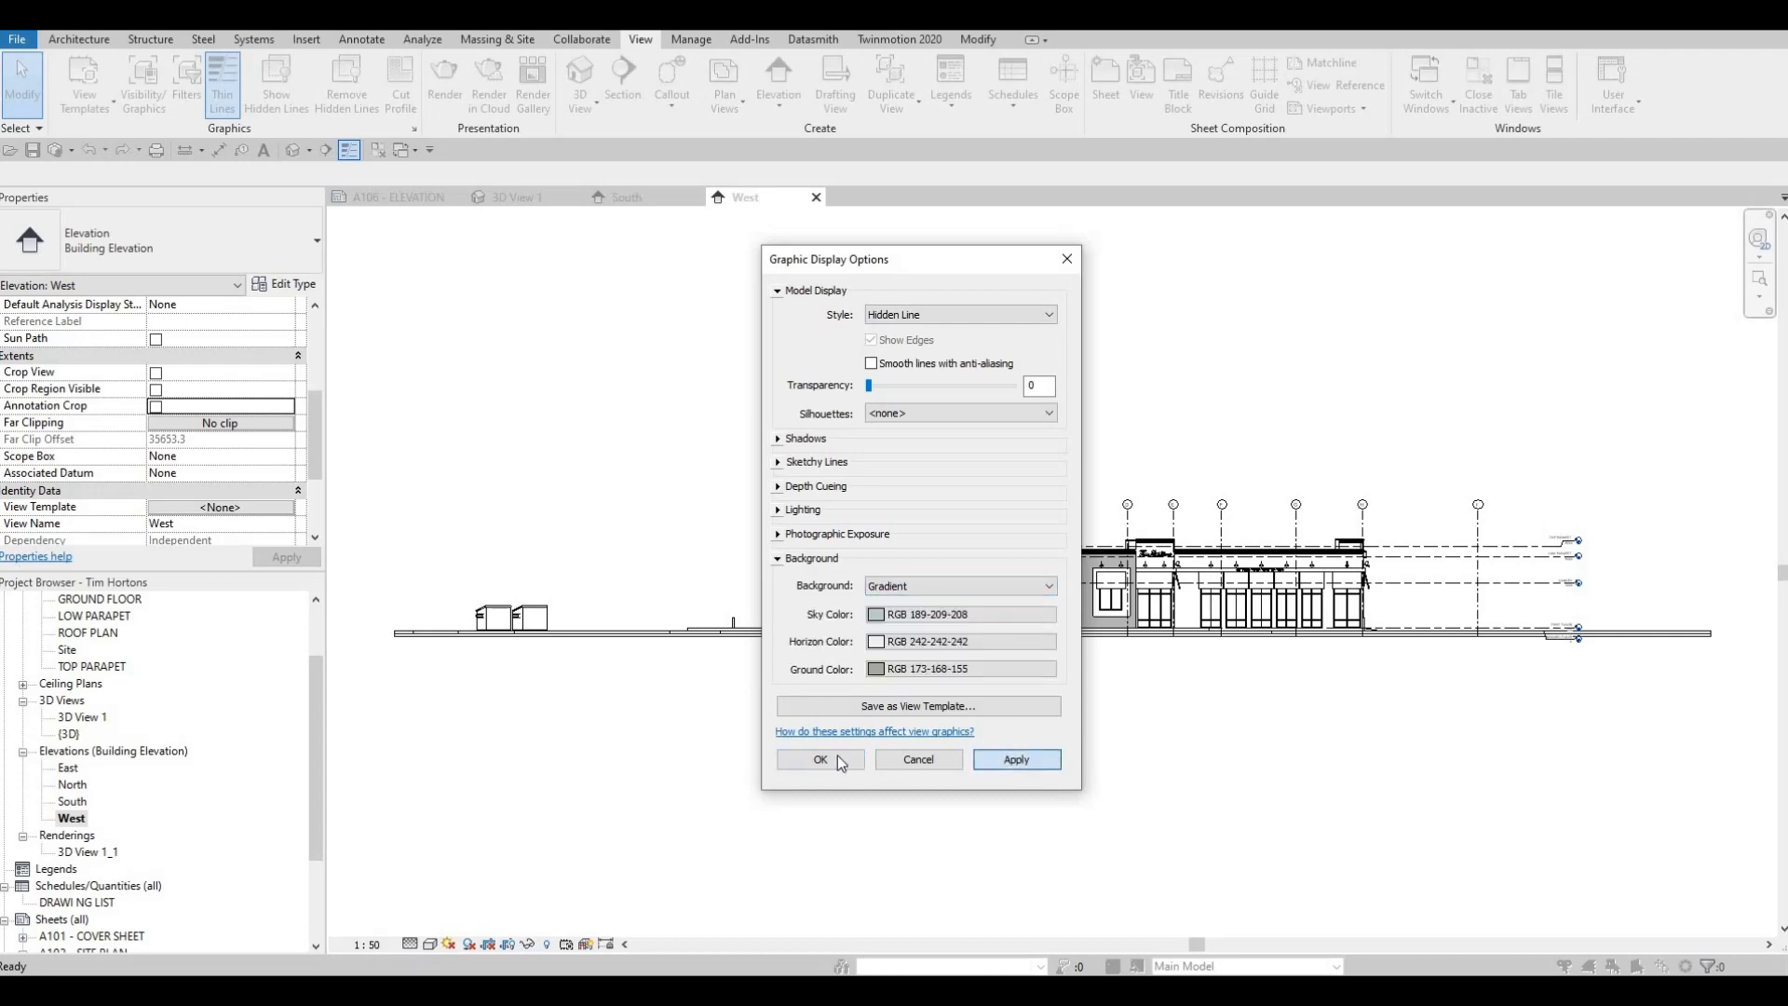
left_click(821, 759)
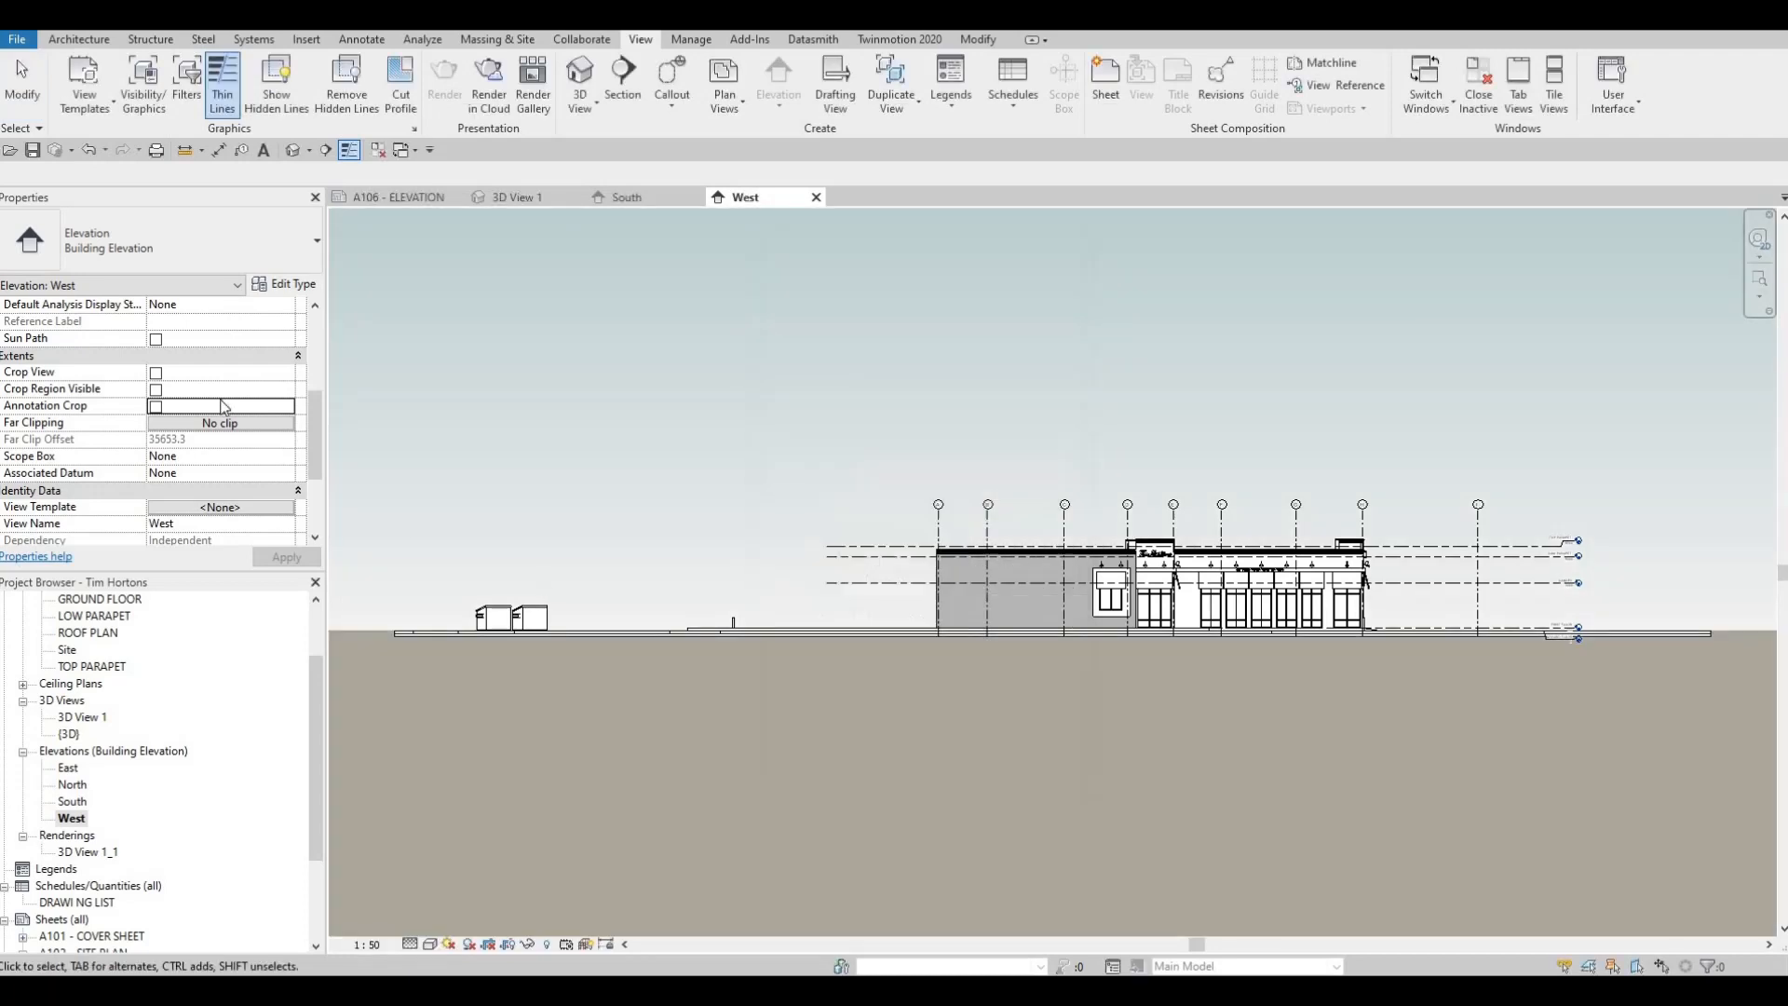
Enable Crop View, Crop Region Visible and Annotation Crop for the West elevation
left_click(156, 373)
left_click(156, 389)
left_click(285, 557)
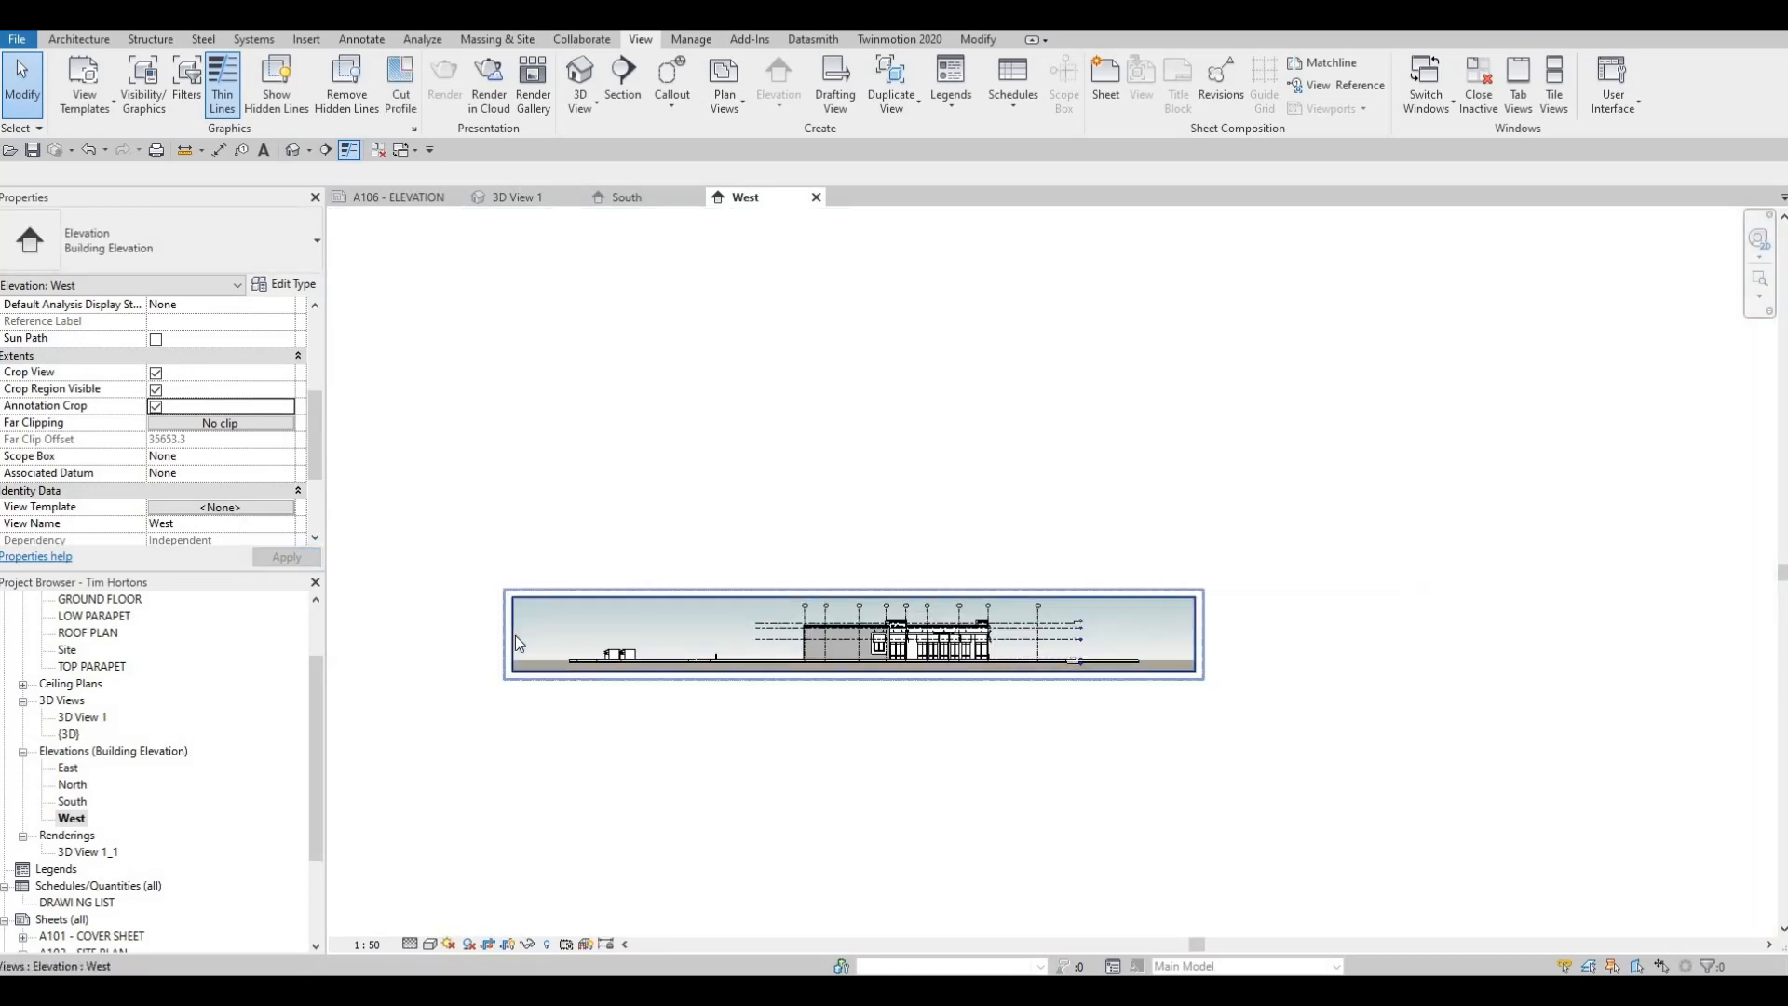
Narrow the West elevation's crop region from both sides to fit closely around the building
left_click(513, 634)
left_click_drag(804, 652, 789, 642)
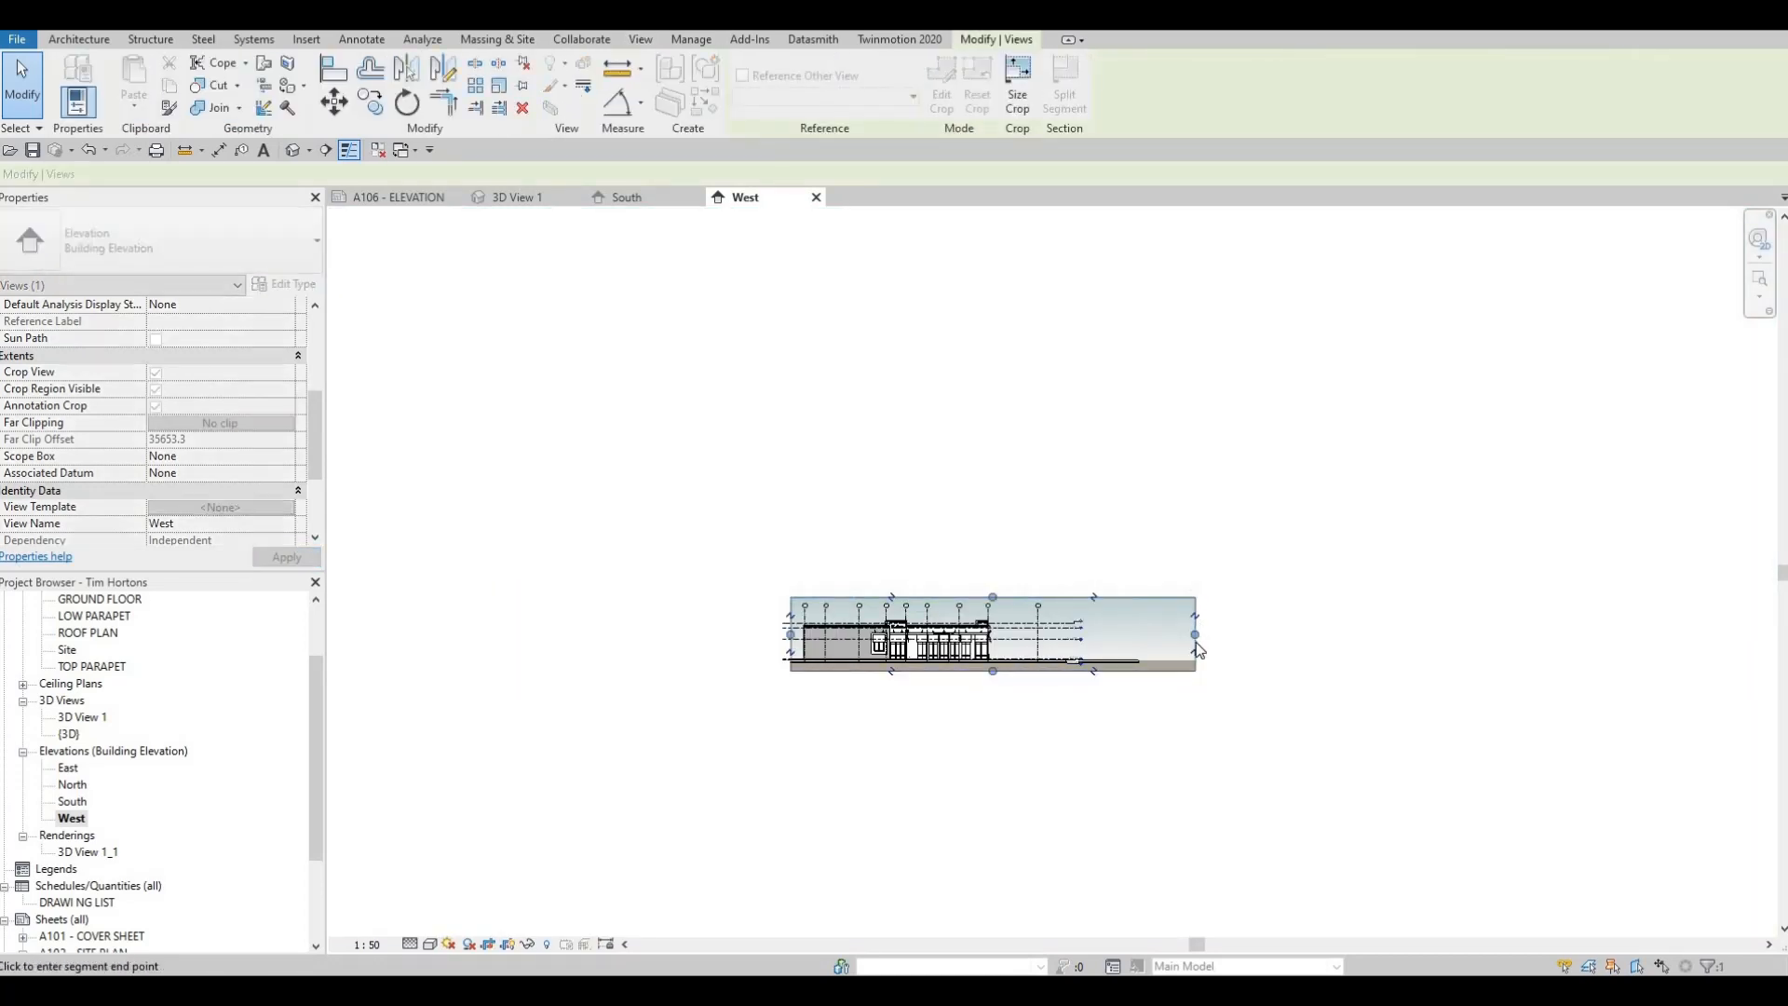
left_click_drag(1202, 634, 1015, 634)
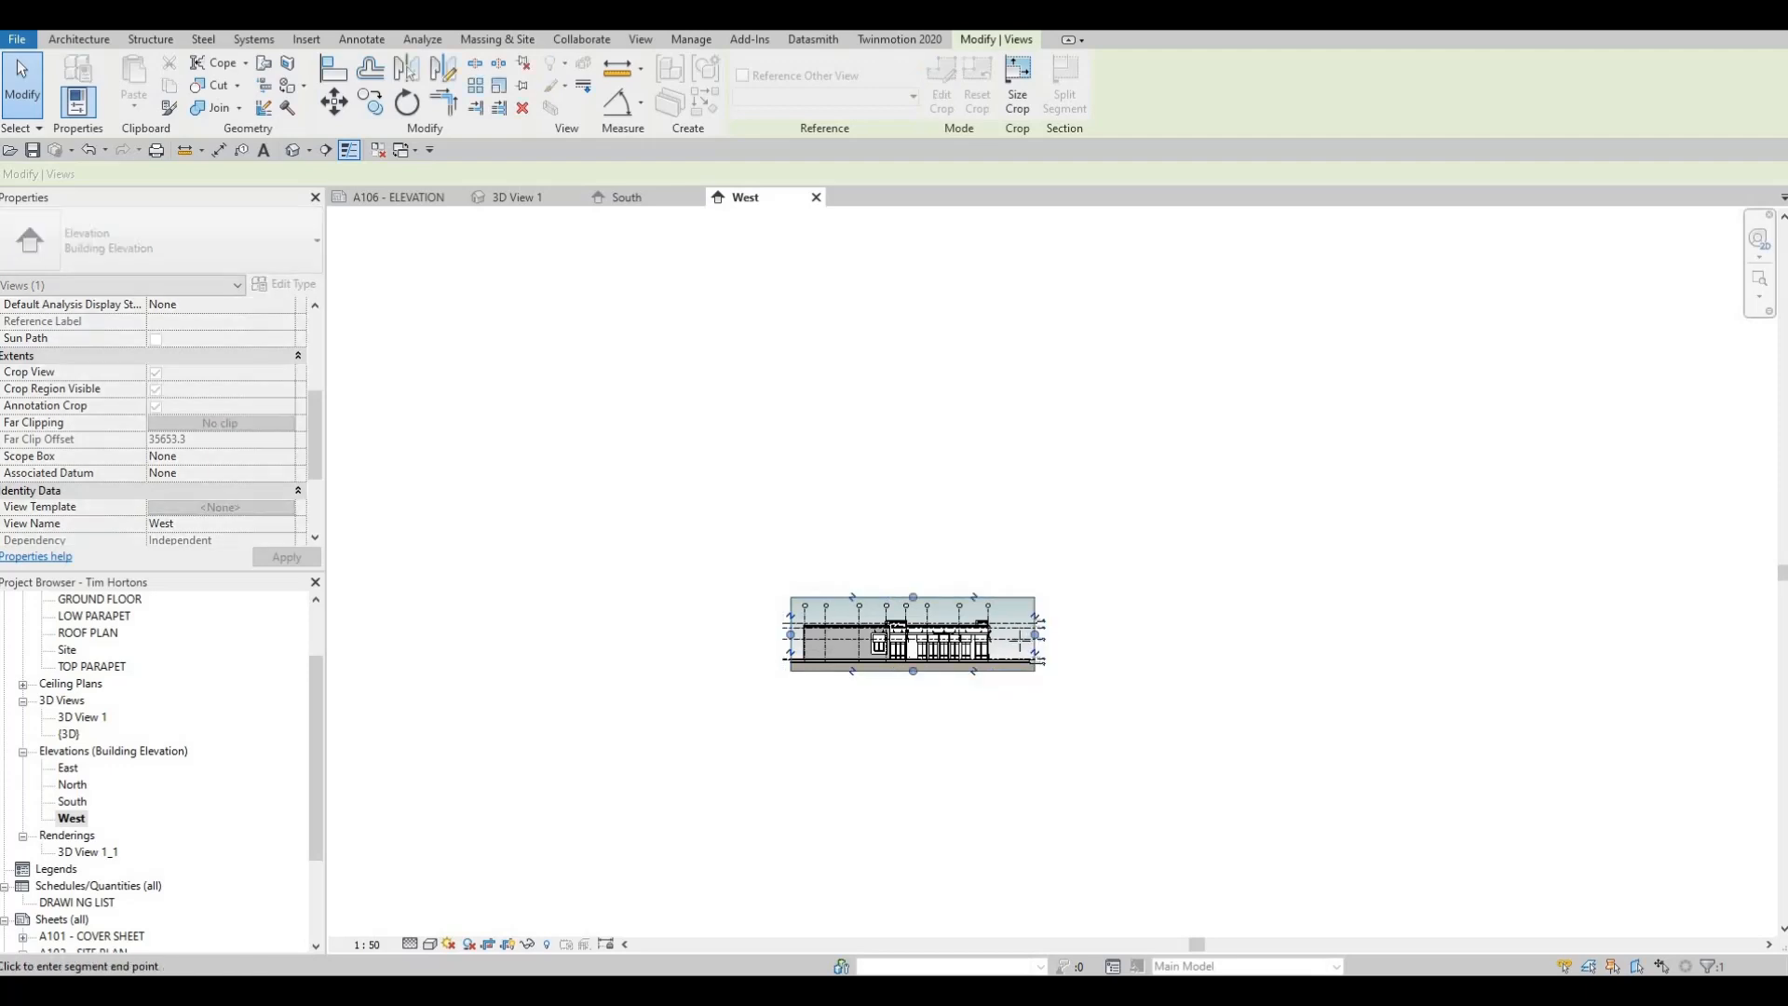
key("Escape")
key("Escape")
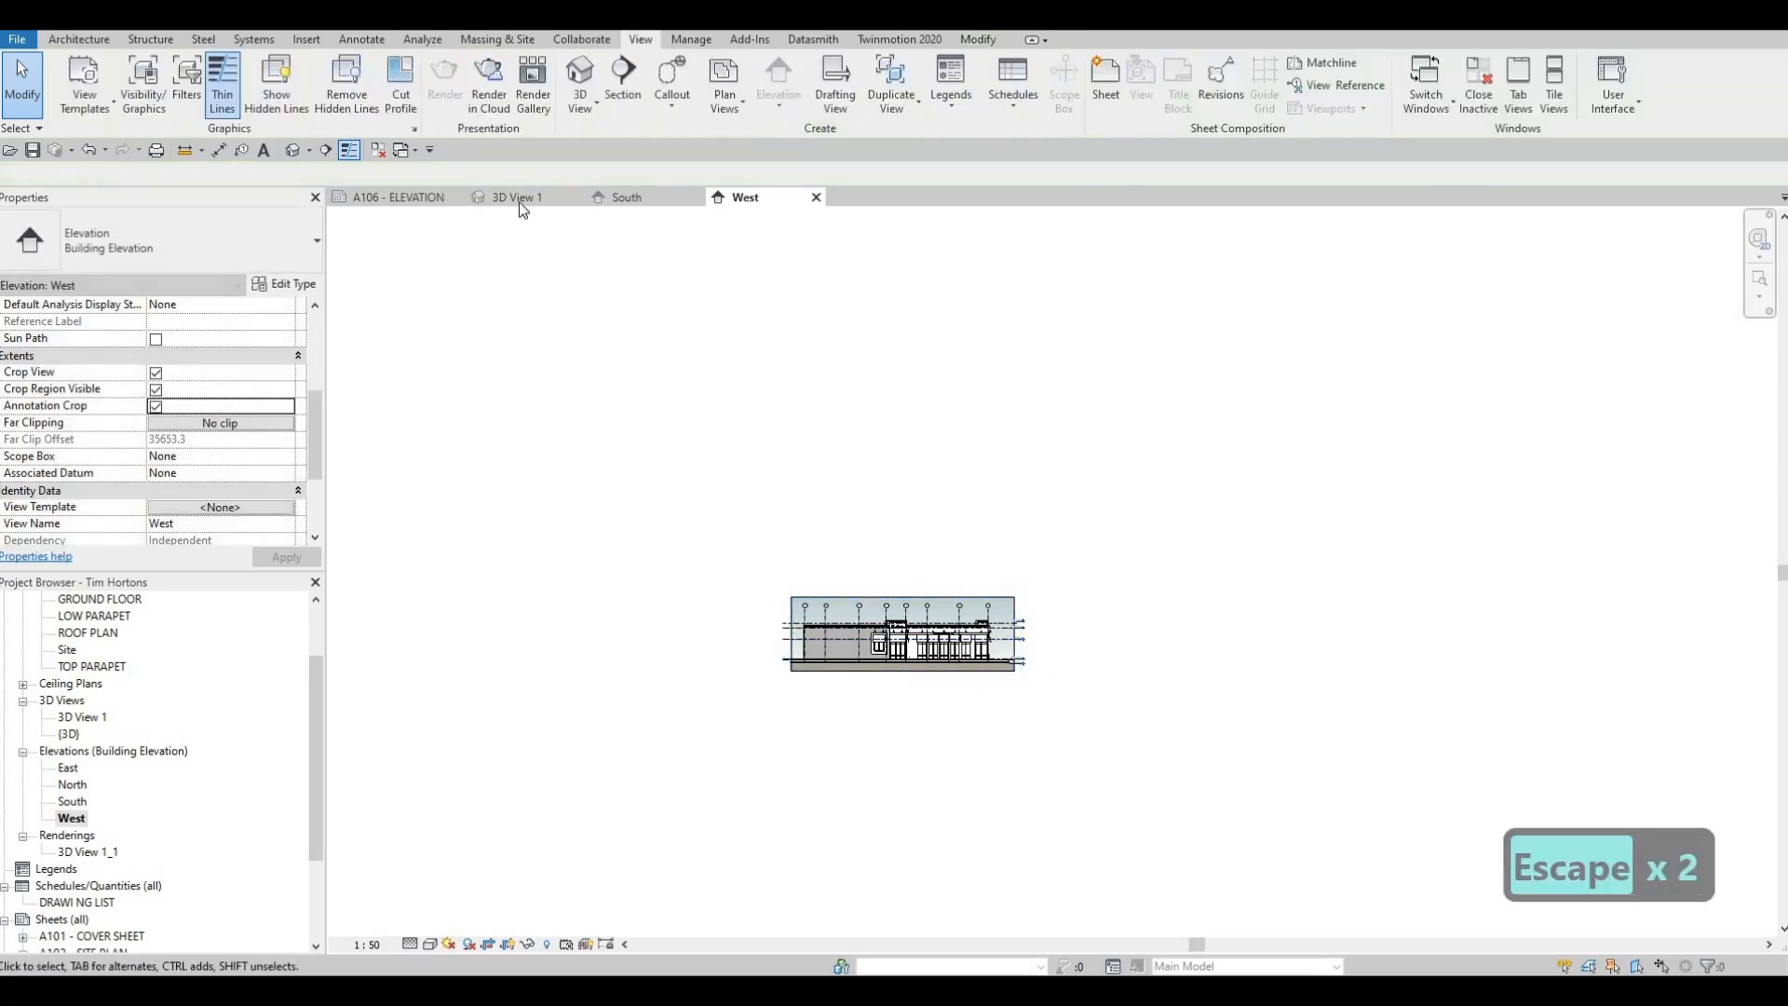
Return to sheet A106 and place the South elevation in the upper part of its drawing area
left_click(518, 198)
left_click(396, 198)
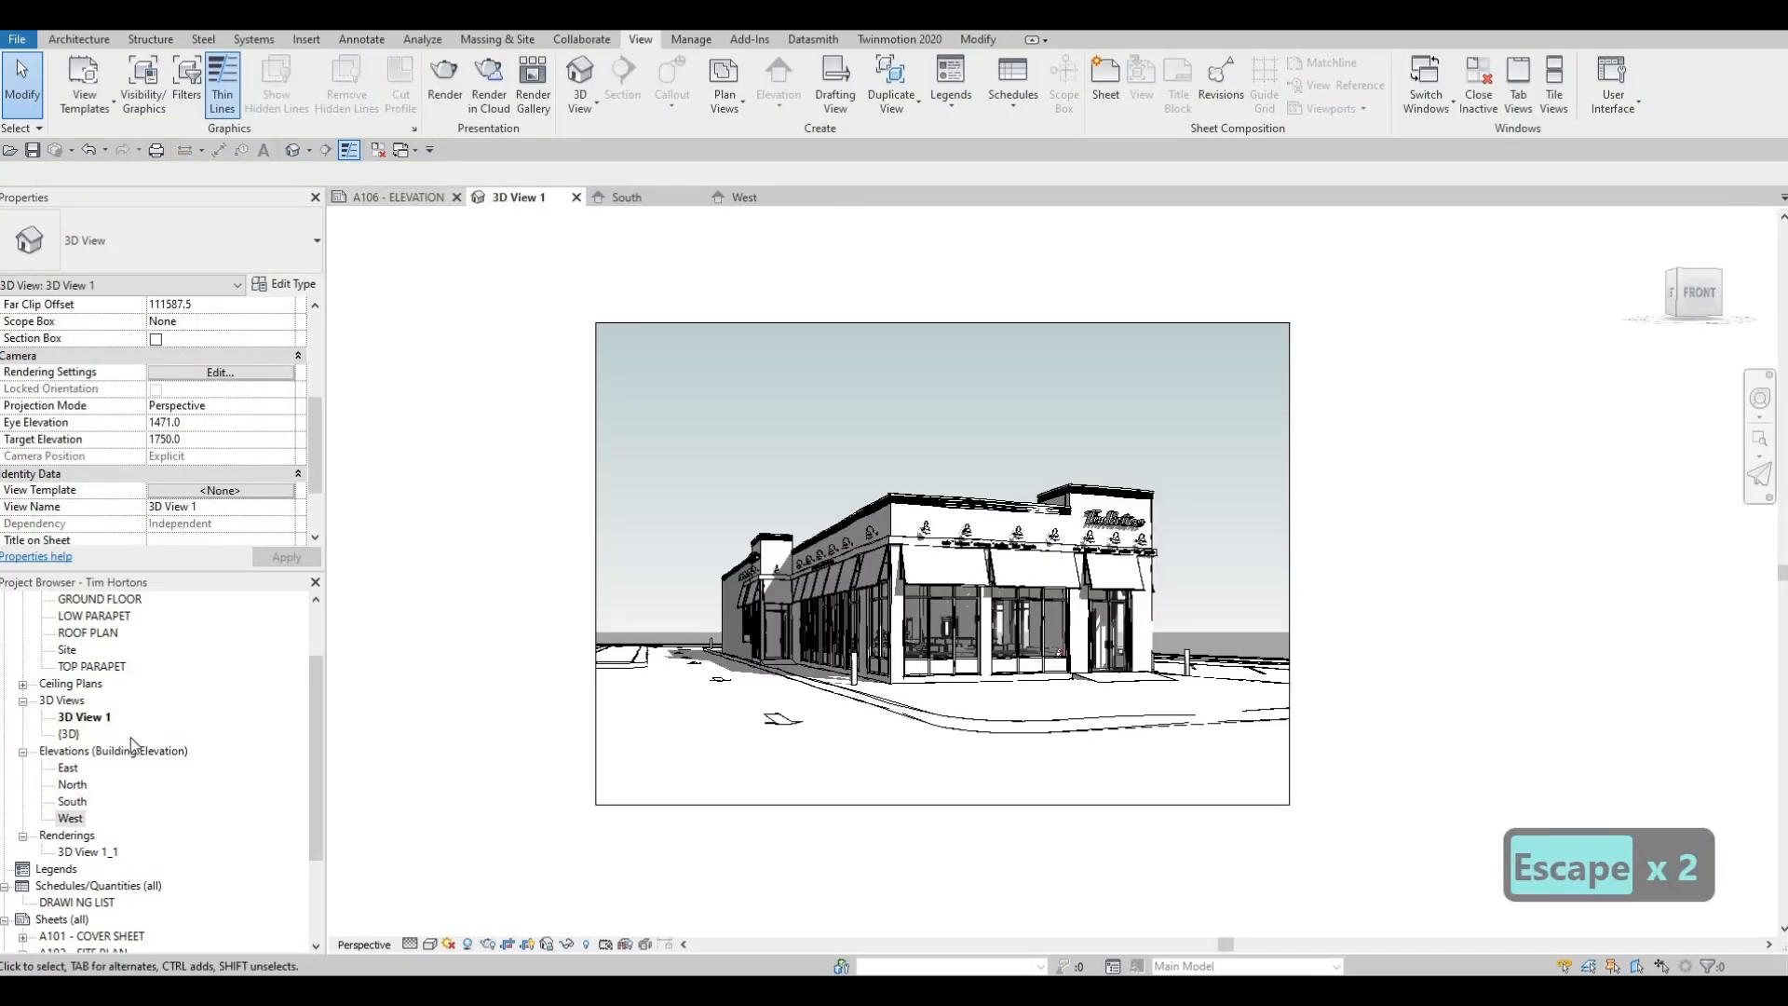
left_click(74, 801)
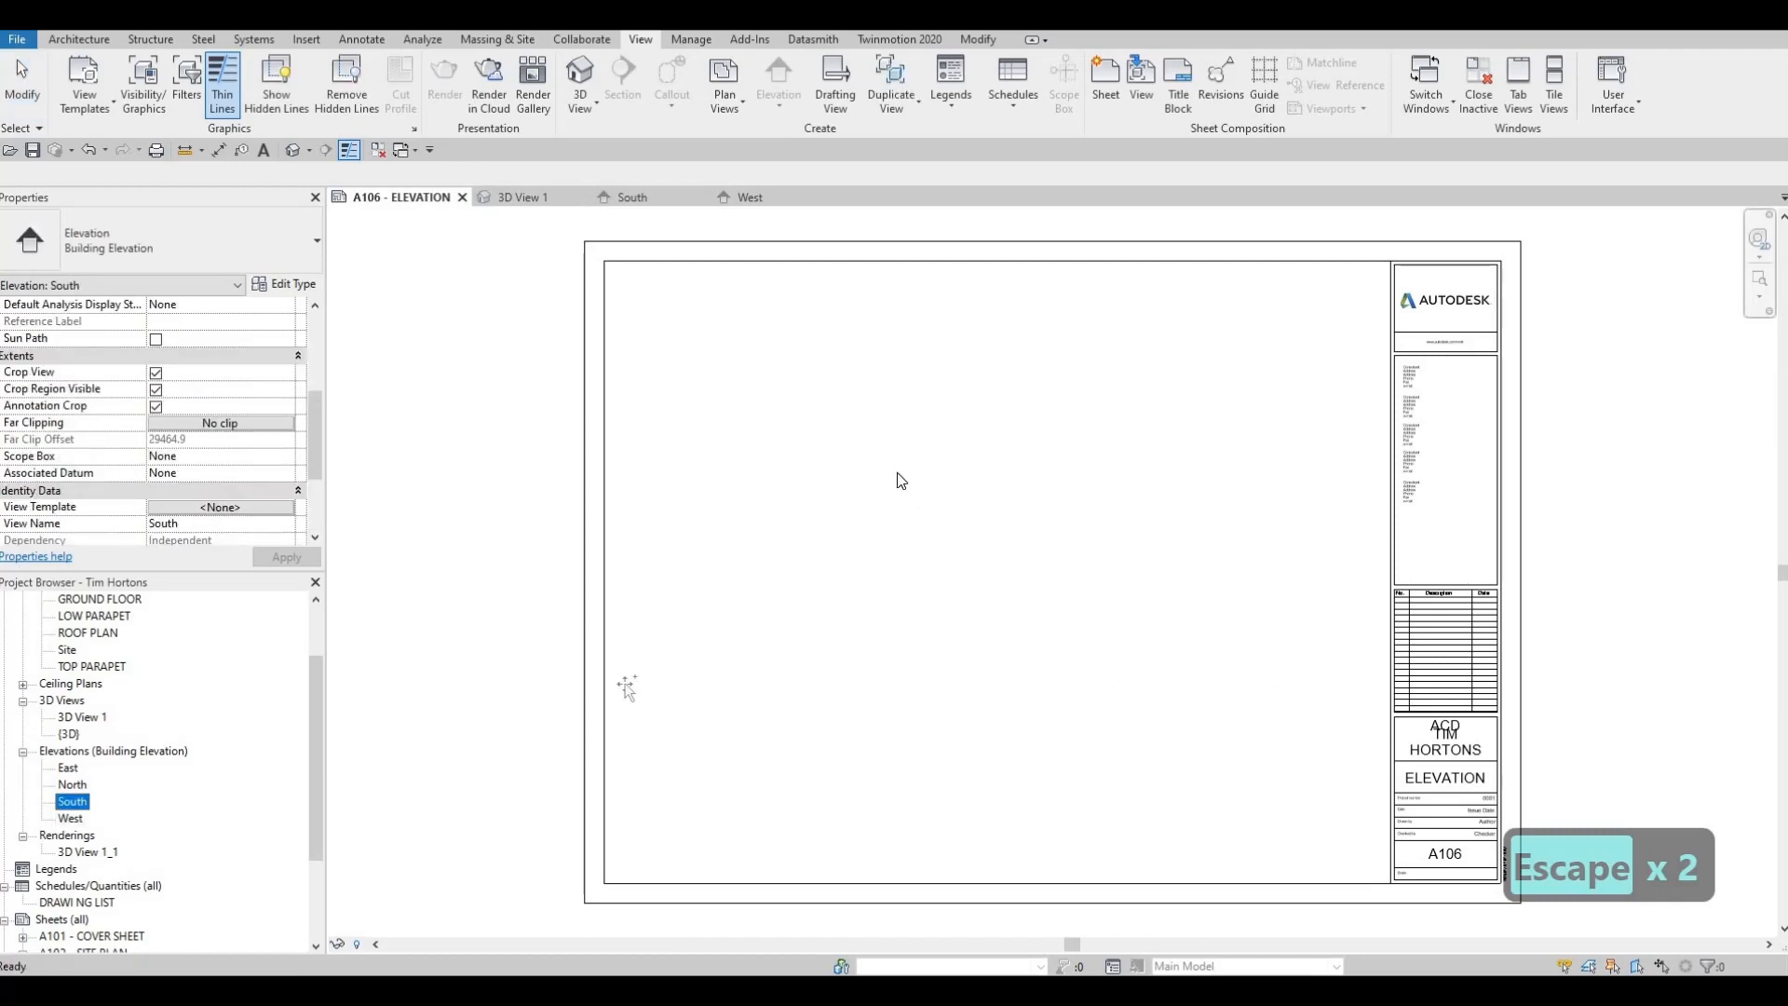
left_click_drag(900, 481, 950, 431)
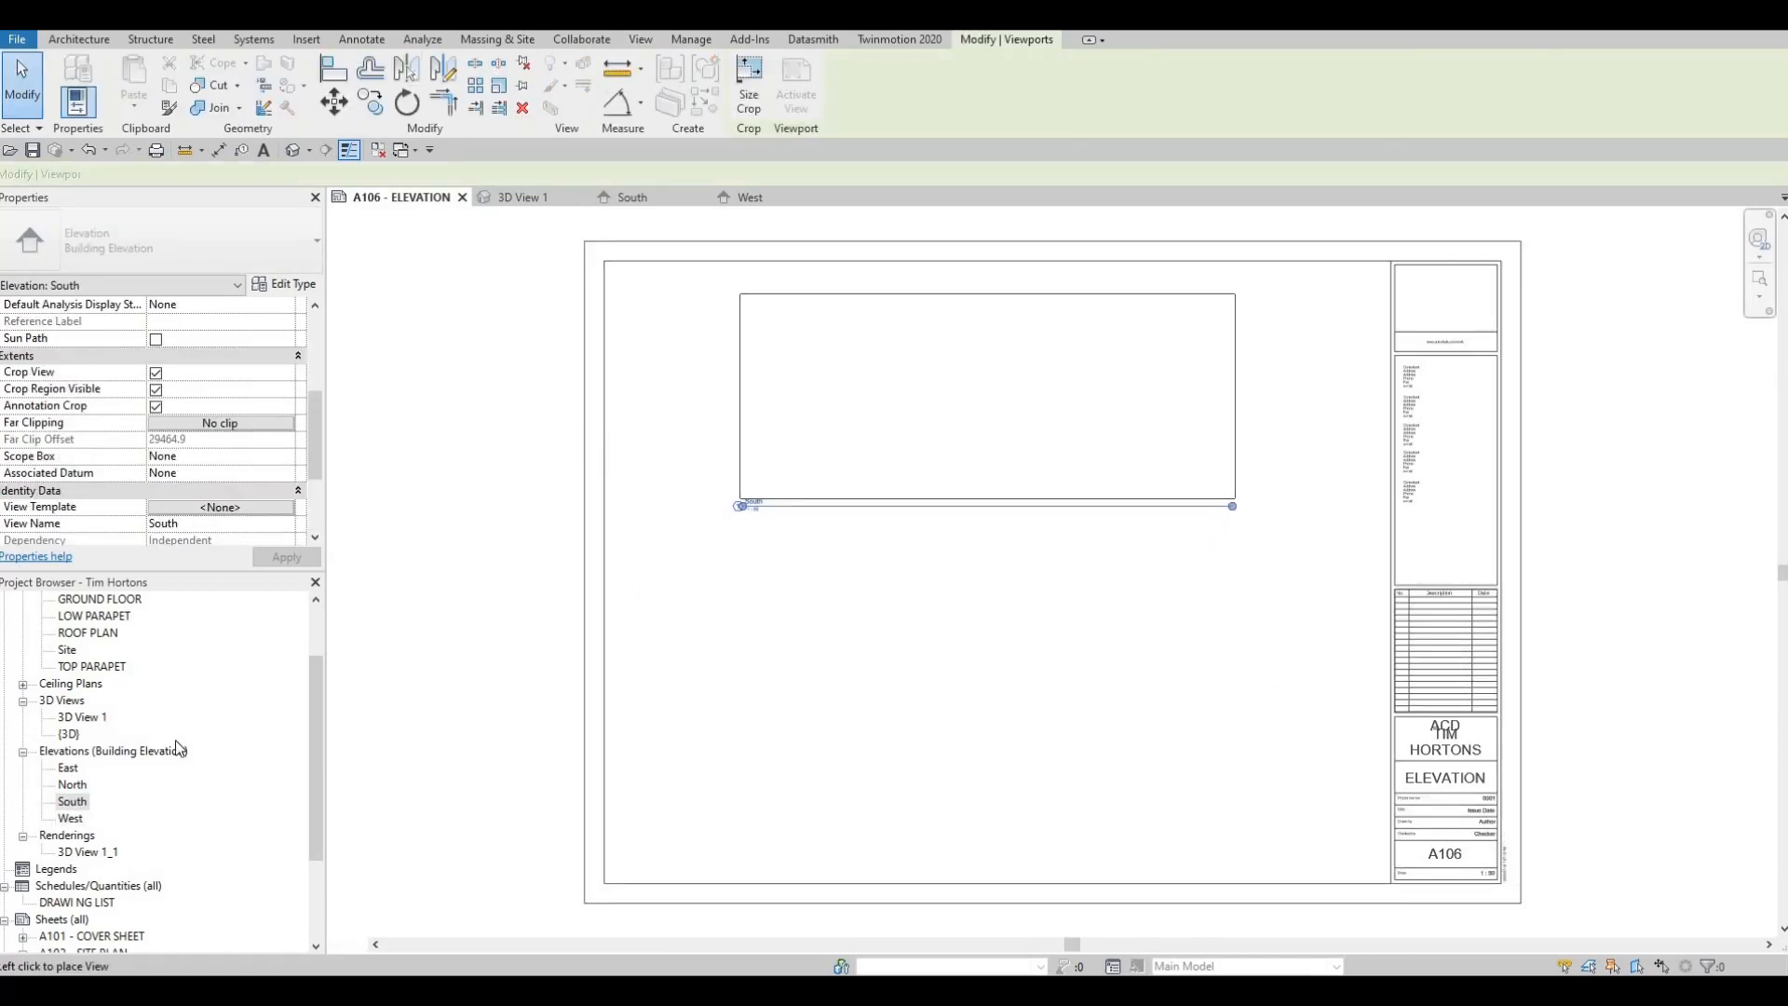
Place the West elevation on sheet A106 below the South elevation
left_click_drag(75, 820, 1050, 701)
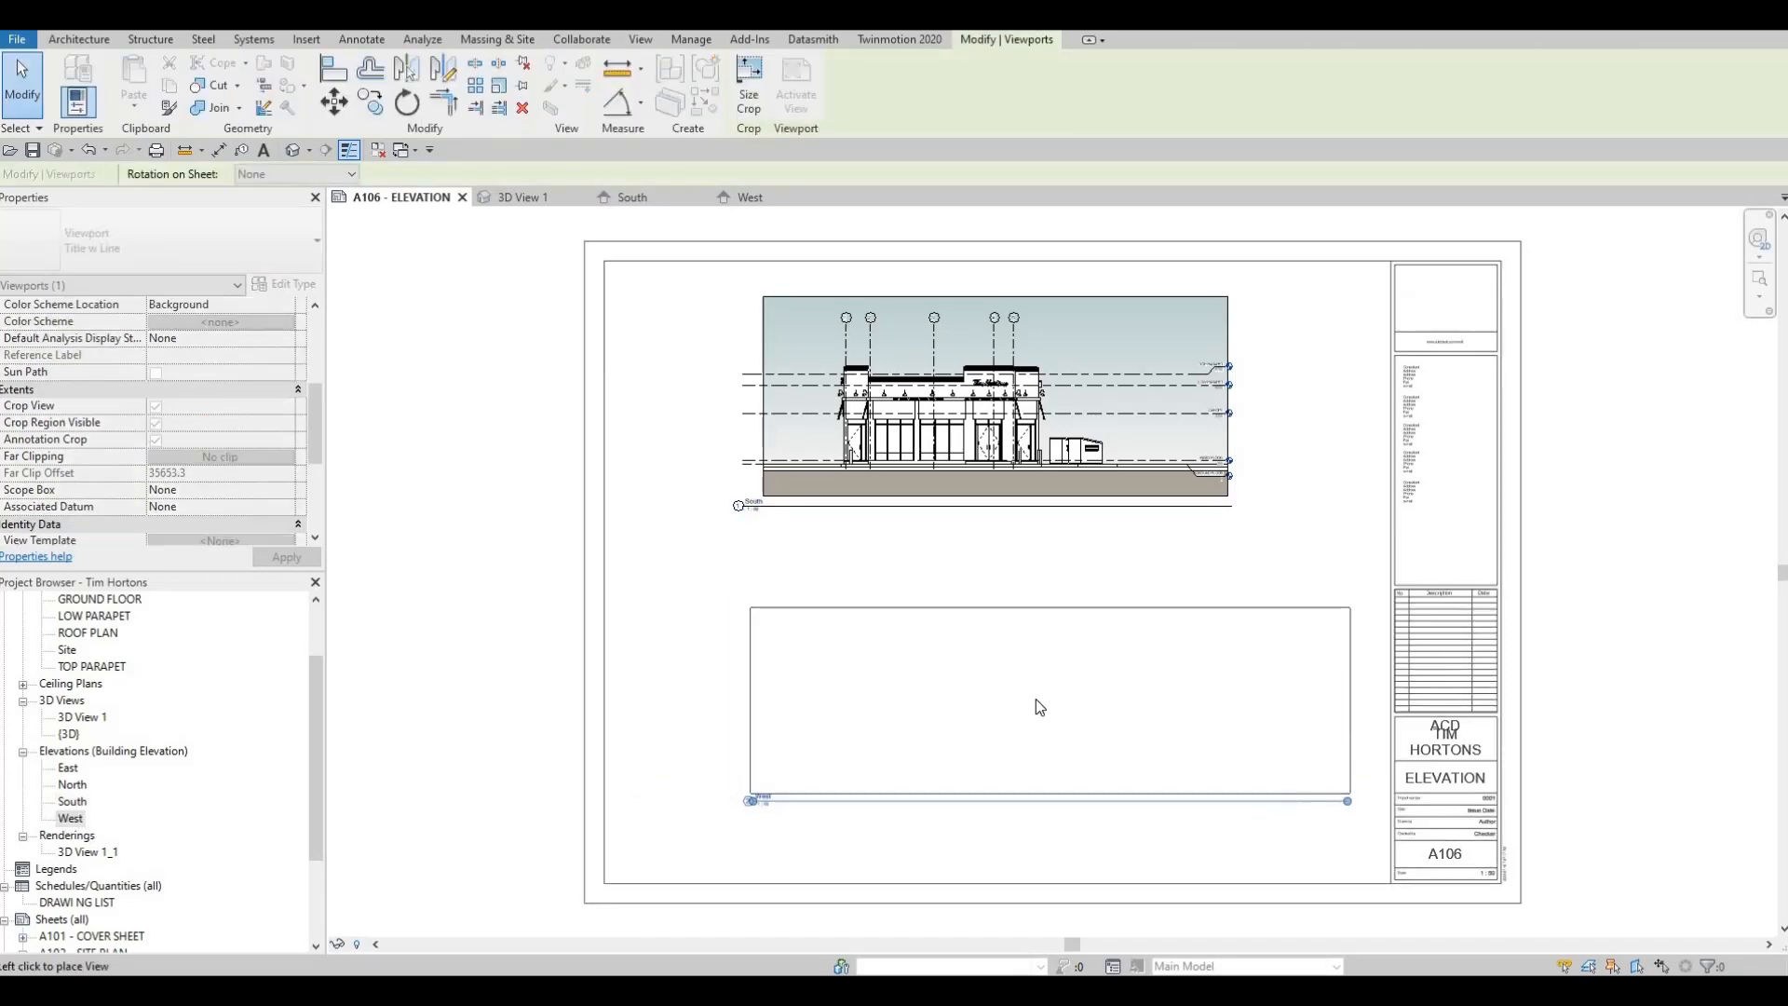
left_click(1039, 707)
key("Escape")
key("Escape")
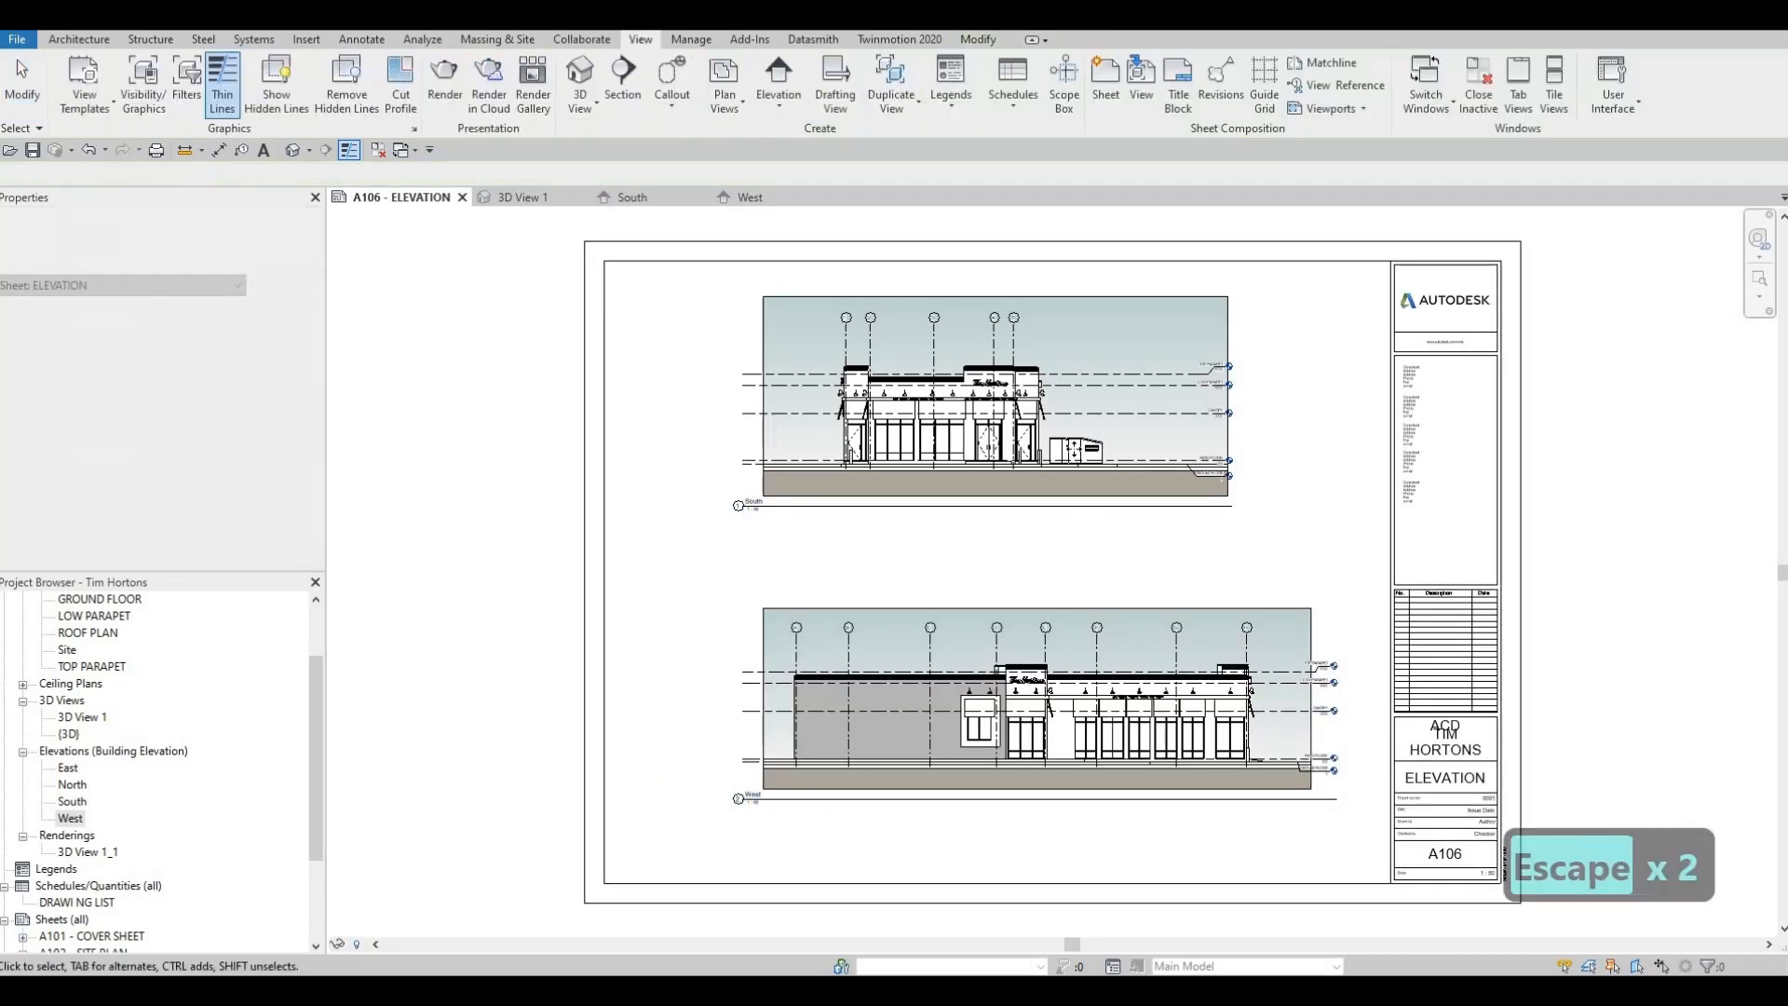
Shorten the South view title line on A106 to the length of its text
left_click(1167, 506)
left_click_drag(920, 529, 767, 530)
left_click_drag(797, 601, 796, 601)
key("Escape")
key("Escape")
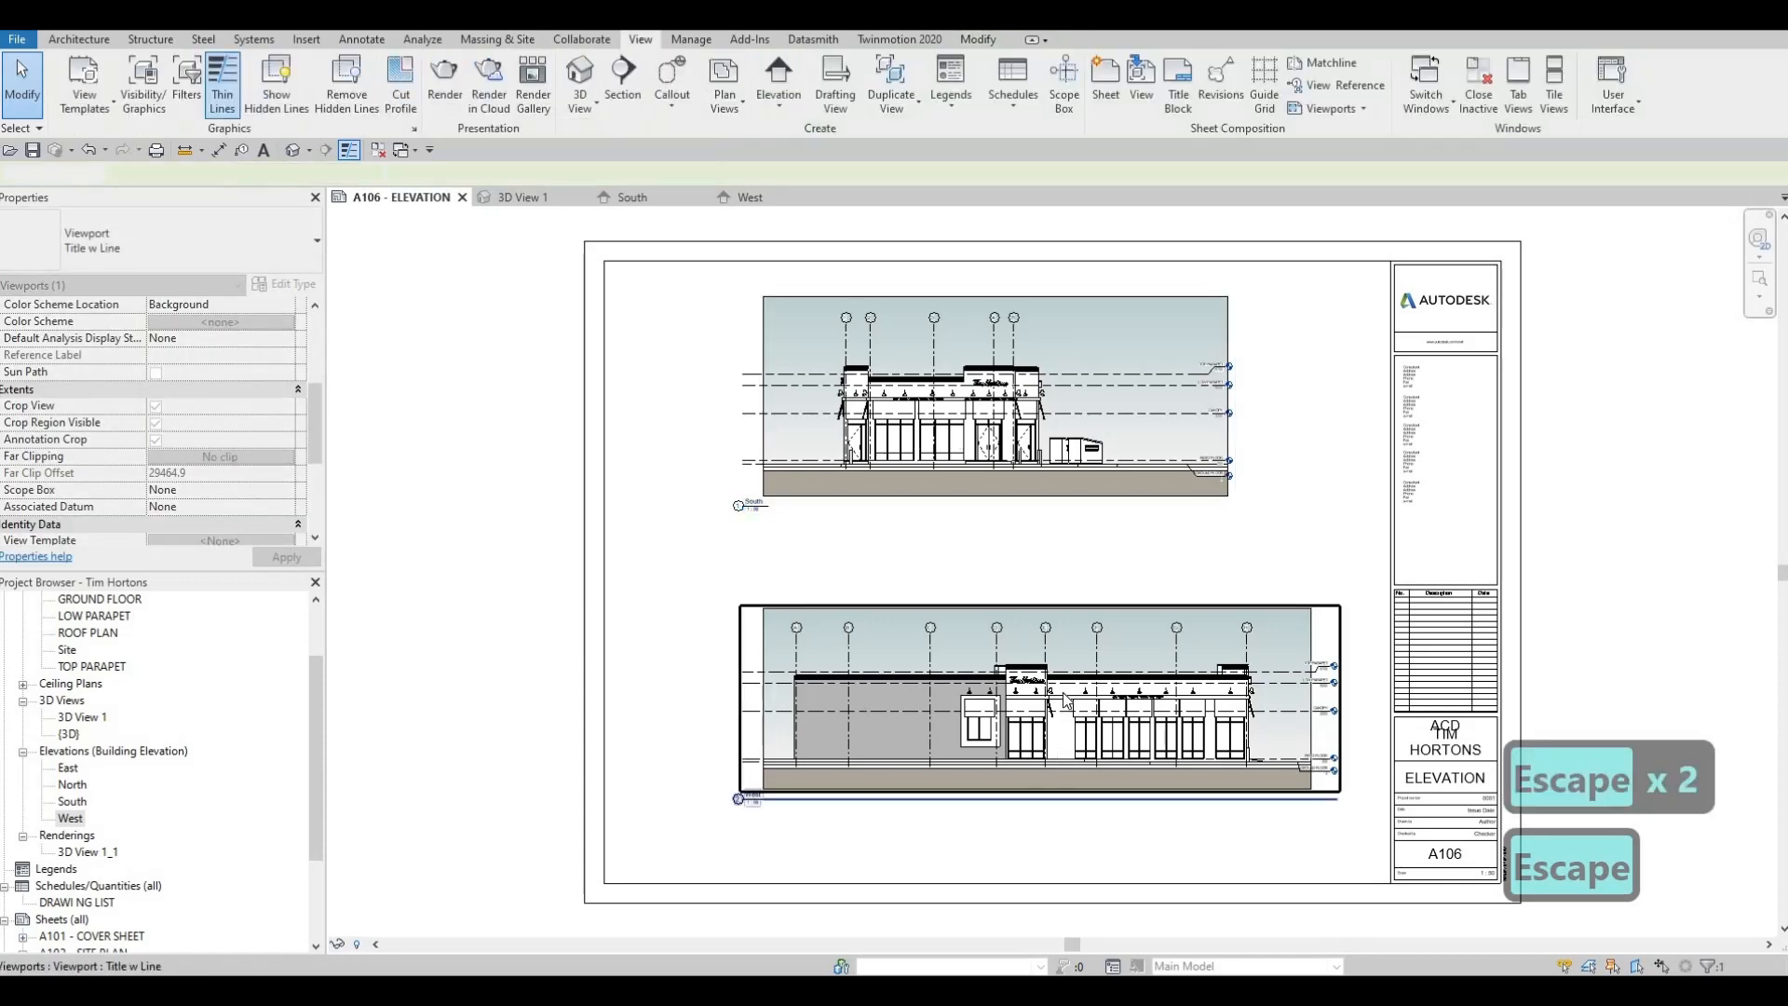
Shorten the West view title line on A106 to the length of its text
left_click(1337, 802)
left_click_drag(1337, 799, 844, 755)
key("Escape")
key("Escape")
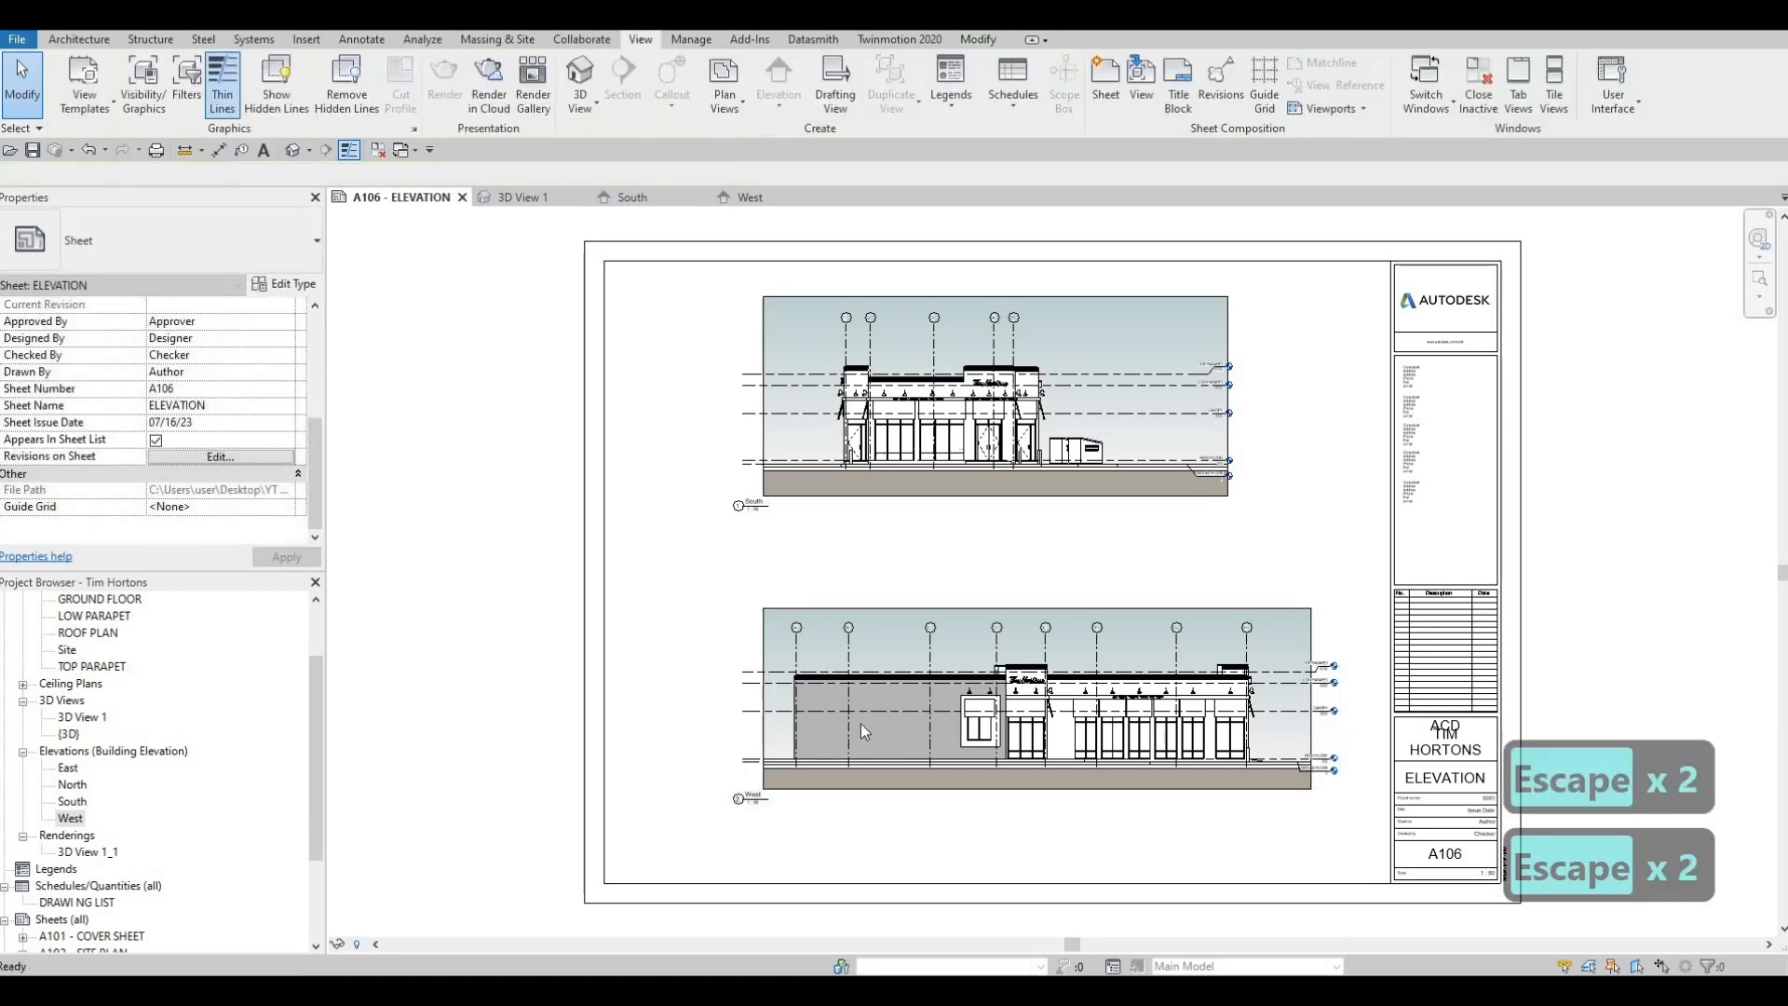
Start a print job with CutePDF Writer and set its print range to selected views/sheets
middle_click_drag(830, 761, 713, 645)
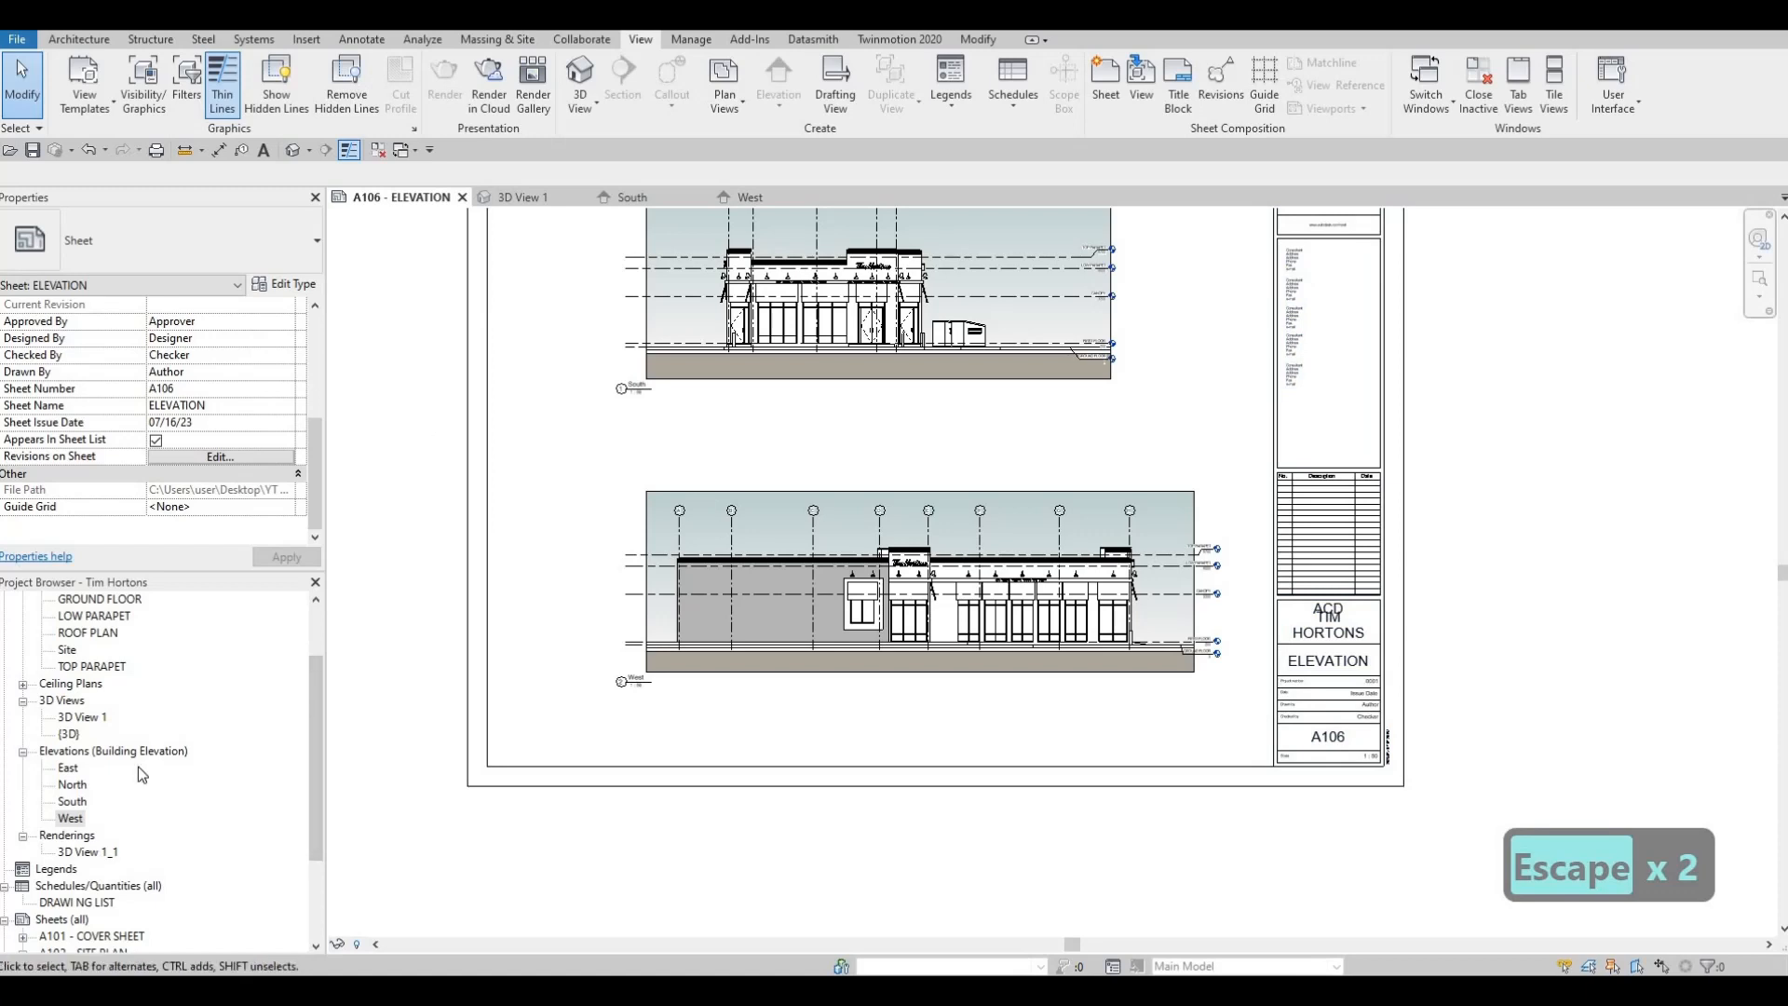
scroll(150, 751, "up", 1)
scroll(130, 764, "down", 5)
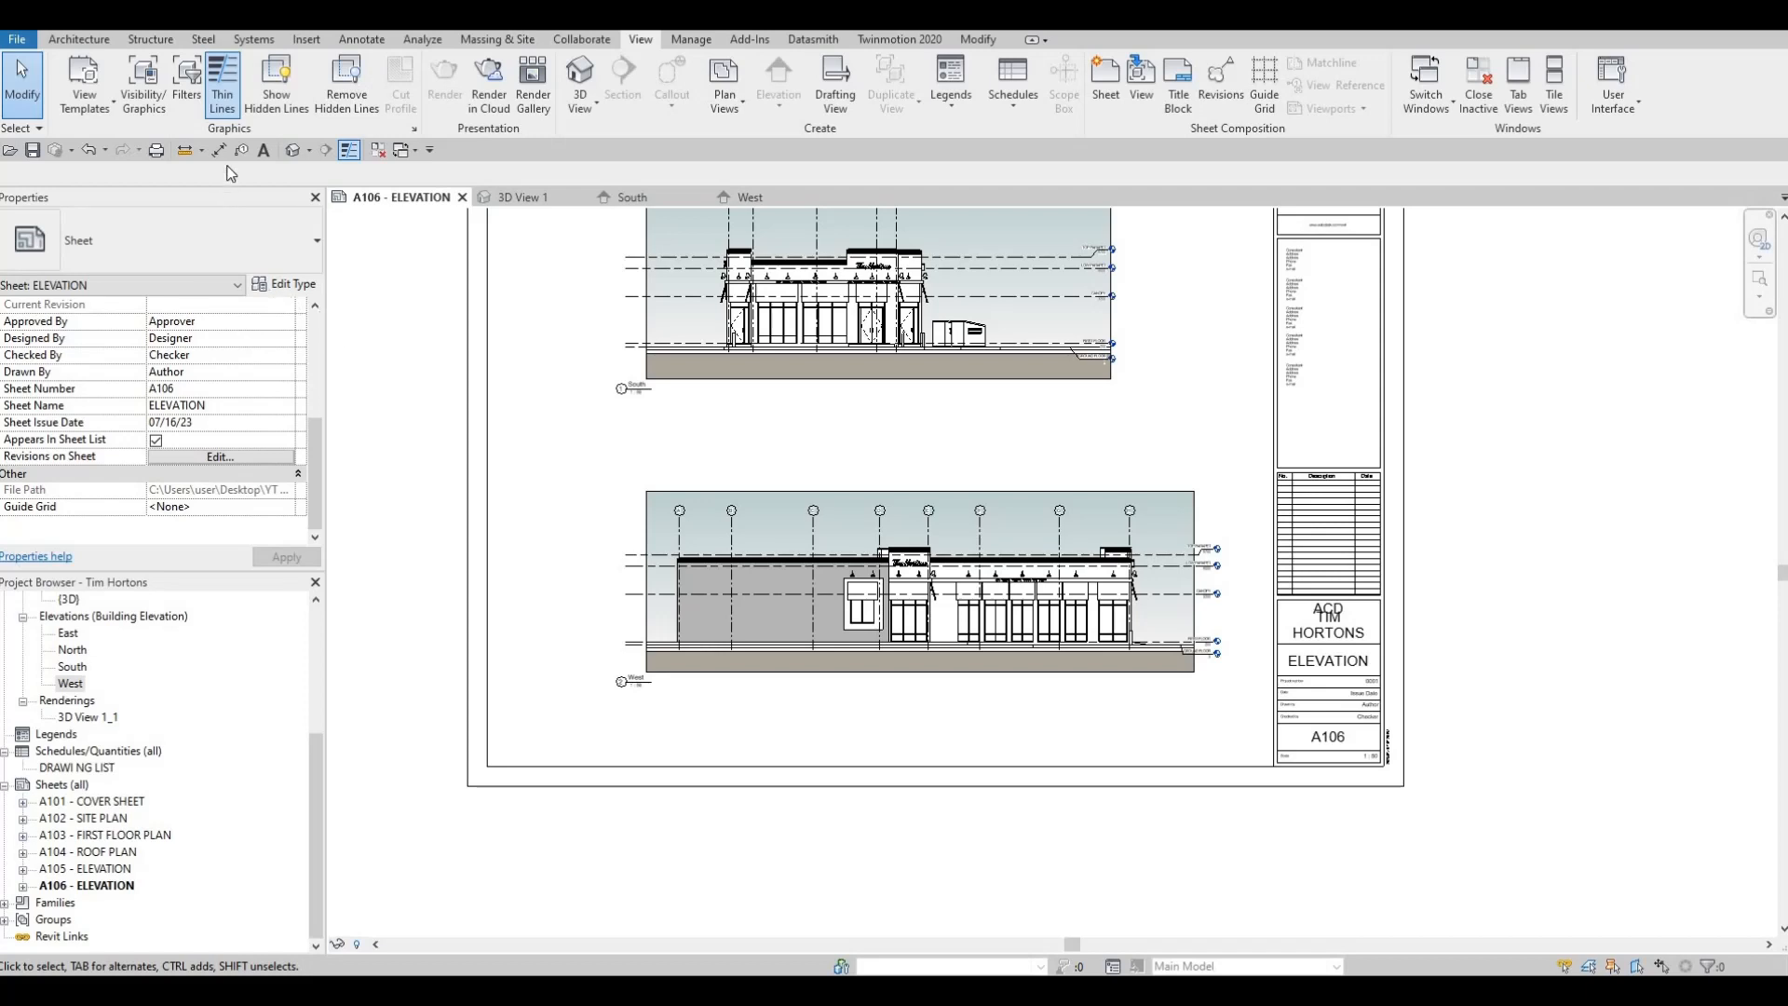
left_click(156, 151)
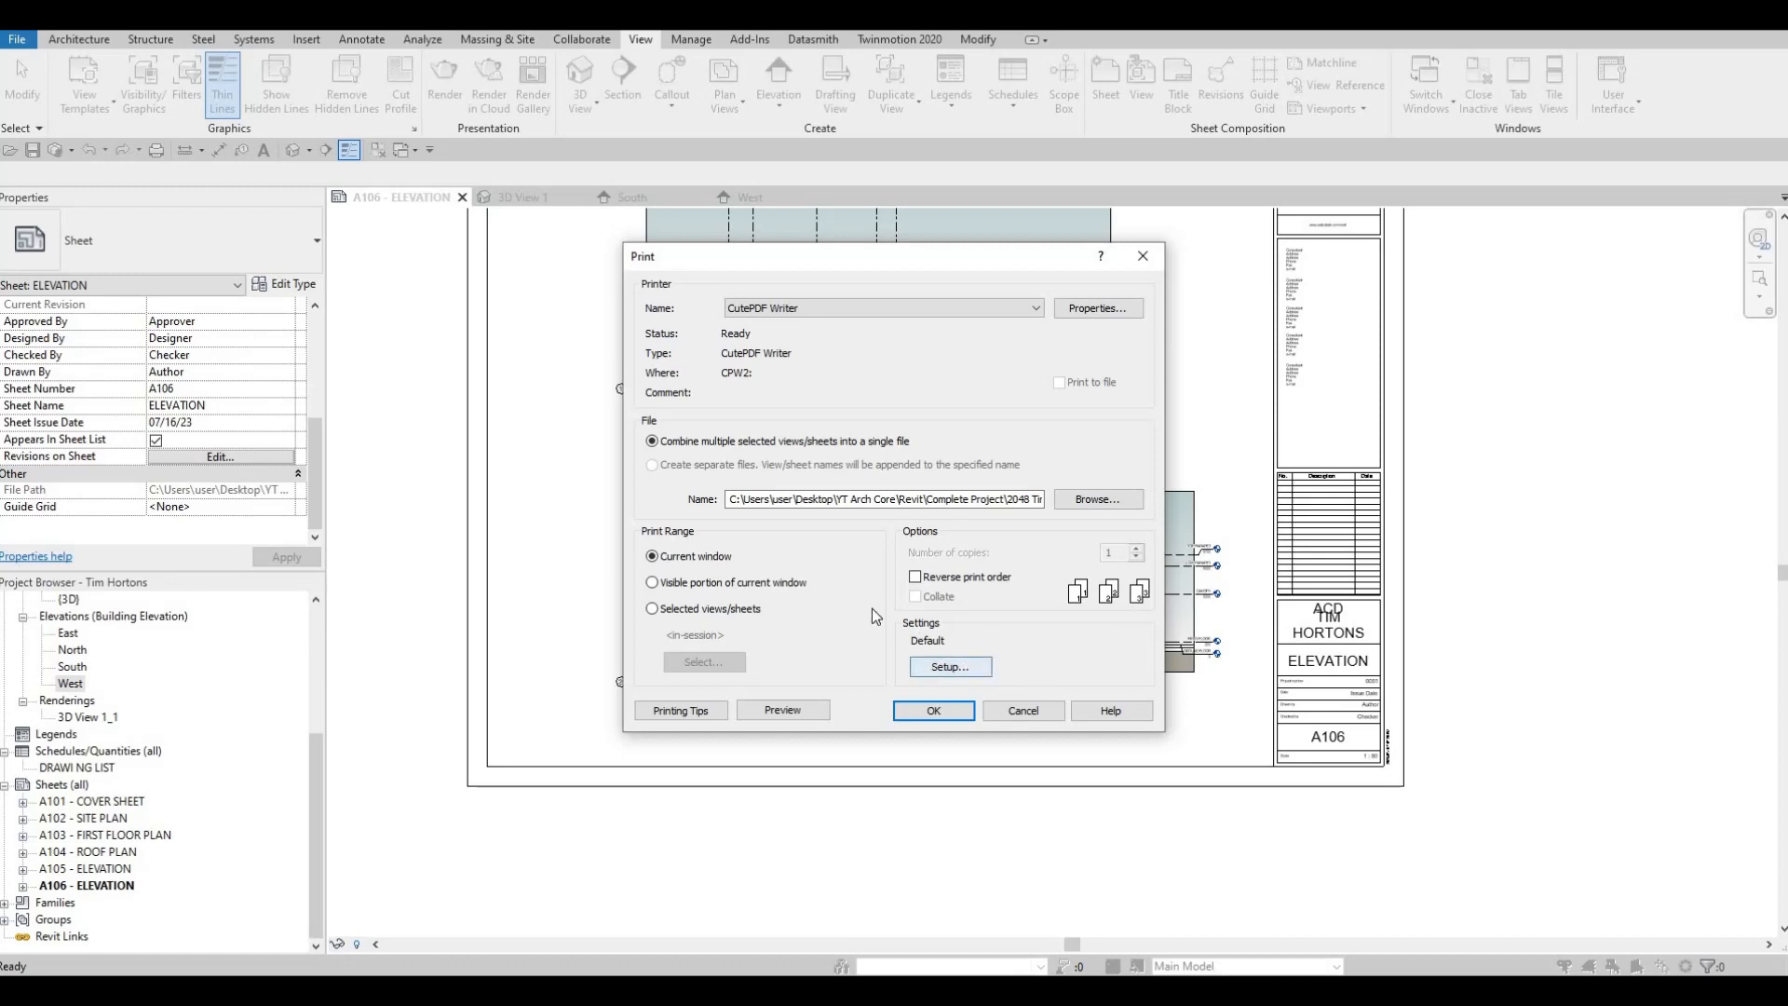
left_click(950, 667)
key("Escape")
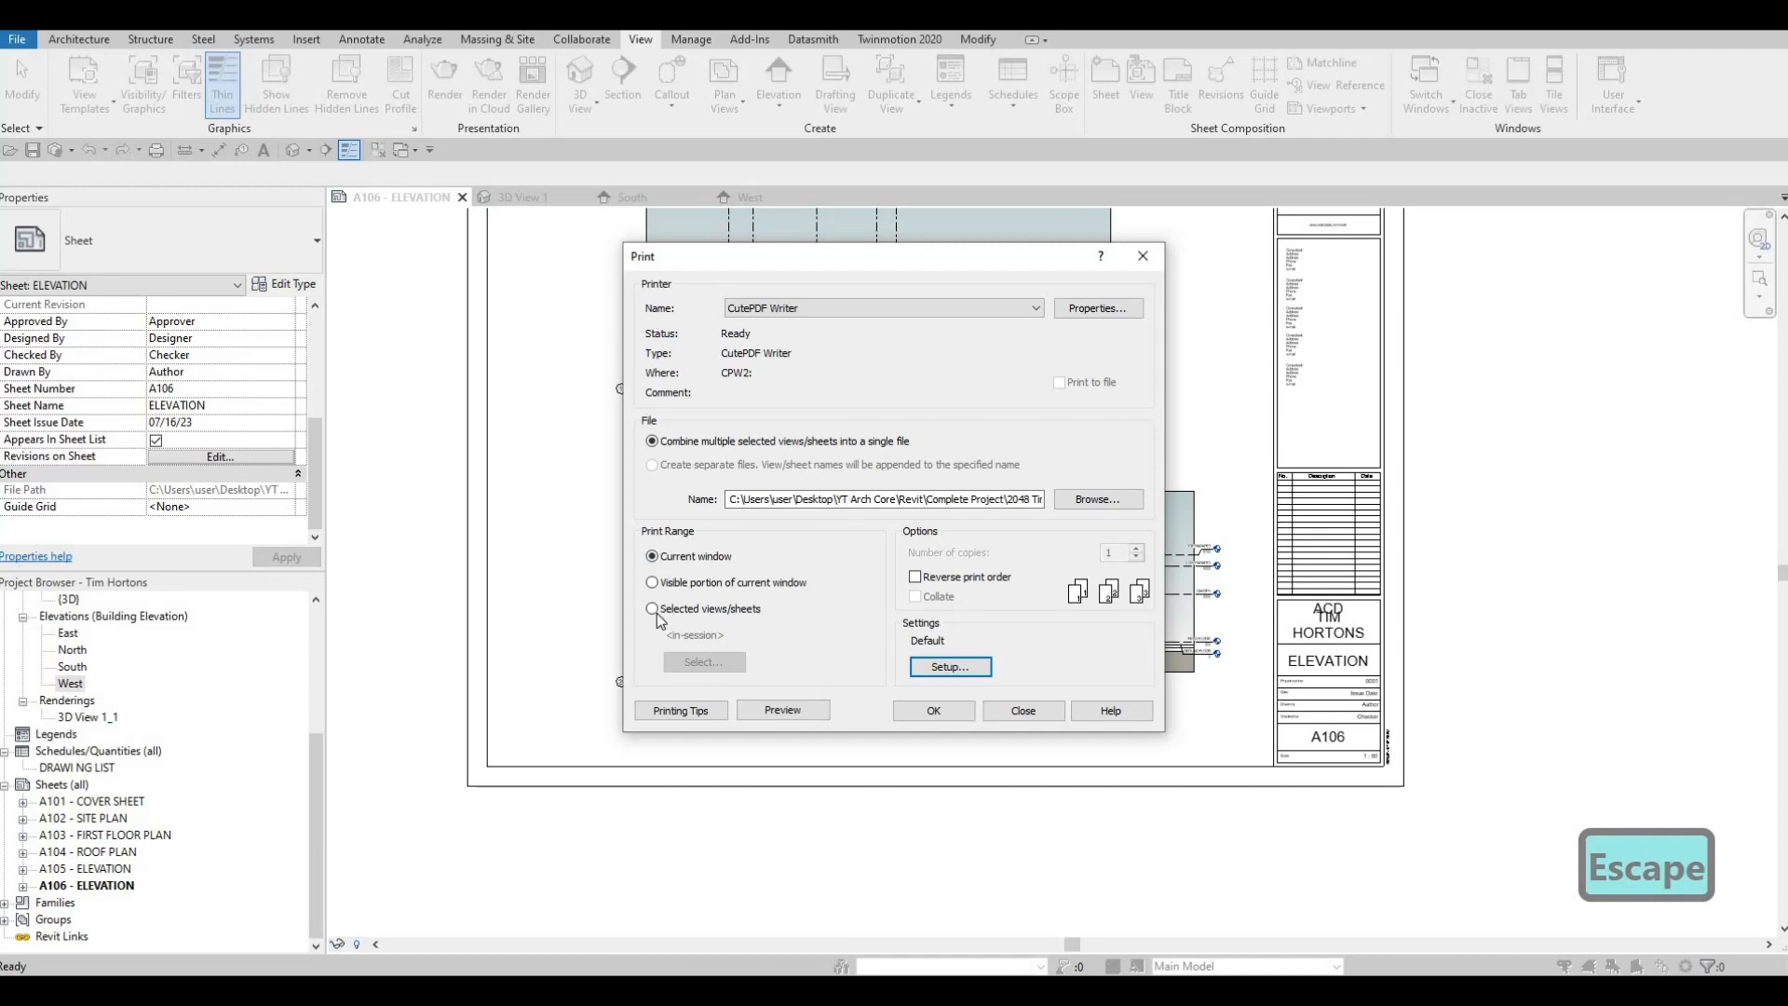
left_click(717, 626)
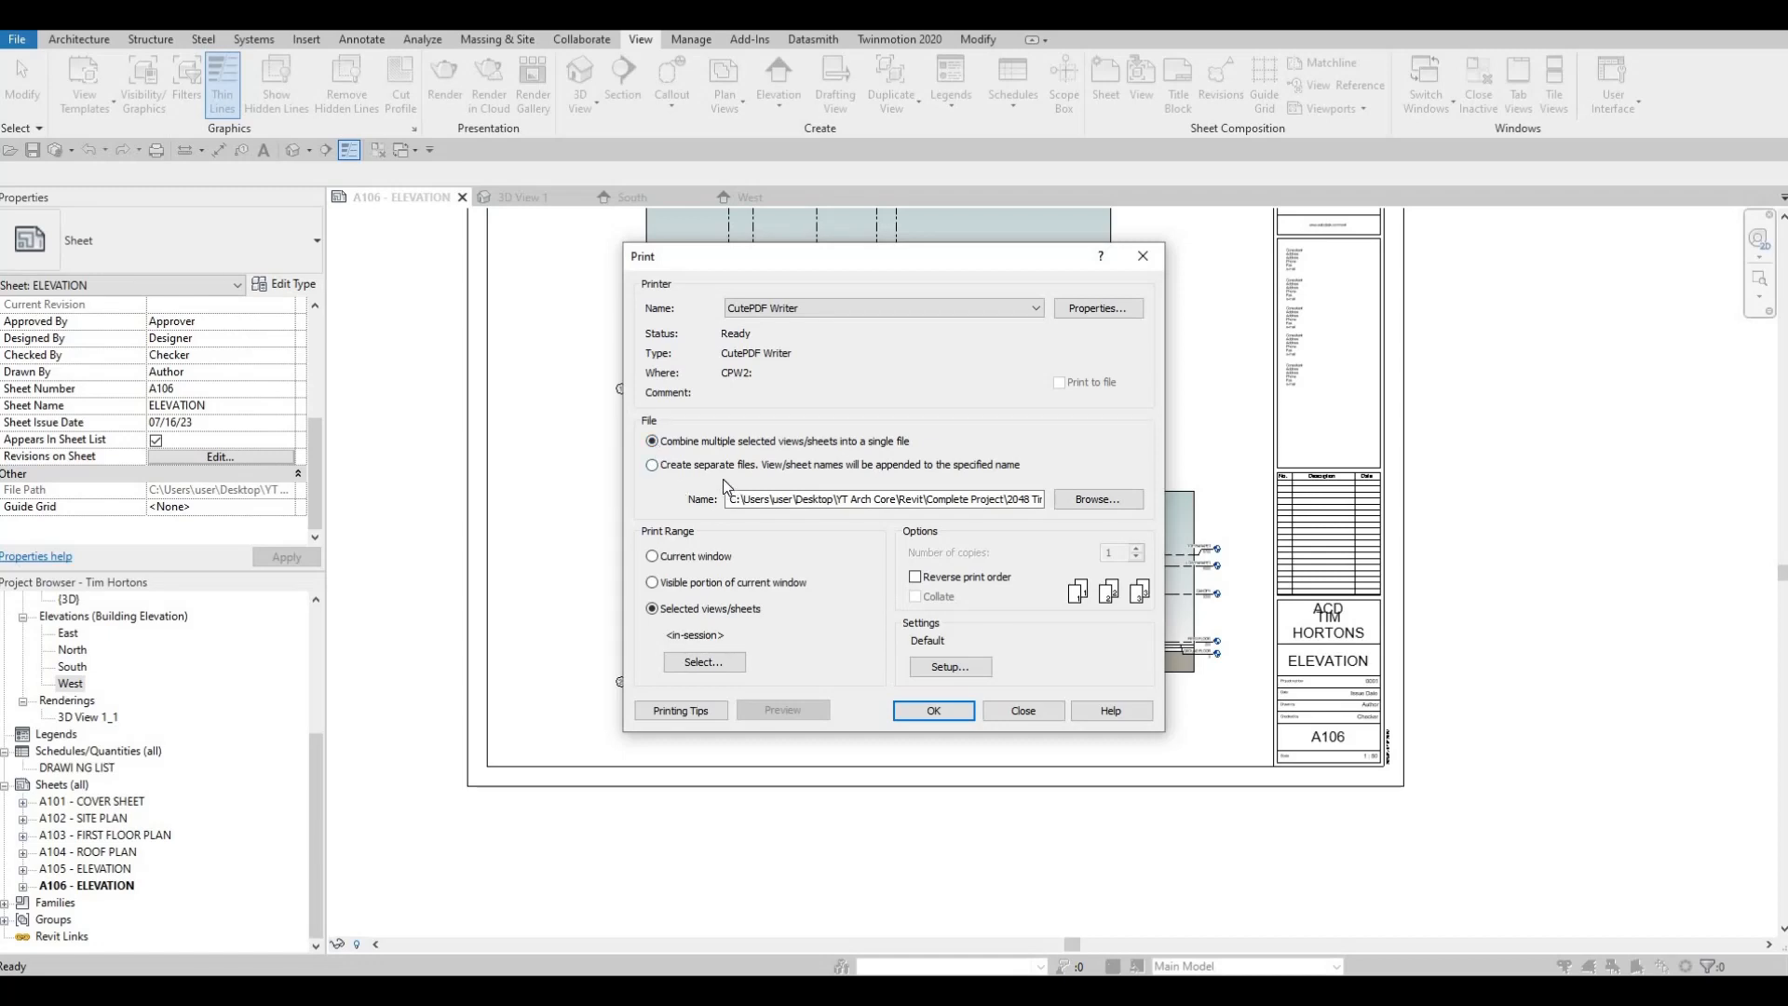
key("F1")
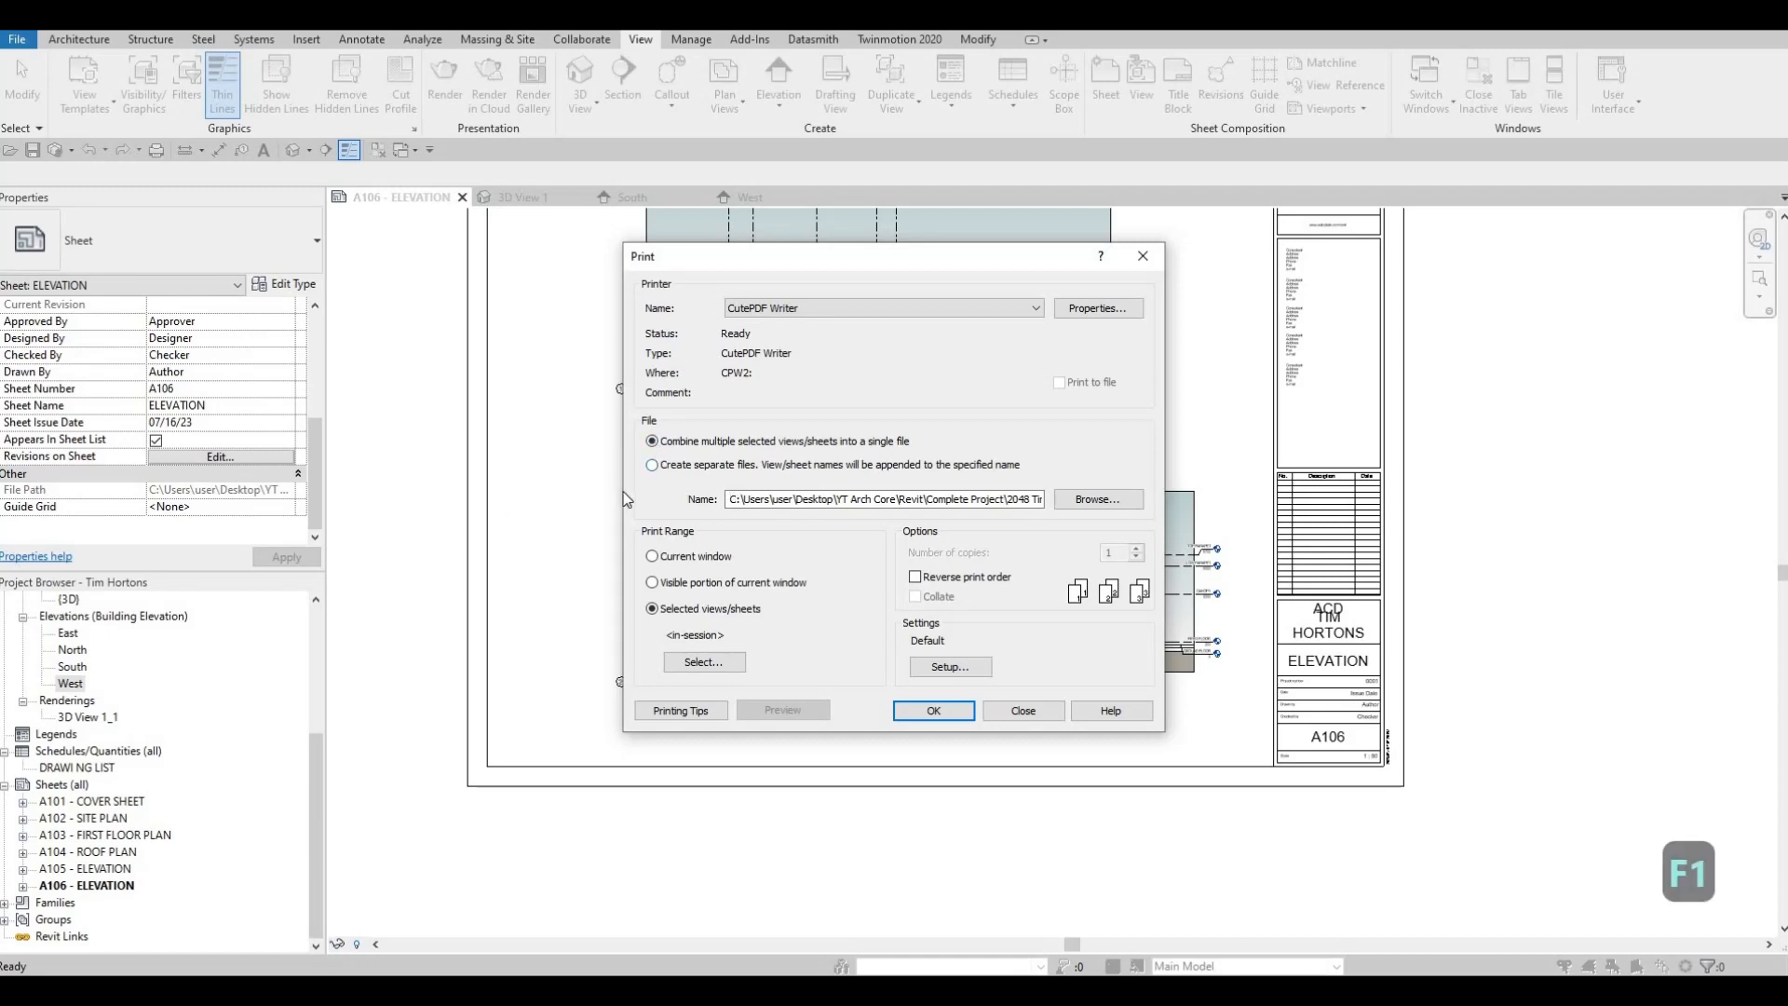
Exclude views from the print set list and include all sheets from A101 to A106
left_click(718, 661)
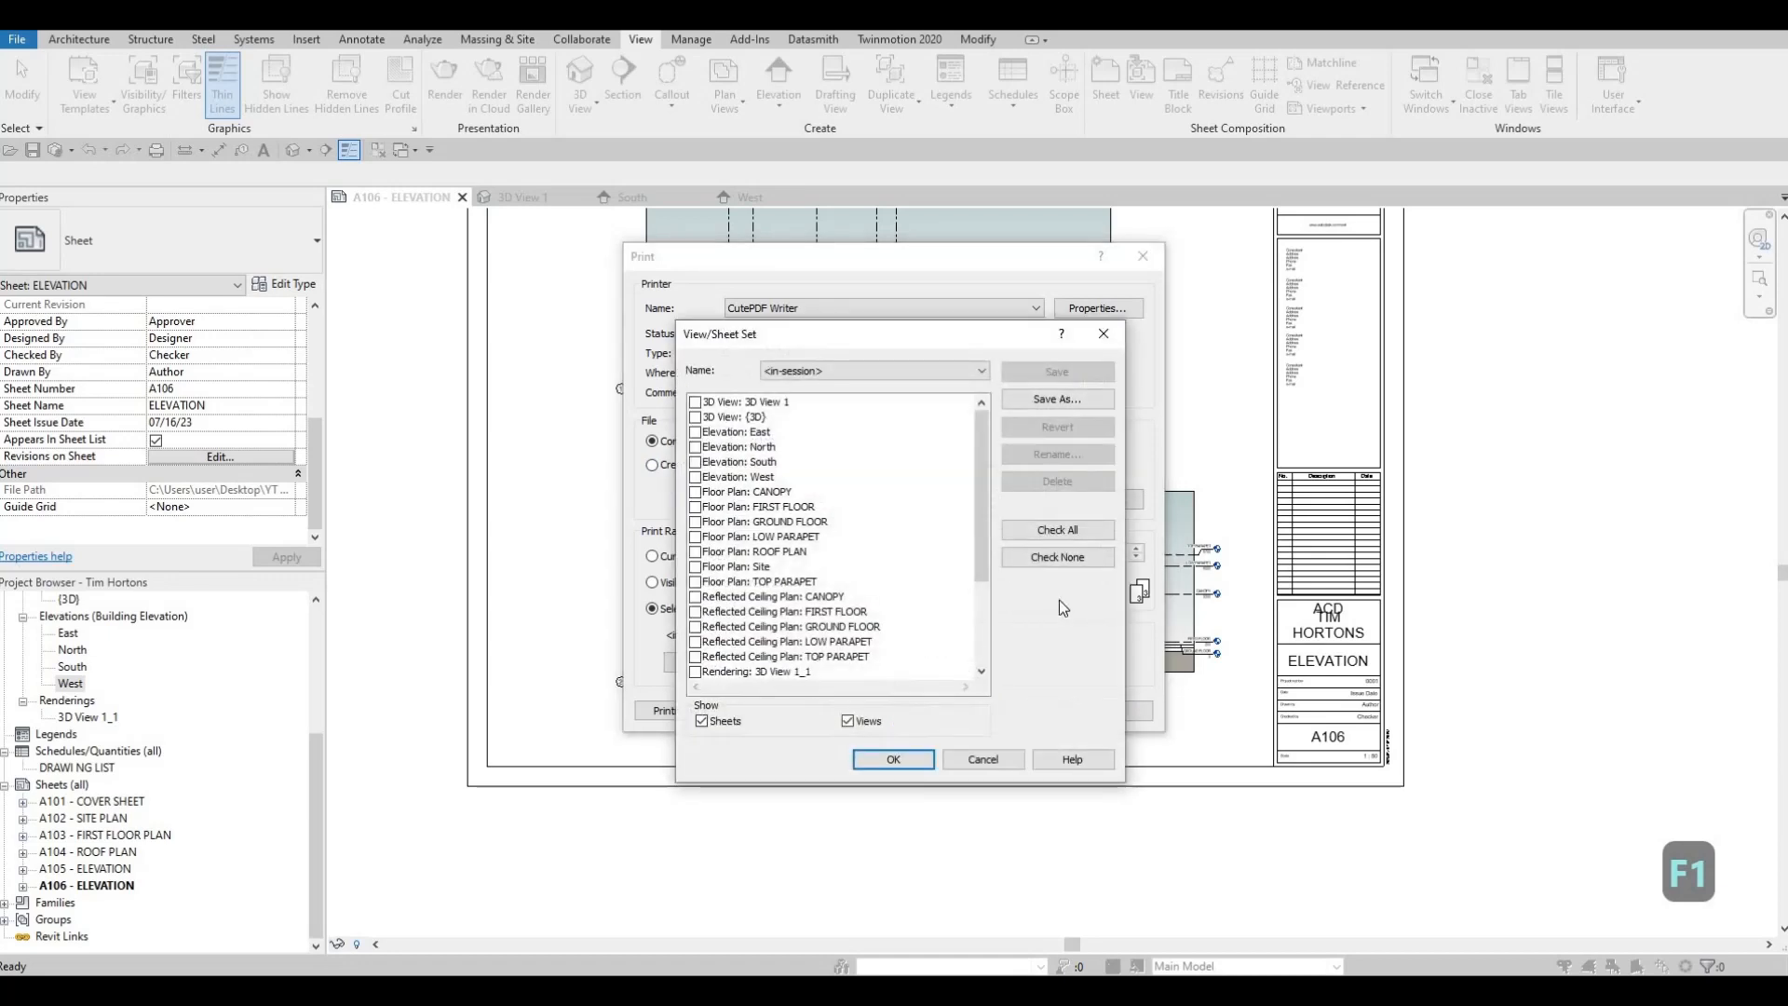
left_click(1036, 559)
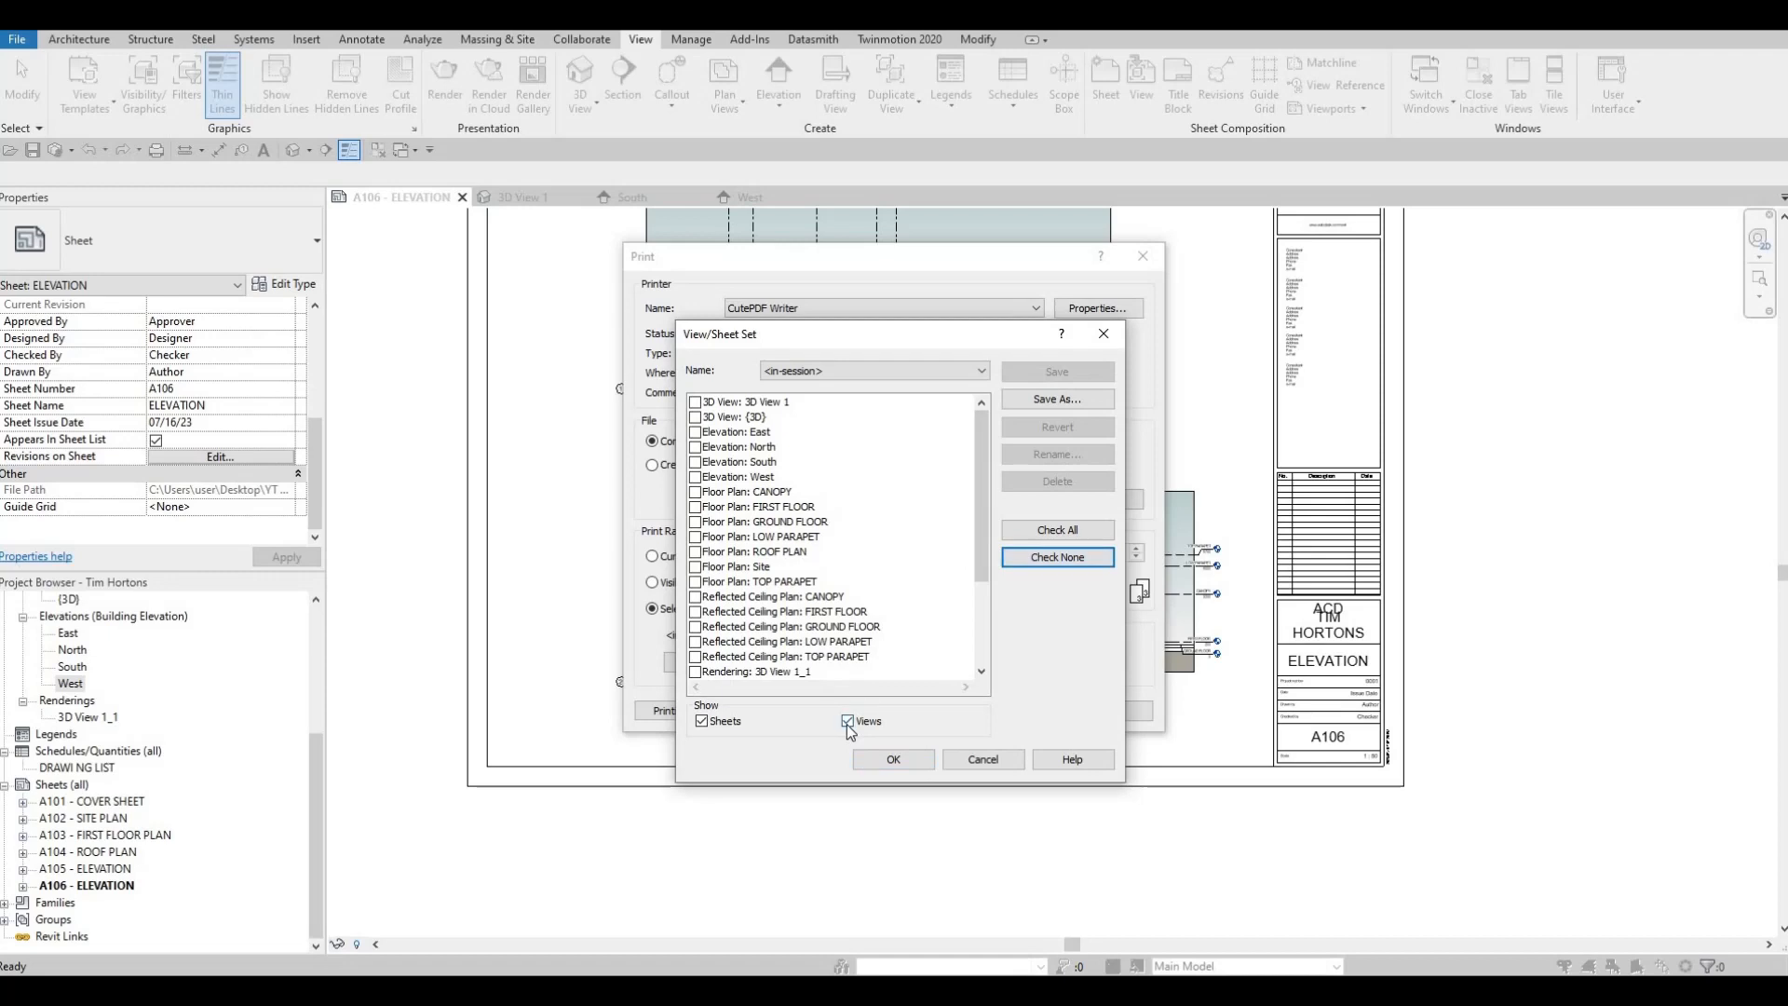
left_click(848, 722)
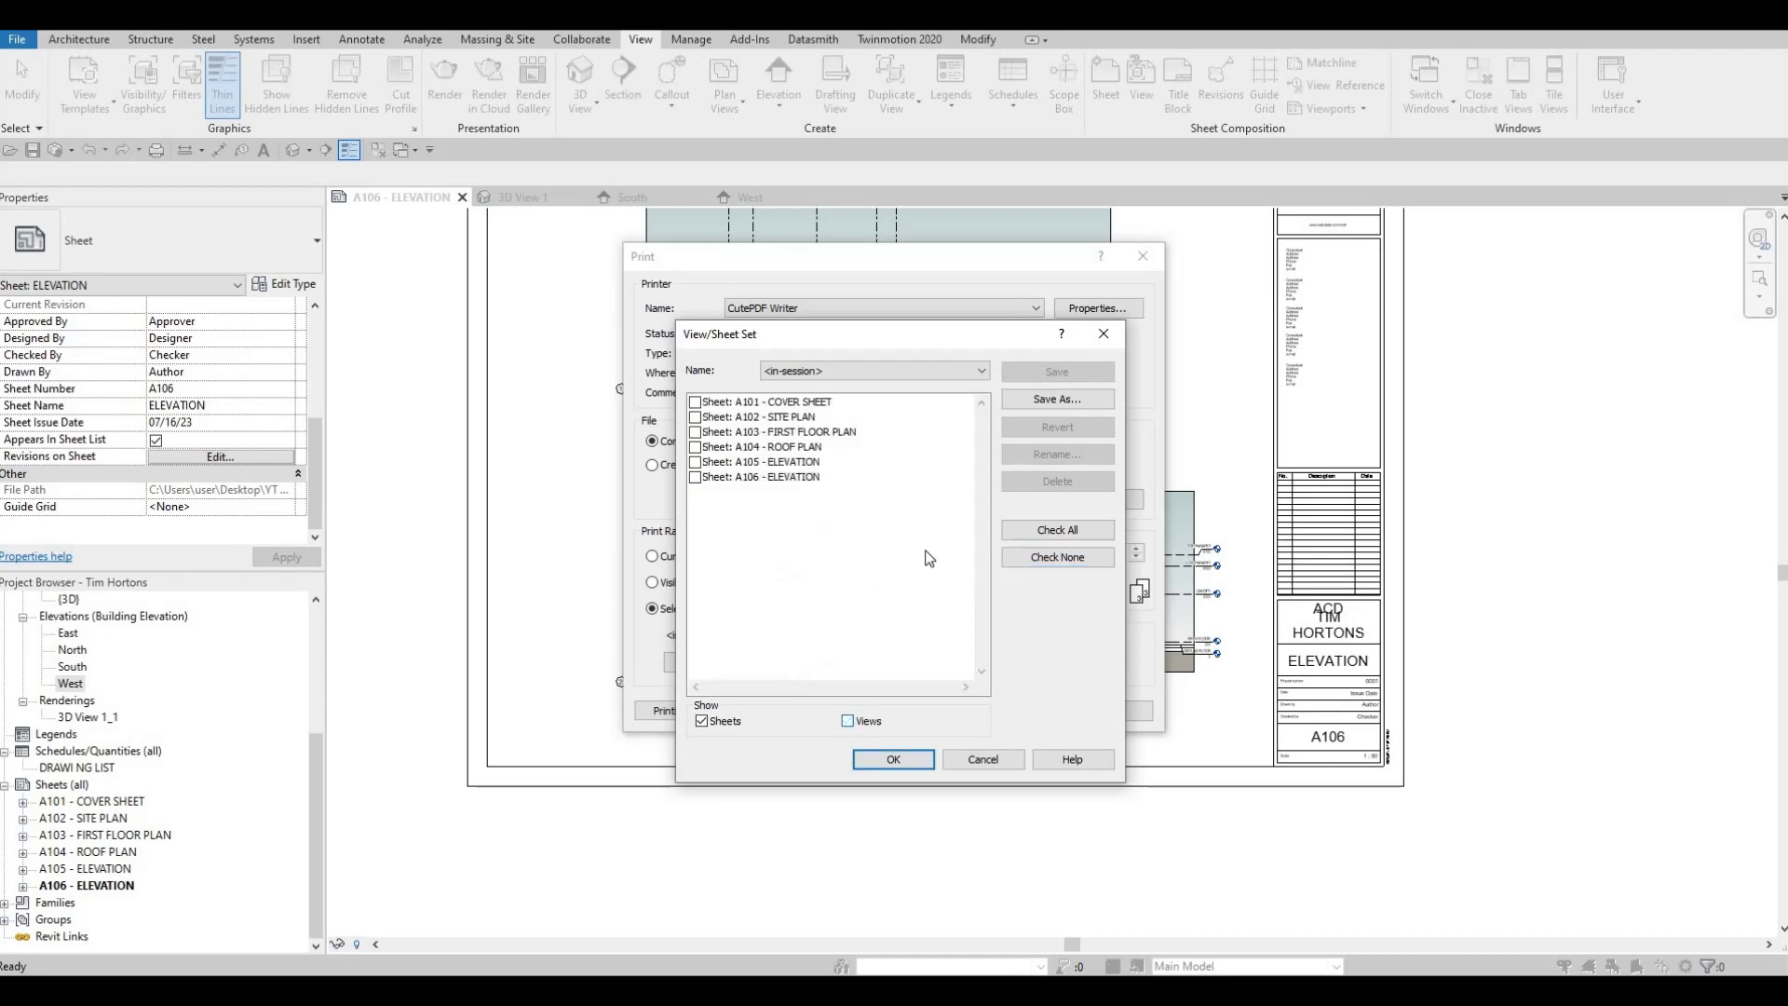
left_click(1028, 531)
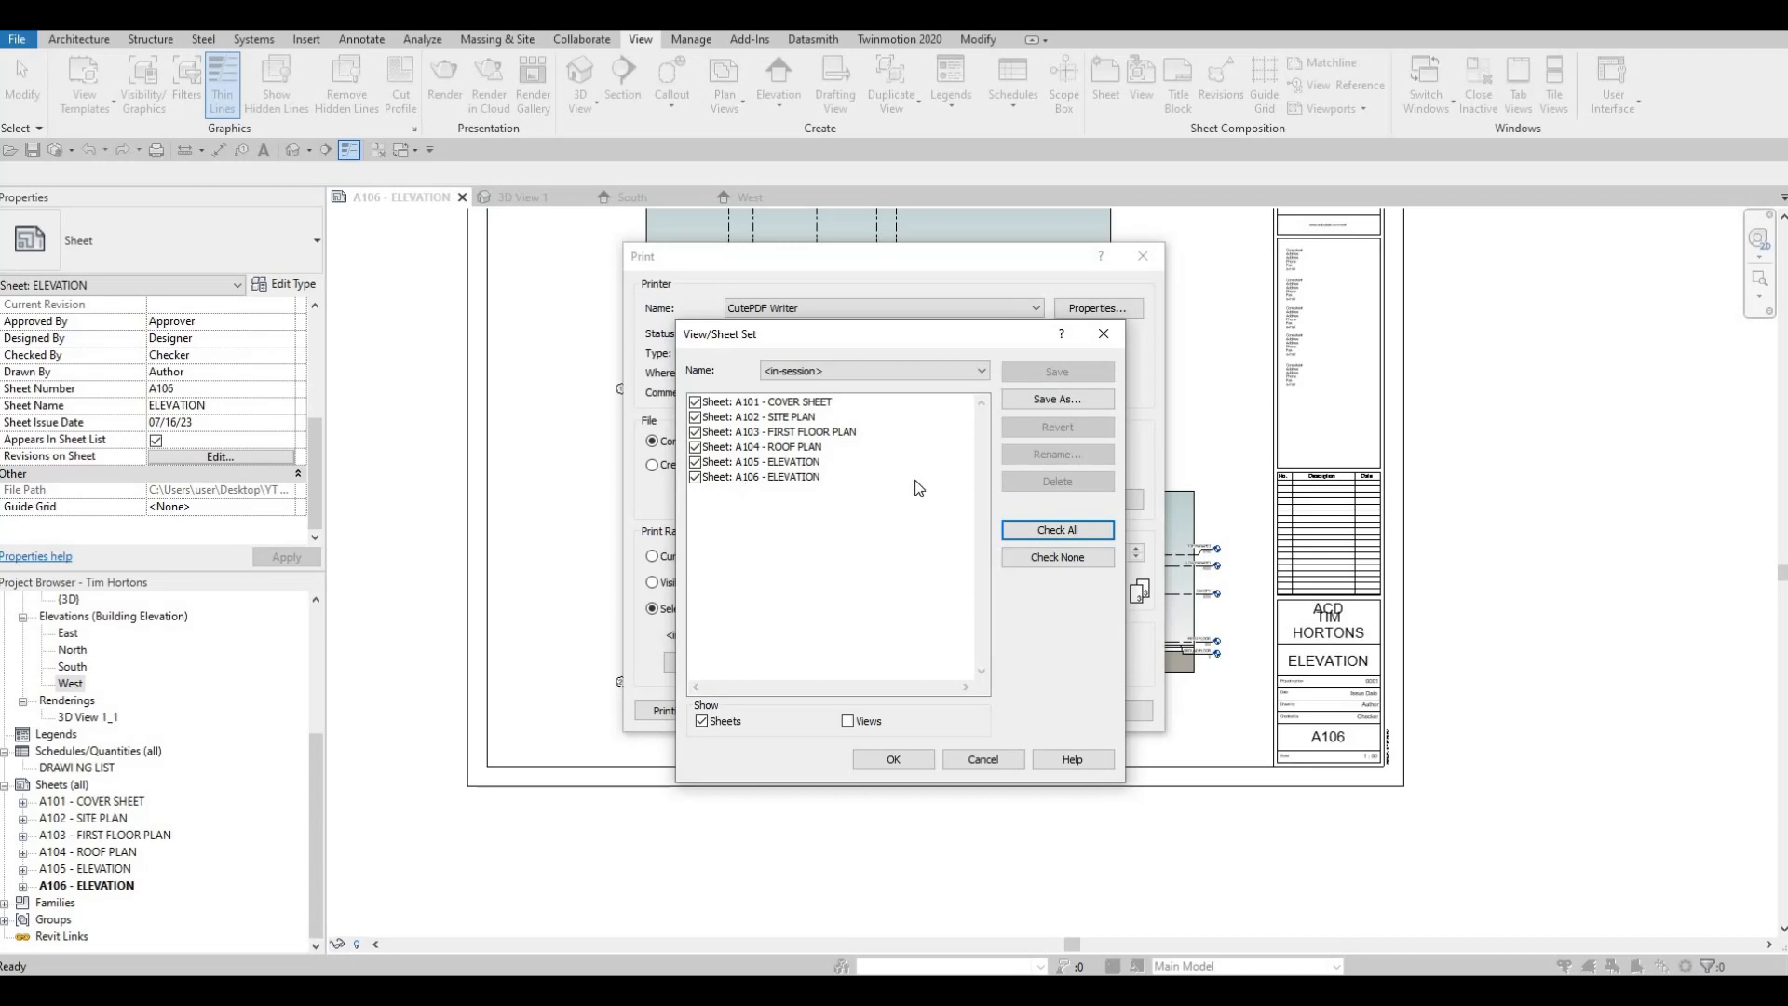
Save the current sheet selection as a new view/sheet set named FULLSET
left_click(1058, 399)
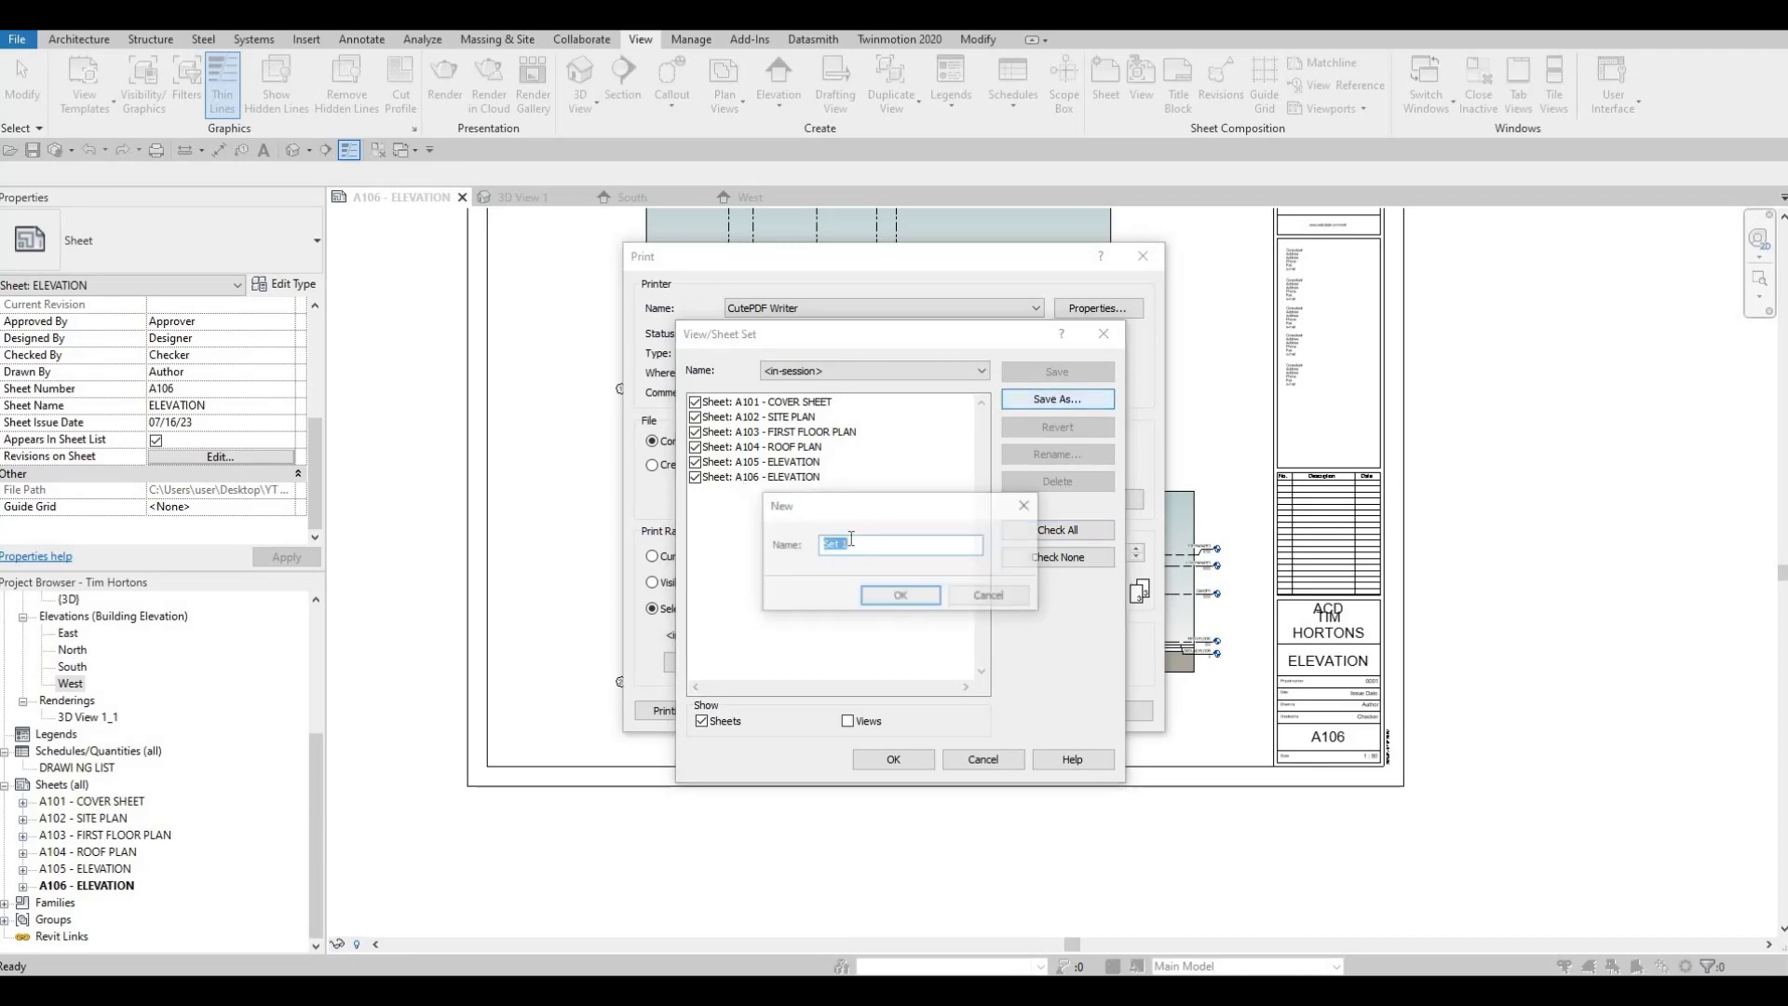
type("FULLSET")
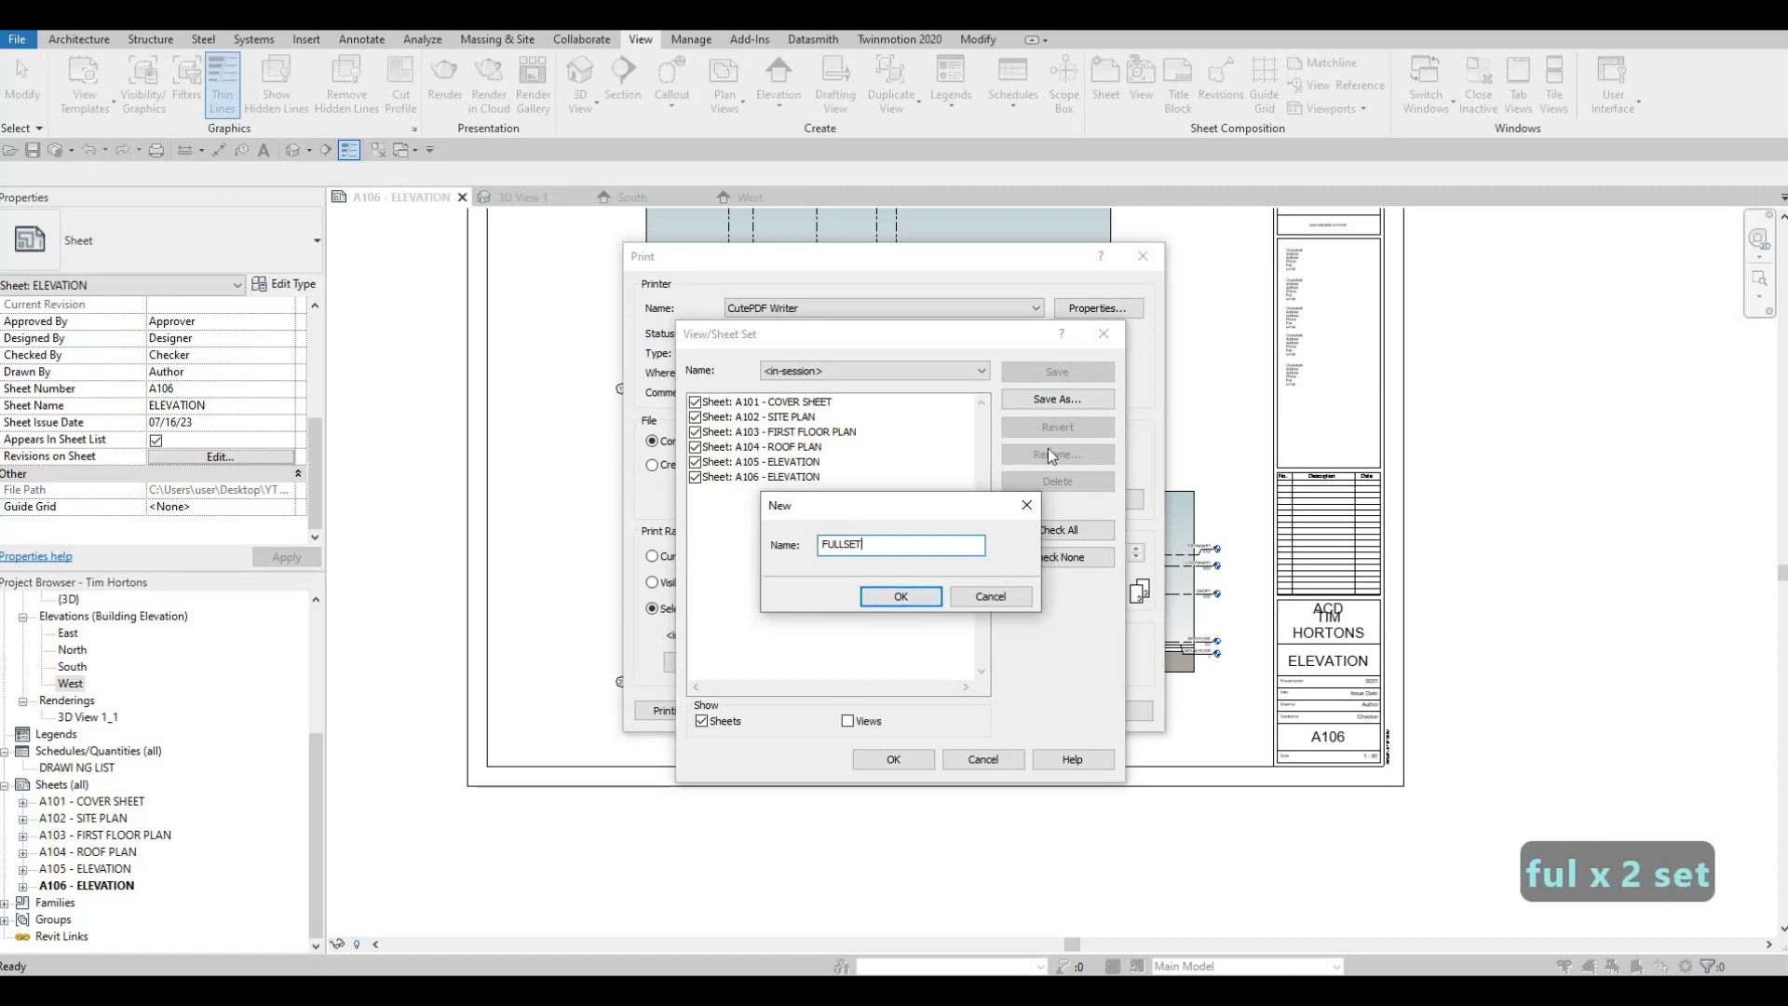
key("Return")
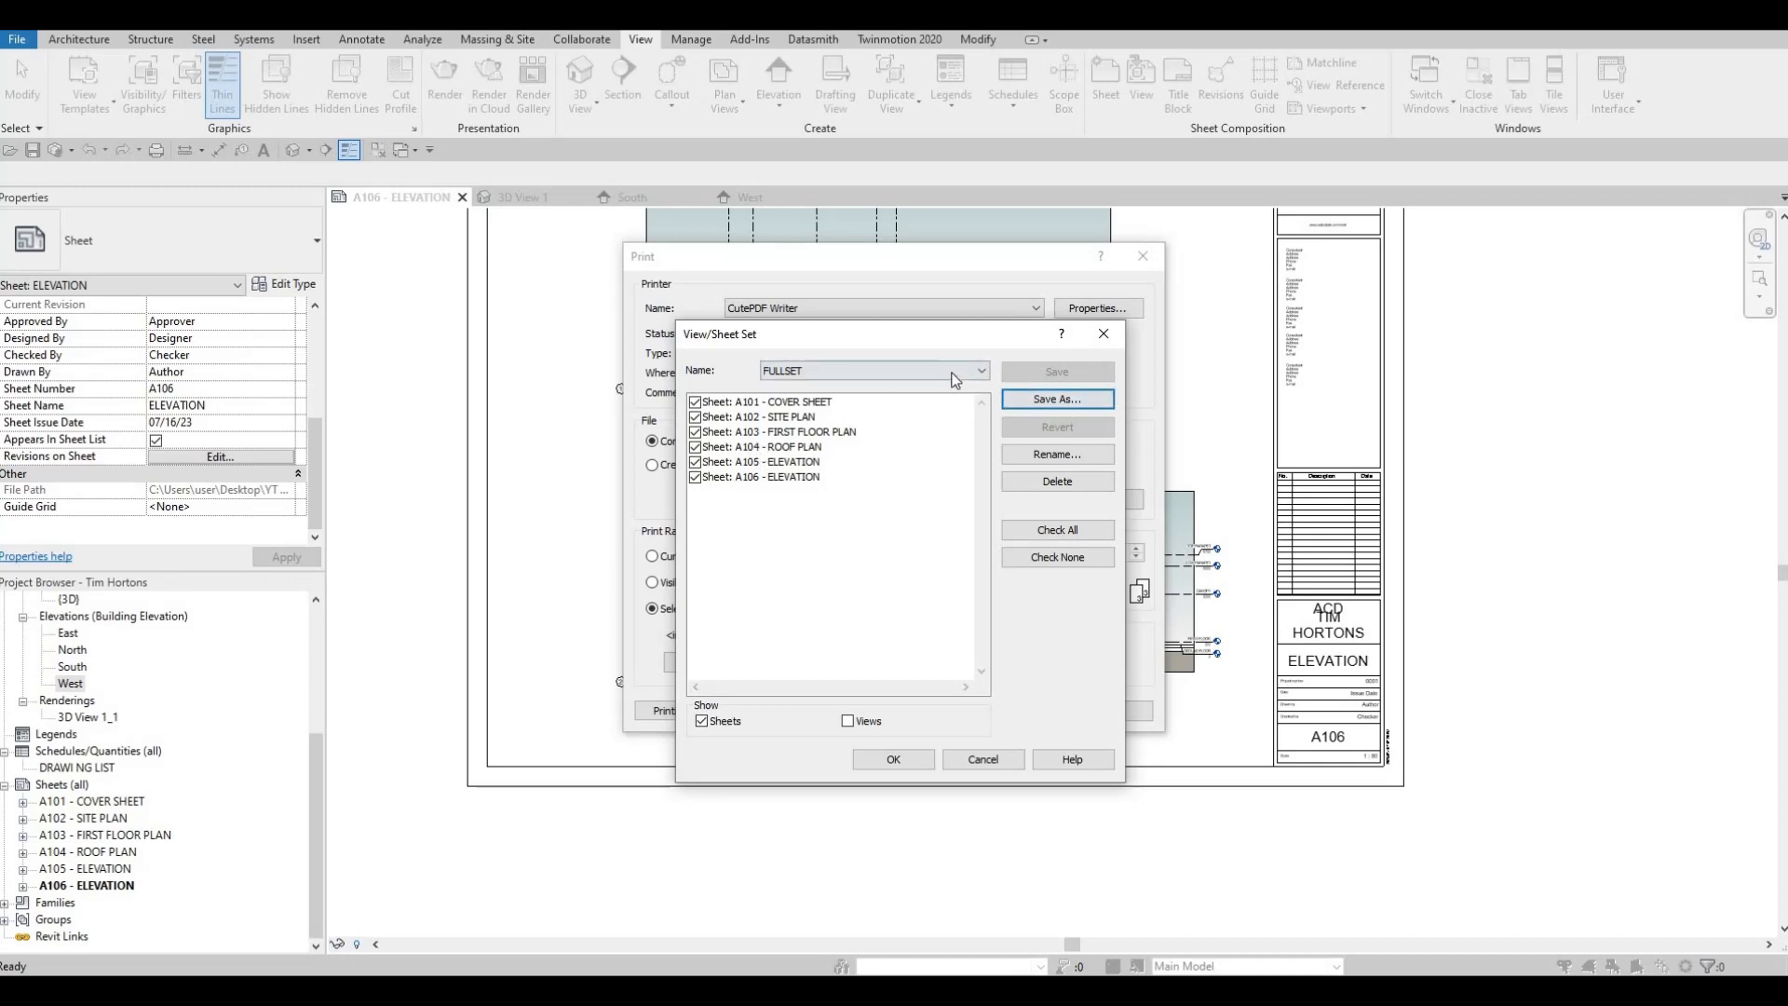
Choose the FULLSET sheet set as the print range and print it with CutePDF Writer
left_click(829, 372)
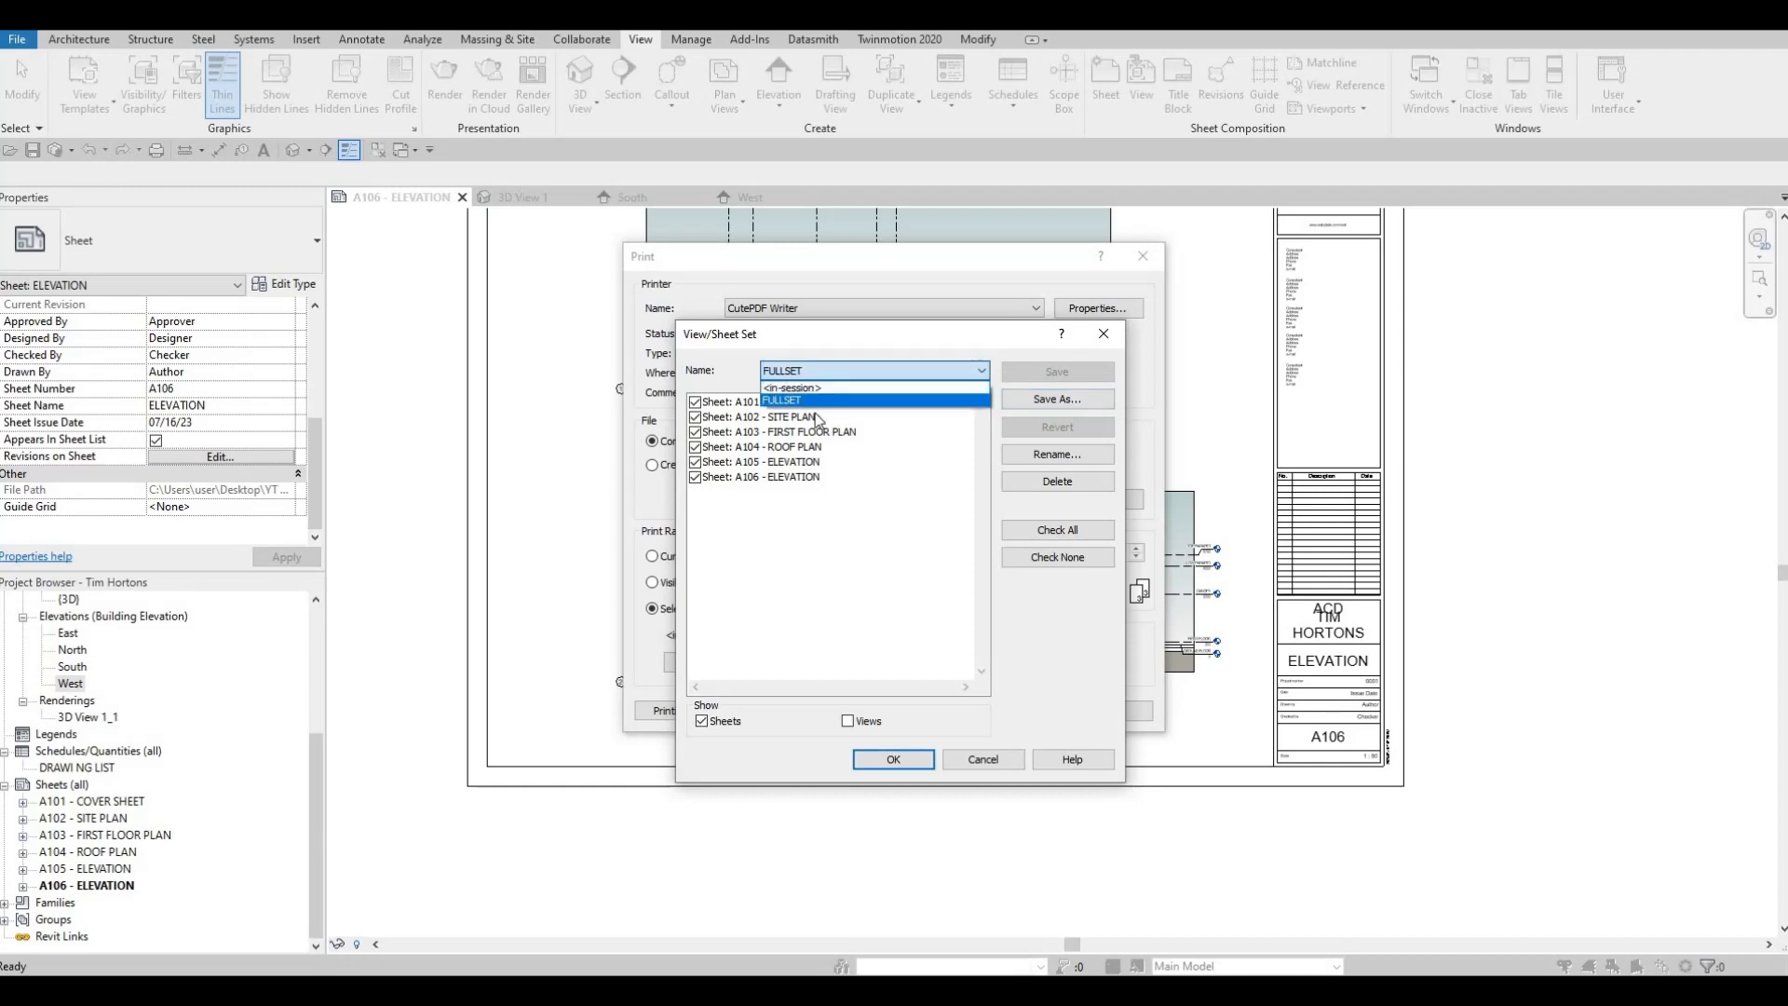
left_click(829, 401)
left_click(848, 721)
left_click(864, 723)
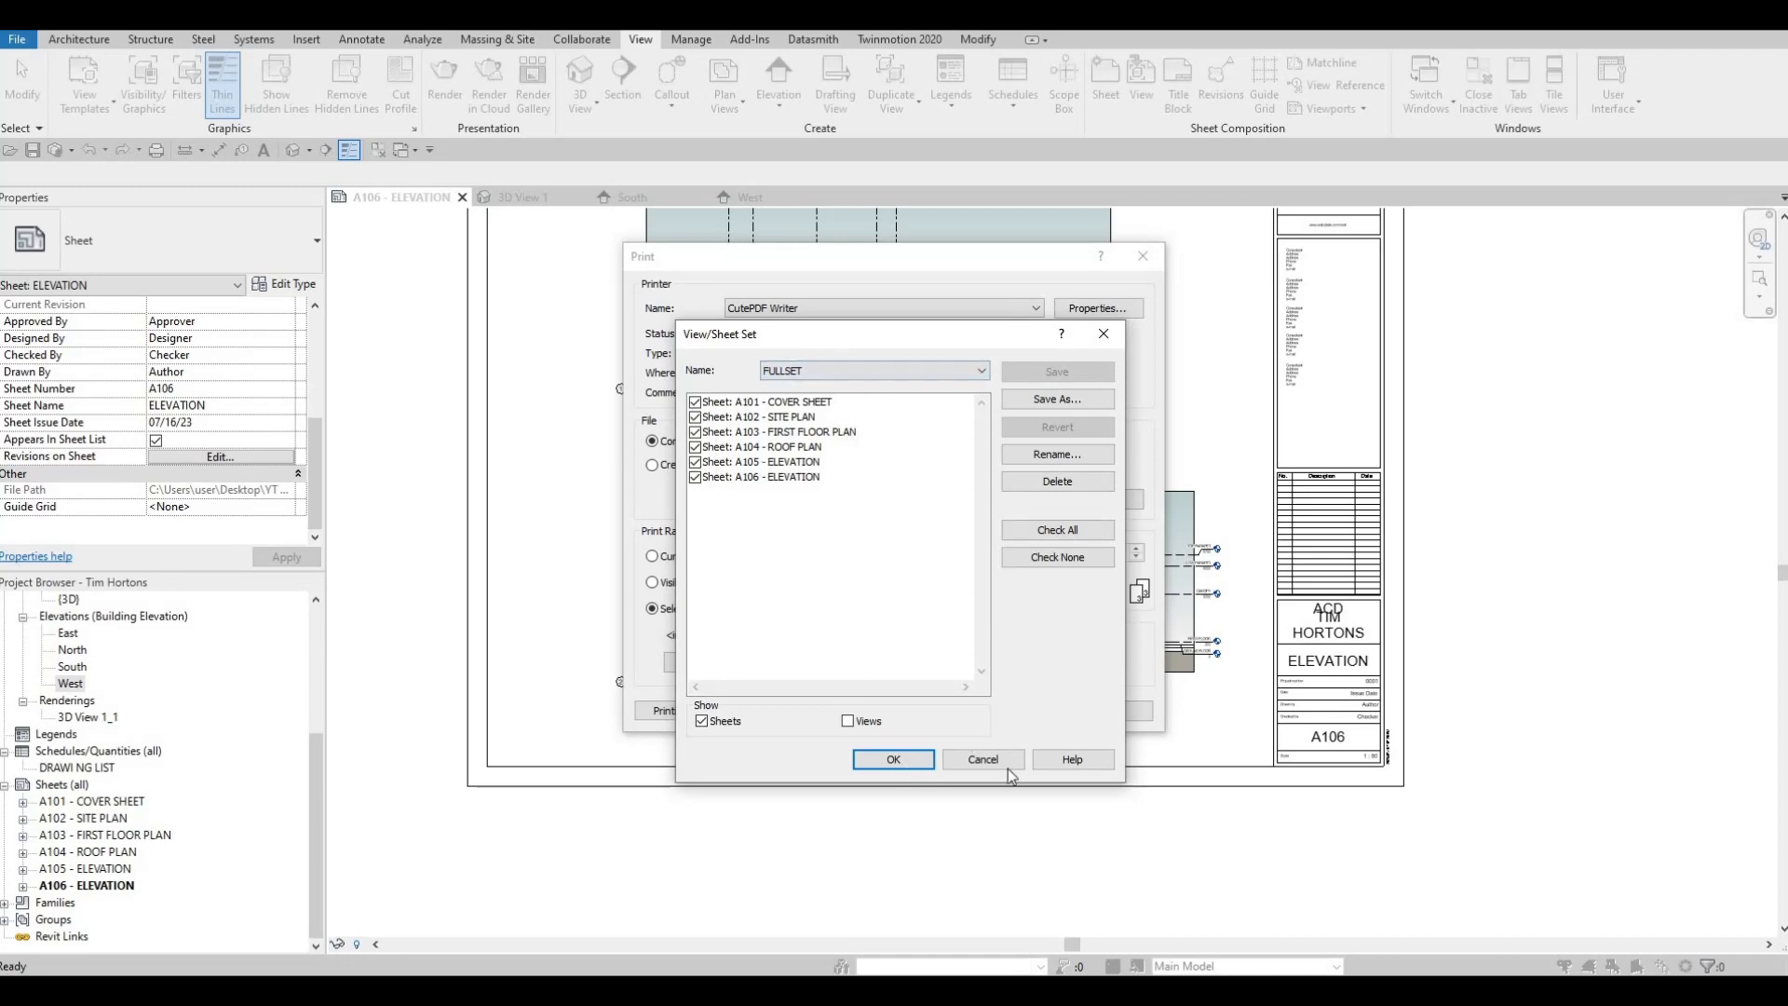
left_click(896, 759)
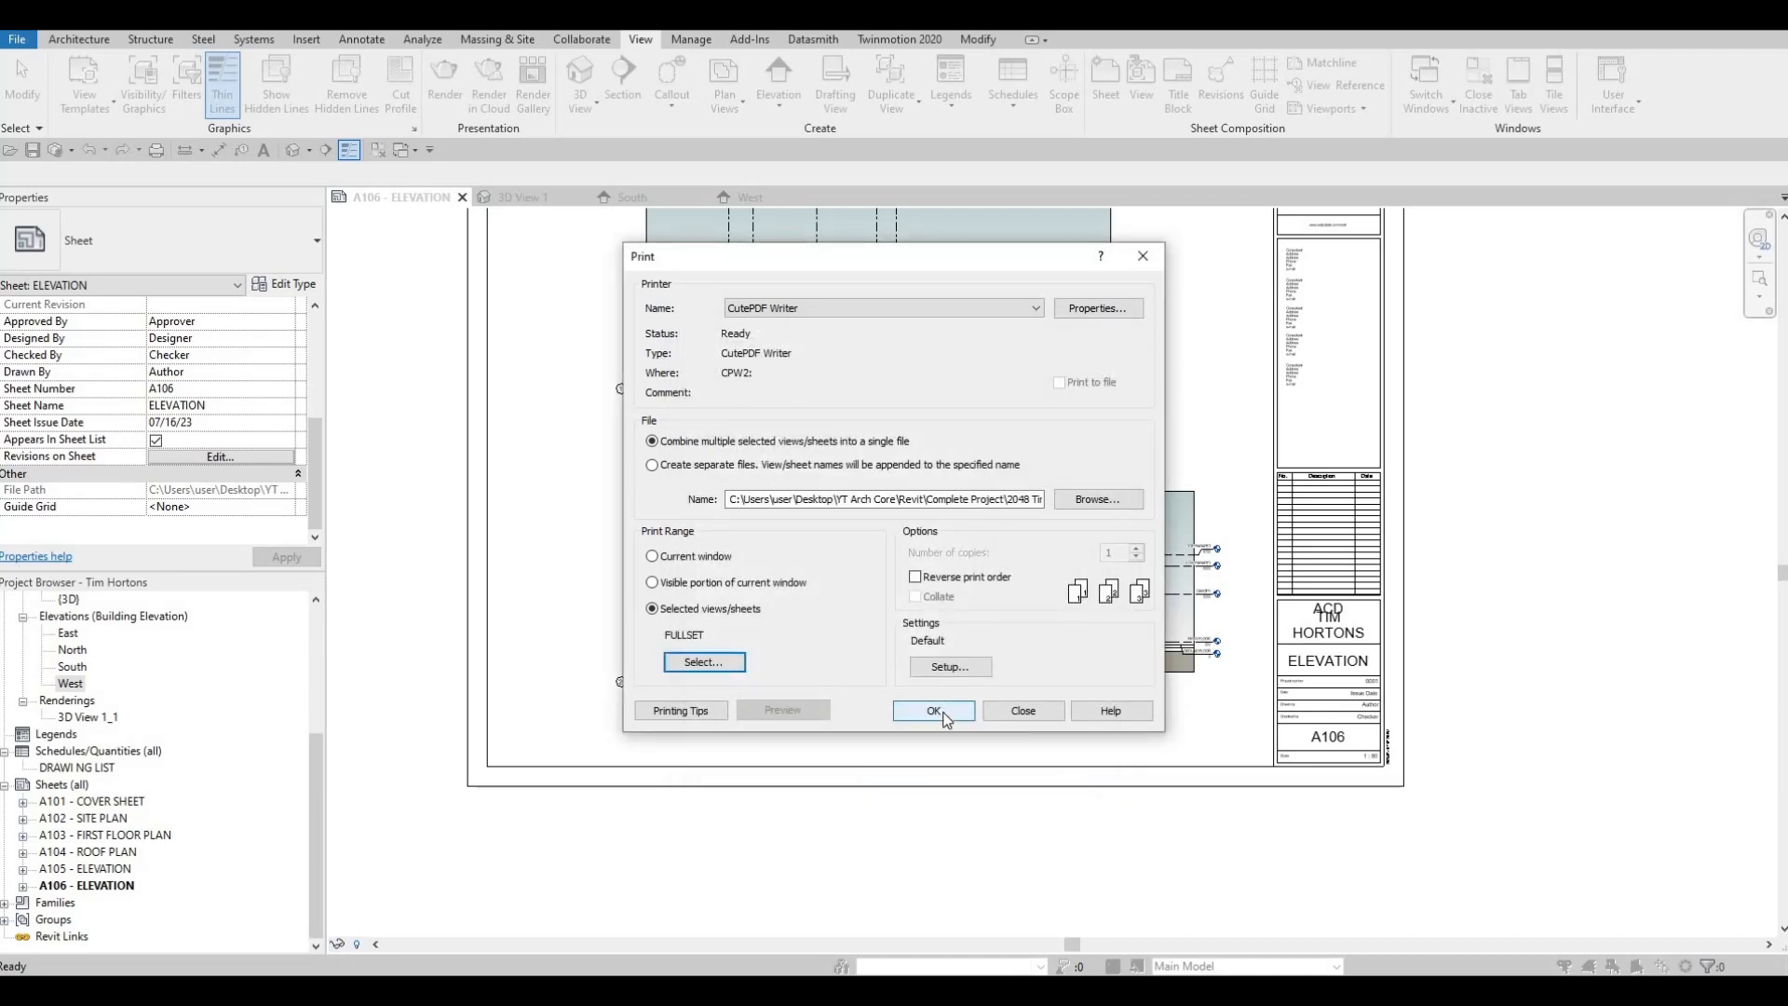
left_click(939, 712)
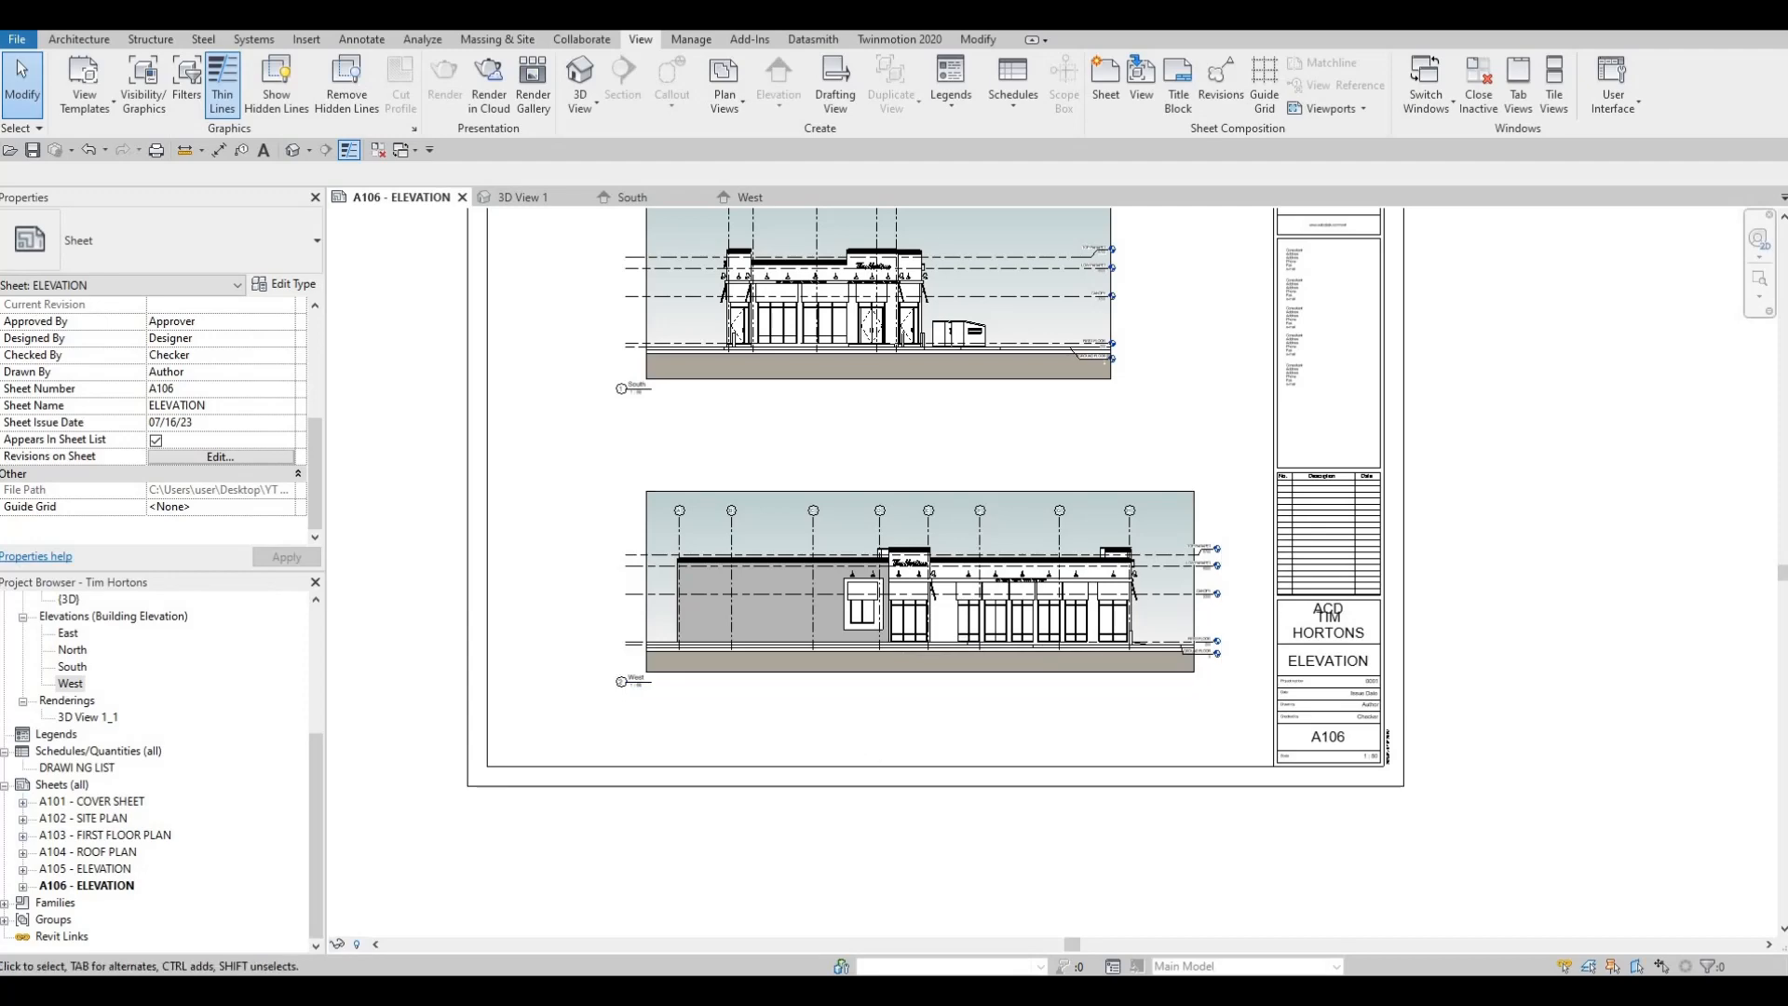
key("F1")
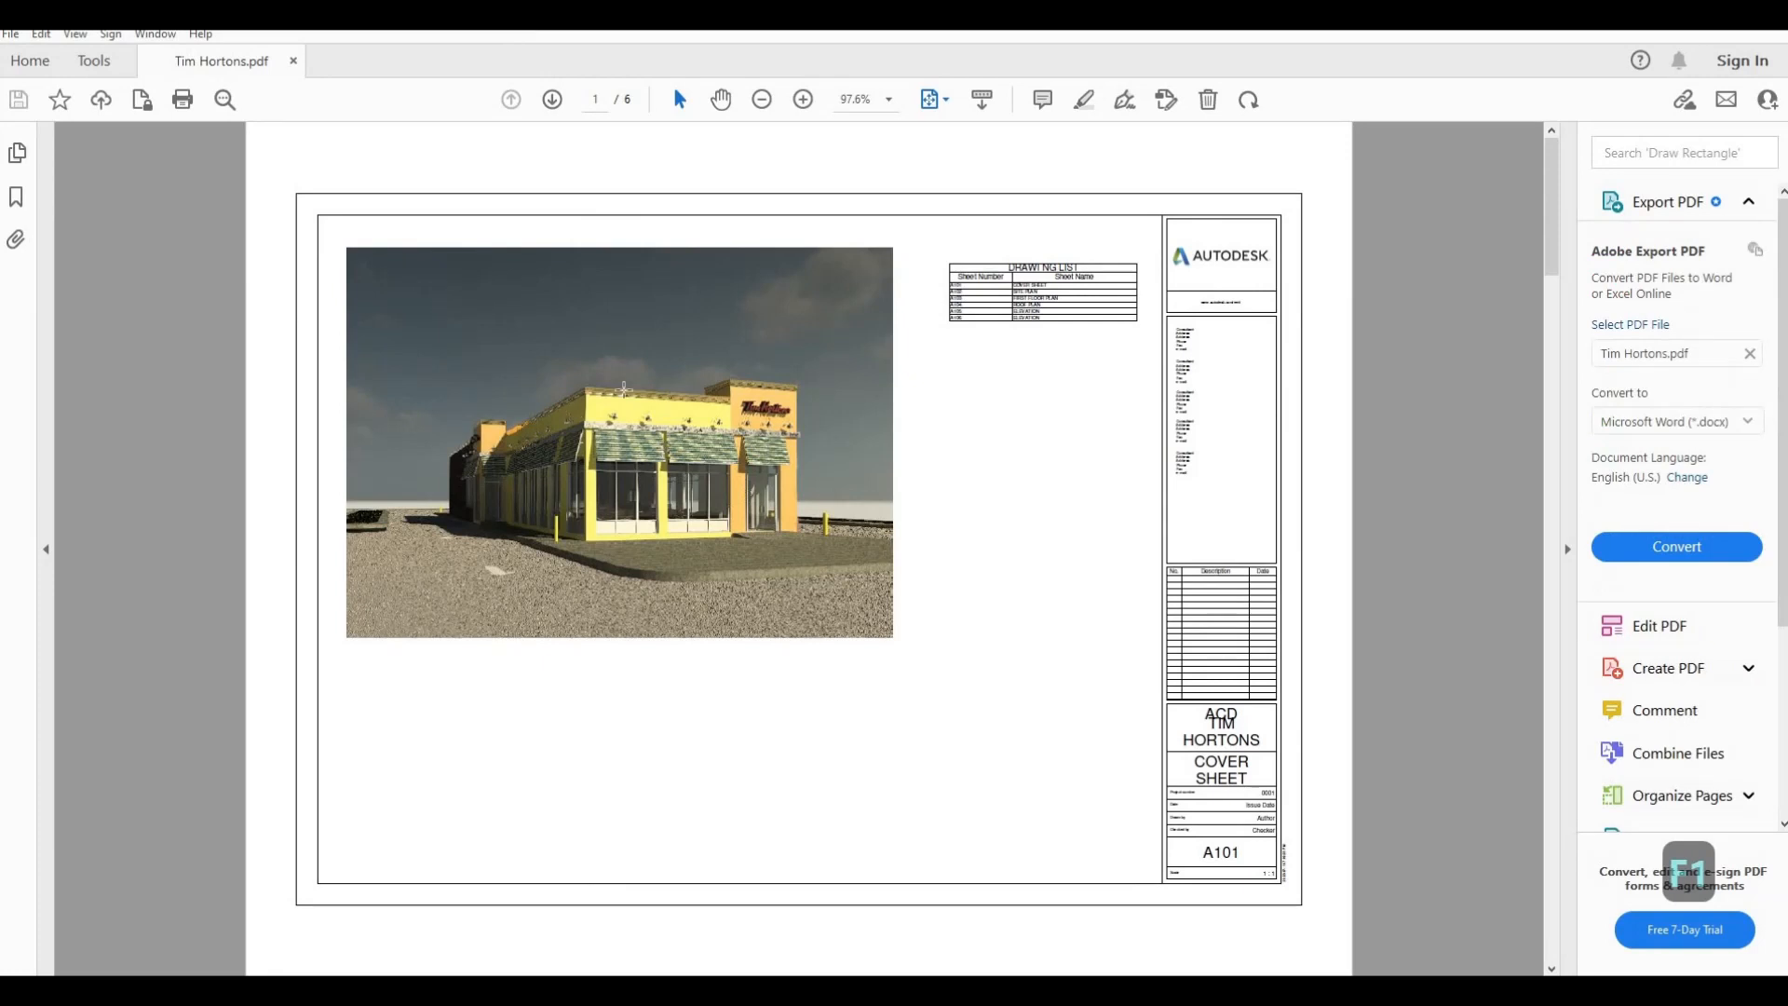
Review the sheet pages of the printed Tim Hortons.pdf in Adobe Acrobat Reader, starting from the cover sheet
scroll(719, 430, "down", 2)
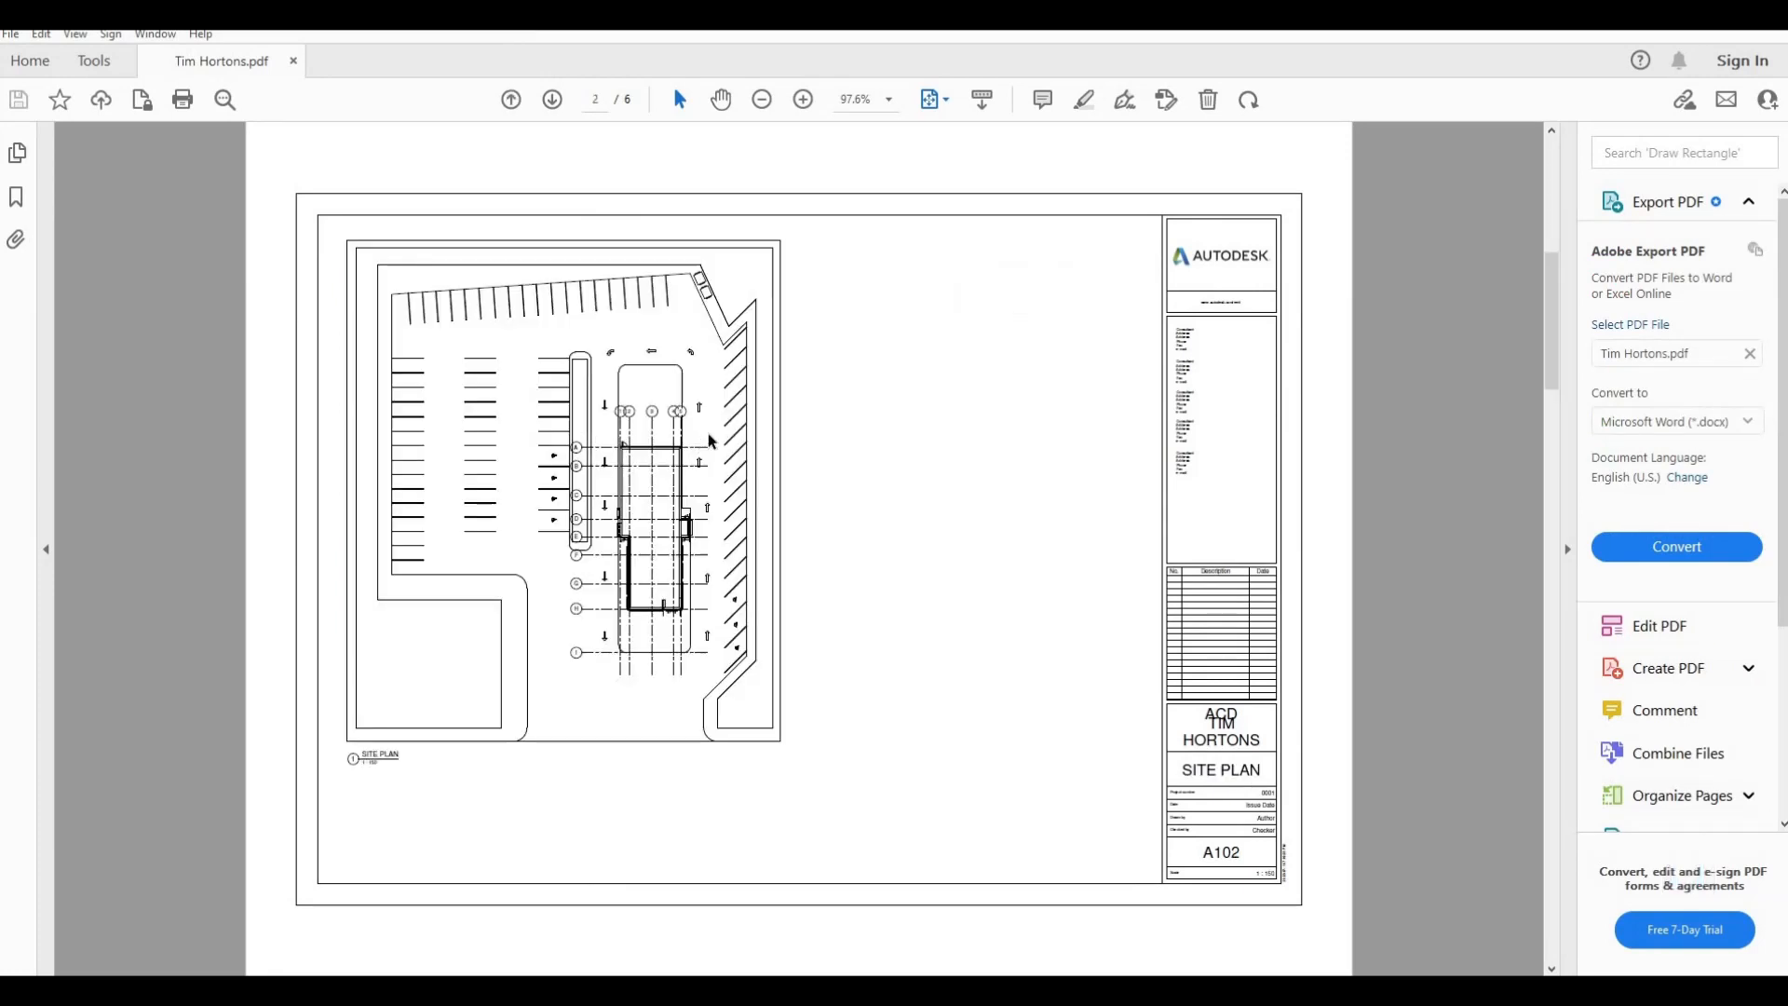
scroll(684, 458, "down", 2)
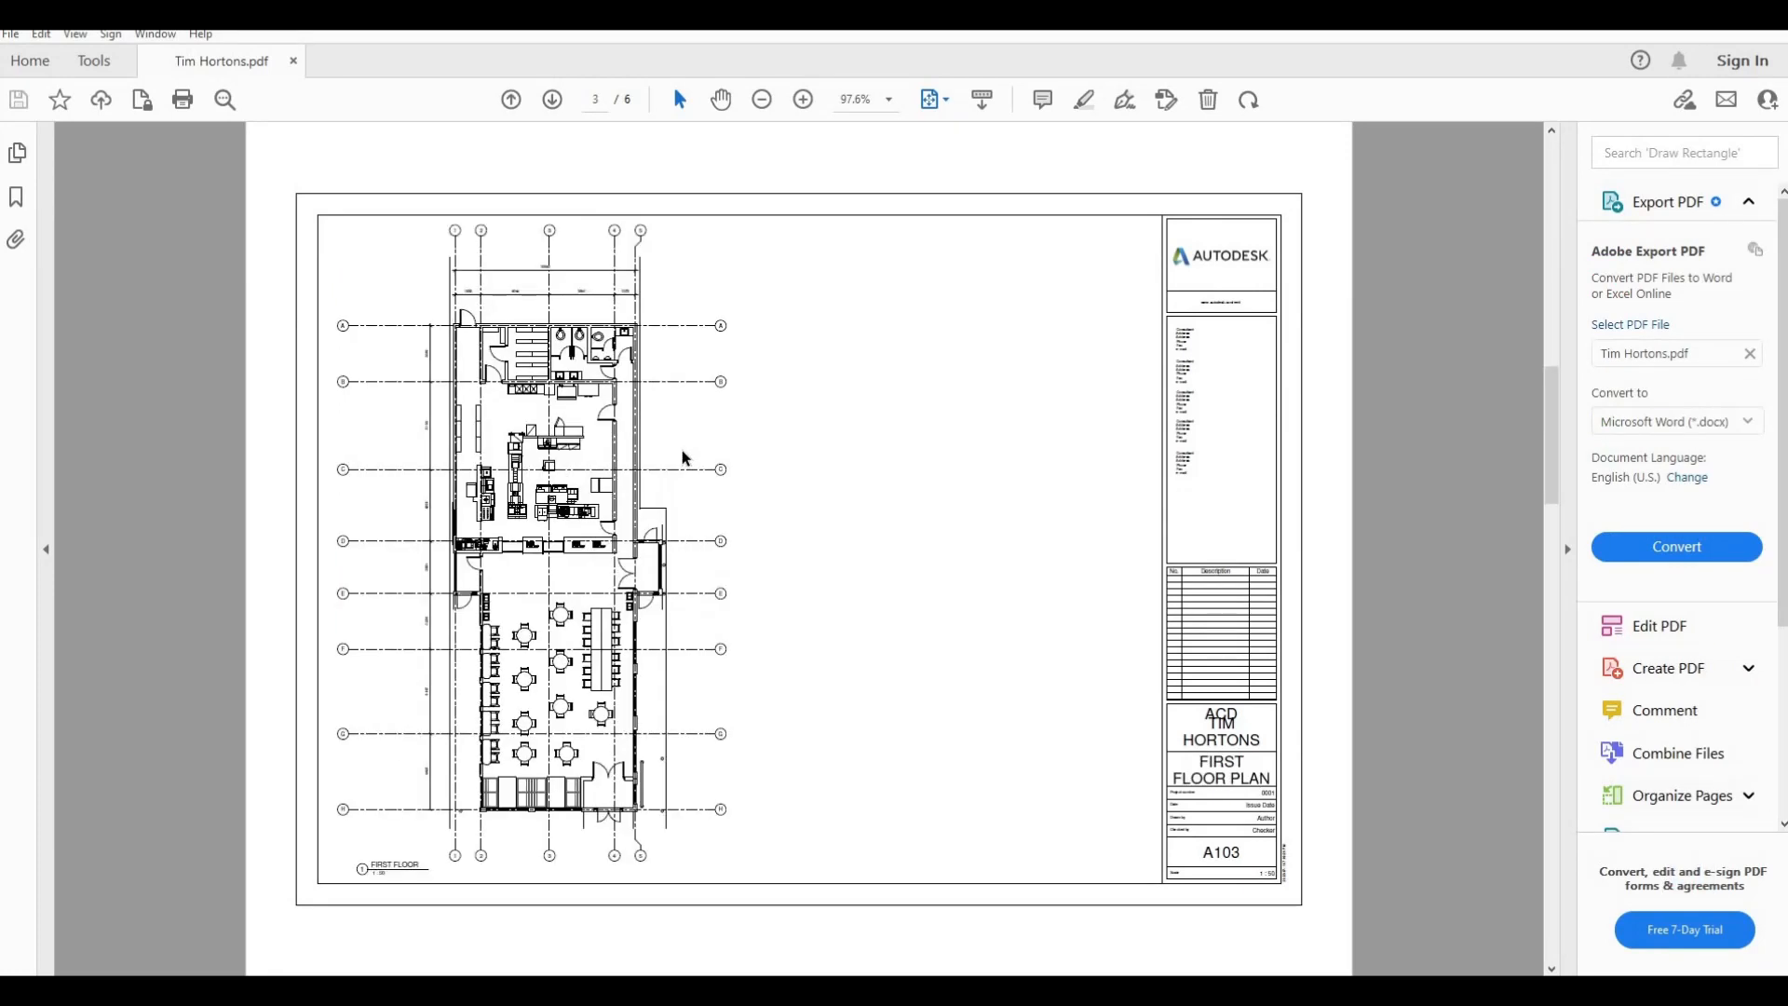
scroll(685, 459, "down", 2)
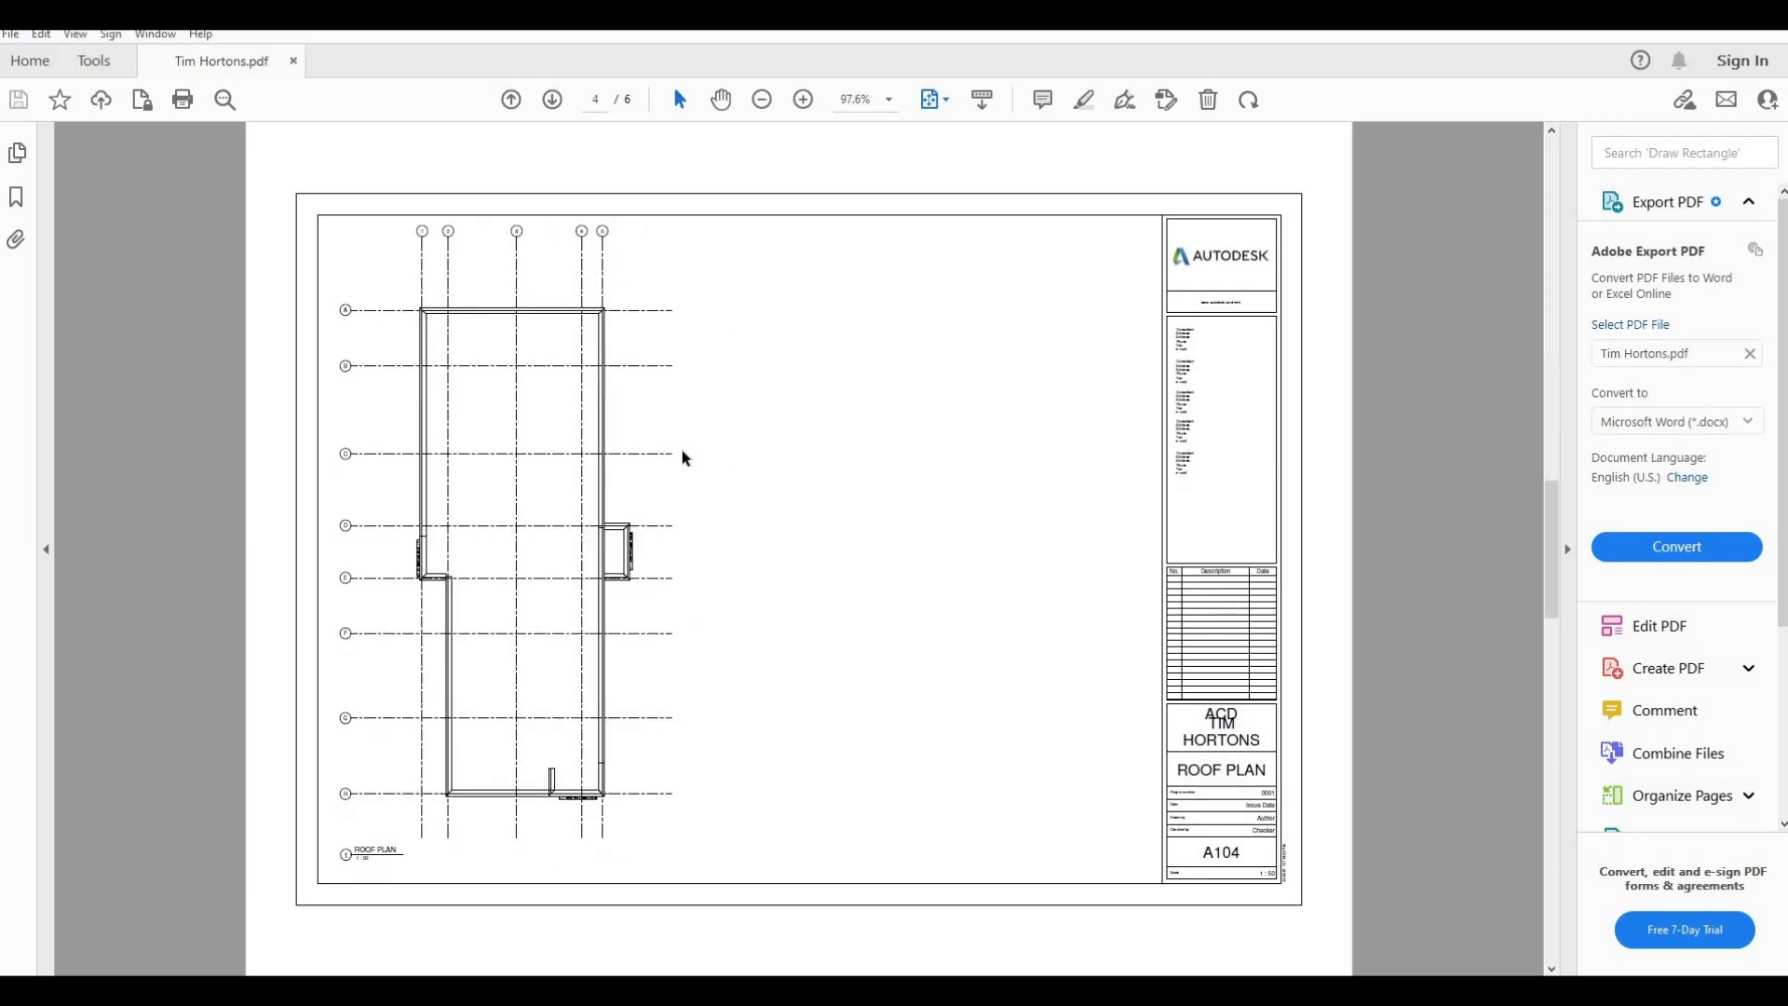
scroll(685, 458, "down", 2)
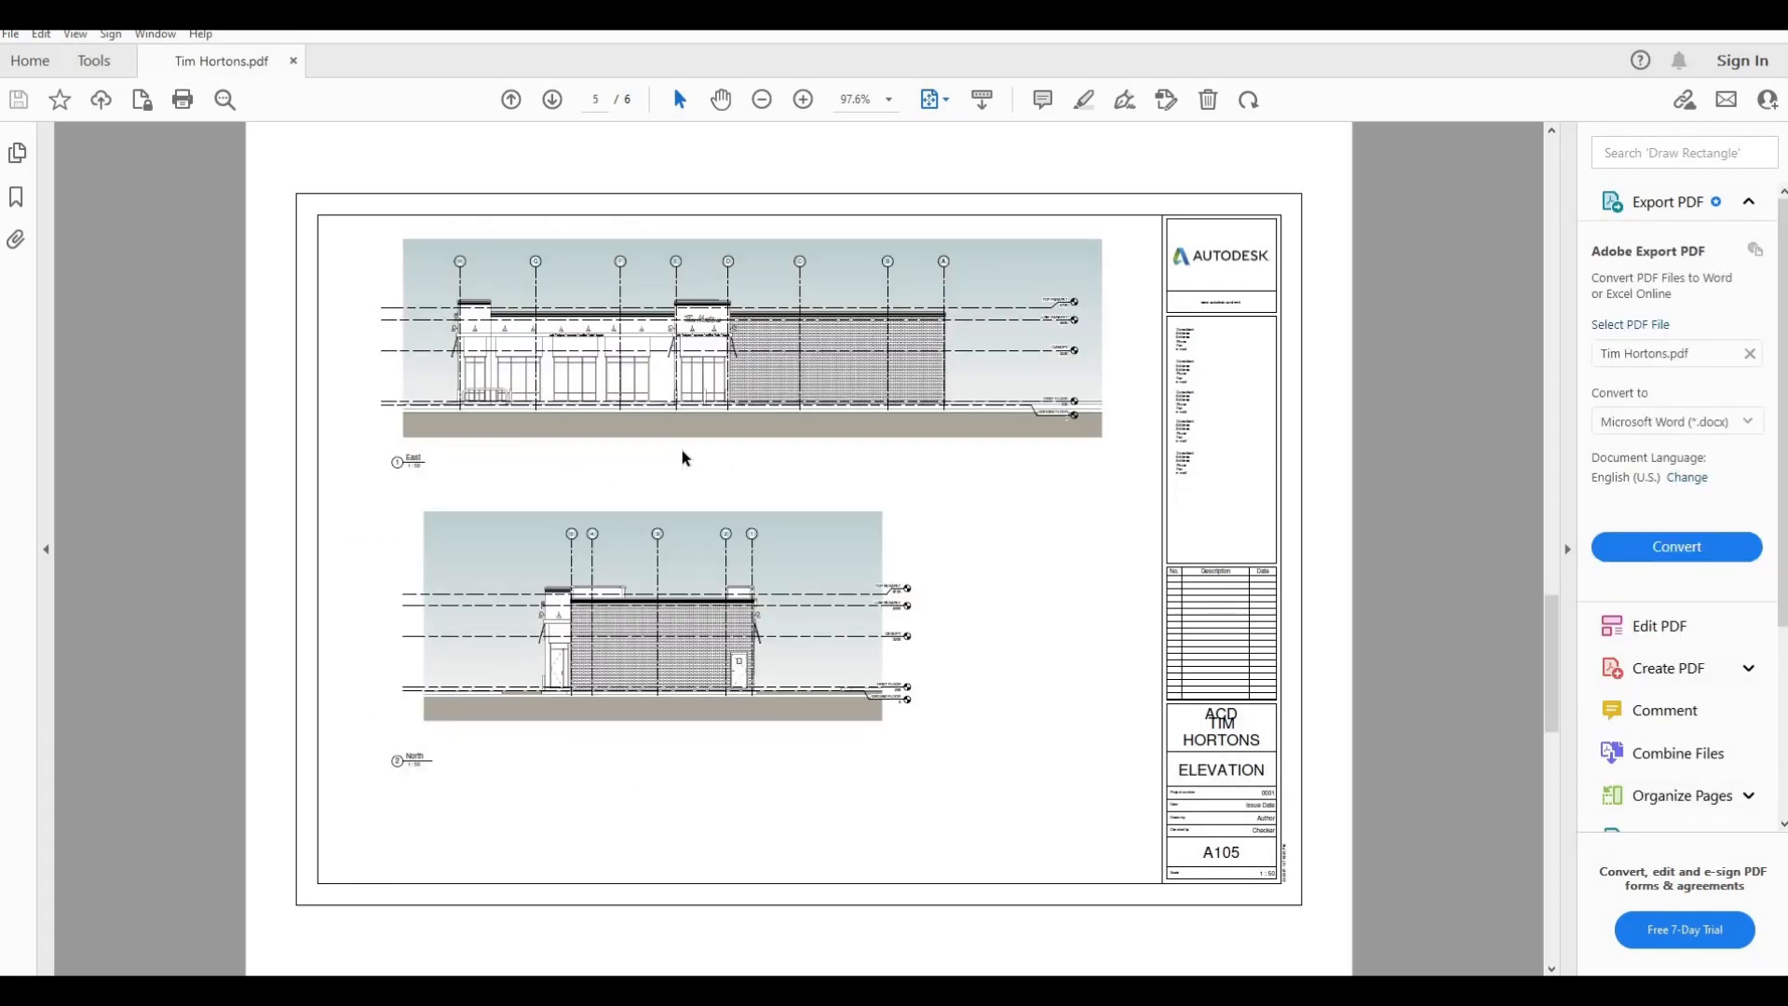
scroll(685, 458, "down", 2)
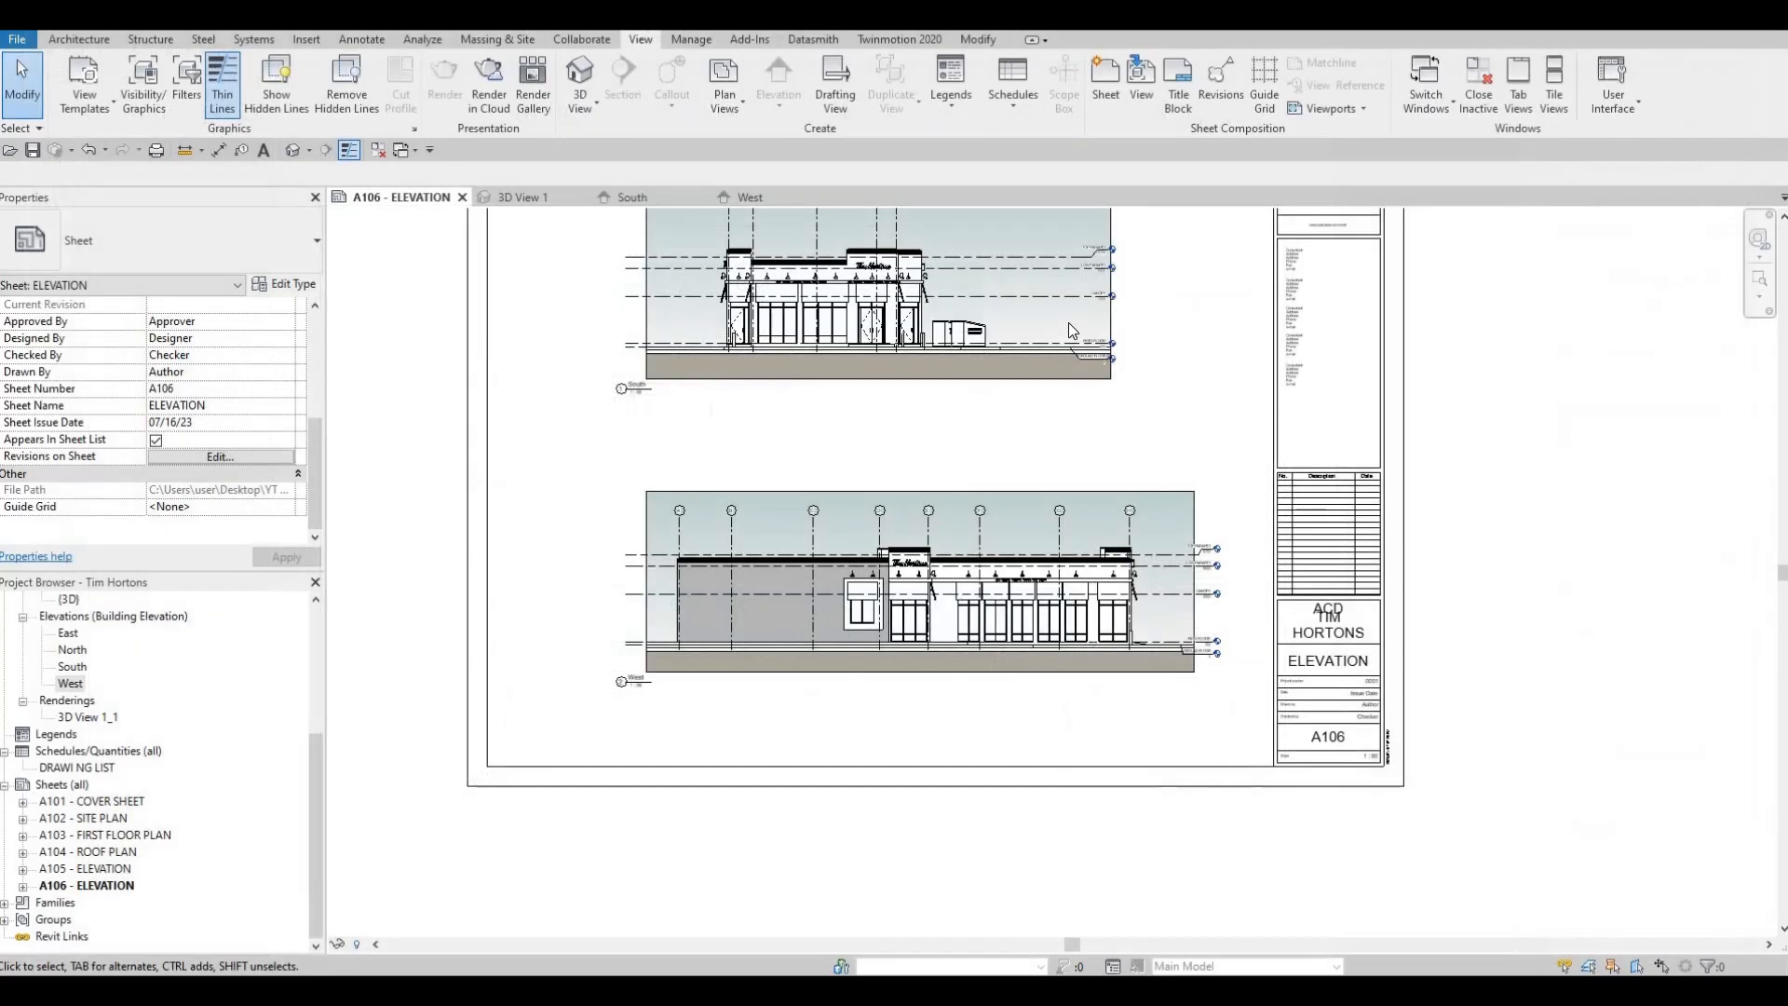
Return to Revit and save the Tim Hortons project
left_click(34, 151)
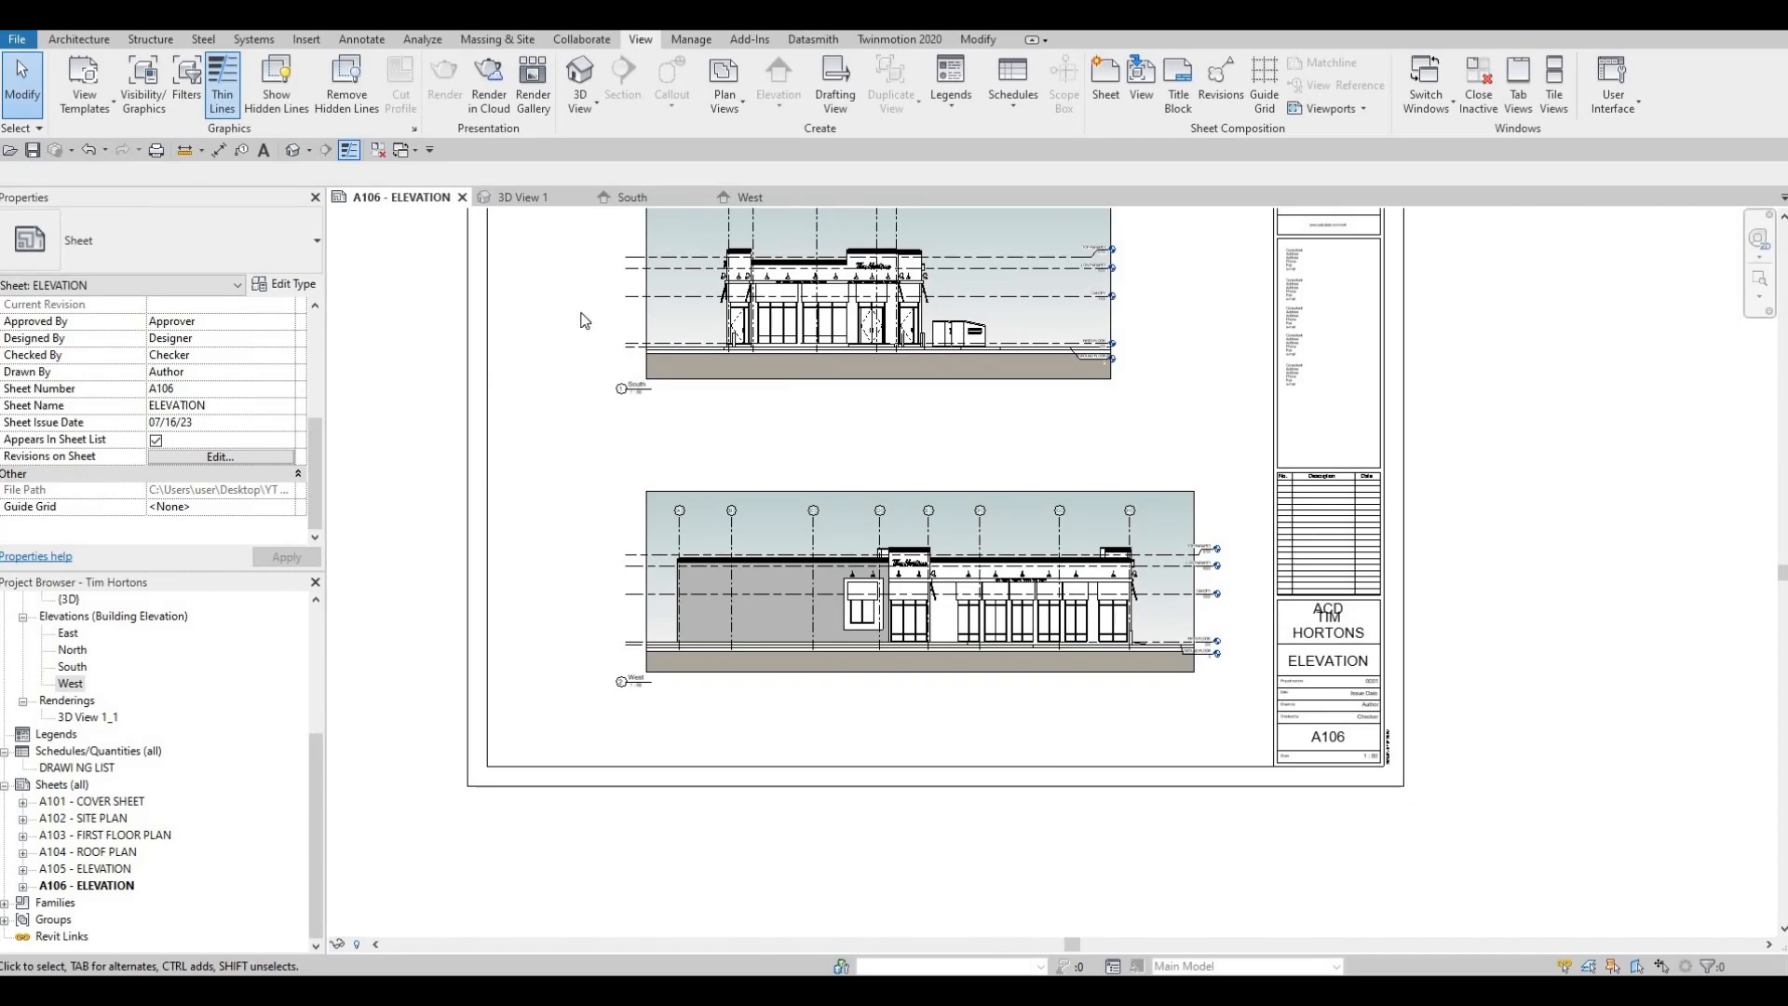